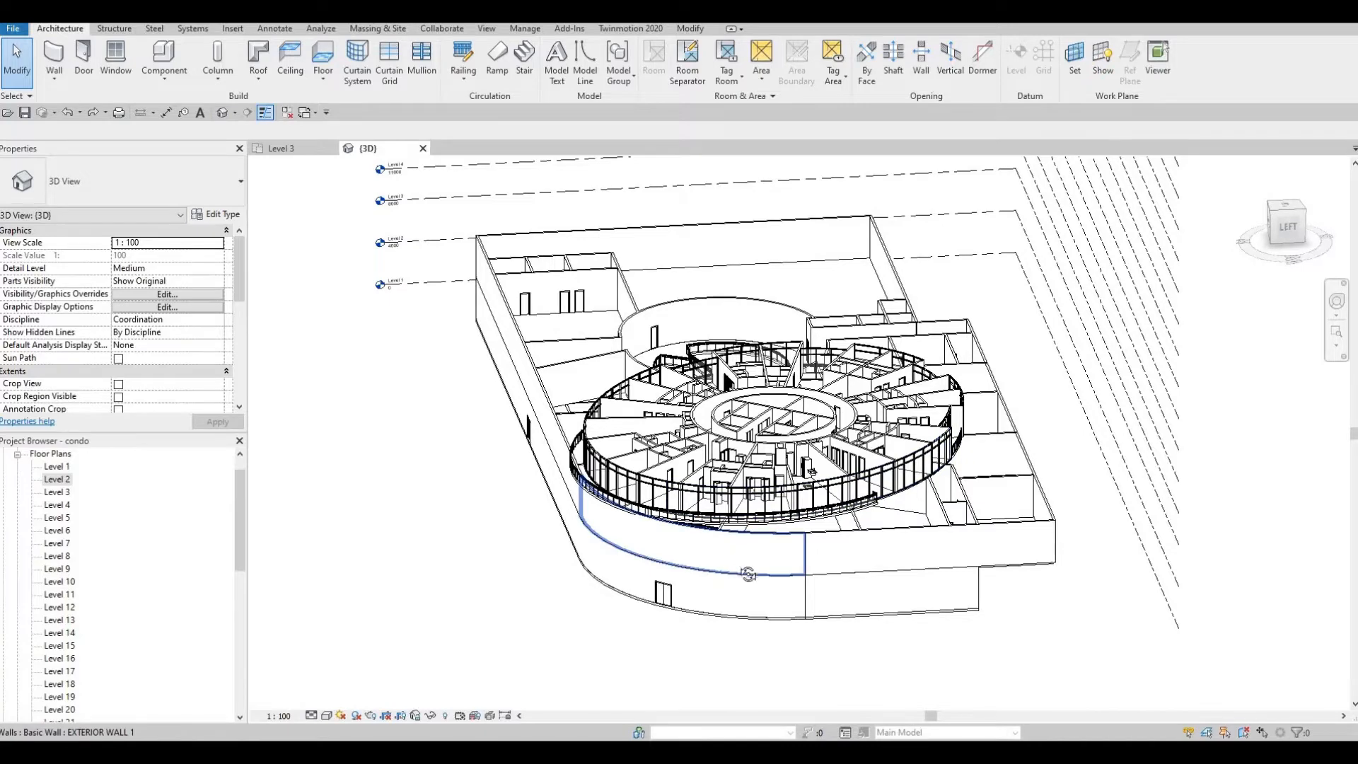
Step: Open the Level 2 floor plan and bring the whole building layout into view
scroll(848, 559, up, 1)
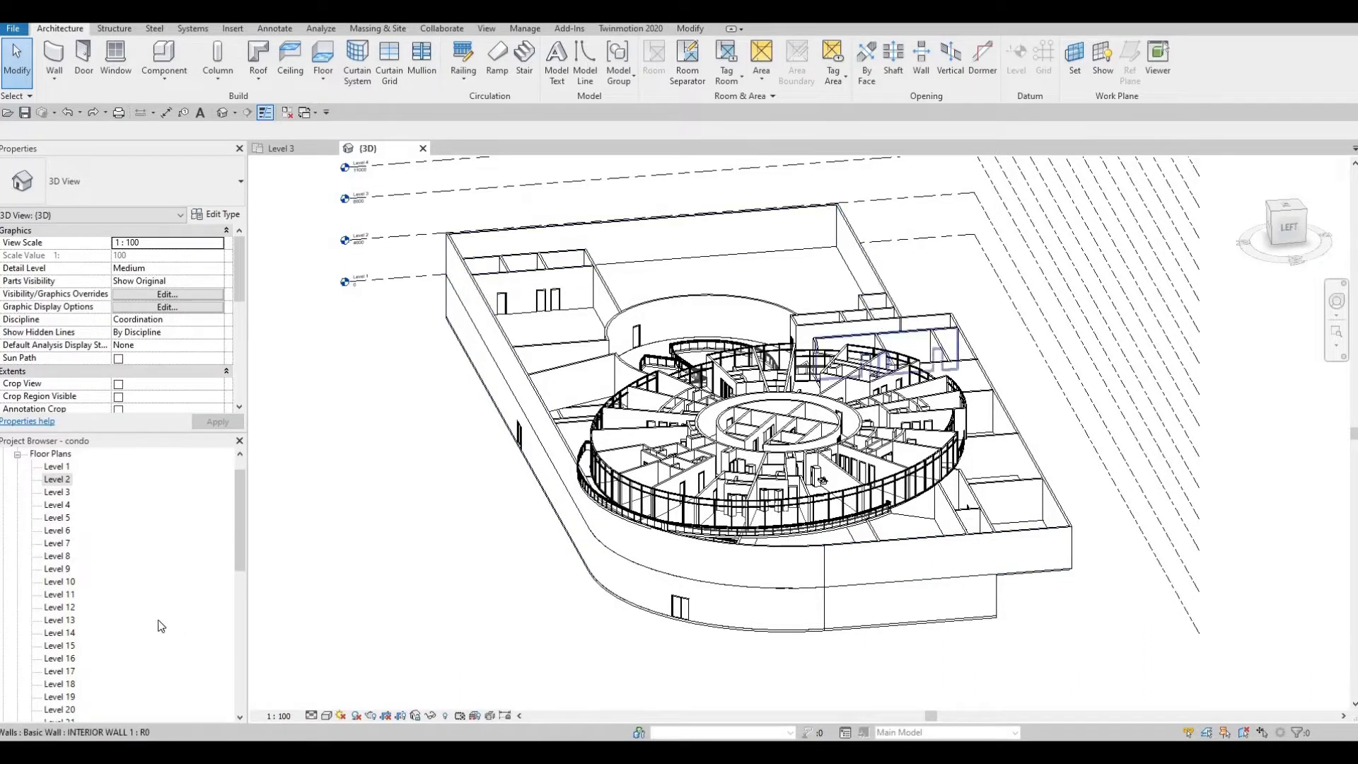
double_click(62, 479)
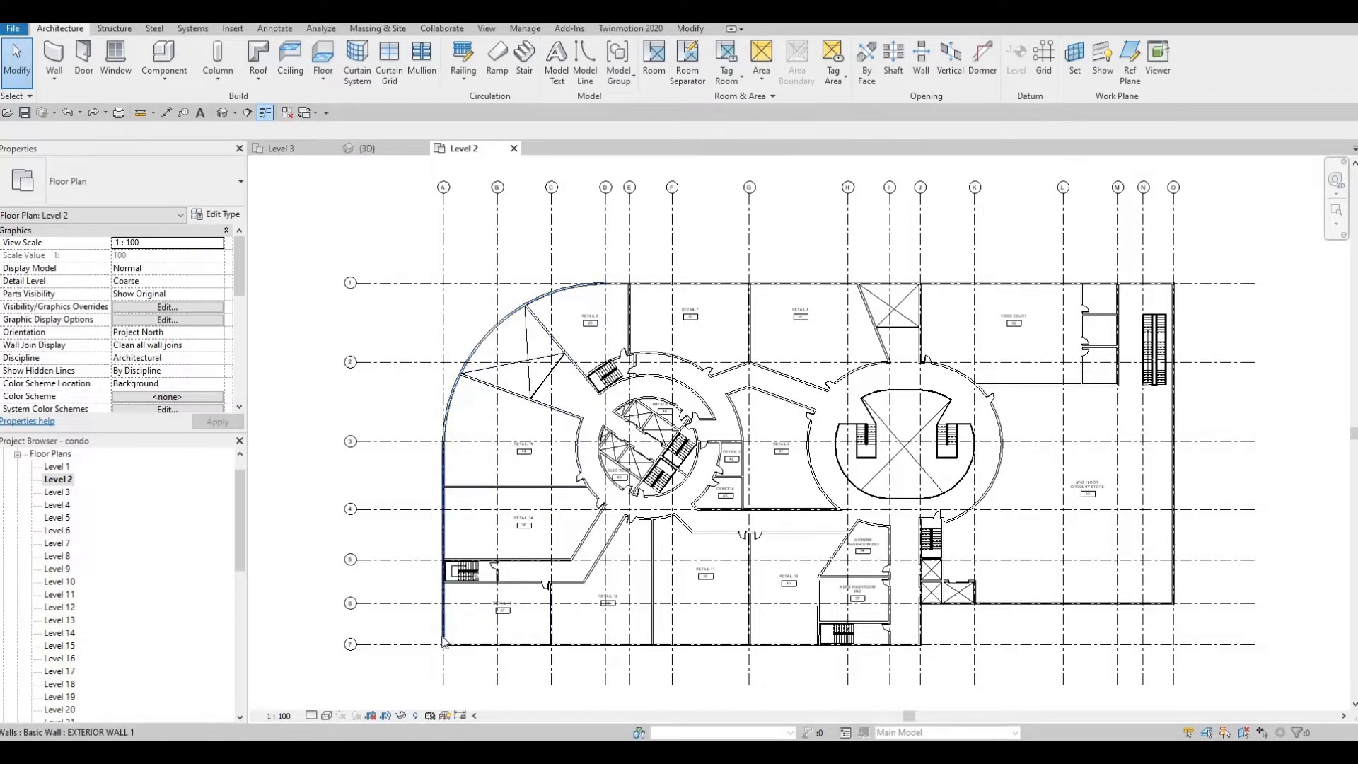
scroll(444, 646, up, 2)
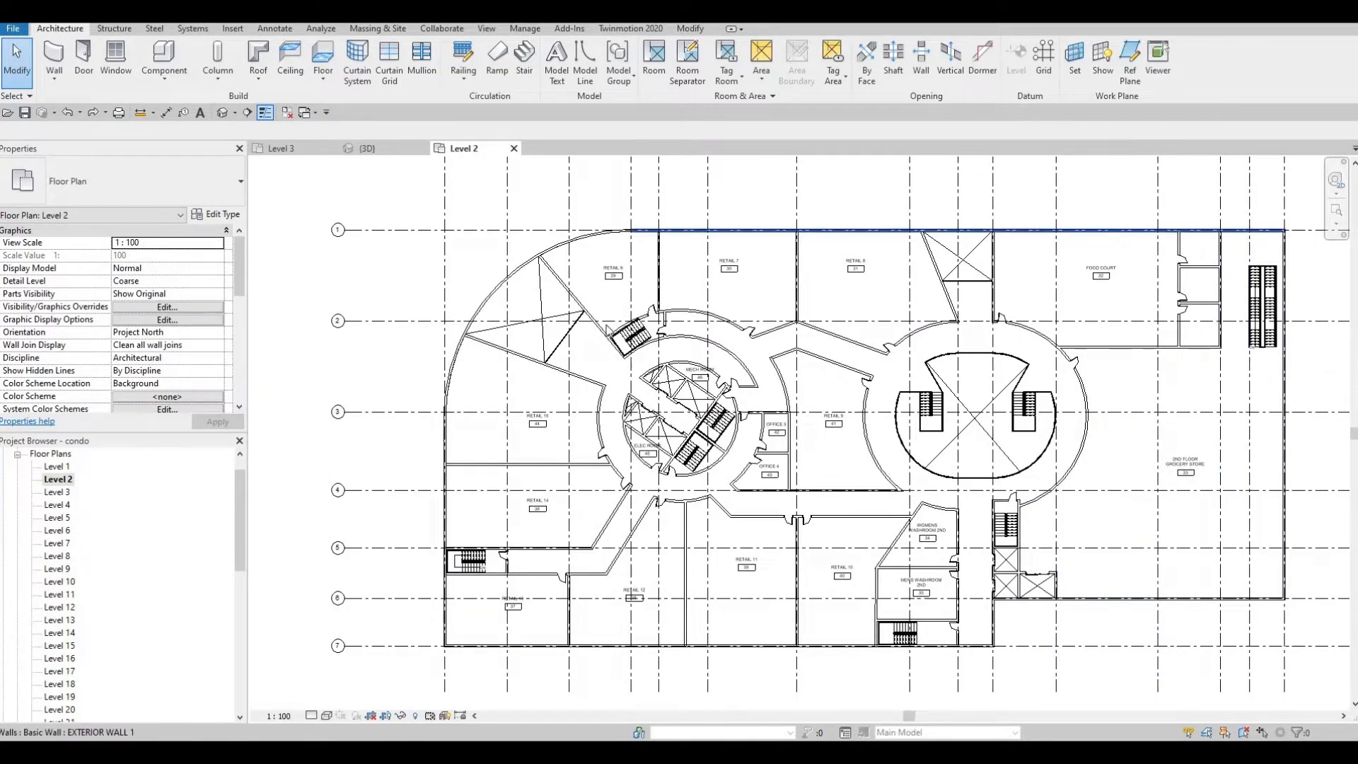
scroll(565, 291, up, 1)
middle_drag(566, 291, 484, 297)
scroll(440, 329, down, 3)
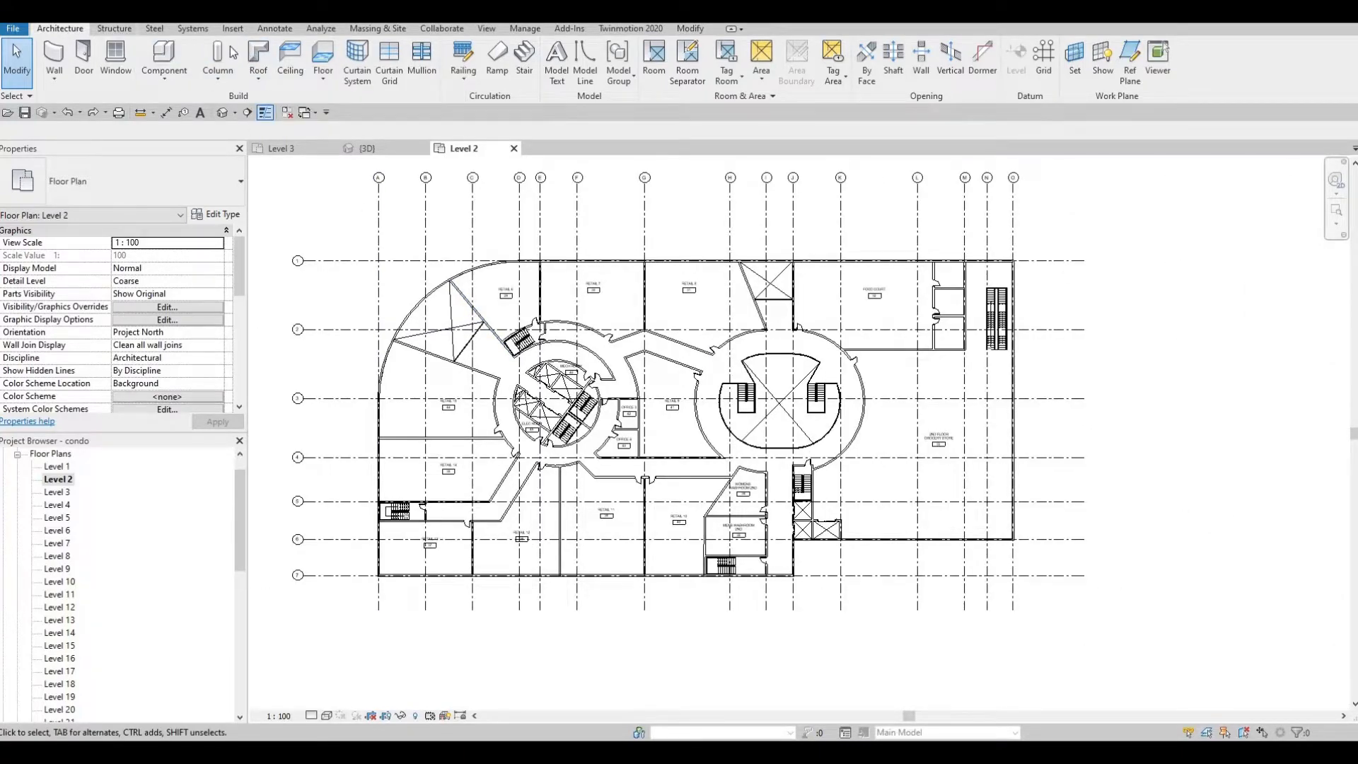
Step: Start a roof by footprint and duplicate the Generic Roof - 300mm type as ROOF 1
click(253, 50)
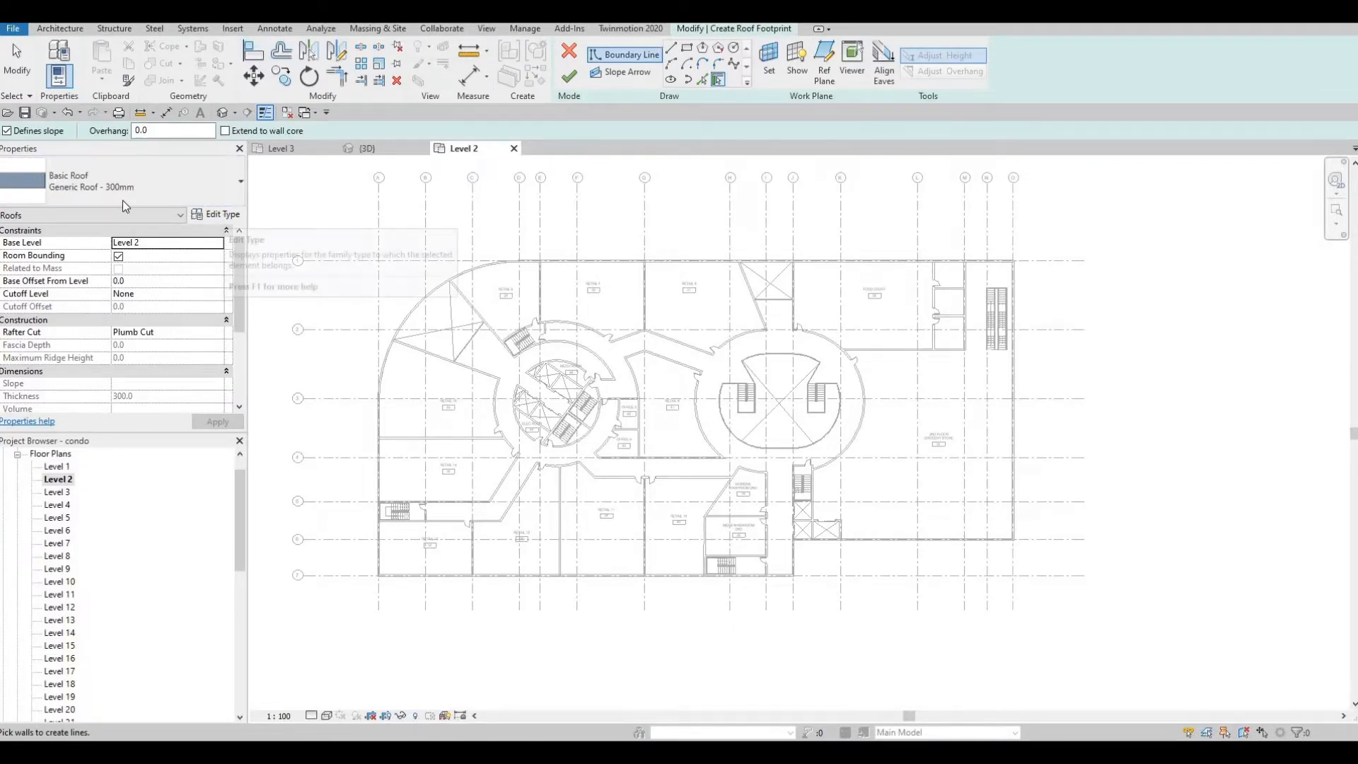
click(216, 214)
click(592, 130)
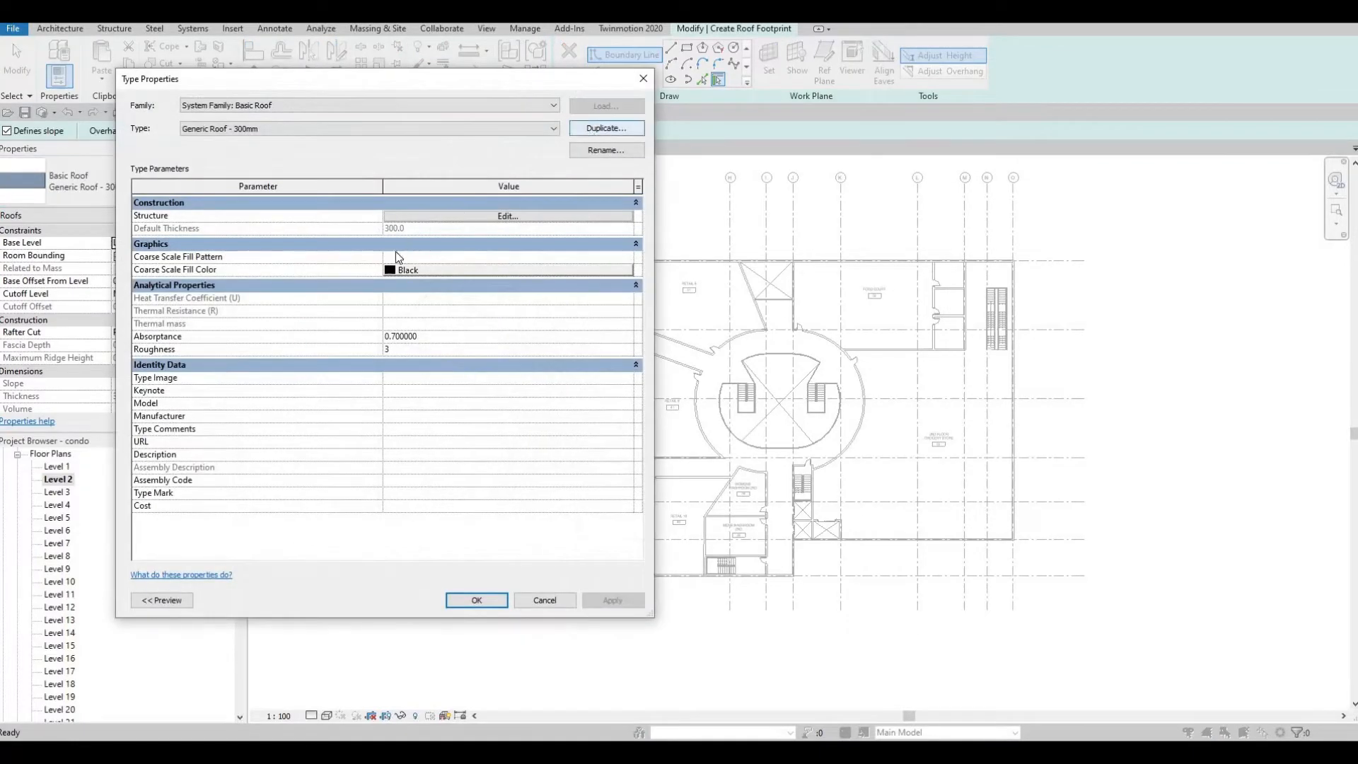
text(ROOF 1)
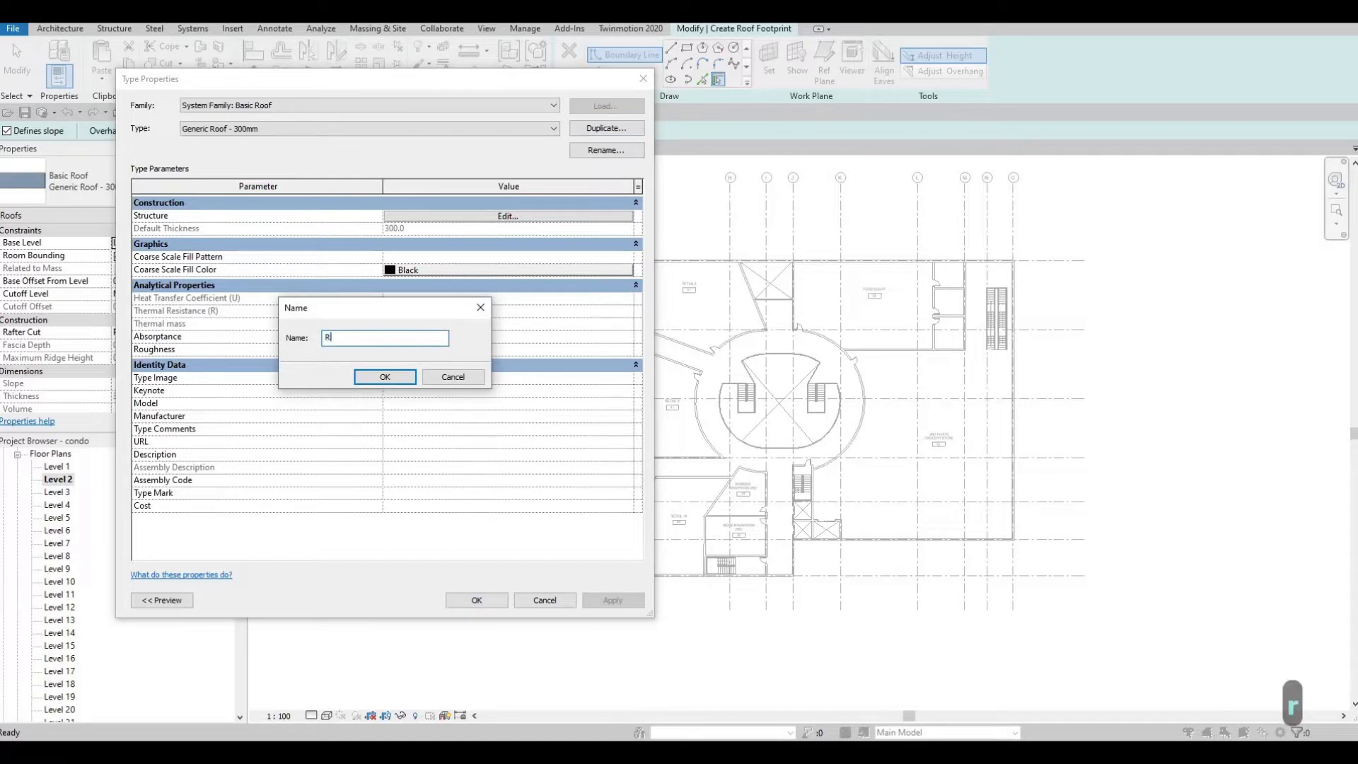
click(382, 377)
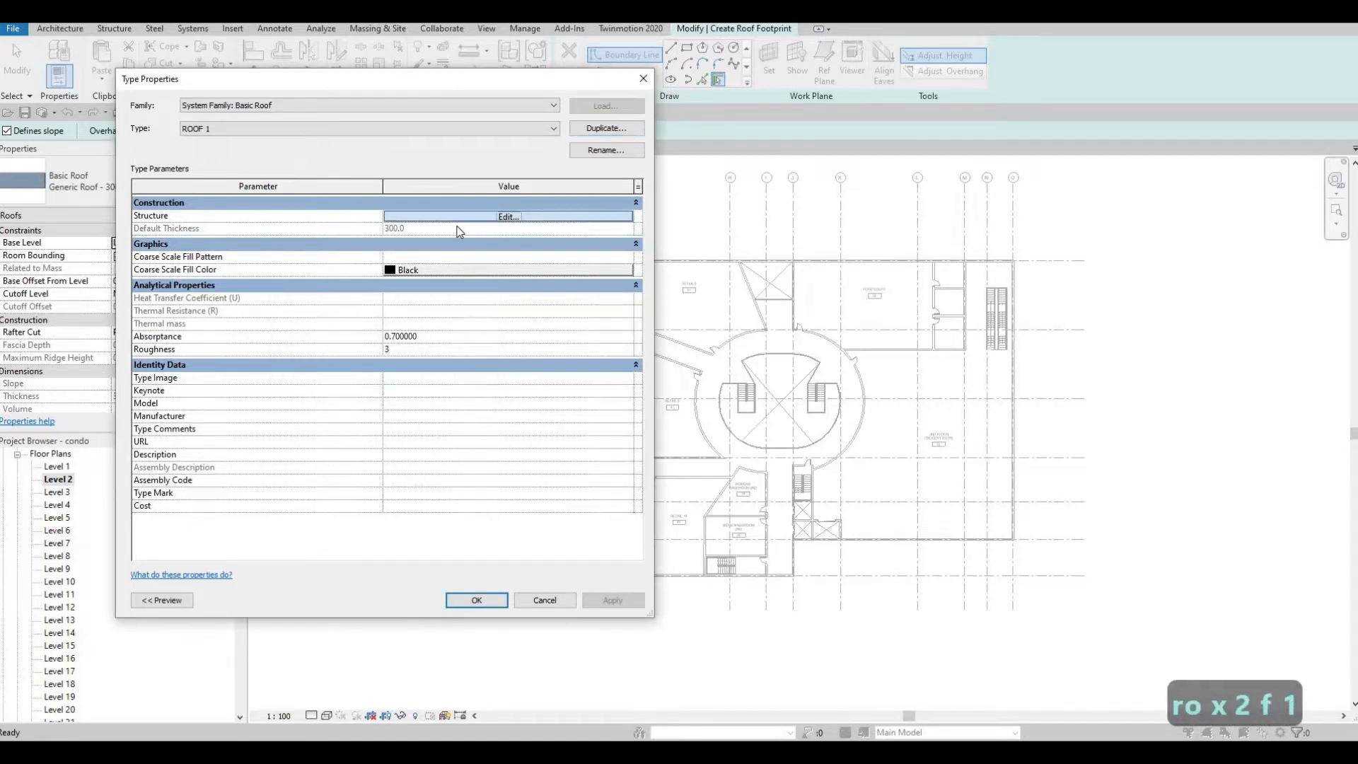
Step: Set the structure layer of ROOF 1 to 200 mm thick with the Gypsum Wall Board material
click(457, 217)
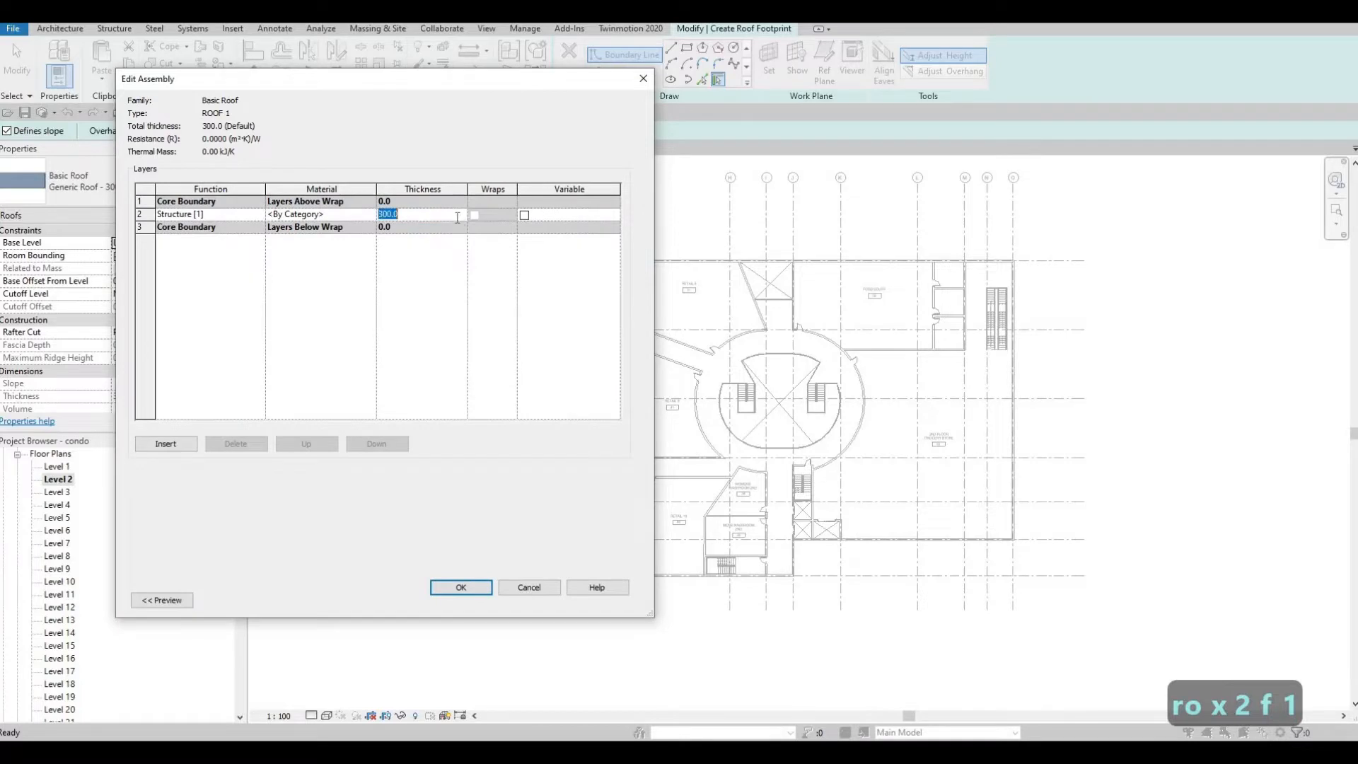
text(200)
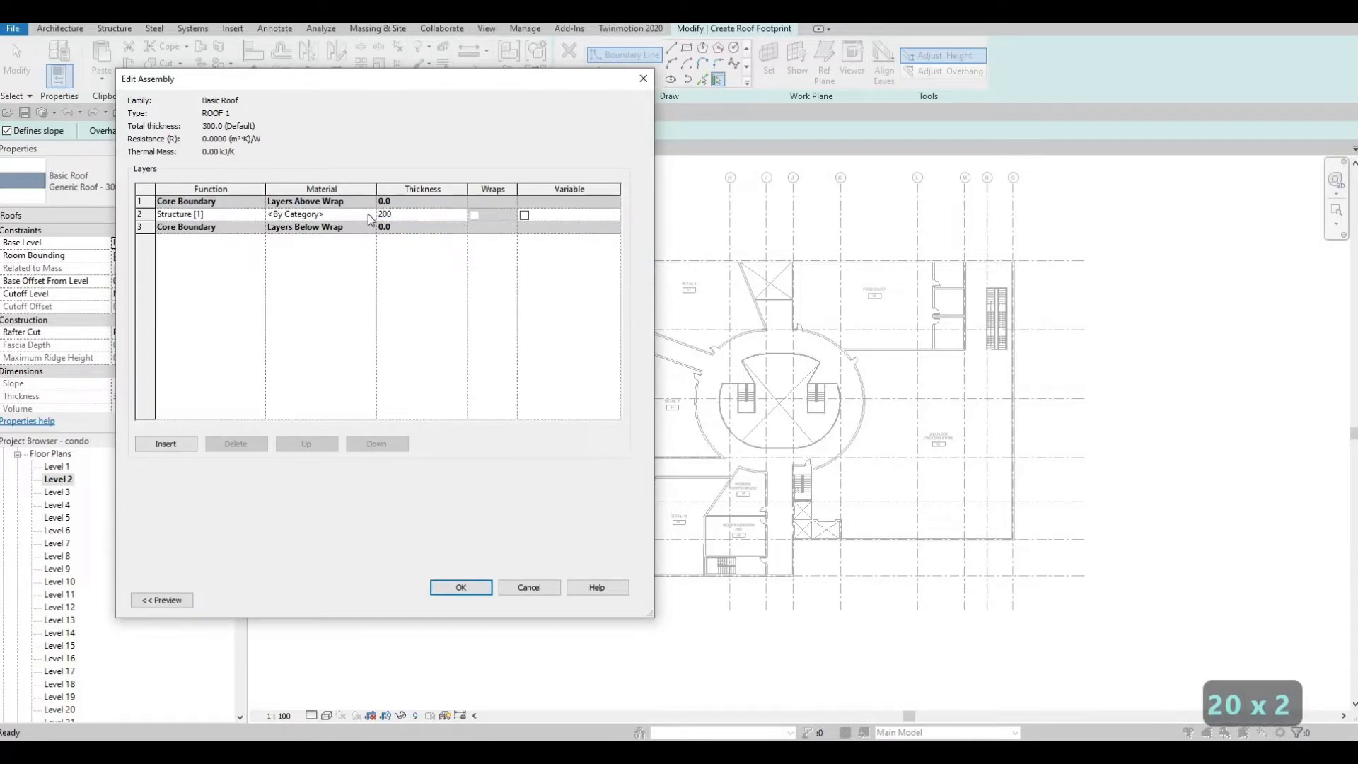
click(369, 214)
click(369, 214)
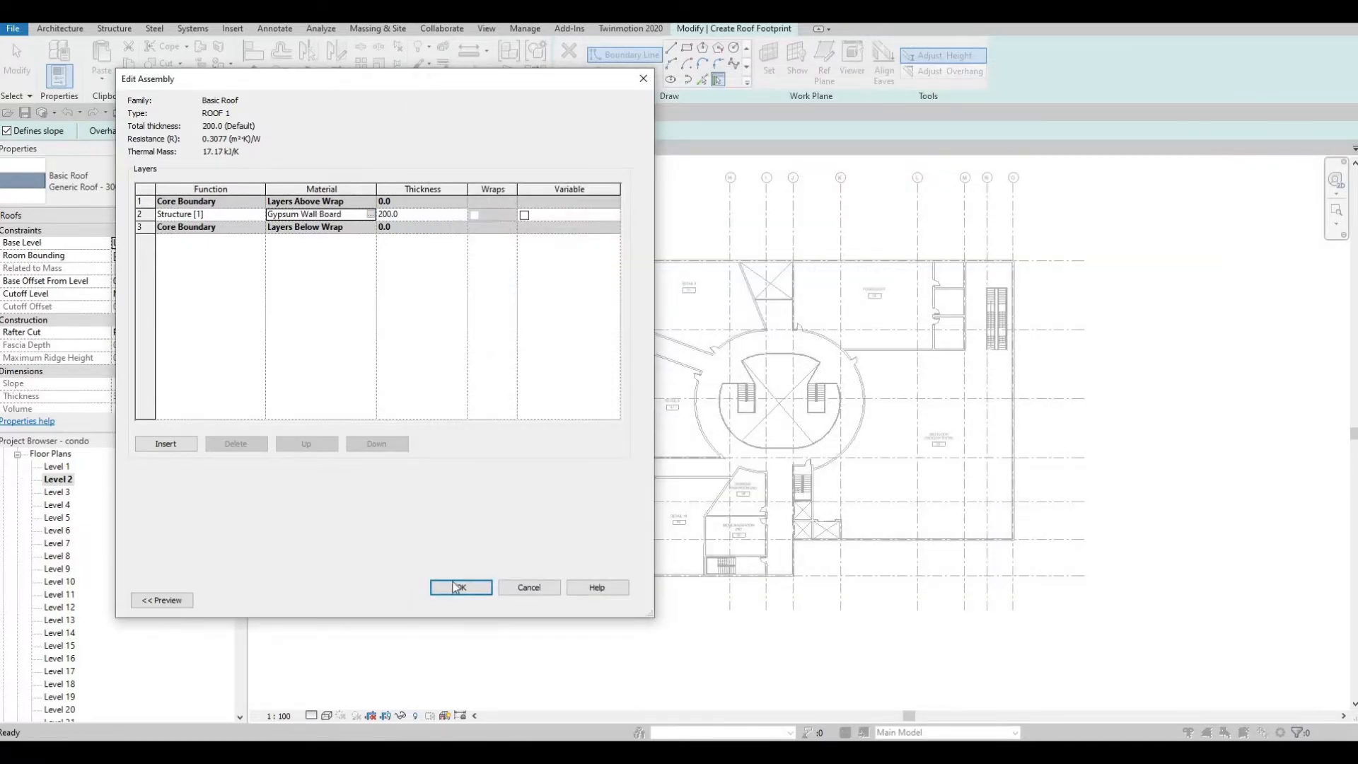
click(456, 587)
click(477, 599)
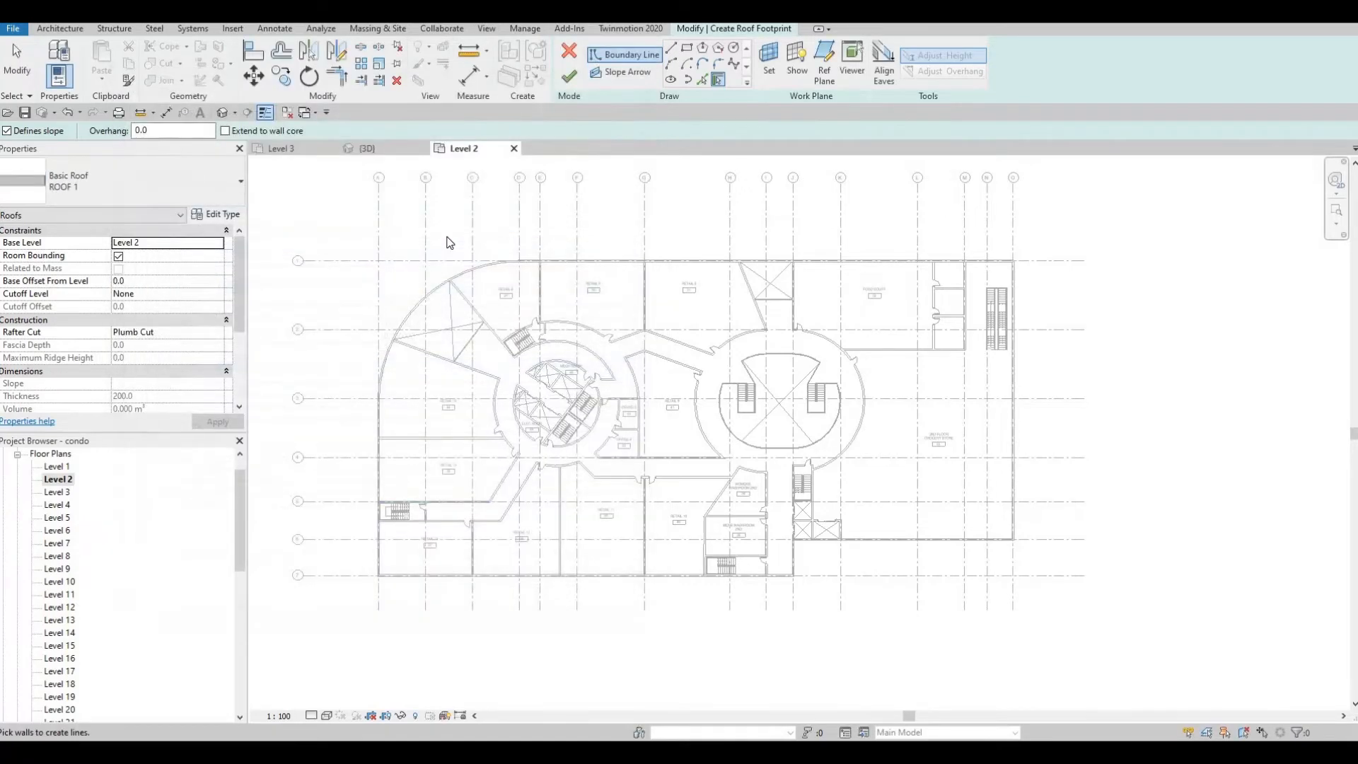
Step: Switch the boundary drawing method to Pick Lines and set the roof's base level to Level 3
key(F1)
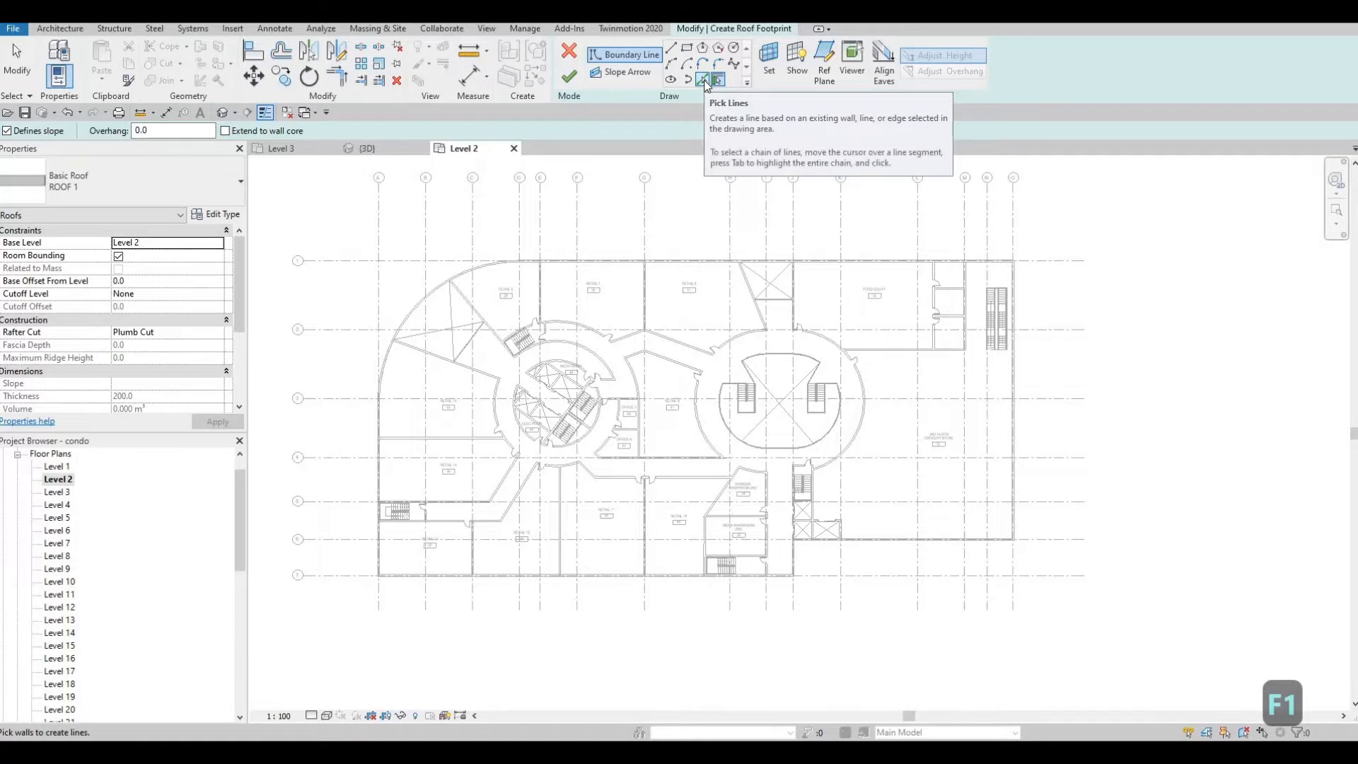
click(703, 80)
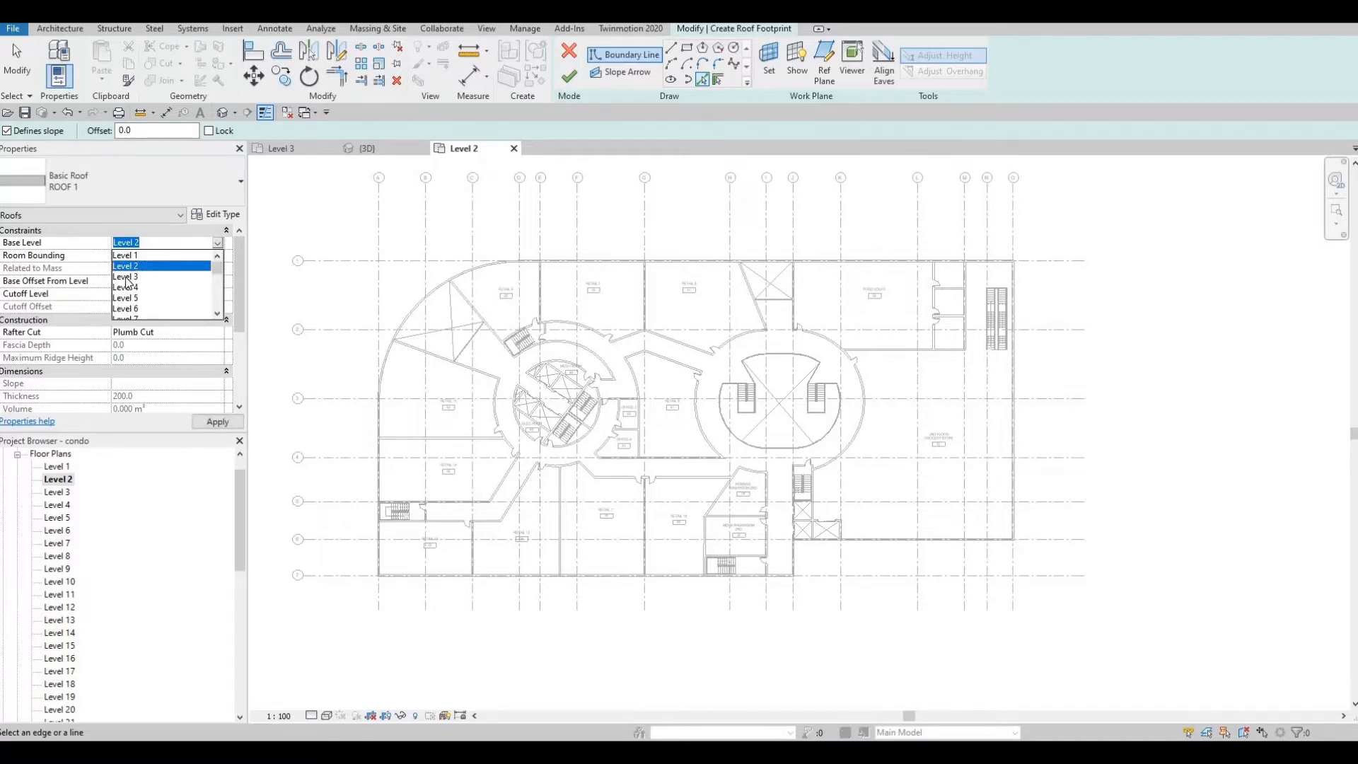
click(125, 276)
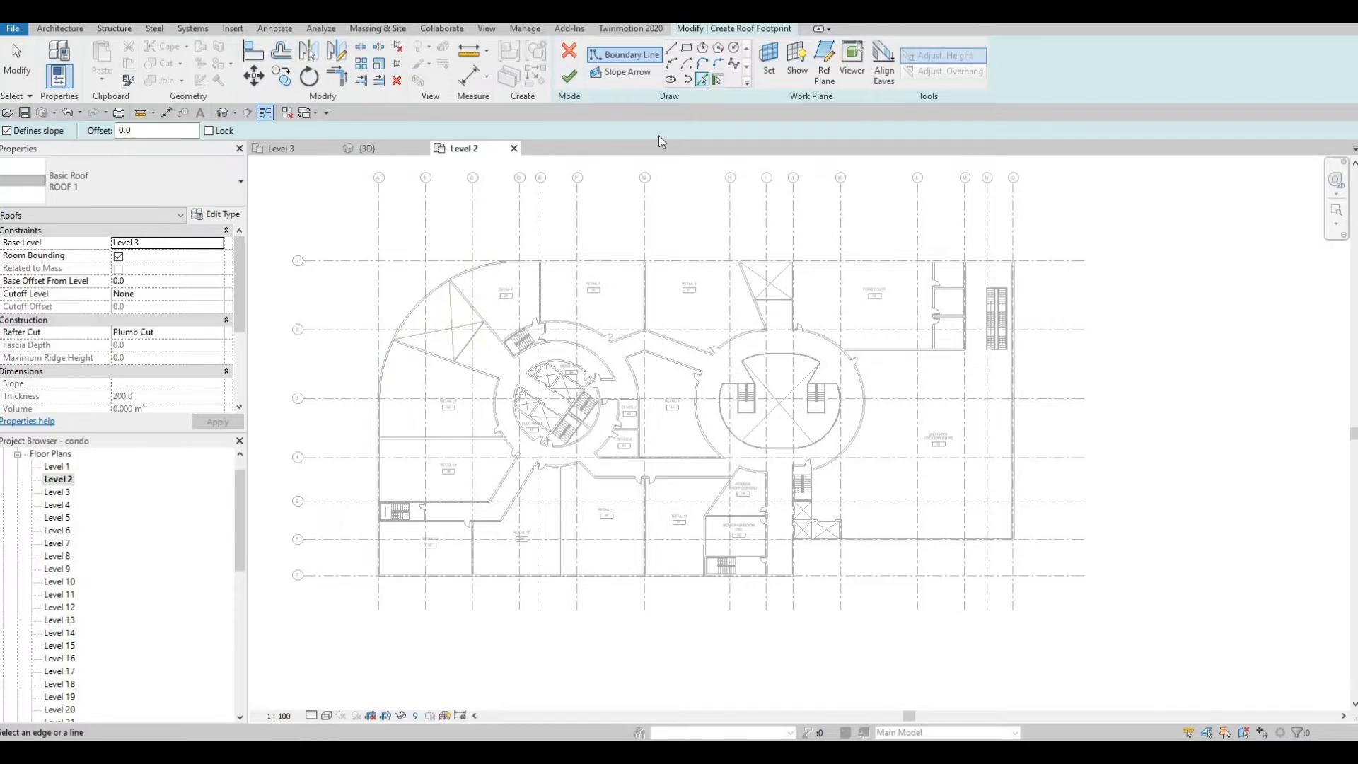
Step: Pick the outer faces of the curved exterior wall and the straight wall along grid 1 as roof boundary lines
scroll(479, 305, up, 5)
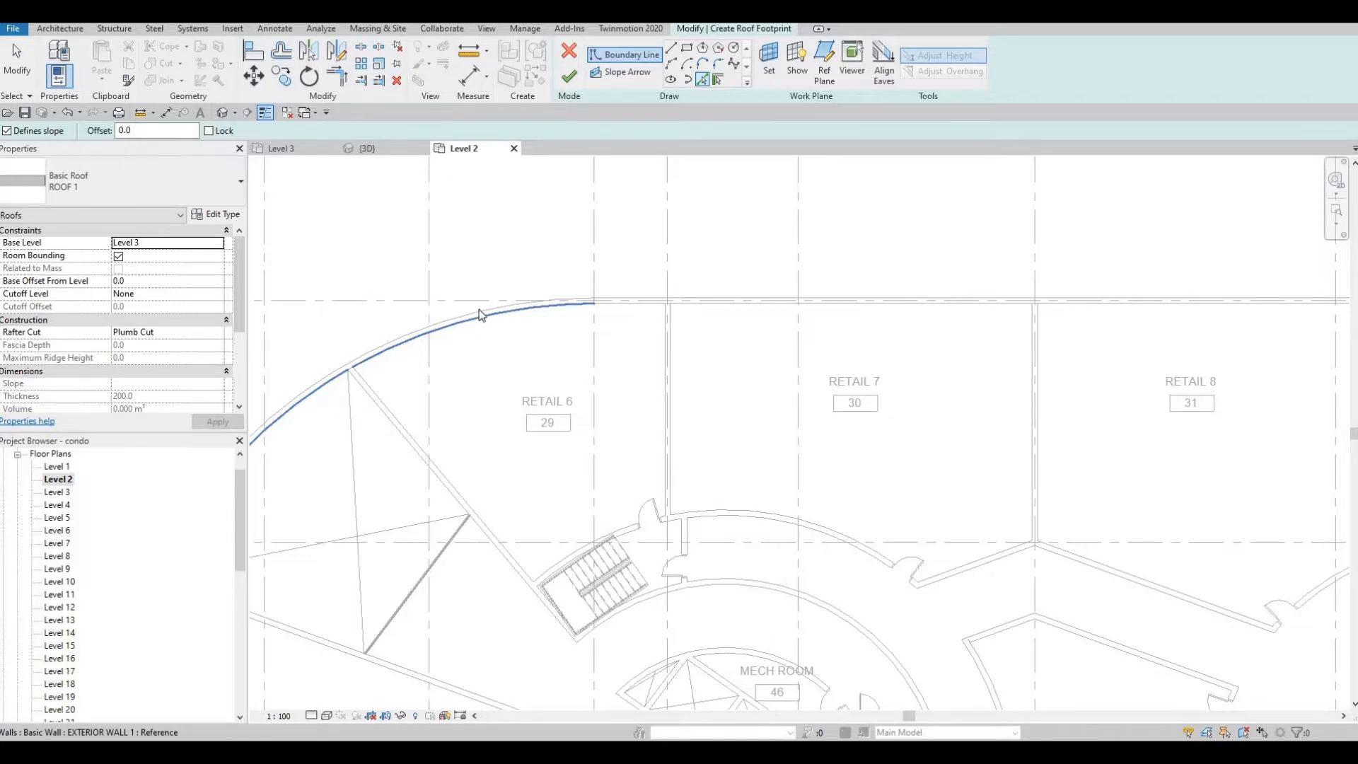
click(502, 309)
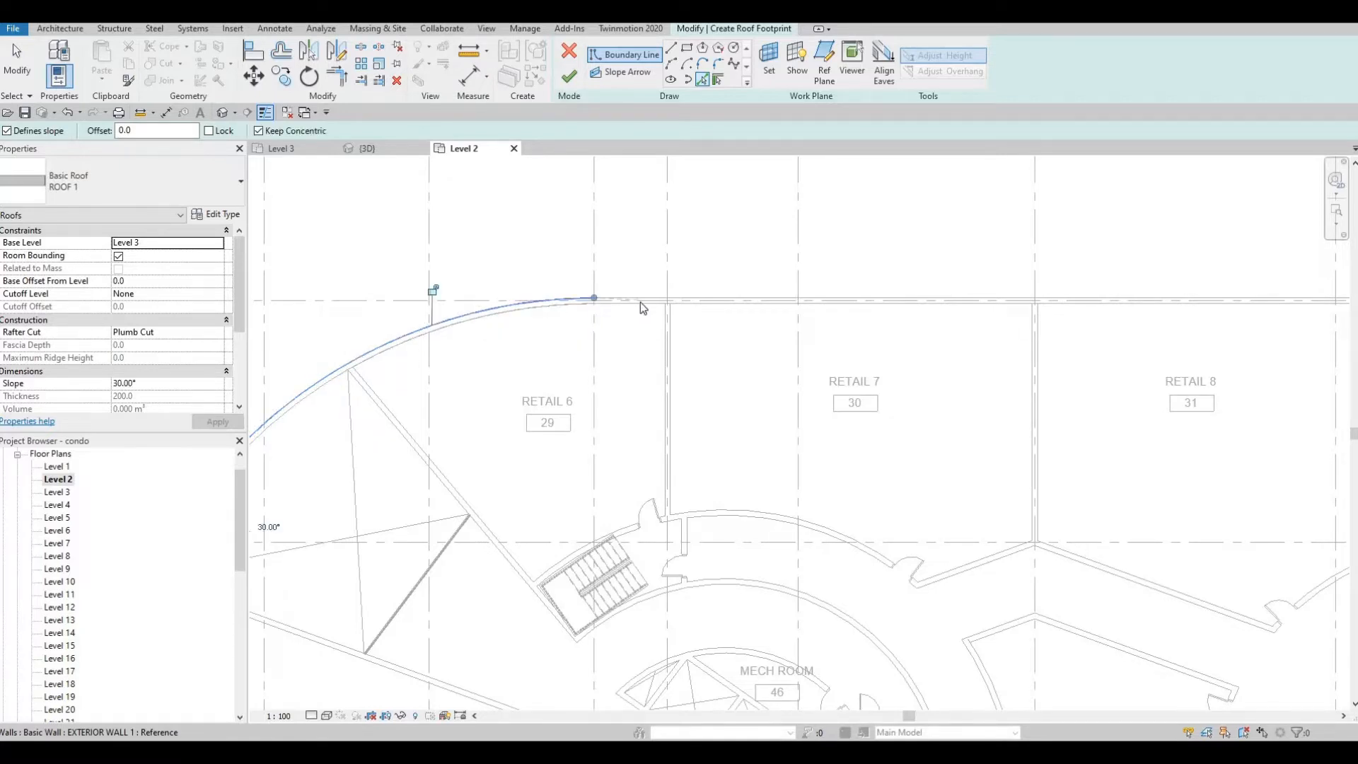
click(643, 297)
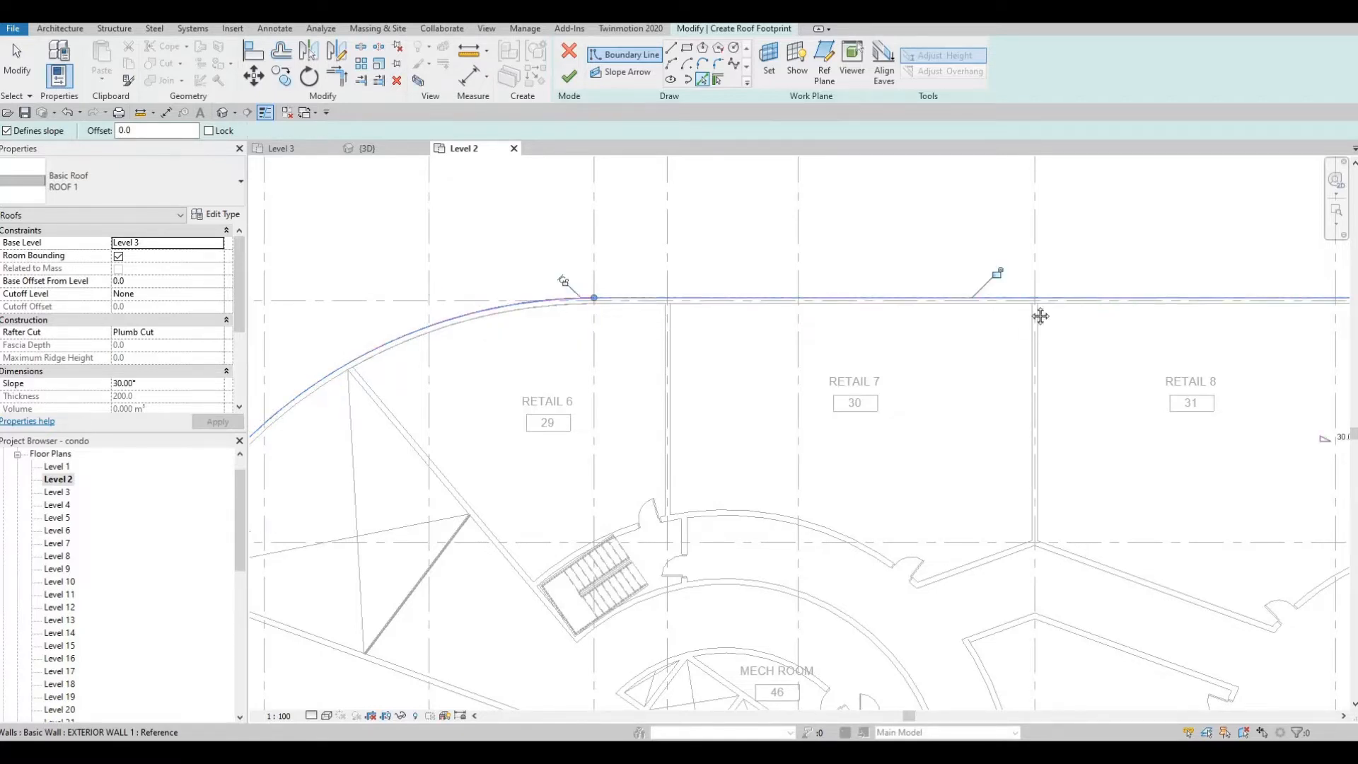
scroll(901, 328, down, 3)
scroll(935, 316, up, 4)
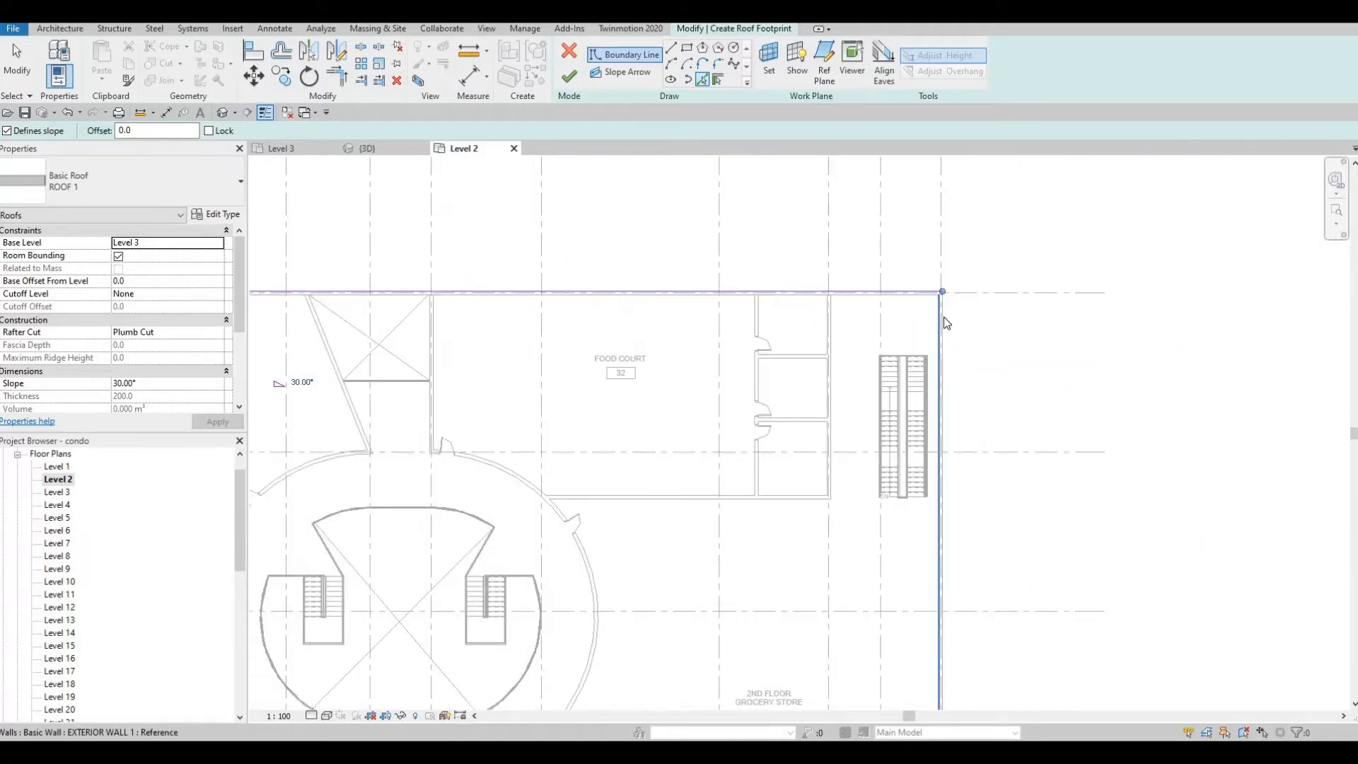
middle_drag(927, 316, 994, 313)
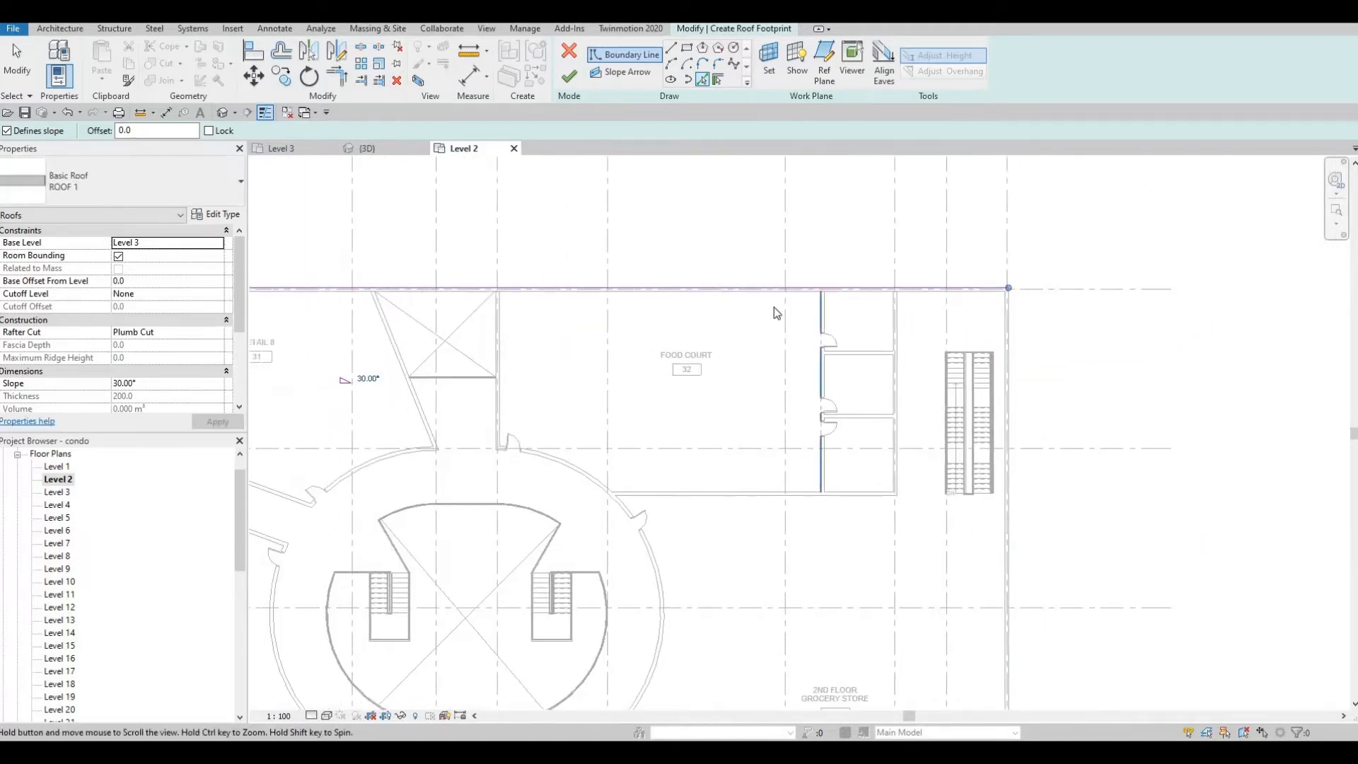
scroll(777, 313, down, 4)
Step: Undo the two boundary lines picked on the outer wall faces
key(ctrl+z)
scroll(664, 318, up, 4)
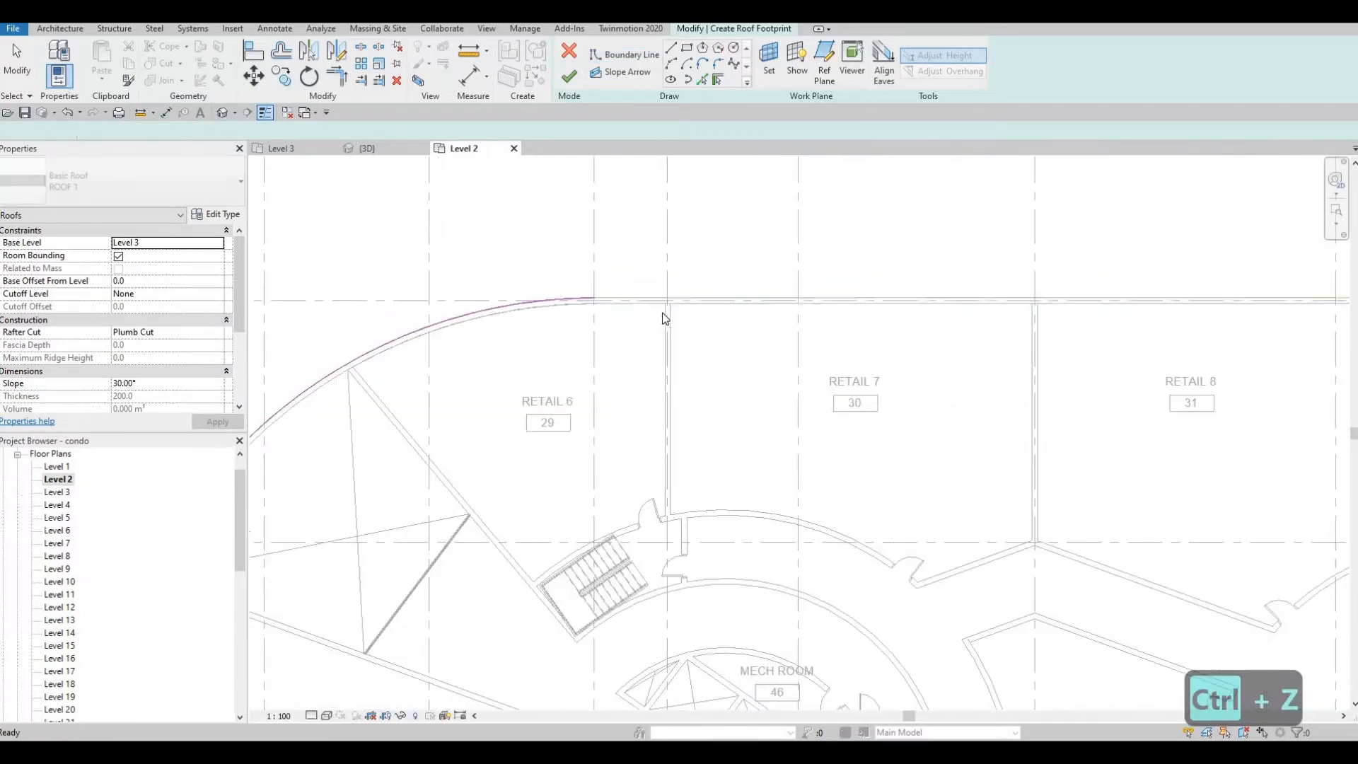
key(ctrl+z)
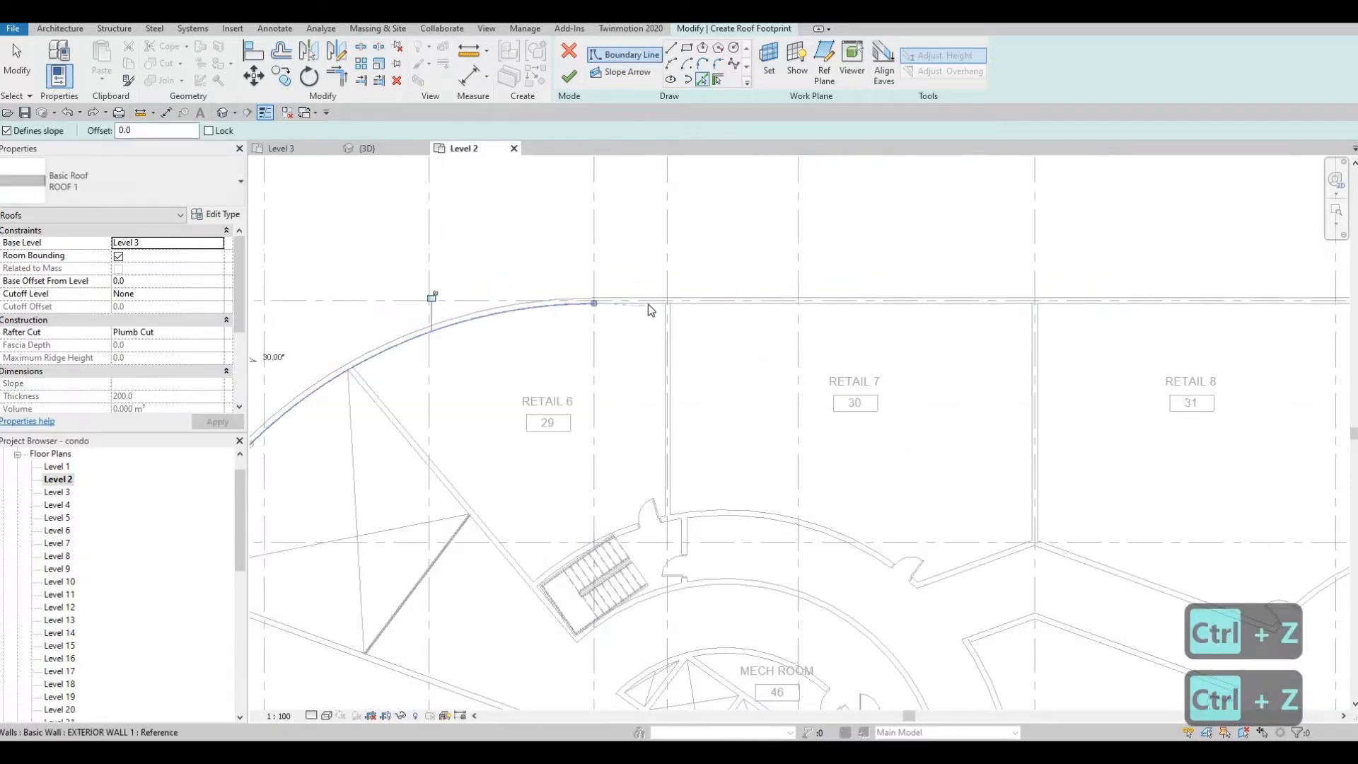
Step: Pick the inner faces of the curved wall and the walls along grids 1 and O as sloping roof boundary lines
click(648, 303)
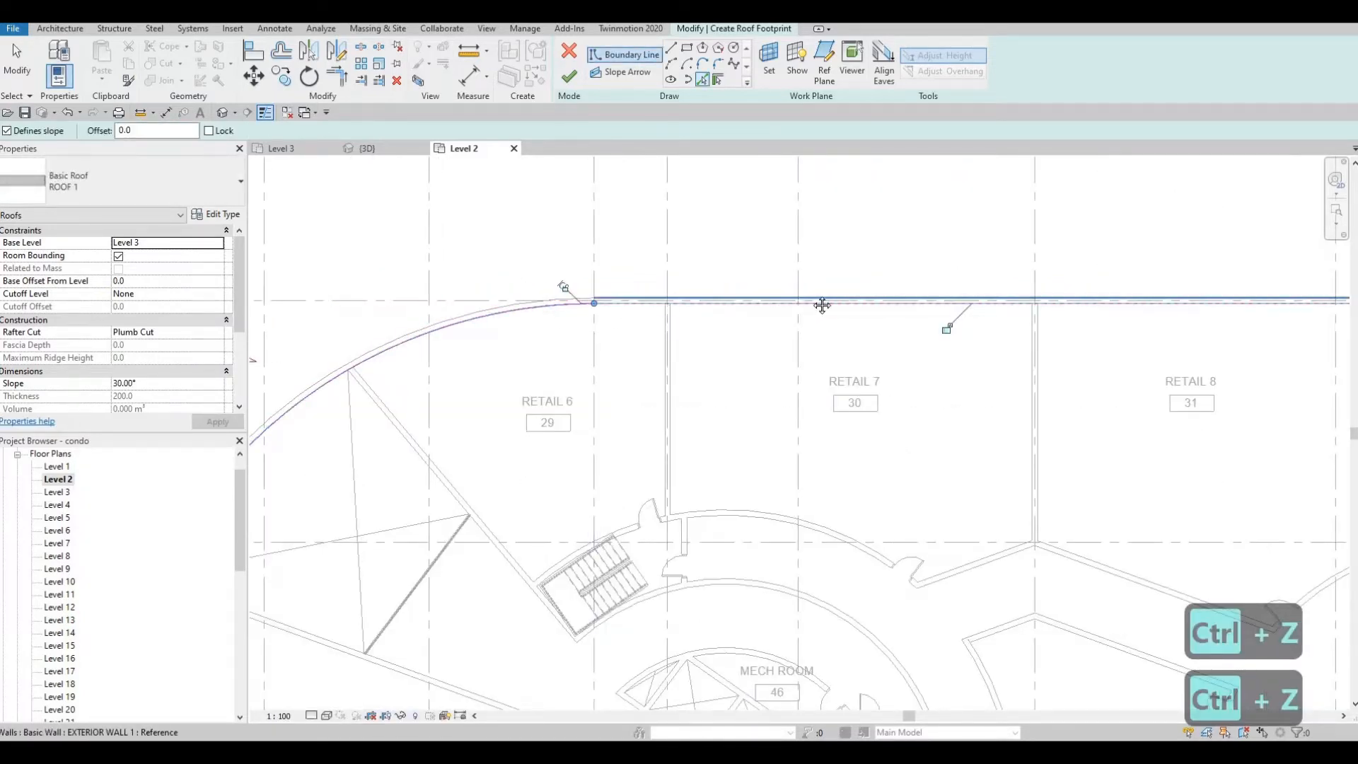
scroll(1124, 291, down, 1)
middle_drag(1125, 291, 706, 288)
scroll(1046, 293, down, 1)
middle_drag(1046, 293, 693, 250)
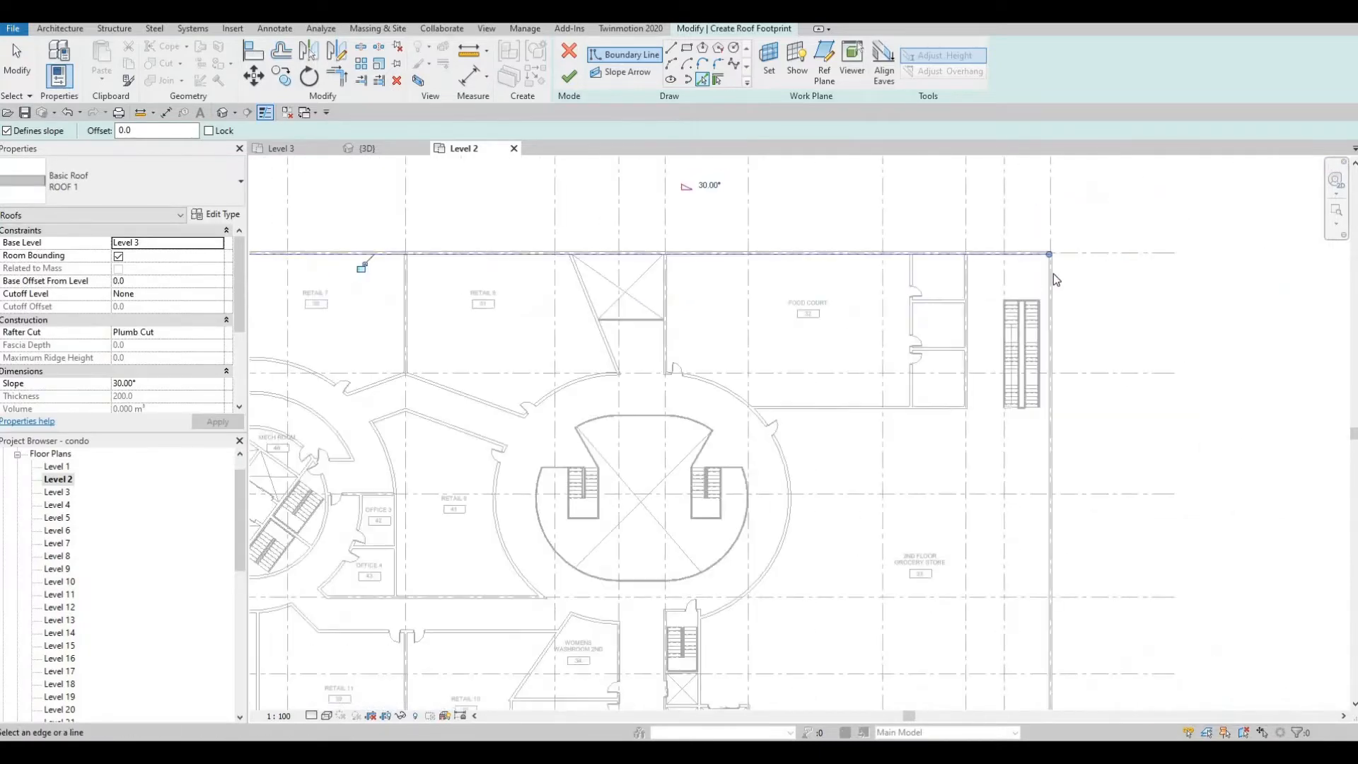
scroll(1051, 259, up, 1)
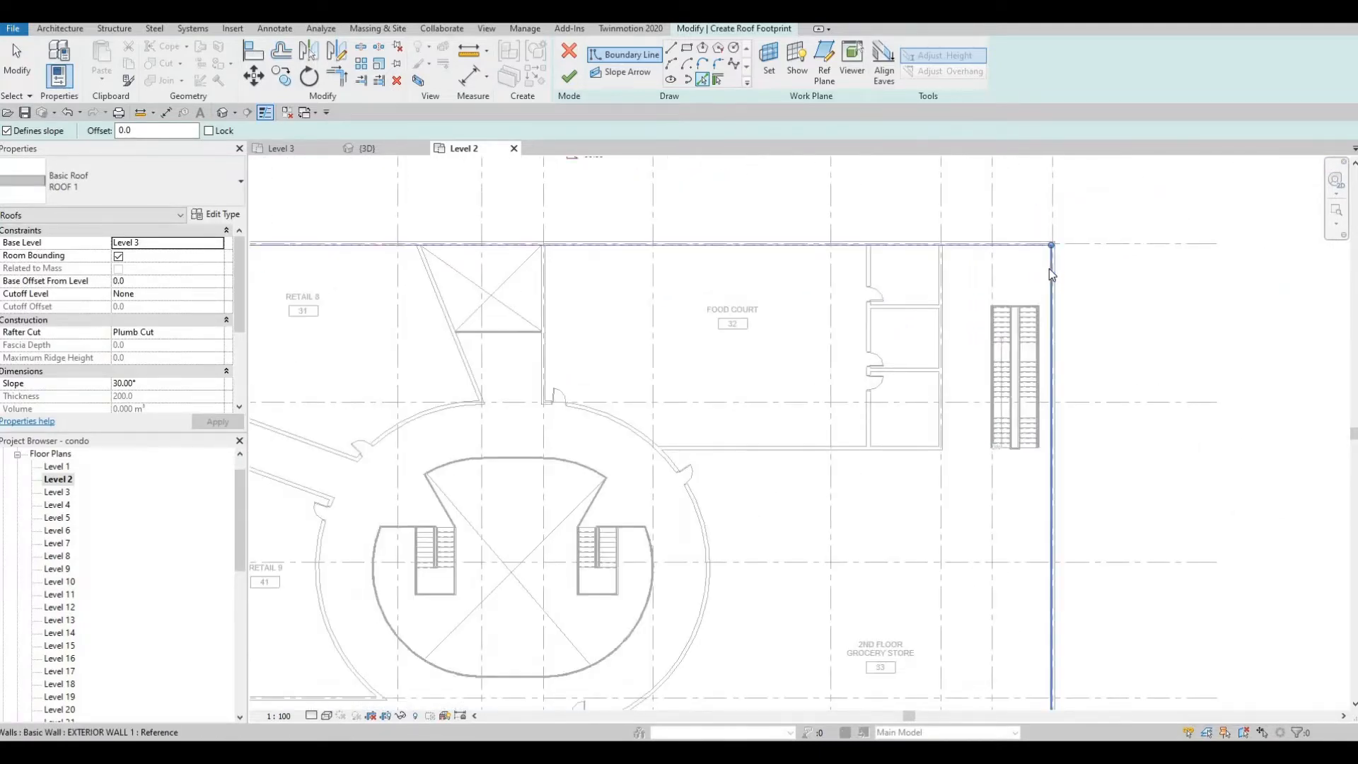
scroll(1049, 268, up, 1)
mouse_move(827, 425)
middle_down()
mouse_move(952, 382)
mouse_move(1048, 319)
middle_up()
scroll(1049, 319, down, 1)
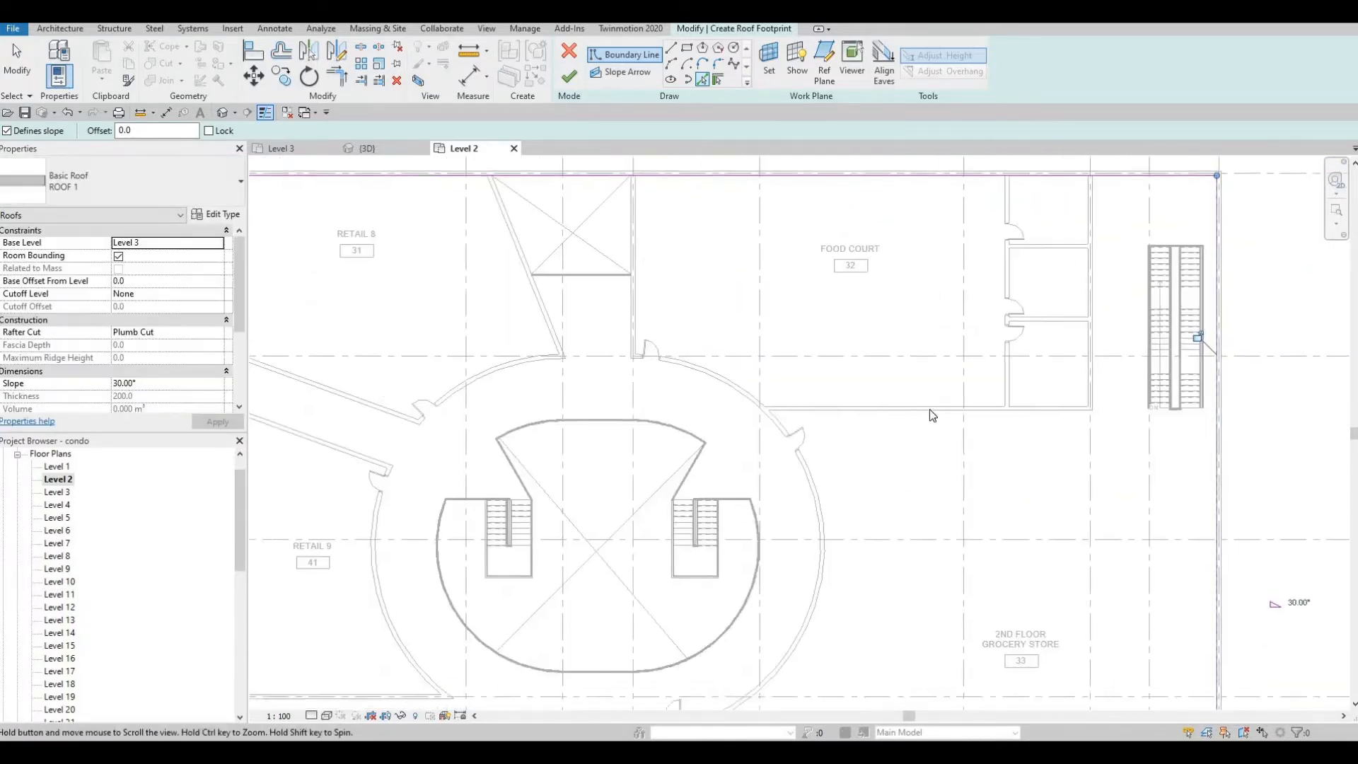
scroll(930, 415, down, 1)
middle_drag(1039, 663, 970, 489)
scroll(970, 489, up, 2)
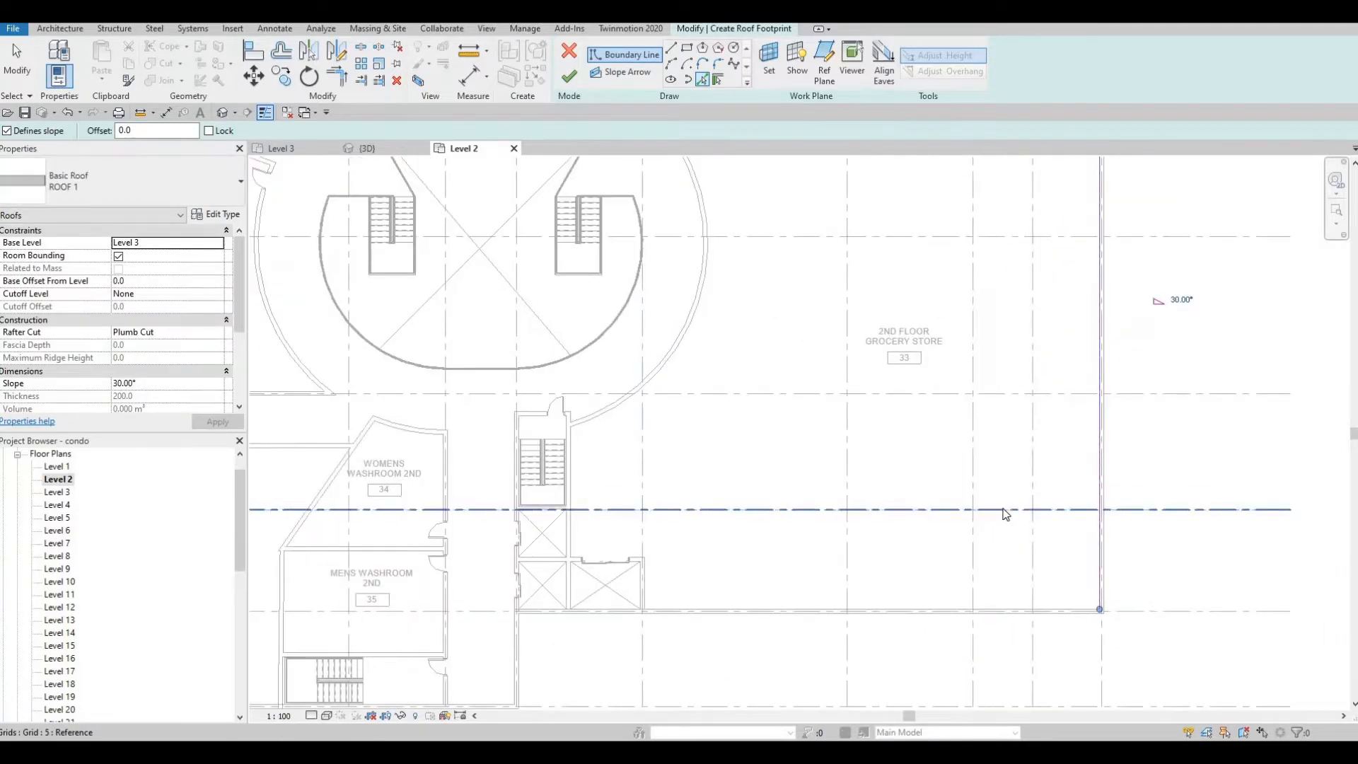
scroll(983, 504, down, 5)
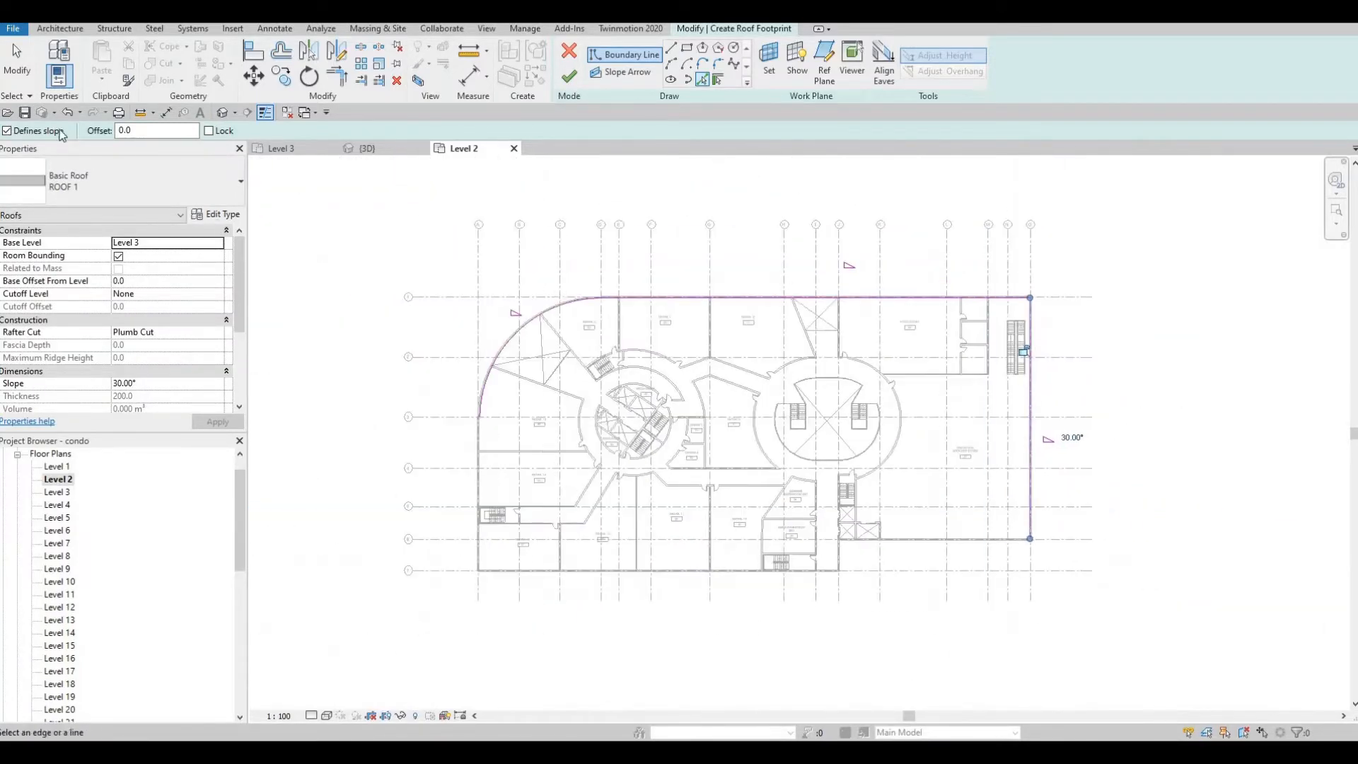
Step: Turn off Defines slope and pick a boundary line along the exterior wall at grid O
click(7, 131)
click(1032, 449)
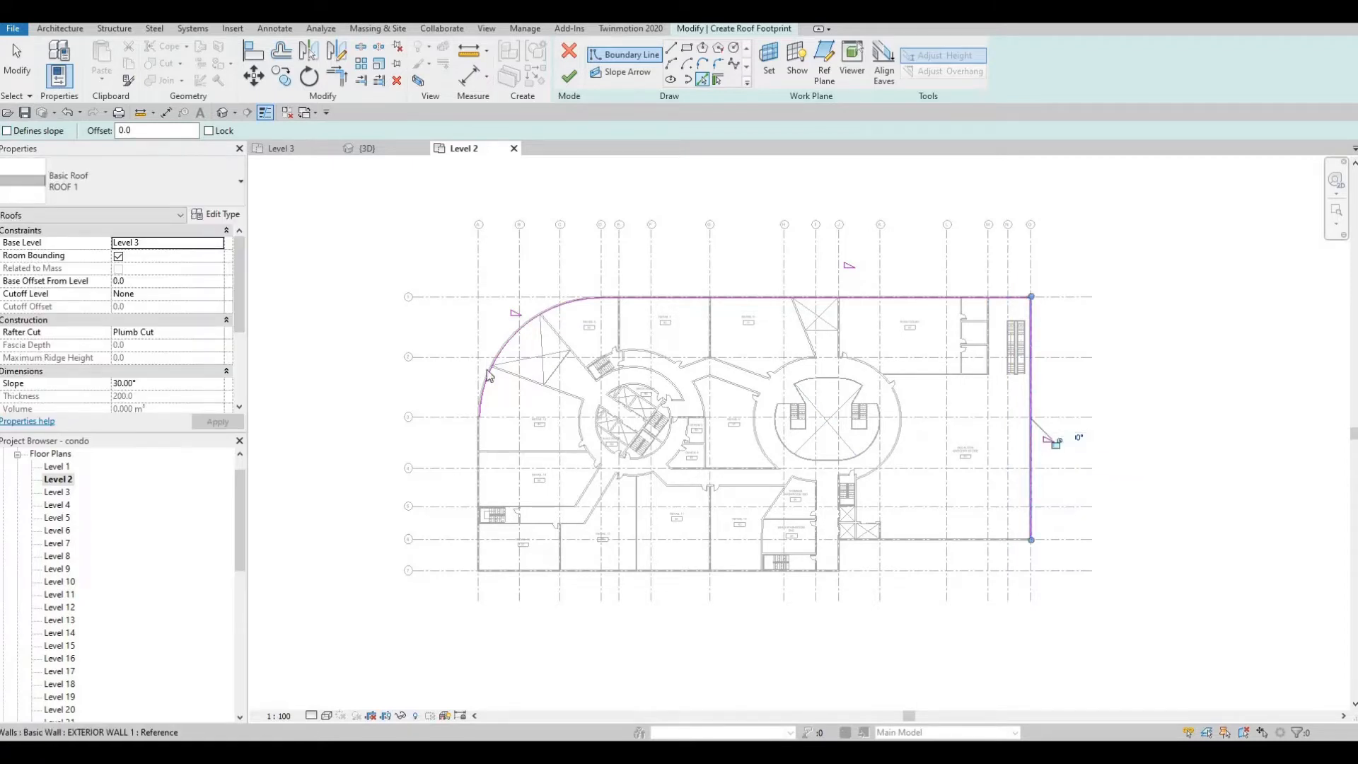
key(Escape)
key(Escape)
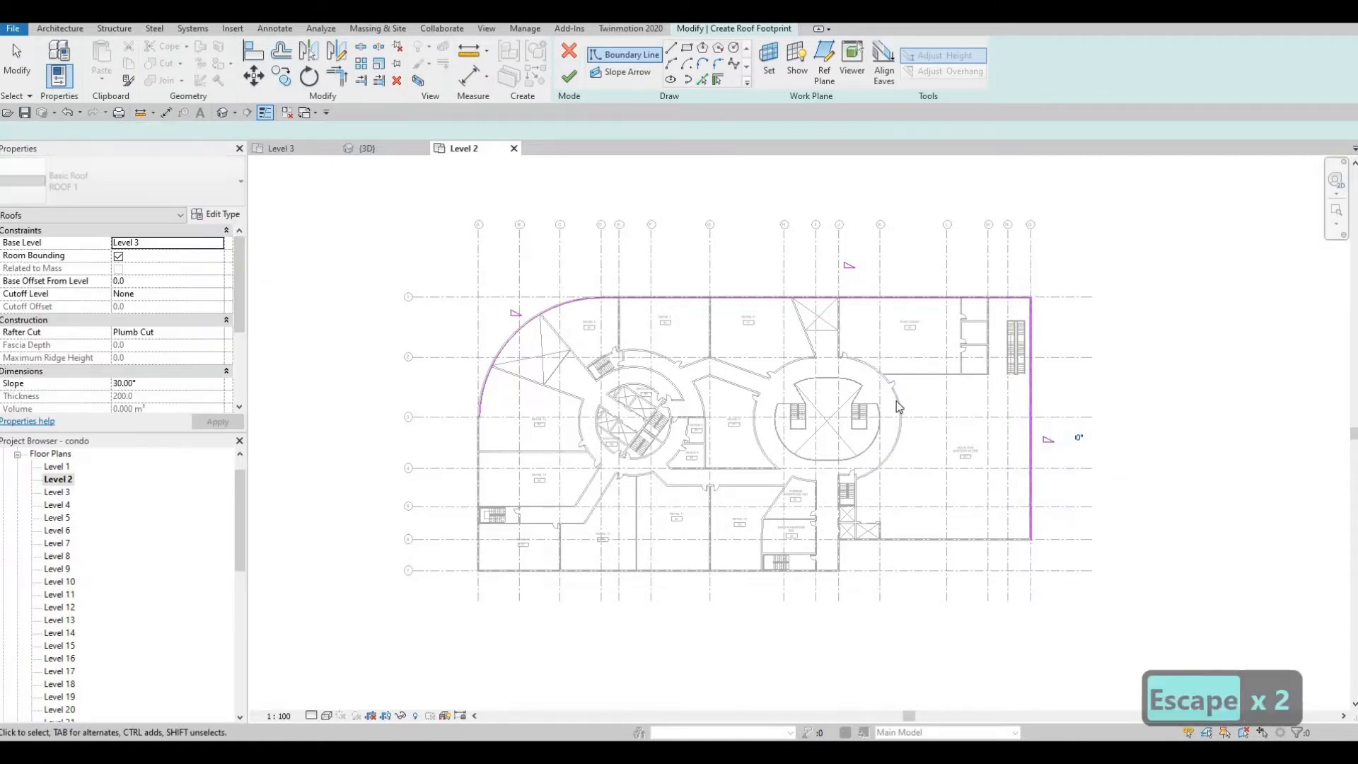
Step: Undo all the roof boundary lines picked so far, back to an empty footprint sketch
key(ctrl+z)
key(ctrl+z)
key(ctrl+z)
key(Escape)
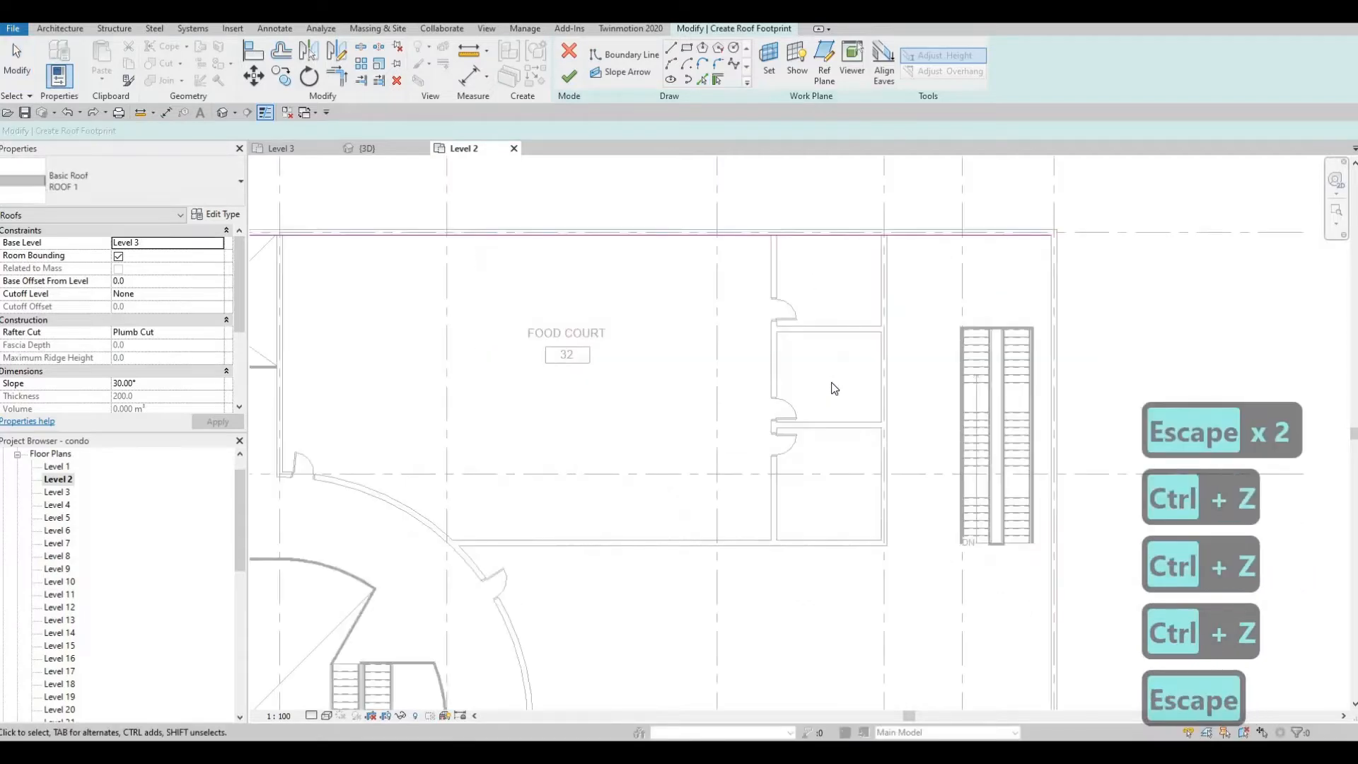
key(ctrl+z)
key(ctrl+z)
key(ctrl+z)
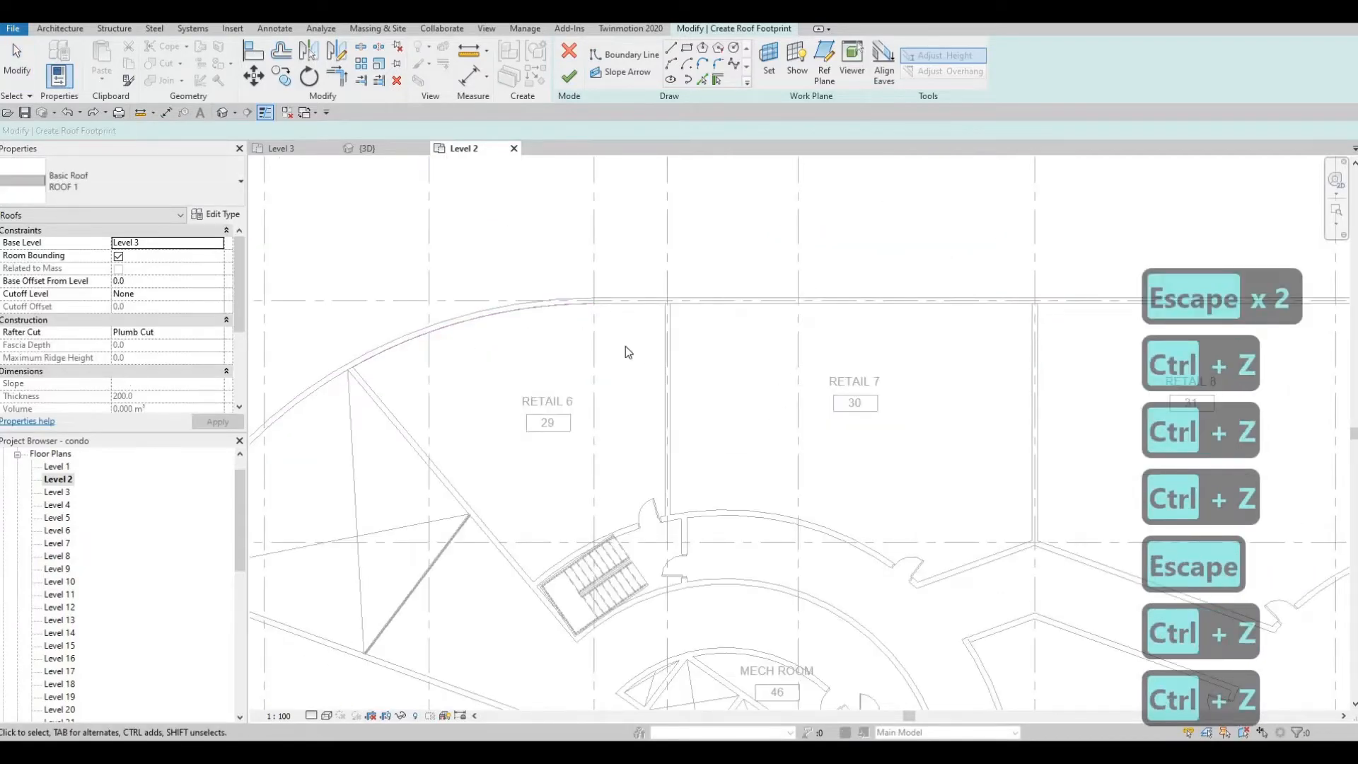
Step: Pick the inner faces of the curved exterior wall and the wall along grid 1 as non-sloping roof boundary lines
scroll(788, 372, down, 4)
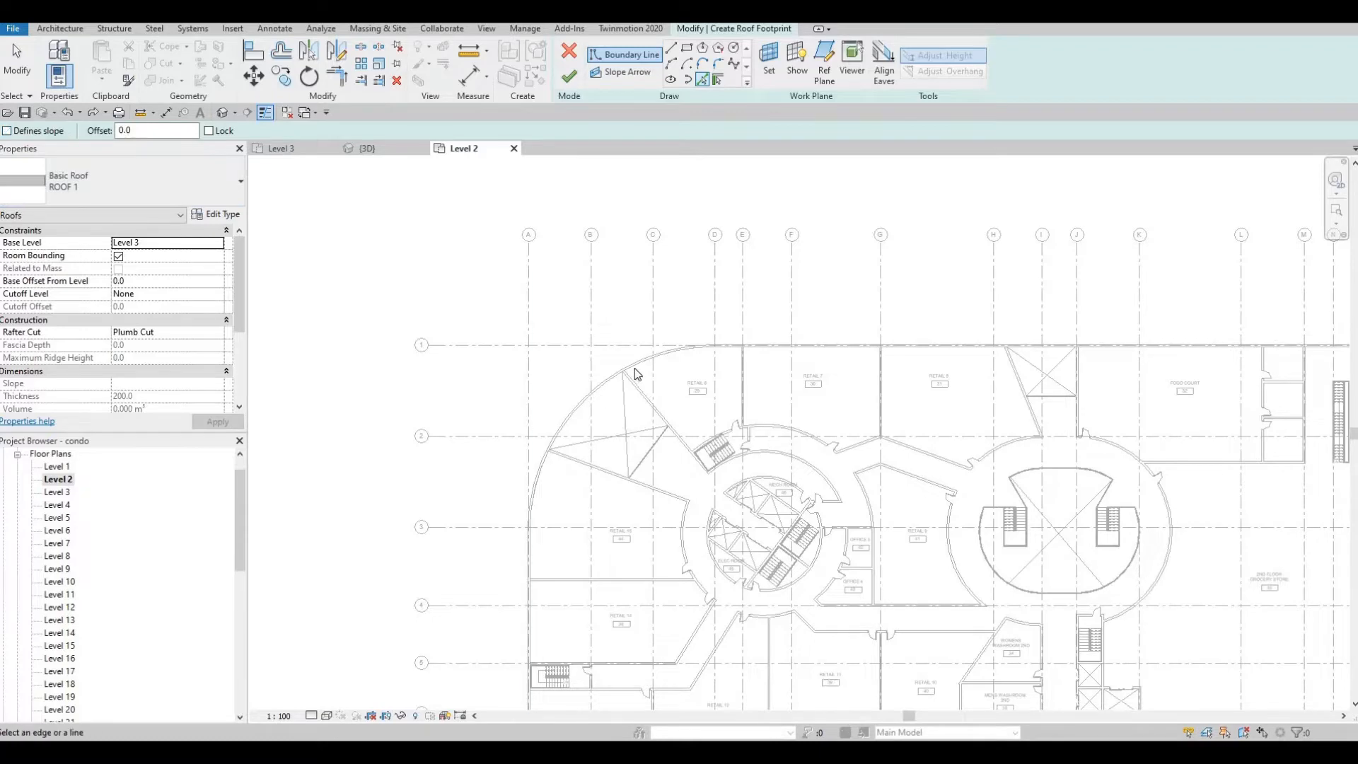
scroll(634, 374, up, 5)
click(920, 306)
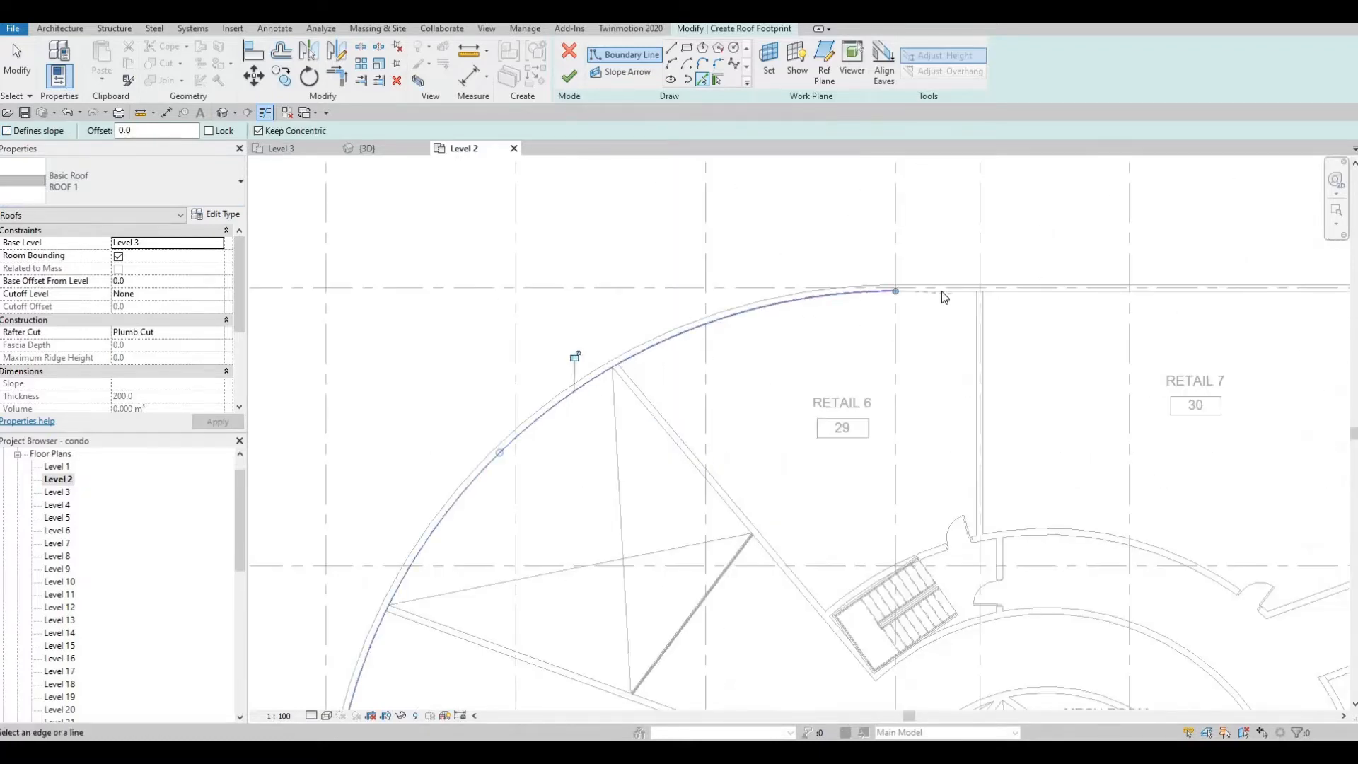
click(940, 290)
scroll(524, 344, down, 6)
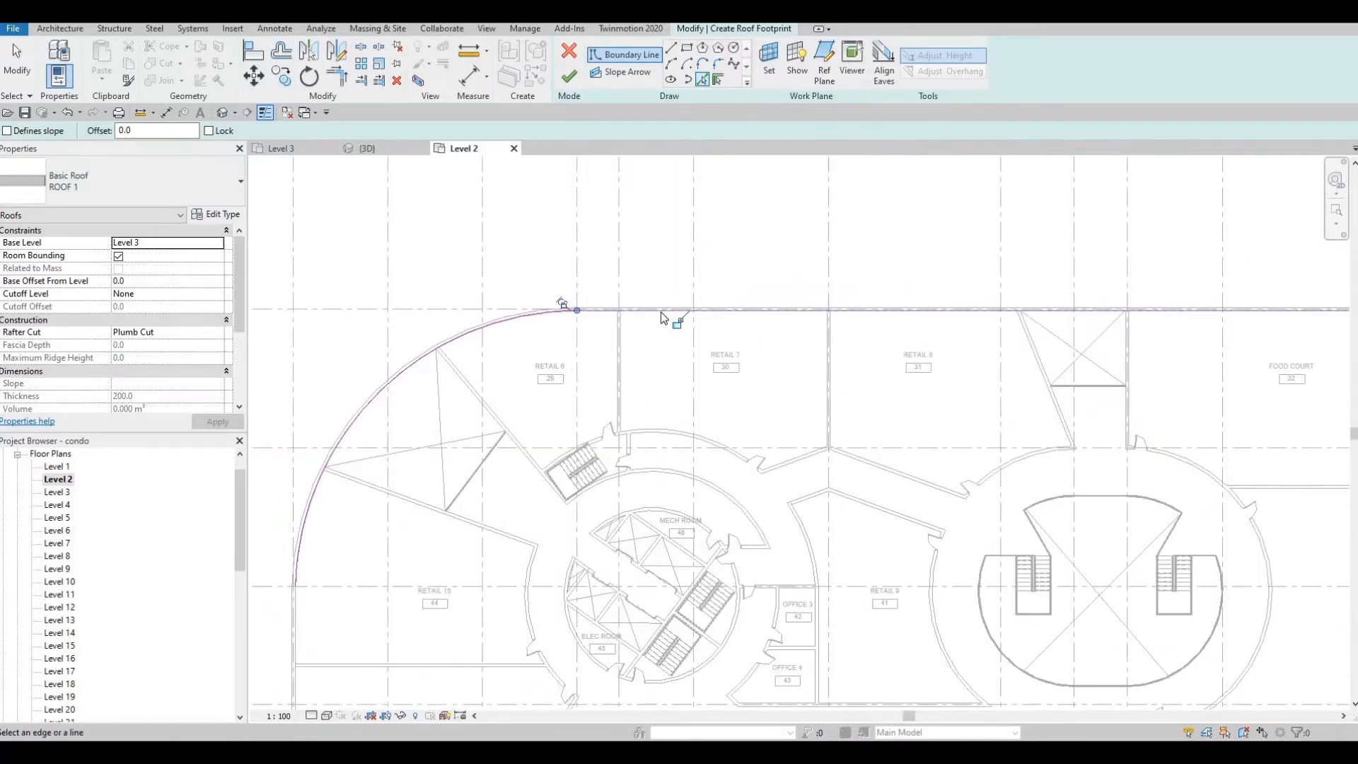
Step: Pick the inner faces of the exterior walls along grids O and 6 as non-sloping roof boundary lines
scroll(850, 272, up, 5)
scroll(848, 269, up, 2)
click(847, 275)
middle_drag(746, 567, 880, 74)
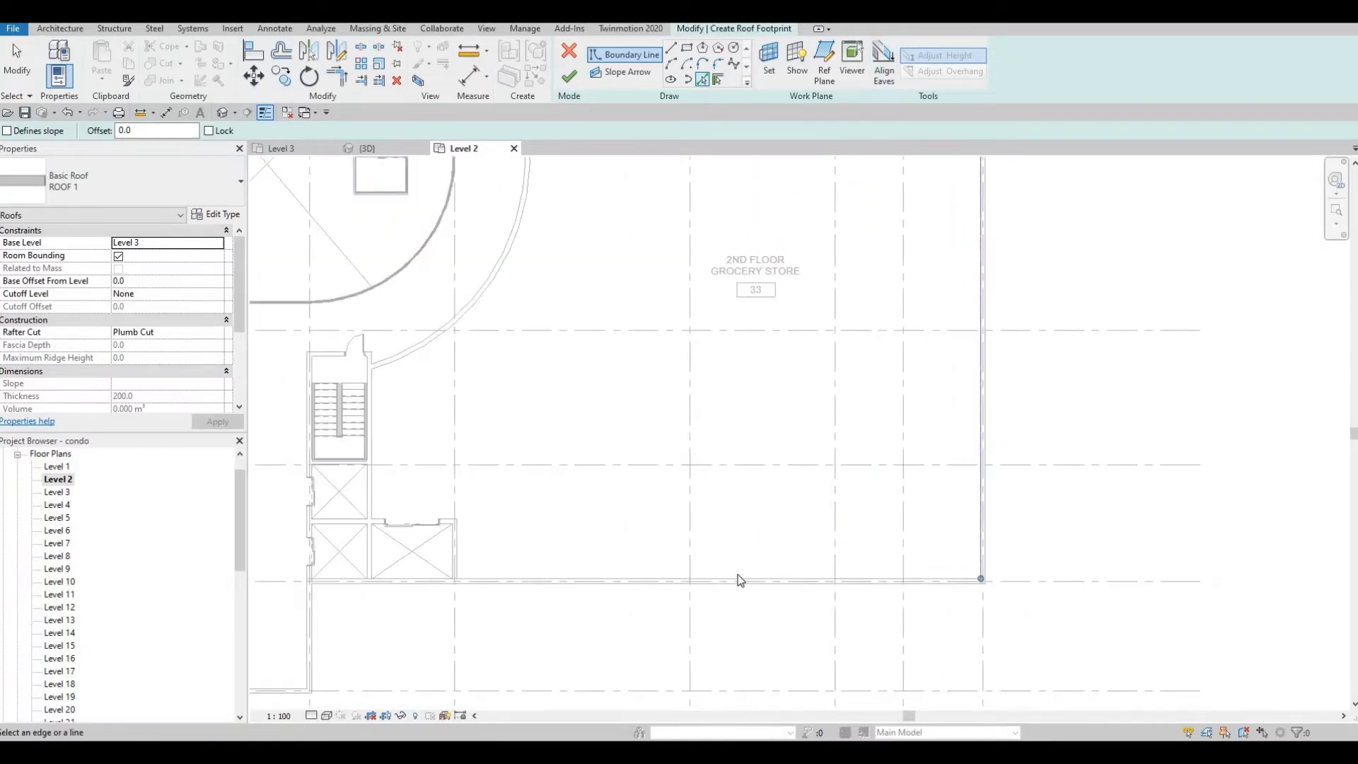
click(737, 579)
middle_drag(280, 642, 499, 493)
scroll(503, 487, up, 2)
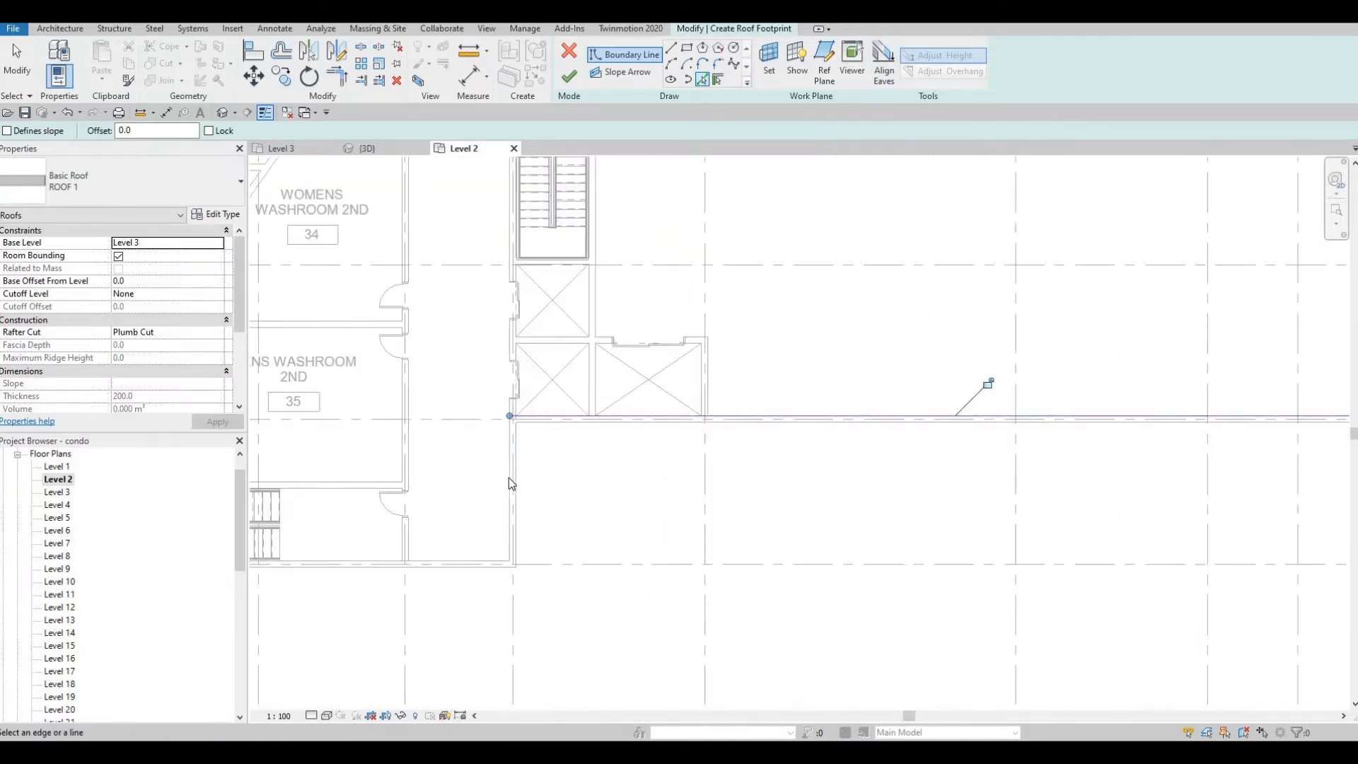
Step: Pick the inner faces of the short jog wall, the grid 7 wall and the straight wall below the curve as remaining roof boundaries
click(508, 477)
click(300, 559)
middle_drag(255, 543, 741, 467)
scroll(741, 467, down, 1)
scroll(466, 448, down, 2)
middle_drag(258, 447, 858, 502)
scroll(482, 474, up, 1)
click(486, 473)
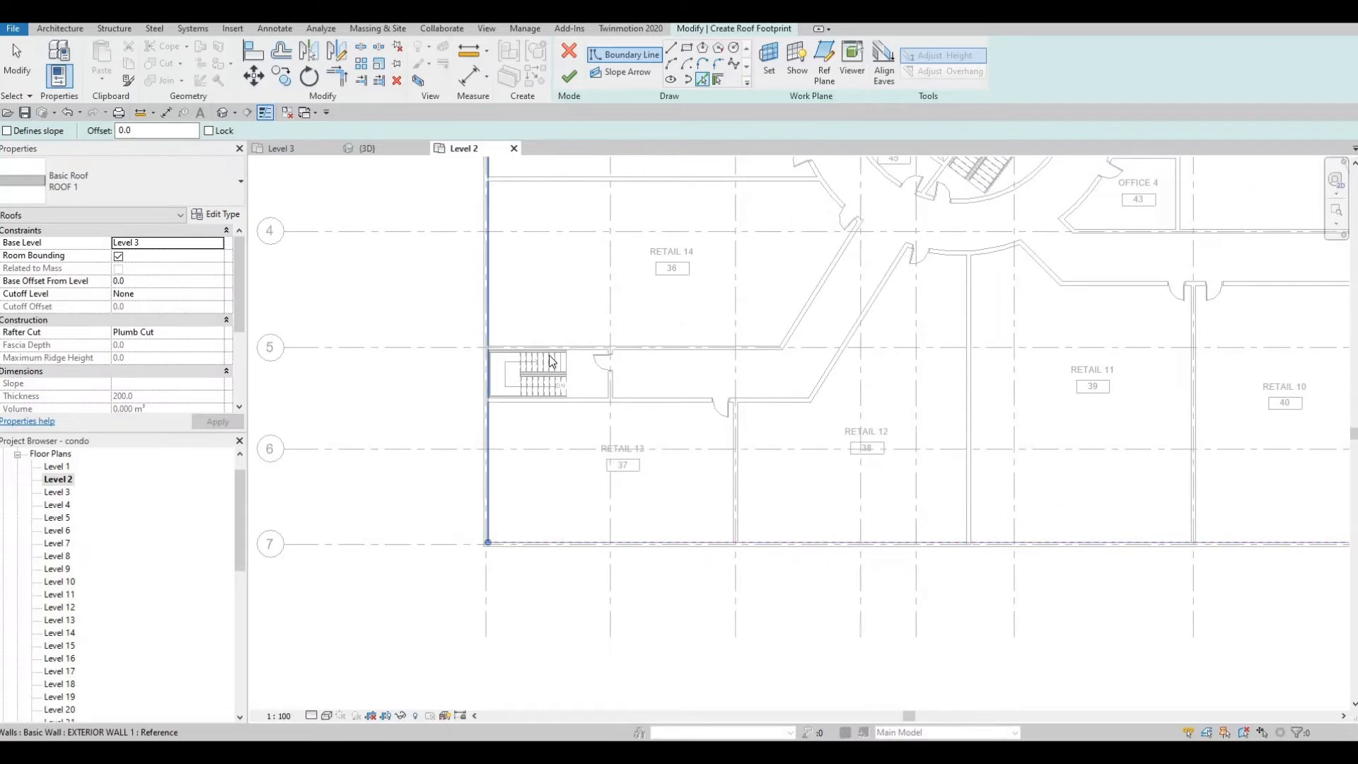
Step: Finish the closed roof footprint sketch and deselect the roof
middle_drag(555, 500, 546, 561)
scroll(588, 490, down, 1)
middle_drag(587, 490, 507, 656)
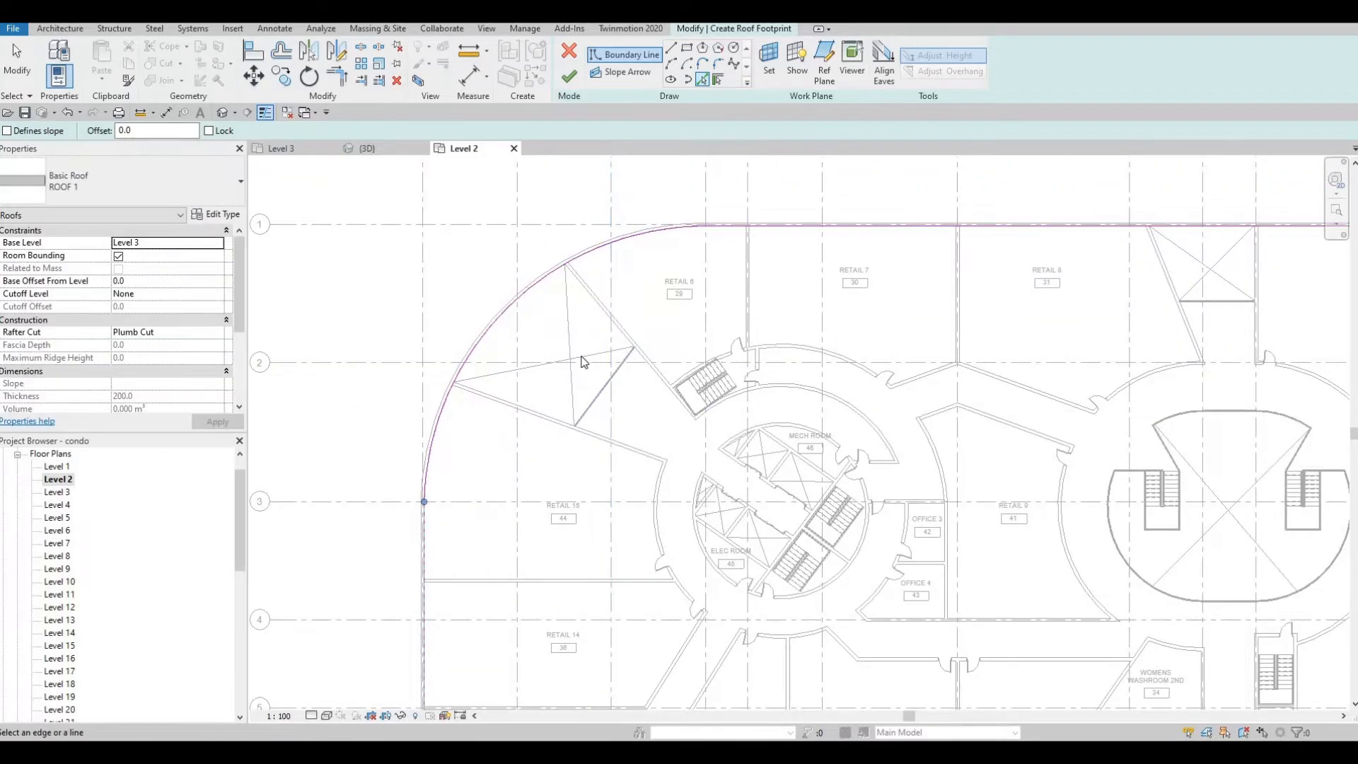
middle_drag(566, 445, 507, 379)
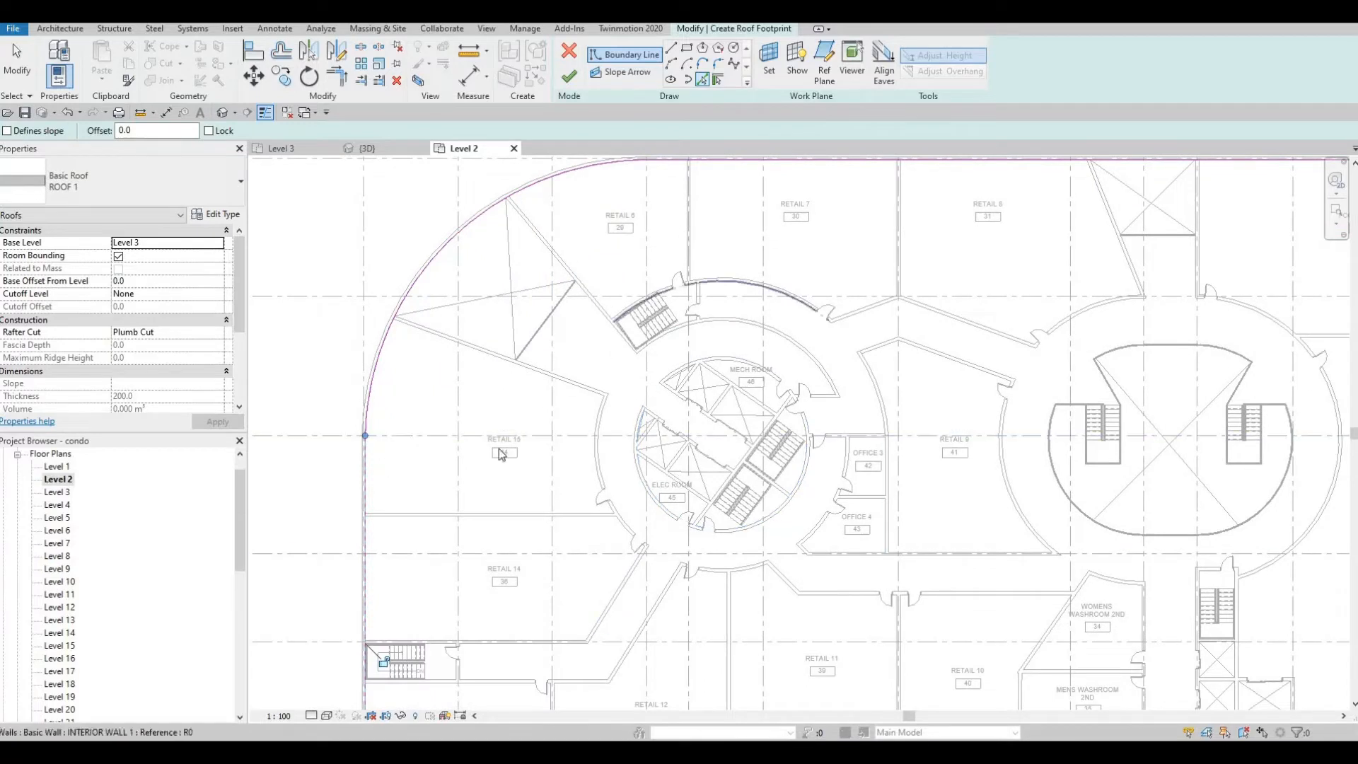
click(567, 77)
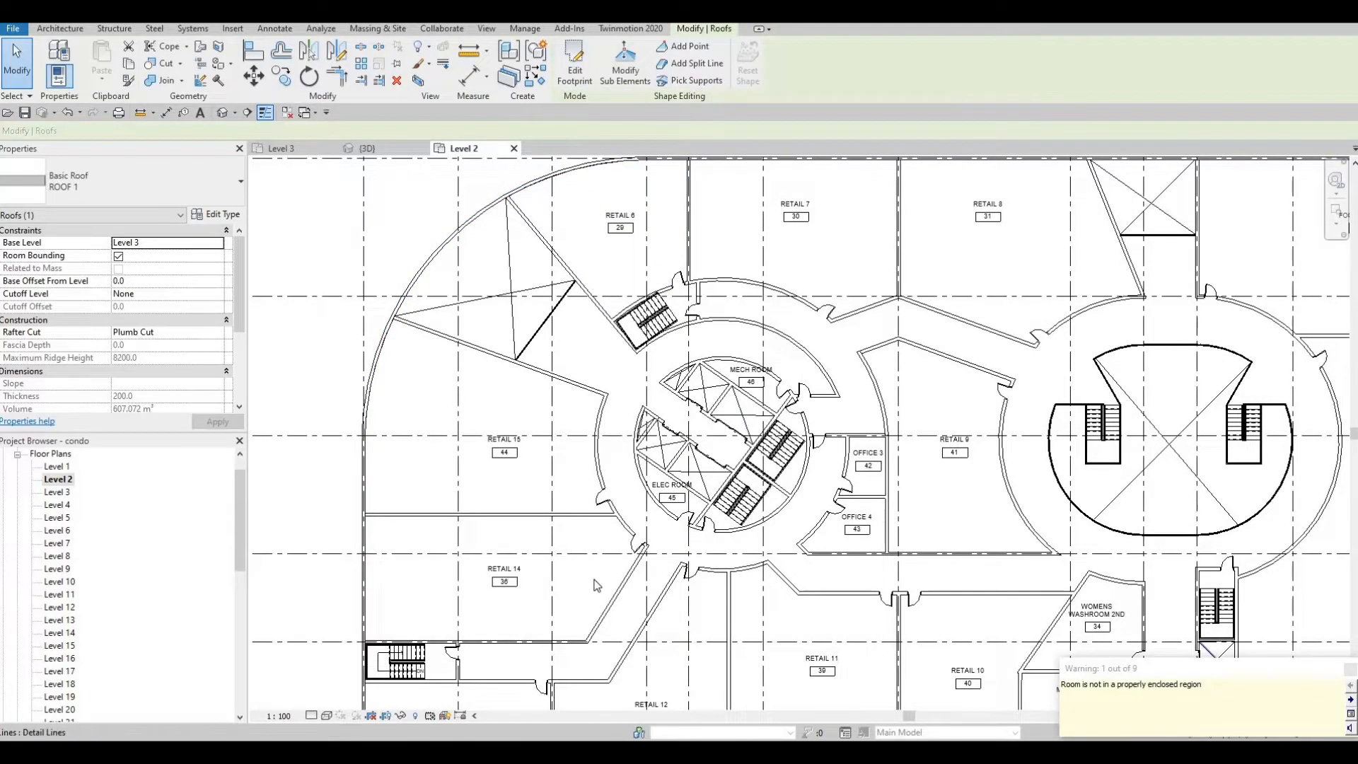
key(Escape)
key(Escape)
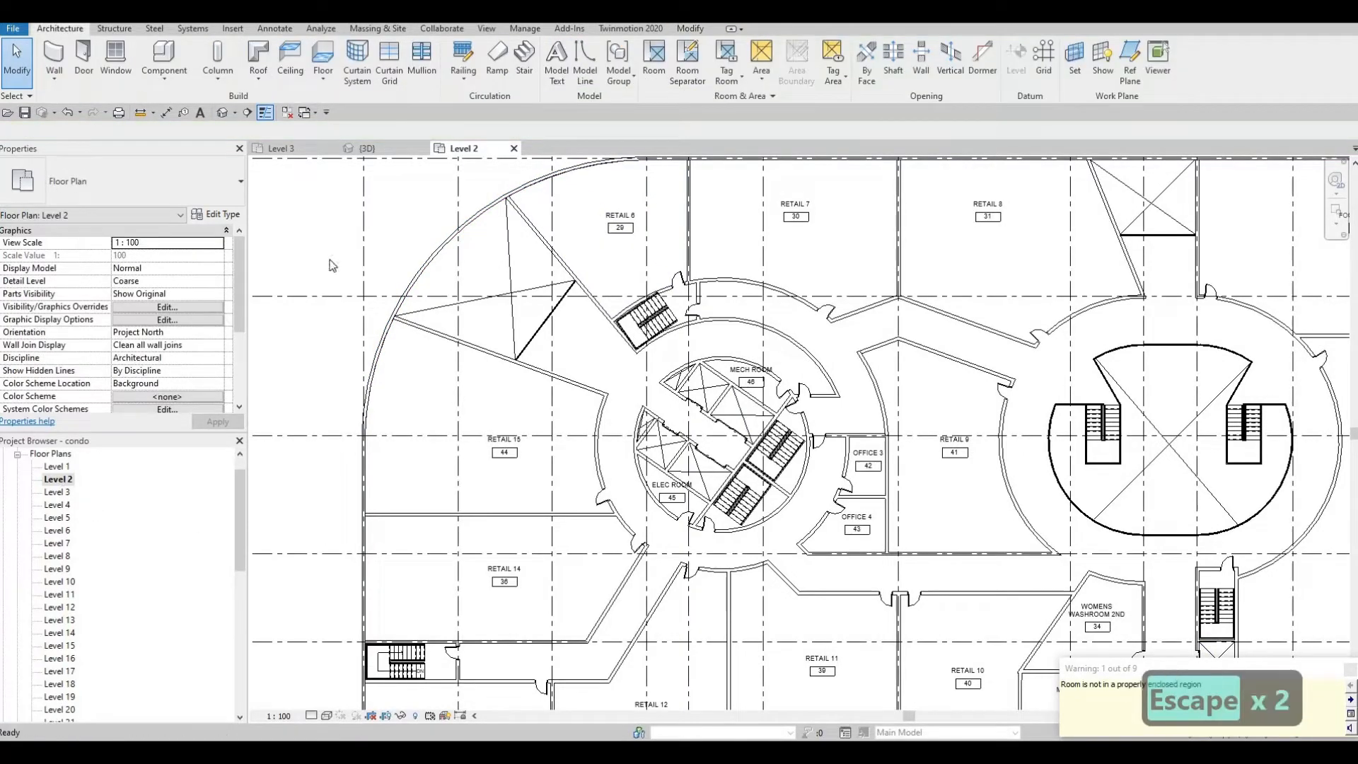
Step: Reopen the podium roof's footprint for editing from the 3D view and continue in the Level 3 floor plan
click(367, 149)
shift+middle_drag(488, 536, 569, 424)
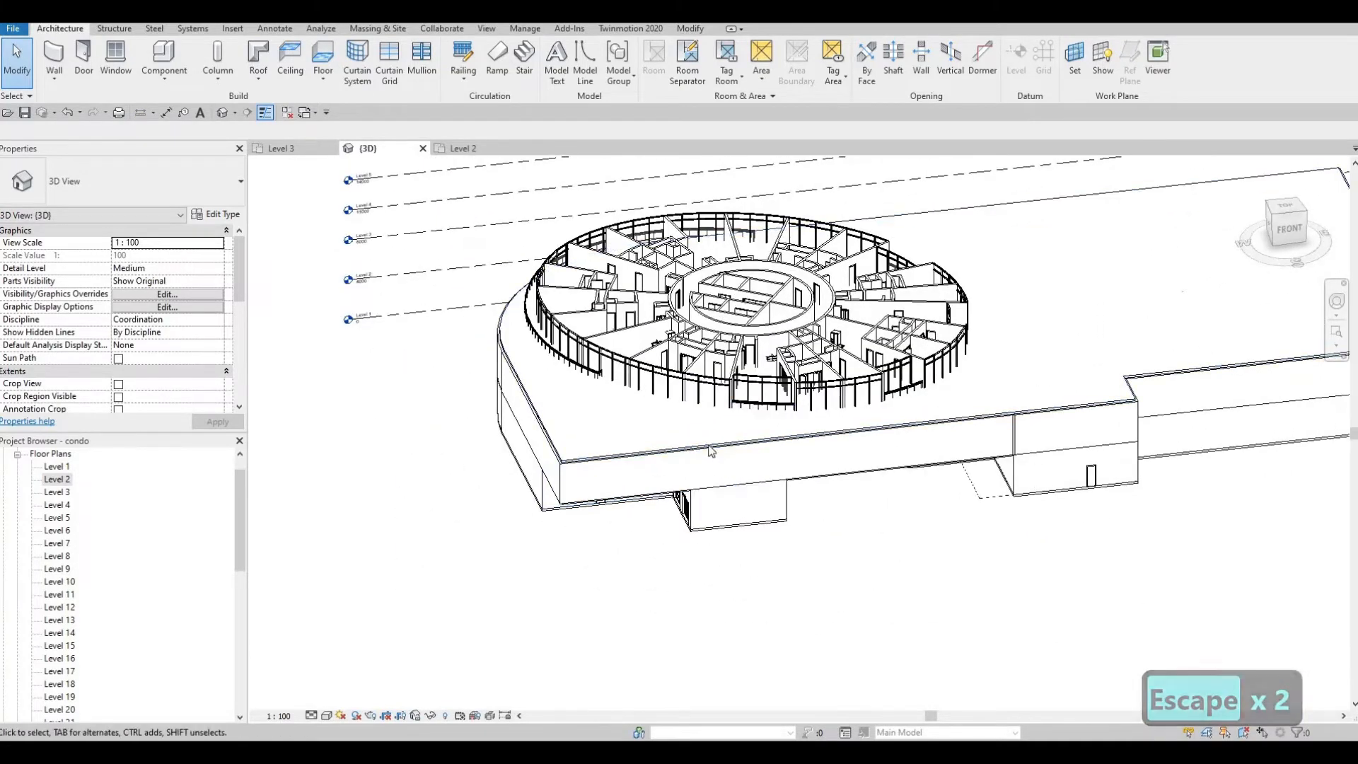
click(700, 442)
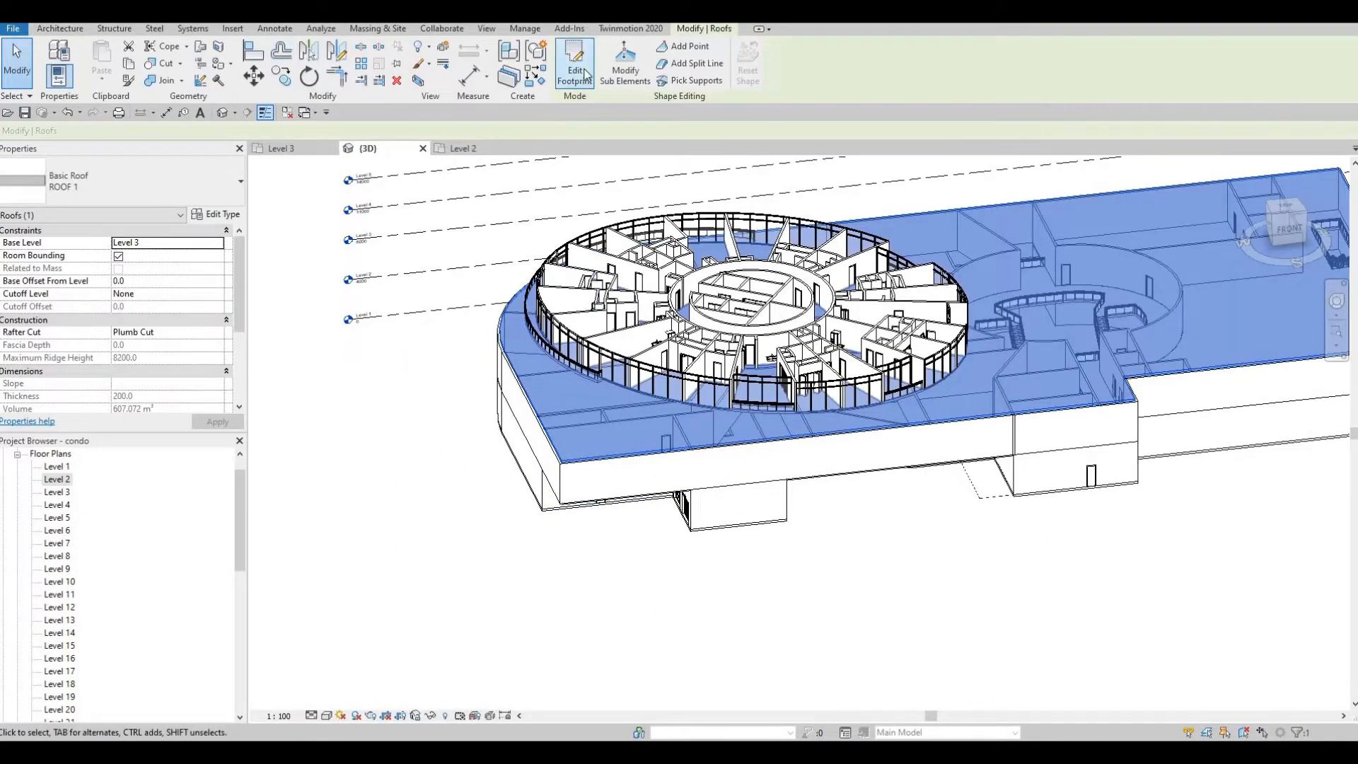
click(584, 74)
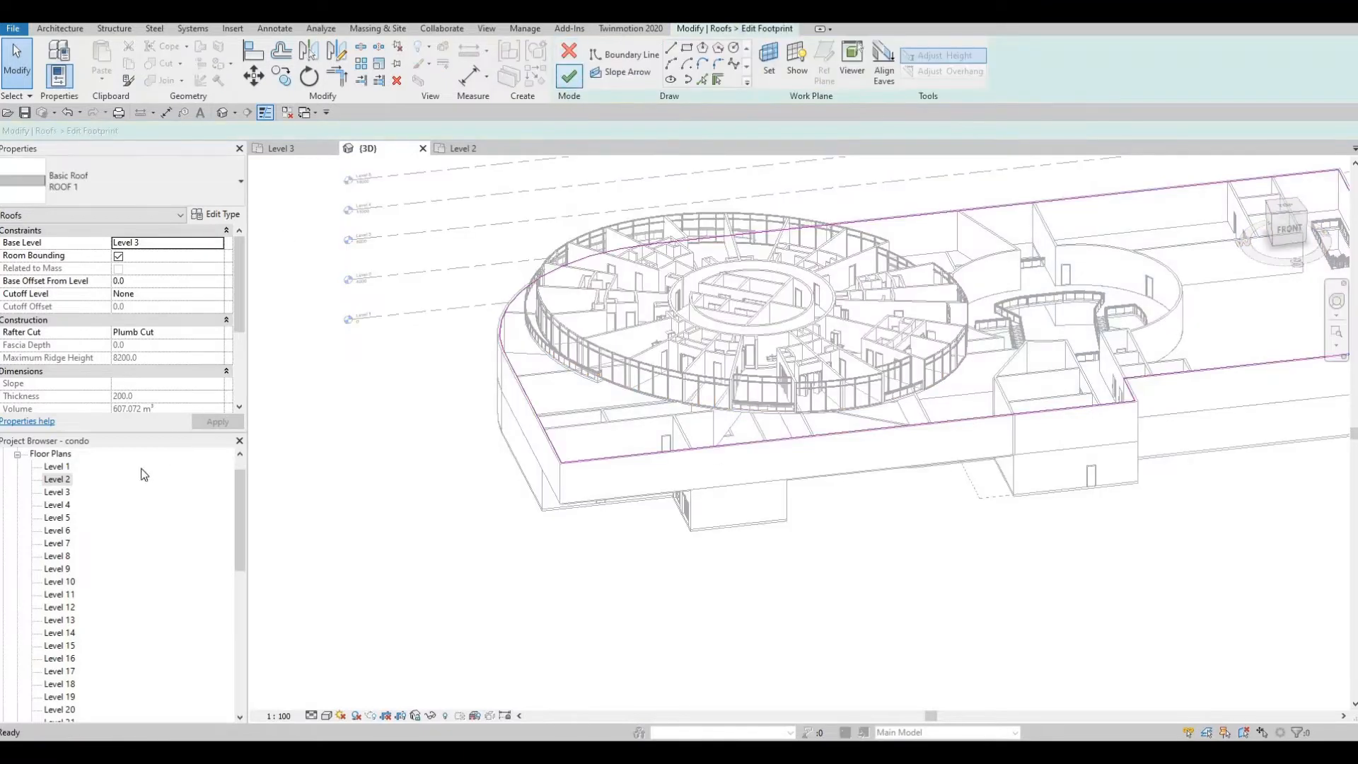
double_click(57, 492)
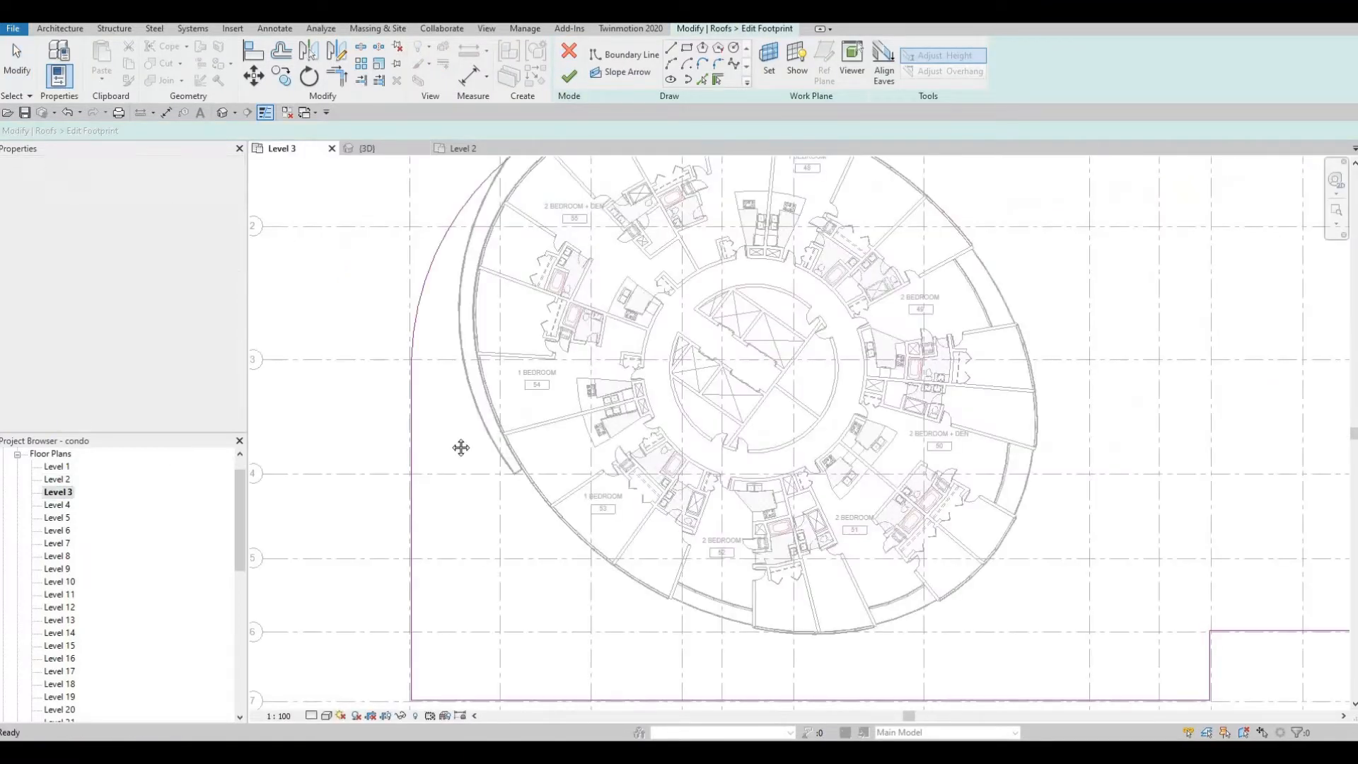
scroll(454, 451, down, 1)
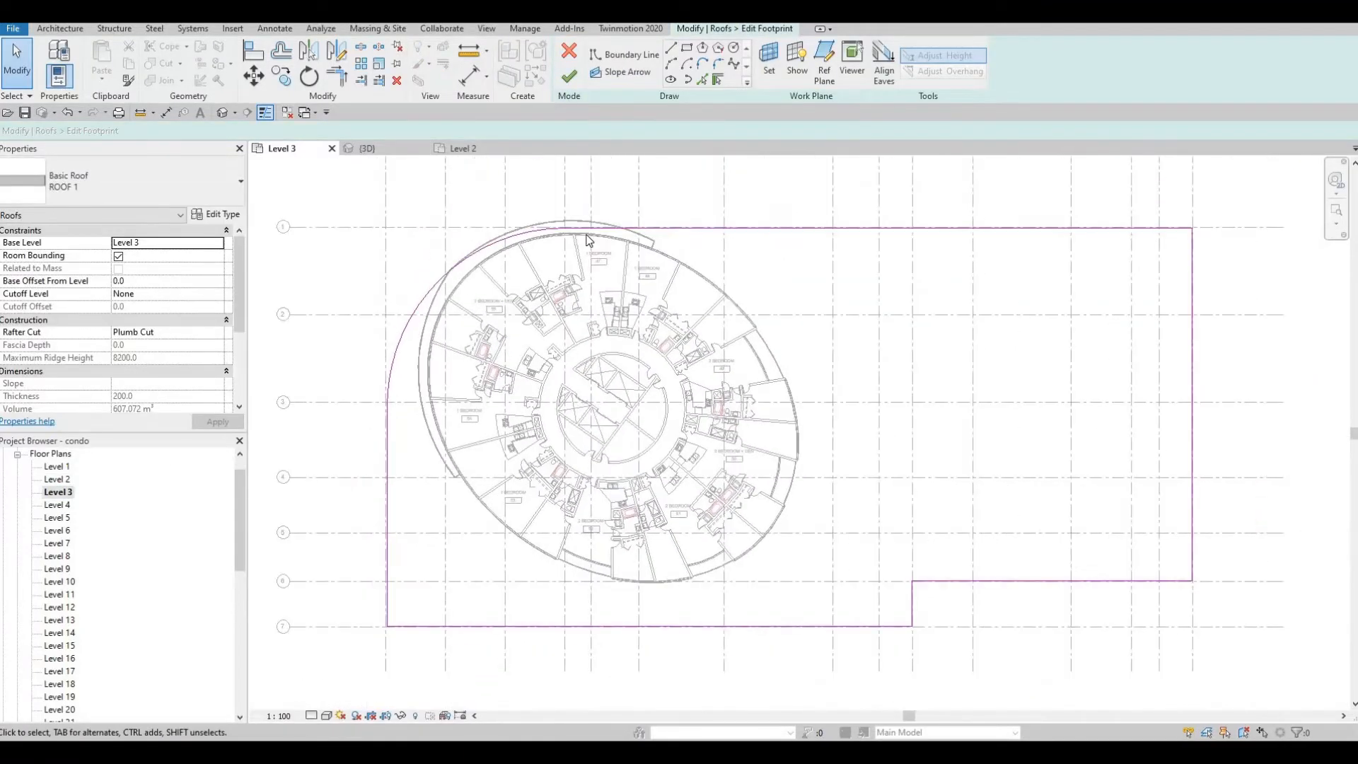
middle_drag(586, 235, 582, 244)
scroll(602, 239, up, 1)
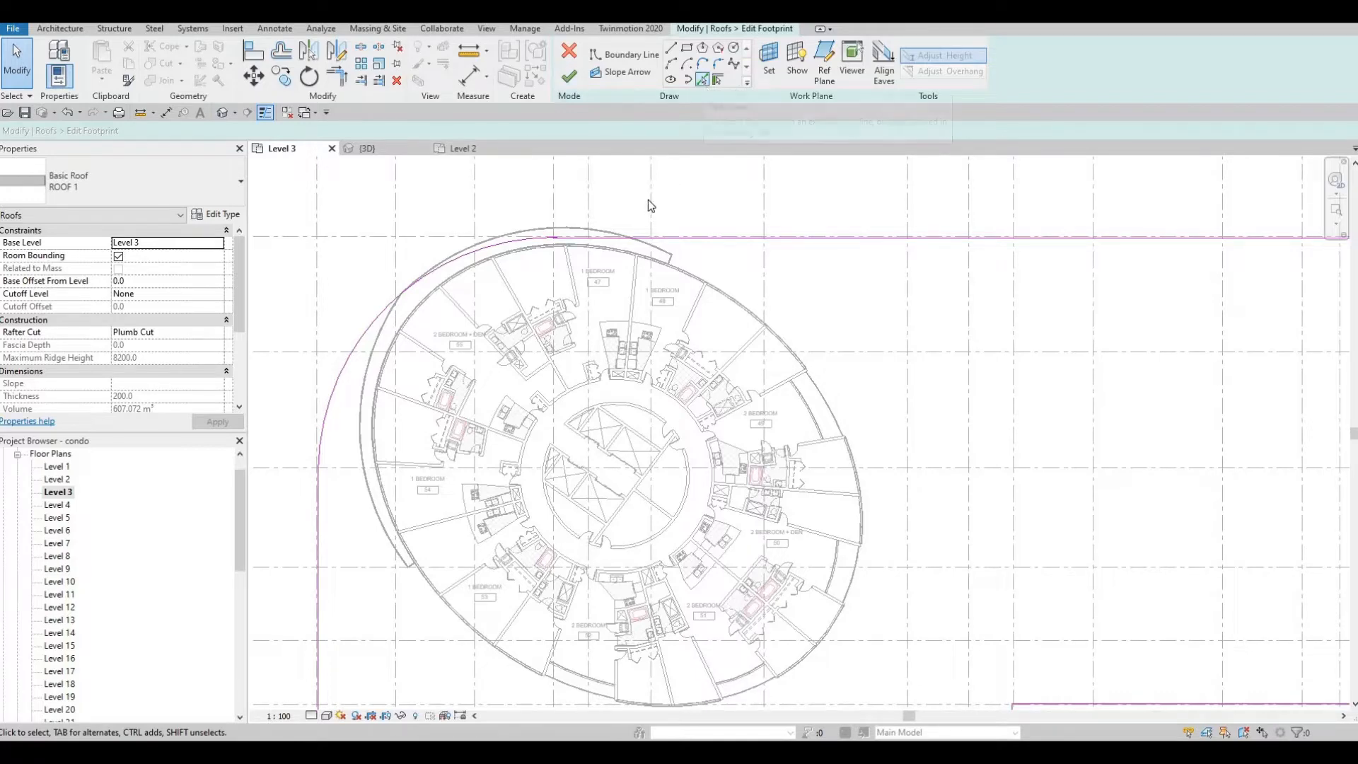
Step: Pick the outer faces of the curved balcony wall near units 47 and 48 and its short end wall as non-sloping boundary lines
scroll(646, 287, up, 2)
middle_drag(645, 252, 617, 335)
scroll(616, 335, up, 4)
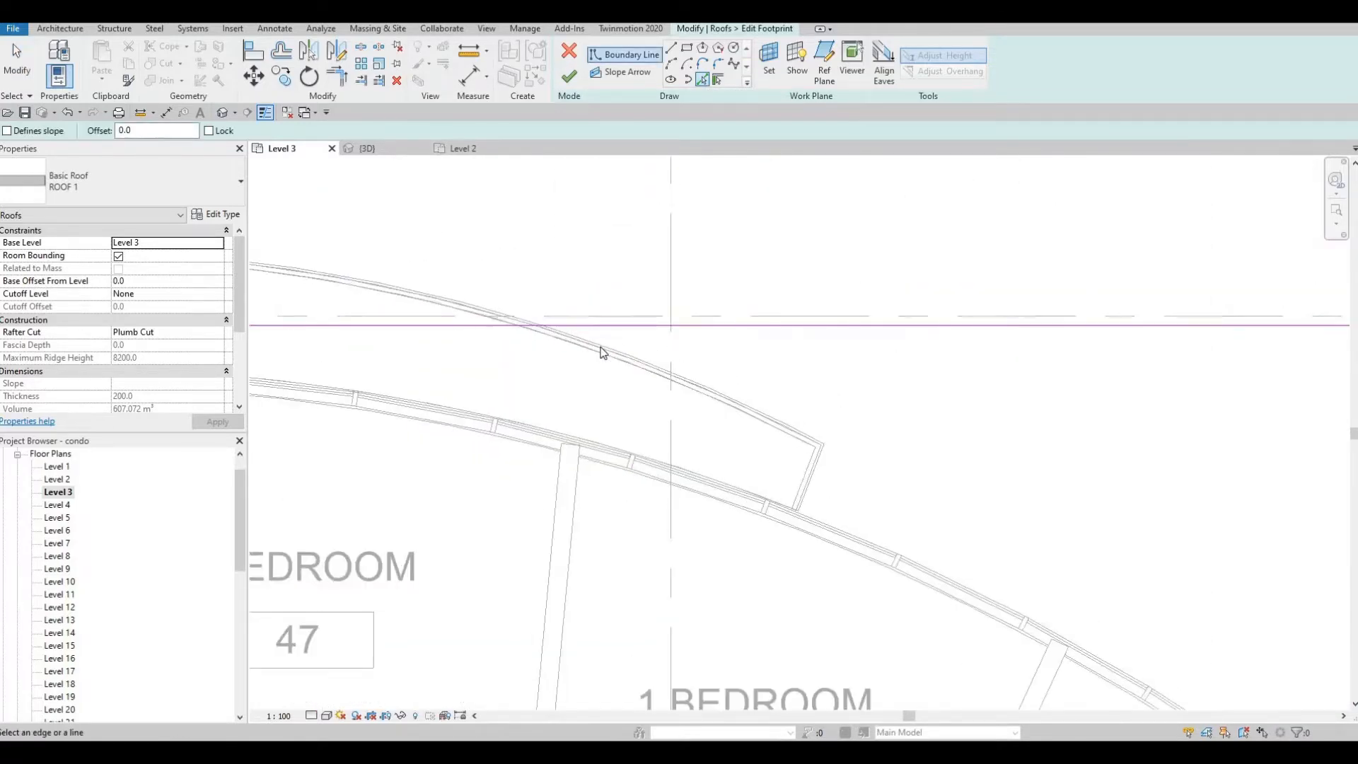
scroll(605, 352, up, 1)
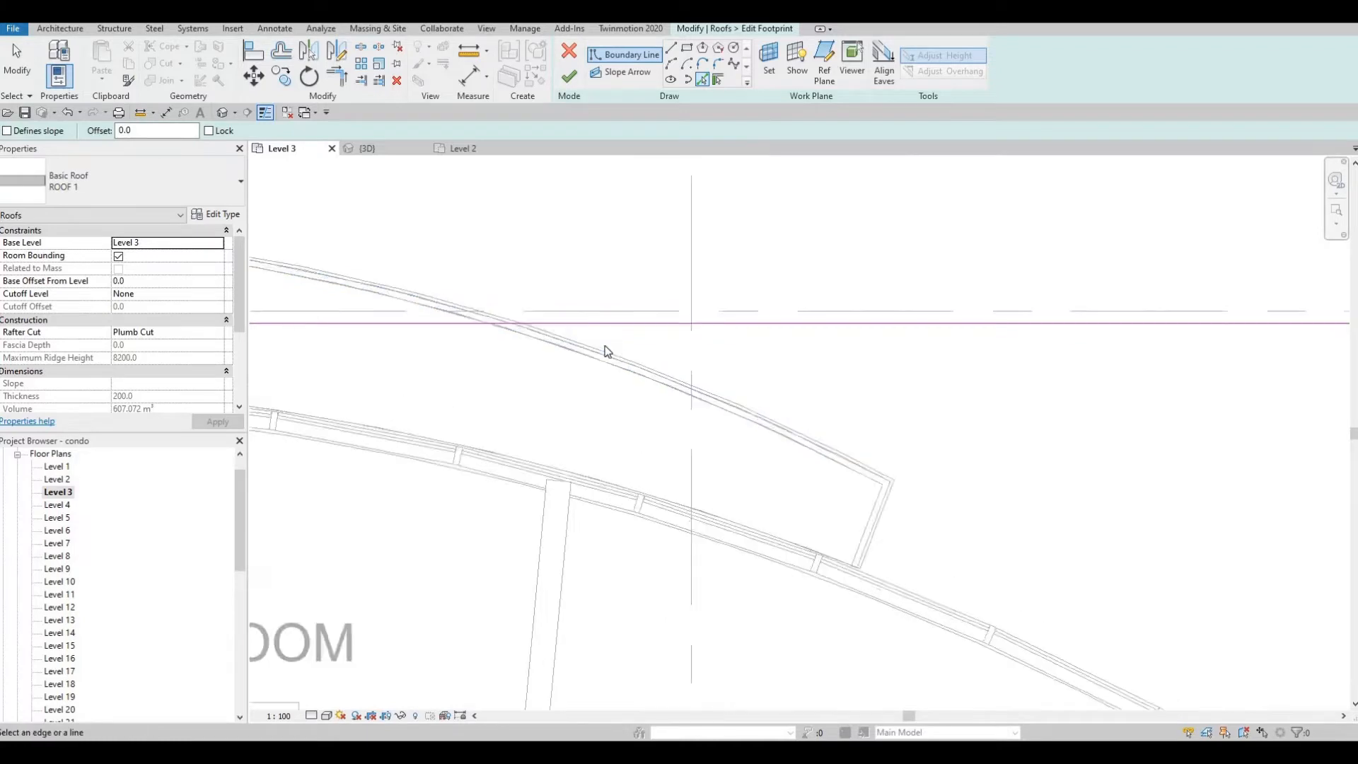
click(832, 459)
mouse_move(832, 460)
middle_down()
mouse_move(794, 431)
mouse_move(774, 439)
middle_up()
click(774, 438)
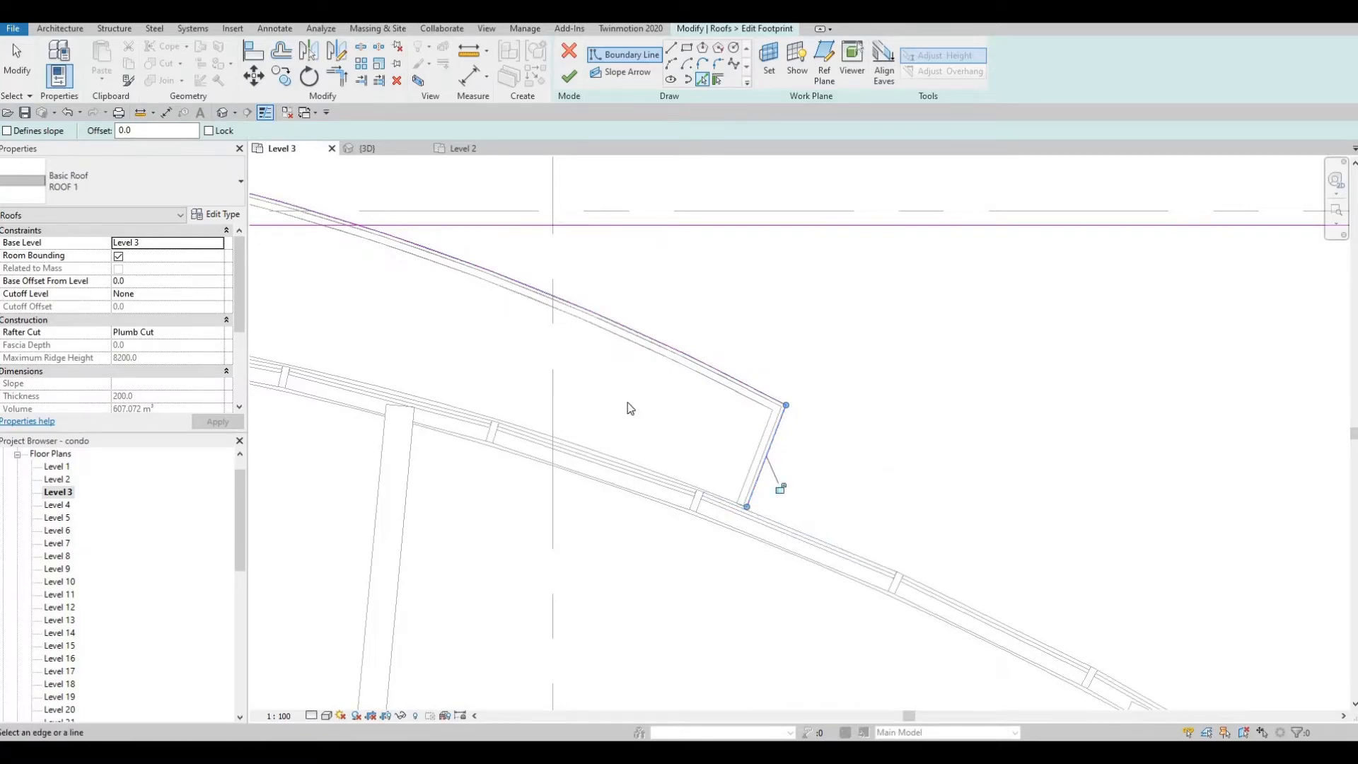
Step: Examine how the oval tower's outer walls on Level 3 run relative to the podium roof boundary
scroll(627, 403, down, 3)
middle_drag(735, 429, 609, 350)
scroll(610, 351, down, 1)
scroll(695, 429, down, 3)
middle_drag(854, 496, 703, 328)
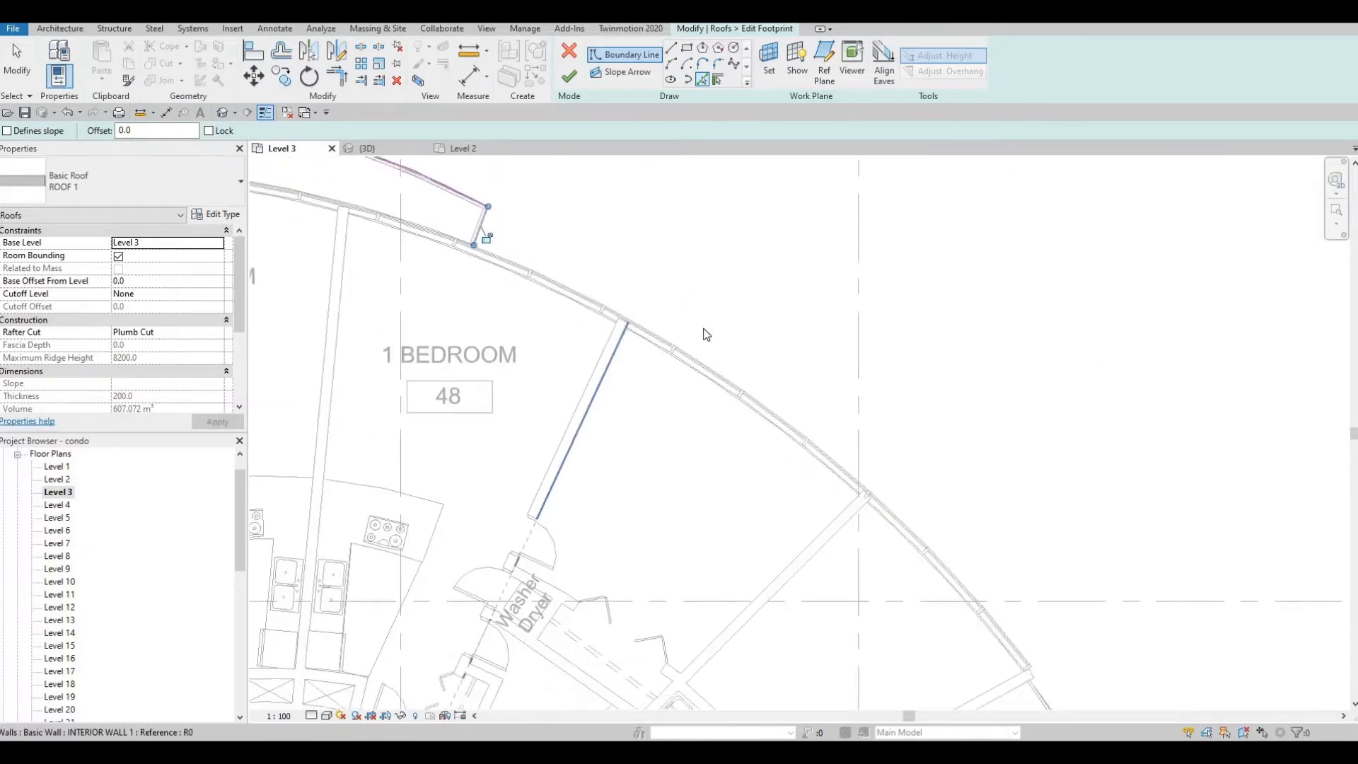
scroll(702, 329, down, 1)
middle_drag(881, 530, 732, 350)
scroll(734, 352, down, 2)
middle_drag(886, 432, 818, 333)
scroll(818, 334, down, 2)
middle_drag(893, 635, 885, 366)
scroll(885, 365, down, 1)
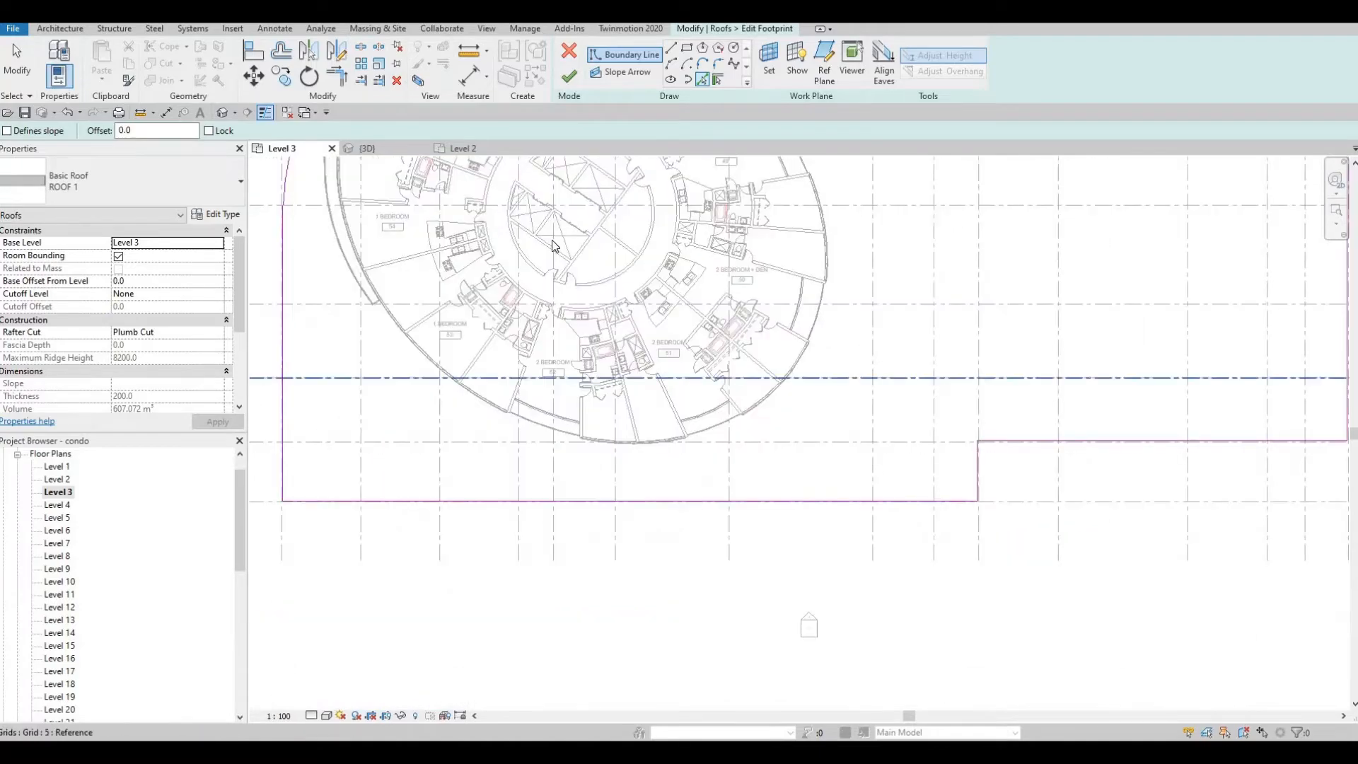
middle_drag(552, 240, 657, 329)
scroll(537, 262, up, 1)
middle_drag(510, 230, 617, 393)
scroll(617, 393, down, 1)
scroll(578, 296, up, 3)
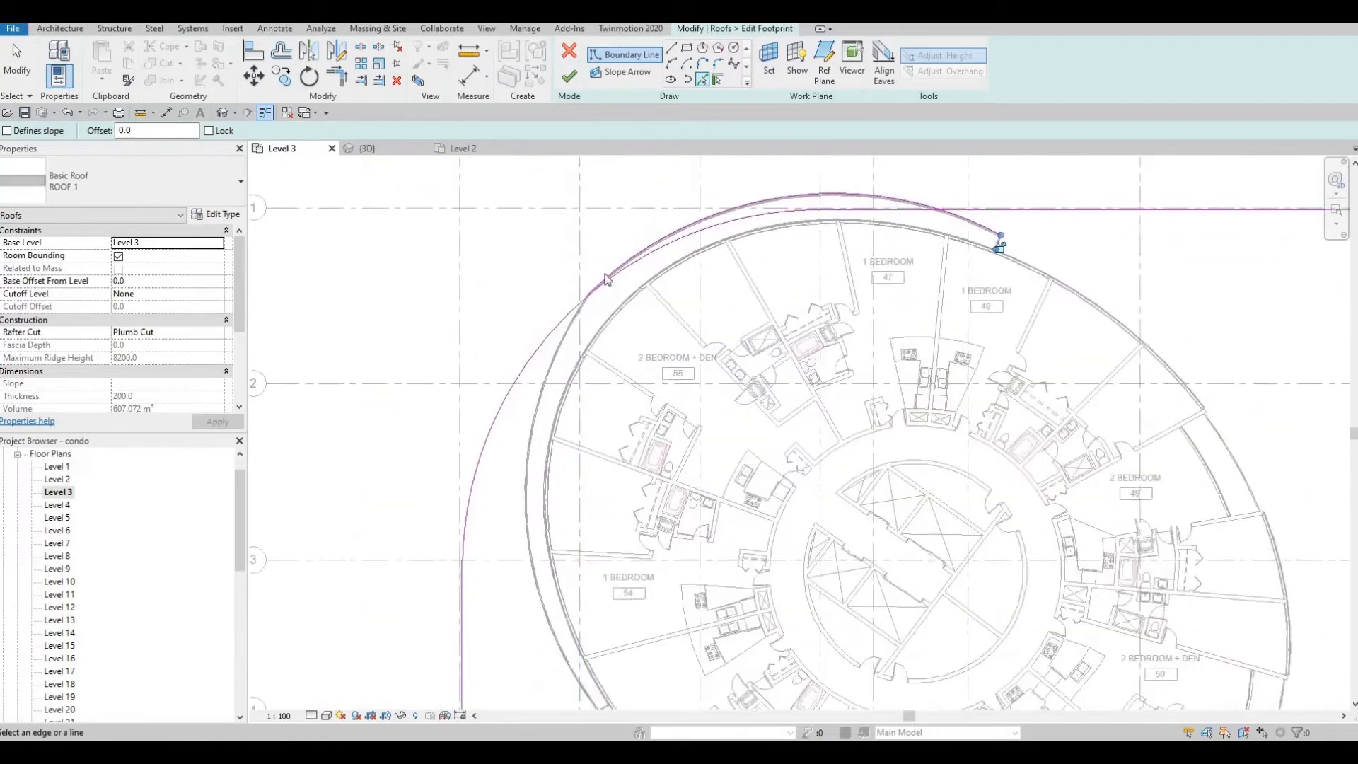
scroll(605, 276, up, 2)
scroll(770, 426, down, 2)
mouse_move(900, 521)
middle_down()
mouse_move(767, 429)
mouse_move(728, 353)
middle_up()
scroll(726, 351, down, 1)
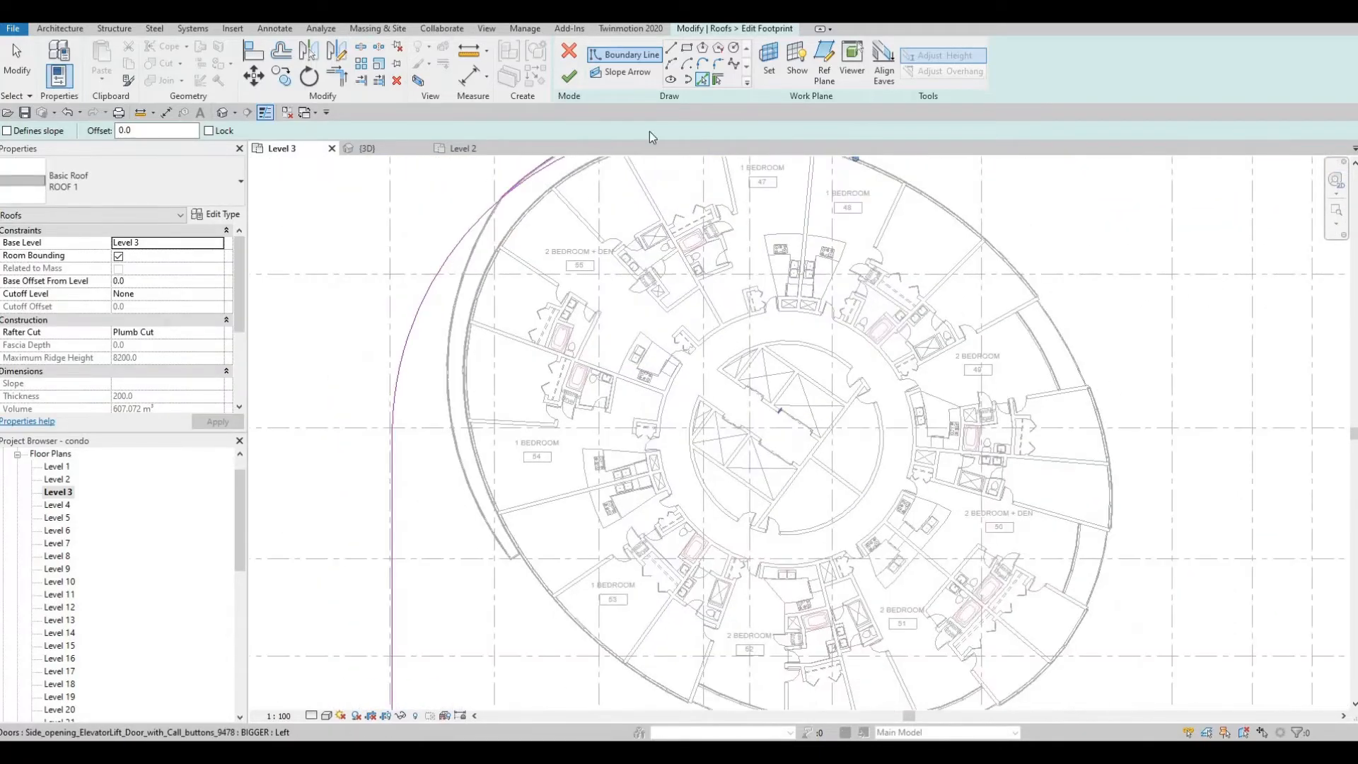
Step: Sketch an elliptical boundary line centred on the tower core along the tower outline, with semi-axes about 21400 mm and 16000 mm
click(671, 80)
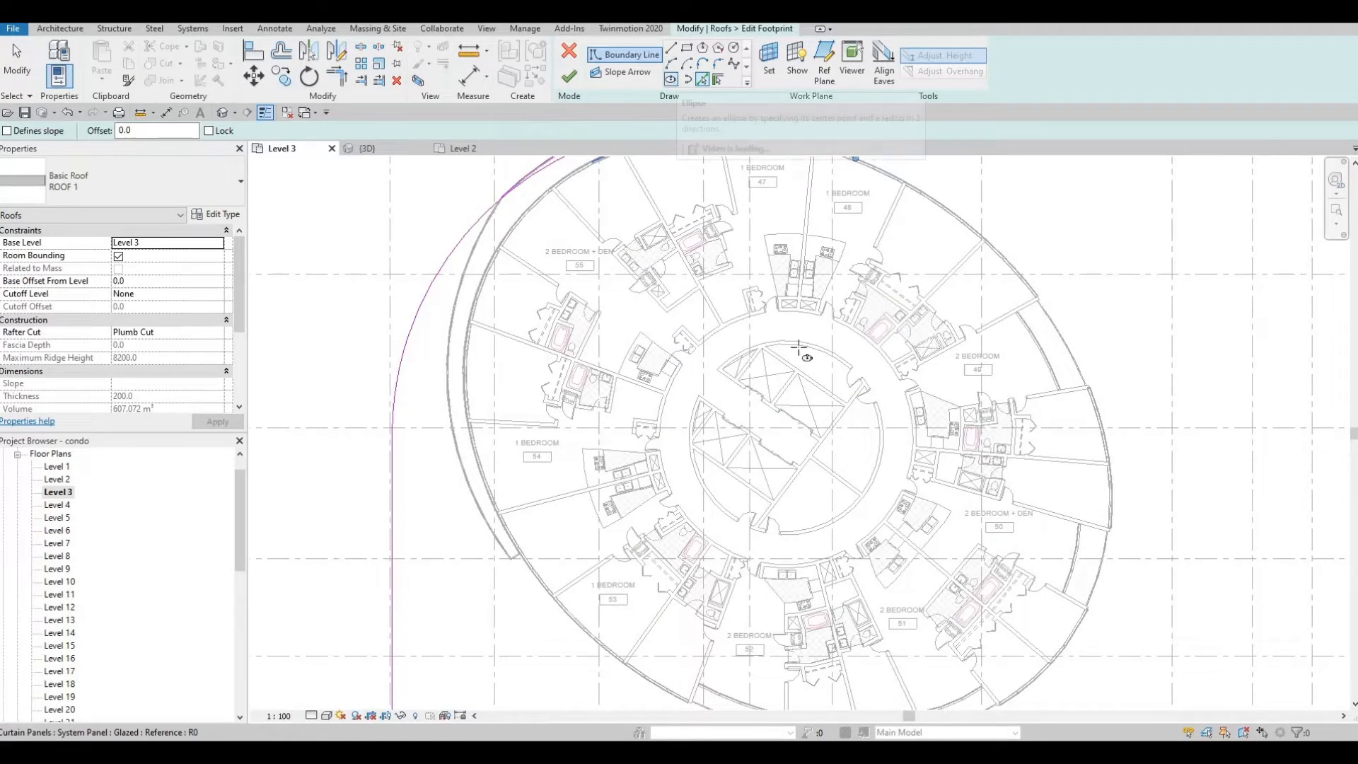
click(768, 422)
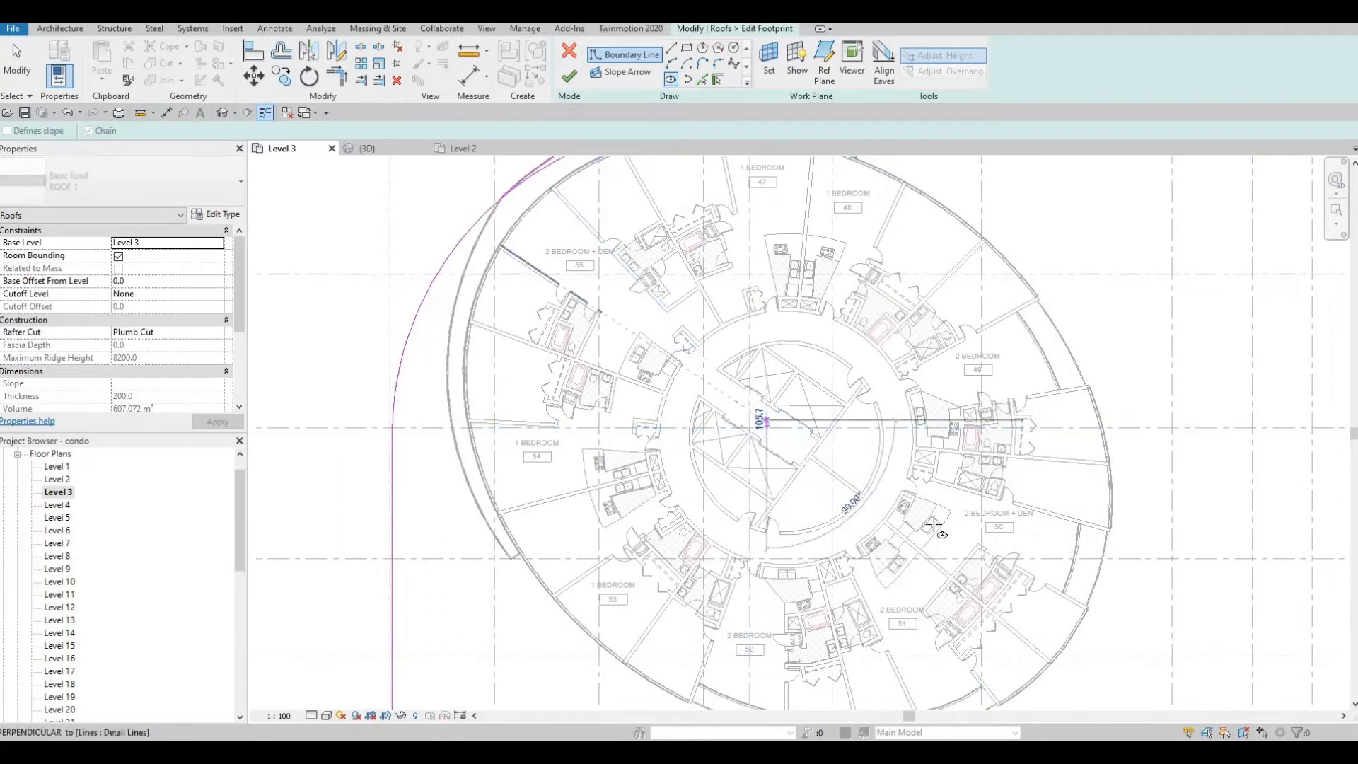
scroll(1018, 554, down, 2)
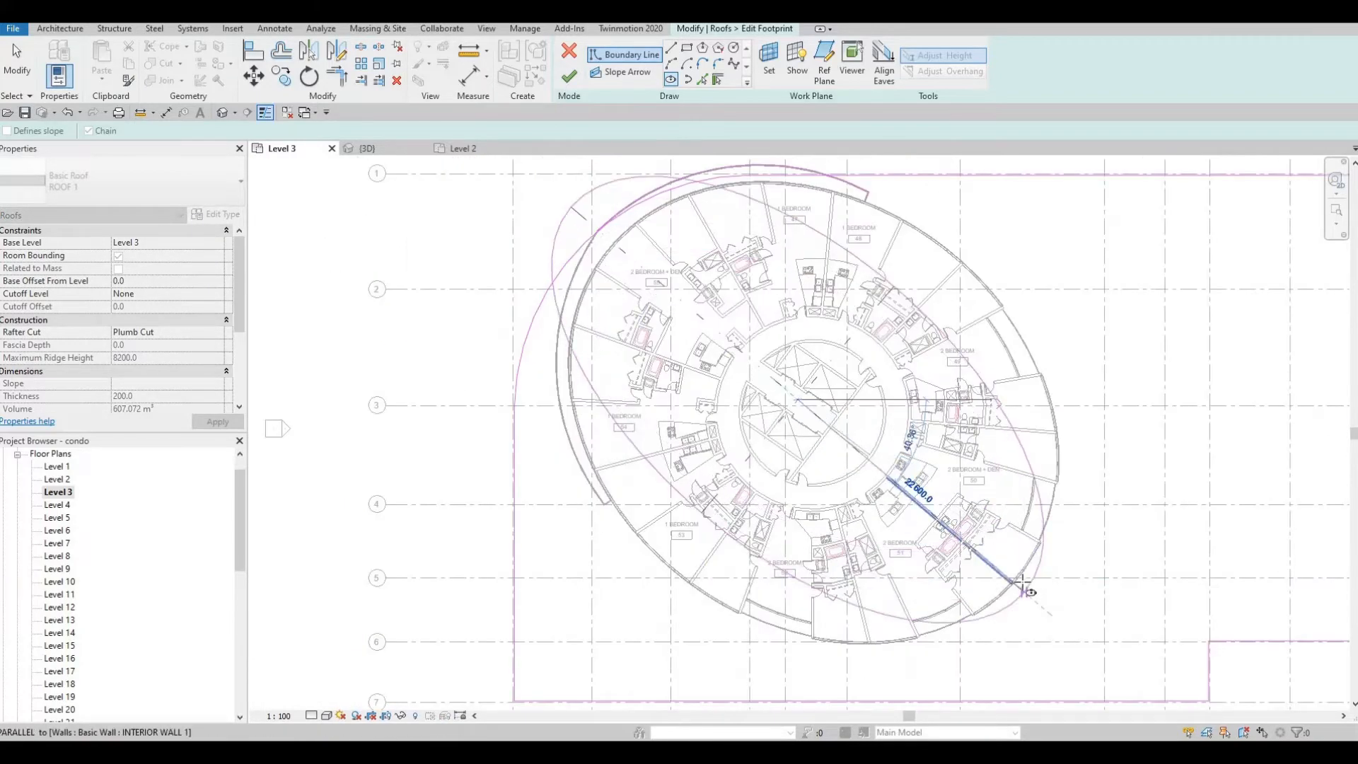
scroll(1018, 578, up, 1)
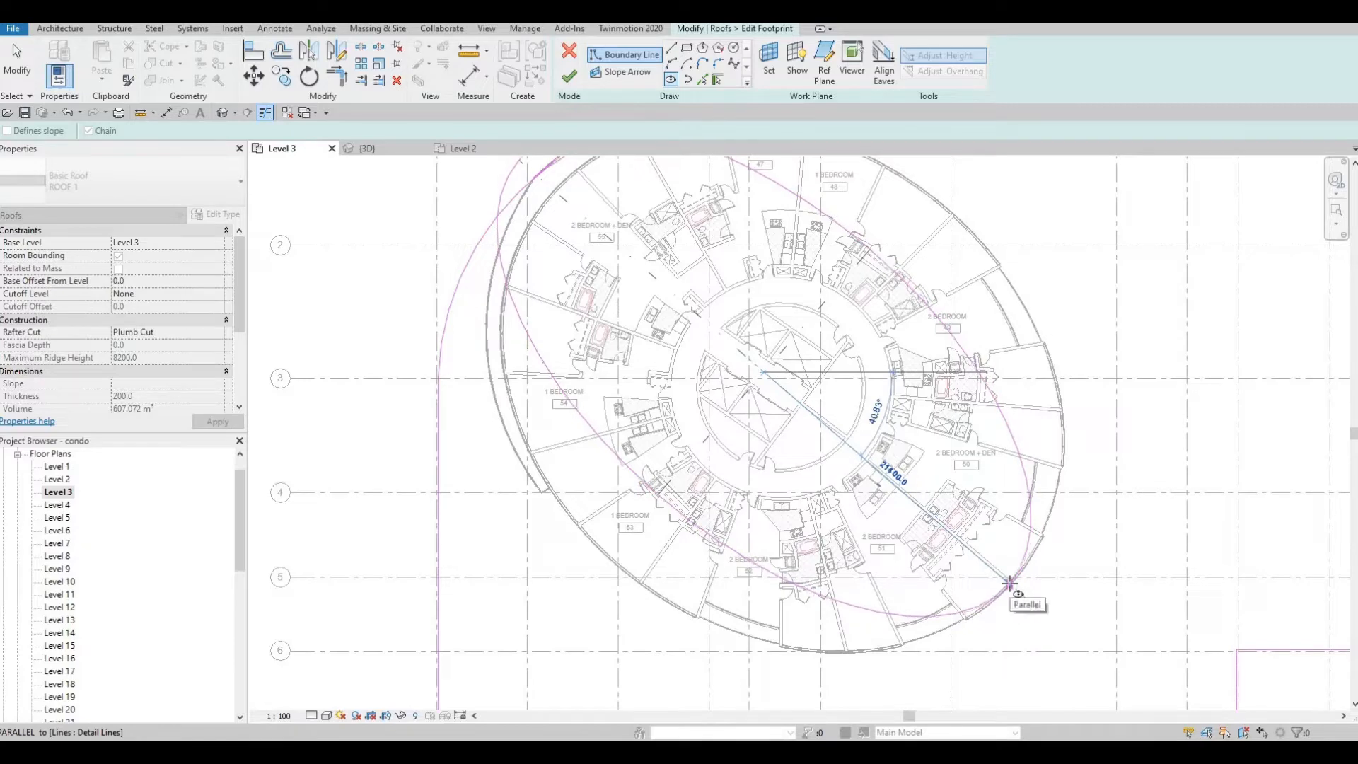
click(866, 552)
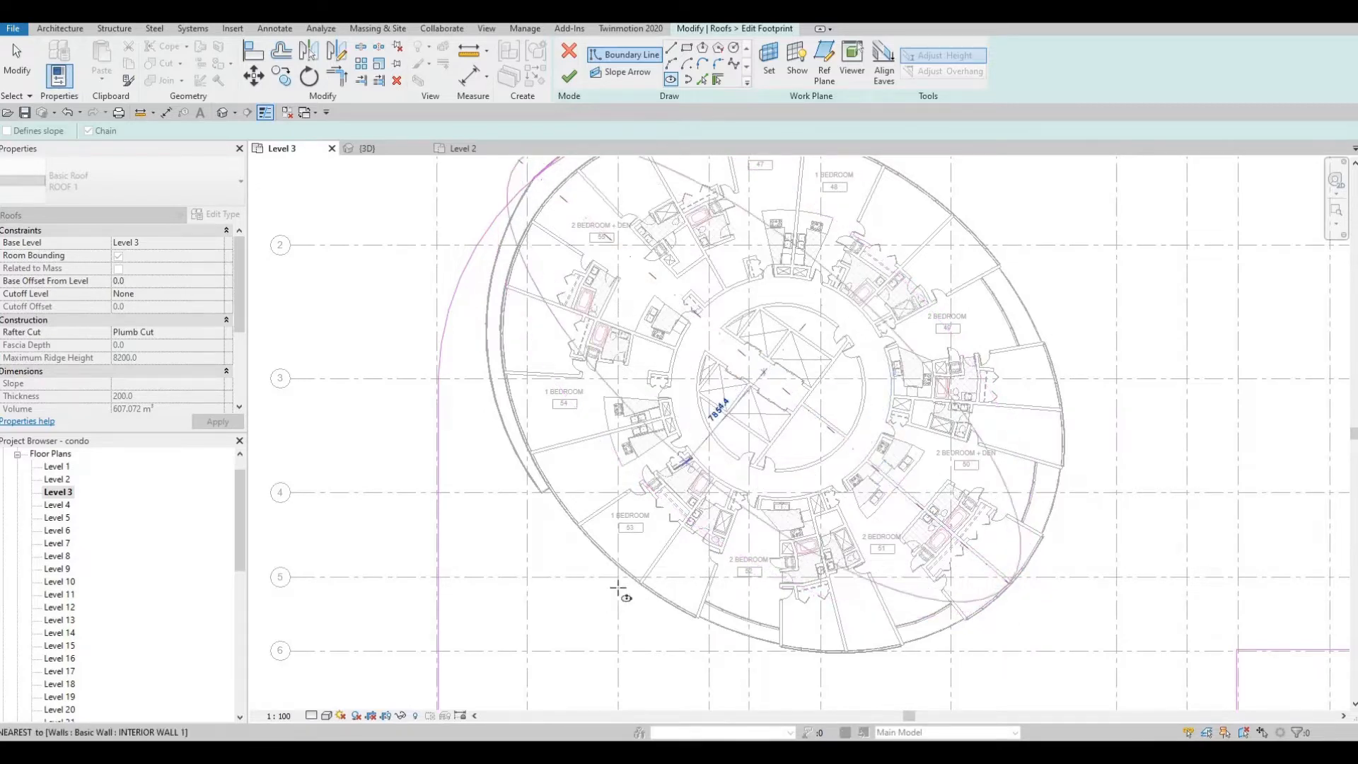
scroll(615, 569, up, 5)
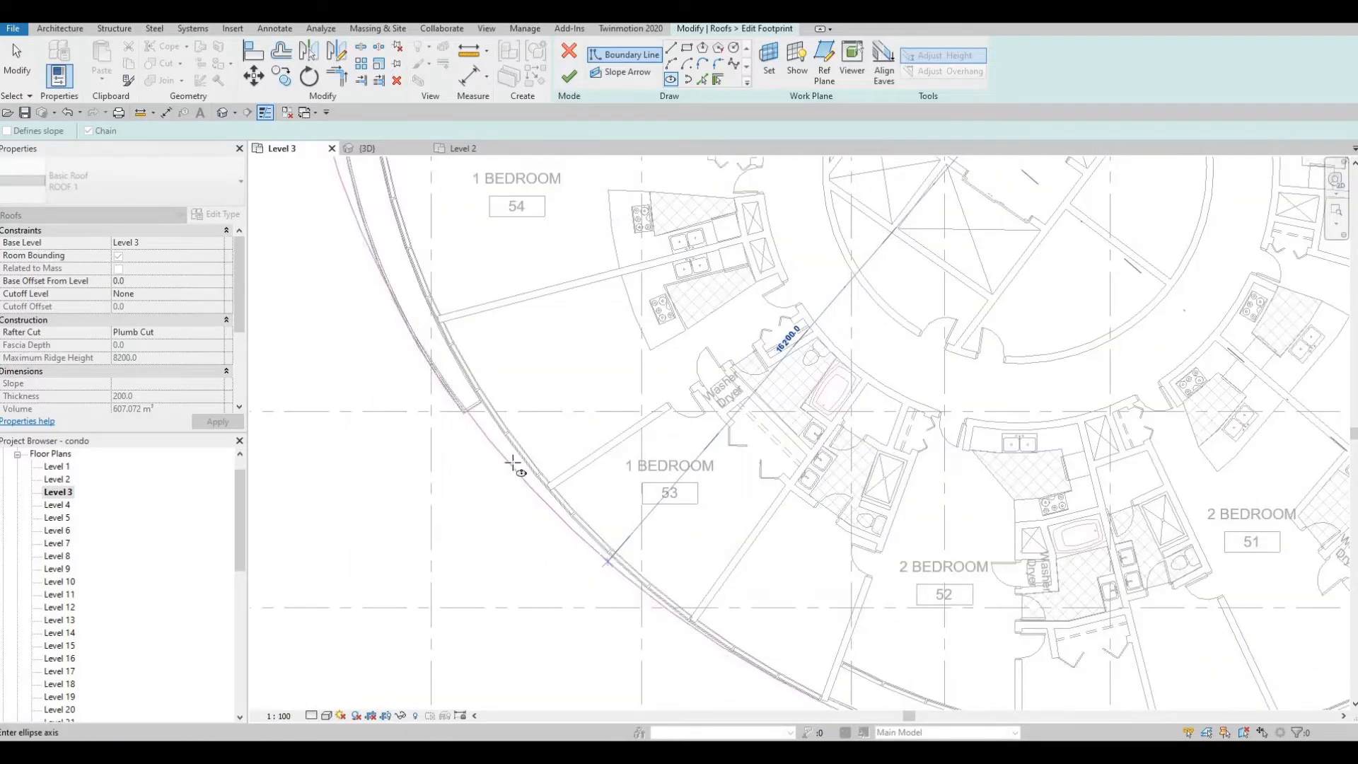
scroll(513, 452, up, 3)
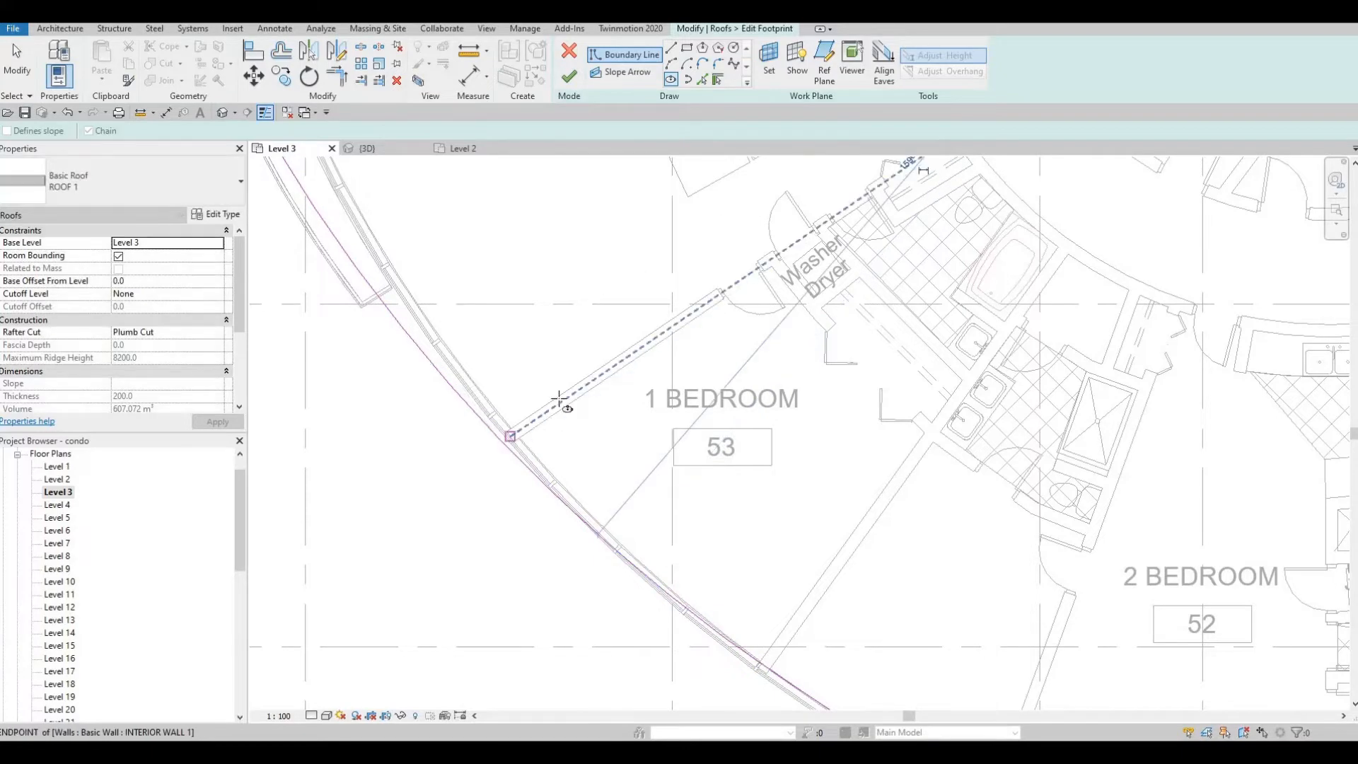
scroll(509, 433, down, 6)
scroll(580, 312, up, 2)
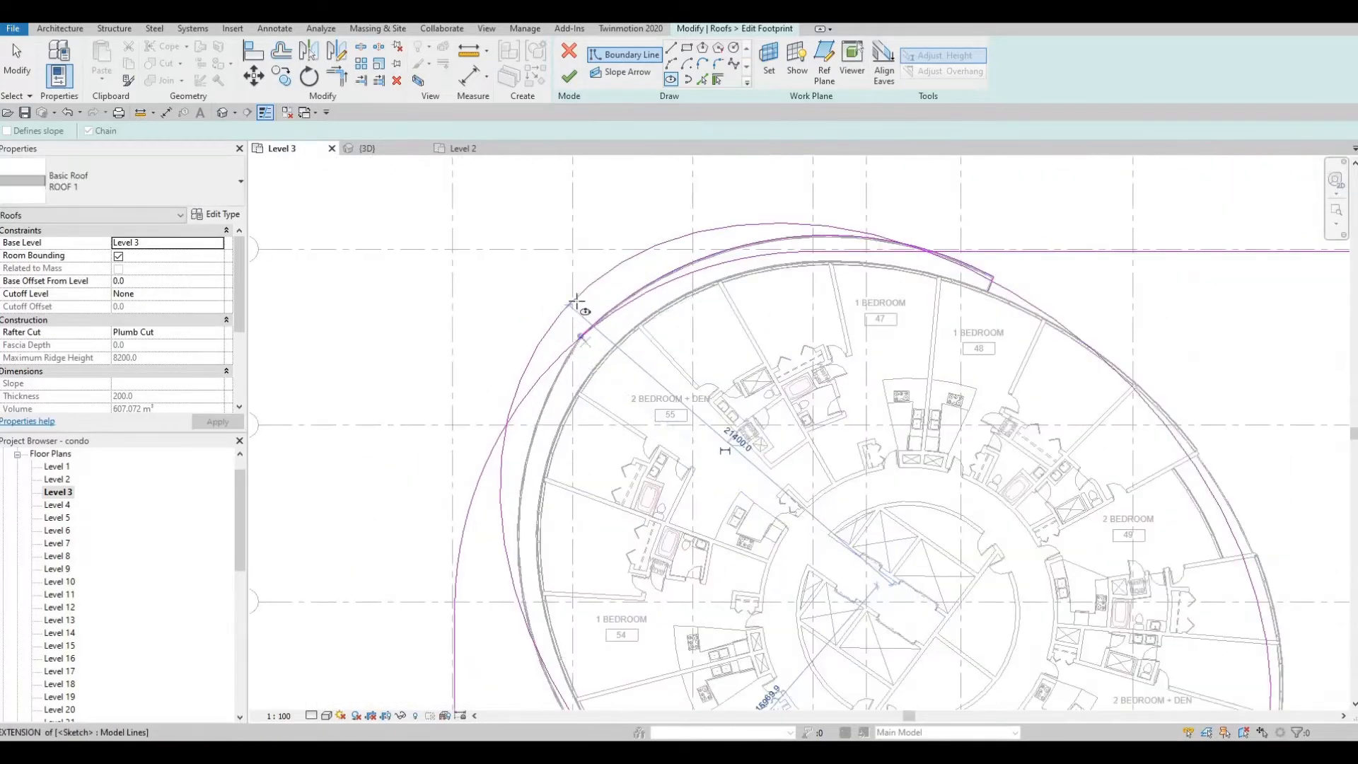
click(563, 313)
key(Escape)
key(Escape)
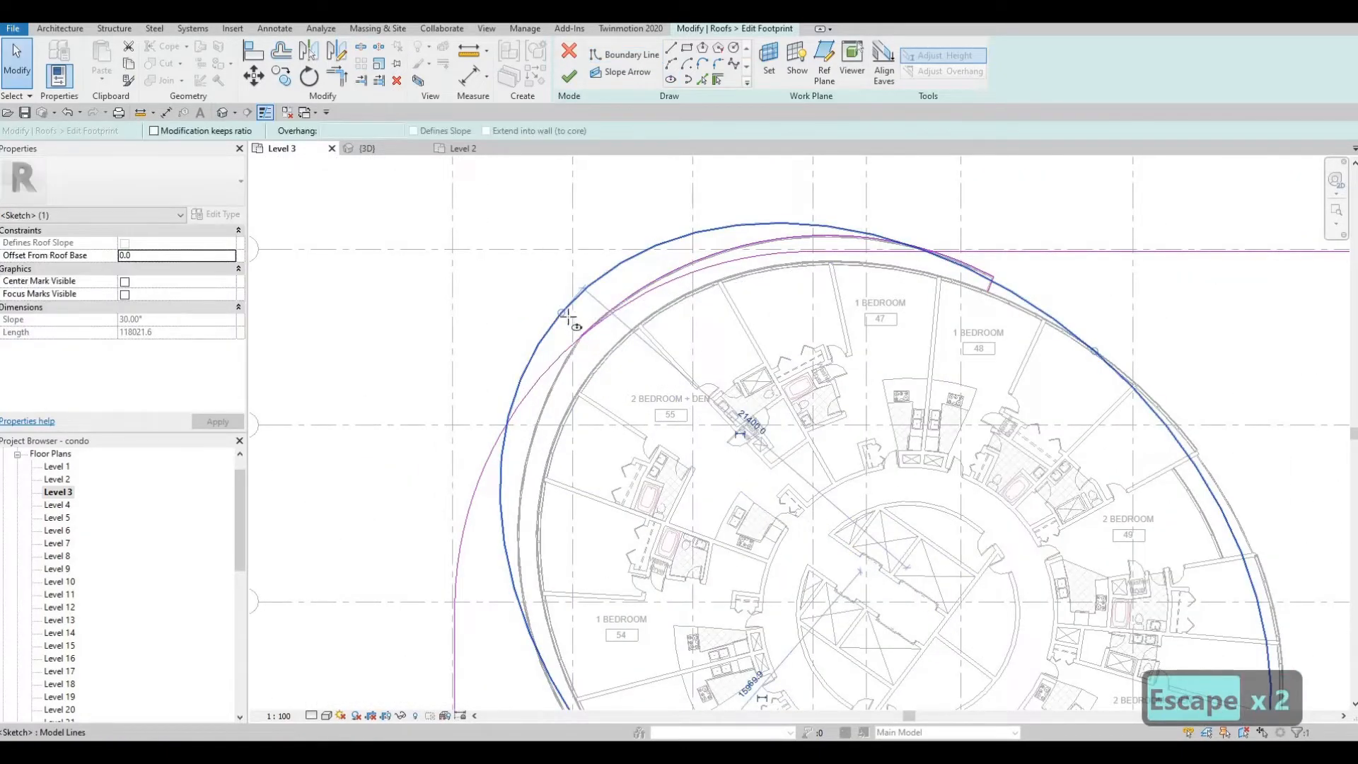
Step: Adjust the ellipse's long semi-axis to about 21844 mm, placing its end on the tower's outer wall near unit 51, and deselect it
key(Delete)
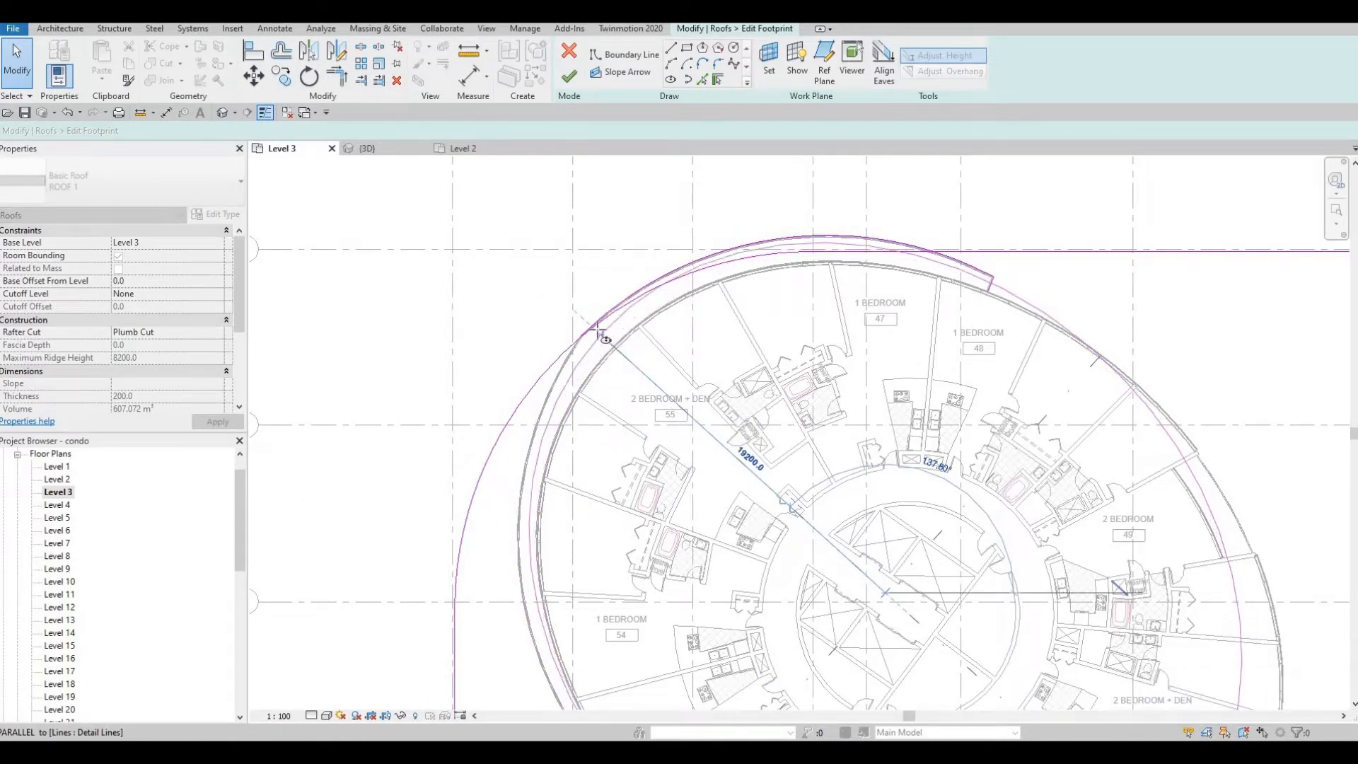
drag(607, 343, 612, 347)
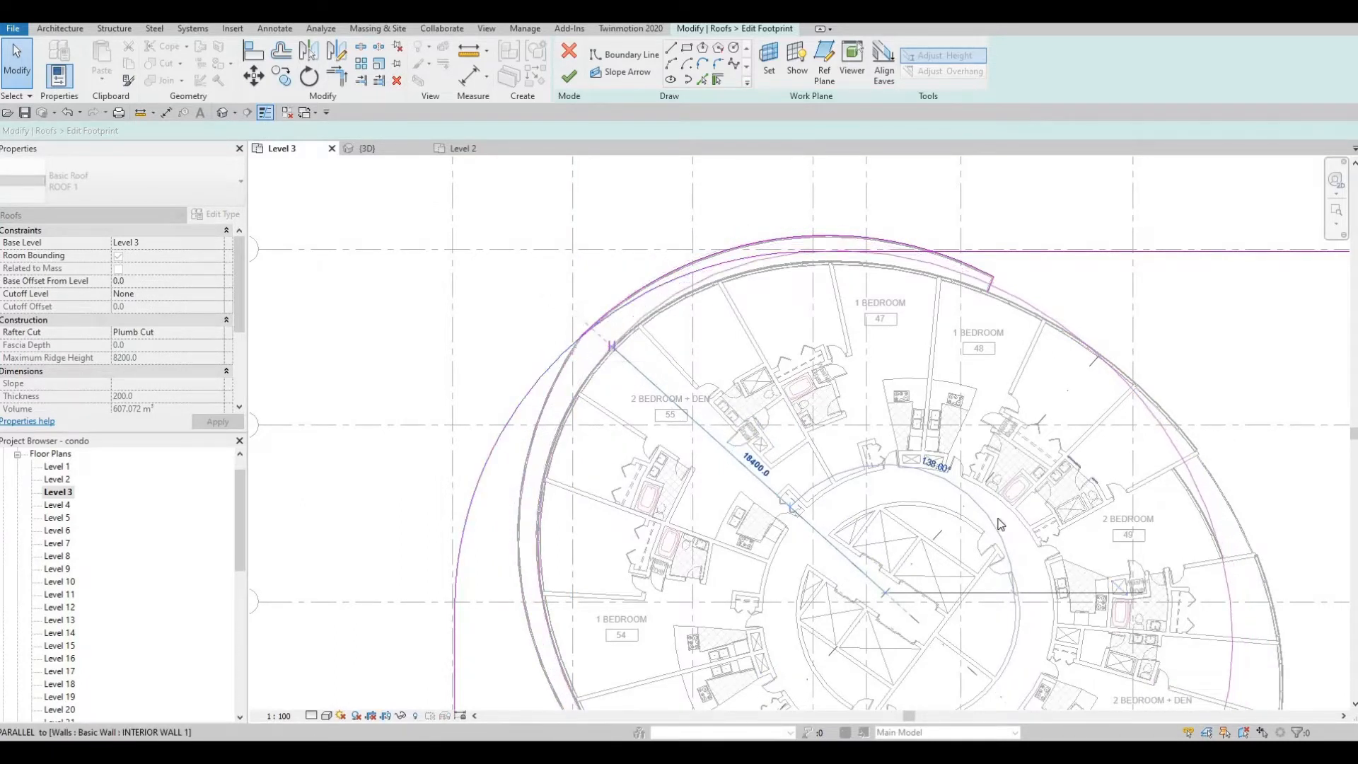
middle_drag(1137, 709, 940, 543)
scroll(940, 543, down, 2)
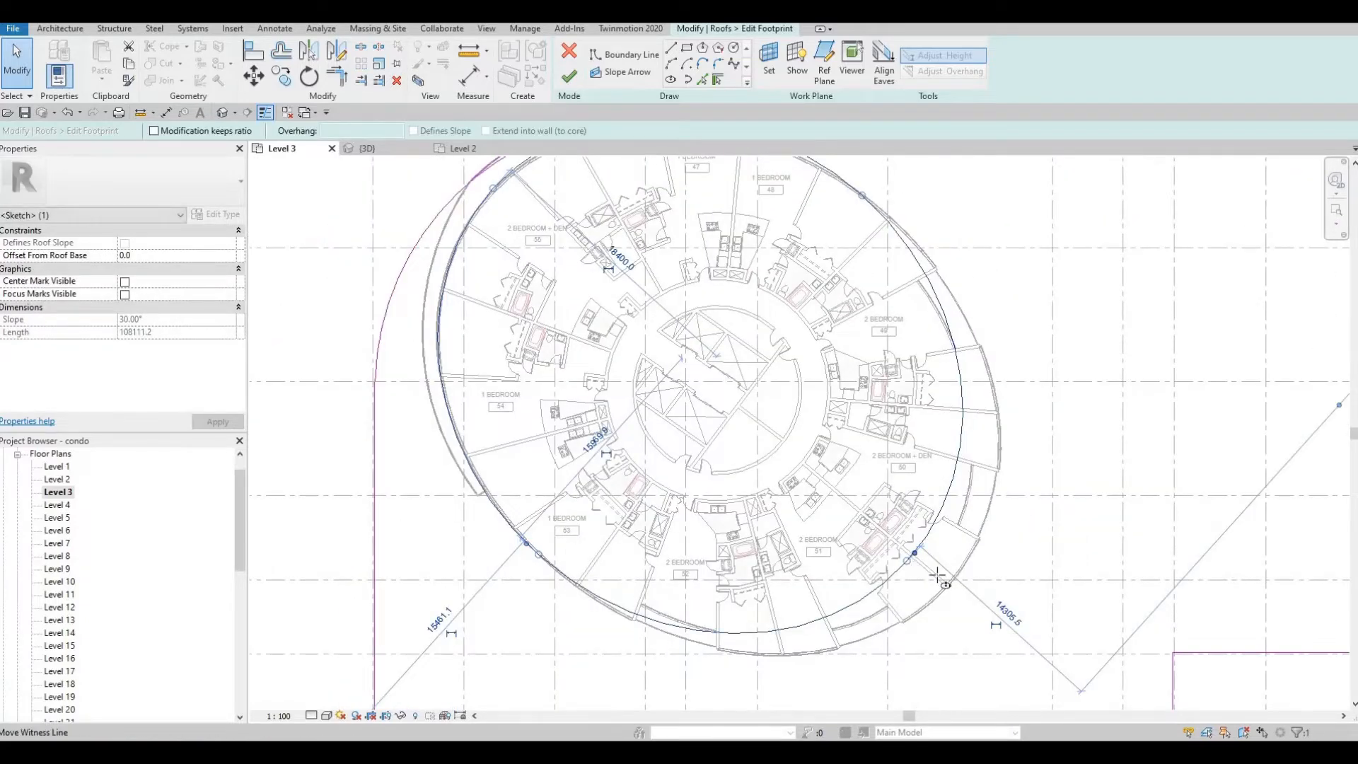
drag(962, 584, 958, 581)
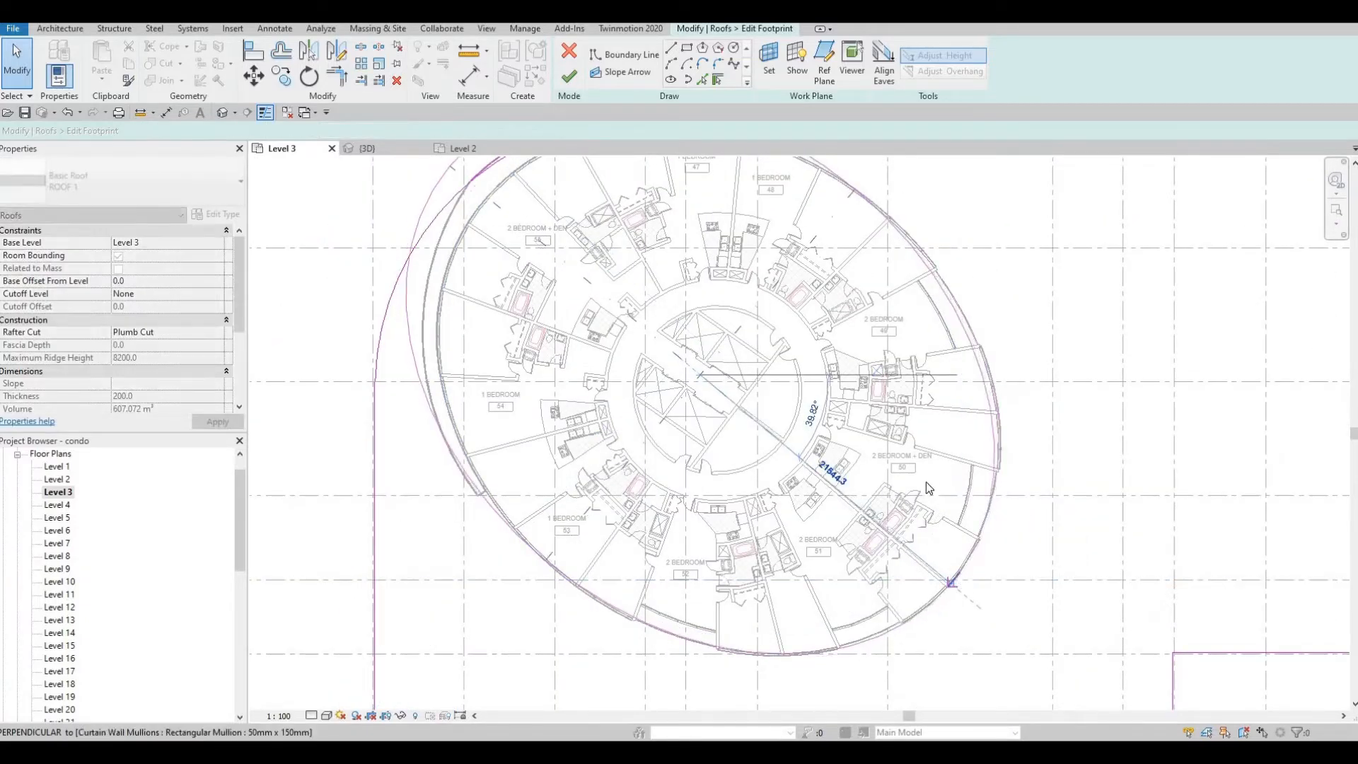
key(Escape)
middle_drag(898, 396, 852, 471)
scroll(853, 472, down, 1)
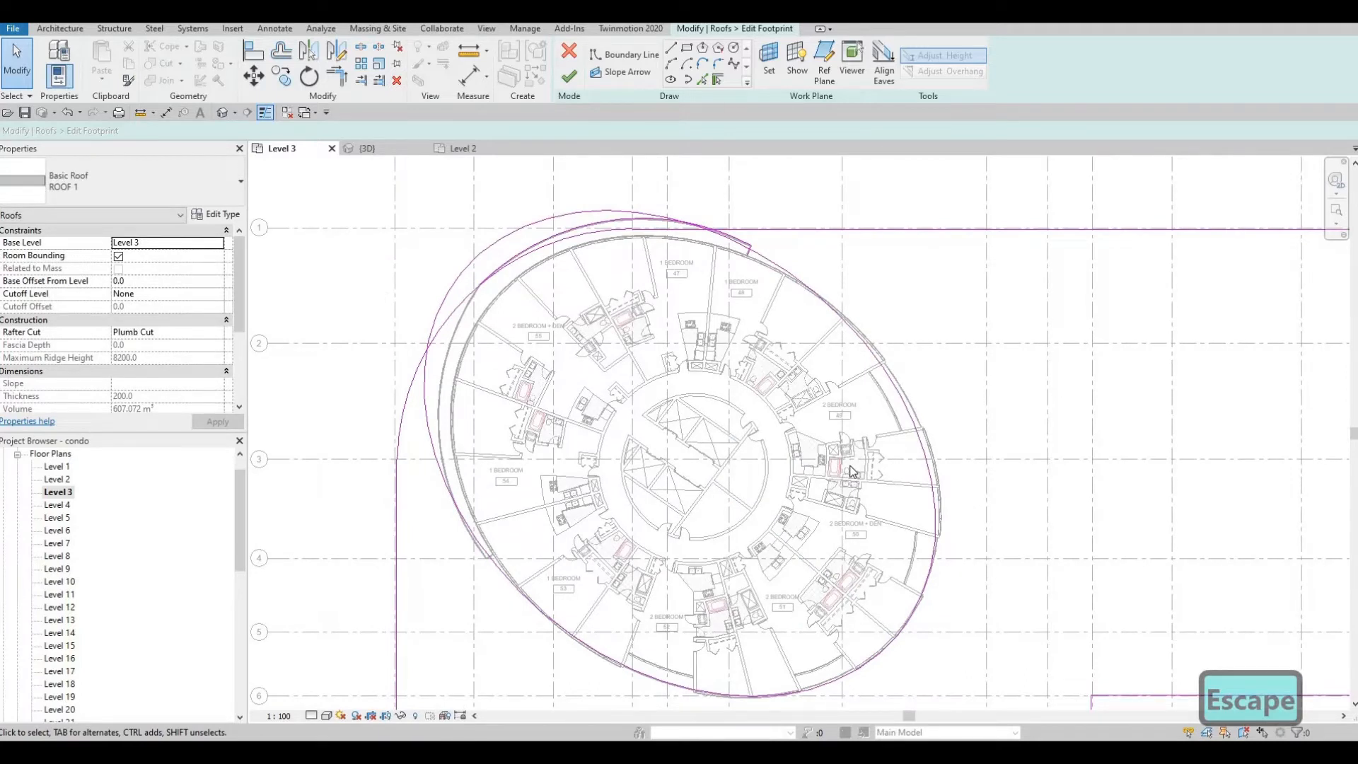
key(Escape)
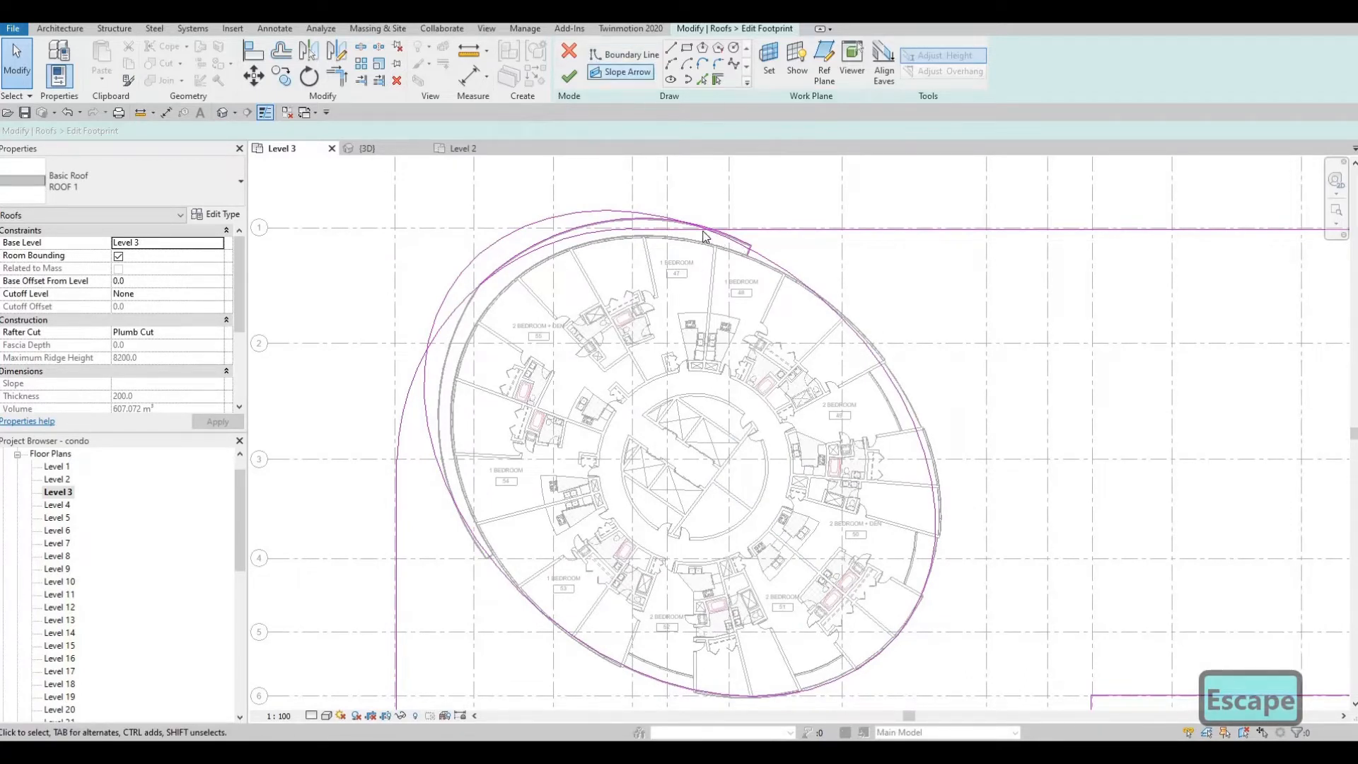
Step: Delete the elliptical boundary line and pick the curved balcony railing beside units 54 and 55 as a non-sloping boundary line
click(647, 216)
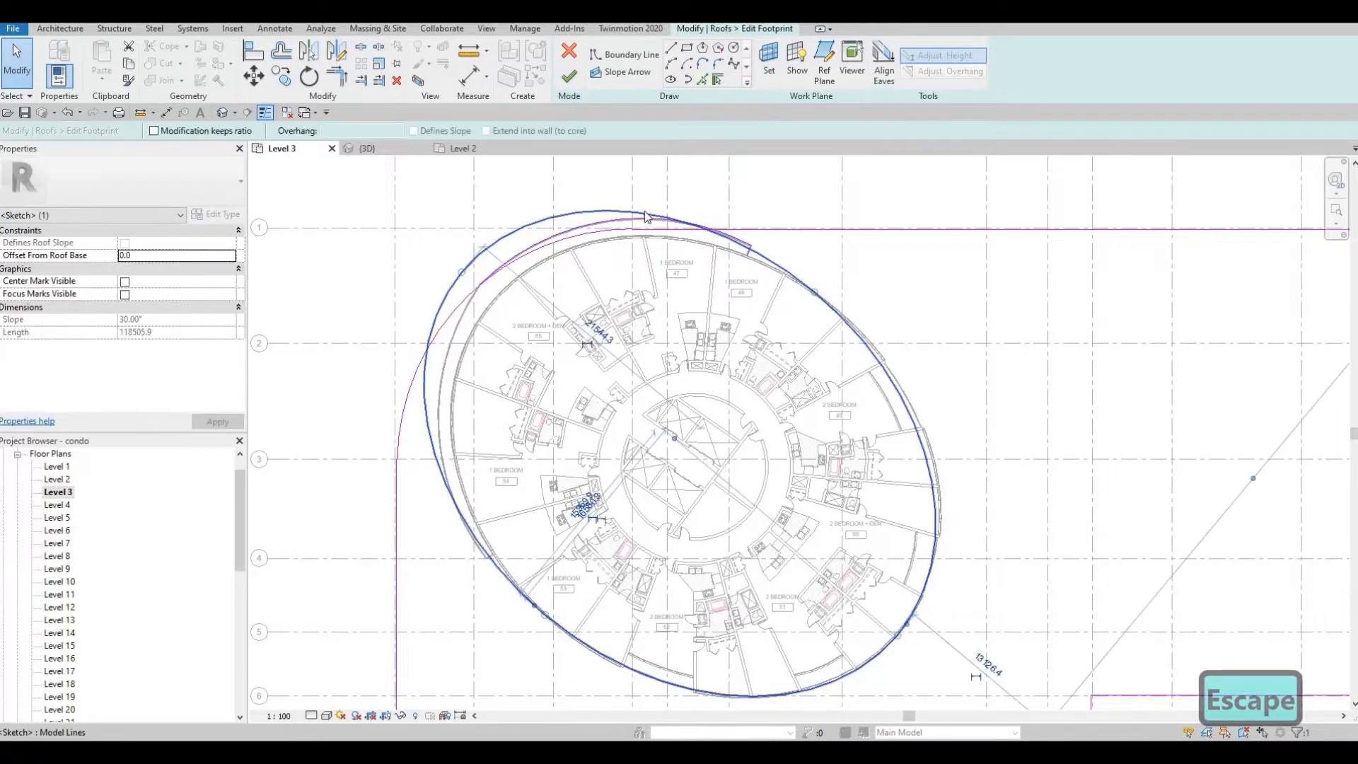
key(Delete)
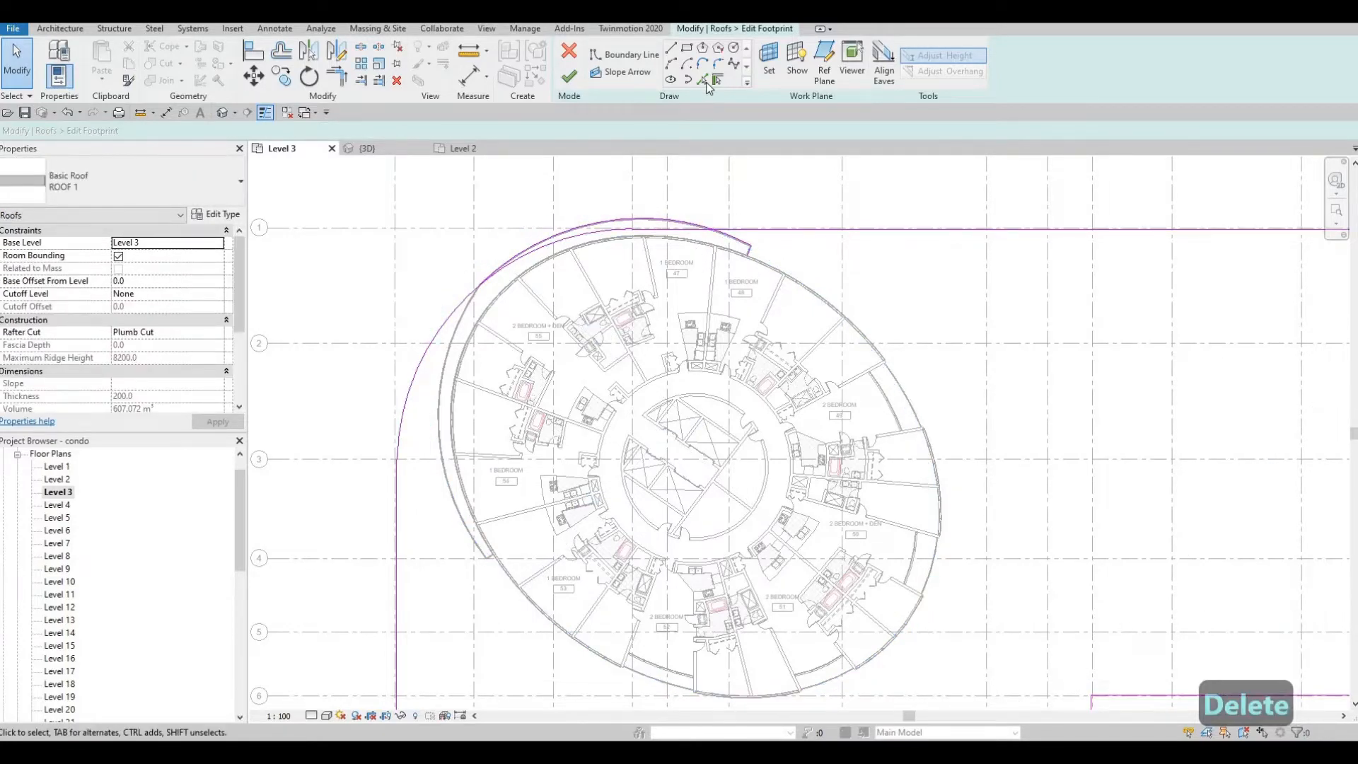
key(Return)
scroll(463, 283, up, 4)
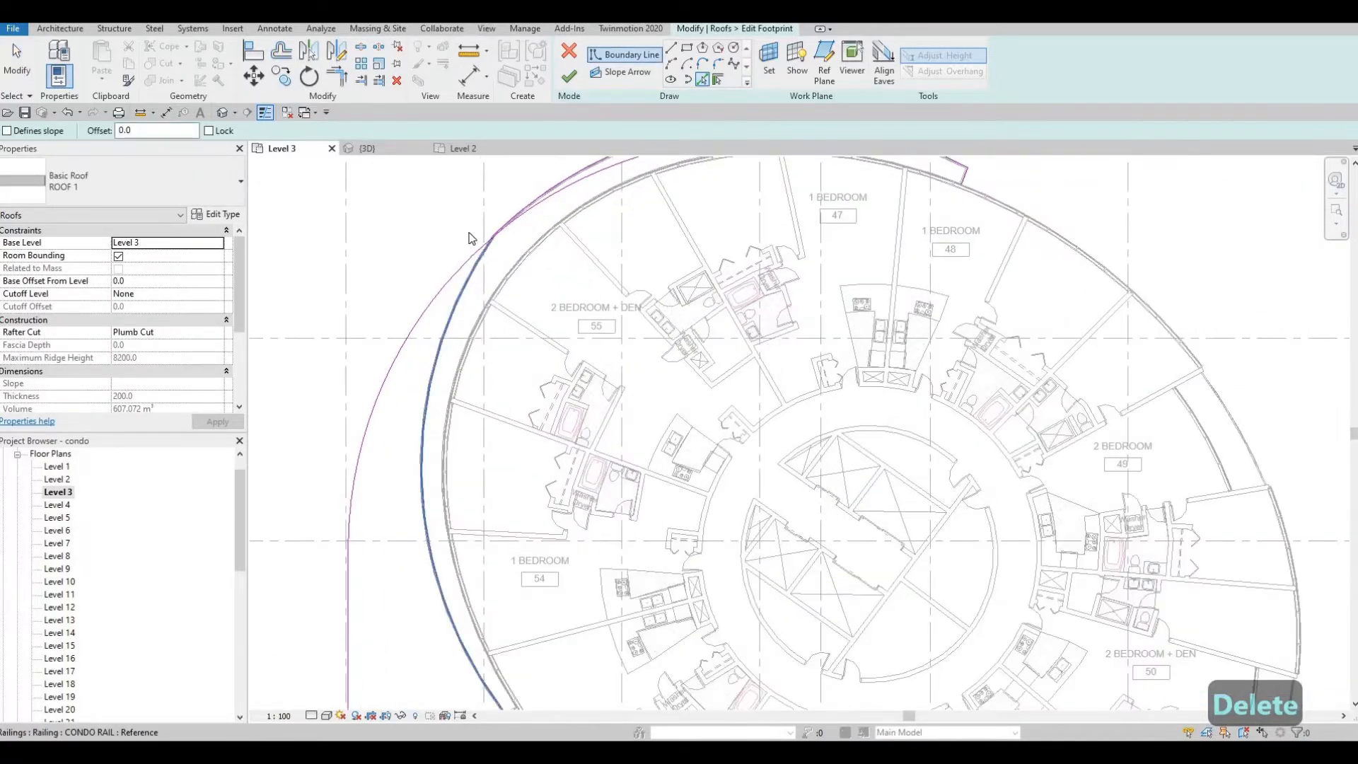
scroll(523, 281, up, 5)
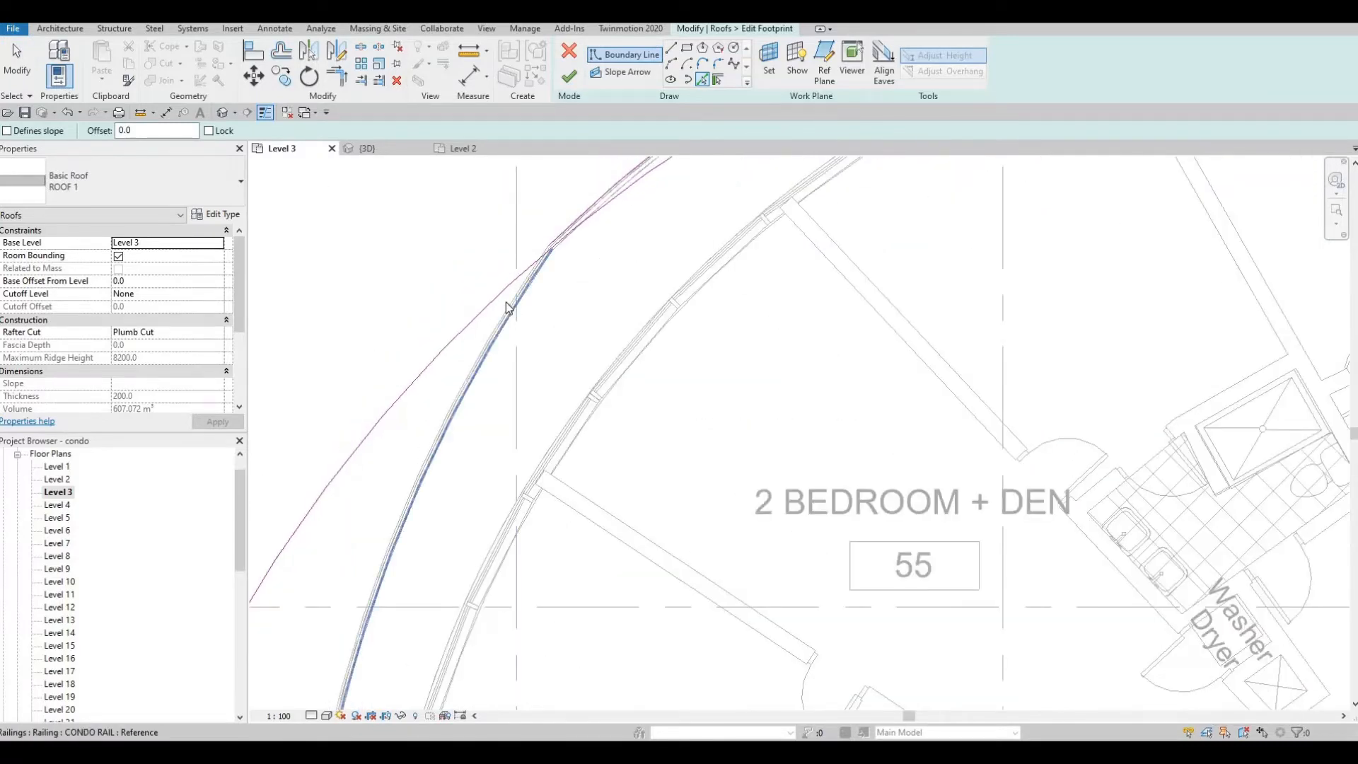
scroll(576, 354, down, 5)
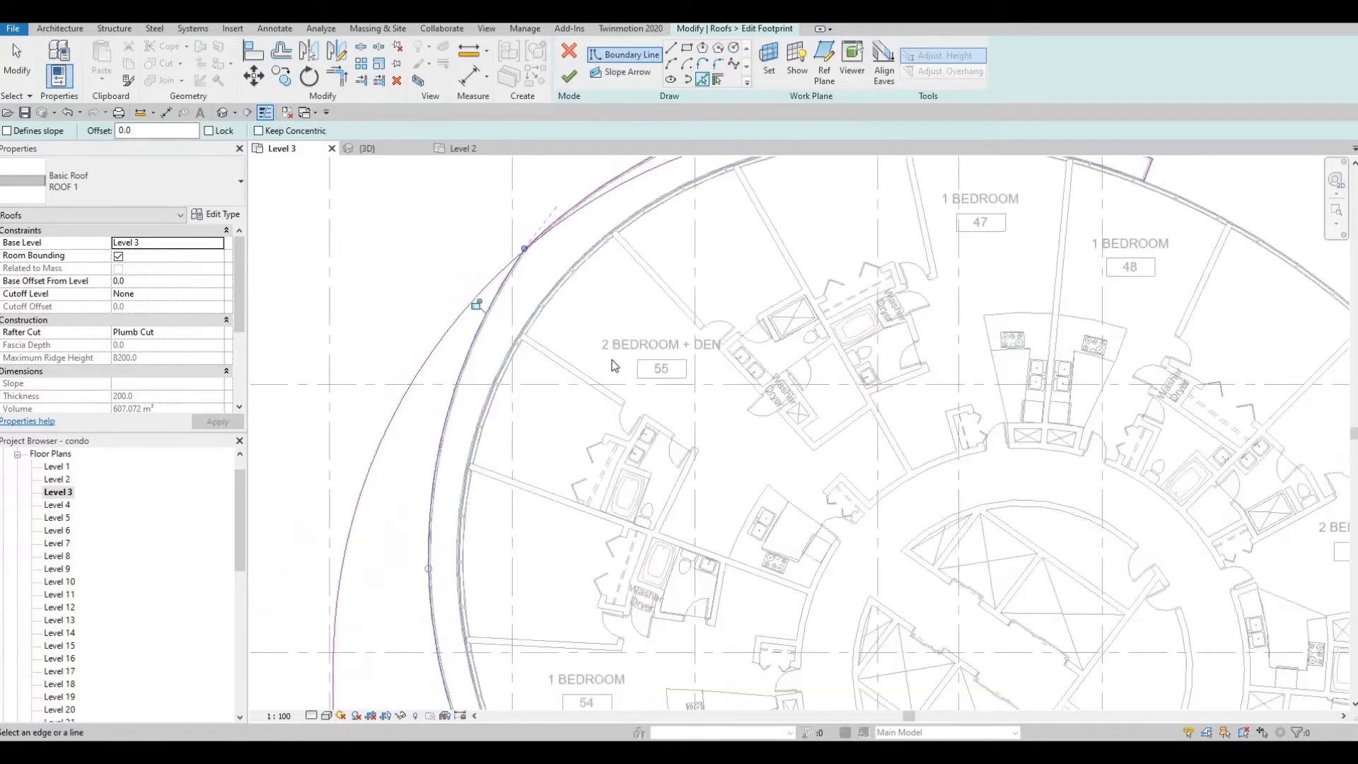
Step: Pick the balcony's short end railing and the adjoining curtain wall's outer face near unit 53 as boundary lines
scroll(631, 369, down, 4)
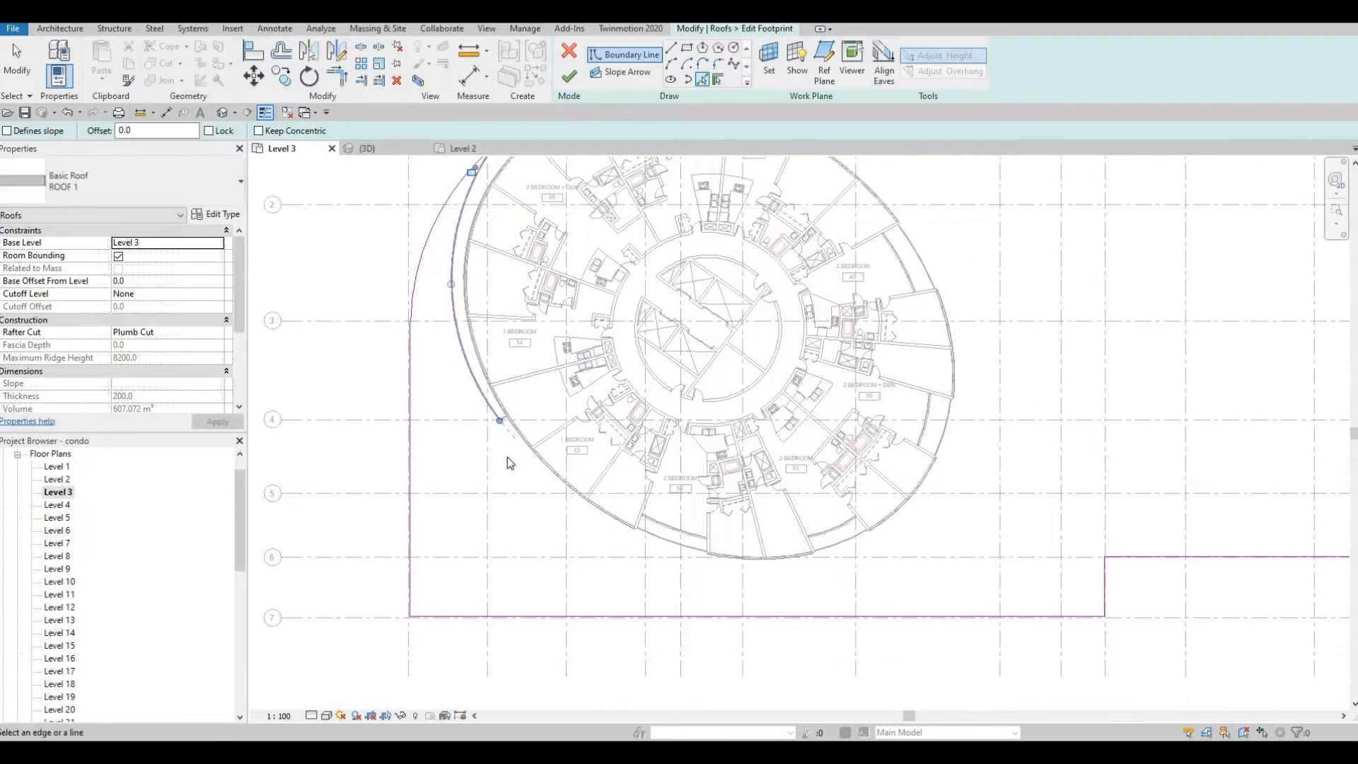
scroll(495, 453, up, 6)
scroll(480, 449, up, 3)
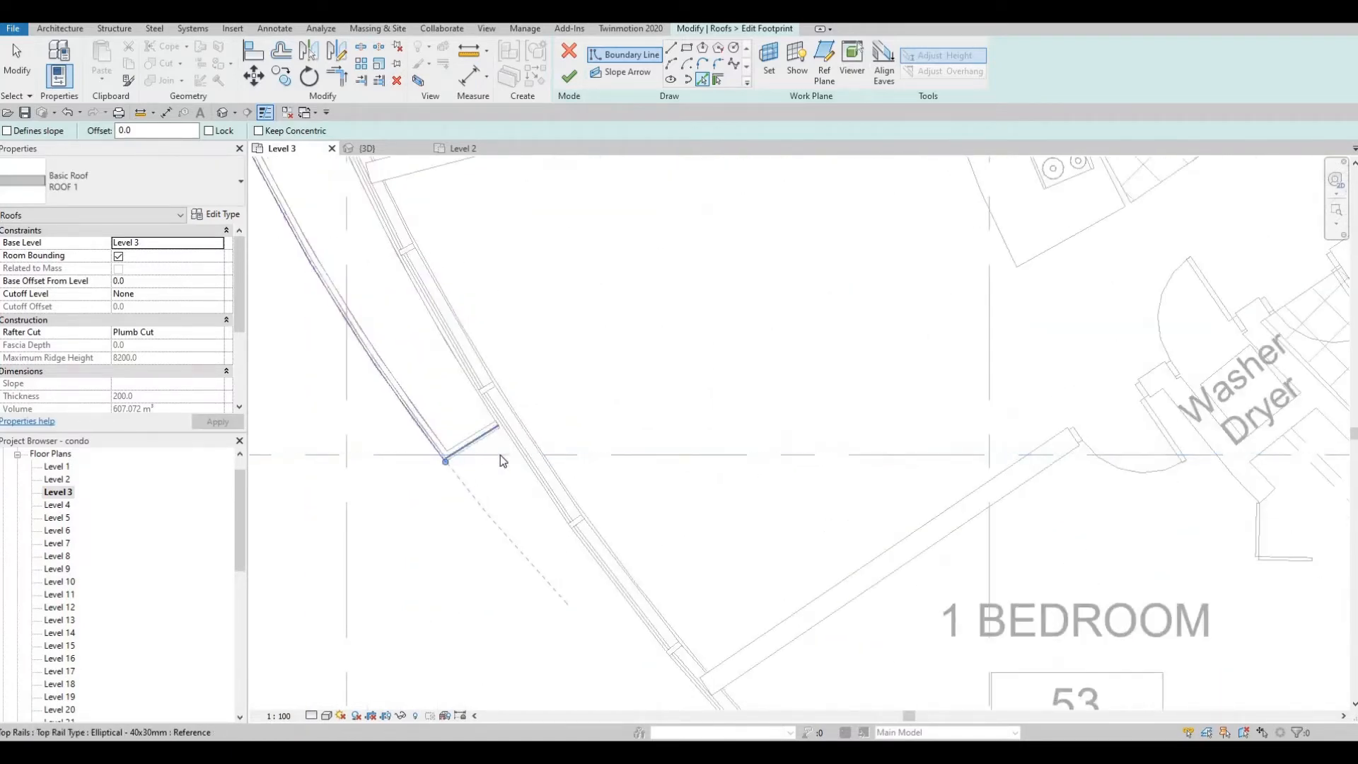
key(Escape)
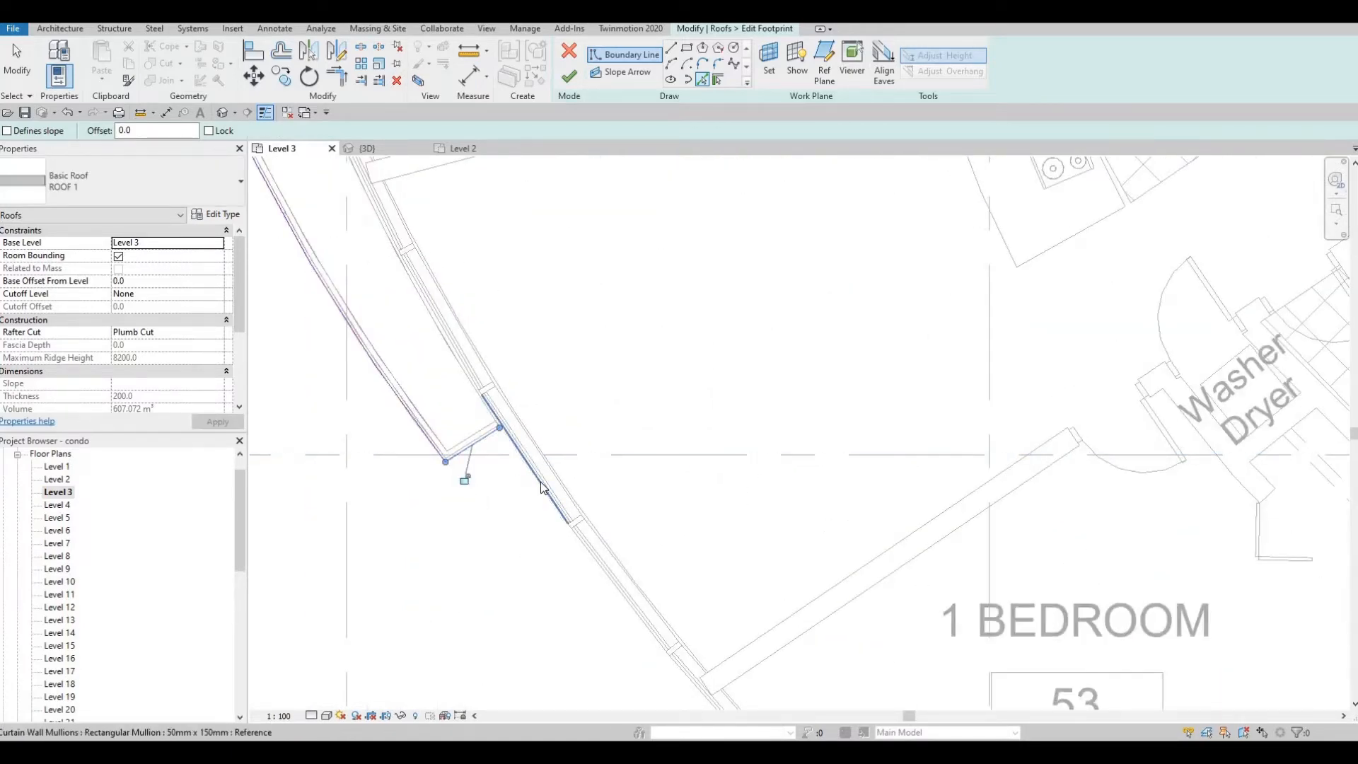
scroll(538, 483, up, 3)
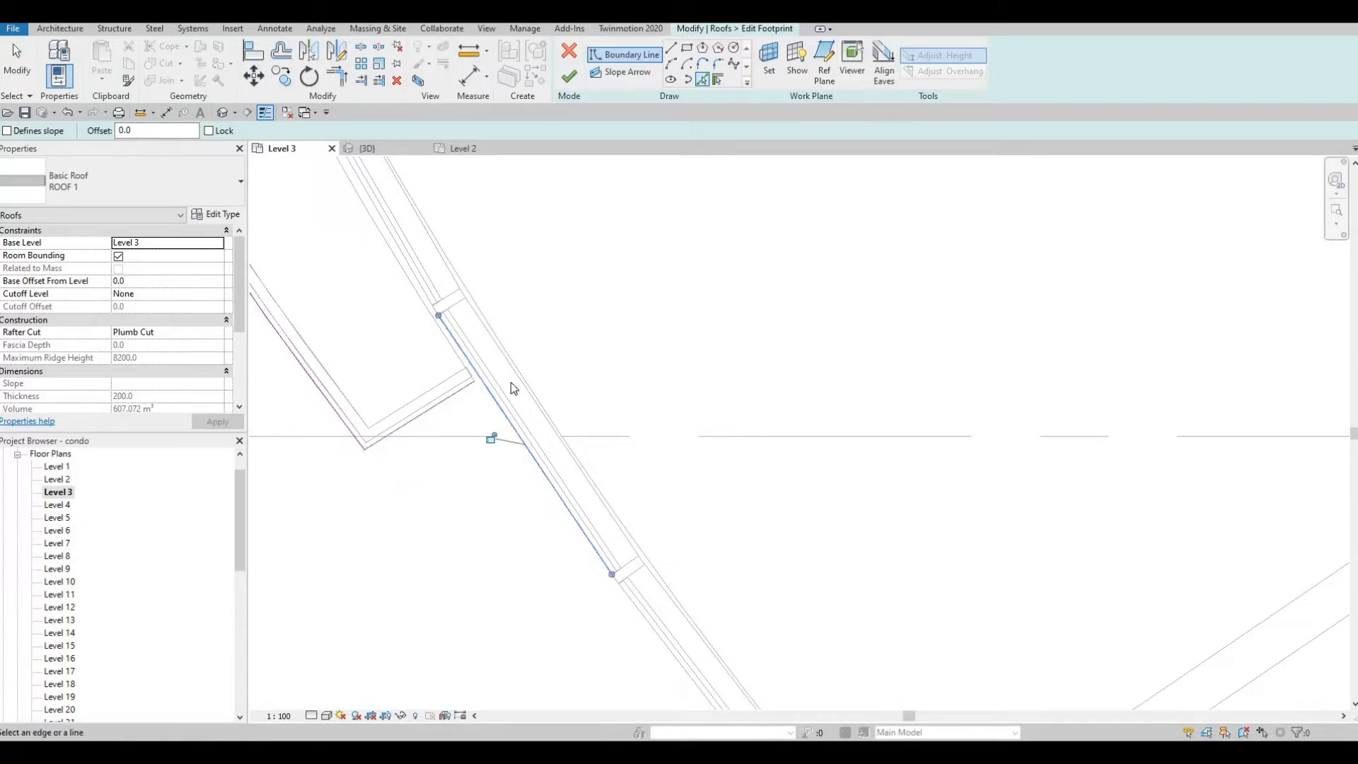
middle_drag(539, 447, 502, 340)
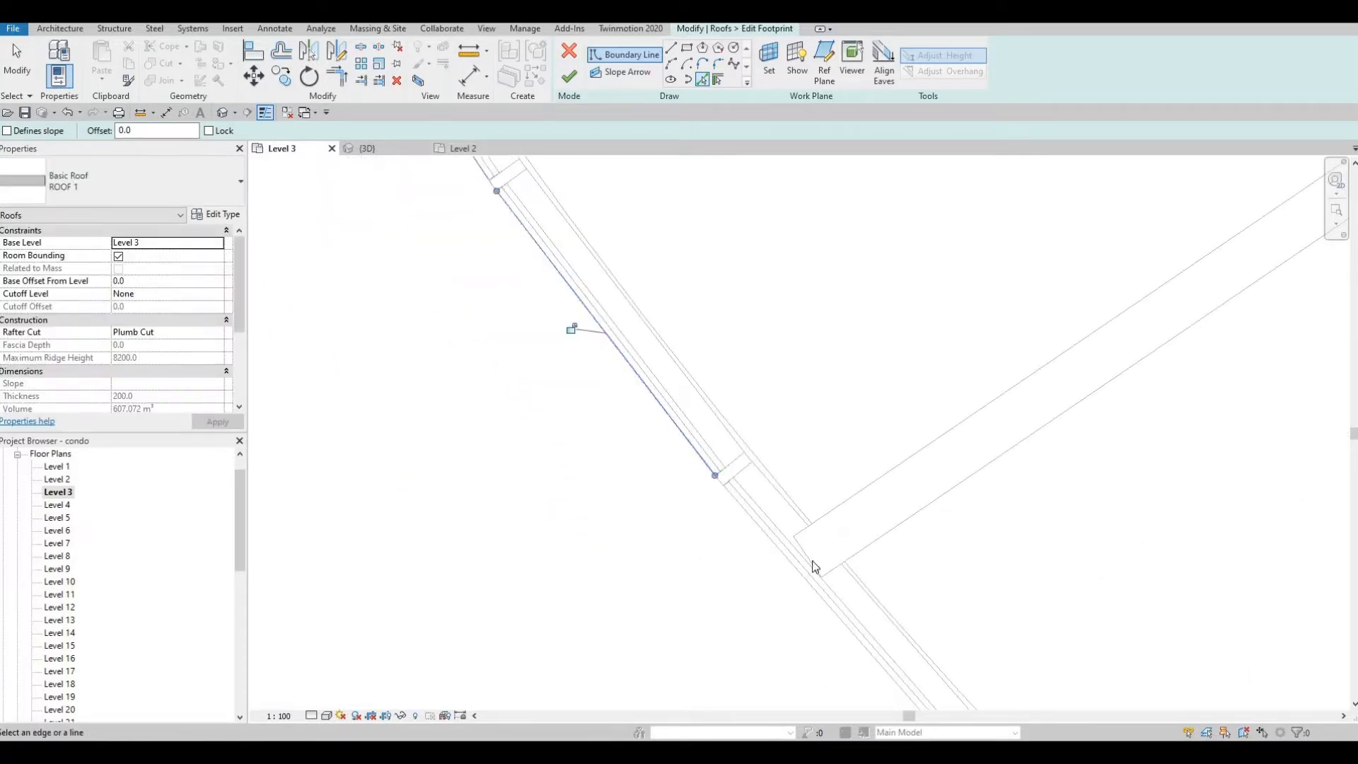
Step: Pick the outer faces of the successive curtain wall segments from unit 53 to the next balcony's partition wall as boundary lines
click(813, 583)
middle_drag(884, 643, 615, 304)
middle_drag(687, 421, 634, 367)
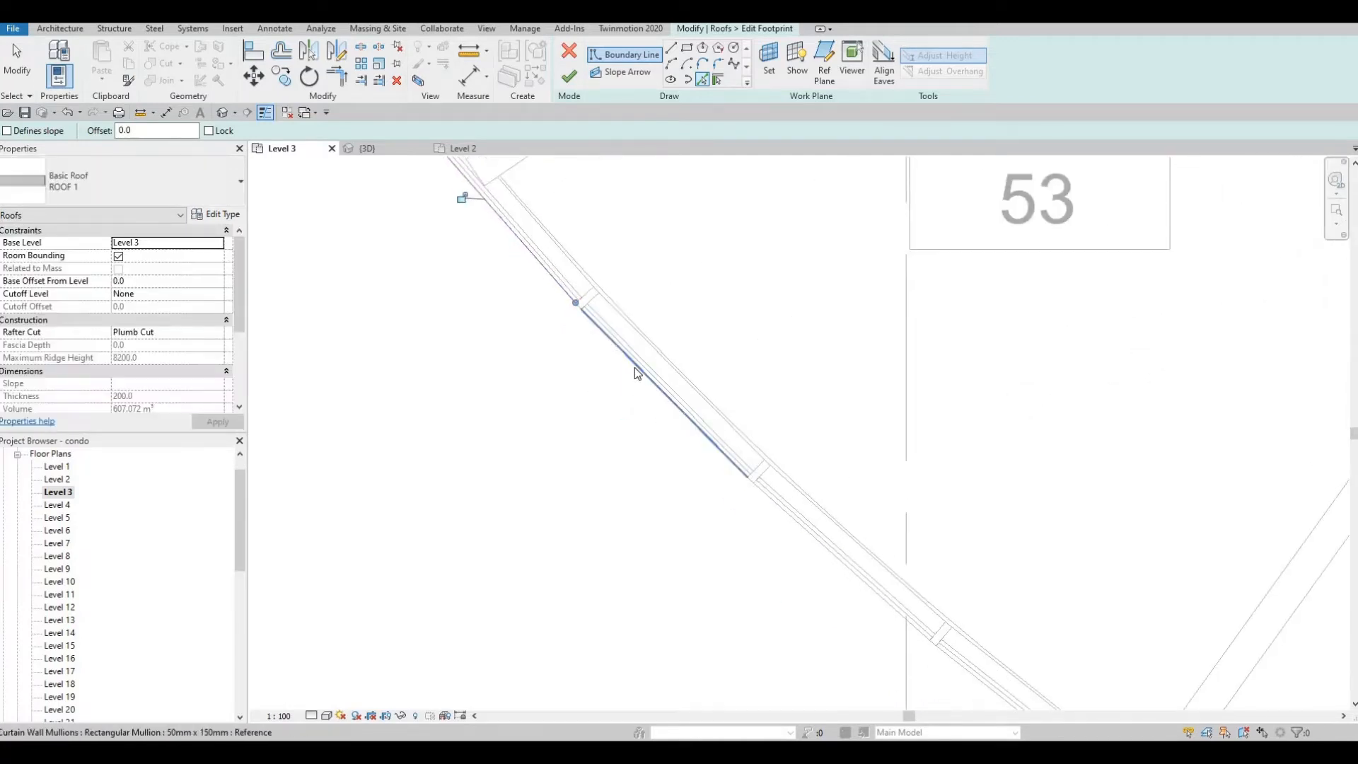
click(635, 367)
middle_drag(862, 594, 615, 329)
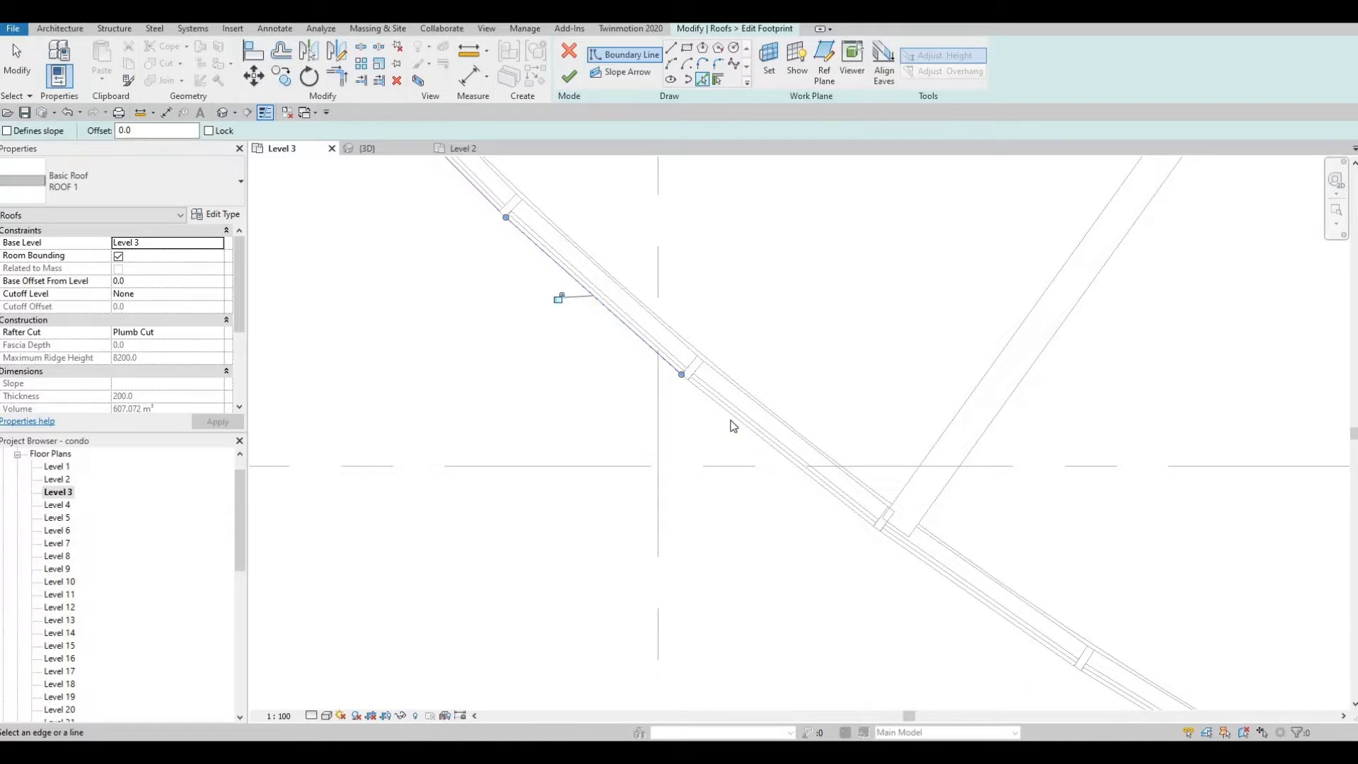
click(781, 453)
middle_drag(889, 560, 477, 308)
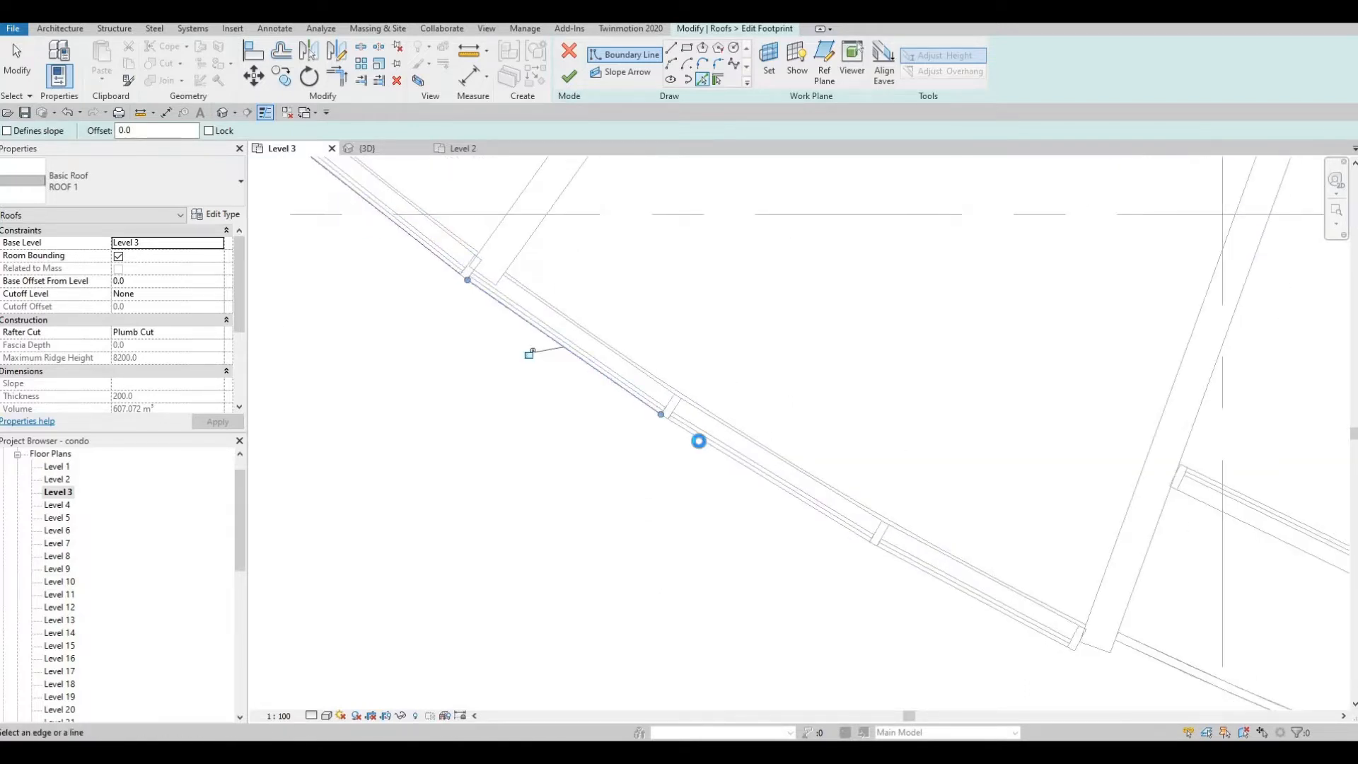
middle_drag(946, 598, 523, 342)
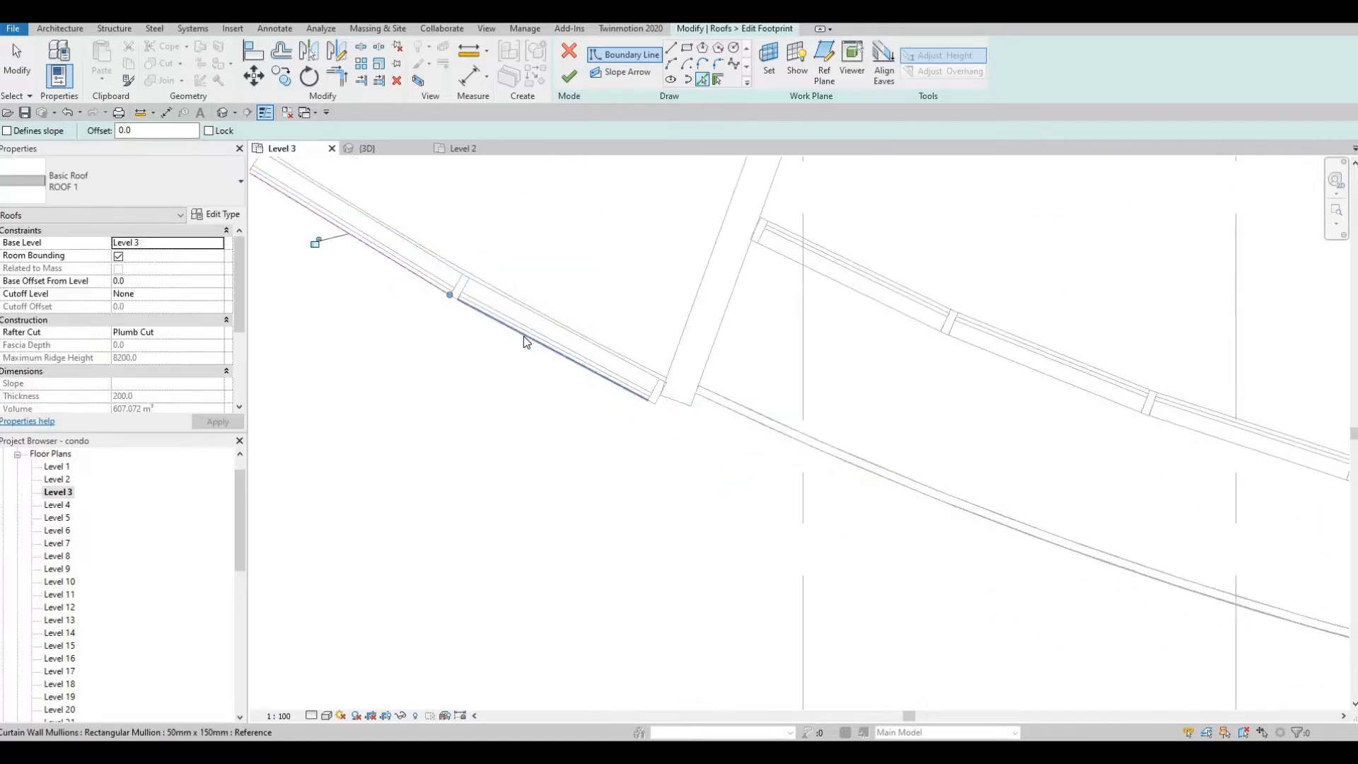
click(513, 331)
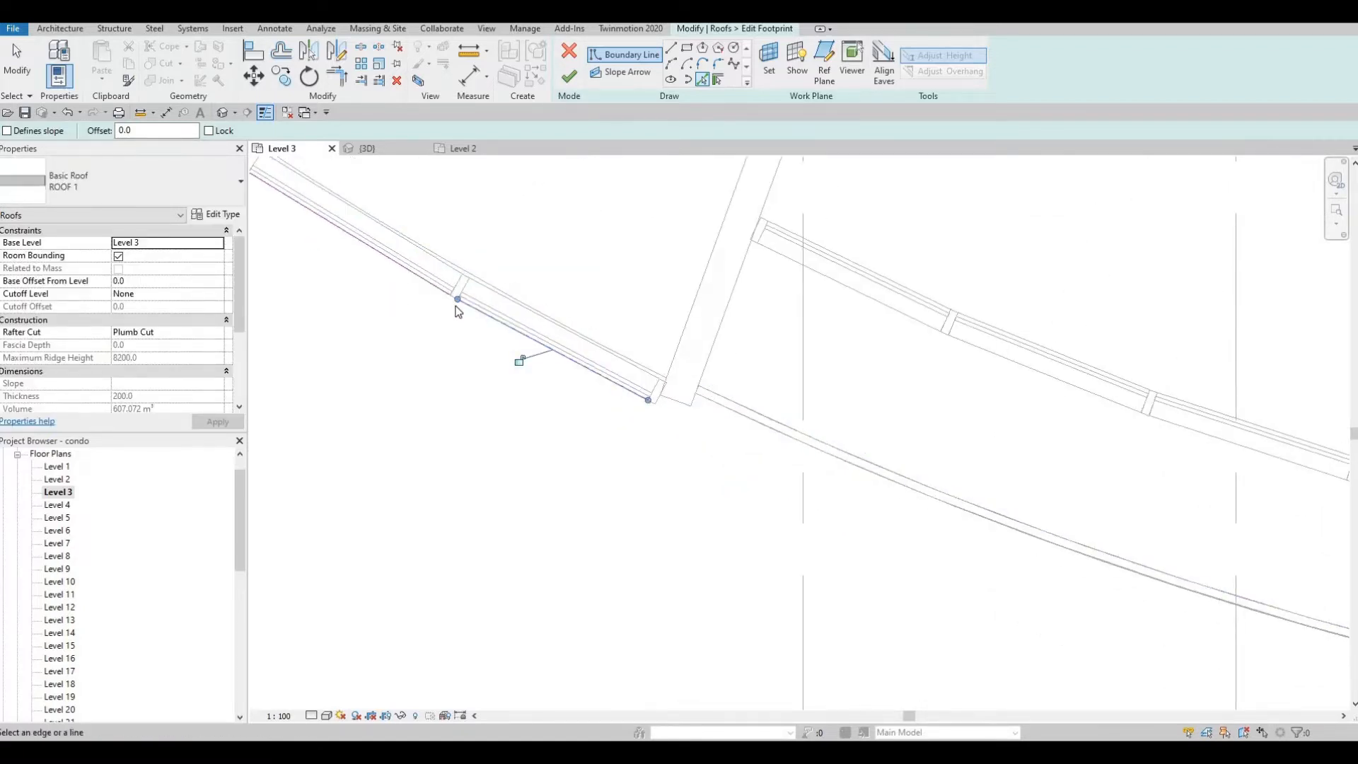
Step: Pick the end mullion's side, the partition wall's end and side faces, and the adjoining curved balcony railing as boundary lines
scroll(456, 307, up, 6)
scroll(478, 316, down, 4)
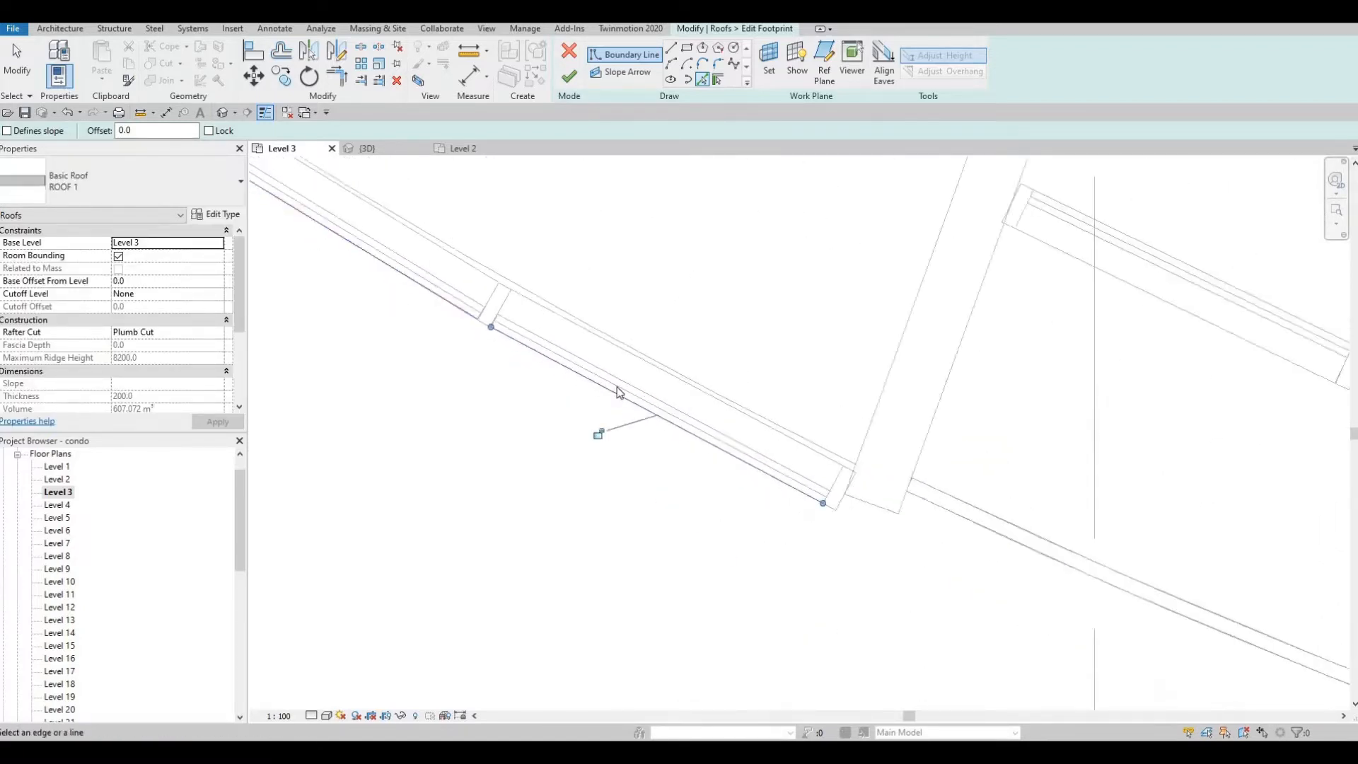
scroll(618, 390, down, 2)
middle_drag(791, 481, 597, 398)
scroll(588, 408, up, 3)
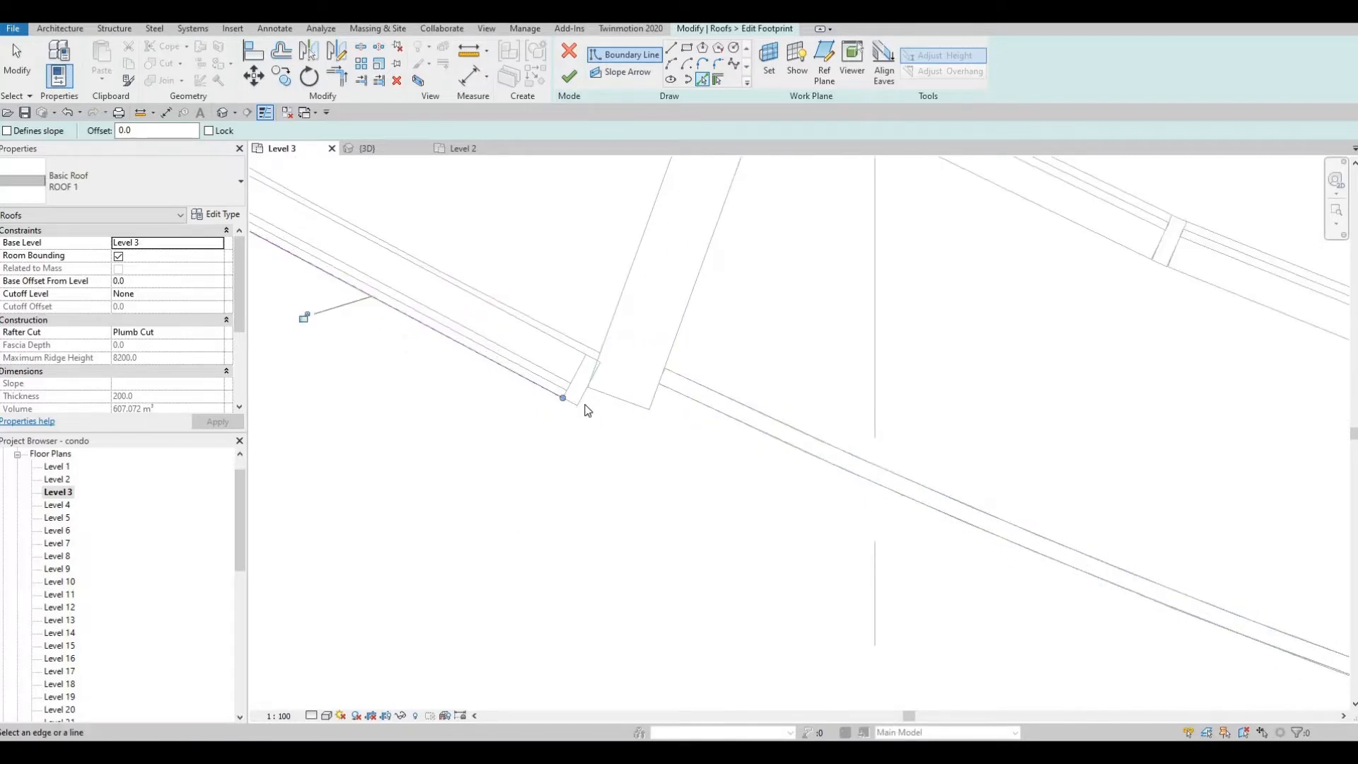
click(620, 401)
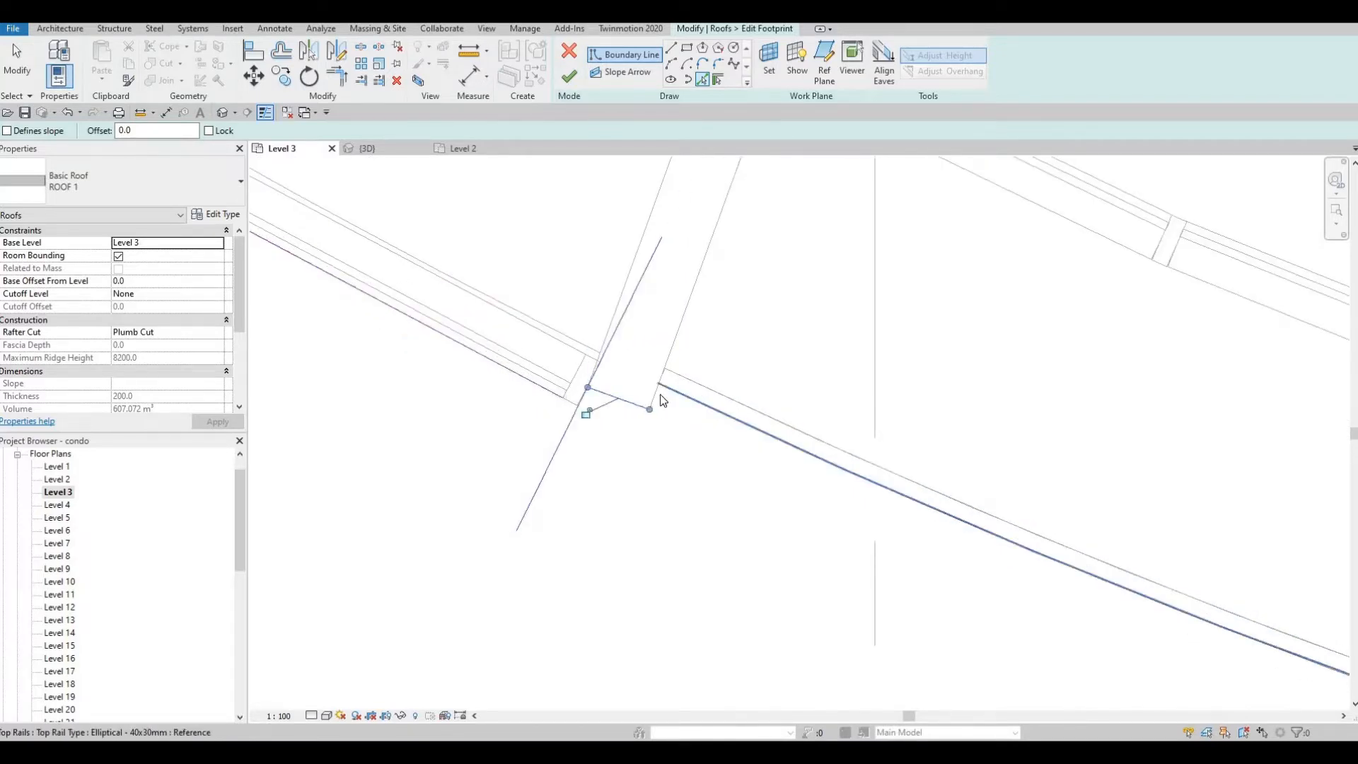
click(660, 394)
click(679, 394)
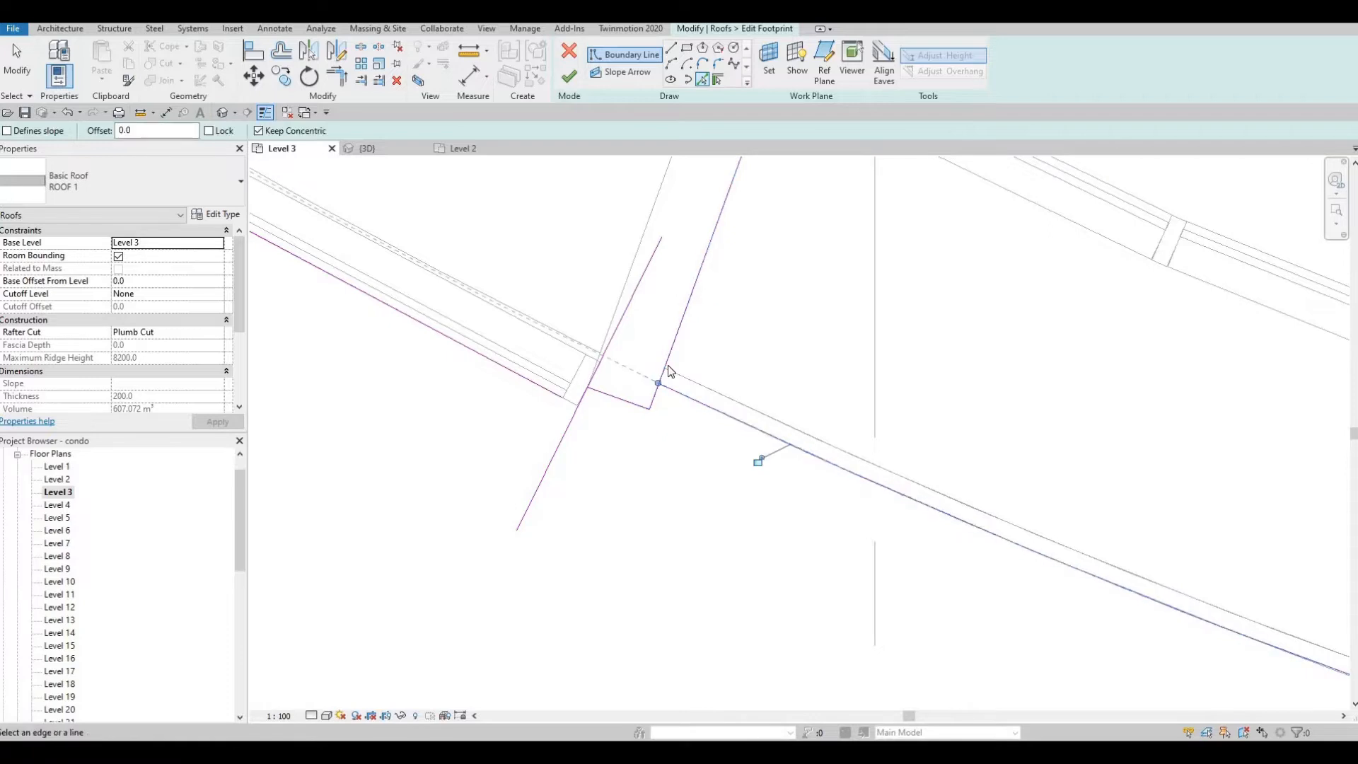
Step: At the balcony's other end, pick the partition wall's side and end faces and the adjacent mullion's side as boundary lines
scroll(666, 370, down, 5)
scroll(792, 398, up, 5)
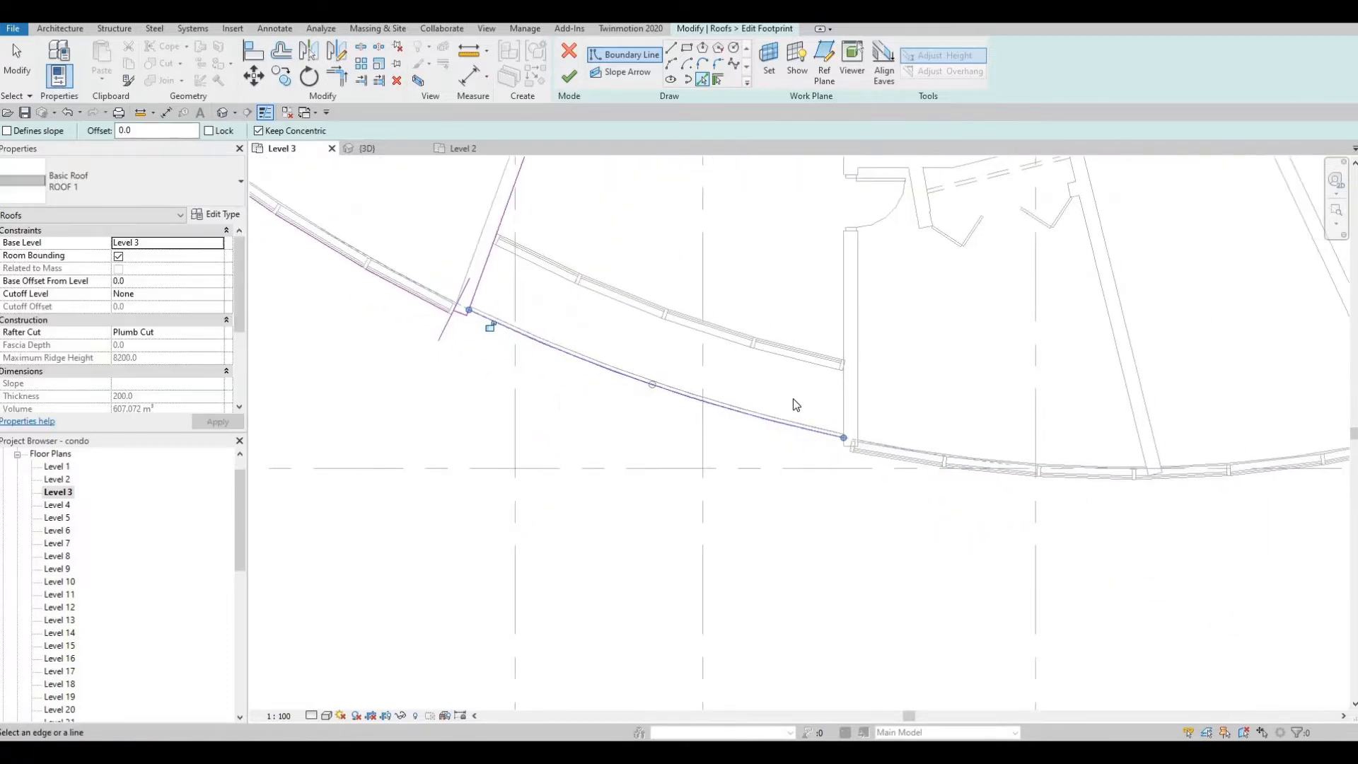
scroll(789, 357, up, 1)
click(795, 358)
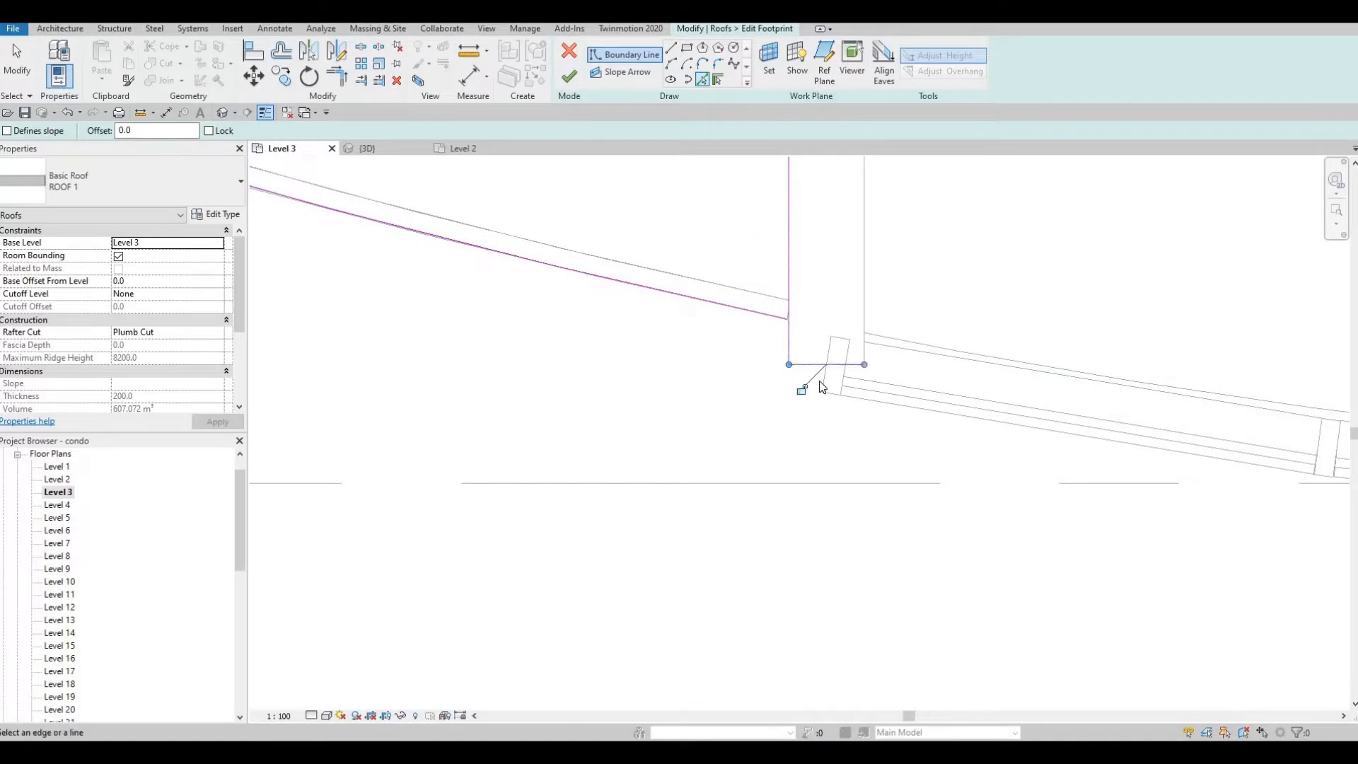
click(893, 406)
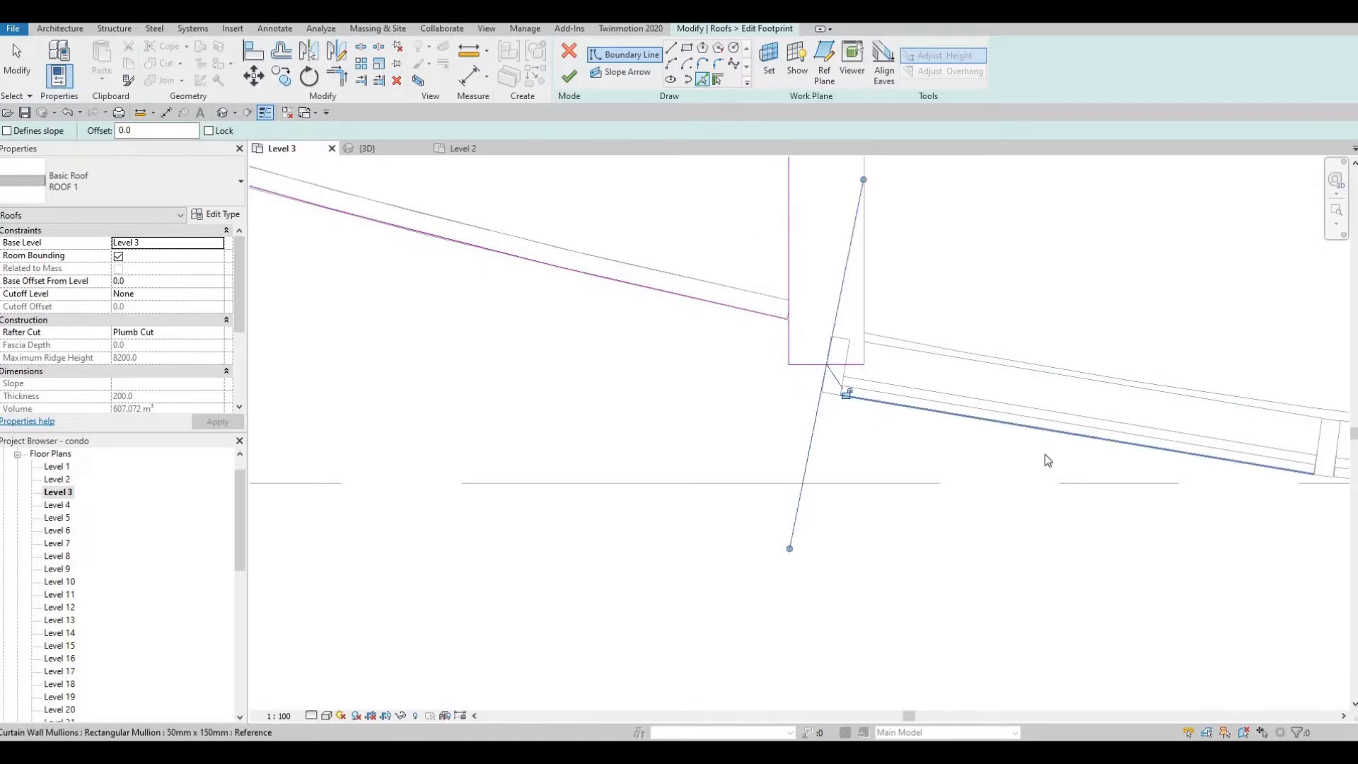
Step: Pick the outer faces of the curtain wall segments between the two lower balconies as boundary lines
middle_drag(1061, 456, 526, 403)
scroll(835, 433, down, 1)
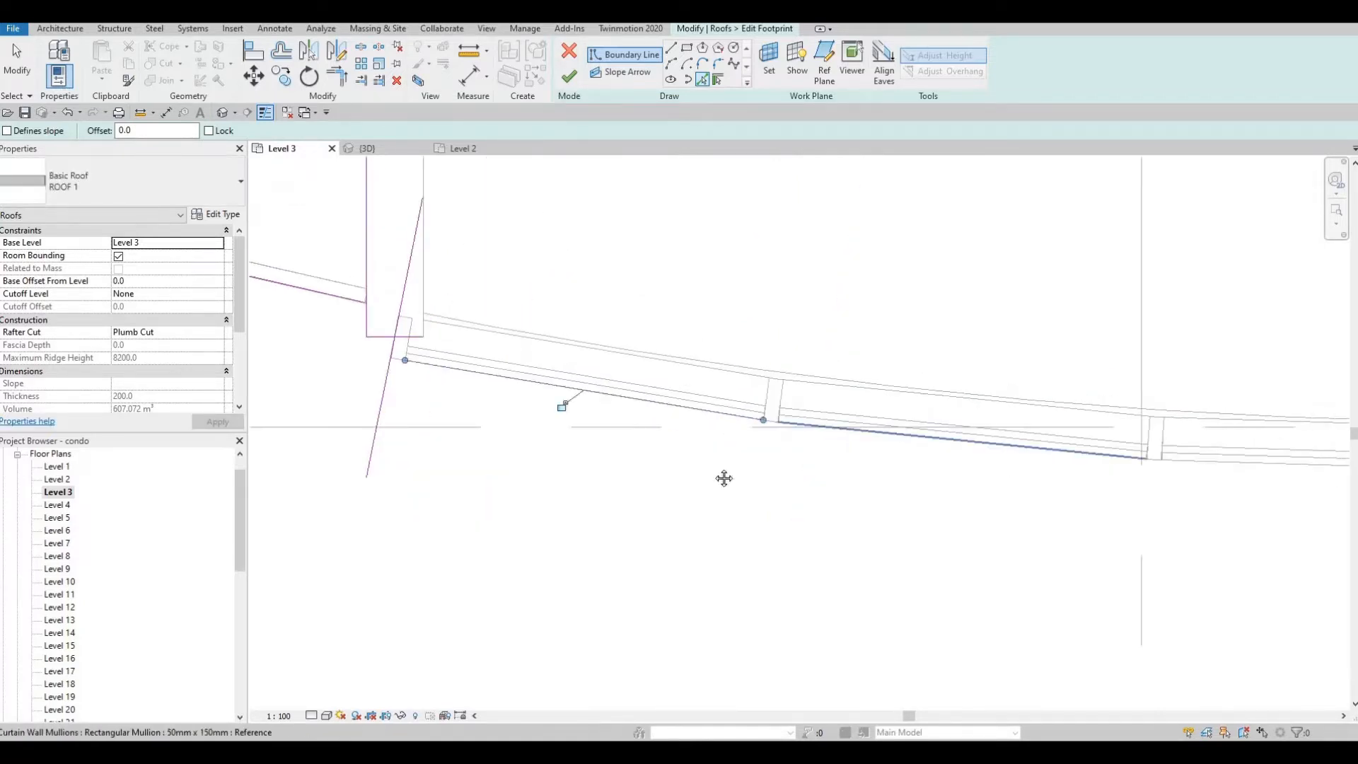
middle_drag(1243, 462, 635, 430)
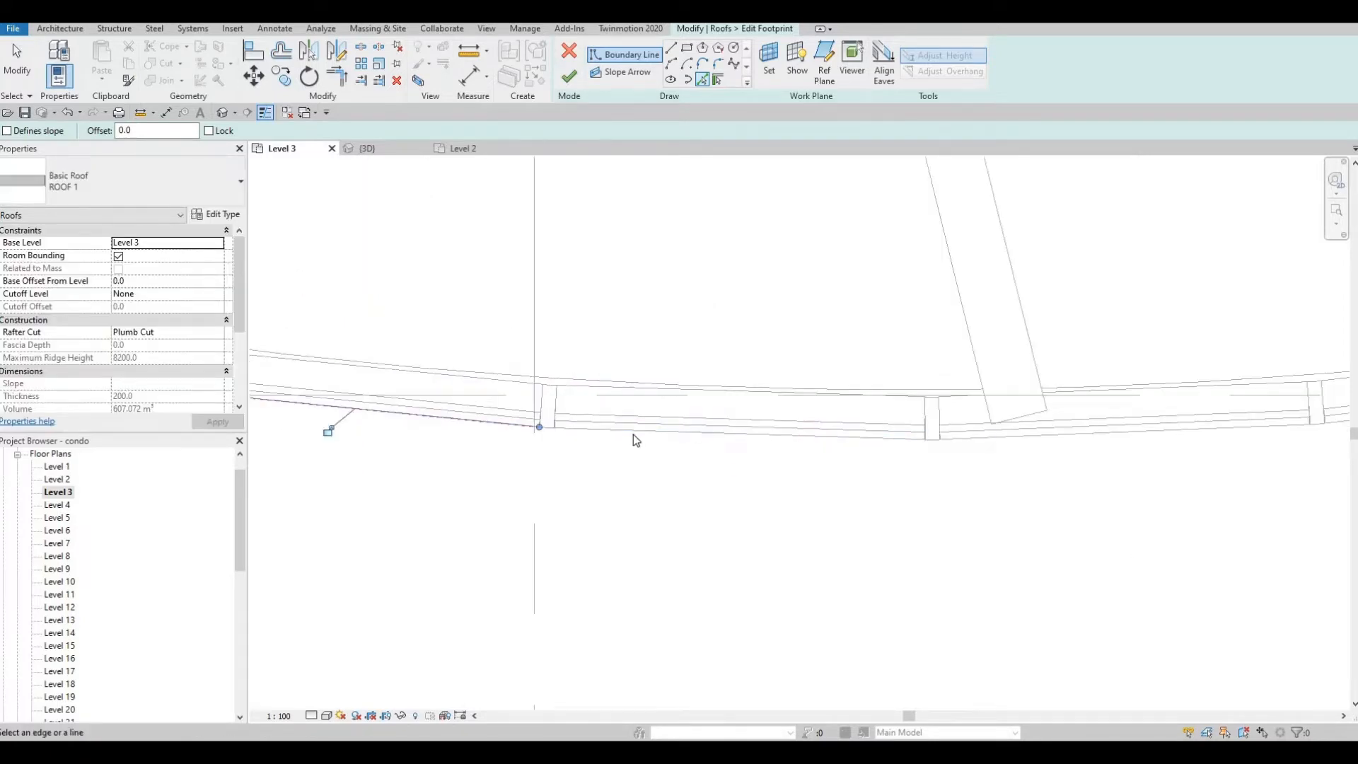
click(974, 446)
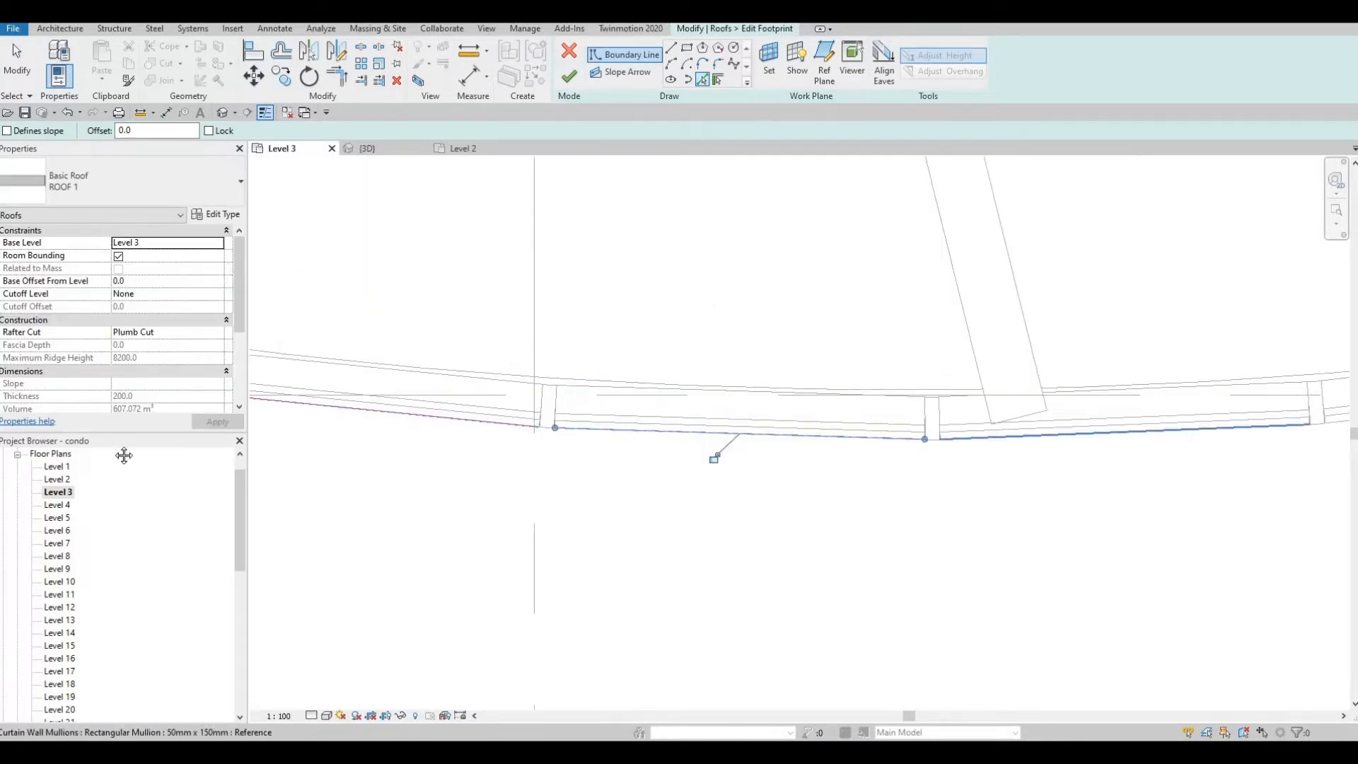
middle_drag(464, 404, 437, 403)
click(497, 391)
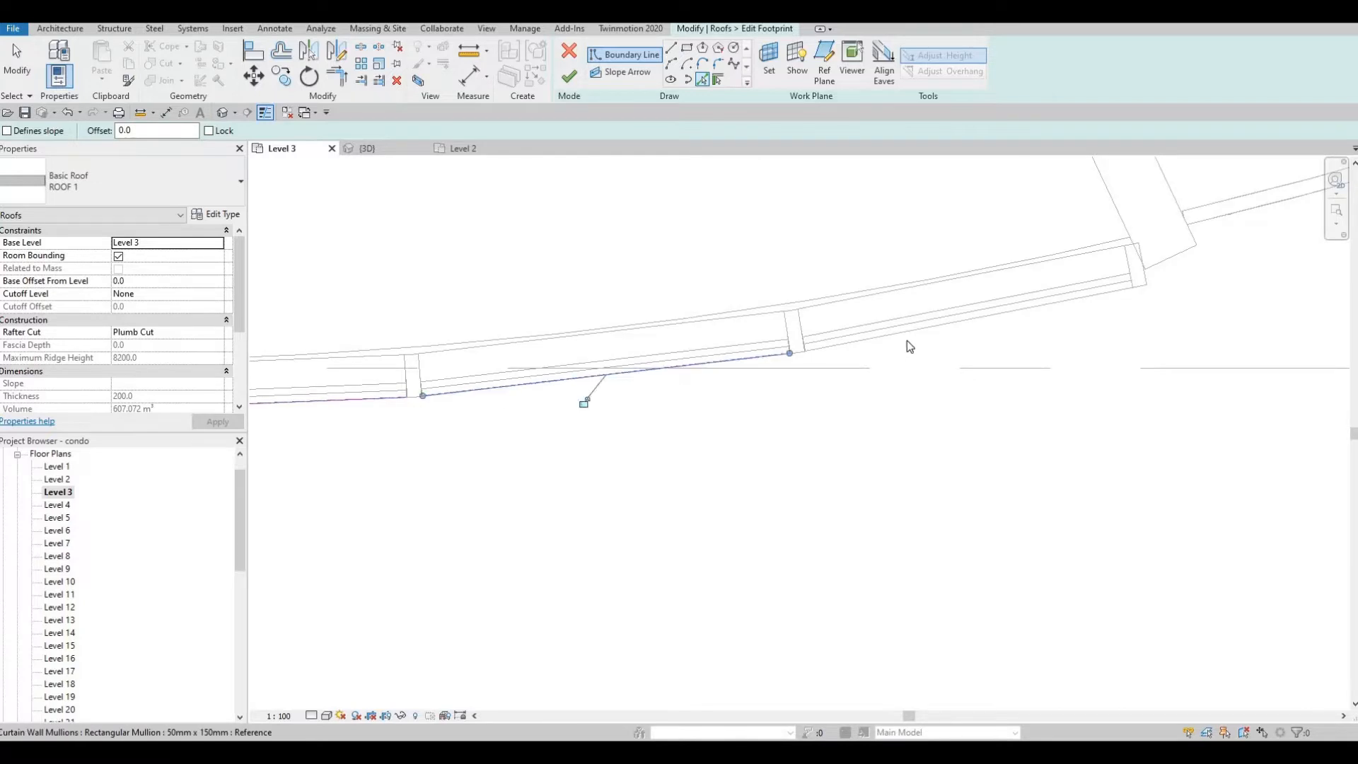
click(907, 336)
Step: Pick the last mullion's side, the second lower balcony's partition wall end and side faces, and its curved railing as boundary lines
scroll(836, 333, up, 5)
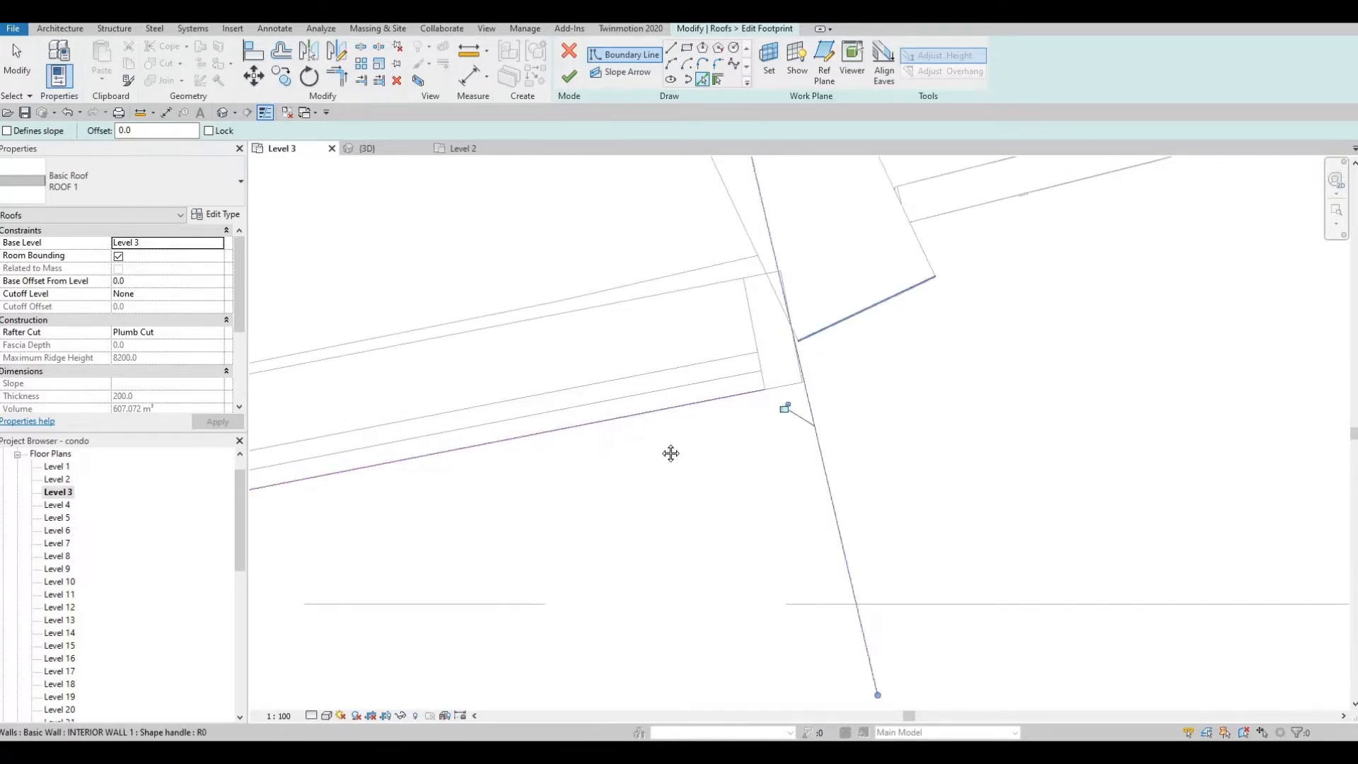
click(850, 317)
middle_drag(848, 348, 670, 453)
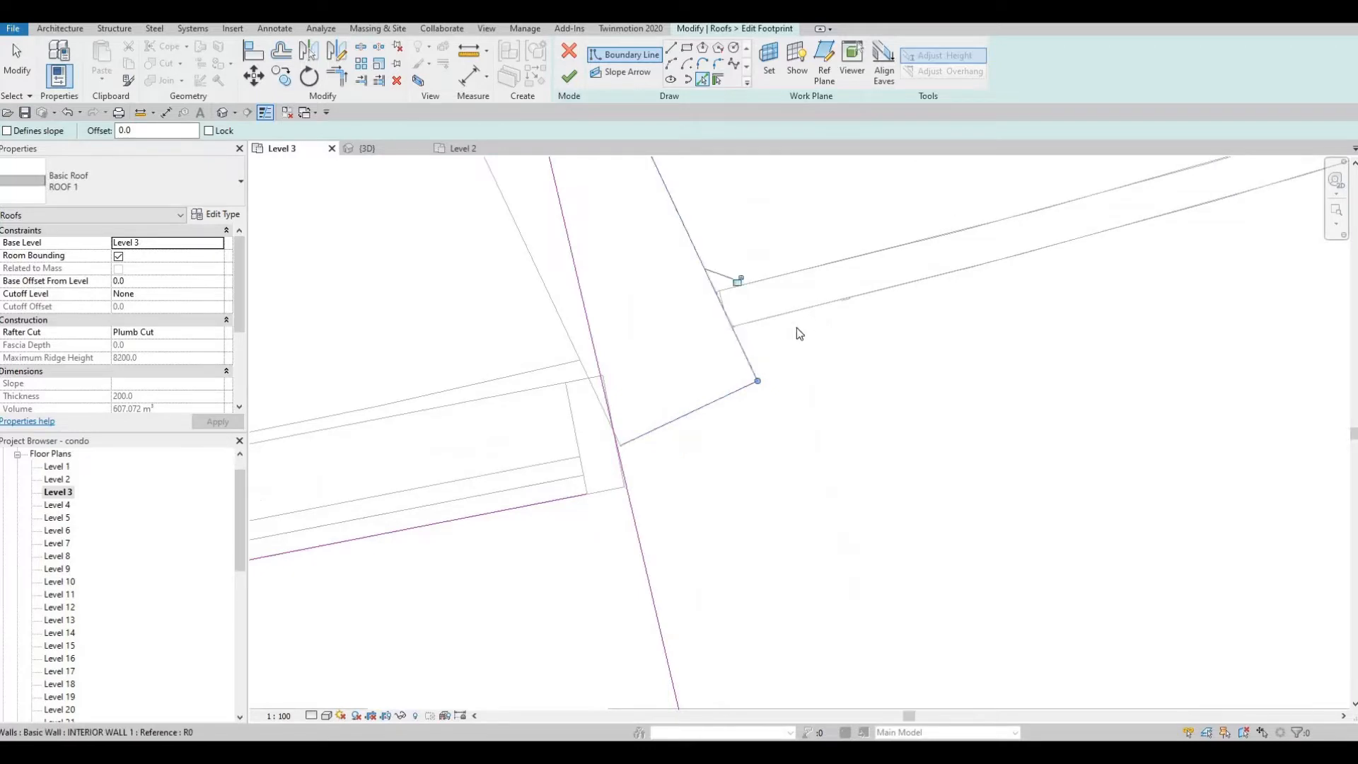
click(823, 309)
Step: At the second balcony's far end, pick the partition wall's side and end faces, the mullion's side and the adjoining curtain wall's outer face
scroll(765, 343, down, 3)
middle_drag(488, 403, 619, 374)
scroll(618, 374, down, 2)
middle_drag(1210, 353, 580, 554)
scroll(580, 554, down, 2)
scroll(899, 284, down, 1)
middle_drag(899, 284, 664, 443)
scroll(768, 374, up, 2)
scroll(745, 389, up, 2)
middle_drag(746, 388, 659, 446)
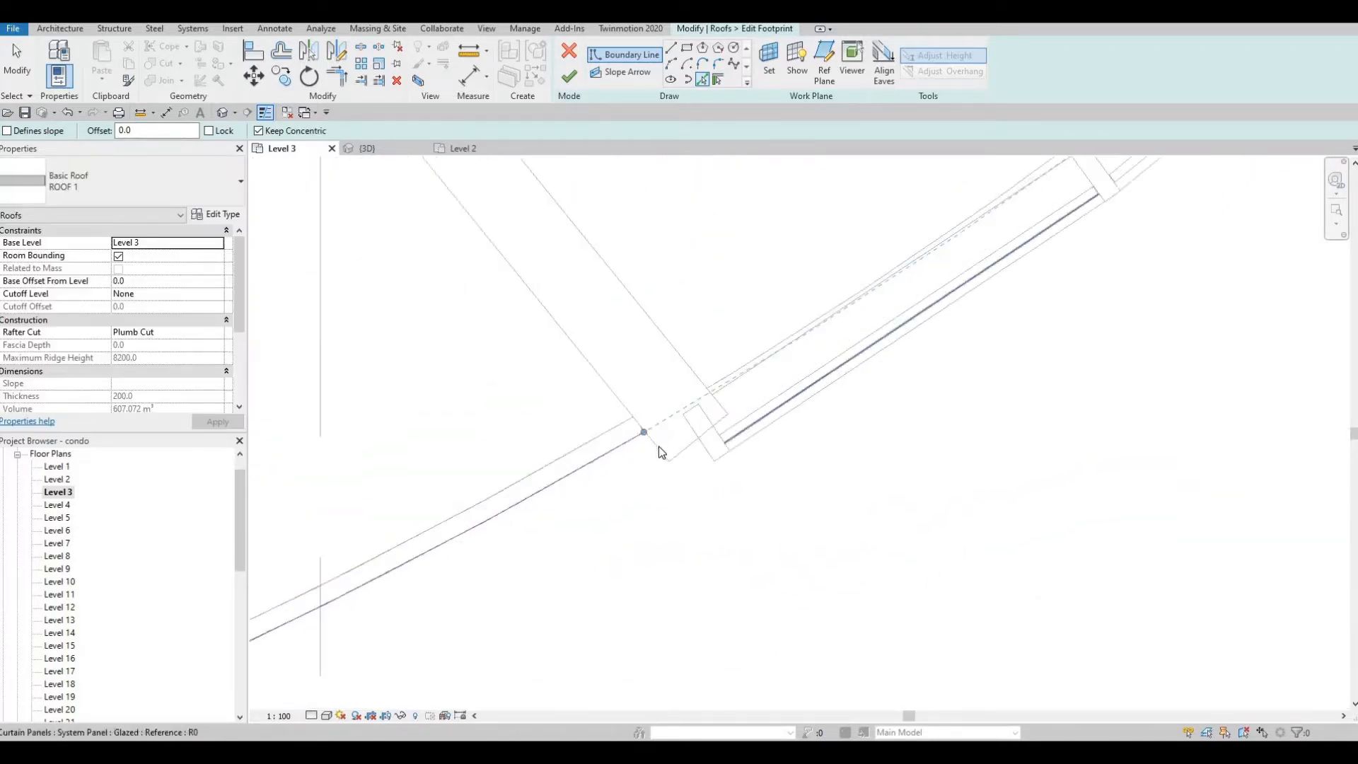
scroll(659, 446, up, 1)
click(700, 456)
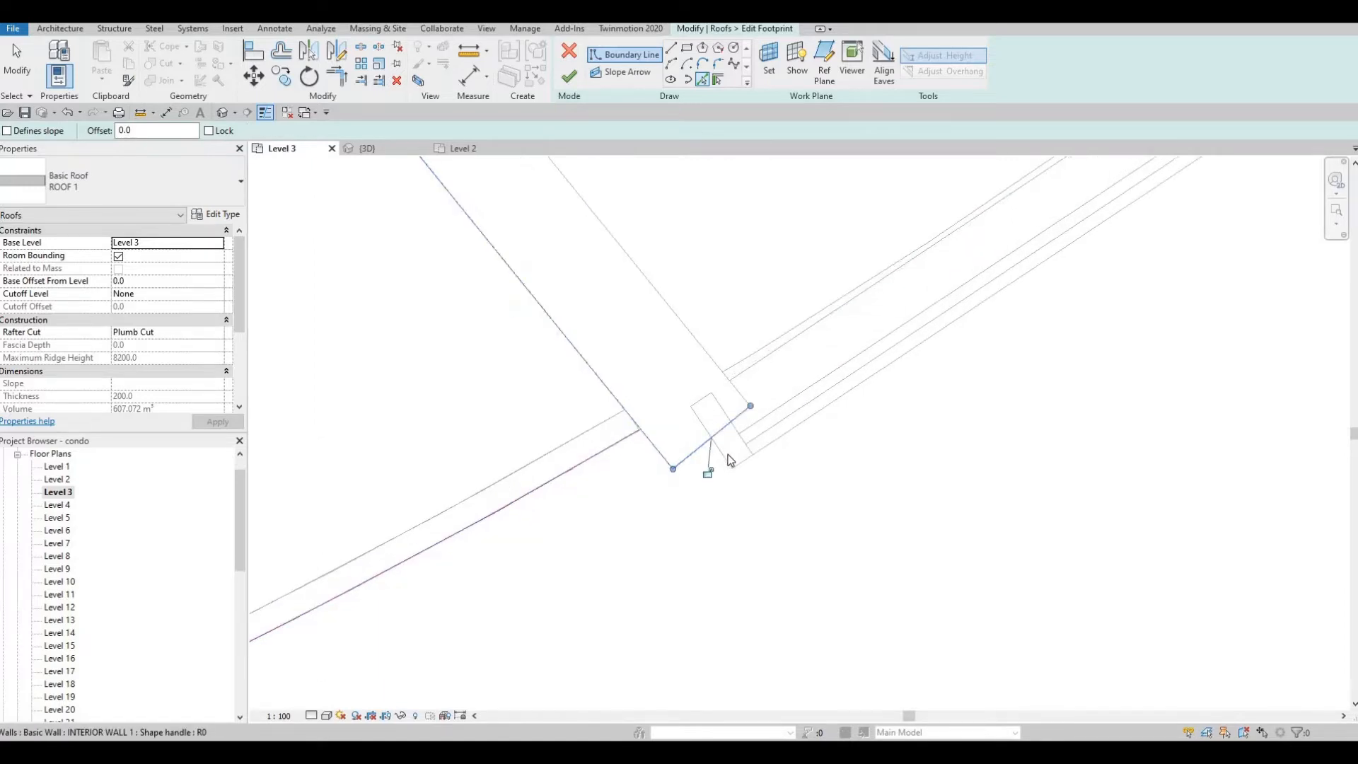
click(875, 370)
Step: Pick the next curtain wall segment's outer face beyond the second balcony and the short outer face of the mullion before it
scroll(874, 345, down, 1)
middle_drag(1073, 342, 579, 479)
scroll(676, 286, up, 1)
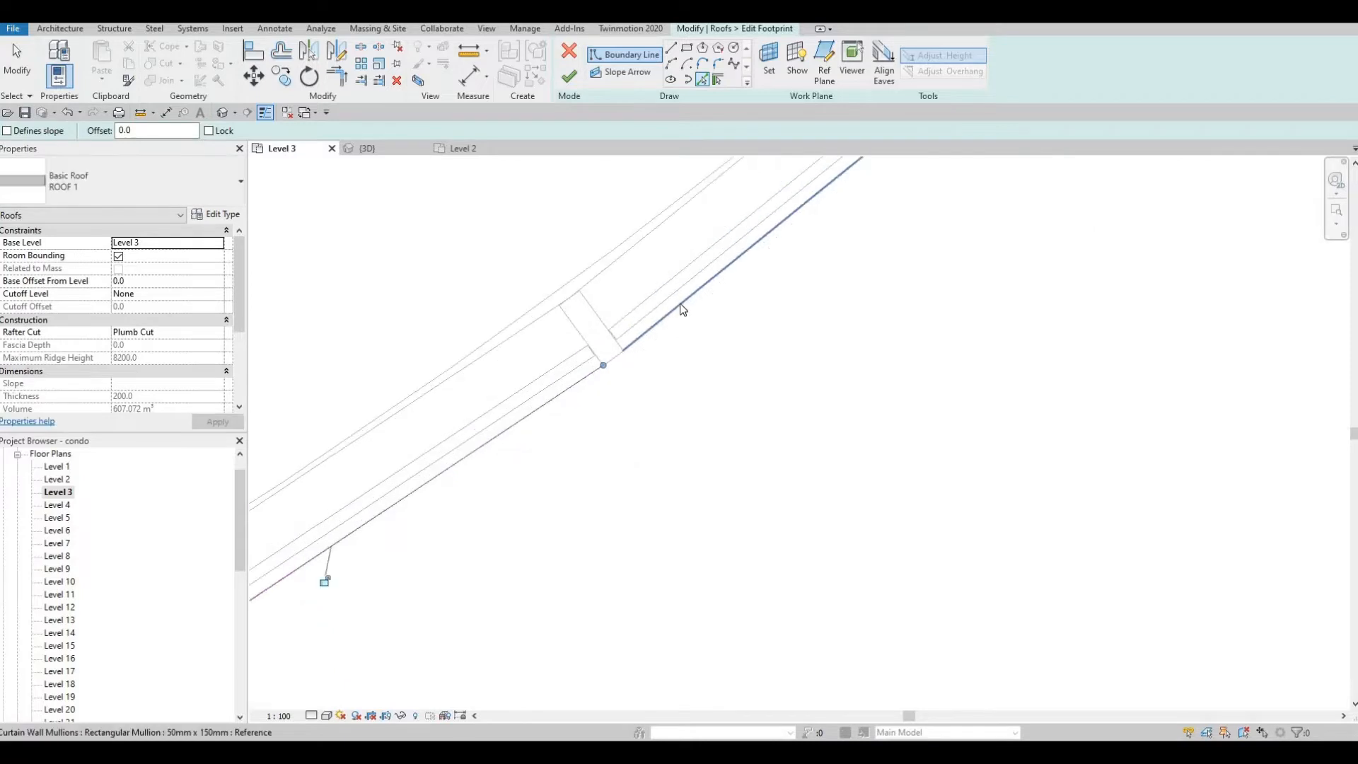
middle_drag(705, 467, 568, 581)
scroll(569, 581, down, 1)
middle_drag(513, 507, 462, 569)
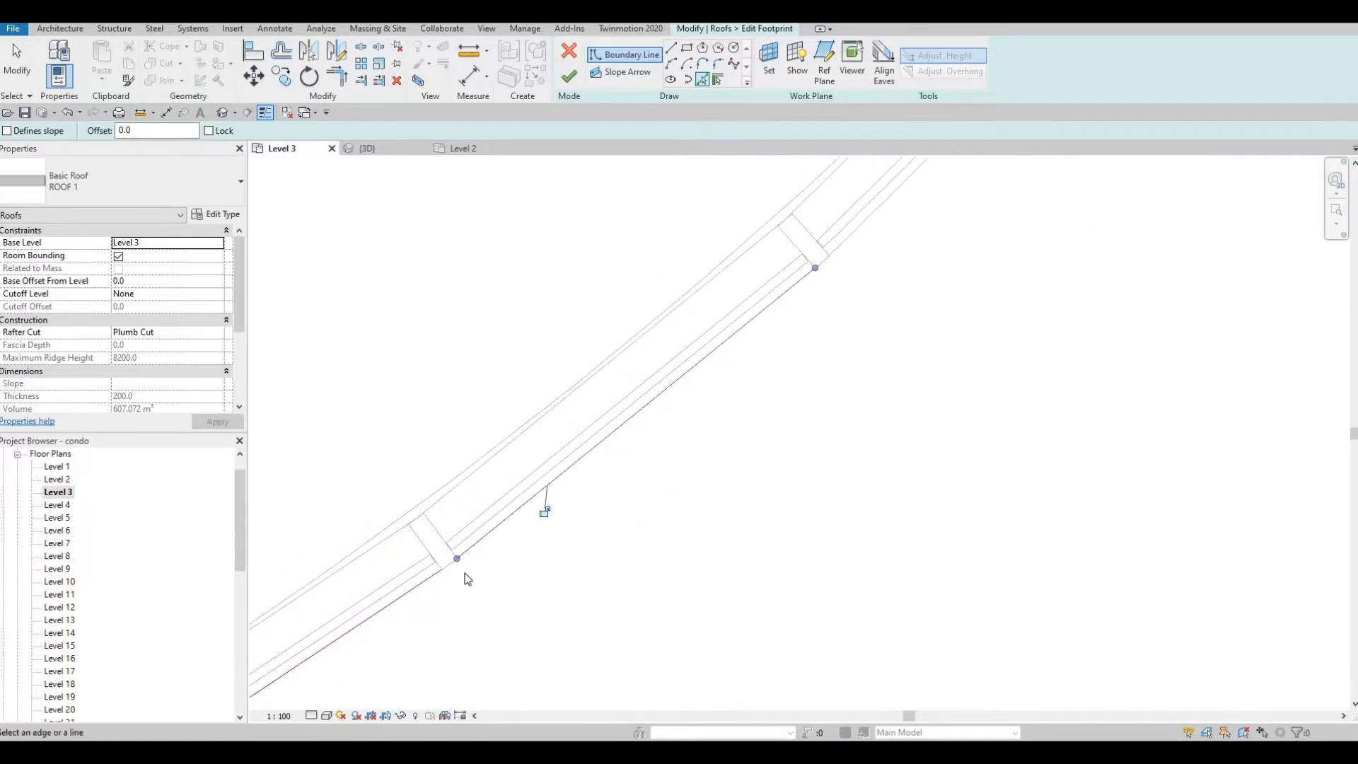
scroll(447, 561, up, 3)
click(449, 561)
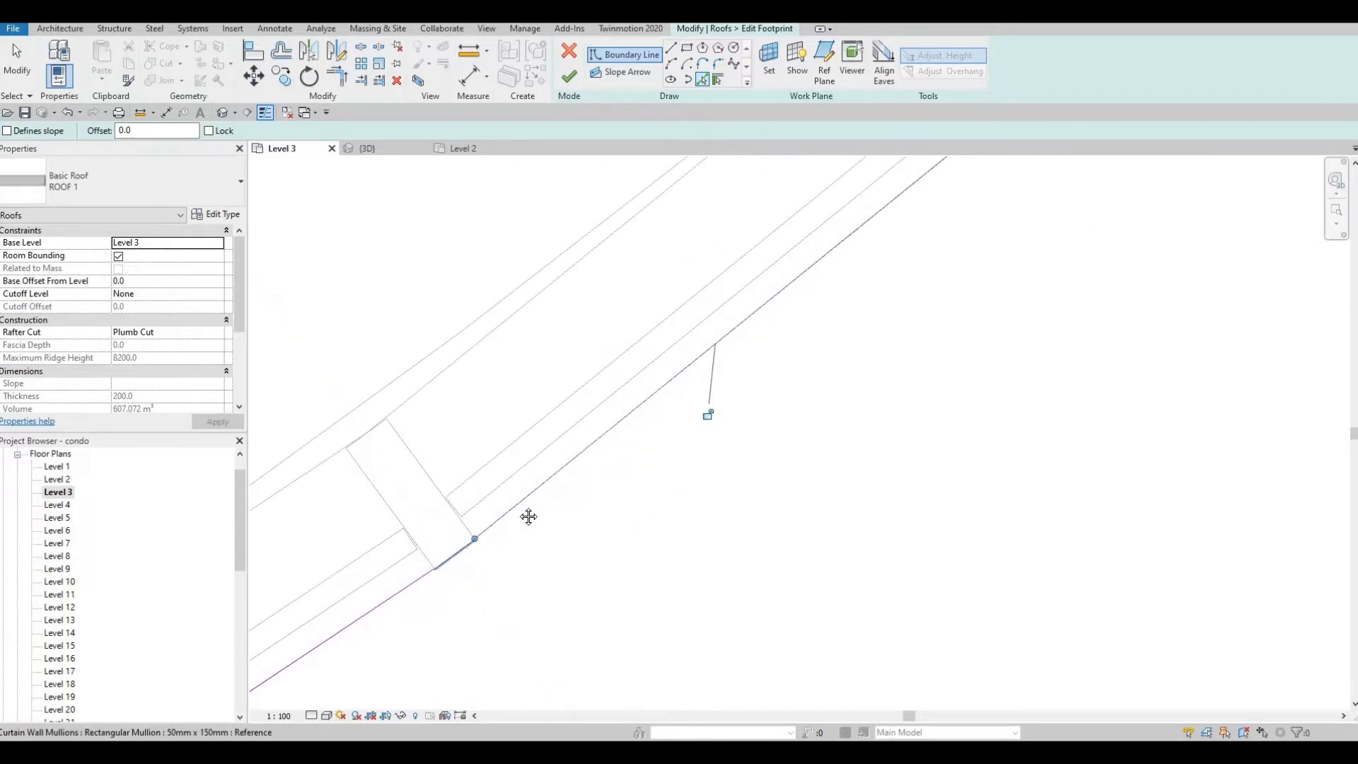
Step: Pick the short outer face of the first intermediate mullion in the curtain wall between the two lower balconies as a boundary line
scroll(821, 302, down, 1)
middle_drag(586, 332, 840, 212)
scroll(840, 212, down, 1)
middle_drag(900, 336, 1106, 278)
scroll(1106, 279, down, 1)
middle_drag(789, 559, 1009, 370)
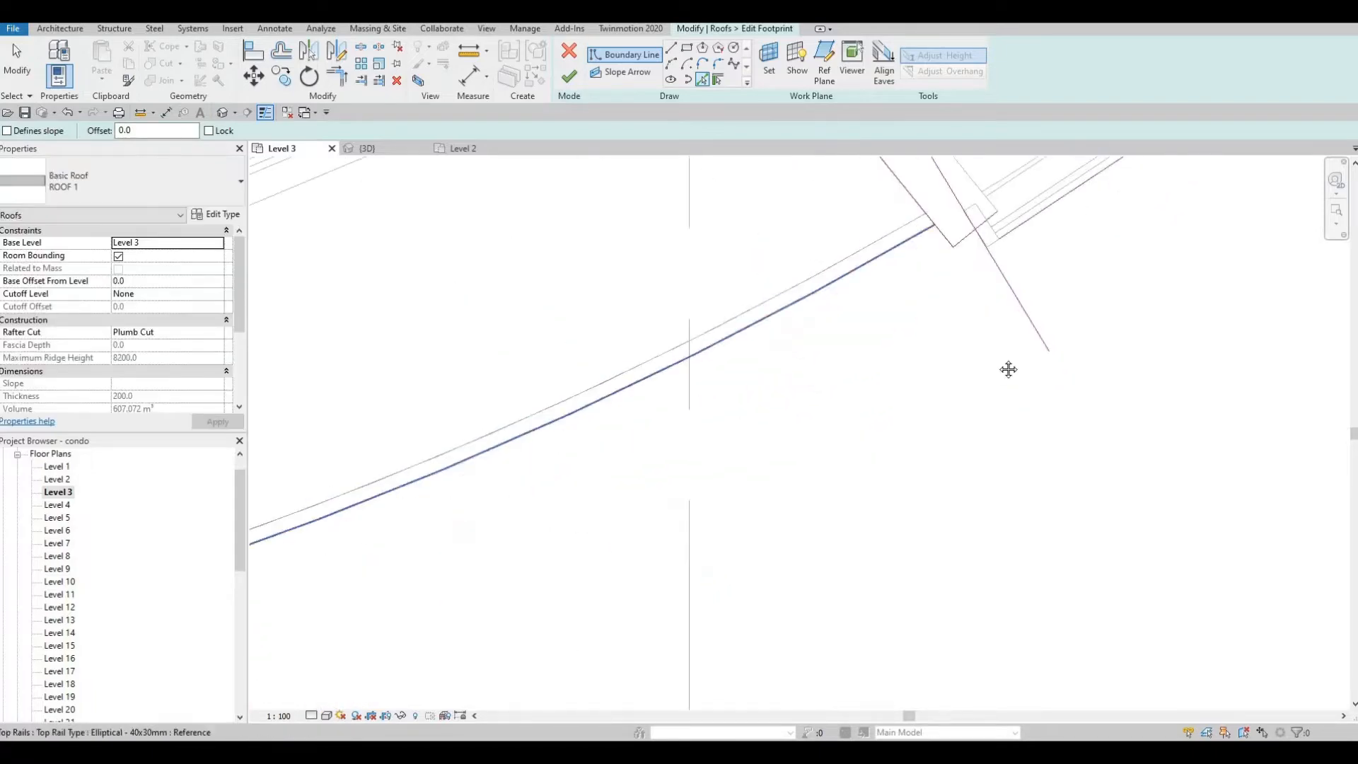
scroll(1009, 370, down, 1)
middle_drag(499, 577, 836, 445)
scroll(835, 445, down, 1)
middle_drag(410, 524, 913, 371)
scroll(913, 372, up, 4)
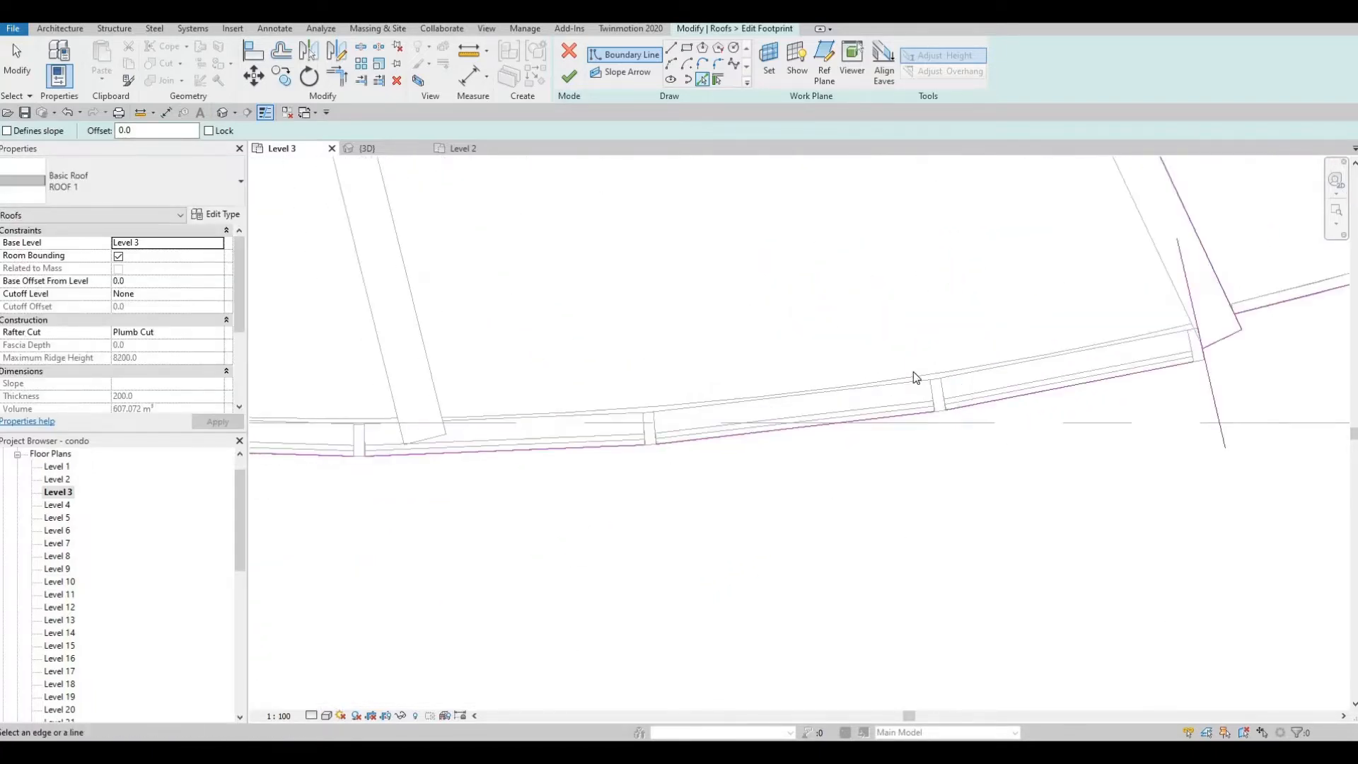
scroll(914, 372, up, 2)
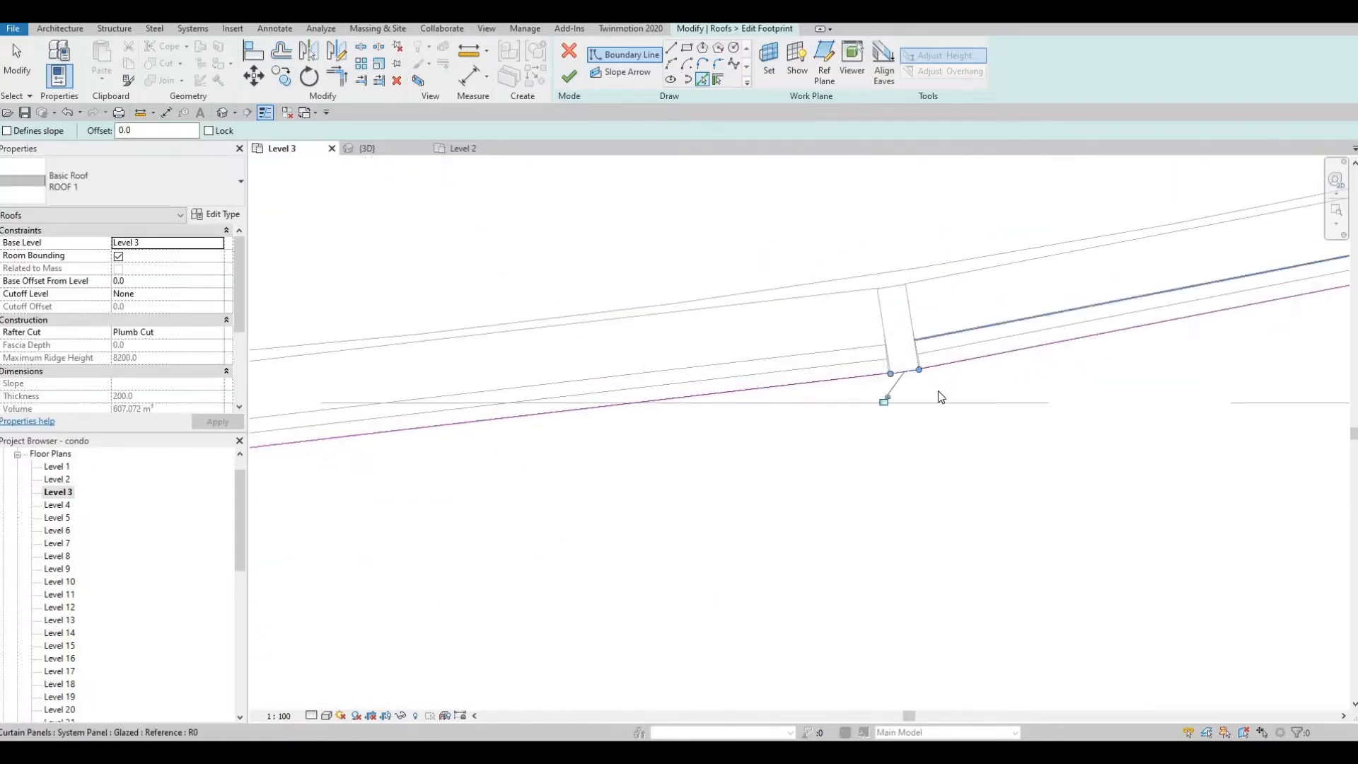
scroll(938, 393, up, 5)
Step: Undo the last picked line and pick the short outer faces of the next two mullions along the same curtain wall
scroll(552, 380, down, 3)
middle_drag(283, 425, 876, 388)
scroll(745, 382, down, 2)
middle_drag(286, 482, 988, 433)
scroll(948, 410, up, 2)
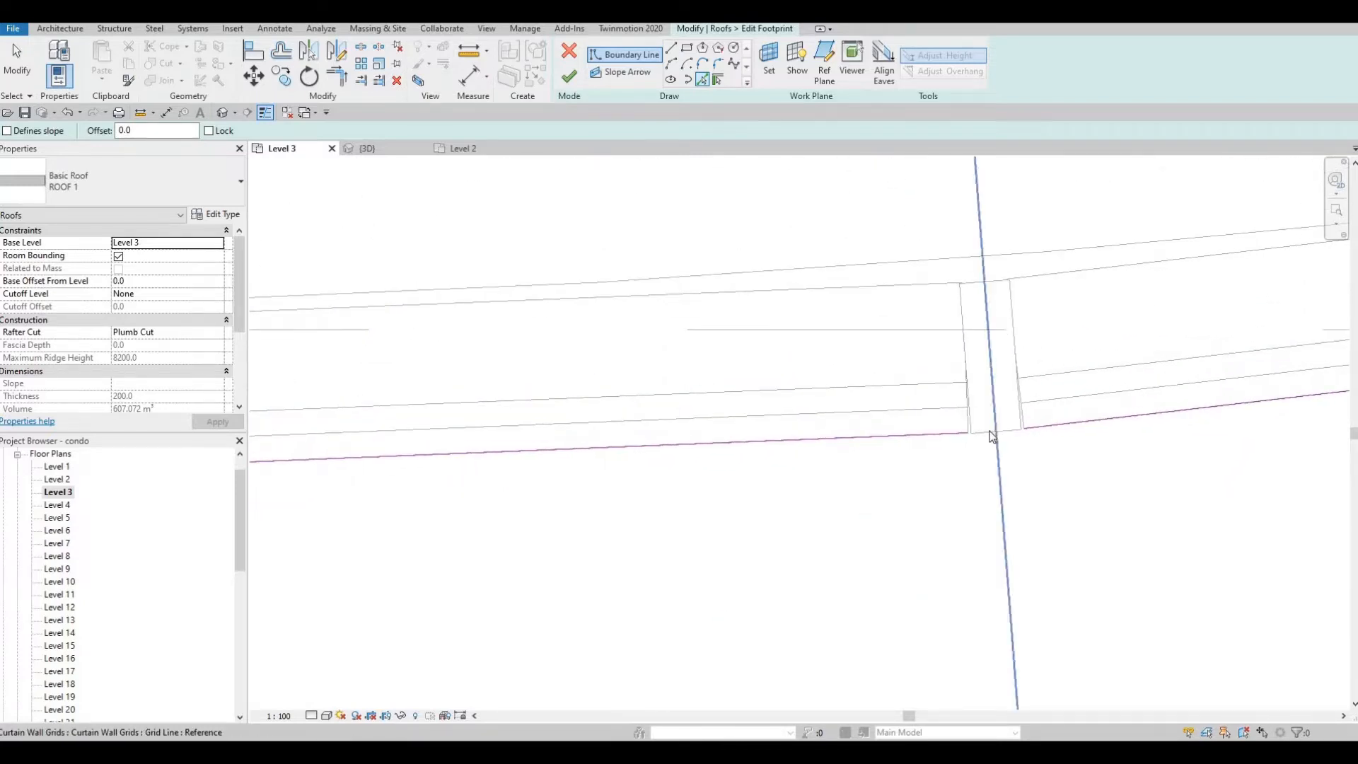
key(ctrl+z)
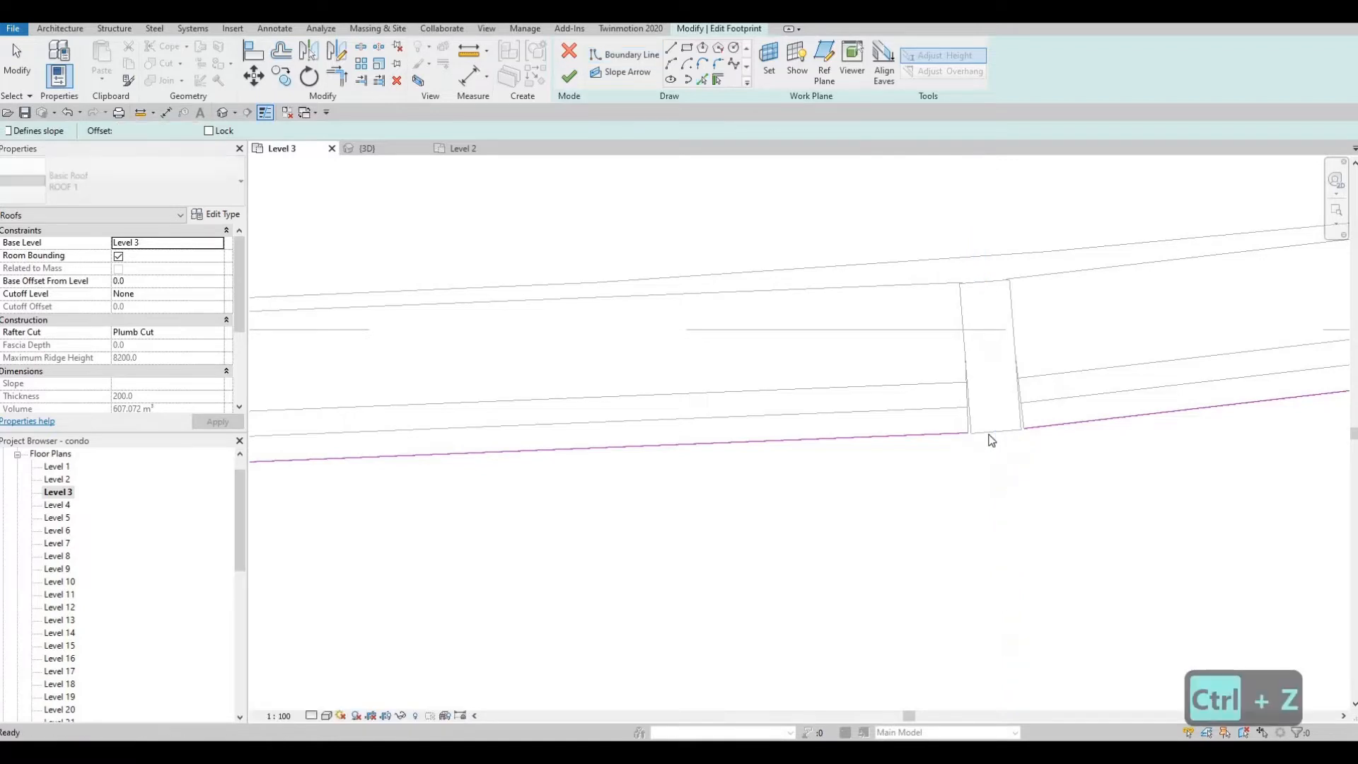
click(985, 433)
middle_drag(424, 425, 1082, 375)
middle_drag(339, 426, 782, 433)
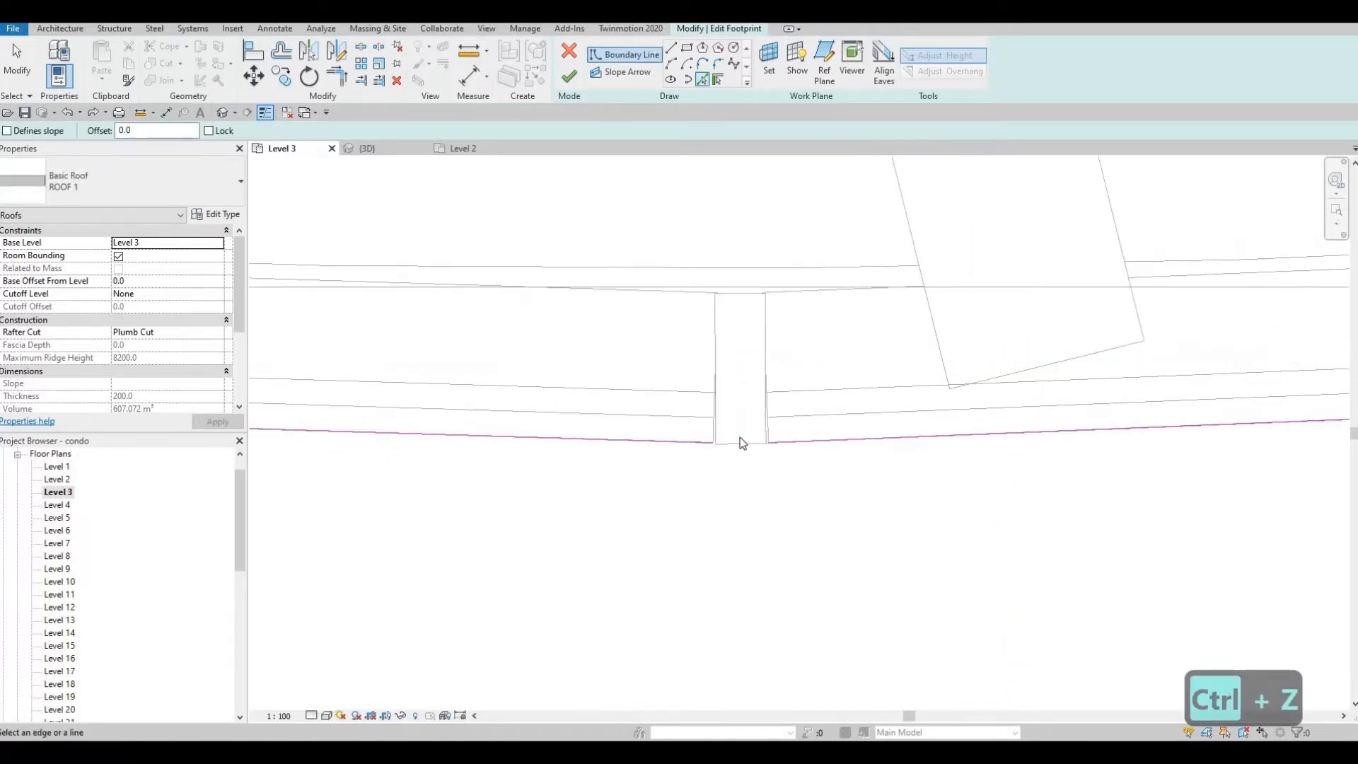
click(732, 444)
Step: Pick the short outer faces of the remaining mullions, including the end mullion beside the second lower balcony's partition wall
middle_drag(585, 375, 978, 455)
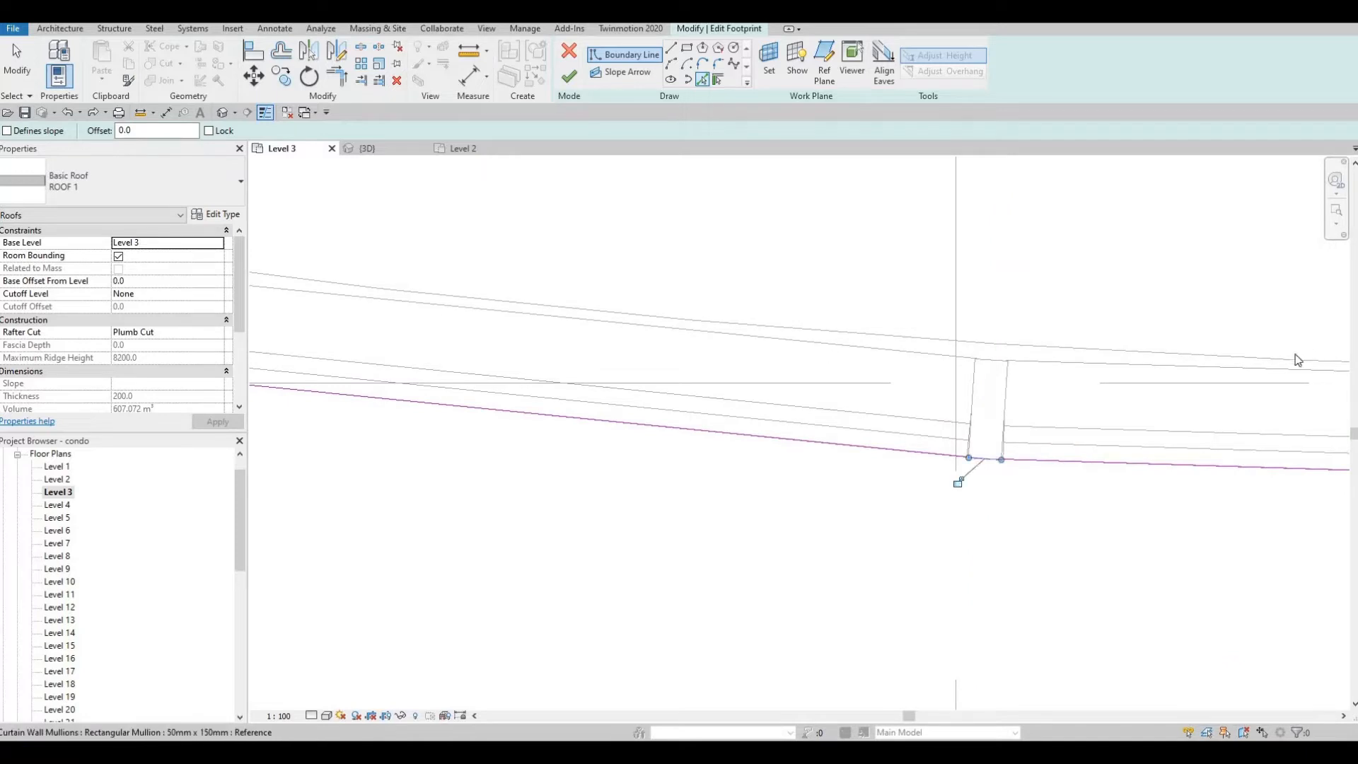
middle_drag(440, 331, 1295, 355)
scroll(944, 405, up, 1)
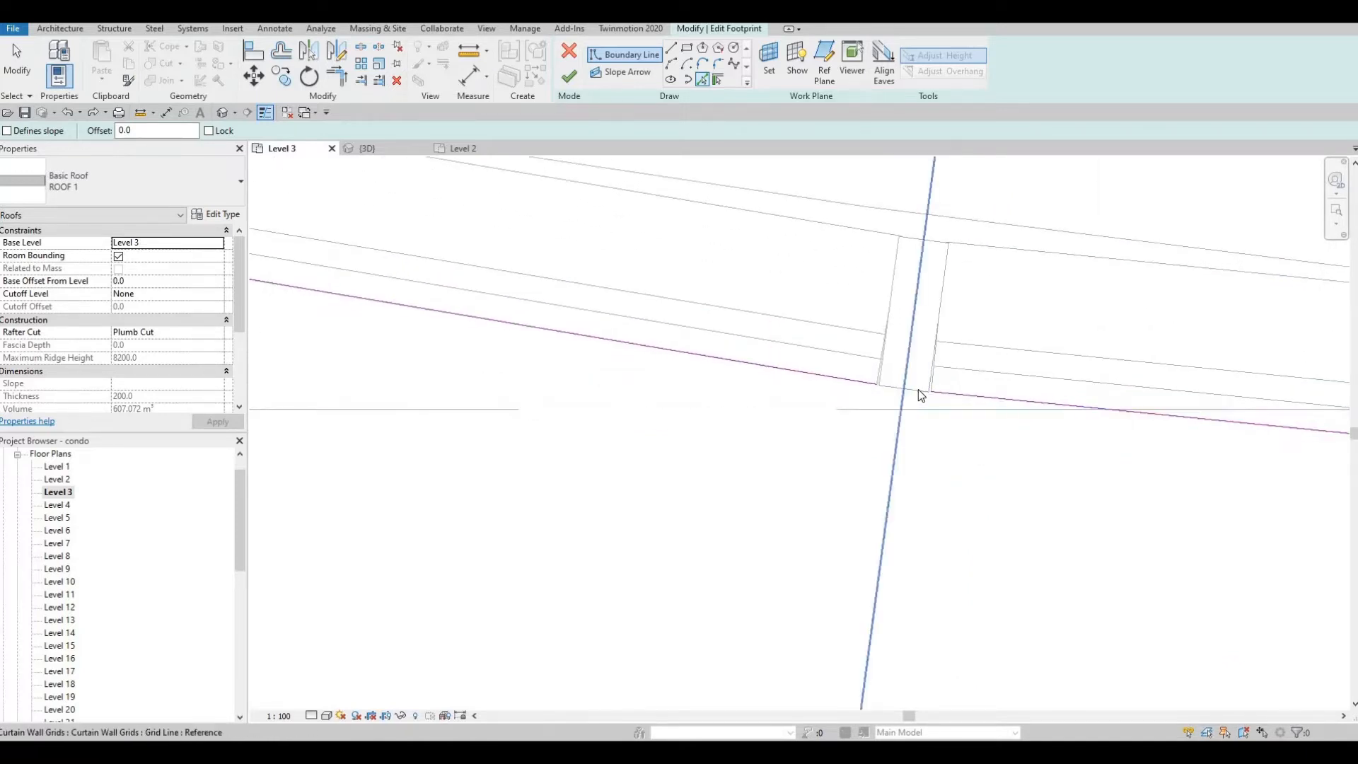
click(918, 389)
middle_drag(876, 396, 772, 324)
scroll(765, 332, down, 1)
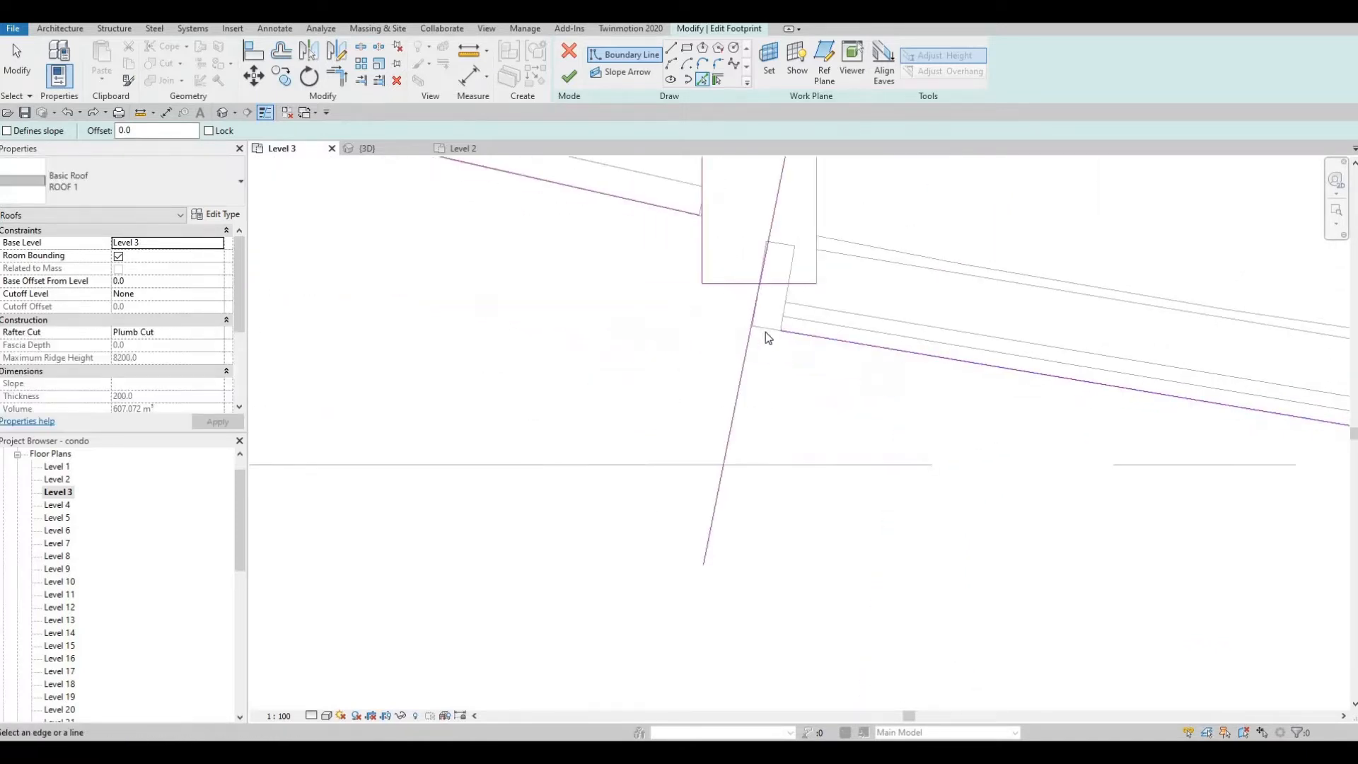
scroll(766, 330, up, 1)
click(783, 327)
scroll(814, 332, down, 4)
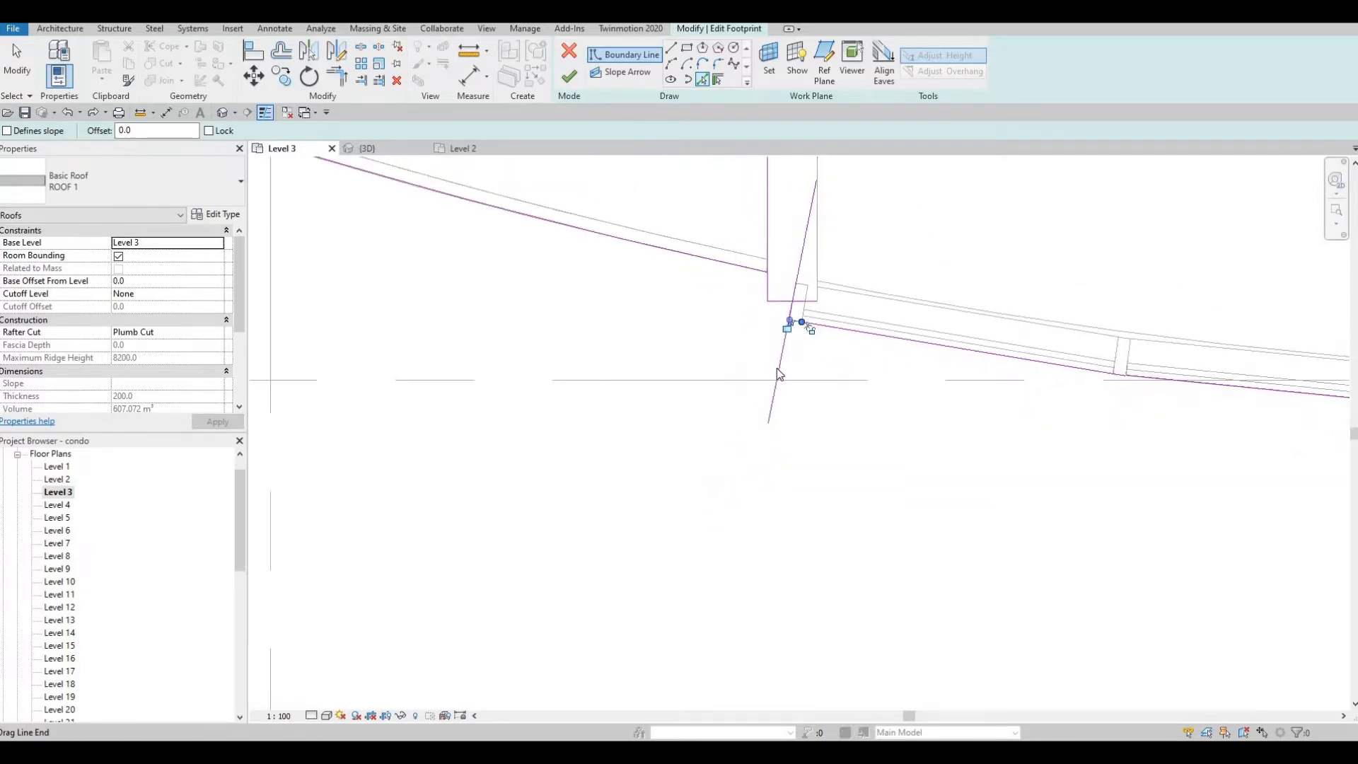
Step: Pick the short outer faces of the first two intermediate mullions in the curtain wall beyond the second lower balcony as boundary lines
scroll(777, 369, down, 1)
middle_drag(777, 369, 635, 341)
scroll(635, 345, down, 2)
scroll(799, 352, down, 1)
middle_drag(371, 215, 800, 351)
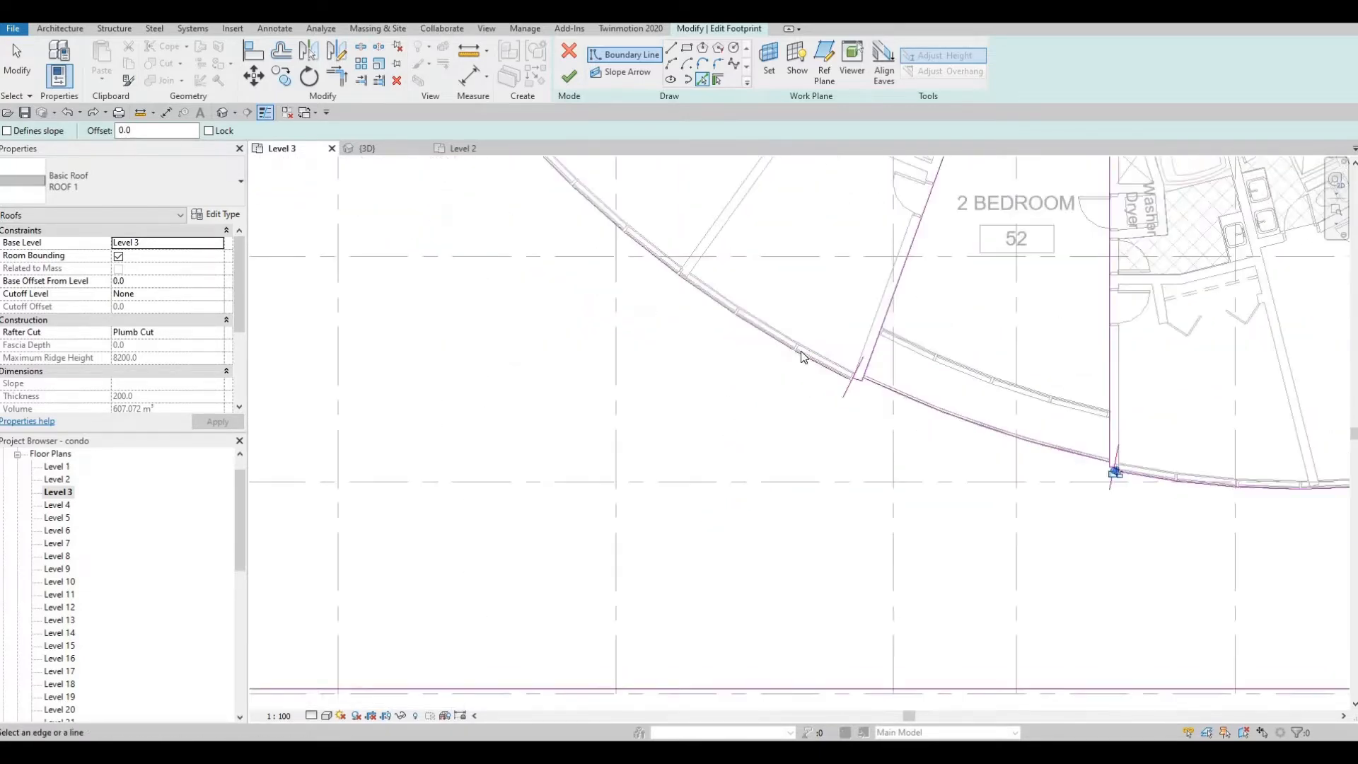
scroll(801, 351, up, 4)
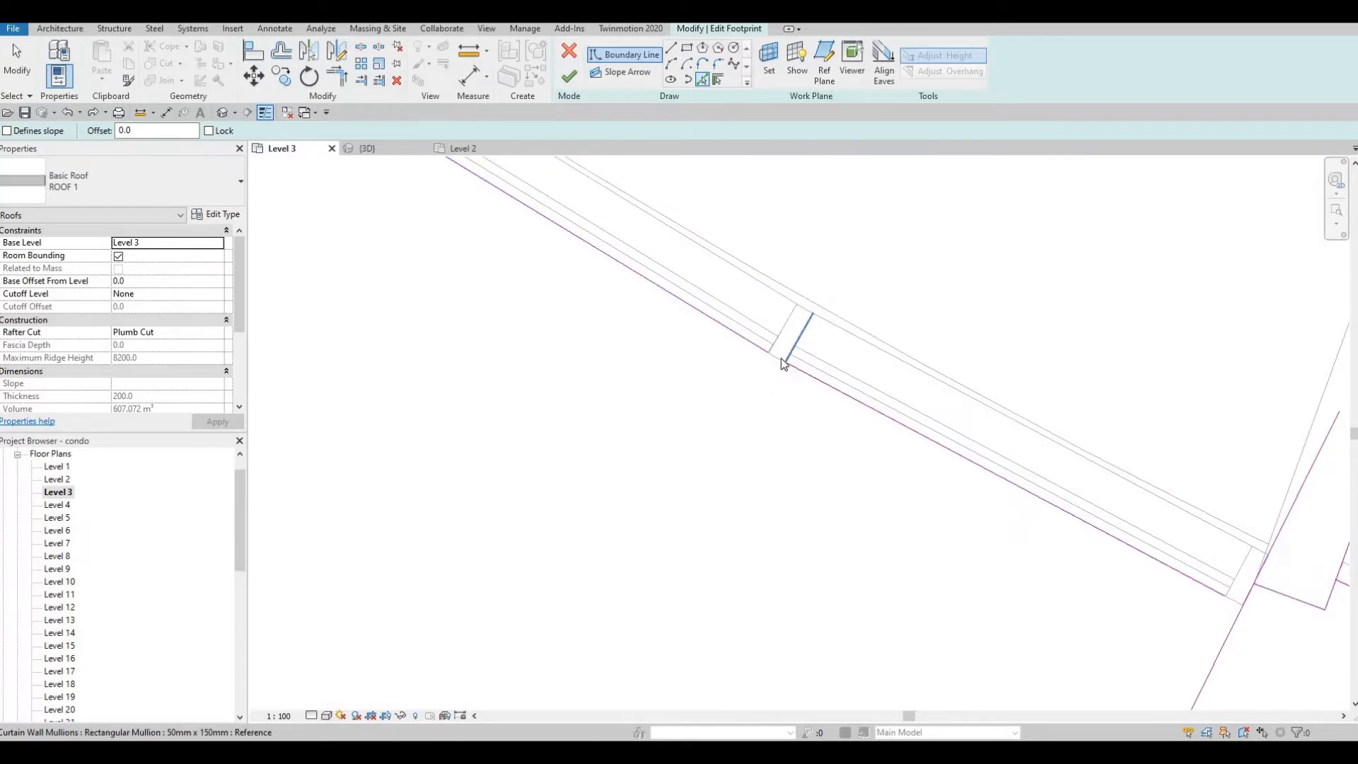
scroll(780, 358, up, 2)
click(782, 359)
scroll(781, 360, down, 2)
middle_drag(338, 232, 1056, 487)
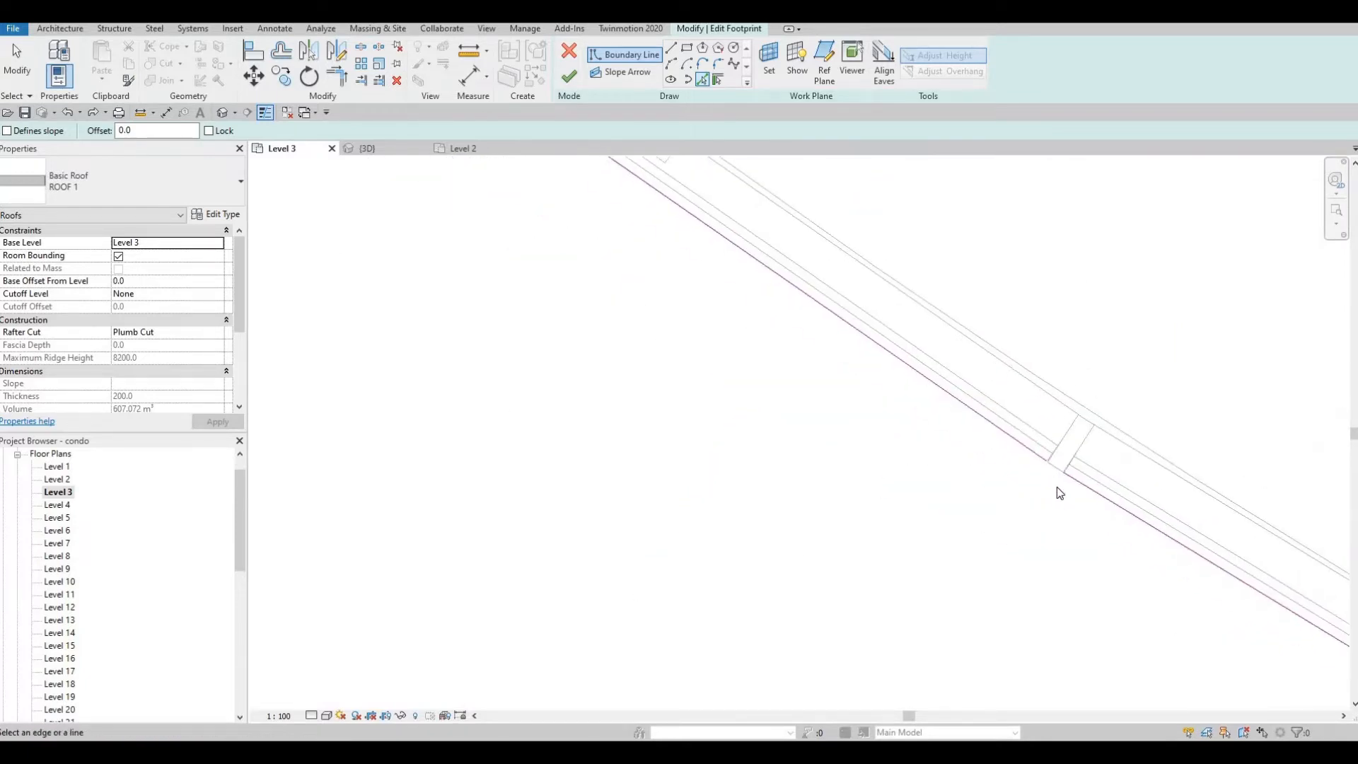
scroll(1059, 463, up, 2)
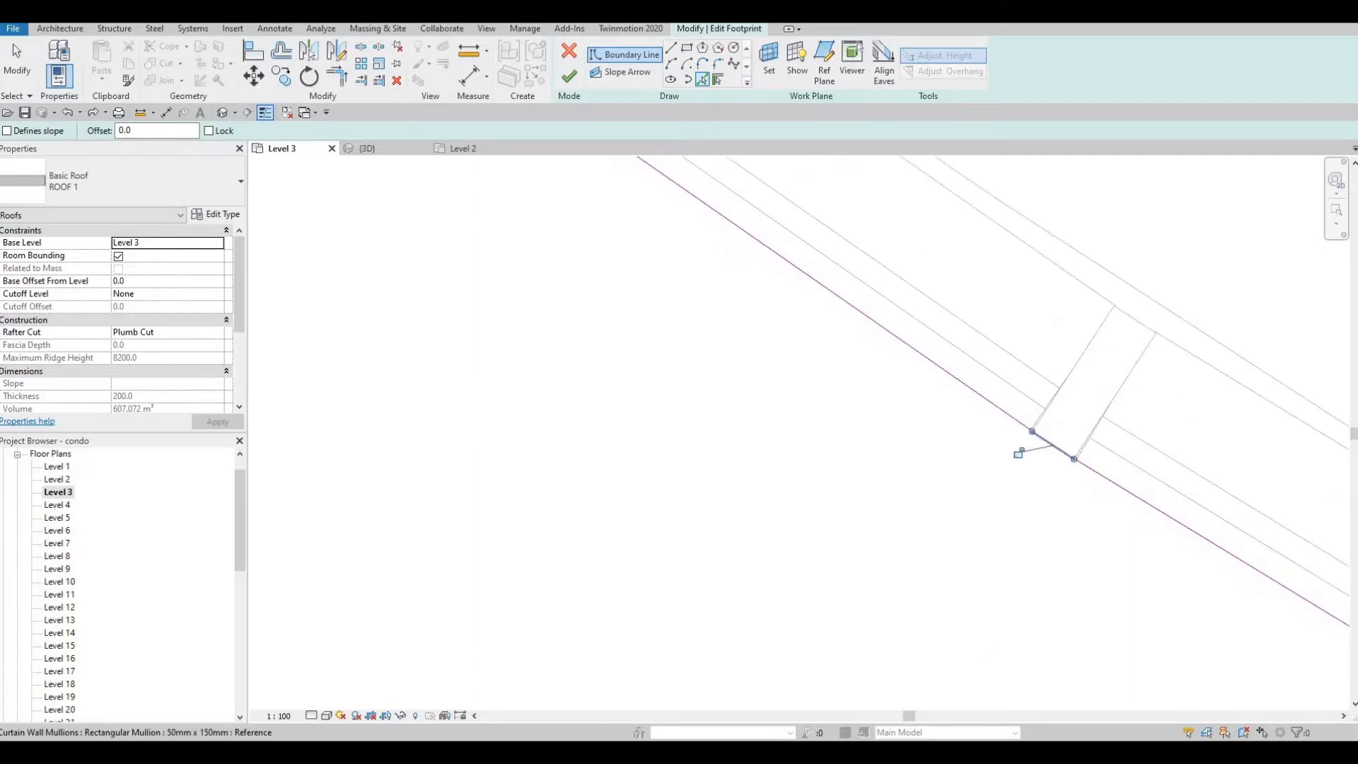
Step: Pick the short outer faces of the third and fourth intermediate mullions along that curtain wall
scroll(1052, 452, down, 2)
middle_drag(796, 393, 1014, 674)
scroll(761, 377, up, 2)
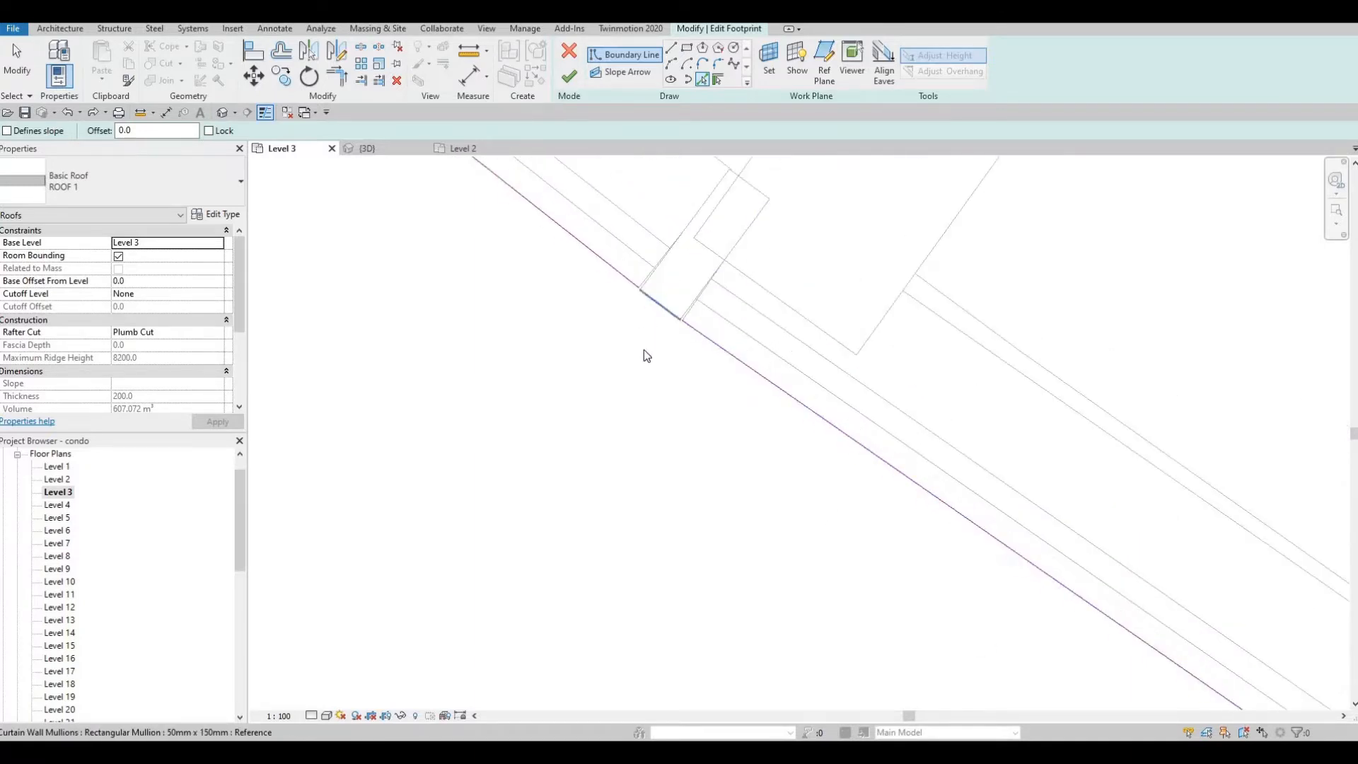
scroll(435, 269, down, 2)
middle_drag(551, 305, 1085, 651)
scroll(652, 293, down, 1)
middle_drag(652, 292, 861, 498)
scroll(761, 427, up, 1)
click(761, 427)
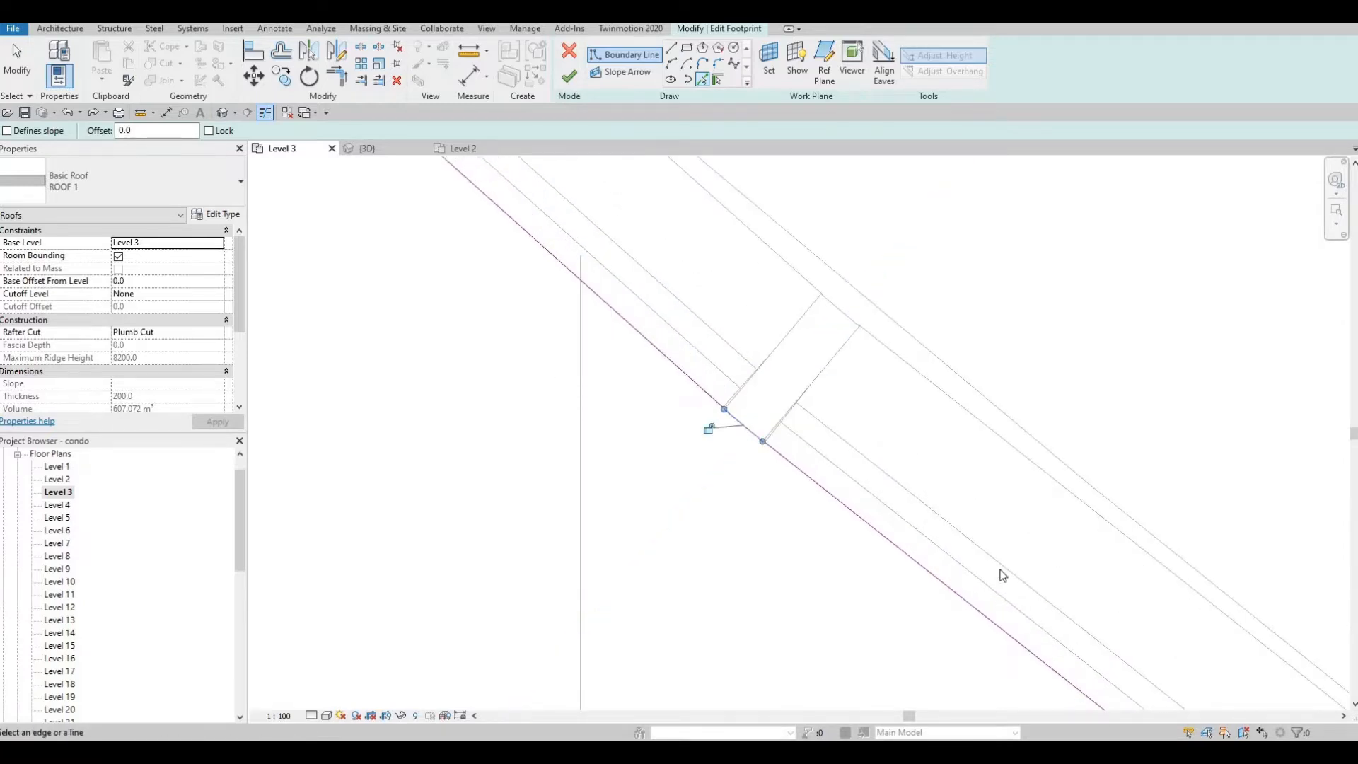
Step: Pick the short outer faces of the fifth and sixth intermediate mullions farther up the curved curtain wall
middle_drag(706, 427, 934, 678)
scroll(933, 678, down, 1)
middle_drag(594, 430, 821, 488)
middle_drag(781, 264, 842, 485)
scroll(842, 484, up, 2)
click(841, 484)
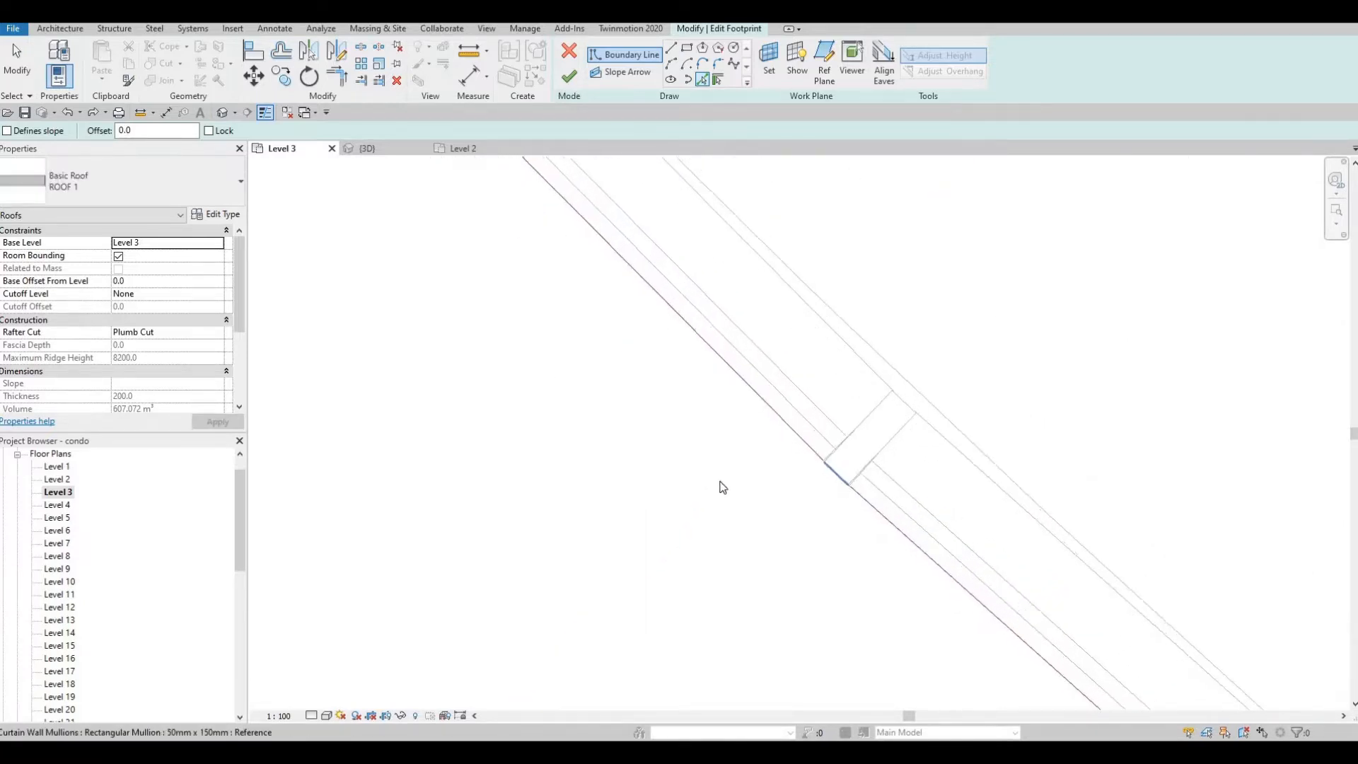
scroll(583, 495, down, 1)
middle_drag(583, 495, 848, 557)
middle_drag(435, 206, 698, 466)
scroll(600, 403, down, 1)
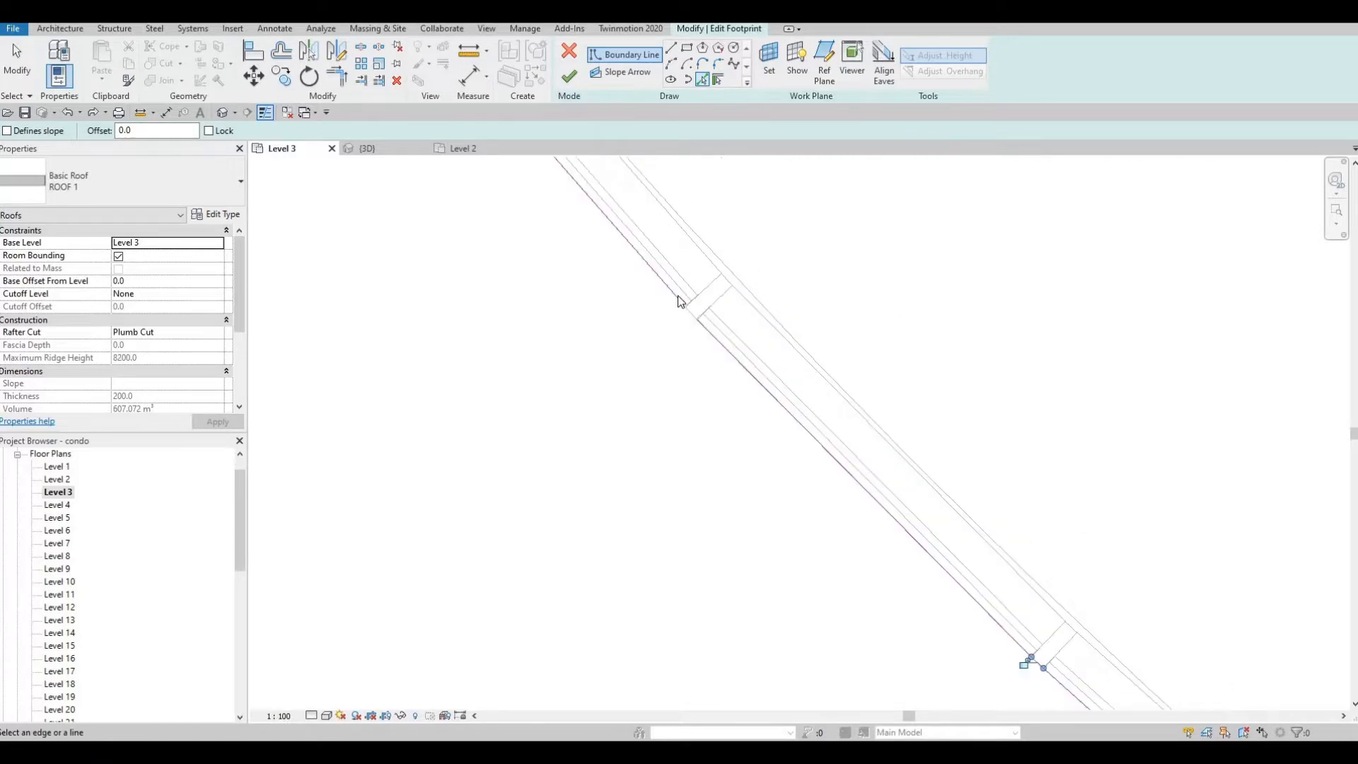
scroll(687, 304, up, 3)
click(702, 331)
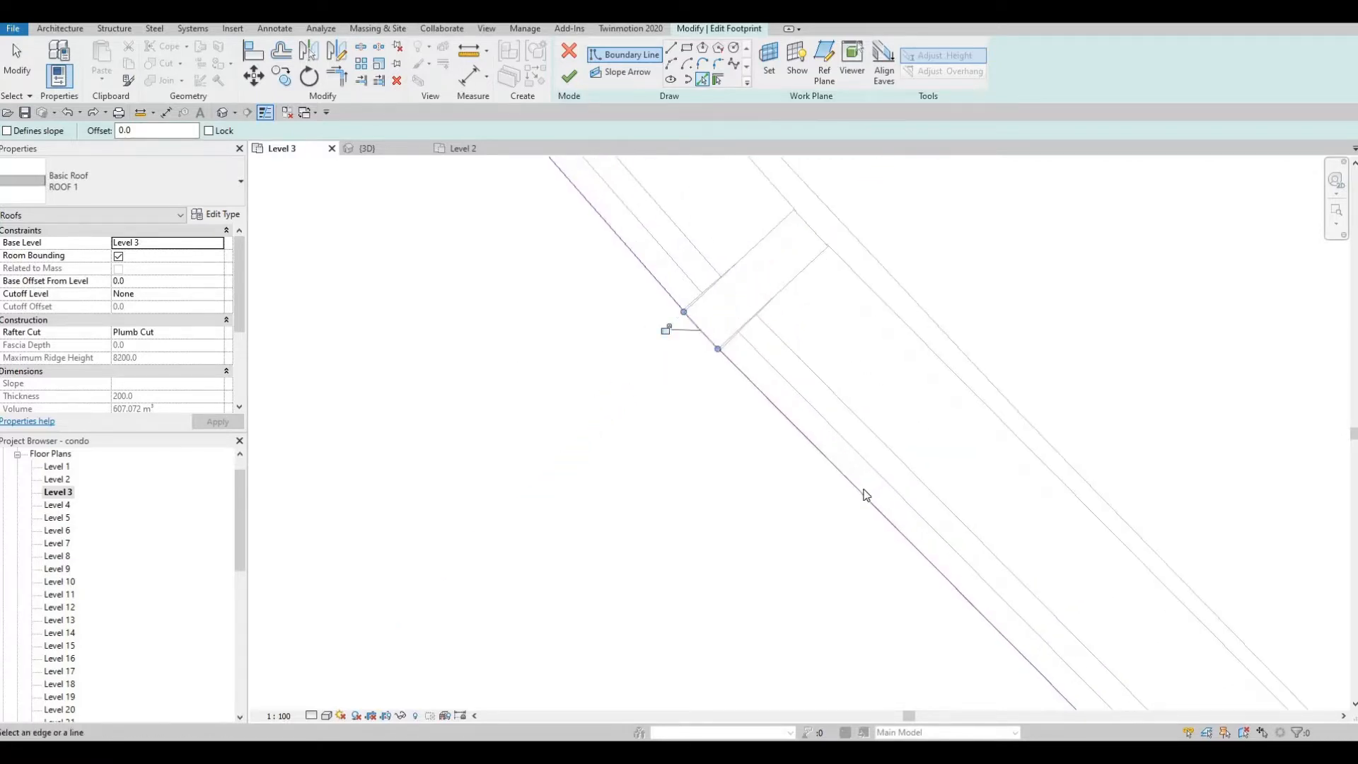
Step: Pick the short outer faces of the next two mullions, up to the corner of the adjoining projecting balcony
scroll(848, 492, down, 2)
middle_drag(625, 507, 1066, 649)
scroll(800, 424, down, 2)
middle_drag(799, 424, 845, 592)
middle_drag(703, 346, 700, 498)
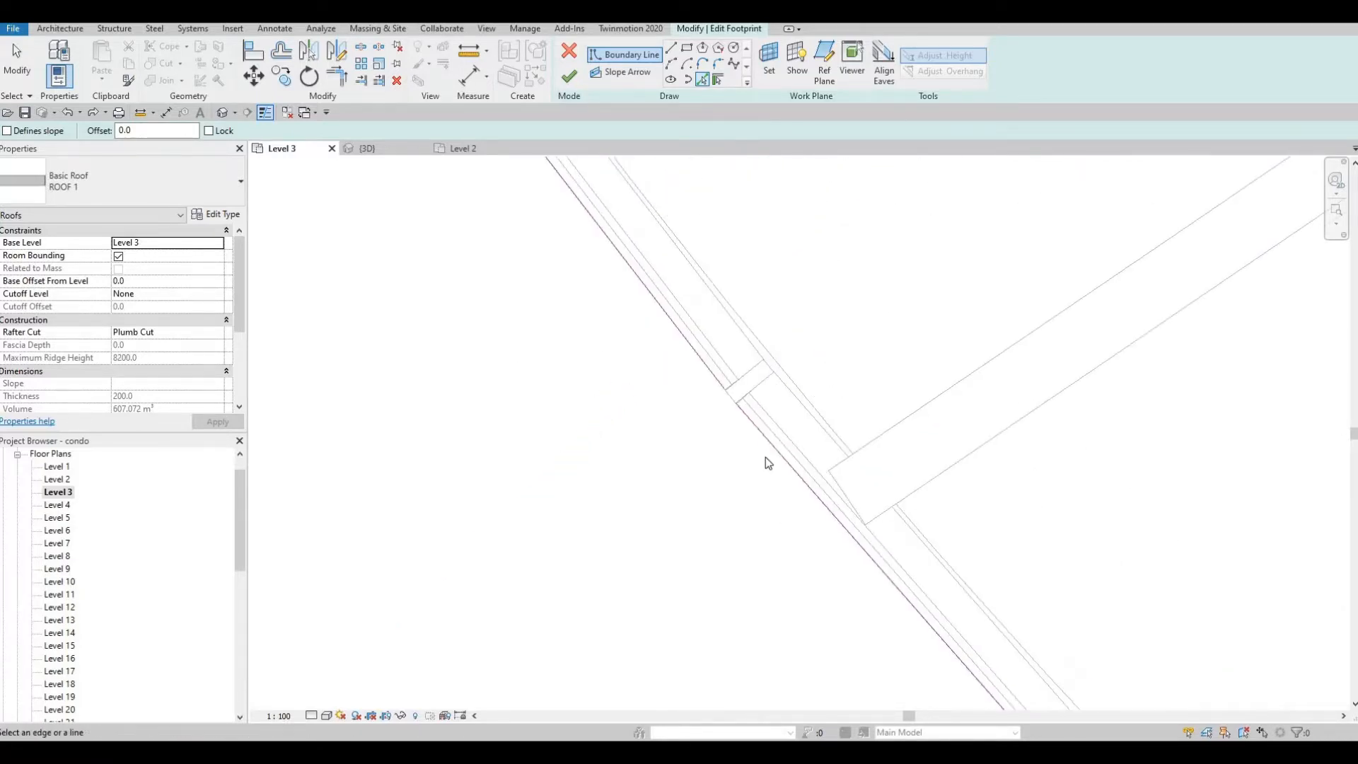
scroll(771, 459, up, 2)
click(763, 440)
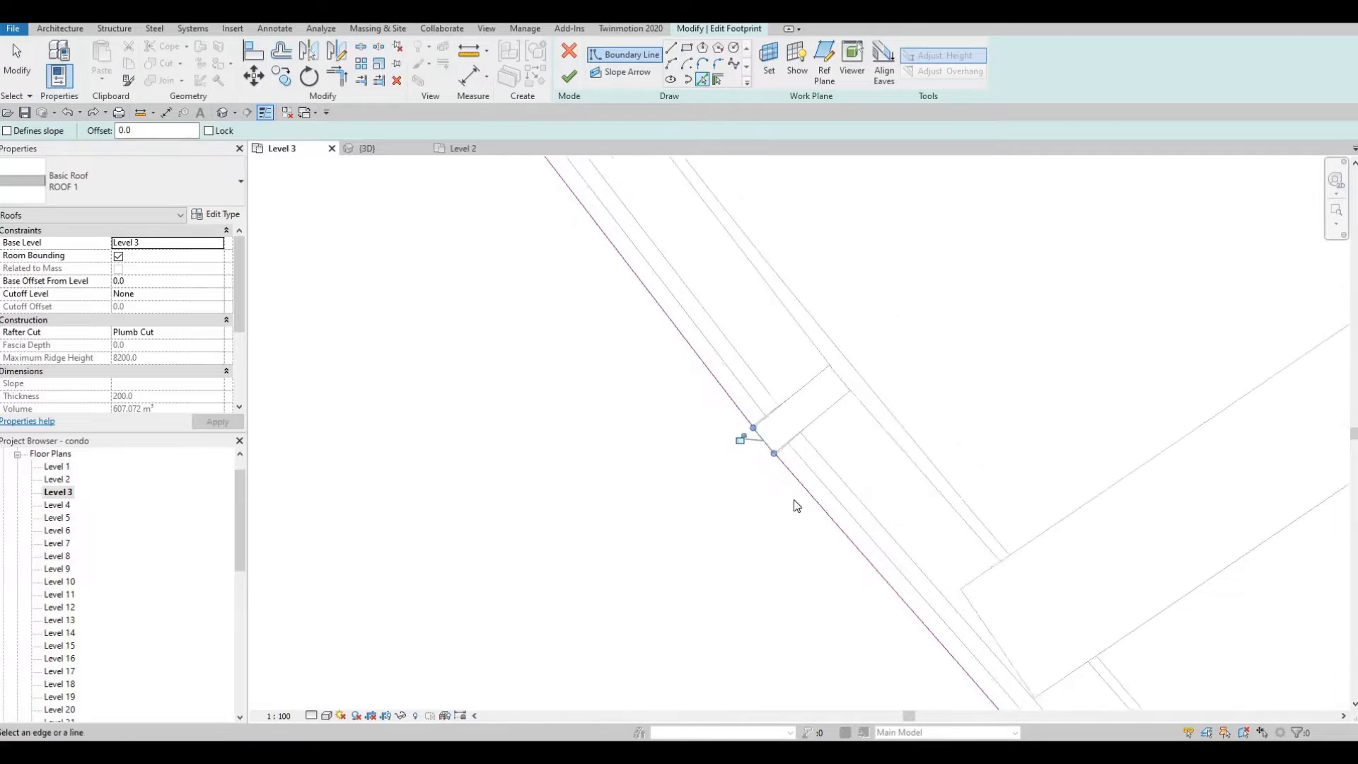
middle_drag(447, 169, 808, 491)
scroll(808, 491, down, 4)
middle_drag(698, 297, 727, 362)
scroll(735, 379, up, 3)
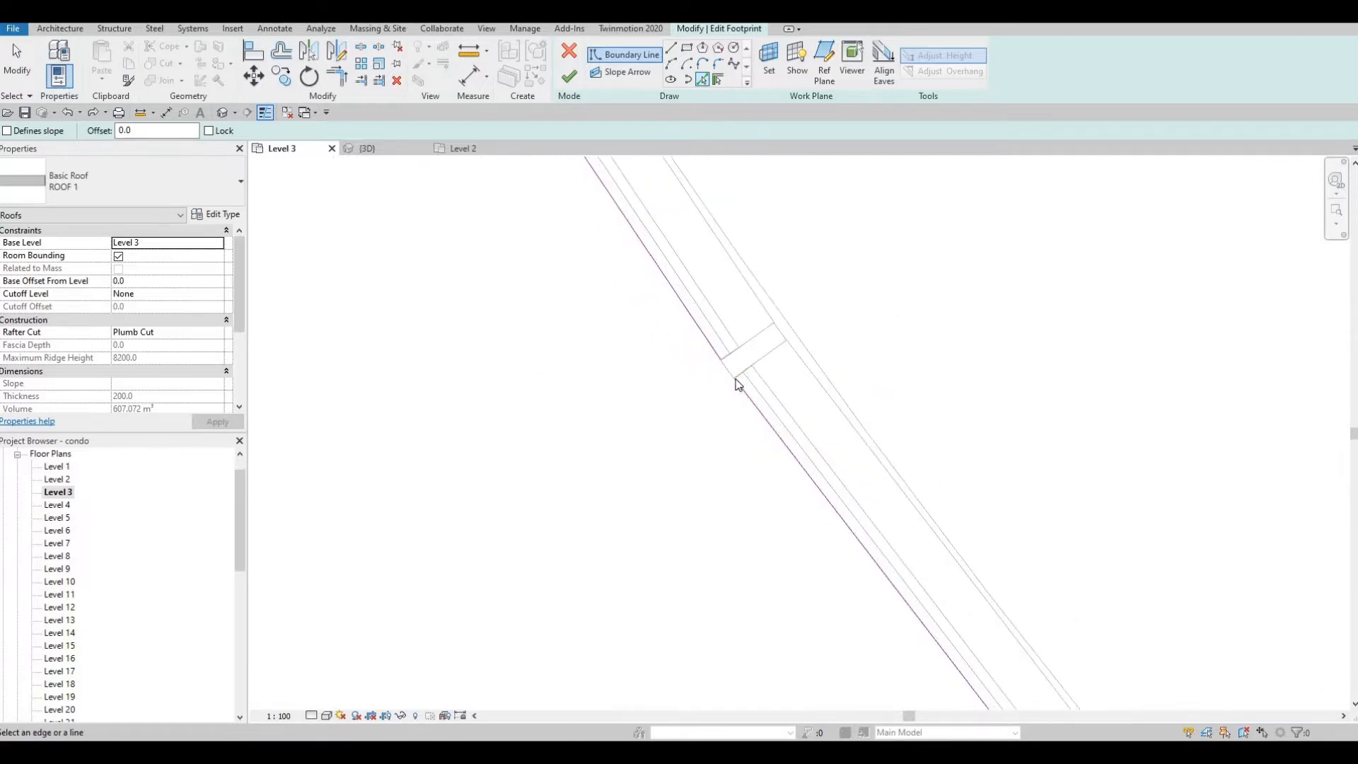
scroll(735, 384, up, 1)
scroll(732, 384, down, 2)
scroll(639, 423, down, 4)
scroll(571, 286, up, 2)
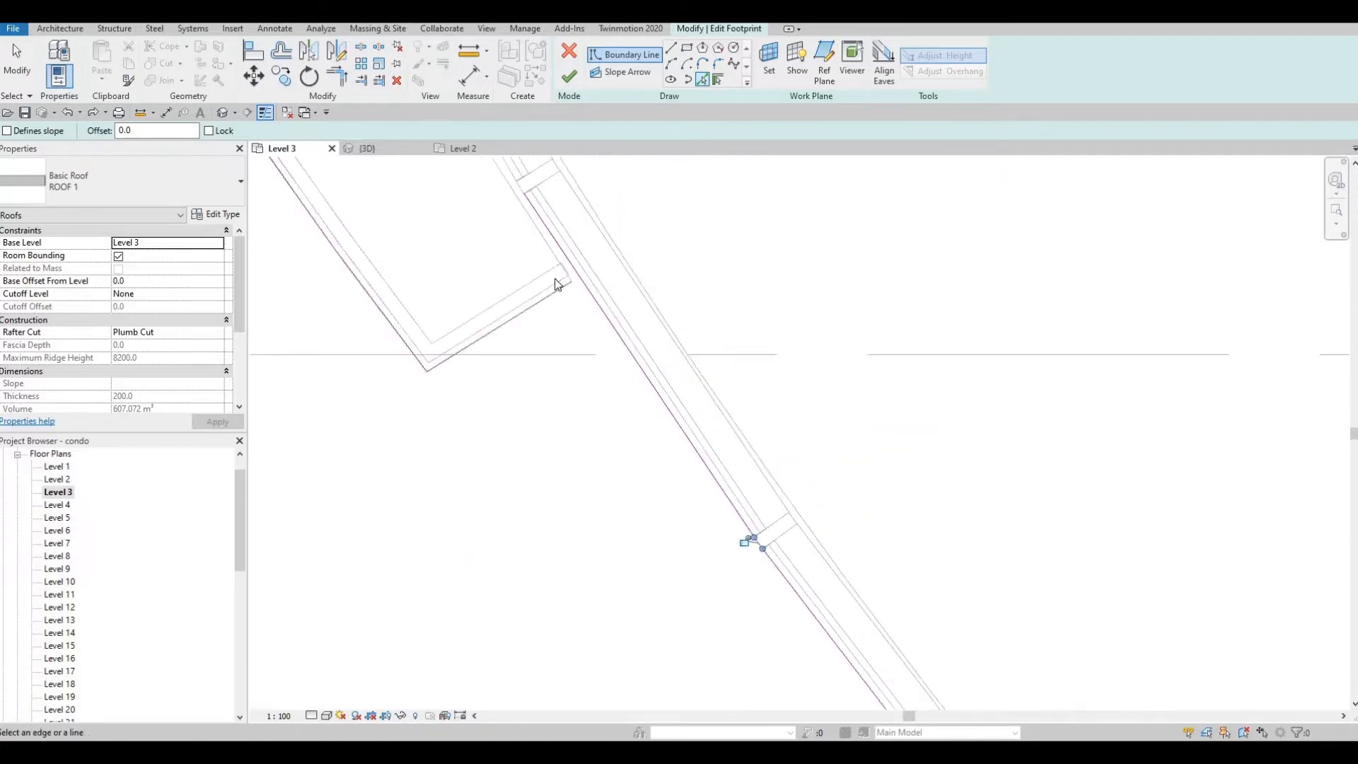
Step: Back beyond the first lower balcony, pick the outer face of the next untraced curtain wall segment as a boundary line
scroll(540, 279, up, 2)
scroll(567, 374, down, 2)
middle_drag(657, 384, 626, 377)
scroll(626, 377, down, 1)
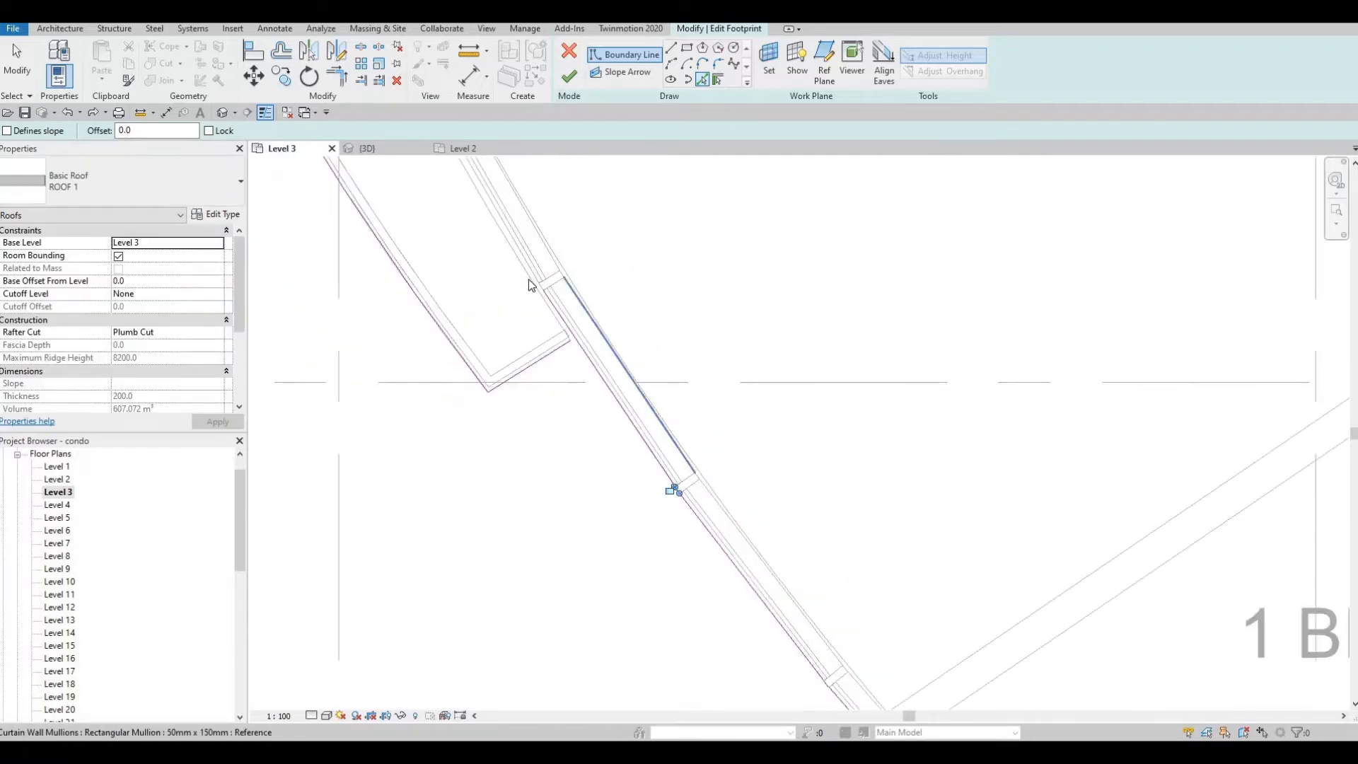
middle_drag(529, 279, 442, 186)
scroll(442, 185, down, 1)
scroll(521, 258, down, 2)
scroll(538, 275, down, 2)
middle_drag(834, 481, 517, 314)
scroll(671, 406, down, 1)
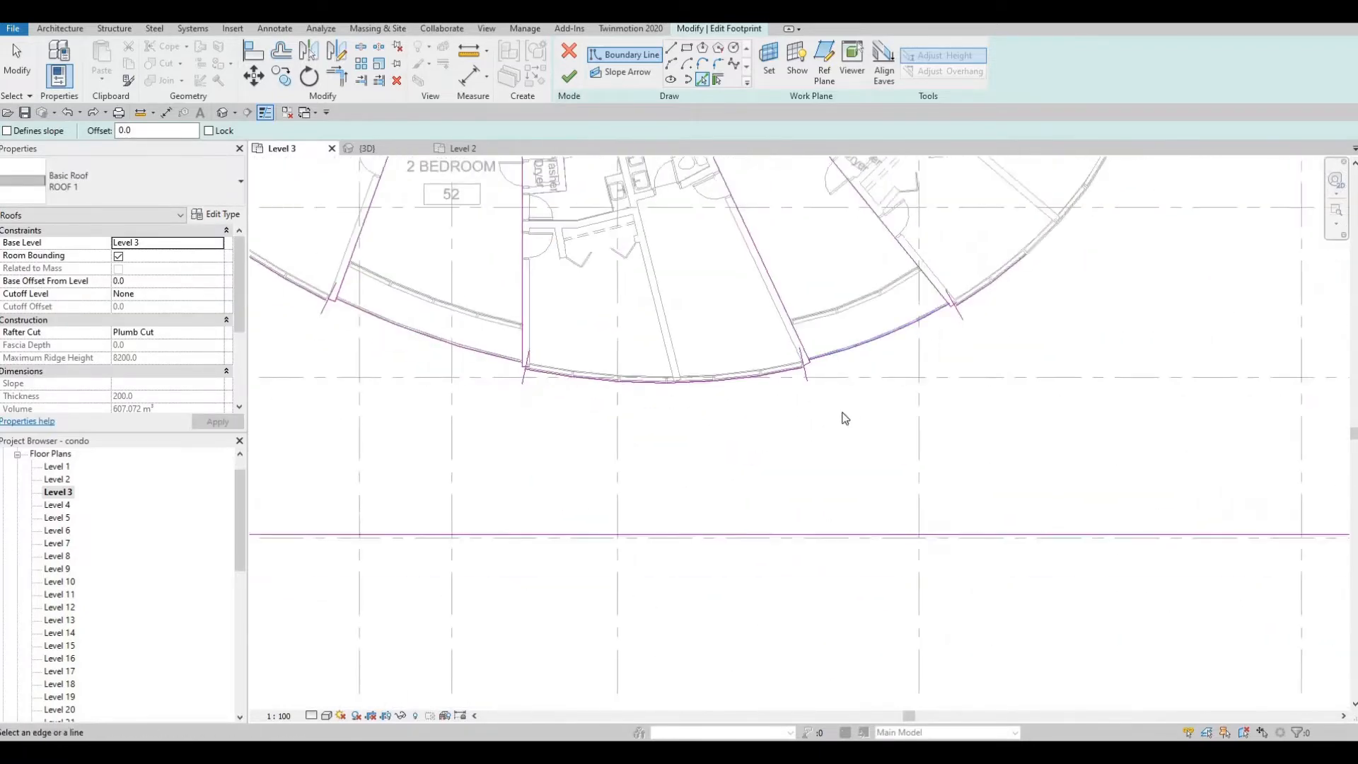
middle_drag(842, 418, 640, 485)
middle_drag(830, 294, 769, 334)
scroll(613, 537, up, 4)
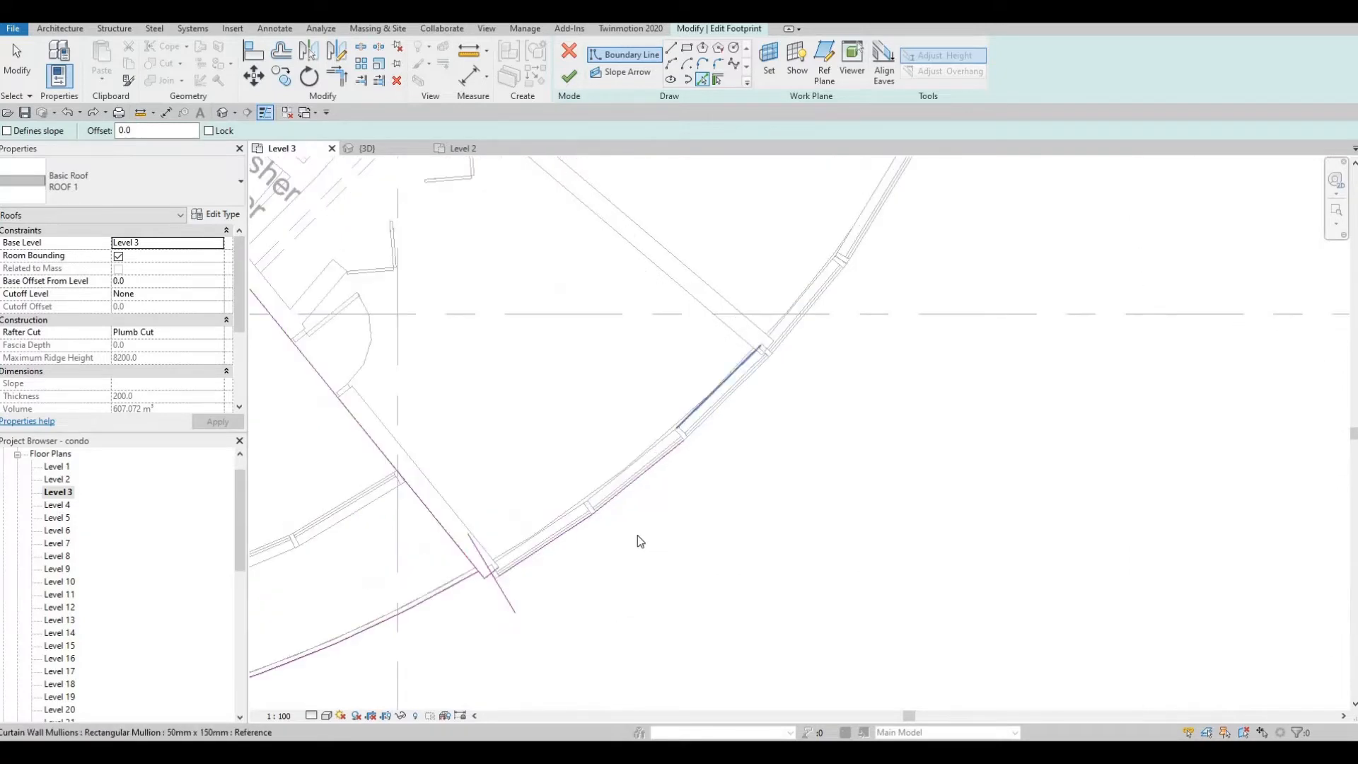
scroll(713, 442, up, 3)
scroll(877, 276, up, 4)
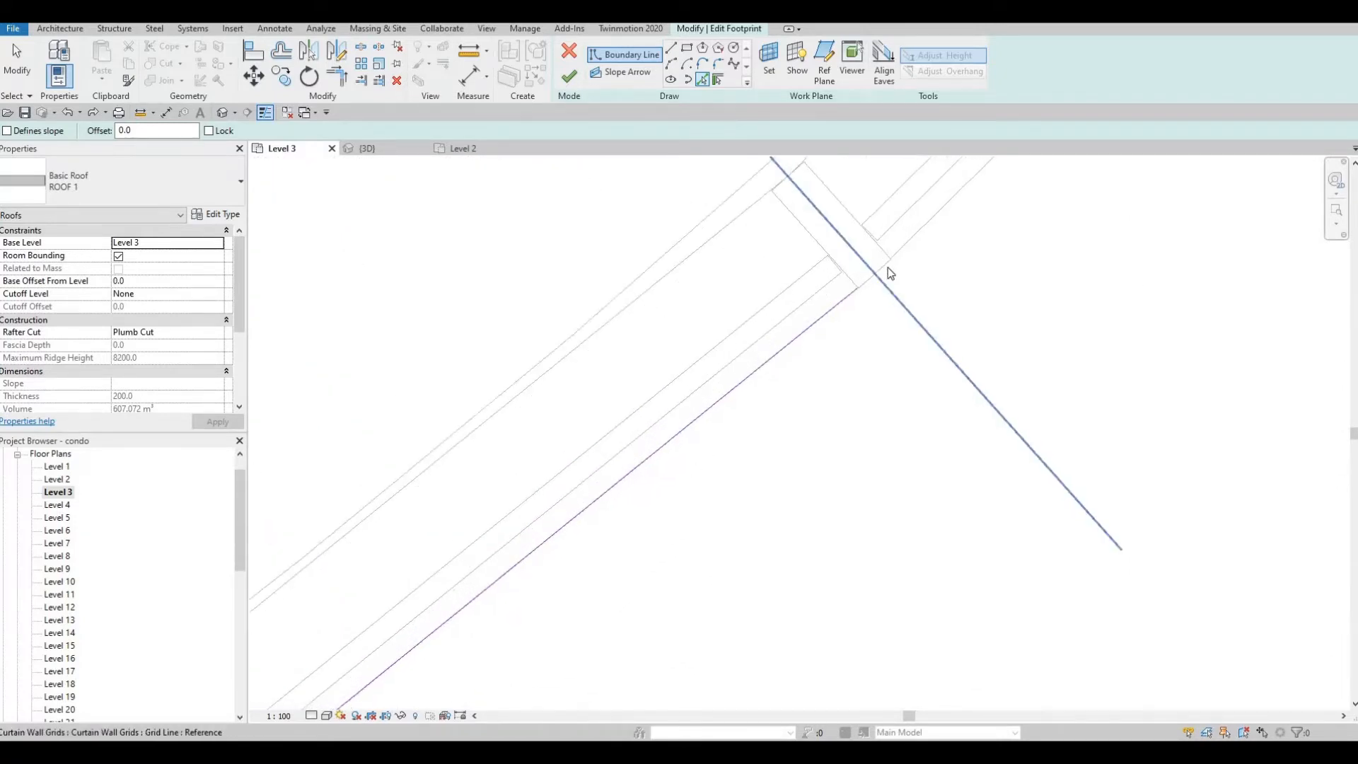
click(943, 210)
Step: Pick the short outer face of the mullion at the interior wall and the outer face of the curtain wall segment after it
middle_drag(1071, 232, 774, 417)
scroll(773, 417, down, 3)
middle_drag(892, 247, 674, 397)
scroll(674, 396, down, 1)
middle_drag(816, 316, 778, 405)
scroll(776, 393, up, 9)
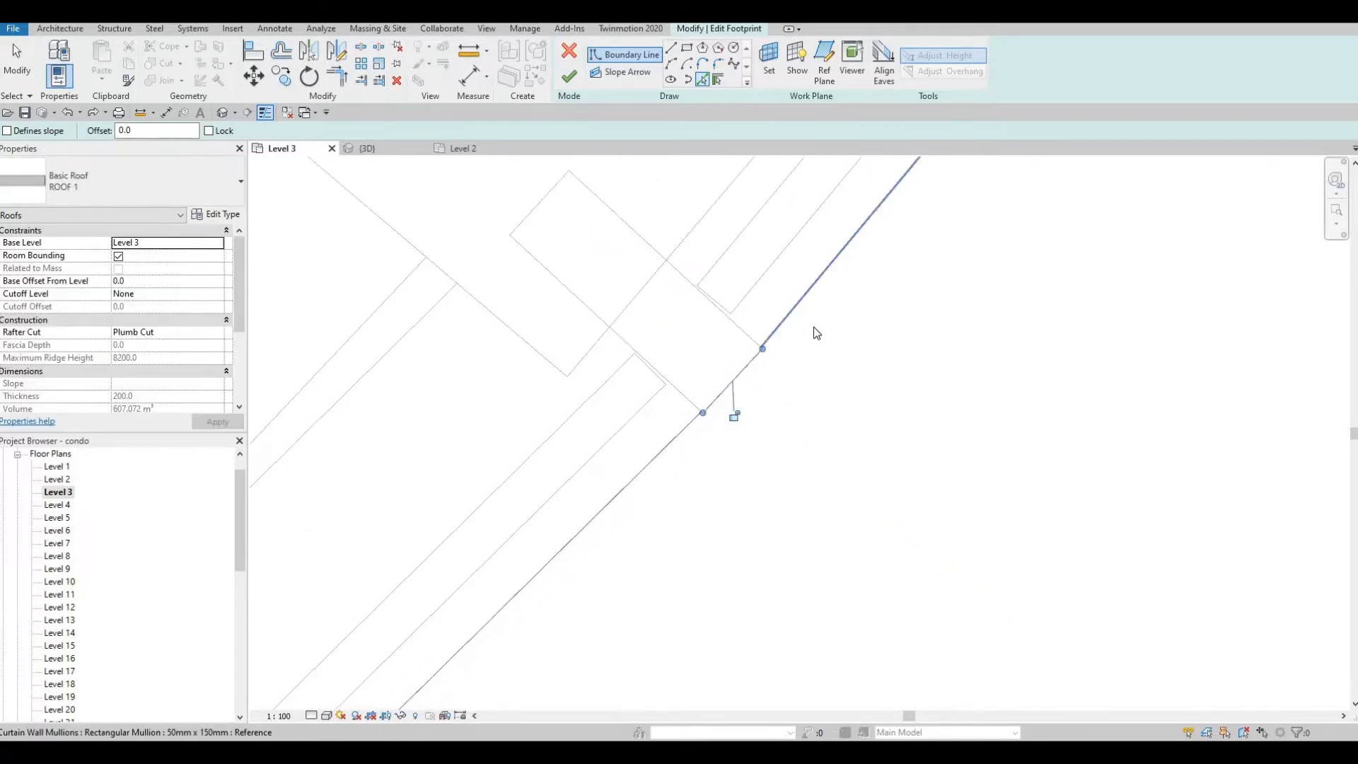
Step: Pick the short outer faces of the two abutting mullions at the curtain wall joint and the following segment's outer face
scroll(823, 381, down, 4)
middle_drag(1079, 283, 848, 491)
middle_drag(883, 244, 691, 457)
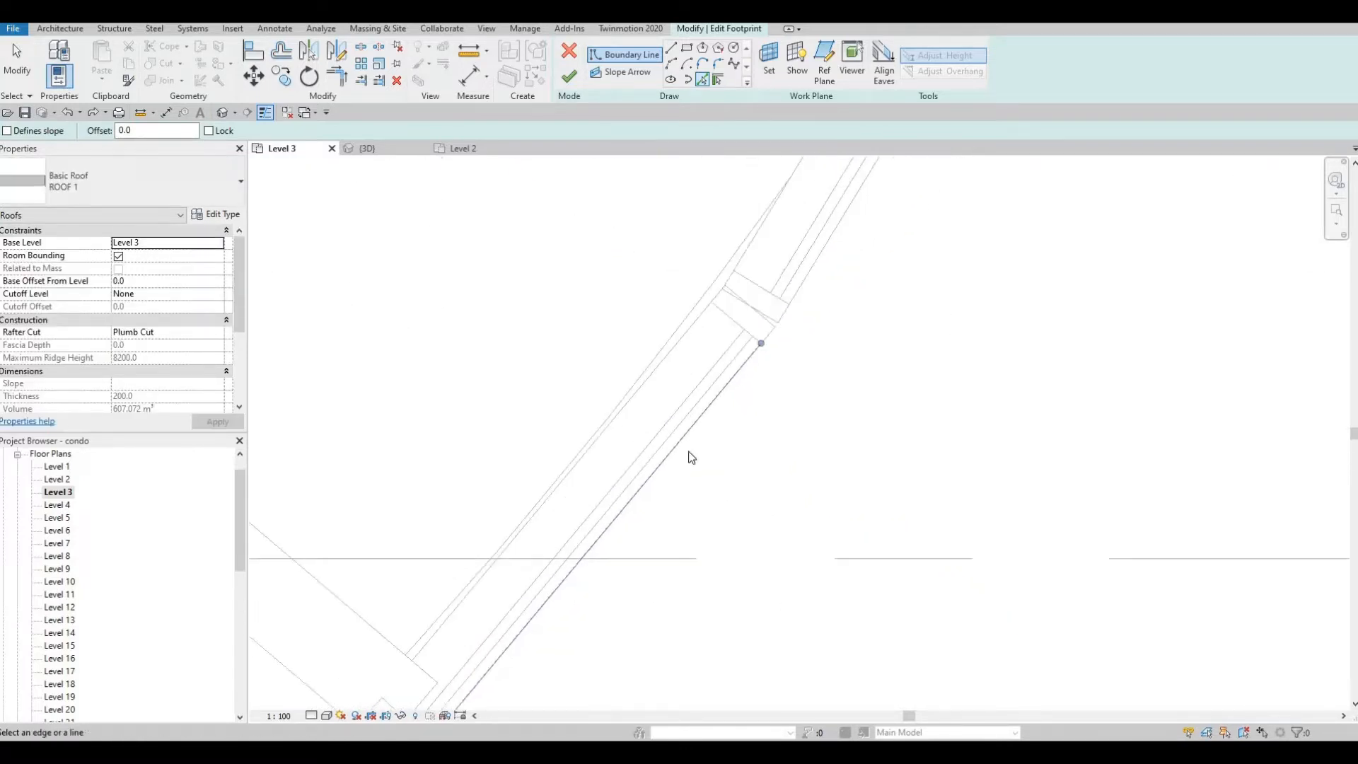
middle_drag(779, 379, 707, 523)
scroll(688, 521, up, 4)
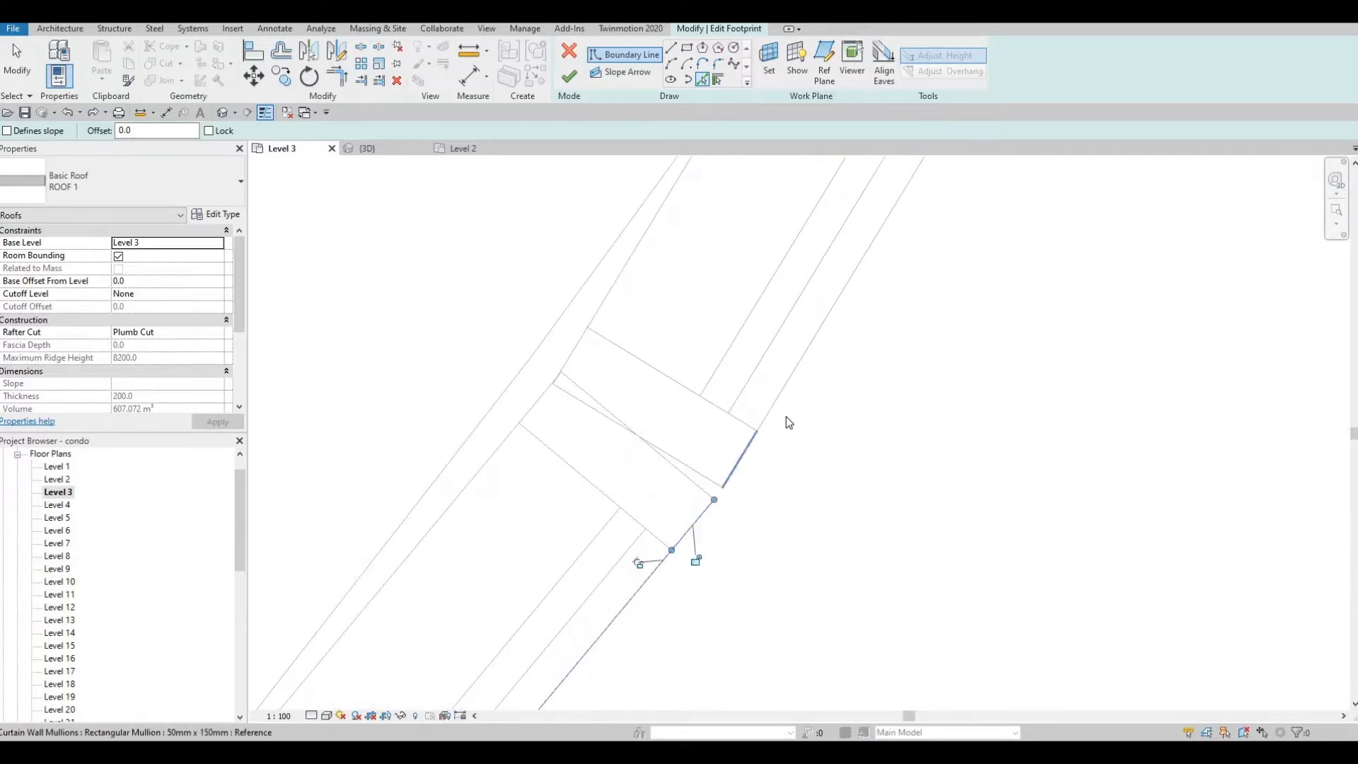
click(800, 360)
middle_drag(963, 333, 852, 479)
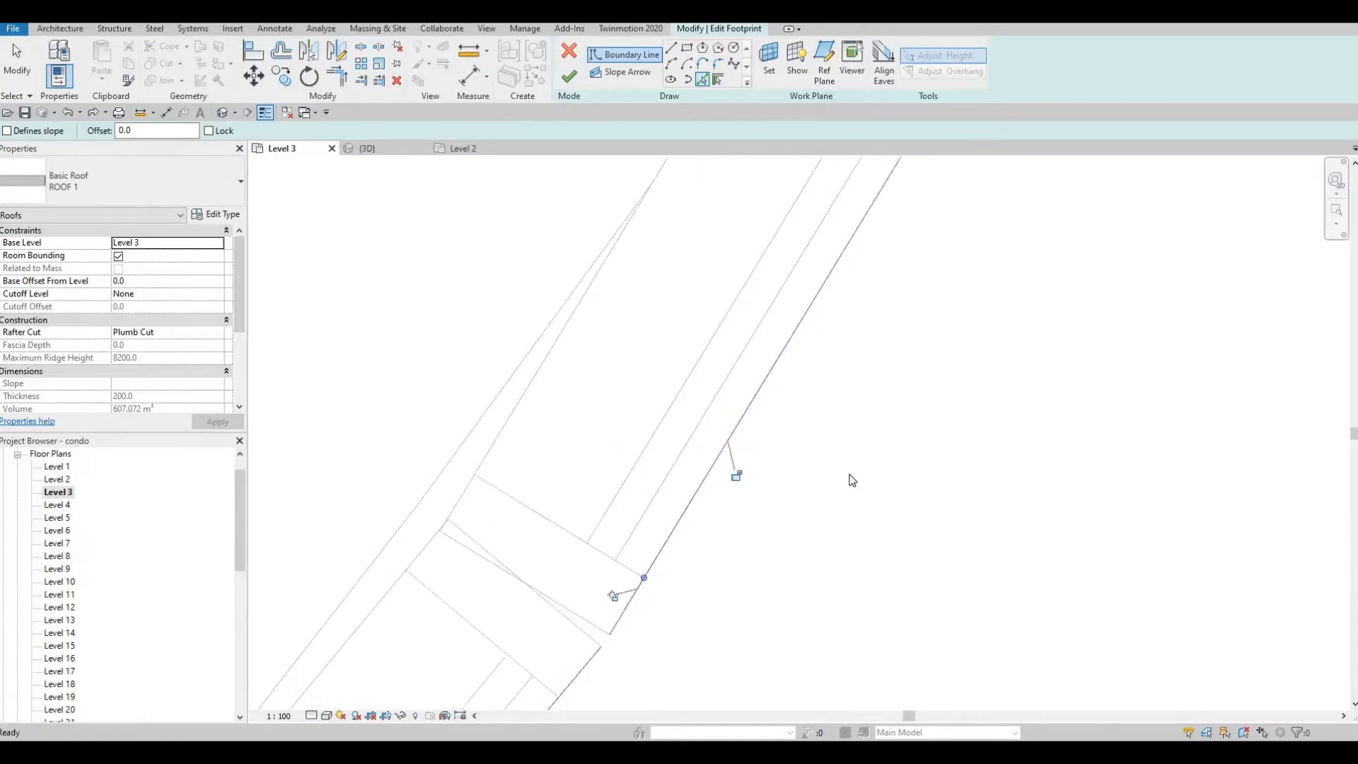
Step: Pick the side face of the end mullion where the curtain wall meets the next balcony's partition wall
scroll(850, 488, down, 2)
middle_drag(835, 540, 677, 714)
scroll(684, 460, down, 2)
middle_drag(756, 359, 760, 566)
scroll(792, 387, down, 2)
middle_drag(801, 256, 789, 420)
scroll(784, 360, up, 2)
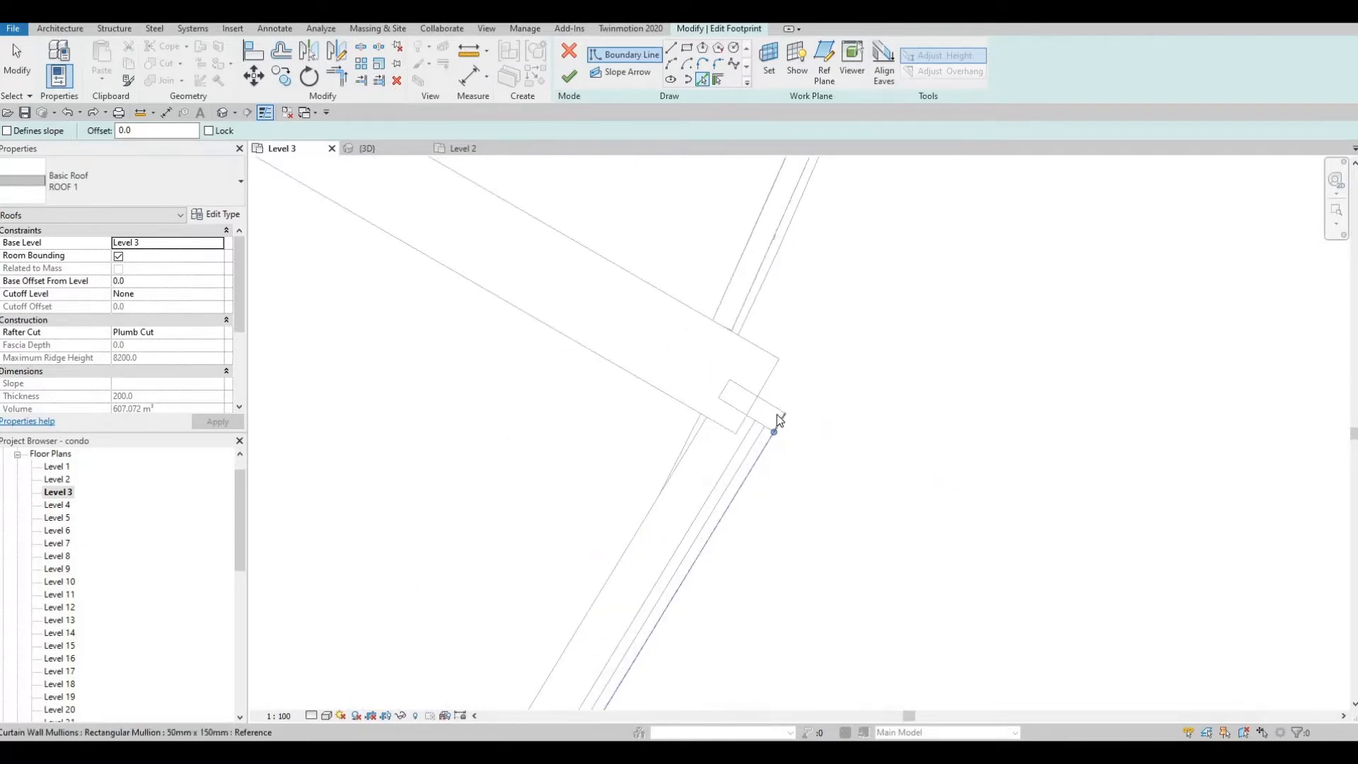
scroll(779, 410, up, 2)
click(778, 406)
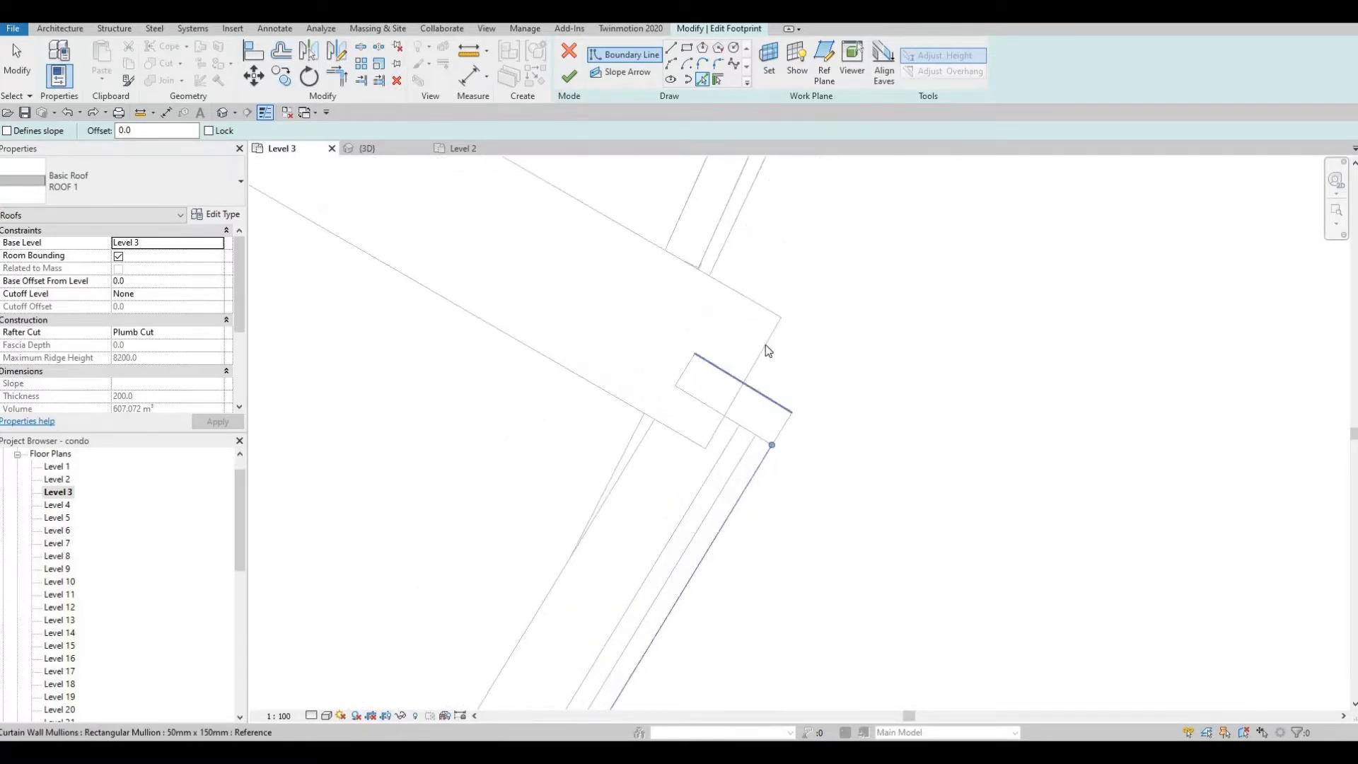
Step: Pick the partition wall's side and end faces and the balcony floor's curved outer edge as boundary lines
click(753, 298)
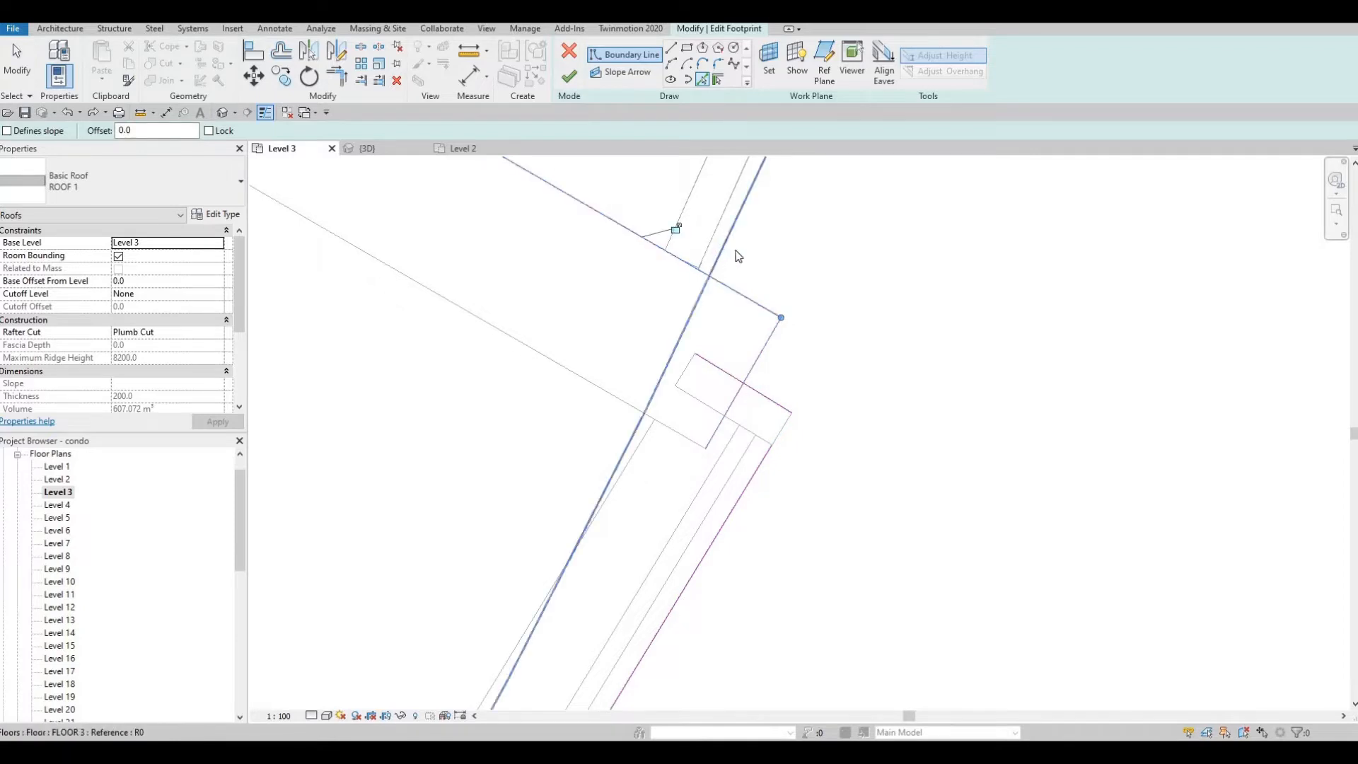
middle_drag(746, 244, 649, 534)
scroll(649, 534, down, 2)
scroll(693, 495, down, 1)
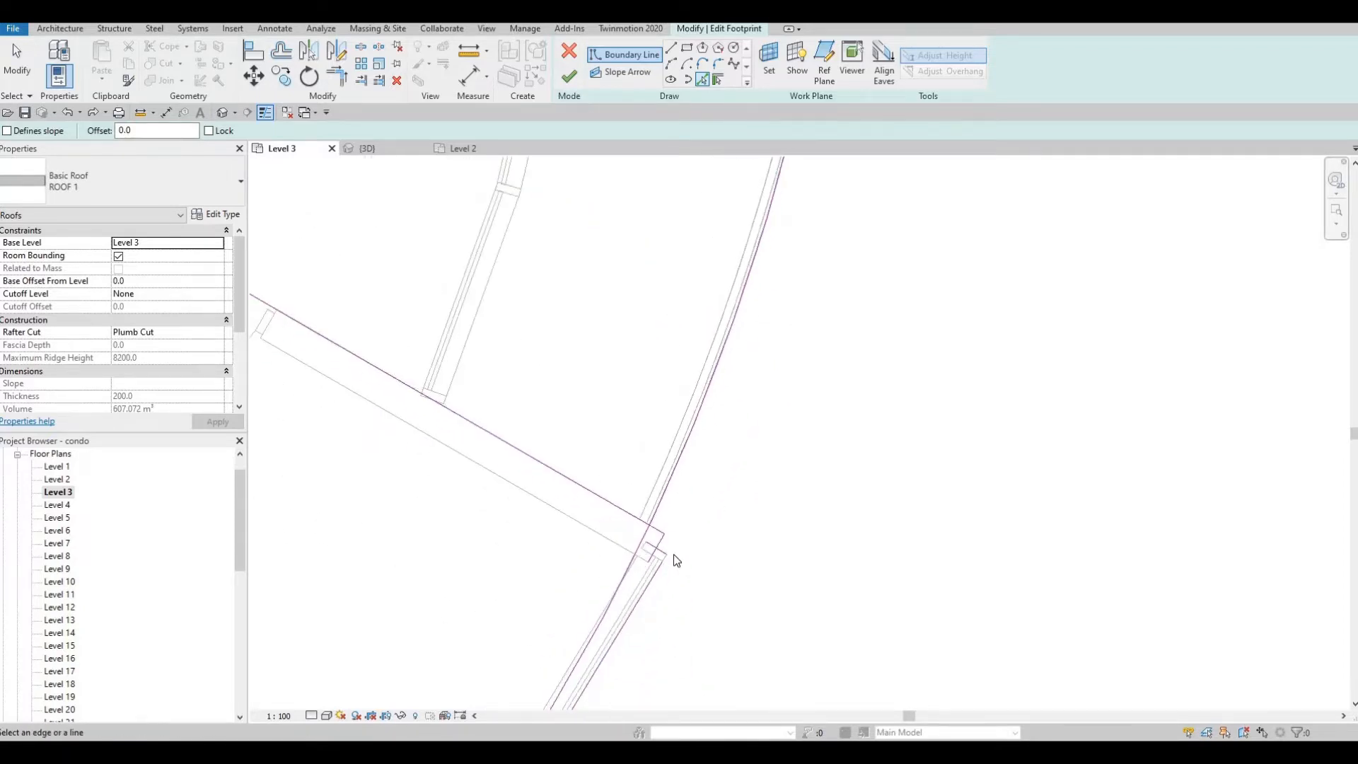
Step: Pick the side and end faces of the partition wall at the balcony's other end as boundary lines
scroll(673, 556, down, 1)
middle_drag(697, 485, 664, 577)
scroll(665, 576, down, 3)
middle_drag(697, 307, 728, 464)
scroll(715, 380, up, 4)
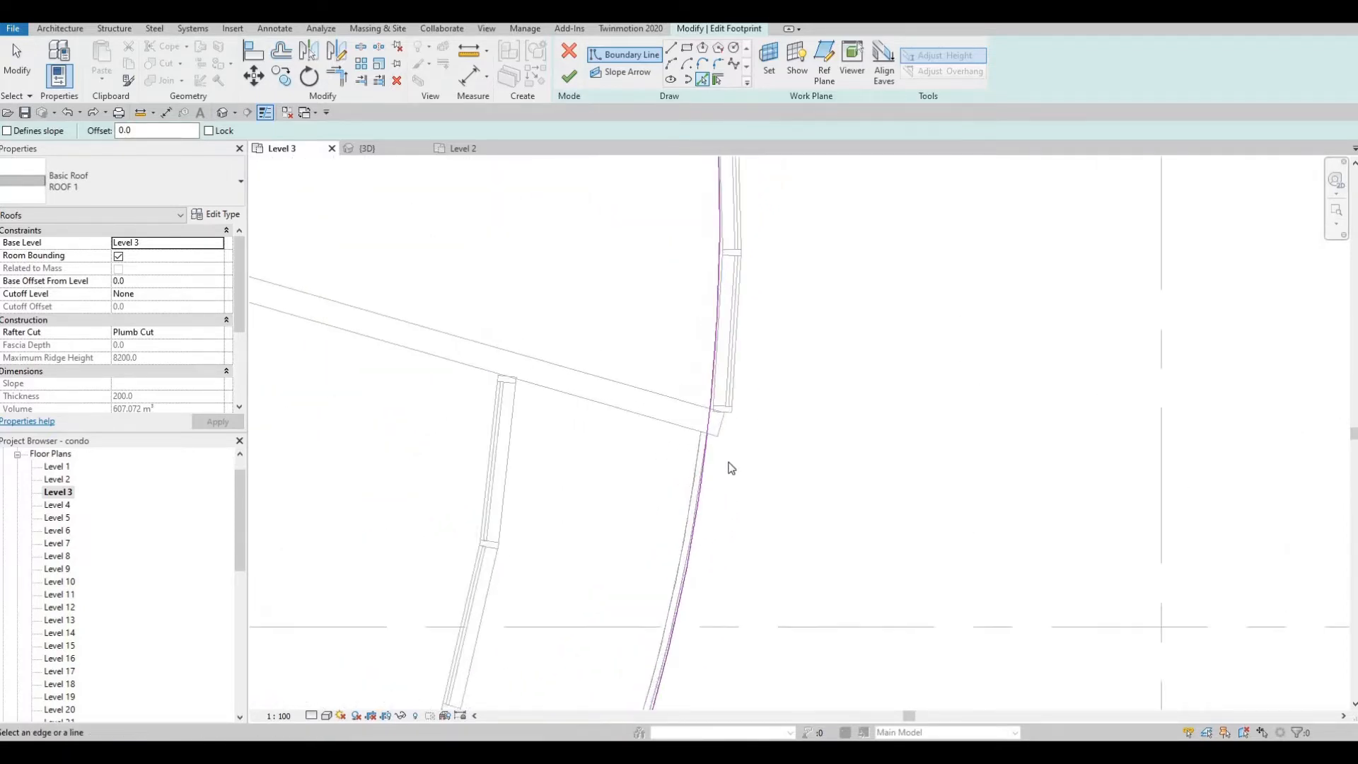
scroll(724, 408, up, 1)
scroll(707, 452, up, 3)
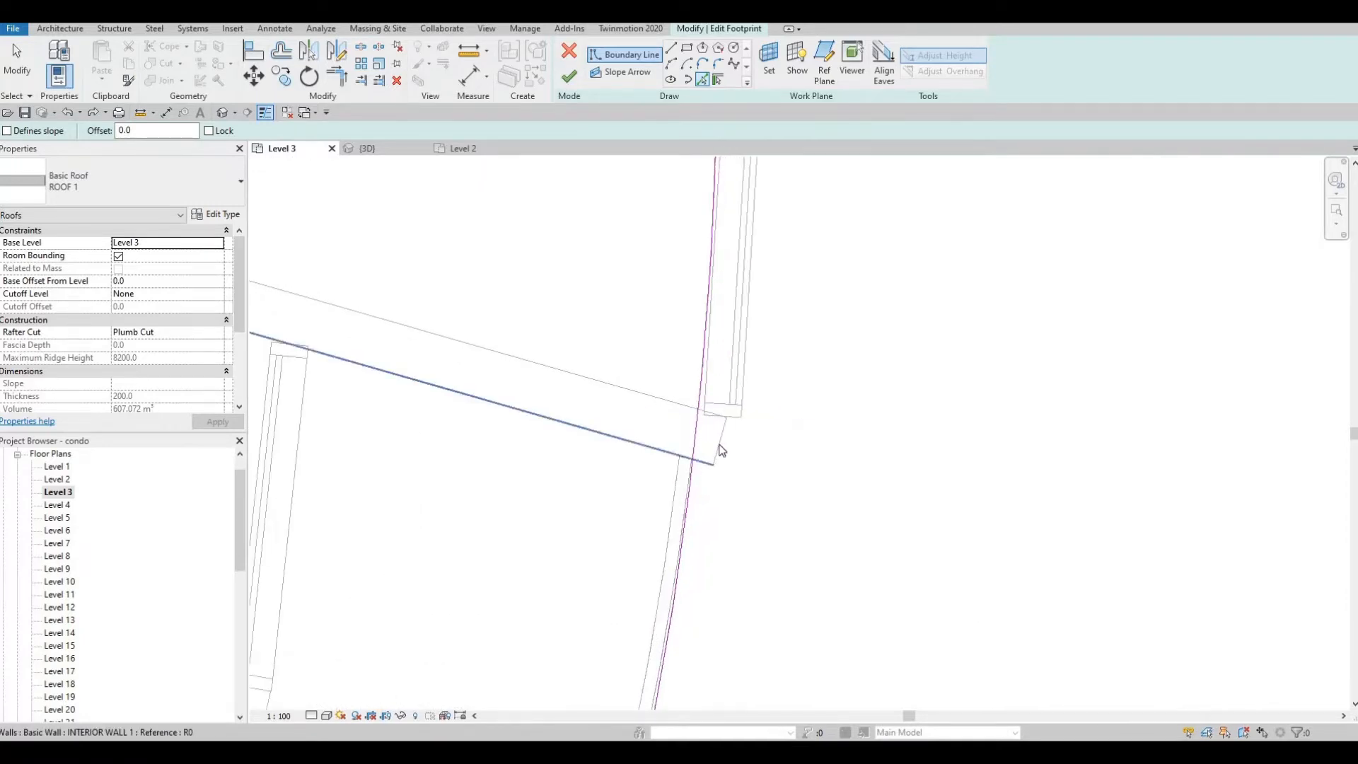
click(713, 464)
key(Escape)
key(Escape)
key(t)
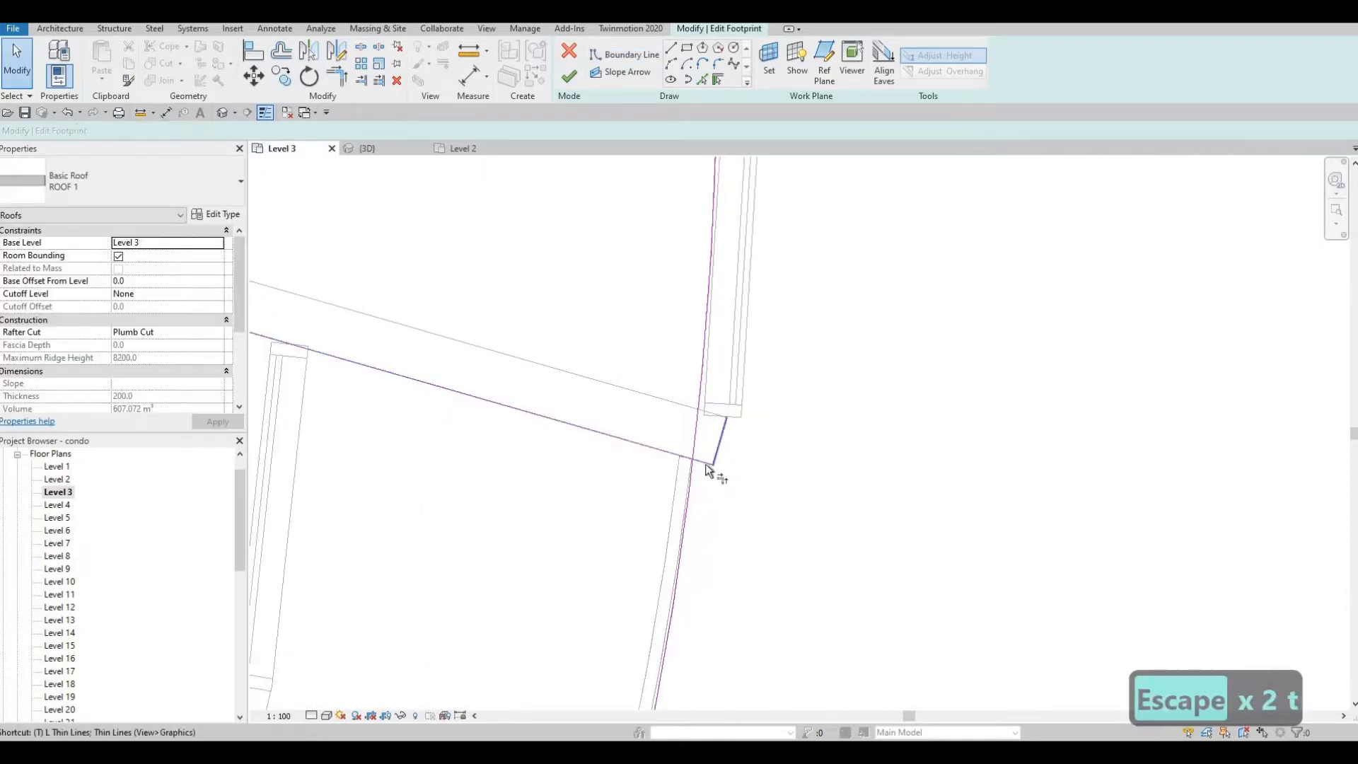
key(r)
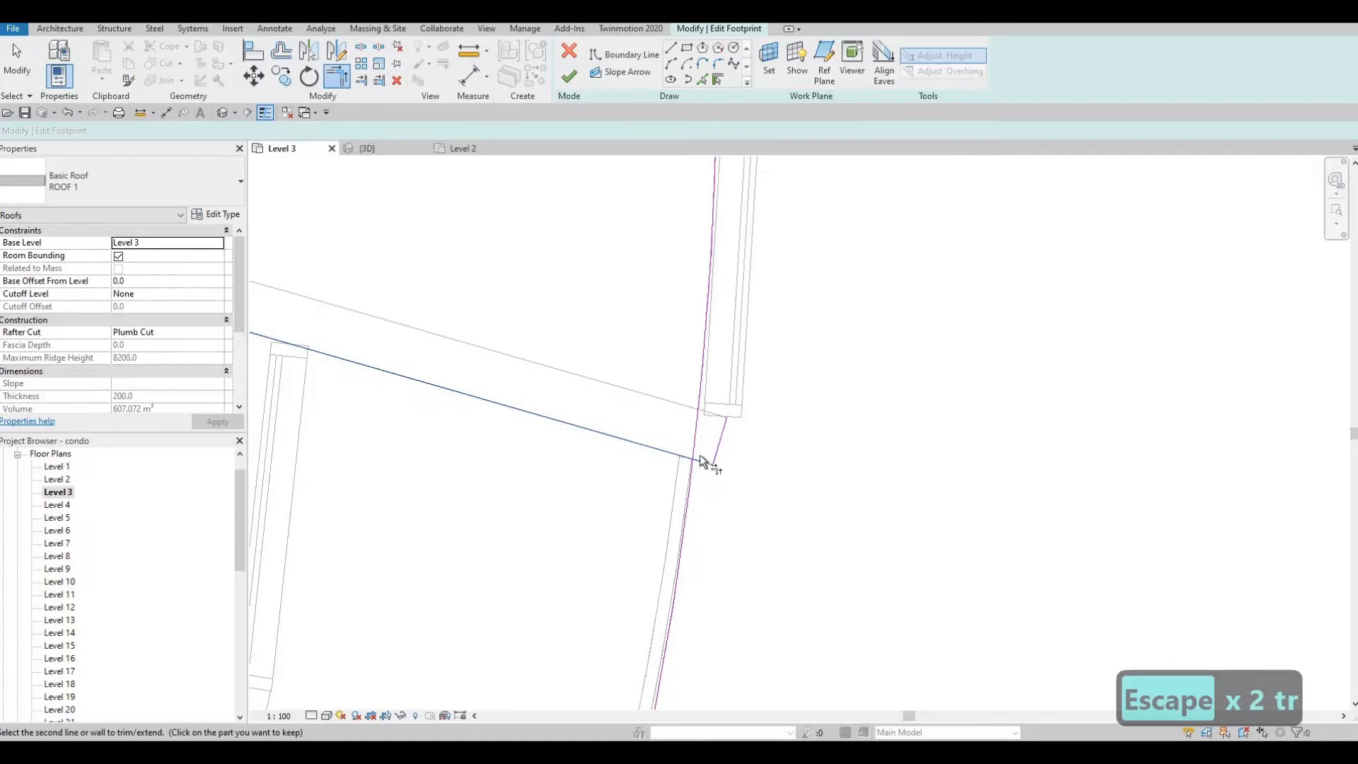
key(Escape)
key(Escape)
Step: Delete the long curved floor-edge boundary line that runs past the balcony along the tower's curtain wall
click(680, 521)
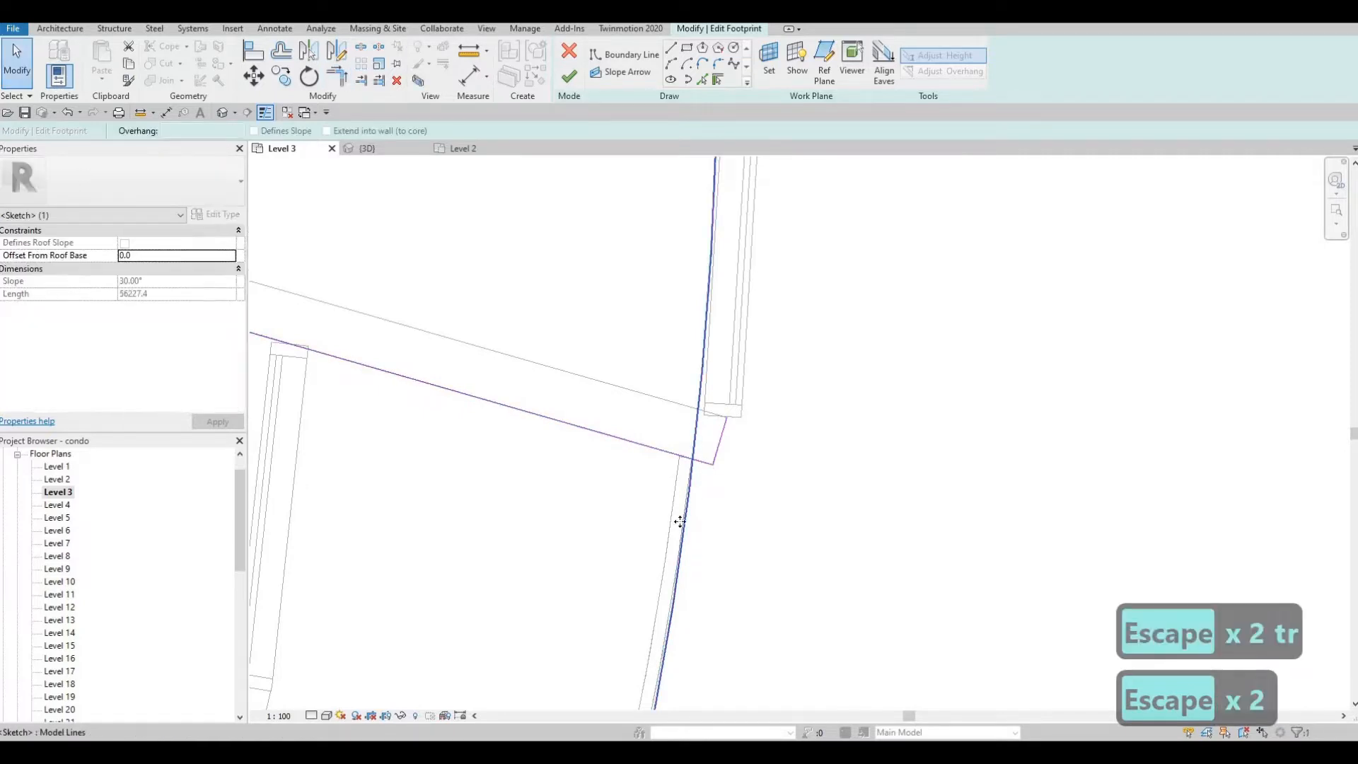
scroll(679, 523, down, 3)
scroll(679, 541, down, 2)
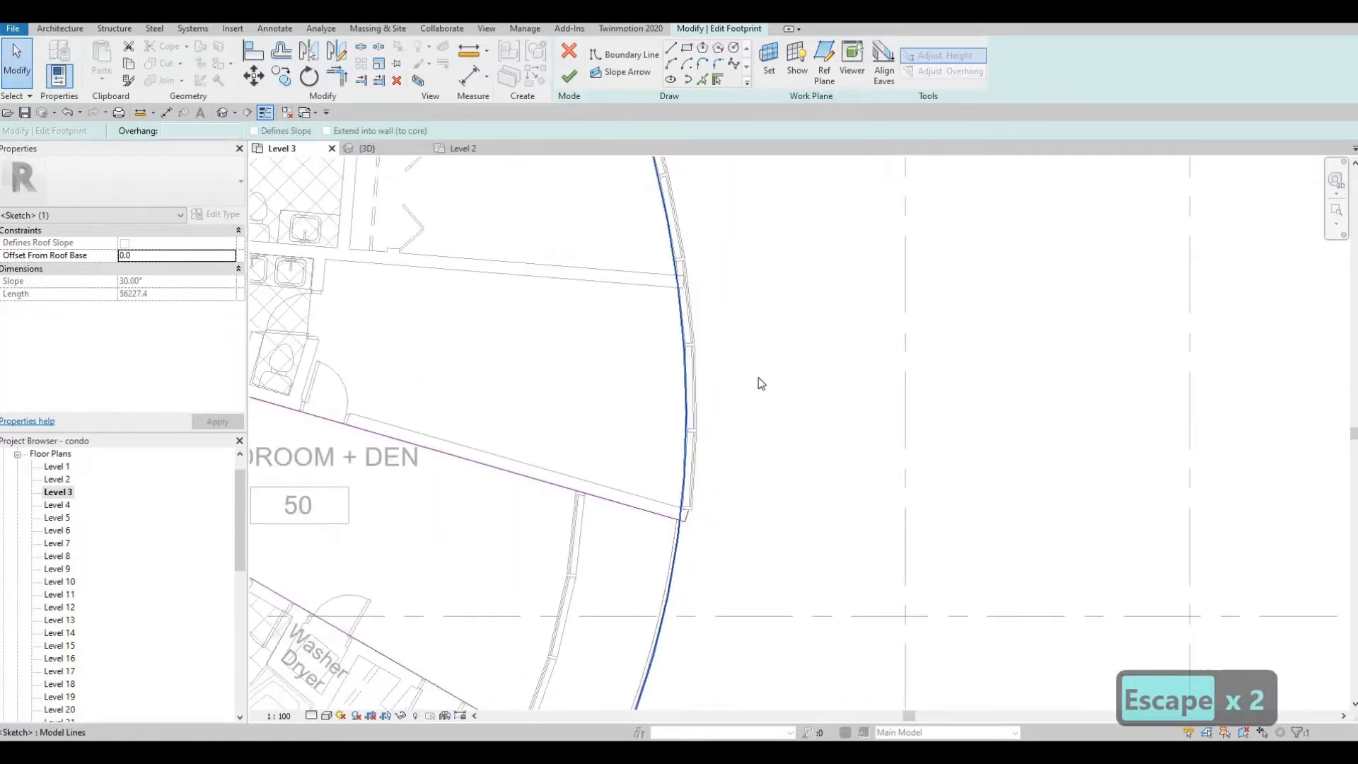
key(Delete)
Step: Trim the lower balcony's curved edge line to the side-face lines of the partition walls at both of its ends
scroll(640, 435, up, 1)
middle_drag(640, 435, 643, 366)
scroll(718, 573, down, 2)
middle_drag(718, 573, 791, 376)
scroll(793, 377, down, 1)
middle_drag(559, 612, 804, 389)
scroll(813, 395, up, 2)
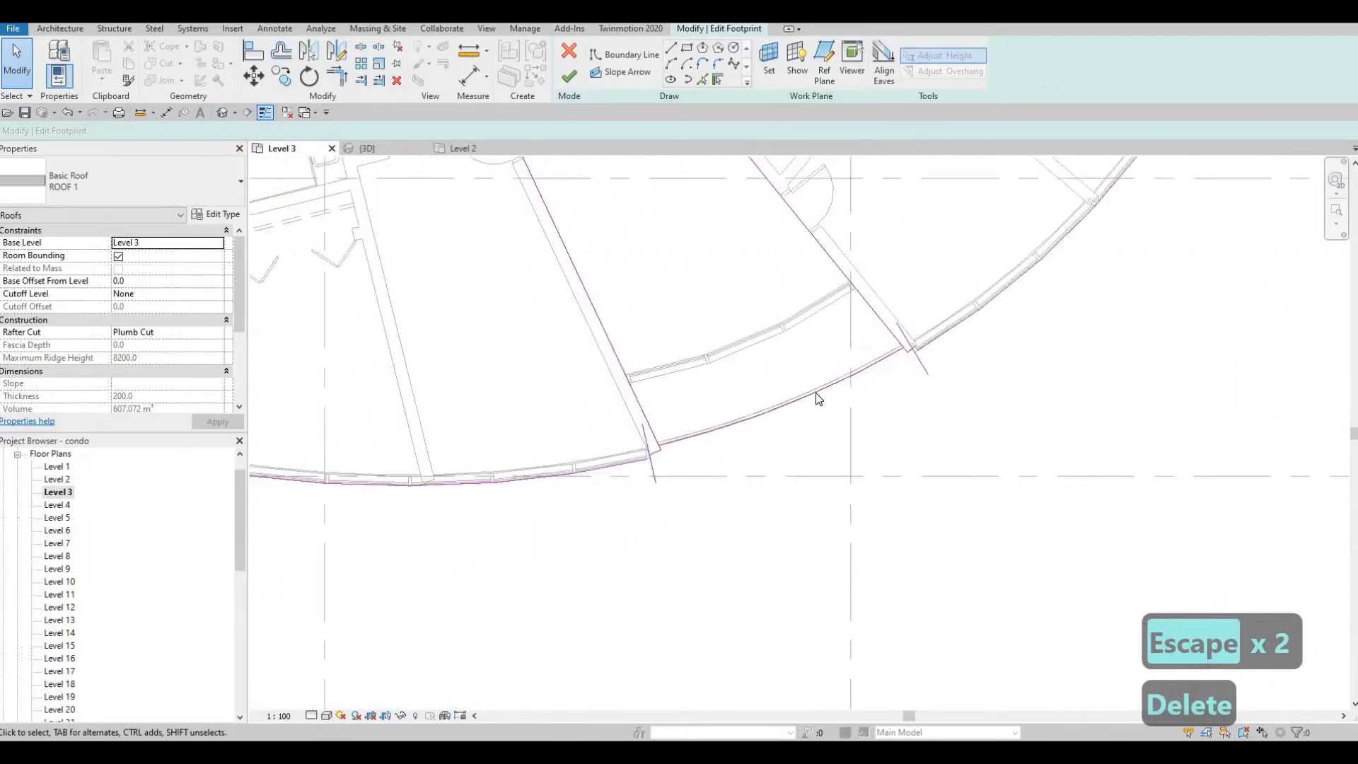
scroll(817, 398, up, 2)
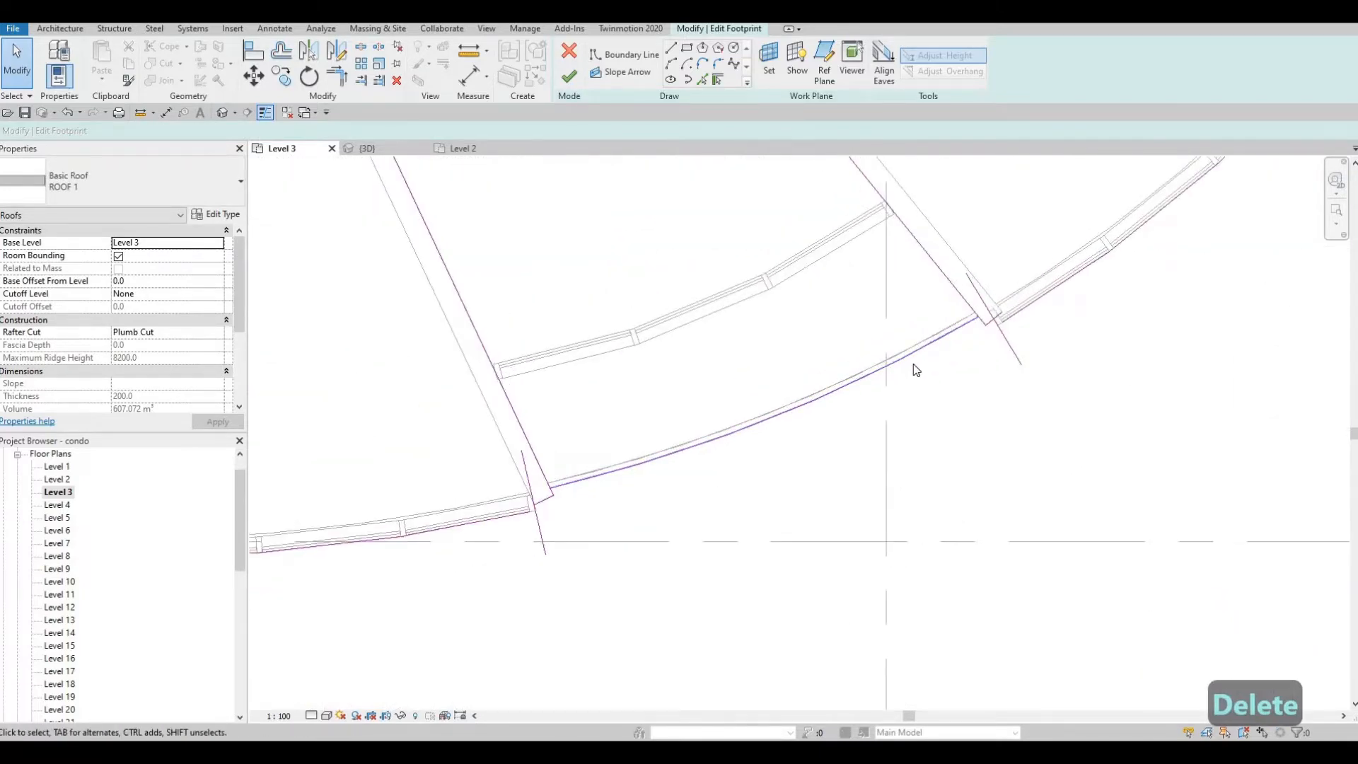
key(t)
key(r)
scroll(965, 330, up, 1)
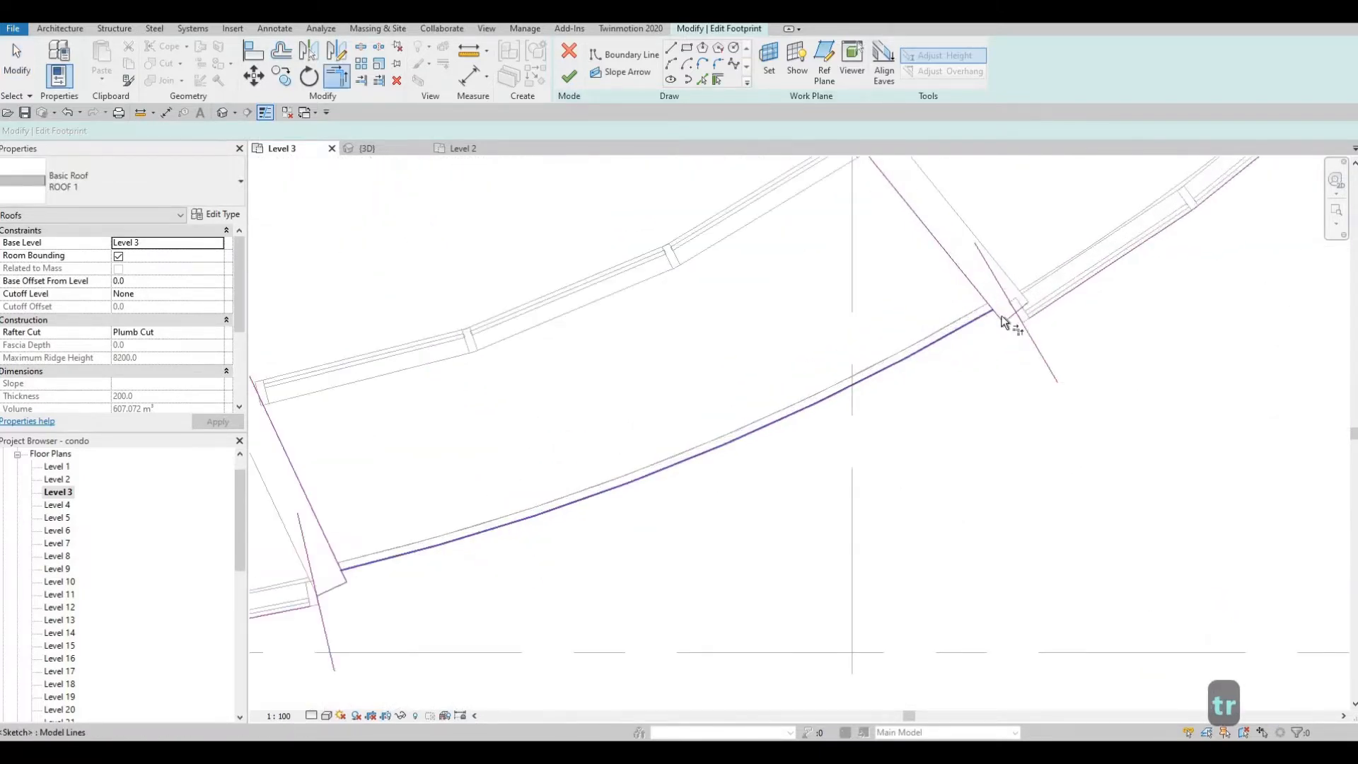
click(1002, 318)
middle_drag(373, 556, 572, 501)
click(545, 515)
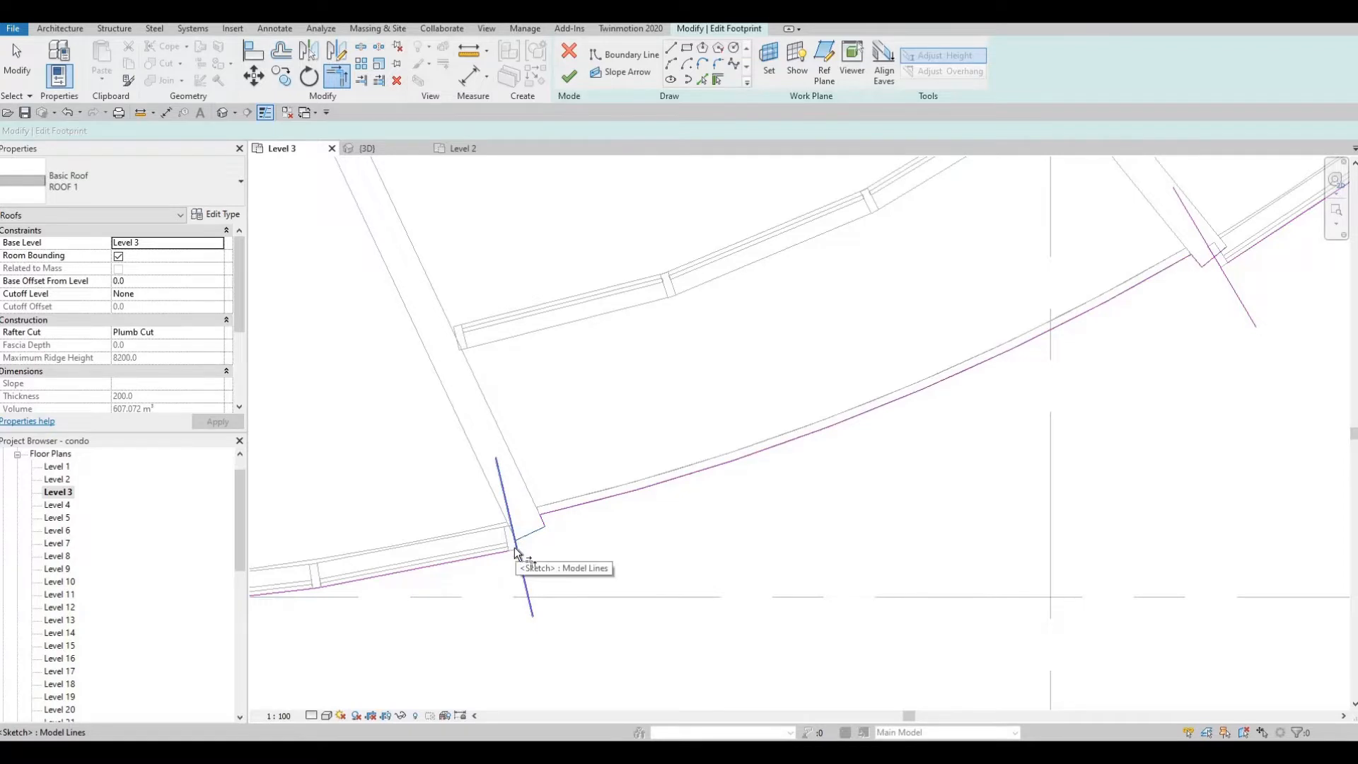
Step: Trim the first partition wall's end line to the mullion's side line, and that line to the curtain wall's outer face line
scroll(512, 548, up, 3)
click(491, 559)
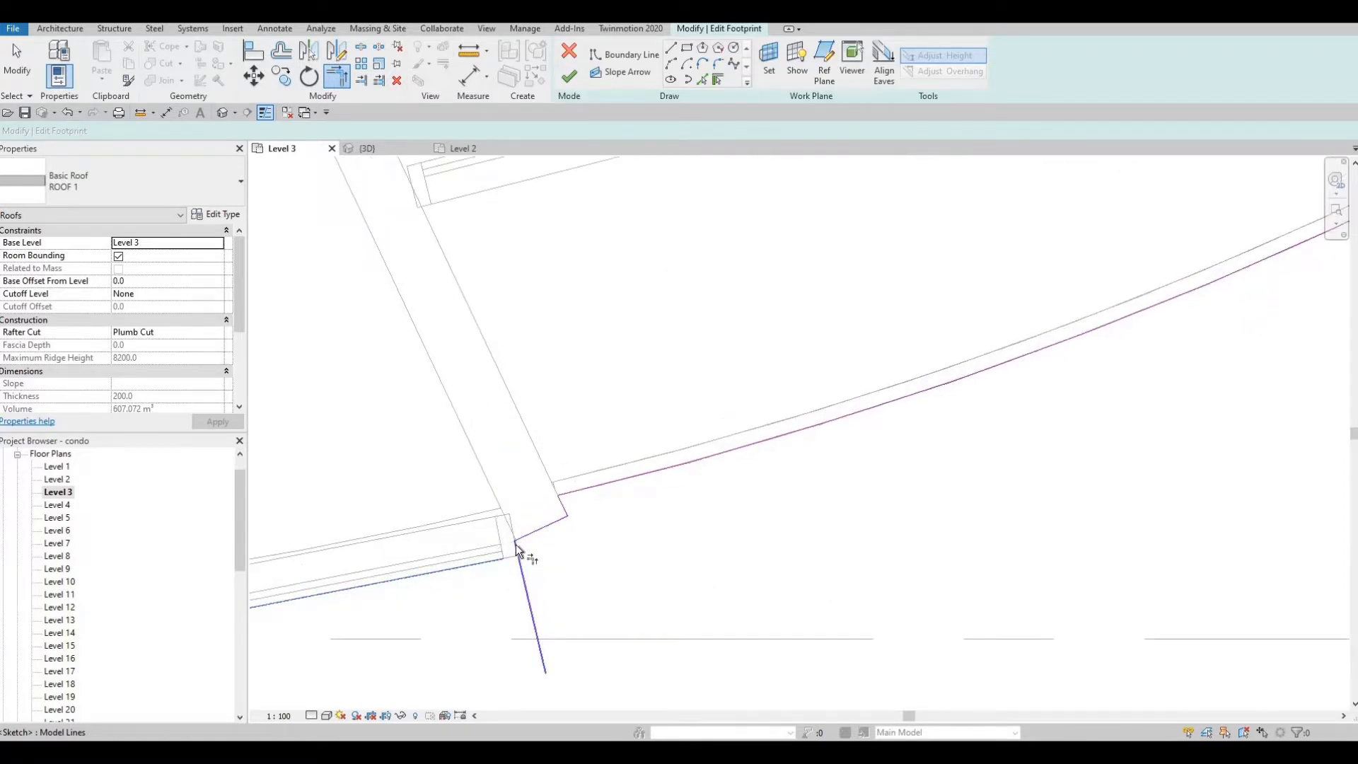
scroll(515, 546, up, 1)
key(Escape)
scroll(881, 451, down, 5)
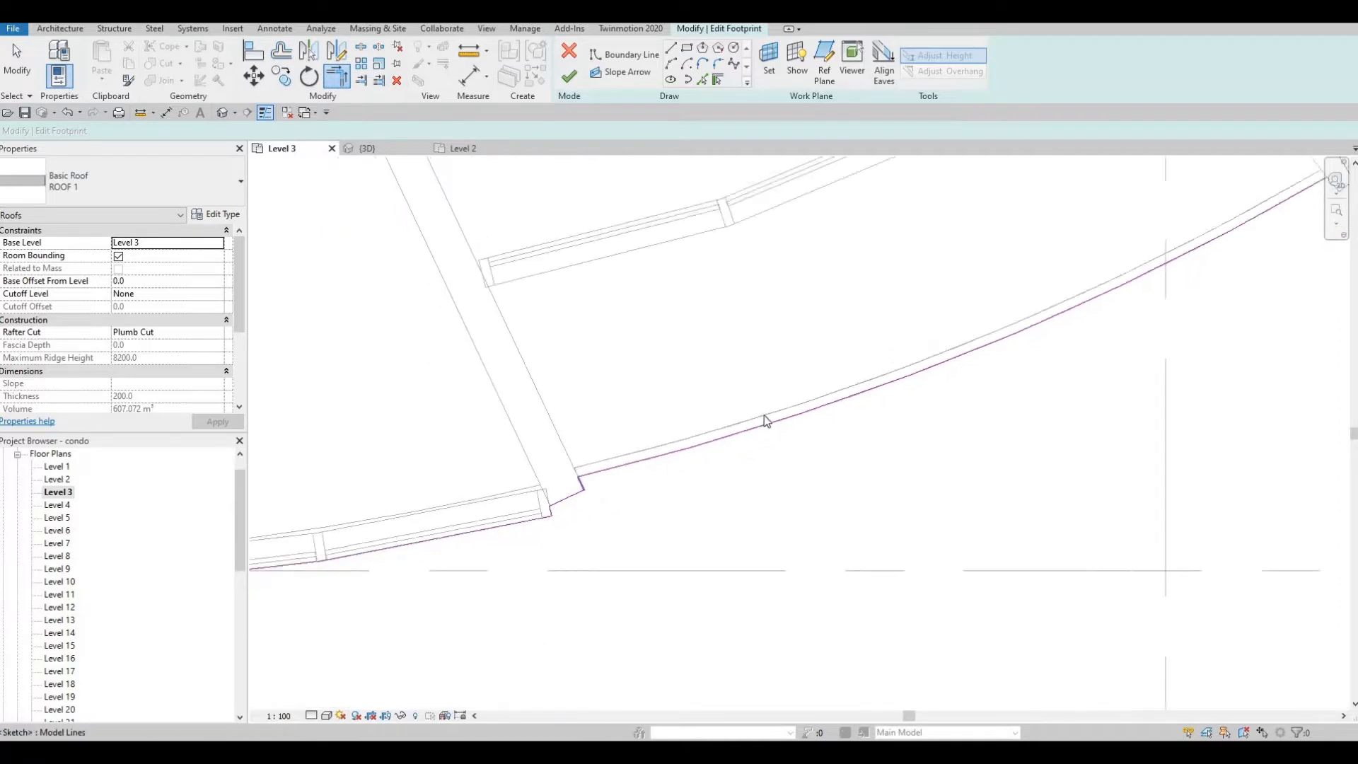
Step: Trim the partition wall end, mullion side and curtain wall face lines into clean corners at the balcony's opposite end
scroll(677, 411, up, 3)
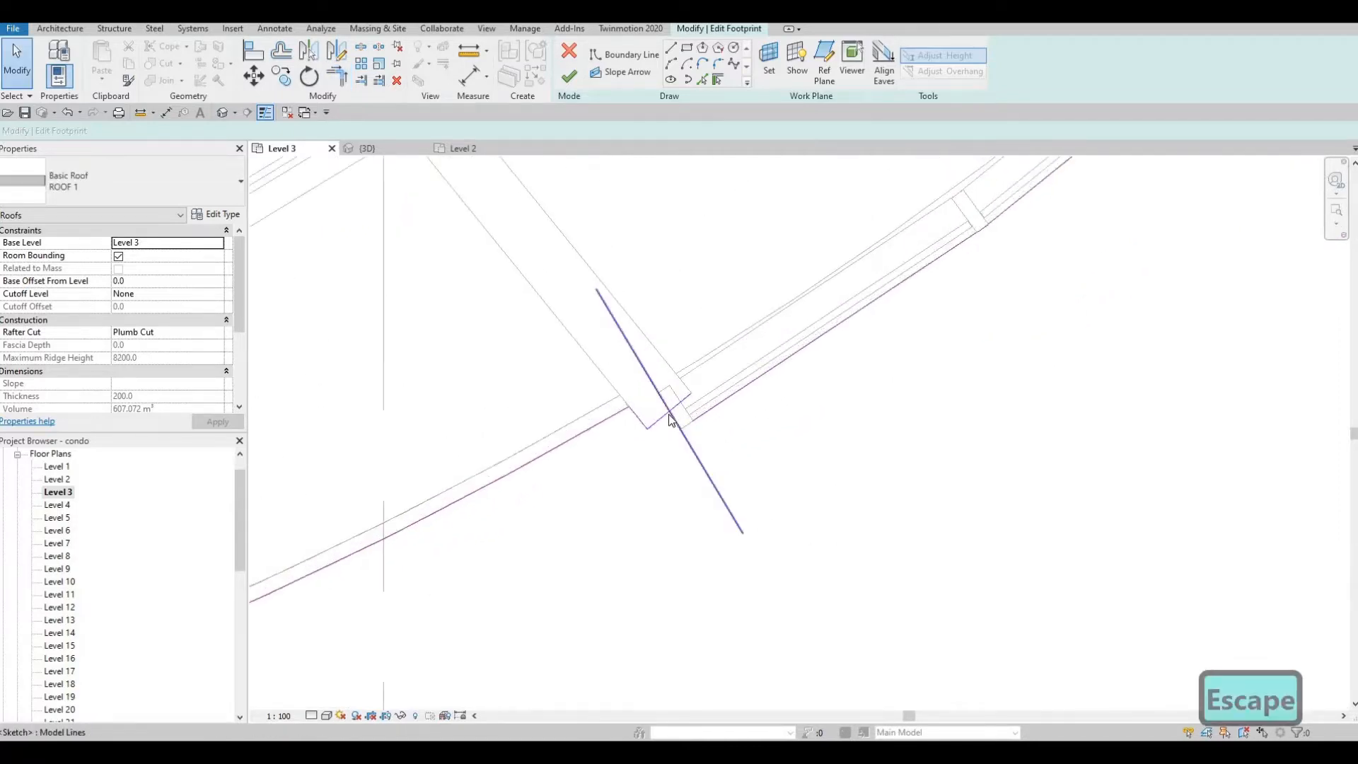
click(670, 417)
key(Escape)
key(Escape)
scroll(660, 413, up, 1)
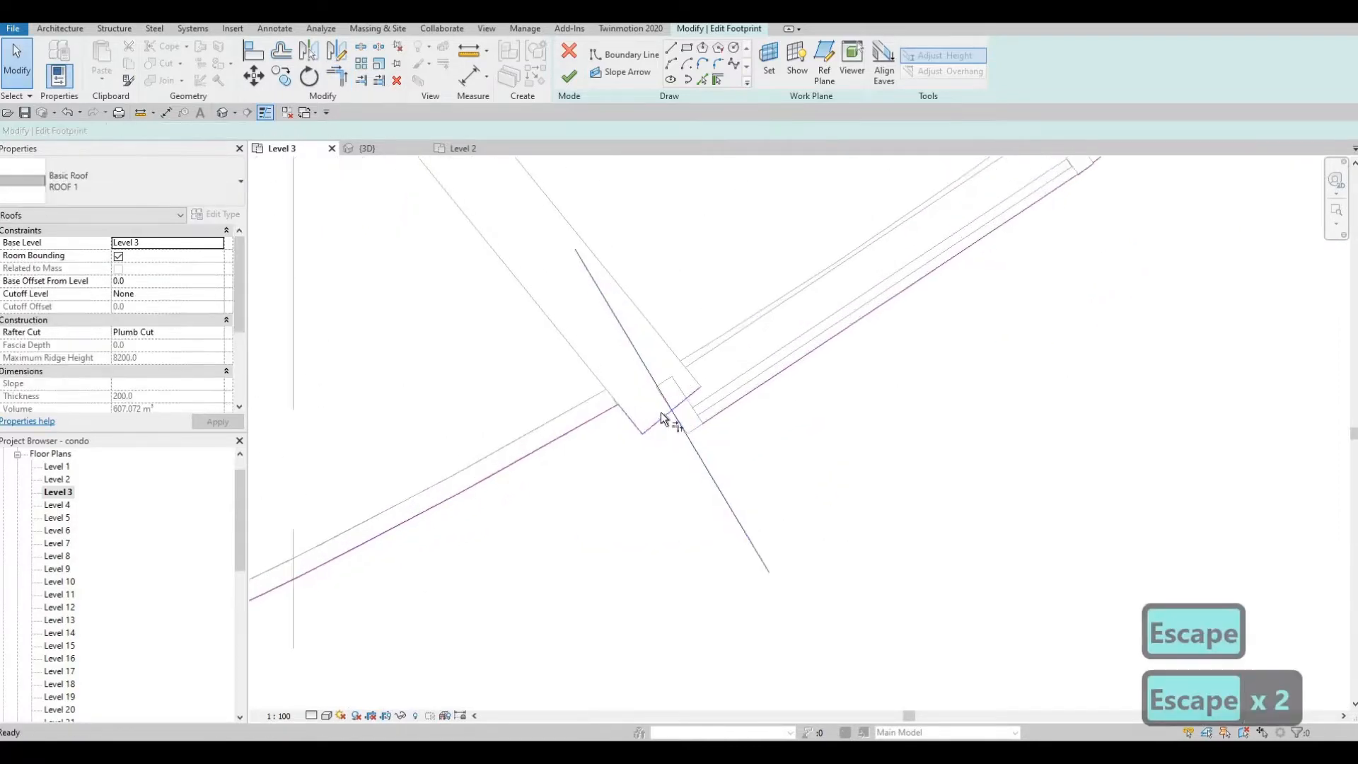
key(t)
key(r)
scroll(662, 420, up, 2)
click(661, 420)
click(679, 437)
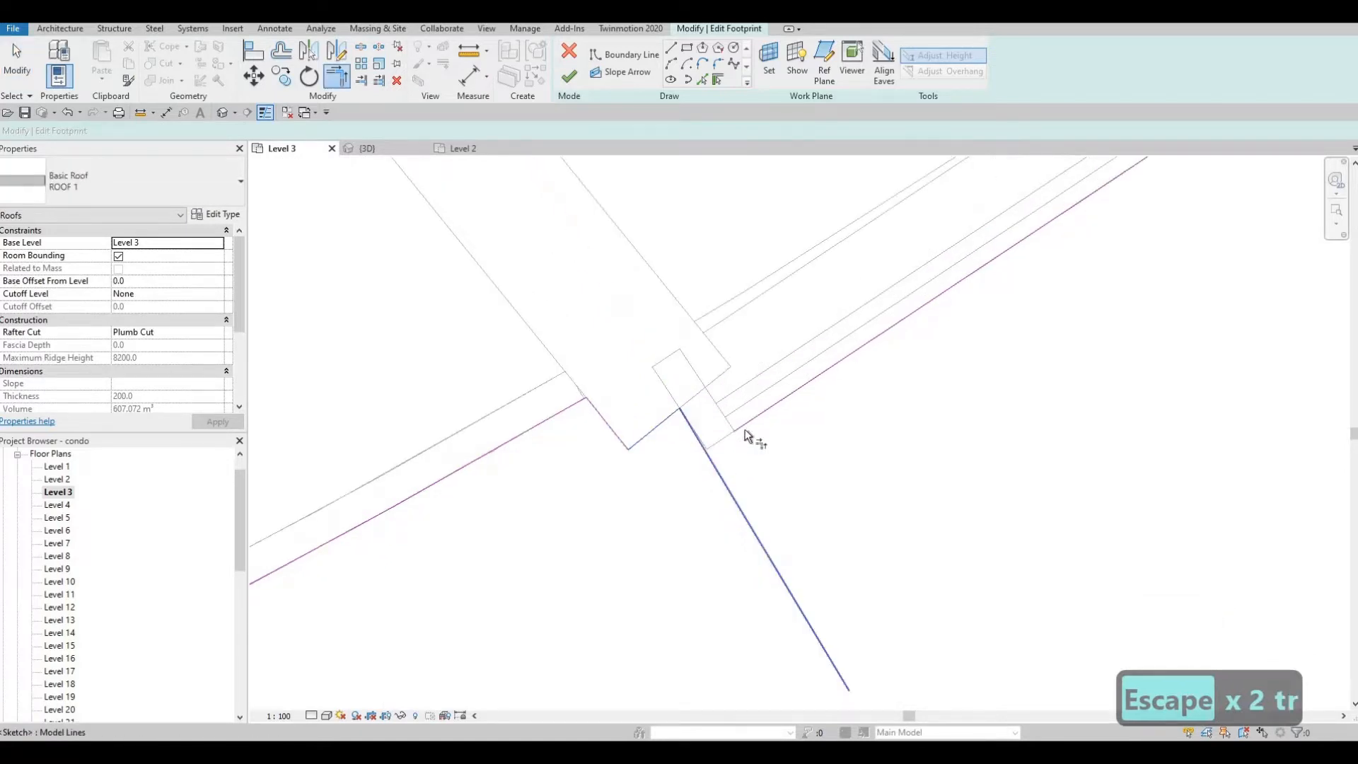
click(700, 451)
Step: Try to trim the curtain wall segment's line to the next mullion's short outer face line, and undo the trim
scroll(539, 456, down, 5)
mouse_move(812, 342)
middle_down()
mouse_move(562, 422)
mouse_move(834, 422)
middle_up()
scroll(834, 421, up, 5)
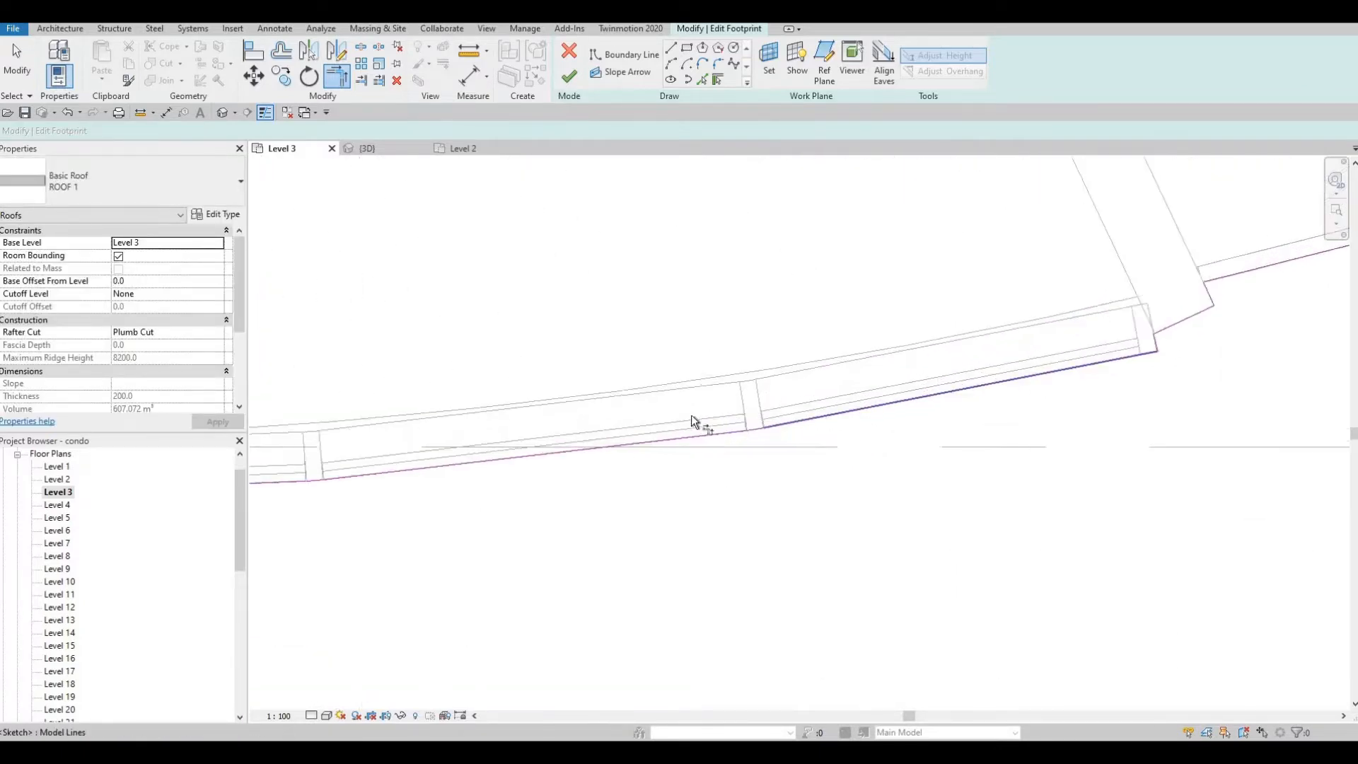
scroll(842, 472, up, 8)
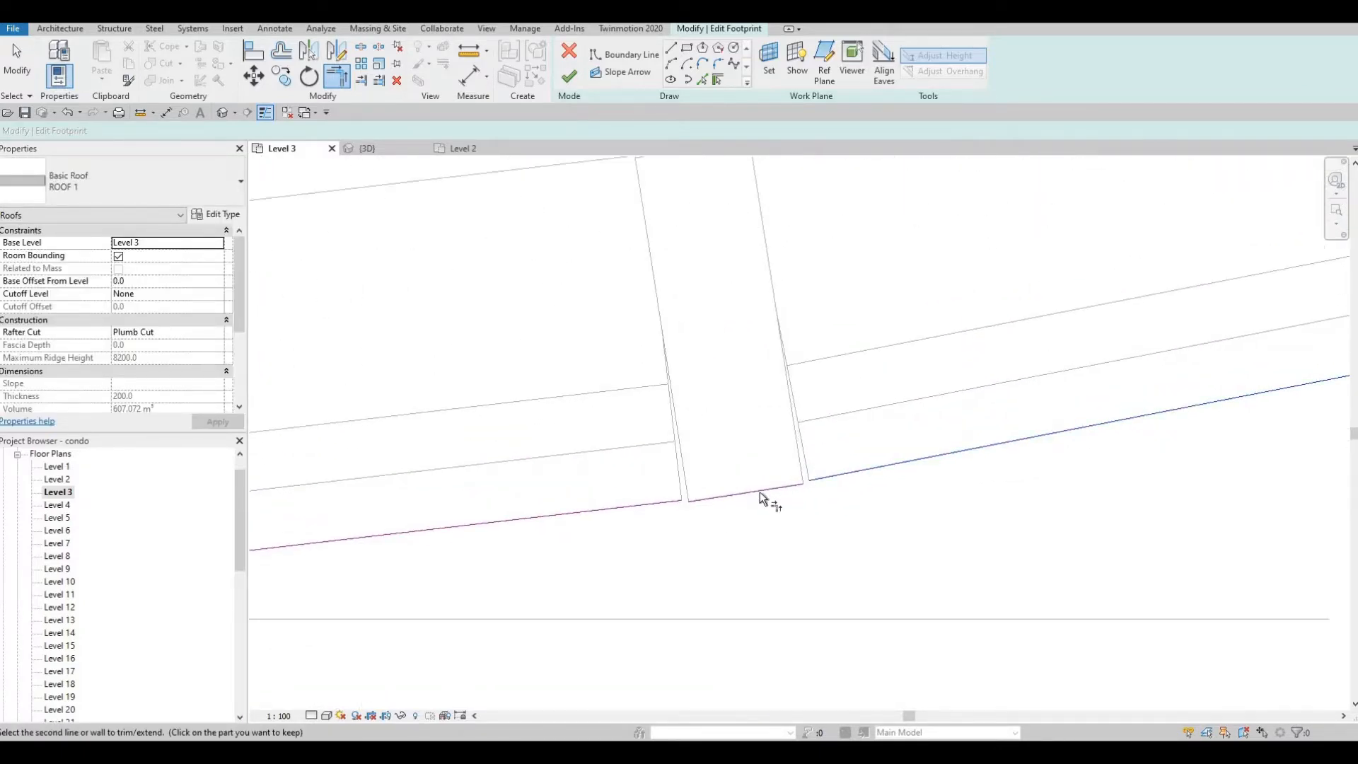
click(757, 490)
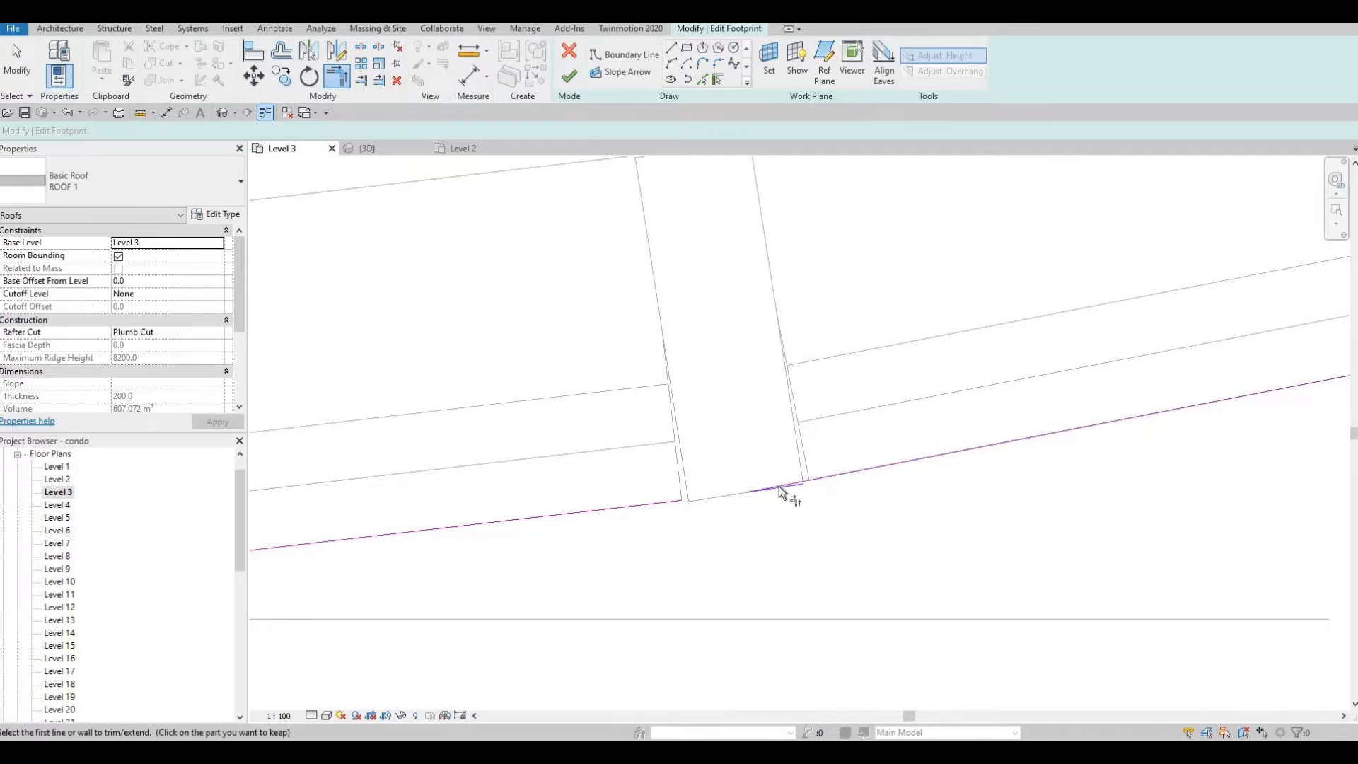
key(ctrl+z)
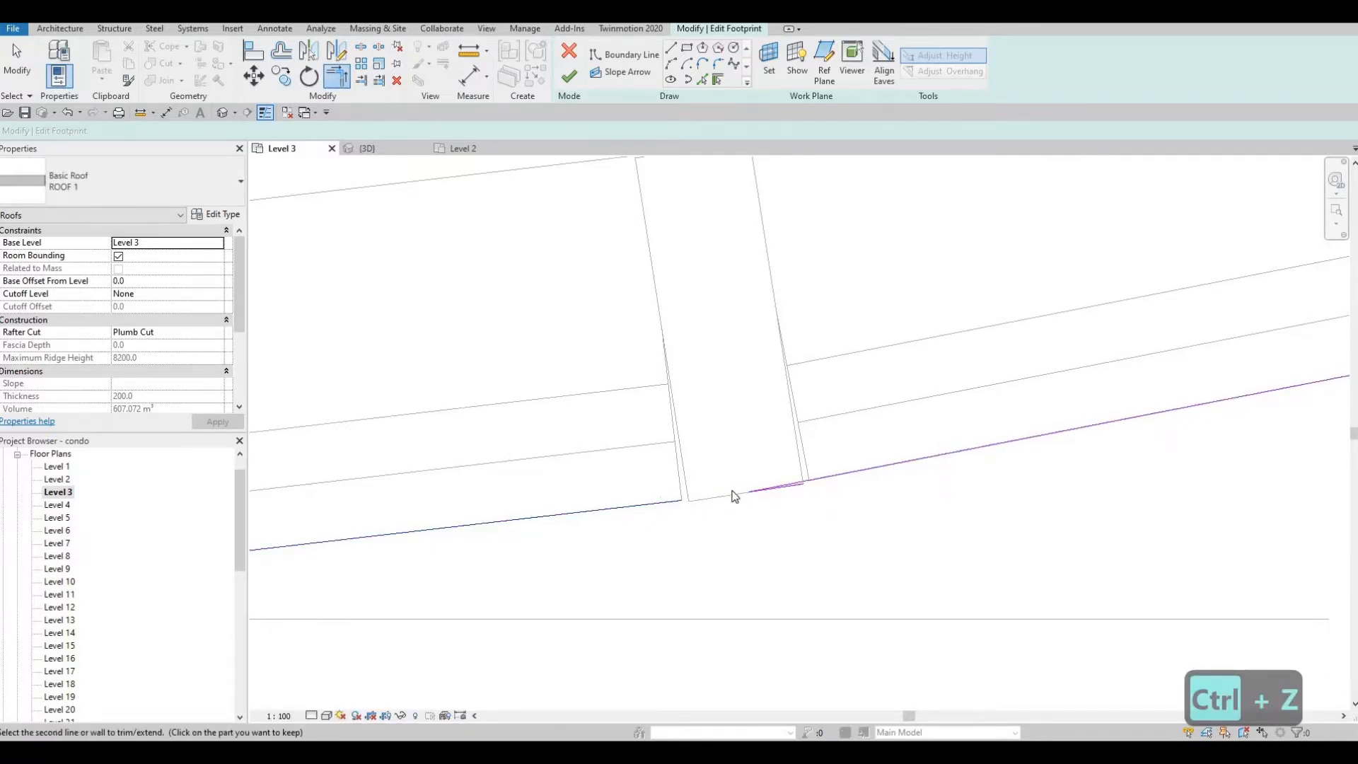
key(Escape)
key(Escape)
key(ctrl+z)
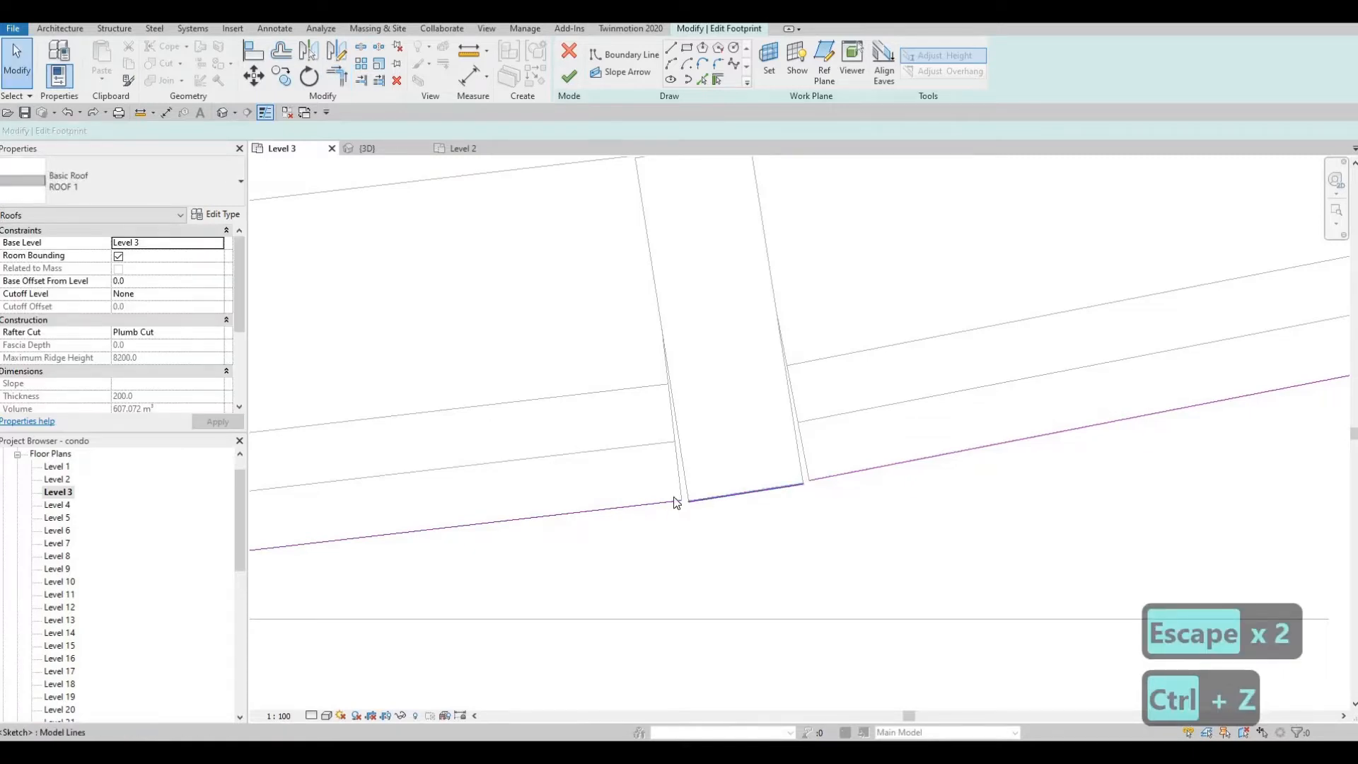
Step: Try to trim the segment line on the mullion's other side to its short face line, and undo the trim
click(650, 500)
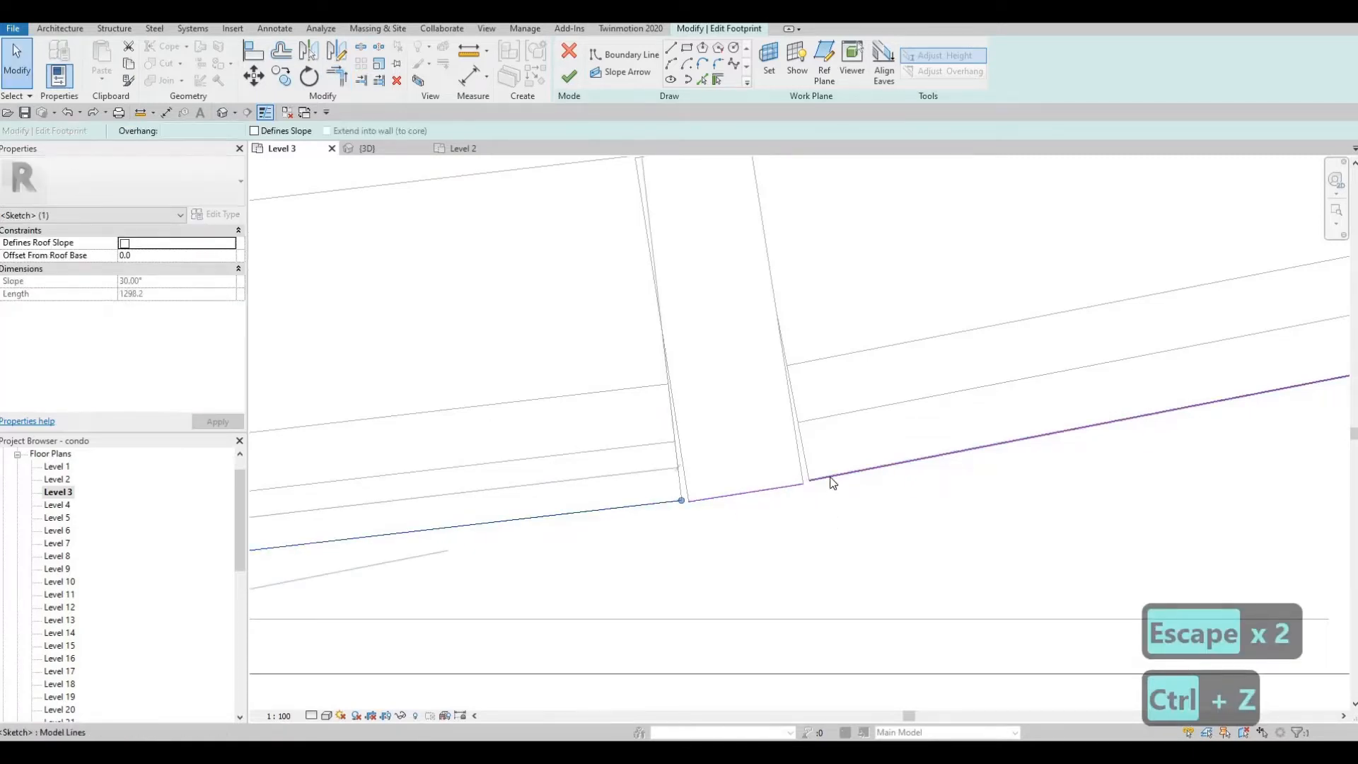
key(Escape)
key(Escape)
key(t)
key(r)
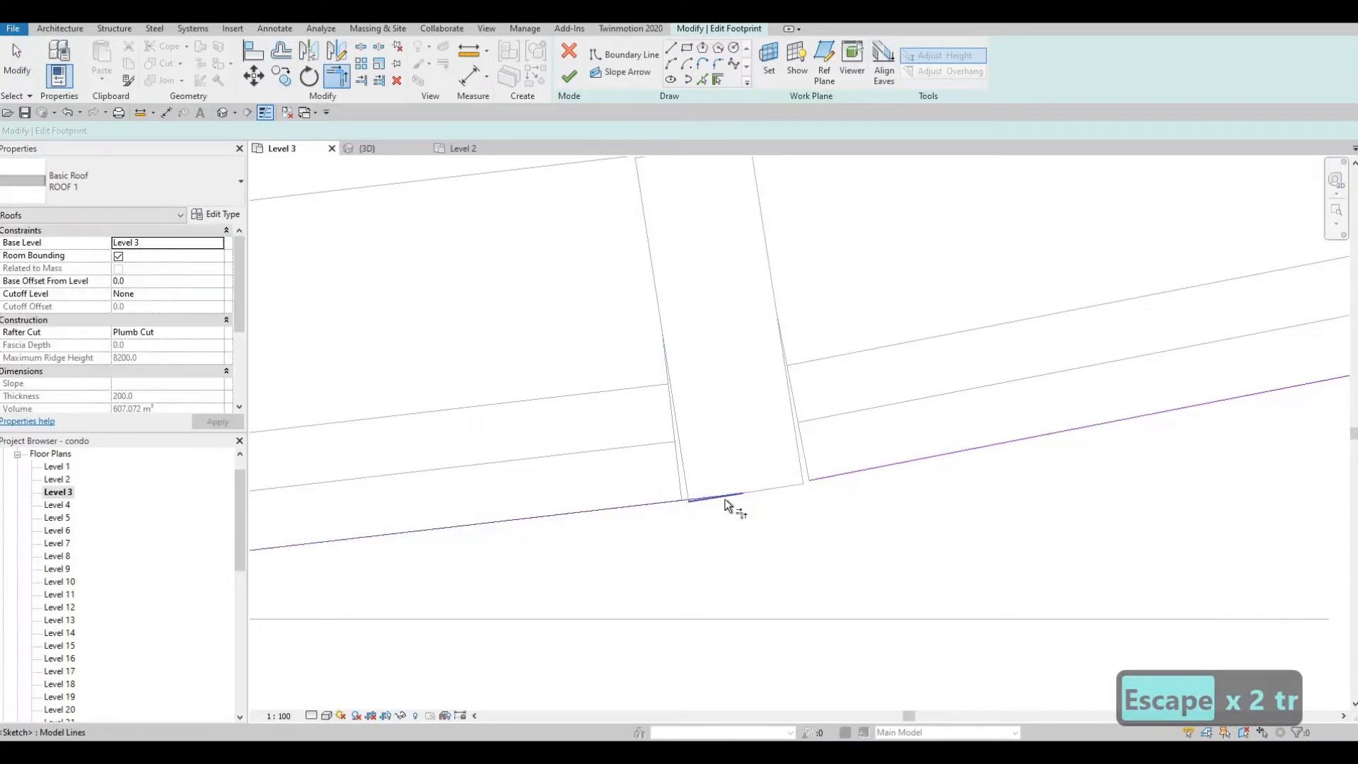
key(ctrl+z)
Step: Trim the two adjacent curtain wall segment lines directly to each other and delete the mullion's short face line
click(669, 504)
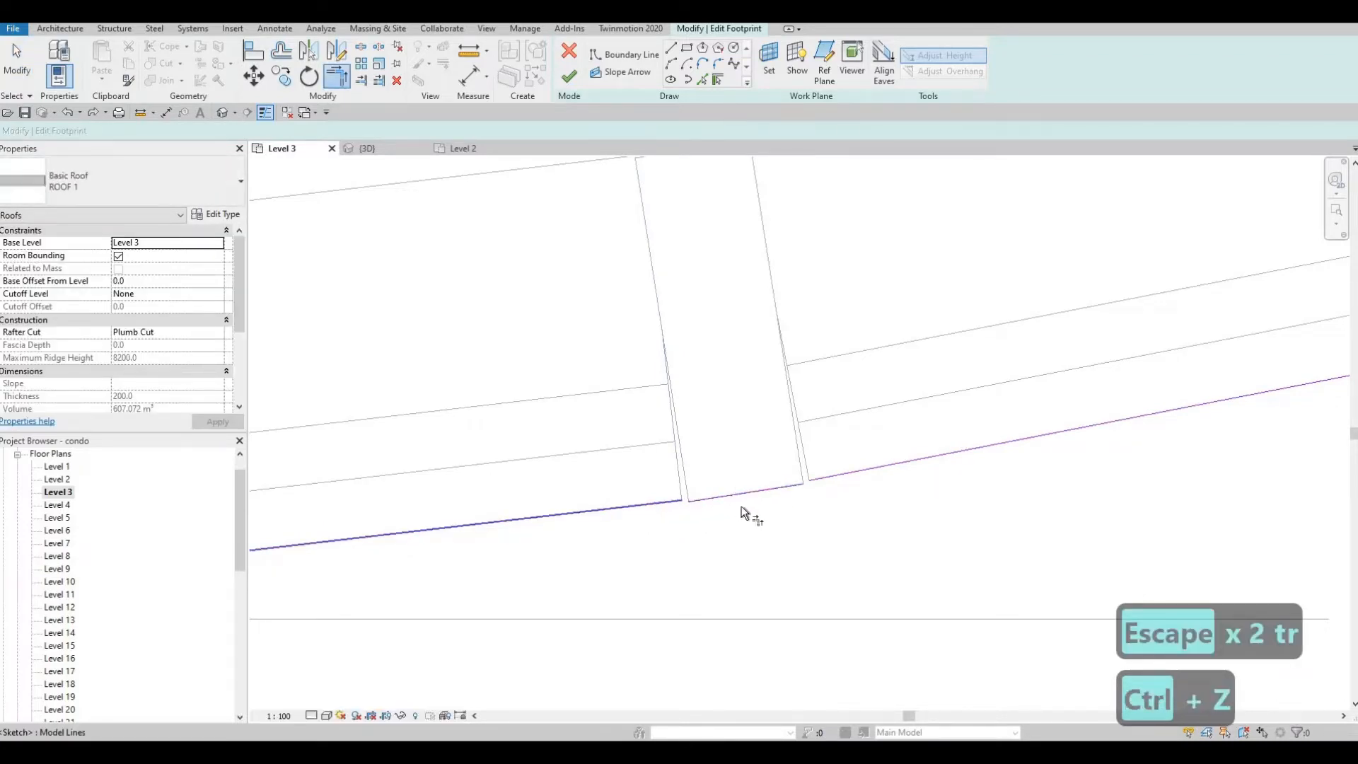
click(837, 474)
scroll(842, 488, up, 3)
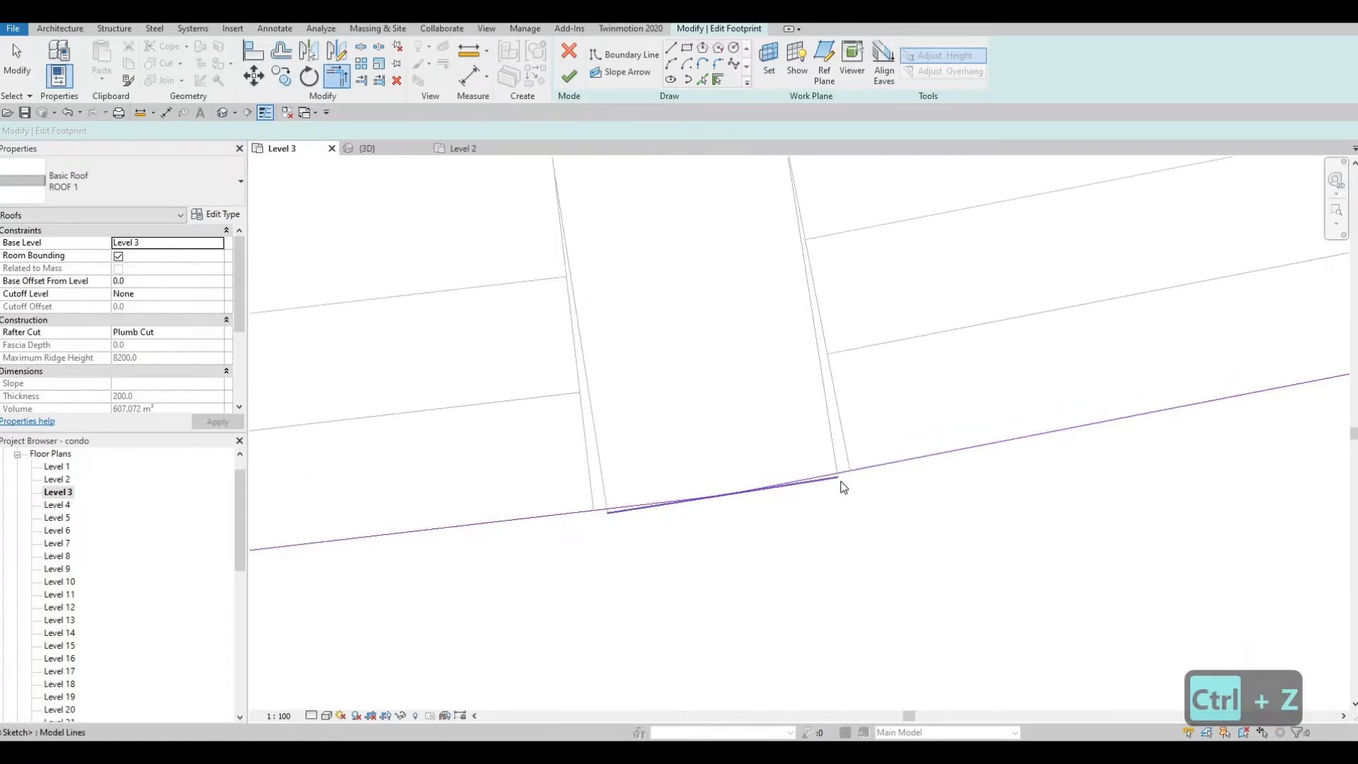
key(Escape)
key(Escape)
click(837, 474)
key(Delete)
Step: Delete the short outer face line of another mullion further along the curtain wall
mouse_move(868, 449)
middle_down()
mouse_move(797, 457)
mouse_move(889, 427)
mouse_move(830, 460)
mouse_move(703, 479)
mouse_move(760, 464)
middle_up()
click(761, 461)
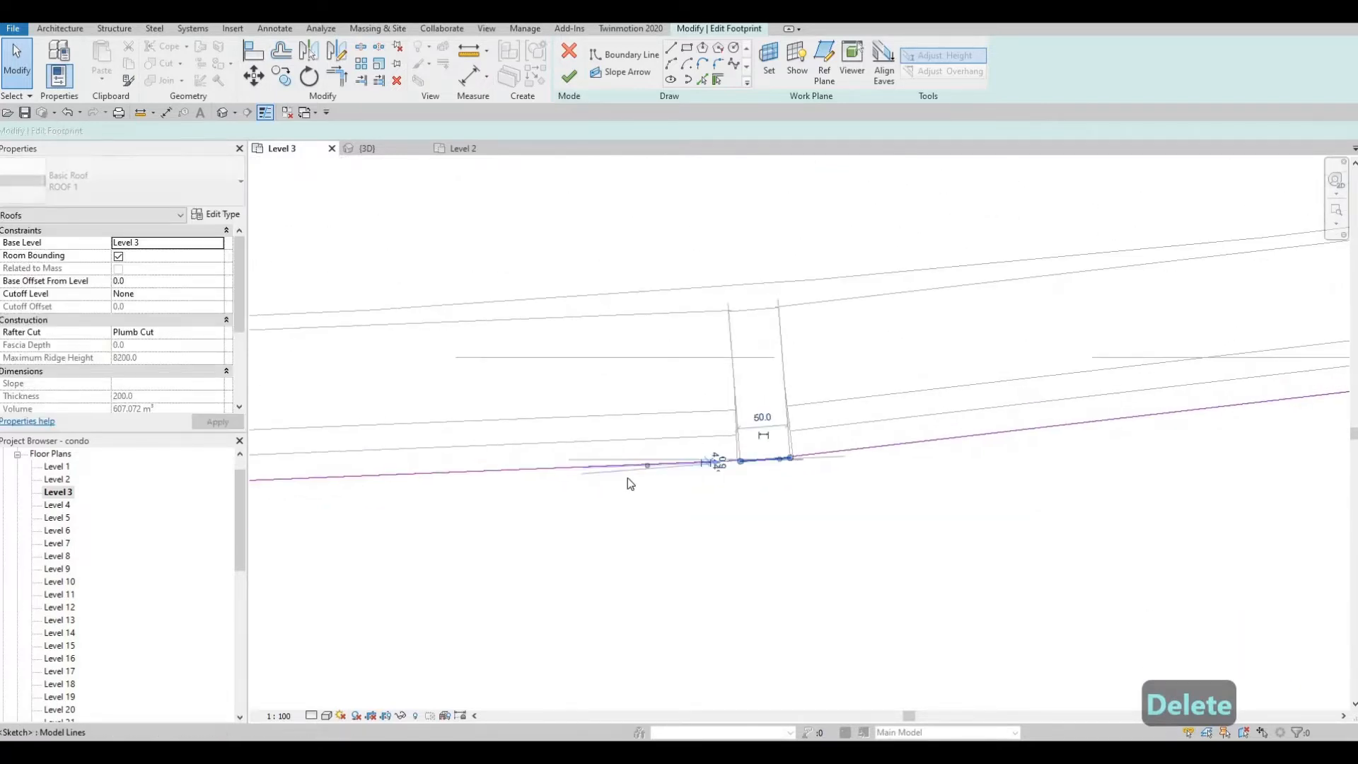
key(Delete)
Step: At the first mullion past the projecting wall corner, delete the short face line and trim the adjacent segment lines together
scroll(707, 449, down, 2)
mouse_move(520, 436)
middle_down()
mouse_move(906, 404)
mouse_move(1000, 412)
middle_up()
scroll(906, 405, down, 2)
middle_drag(632, 379, 857, 367)
scroll(857, 367, down, 2)
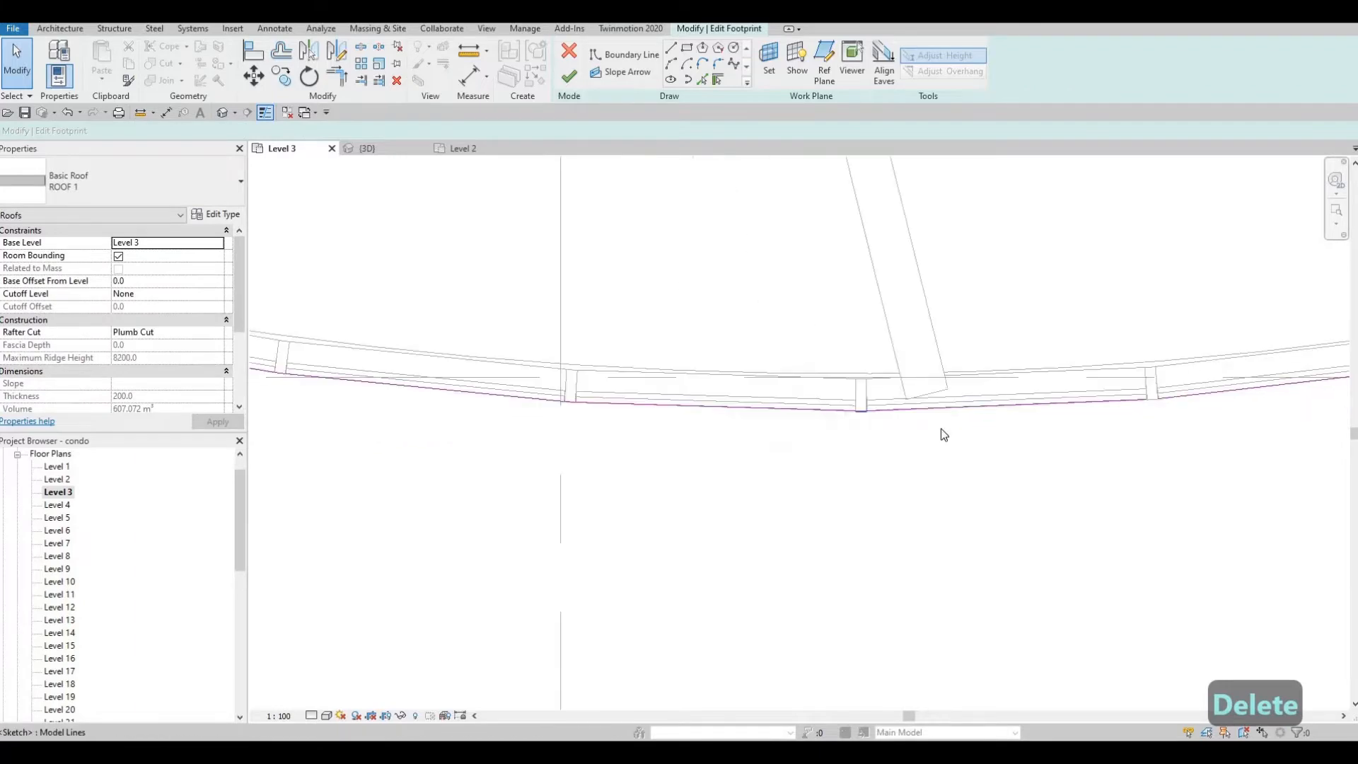
scroll(942, 434, down, 2)
middle_drag(984, 475, 1206, 506)
scroll(1206, 506, down, 2)
middle_drag(888, 518, 1308, 597)
scroll(1308, 598, down, 2)
scroll(647, 516, down, 4)
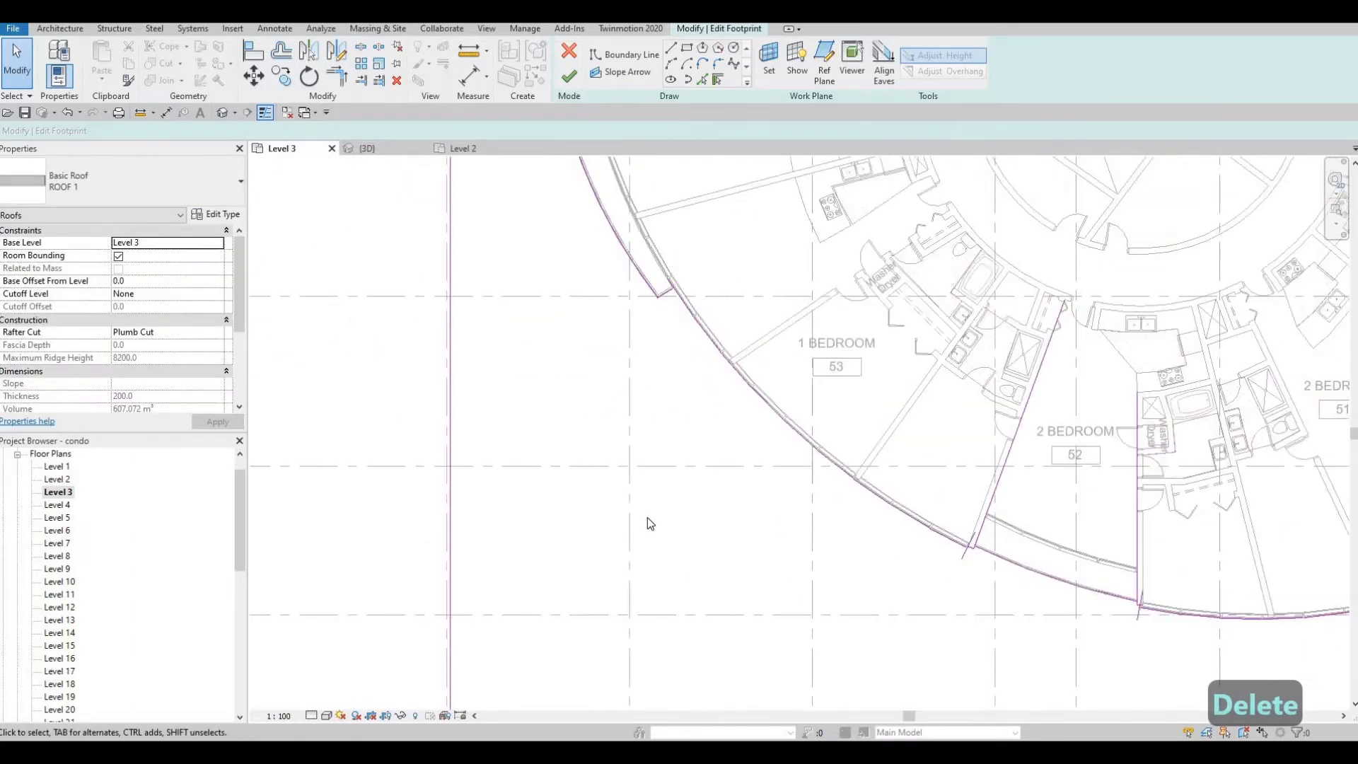
scroll(768, 537, up, 5)
scroll(763, 469, up, 5)
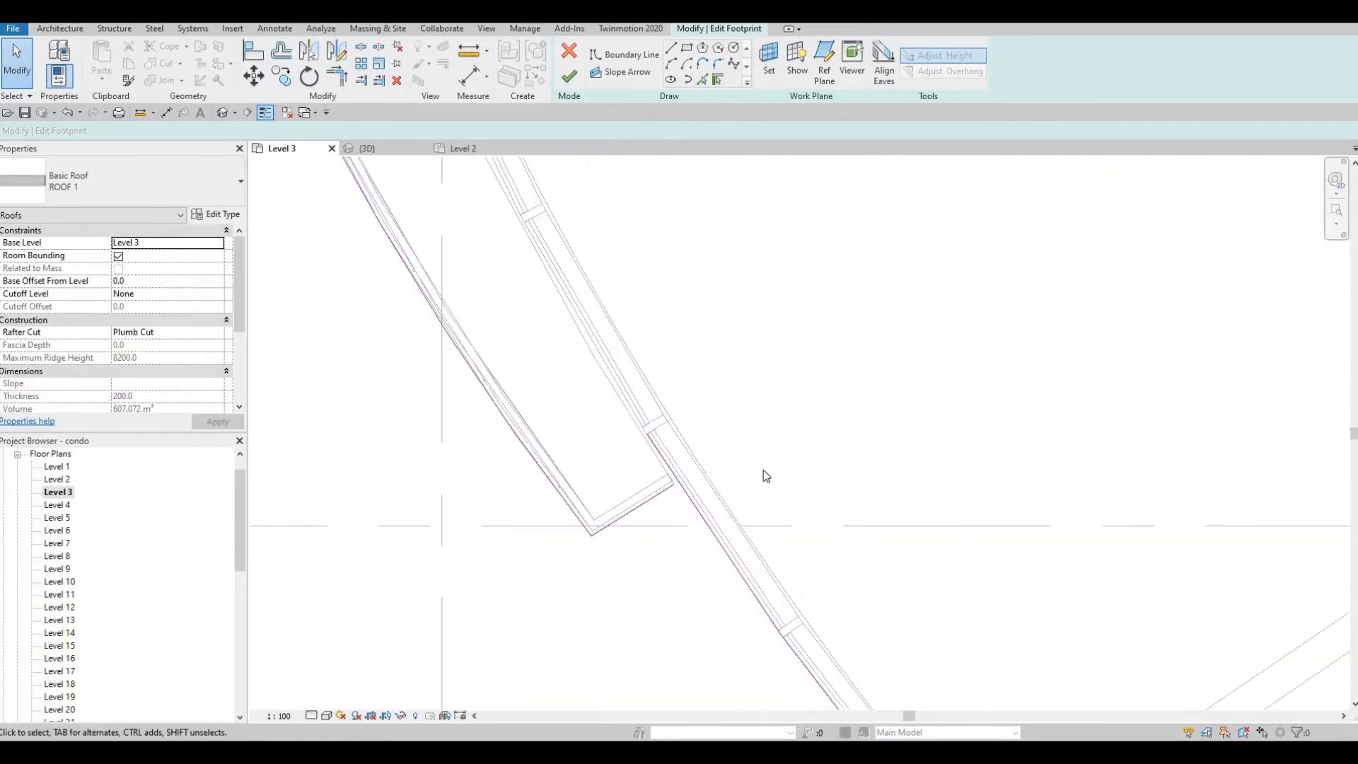
click(791, 444)
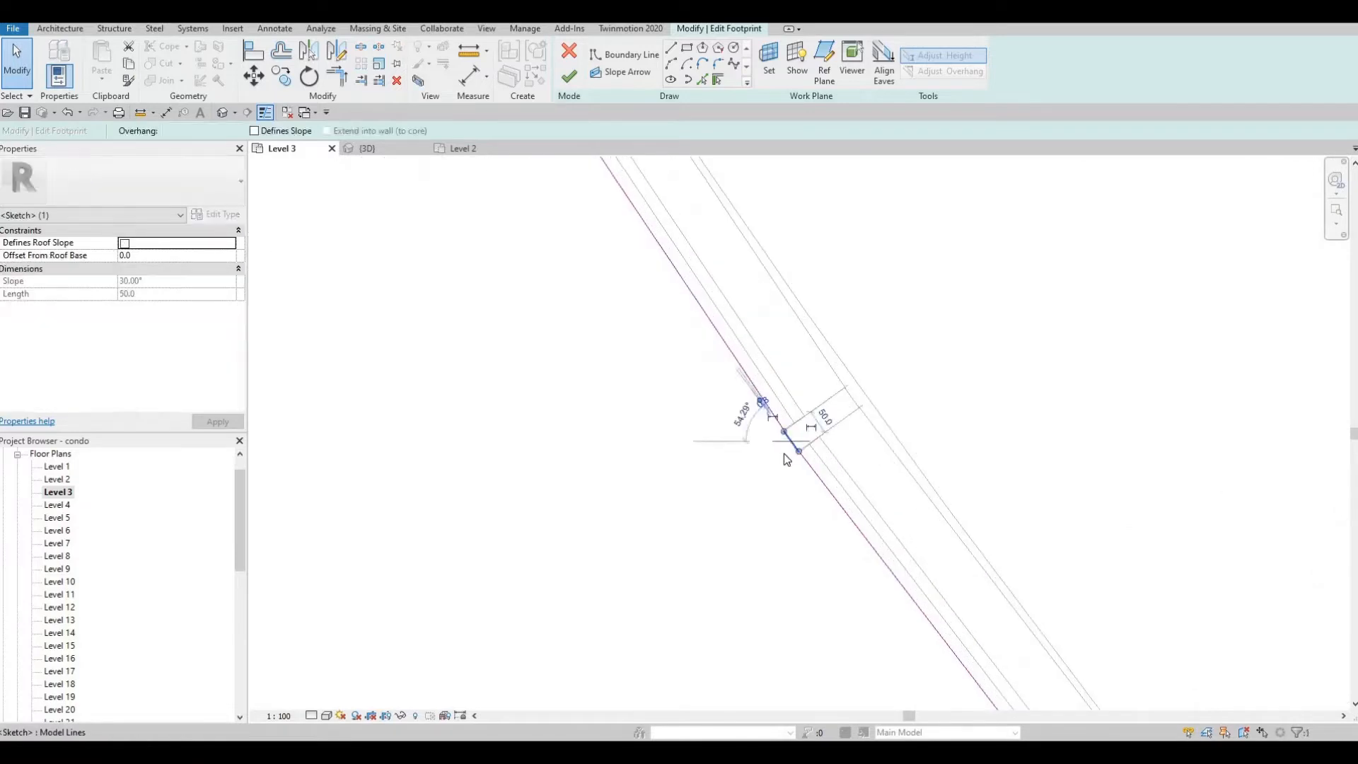
key(Delete)
key(t)
key(r)
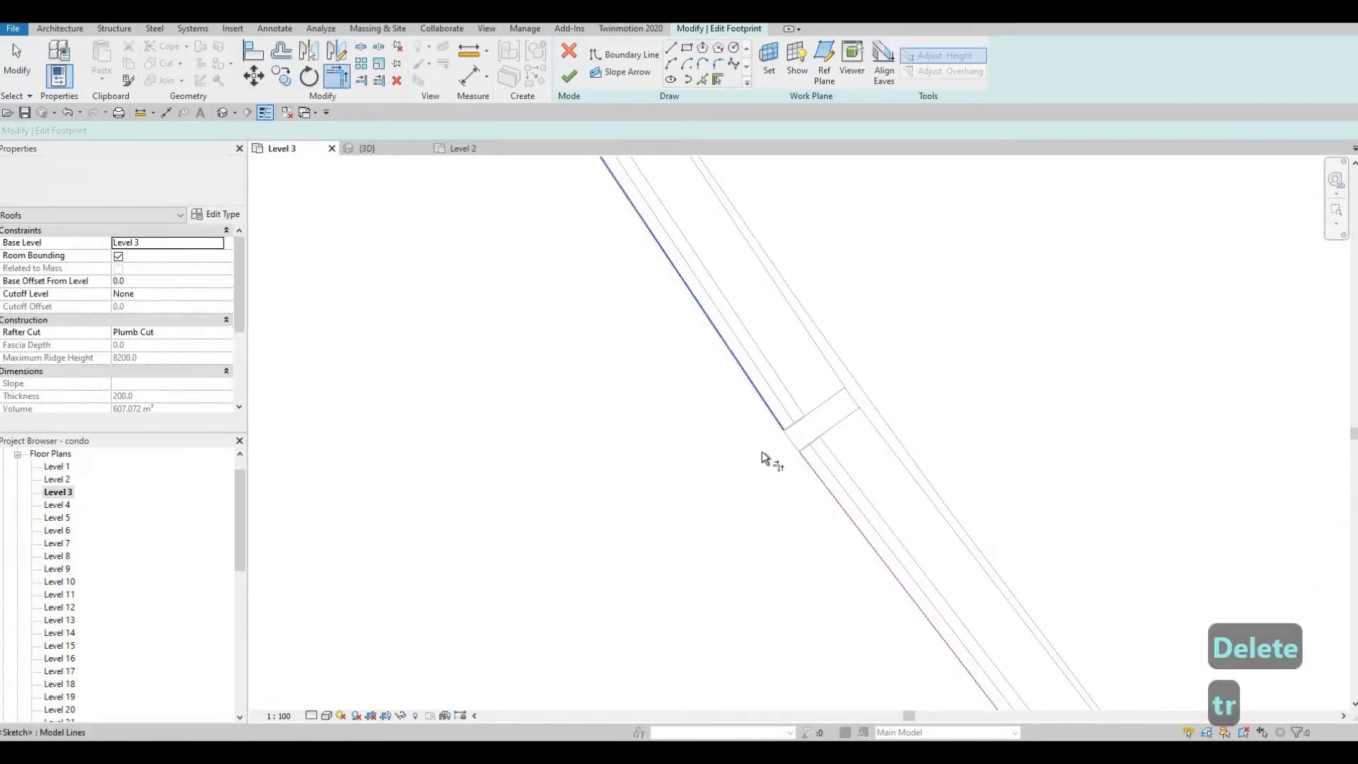
Step: Trim the curtain wall segment line to the end line of the projecting wall to form a corner
mouse_move(669, 335)
middle_down()
mouse_move(884, 435)
mouse_move(869, 372)
middle_up()
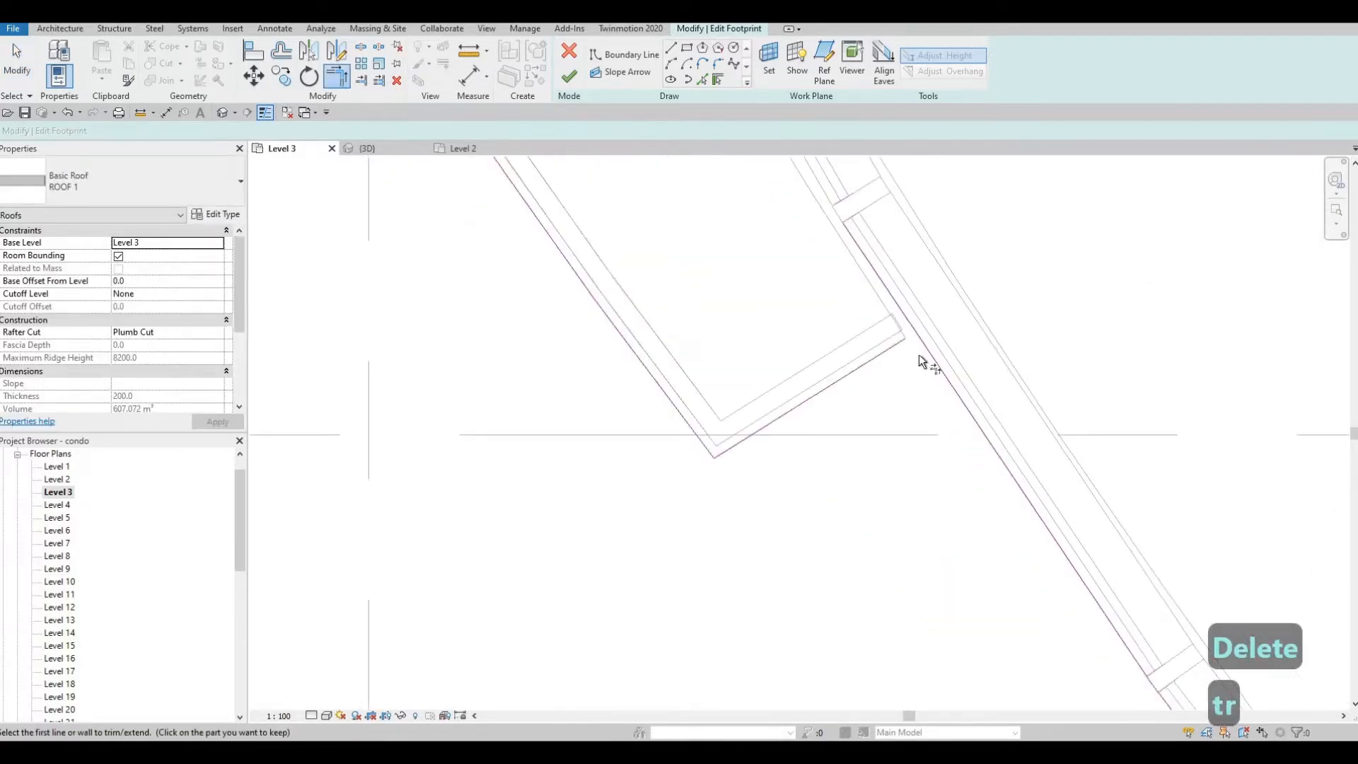
click(928, 352)
click(880, 355)
scroll(906, 286, down, 2)
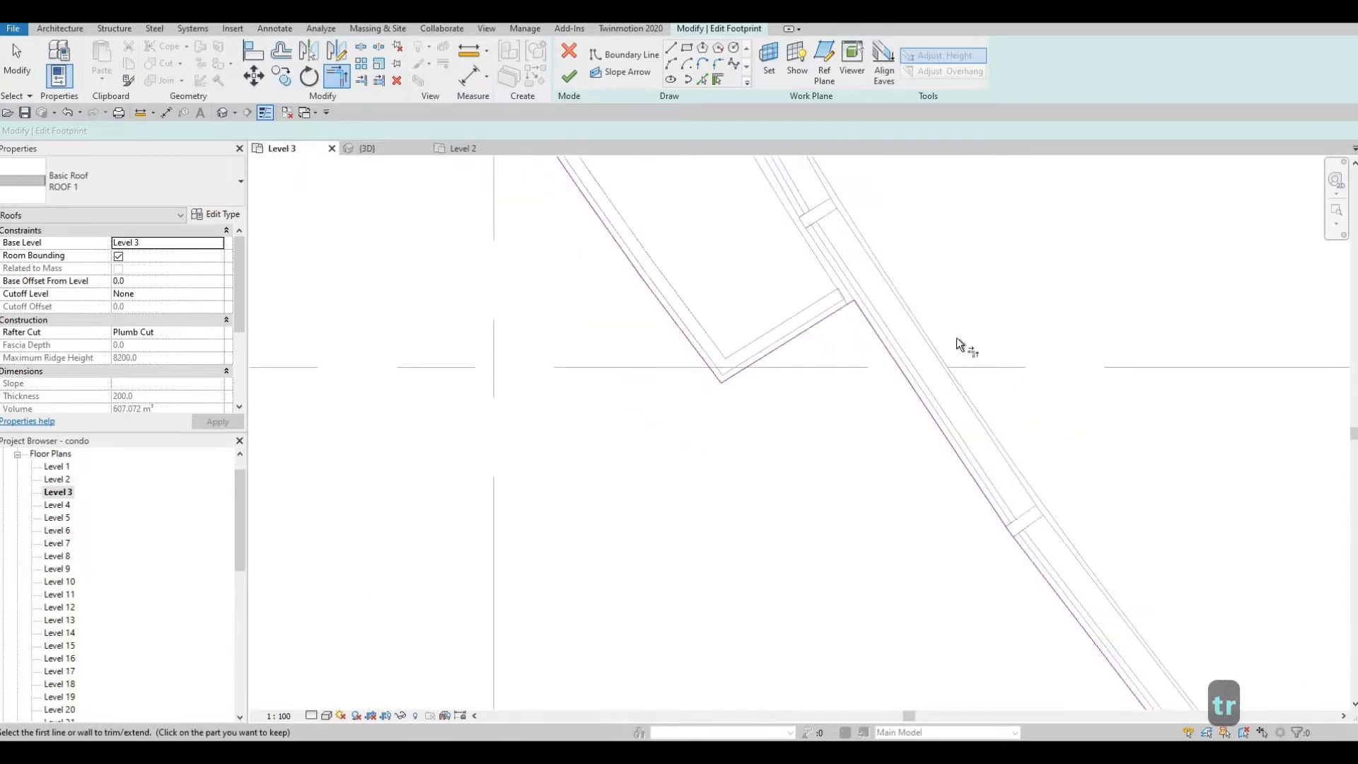
Step: Trim the segment lines on both sides of the next mullion into a corner and delete its short face line
scroll(956, 339, down, 1)
middle_drag(1026, 537, 919, 346)
middle_drag(1025, 513, 912, 350)
scroll(892, 342, up, 3)
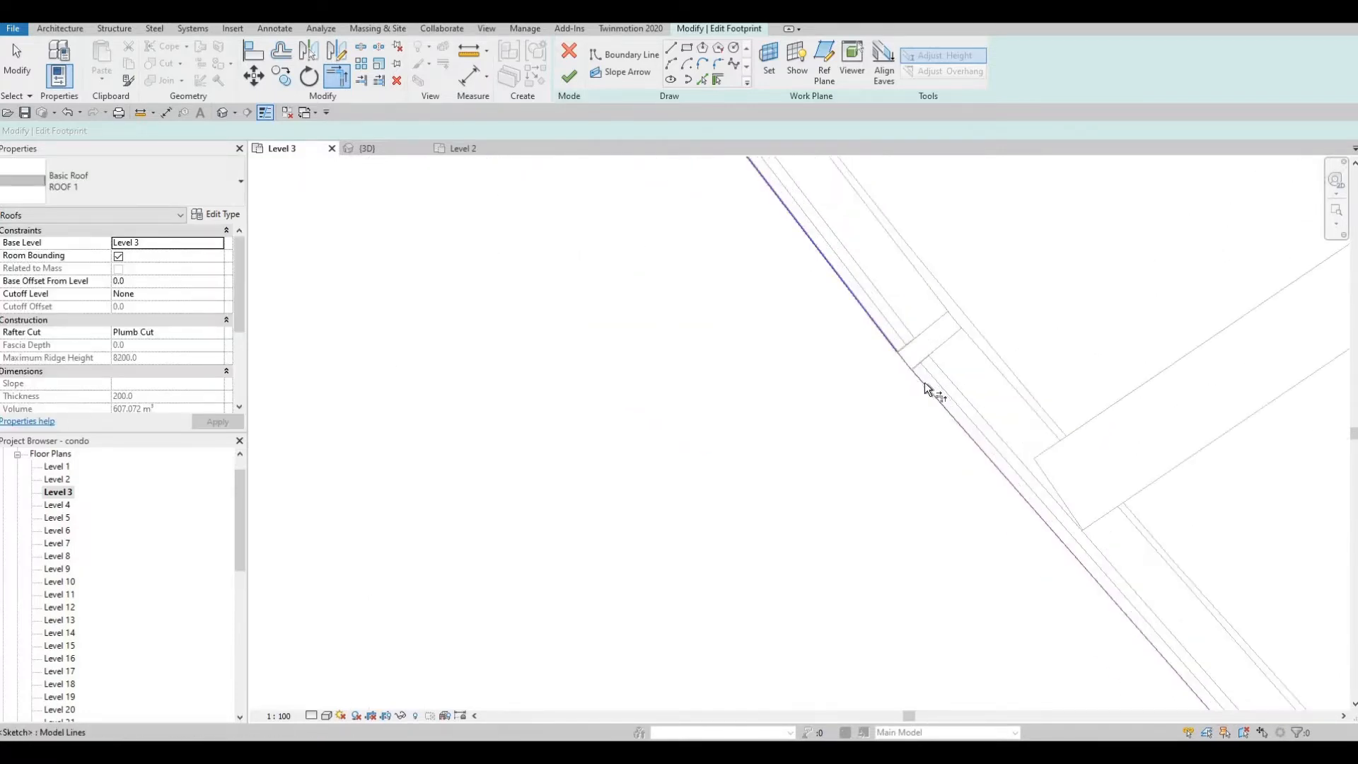
scroll(898, 362, up, 1)
key(Escape)
key(Escape)
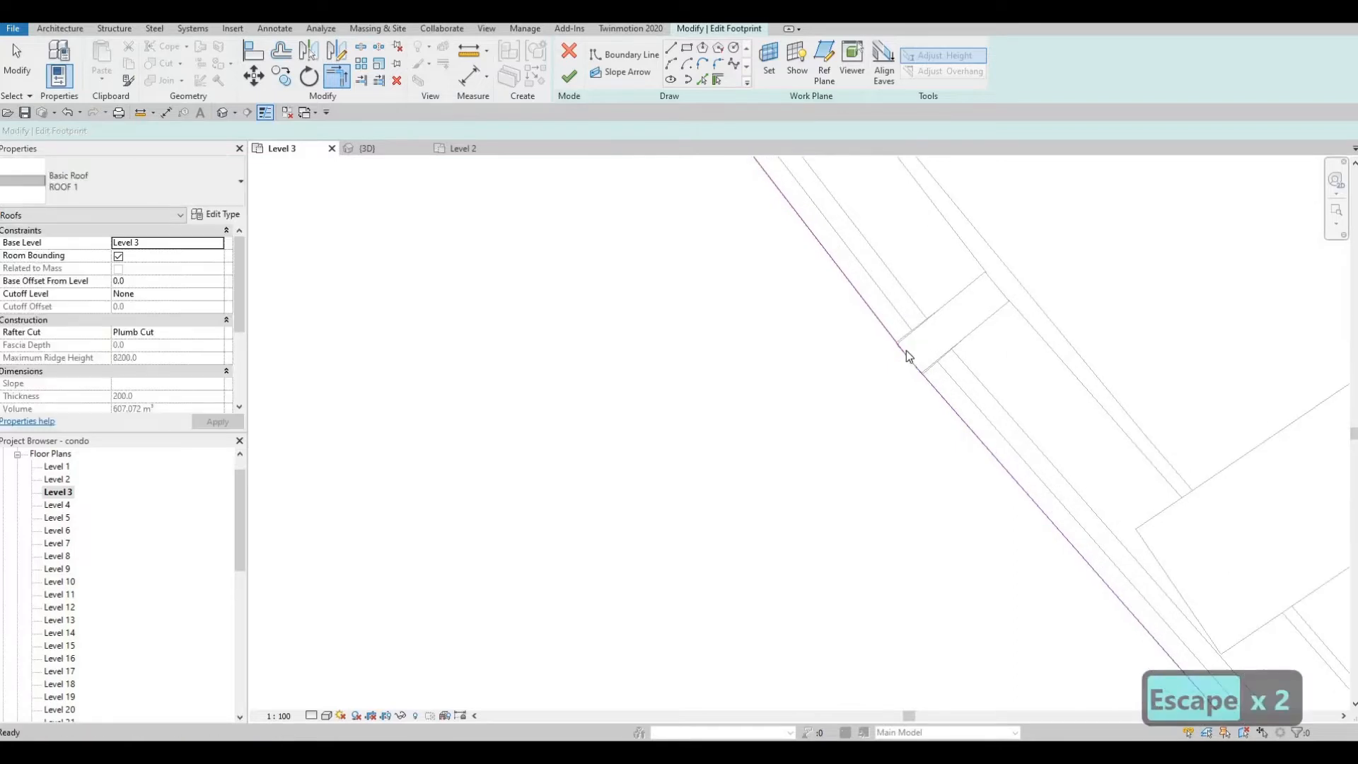
scroll(901, 360, up, 1)
click(911, 386)
key(Delete)
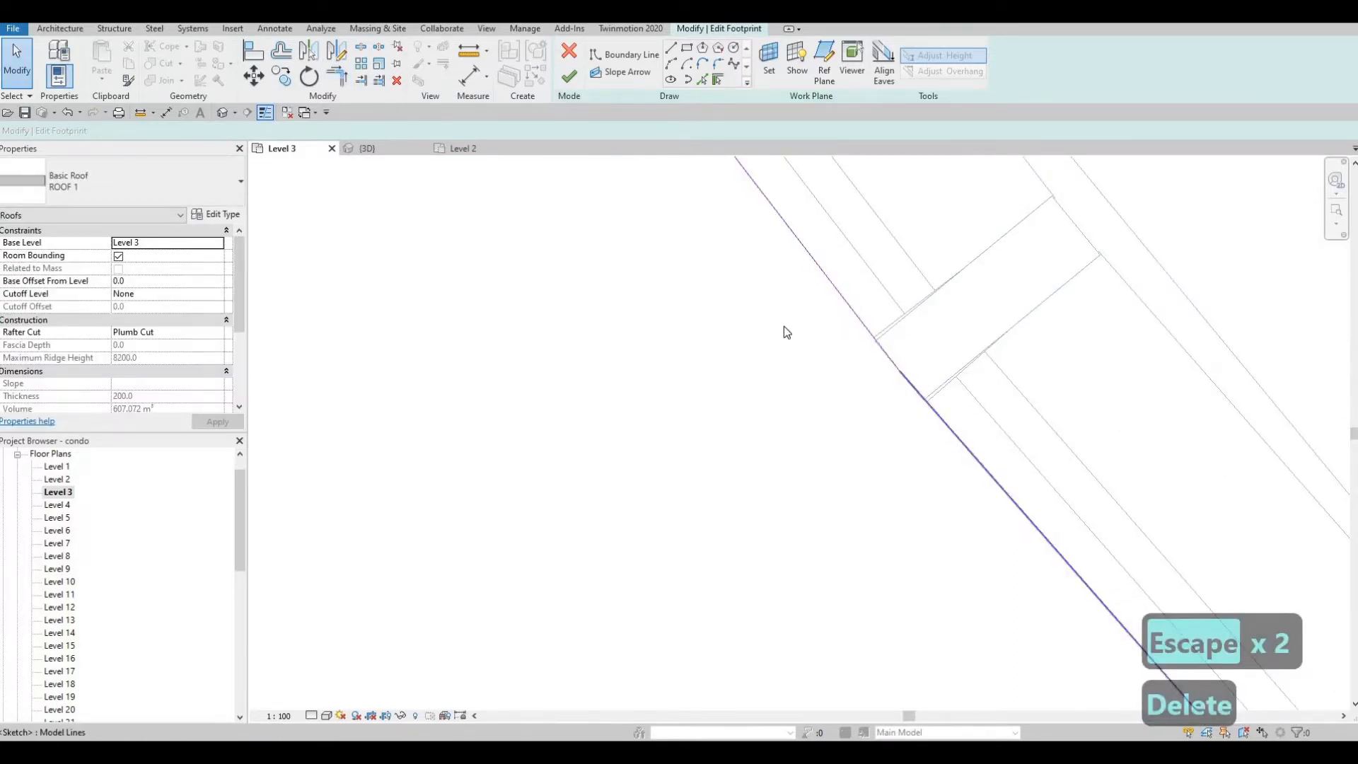
Step: At the next mullion along the curtain wall, delete the short outer face line and trim the adjacent segment lines together
middle_drag(999, 410, 848, 273)
scroll(912, 334, down, 3)
middle_drag(1131, 601, 825, 346)
middle_drag(990, 679, 858, 423)
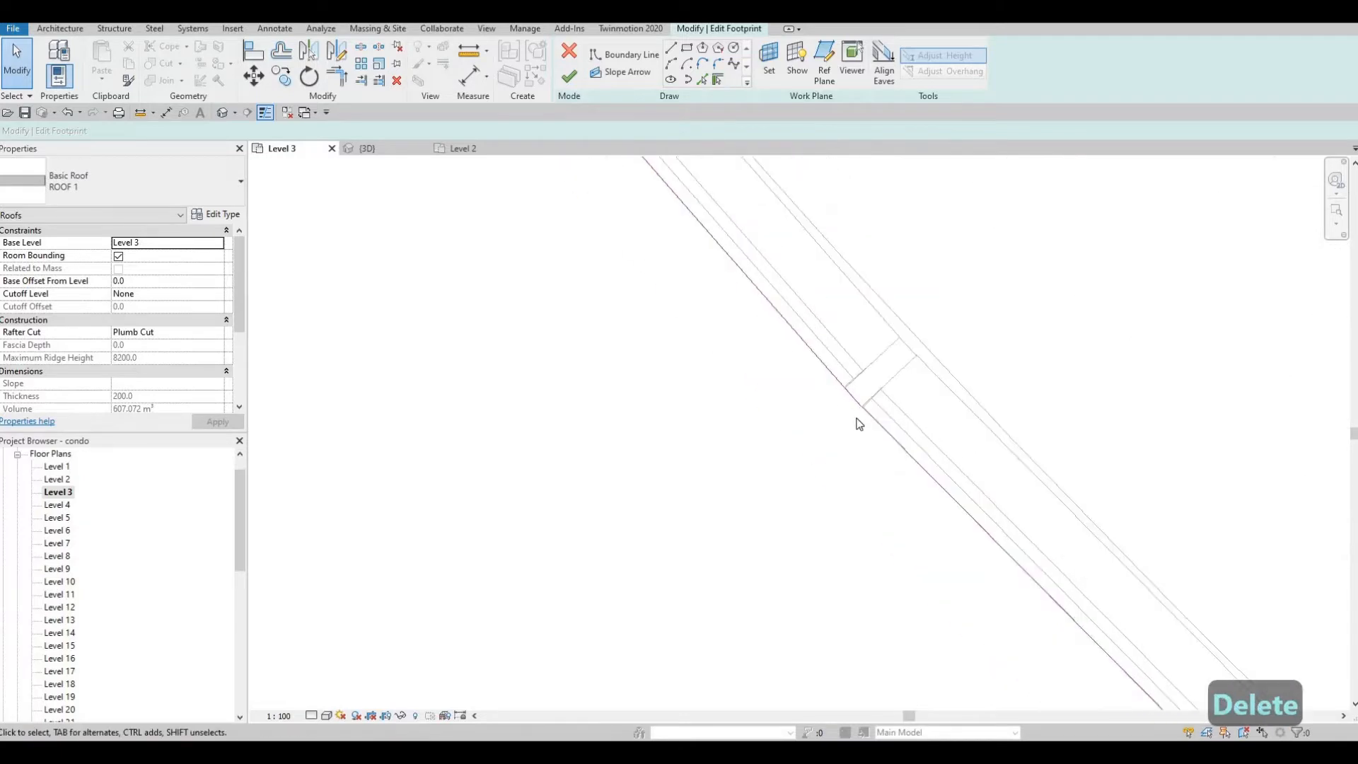
scroll(859, 423, up, 1)
click(859, 421)
key(Delete)
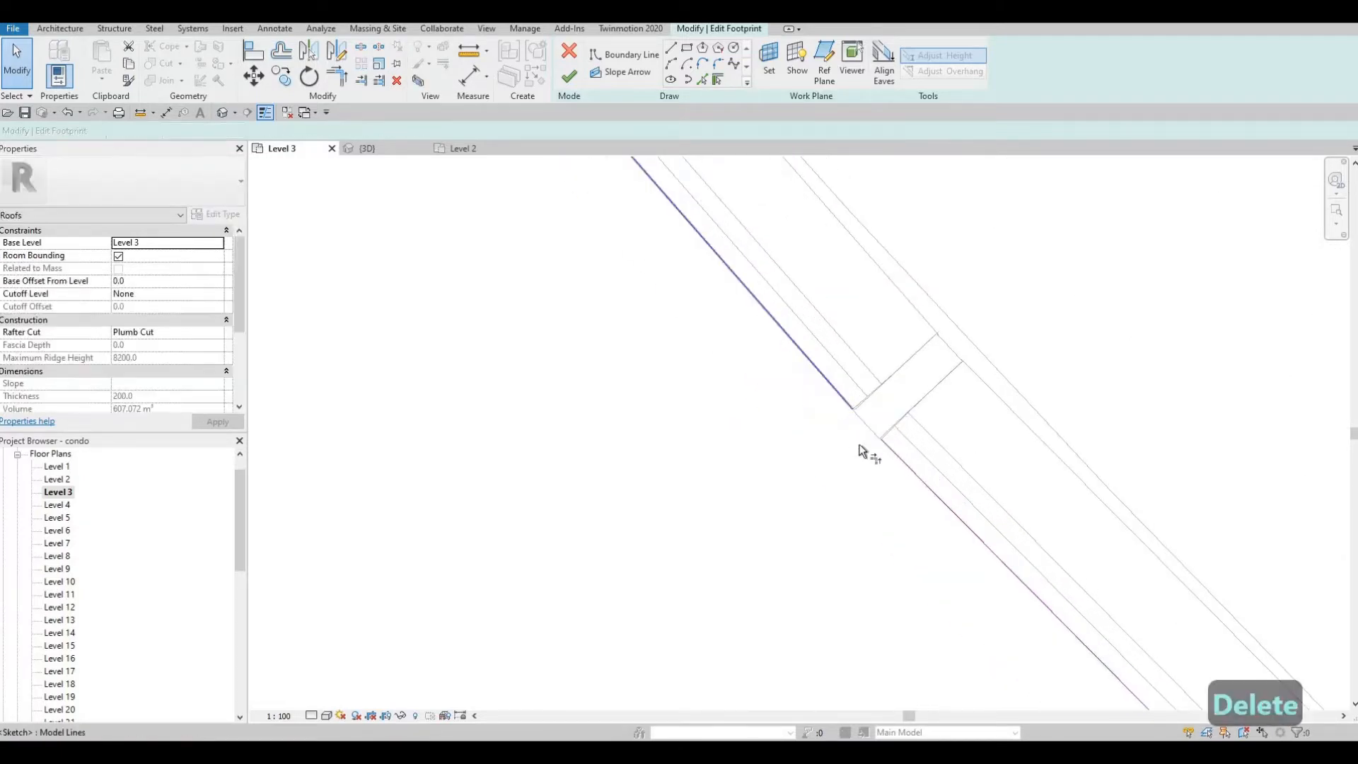
key(t)
key(r)
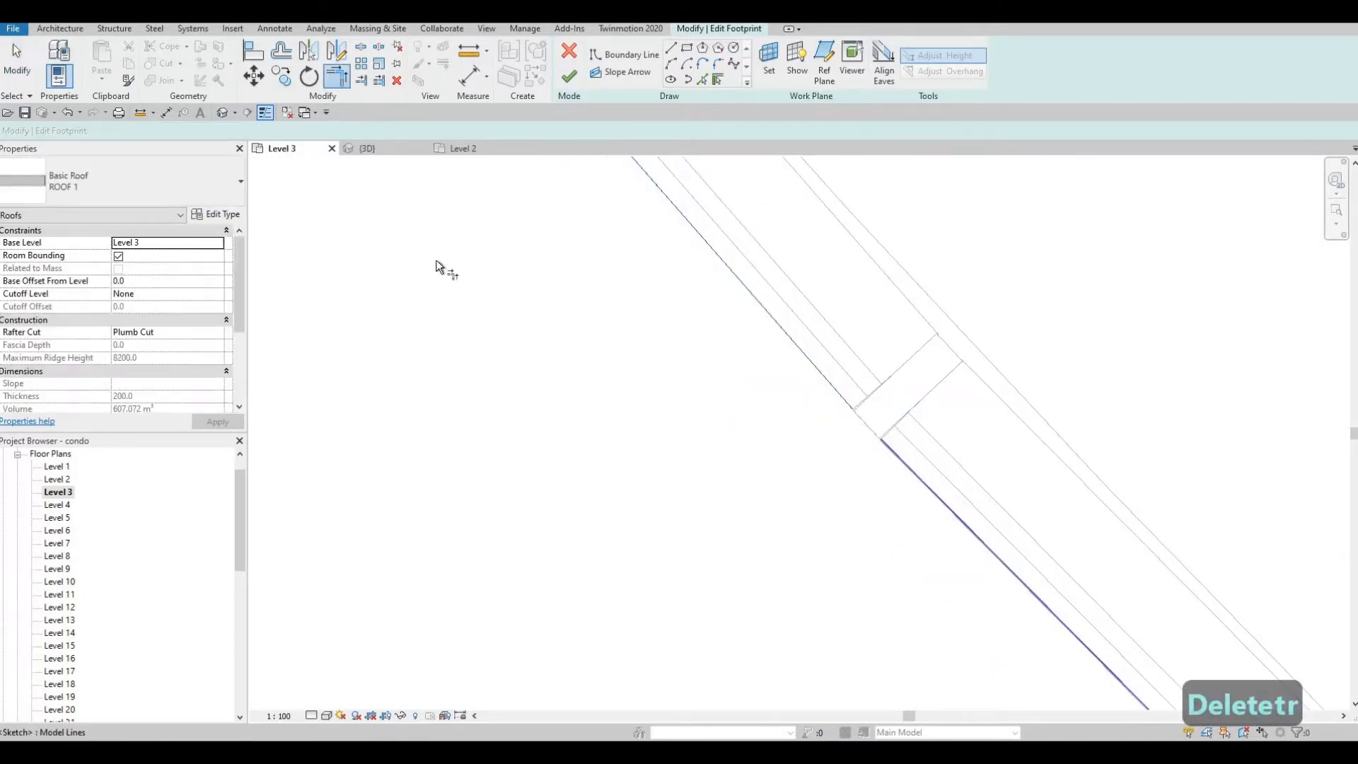
click(893, 451)
Step: Delete the following mullion's short face line and trim the boundary segments on both sides into a corner
scroll(891, 451, down, 1)
middle_drag(889, 451, 481, 237)
middle_drag(1089, 689, 799, 427)
scroll(796, 430, up, 1)
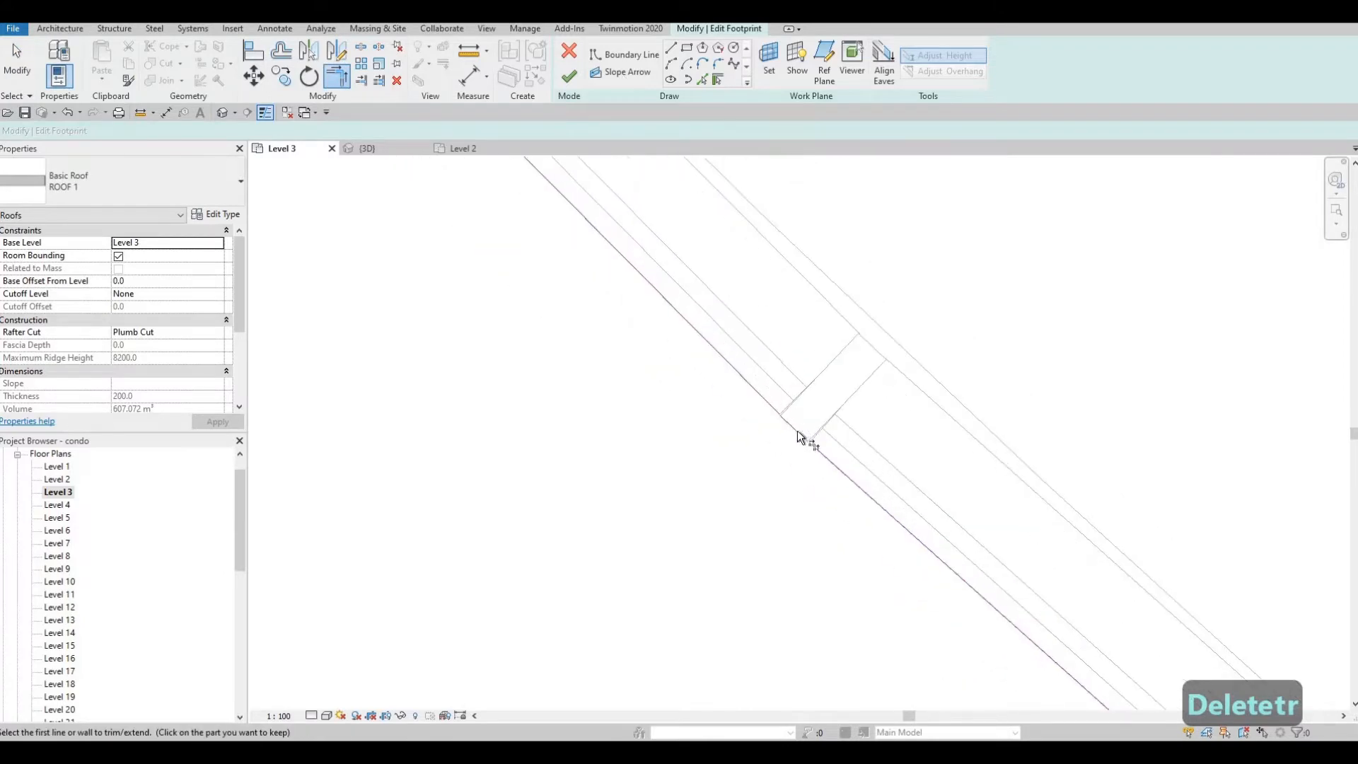
key(Escape)
key(Escape)
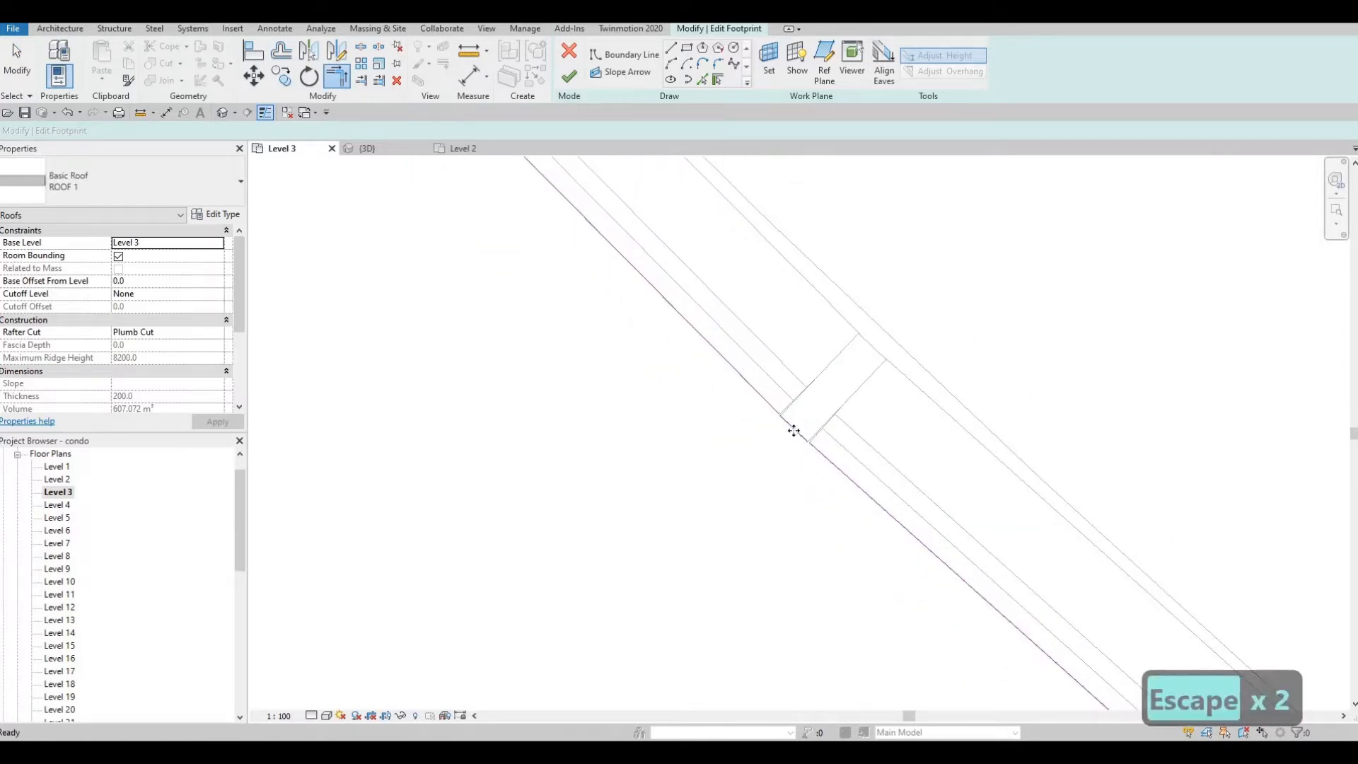
click(794, 430)
key(Delete)
key(t)
key(r)
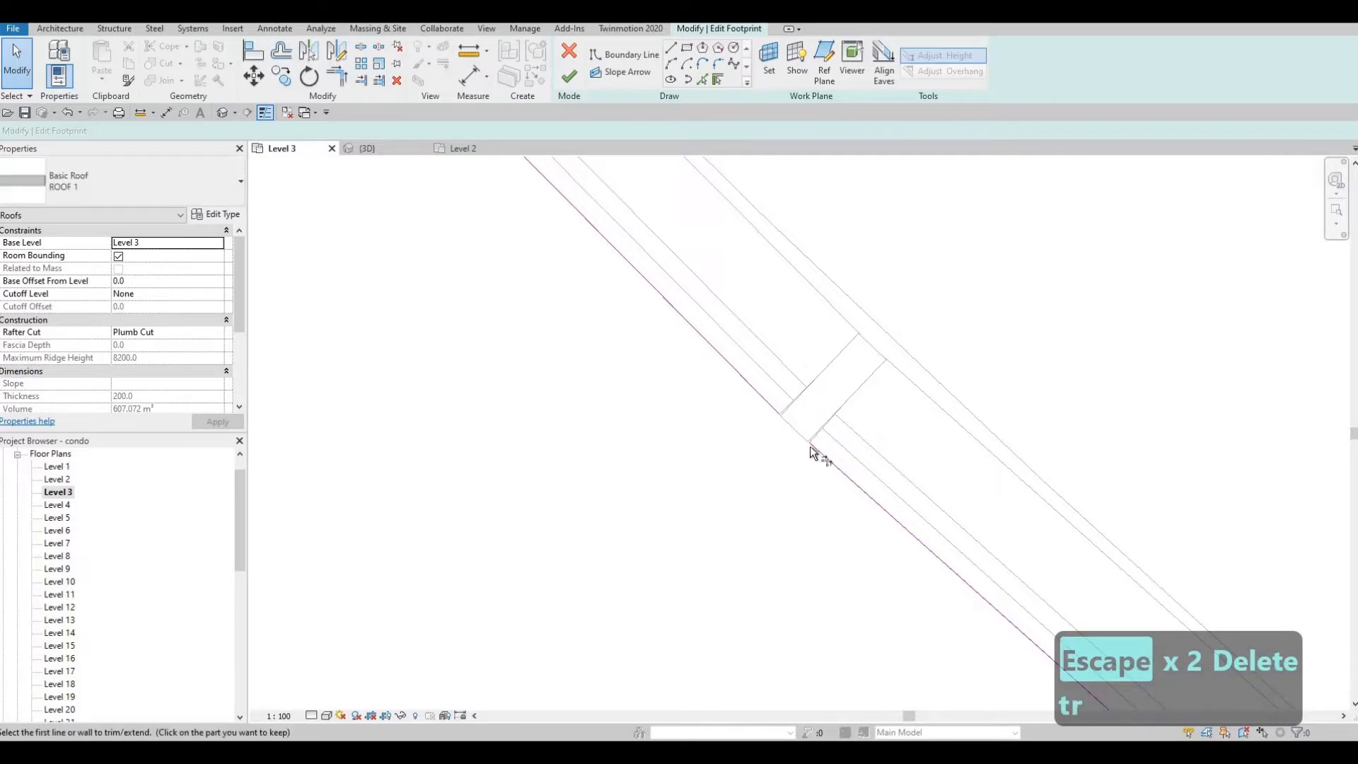
Step: Remove the short face line of the mullion just past the vertical grid line and join its neighbouring segment lines with Trim
scroll(681, 196, down, 3)
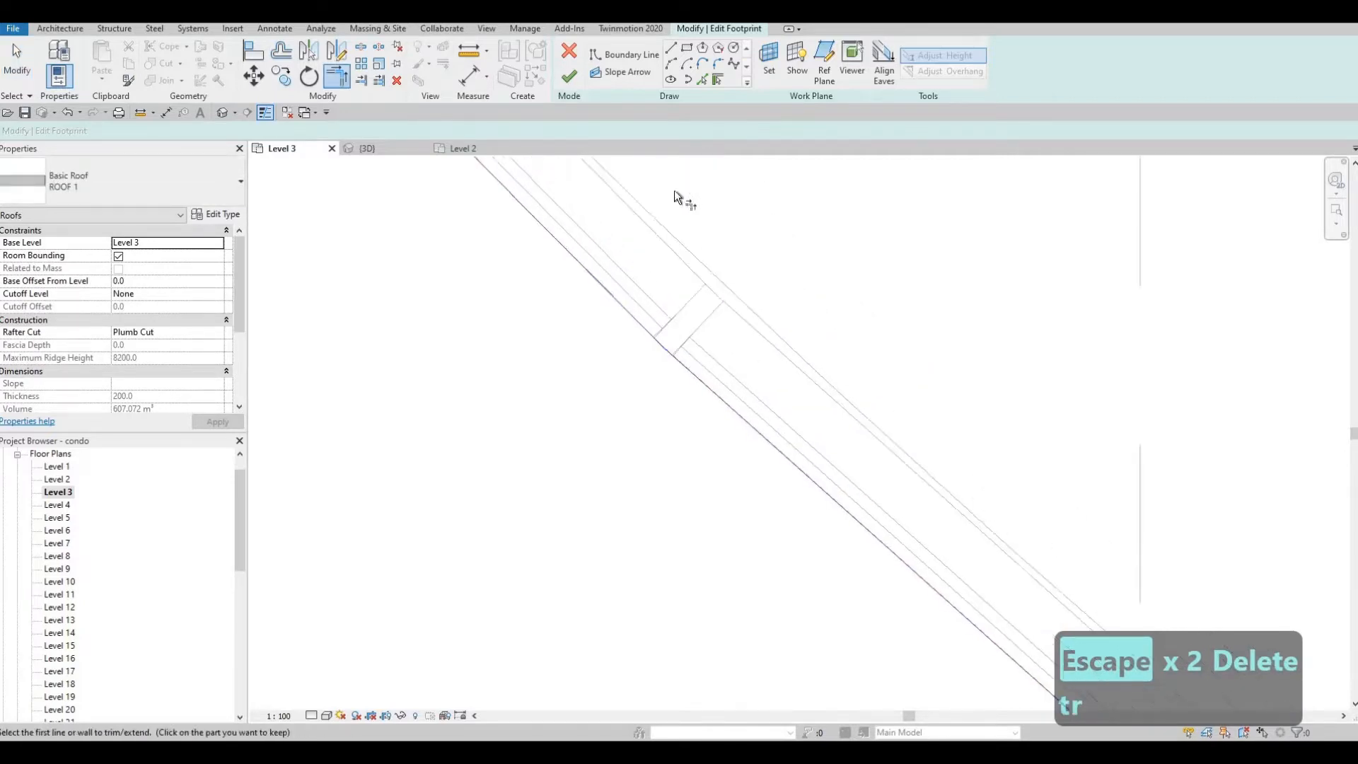
scroll(728, 294, up, 3)
key(Escape)
key(Escape)
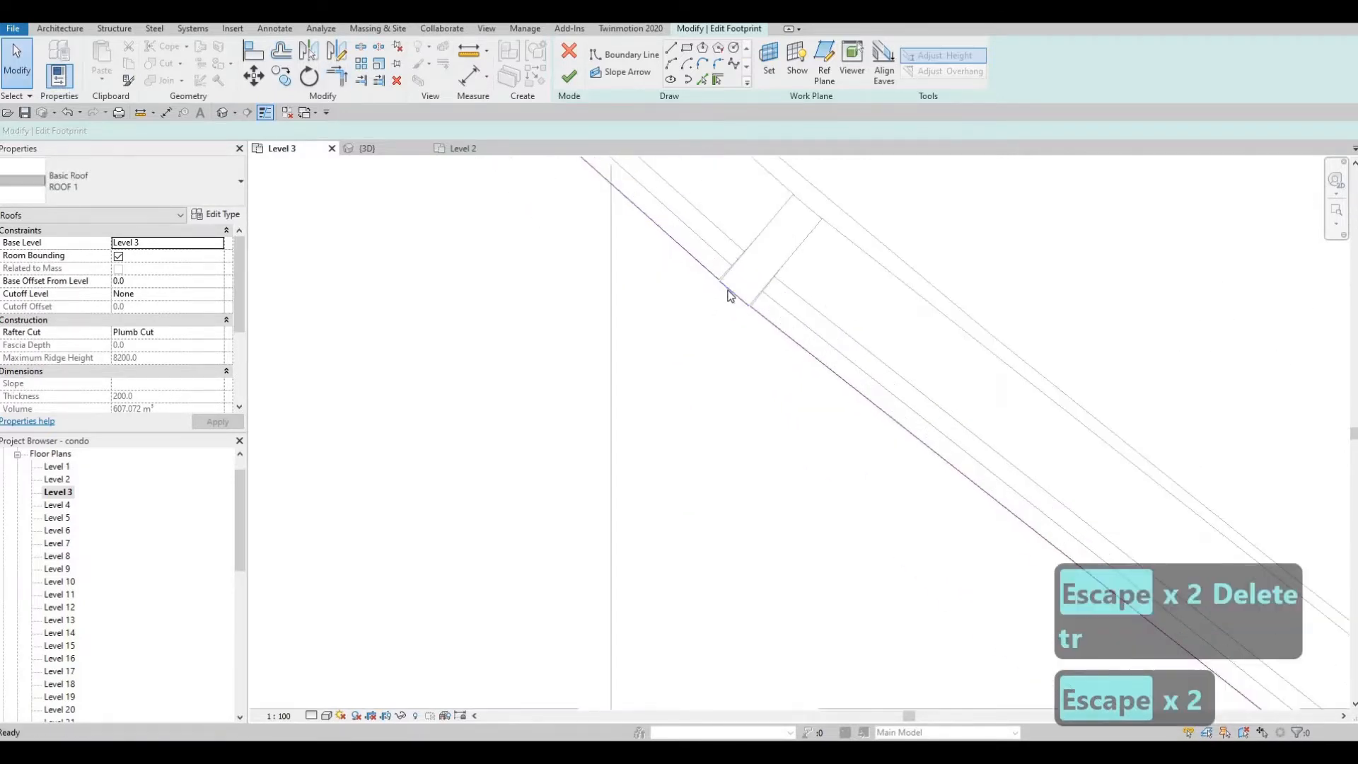
click(734, 294)
key(Delete)
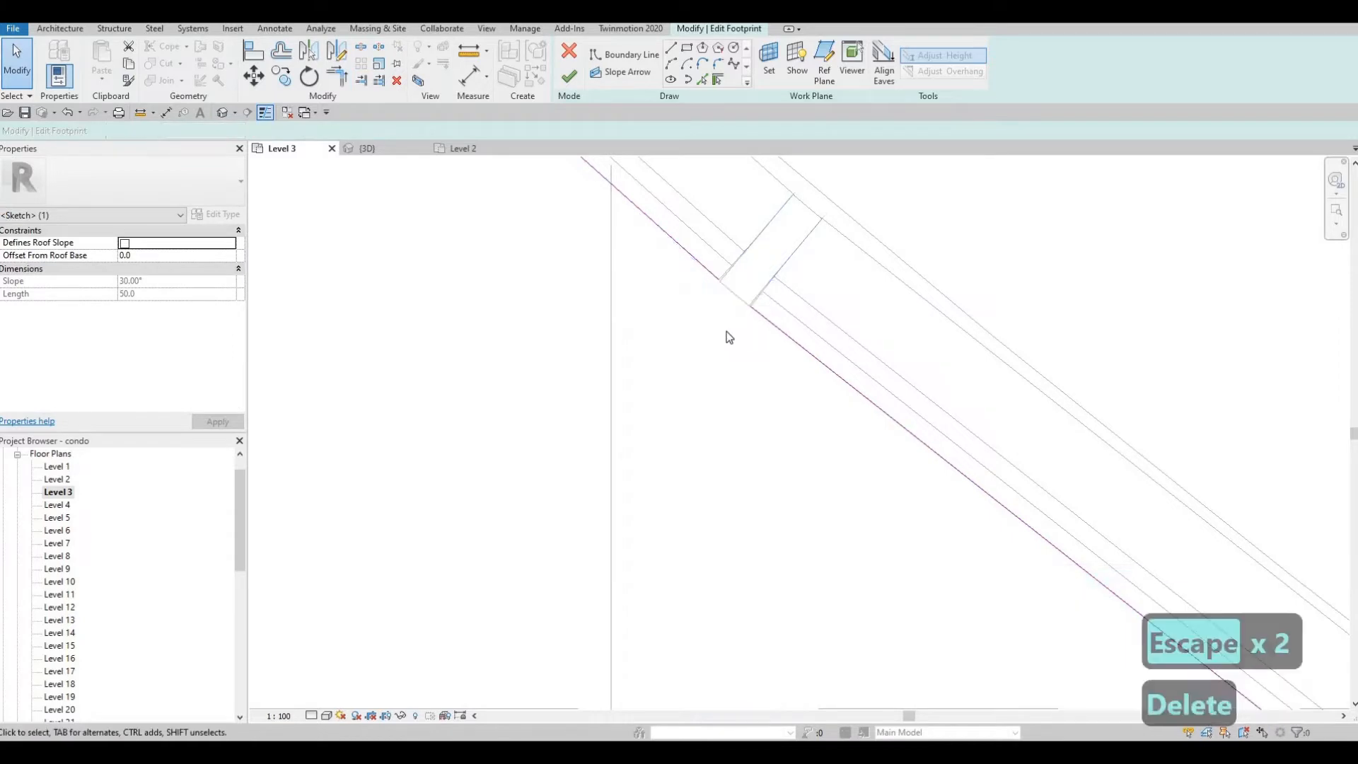
key(t)
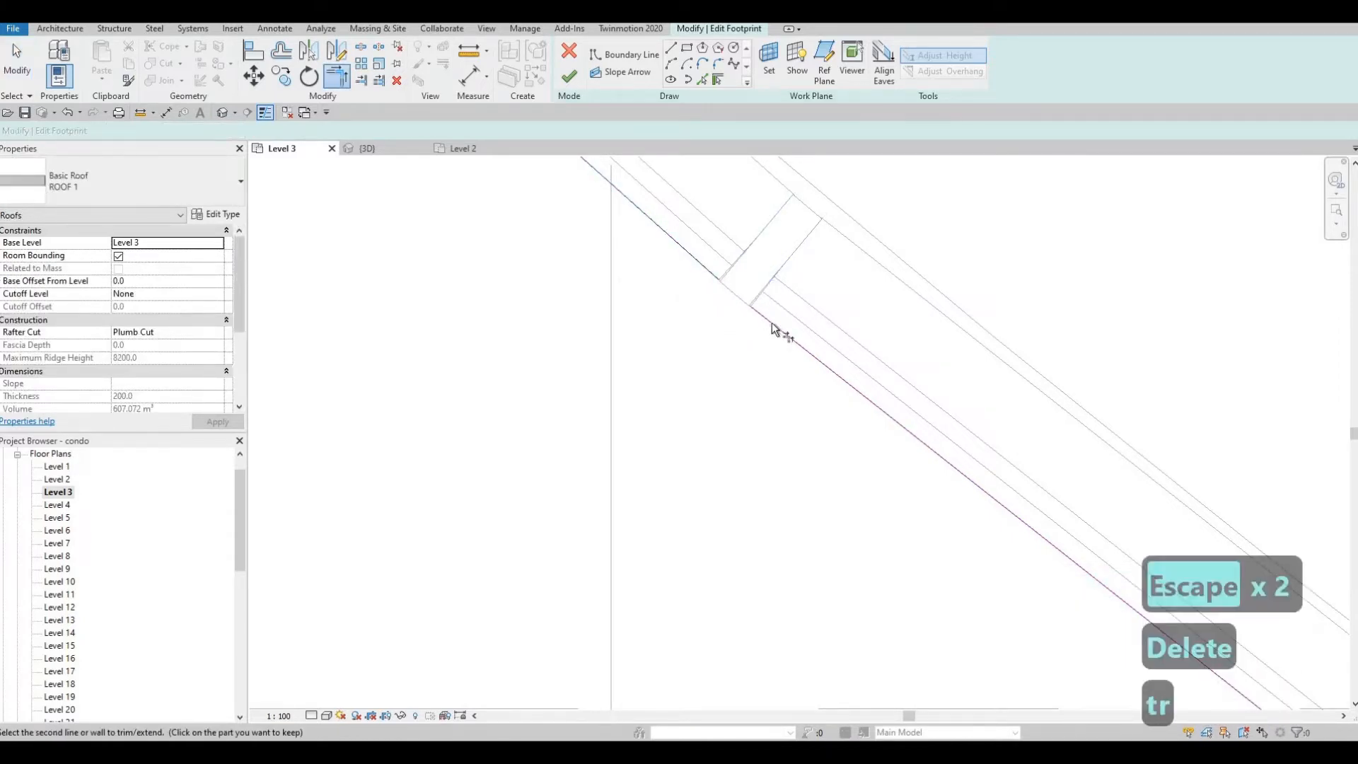
click(772, 324)
Step: Further along the curtain wall, delete another mullion's short face line and trim the two adjoining segments to a corner
scroll(891, 400, down, 1)
middle_drag(948, 453, 622, 269)
scroll(622, 268, down, 2)
middle_drag(736, 446, 568, 270)
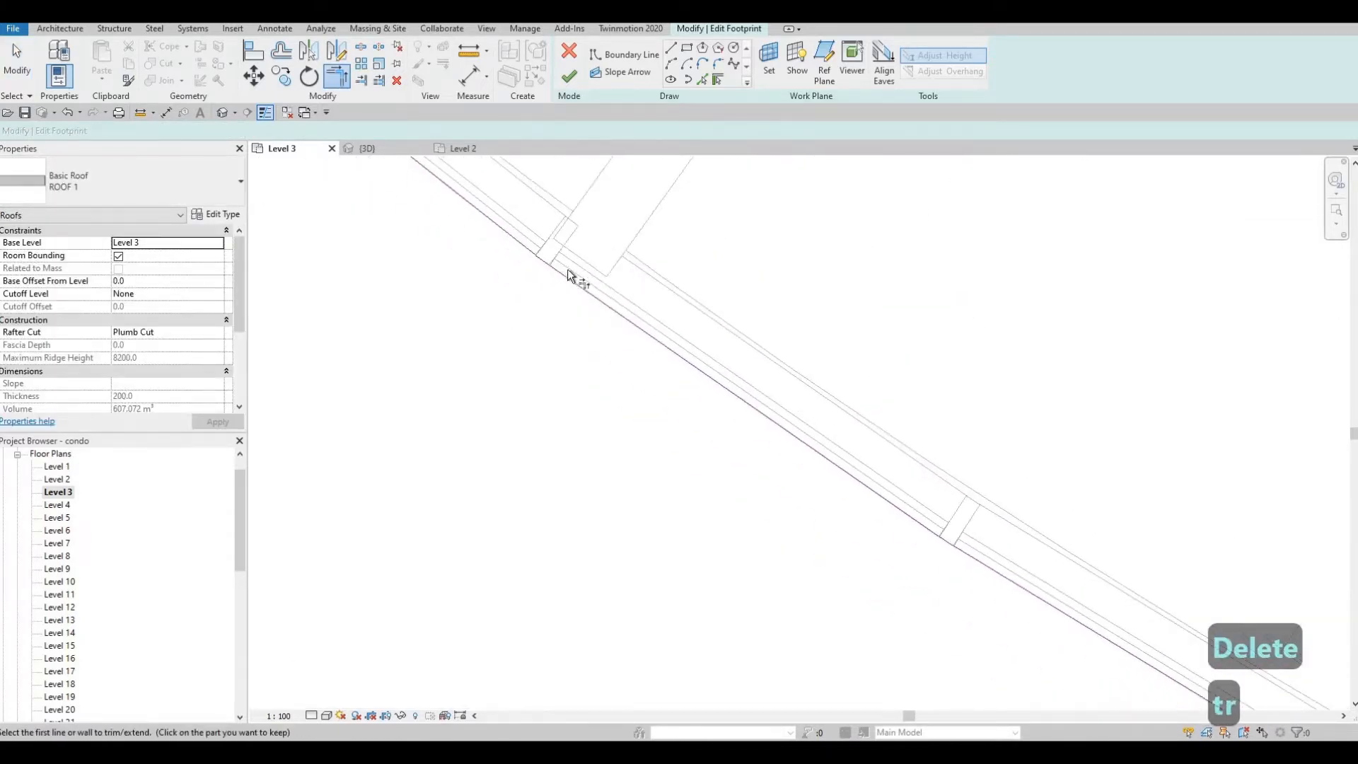
scroll(567, 270, up, 3)
scroll(1082, 575, down, 2)
mouse_move(1081, 574)
middle_down()
mouse_move(865, 375)
mouse_move(741, 150)
middle_up()
scroll(808, 244, up, 2)
key(Escape)
key(Escape)
click(803, 244)
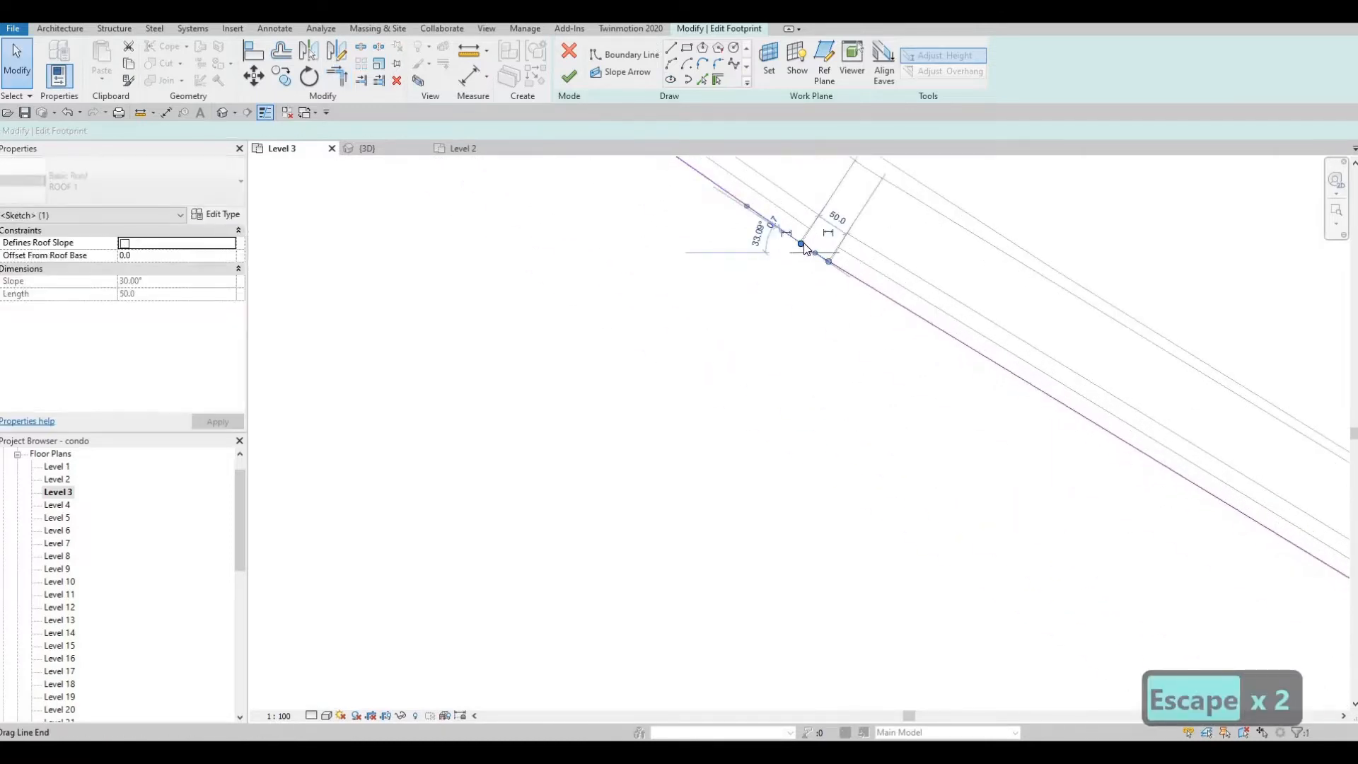
key(Delete)
key(t)
key(r)
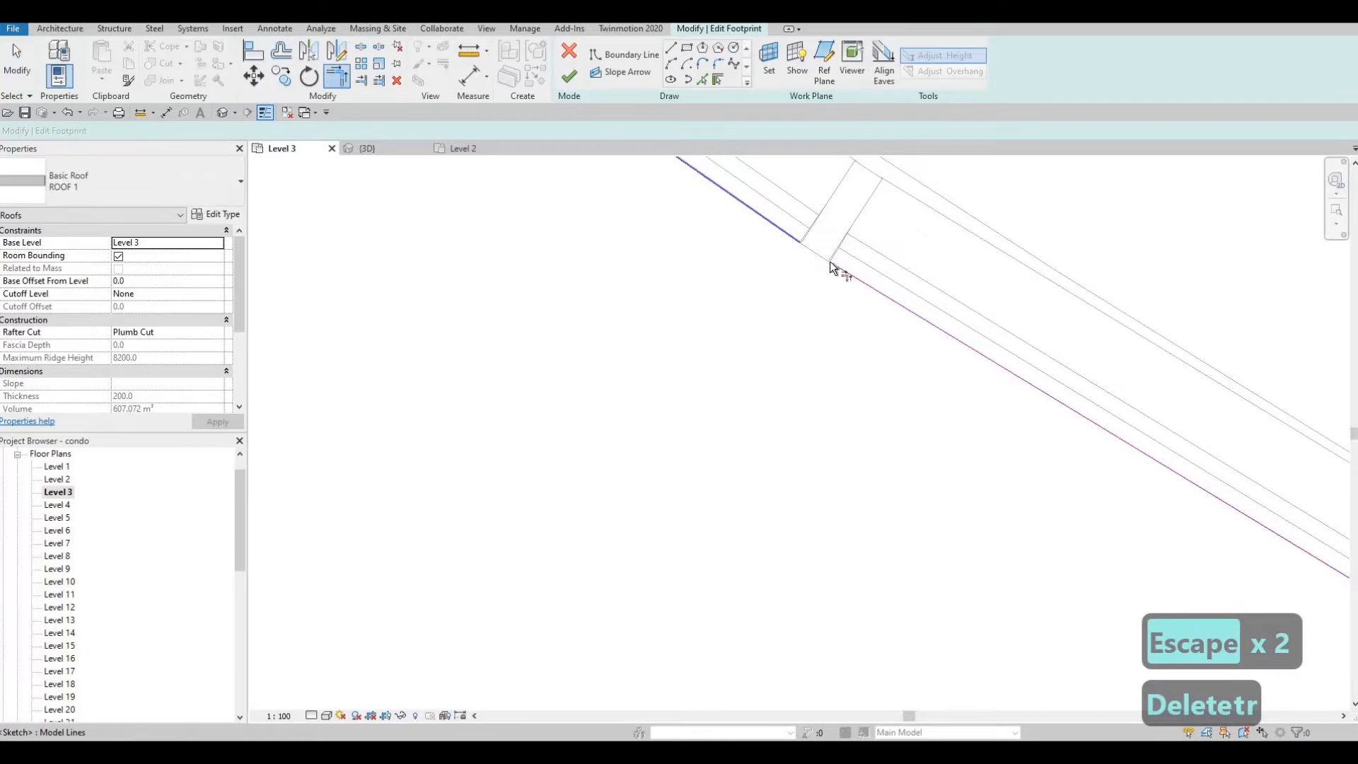
Step: At the last intermediate mullion before the projecting wall, delete the short face line and trim the adjacent segment lines together
middle_drag(914, 304, 919, 293)
scroll(824, 339, down, 2)
middle_drag(1272, 607, 982, 515)
middle_drag(1067, 514, 965, 417)
scroll(965, 417, down, 2)
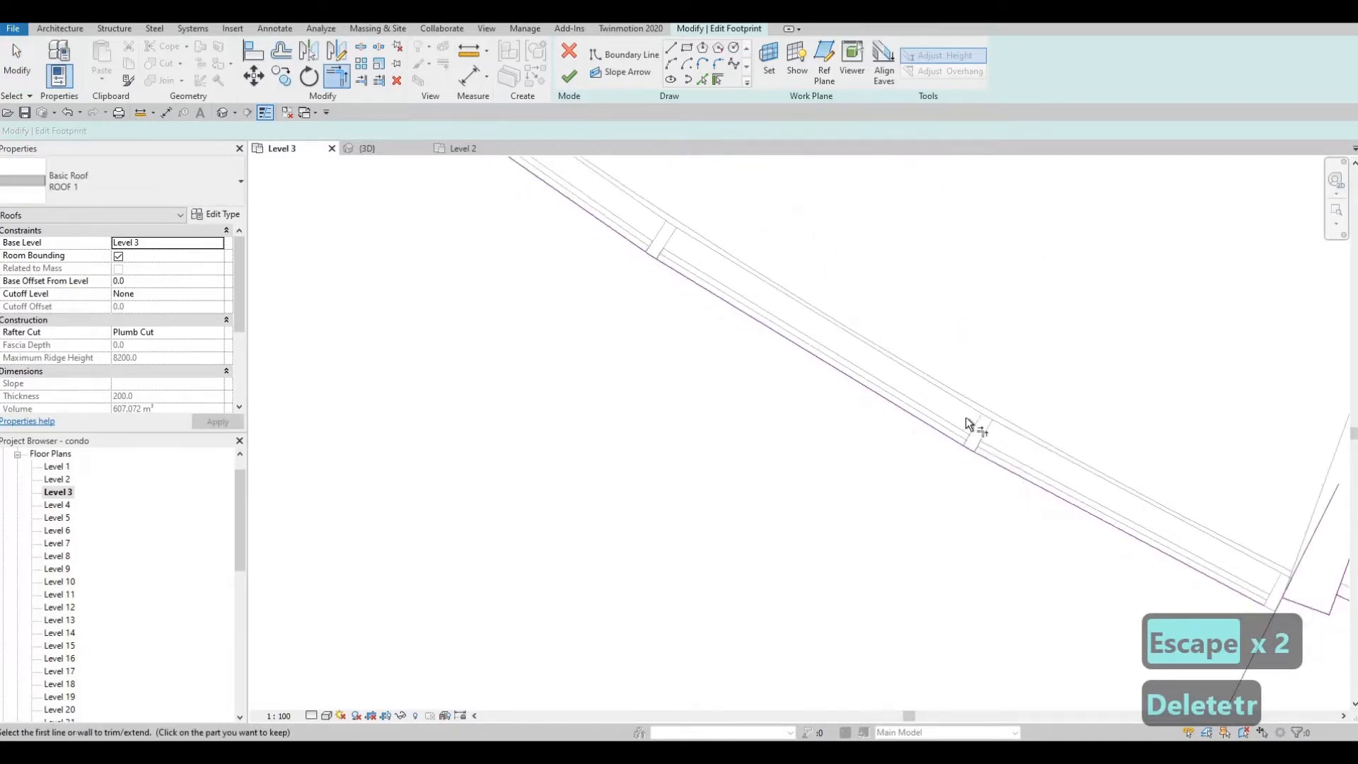
scroll(962, 414, up, 2)
key(Escape)
key(Escape)
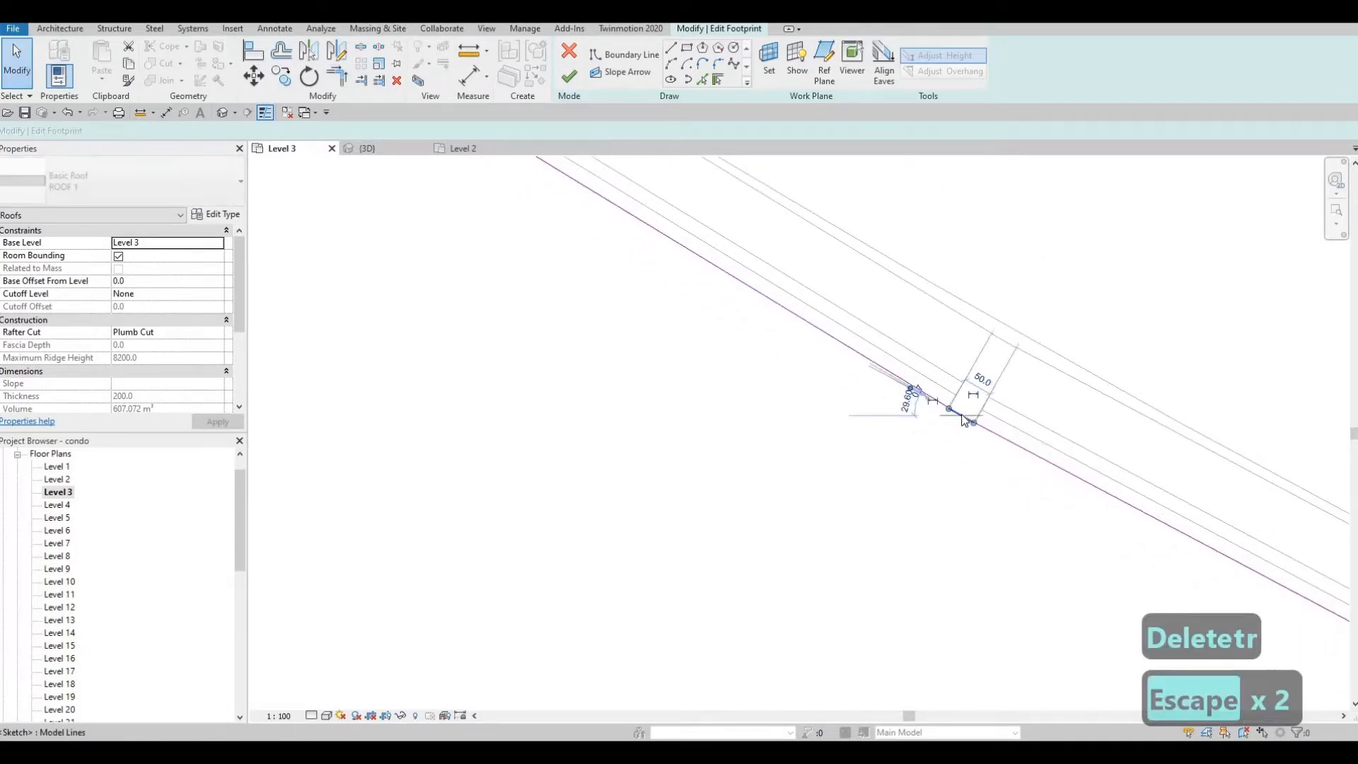
click(951, 415)
key(Delete)
key(t)
key(r)
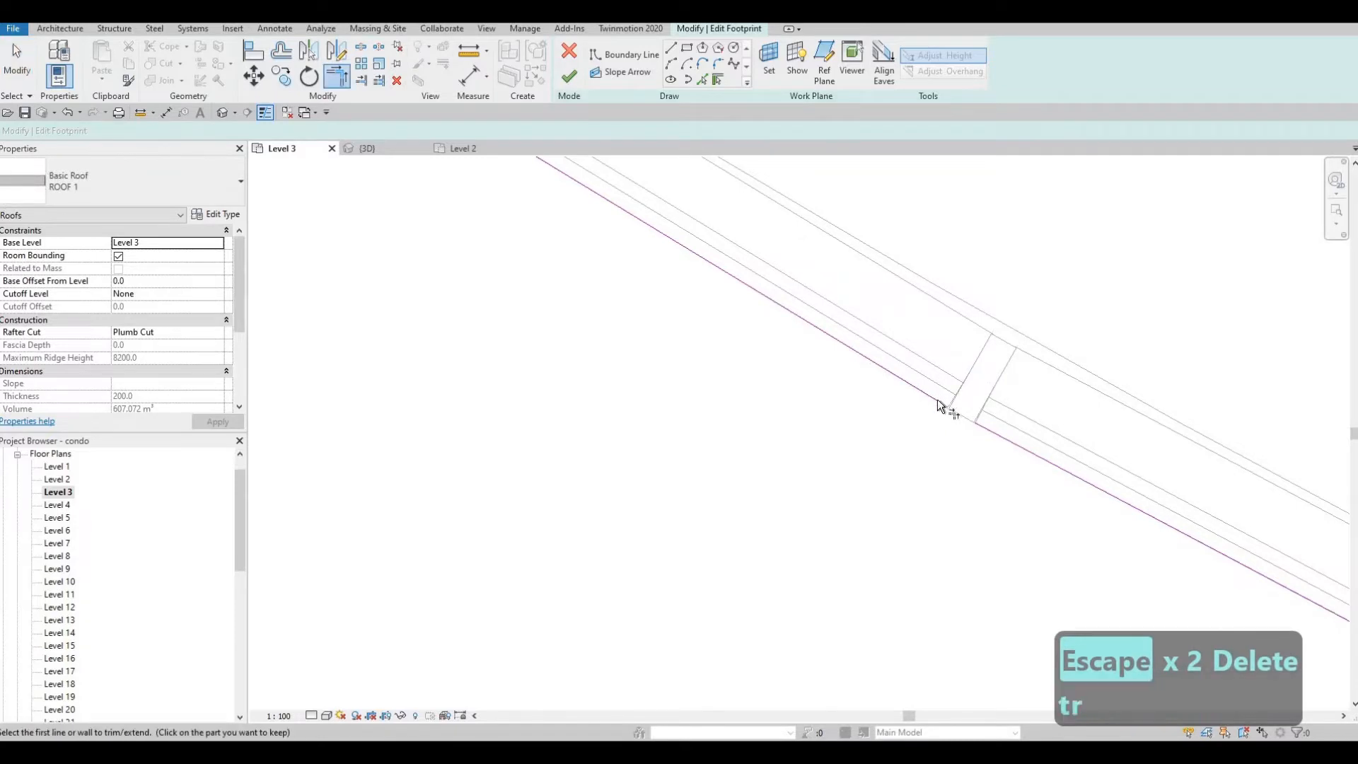
click(936, 399)
Step: Trim the last curtain wall segment, the angled mullion line and the projecting wall's outline into continuous corners
scroll(947, 393, down, 2)
mouse_move(1085, 448)
middle_down()
mouse_move(893, 388)
mouse_move(711, 294)
middle_up()
scroll(722, 304, down, 2)
middle_drag(813, 393, 774, 379)
scroll(785, 375, up, 2)
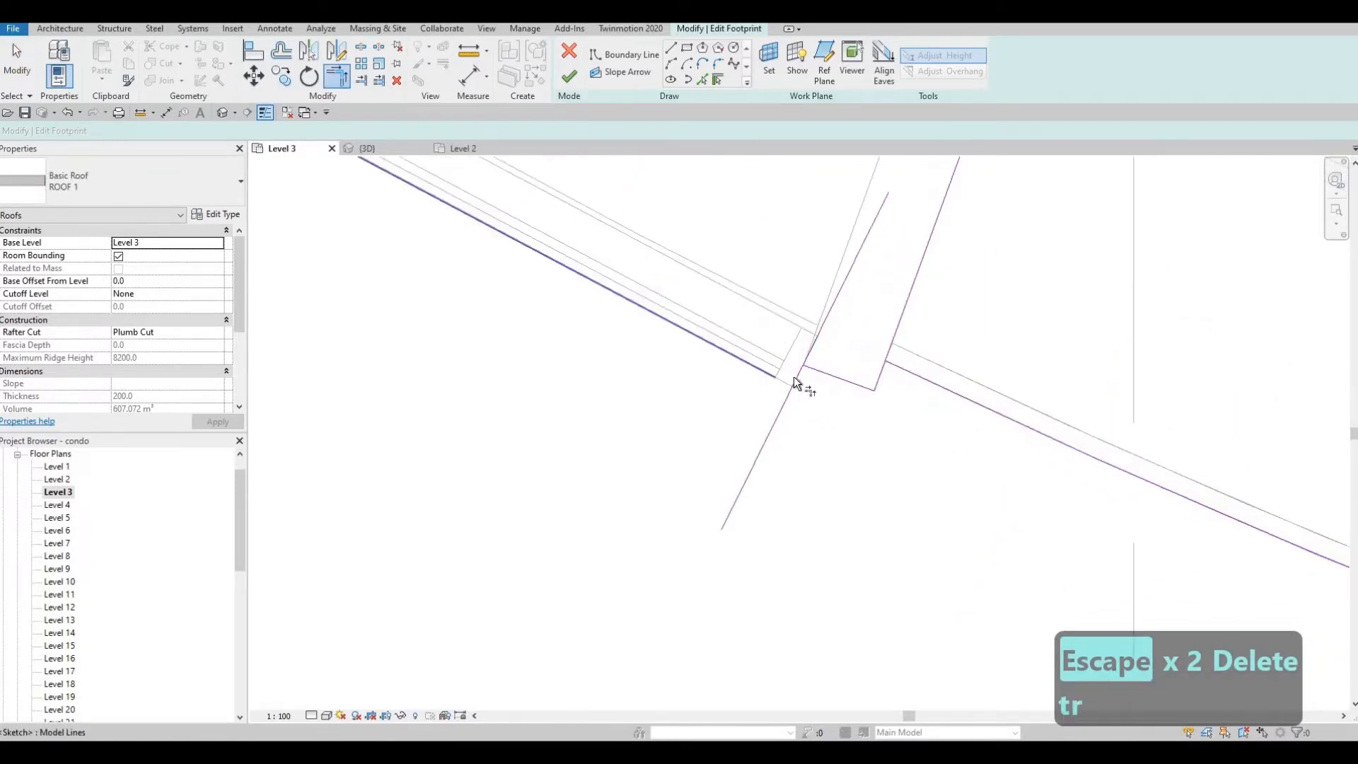
click(794, 376)
click(800, 374)
click(814, 374)
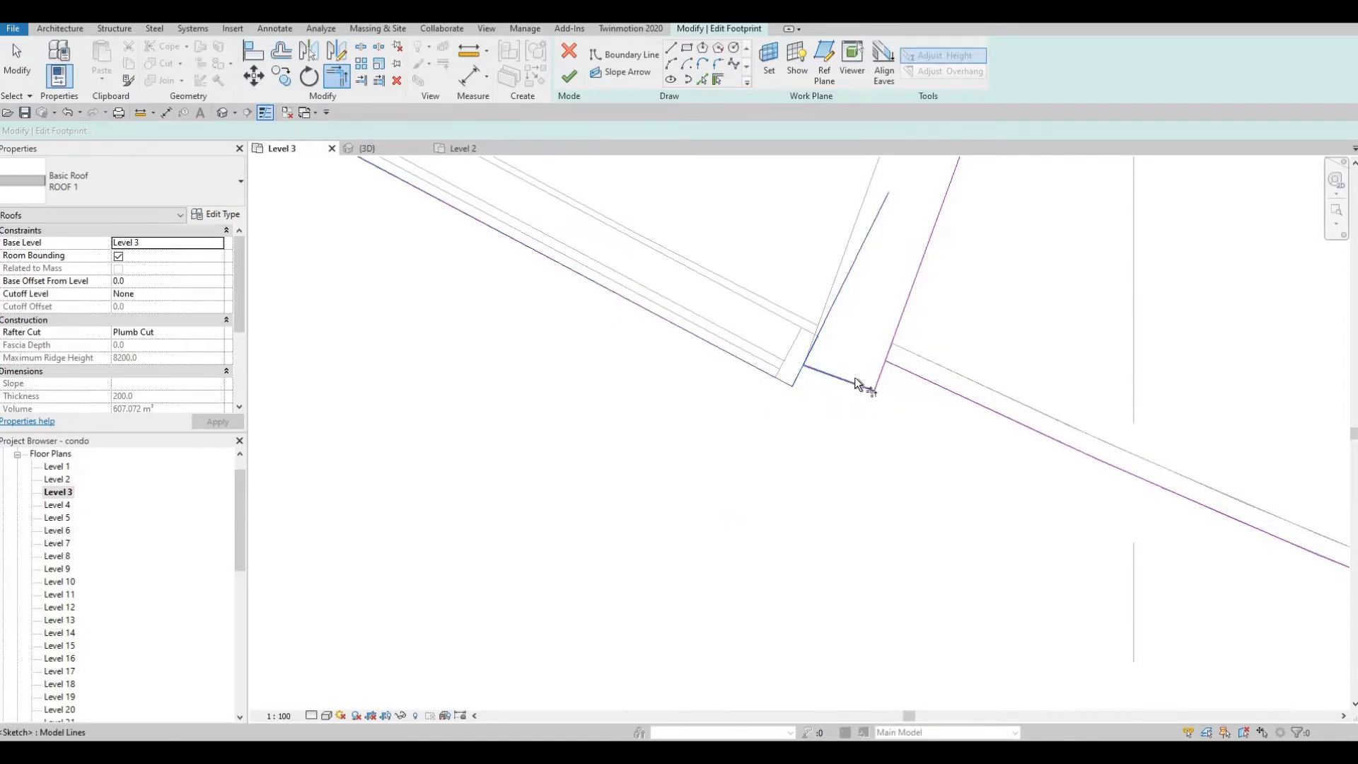
click(930, 384)
Step: Trim the long curved edge line and the side line of the next vertical wall into a corner
scroll(601, 297, down, 2)
scroll(919, 424, down, 2)
middle_drag(1089, 532, 639, 352)
scroll(639, 352, down, 2)
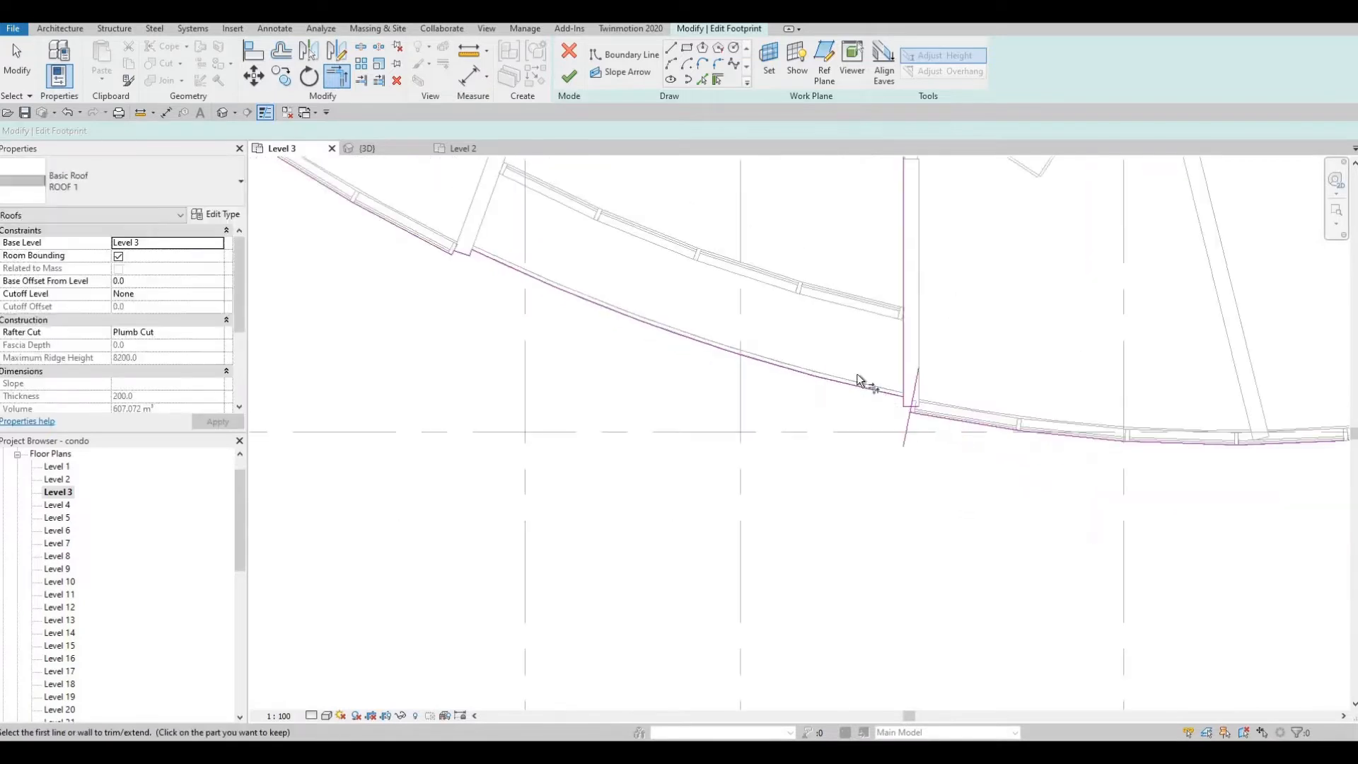
scroll(856, 374, up, 4)
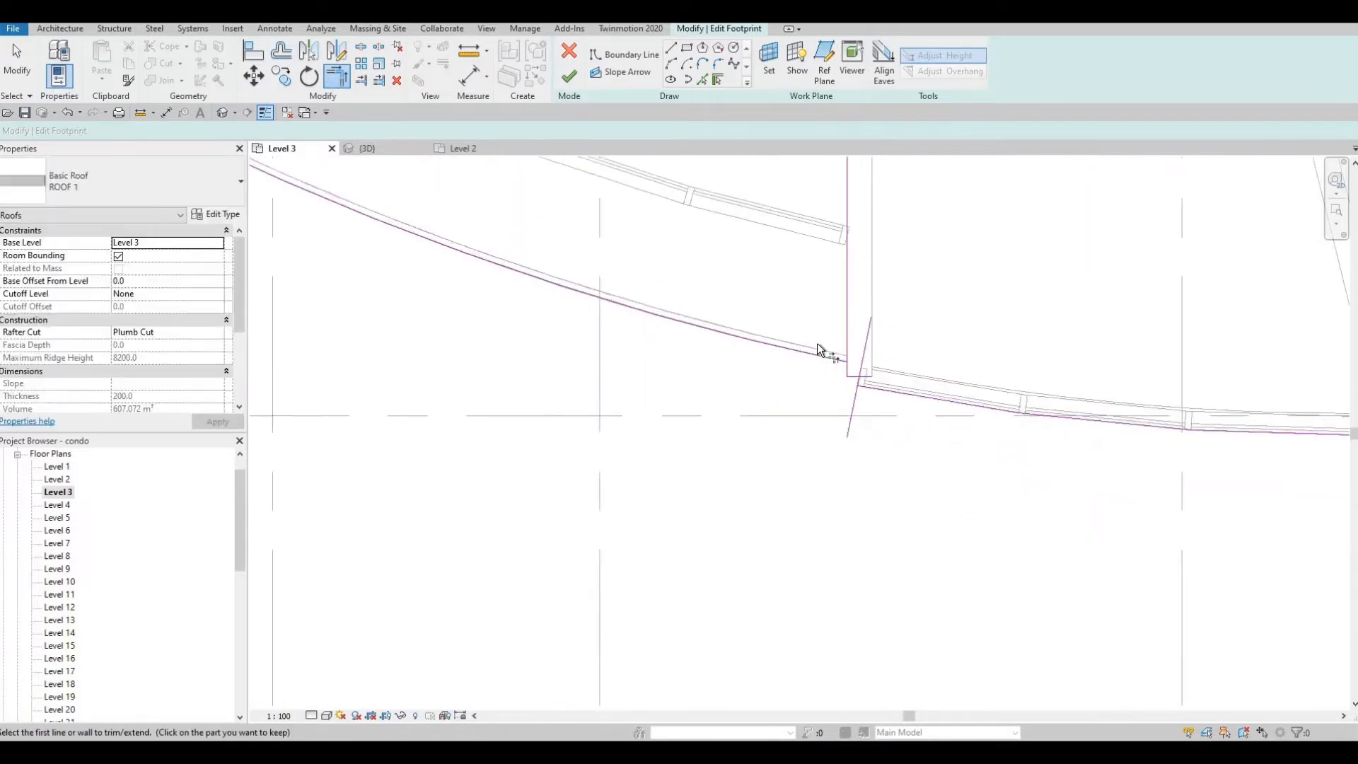
click(847, 371)
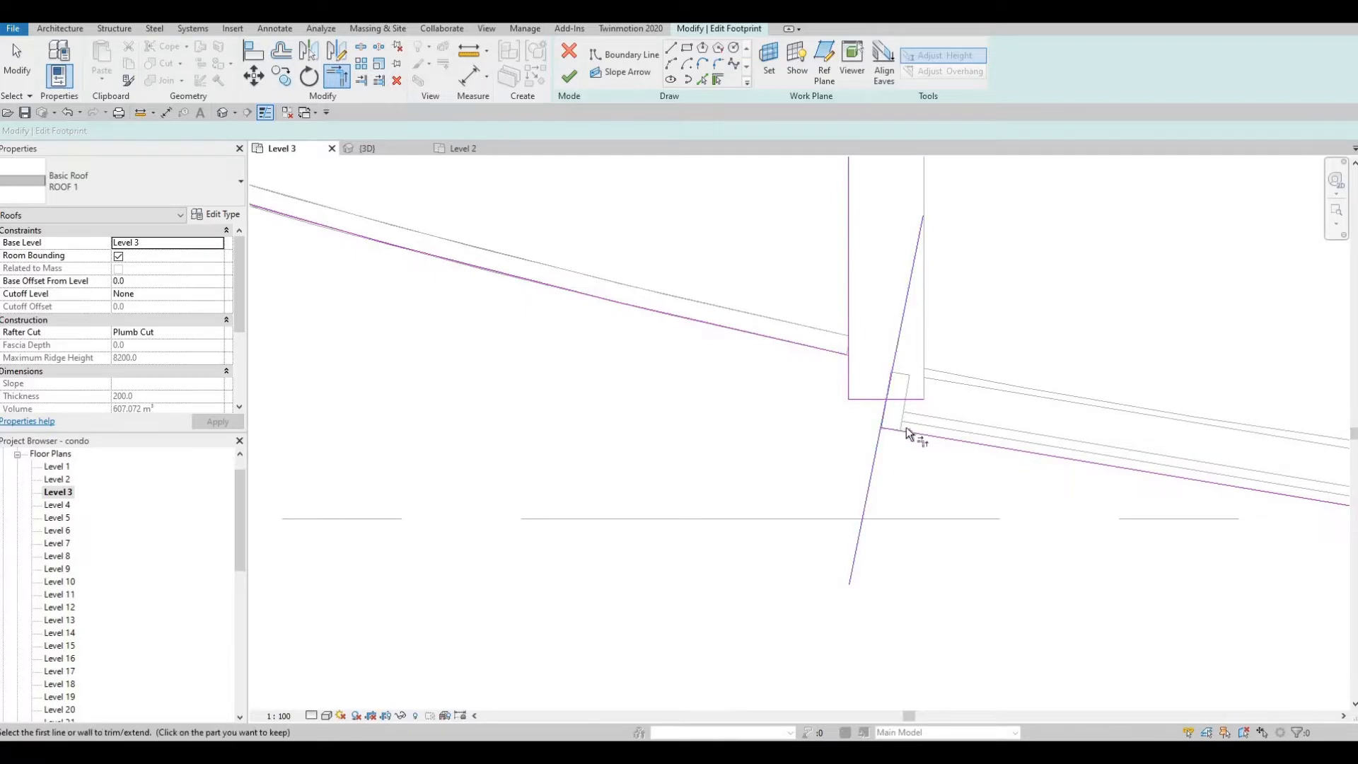
Step: Delete the short face line of the end mullion beneath the vertical wall
scroll(832, 427, up, 3)
key(Escape)
click(833, 423)
key(Delete)
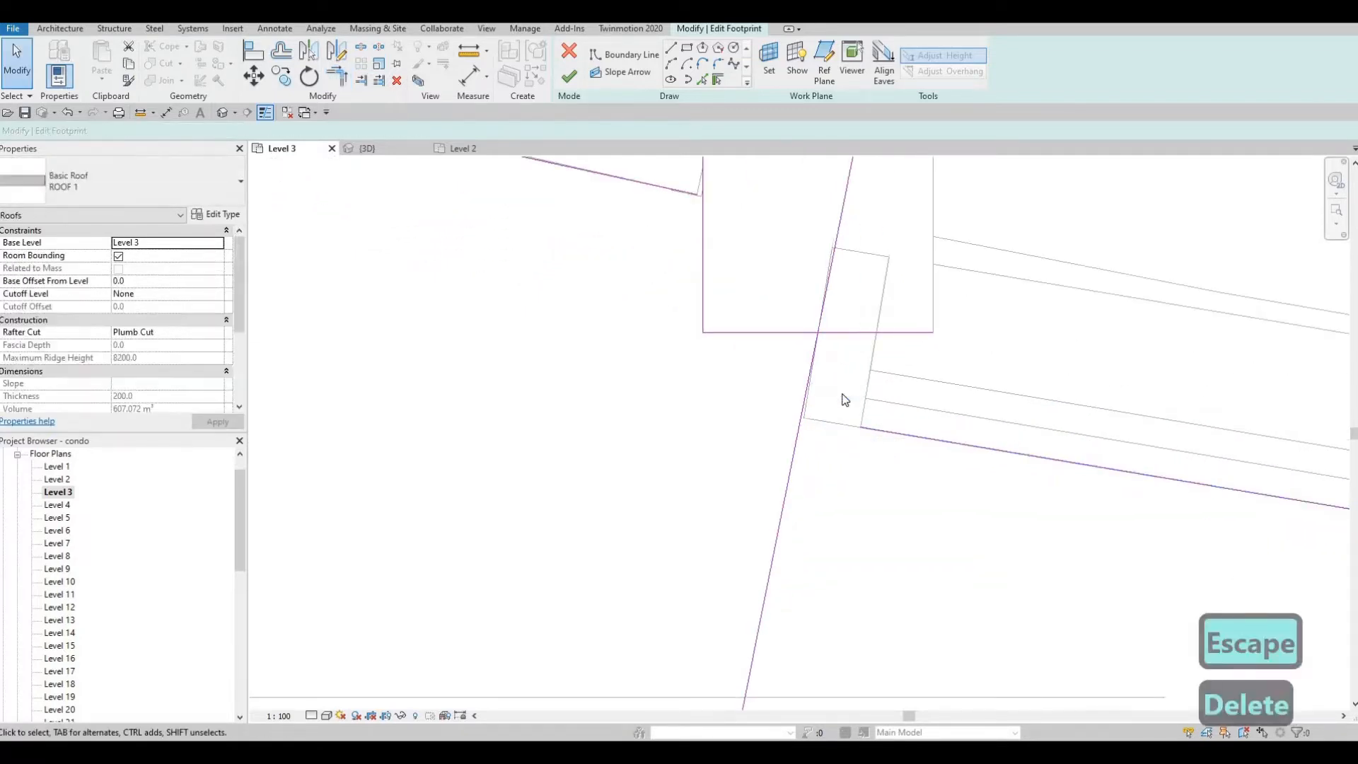
Step: Trim the vertical wall's end line to the slanted mullion line, and that line to the first curtain wall segment
key(t)
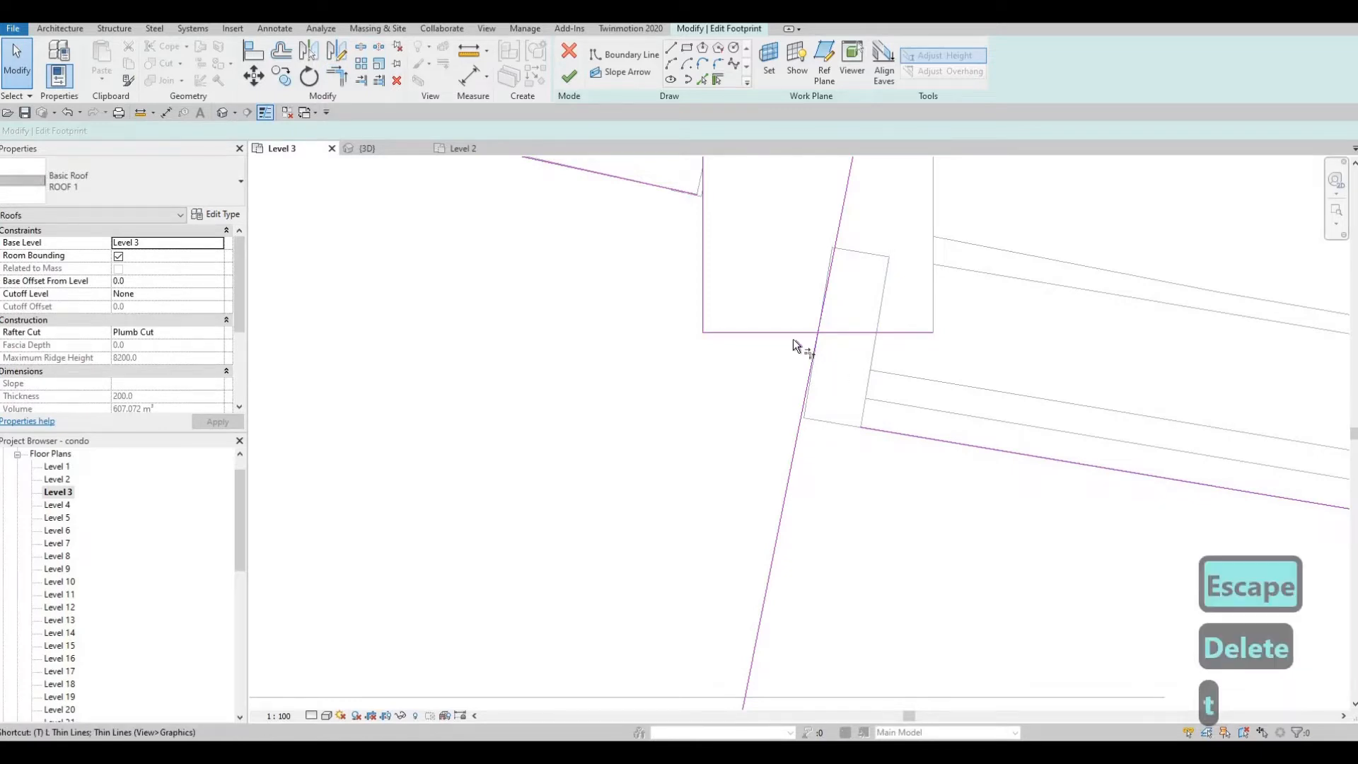
key(r)
click(792, 333)
click(814, 382)
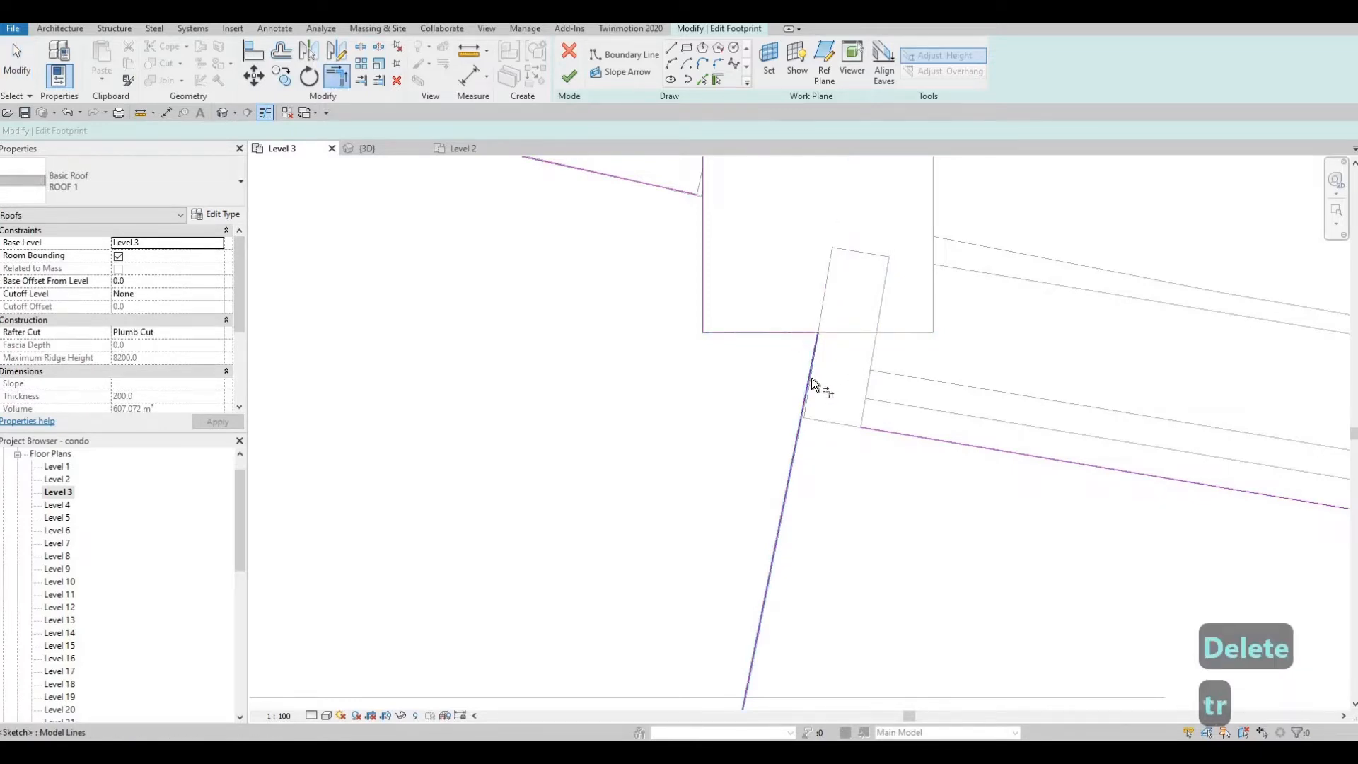
click(979, 447)
click(808, 388)
Step: At the first mullion past the vertical wall, delete the short face line and trim the adjacent segment lines together
middle_drag(1031, 499, 671, 413)
scroll(671, 412, down, 4)
middle_drag(1090, 472, 969, 447)
scroll(976, 447, up, 2)
key(Escape)
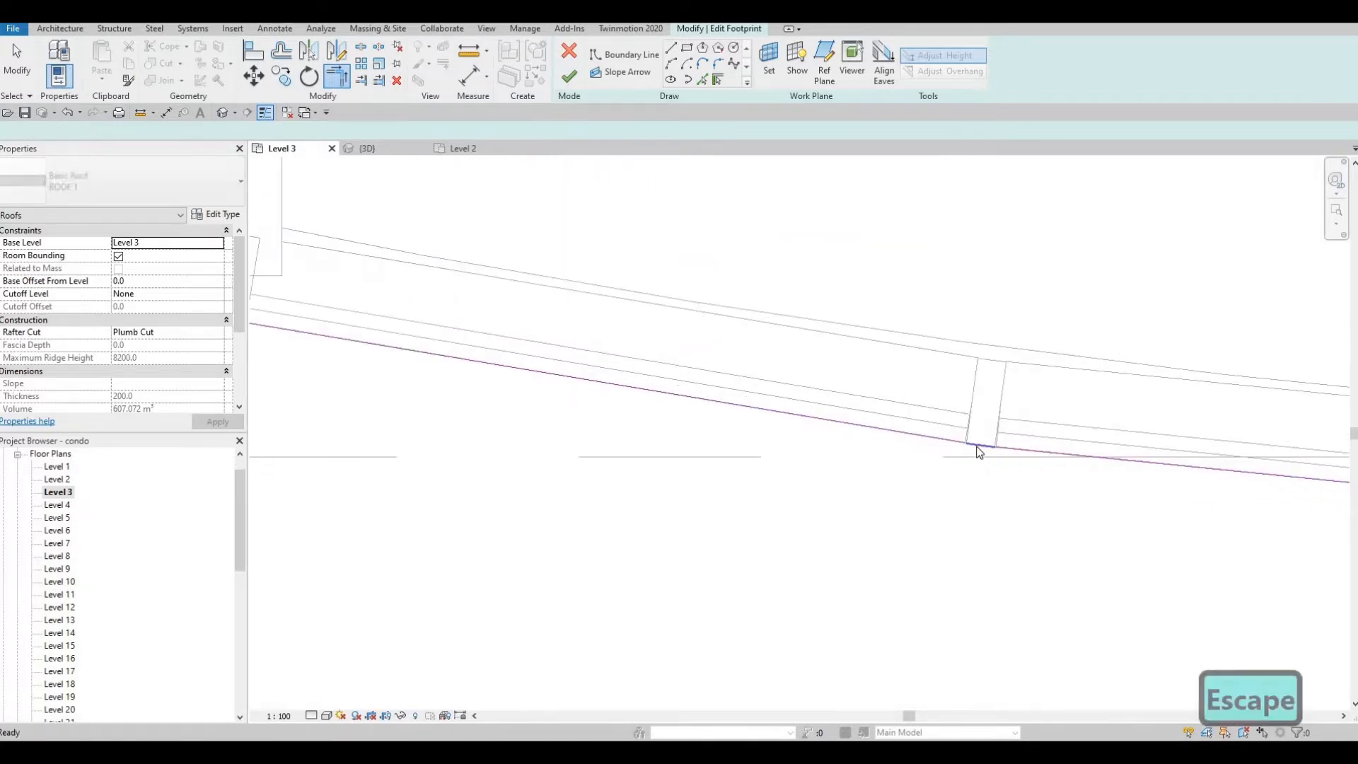
key(Escape)
click(939, 448)
key(Delete)
key(t)
key(r)
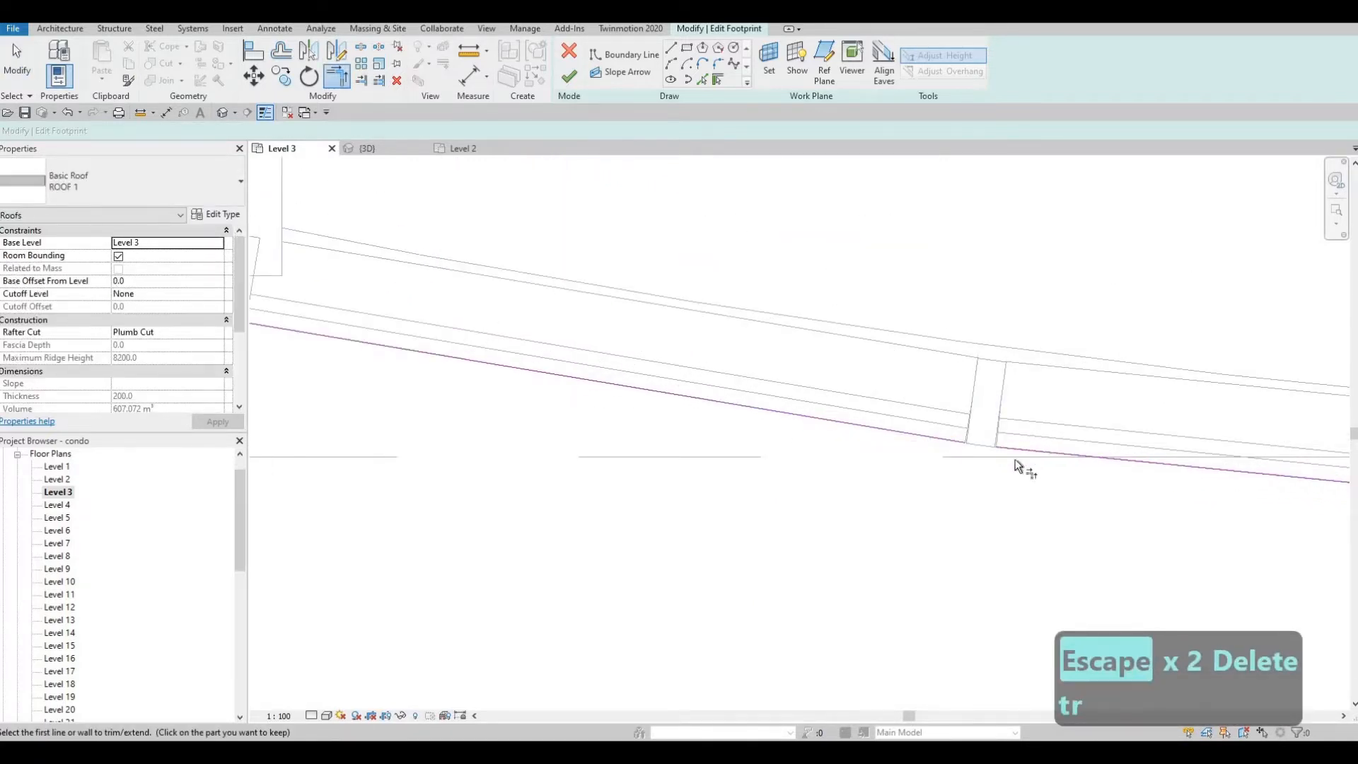
click(1015, 451)
scroll(1019, 447, down, 1)
click(969, 433)
Step: Trim the segment lines on both sides of the next mullion into a corner and delete its short face line
scroll(833, 408, down, 4)
middle_drag(1202, 463, 752, 448)
scroll(803, 424, up, 5)
click(727, 449)
click(804, 451)
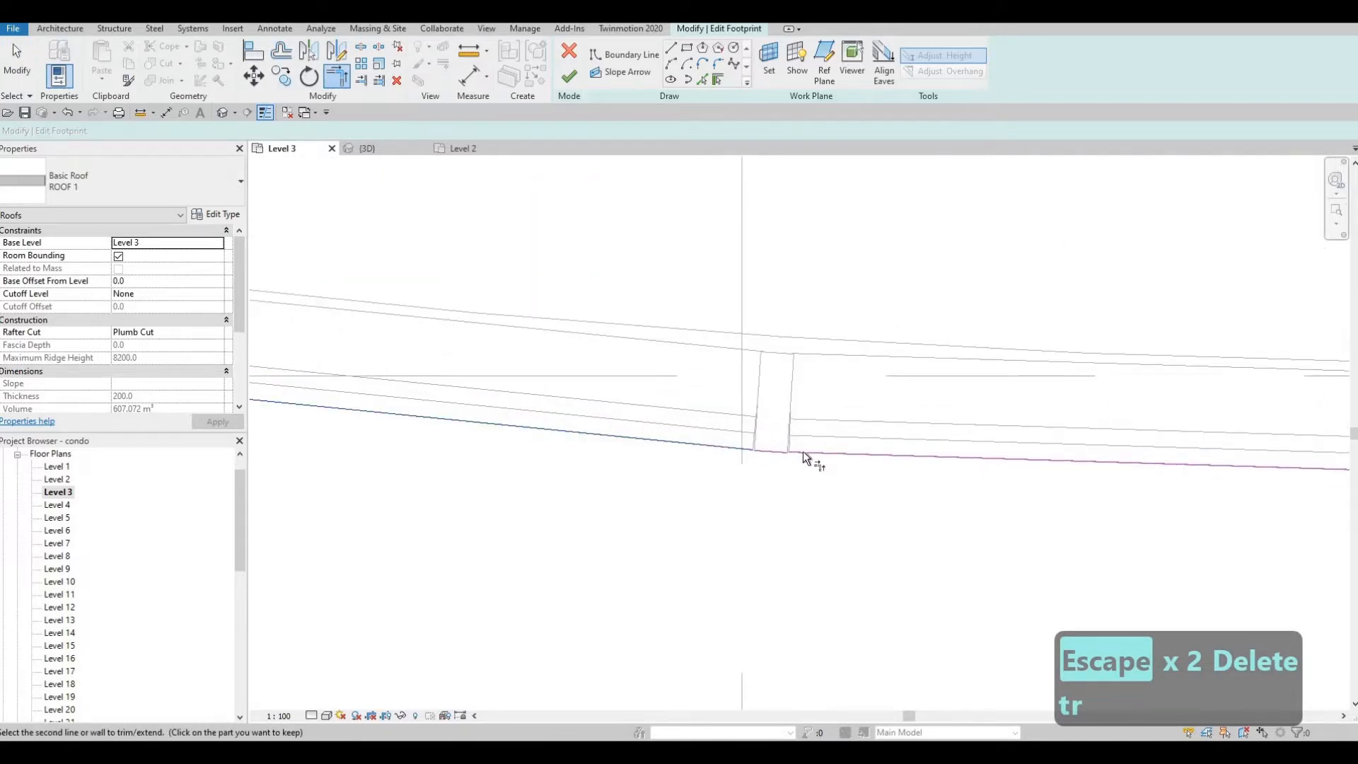
key(Escape)
key(Escape)
click(768, 451)
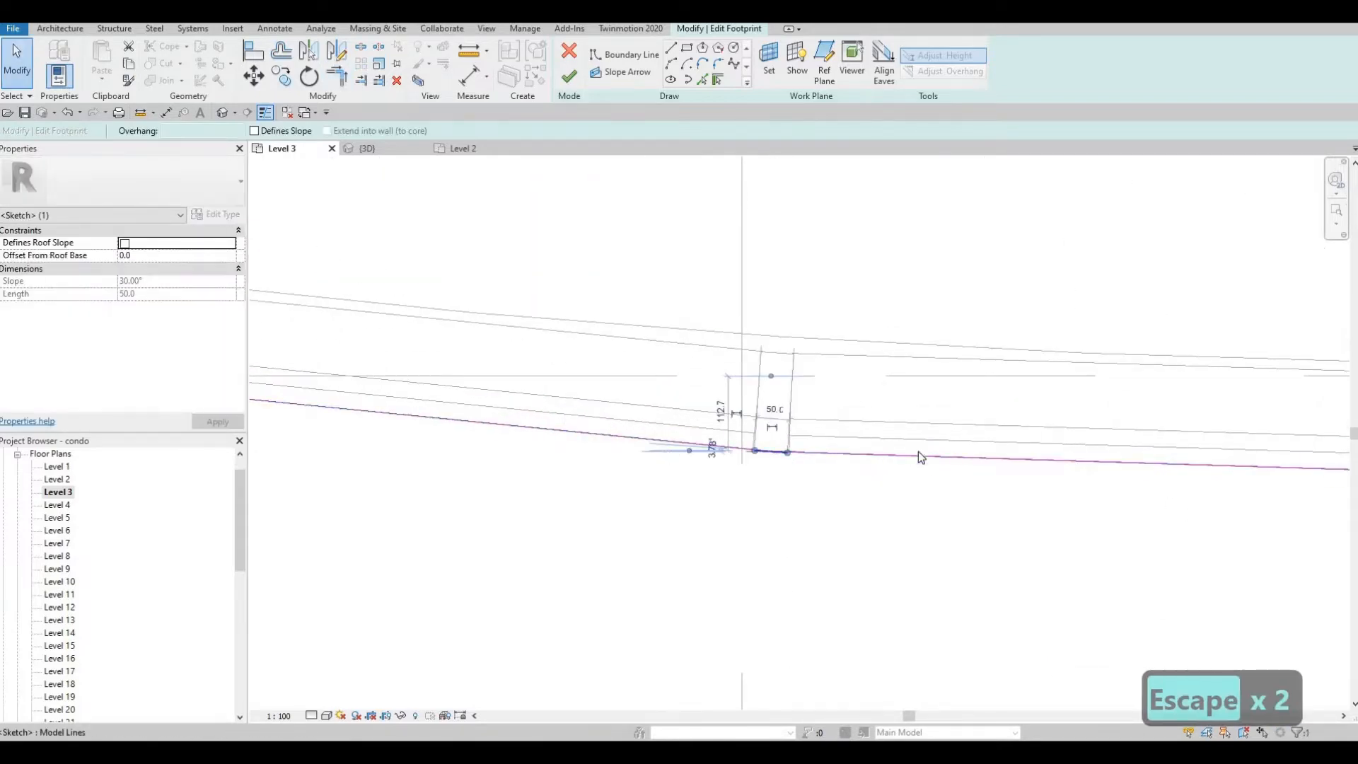
key(Delete)
Step: At the mullion just before the slanted interior wall, trim the adjacent segment lines together and delete the short face line
middle_drag(1116, 463, 818, 434)
scroll(765, 430, down, 2)
key(y)
key(t)
key(r)
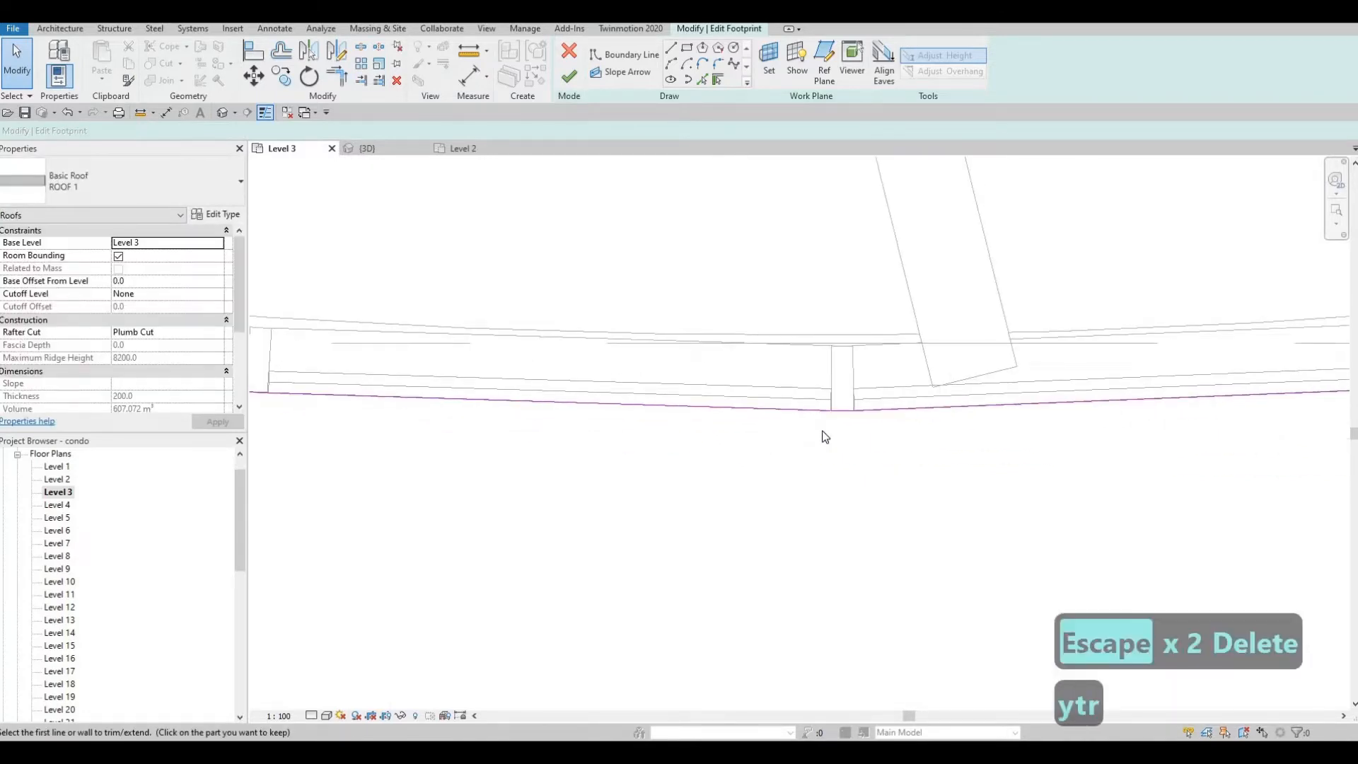
key(Escape)
key(t)
key(r)
click(817, 410)
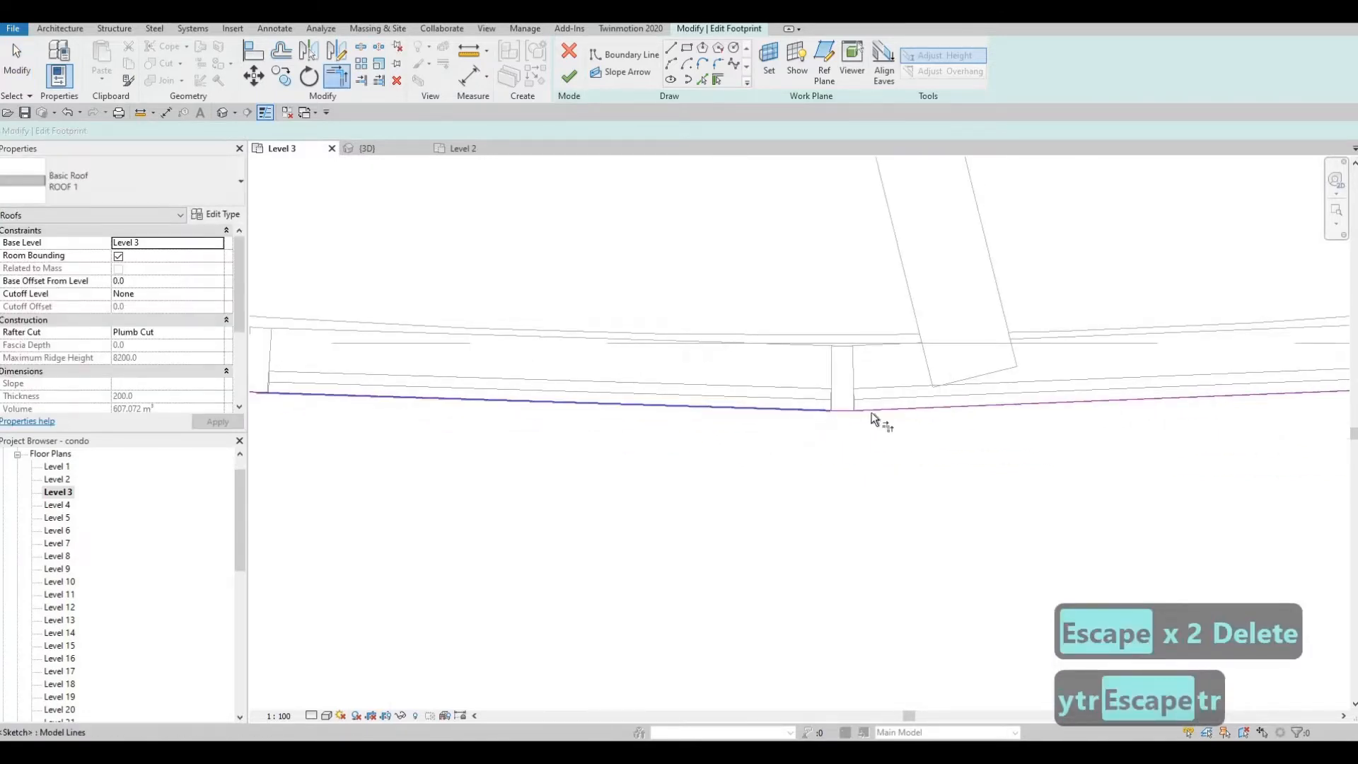
click(852, 411)
scroll(850, 413, up, 2)
key(Escape)
key(Escape)
click(843, 415)
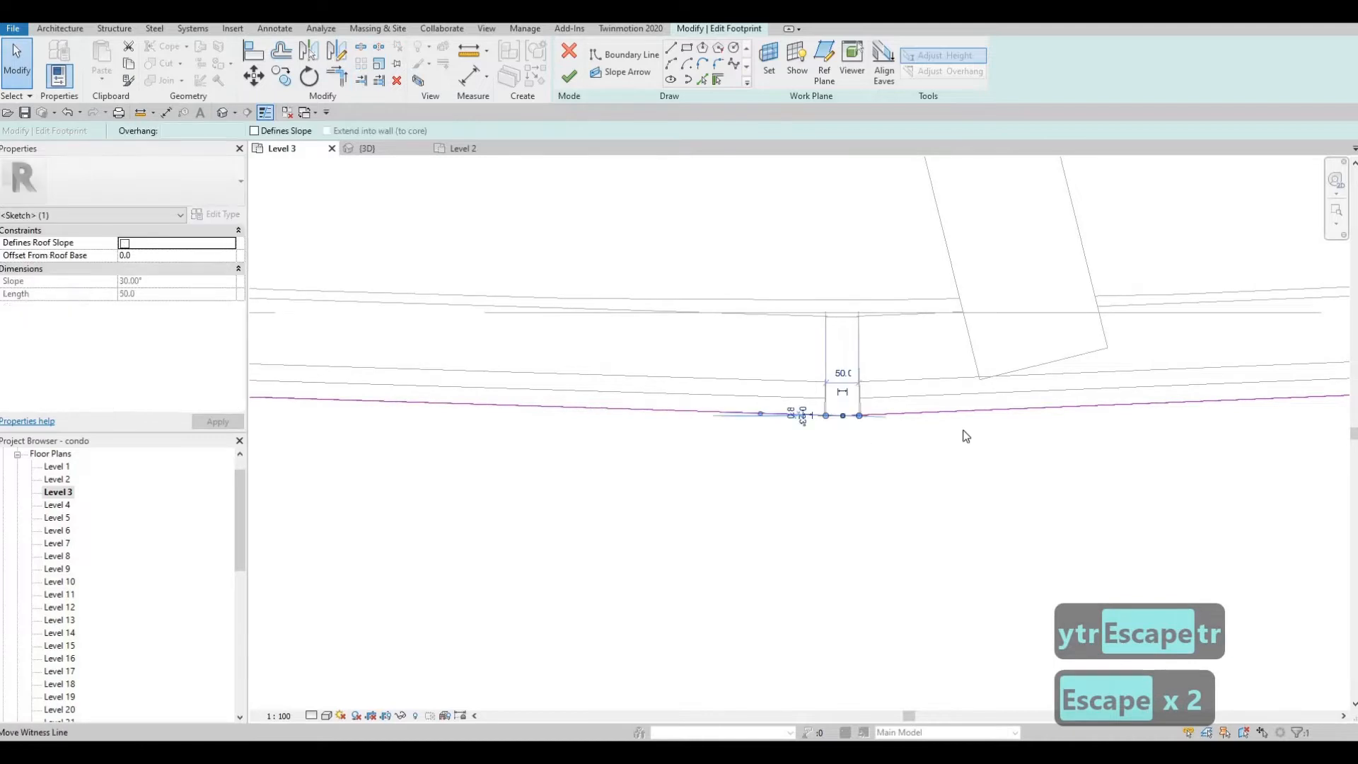
key(Delete)
Step: Trim the segment lines on both sides of the mullion just past the slanted interior wall into a corner
middle_drag(1129, 412, 535, 387)
scroll(535, 388, down, 2)
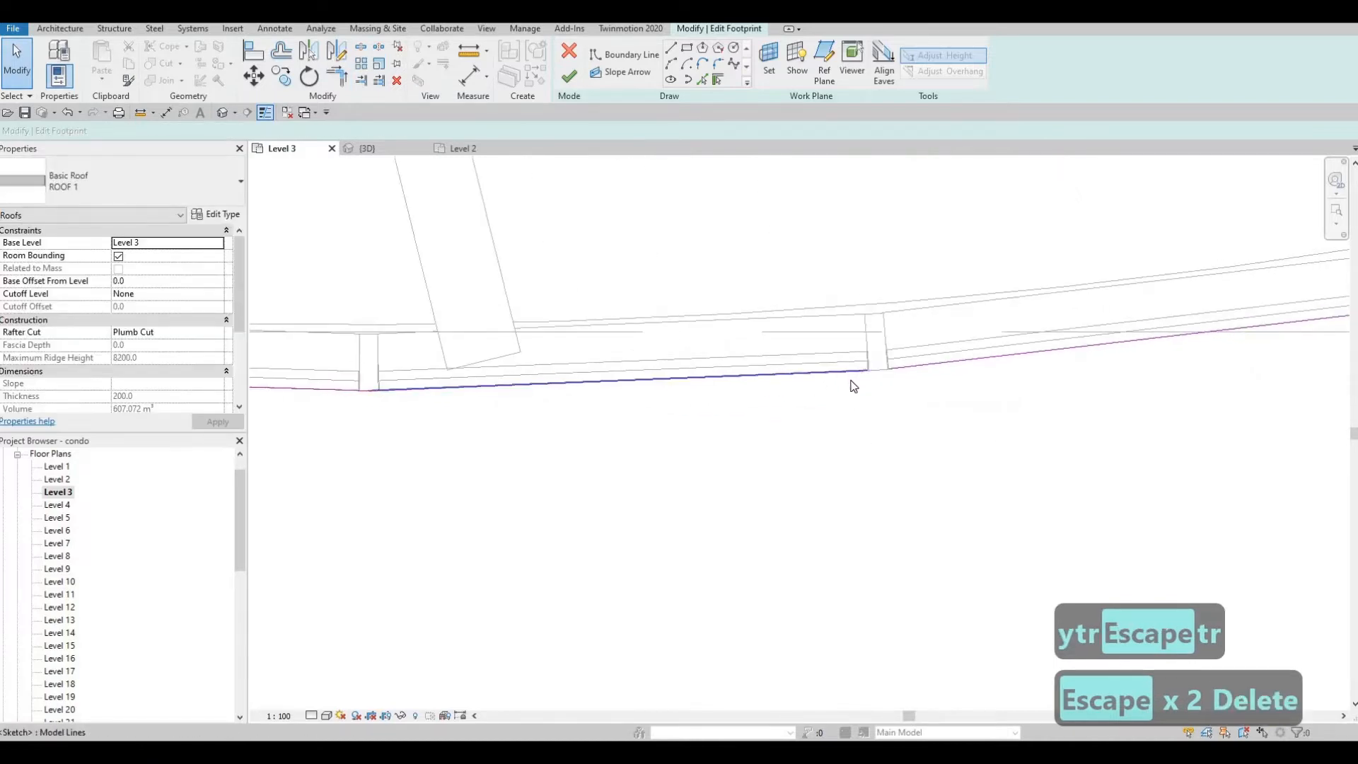
key(t)
key(r)
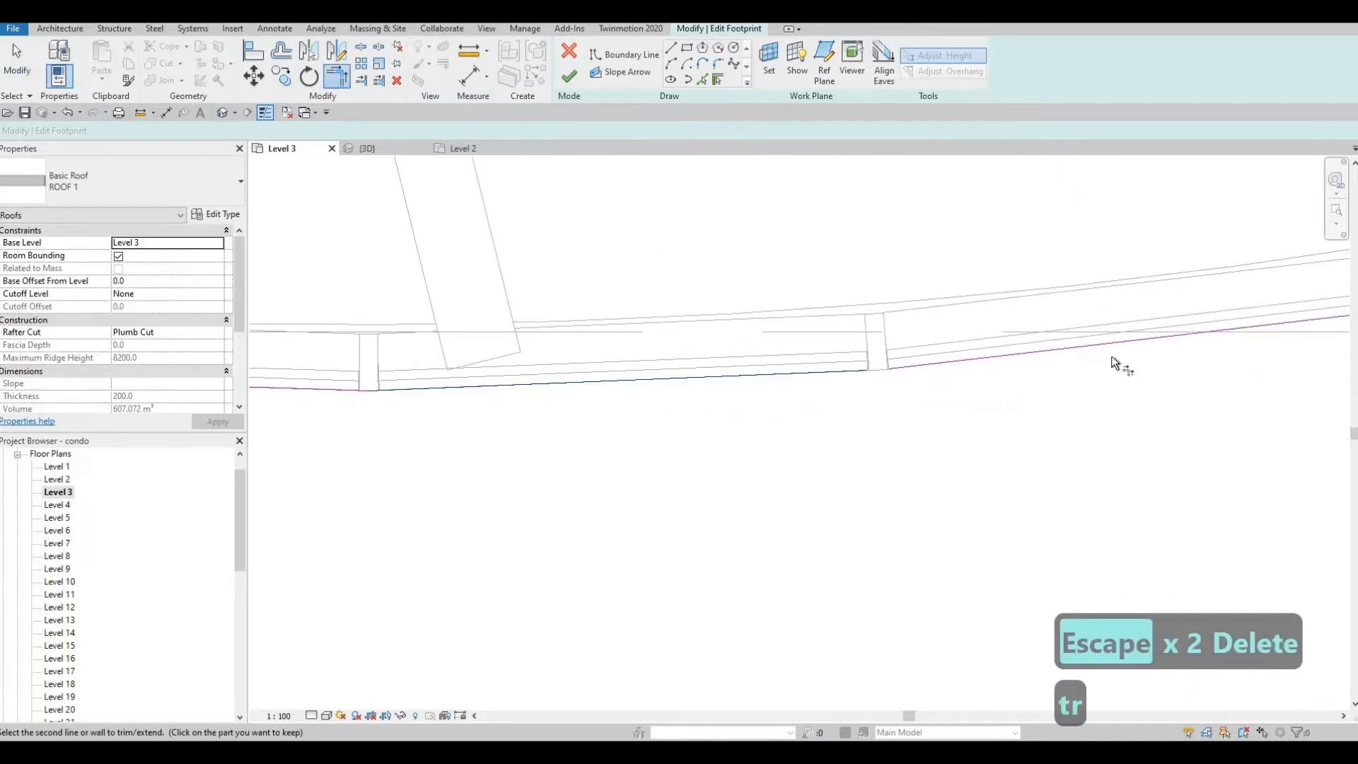
click(1110, 354)
Step: Join the segment lines with Trim at the last intermediate mullion before the next projecting wall
middle_drag(855, 422, 435, 464)
scroll(434, 464, down, 2)
click(746, 394)
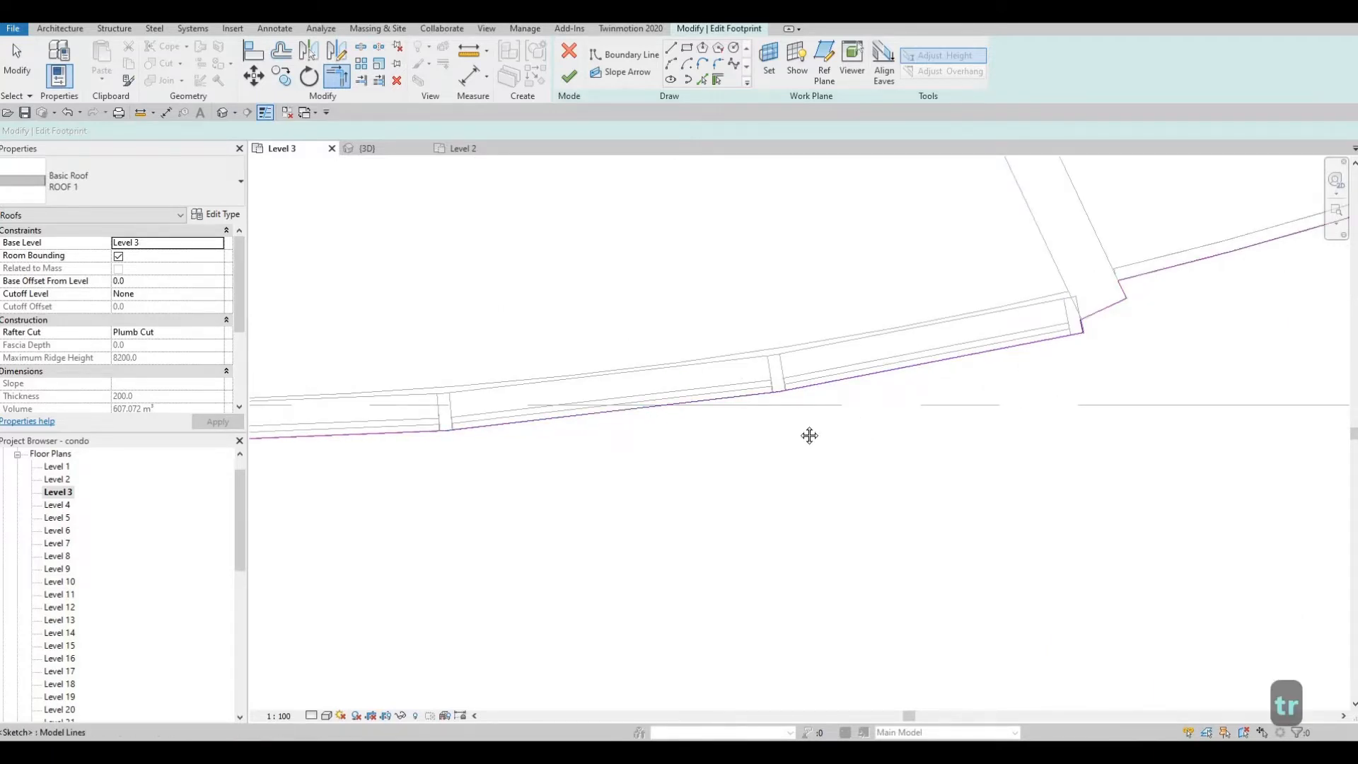
scroll(1124, 419, down, 1)
middle_drag(1124, 419, 767, 500)
scroll(1230, 372, down, 1)
mouse_move(1231, 371)
middle_down()
mouse_move(924, 415)
mouse_move(782, 527)
middle_up()
middle_drag(867, 394, 812, 423)
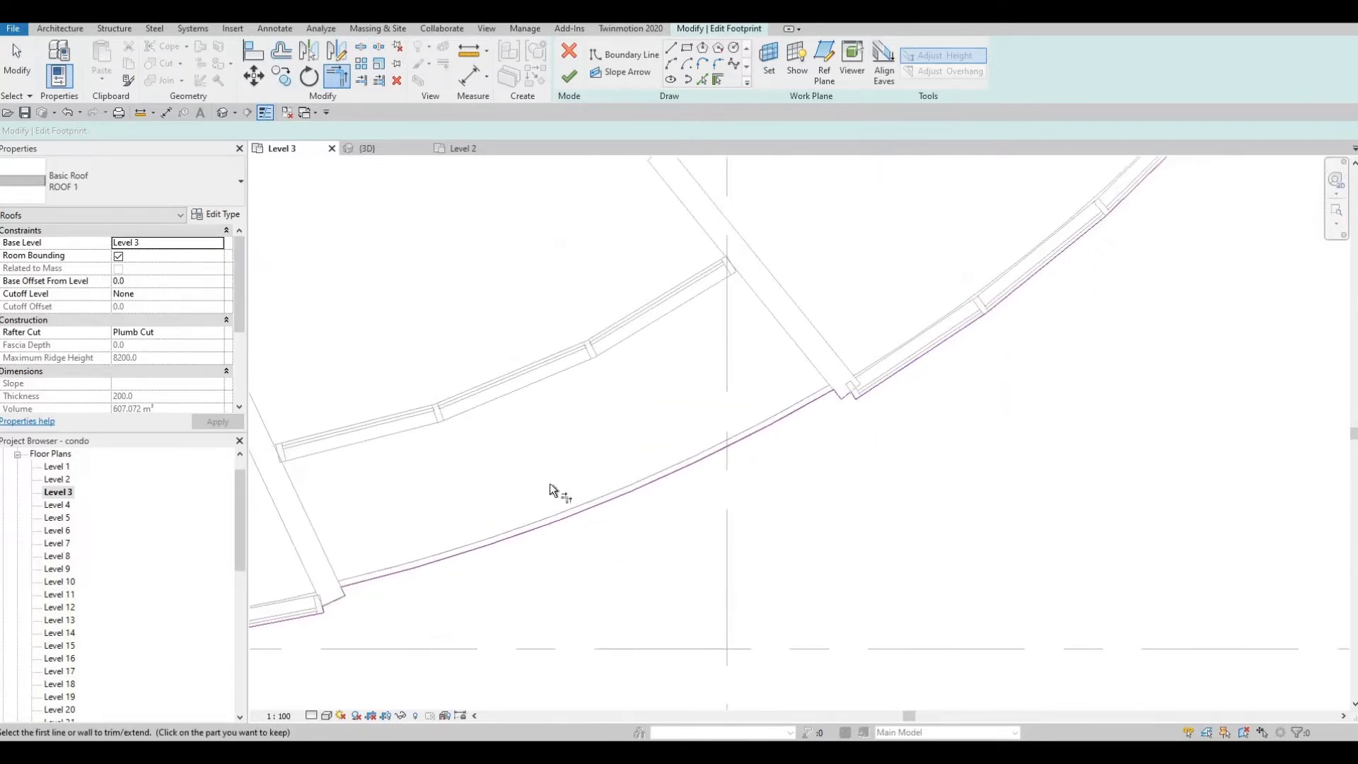
Step: At the first mullion past the projecting wall, trim the adjacent segment lines together and delete the short face line
scroll(758, 352, up, 1)
scroll(722, 358, up, 1)
scroll(728, 364, up, 1)
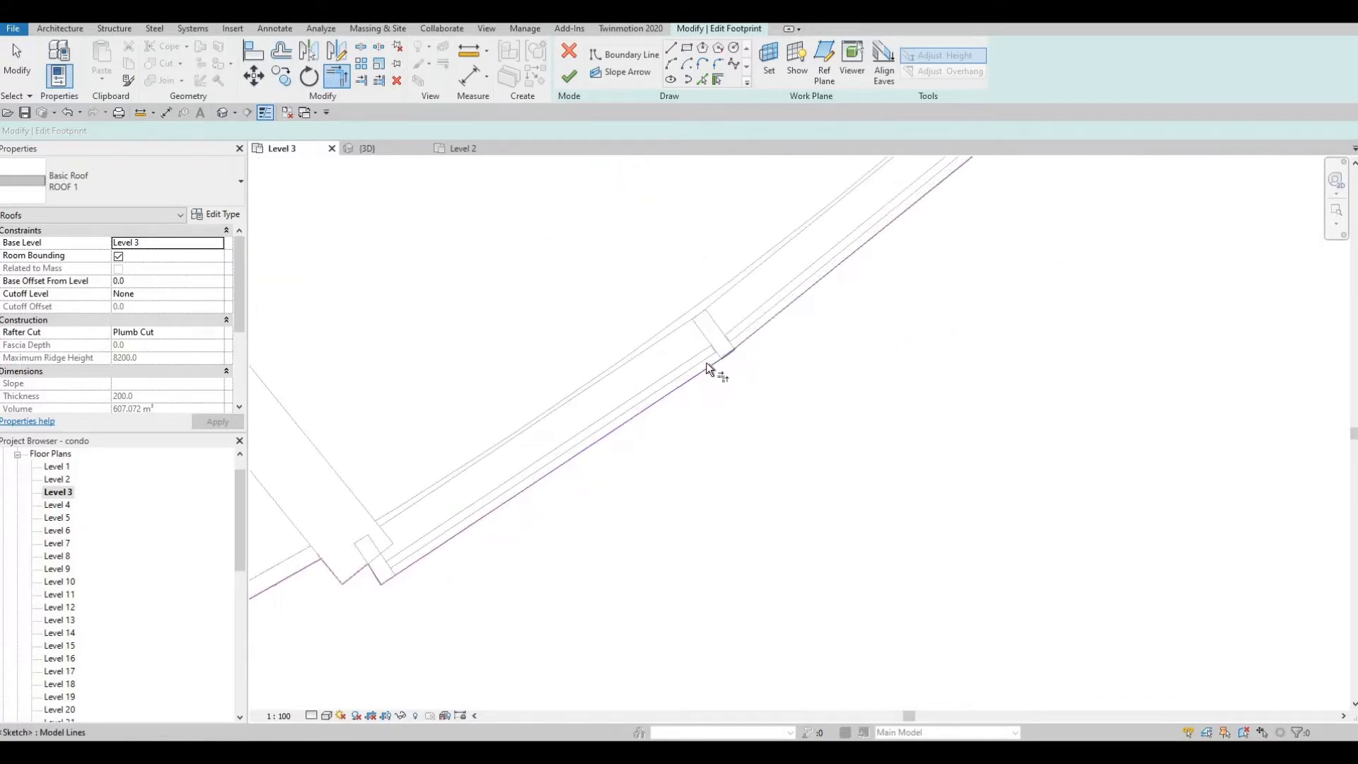
click(706, 365)
key(Escape)
key(Escape)
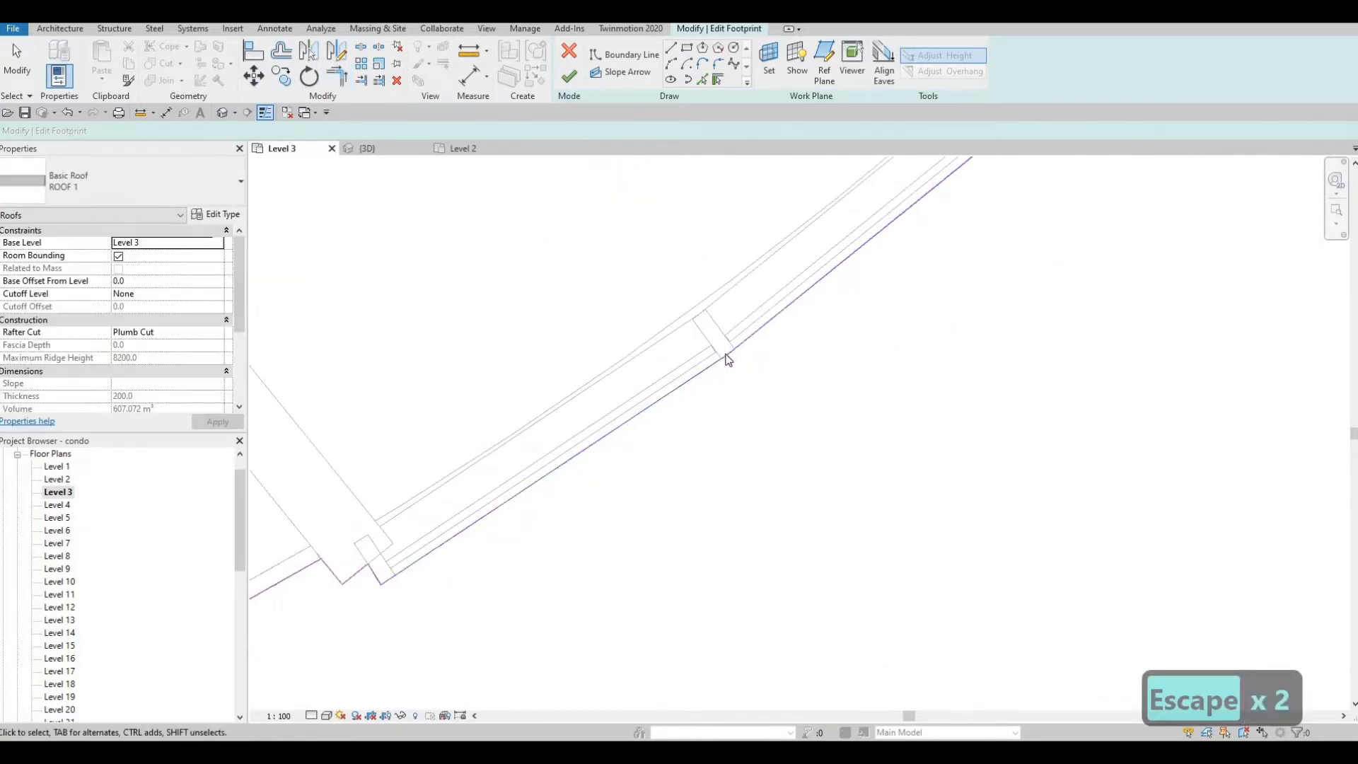
key(Delete)
Step: Delete the short face line at the second mullion past the projecting wall and trim the neighbouring segment lines into a corner
scroll(777, 320, down, 2)
middle_drag(911, 218, 685, 348)
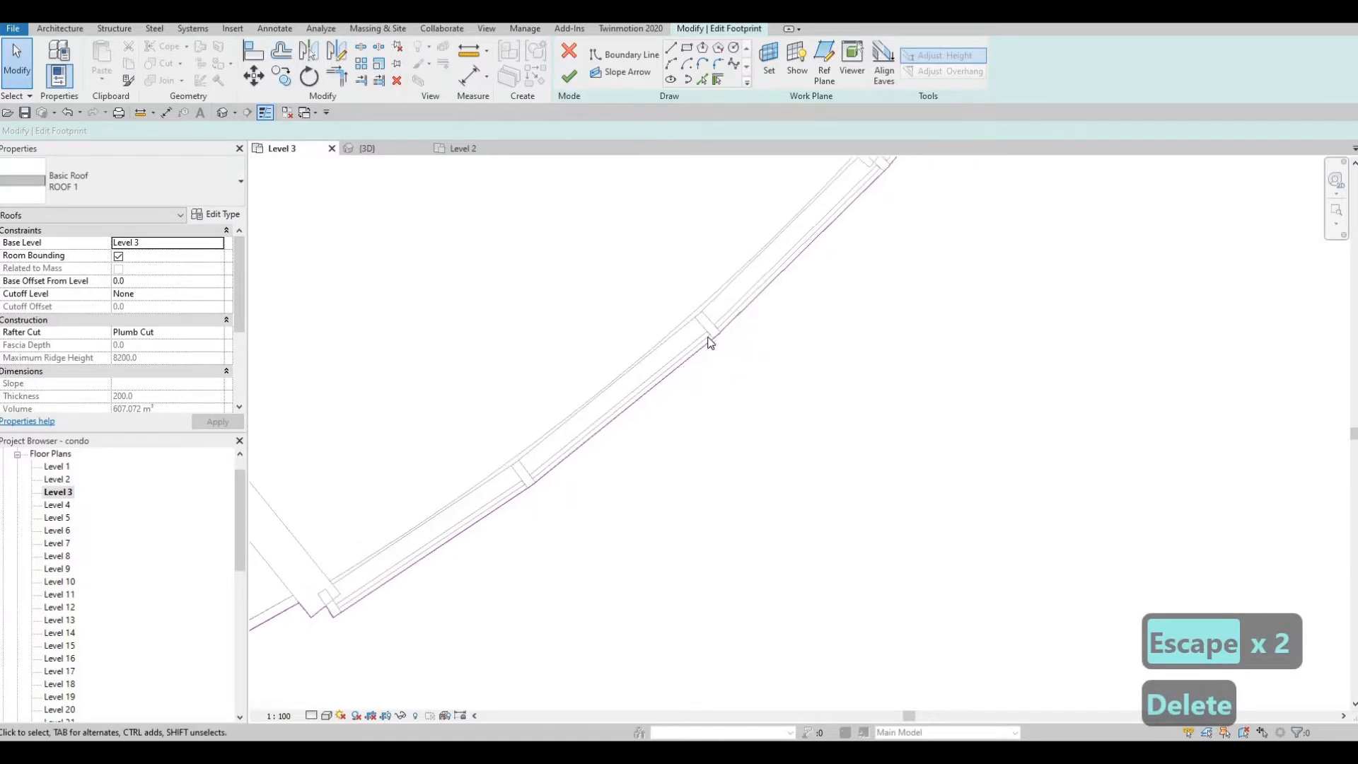
scroll(708, 336, up, 3)
click(705, 339)
key(Delete)
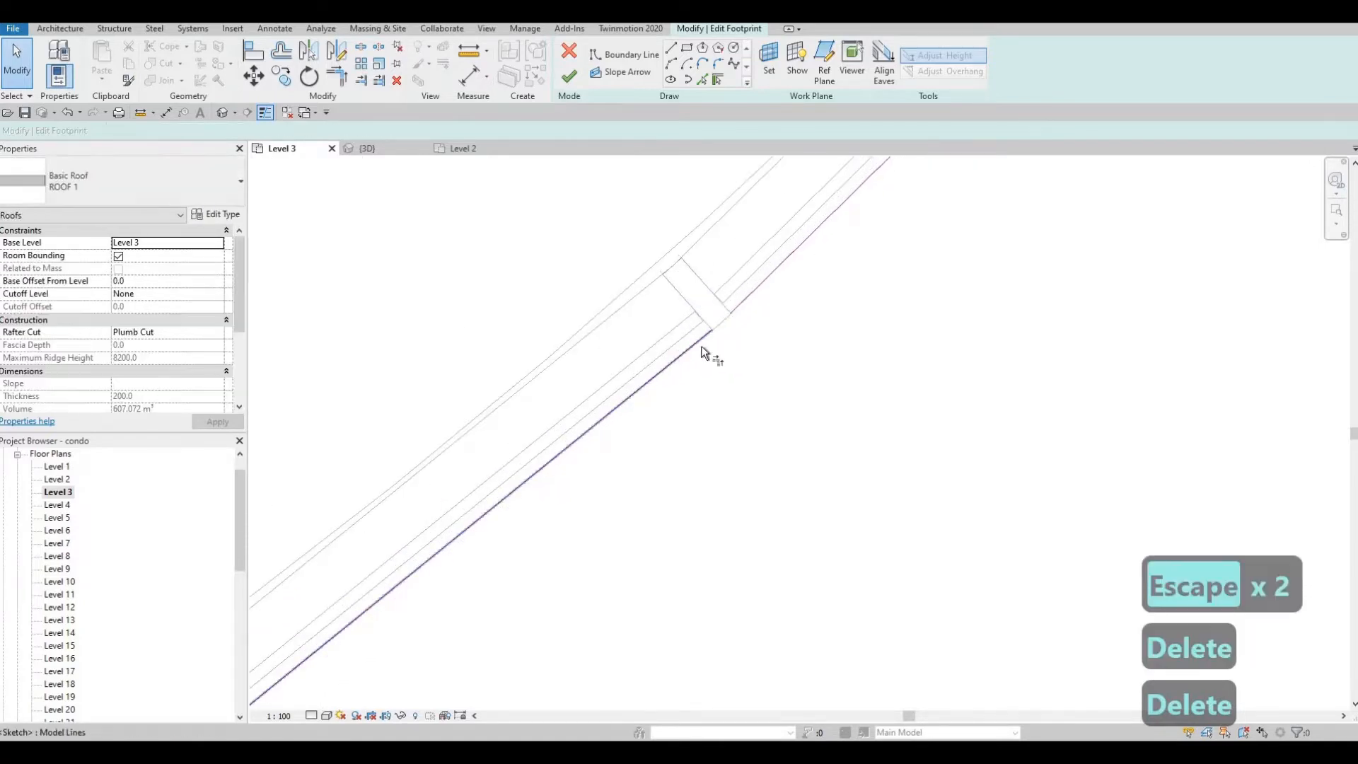
key(t)
key(r)
click(703, 338)
click(751, 295)
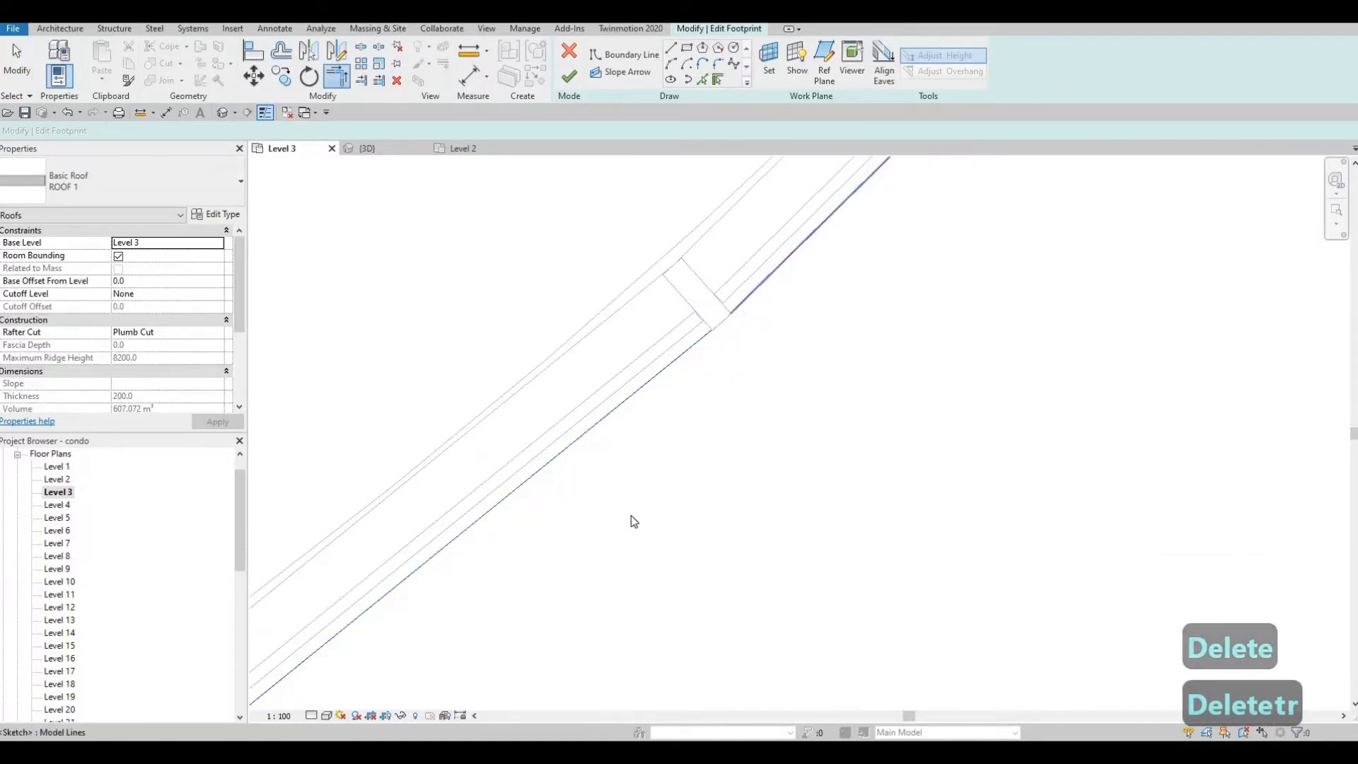
Step: Delete the short mullion face line where the slanted interior wall meets the facade and trim the segment lines on both sides together
scroll(675, 477, down, 2)
middle_drag(867, 215, 627, 447)
scroll(750, 327, up, 2)
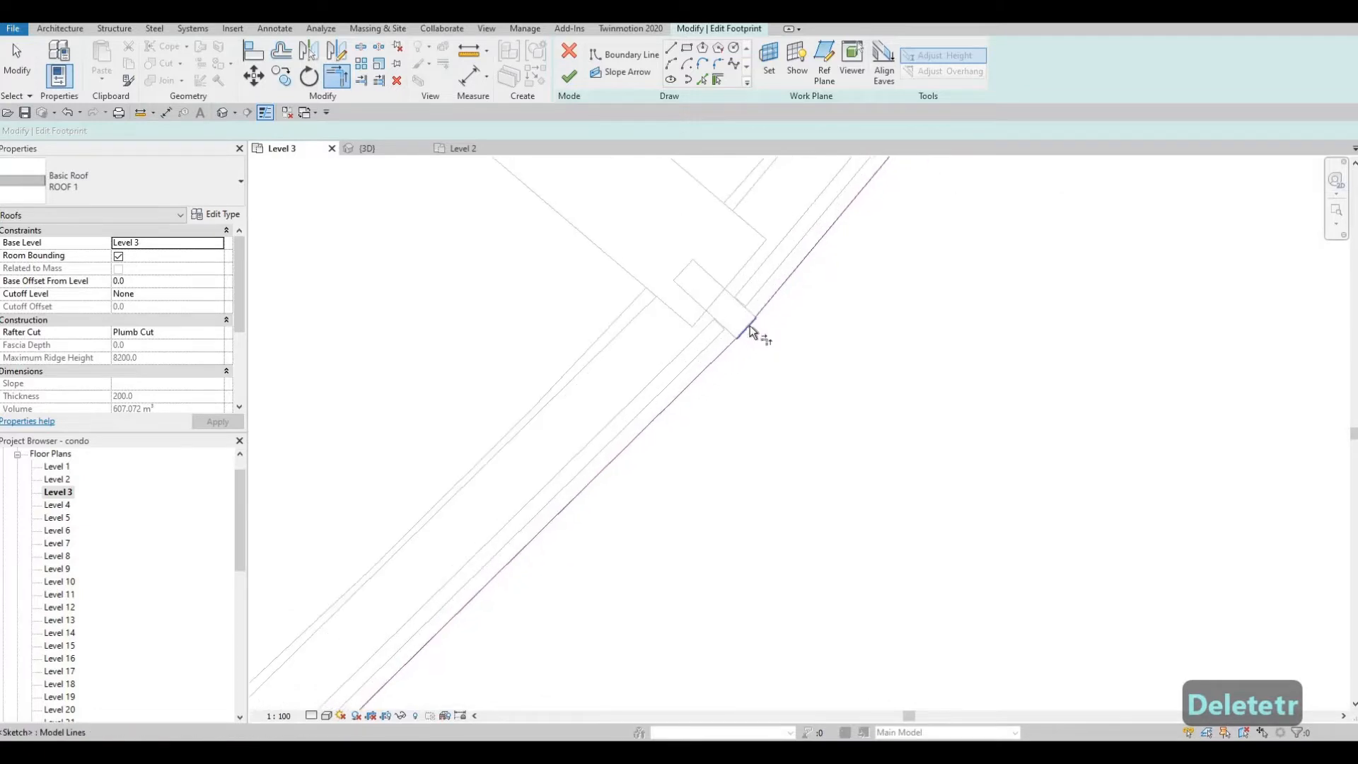
key(Escape)
key(Escape)
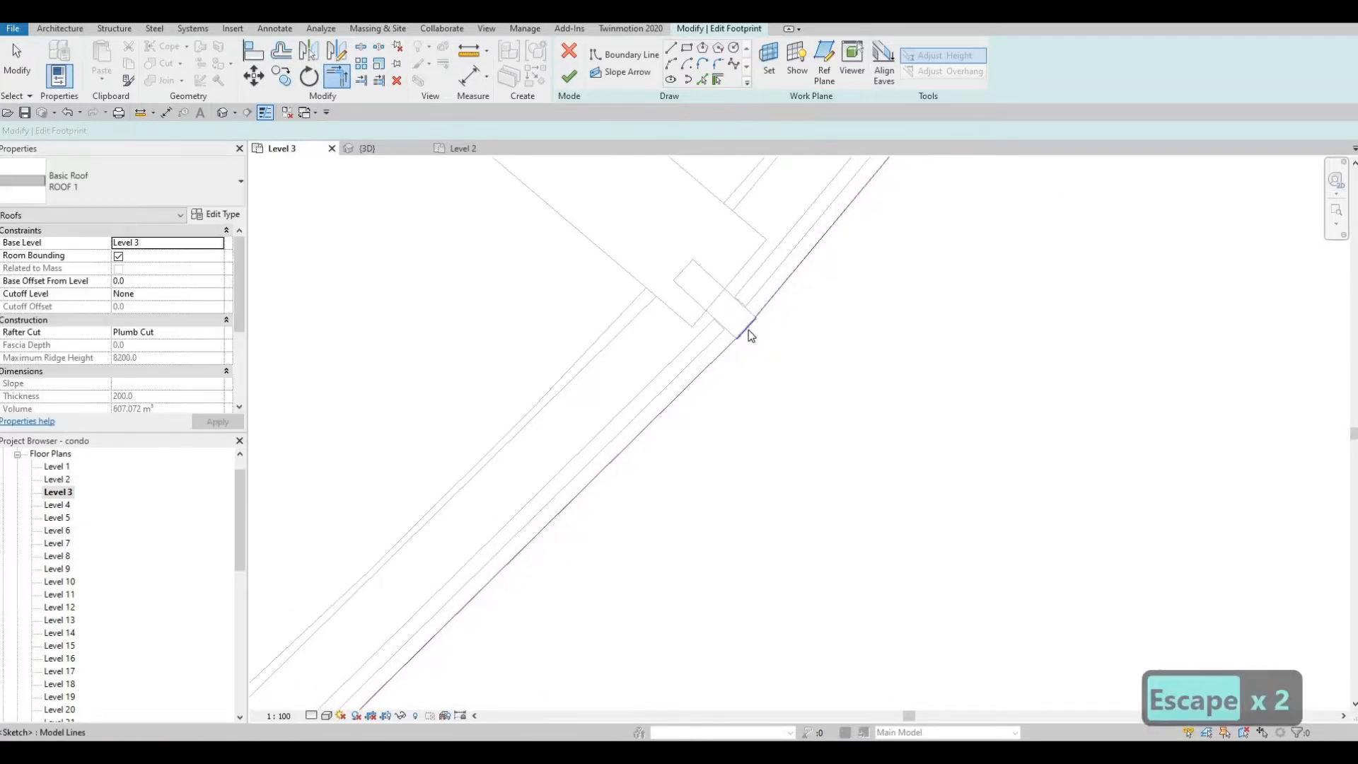
click(748, 329)
key(Delete)
key(t)
key(r)
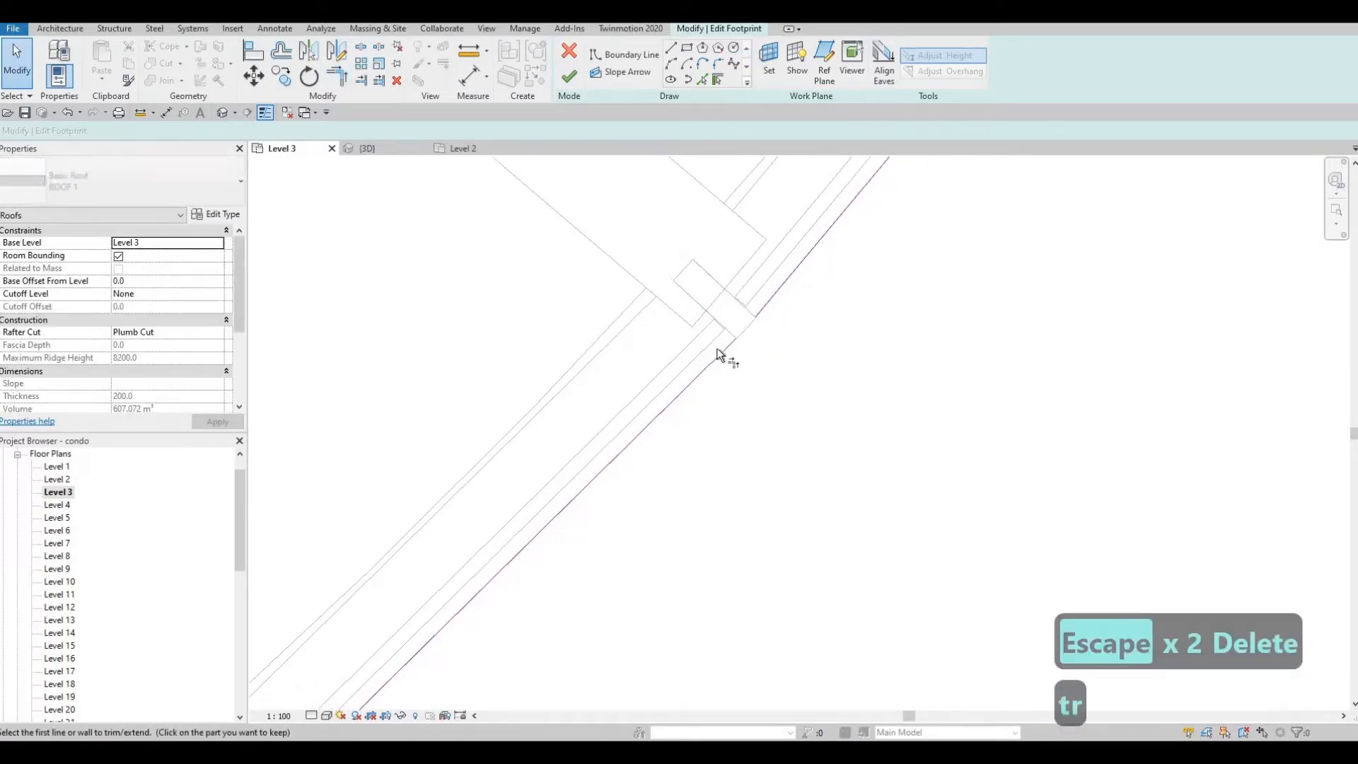
click(759, 312)
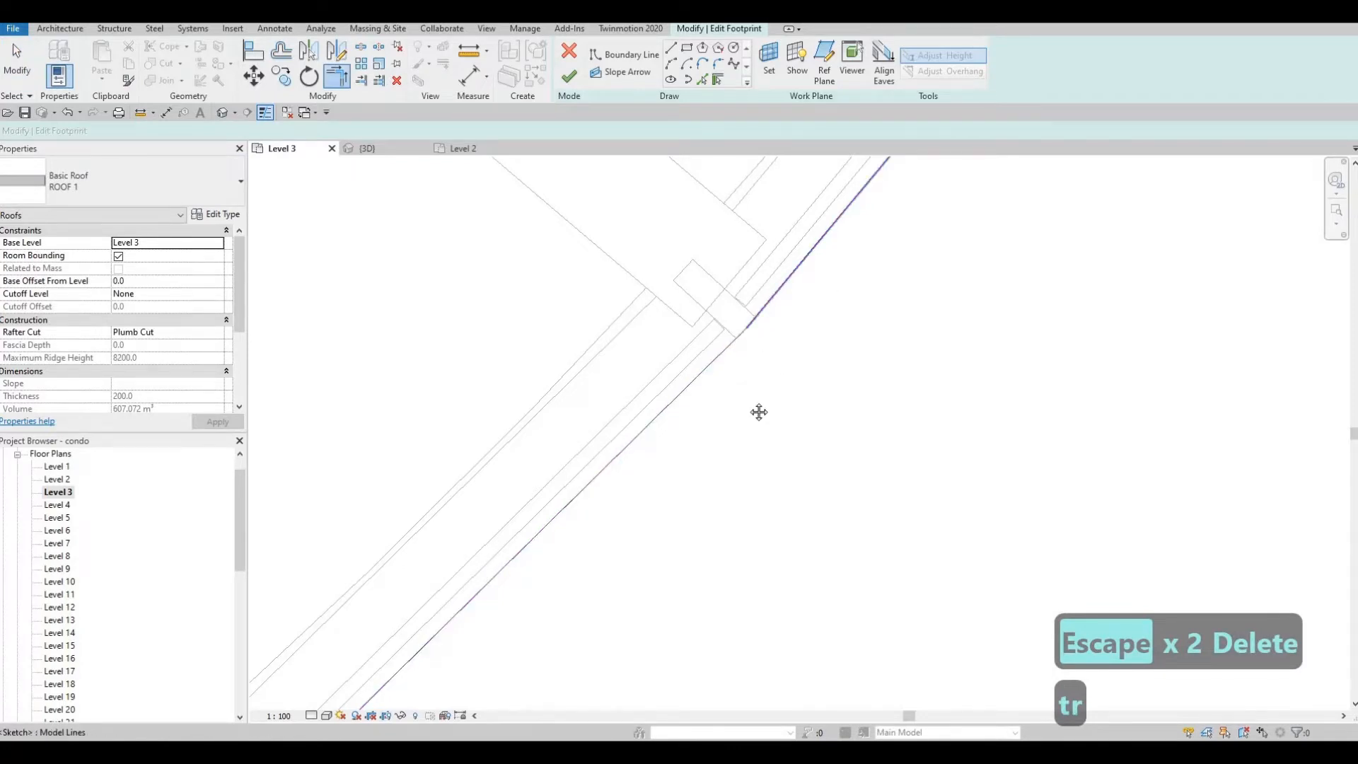
key(Escape)
Step: At the double mullion past the slanted interior wall, trim the segment lines into a corner and delete both short leftover face lines
scroll(752, 385, down, 2)
key(Escape)
key(Escape)
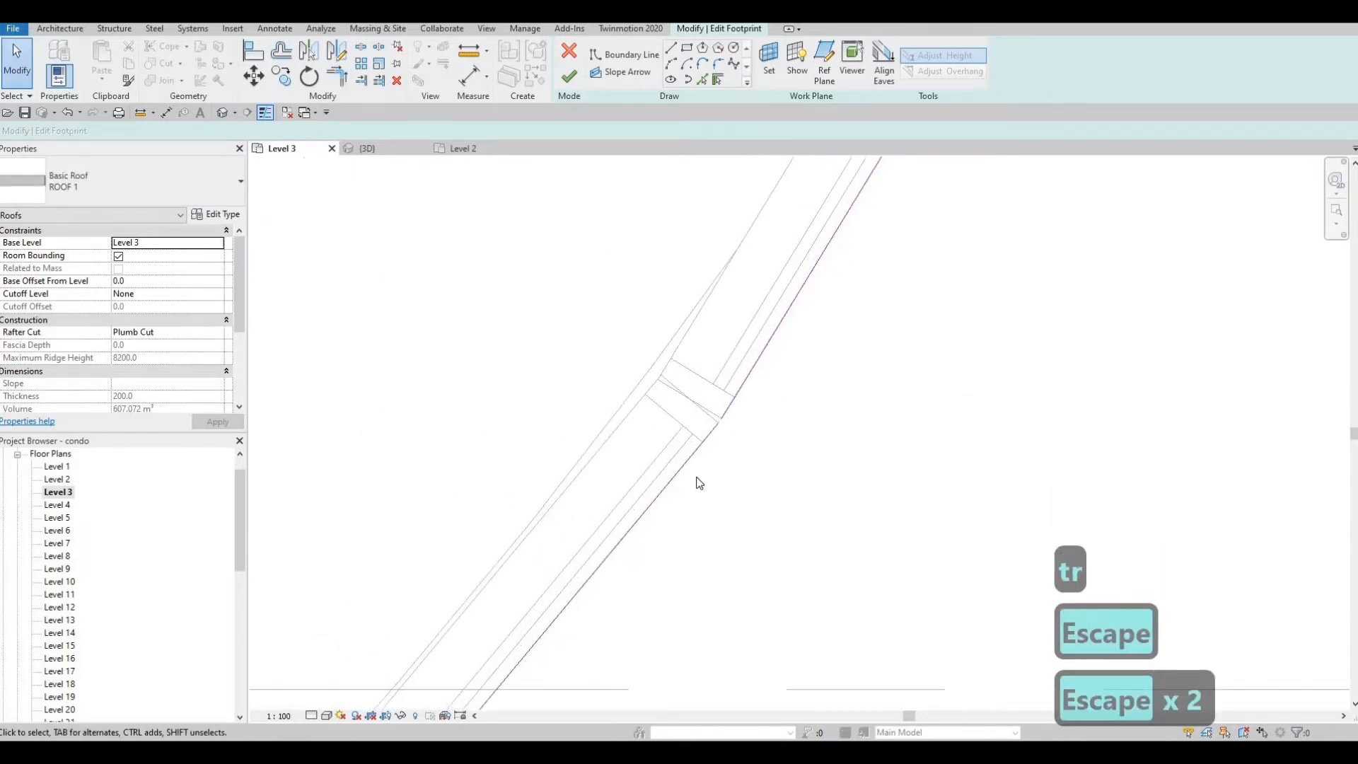
key(t)
key(r)
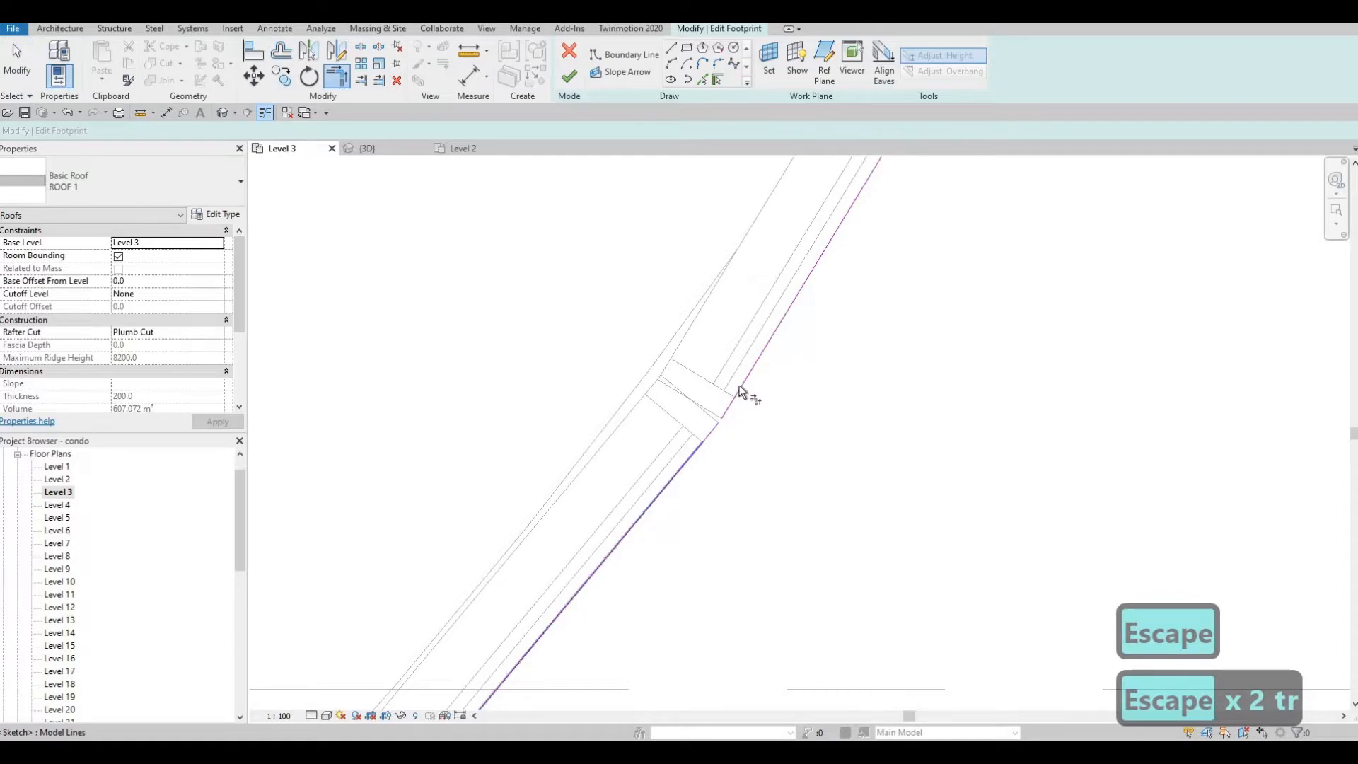
click(725, 403)
scroll(711, 361, down, 1)
key(Escape)
key(Escape)
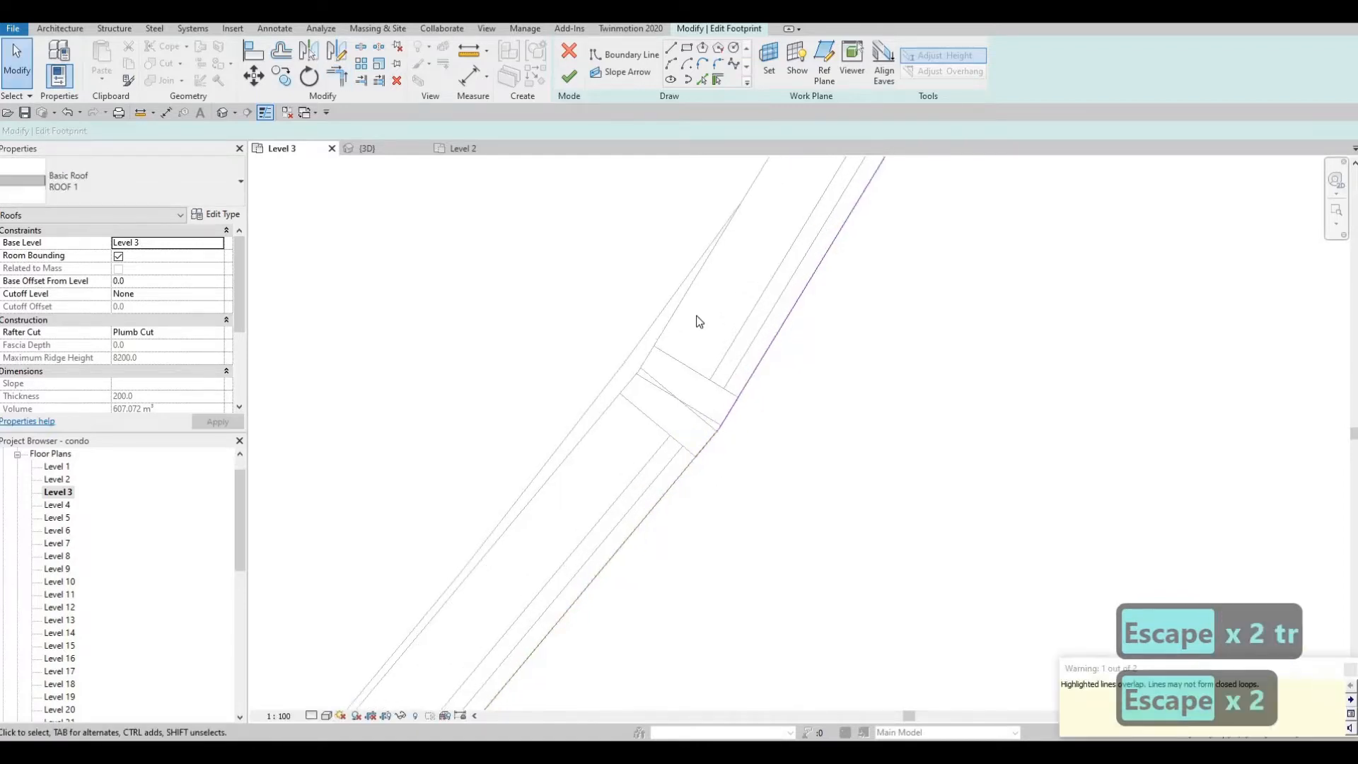
drag(694, 318, 757, 484)
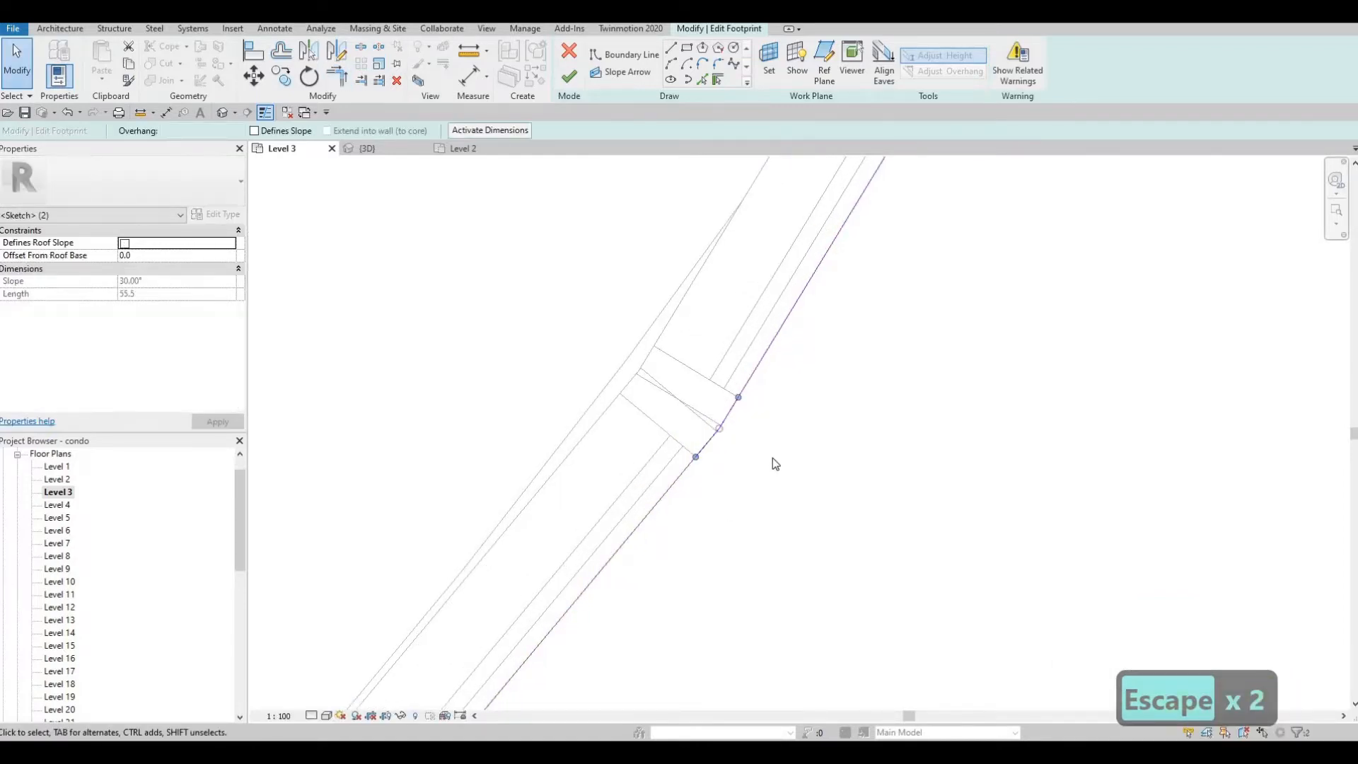
key(Delete)
Step: Trim the last segment line, the end mullion's edge line and the next projecting wall's end line into connected corners
scroll(724, 433, down, 1)
middle_drag(828, 459, 715, 540)
scroll(735, 488, down, 2)
middle_drag(751, 482, 712, 618)
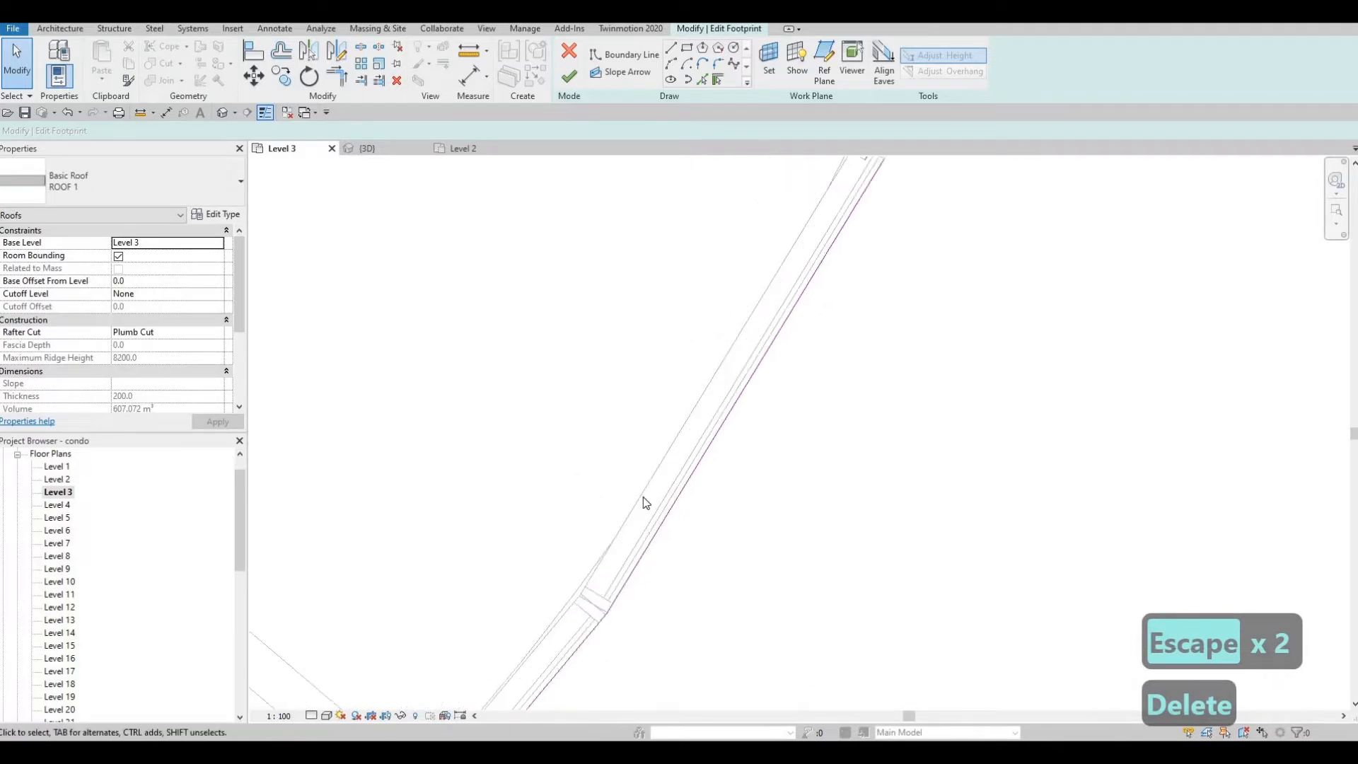
middle_drag(839, 219, 575, 495)
scroll(574, 495, up, 2)
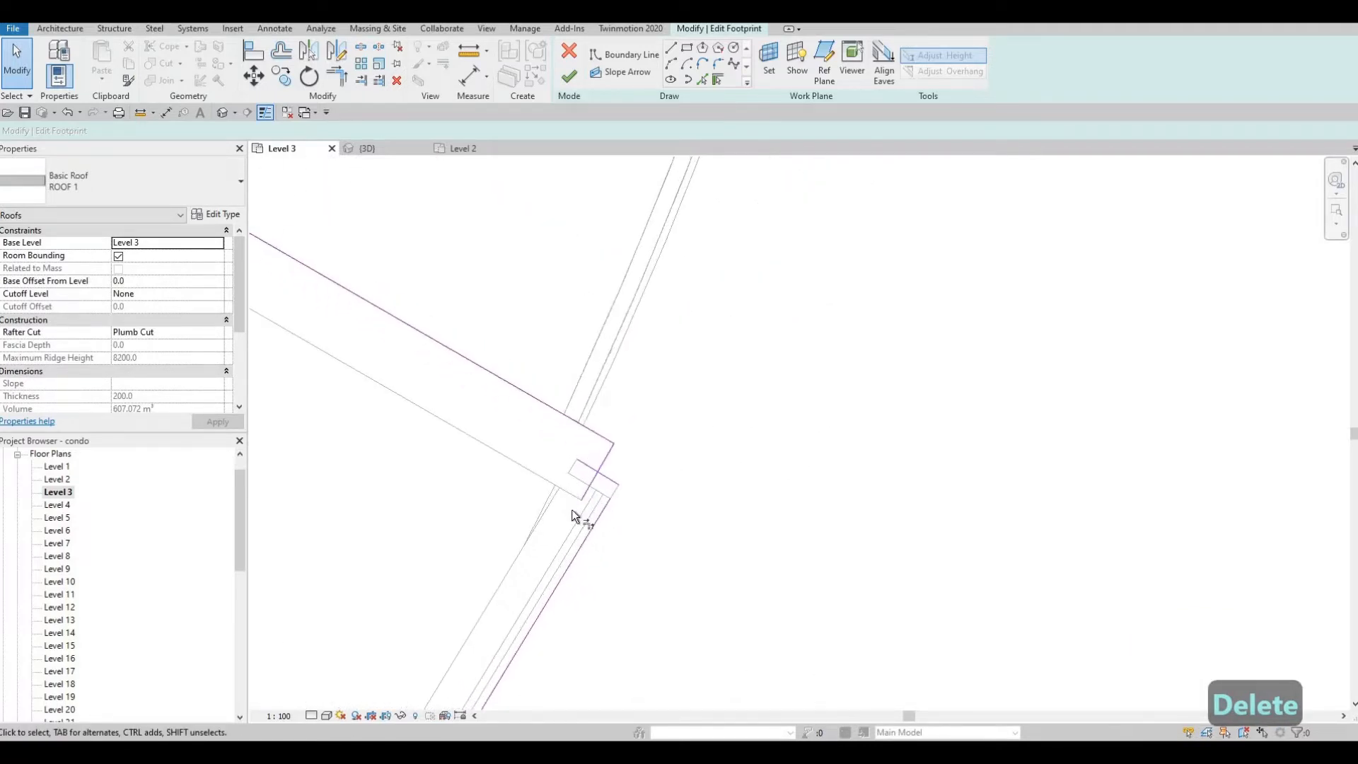
key(t)
key(r)
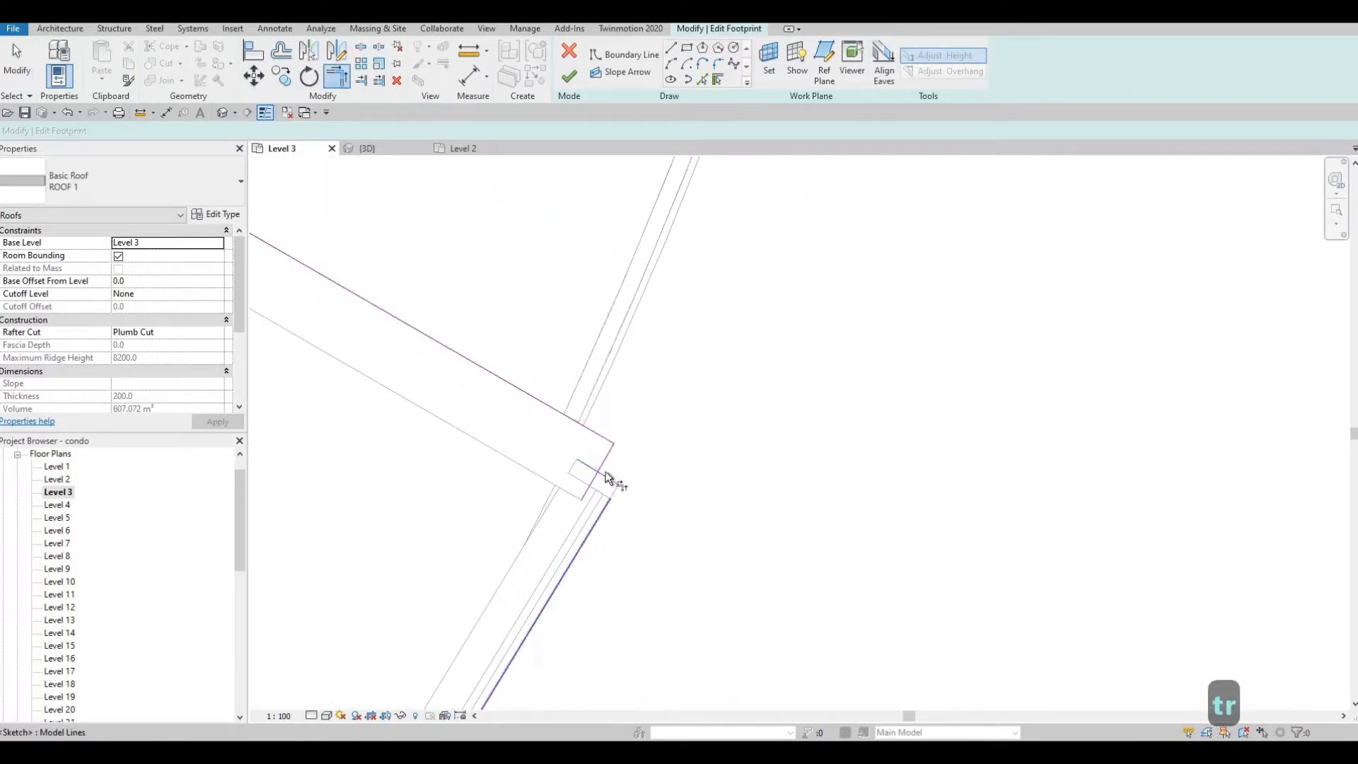
click(604, 468)
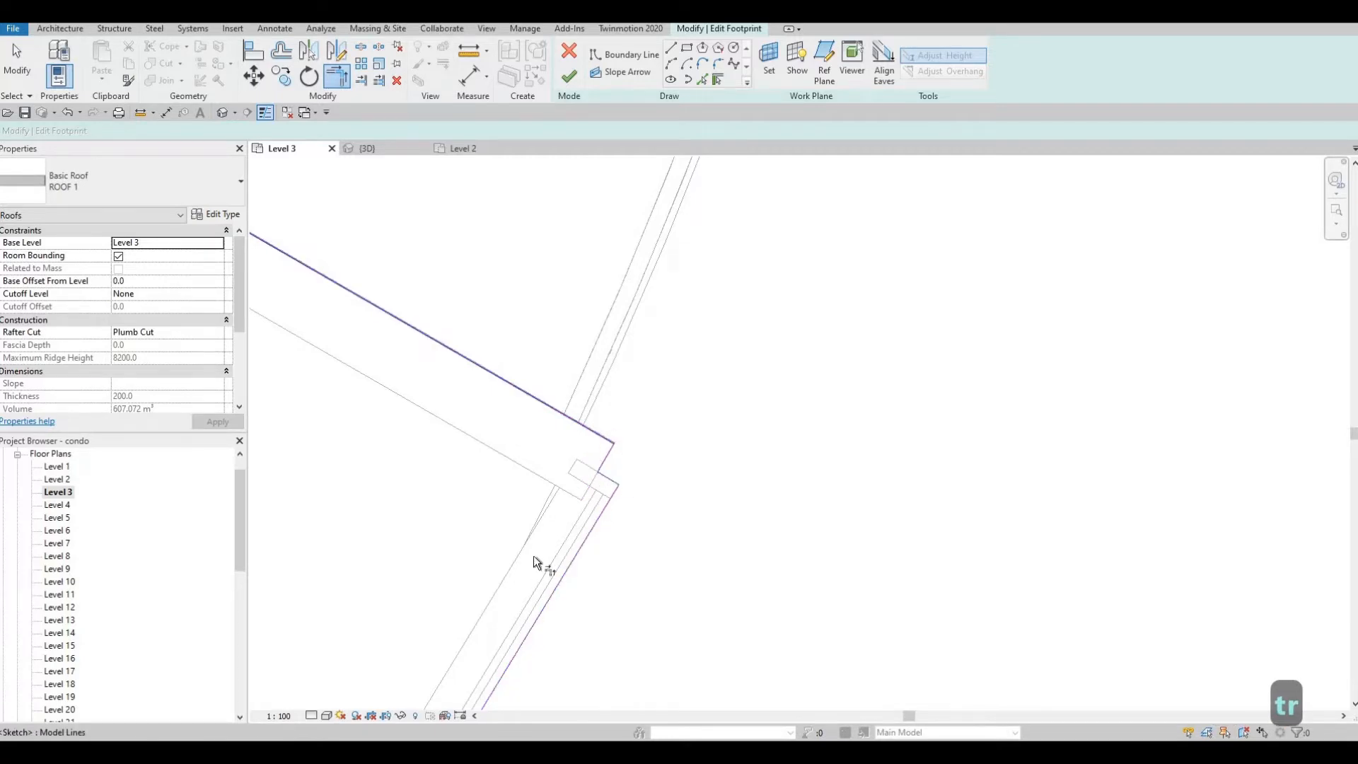
Step: Pick the curved balcony edge beyond the projecting wall as a boundary line and trim it against the wall's side line
scroll(589, 471, down, 1)
middle_drag(638, 444, 586, 523)
scroll(585, 523, down, 1)
middle_drag(584, 467, 581, 515)
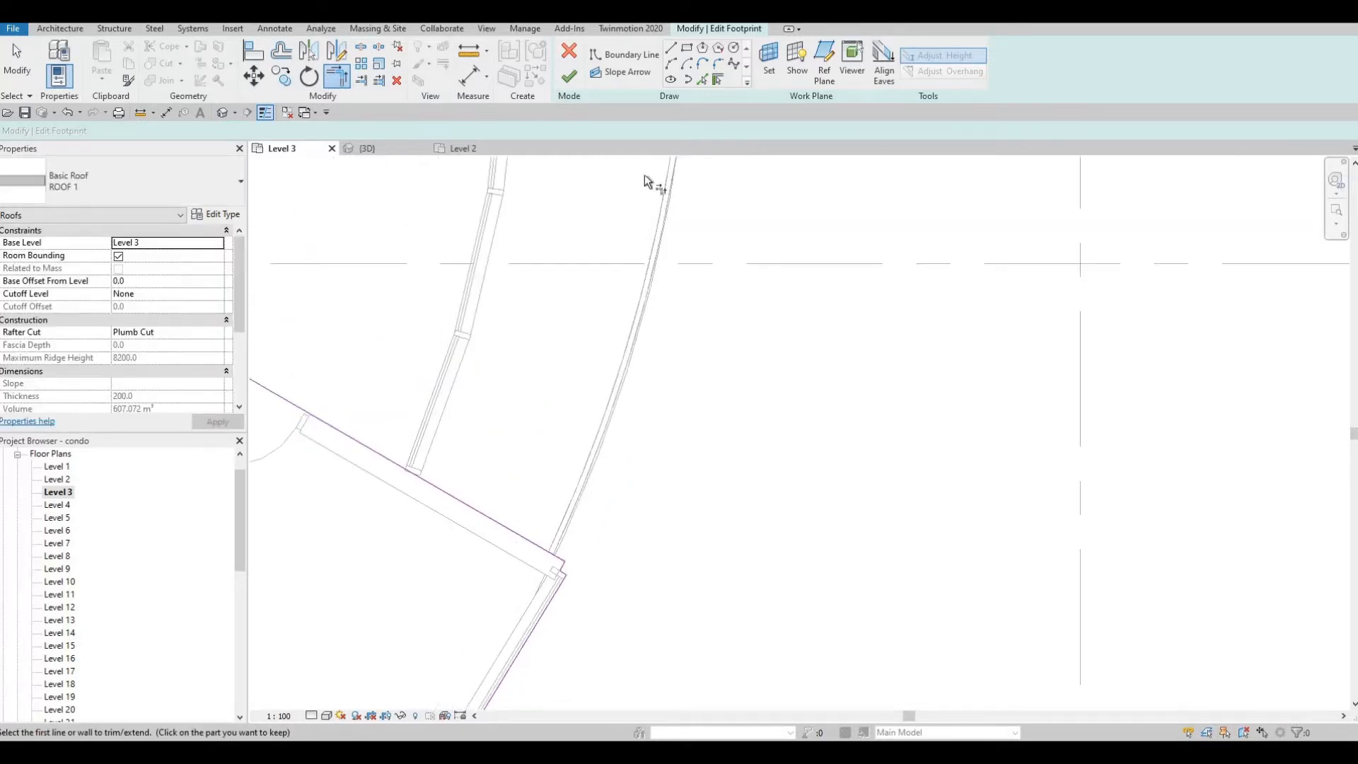
scroll(558, 544, up, 2)
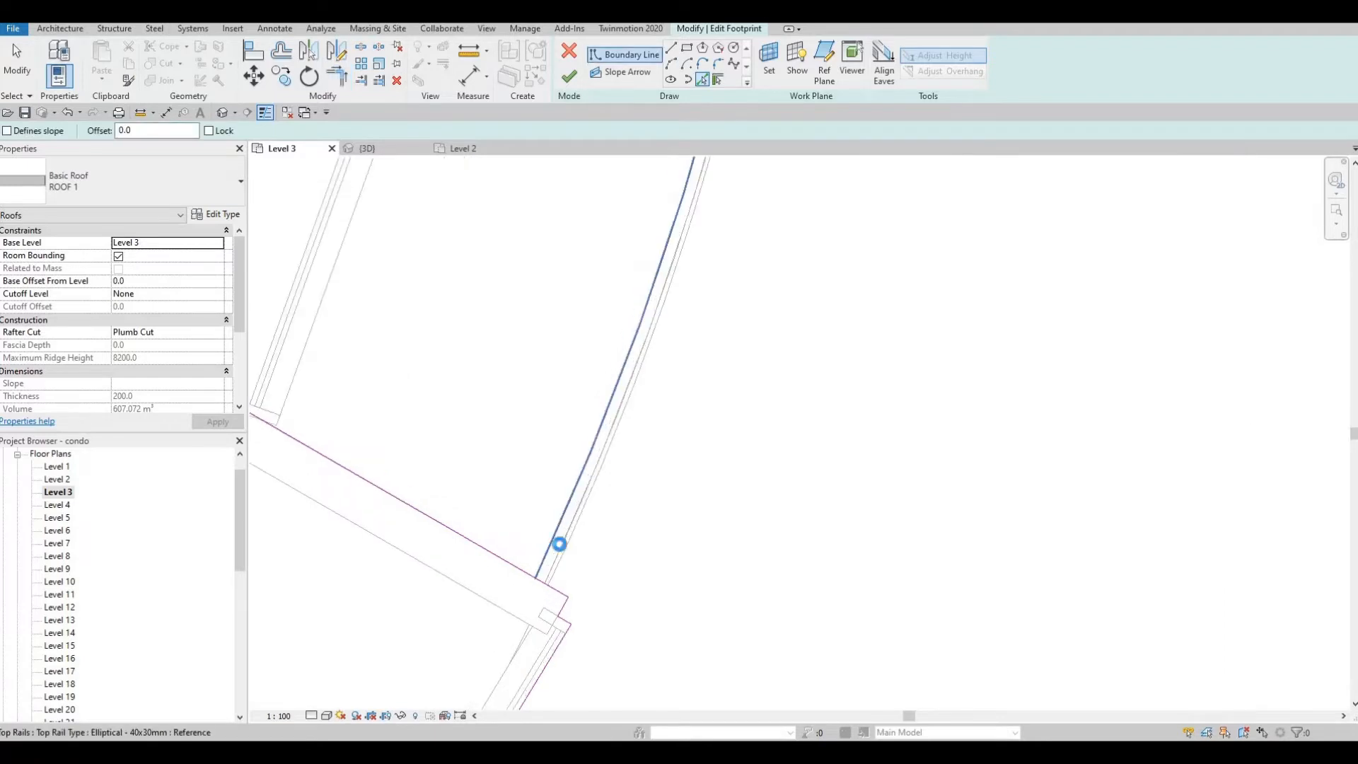
click(549, 593)
key(Escape)
key(Escape)
key(t)
key(r)
key(t)
key(r)
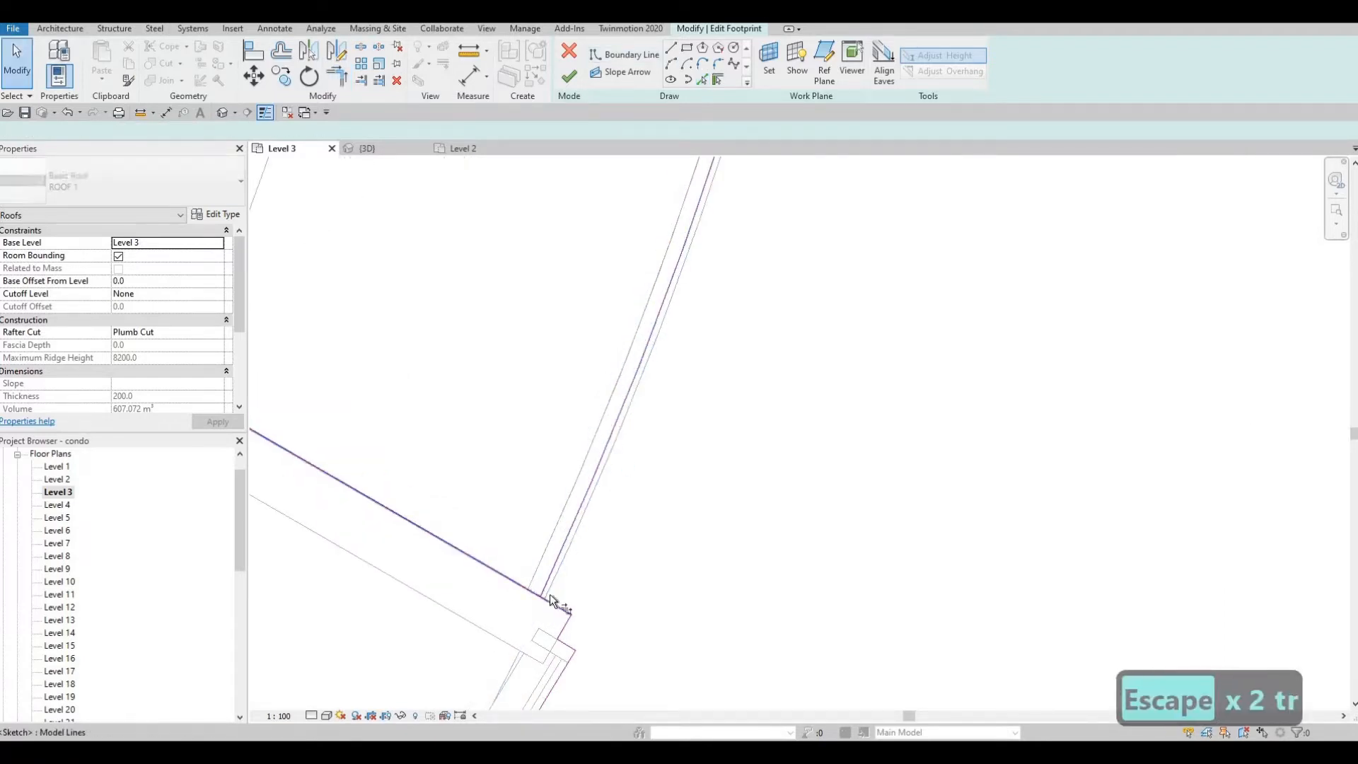
Step: Trim the far end of the curved balcony line into a corner with the side line of the following projecting wall
scroll(552, 631, down, 2)
middle_drag(553, 631, 564, 593)
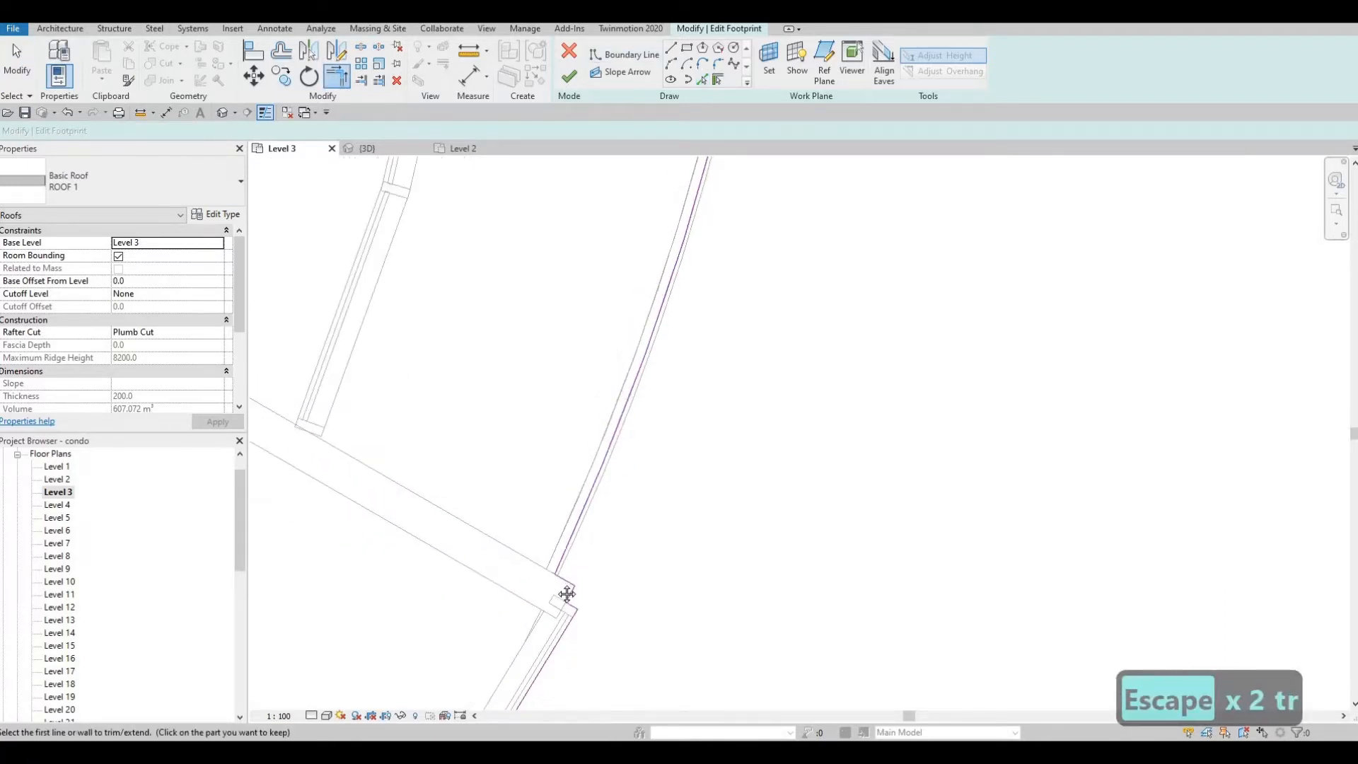
scroll(566, 572, down, 2)
middle_drag(664, 213, 601, 403)
middle_drag(644, 261, 616, 365)
scroll(617, 365, up, 3)
click(608, 357)
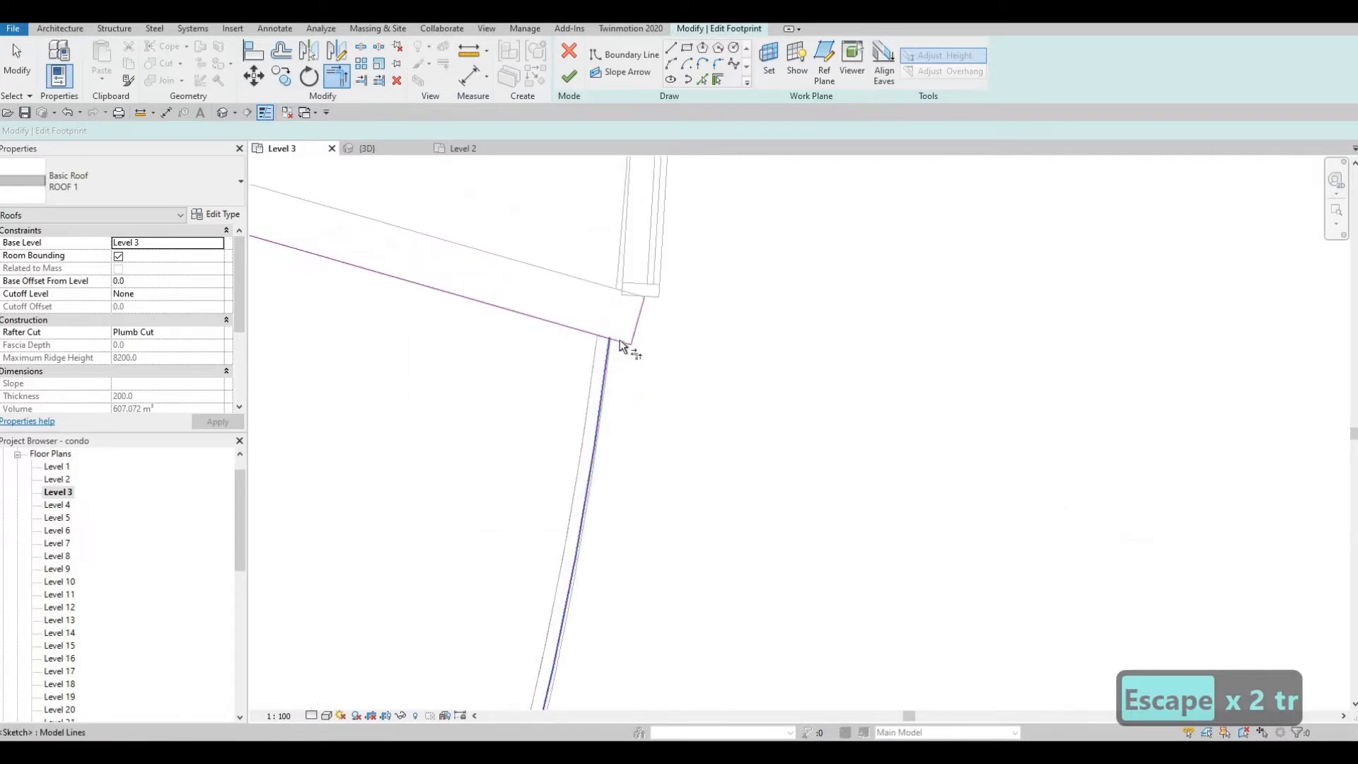
click(624, 343)
Step: Pick the end mullion's edge beside the projecting wall as a boundary line and delete the long stray line picked there
middle_drag(592, 493, 549, 642)
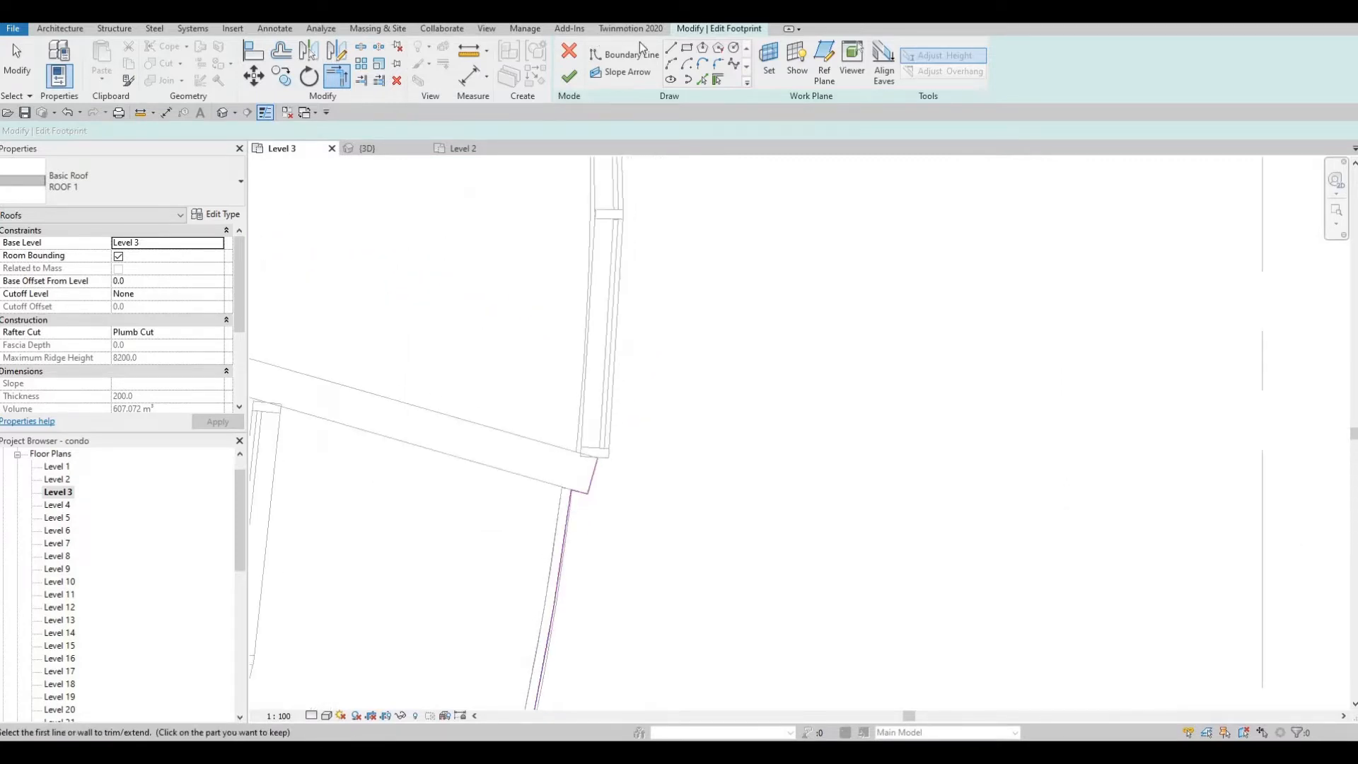
key(p)
key(l)
scroll(608, 499, up, 4)
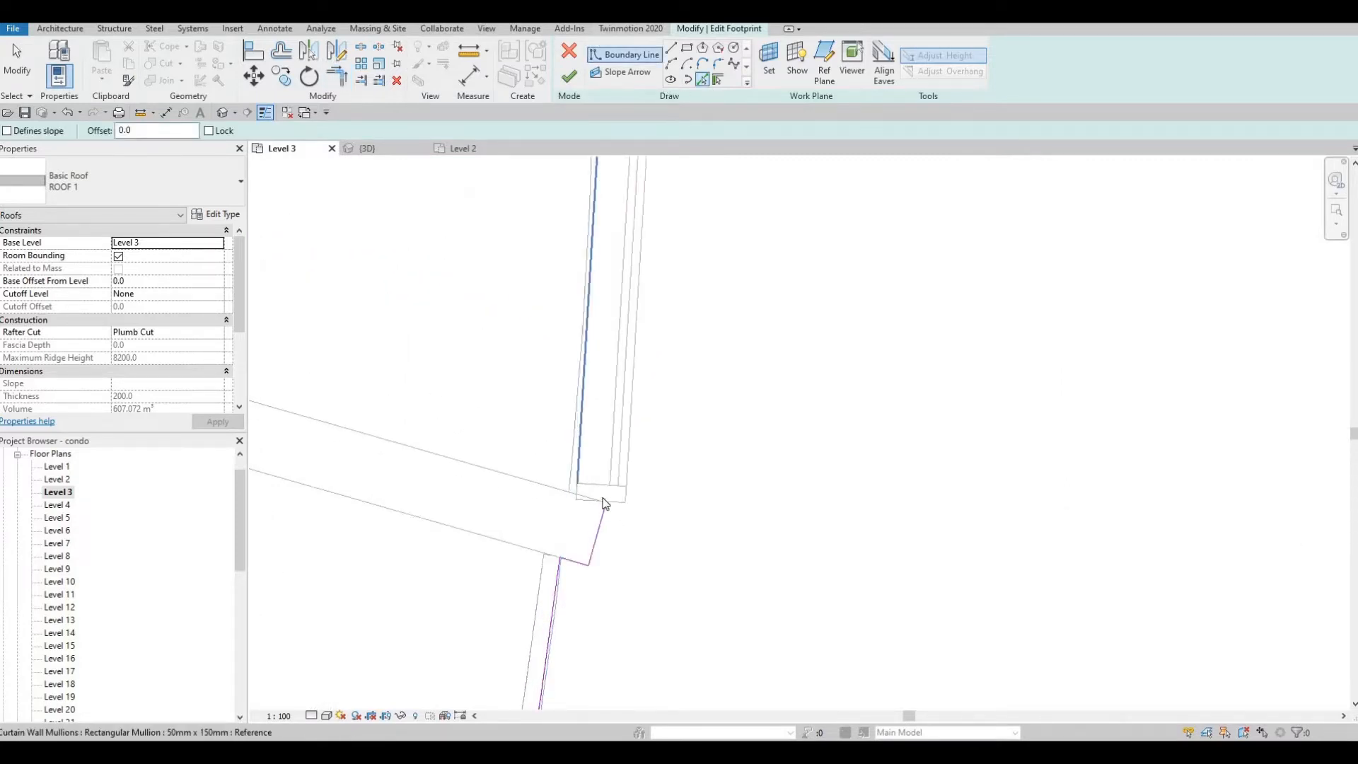
click(626, 445)
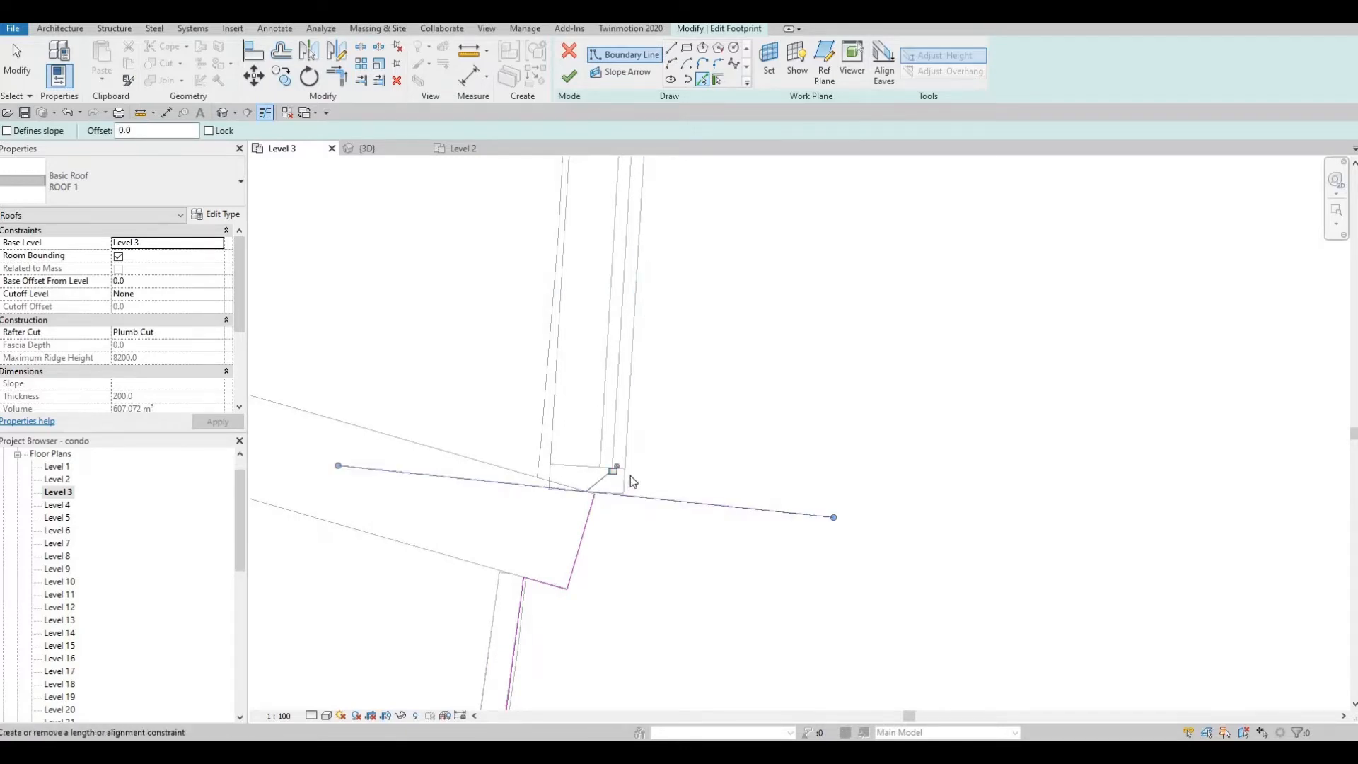
scroll(630, 481, up, 3)
key(Escape)
key(Escape)
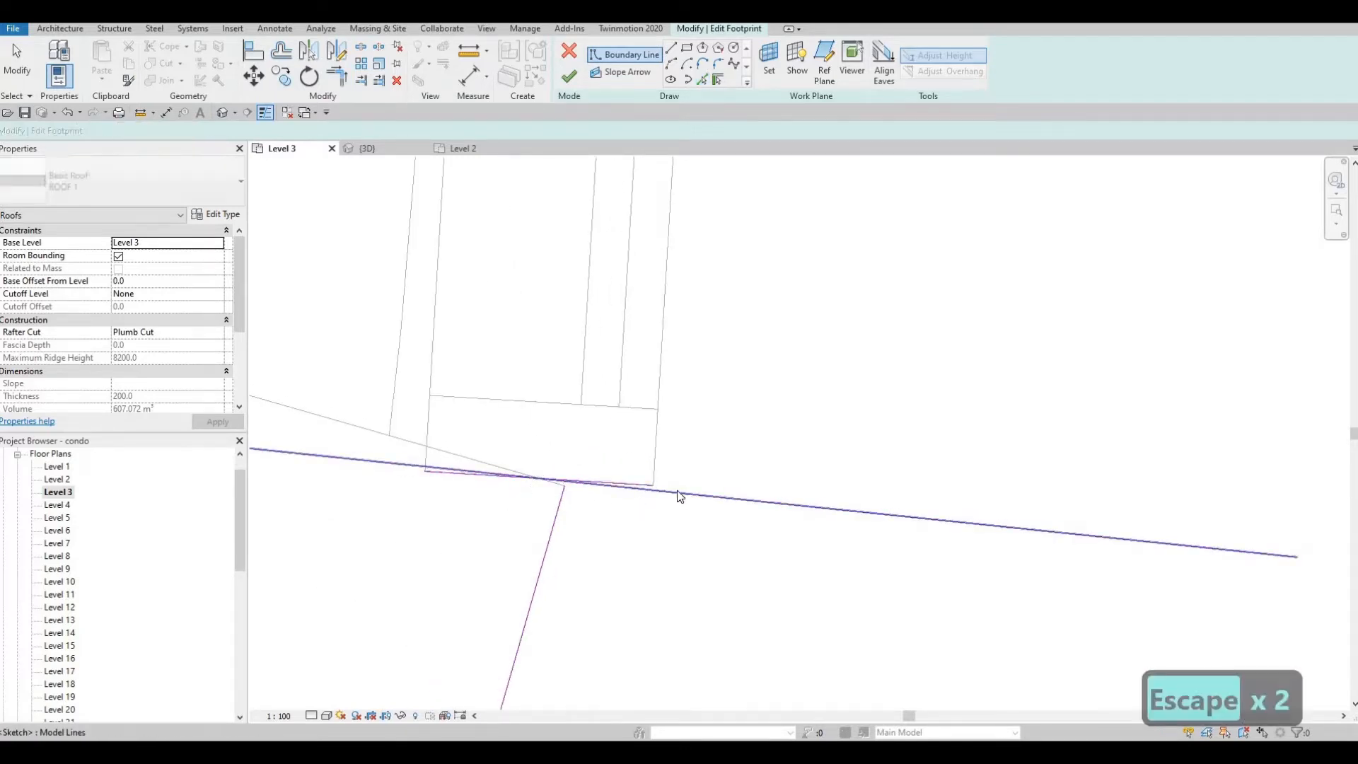
click(677, 493)
key(Delete)
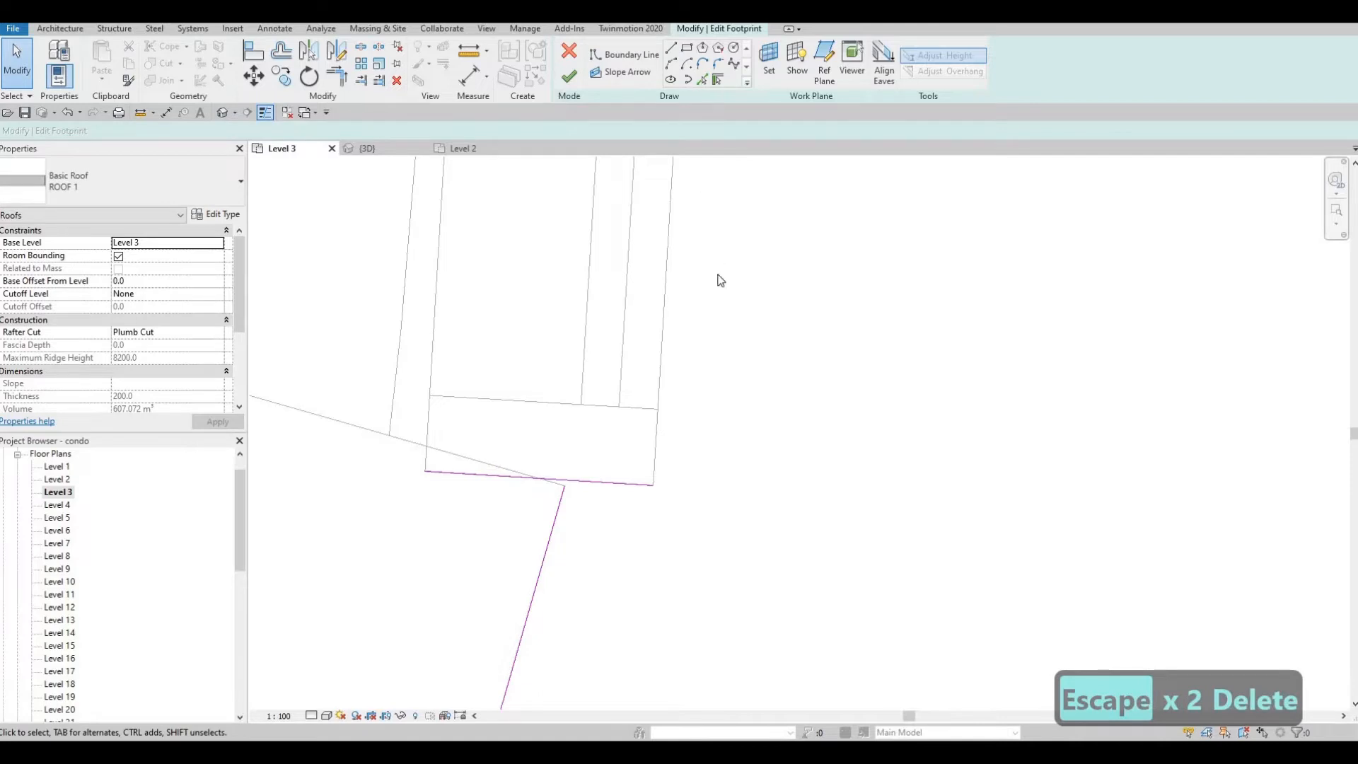
Step: Pick the outer faces of the first three curtain wall segments past the projecting wall as boundary lines
key(p)
key(l)
click(666, 260)
scroll(664, 559, down, 5)
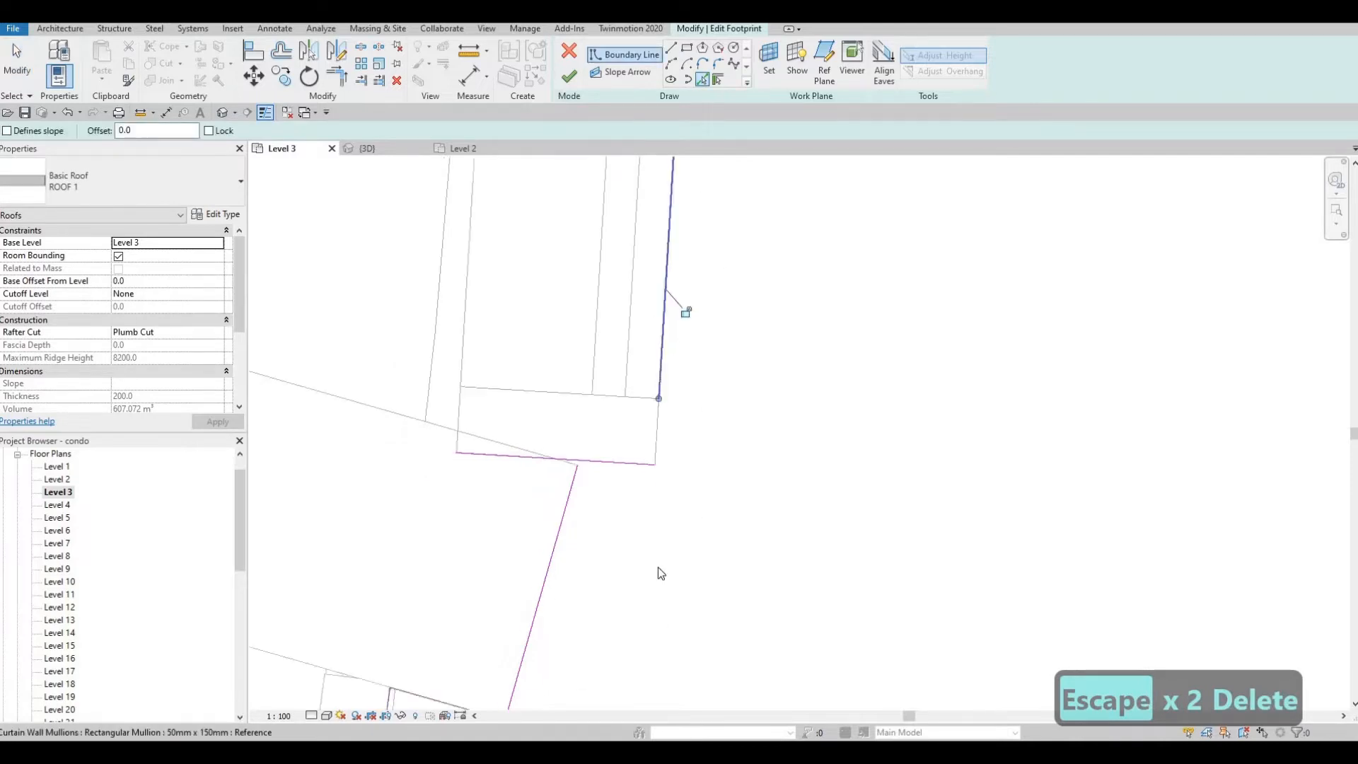
mouse_move(723, 331)
middle_down()
mouse_move(694, 472)
mouse_move(664, 526)
middle_up()
scroll(665, 527, down, 5)
middle_drag(657, 237, 676, 507)
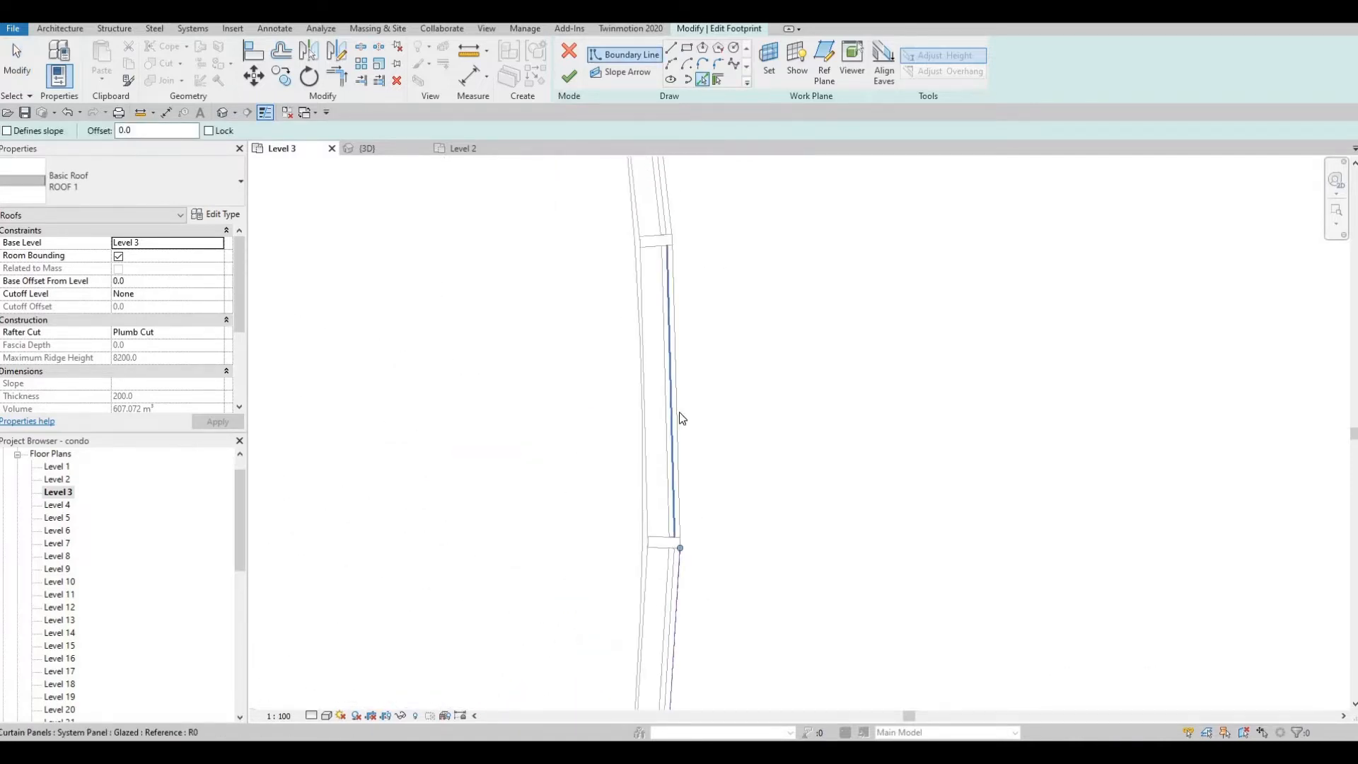
click(678, 413)
middle_drag(686, 292, 715, 630)
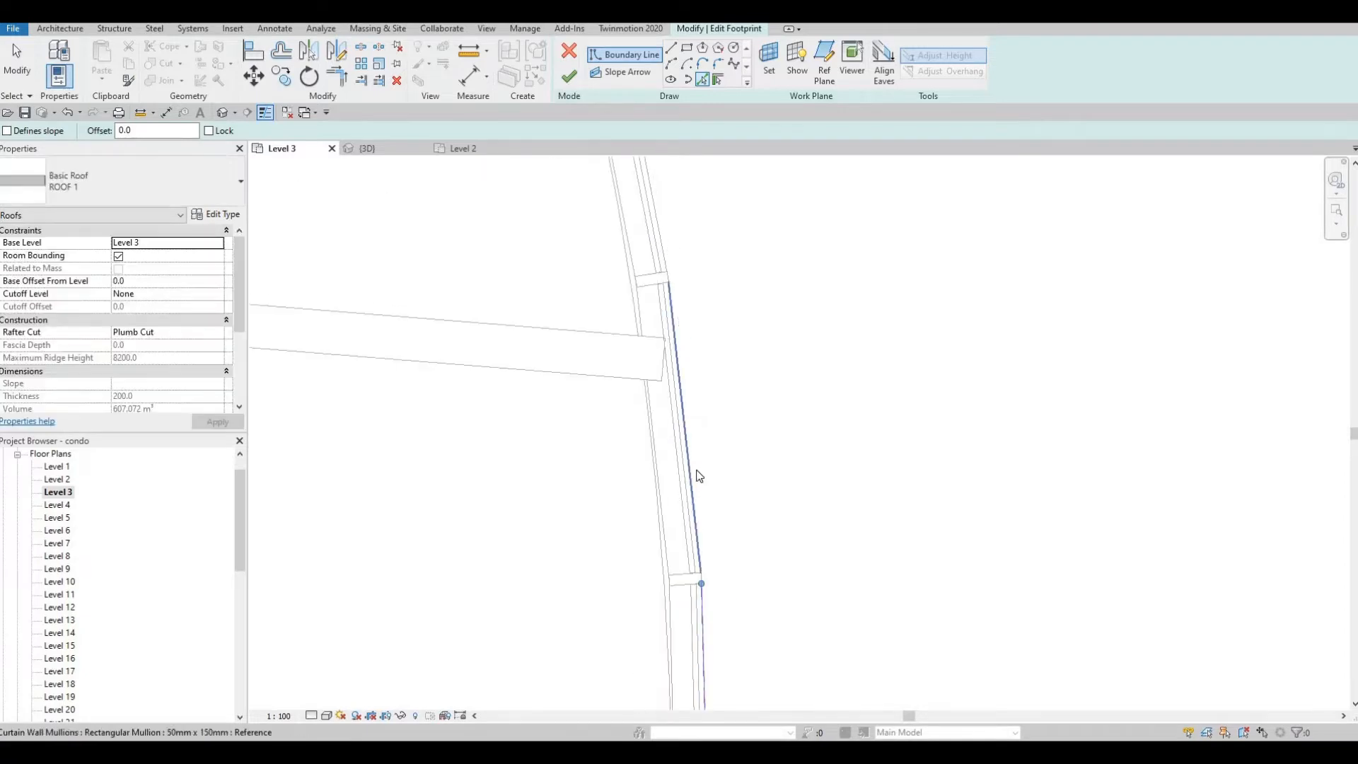
click(686, 433)
middle_drag(715, 384, 729, 691)
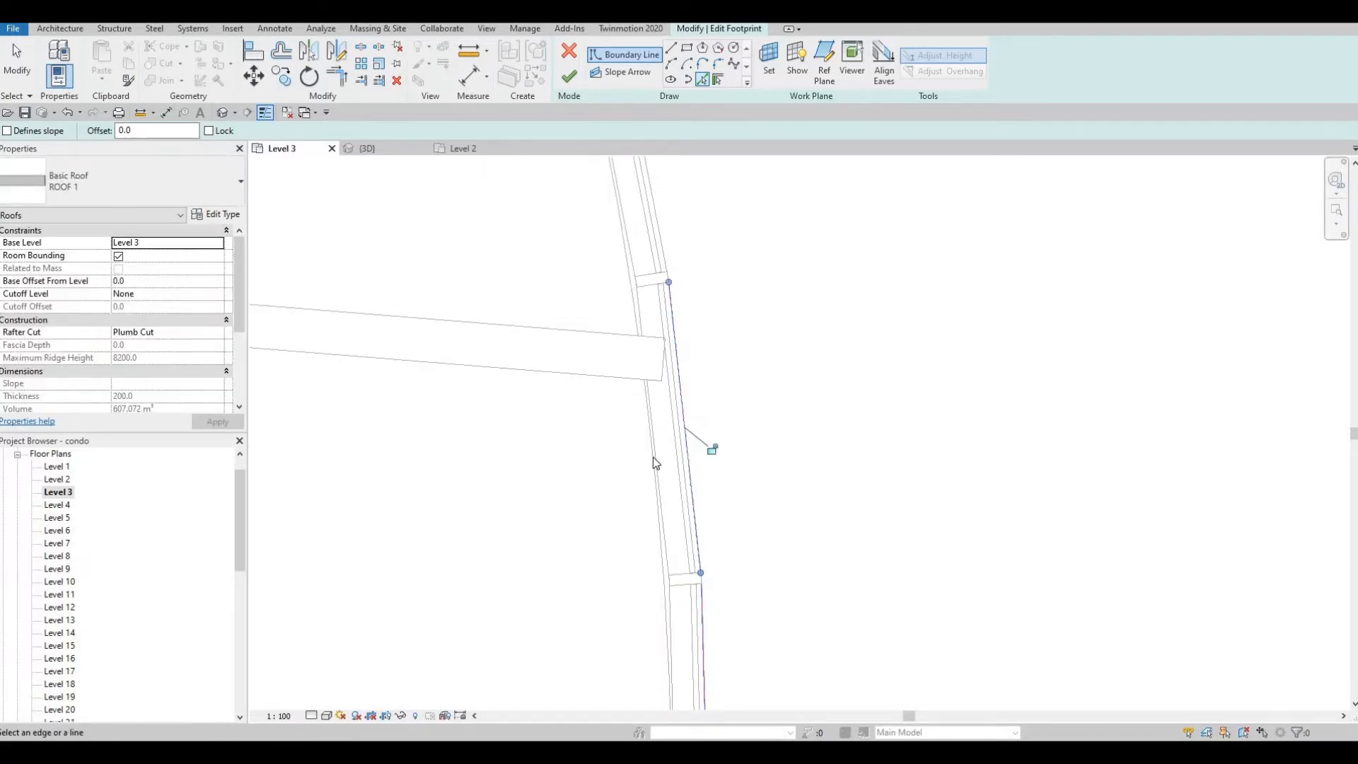
Step: Undo the wrongly picked inner line and pick the outer faces of the next two curtain wall segments as boundary lines
middle_drag(662, 468, 704, 539)
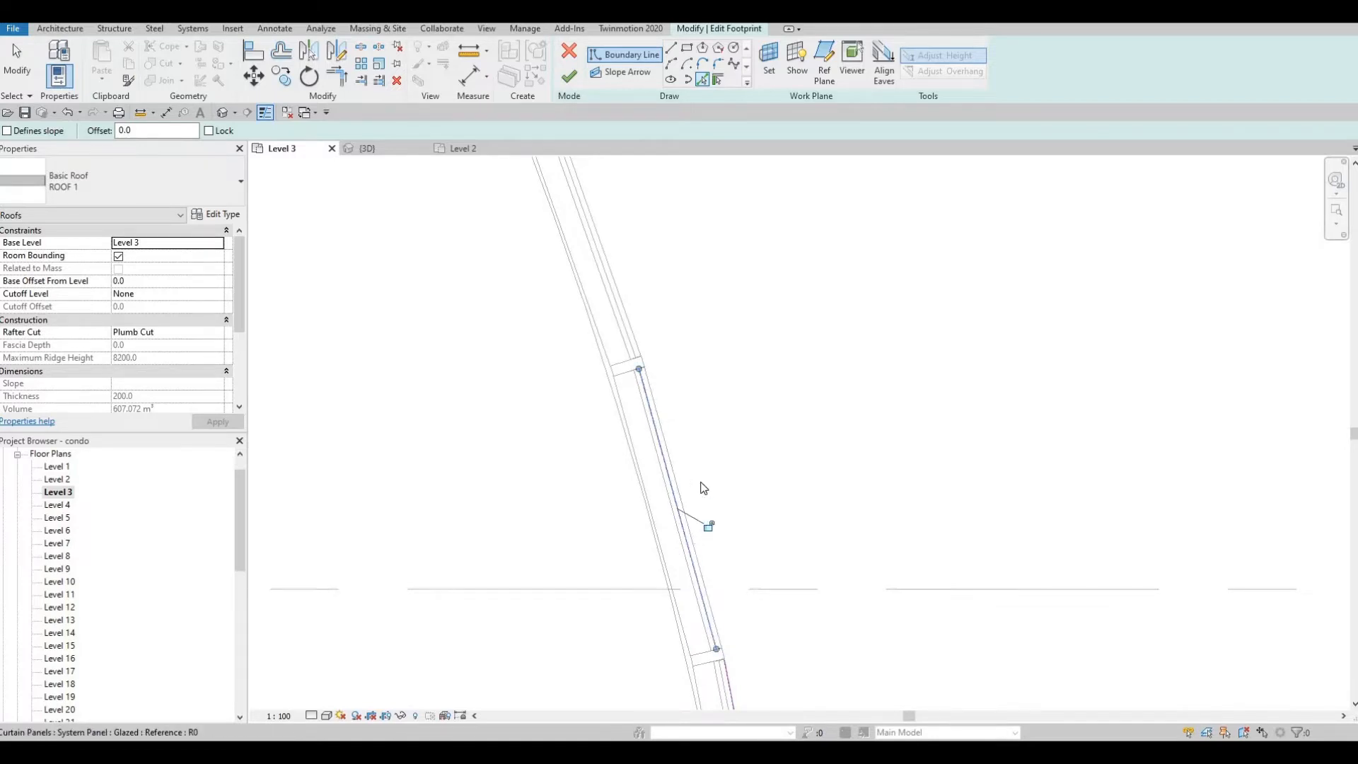
key(ctrl+z)
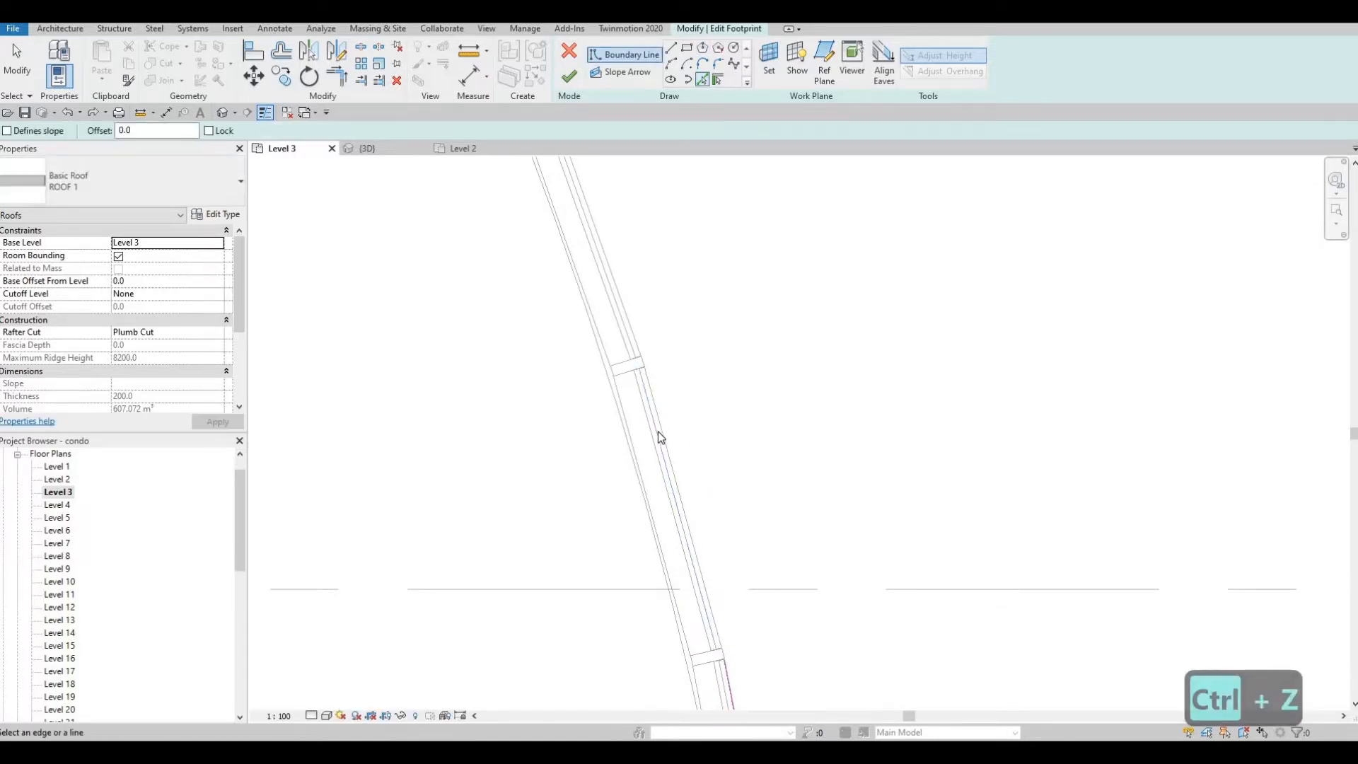
click(631, 311)
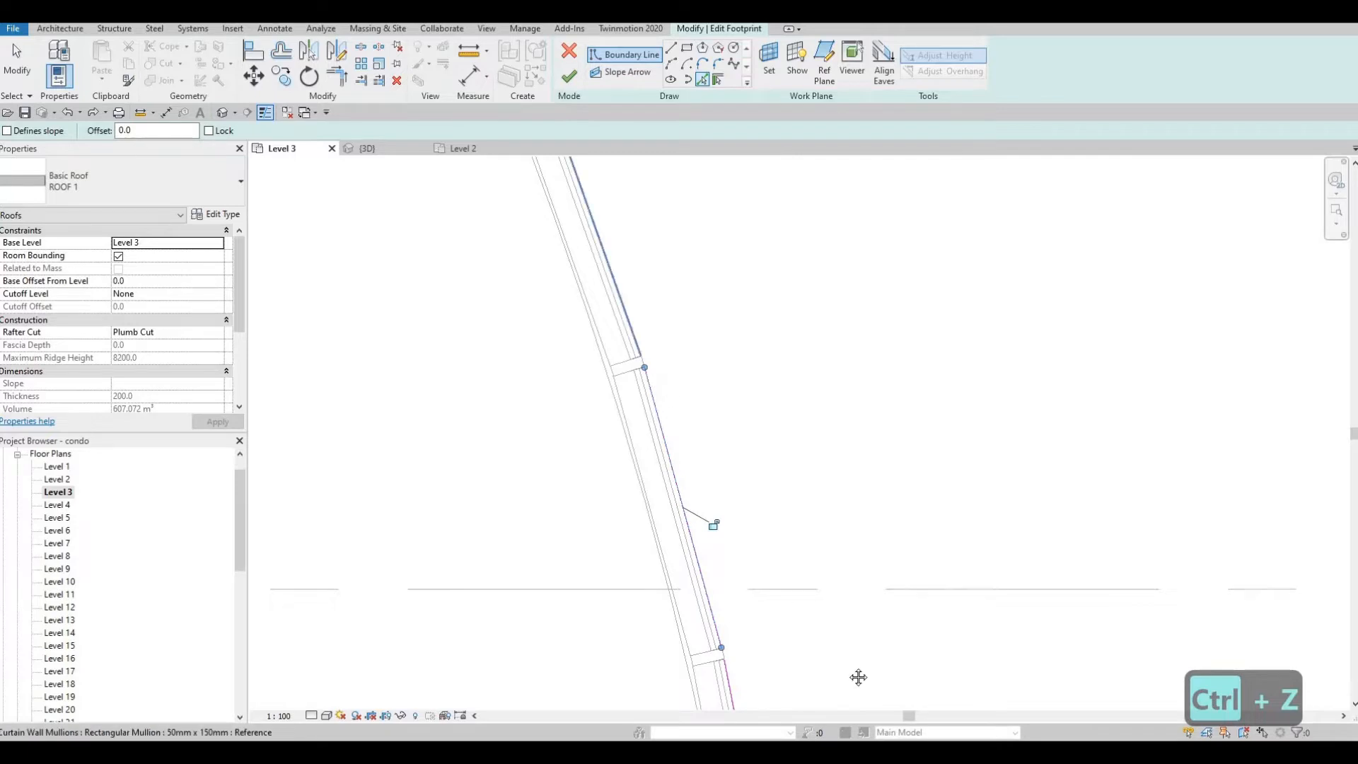
Step: Pick the end mullion's edge, the projecting wall's end and far side, and the curved balcony edge as boundary lines
scroll(746, 388, up, 3)
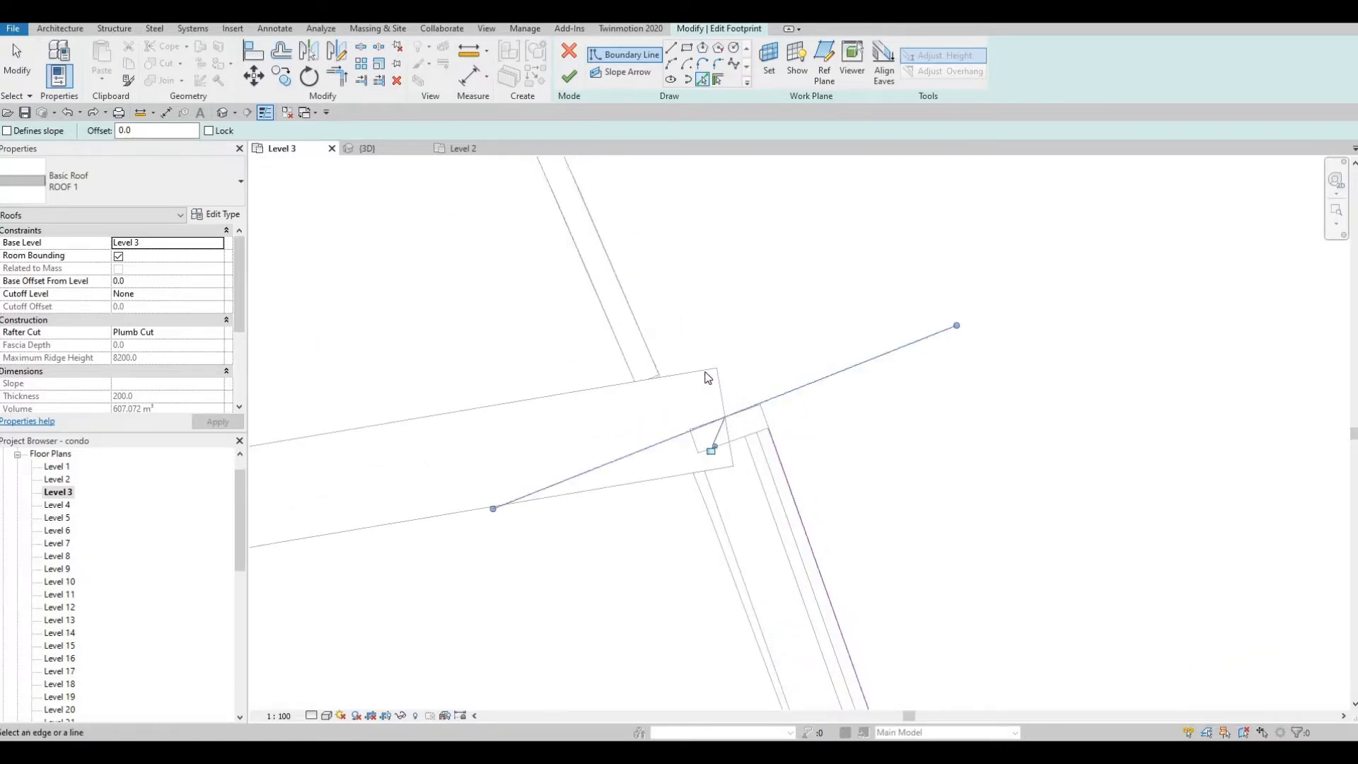
click(647, 350)
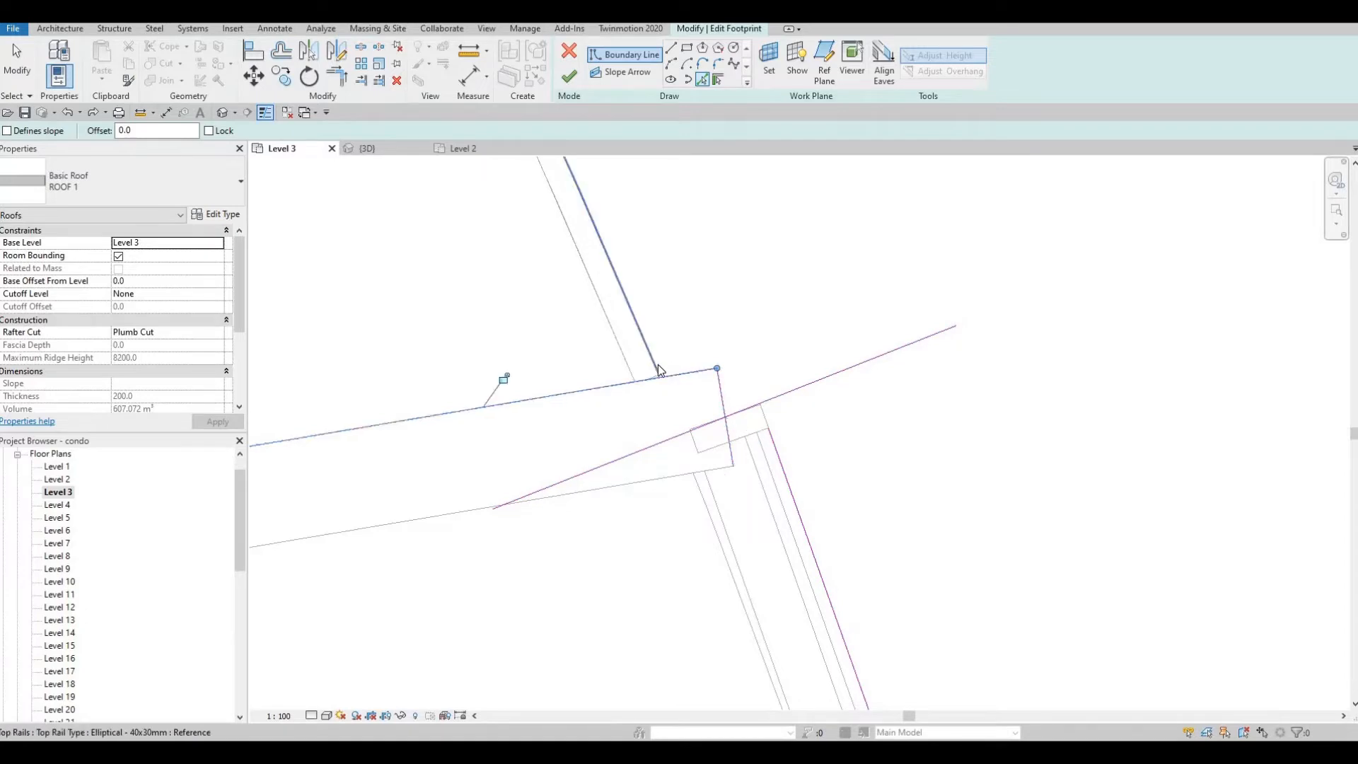
scroll(659, 363, down, 2)
Step: Trim the curved balcony line into a corner with the projecting wall's side line
key(Escape)
key(t)
key(r)
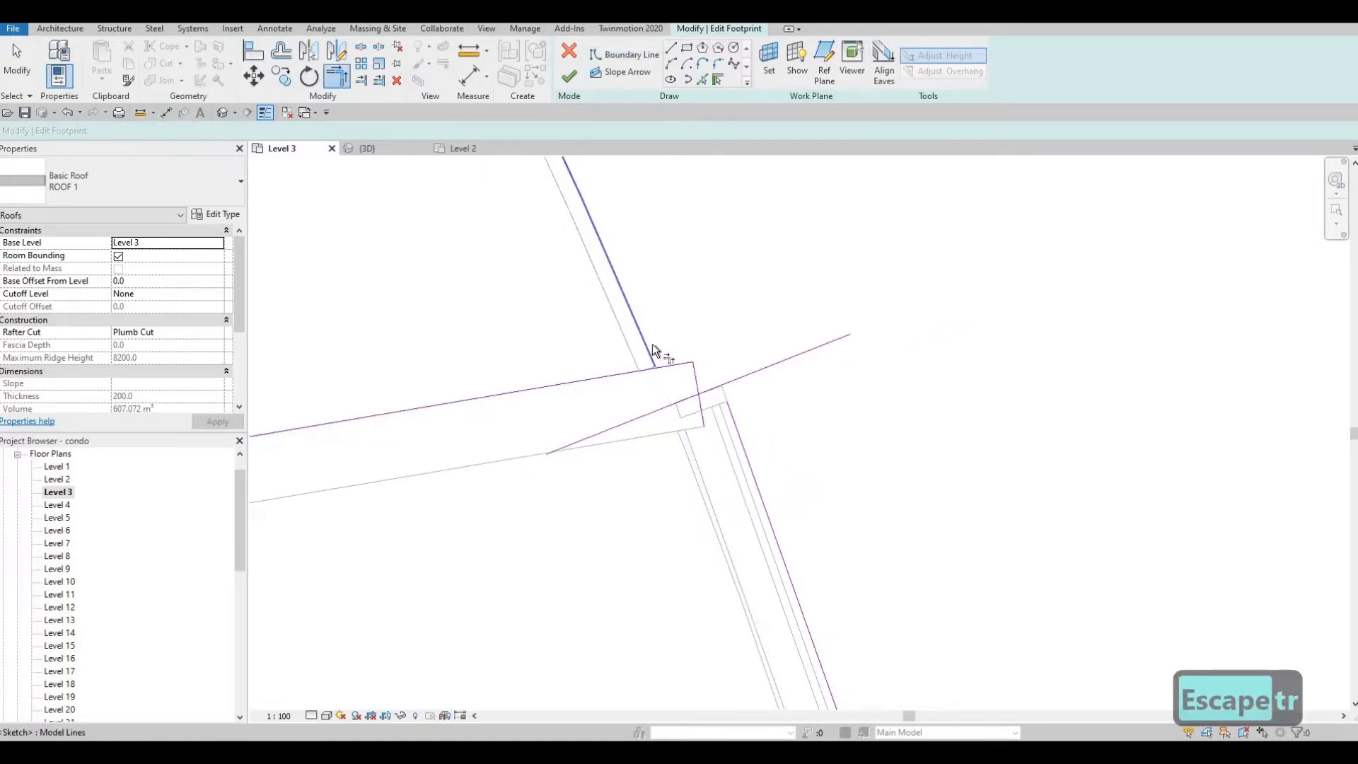
click(649, 367)
click(643, 333)
Step: Trim the end mullion line into corners with the projecting wall's end line and the adjoining curtain wall line
scroll(679, 340, down, 3)
middle_drag(679, 339, 735, 440)
scroll(760, 478, down, 3)
scroll(745, 452, up, 4)
scroll(745, 453, up, 2)
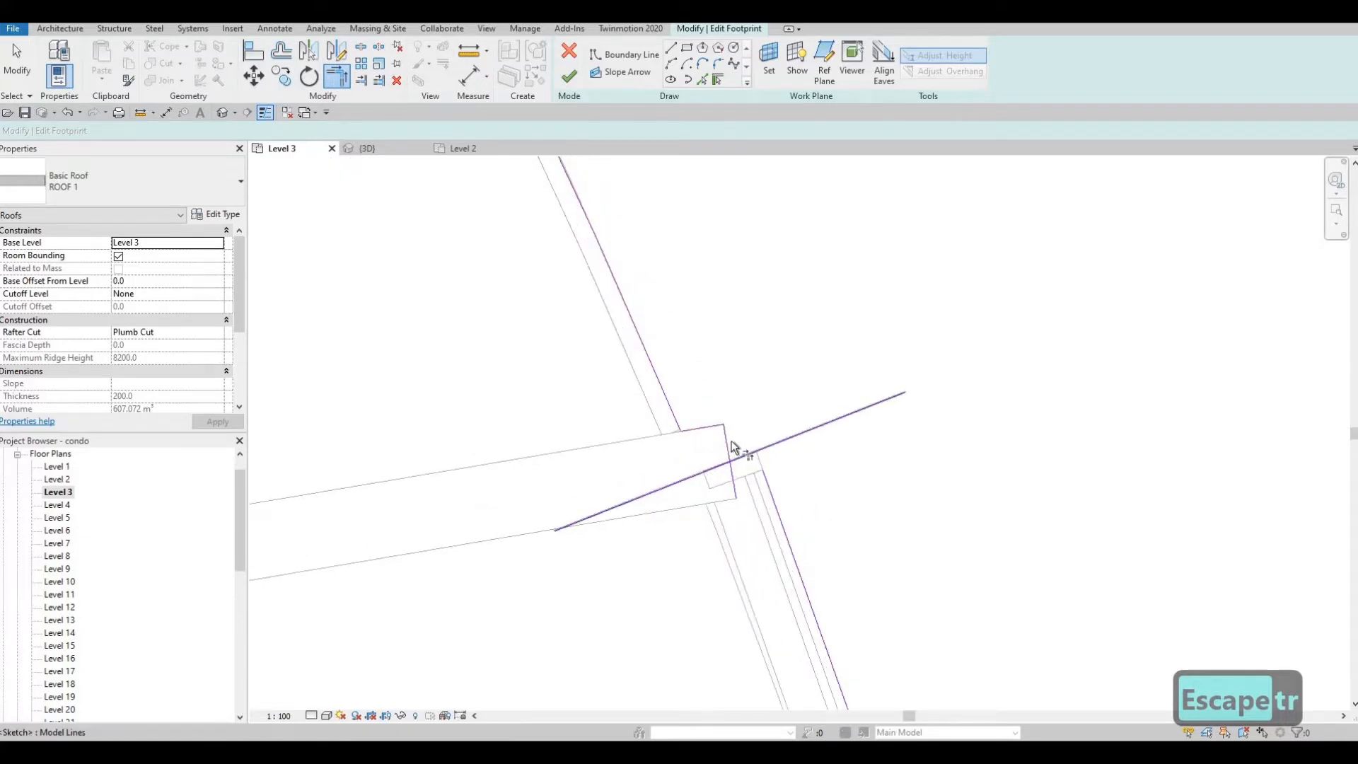
scroll(749, 467, up, 2)
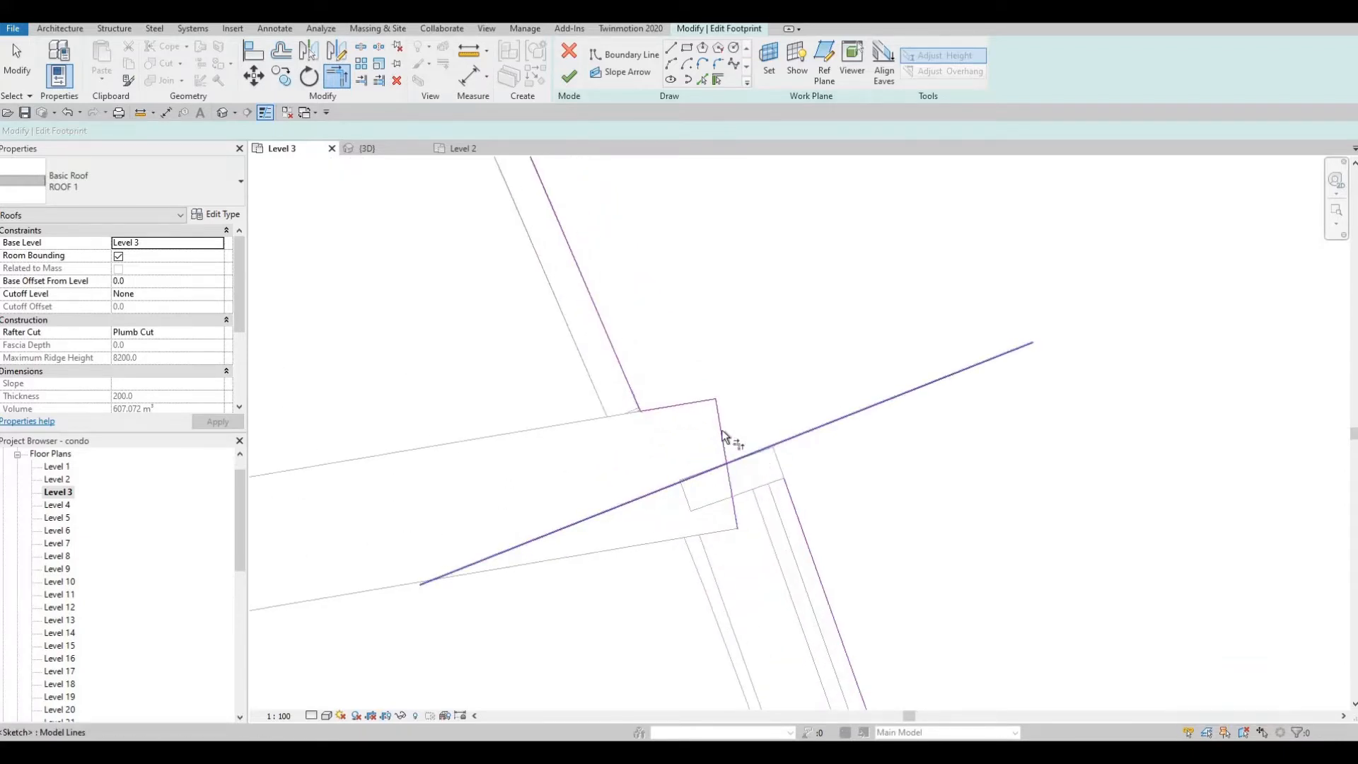
click(741, 451)
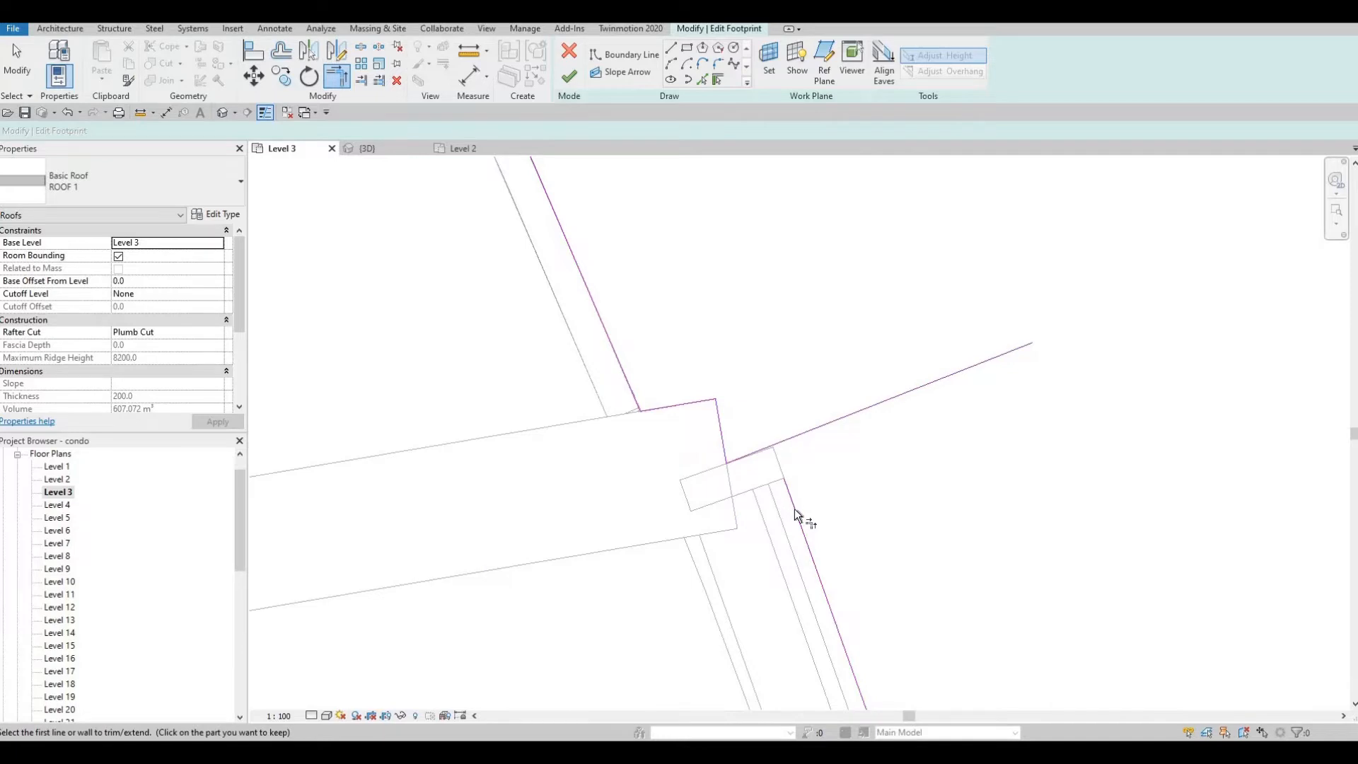
click(795, 508)
click(753, 451)
Step: At the balcony's far end, pick the projecting wall's side and end, the mullion edge and the first curtain wall face as boundary lines
middle_drag(692, 393, 764, 683)
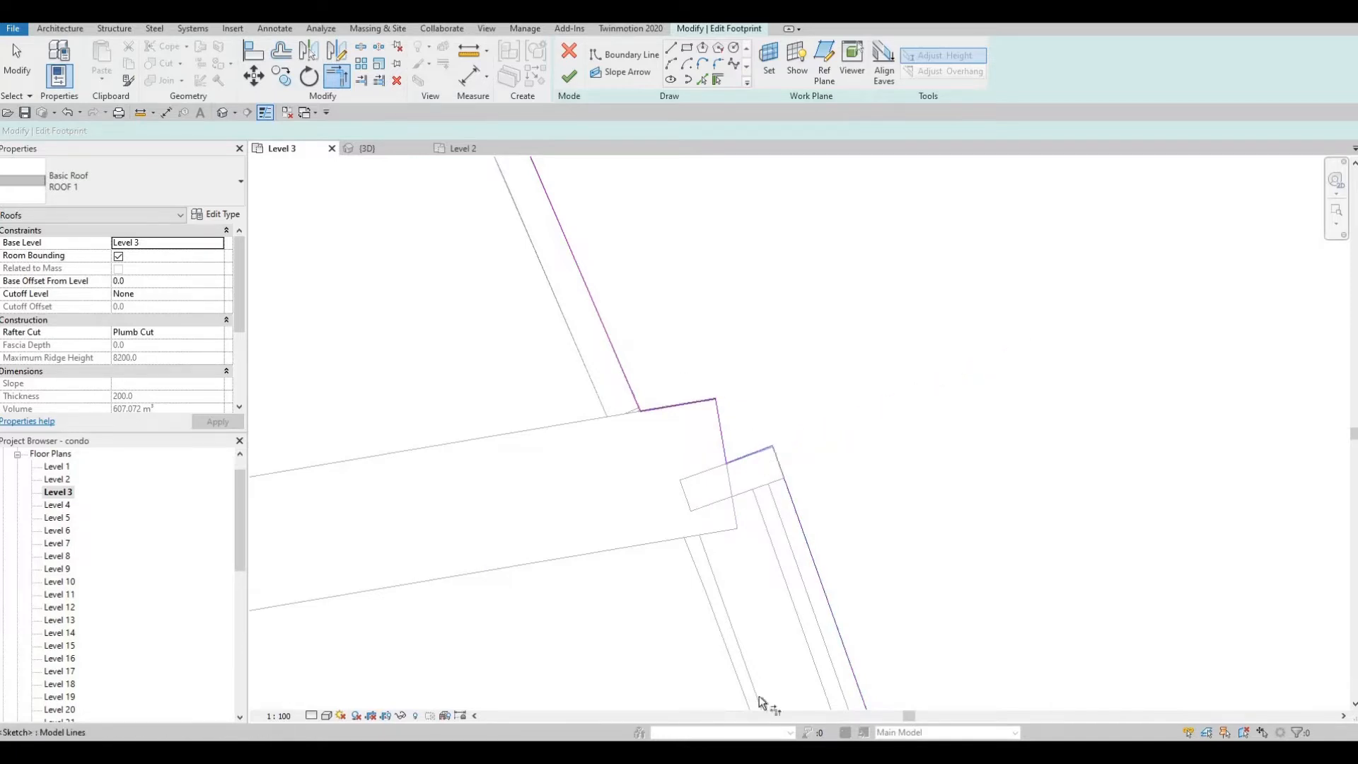
scroll(739, 665, down, 3)
middle_drag(559, 233, 719, 486)
scroll(707, 463, down, 2)
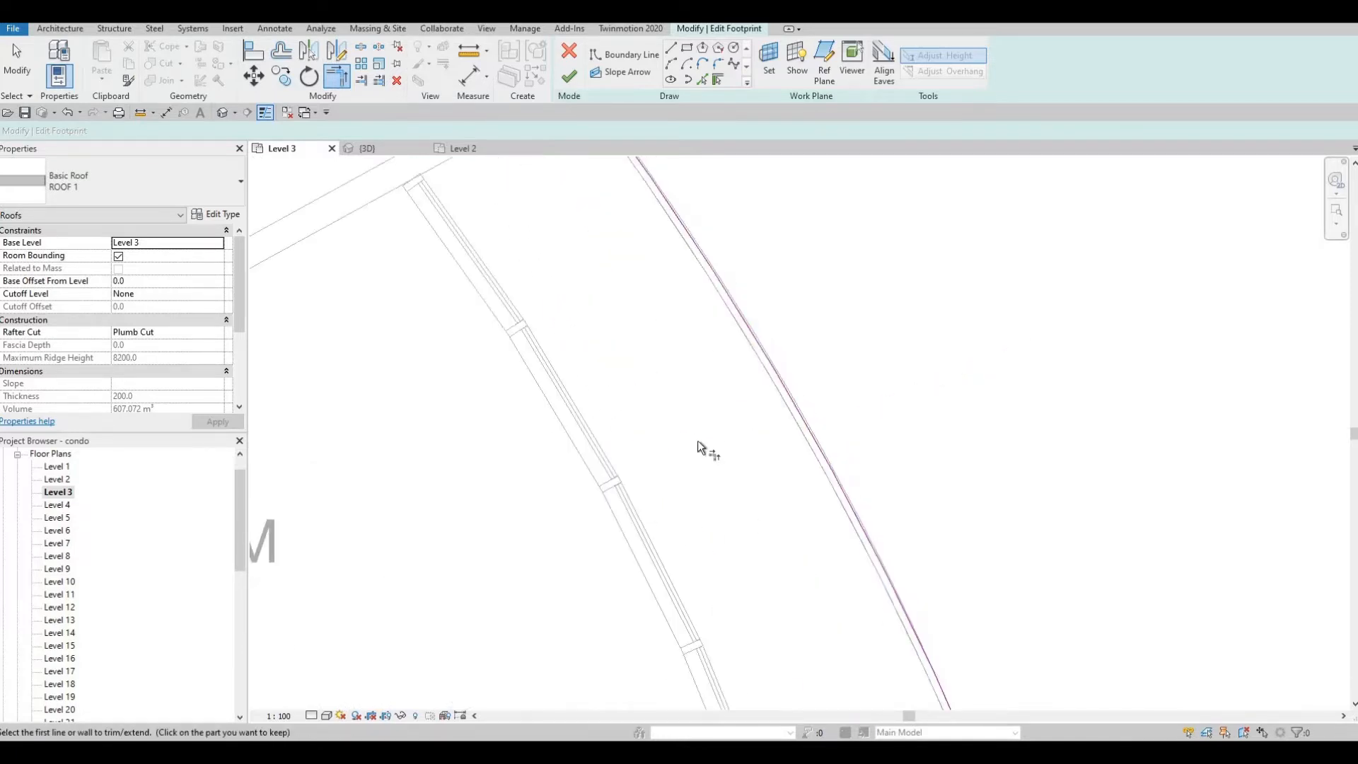
middle_drag(609, 187, 712, 449)
scroll(712, 450, up, 3)
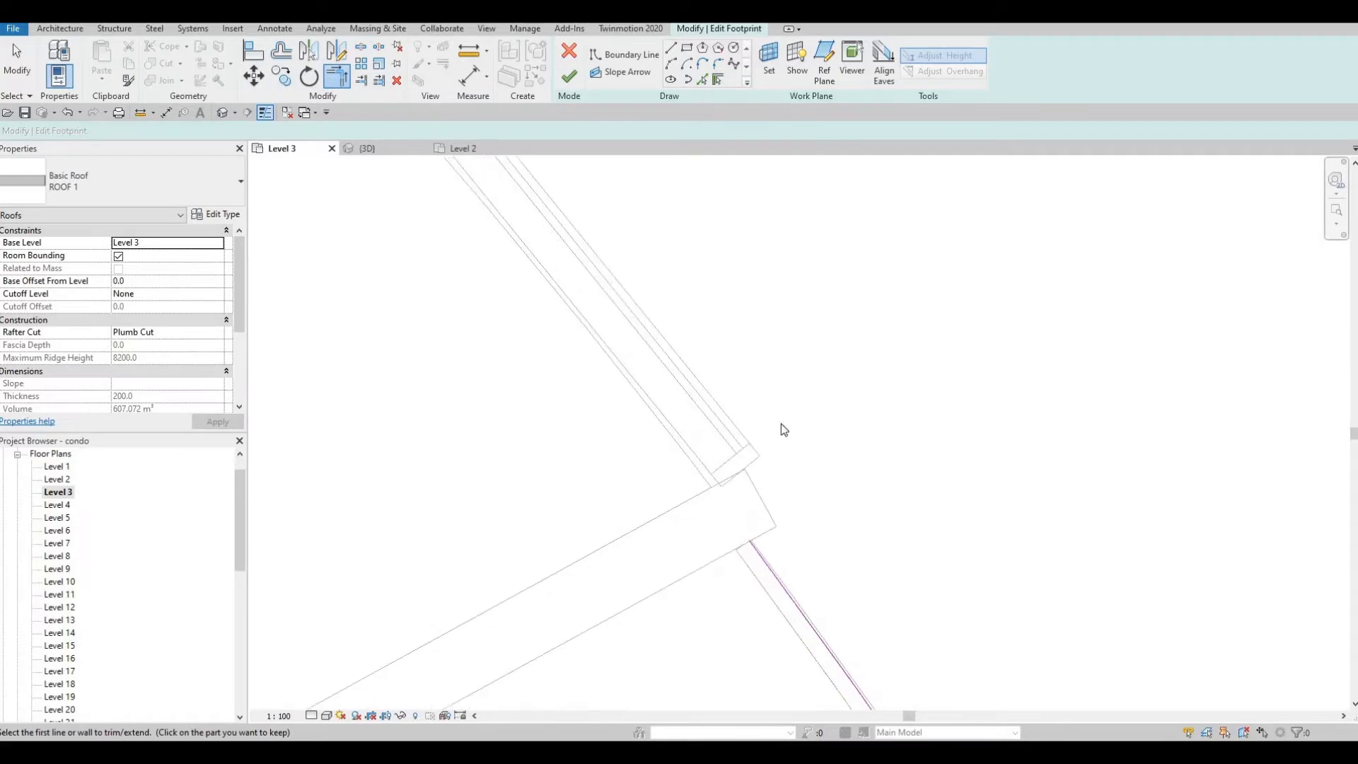
click(754, 464)
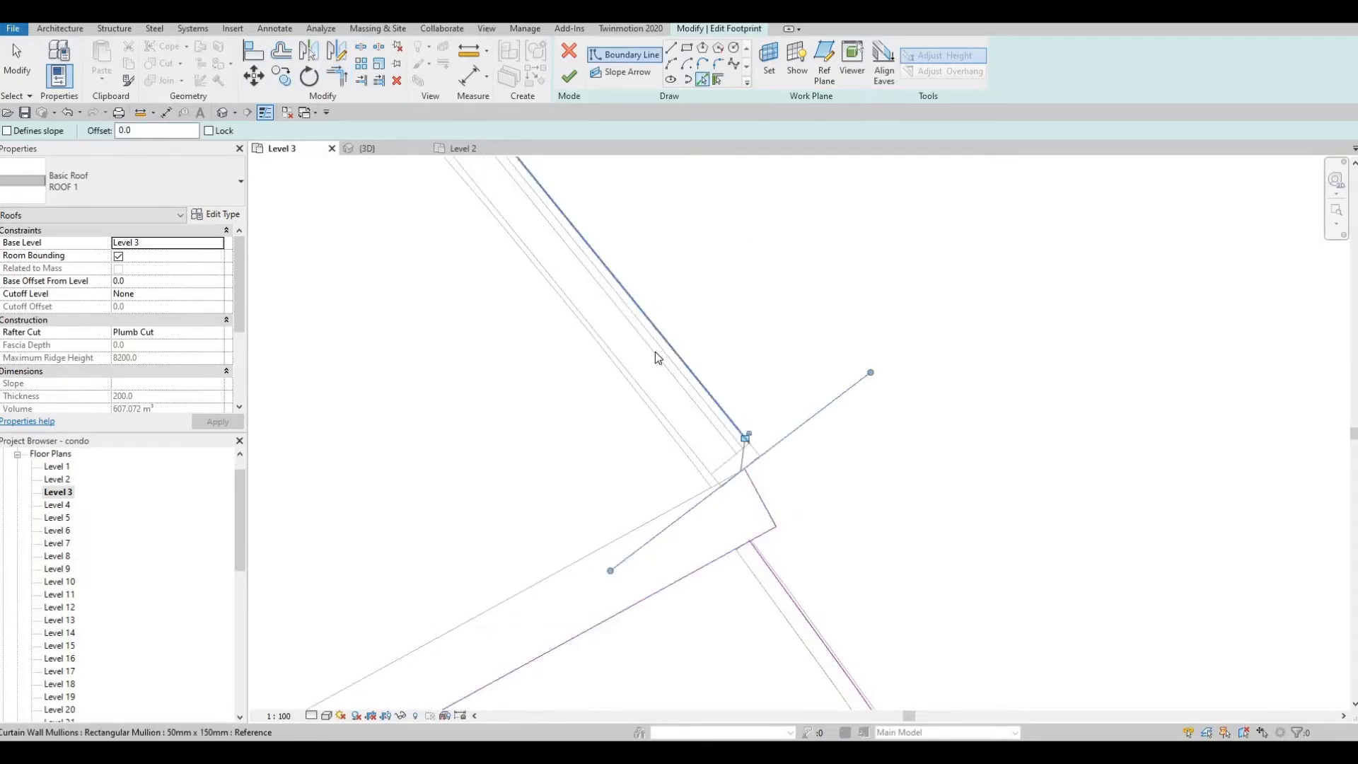
scroll(668, 306, up, 1)
Step: Trim the balcony curve, wall side, wall end, mullion and curtain wall lines into connected corners around the projecting wall
key(Escape)
key(Escape)
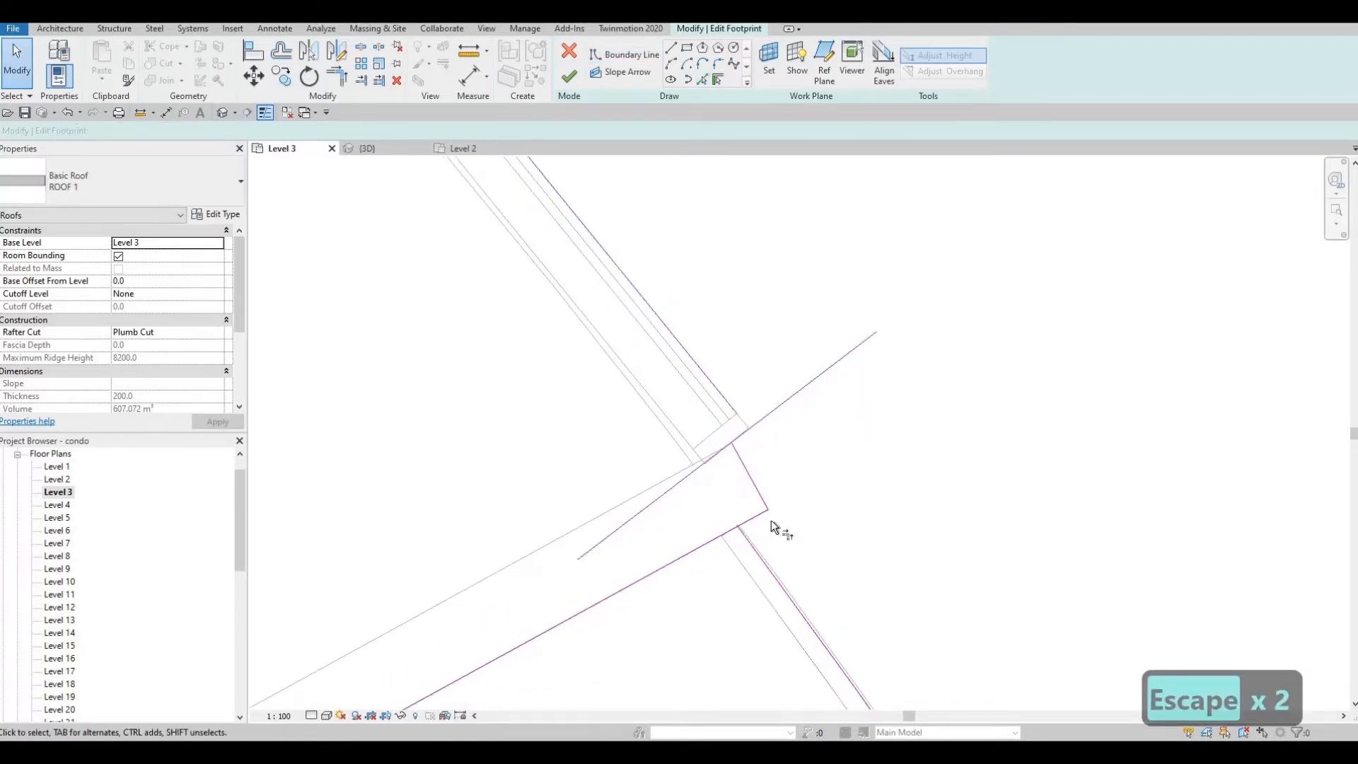
key(t)
key(r)
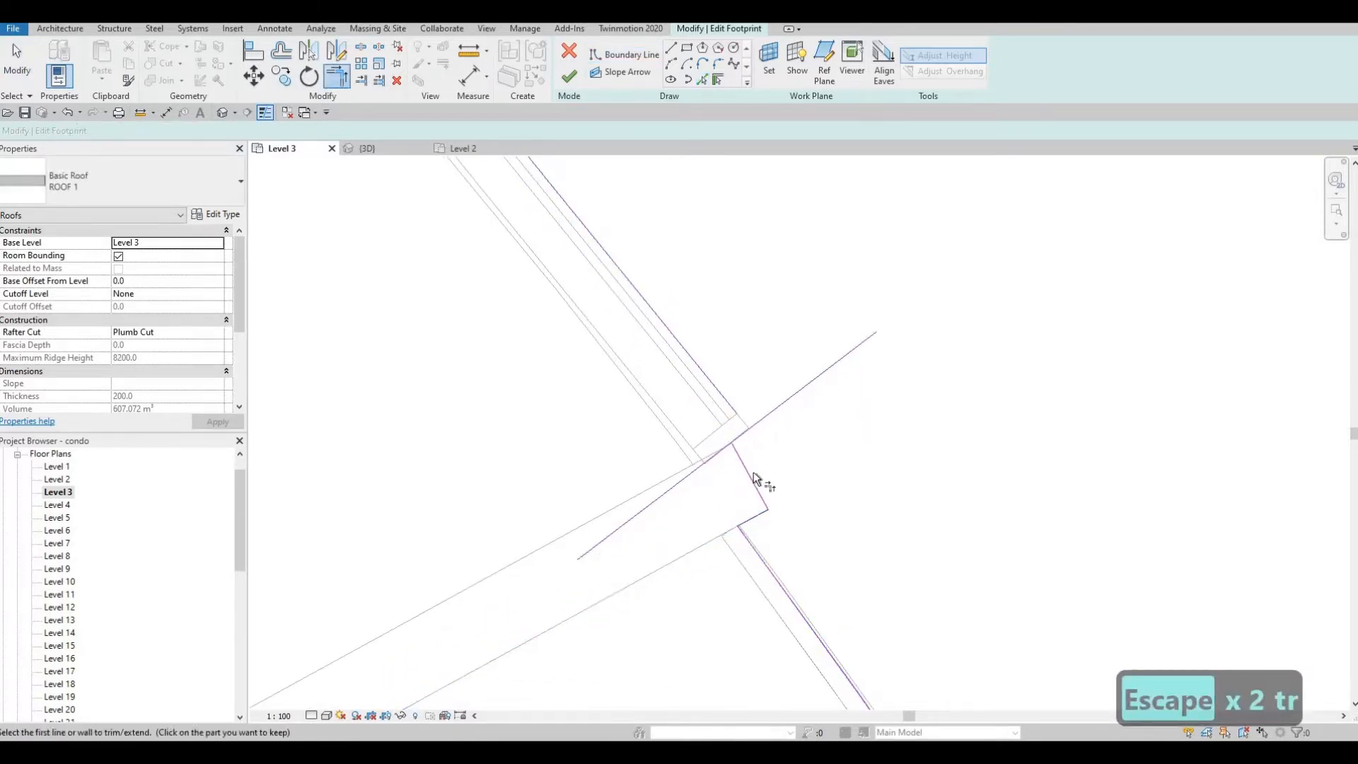
click(749, 471)
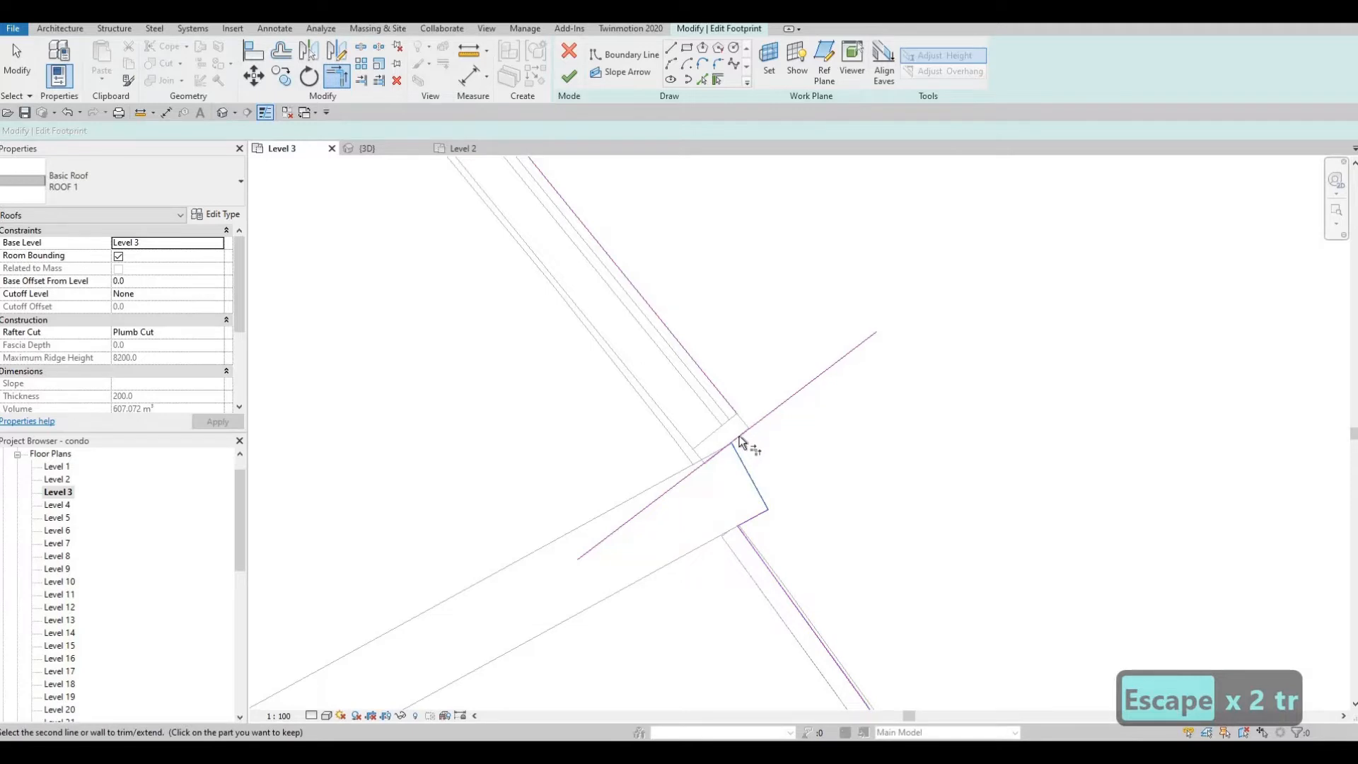
click(739, 436)
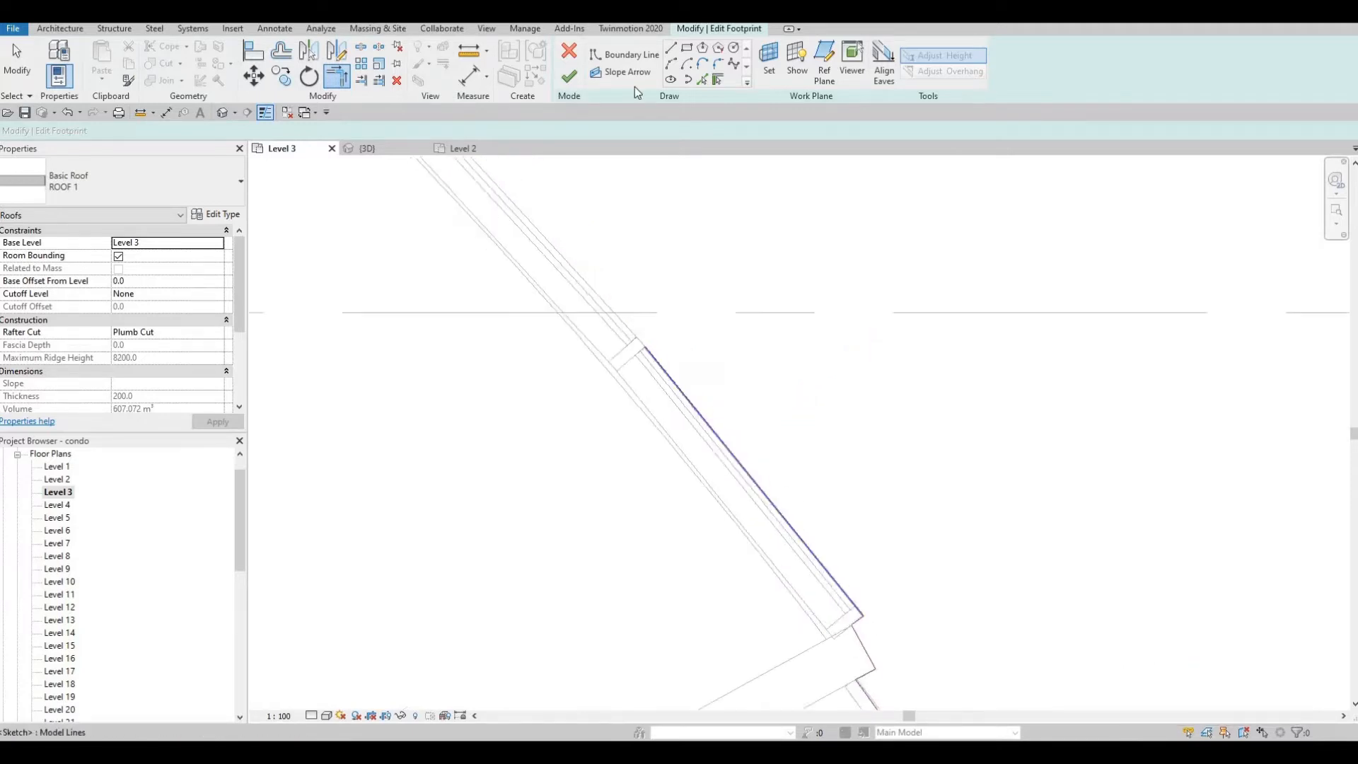
Step: Pick the outer faces of the next three curtain wall segments beyond the projecting wall as boundary lines
click(652, 350)
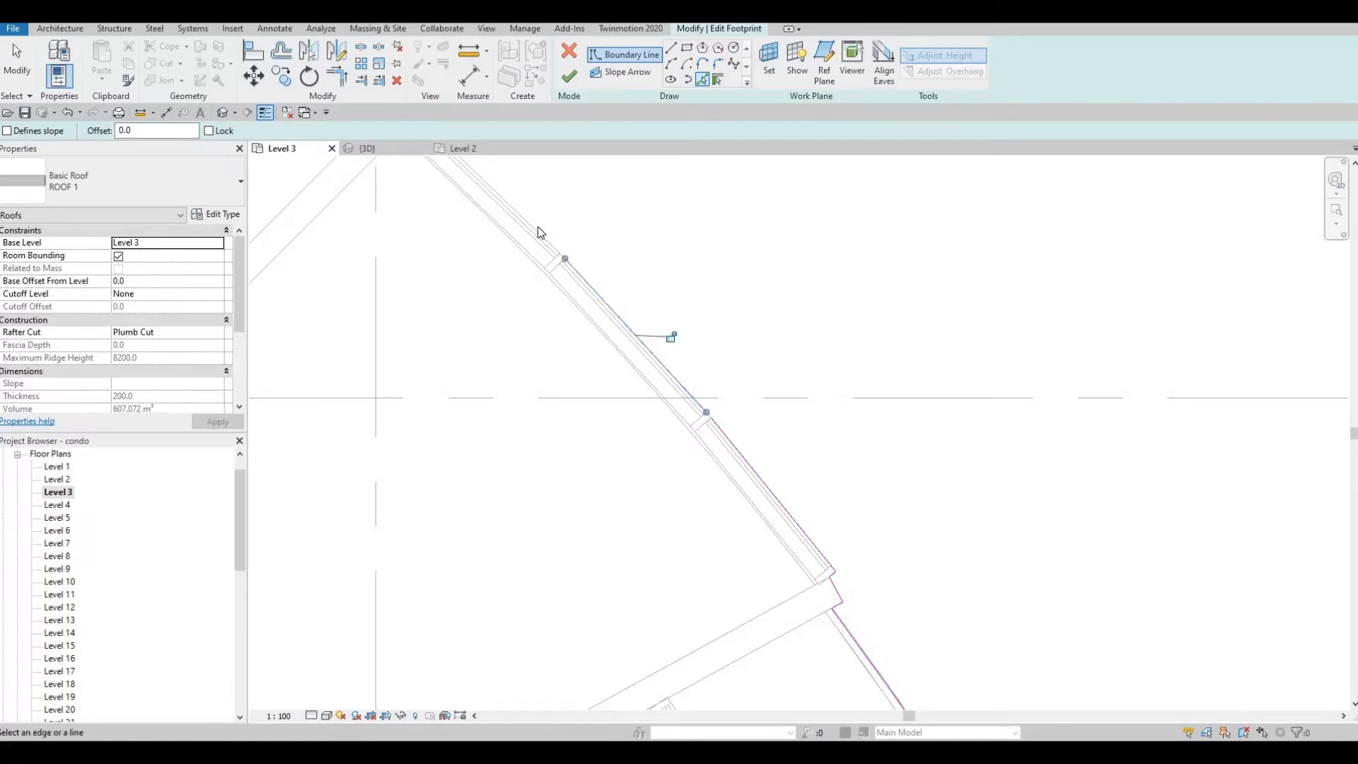
middle_drag(505, 237, 935, 609)
scroll(820, 458, down, 1)
scroll(805, 448, up, 4)
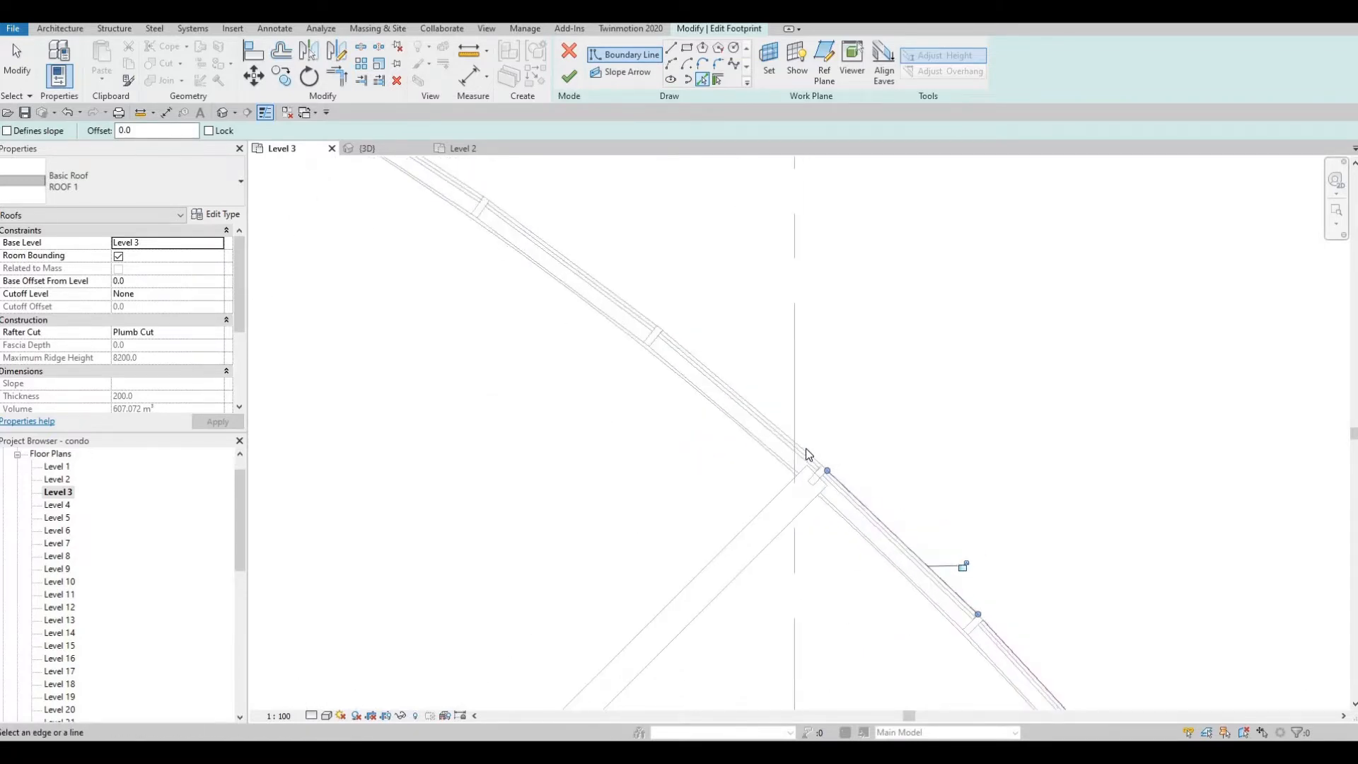
scroll(791, 453, up, 2)
click(789, 451)
middle_drag(724, 633, 748, 561)
scroll(743, 548, down, 3)
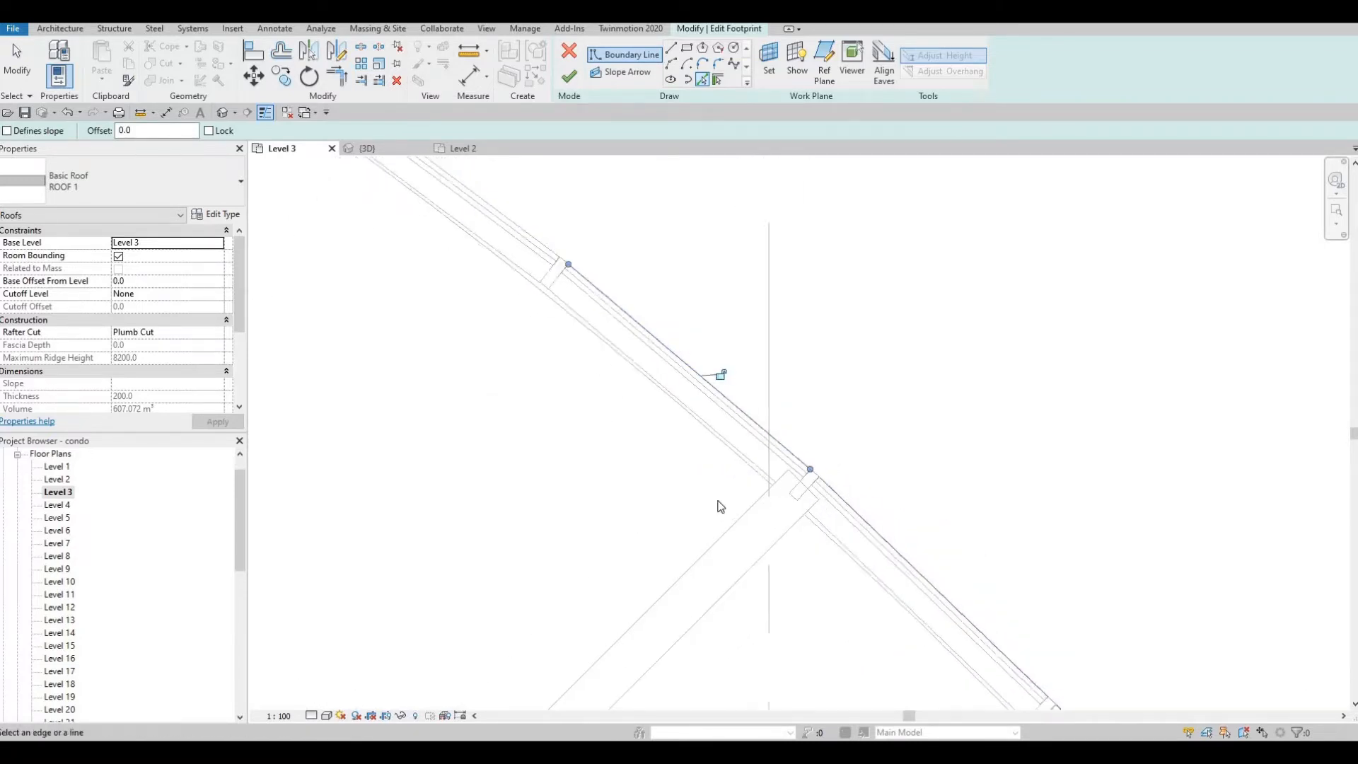
middle_drag(535, 240, 722, 498)
click(714, 495)
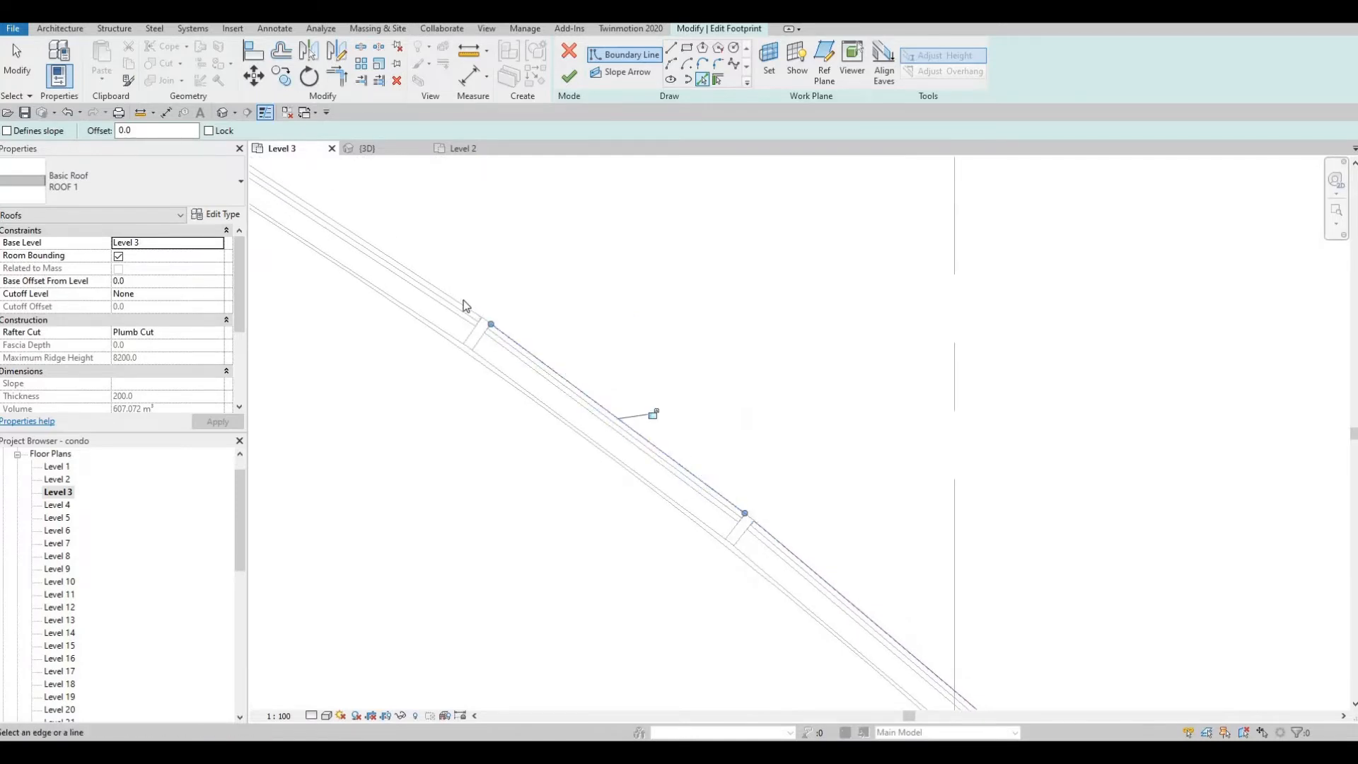
Step: Pick the outer faces of the four remaining curtain wall segments up to the podium edge as boundary lines
click(450, 297)
mouse_move(437, 231)
middle_down()
mouse_move(709, 330)
mouse_move(975, 453)
middle_up()
scroll(975, 453, down, 1)
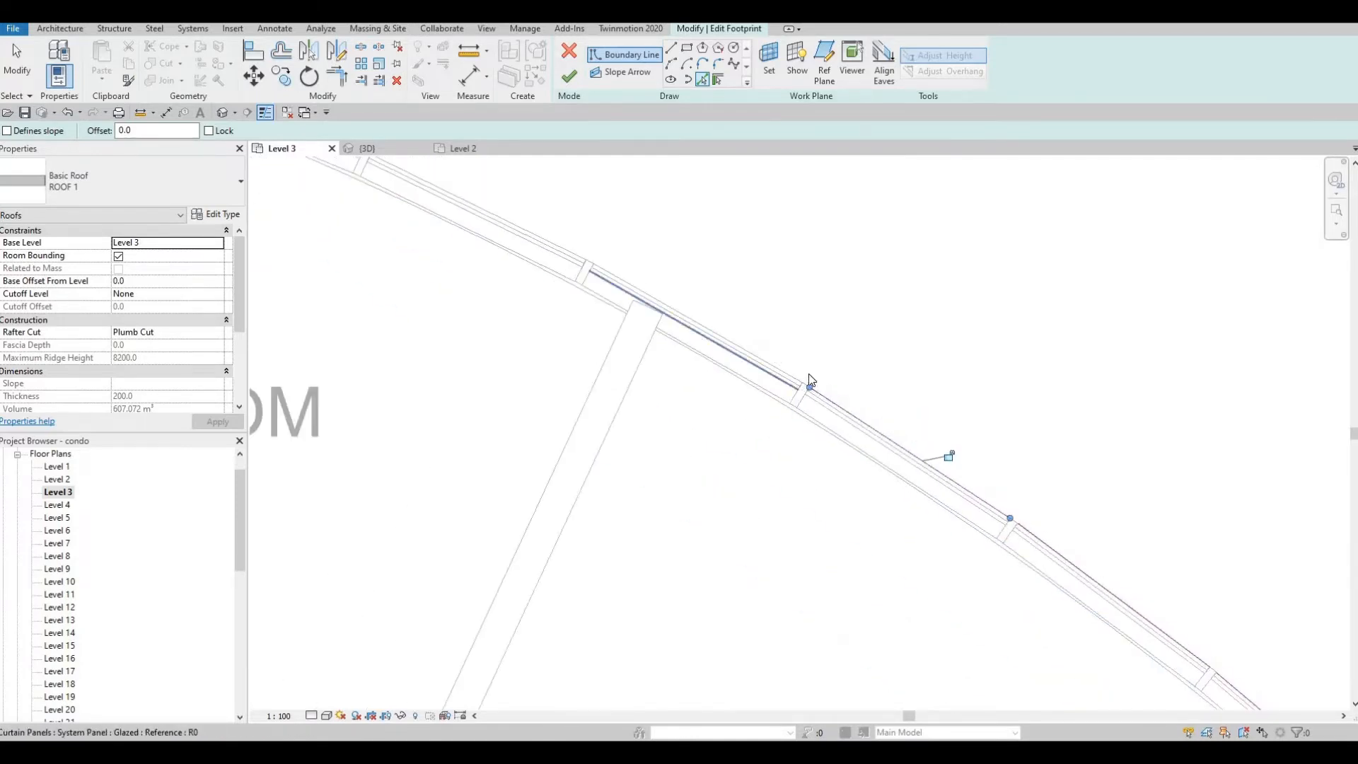
click(751, 359)
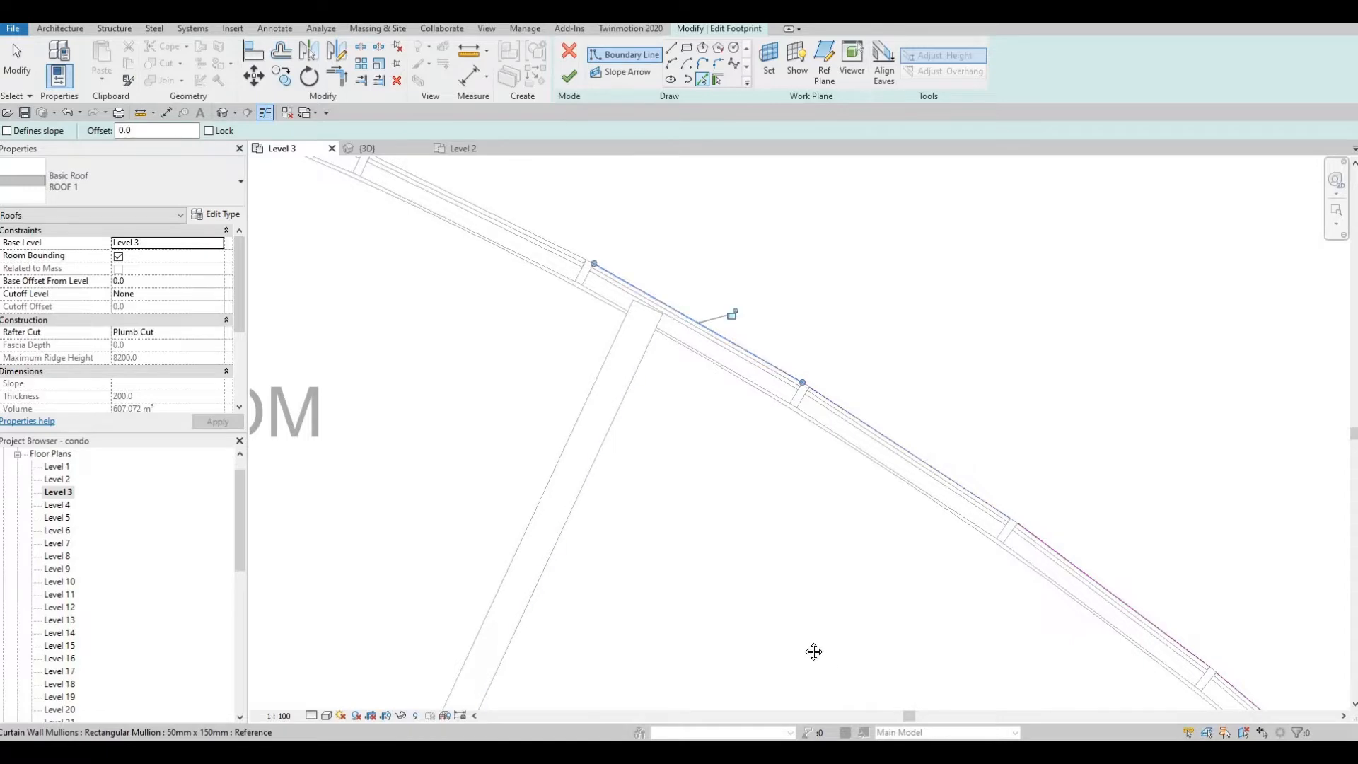
middle_drag(813, 651, 801, 638)
middle_drag(745, 488, 719, 353)
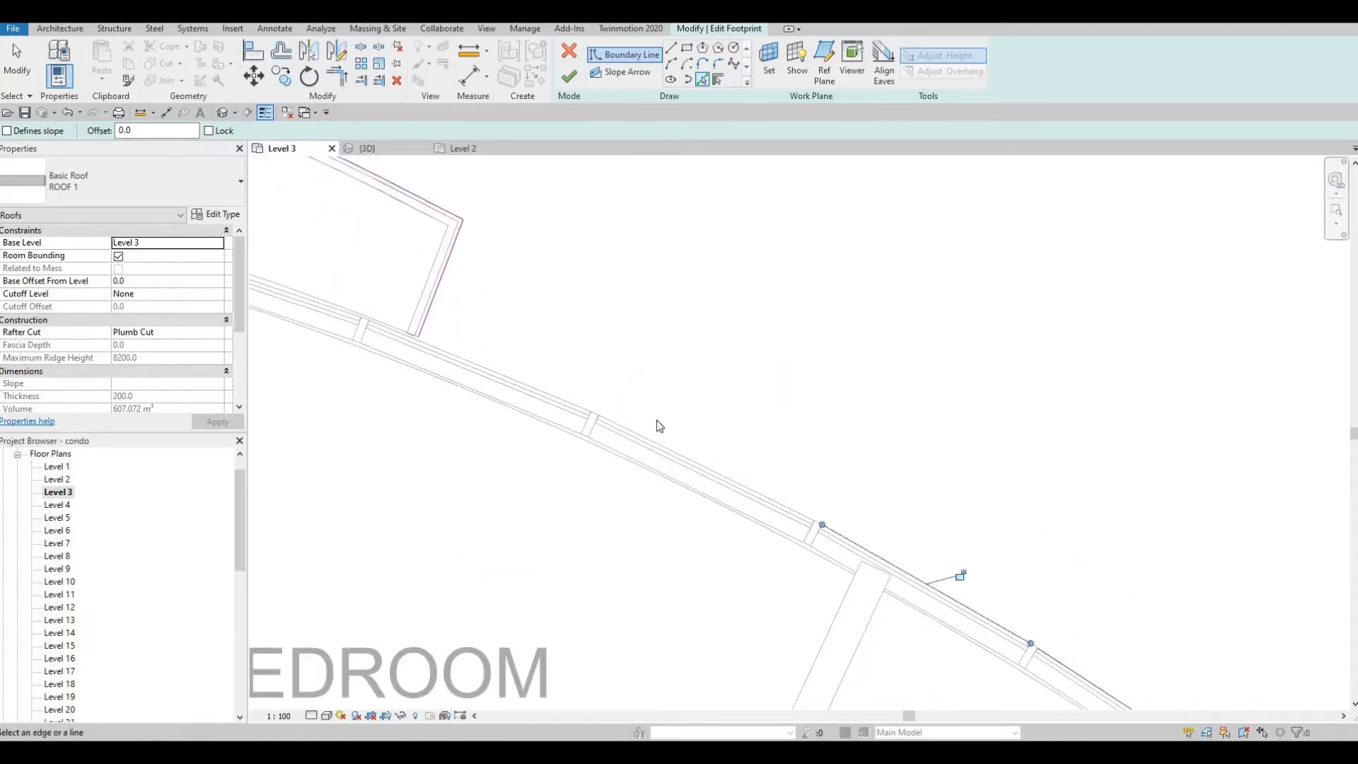
click(482, 369)
key(Escape)
key(Escape)
key(Escape)
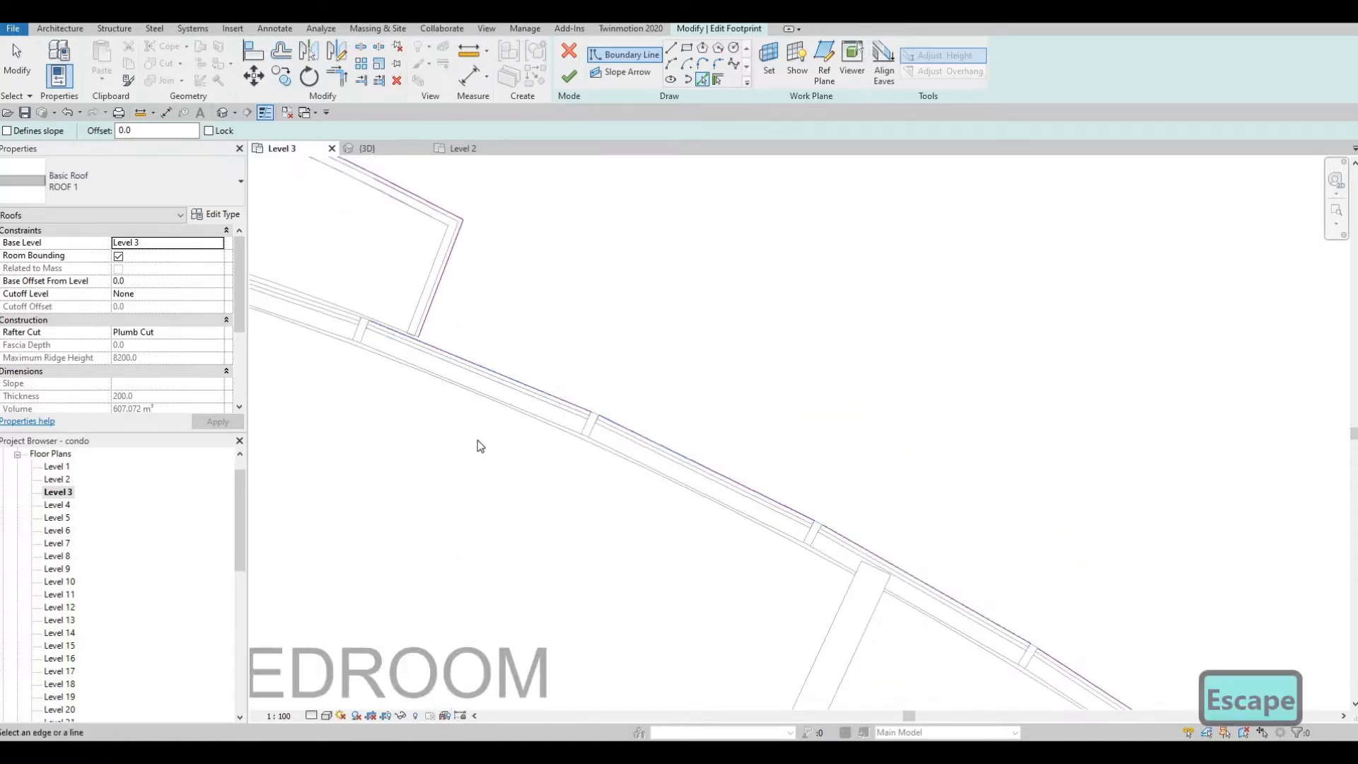
Step: Trim the last curtain wall line into a corner with the podium edge line that meets it
middle_drag(477, 440, 523, 485)
key(t)
key(r)
scroll(469, 385, up, 1)
click(472, 359)
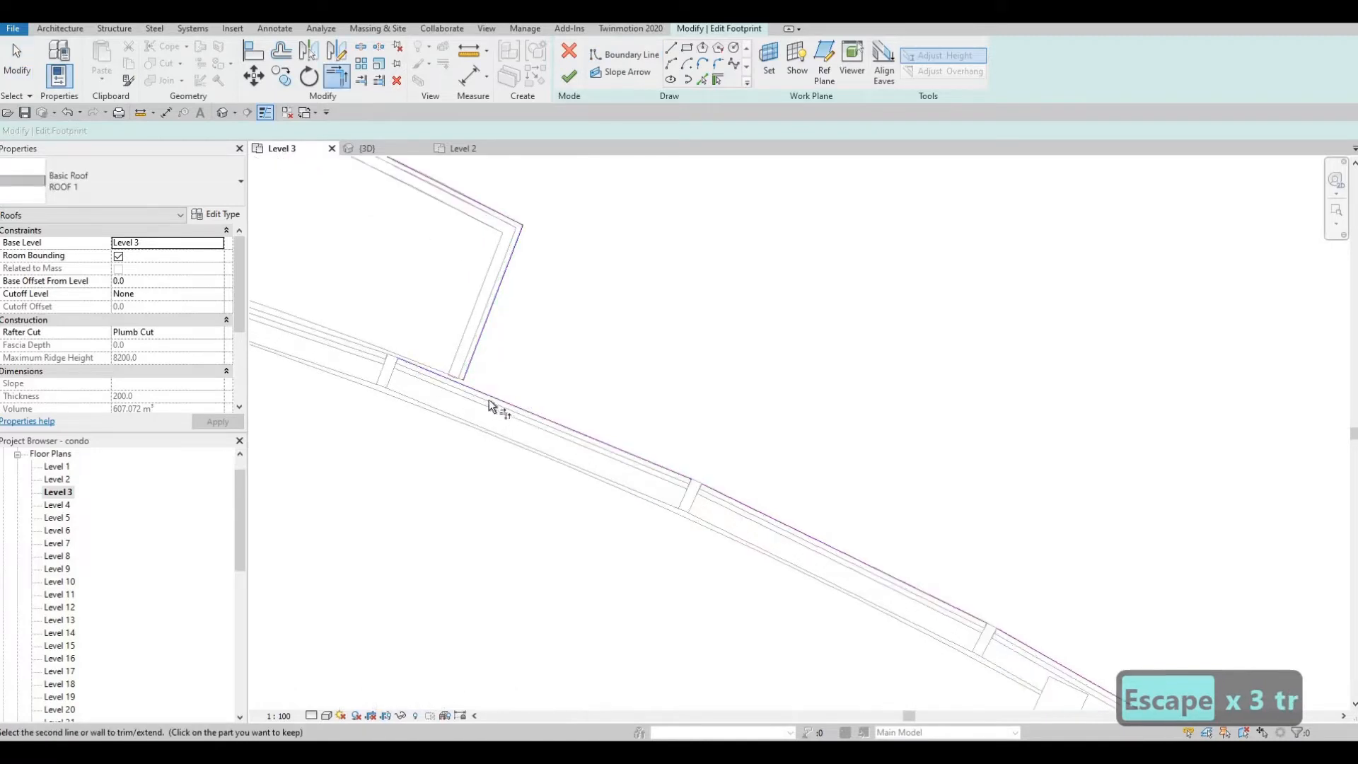
click(658, 459)
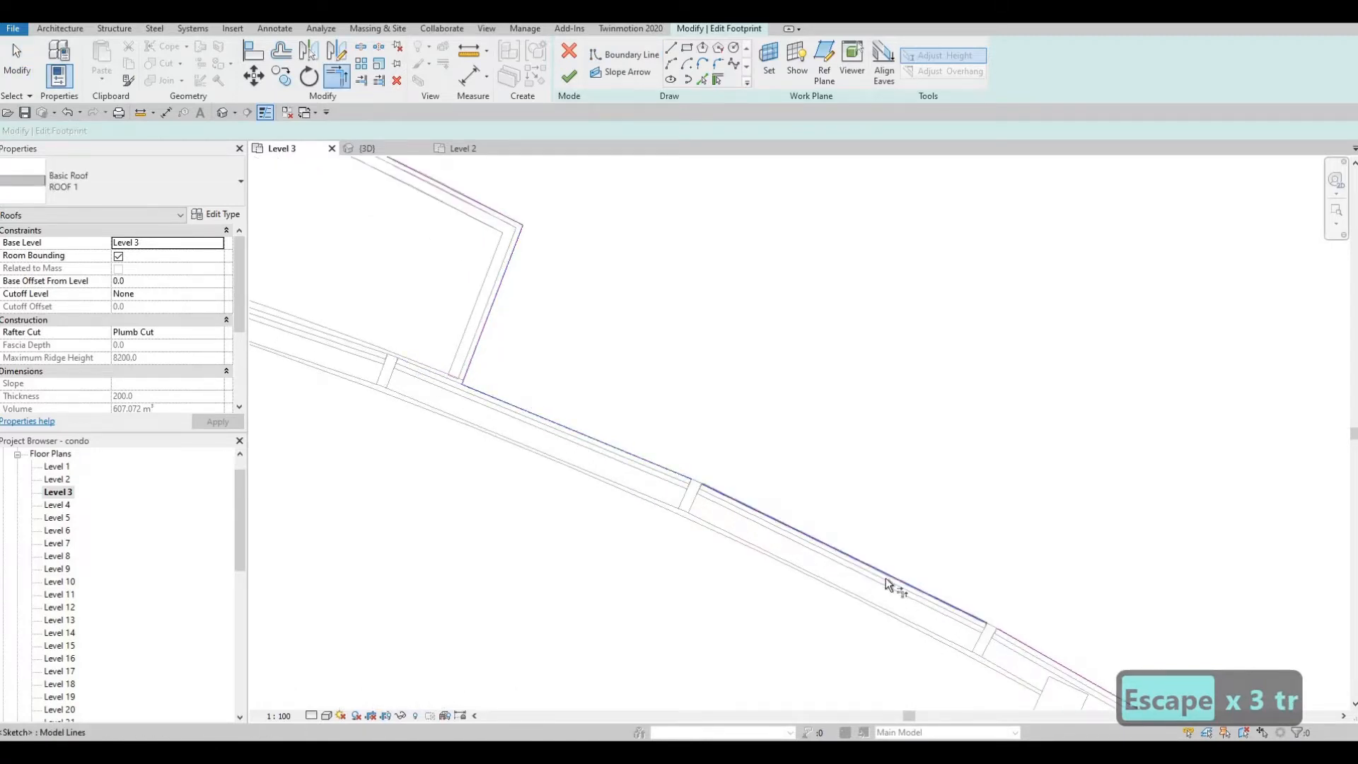
Step: Starting from the podium edge, trim the adjoining curtain wall boundary lines into corners at each mullion
click(1018, 642)
scroll(997, 644, down, 1)
middle_drag(996, 644, 722, 428)
click(731, 426)
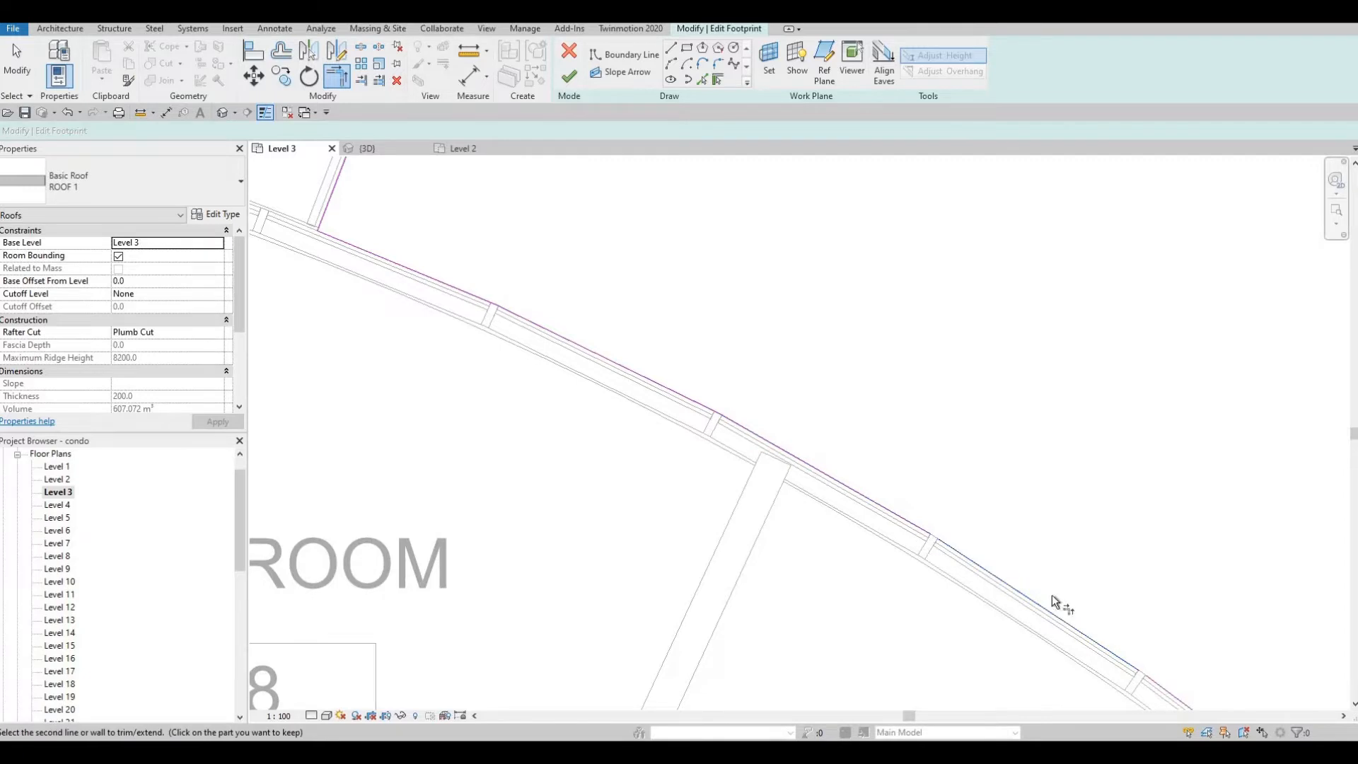
middle_drag(1057, 604, 691, 239)
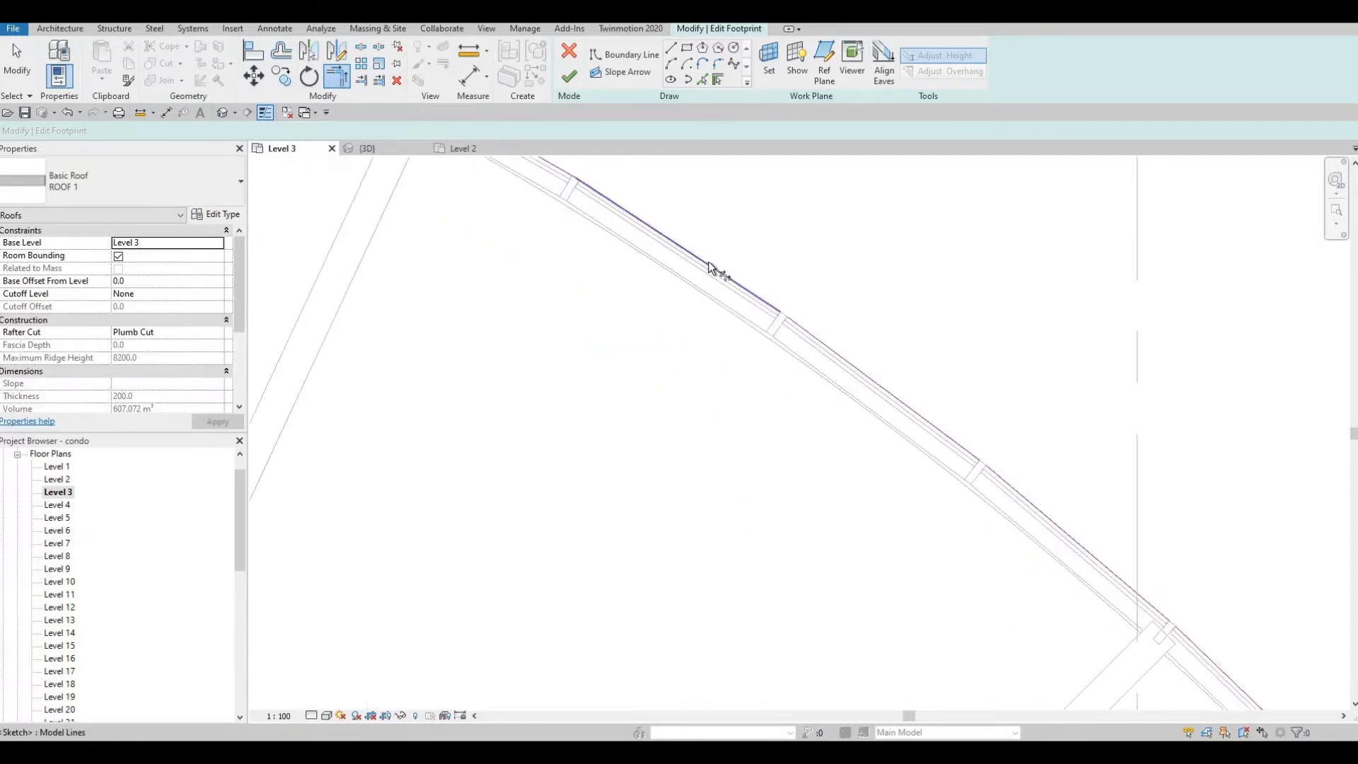
click(785, 306)
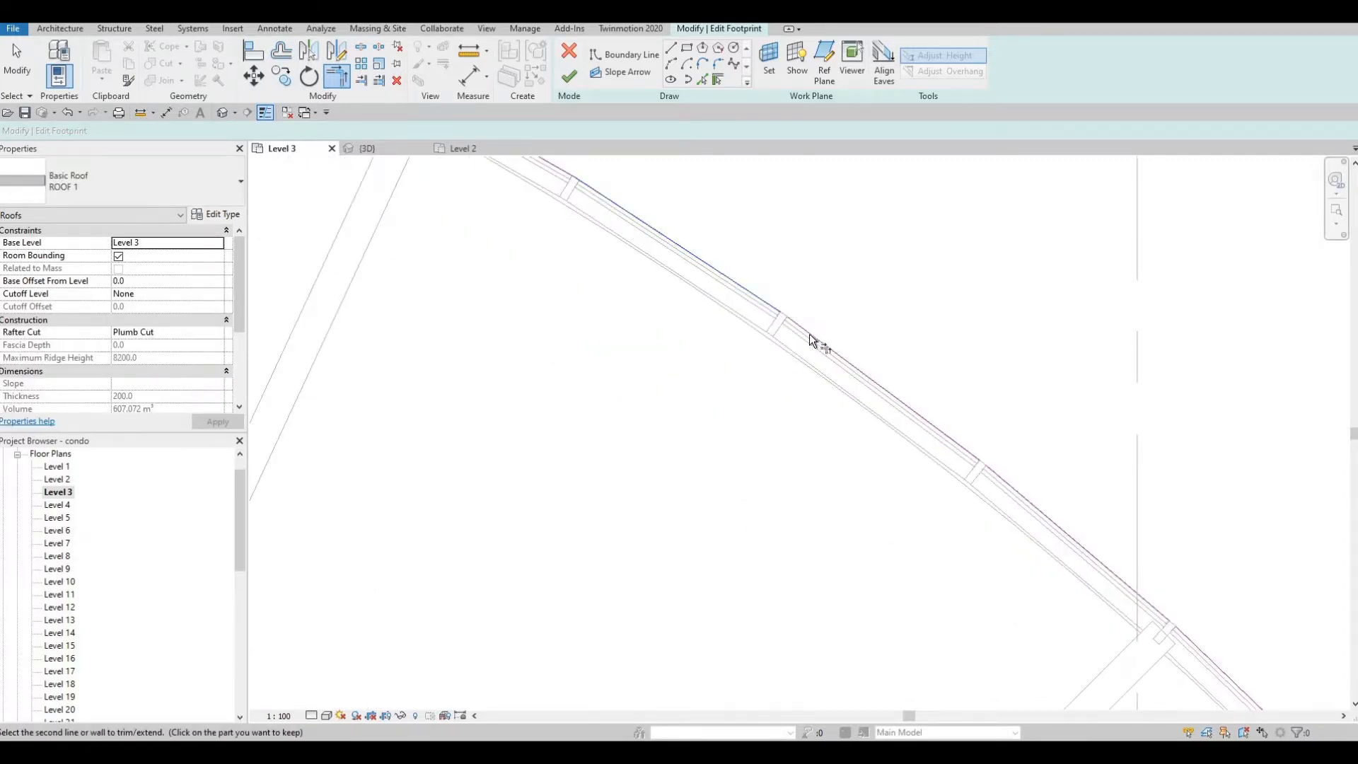
click(943, 429)
click(943, 430)
click(1011, 488)
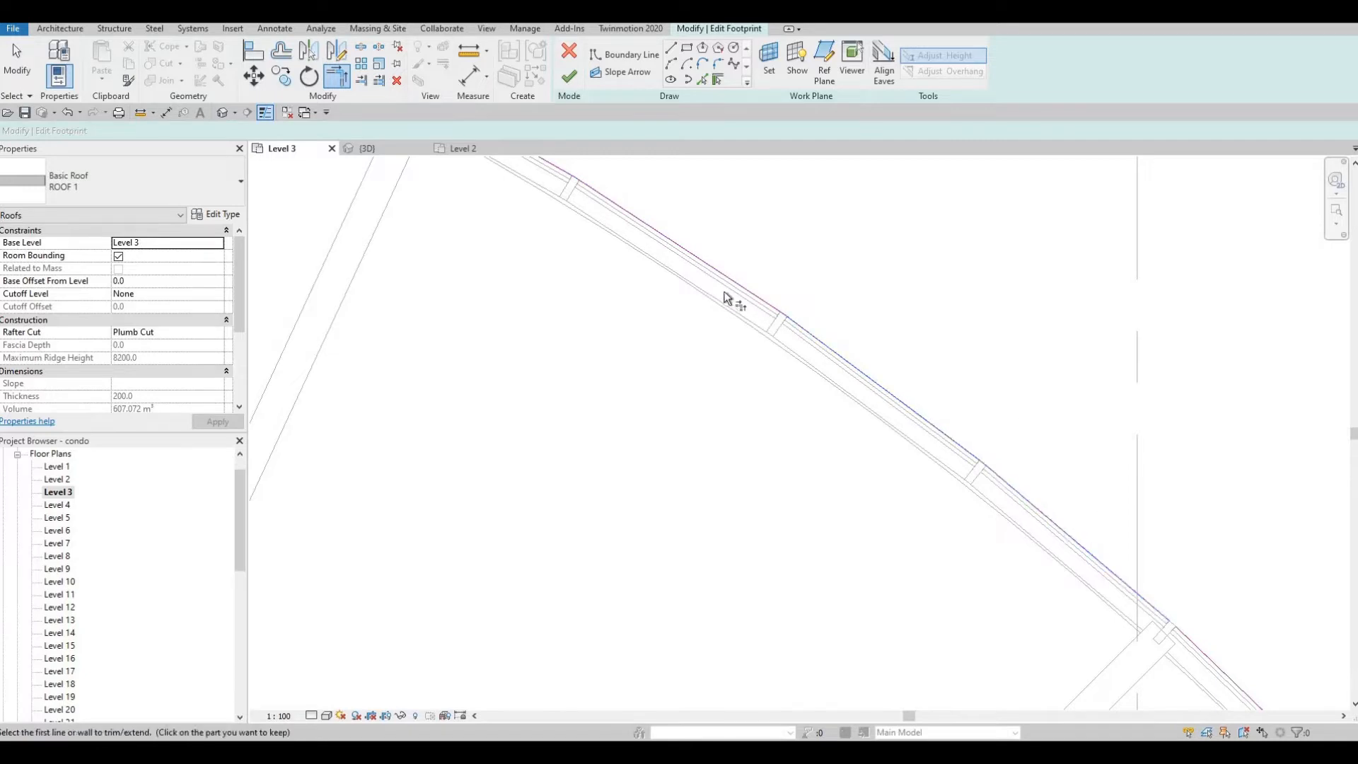
Step: Trim the remaining curtain wall boundary lines into corners as far as the segment beside the projecting wall
middle_drag(1101, 504, 680, 191)
click(721, 289)
click(895, 454)
middle_drag(897, 460, 645, 189)
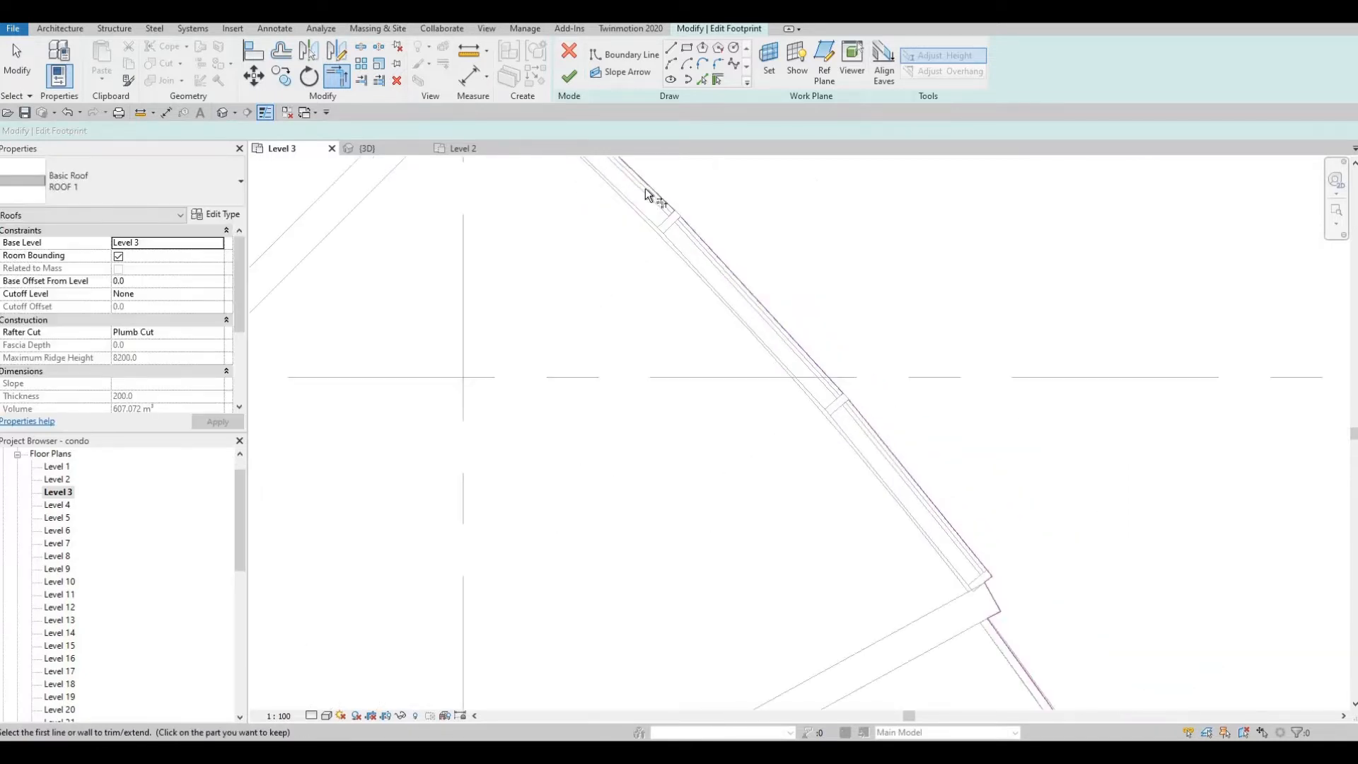
click(841, 385)
click(860, 413)
middle_drag(918, 444, 806, 272)
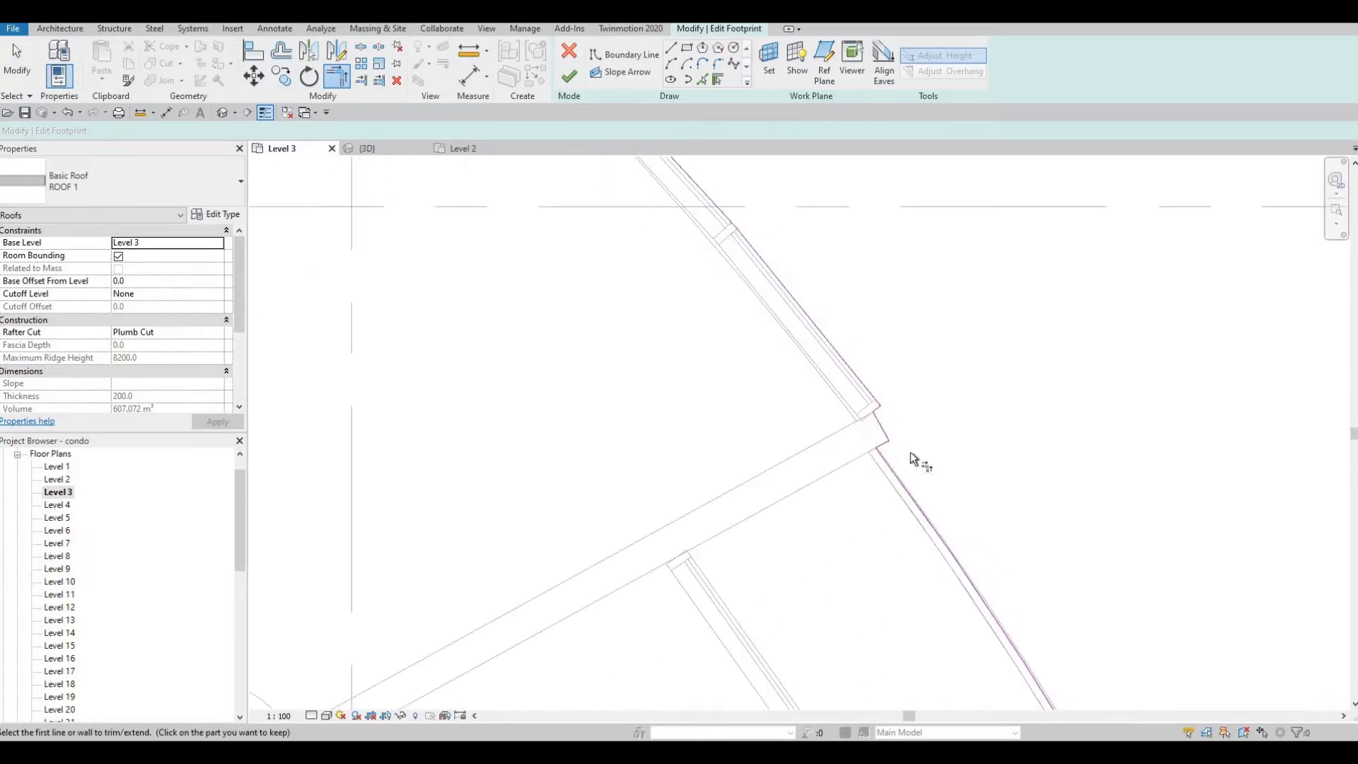
Step: Trim the two curtain wall boundary lines past the 2 BEDROOM 49 balcony into a corner at their shared mullion
scroll(912, 456, up, 1)
middle_drag(919, 488, 721, 282)
scroll(724, 290, down, 4)
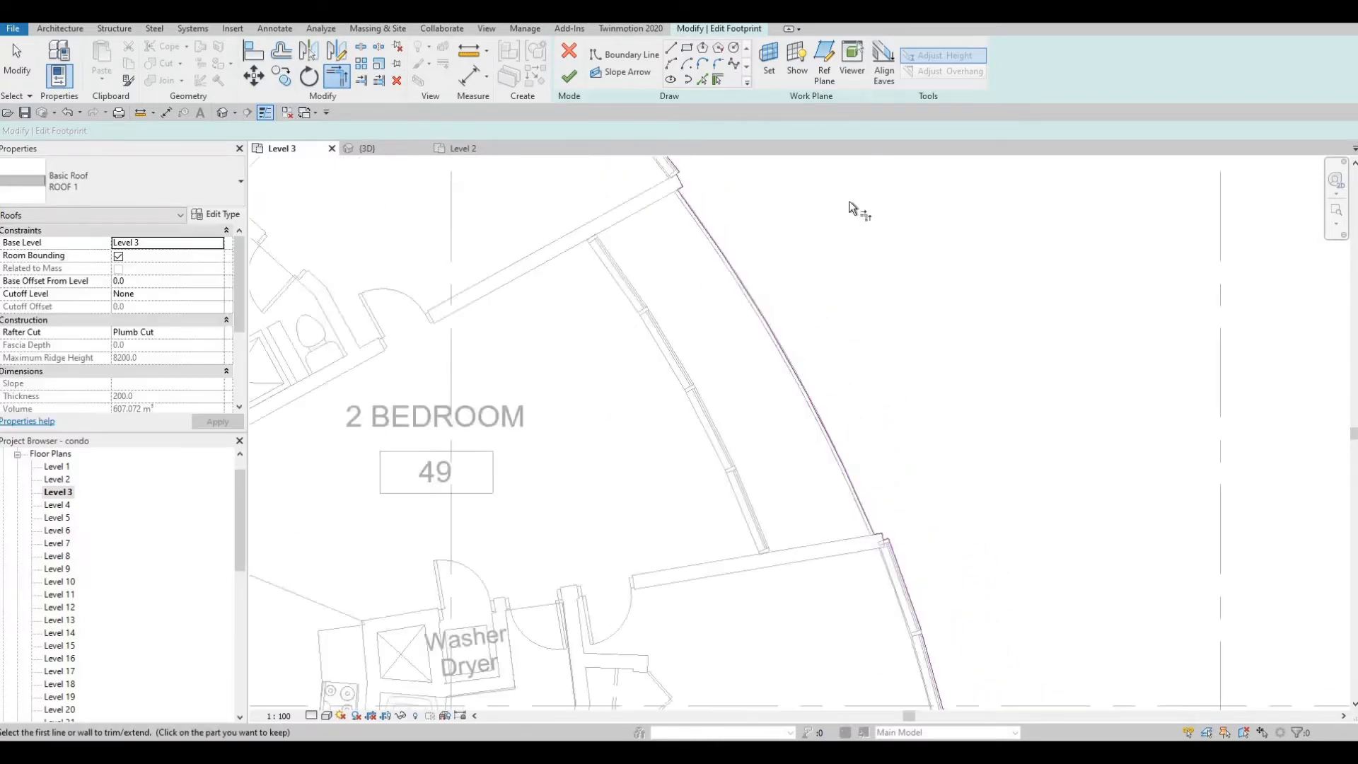
middle_drag(921, 396, 879, 68)
scroll(850, 218, up, 1)
scroll(854, 216, up, 4)
scroll(857, 191, up, 4)
middle_drag(924, 539, 862, 373)
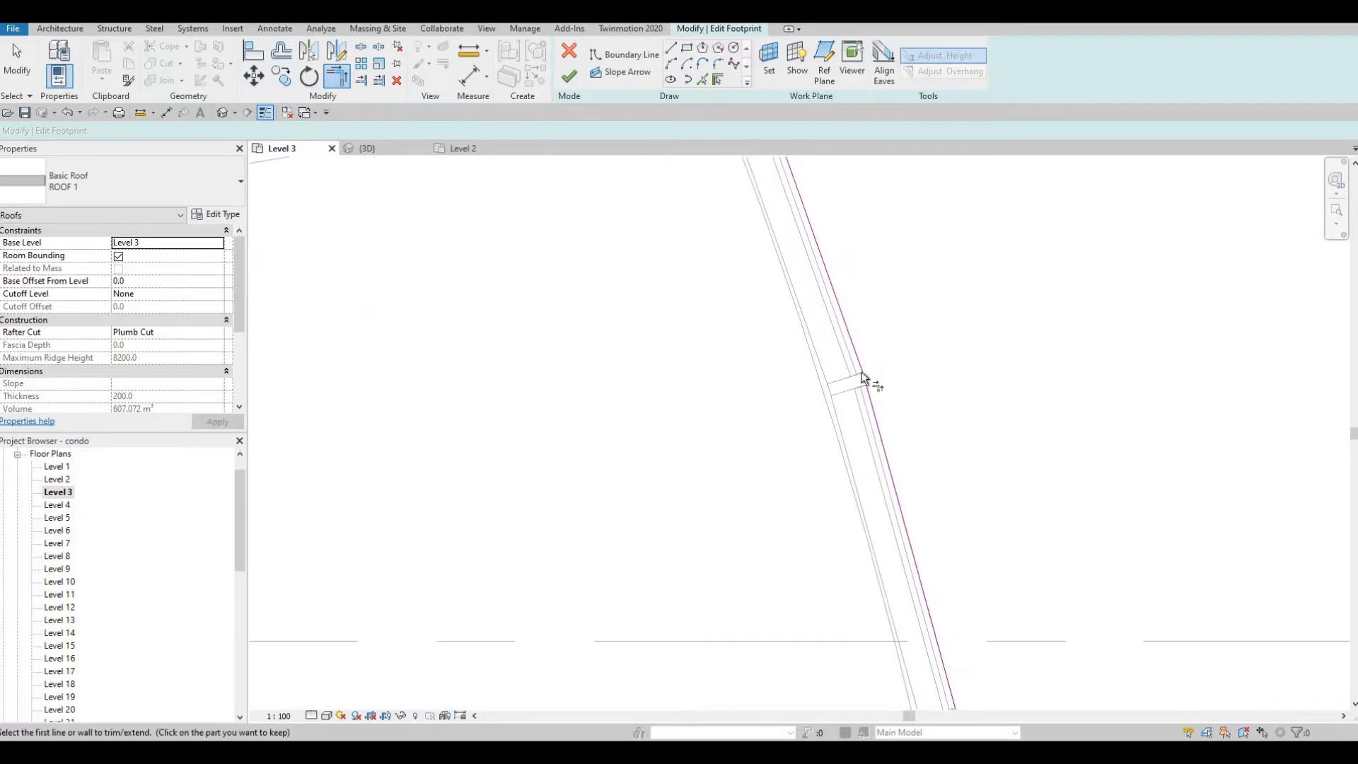
click(856, 355)
click(875, 416)
Step: Continue trimming adjoining curtain wall boundary lines into corners at each mullion, down to the next projecting wall
middle_drag(900, 453, 831, 258)
scroll(849, 394, down, 2)
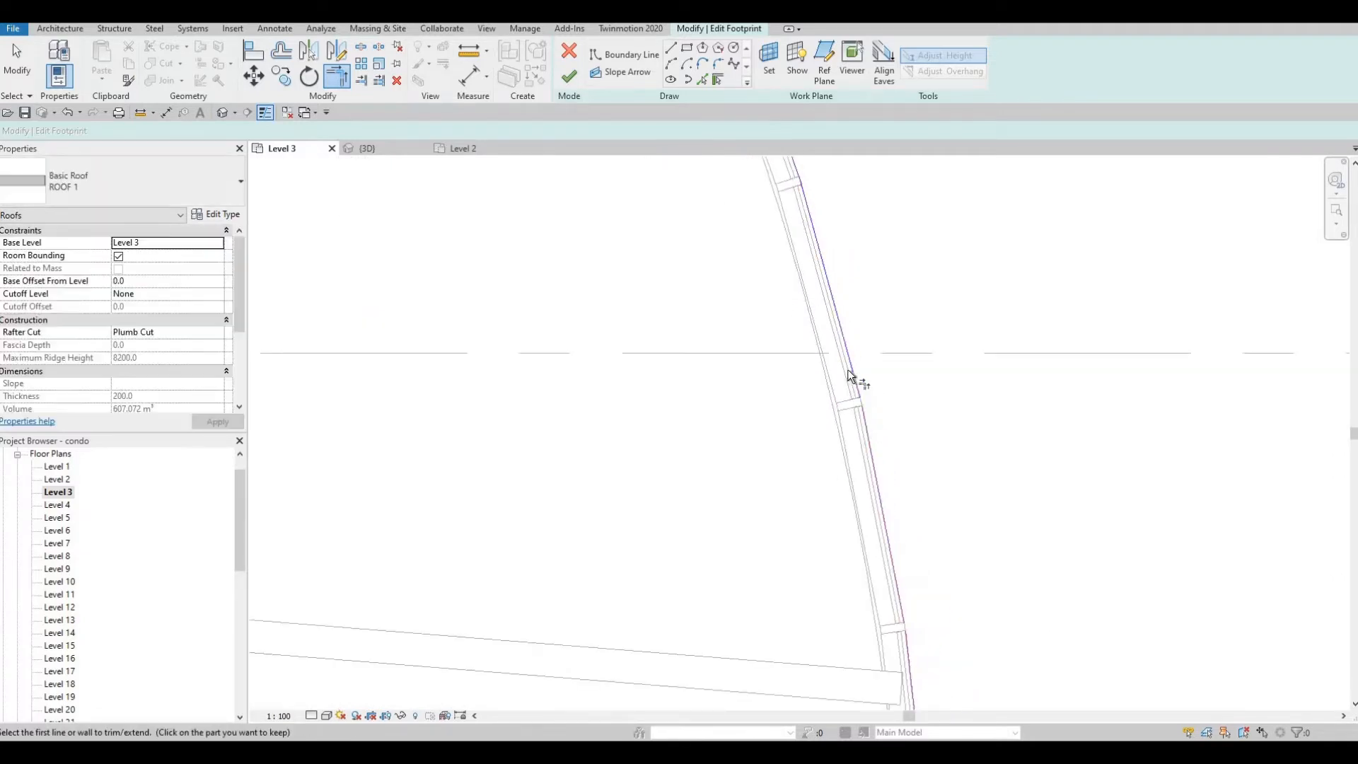
middle_drag(904, 585, 868, 348)
click(872, 415)
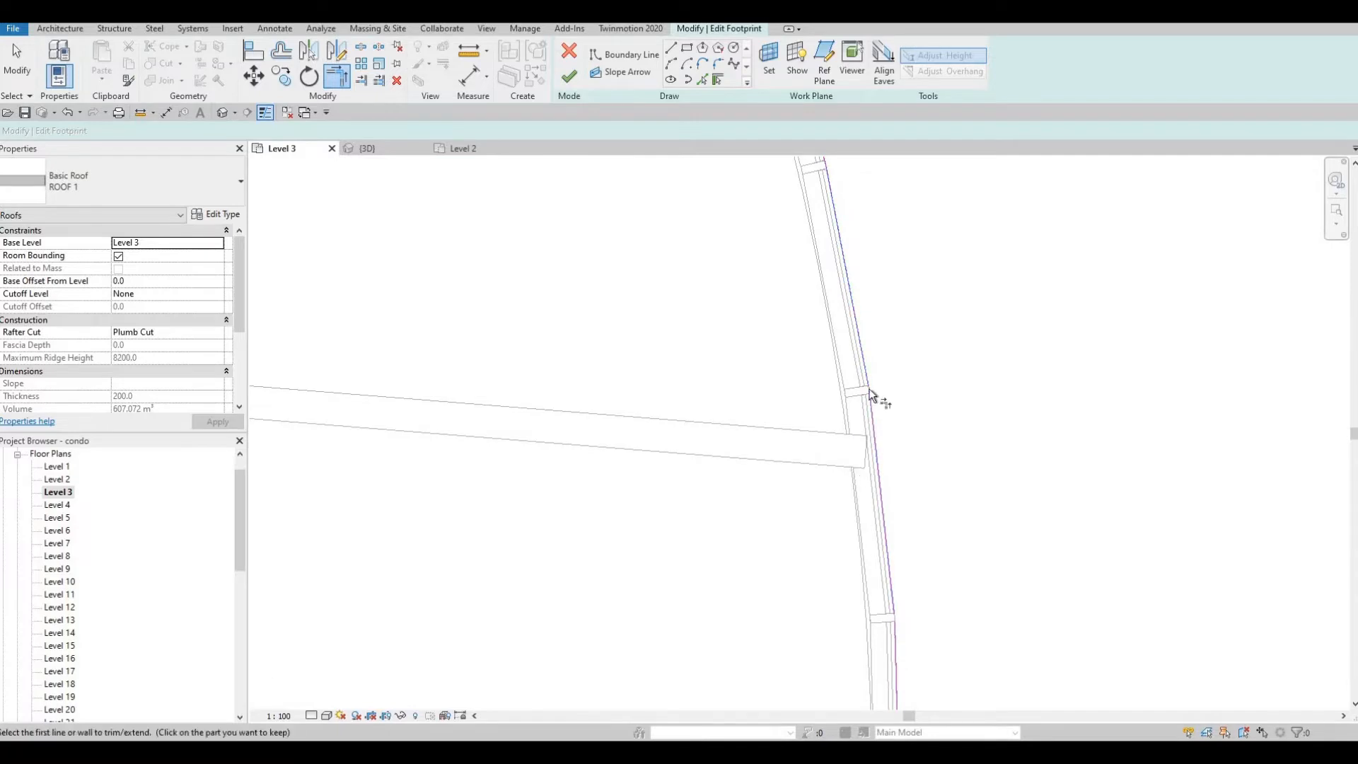
middle_drag(893, 619, 871, 394)
click(872, 424)
middle_drag(871, 594, 871, 412)
click(876, 409)
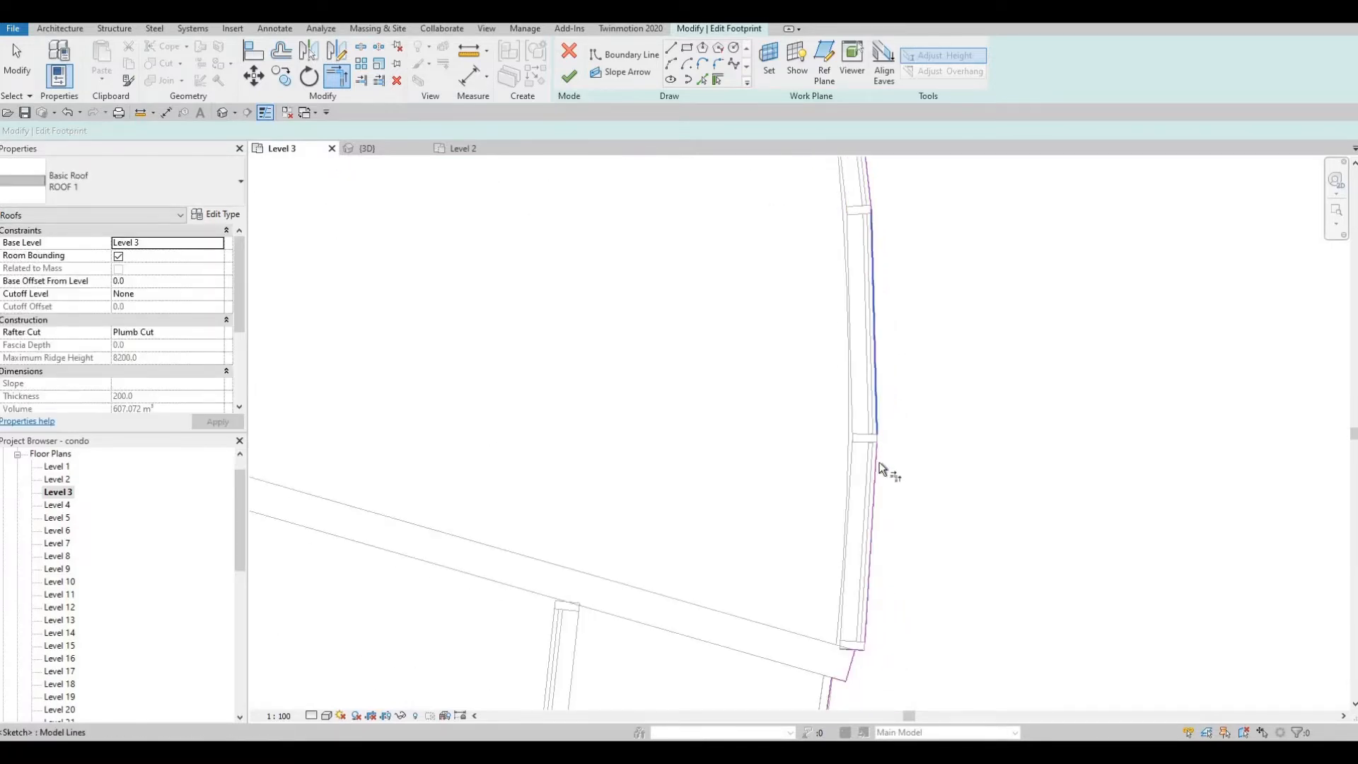
click(872, 388)
Step: Trim the boundary lines into corners around the projecting wall ends on both sides of the next balcony arc
middle_drag(865, 653, 866, 380)
scroll(870, 404, up, 3)
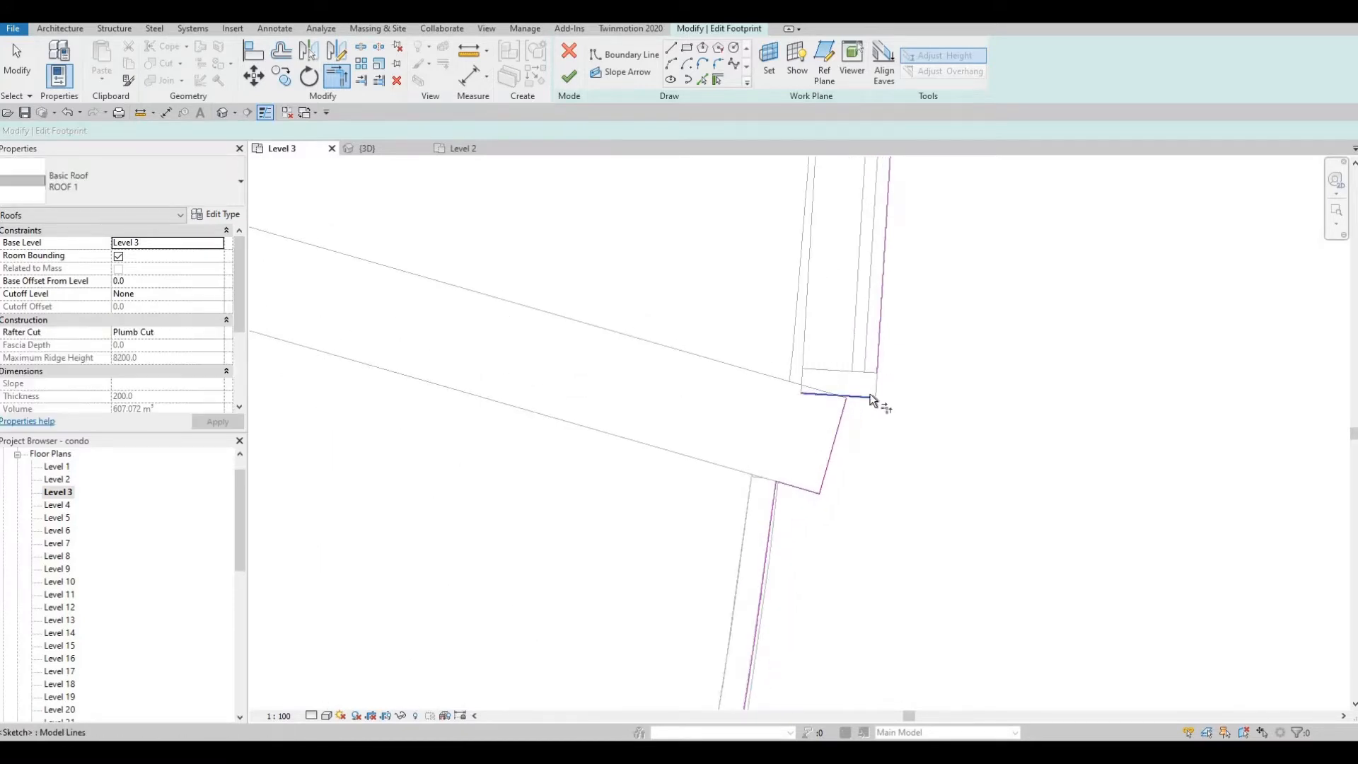
middle_drag(734, 687, 774, 523)
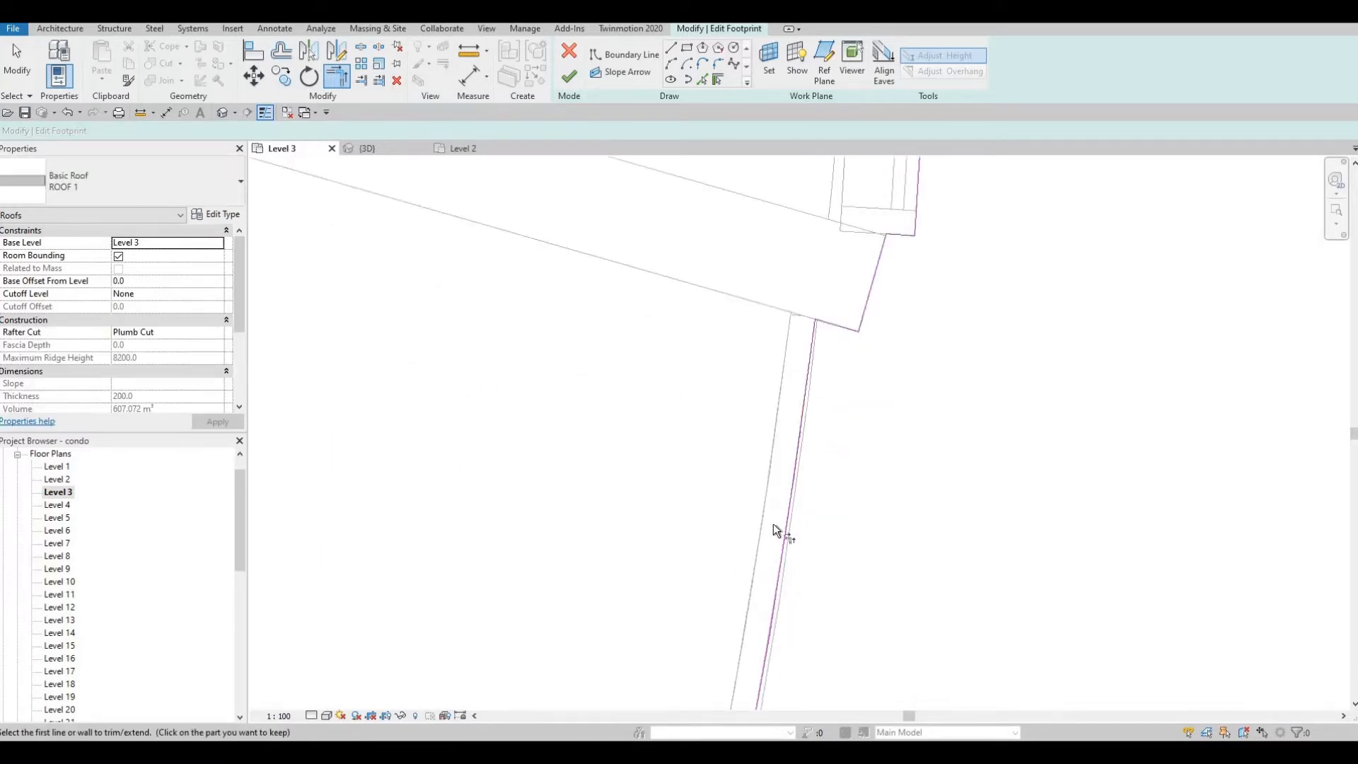
click(782, 527)
scroll(840, 226, down, 5)
middle_drag(805, 407, 882, 44)
scroll(778, 388, up, 4)
click(787, 311)
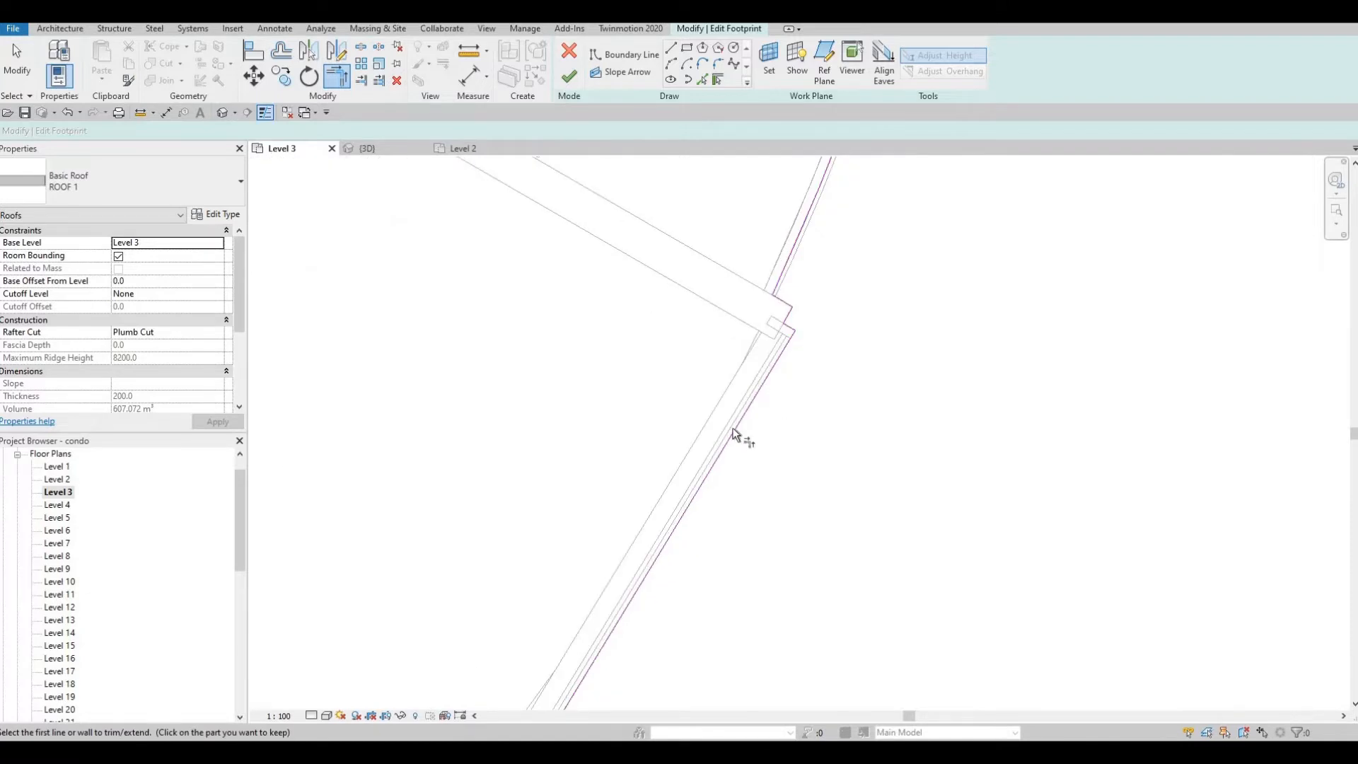
Step: Inspect the remaining curtain wall corners and the whole tower outline within the podium boundary
middle_drag(658, 647, 741, 500)
scroll(741, 501, down, 1)
middle_drag(794, 304, 760, 451)
scroll(760, 451, down, 1)
middle_drag(679, 668, 705, 542)
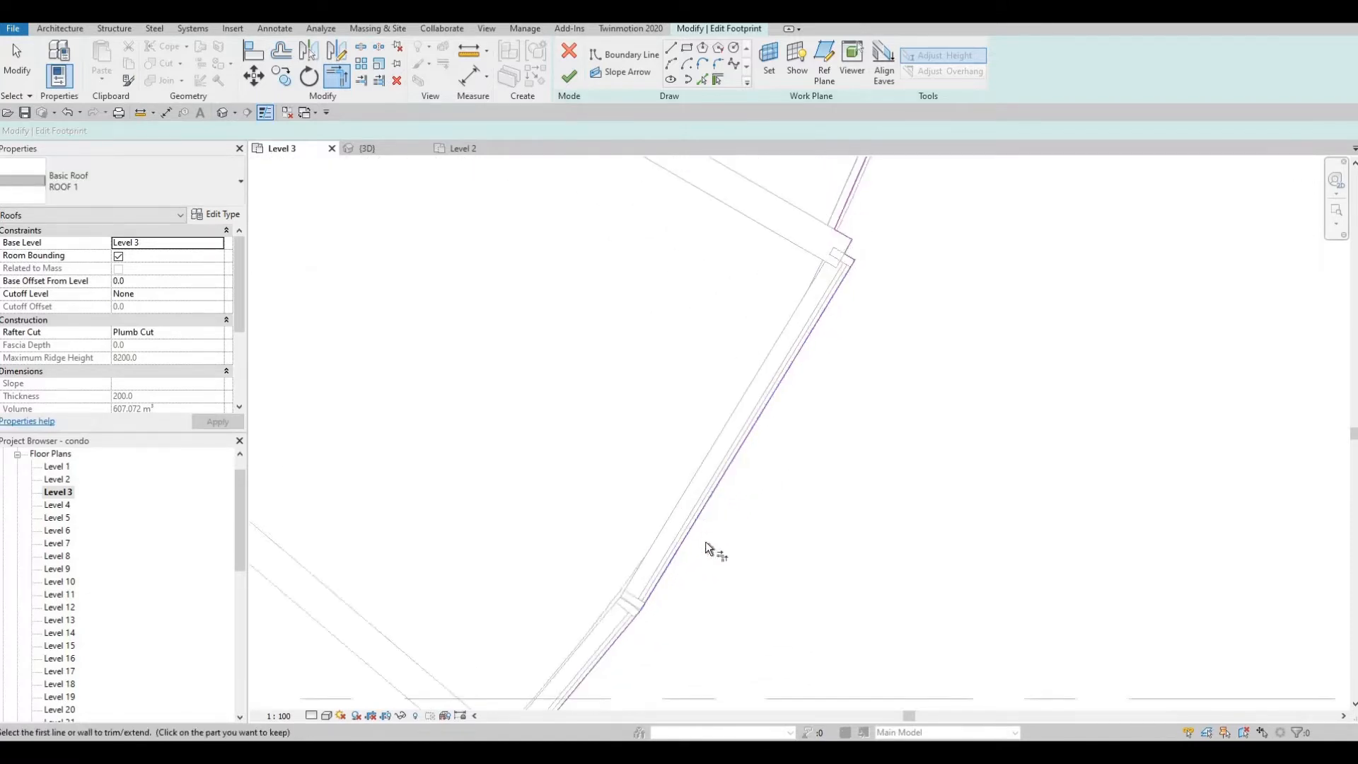
middle_drag(642, 607, 703, 524)
scroll(703, 522, up, 4)
key(Escape)
key(Escape)
key(Escape)
scroll(684, 350, down, 2)
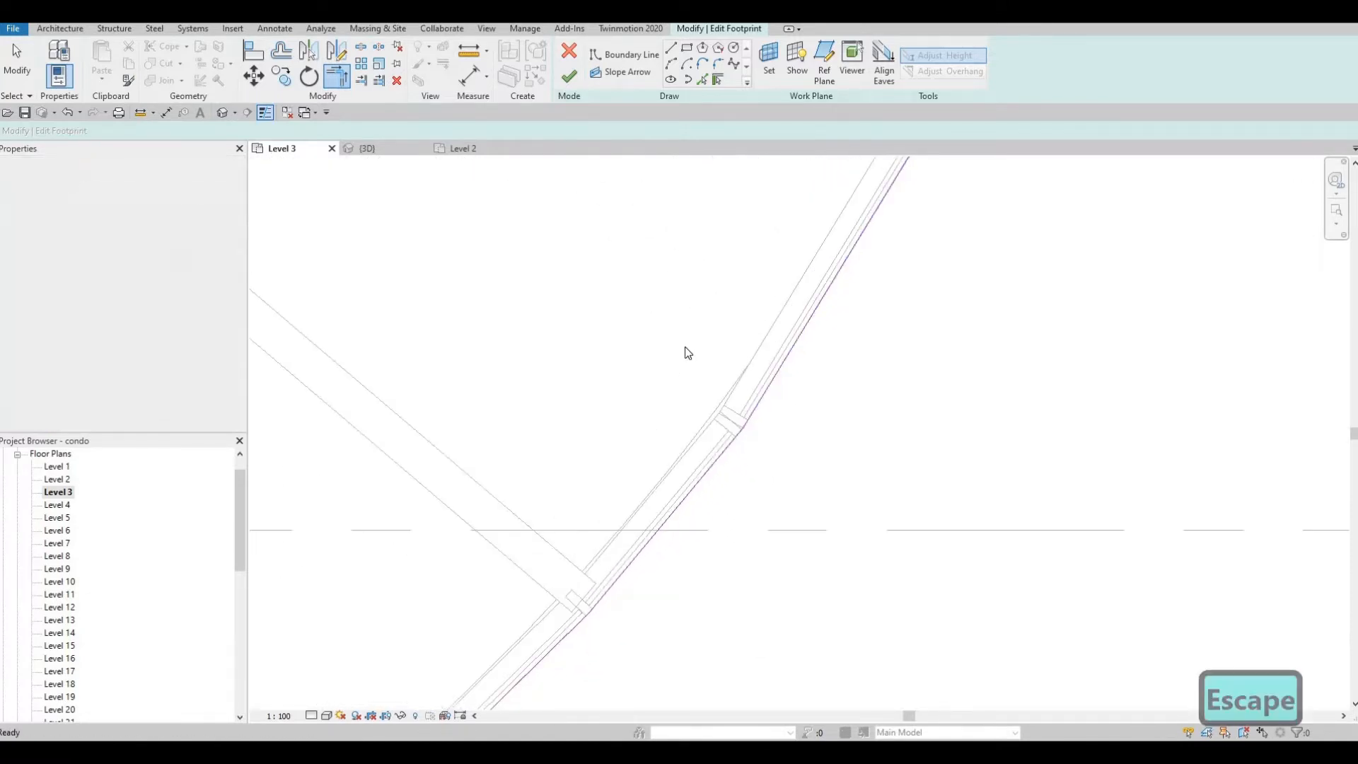
scroll(778, 385, down, 4)
scroll(700, 357, down, 2)
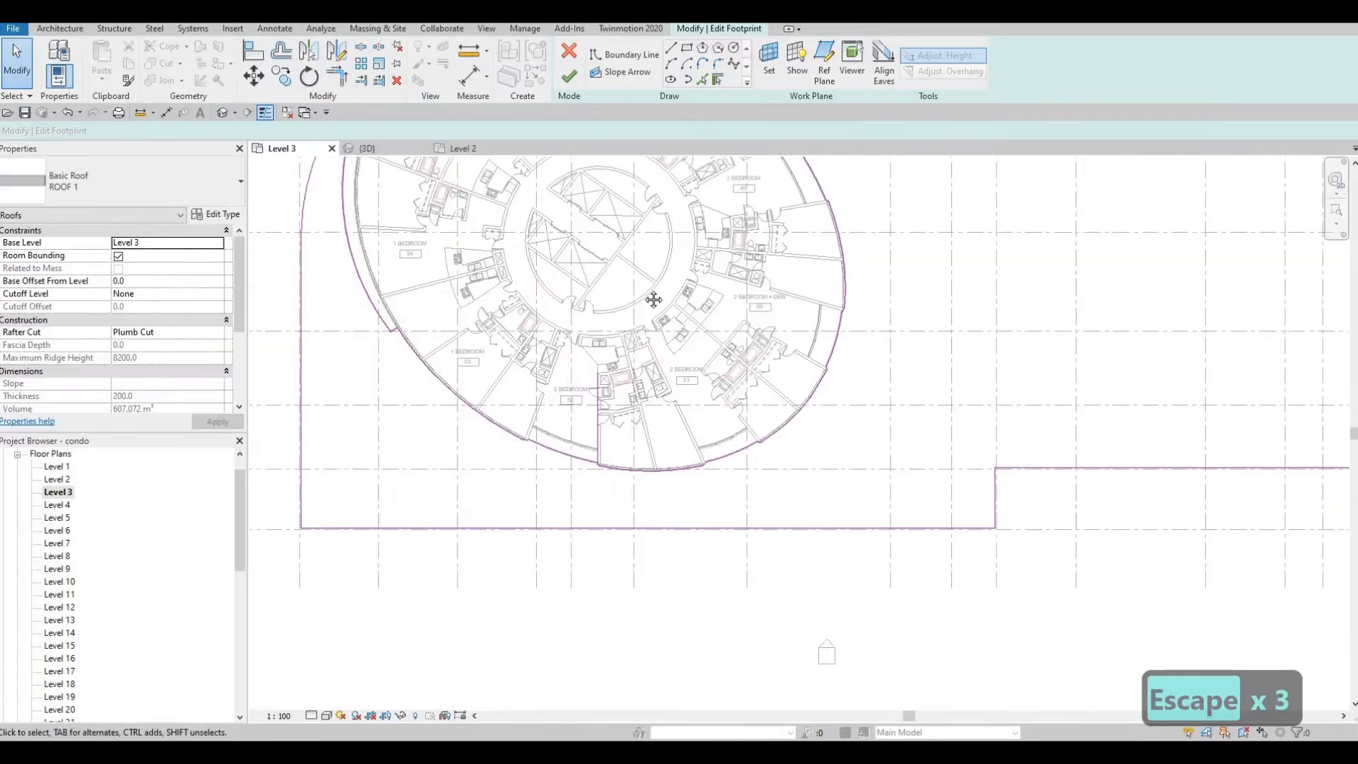
scroll(648, 297, down, 2)
scroll(770, 220, up, 1)
scroll(751, 192, up, 2)
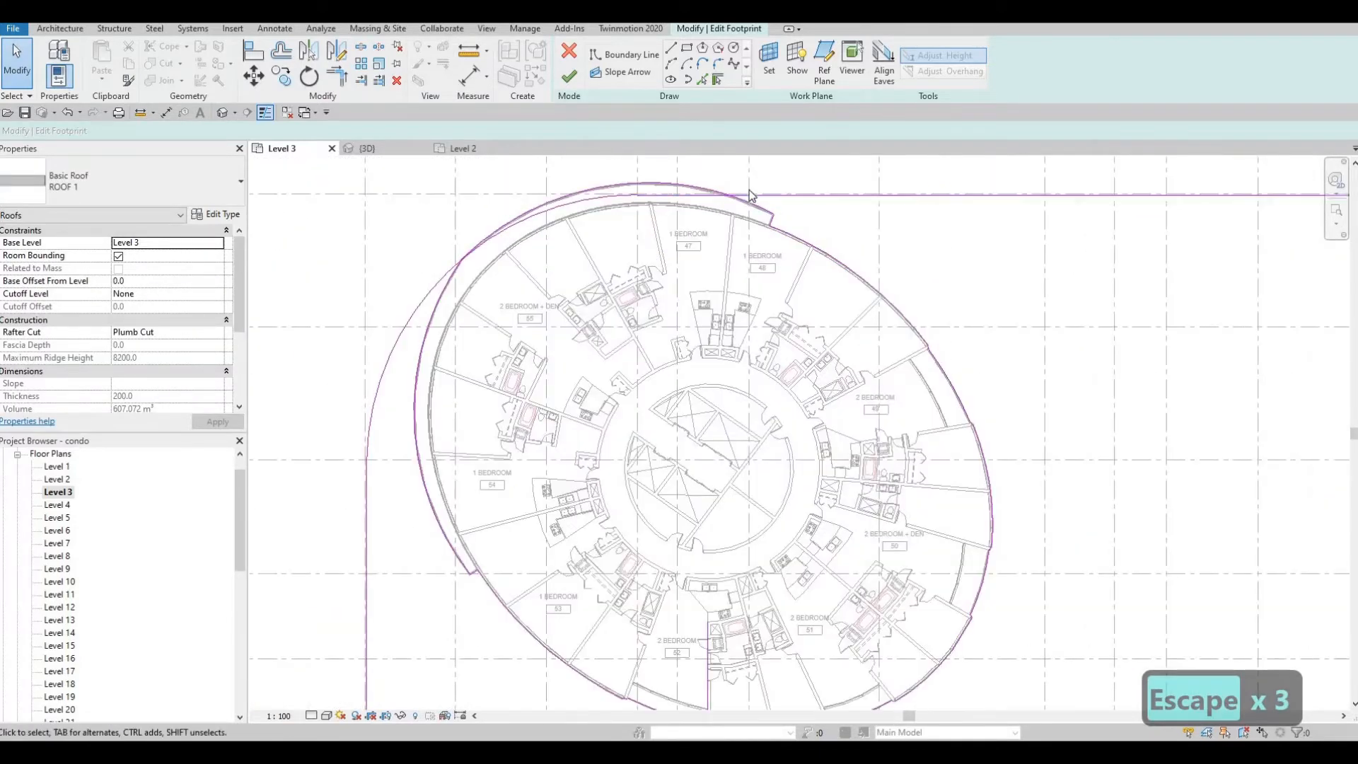
Step: Trim the podium's straight upper edge and curved corner against the tower's outer arcs, keeping the long upper arc
click(659, 194)
scroll(709, 246, up, 3)
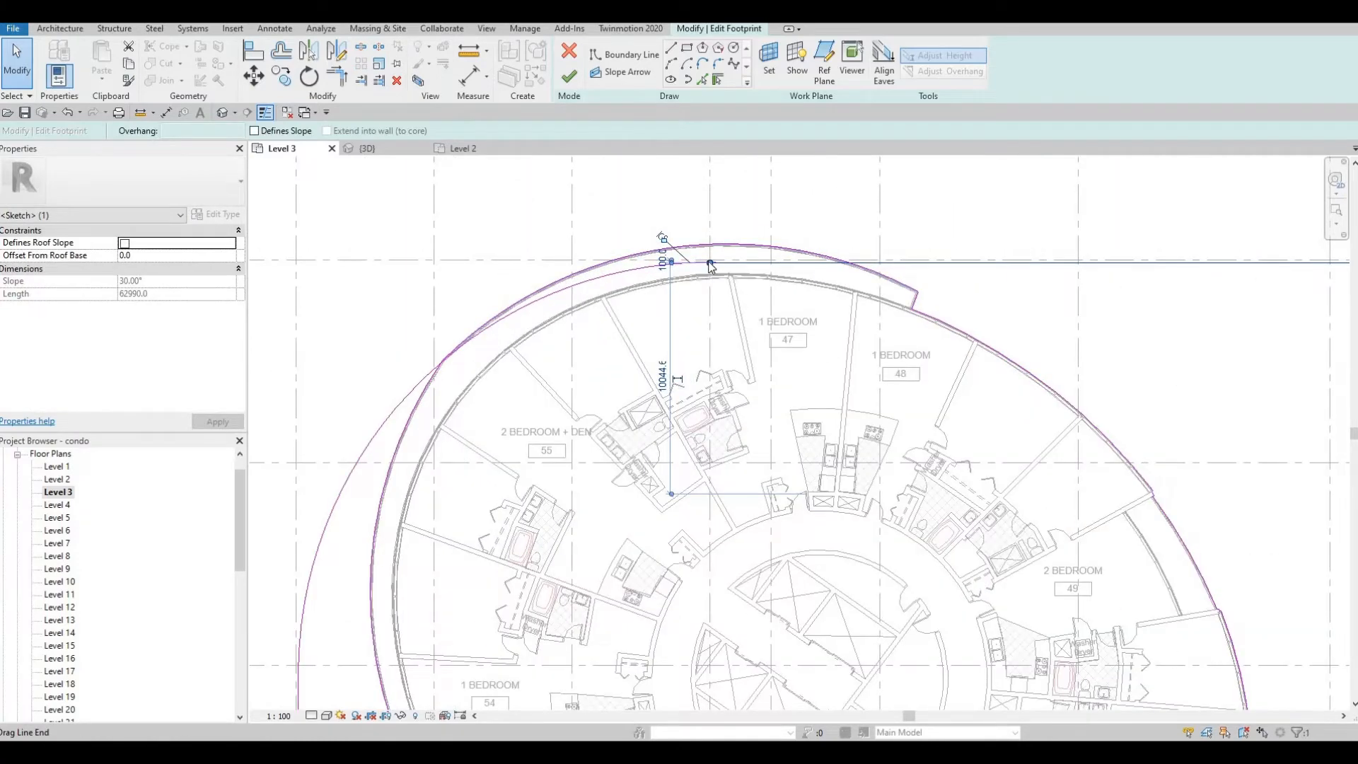
key(Escape)
key(Escape)
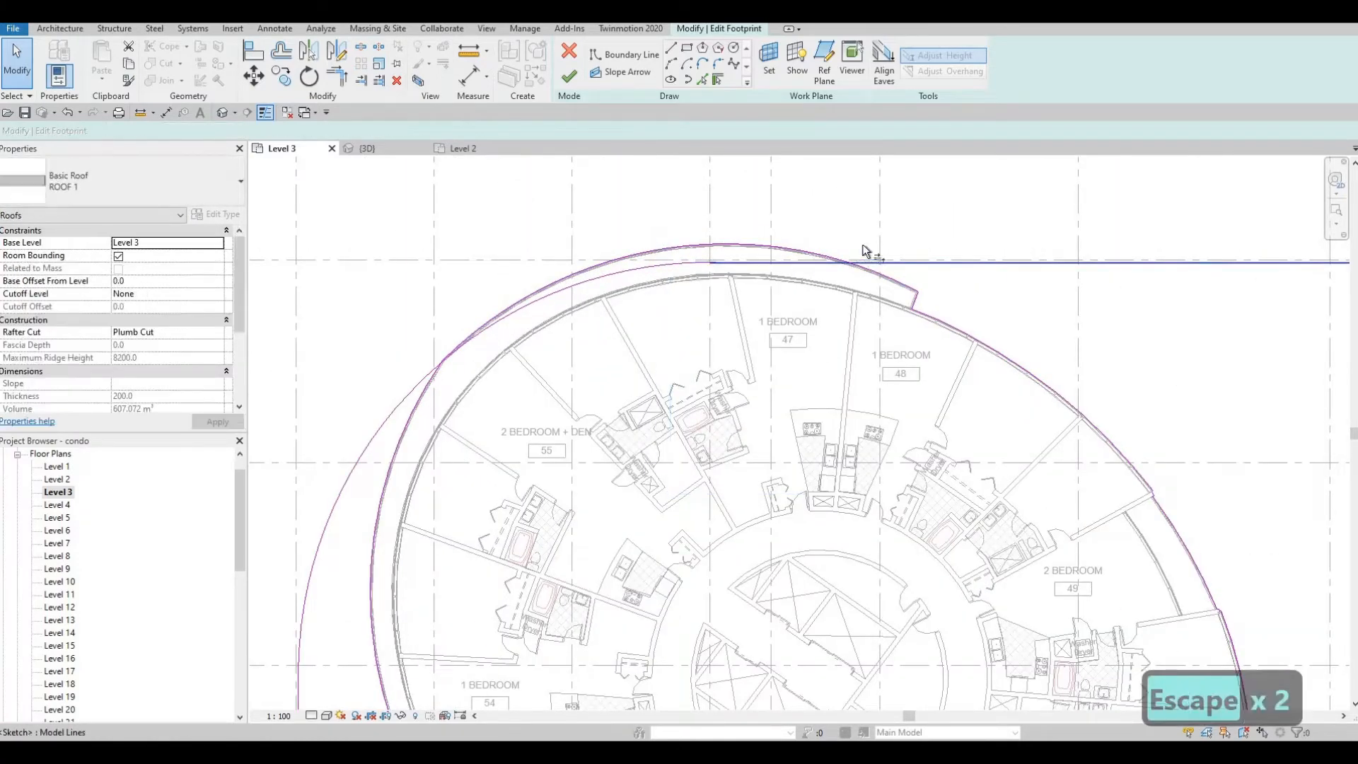
key(t)
key(r)
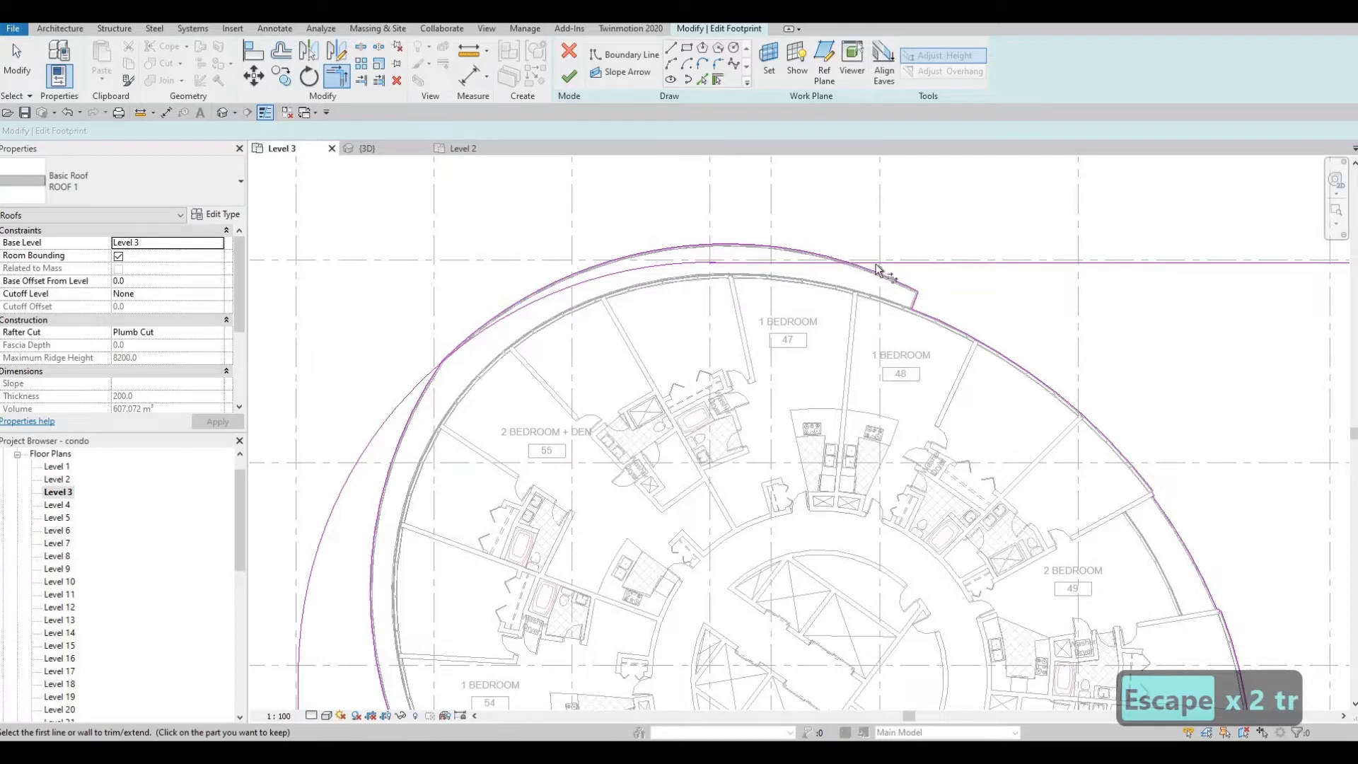
middle_drag(402, 411, 591, 384)
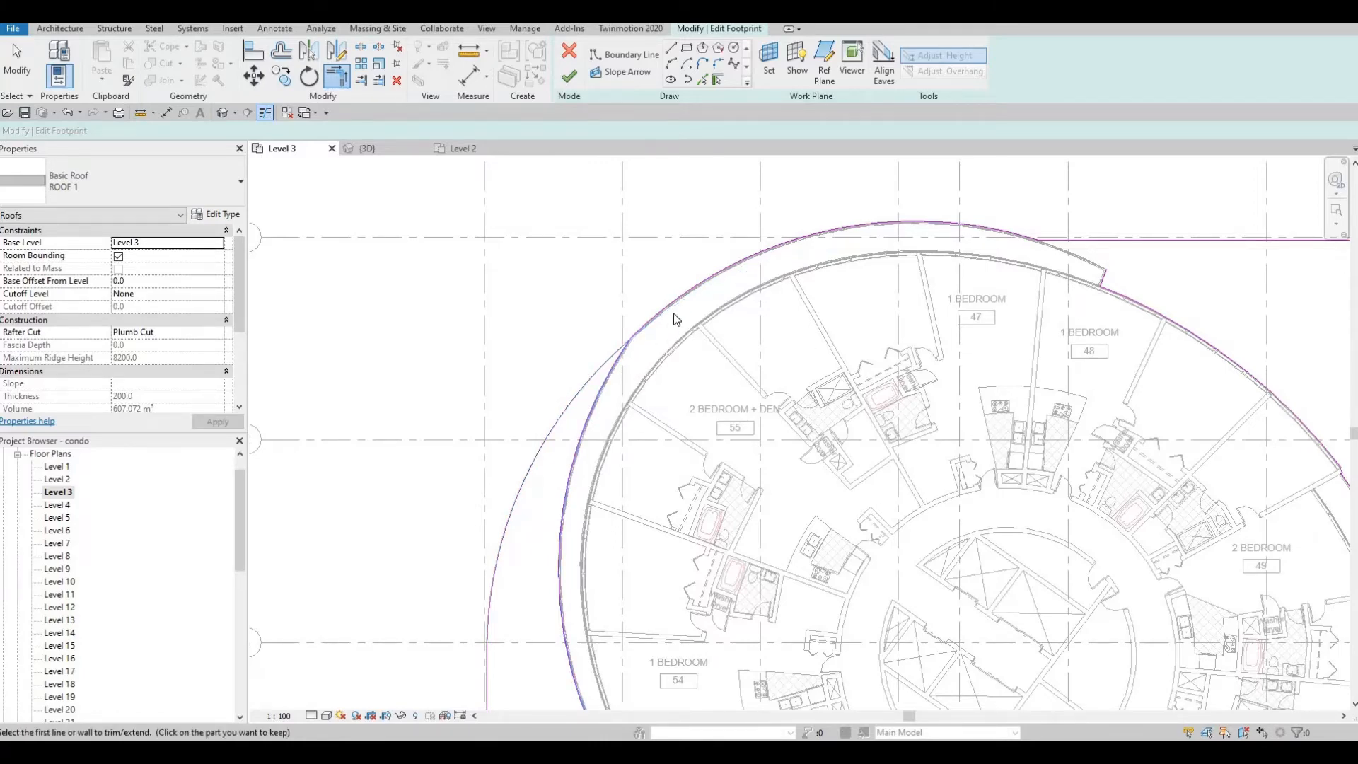
Step: Examine the tower's left outer arc and where it meets the podium's curved corner
scroll(681, 299, down, 1)
key(Escape)
scroll(660, 289, down, 2)
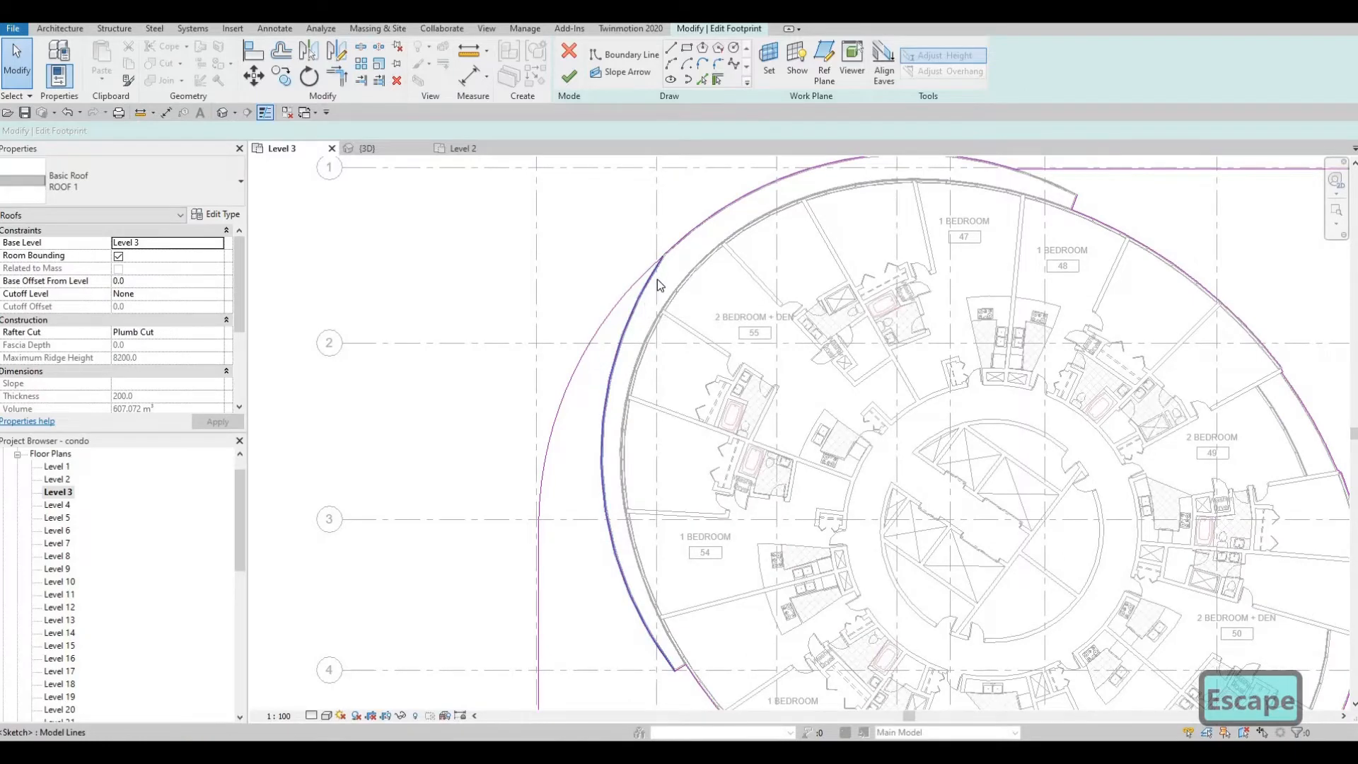
scroll(655, 282, down, 2)
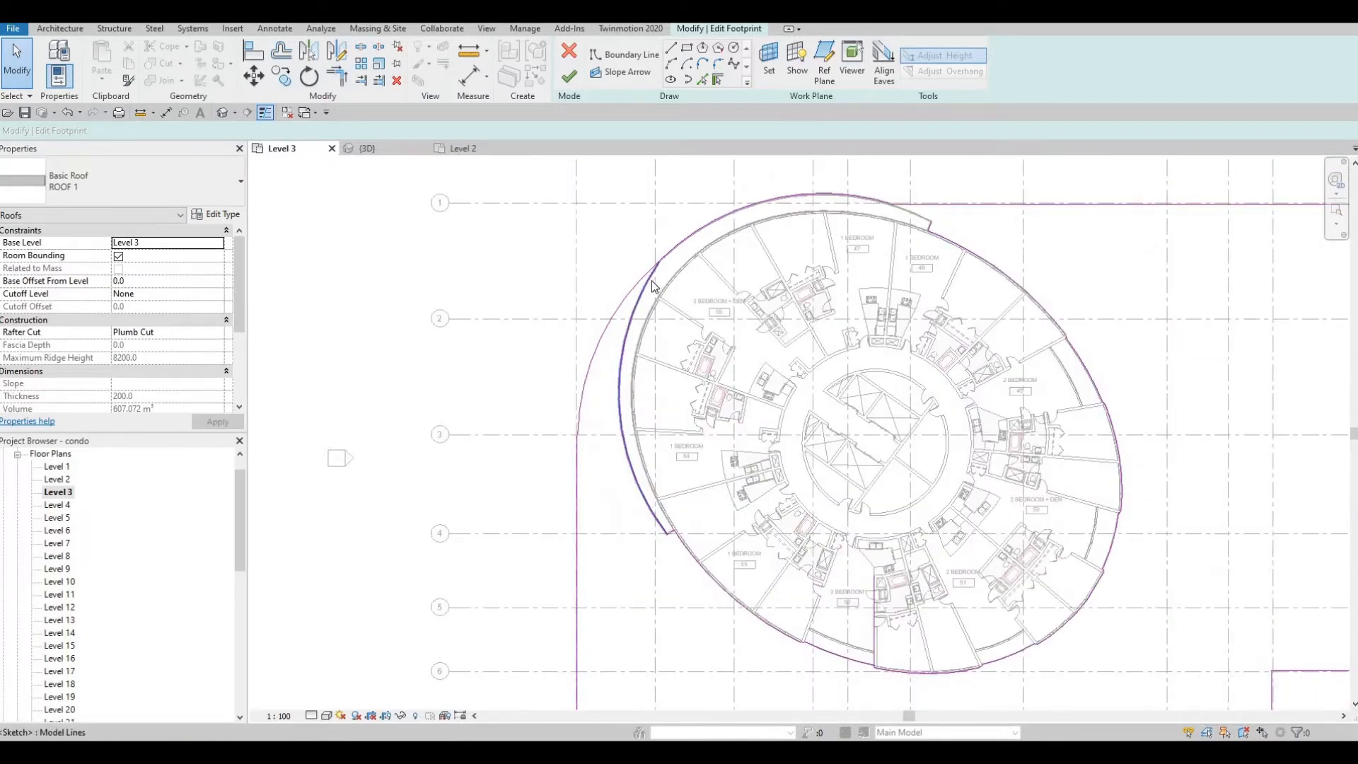
click(648, 281)
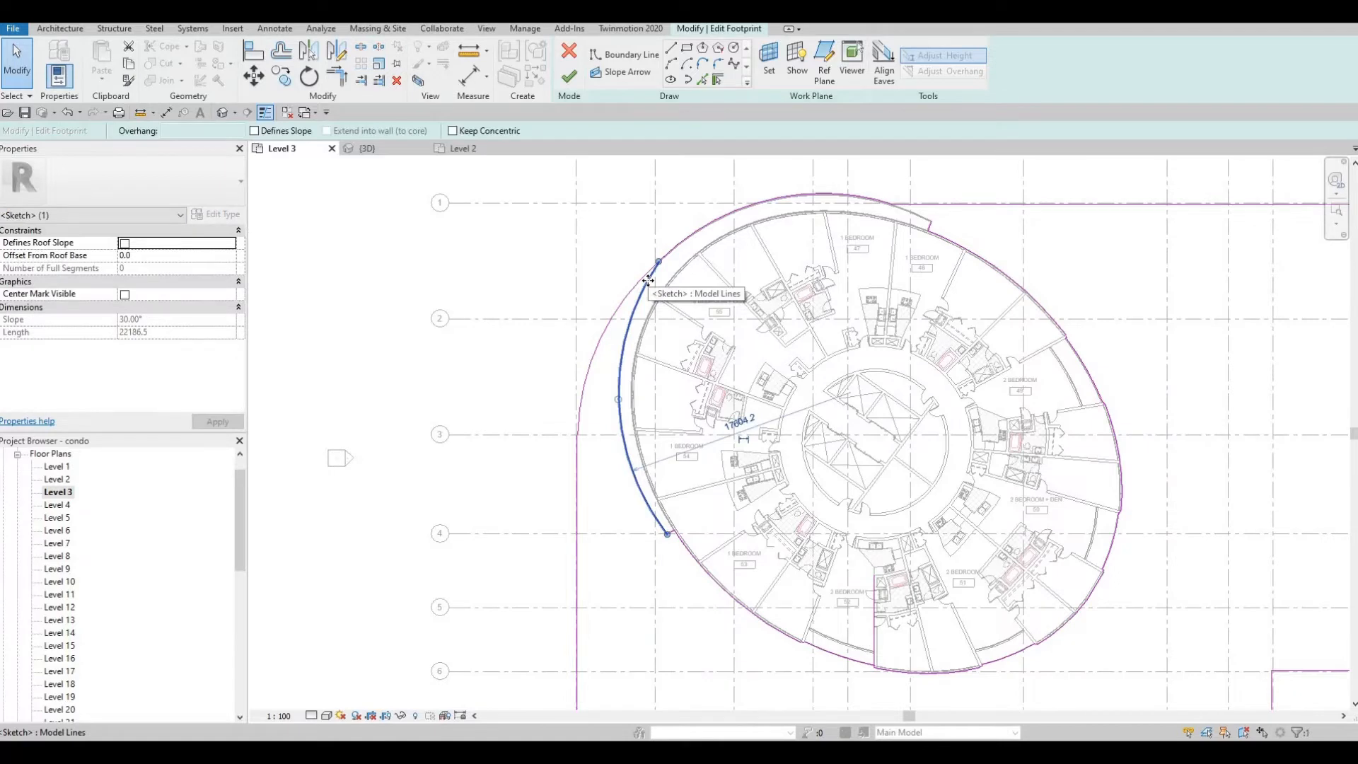
key(Escape)
key(Escape)
key(Escape)
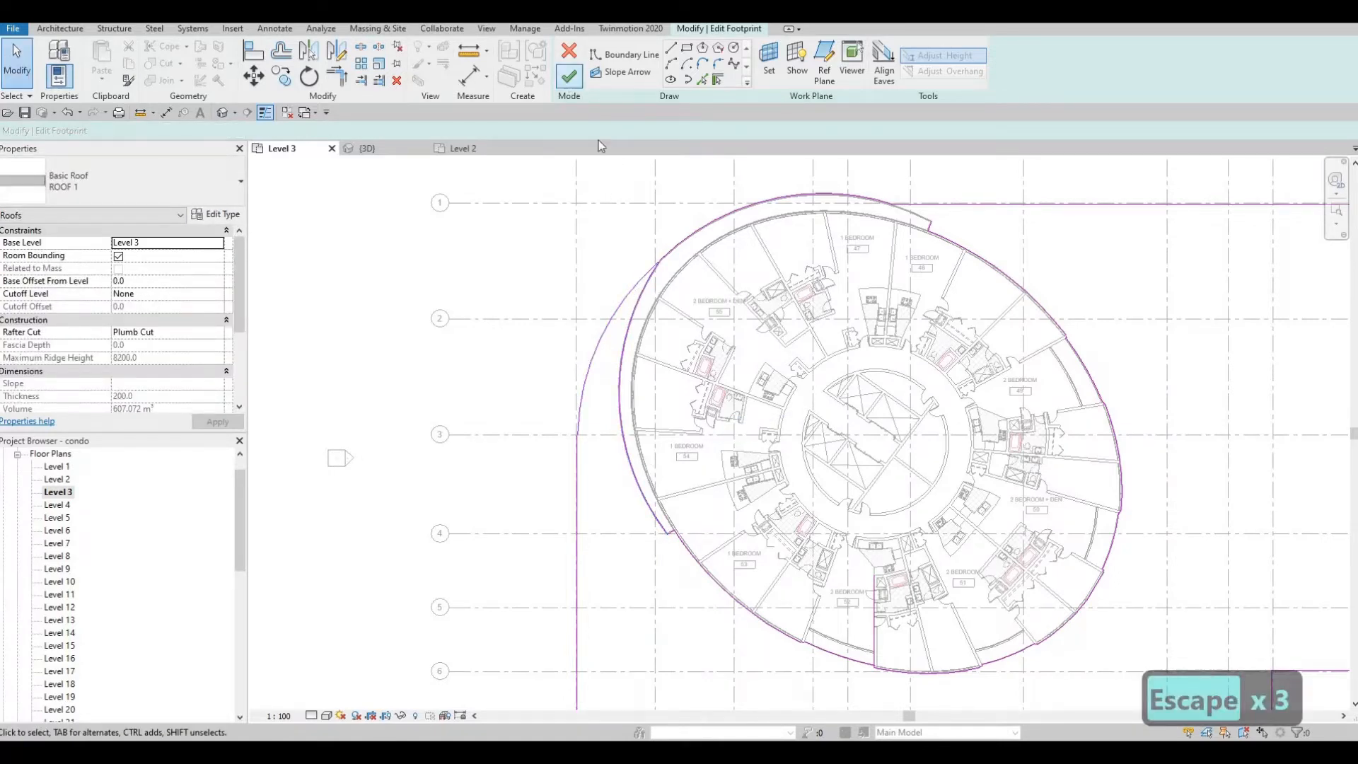
key(Escape)
key(Escape)
Step: Examine the junction between the podium's straight upper edge and the tower's upper arc near unit 48
scroll(919, 227, up, 8)
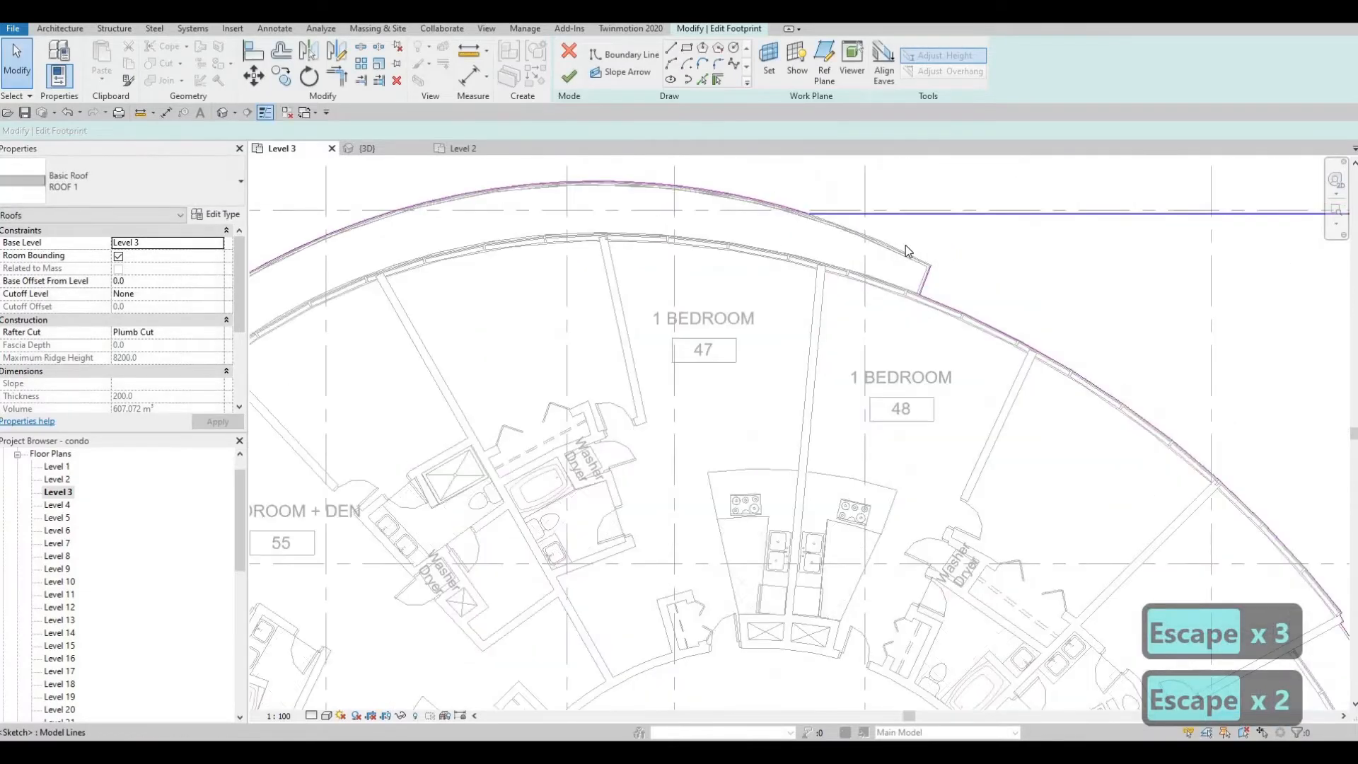
key(Escape)
key(Escape)
middle_drag(779, 221, 778, 332)
scroll(779, 332, down, 1)
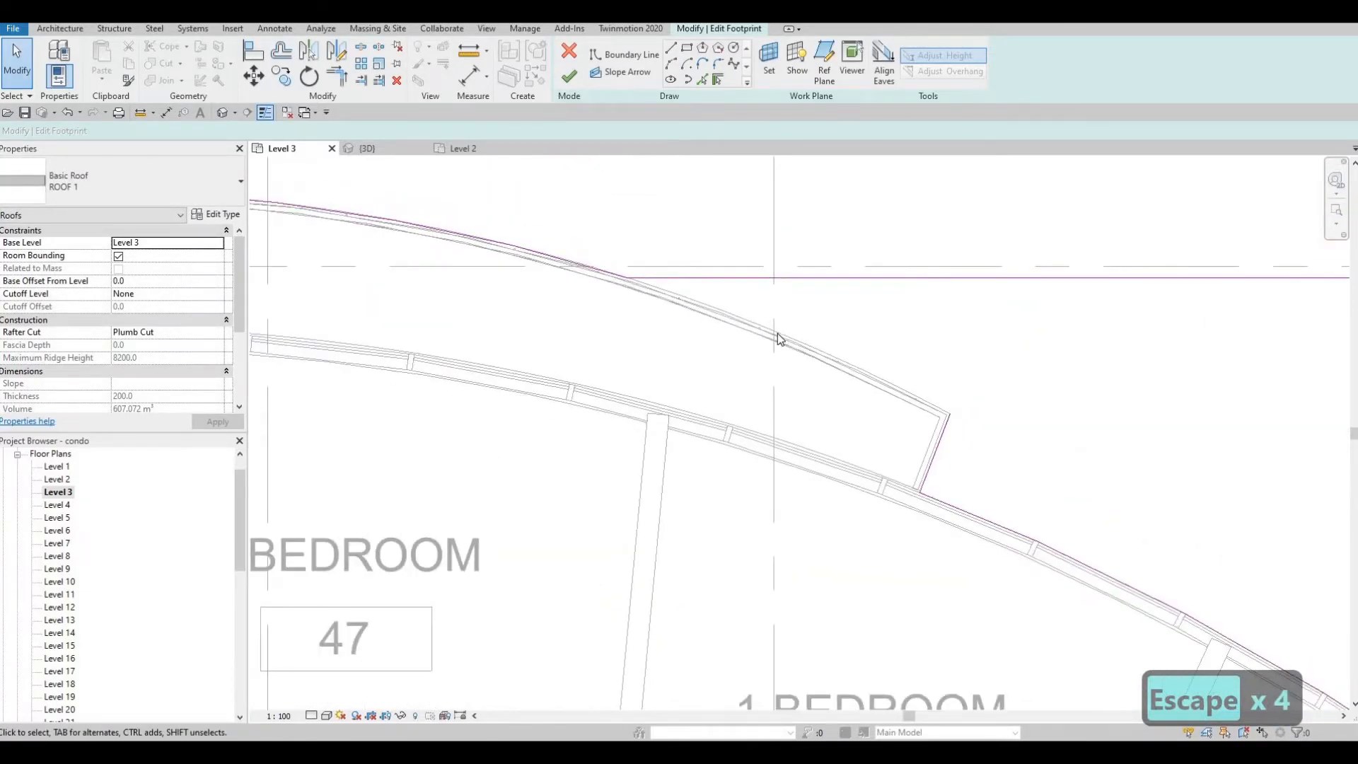
scroll(771, 311, down, 8)
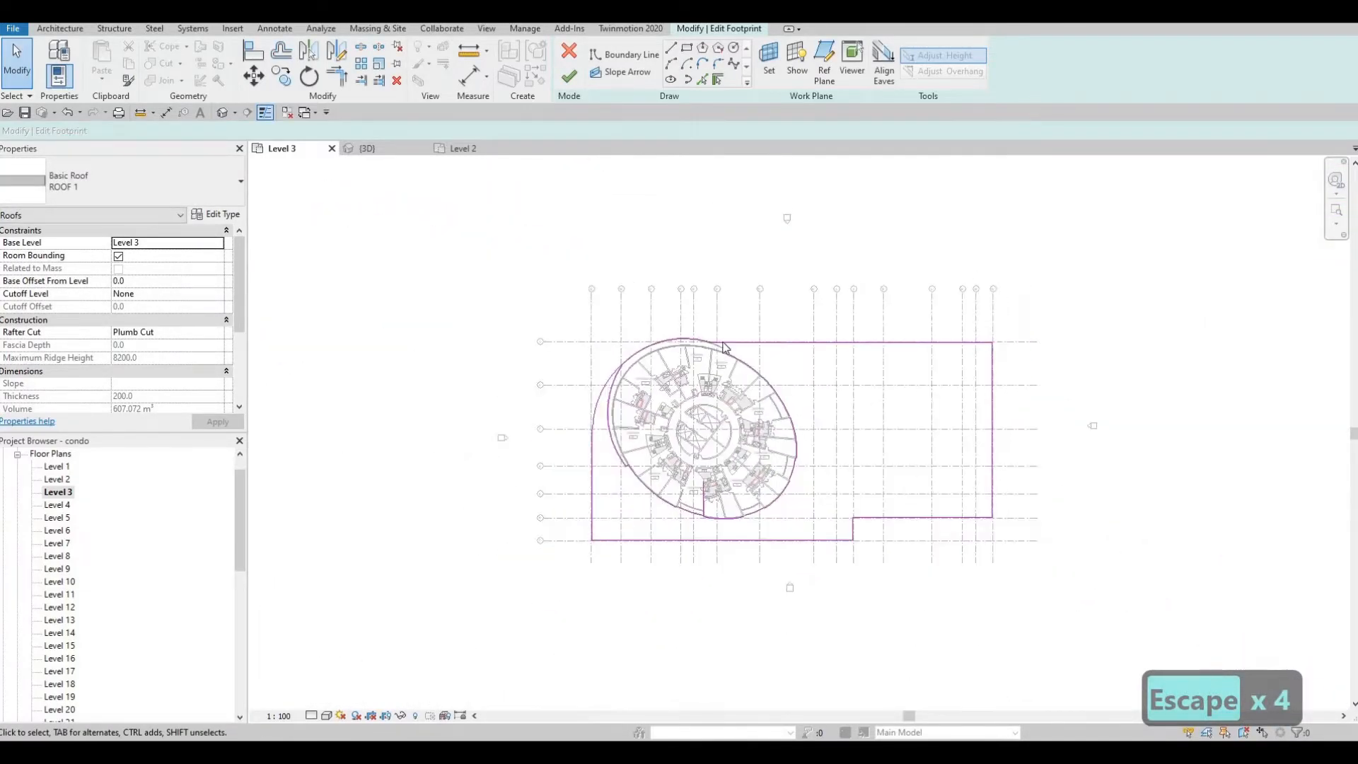
scroll(721, 350, up, 3)
scroll(775, 322, up, 4)
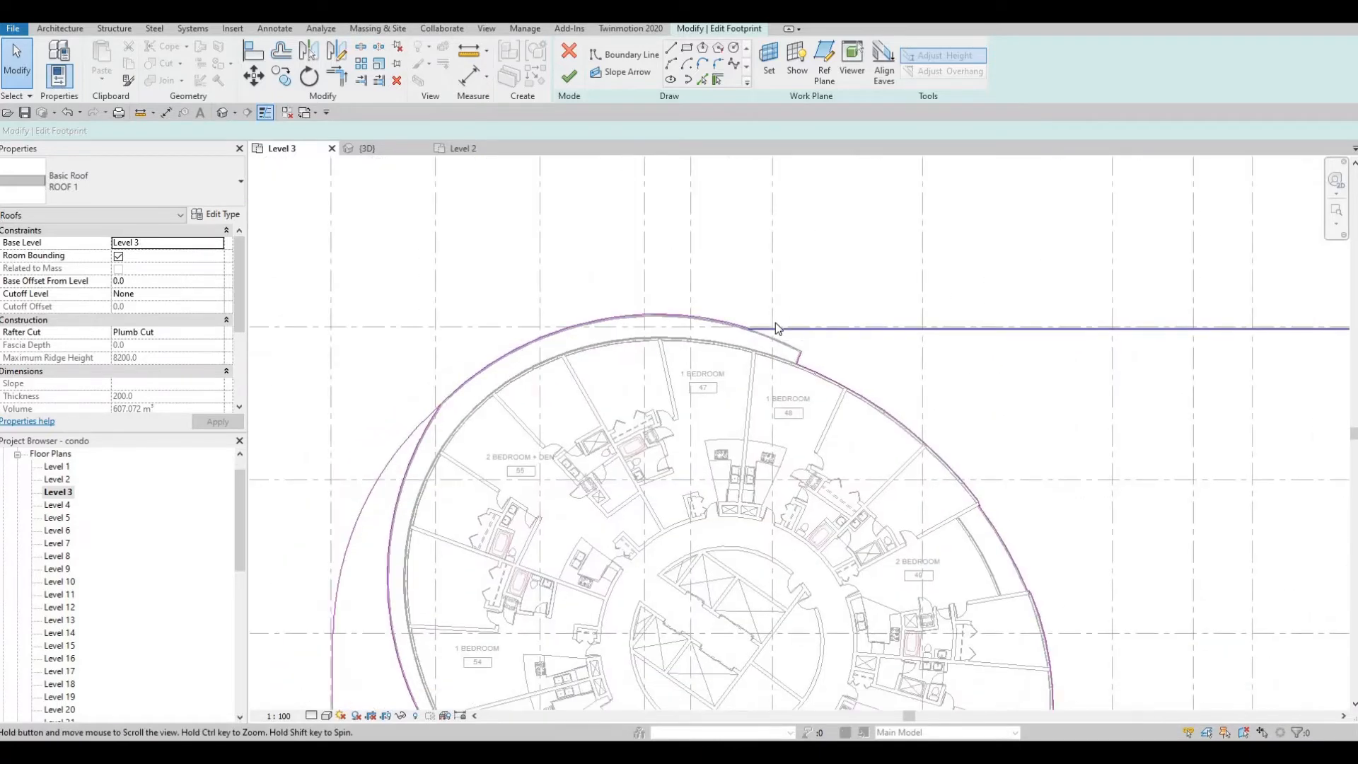
scroll(774, 324, up, 1)
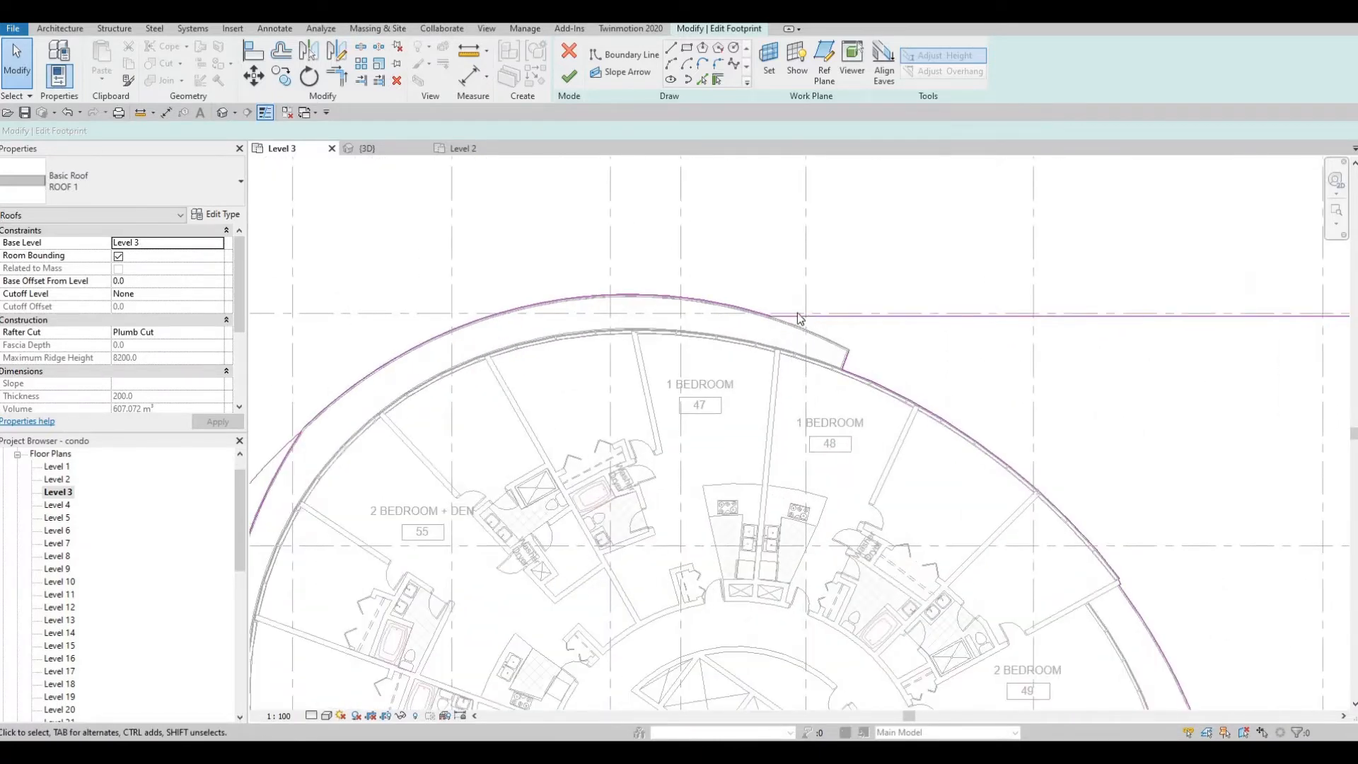
middle_drag(782, 325, 834, 302)
scroll(843, 274, up, 4)
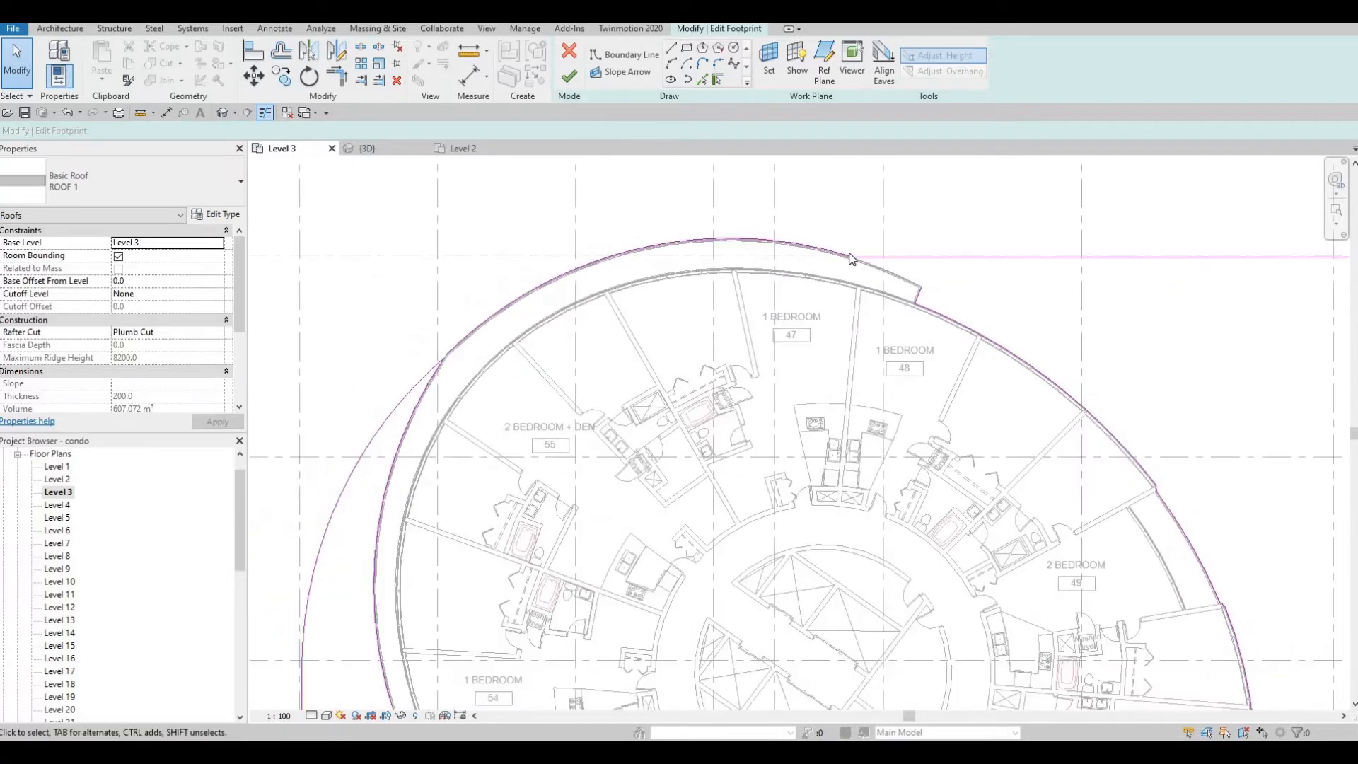
scroll(877, 273, down, 2)
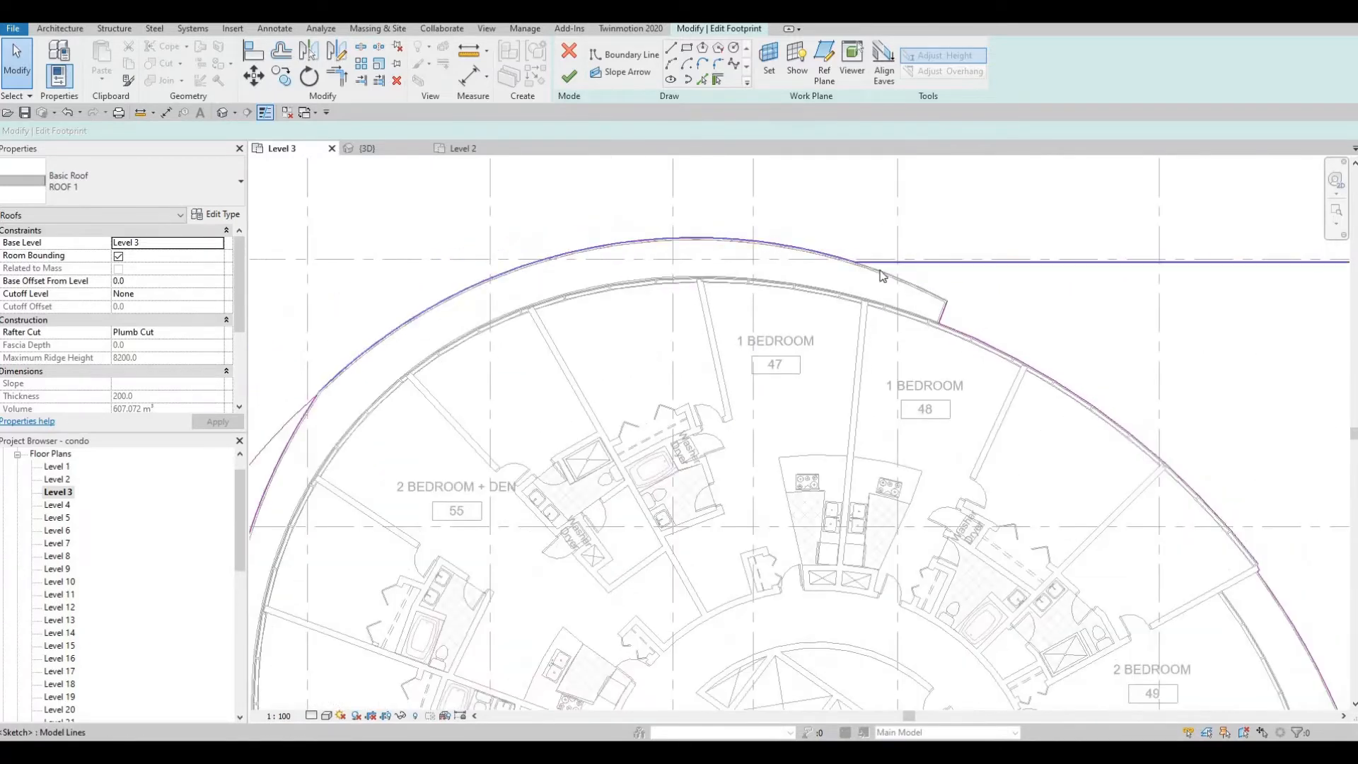
scroll(918, 294, up, 2)
key(Escape)
key(Escape)
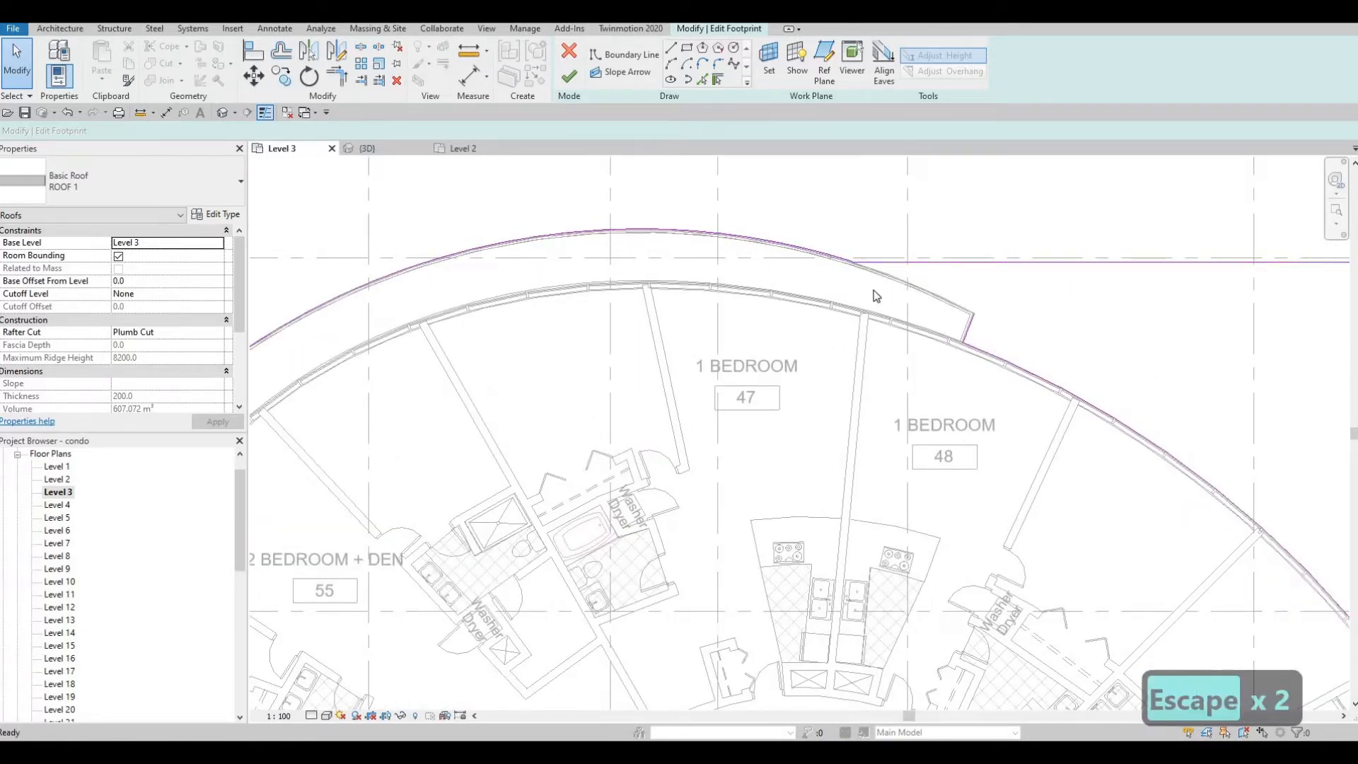
Step: Undo the last two trims between the podium edge and the tower arcs
key(ctrl+z)
key(ctrl+z)
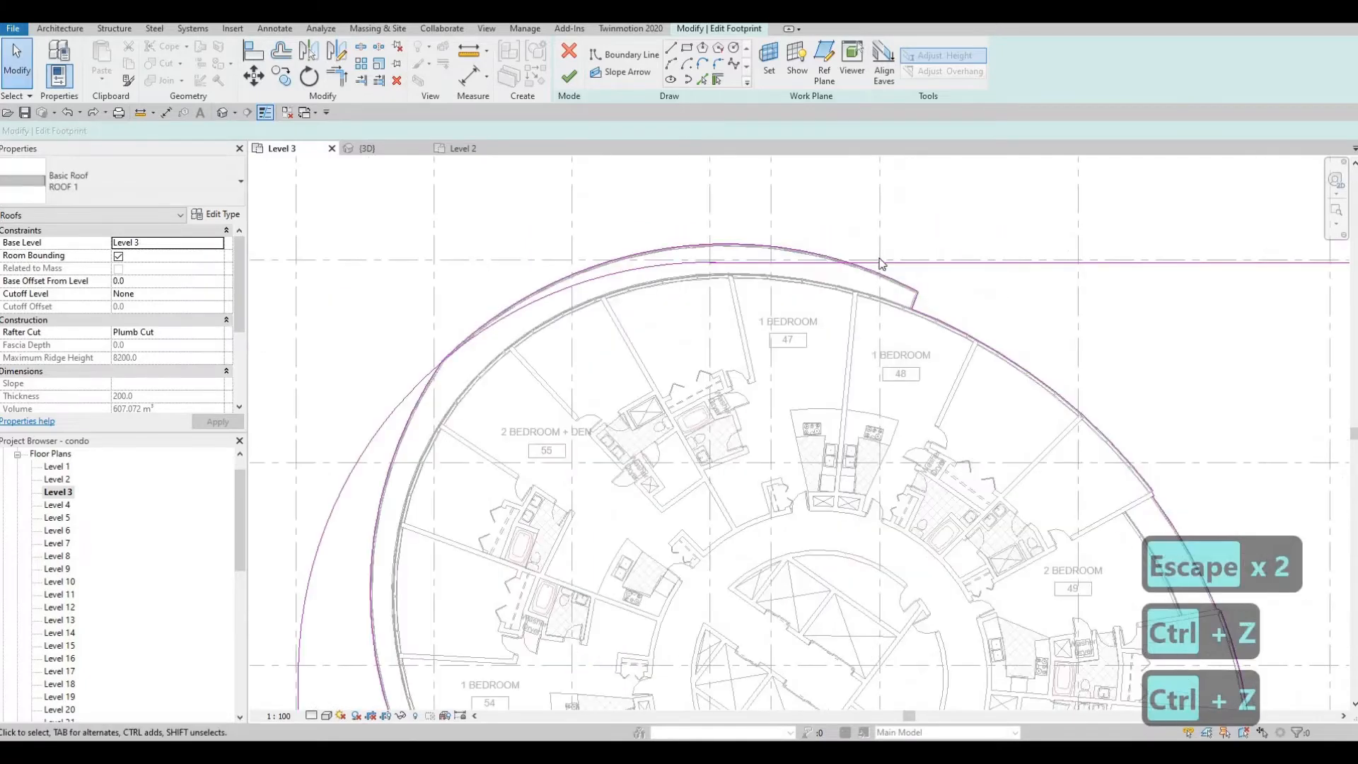
key(Escape)
scroll(882, 266, up, 2)
scroll(880, 266, up, 1)
key(Escape)
key(Escape)
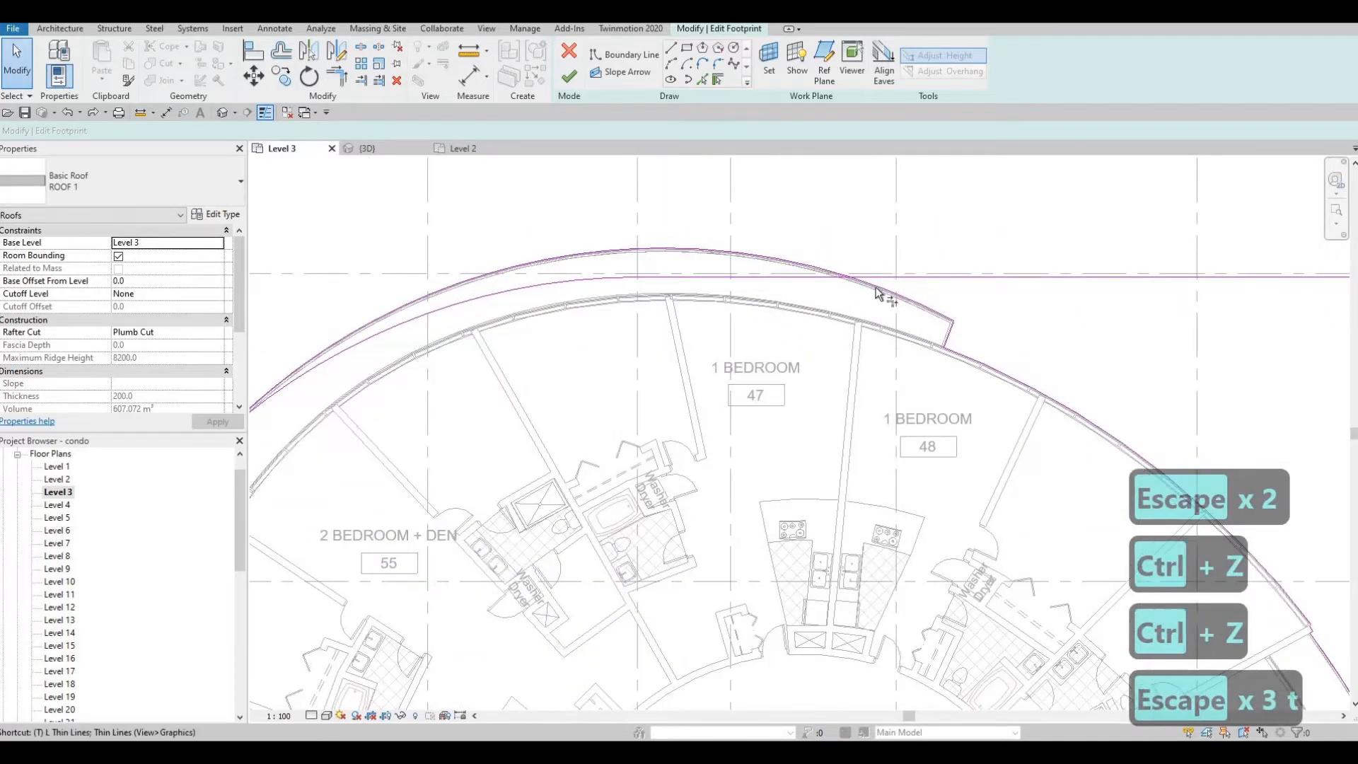
Step: Trim the podium's upper edge to the short arc end near unit 48, and its curved corner to the tower's left arc
key(t)
key(r)
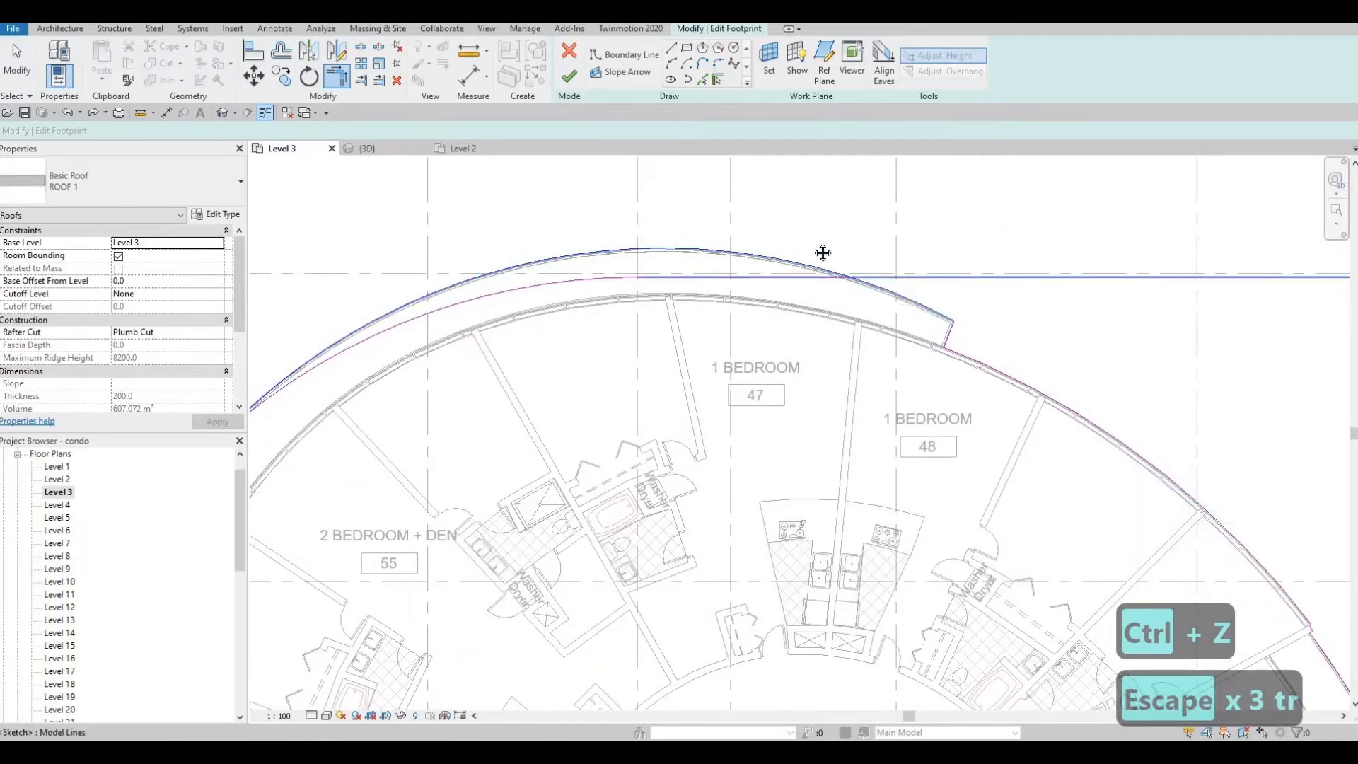
scroll(604, 304, down, 2)
scroll(606, 304, up, 6)
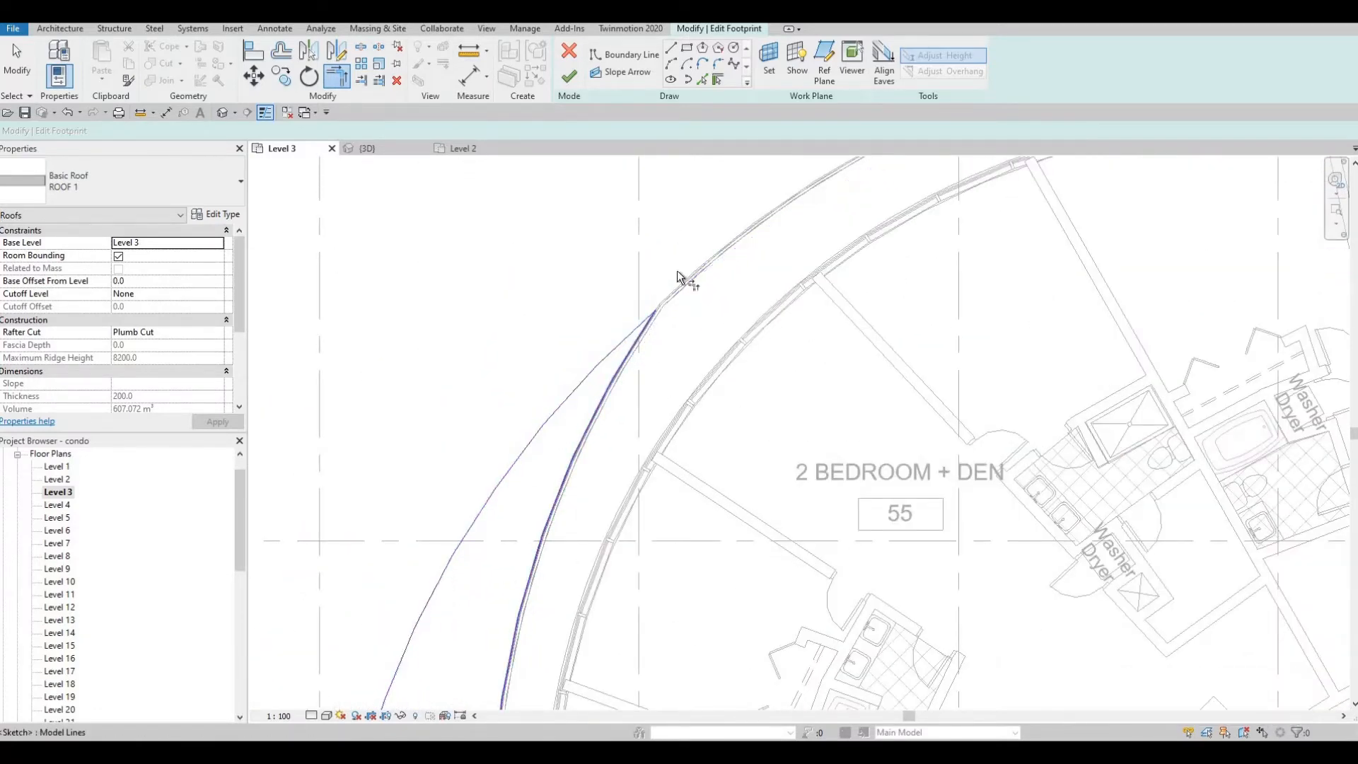
Step: Try to finish the roof footprint, then return to editing the sketch
scroll(676, 272, down, 5)
key(Escape)
key(Escape)
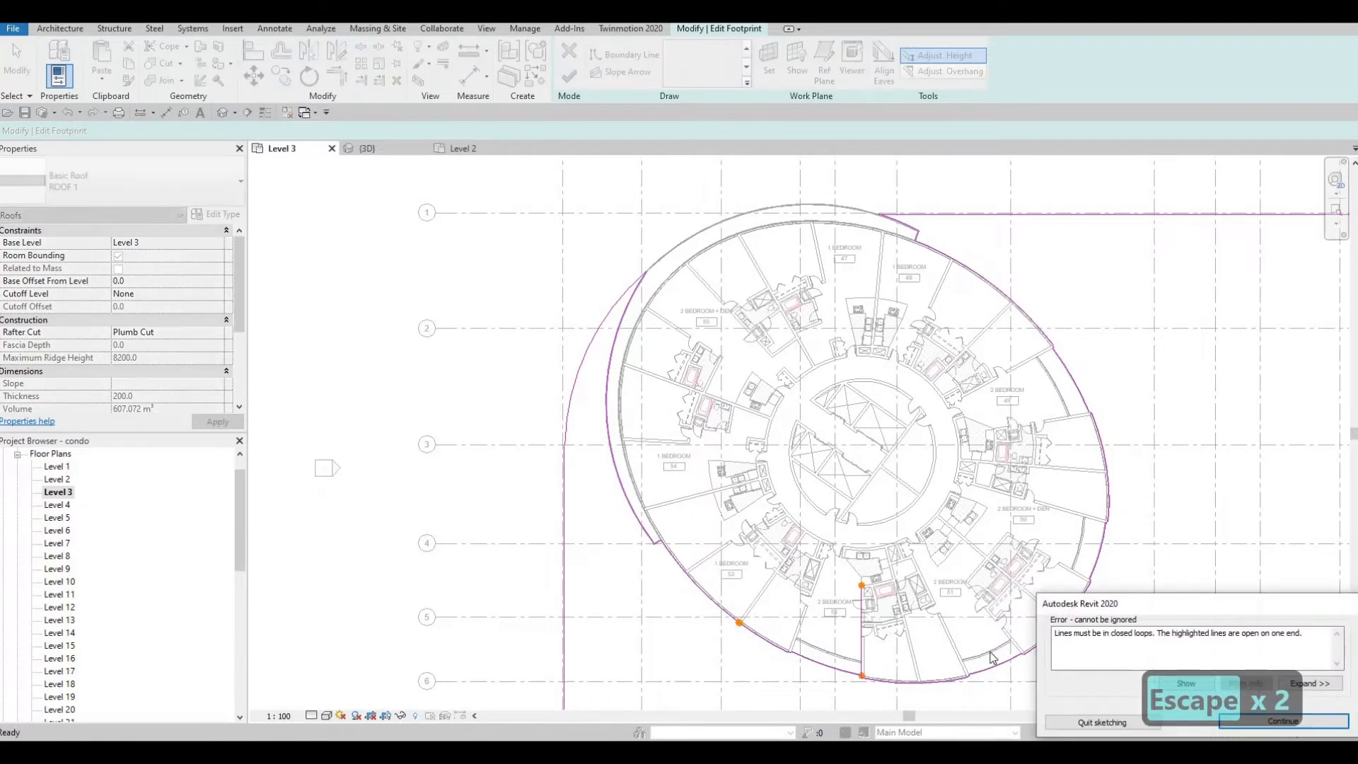
key(Escape)
Step: Trim the tower's lower boundary arc to the vertical line beside unit 52 and try to finish the roof footprint
scroll(825, 651, up, 3)
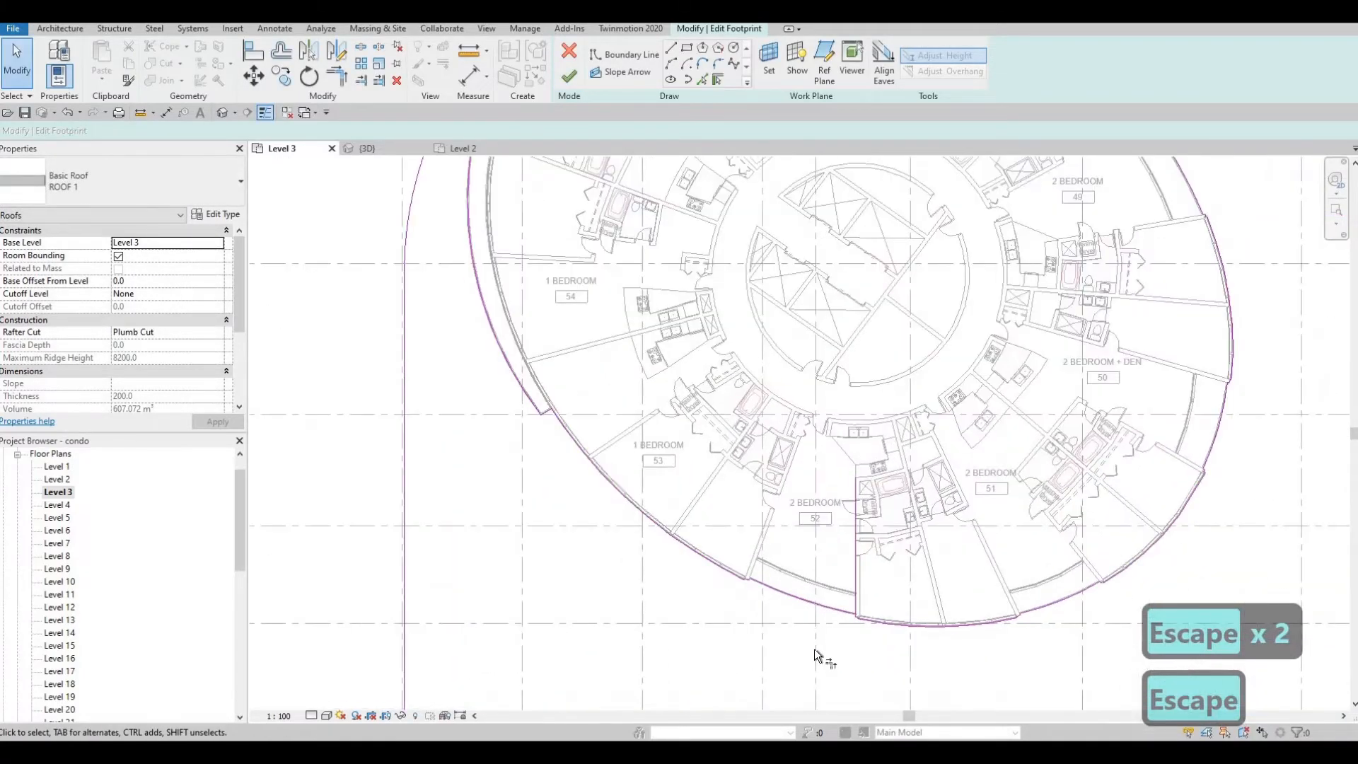
key(t)
key(r)
scroll(906, 543, up, 5)
click(931, 555)
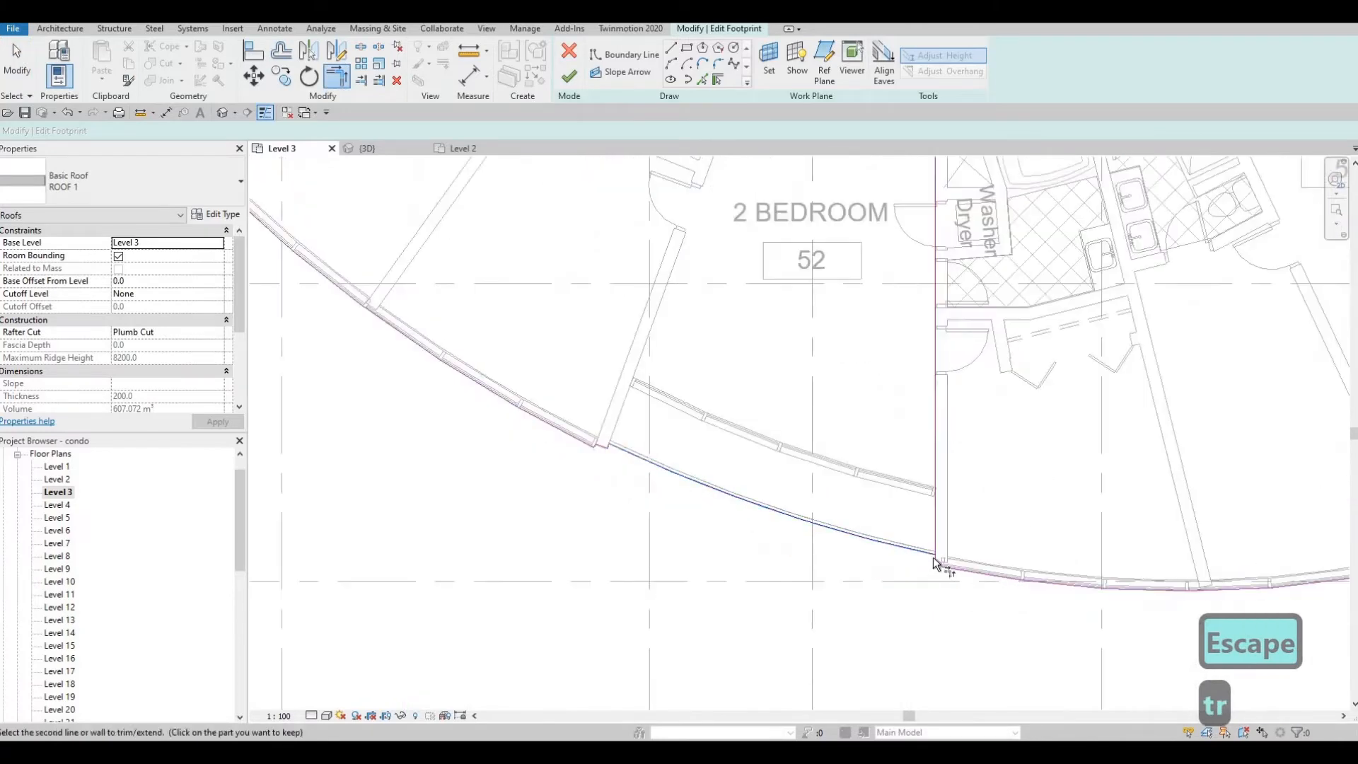
scroll(929, 555, up, 3)
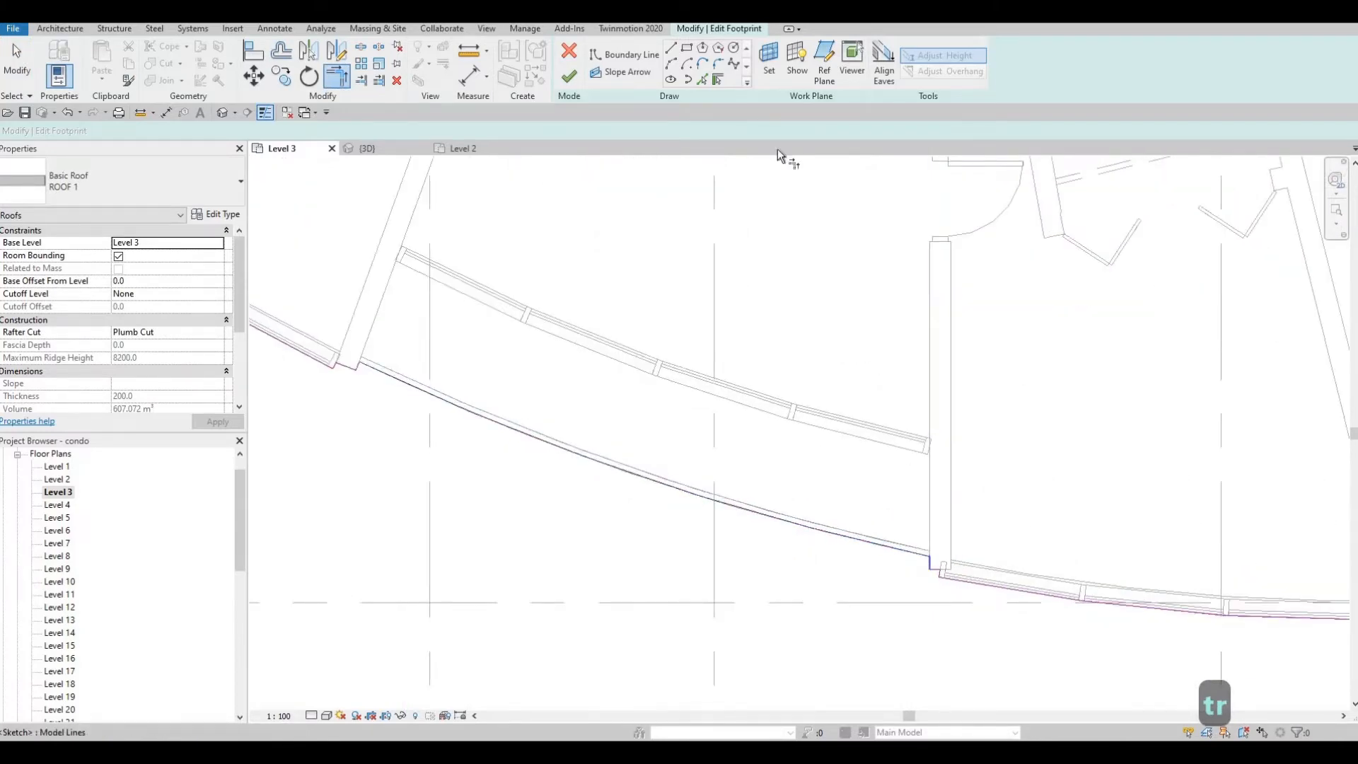
scroll(778, 159, down, 2)
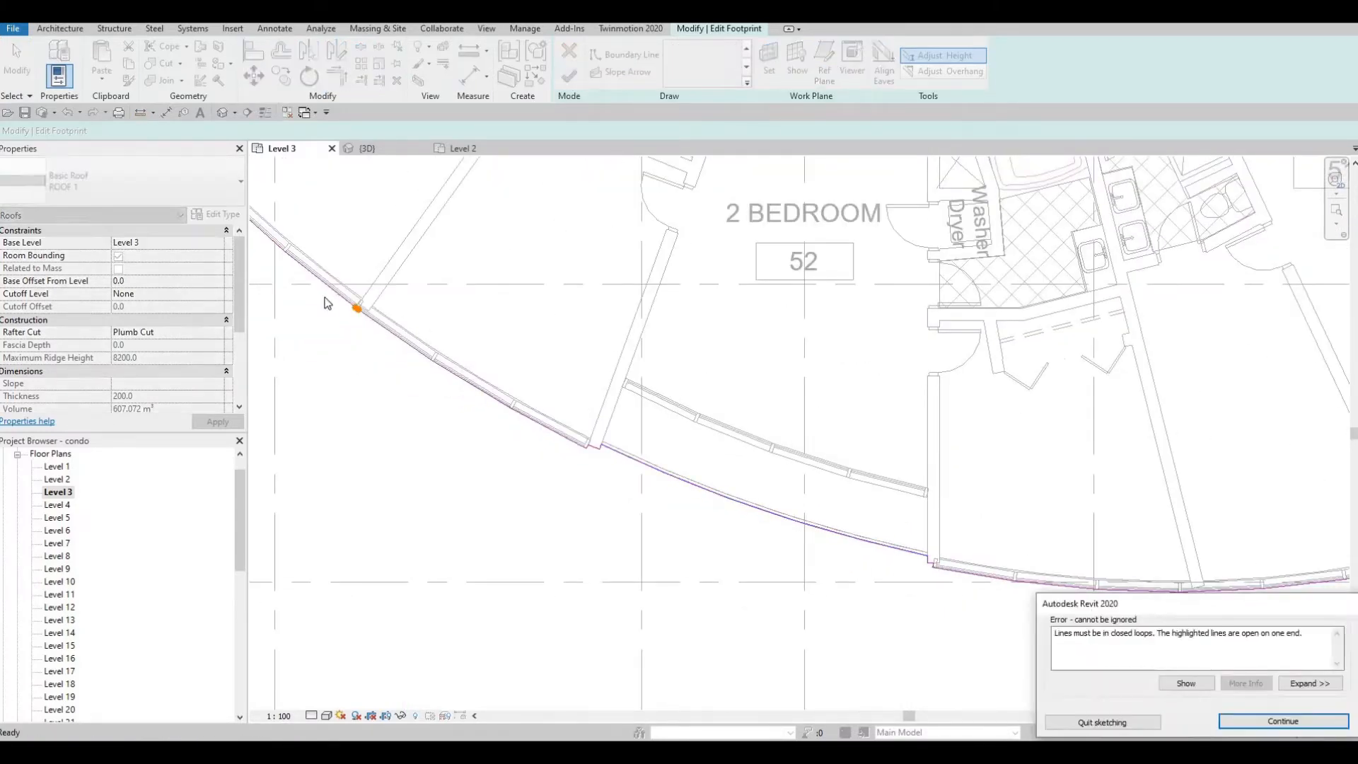
Step: Delete the short 50 mm boundary line at the open junction on the tower's edge outside units 52 and 53
scroll(490, 353, up, 2)
middle_drag(490, 353, 512, 367)
key(Escape)
scroll(353, 315, up, 3)
middle_drag(469, 314, 601, 360)
scroll(601, 360, down, 1)
scroll(485, 362, up, 2)
middle_drag(485, 362, 570, 427)
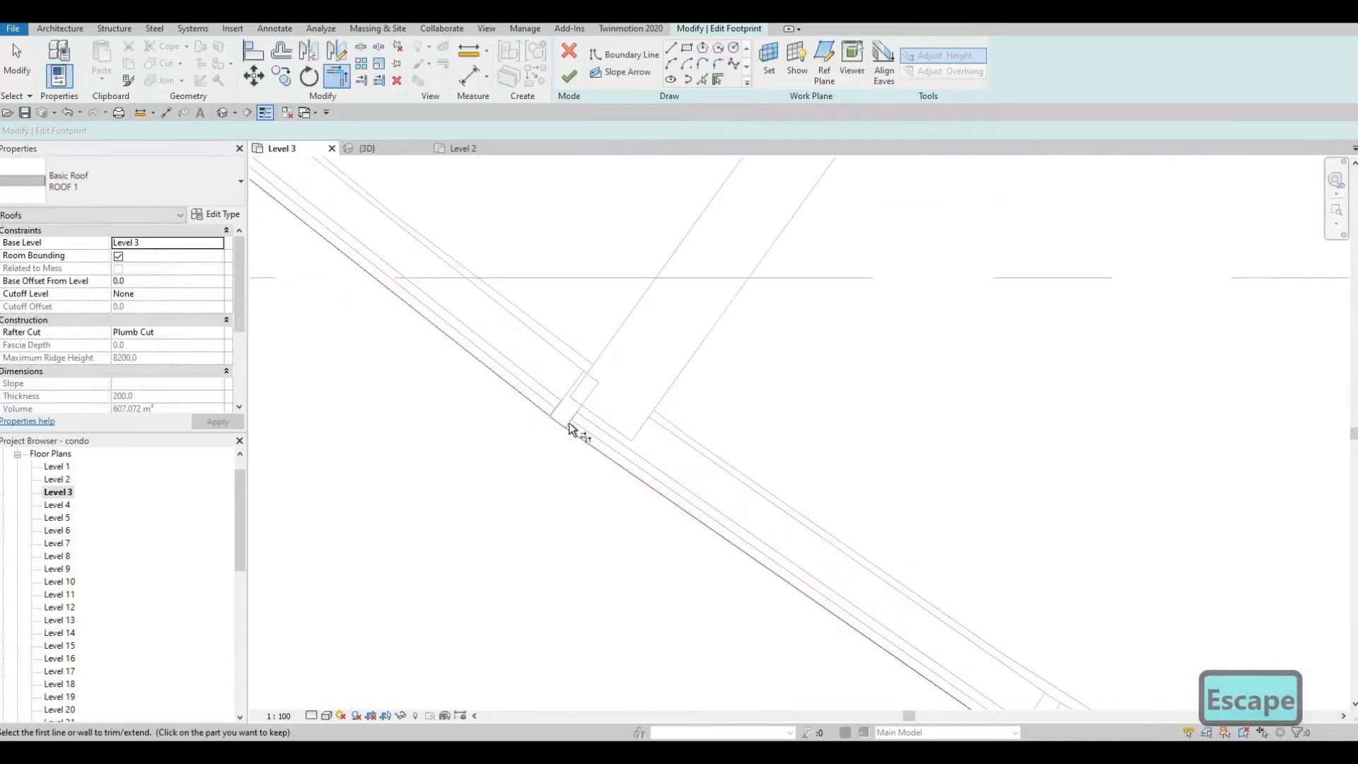
key(Escape)
key(Escape)
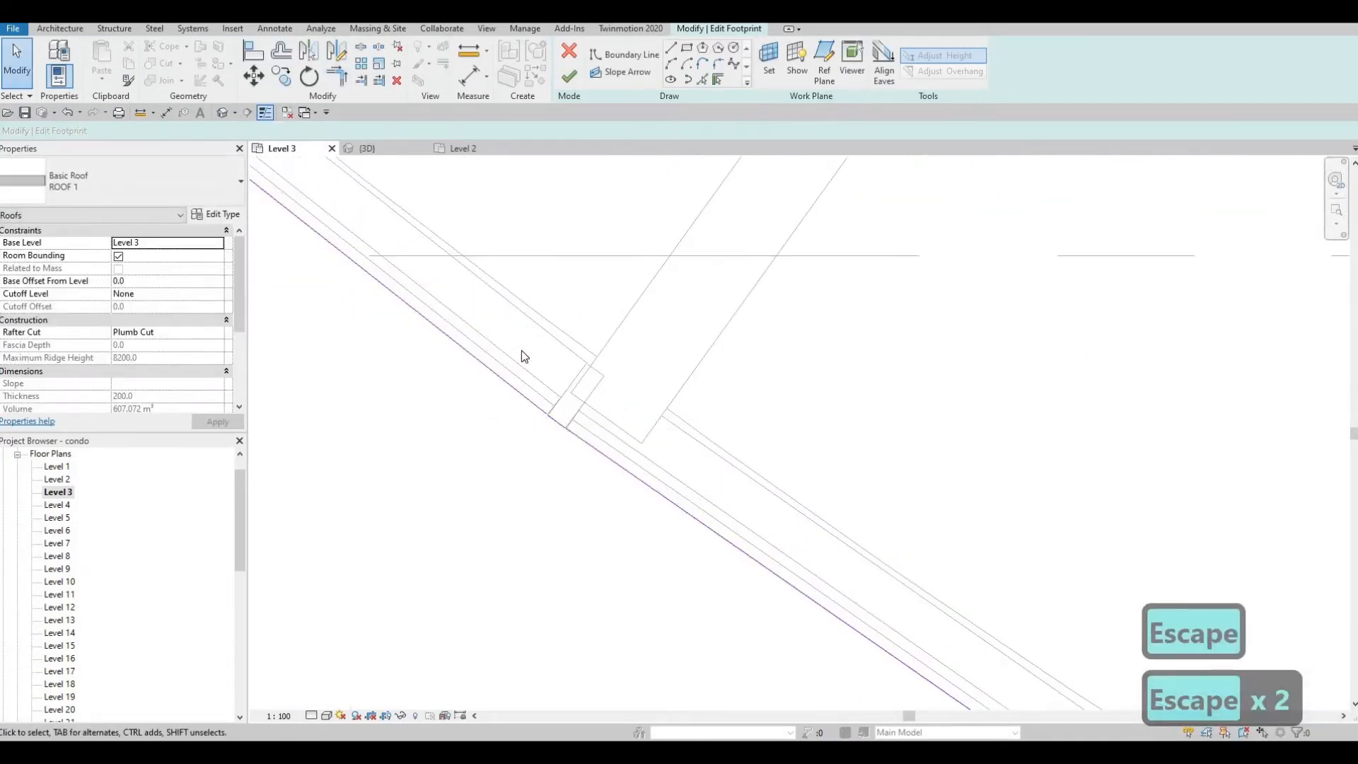
mouse_move(521, 350)
mouse_down()
mouse_move(605, 469)
mouse_move(588, 466)
mouse_up()
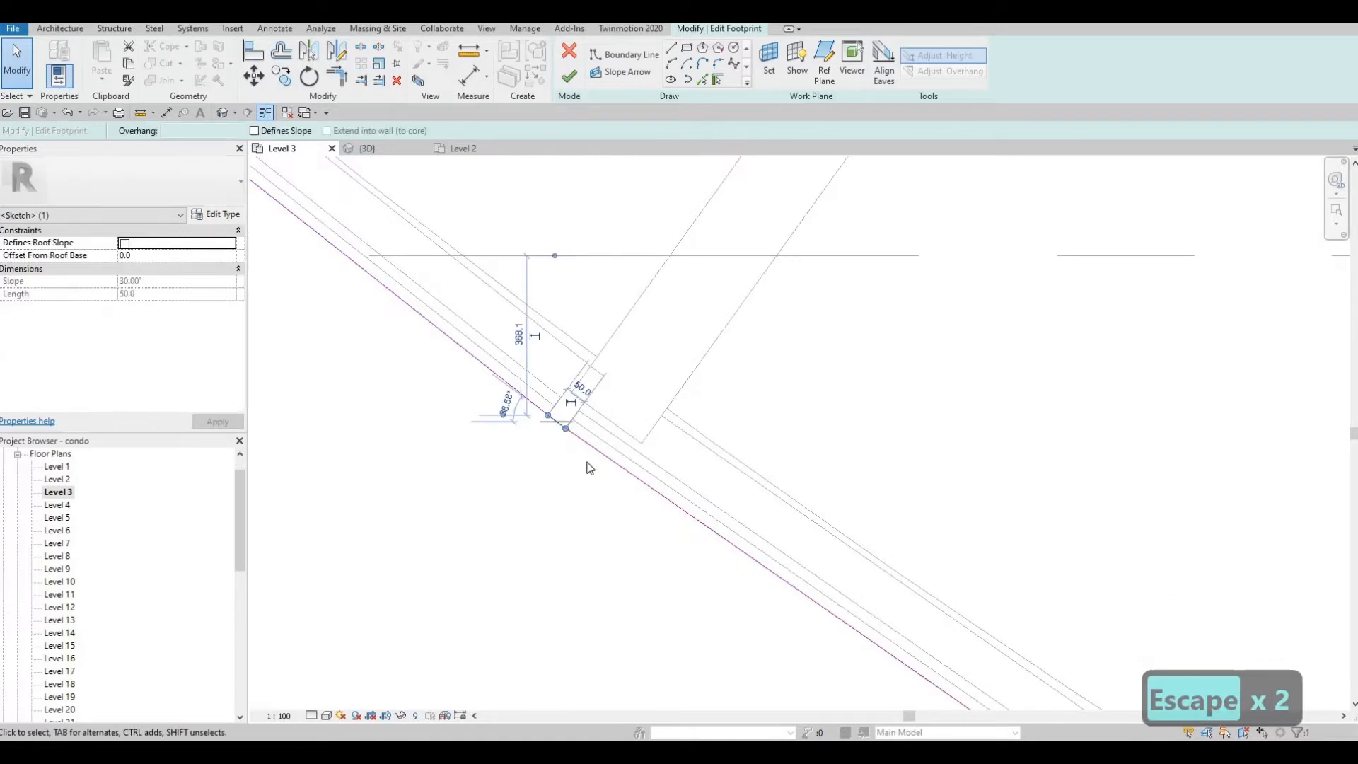
key(Delete)
Step: Trim the two tower arcs together across the gap, finish the roof footprint and deselect the roof
key(t)
key(r)
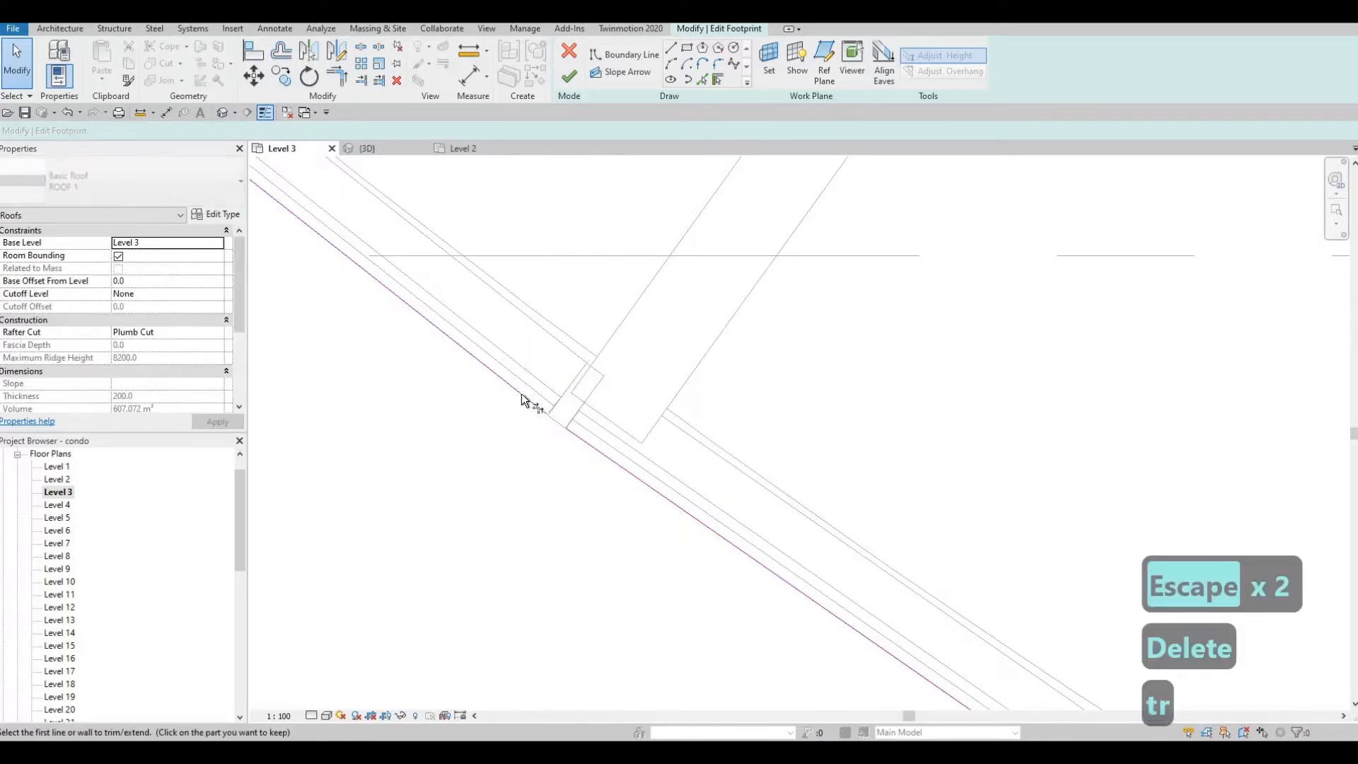
click(570, 433)
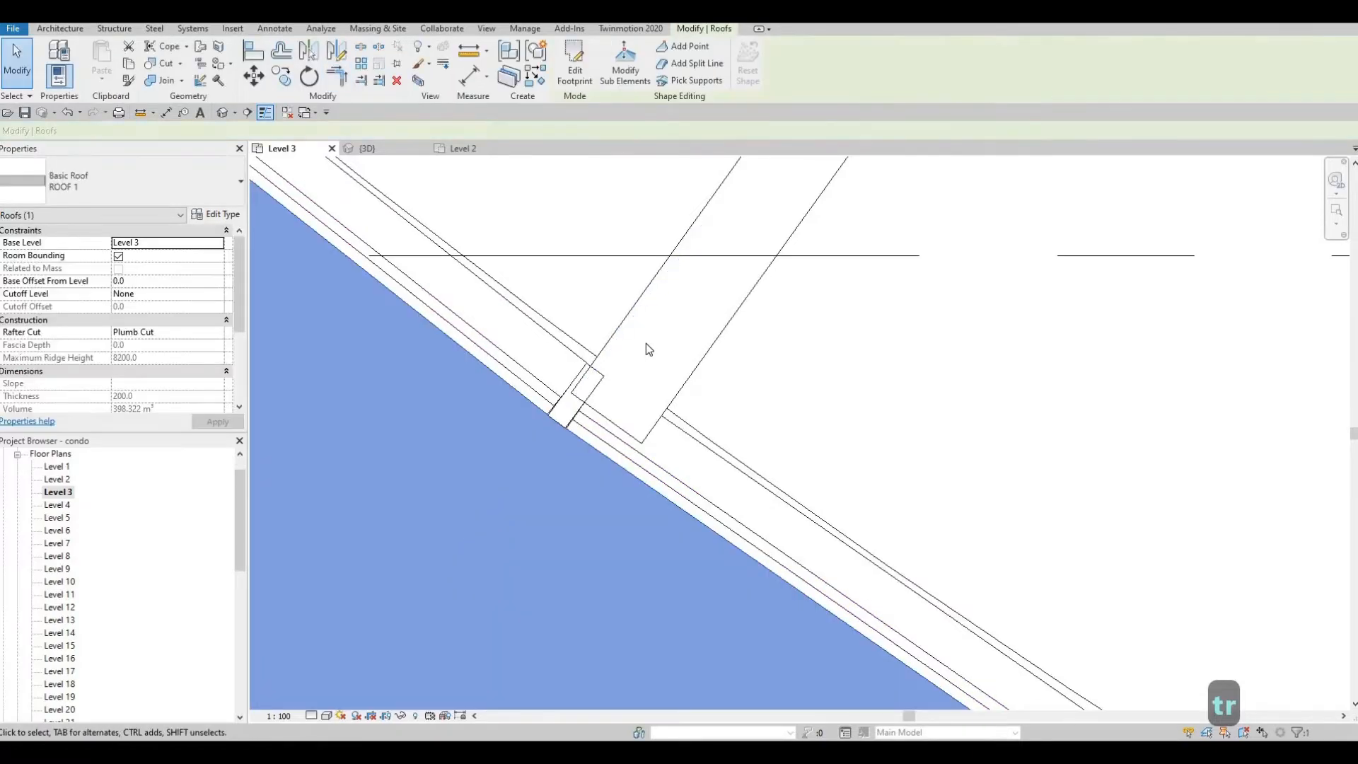
scroll(646, 343, down, 6)
key(Escape)
key(Escape)
Step: Examine the finished podium roof in 3D around the tower base and at the podium's front corner
click(379, 151)
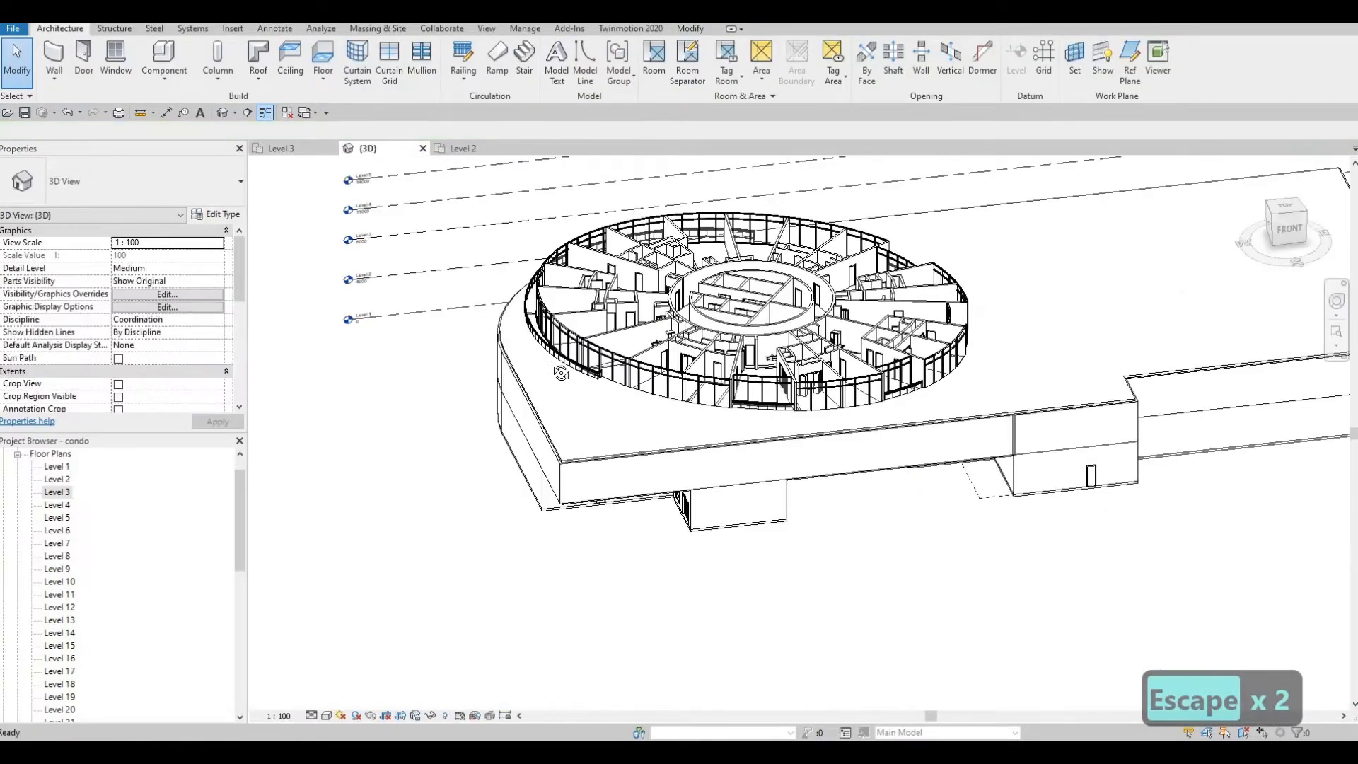
shift+middle_drag(684, 447, 665, 583)
scroll(714, 488, up, 5)
scroll(536, 473, down, 5)
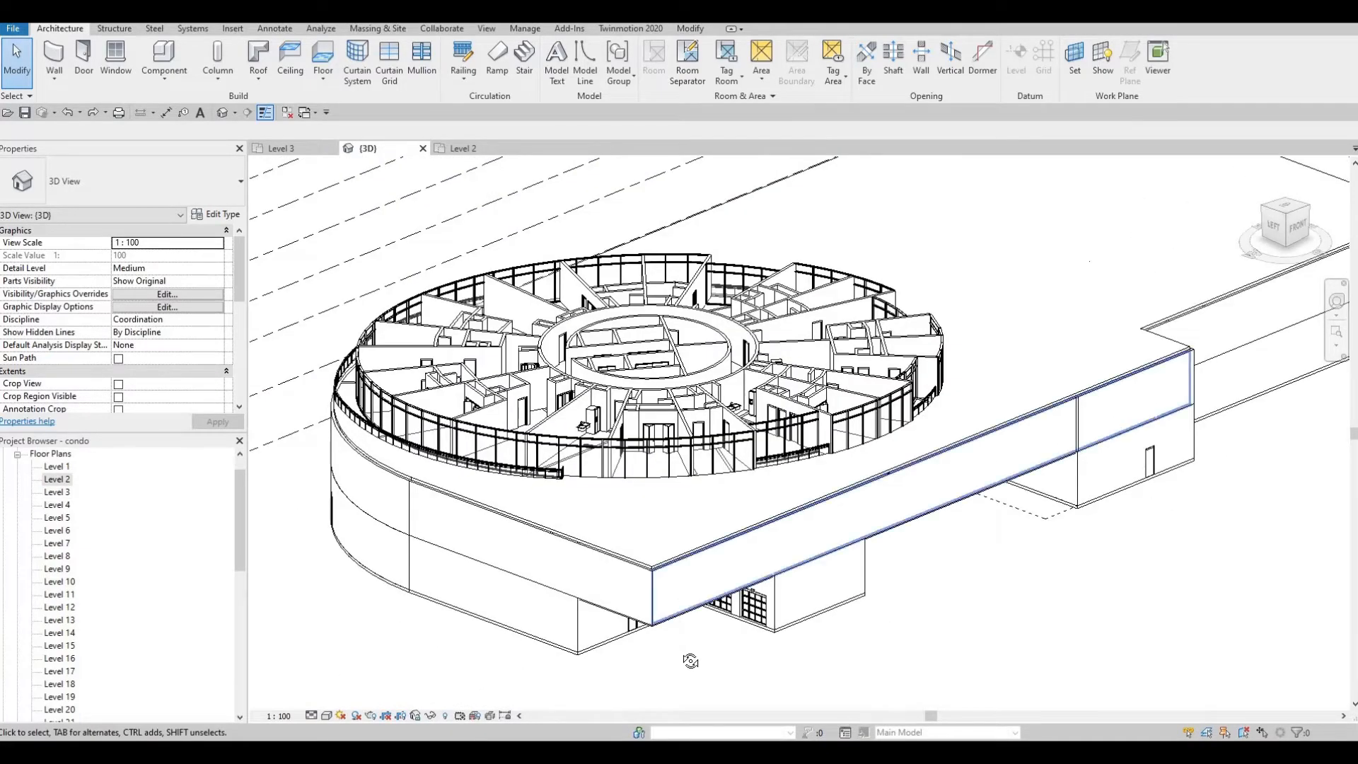
scroll(671, 516, up, 4)
middle_drag(671, 516, 718, 490)
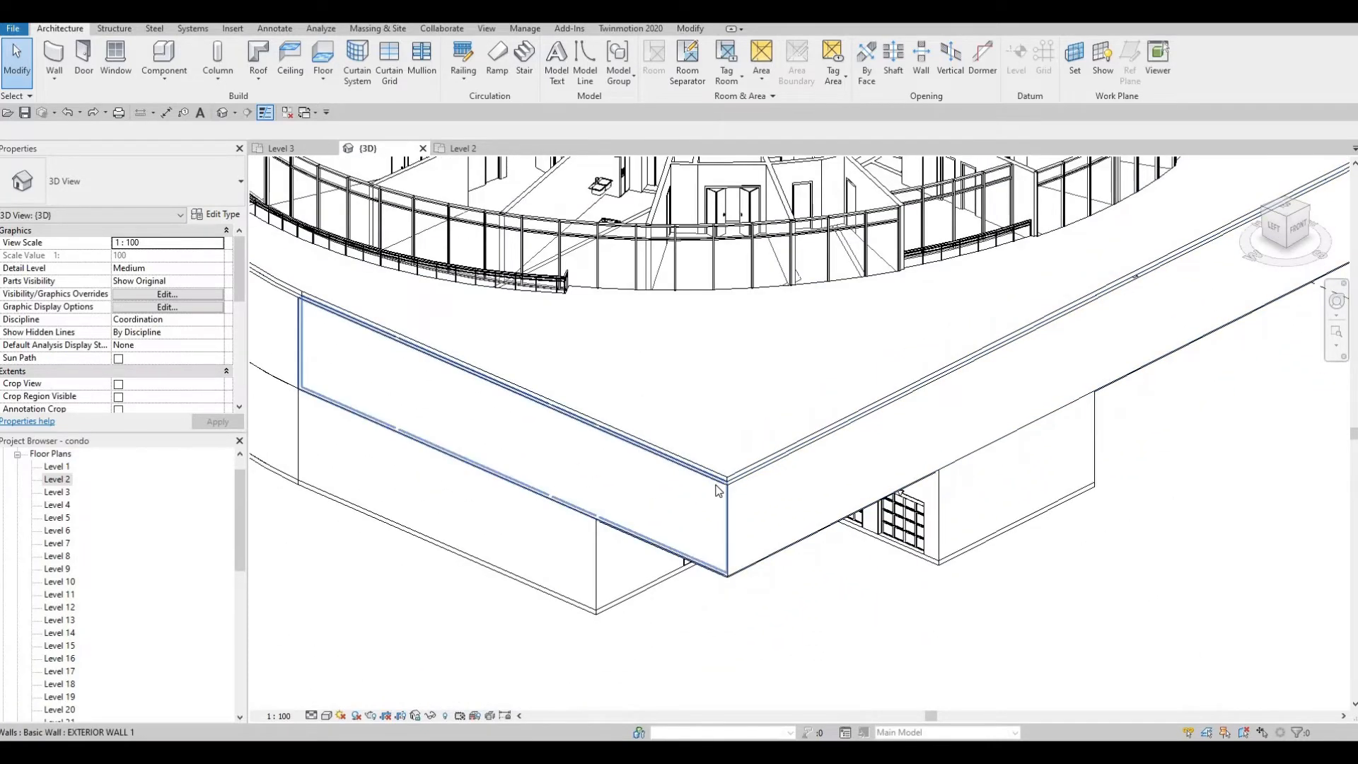
click(717, 482)
key(Escape)
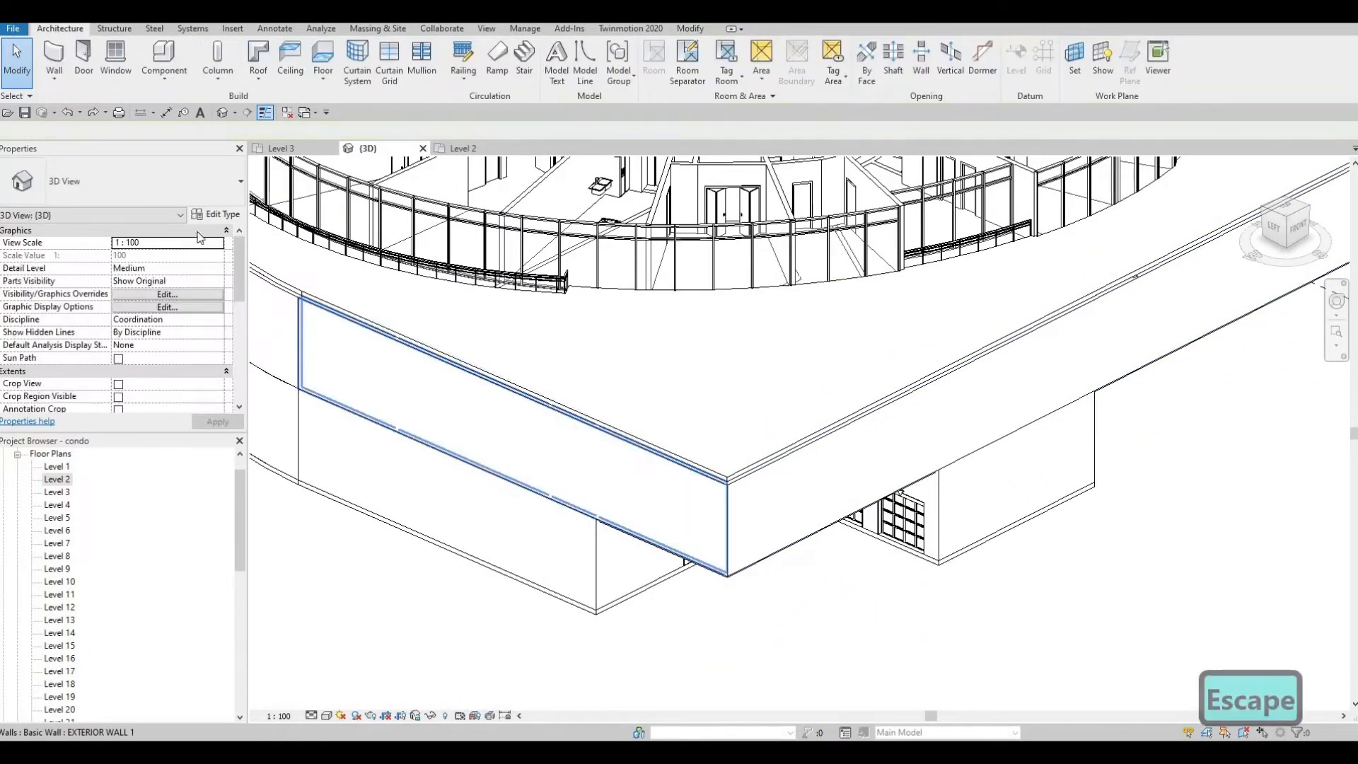
Step: Review the layer structure of the EXTERIOR WALL 2 wall type without changing it
click(56, 58)
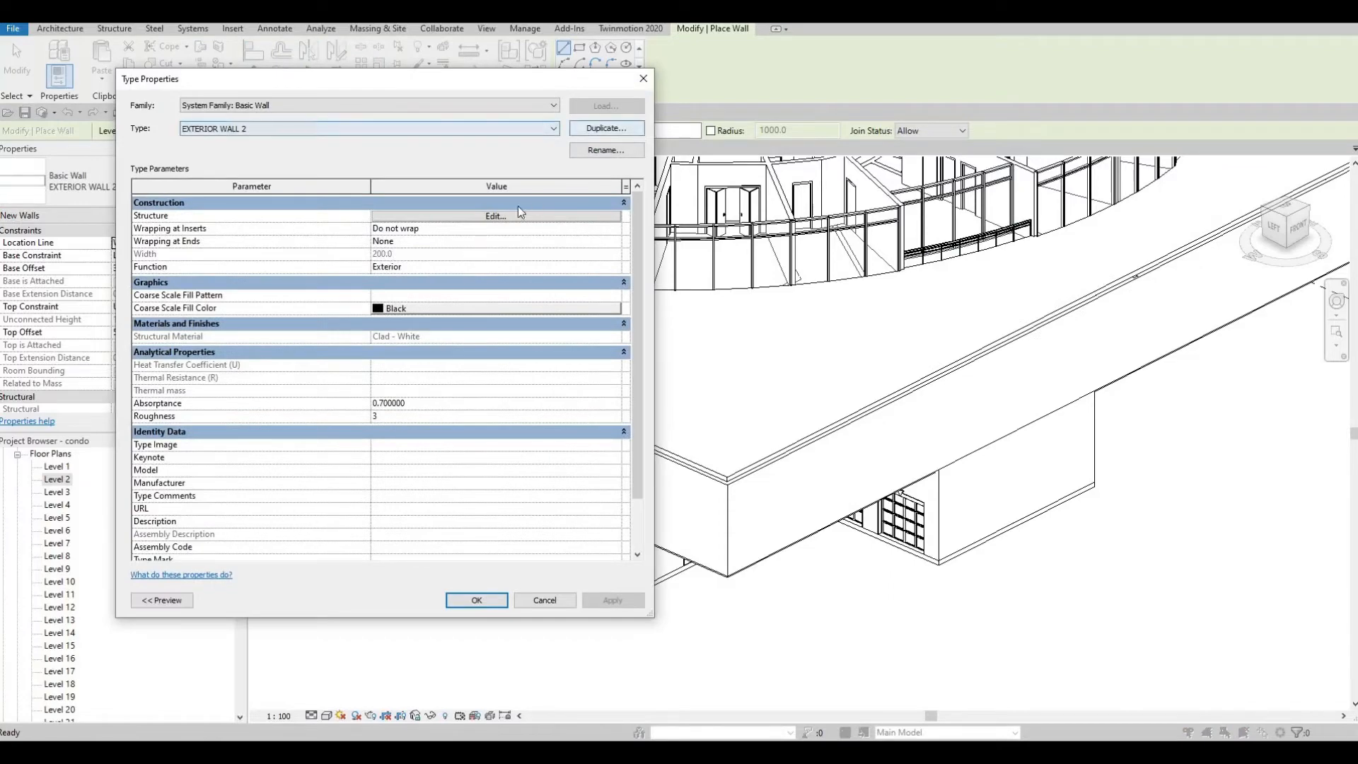
click(461, 216)
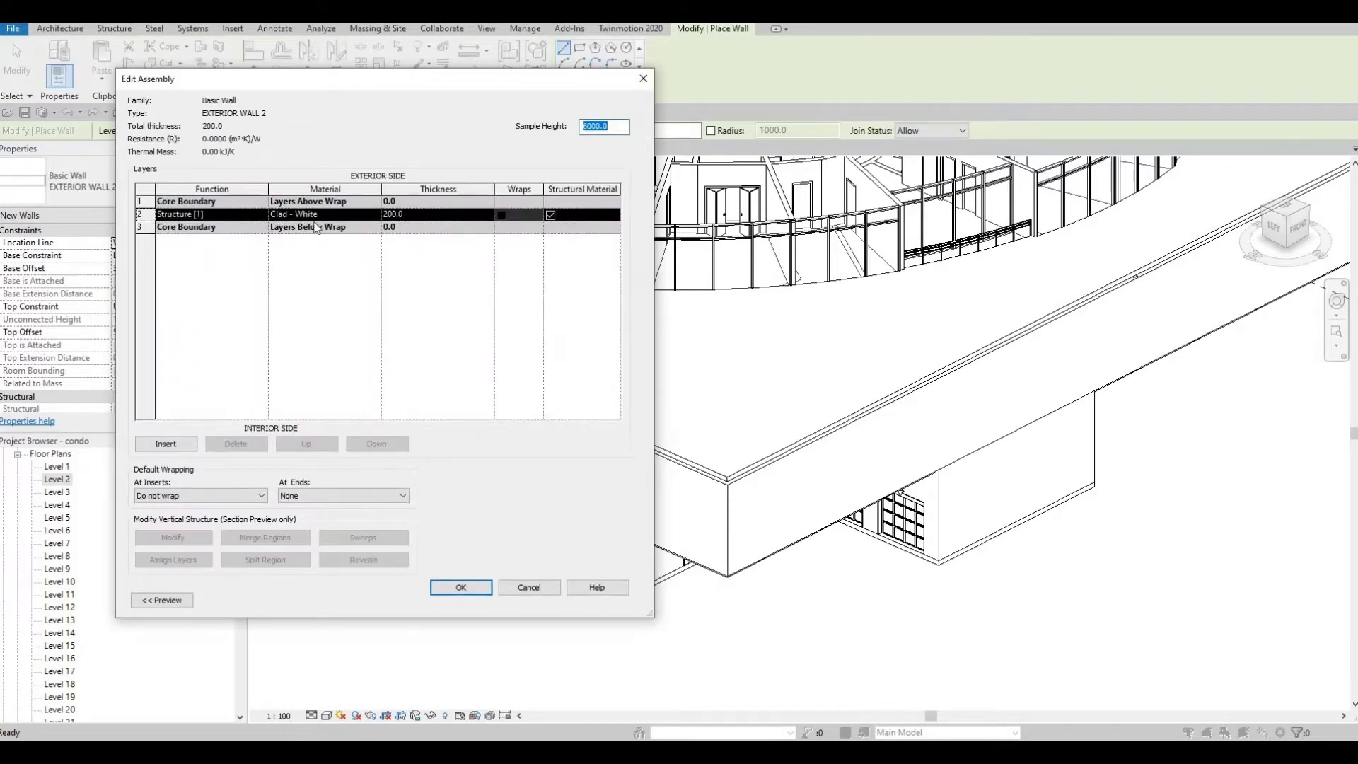
key(Escape)
key(Escape)
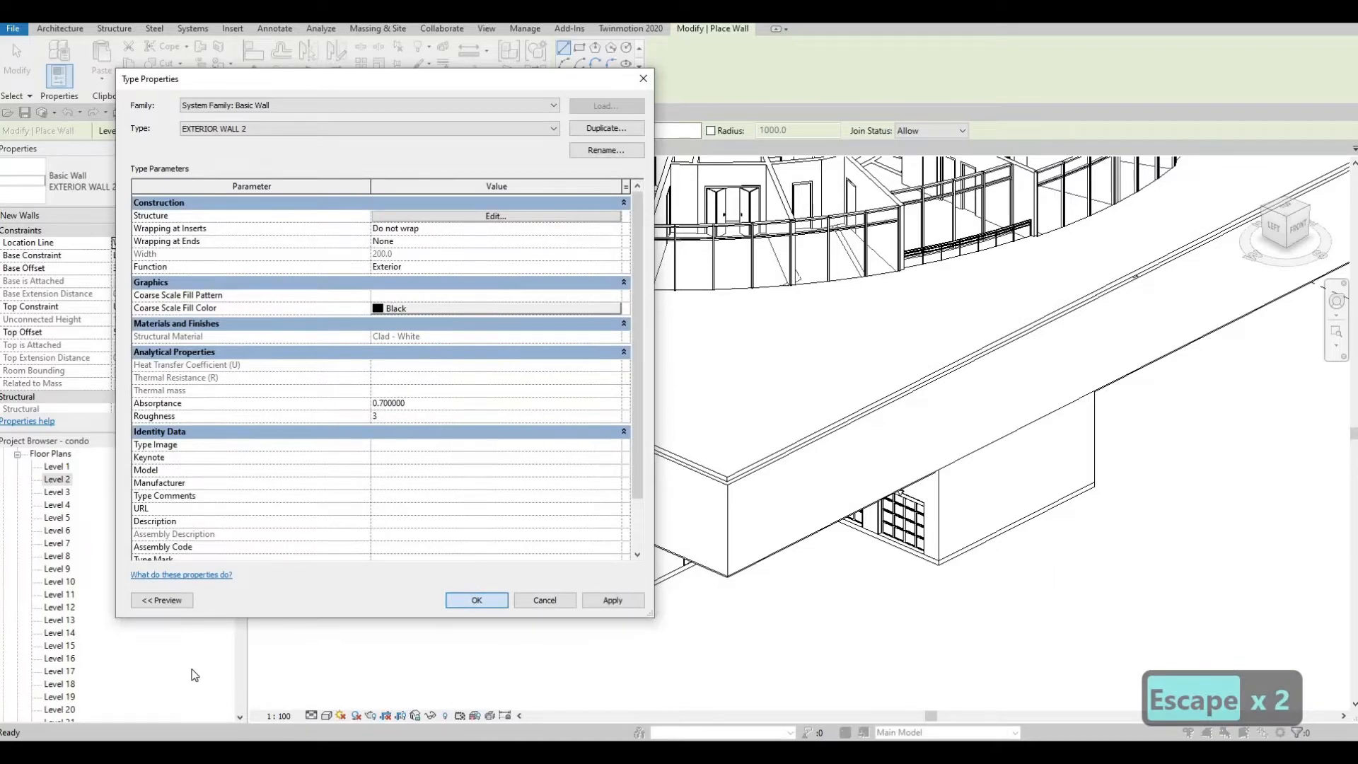
key(Escape)
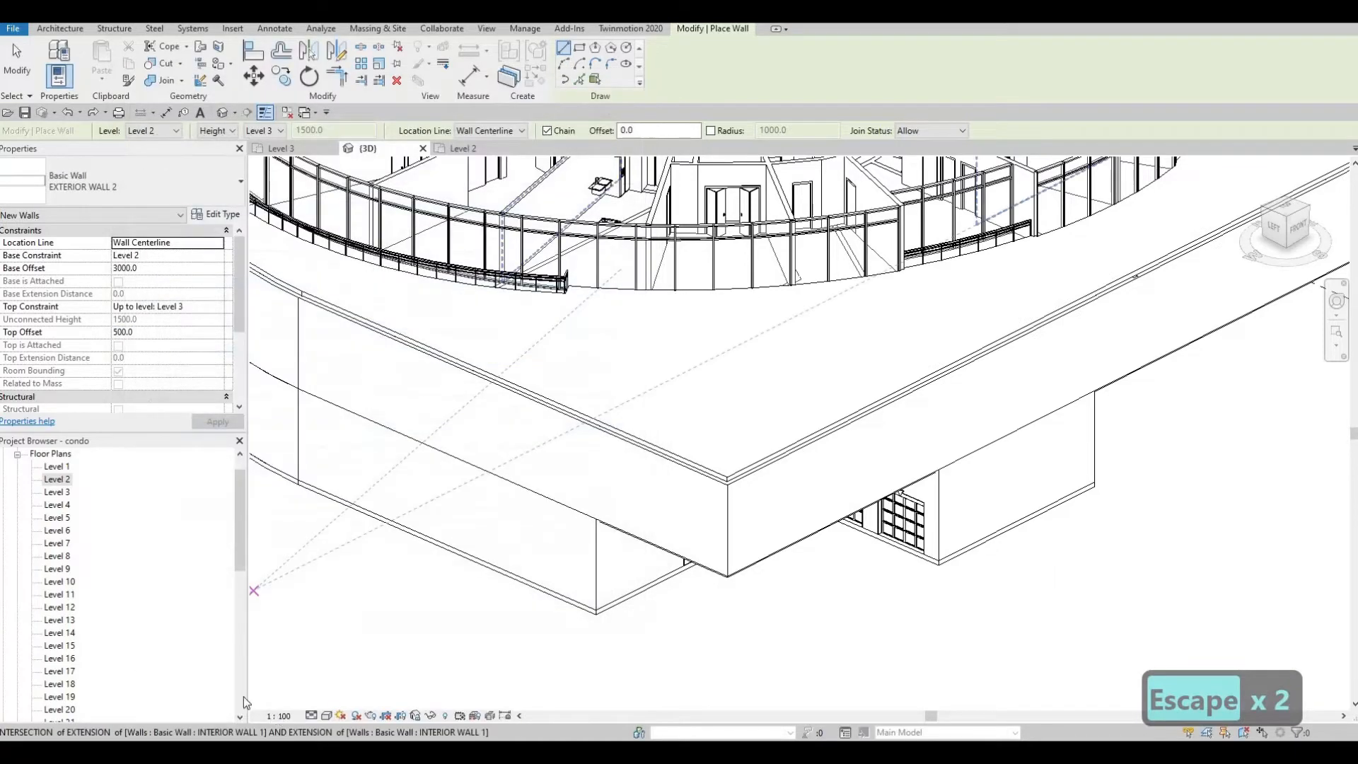
Step: In the Level 2 floor plan, set up a new EXTERIOR WALL 2 wall with a base offset of 400
double_click(57, 479)
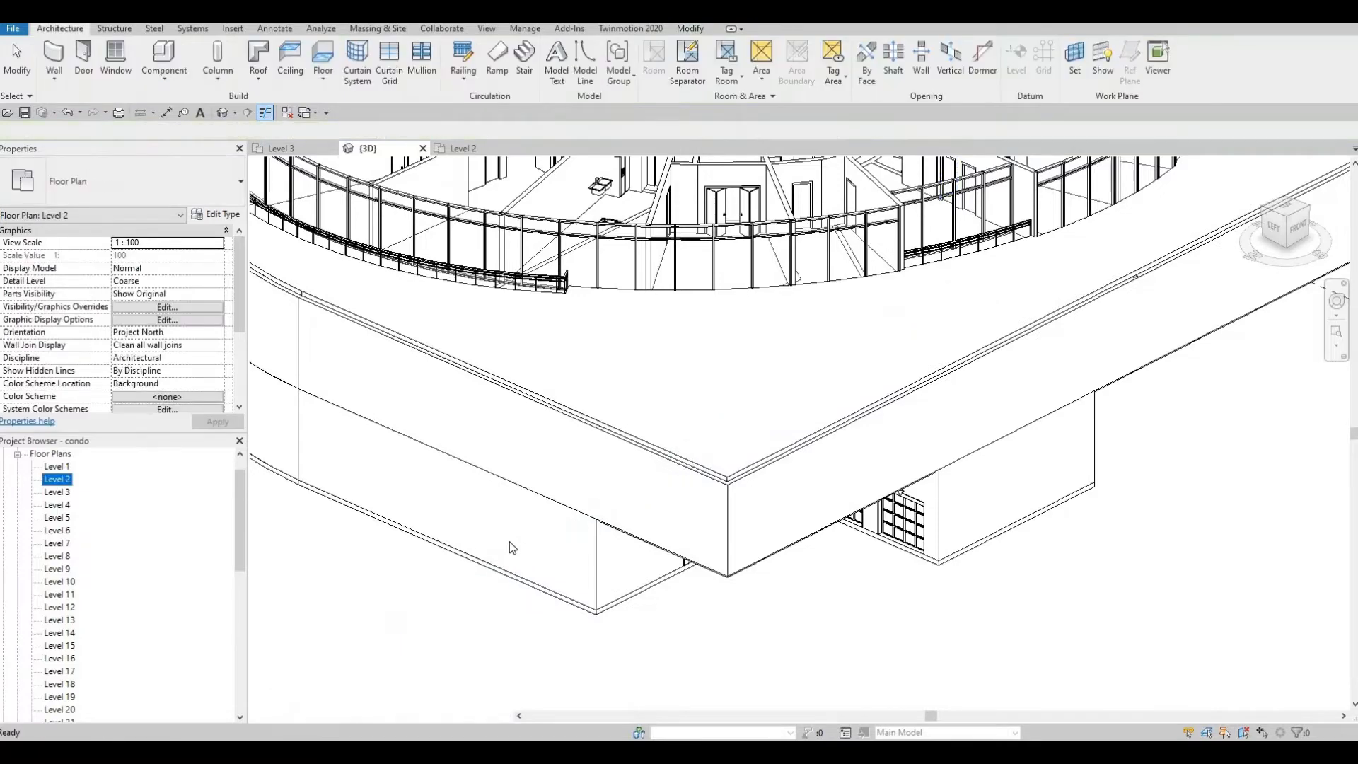
scroll(524, 467, down, 5)
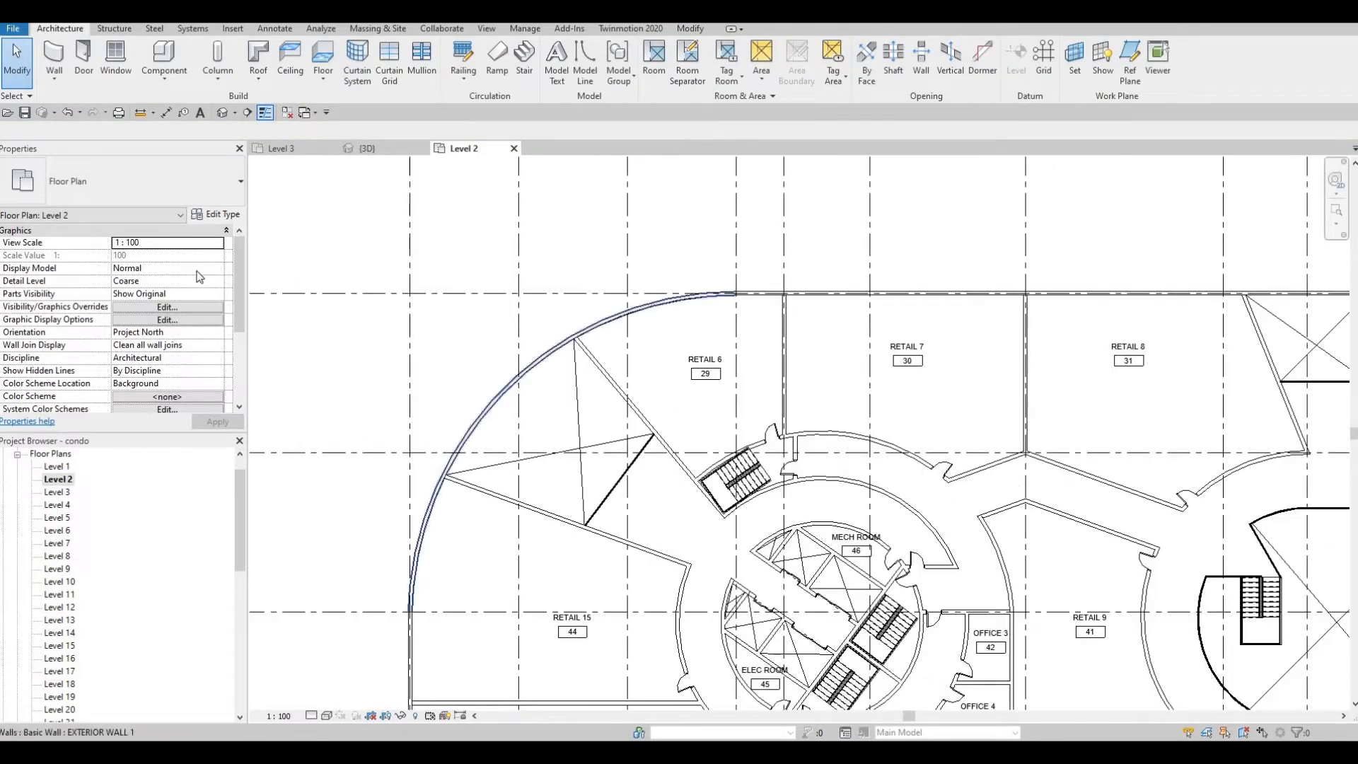
click(54, 56)
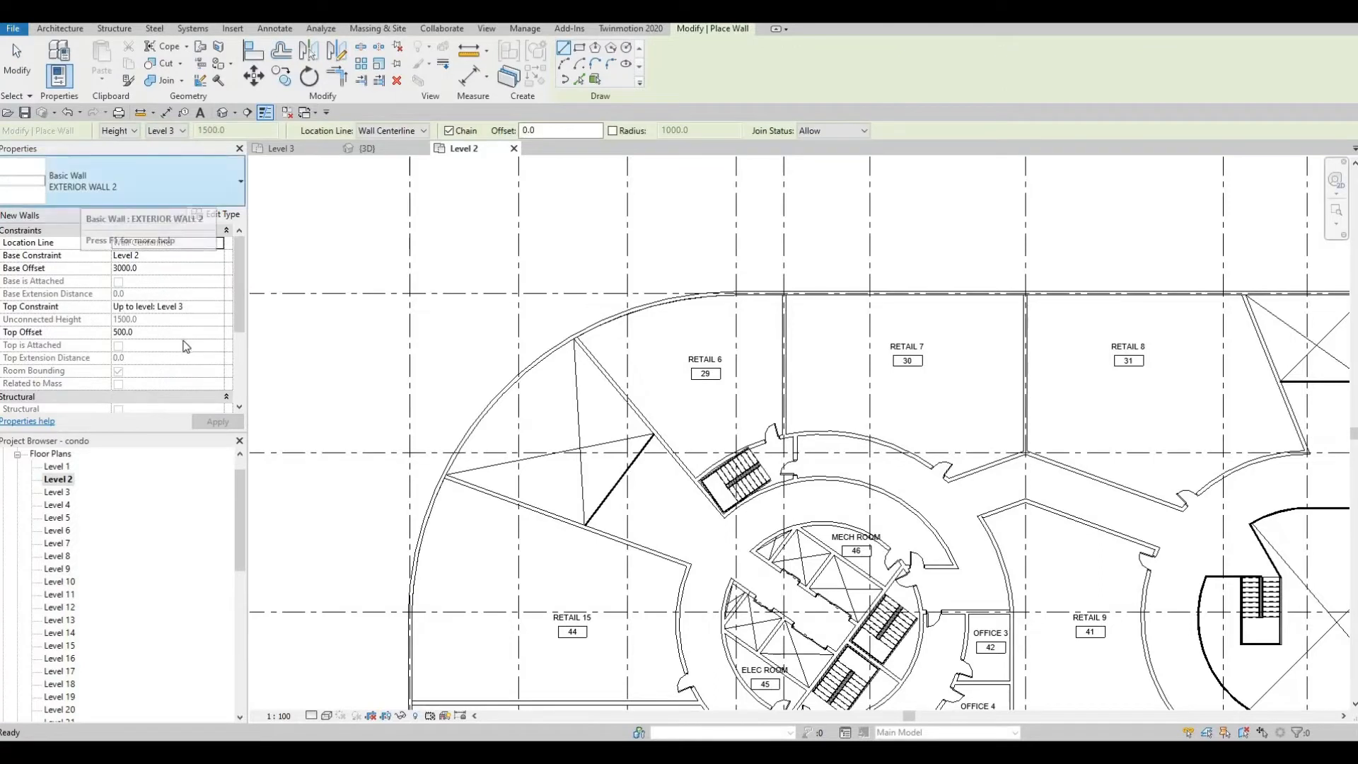
click(156, 270)
text(4)
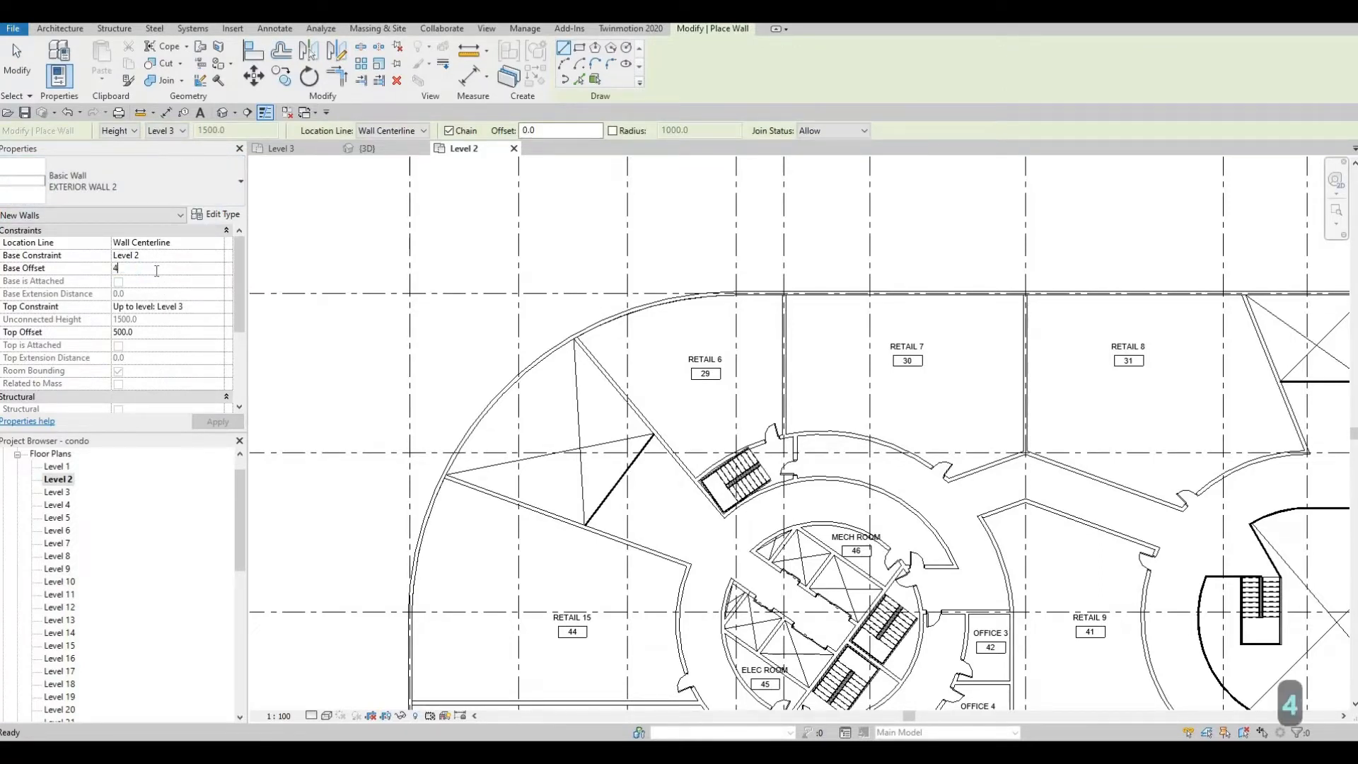
text(00)
key(Return)
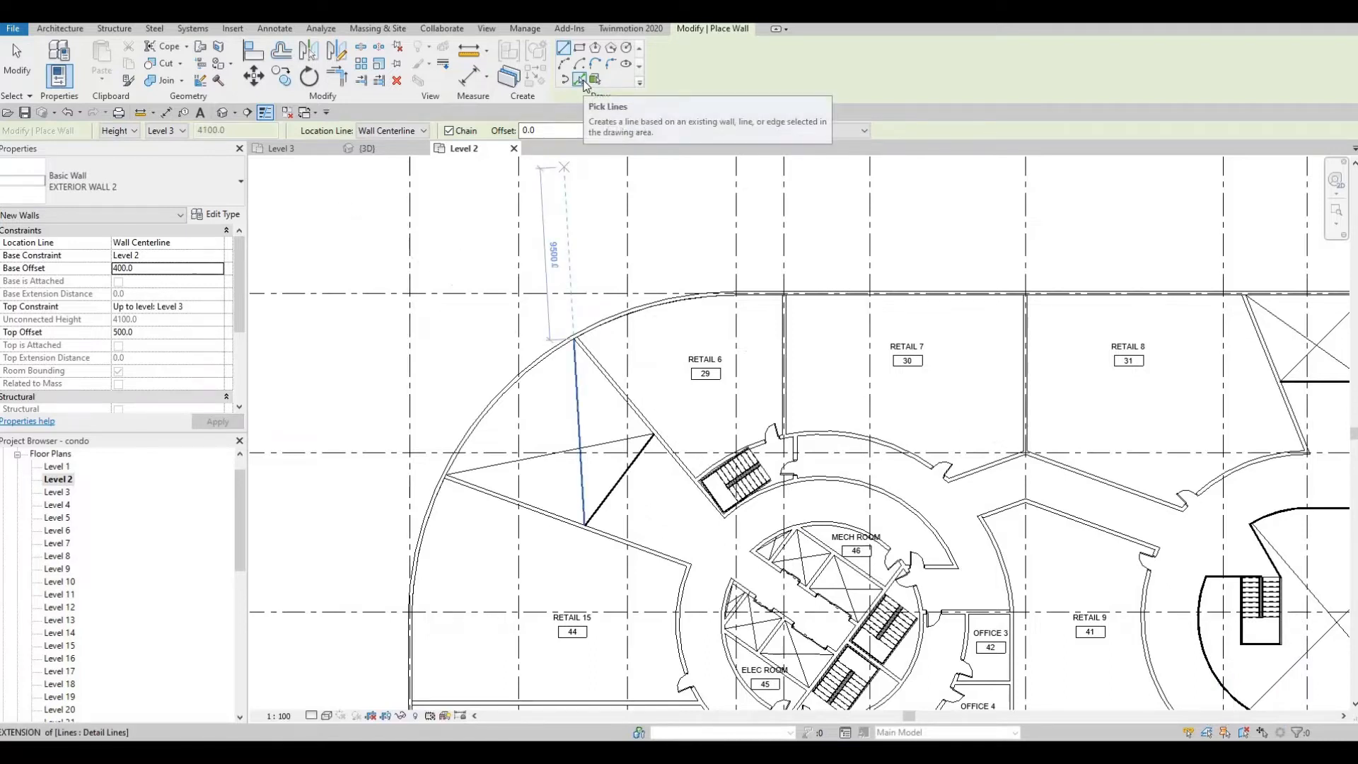
Step: Place EXTERIOR WALL 2 along the centerlines of the curved corner wall and the straight outer wall by Retail 6 and 7, using Pick Lines
click(580, 80)
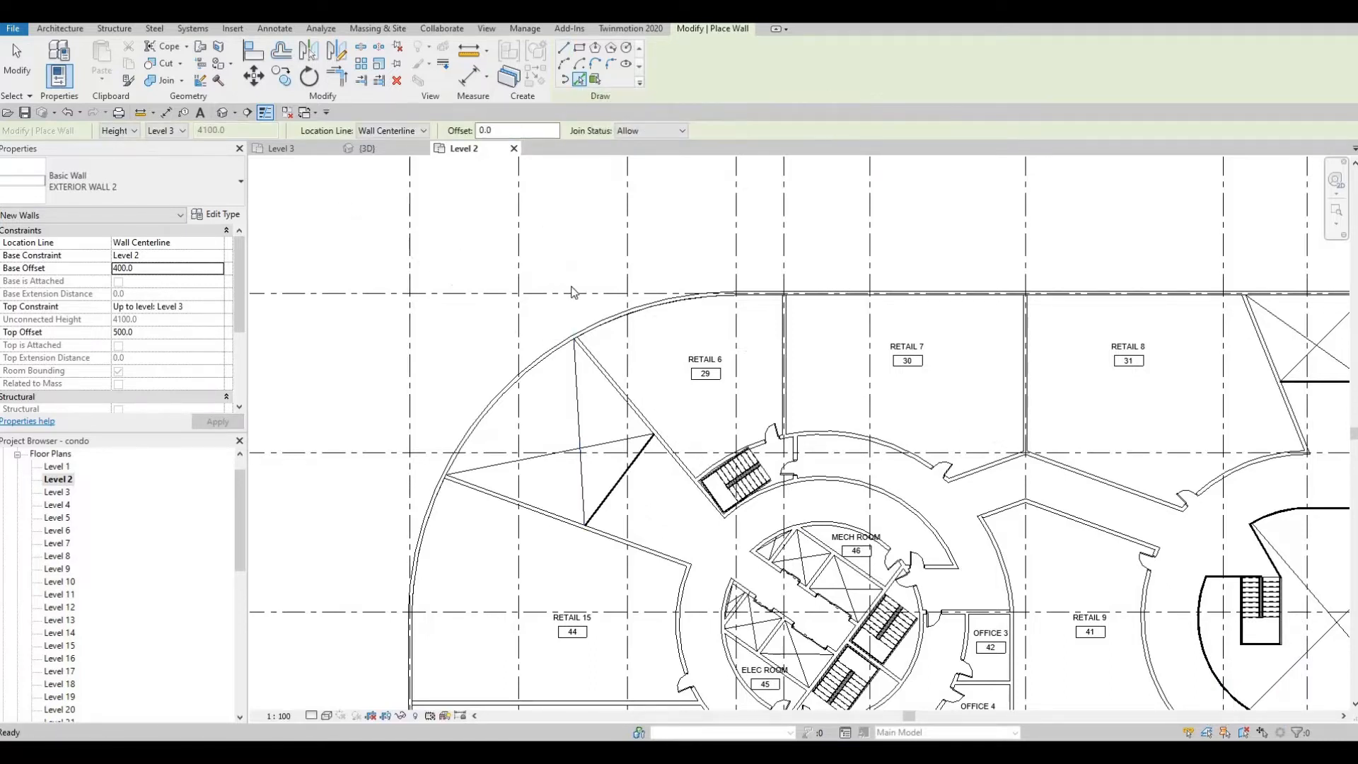
scroll(561, 379, up, 5)
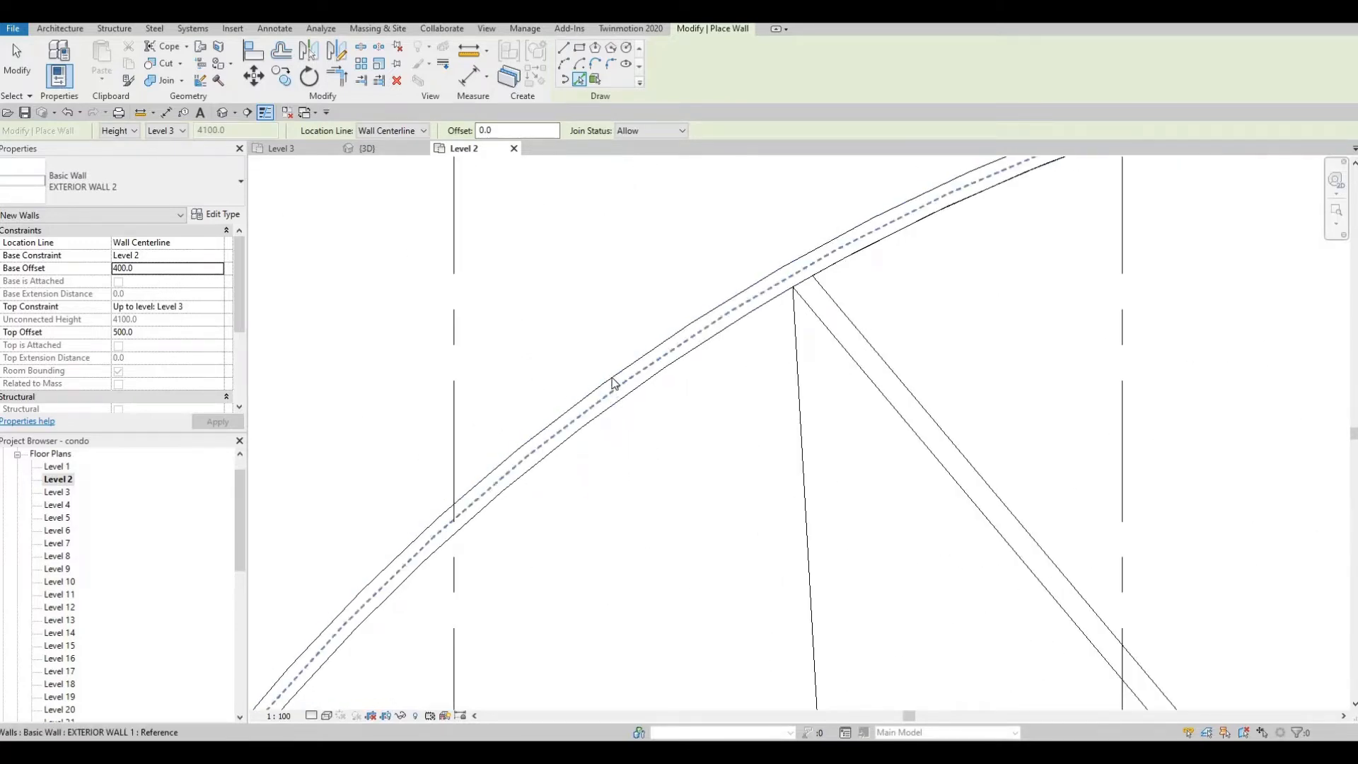
scroll(614, 382, down, 6)
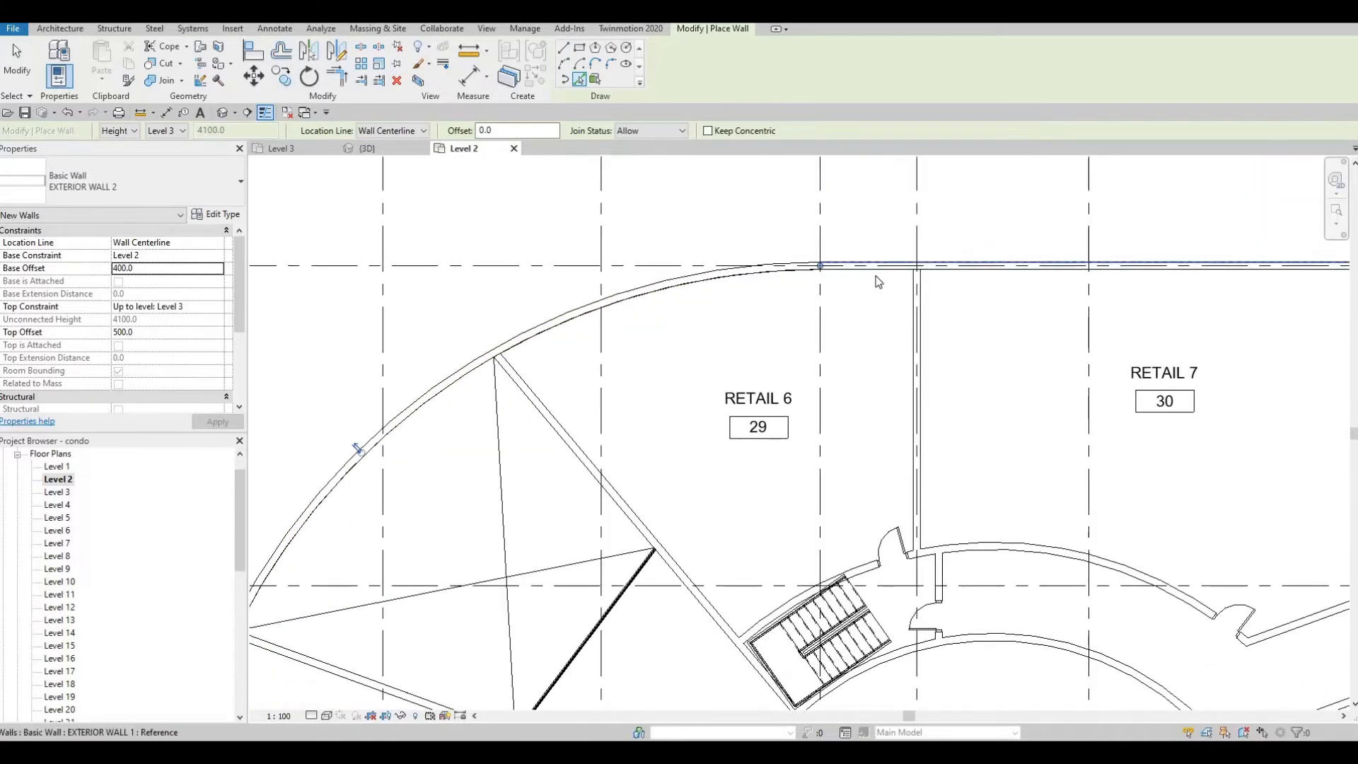
scroll(876, 281, up, 3)
click(809, 277)
scroll(945, 333, down, 4)
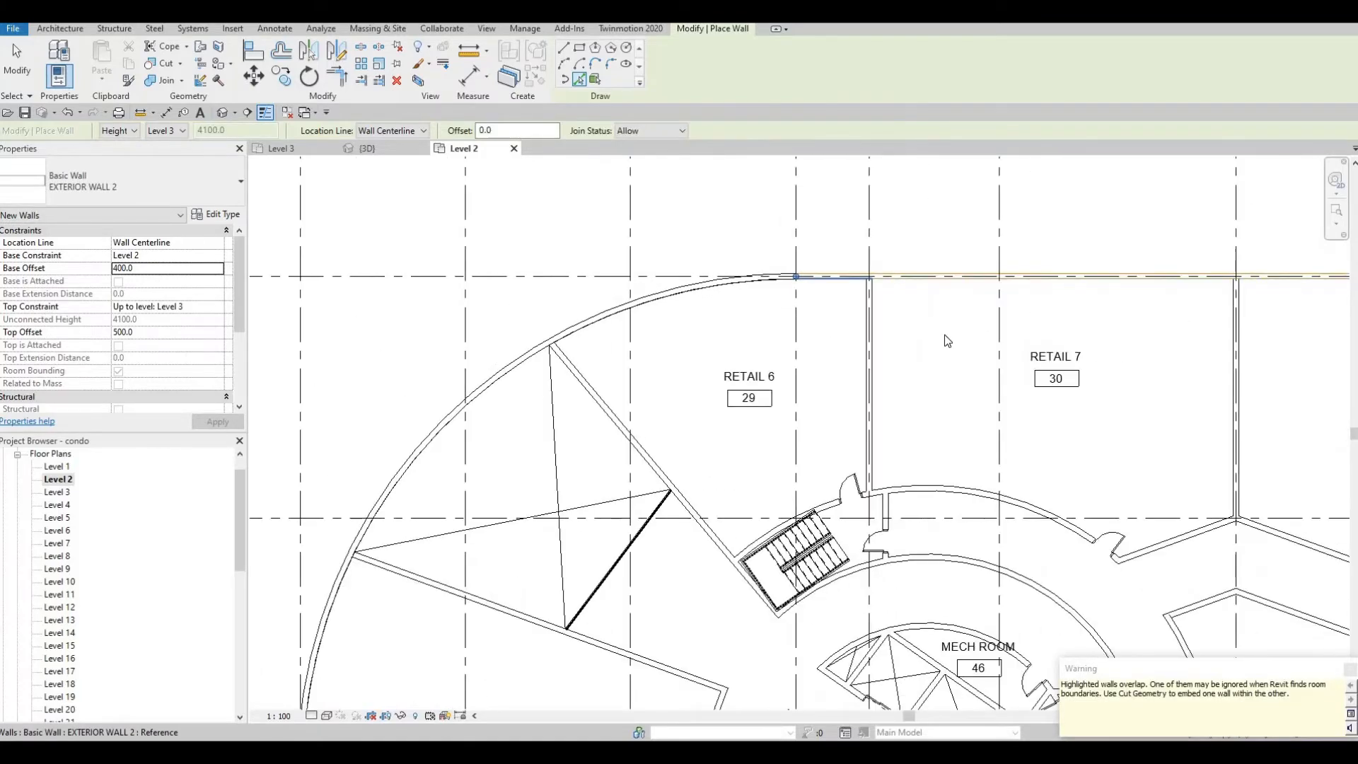
Step: Place EXTERIOR WALL 2 along the centerline of the vertical outer wall beside the food court stairs
scroll(947, 341, down, 3)
scroll(958, 247, up, 5)
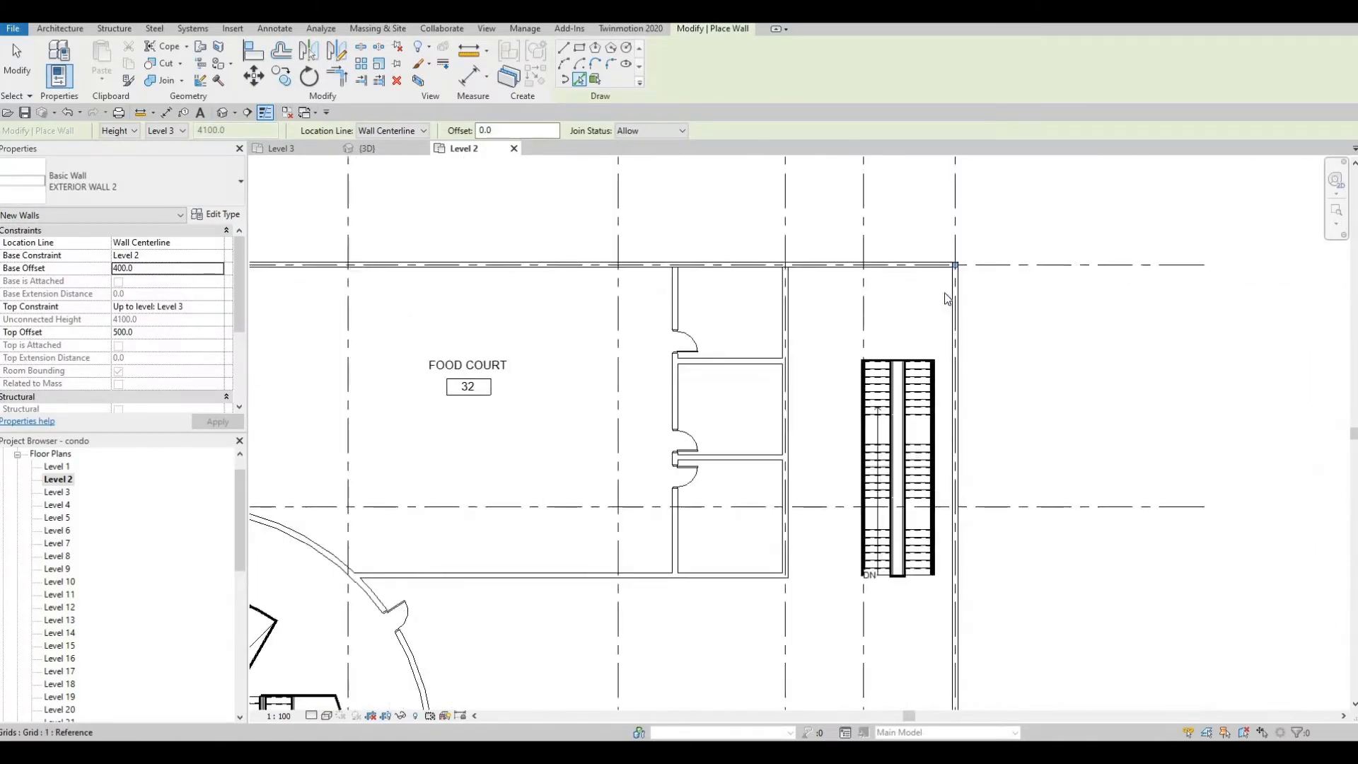
scroll(947, 298, up, 2)
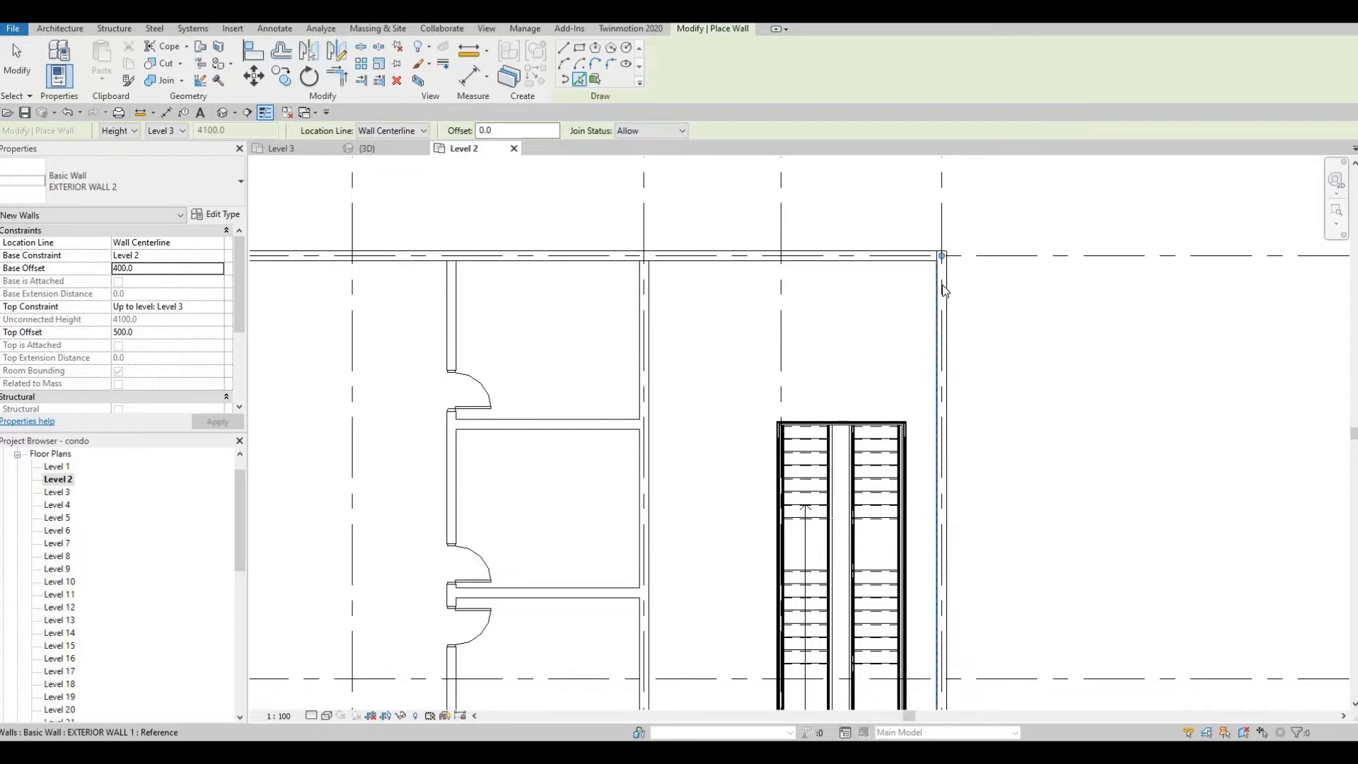
scroll(945, 290, up, 2)
click(942, 288)
Step: Place EXTERIOR WALL 2 along the centerline of the lower outer wall of the 2nd floor grocery store
scroll(943, 290, down, 7)
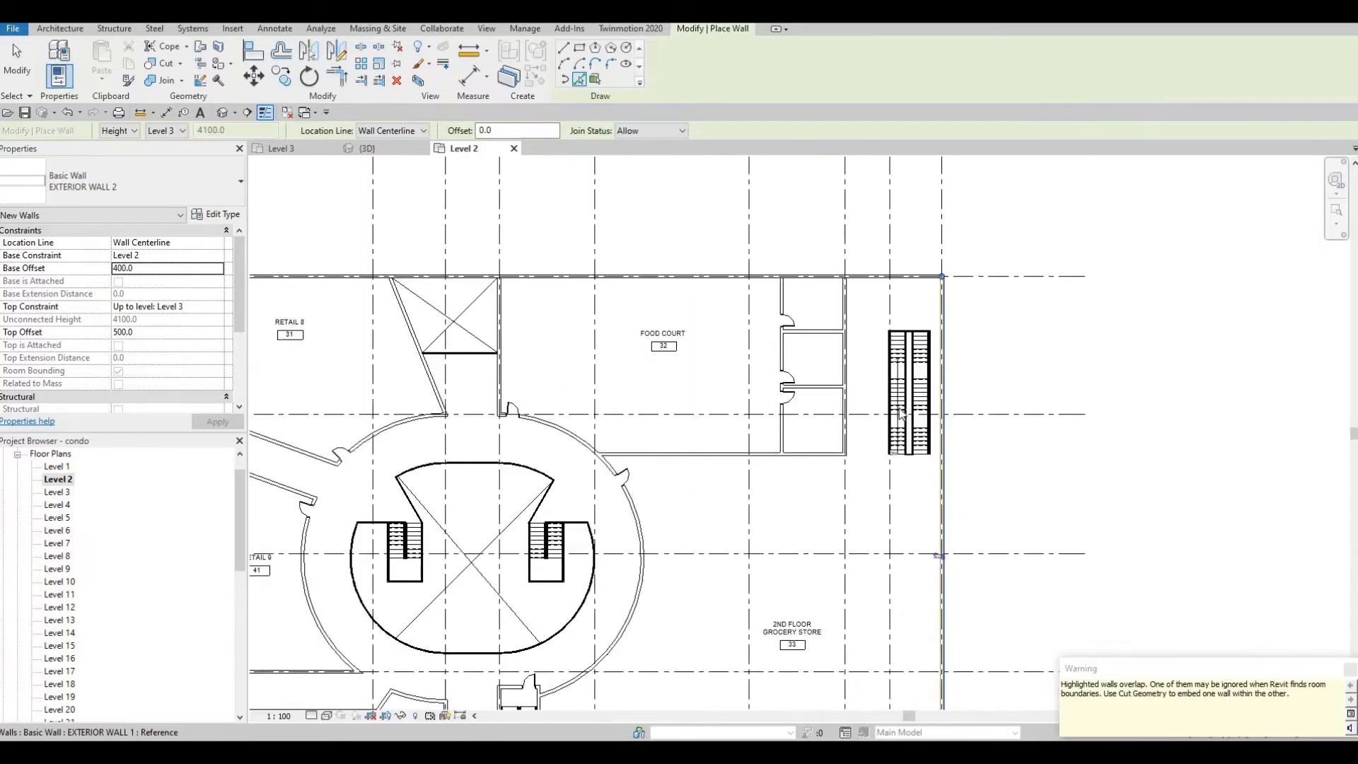
middle_drag(900, 559, 910, 340)
scroll(813, 451, up, 1)
scroll(817, 452, up, 4)
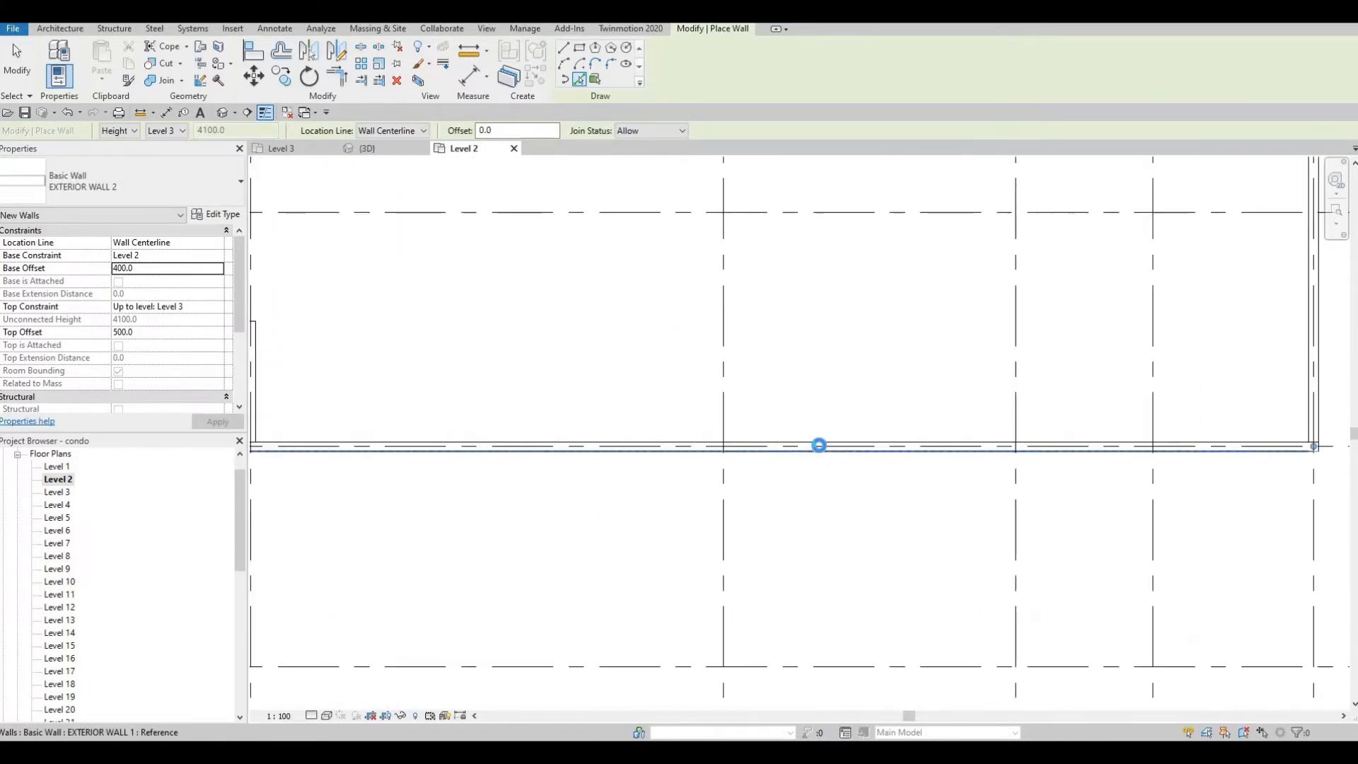
click(819, 446)
Step: Place EXTERIOR WALL 2 along the short vertical return wall near the men's washroom and the lower outer wall below the stairs
scroll(707, 326, down, 4)
scroll(710, 360, up, 5)
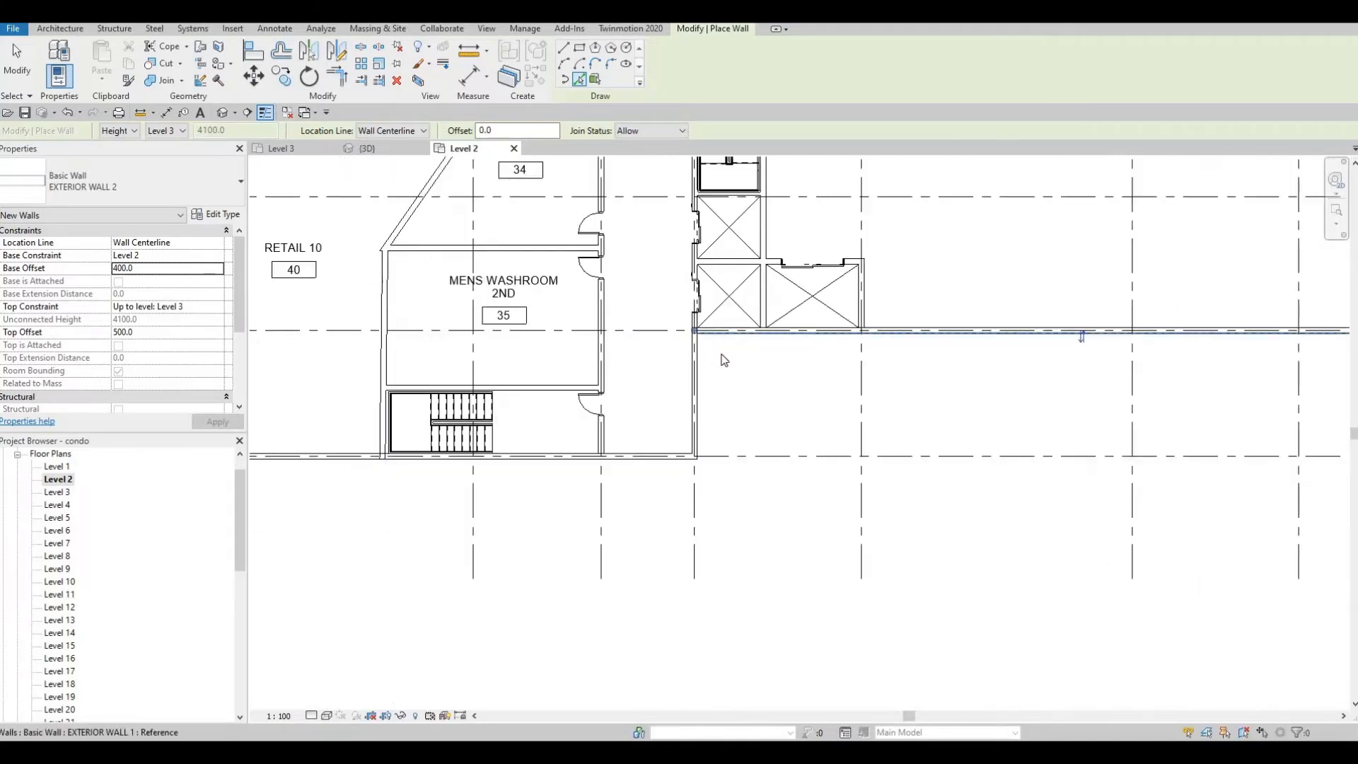
click(681, 423)
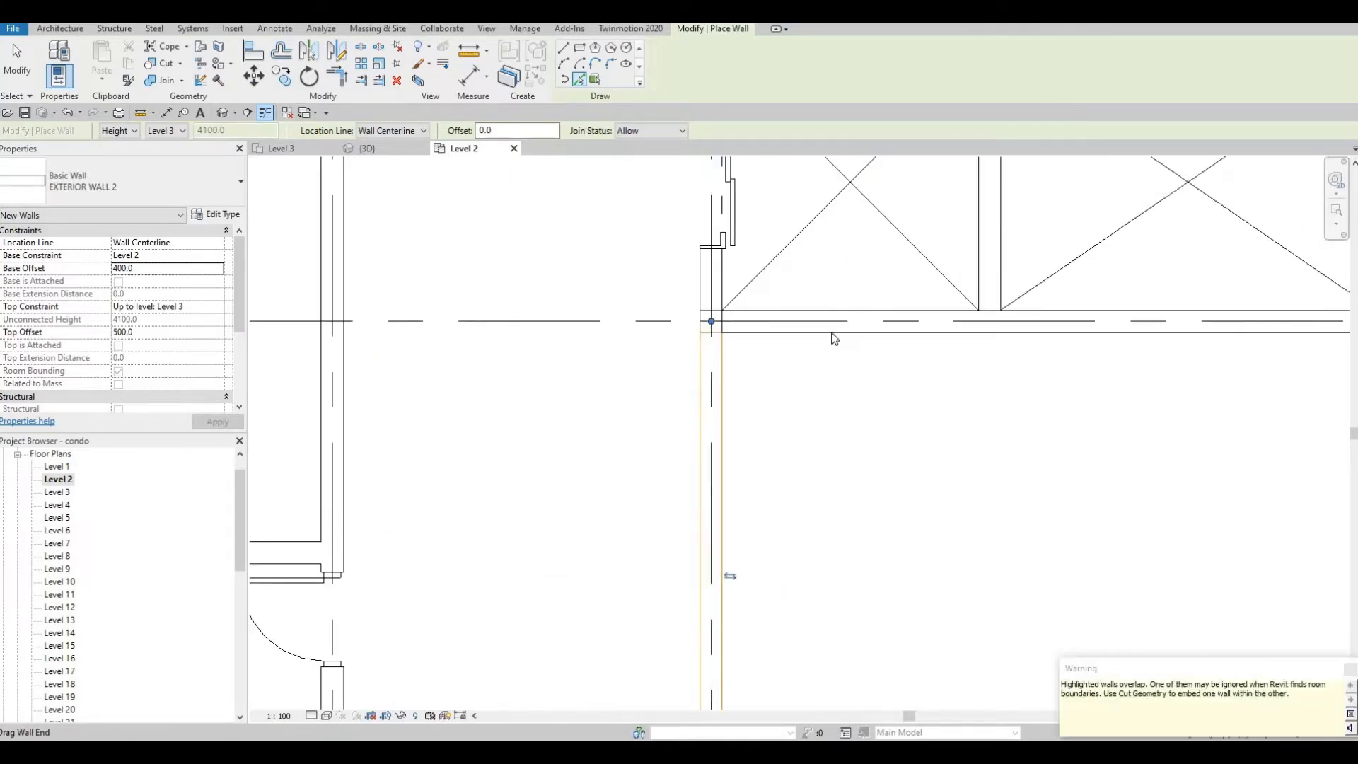
scroll(833, 339, down, 5)
scroll(795, 396, up, 1)
scroll(792, 394, up, 3)
click(791, 391)
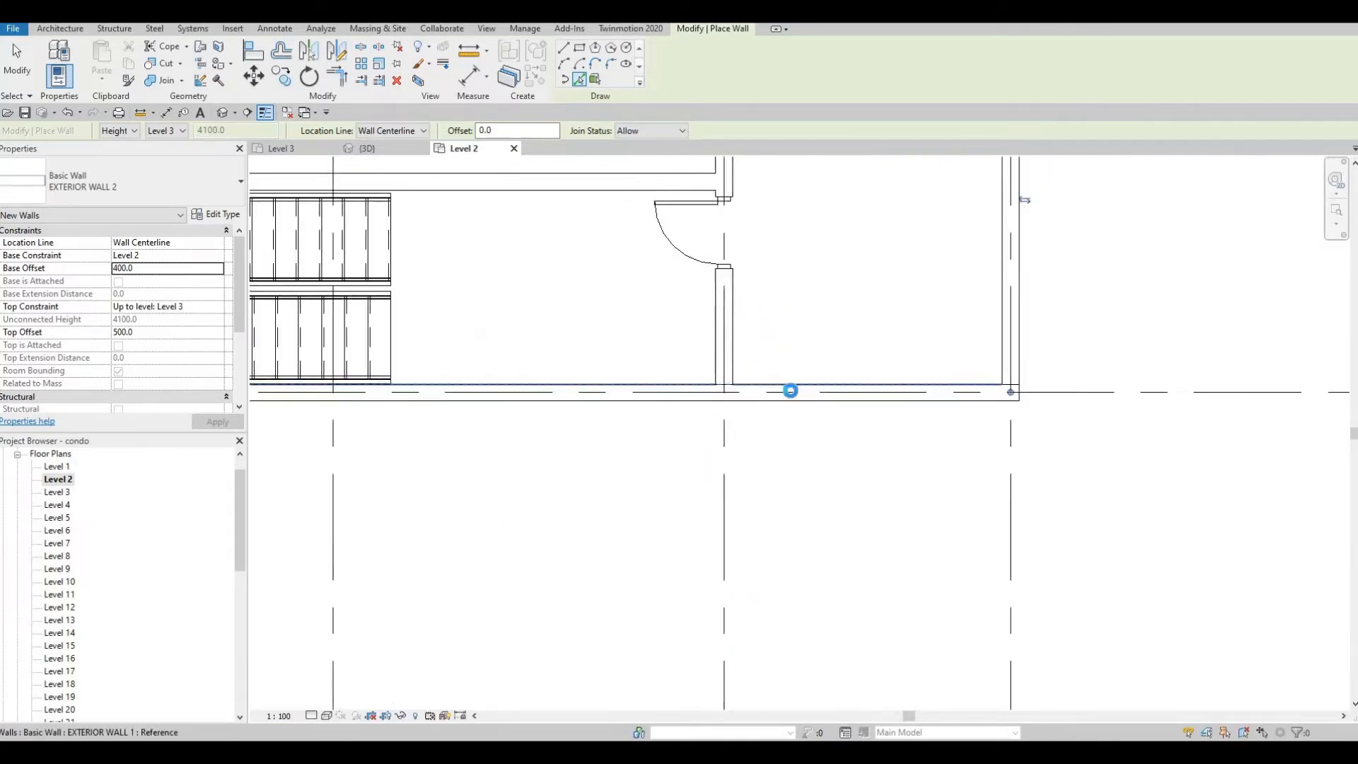
Step: Place EXTERIOR WALL 2 along the centerline of the vertical outer wall beside Retail 13, from grid 7 upward
scroll(1060, 311, down, 8)
scroll(850, 293, up, 4)
scroll(850, 292, down, 2)
middle_drag(1032, 317, 1269, 323)
scroll(1270, 323, down, 2)
middle_drag(508, 304, 1187, 318)
scroll(1188, 318, down, 1)
scroll(686, 296, up, 4)
scroll(683, 294, up, 2)
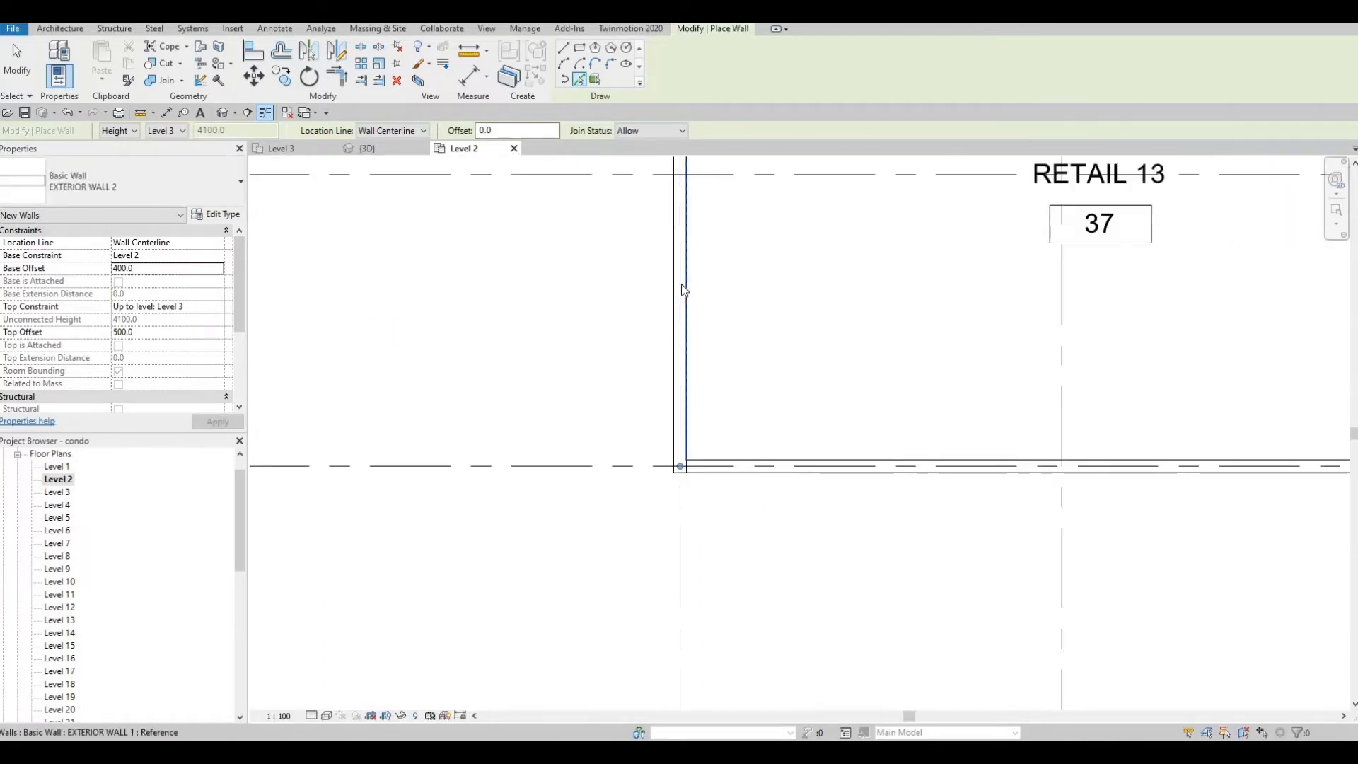
scroll(733, 422, down, 5)
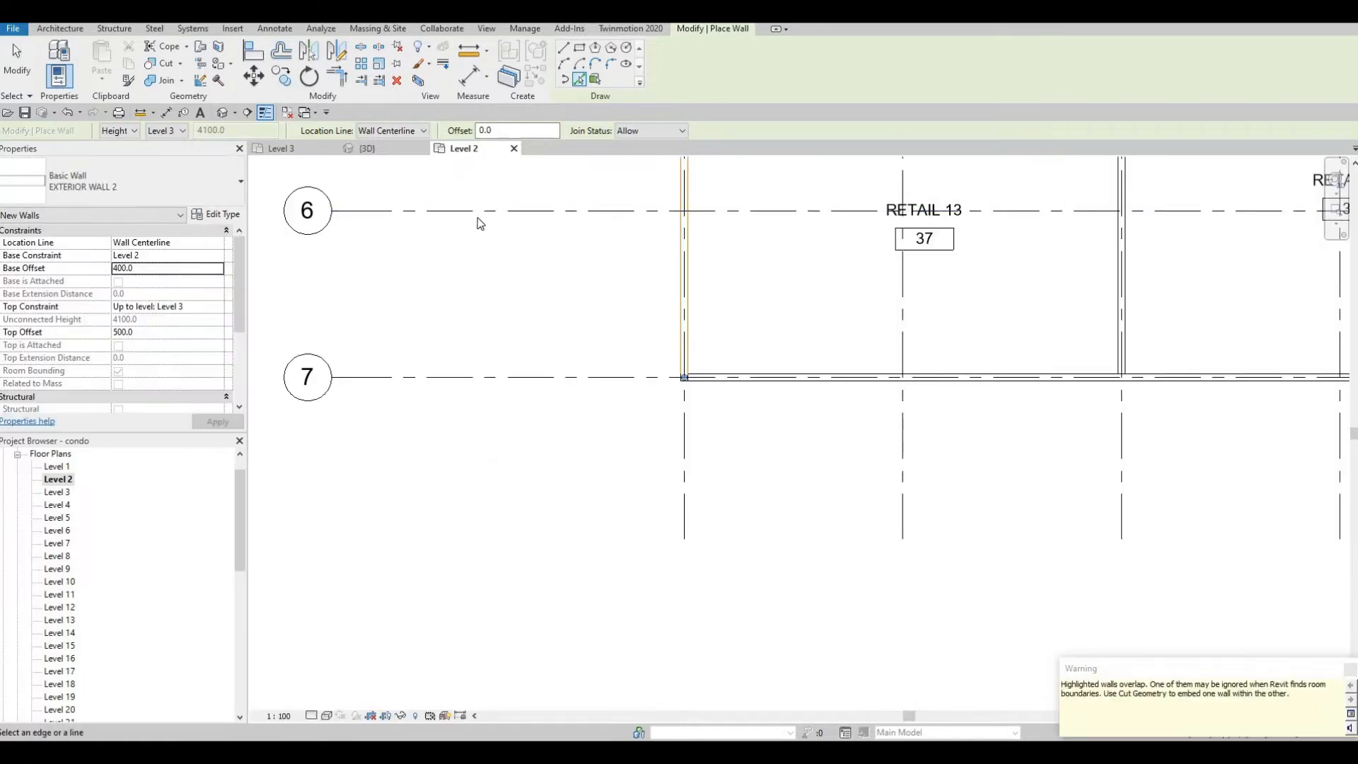
Step: Finish placing walls and inspect the new EXTERIOR WALL 2 at the podium corner in the 3D view
key(Escape)
key(Escape)
click(368, 148)
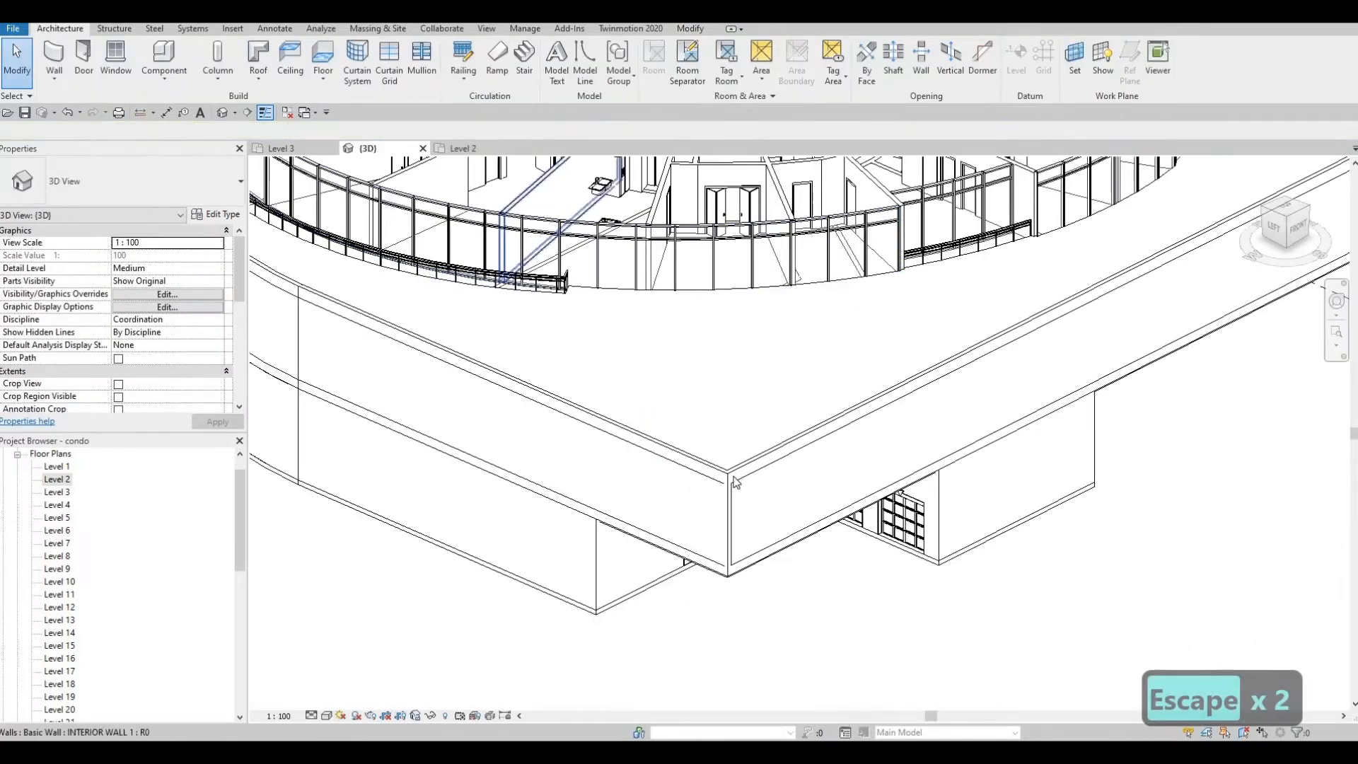
scroll(765, 464, up, 1)
click(766, 464)
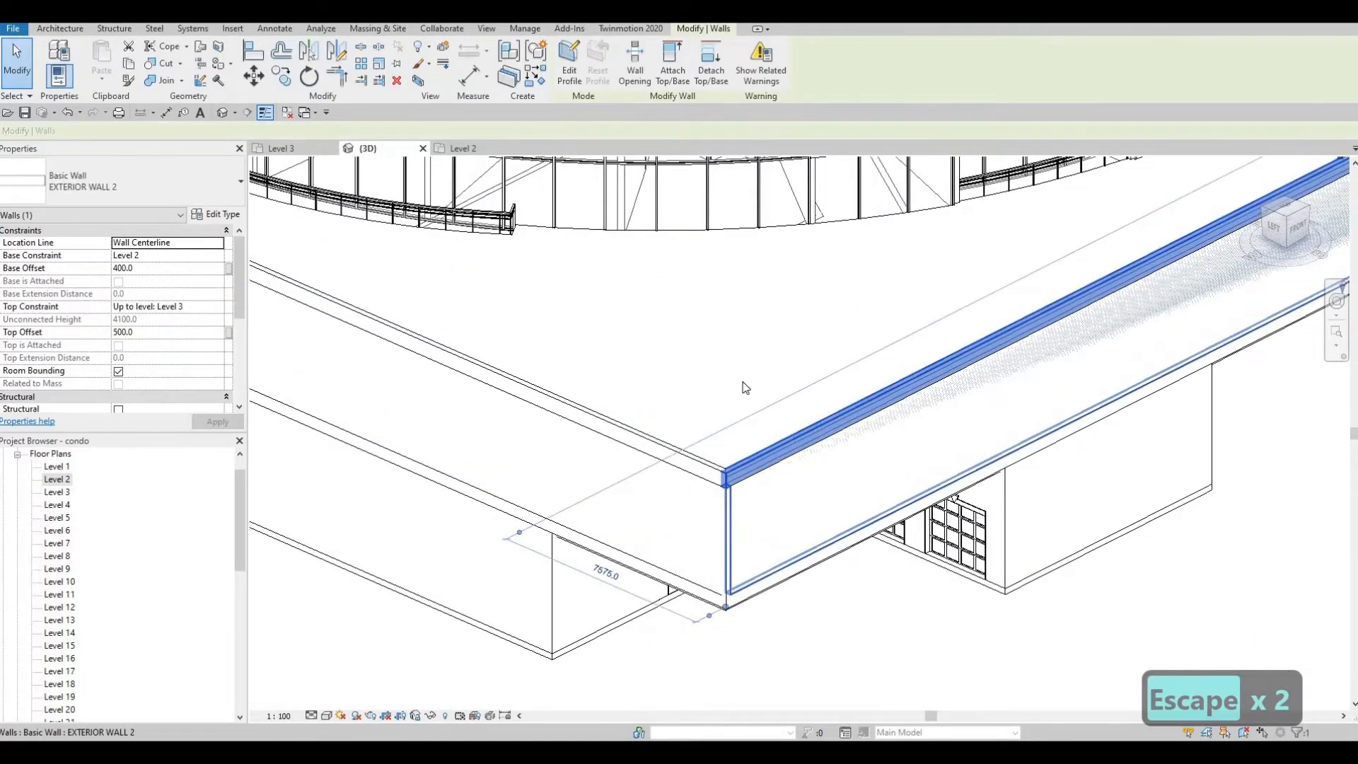
key(Escape)
middle_drag(792, 548, 767, 486)
scroll(766, 485, down, 1)
key(Escape)
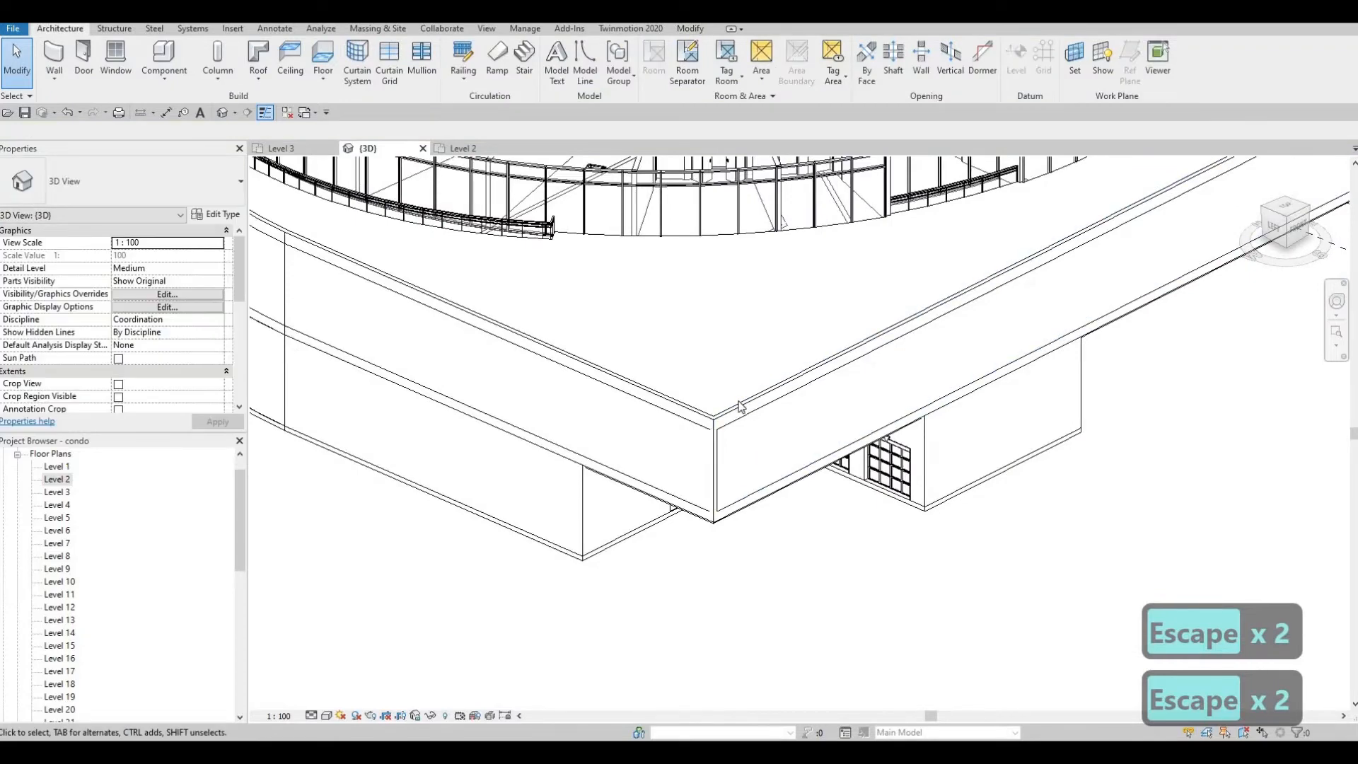
Step: Raise the base of the long front EXTERIOR WALL 2 to a Base Offset of 4000, leaving only the parapet strip
click(740, 406)
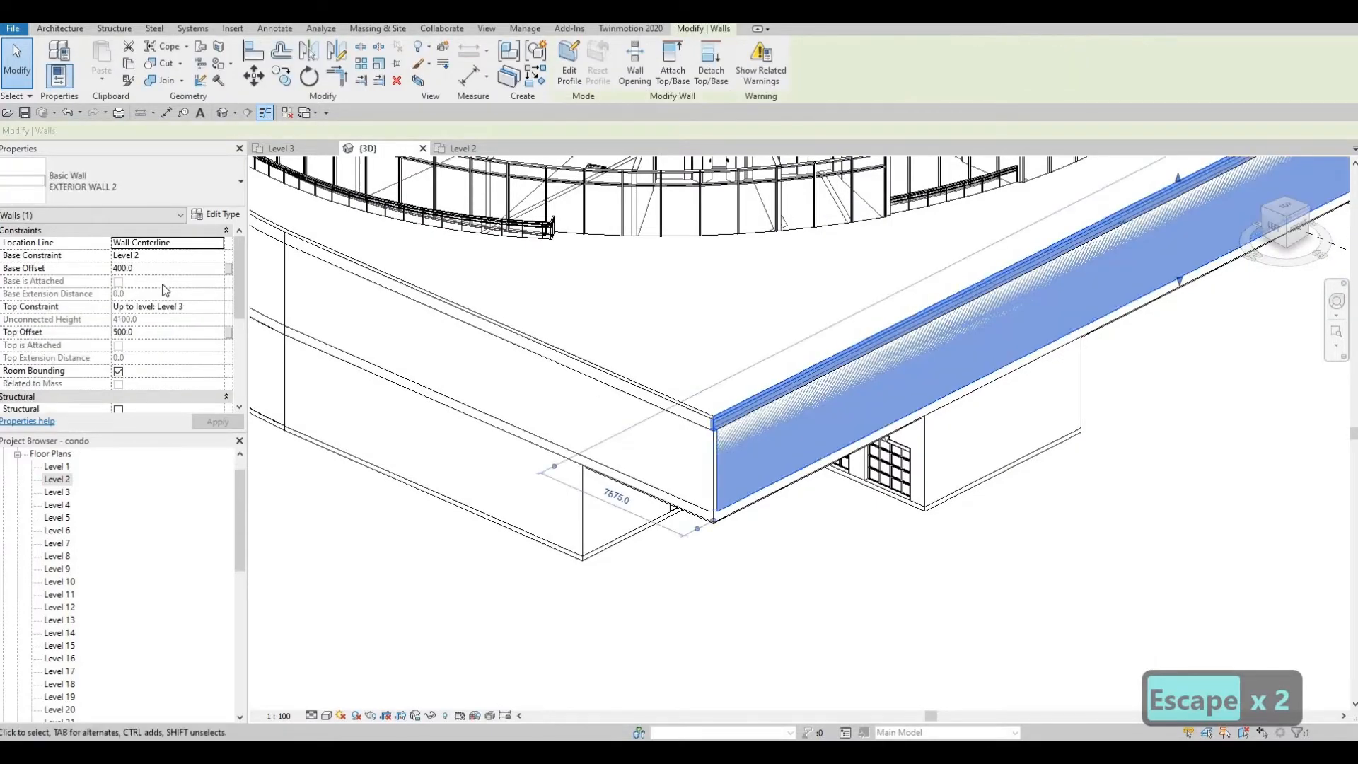
shift+middle_drag(525, 374, 626, 258)
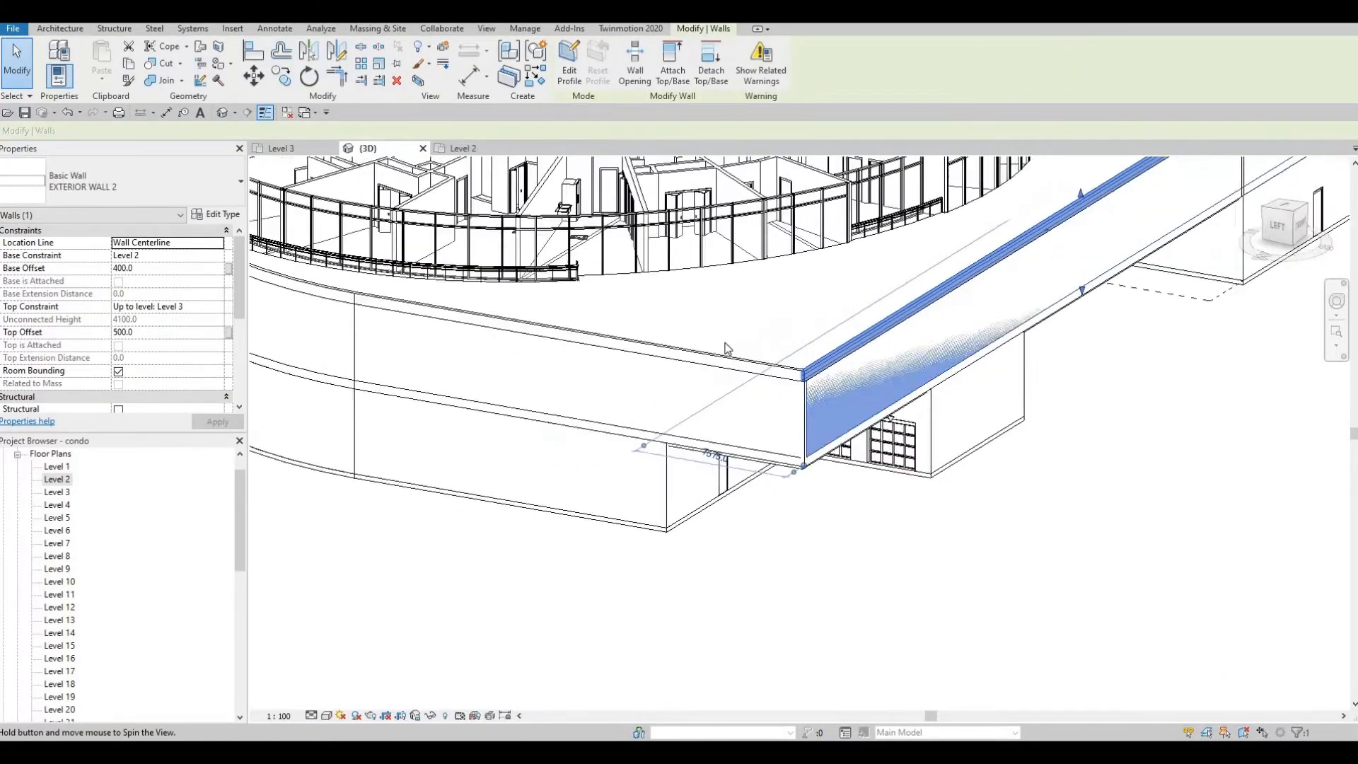
middle_drag(724, 349, 691, 358)
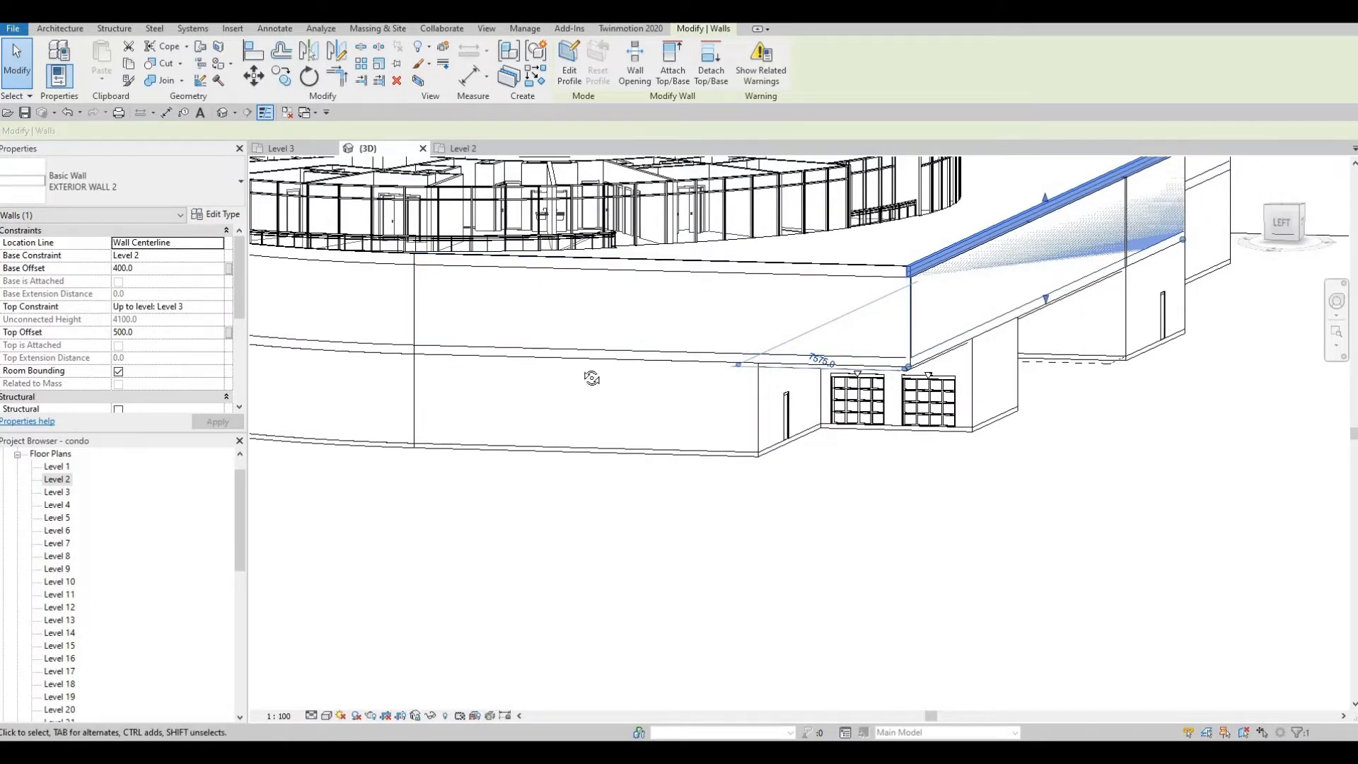
shift+middle_drag(813, 359, 751, 375)
middle_drag(940, 283, 801, 314)
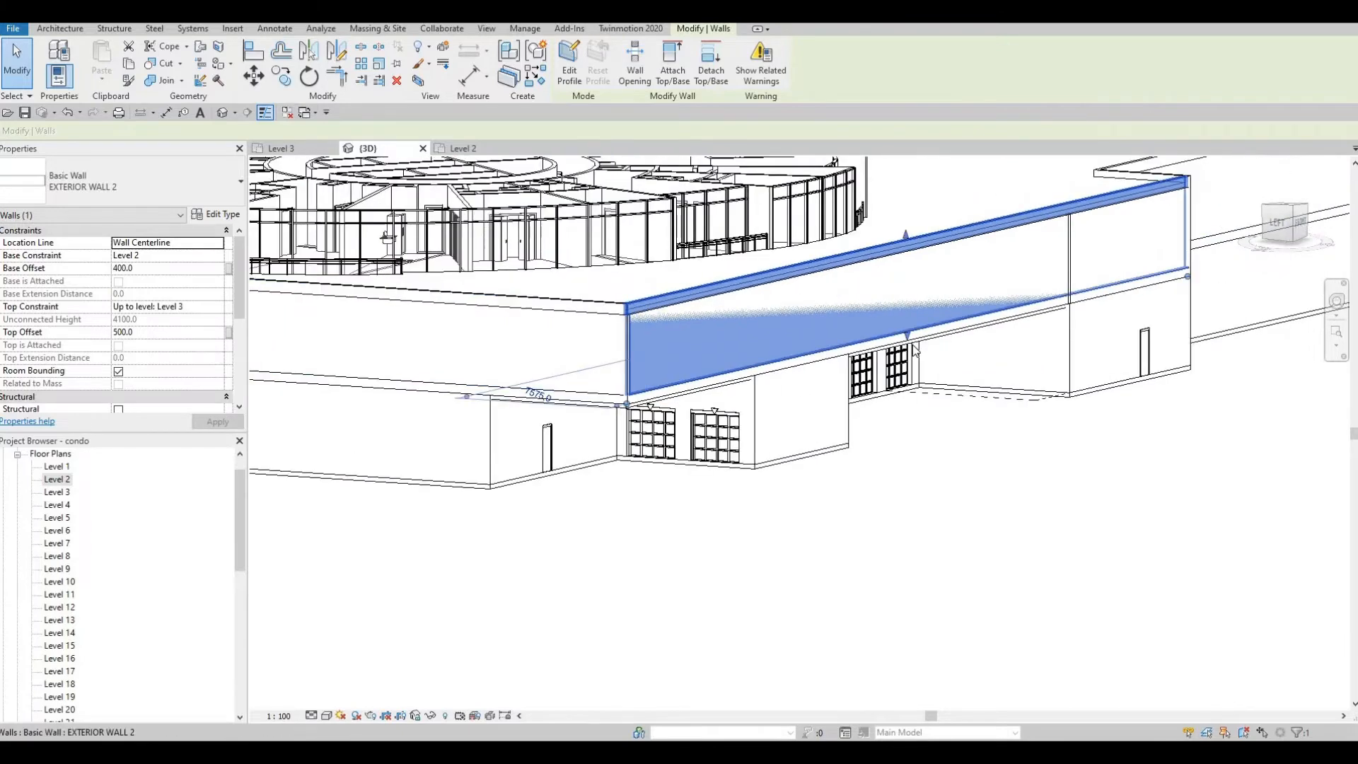
scroll(806, 311, up, 1)
drag(921, 336, 916, 254)
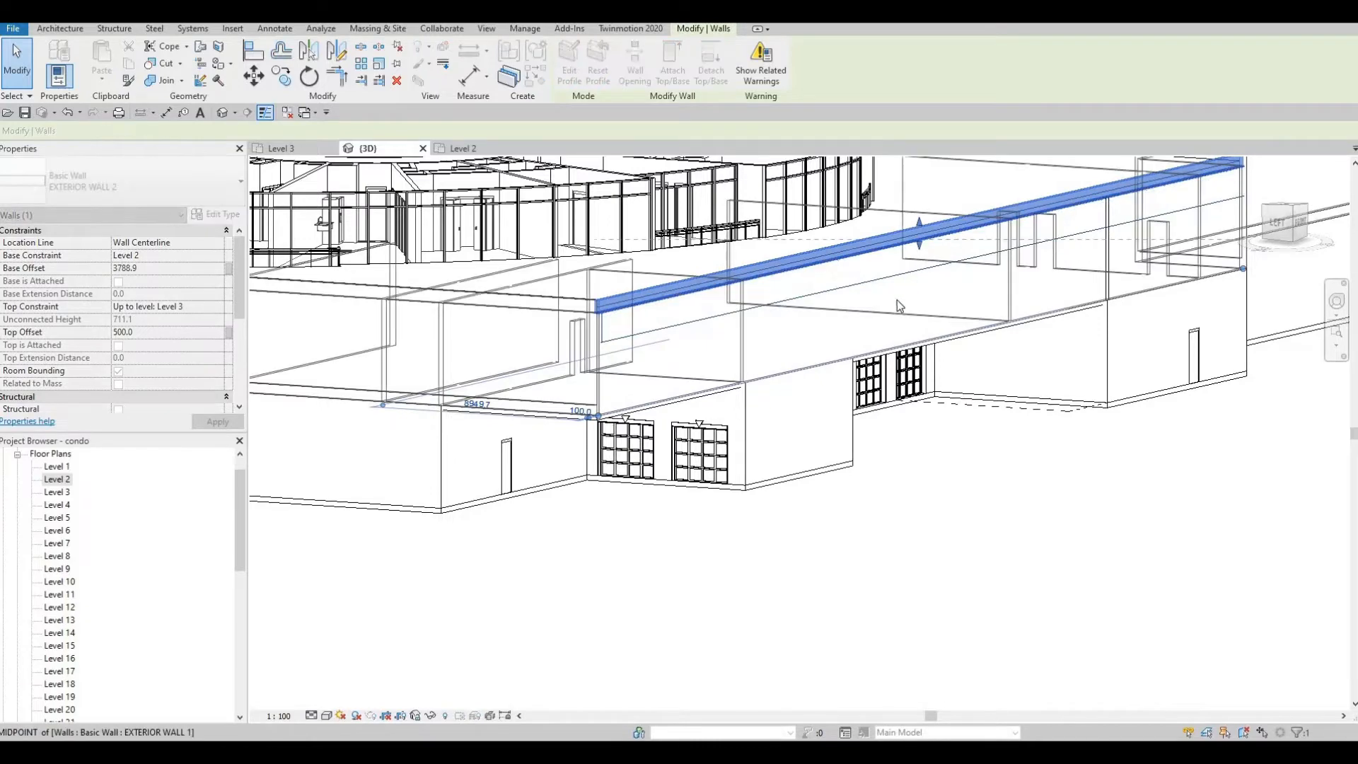
drag(896, 302, 898, 302)
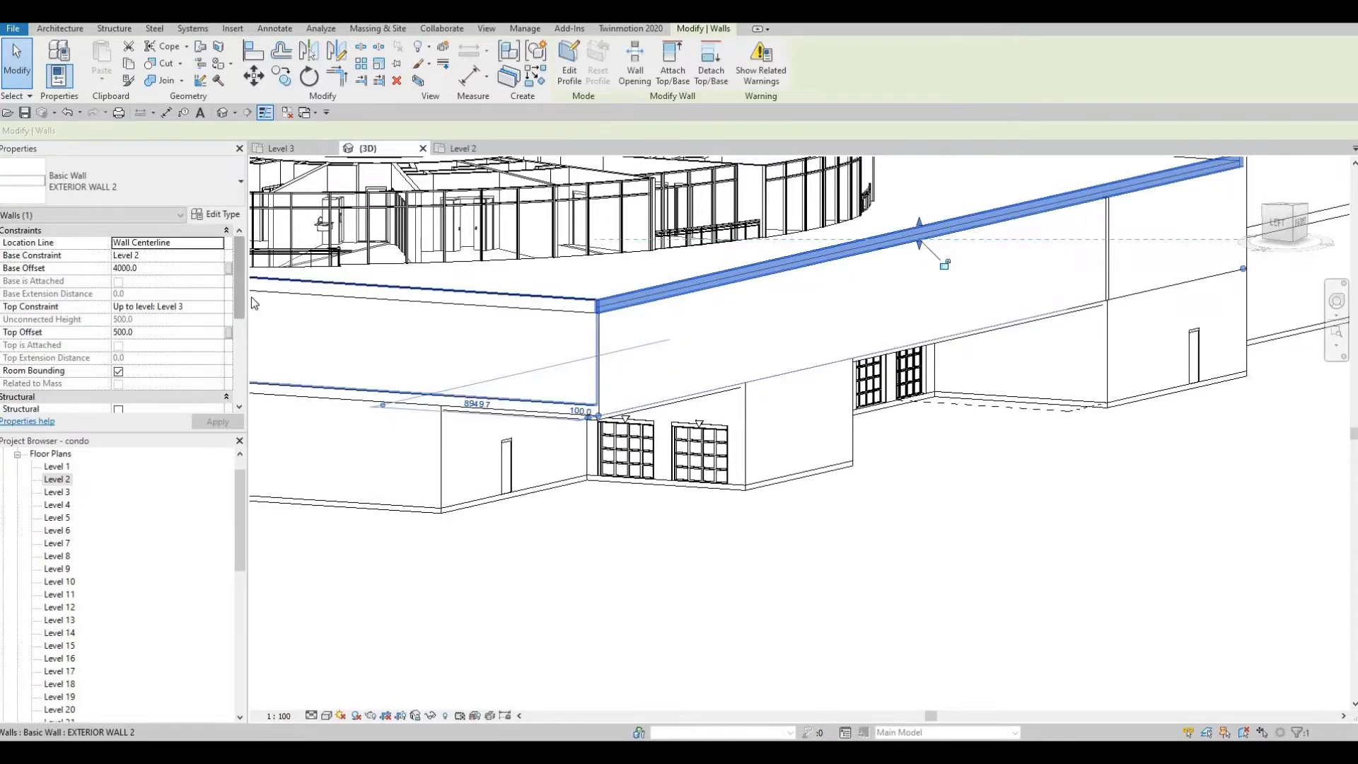
key(Escape)
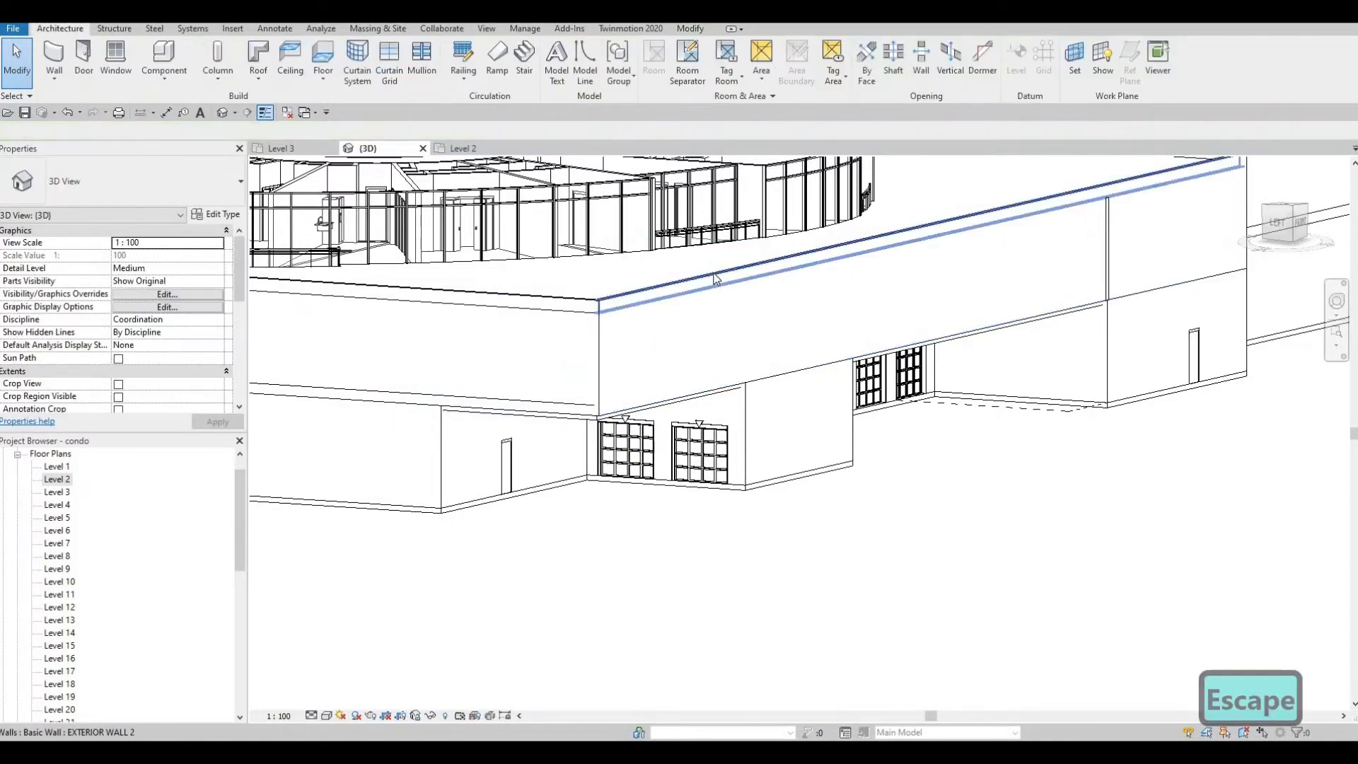
Step: Set the Base Offset of the adjoining EXTERIOR WALL 2 around the podium corner to 4000
click(714, 277)
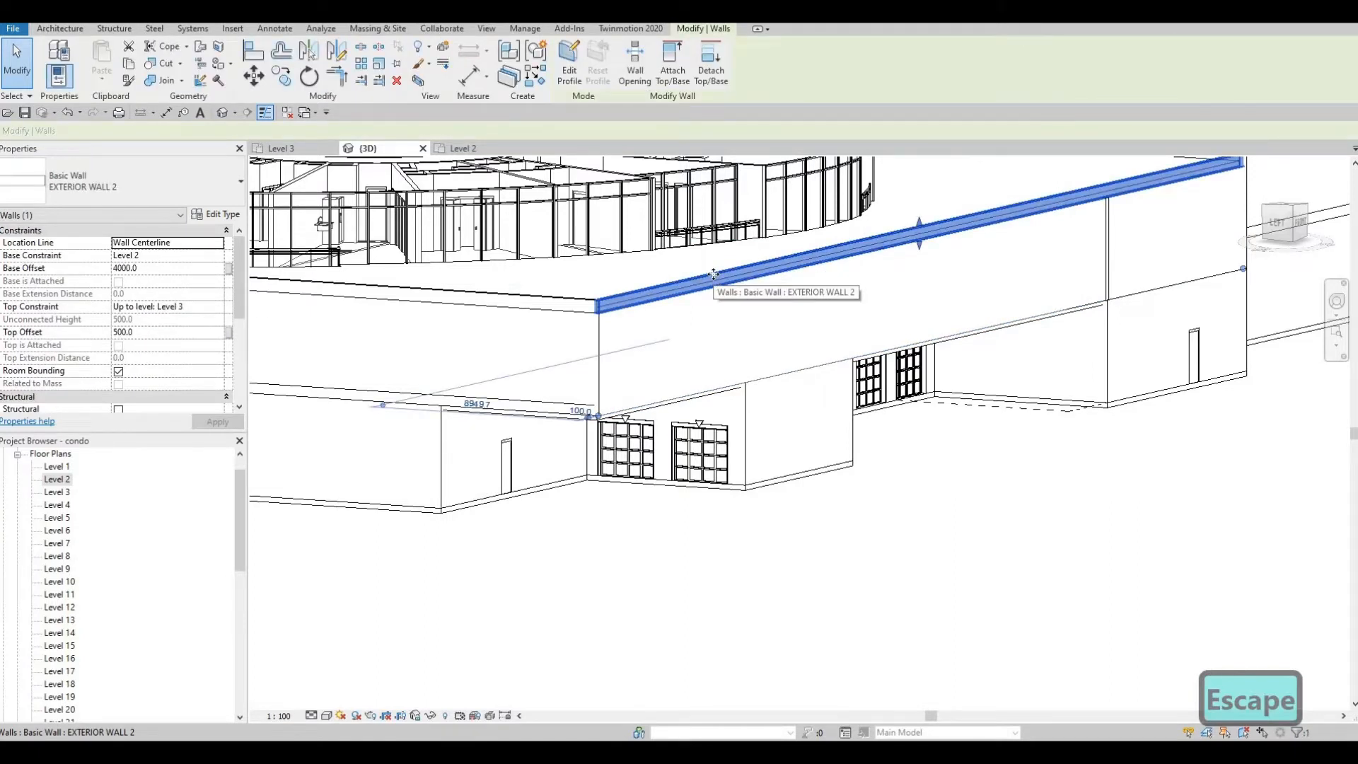
click(551, 310)
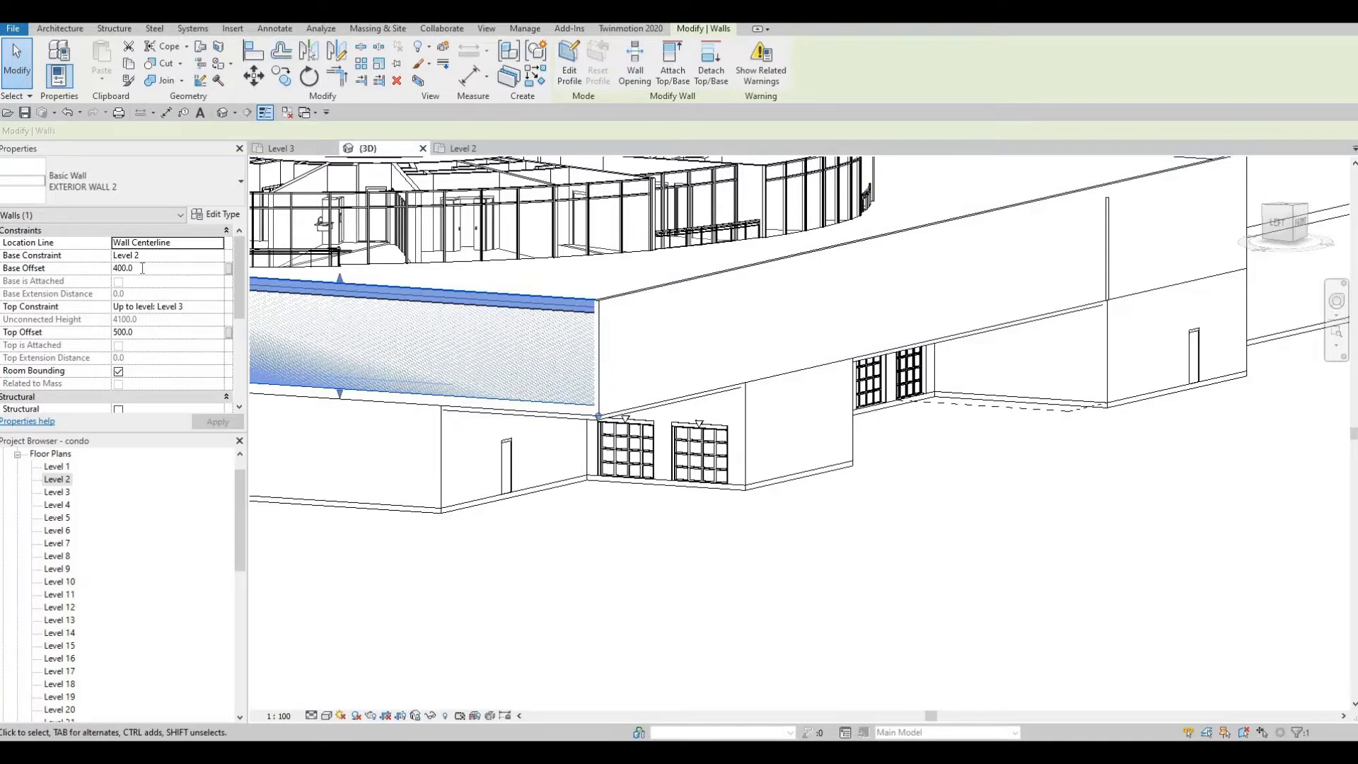
click(142, 268)
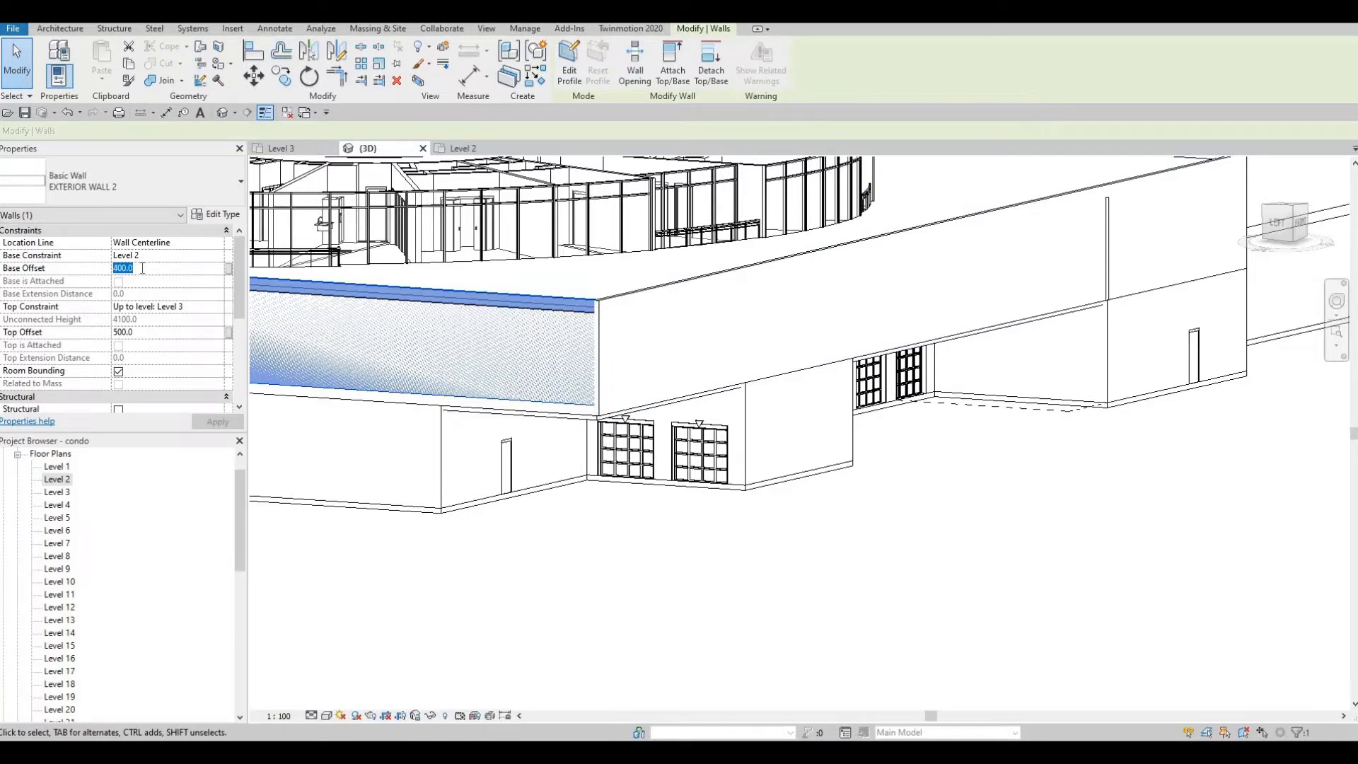
text(400)
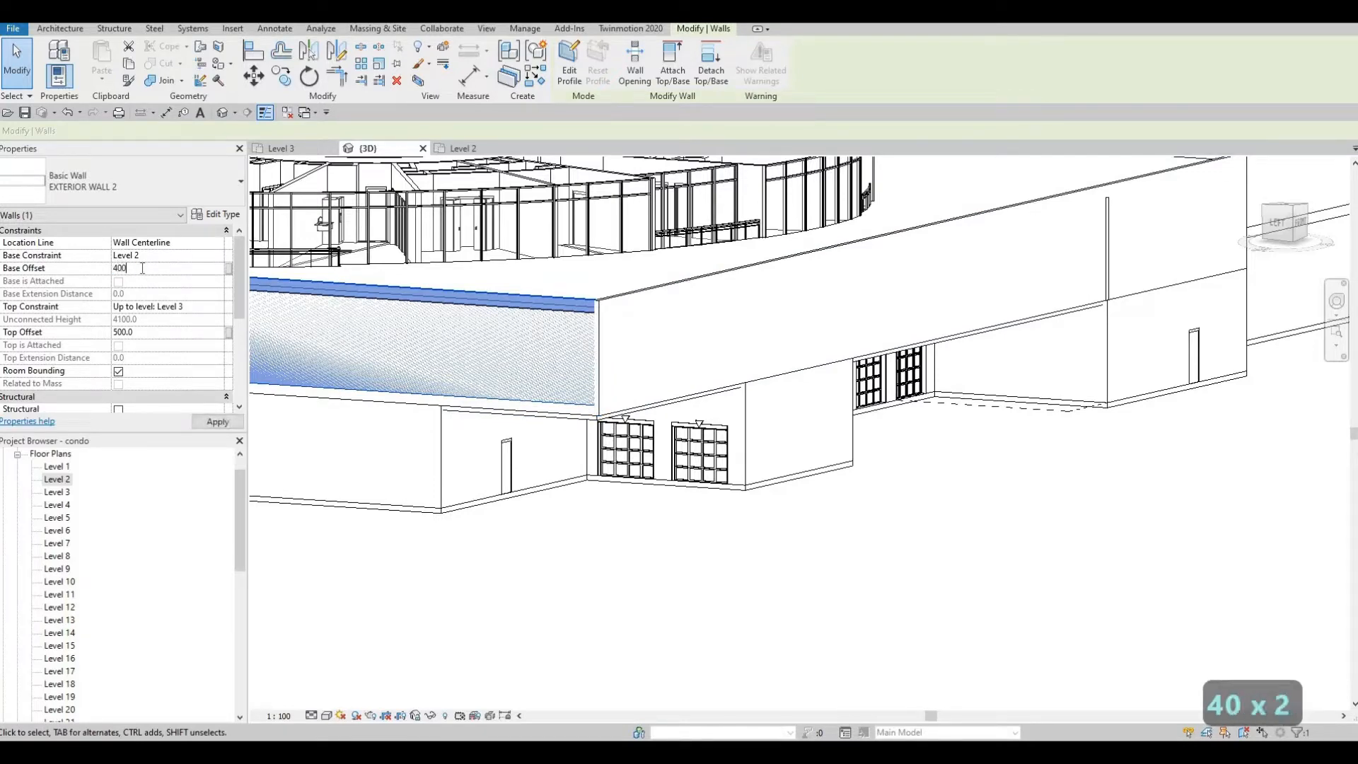
click(222, 424)
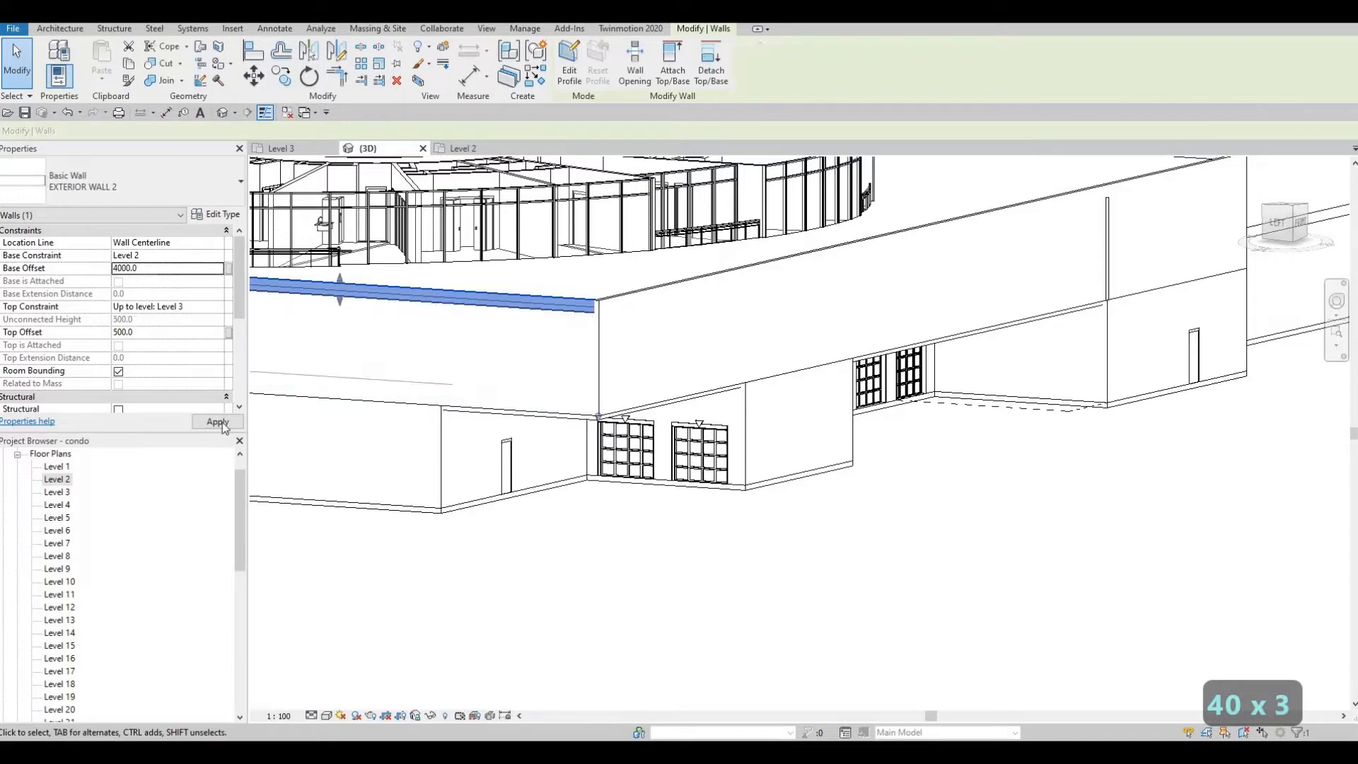
key(Escape)
Step: Try to set the Base Offset of the chain of connected walls at the far end of the podium to 4000
scroll(580, 423, down, 4)
middle_drag(610, 437, 612, 448)
drag(1284, 226, 1127, 252)
key(Tab)
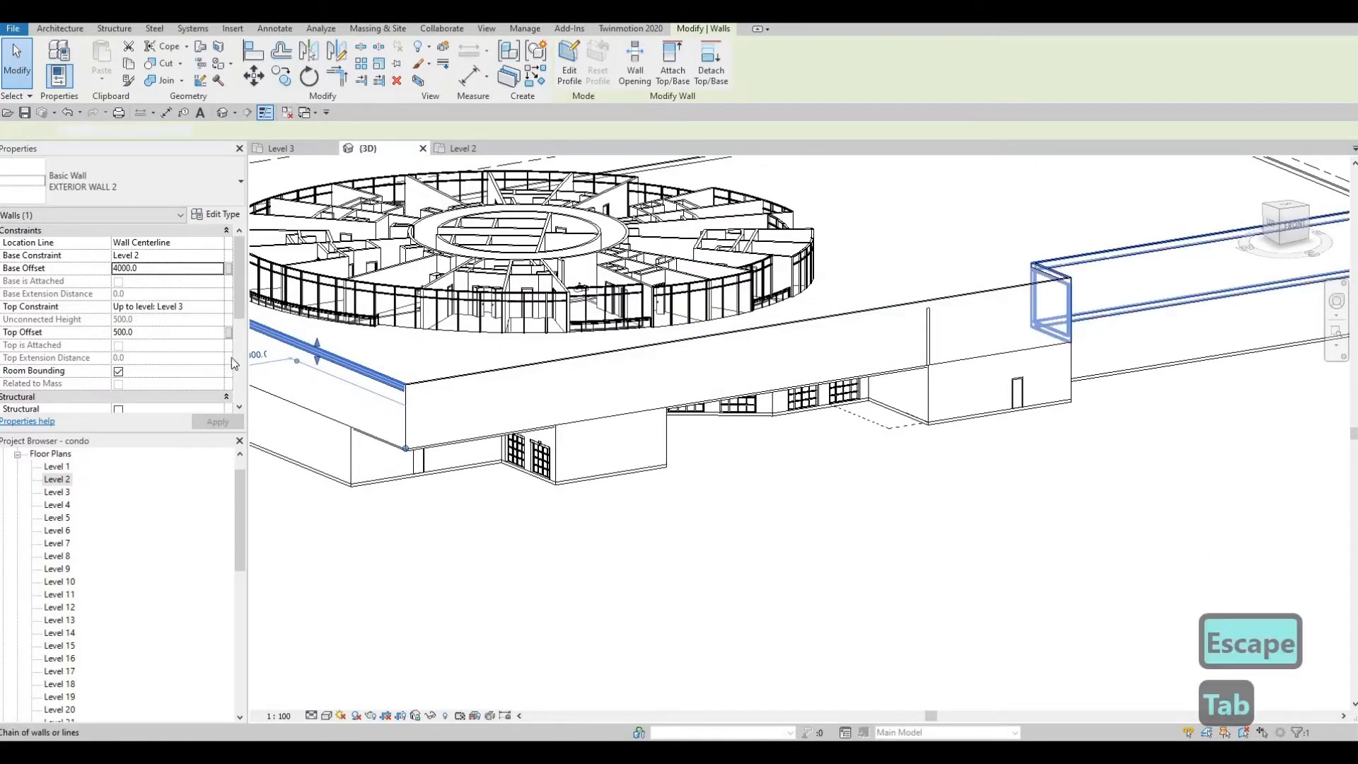
click(1127, 253)
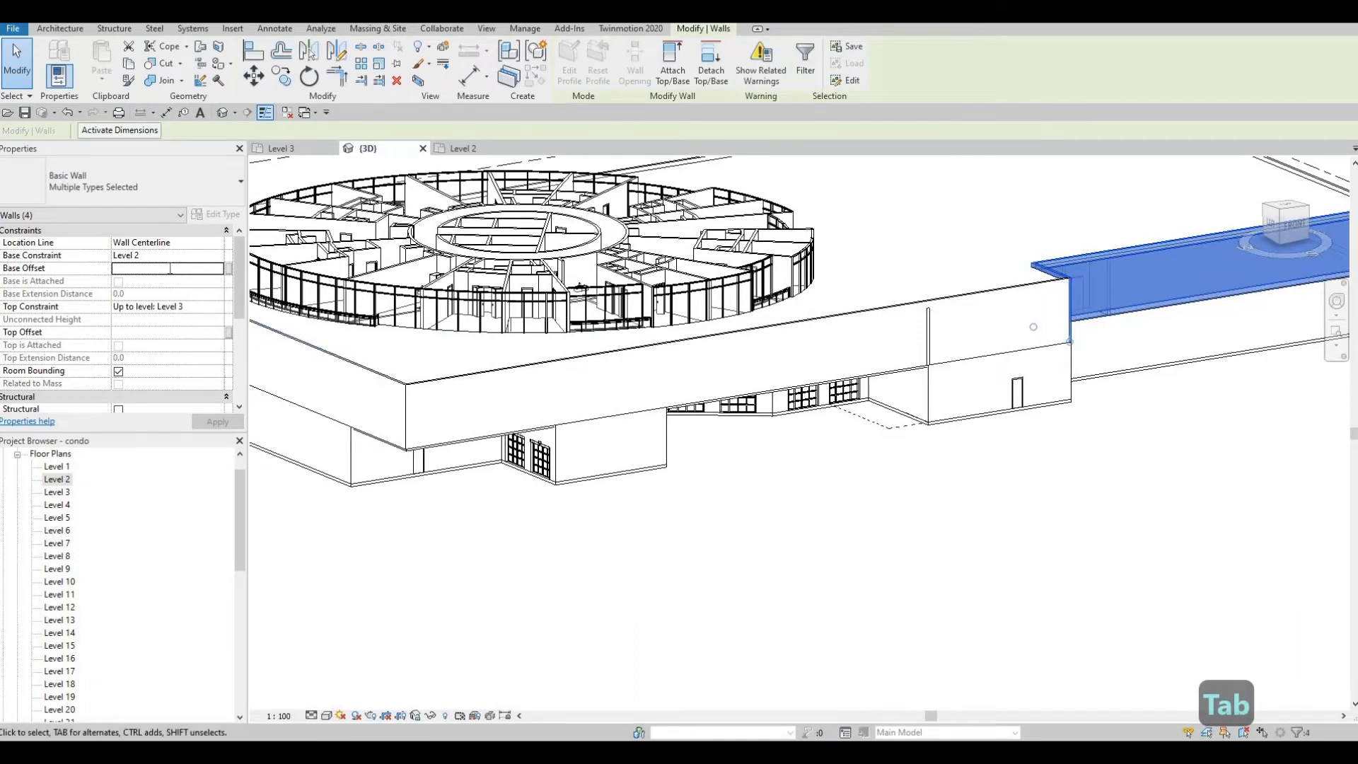
text(400)
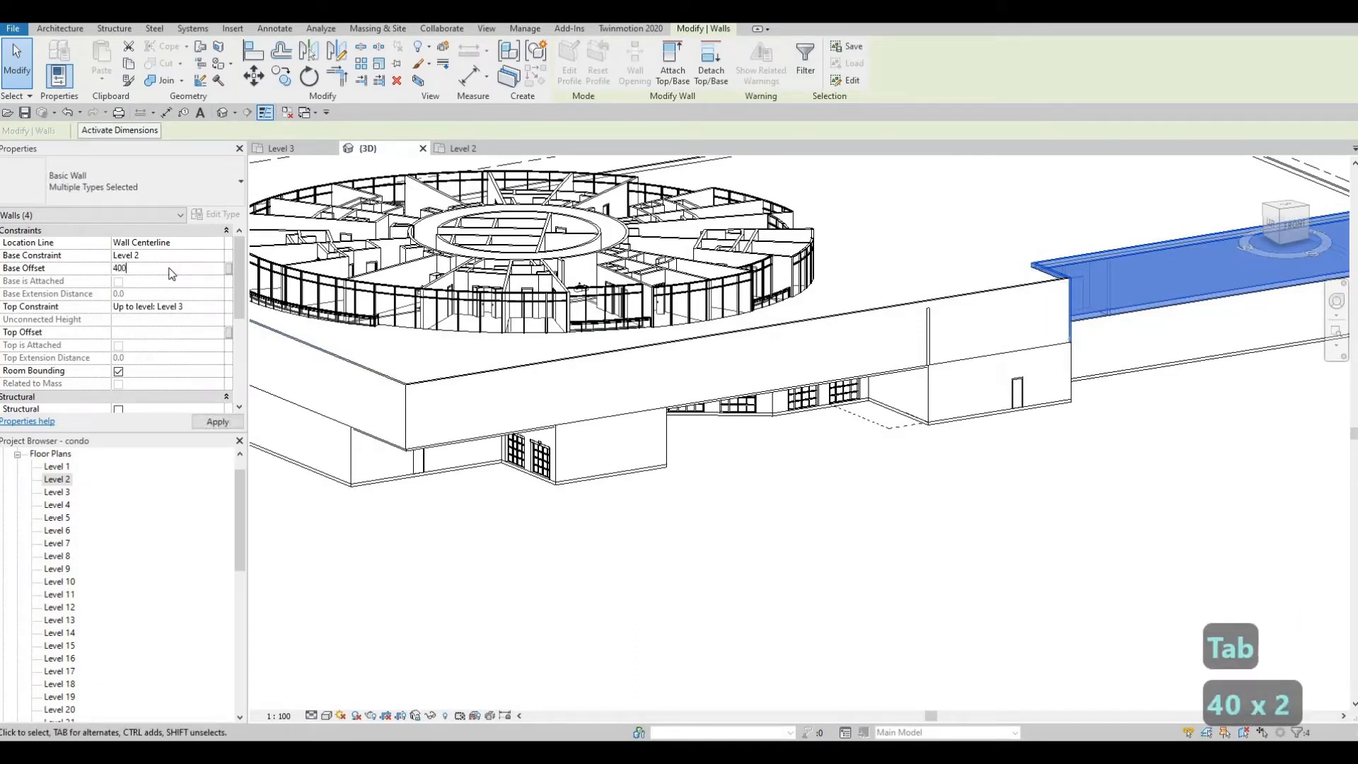
text(0)
key(Return)
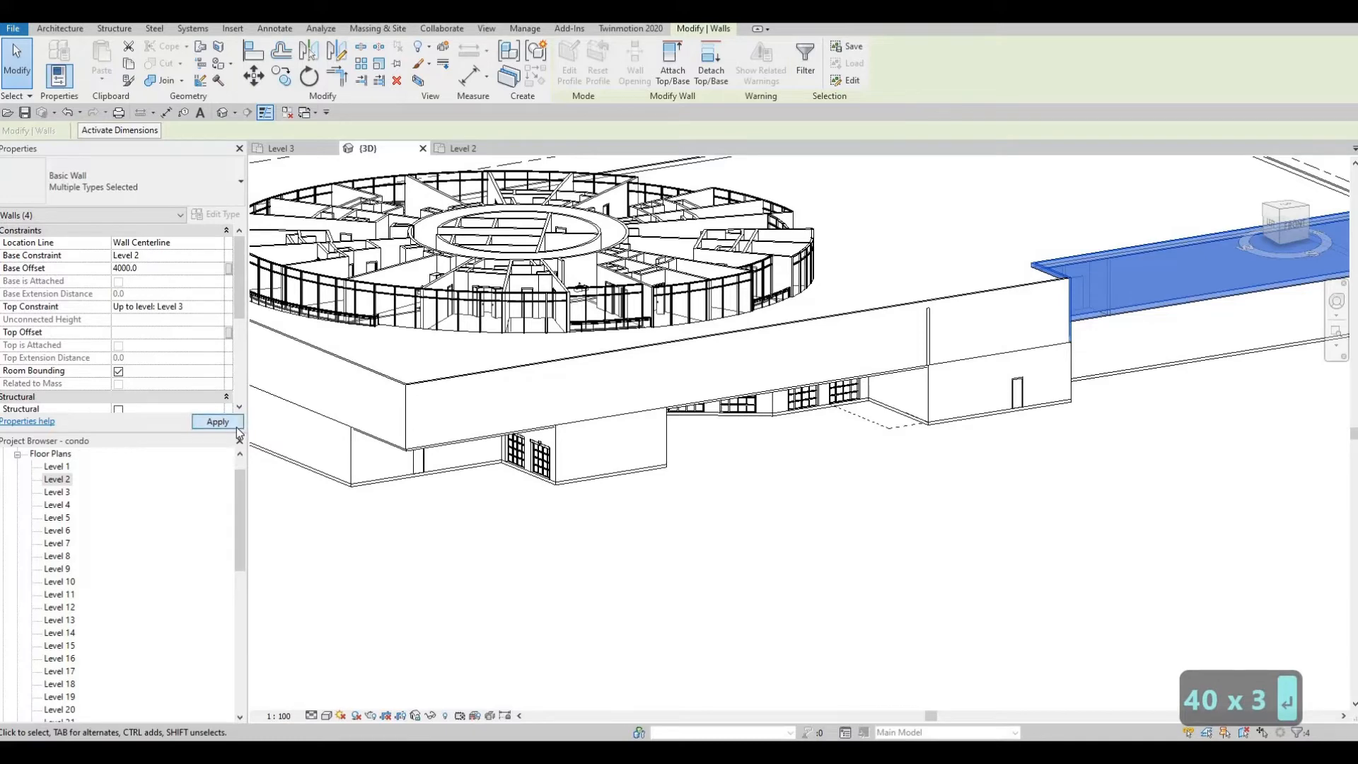
click(217, 422)
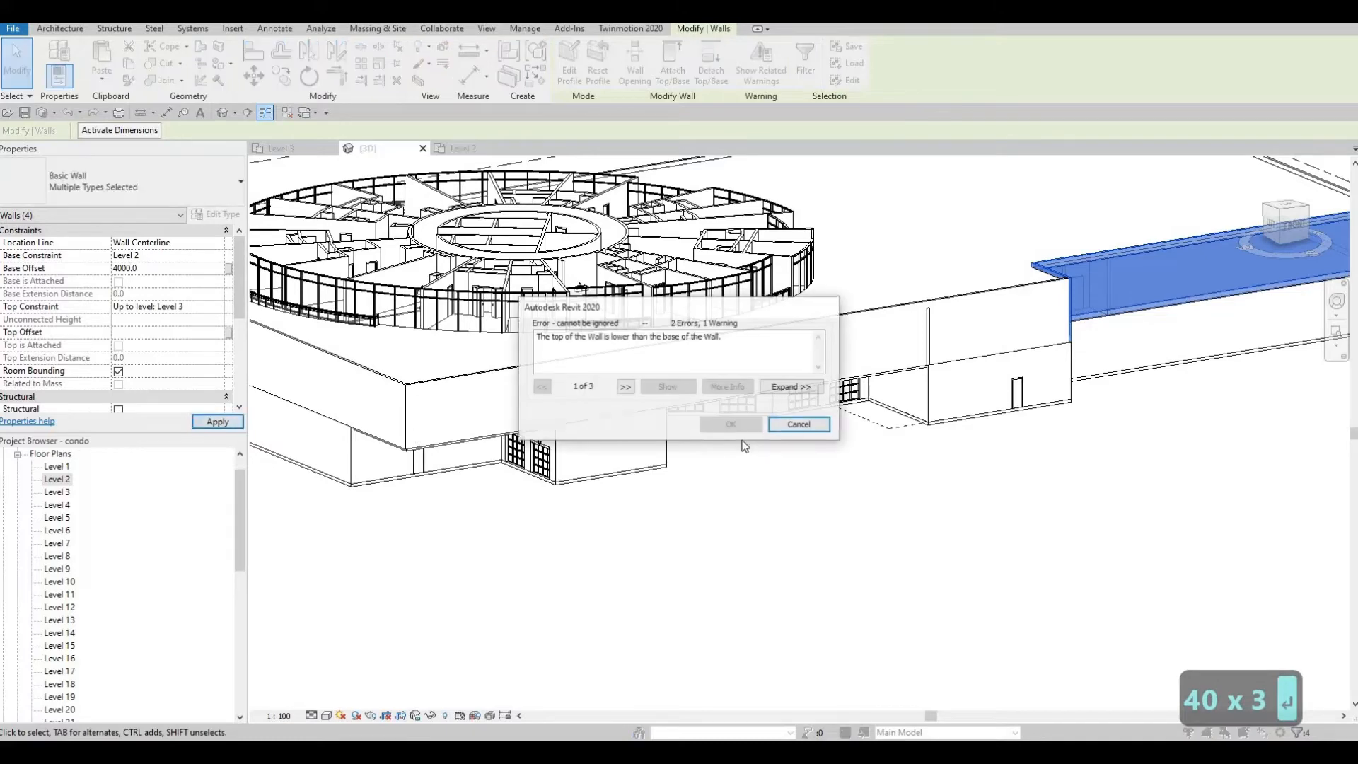
click(802, 426)
key(Escape)
key(Escape)
Step: Examine the interior wall whose end shows as a vertical strip through the podium's outer wall
scroll(836, 519, down, 2)
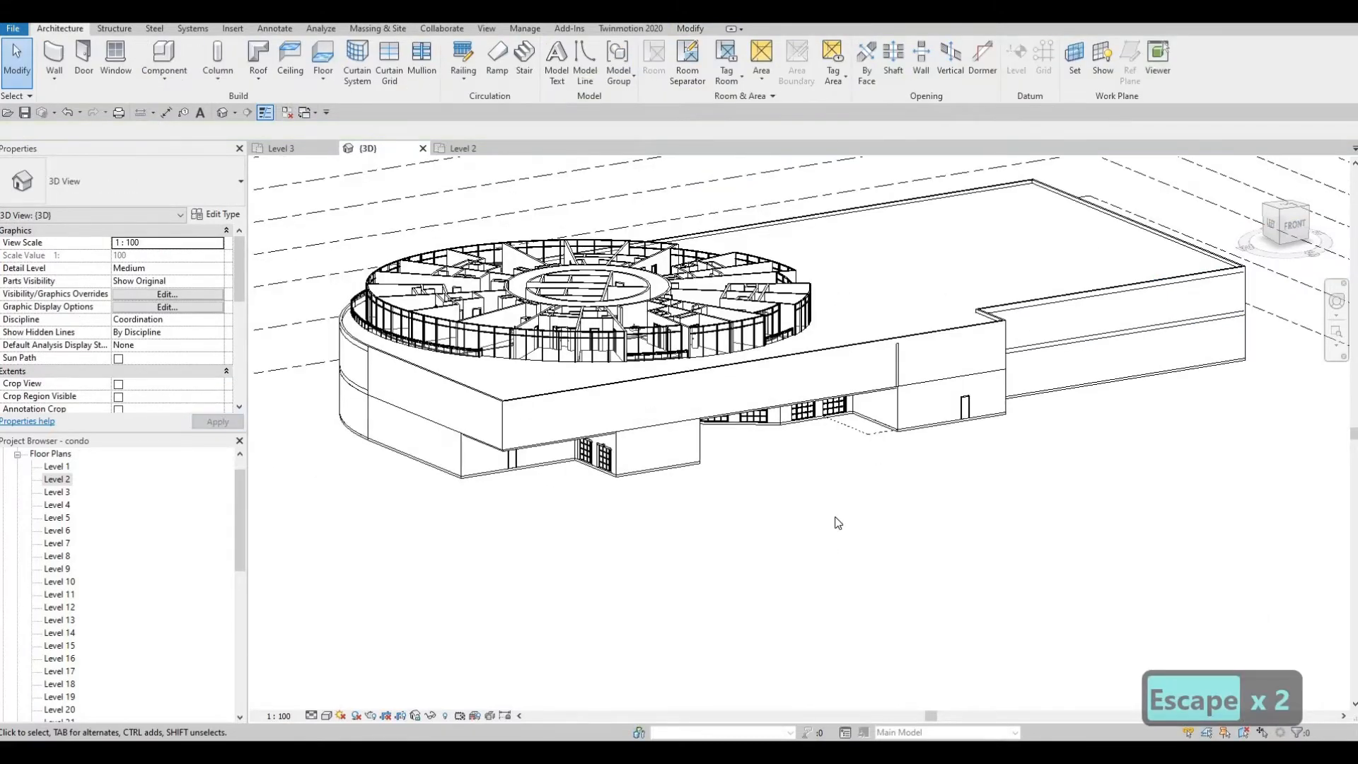
shift+middle_drag(836, 520, 857, 454)
click(892, 438)
scroll(813, 474, up, 4)
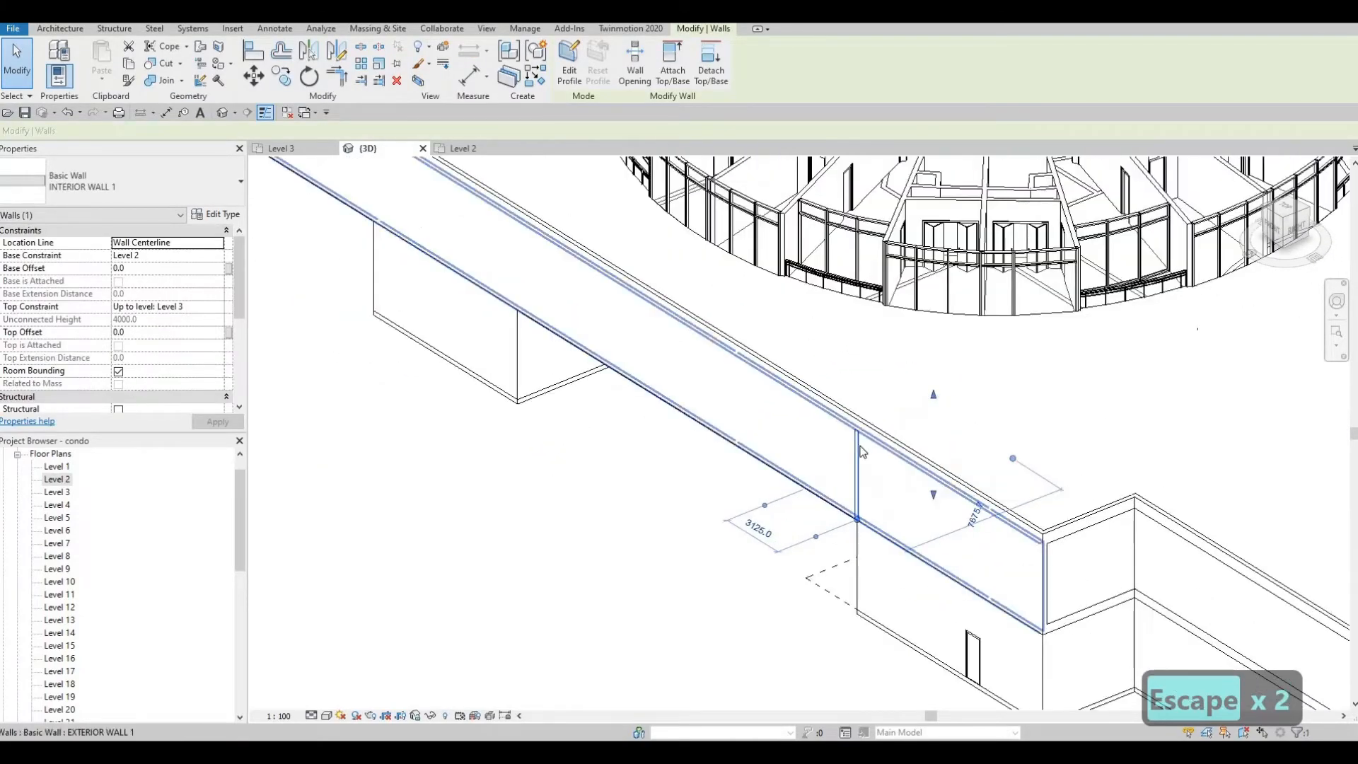
shift+middle_drag(798, 488, 783, 429)
middle_drag(1000, 571, 776, 389)
Step: Select the remaining EXTERIOR WALL 2 segments around the podium, including the curved one, and set their Base Offset to 4000
click(849, 394)
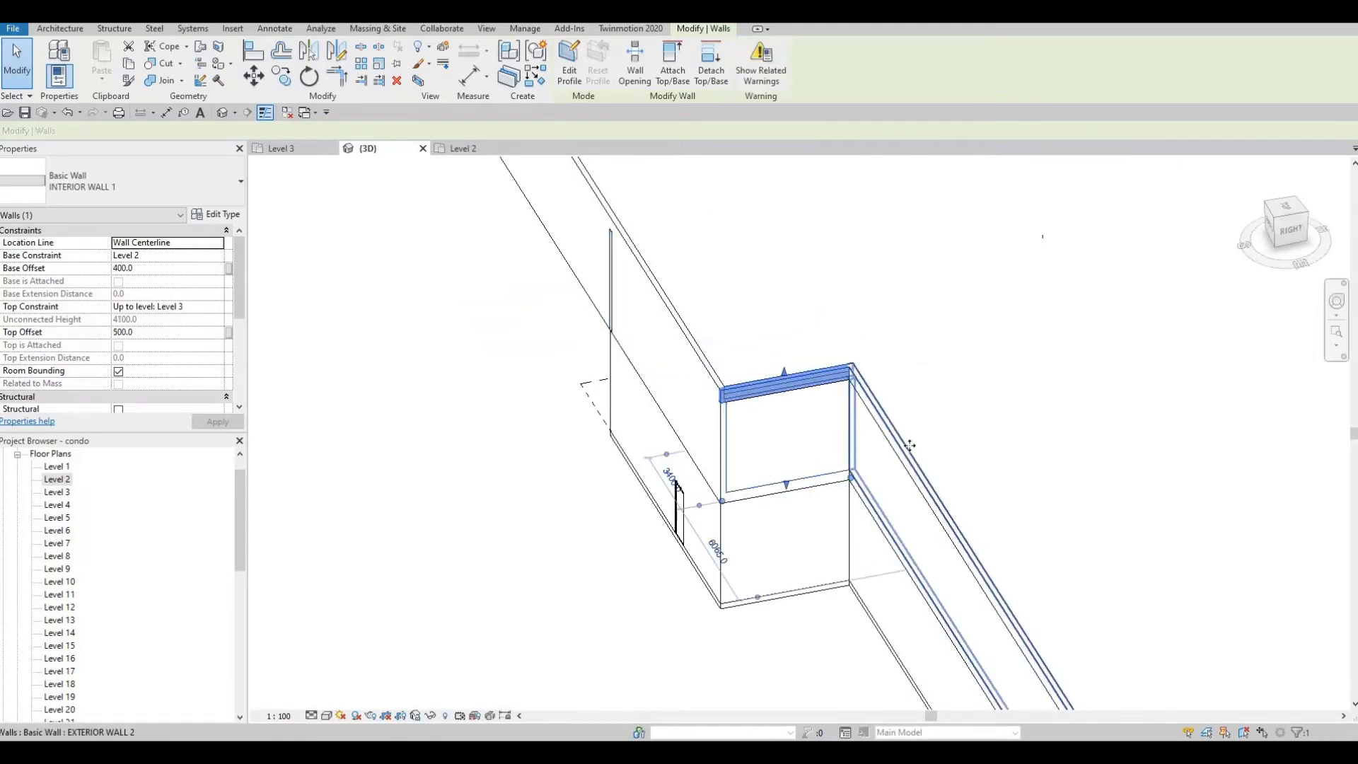
ctrl+click(894, 430)
middle_drag(949, 456, 893, 415)
scroll(894, 415, down, 3)
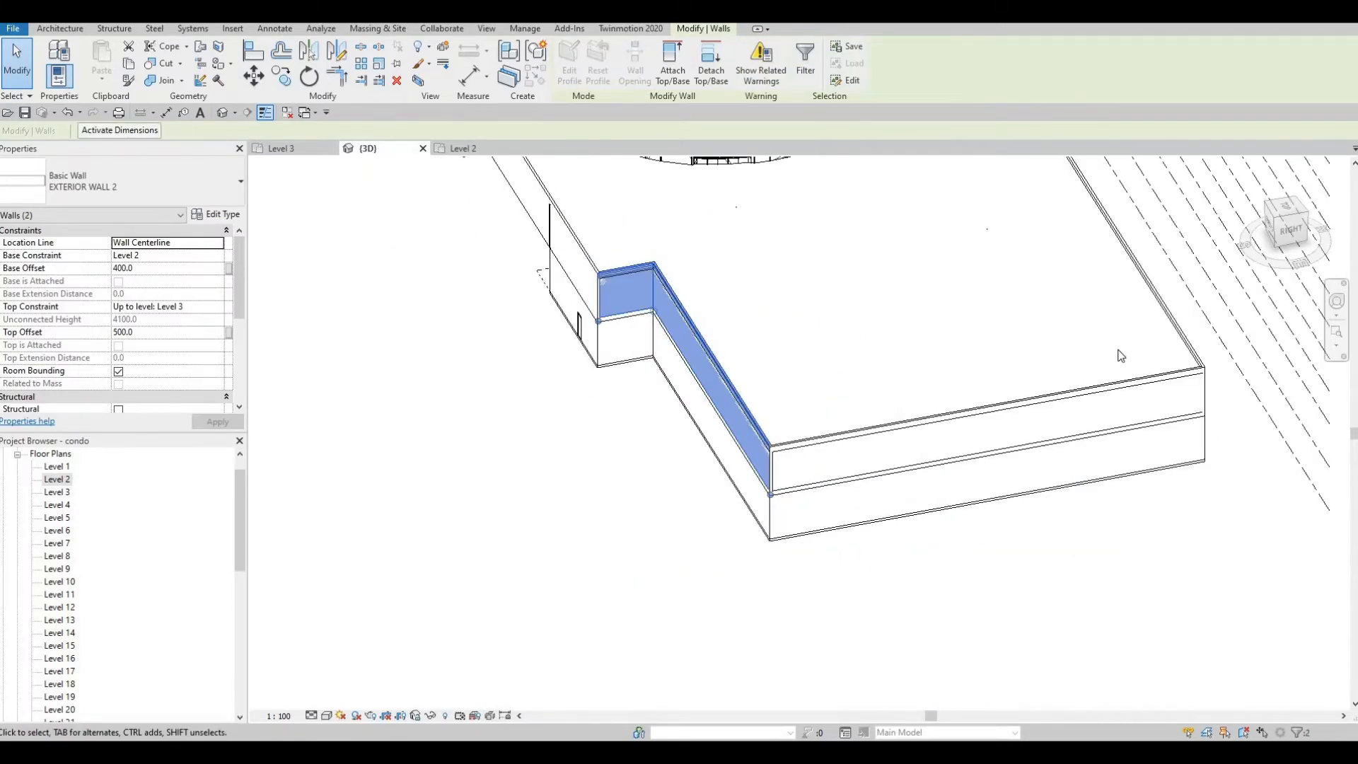
ctrl+click(965, 403)
shift+middle_drag(1144, 378, 990, 384)
ctrl+click(1145, 375)
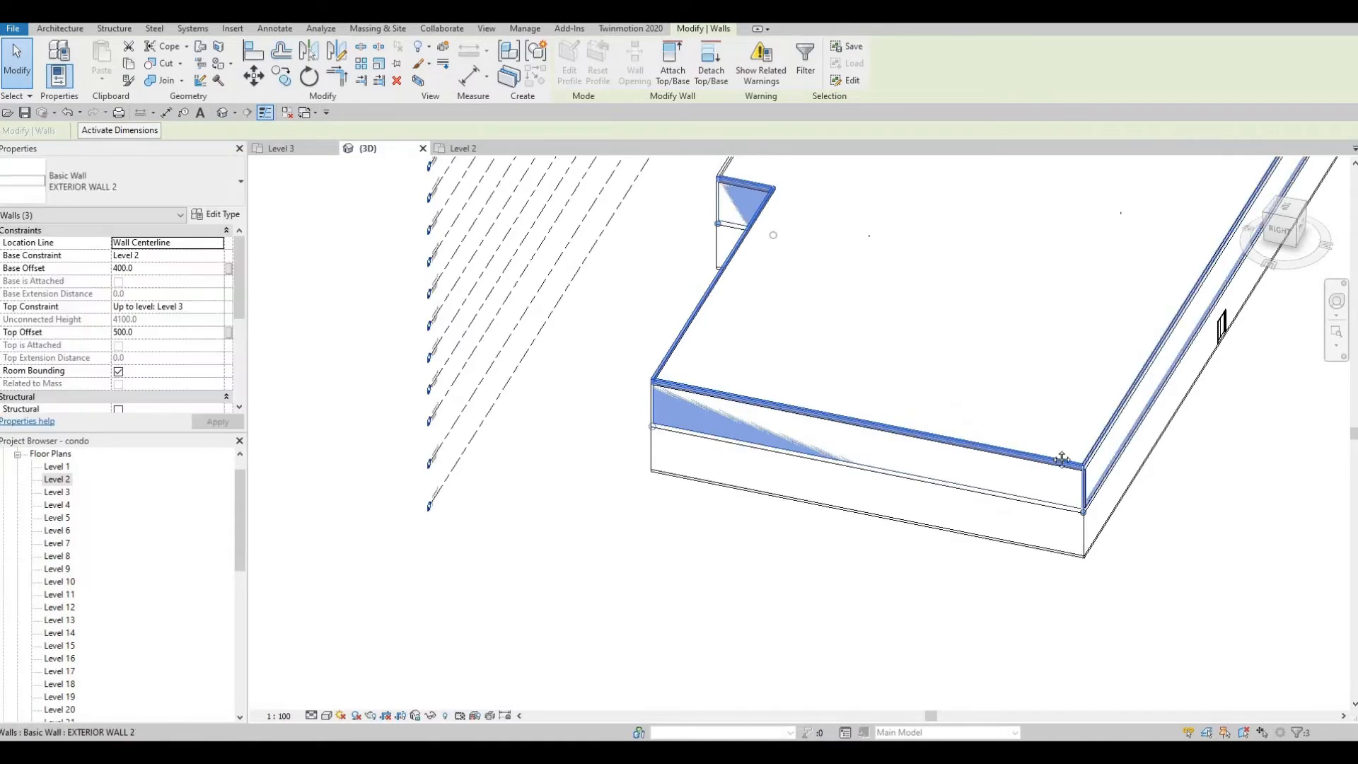
middle_drag(1230, 212, 701, 531)
shift+middle_drag(841, 465, 848, 417)
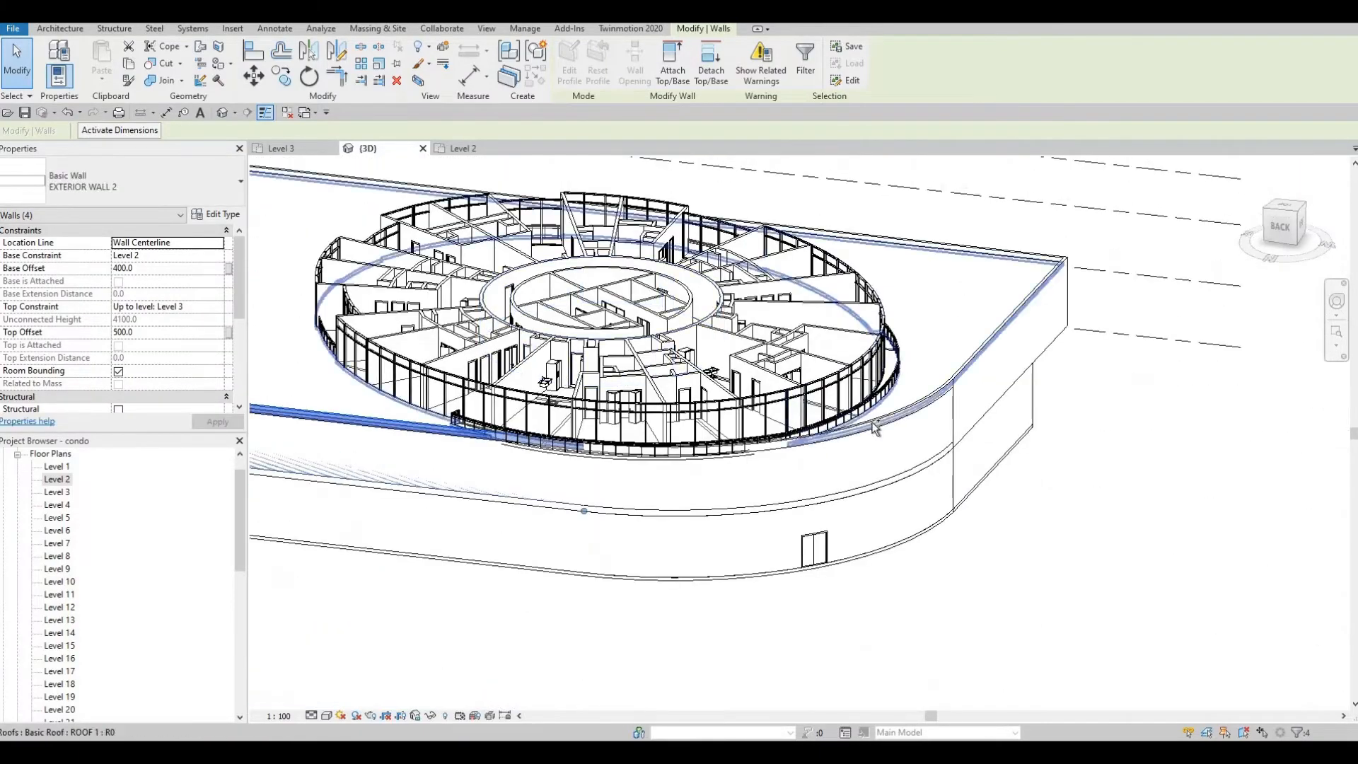
ctrl+click(749, 418)
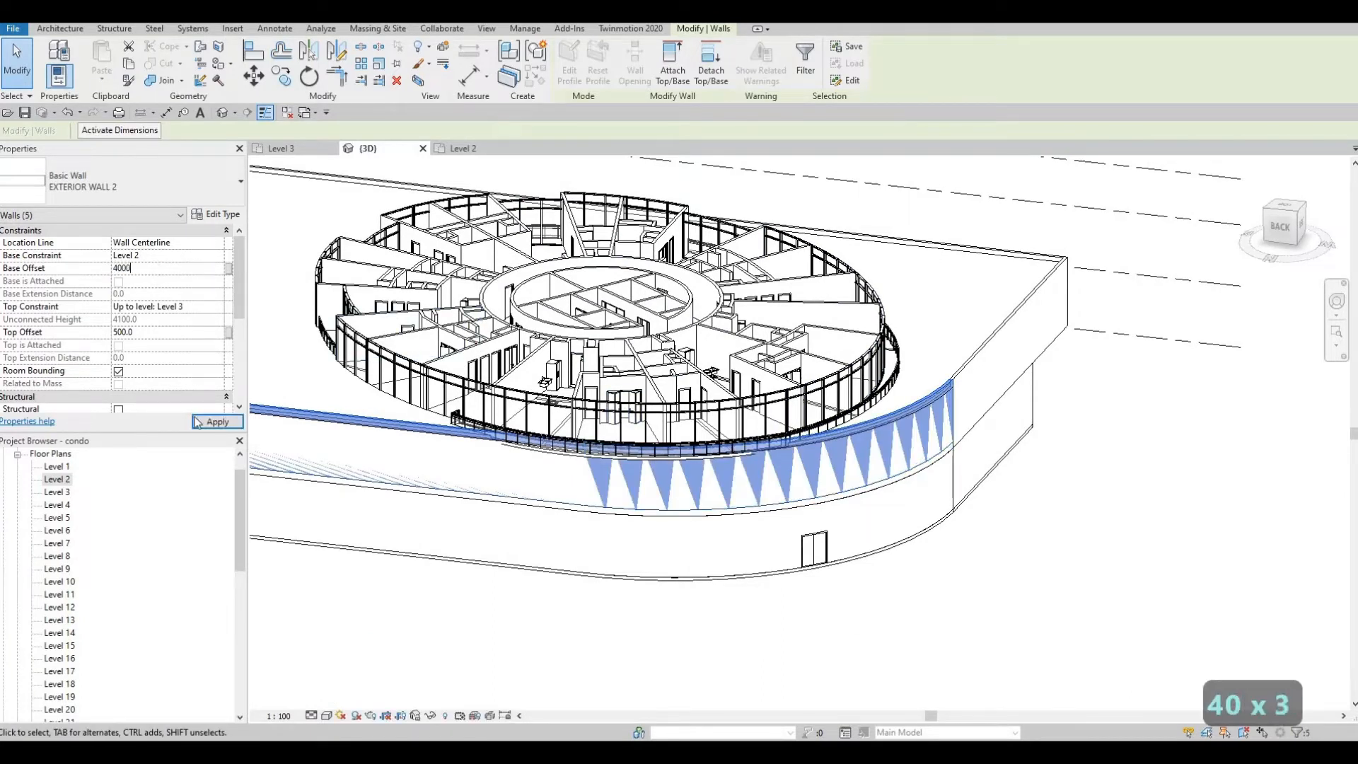
click(197, 422)
key(Escape)
key(Escape)
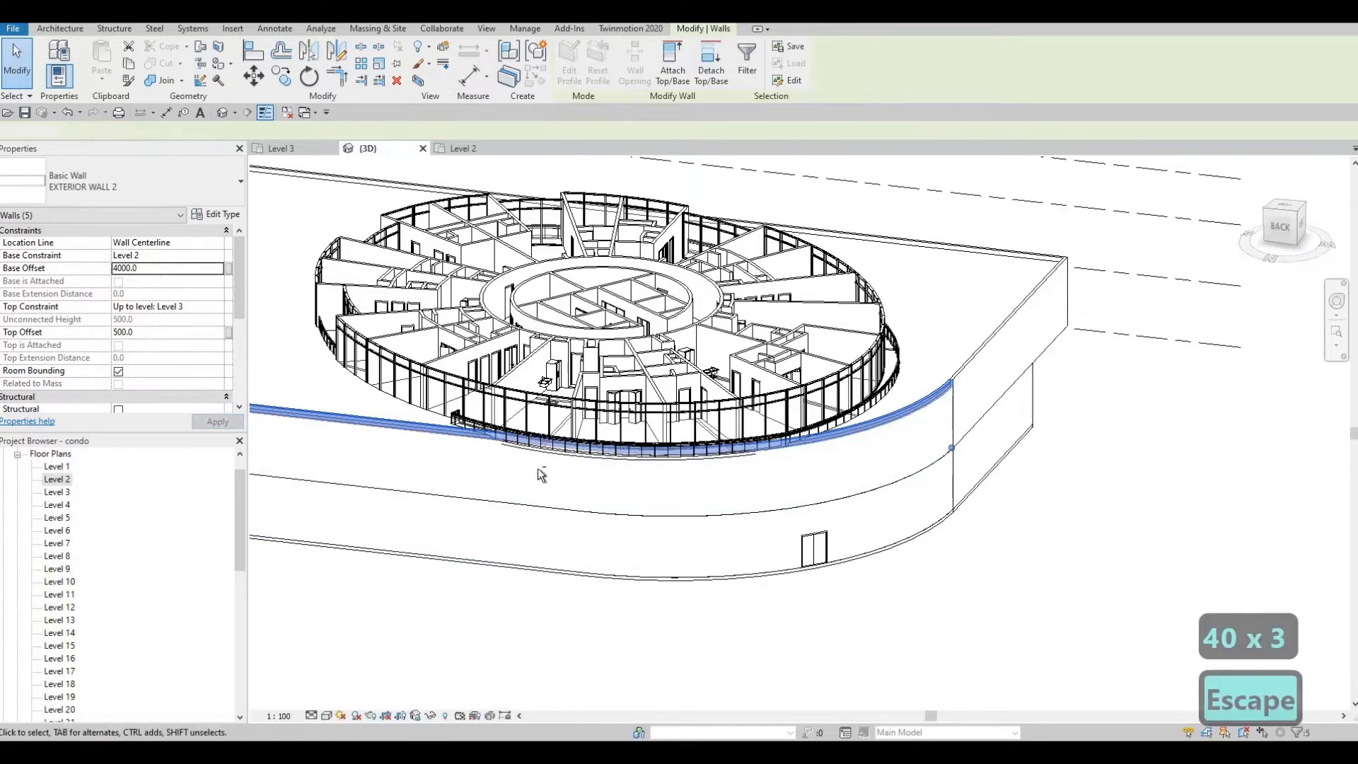
Step: Open the Level 2 floor plan and check the end of the interior wall beside the stair door below the men's washroom
shift+middle_drag(556, 459, 1038, 272)
shift+middle_drag(499, 409, 628, 329)
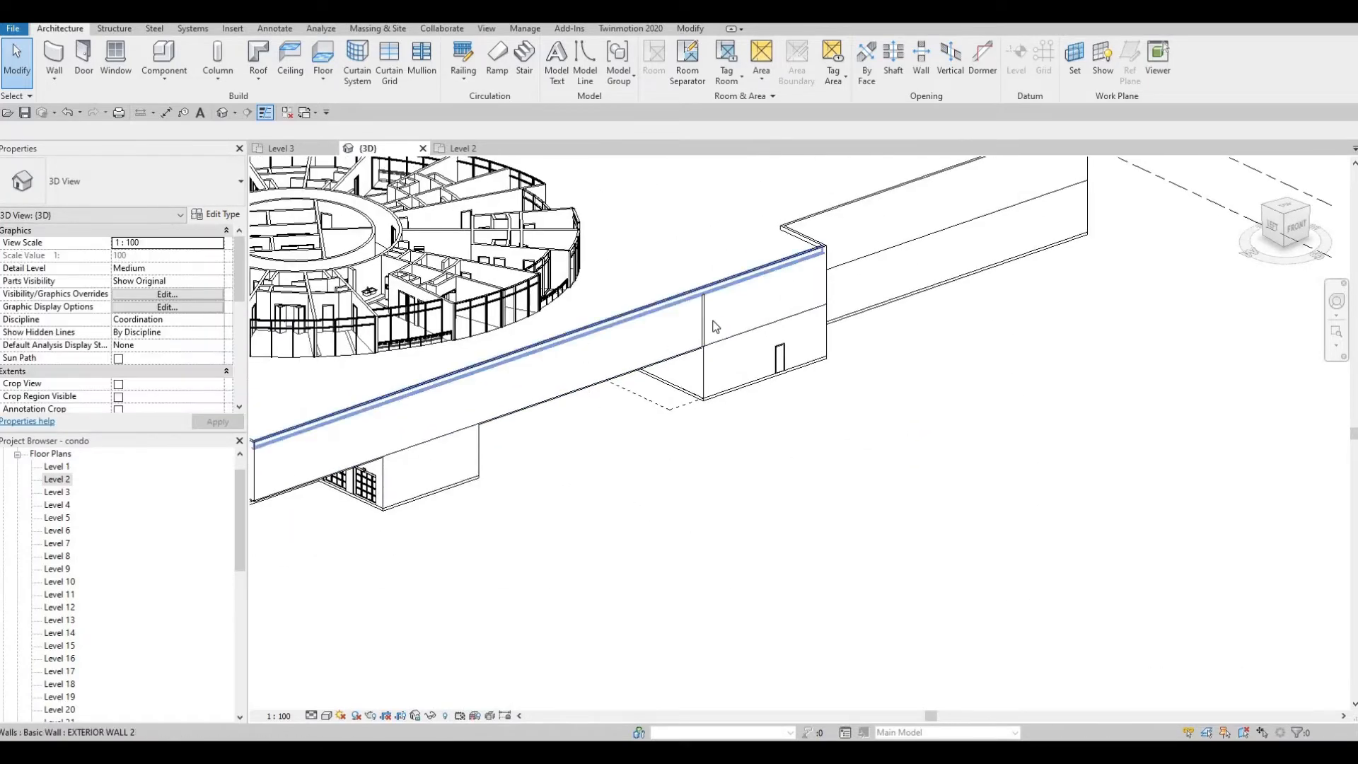
double_click(62, 481)
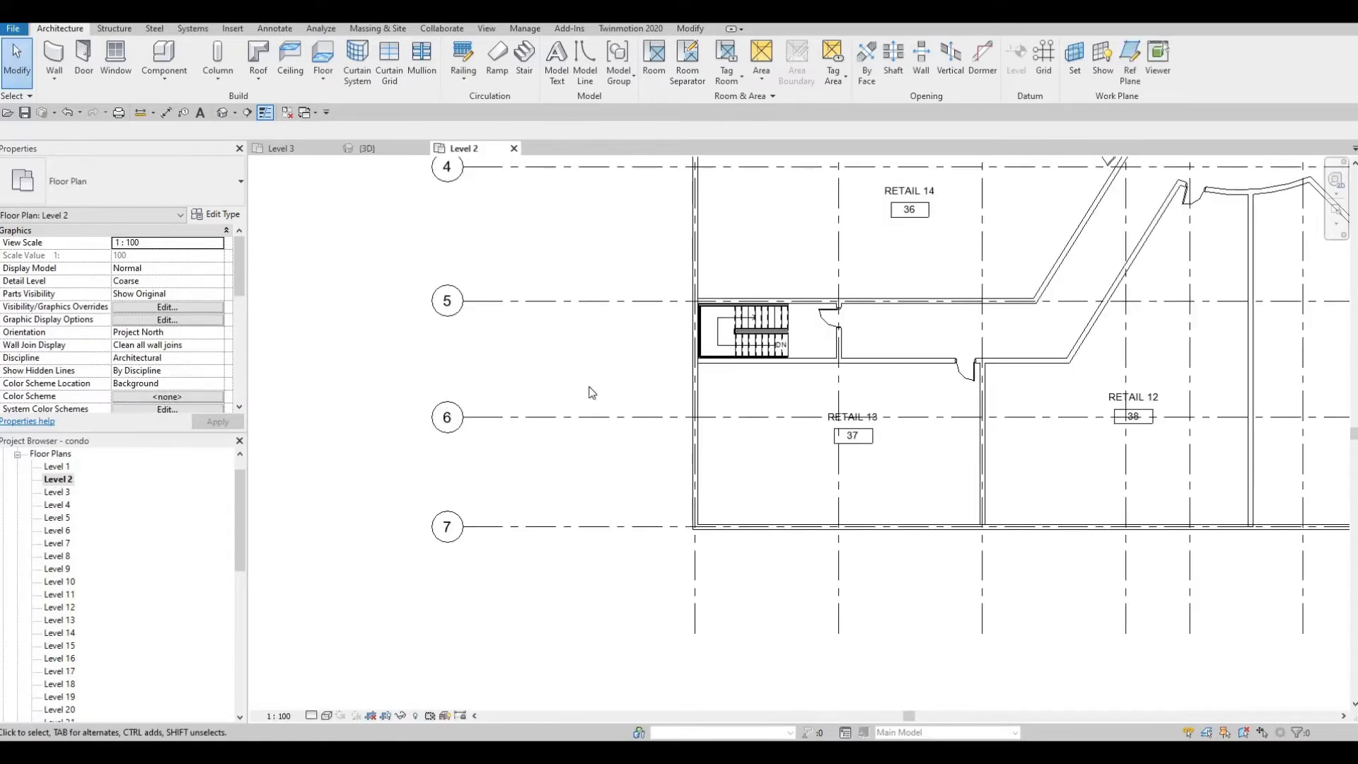
scroll(591, 391, down, 5)
scroll(851, 395, up, 5)
scroll(729, 410, down, 2)
scroll(833, 403, up, 2)
scroll(834, 404, up, 5)
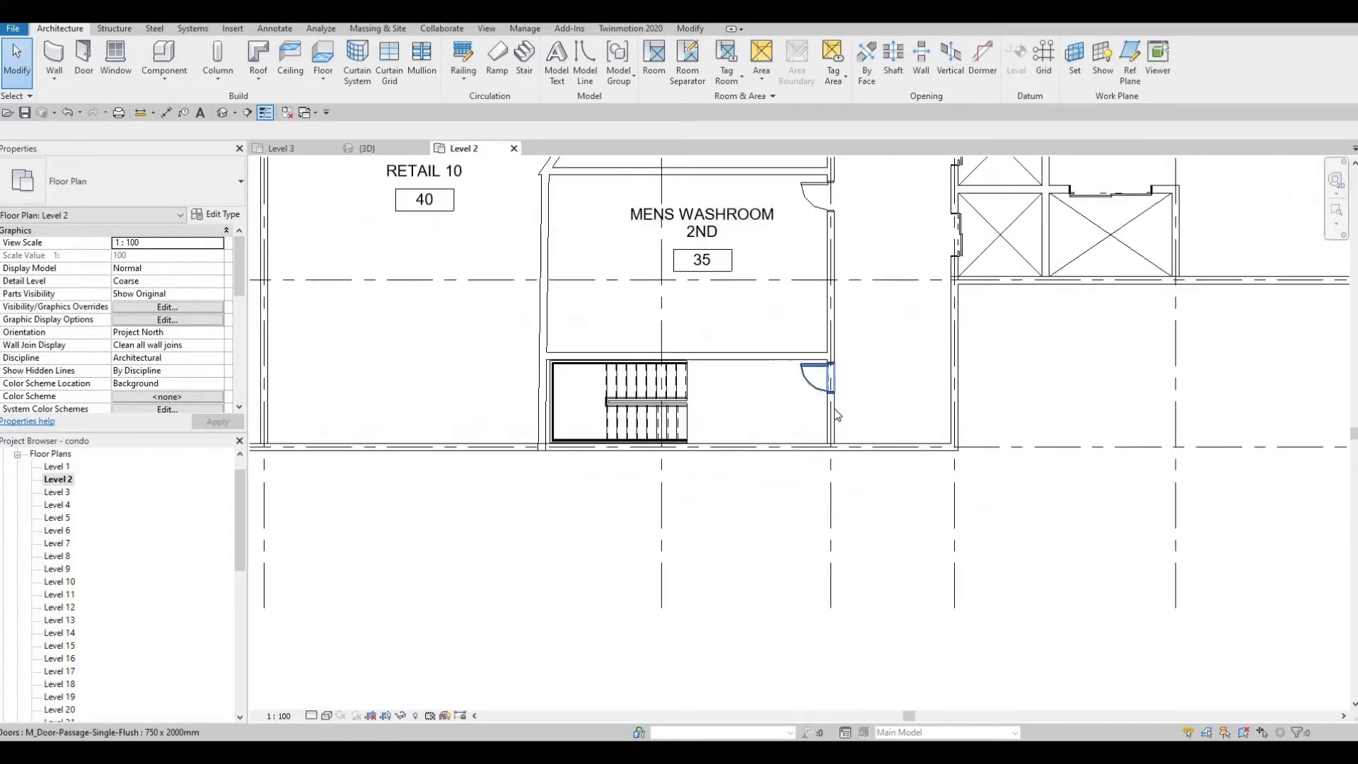
click(828, 452)
scroll(831, 486, up, 2)
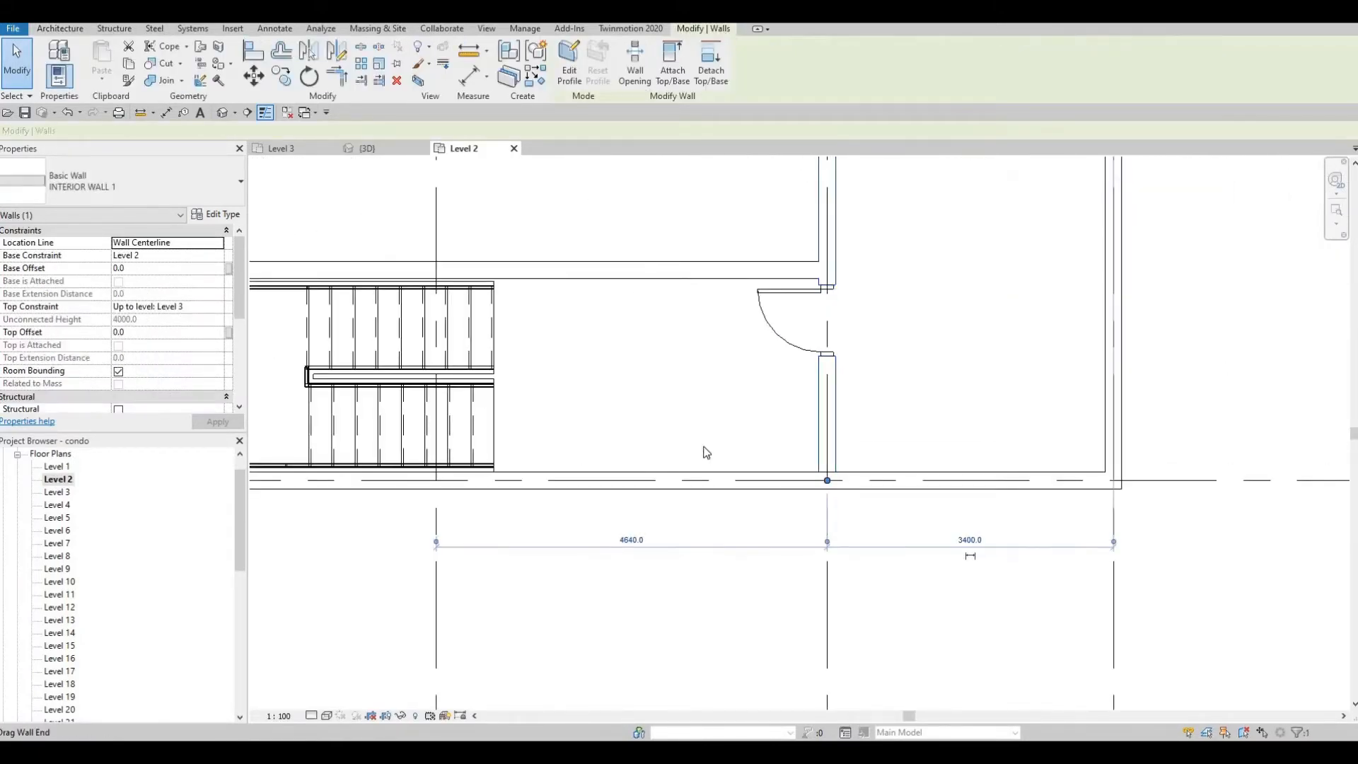
Step: Move the lower end of the slanted partition between Retail 10 and the stairs so the wall runs straight vertically
scroll(448, 418, down, 4)
scroll(485, 418, up, 3)
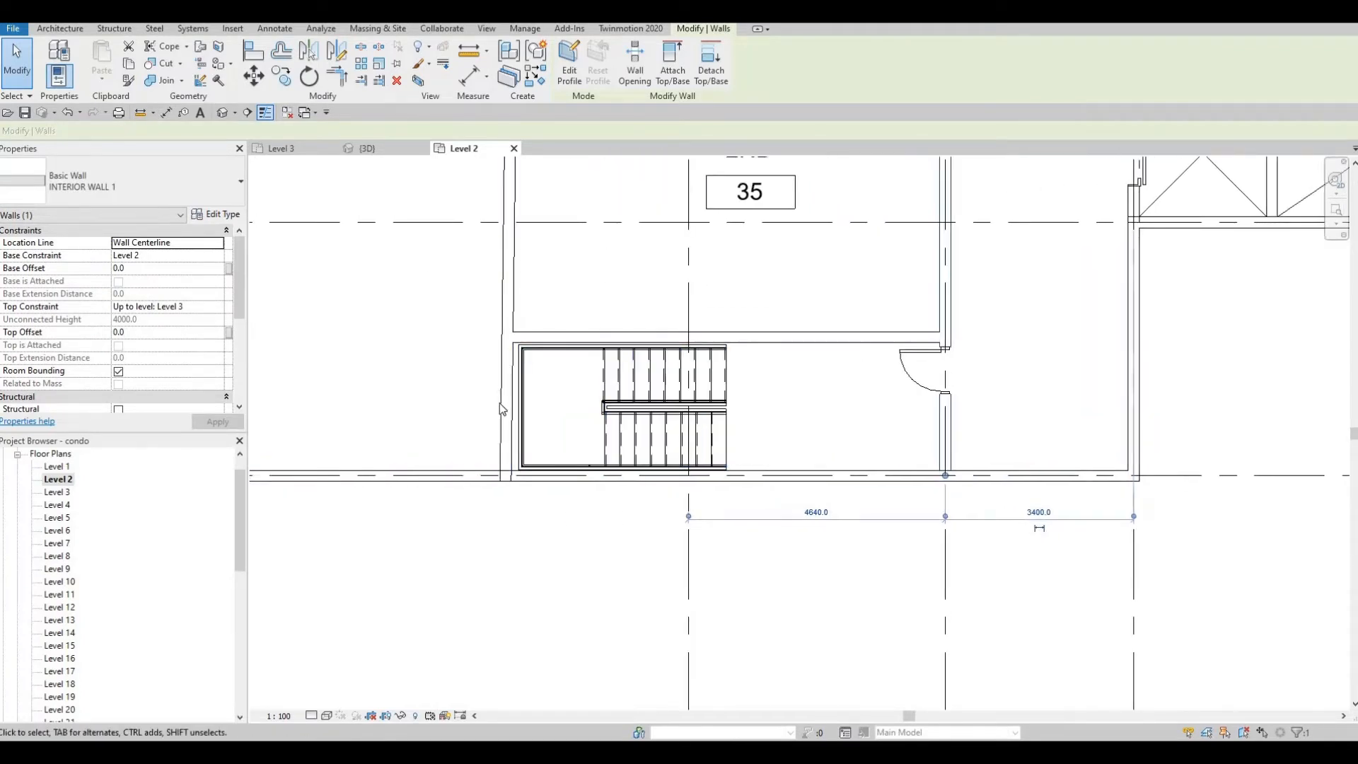
click(508, 478)
drag(517, 474, 516, 480)
scroll(525, 474, up, 4)
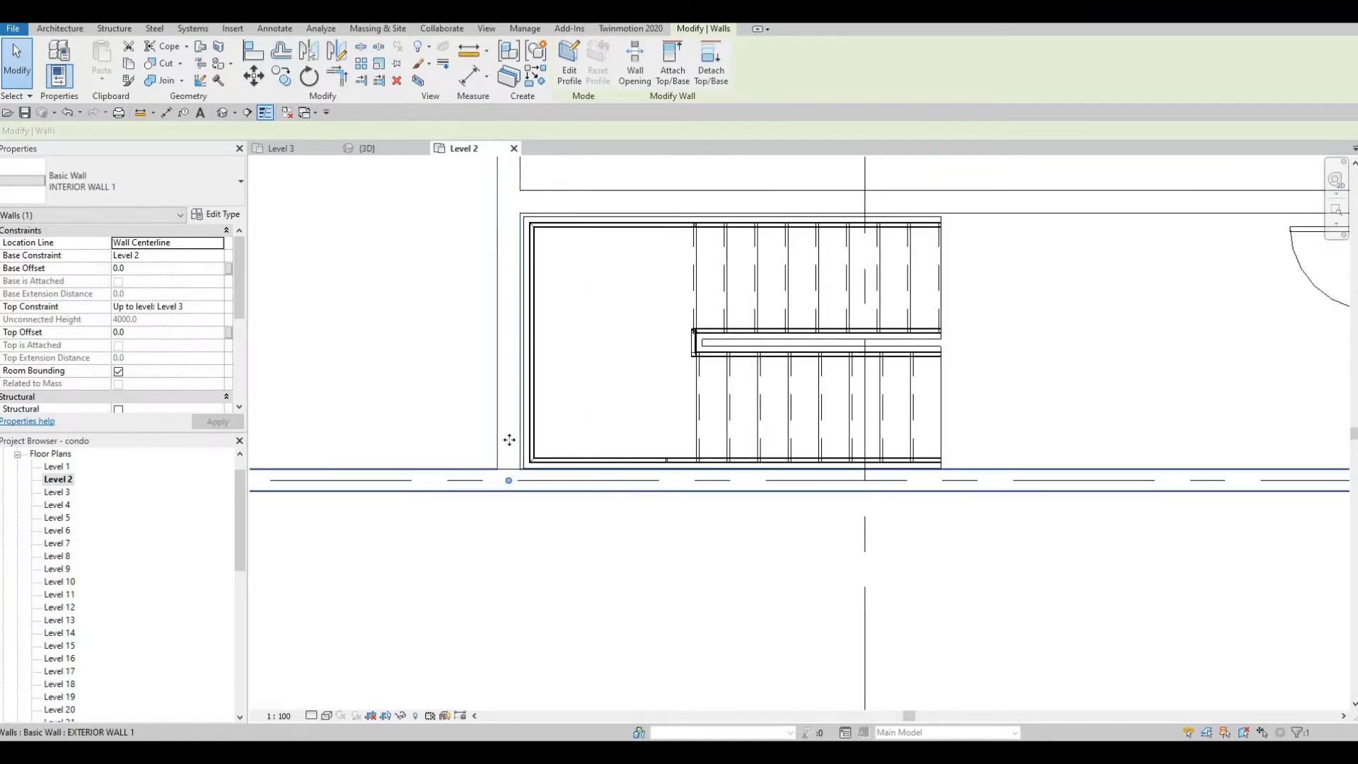
scroll(509, 440, down, 5)
key(Escape)
scroll(527, 297, up, 1)
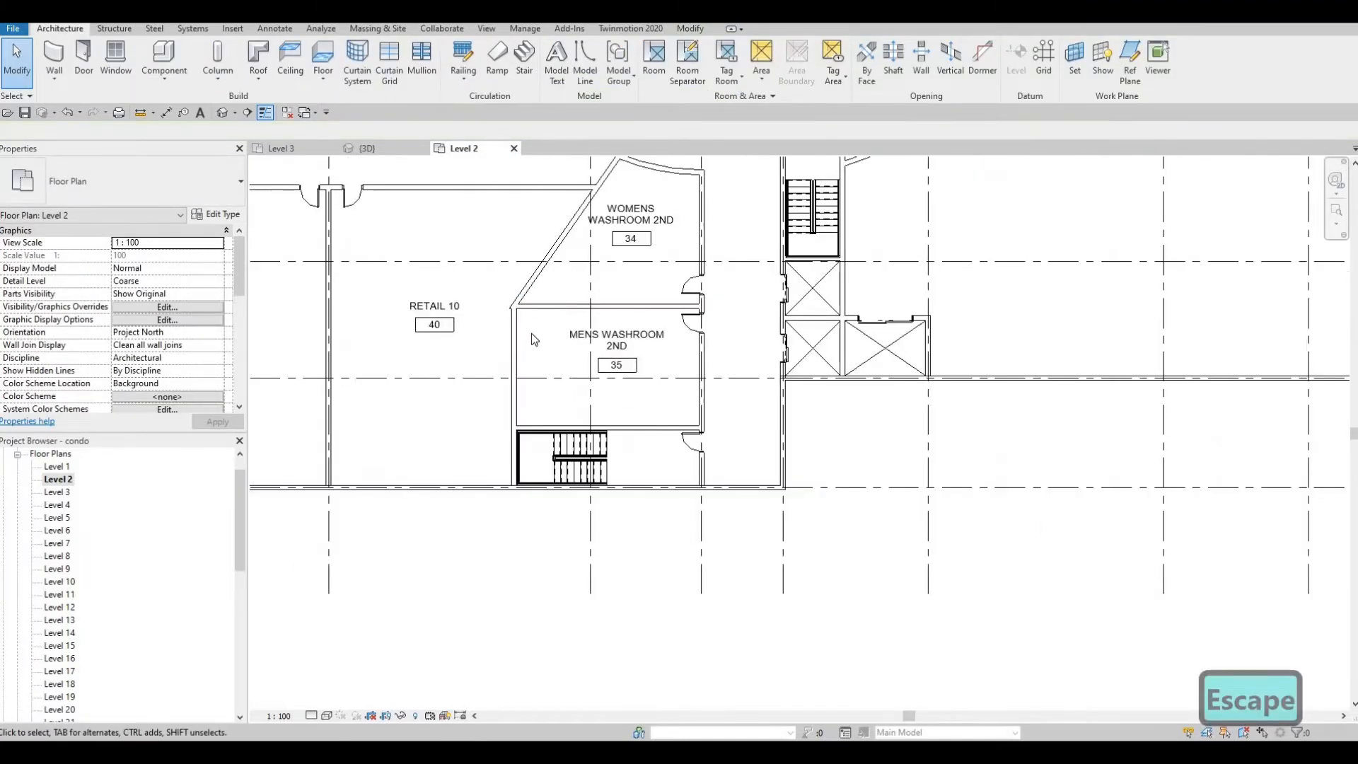
scroll(515, 328, up, 4)
key(Escape)
key(Escape)
key(t)
key(r)
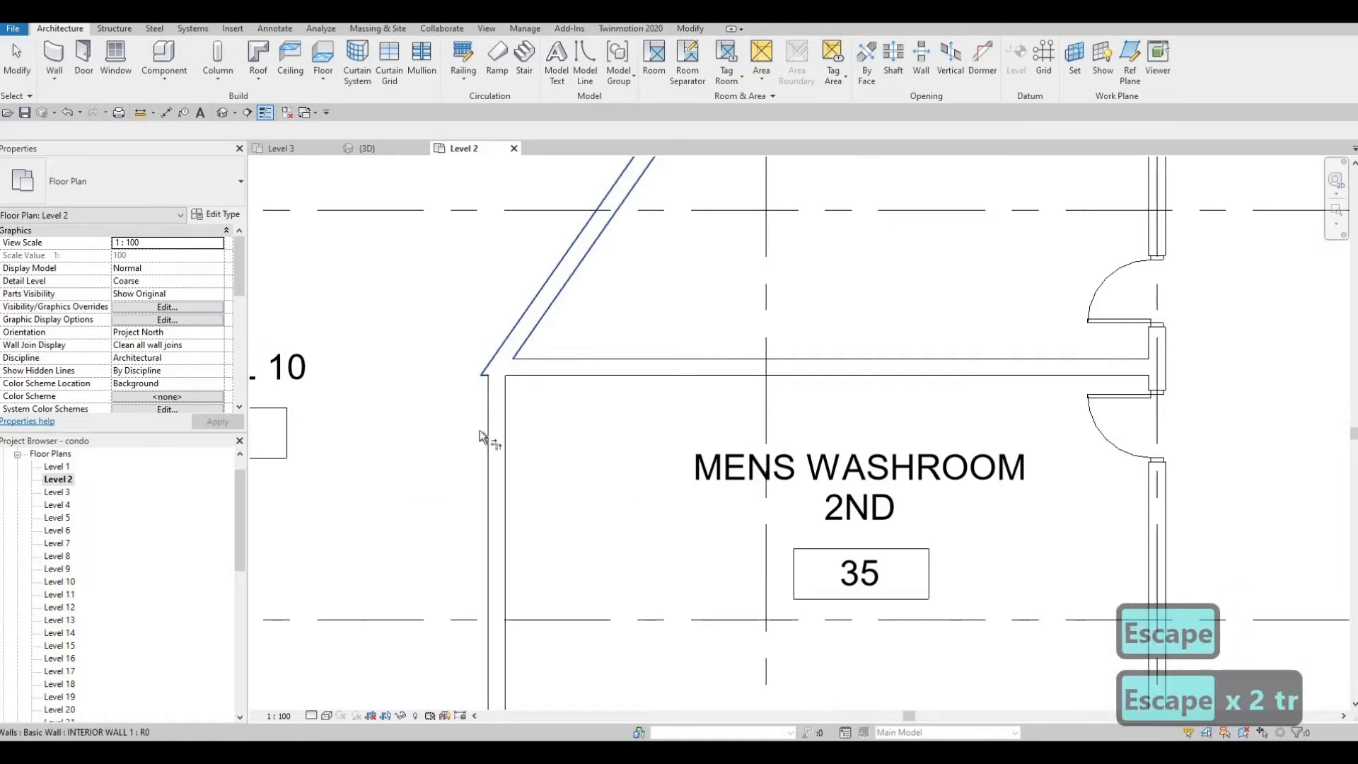
click(480, 434)
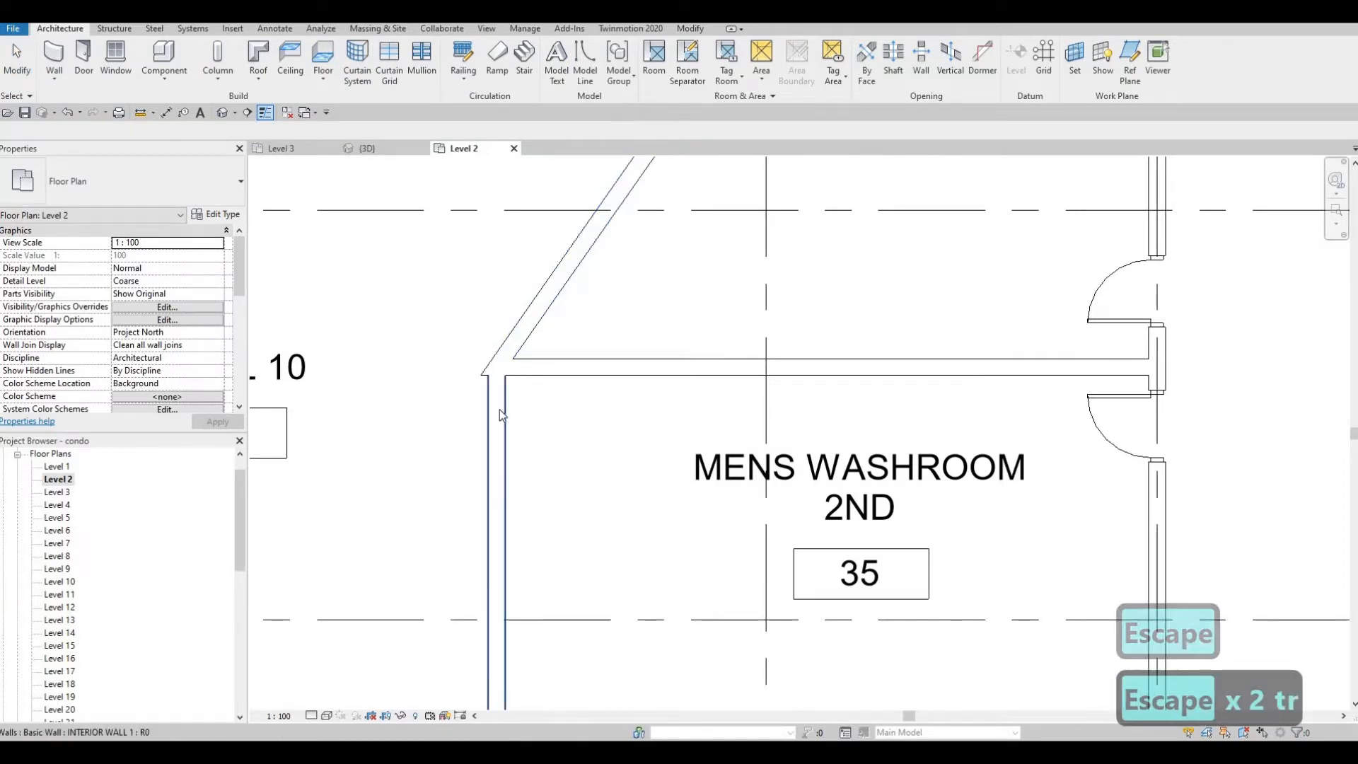
key(Escape)
key(Escape)
click(503, 395)
key(Escape)
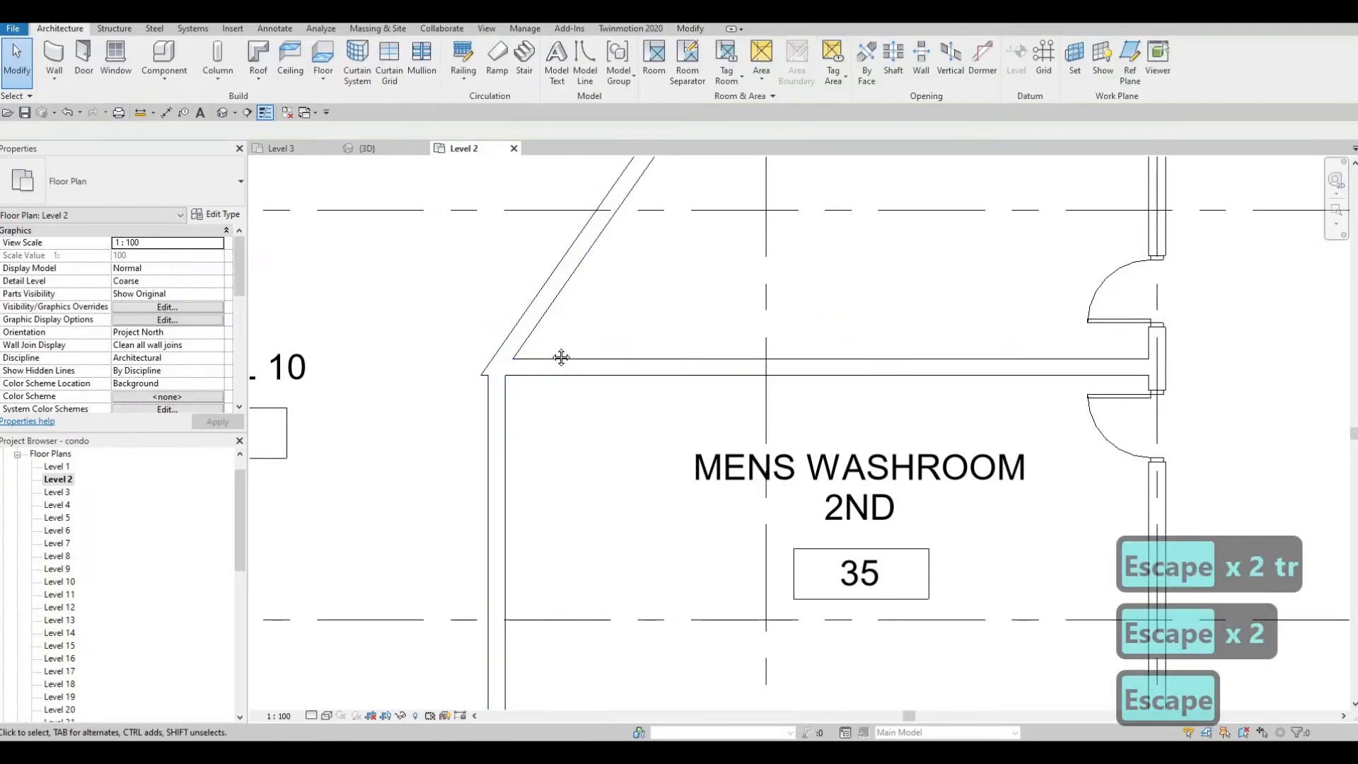
Step: Leave the Level 2 washroom plan and show the condo building in the default 3D view
scroll(621, 339, down, 4)
scroll(515, 370, up, 2)
key(Escape)
key(Escape)
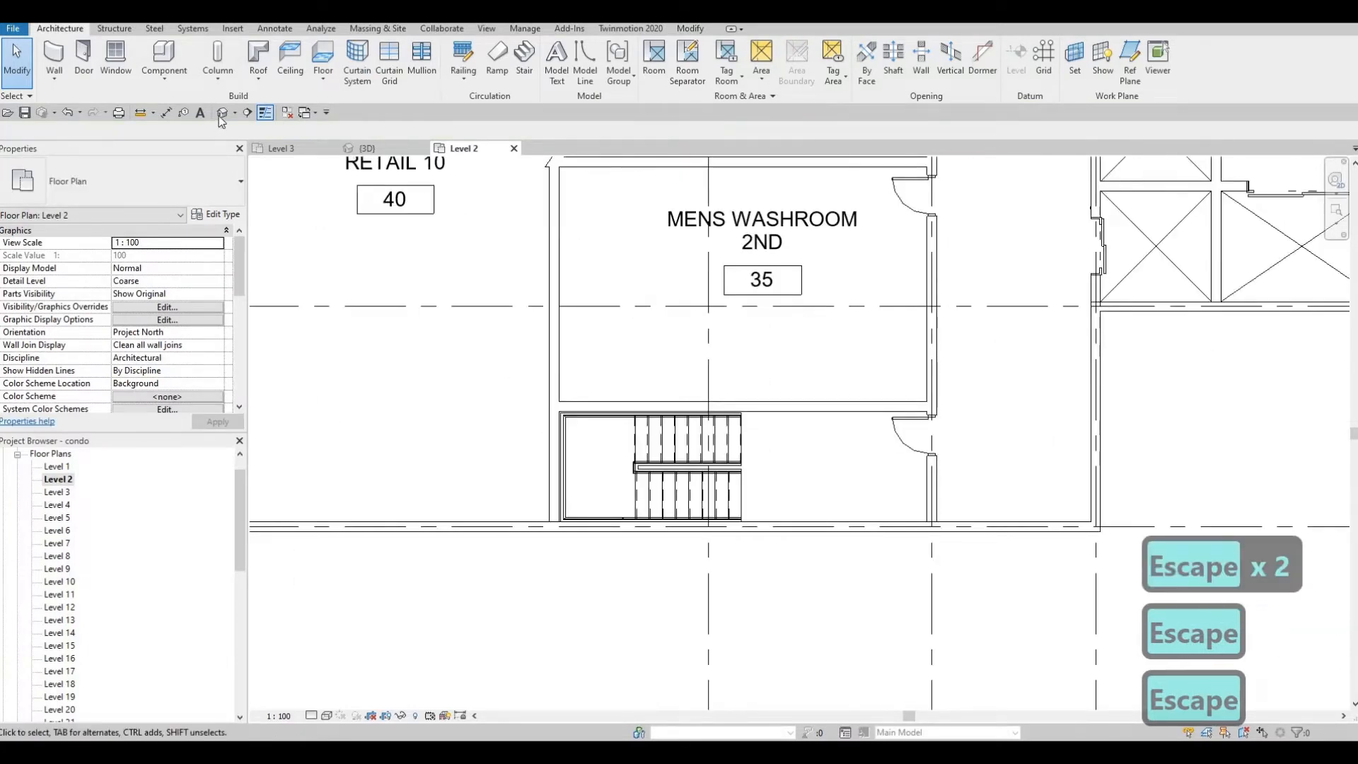
click(222, 111)
scroll(836, 445, down, 5)
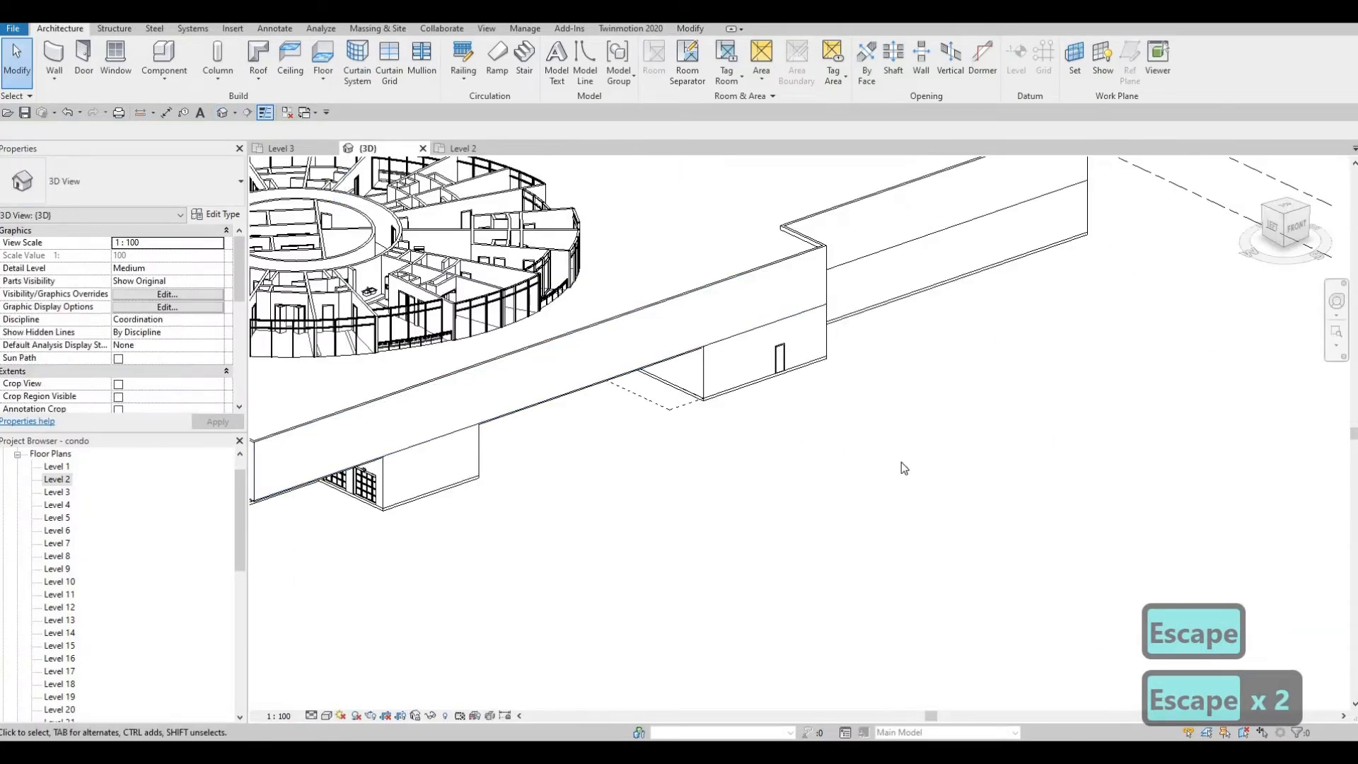
scroll(757, 452, up, 3)
key(Escape)
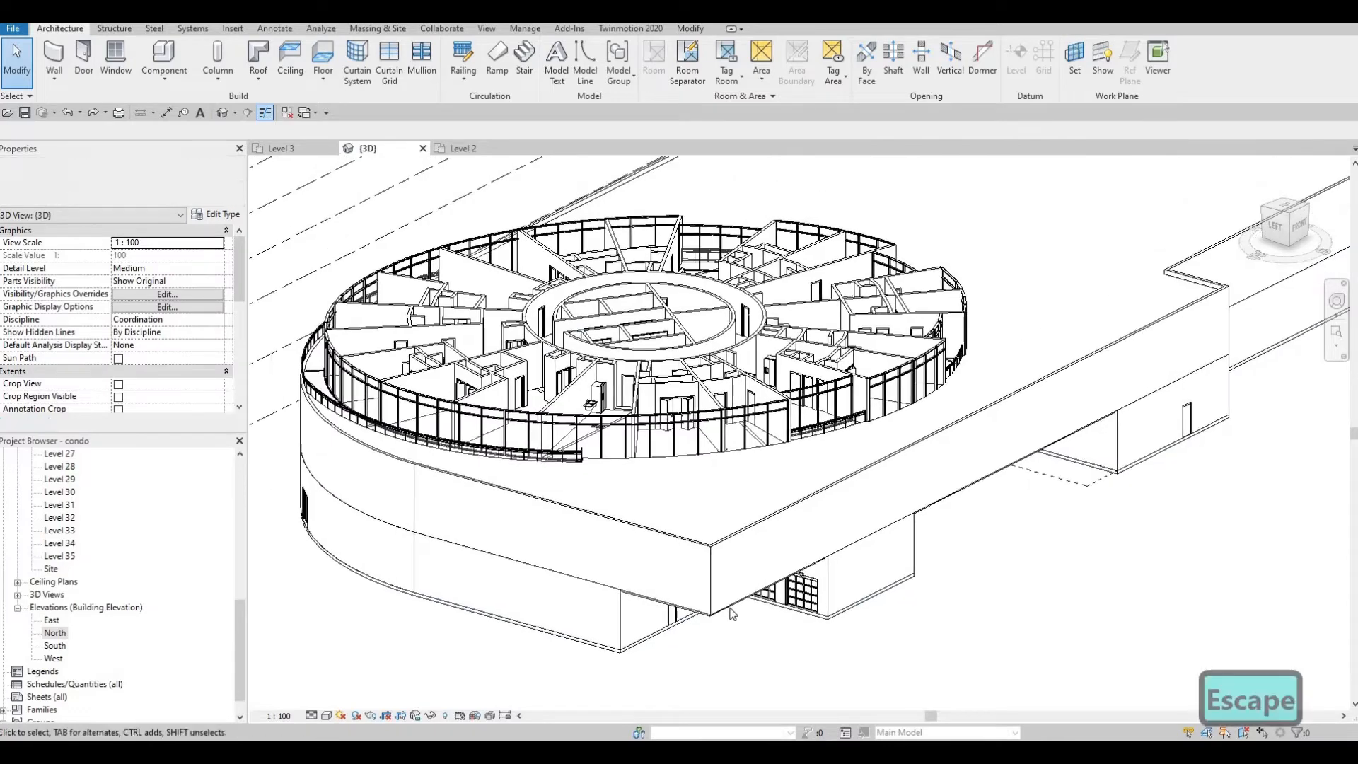
Step: Change the long straight Level 2 exterior wall on the front side to the Curtain Wall: Storefront type
click(969, 453)
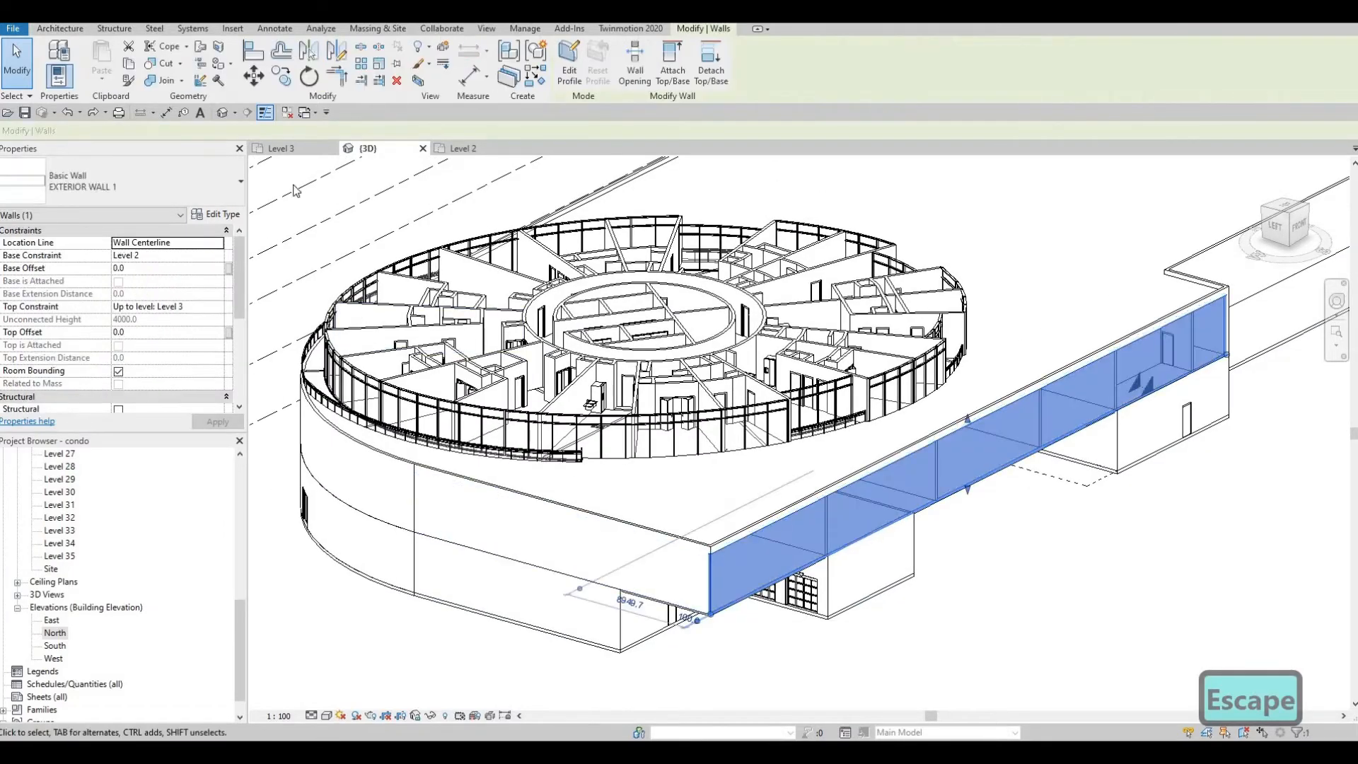
click(143, 192)
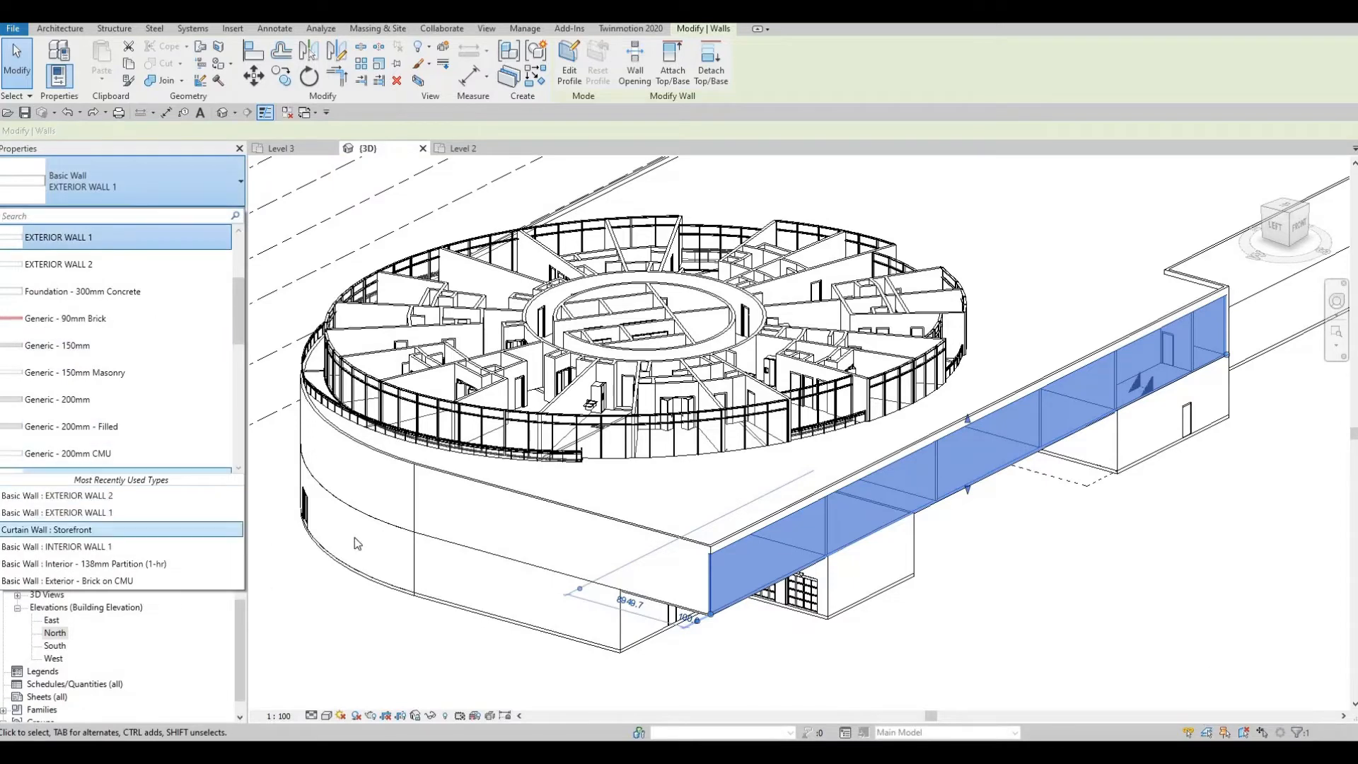
key(Escape)
key(Escape)
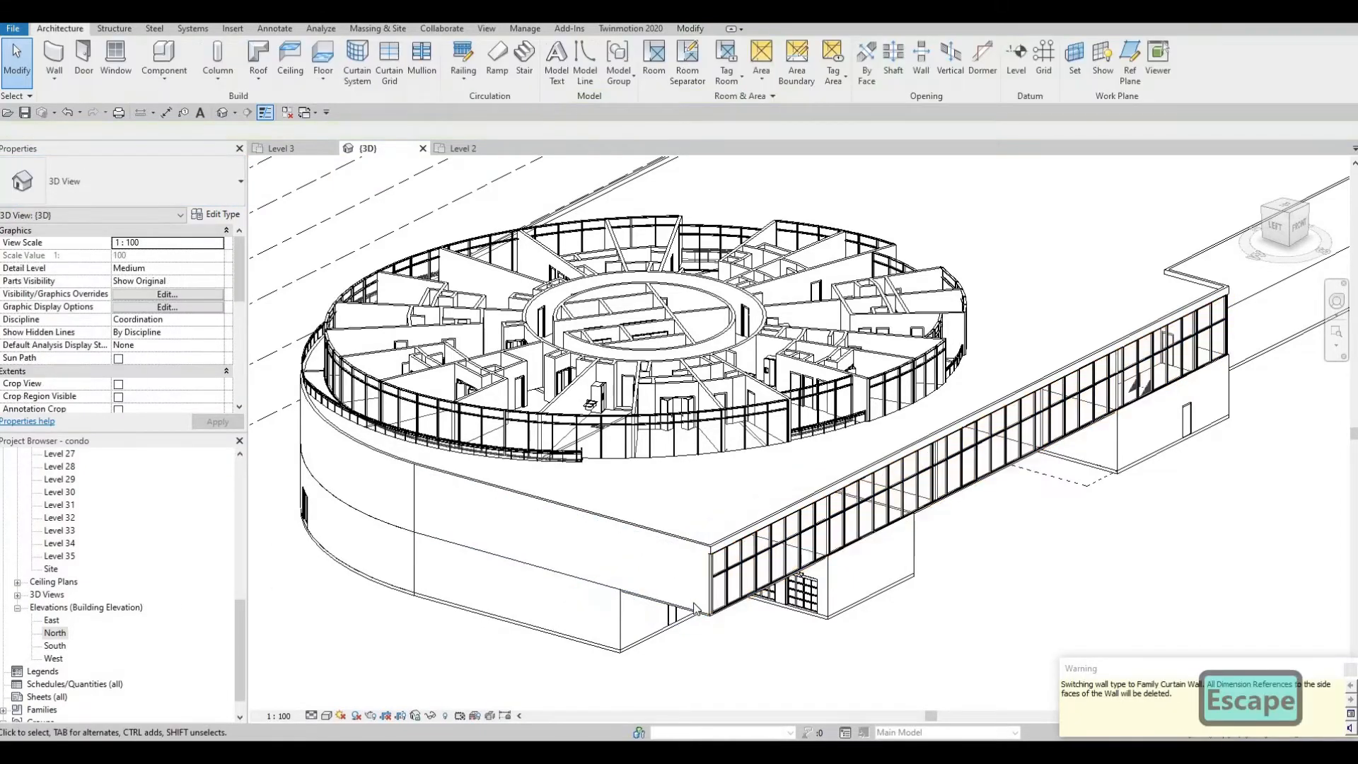
Step: Change the straight Level 2 exterior wall on the left side to Curtain Wall: Storefront
key(ctrl+Left)
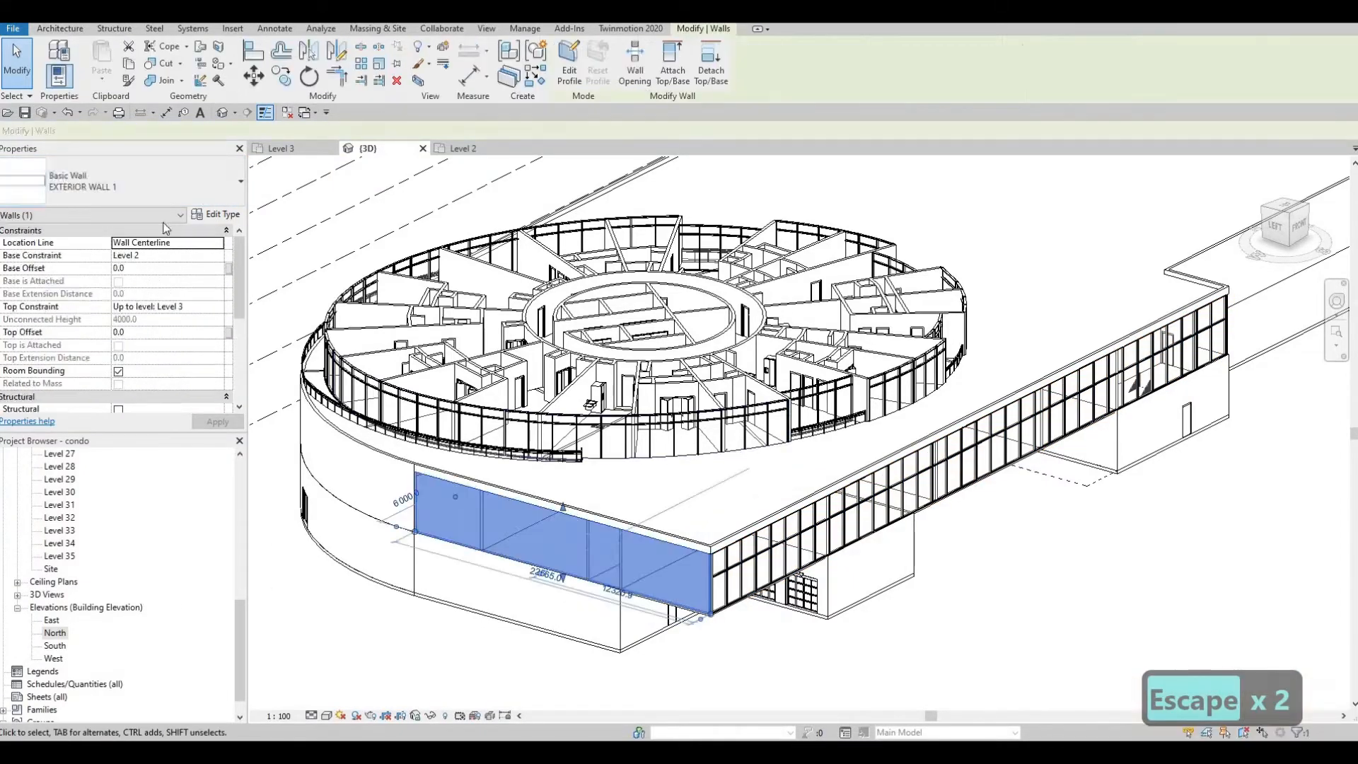
click(205, 185)
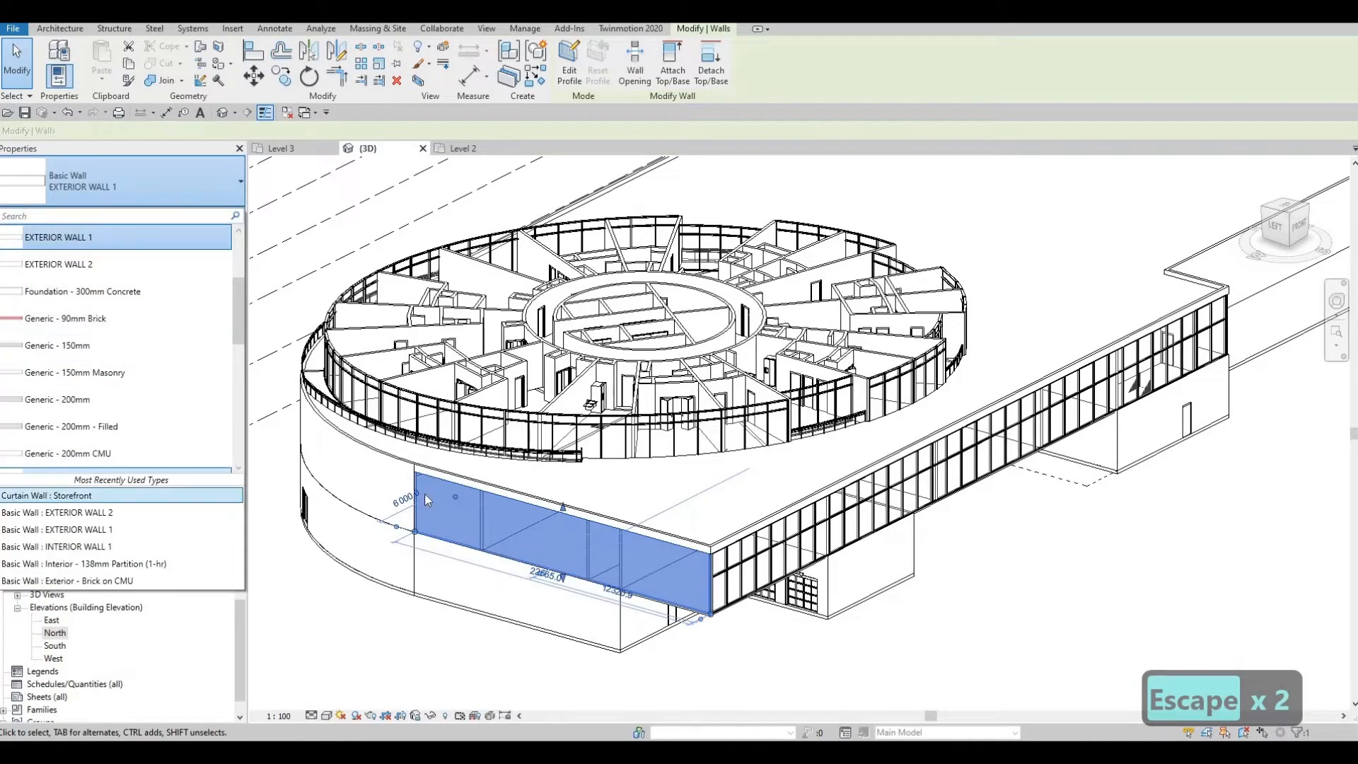
key(Escape)
key(Escape)
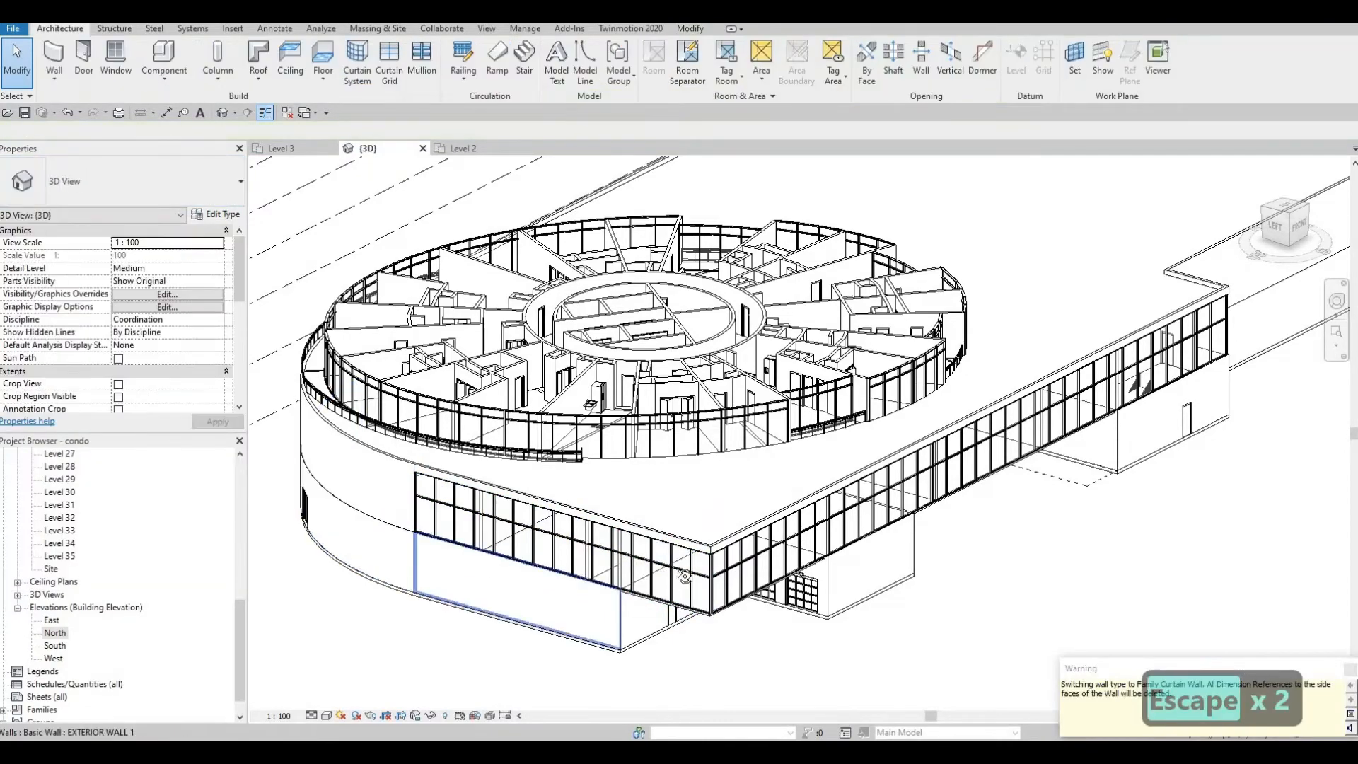
Step: Change the curved Level 2 exterior wall at the back-left corner to Curtain Wall: Storefront
scroll(995, 536, up, 5)
middle_drag(995, 536, 993, 523)
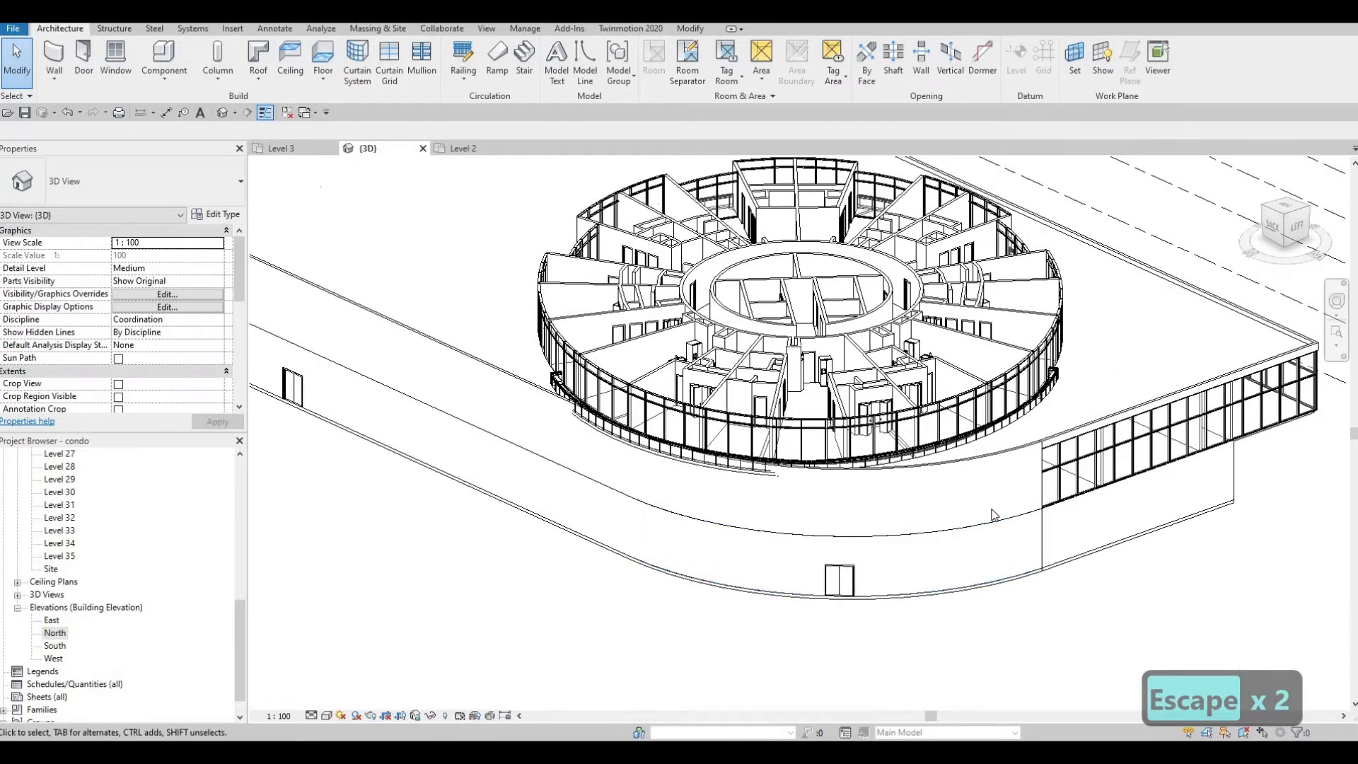
click(995, 524)
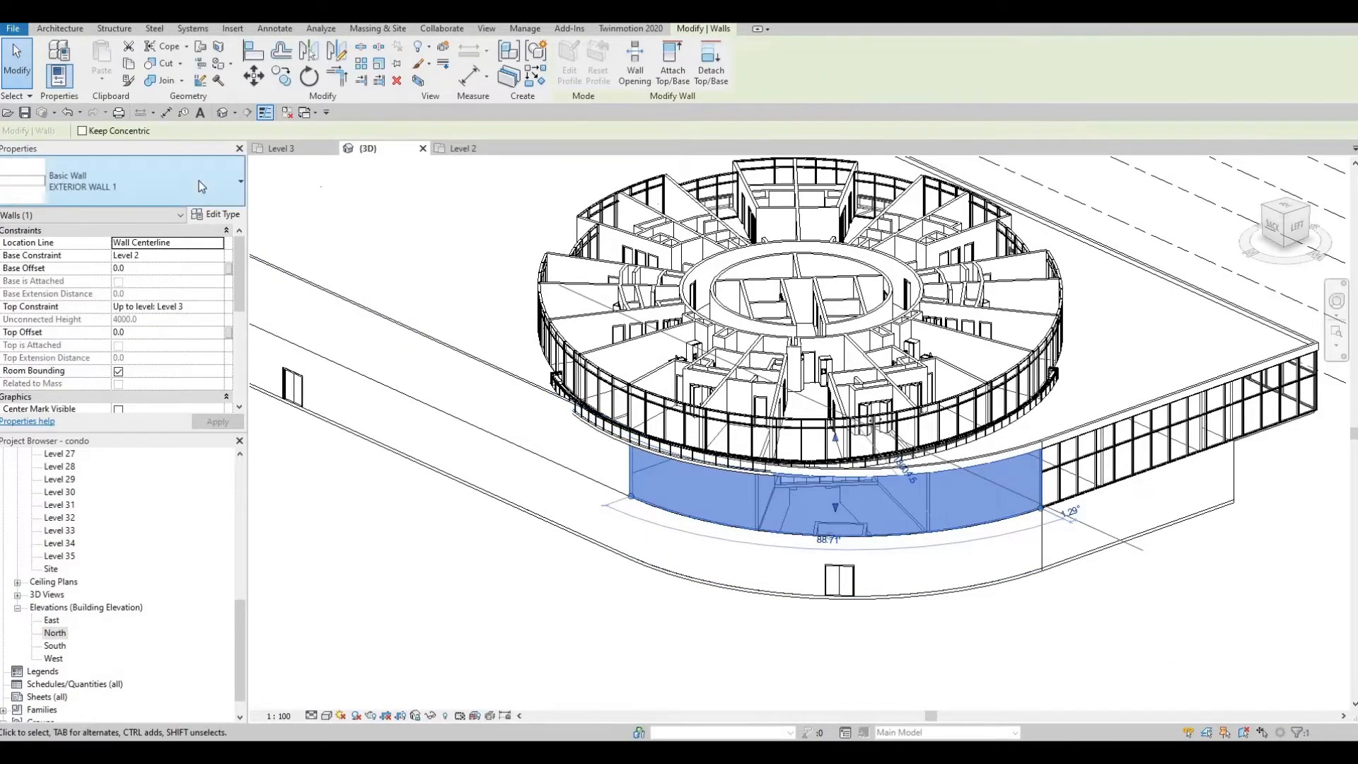
click(198, 180)
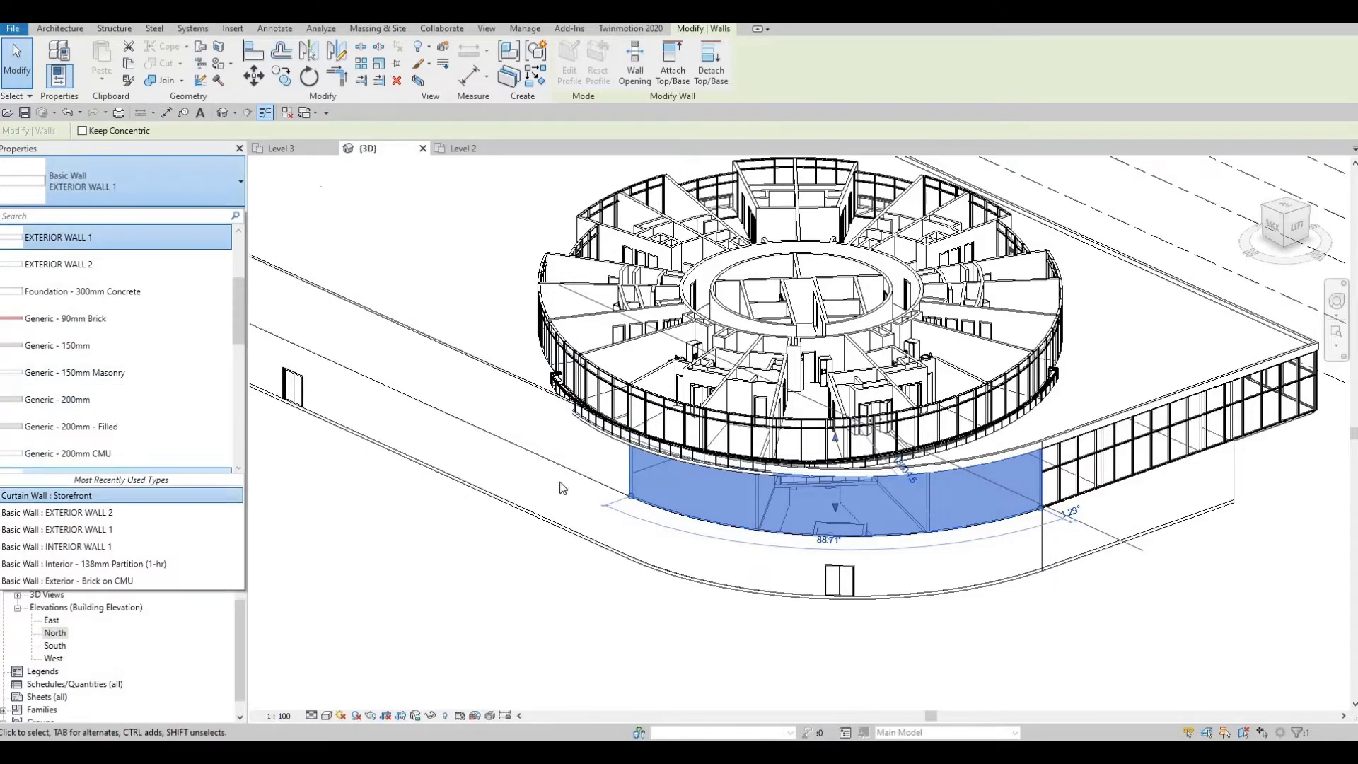
click(129, 496)
key(Escape)
key(Escape)
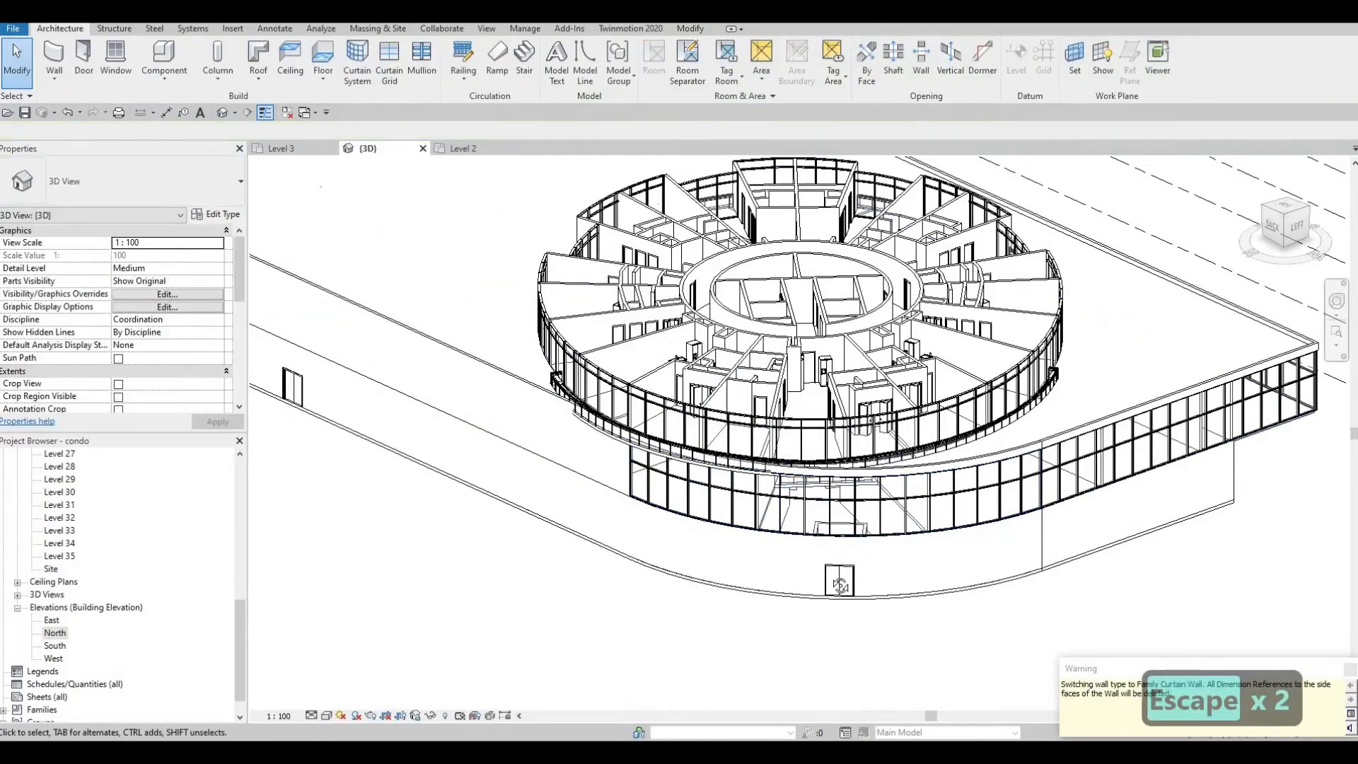
Step: Try to change the long Level 2 back wall to Curtain Wall: Storefront, and show the element with the sketch constraint error
shift+middle_drag(677, 563, 1140, 554)
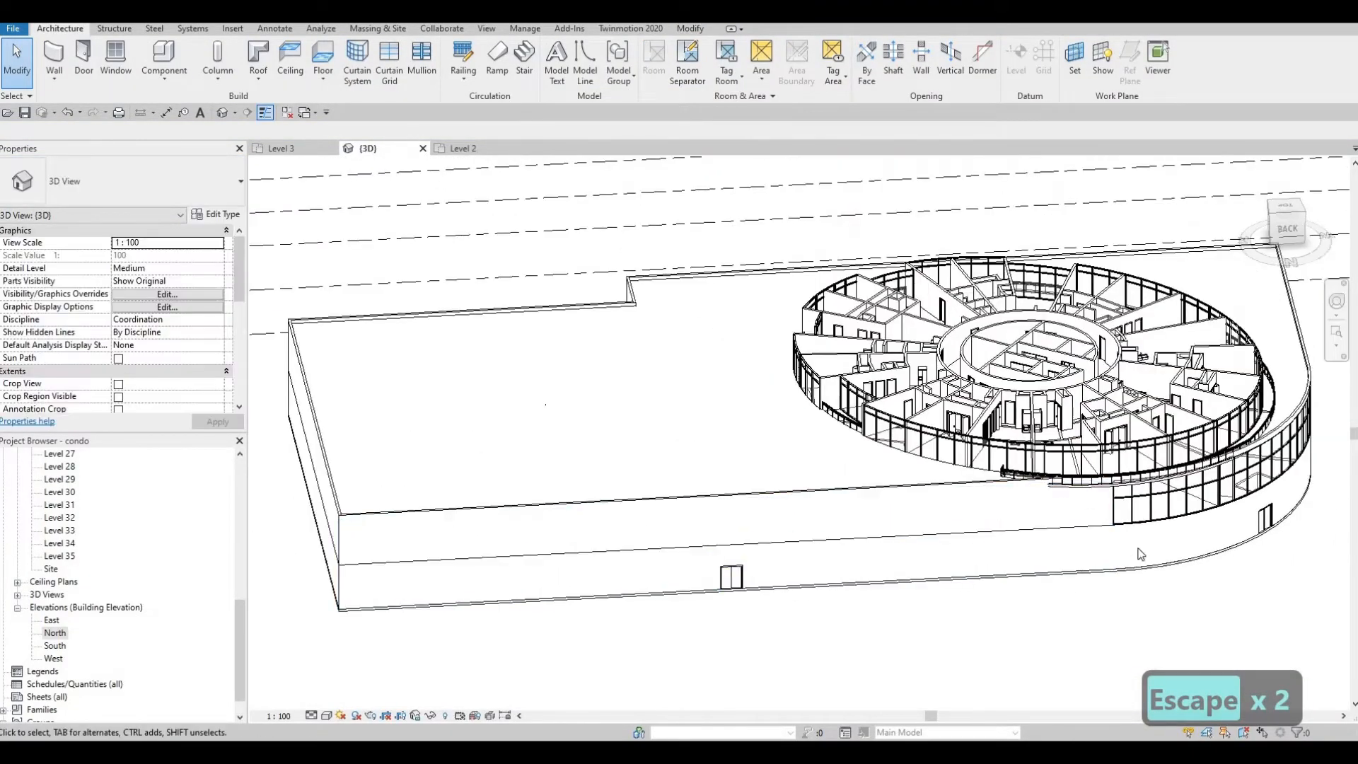
click(276, 400)
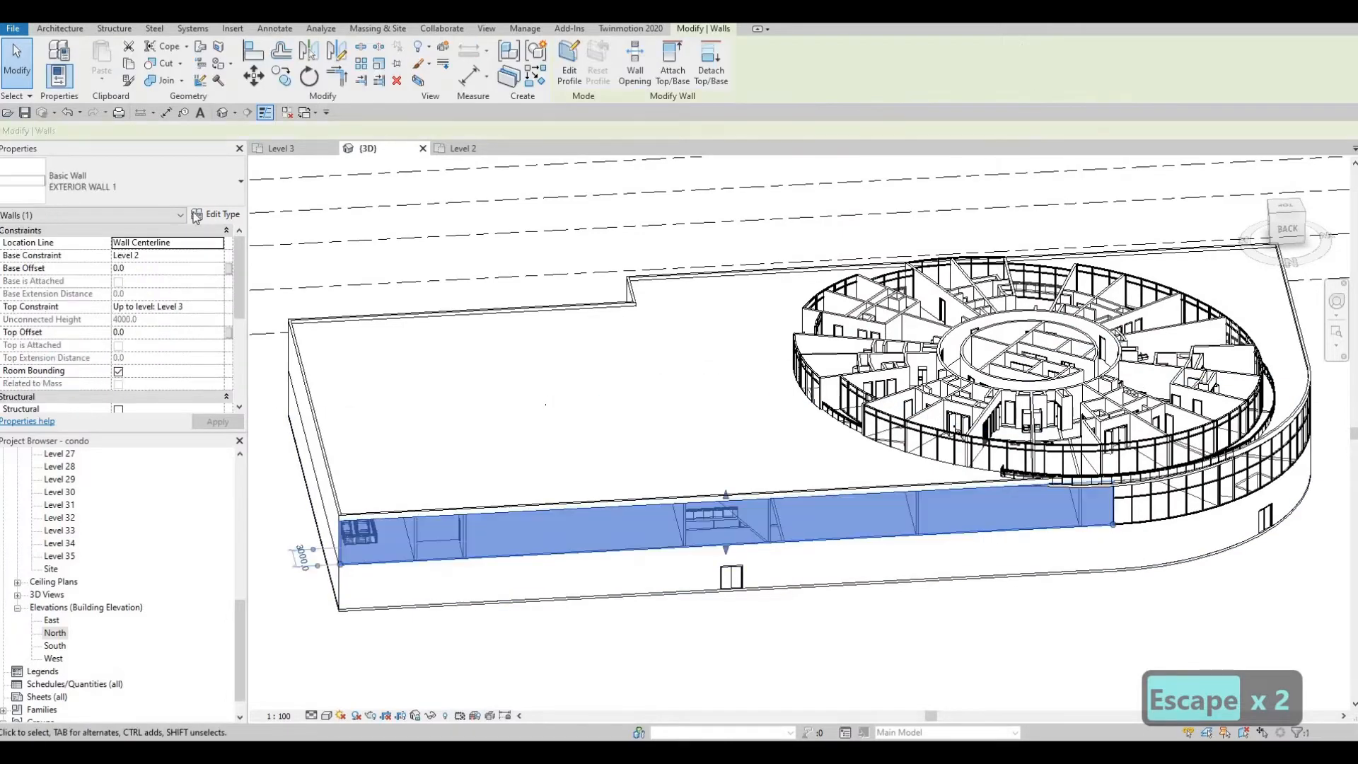
click(213, 198)
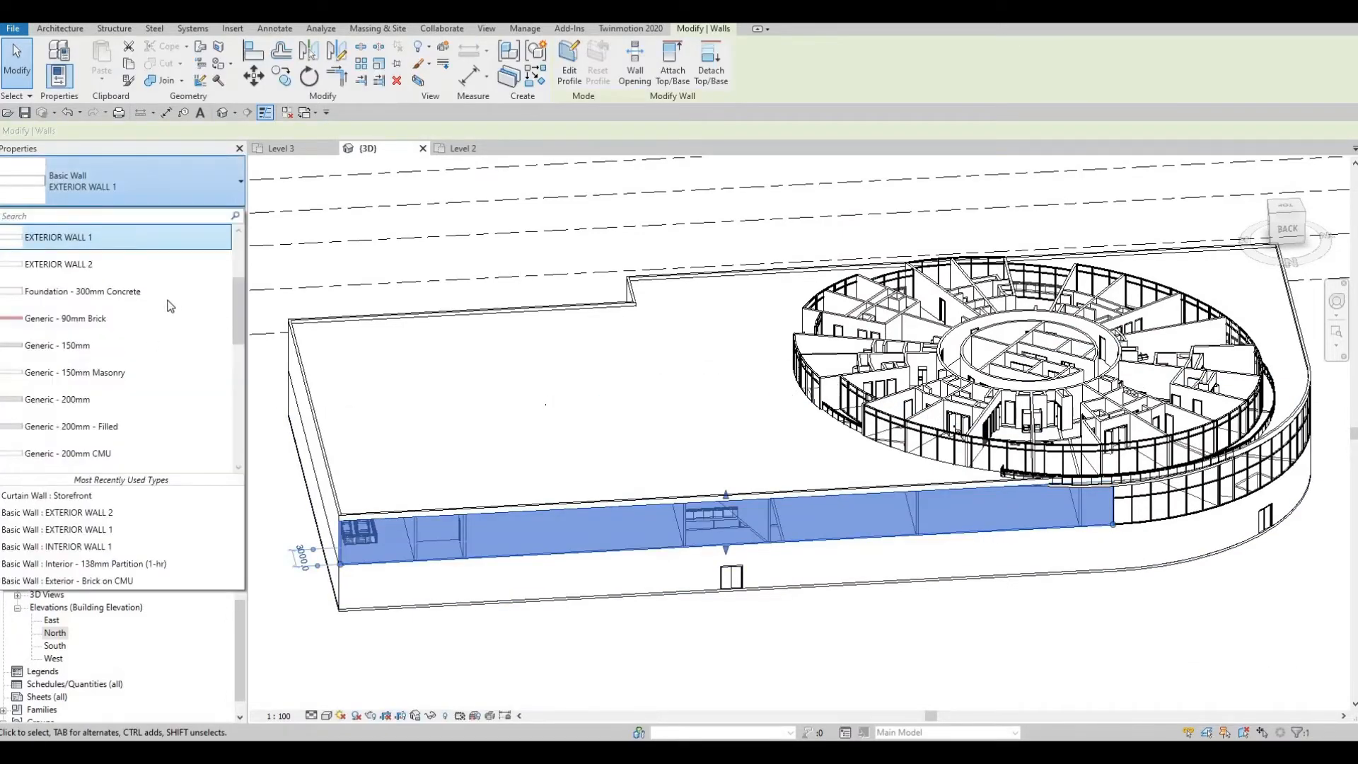
click(374, 535)
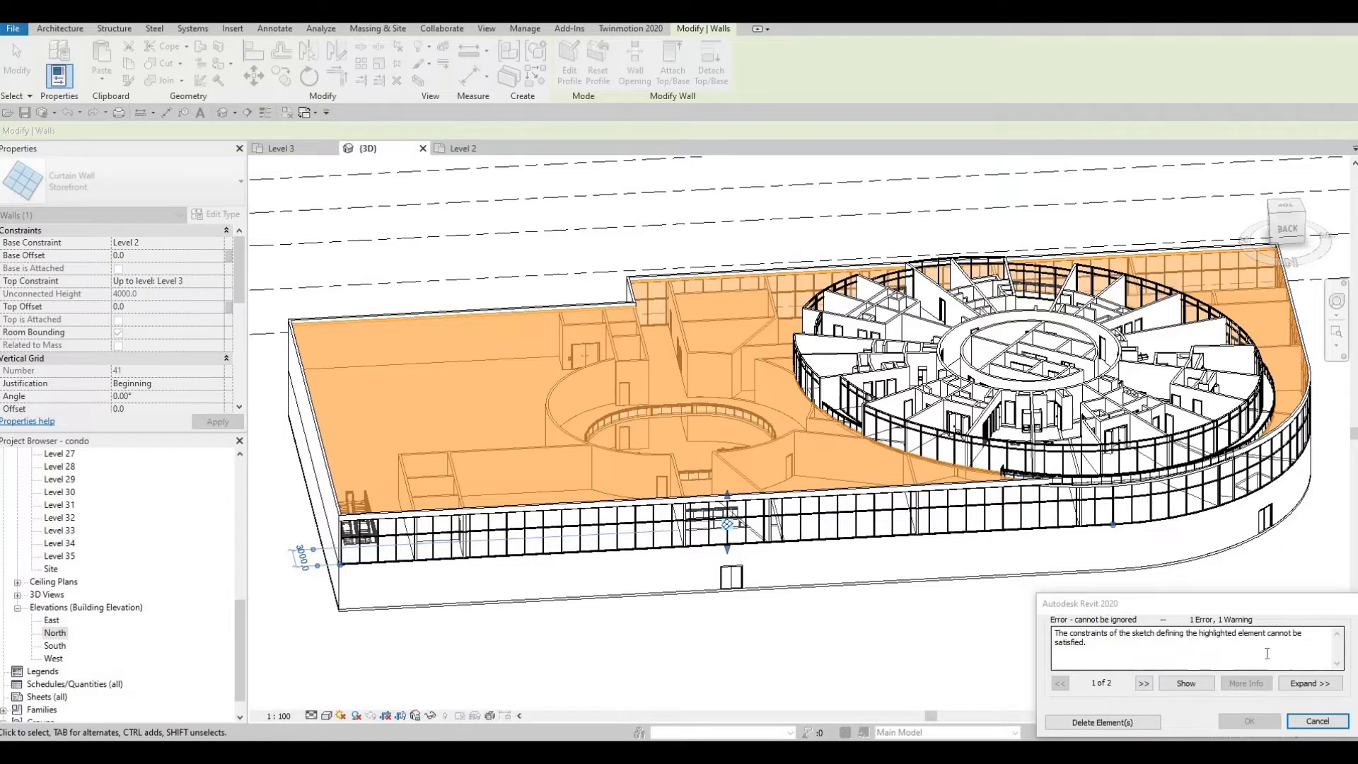
click(1178, 683)
click(1175, 683)
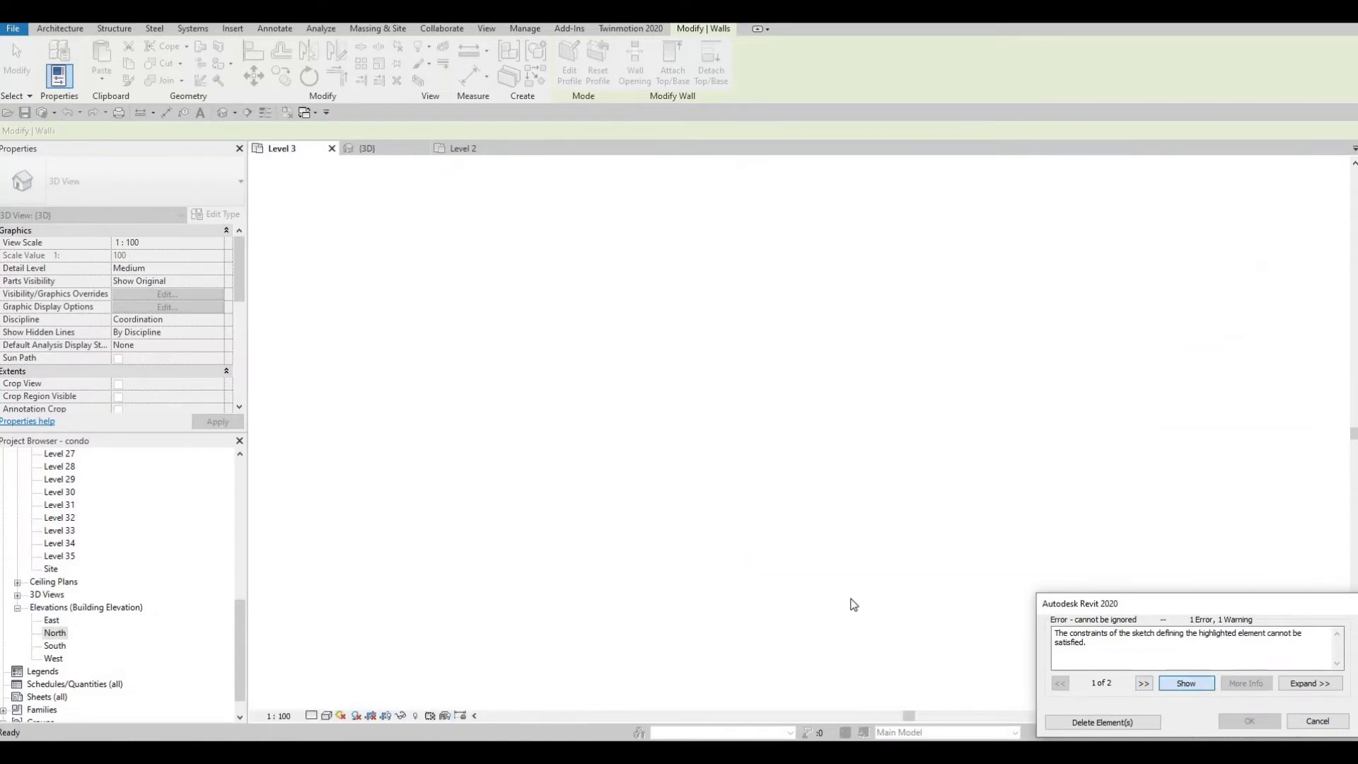
key(Escape)
key(Escape)
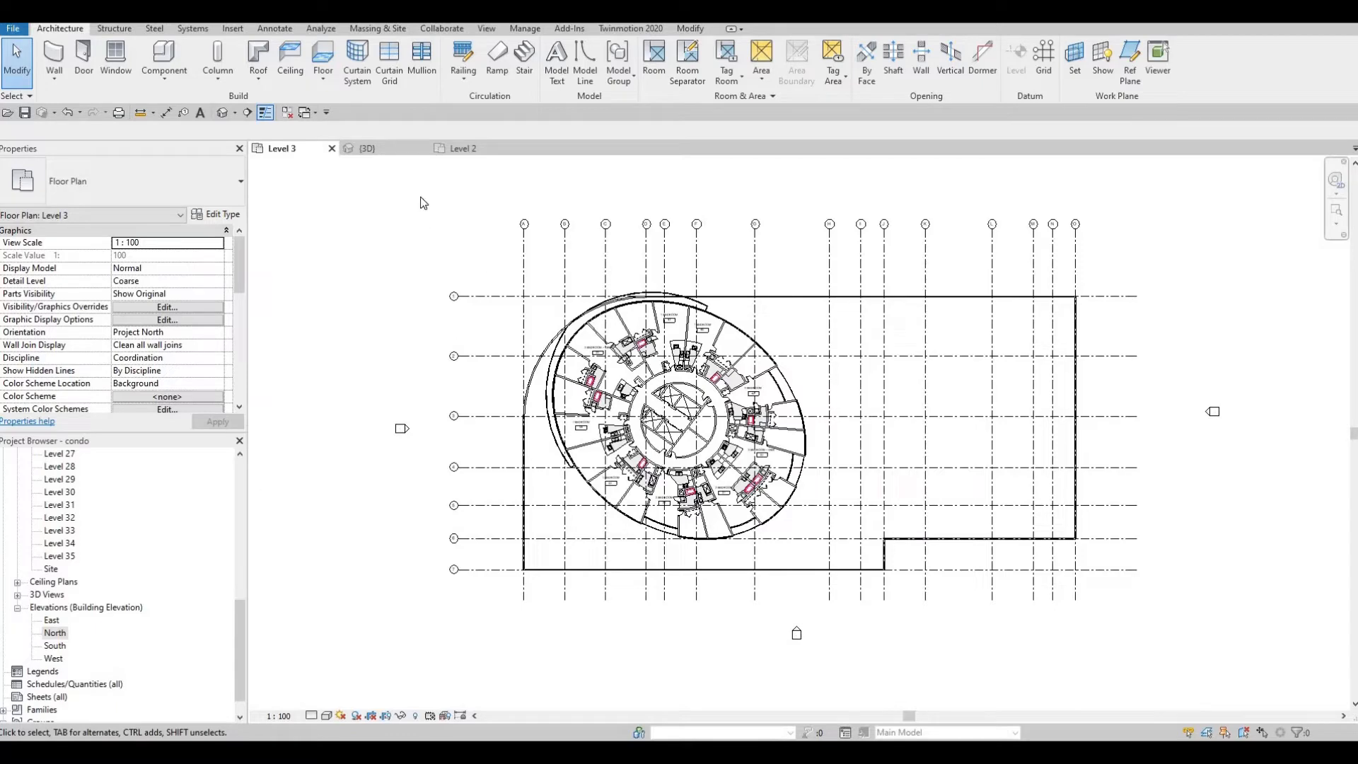
Step: Back in the 3D view, change the long Level 2 back wall to Curtain Wall: Storefront, deleting the element with the unsatisfied sketch constraints
click(387, 150)
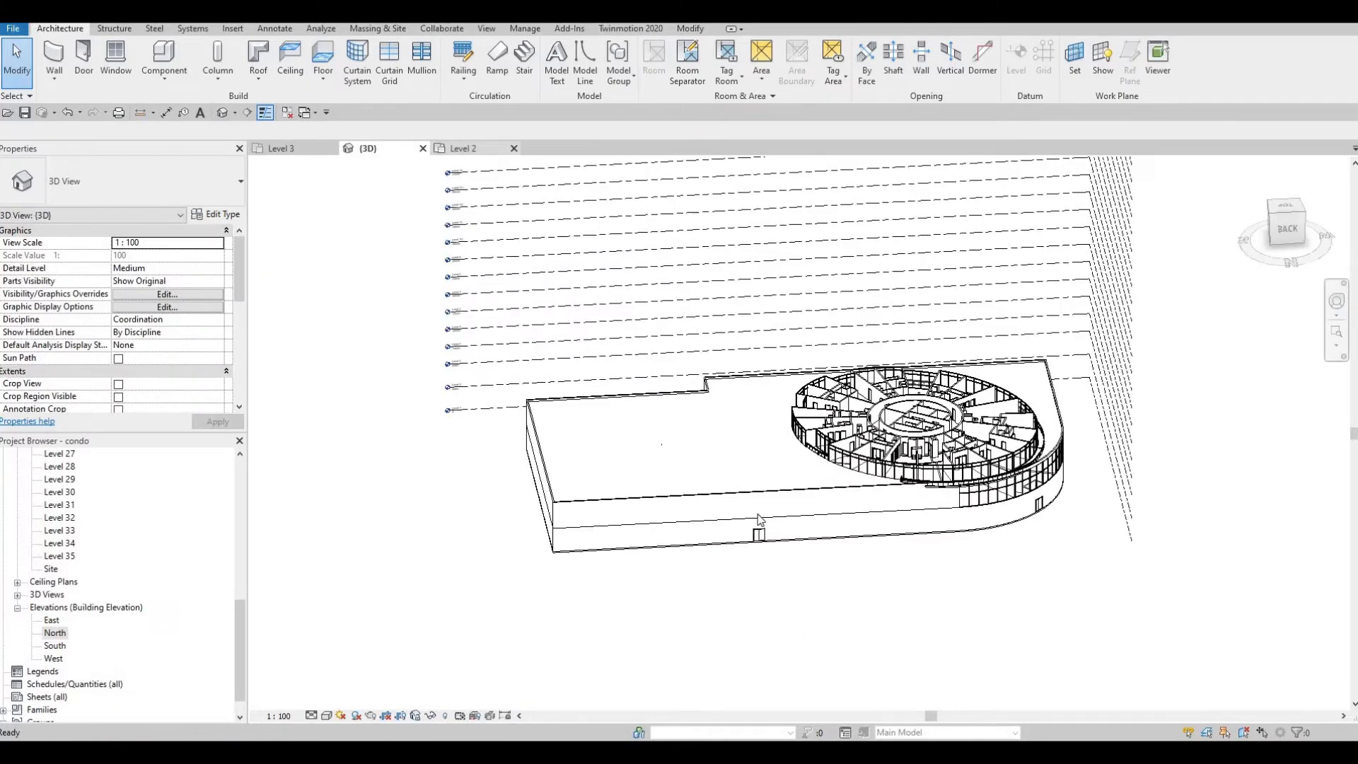
scroll(759, 520, up, 2)
key(Escape)
click(616, 487)
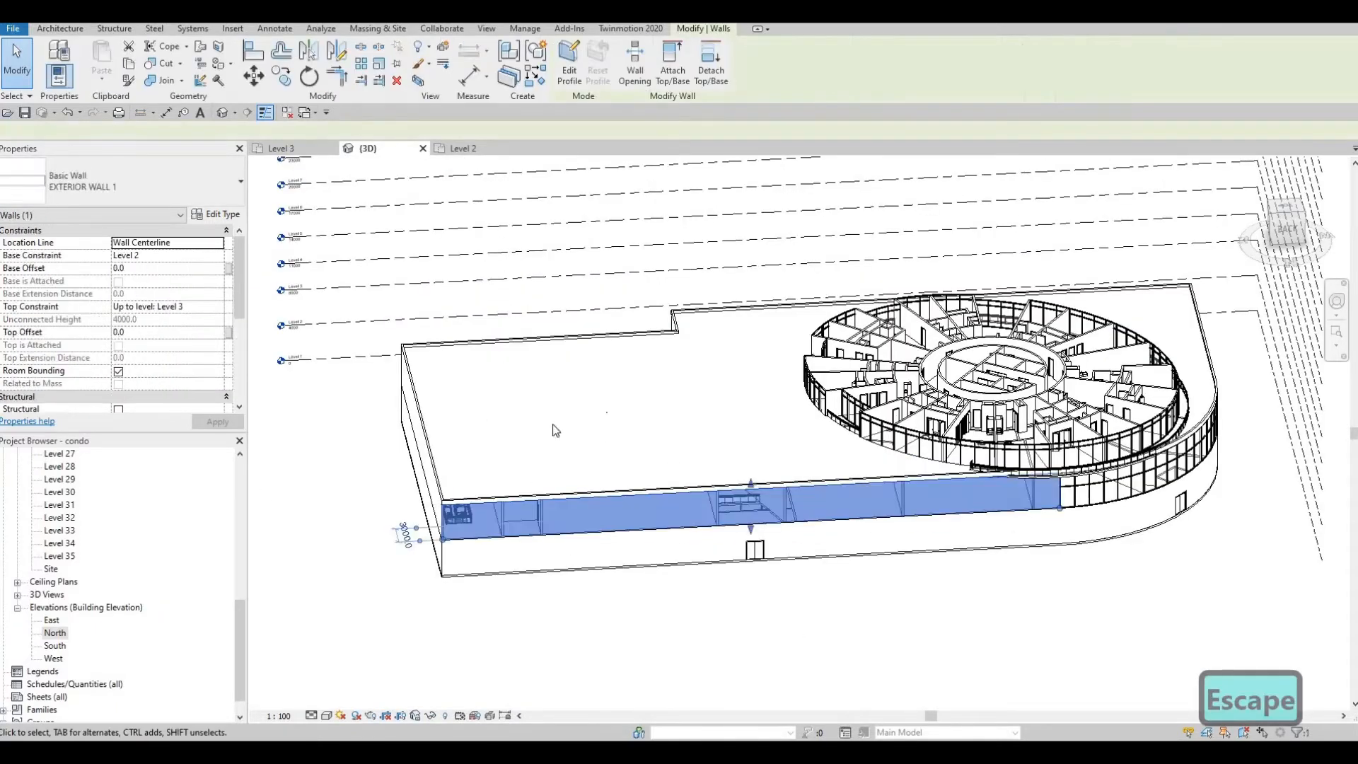
click(189, 185)
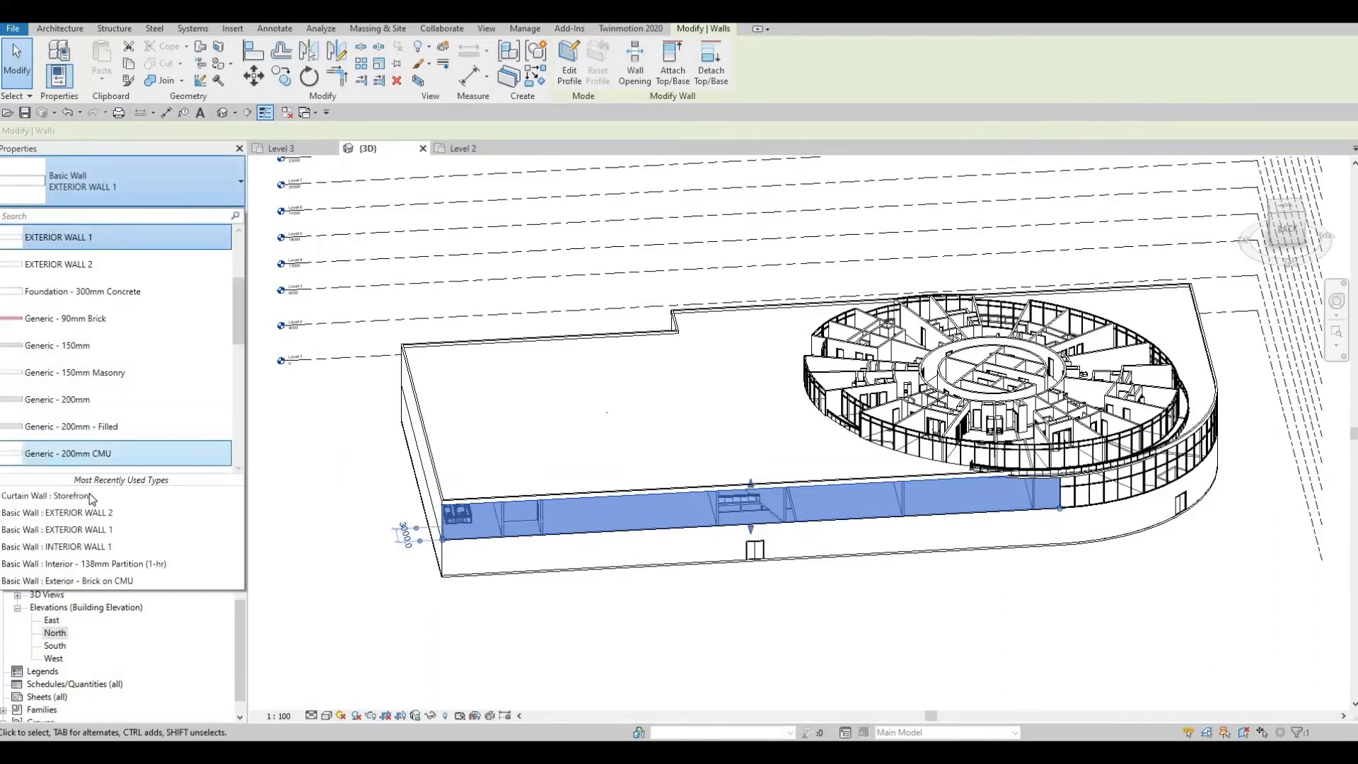
click(663, 544)
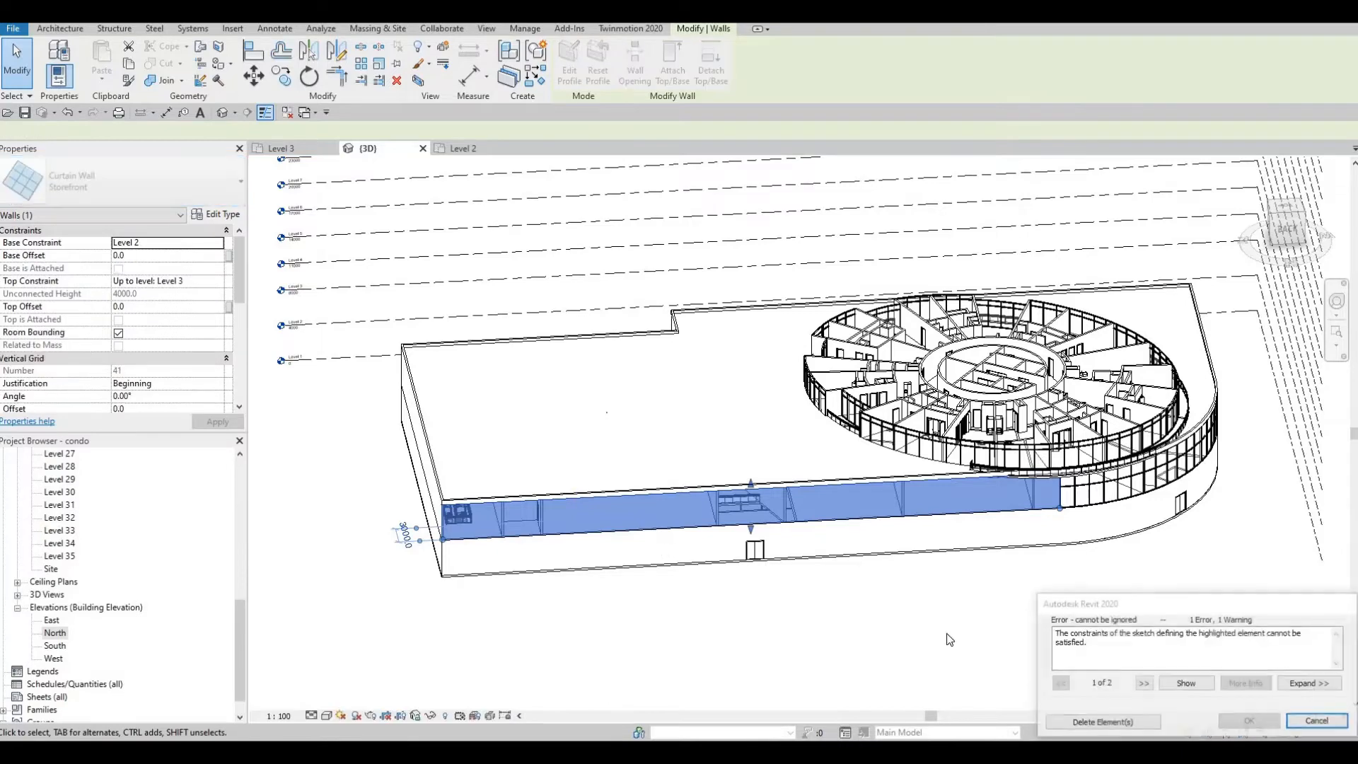
click(1102, 722)
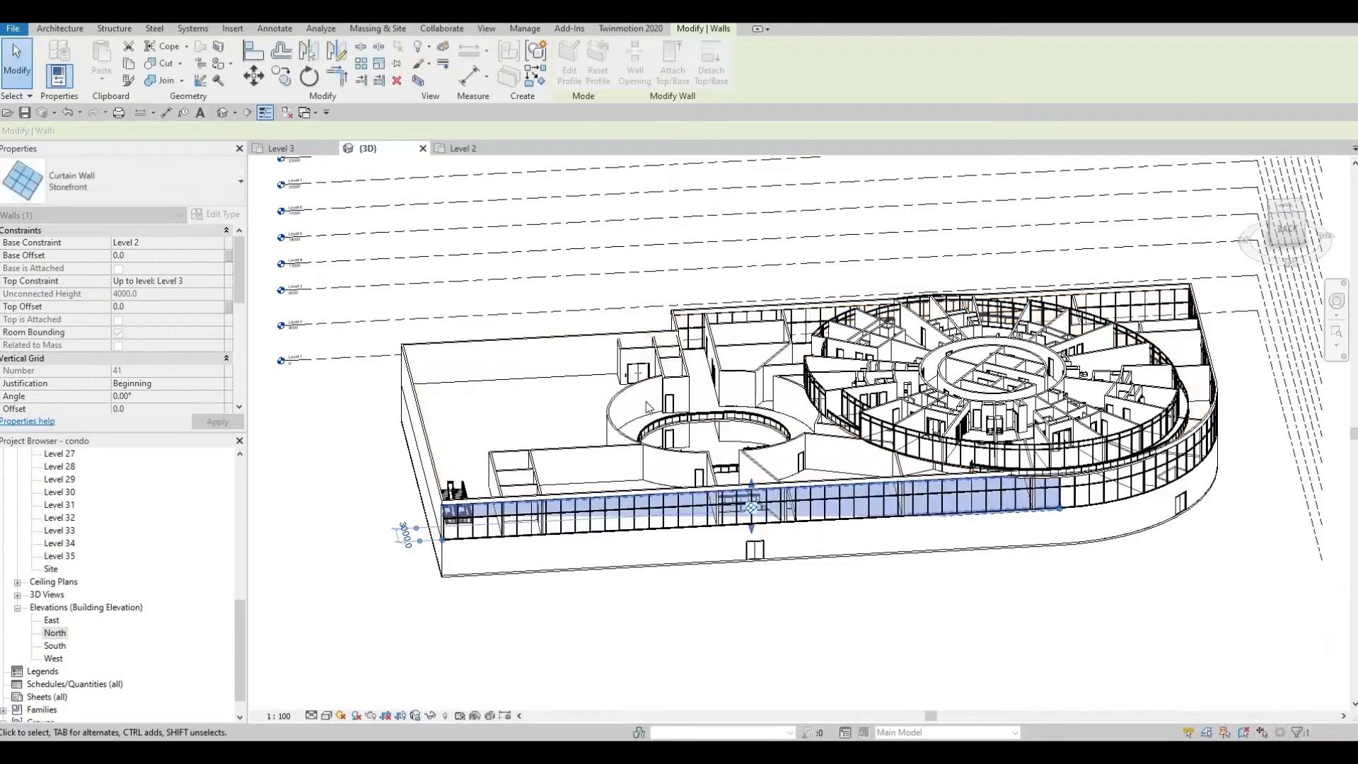
Step: Undo the back wall's type change together with the element deletion
key(Escape)
click(699, 422)
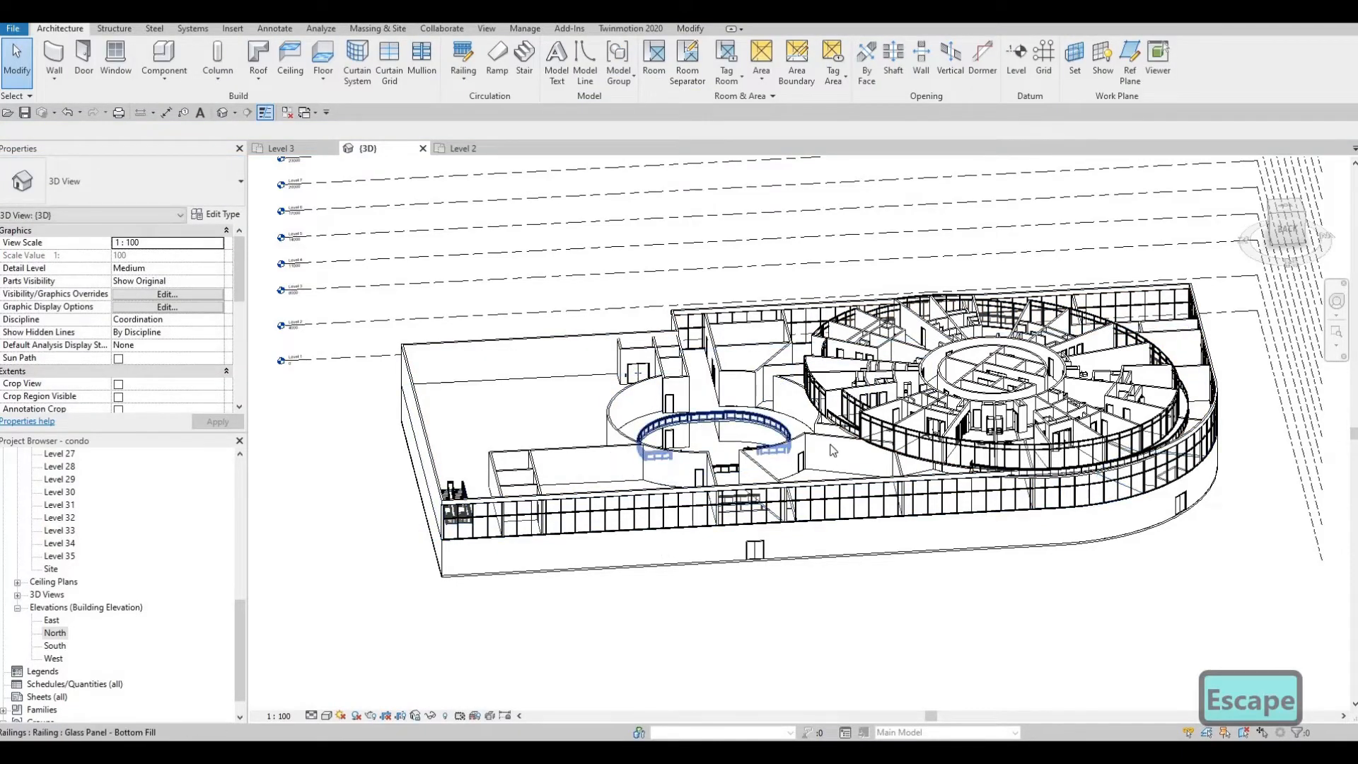
key(ctrl+z)
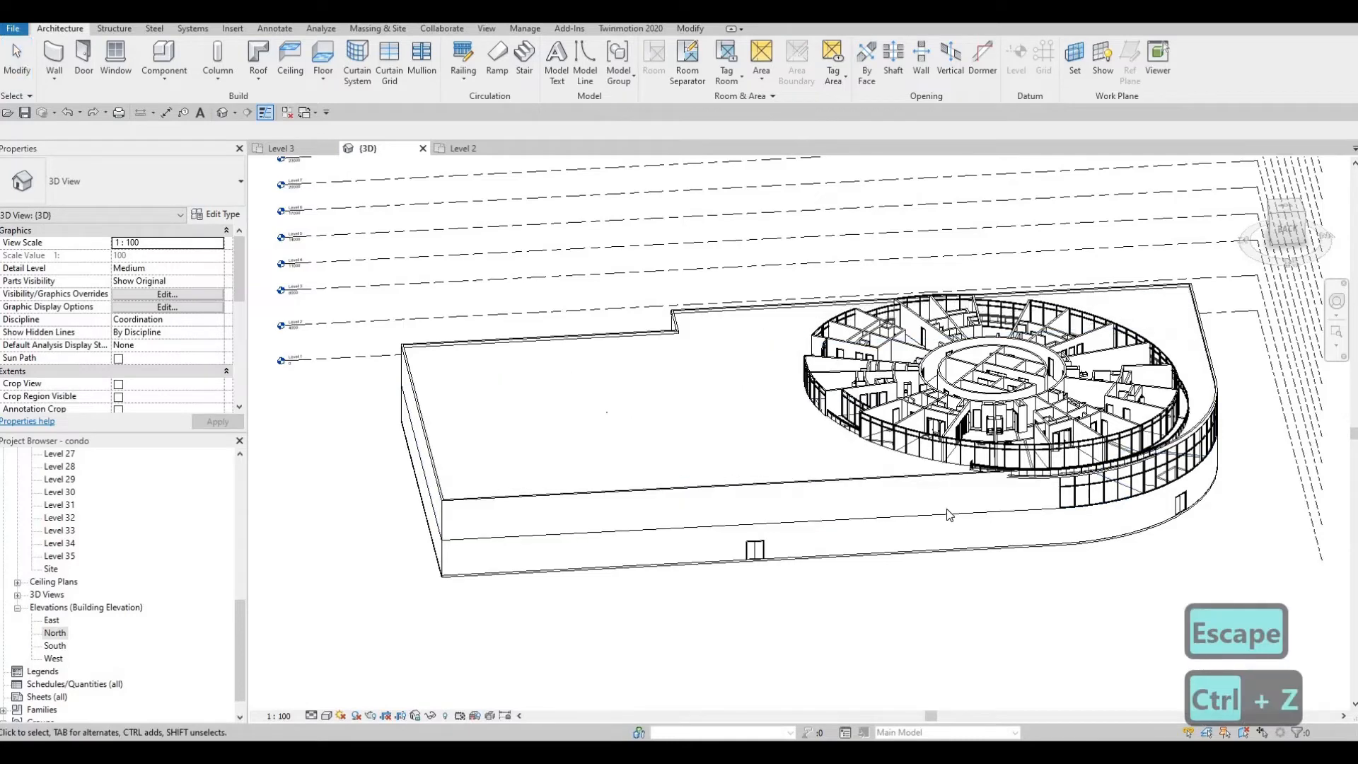
key(Escape)
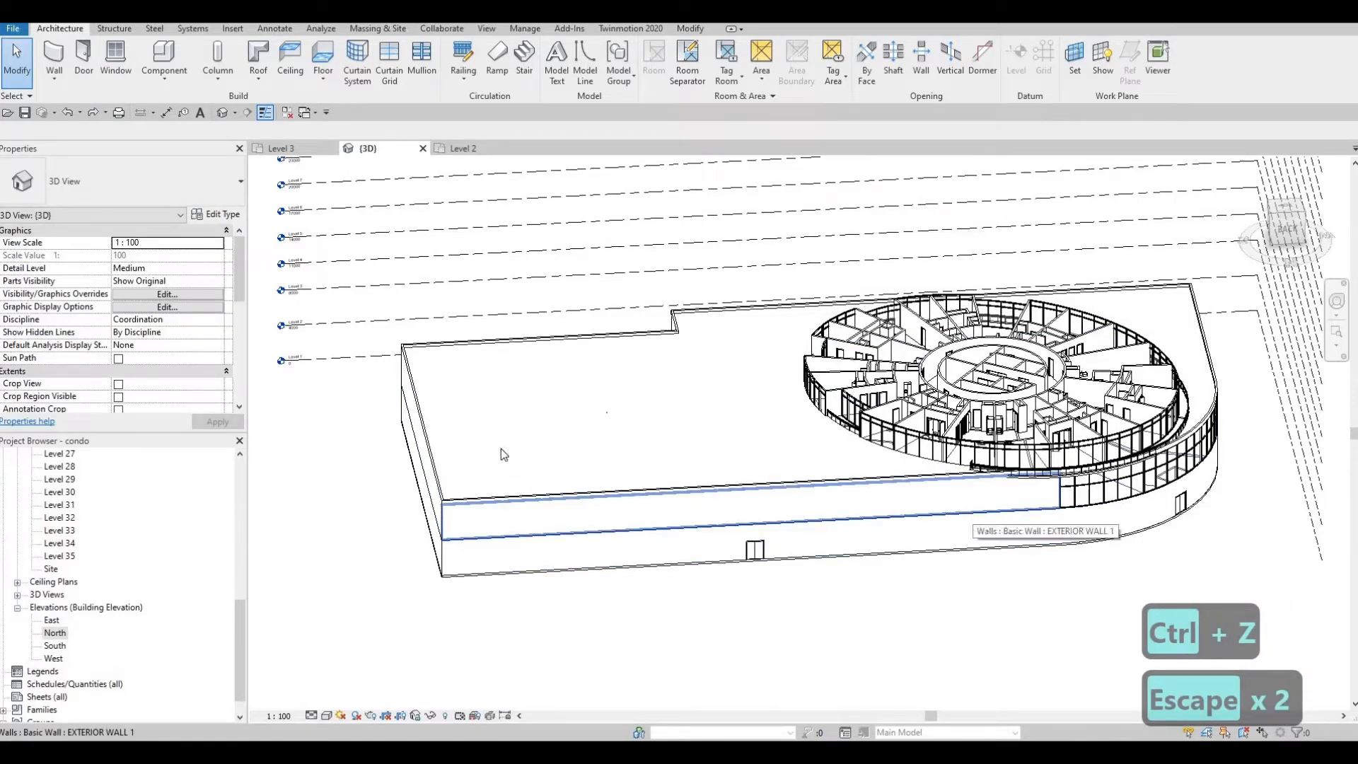
Step: Change the Level 2 exterior wall on the right side to Curtain Wall: Storefront, deleting the element whose sketch constraints conflict
click(437, 491)
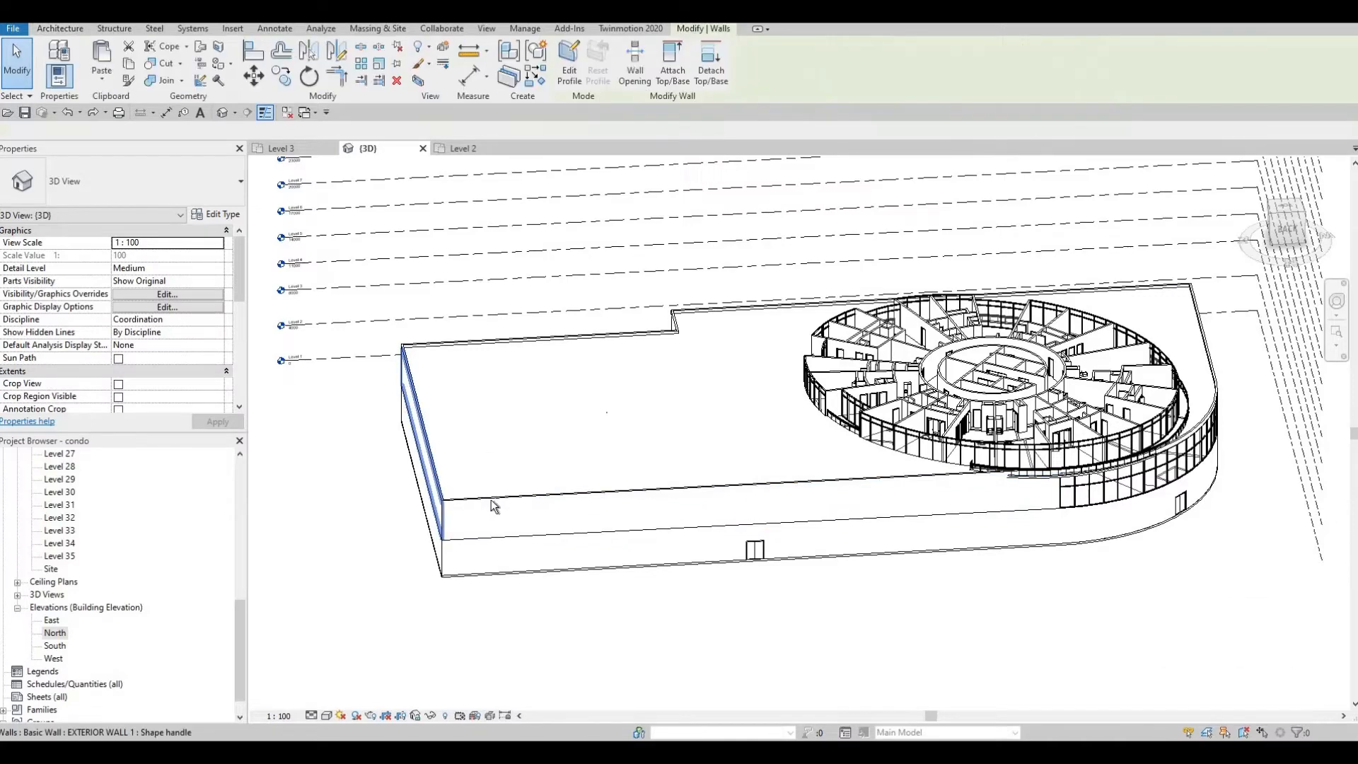
shift+middle_drag(658, 454, 201, 219)
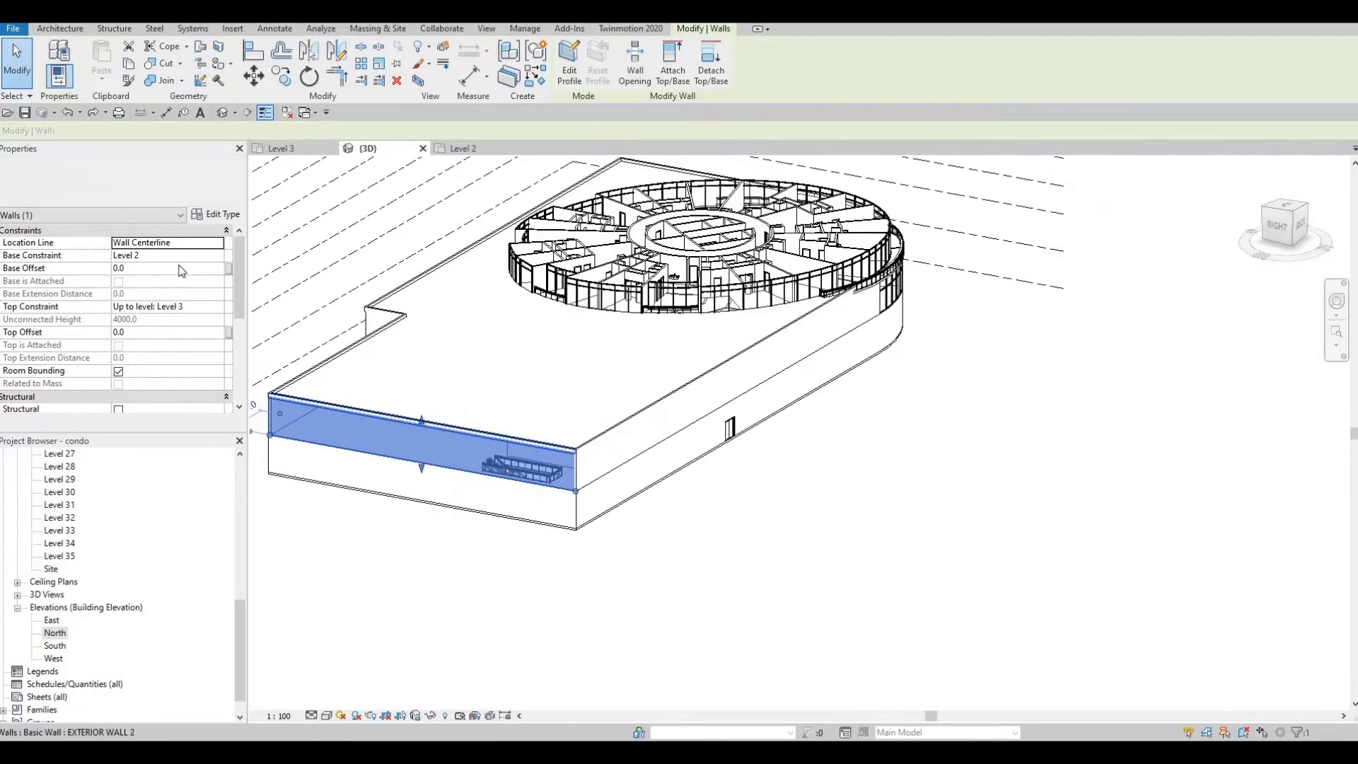
click(193, 210)
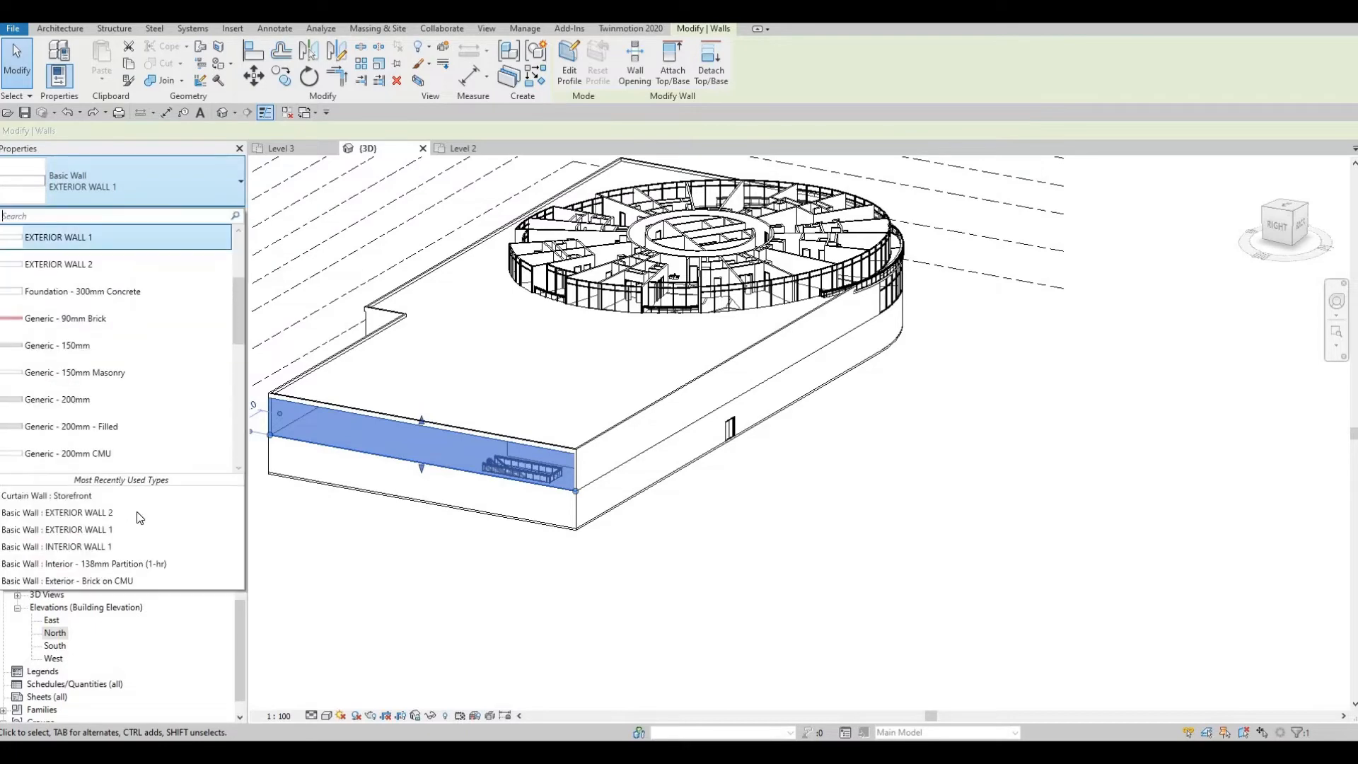
click(120, 498)
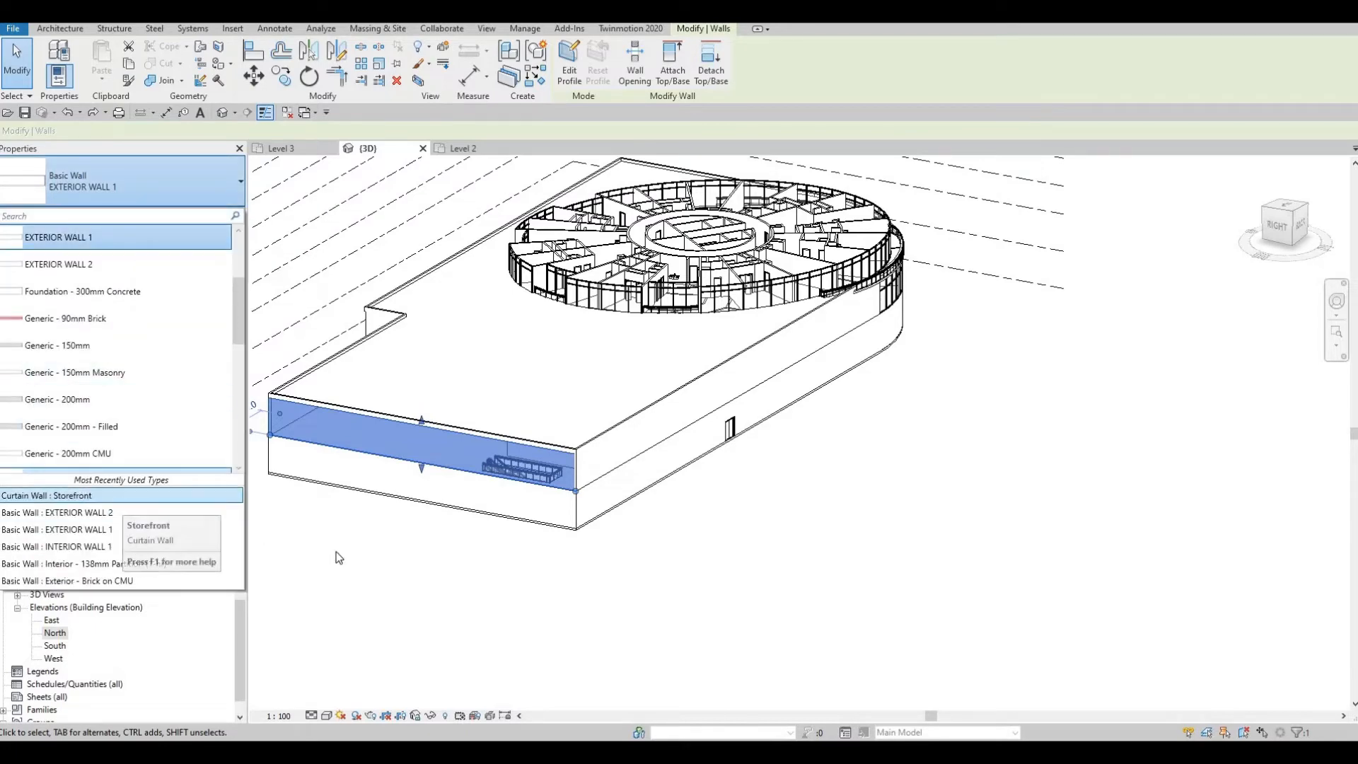
key(Escape)
key(Escape)
key(Escape)
middle_drag(495, 560, 791, 510)
middle_drag(636, 416, 778, 495)
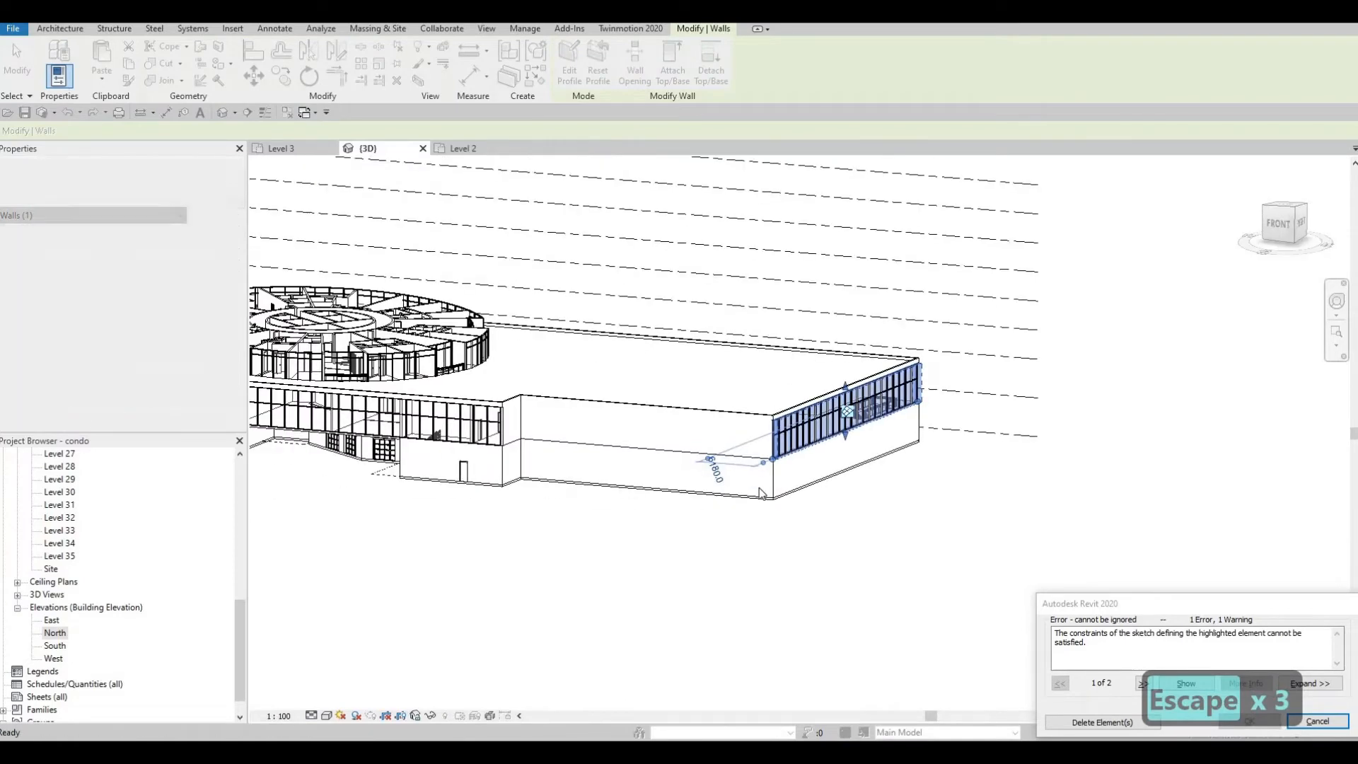
key(Escape)
key(Escape)
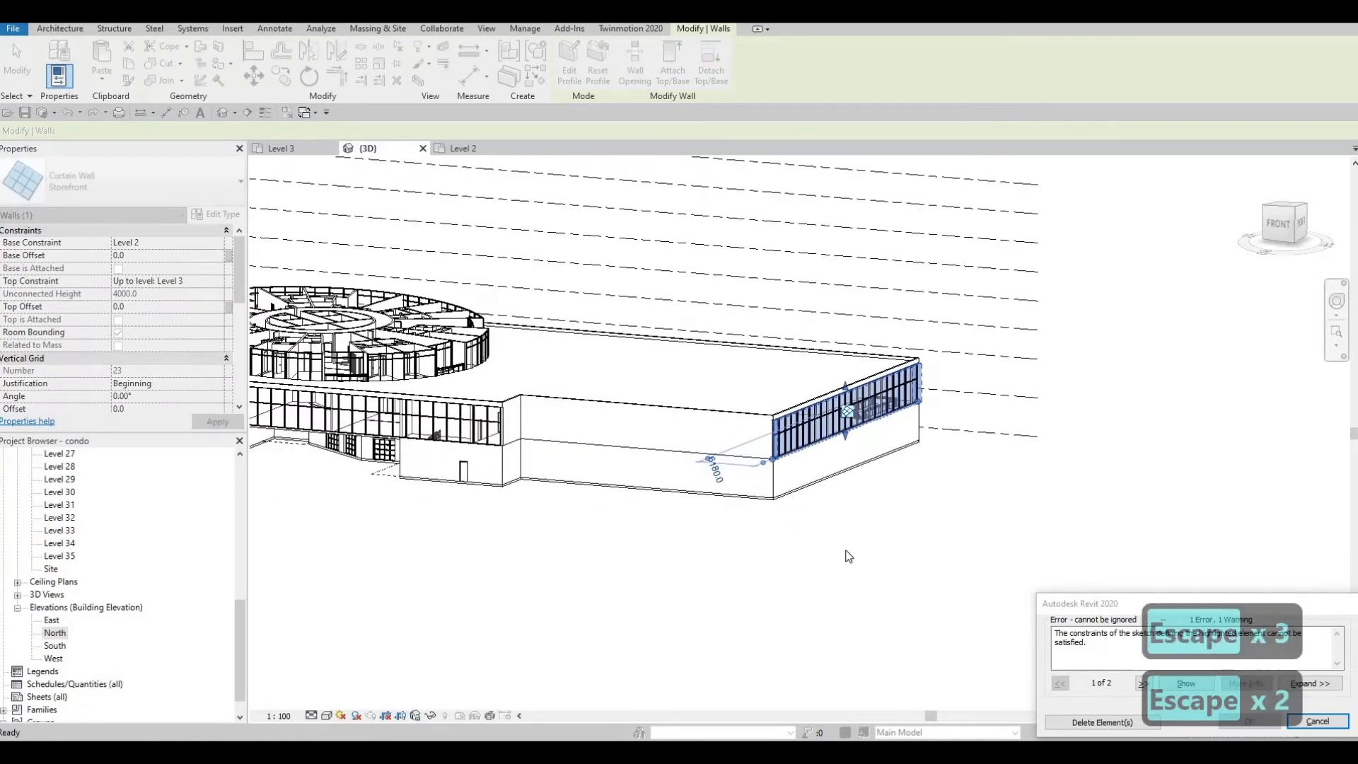
click(1102, 722)
Step: Undo the right side wall's change to Storefront and the related element deletion
key(Escape)
key(Escape)
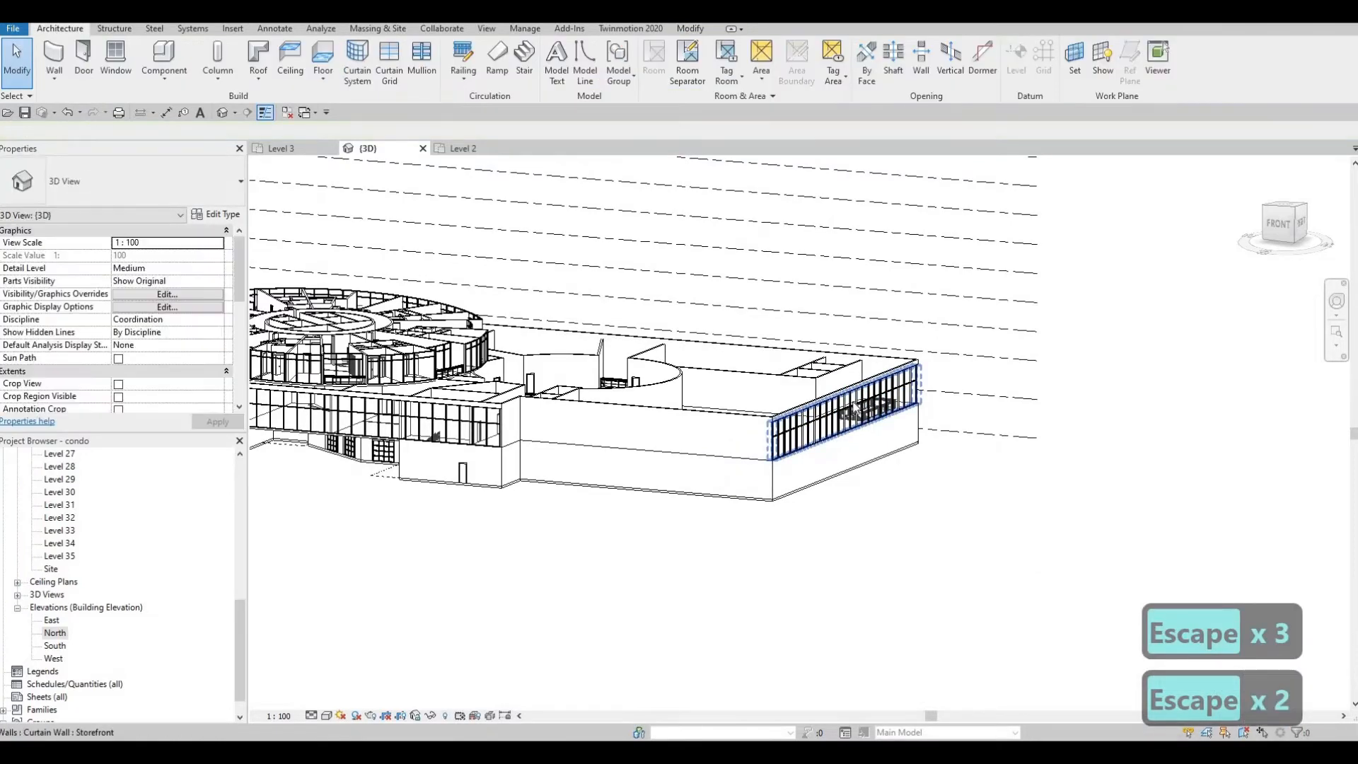
key(ctrl+z)
key(F1)
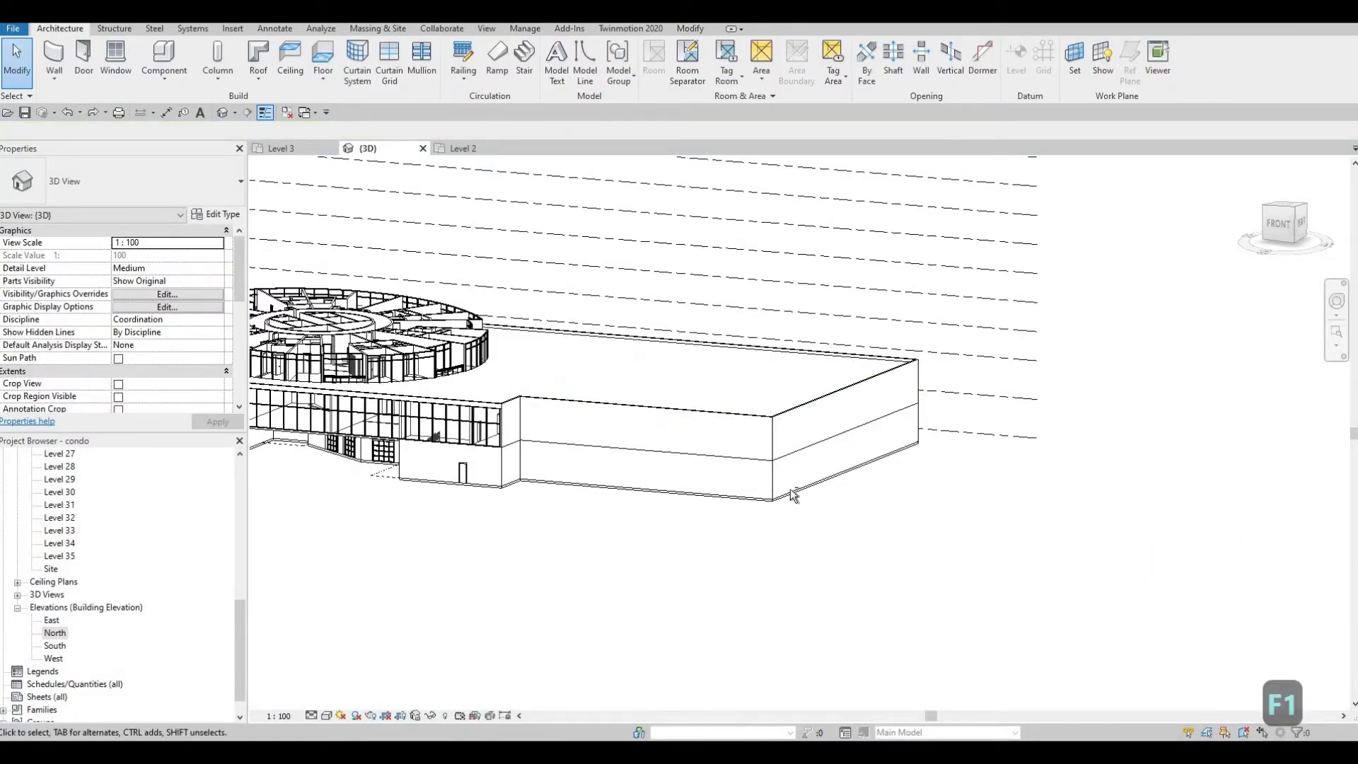
shift+middle_drag(694, 512, 694, 485)
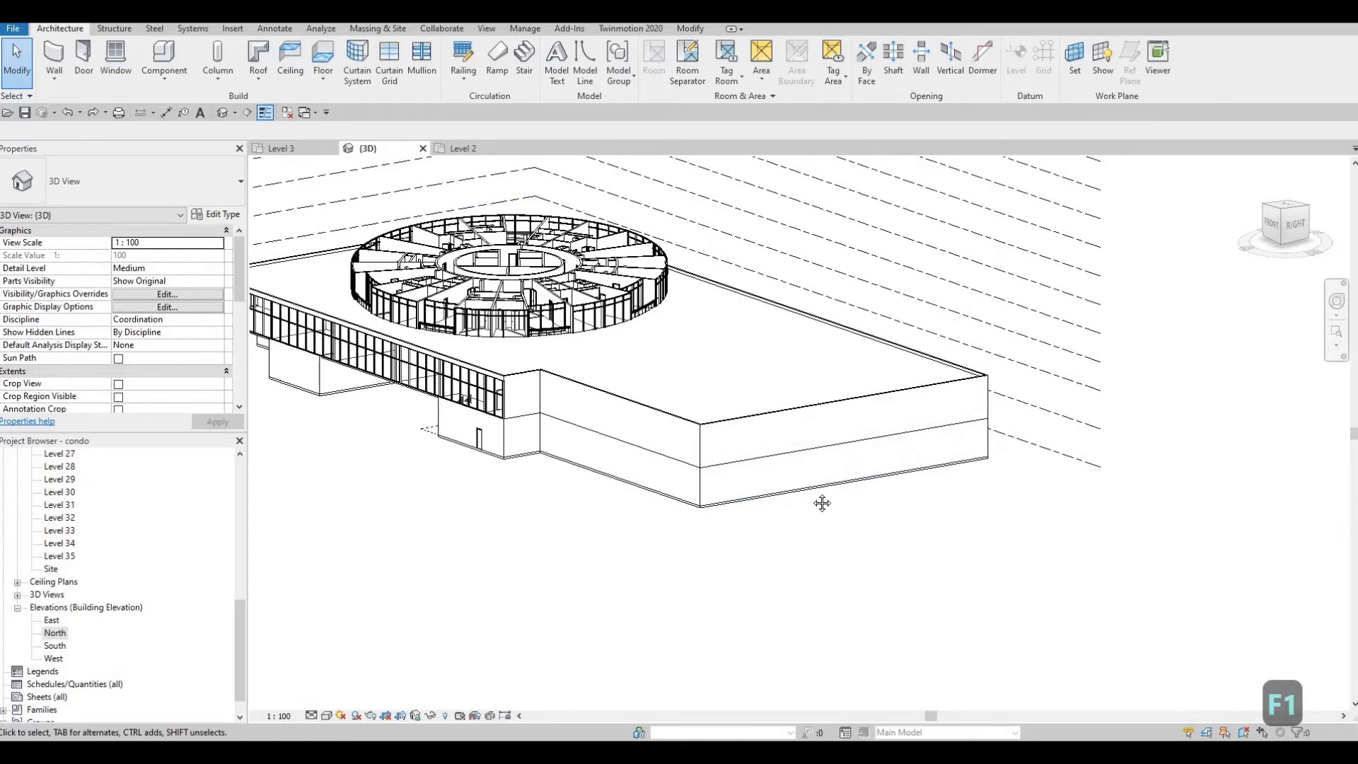
shift+middle_drag(821, 503, 760, 488)
click(762, 487)
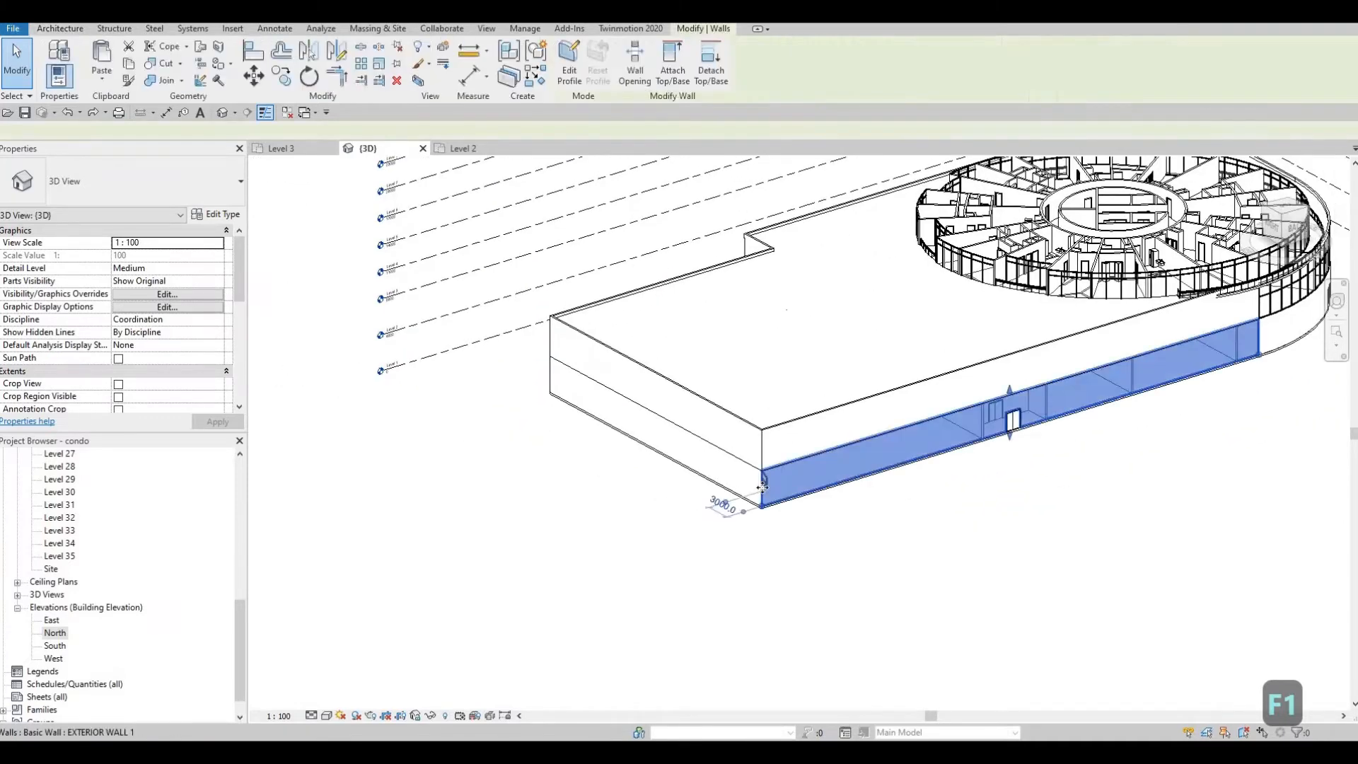
key(Tab)
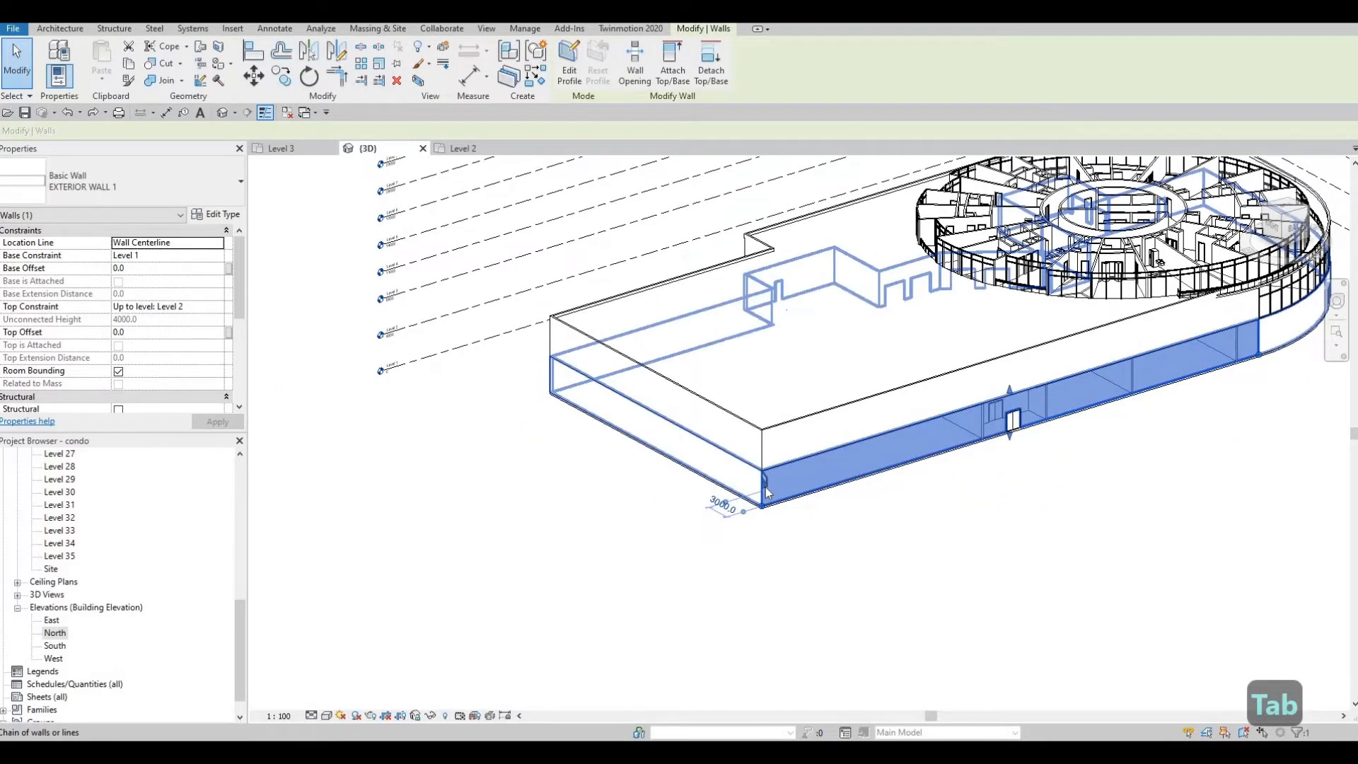
key(Escape)
key(Escape)
click(749, 495)
key(Escape)
key(Escape)
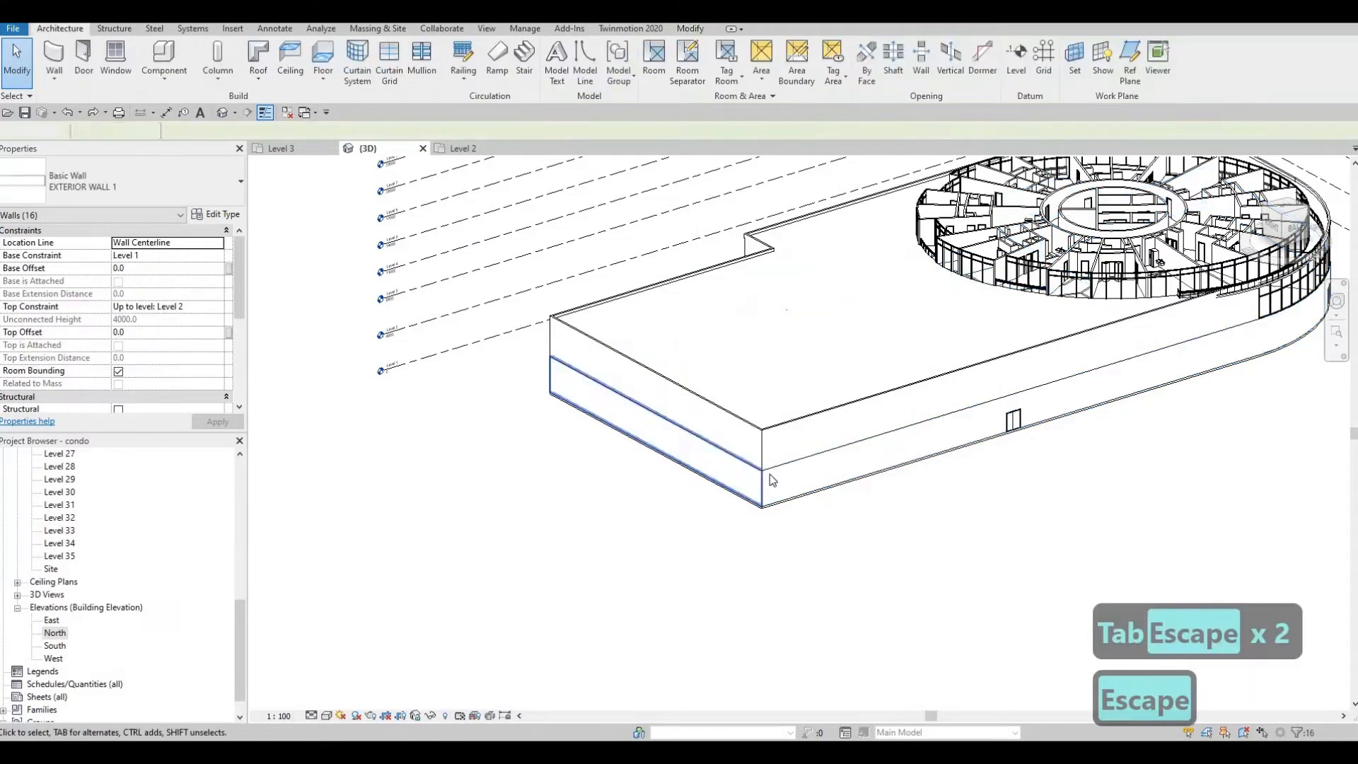
Step: Change the long straight Level 1 exterior wall at the back to Curtain Wall: Storefront
click(770, 473)
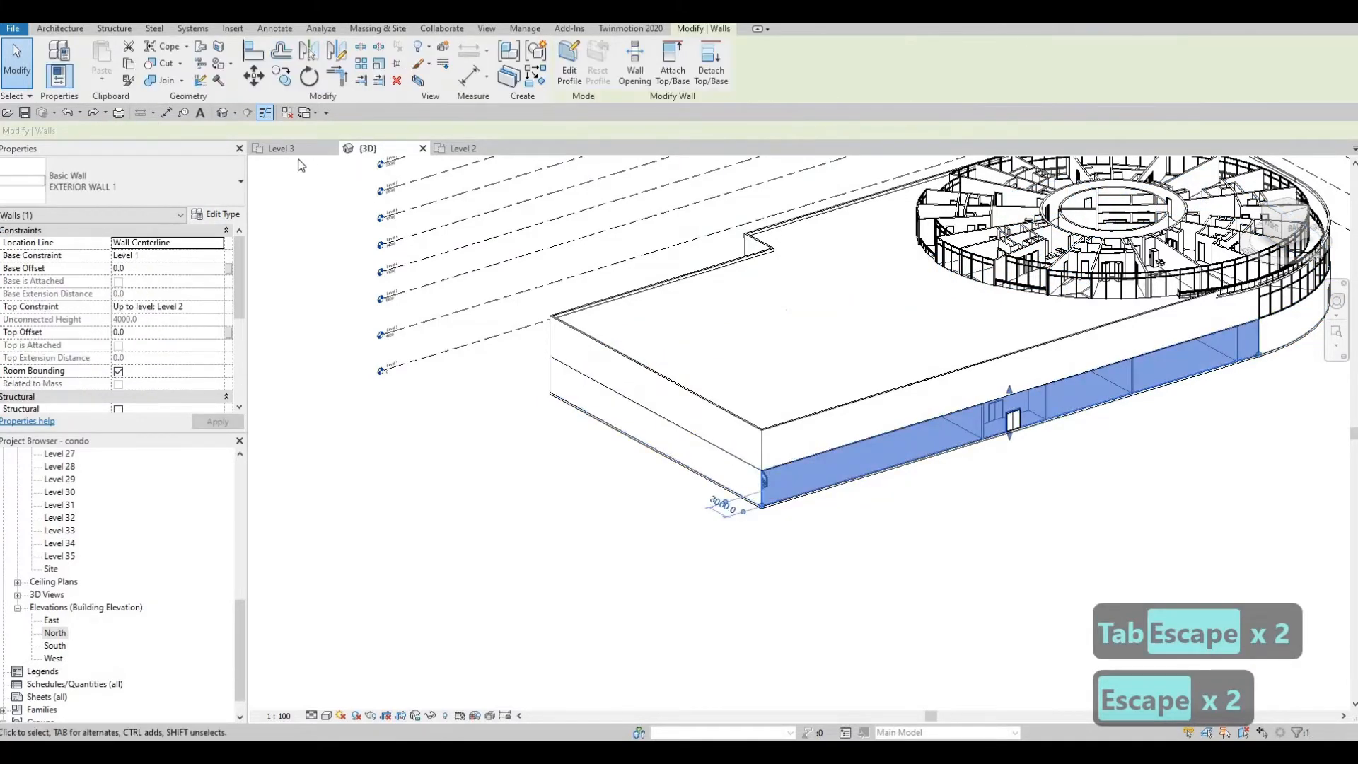
click(95, 183)
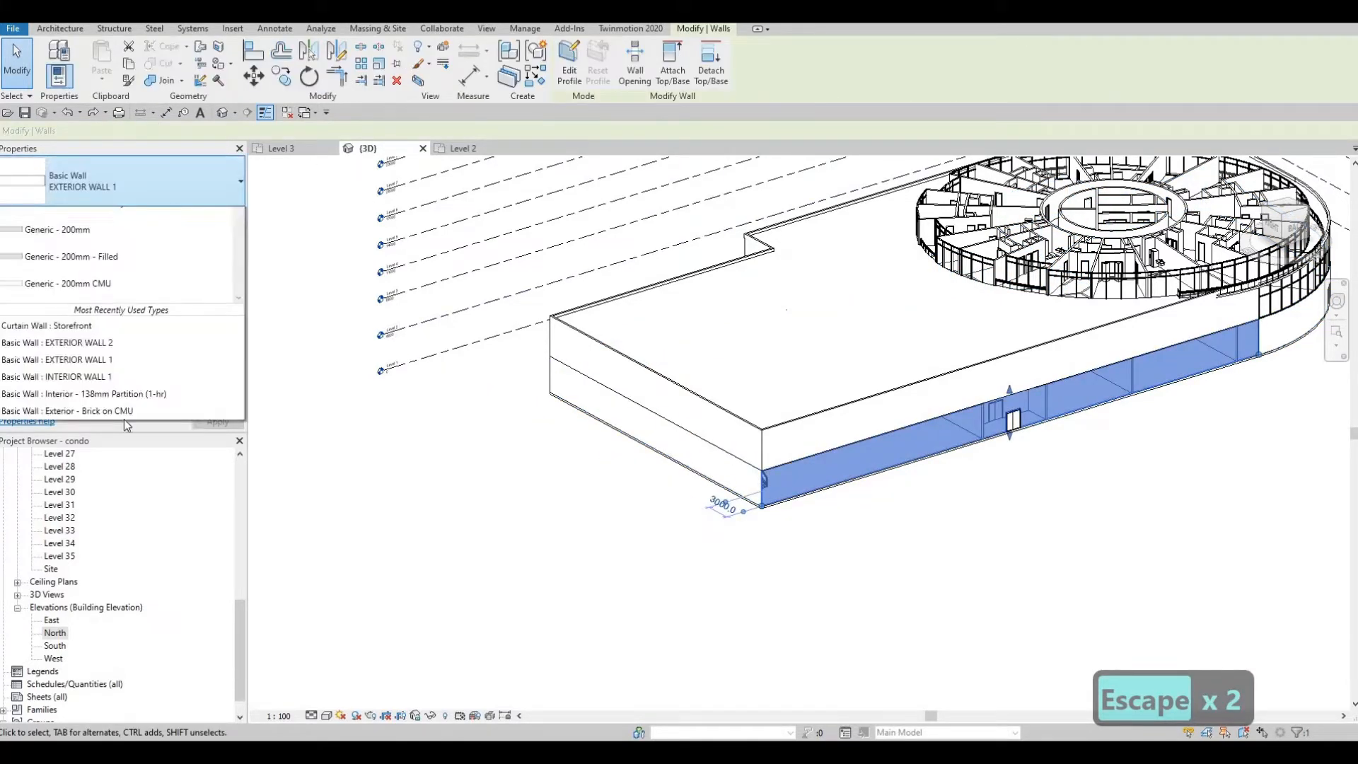
click(63, 496)
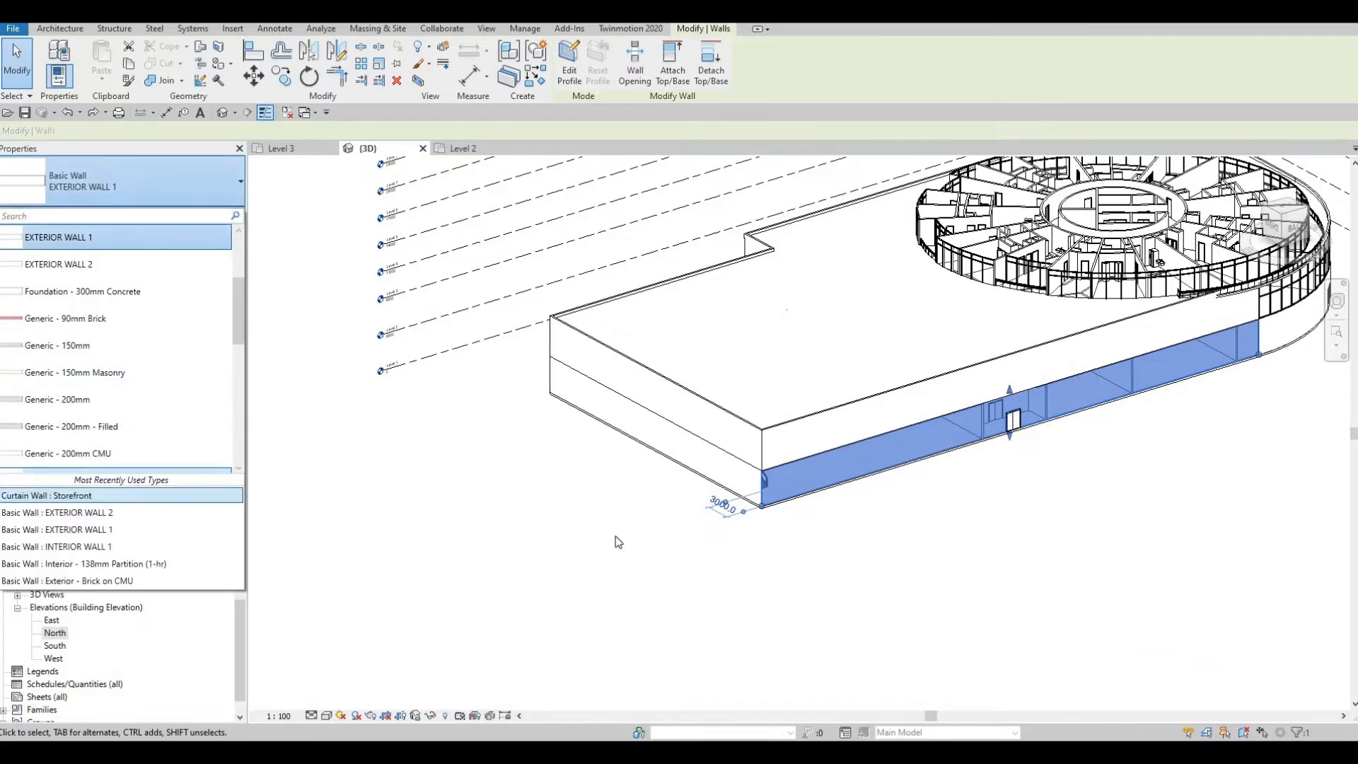
Step: Change the adjoining Level 1 end wall at the building's corner to Curtain Wall: Storefront
click(728, 468)
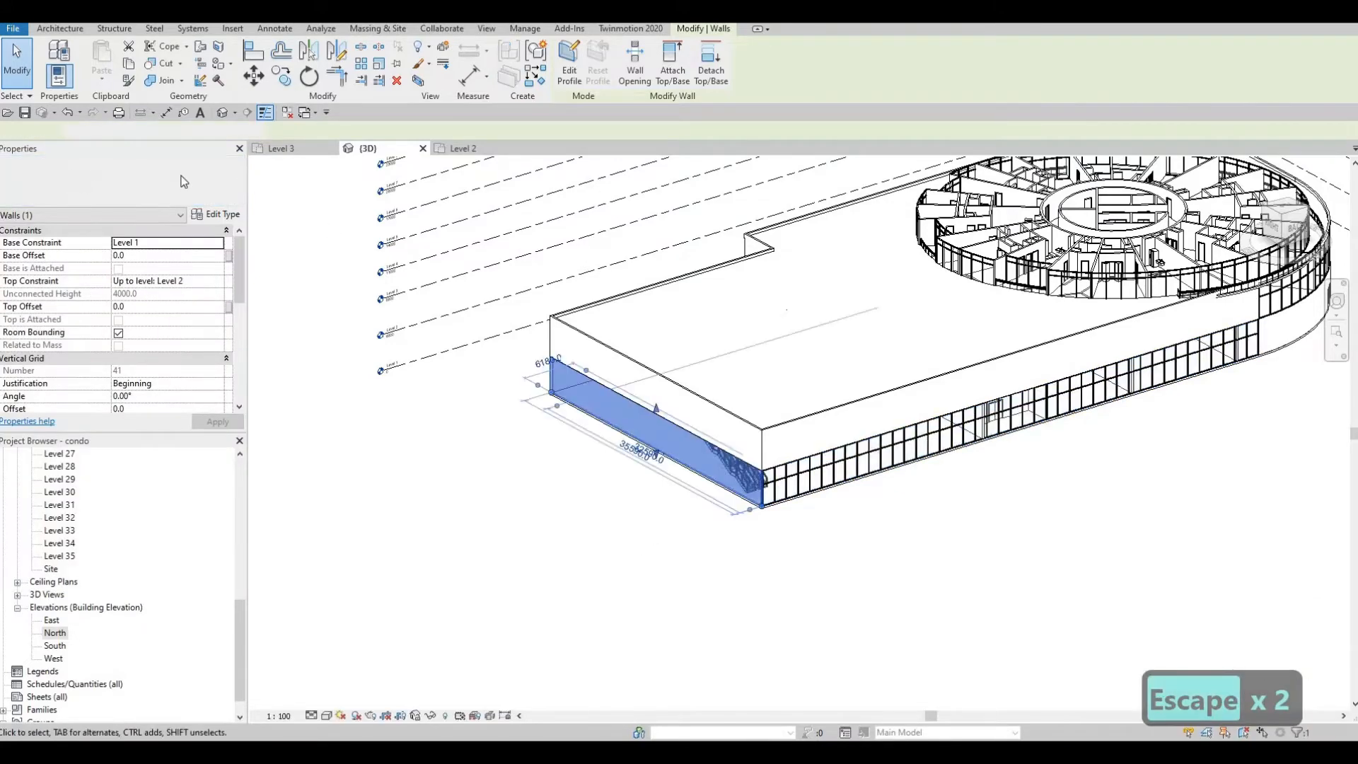
click(134, 182)
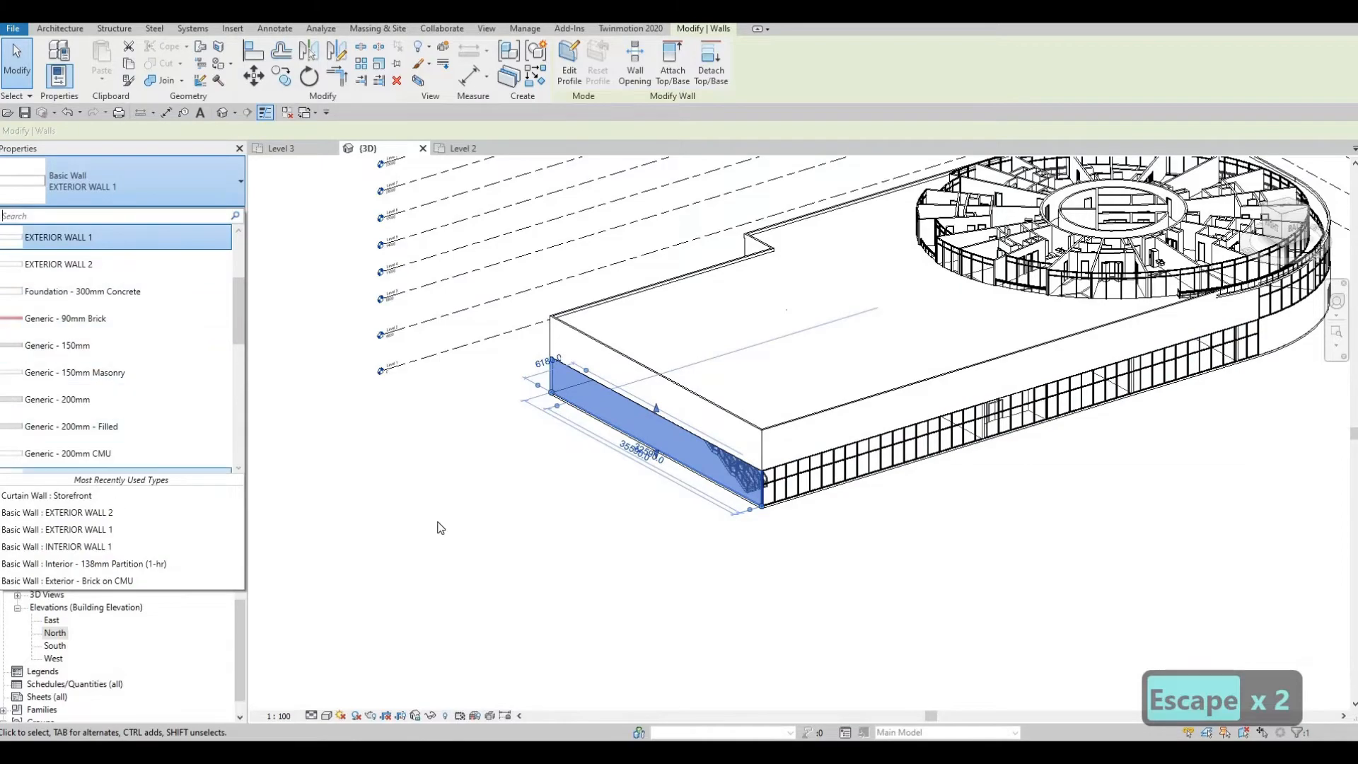
key(Escape)
key(Escape)
middle_drag(751, 534, 610, 546)
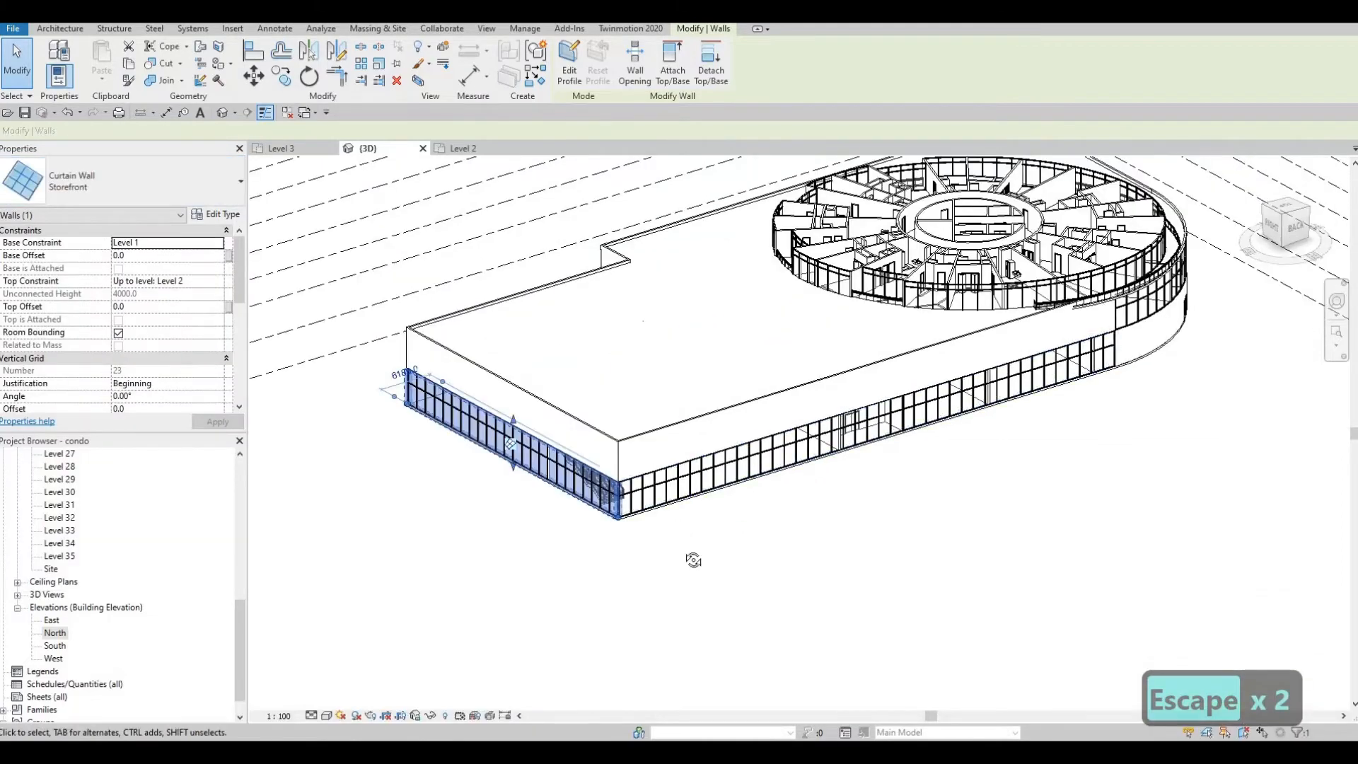
key(Escape)
Step: Change the curved Level 1 exterior wall with the double door to Curtain Wall: Storefront
middle_drag(691, 558, 475, 569)
shift+middle_drag(696, 606, 573, 447)
middle_drag(840, 586, 620, 395)
scroll(594, 424, up, 3)
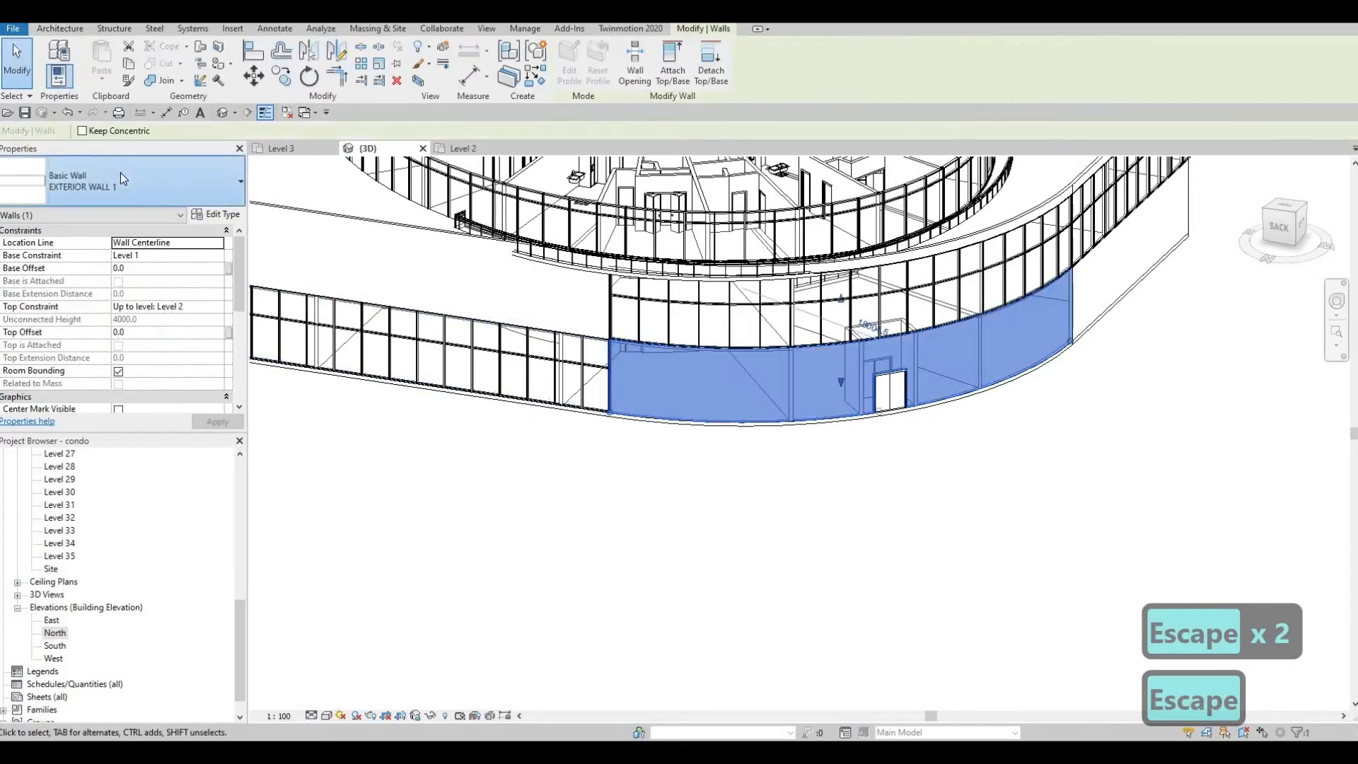
click(121, 173)
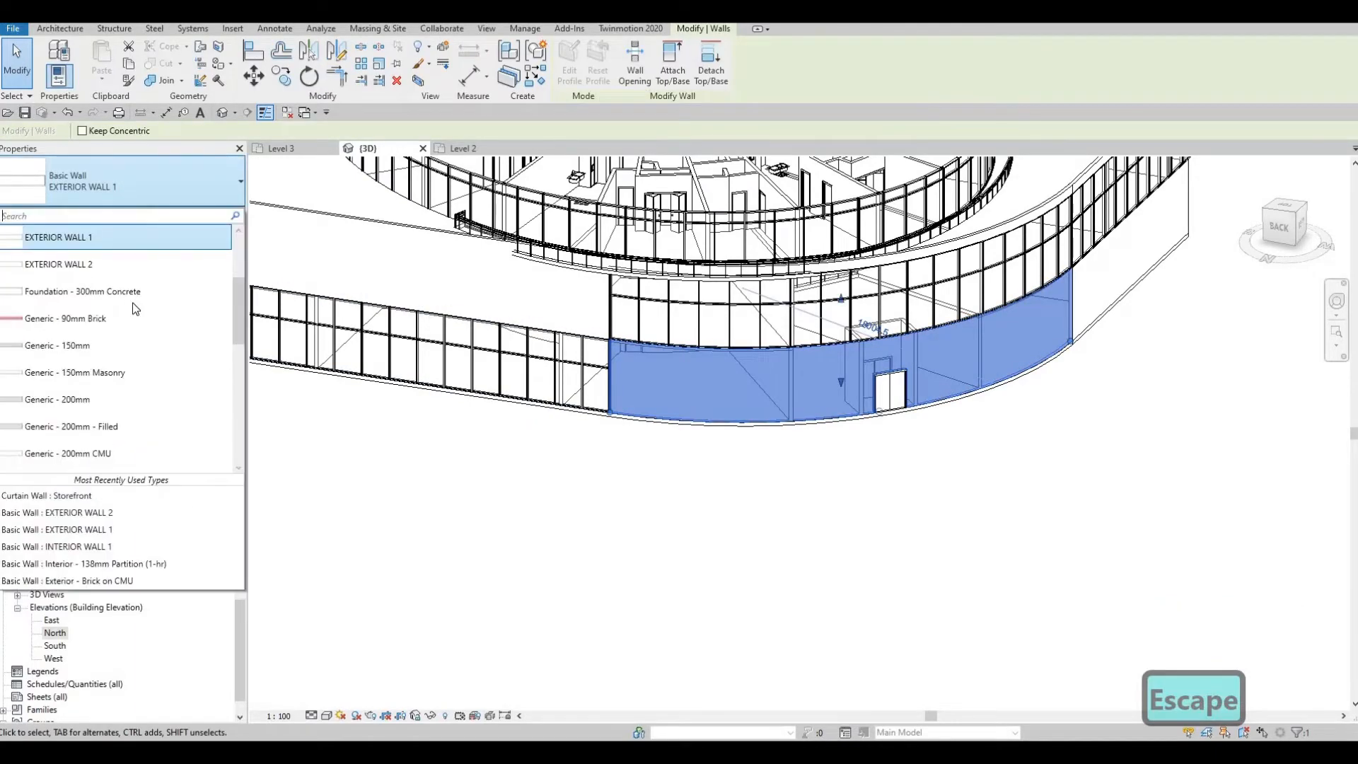
click(110, 497)
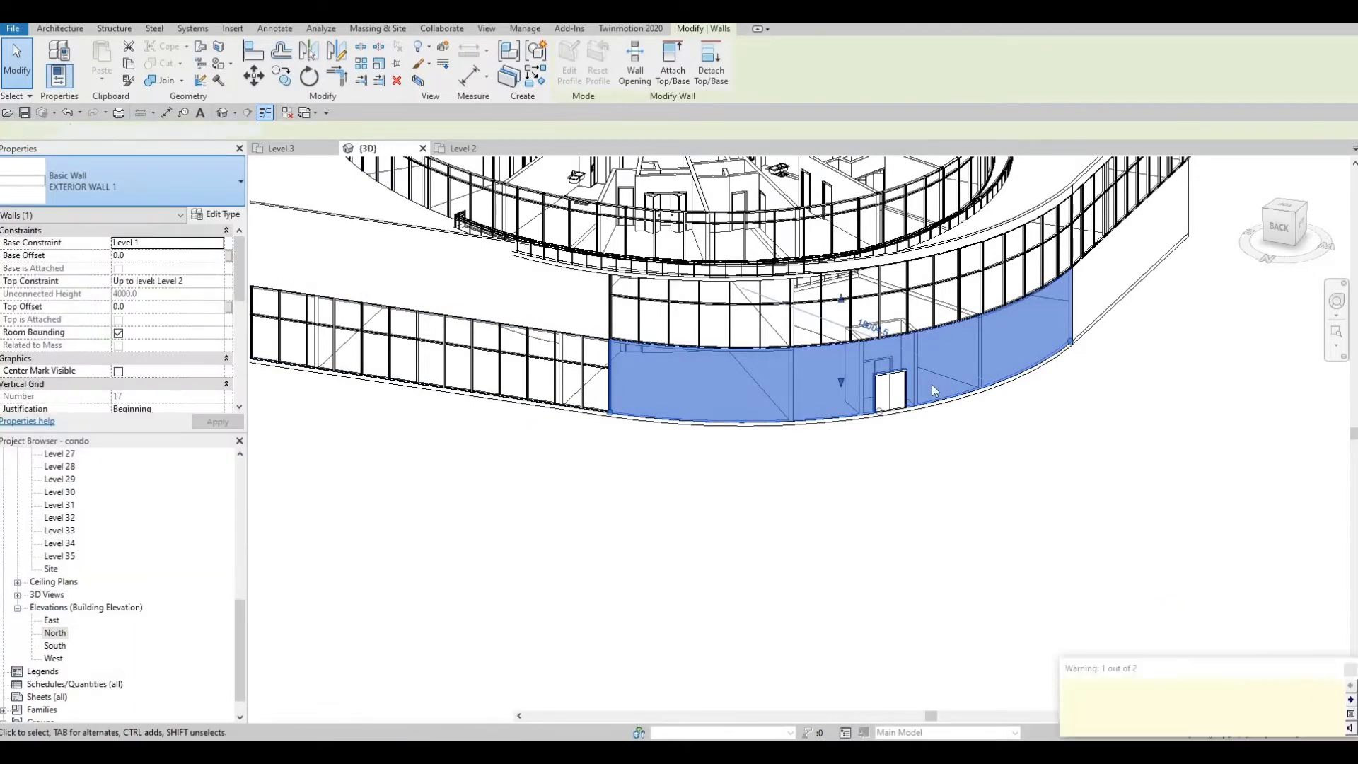
key(Escape)
Step: Change the straight Level 1 wall beside the curved facade to Curtain Wall: Storefront, deleting the element reported as having a too-short line
shift+middle_drag(724, 453, 881, 430)
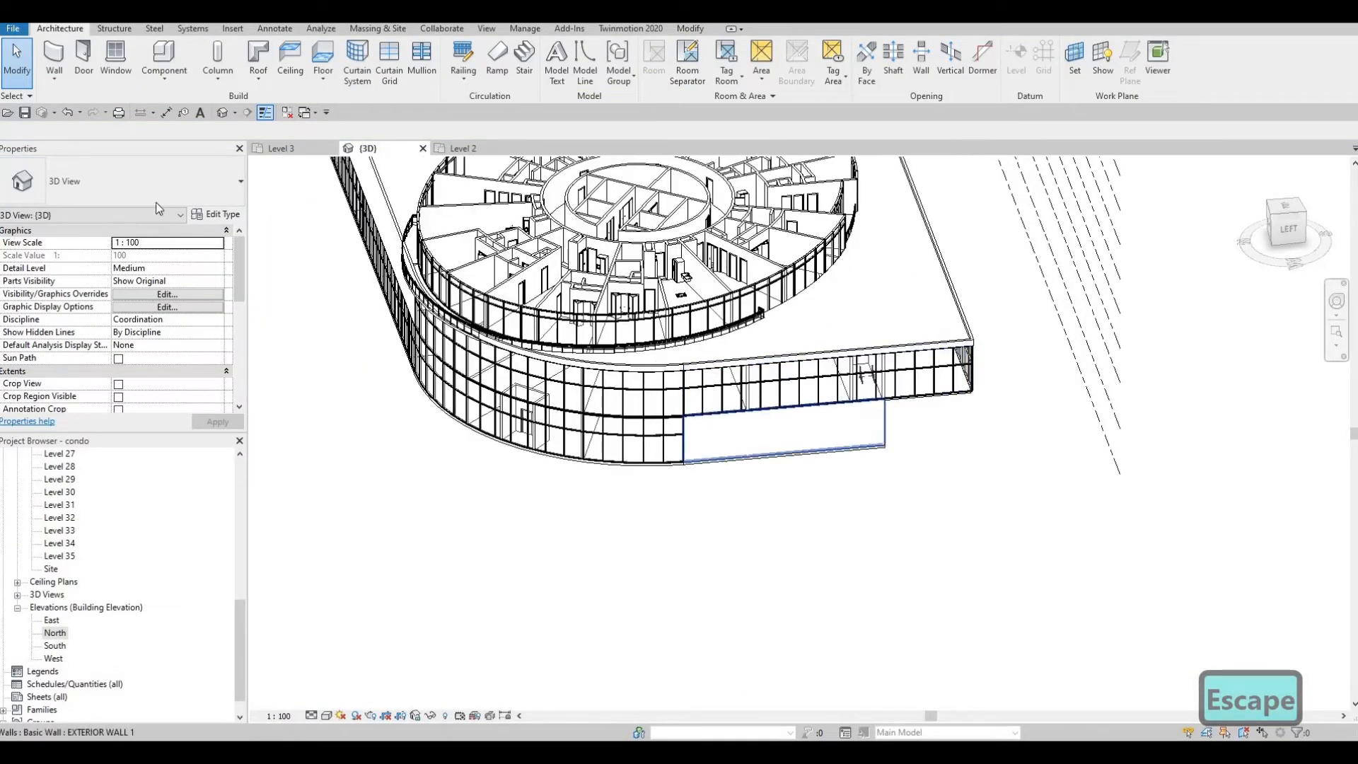
click(877, 424)
click(174, 198)
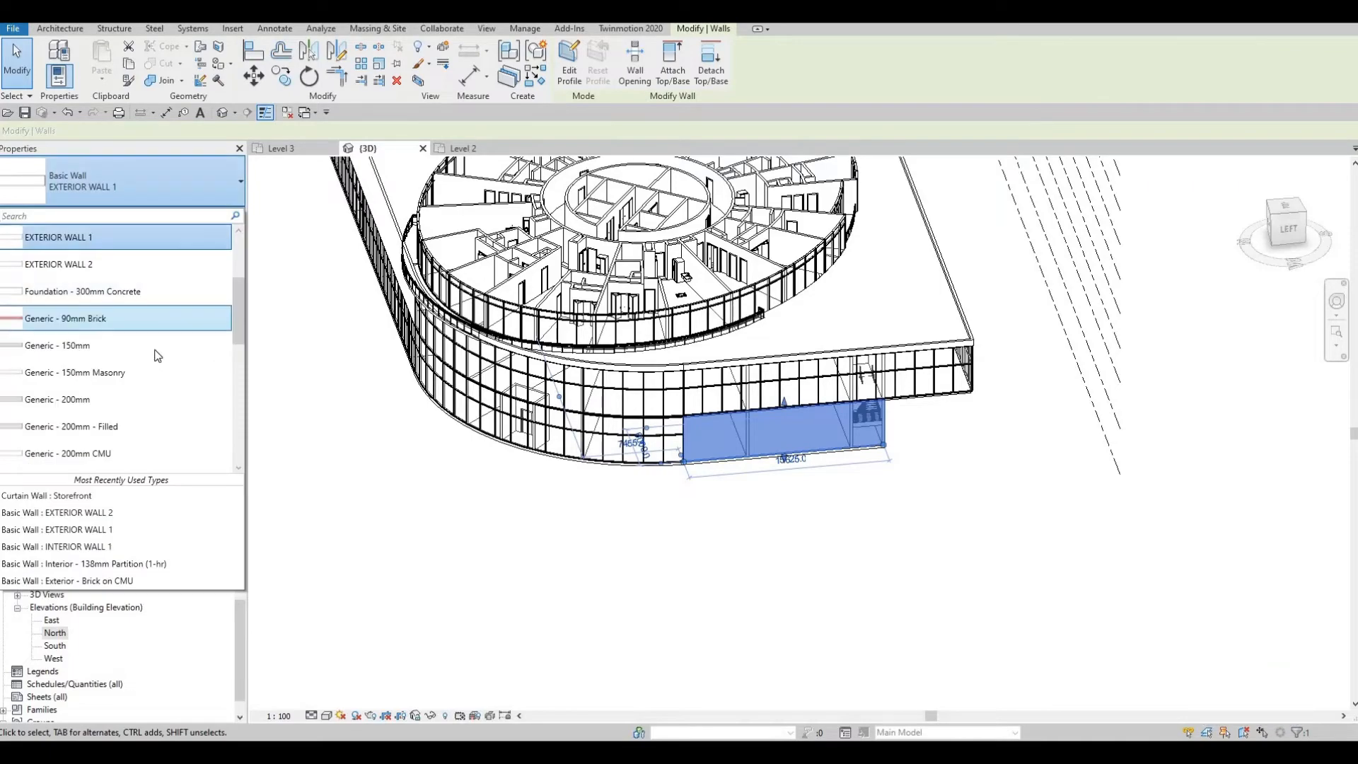
click(118, 498)
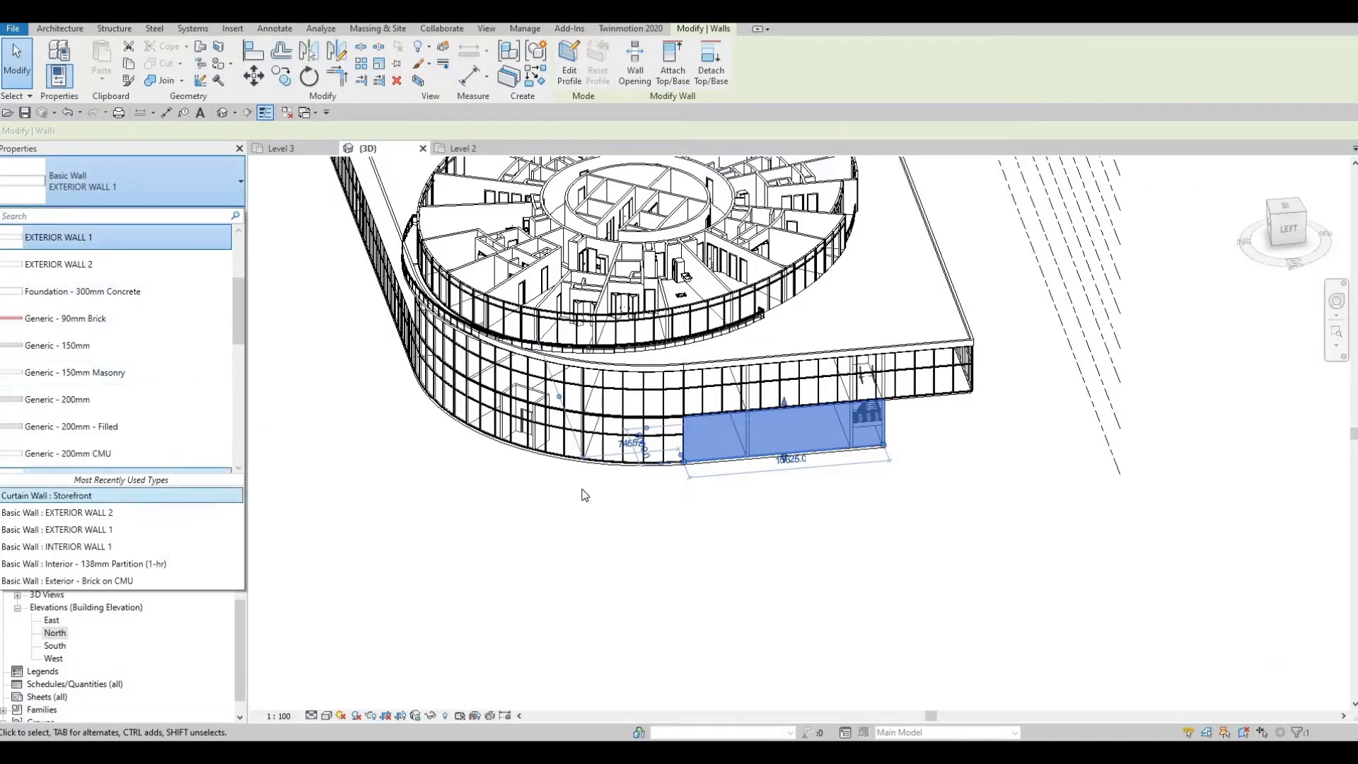
key(Escape)
shift+middle_drag(431, 474, 714, 382)
scroll(730, 407, up, 3)
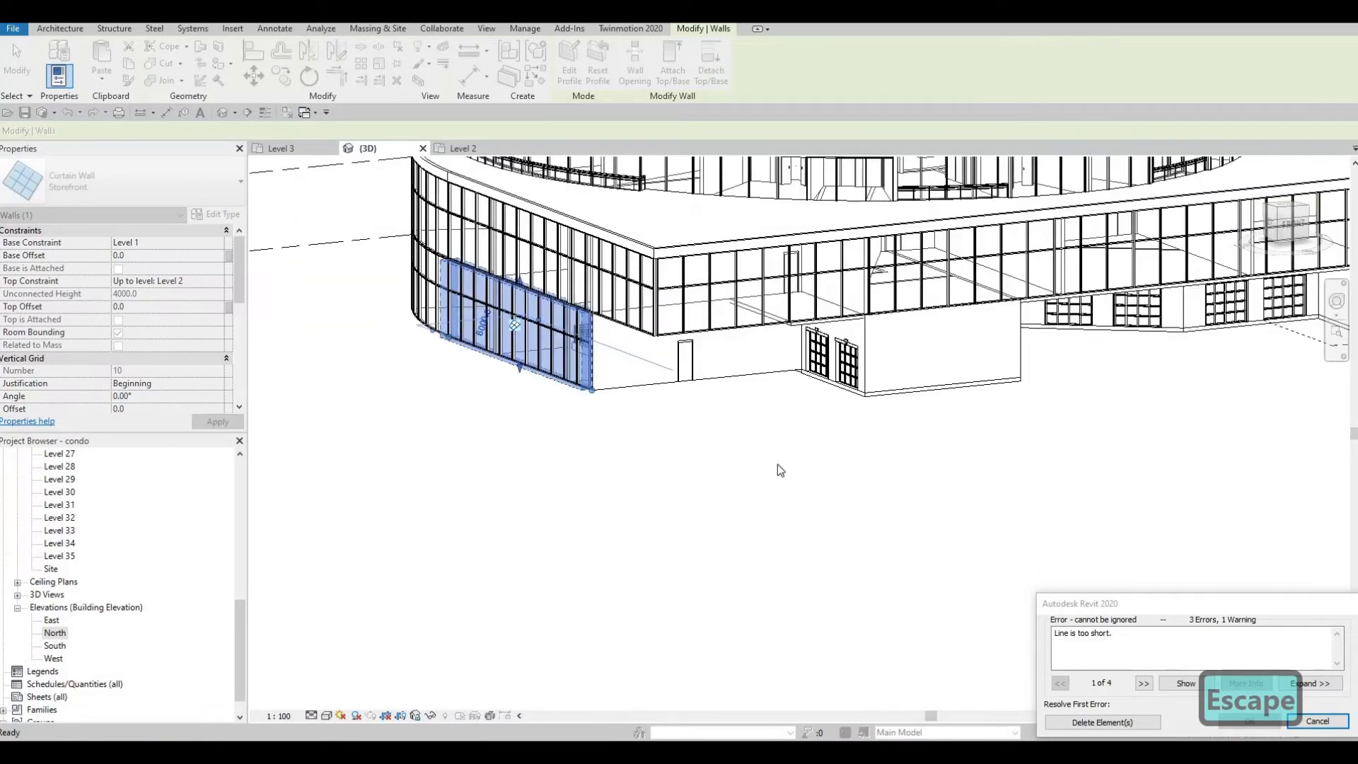
scroll(779, 470, down, 2)
shift+middle_drag(716, 483, 667, 431)
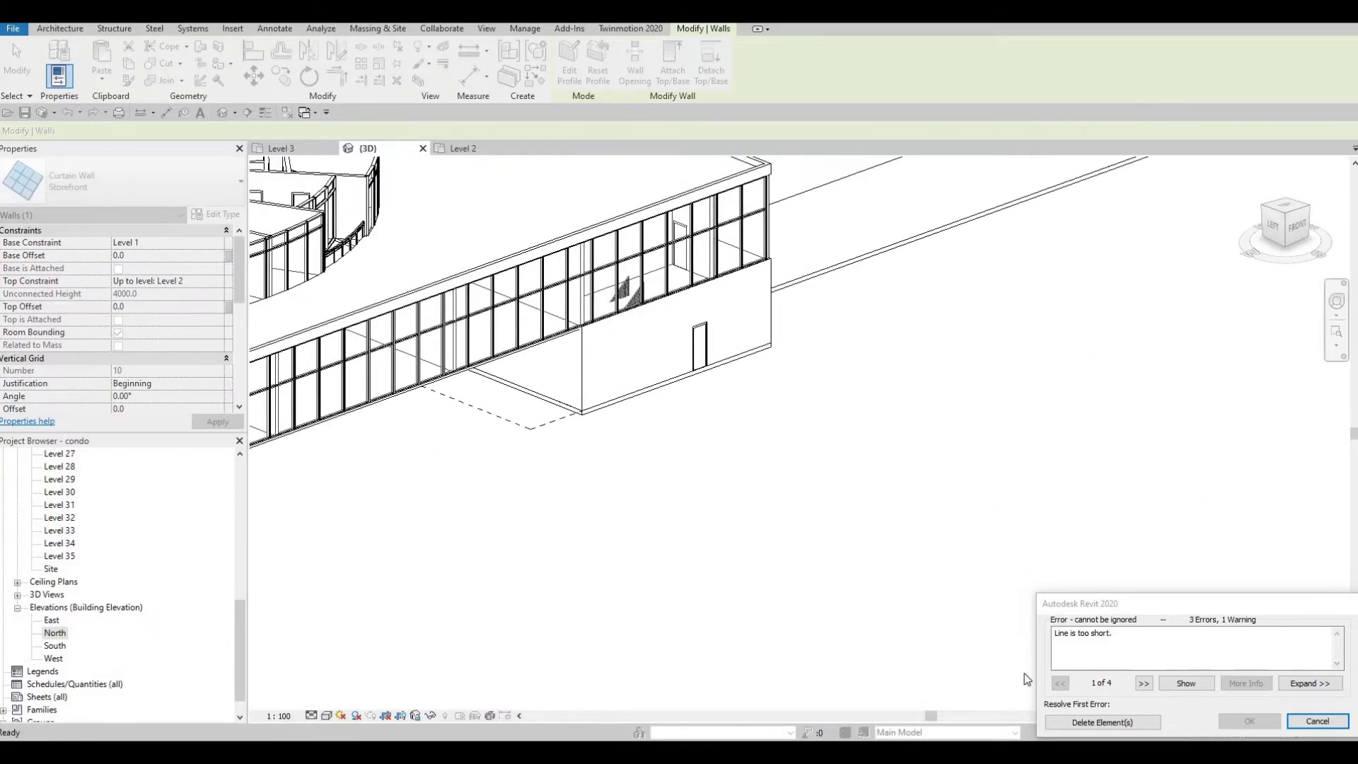
click(1093, 724)
scroll(857, 494, down, 1)
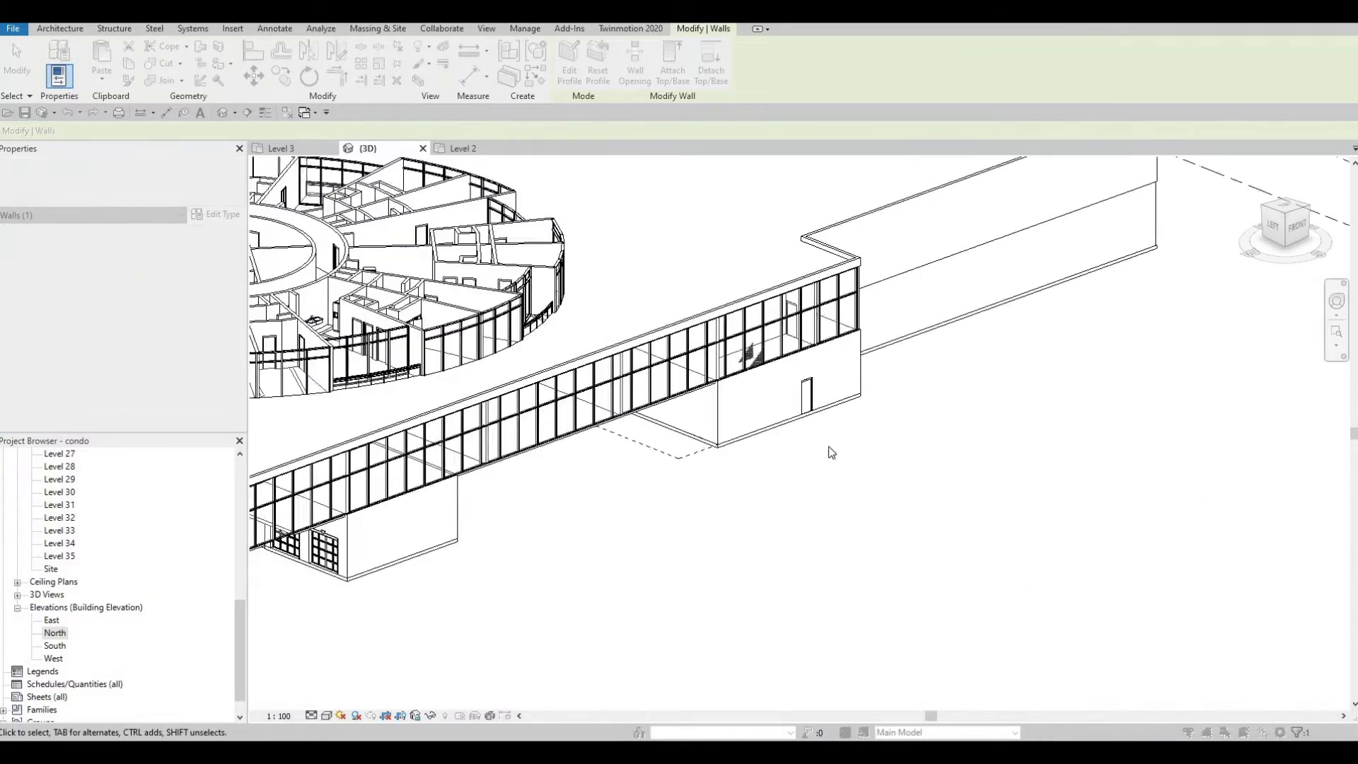
scroll(830, 451, down, 2)
middle_drag(830, 451, 955, 437)
middle_drag(709, 479, 923, 432)
scroll(709, 487, up, 1)
key(Escape)
key(Escape)
Step: Examine the storefront facades around the curved corner and along the back of the building
shift+middle_drag(938, 488, 1015, 493)
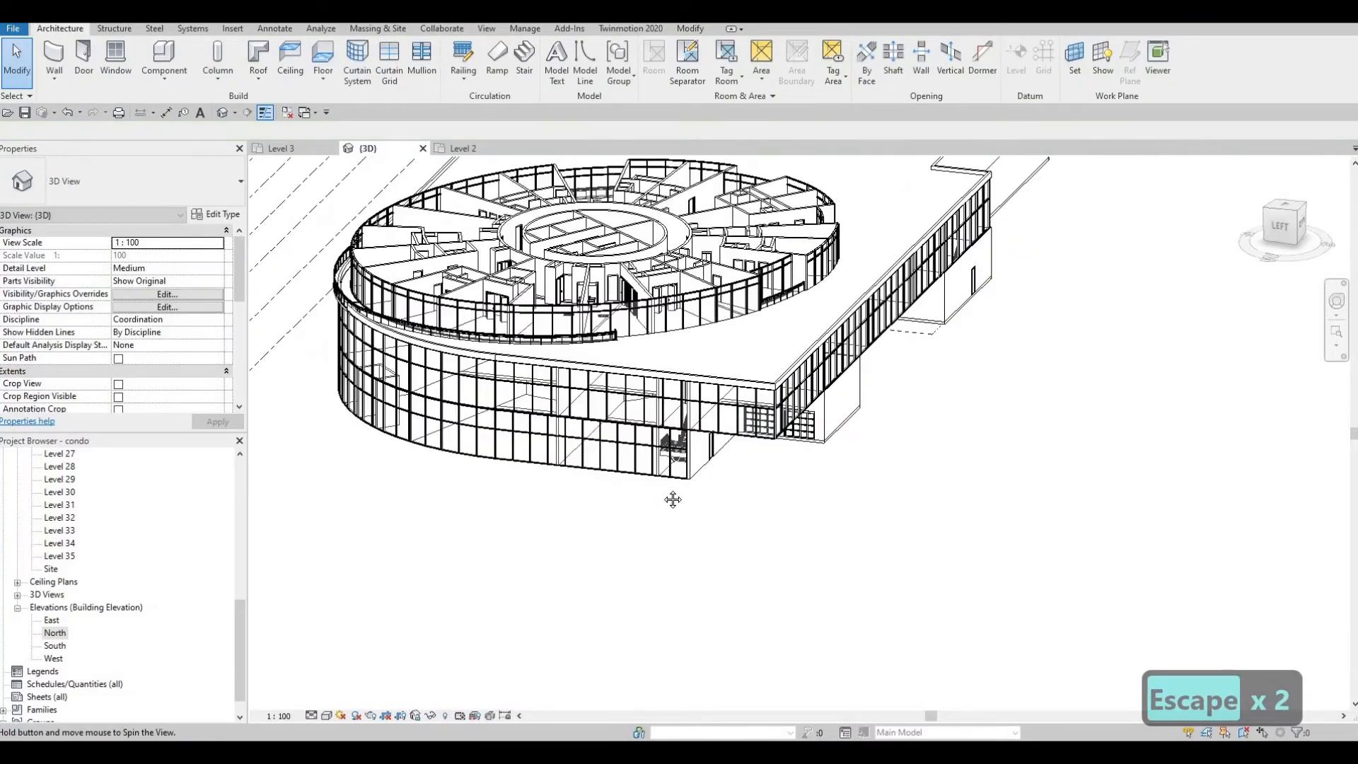
shift+middle_drag(672, 500, 827, 488)
middle_drag(552, 513, 1103, 482)
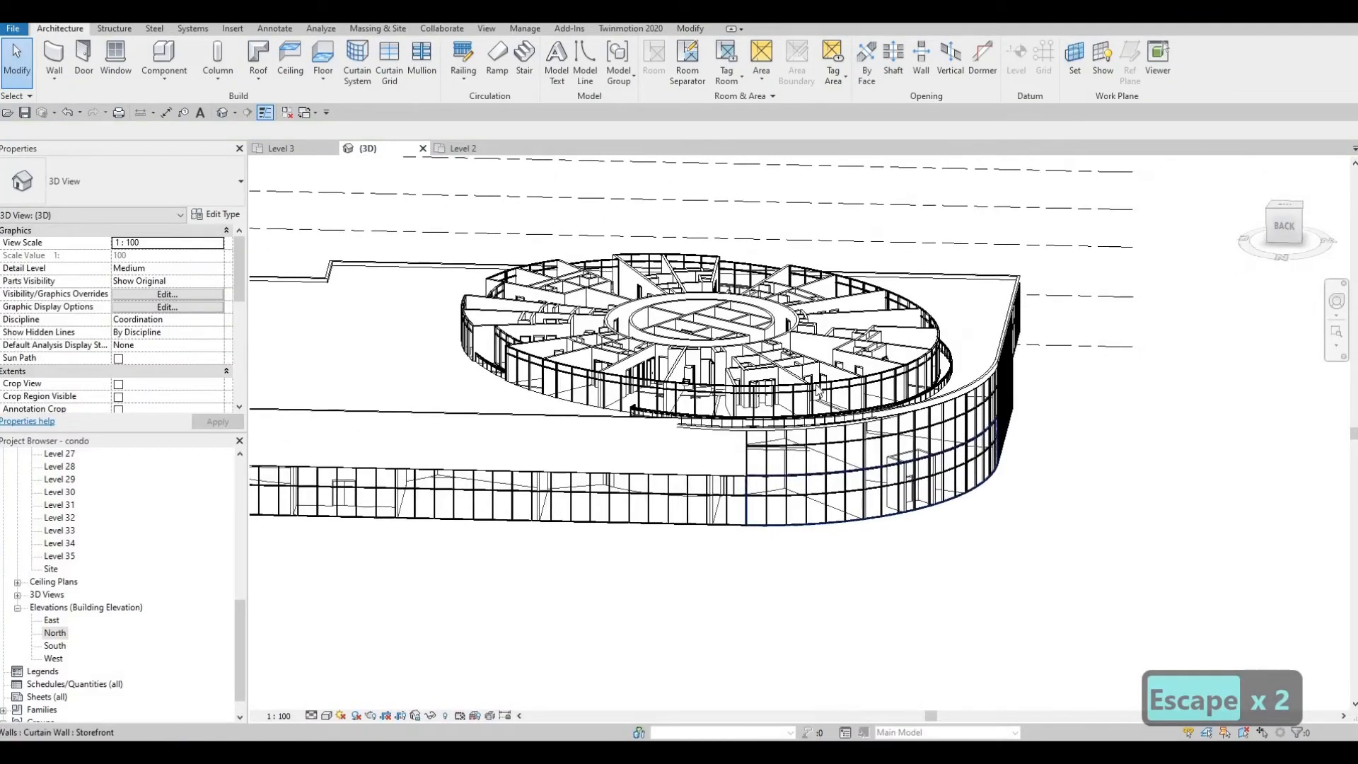
scroll(606, 479, down, 2)
middle_drag(590, 479, 781, 442)
scroll(806, 396, up, 3)
scroll(707, 424, down, 1)
middle_drag(668, 428, 841, 413)
scroll(842, 413, down, 1)
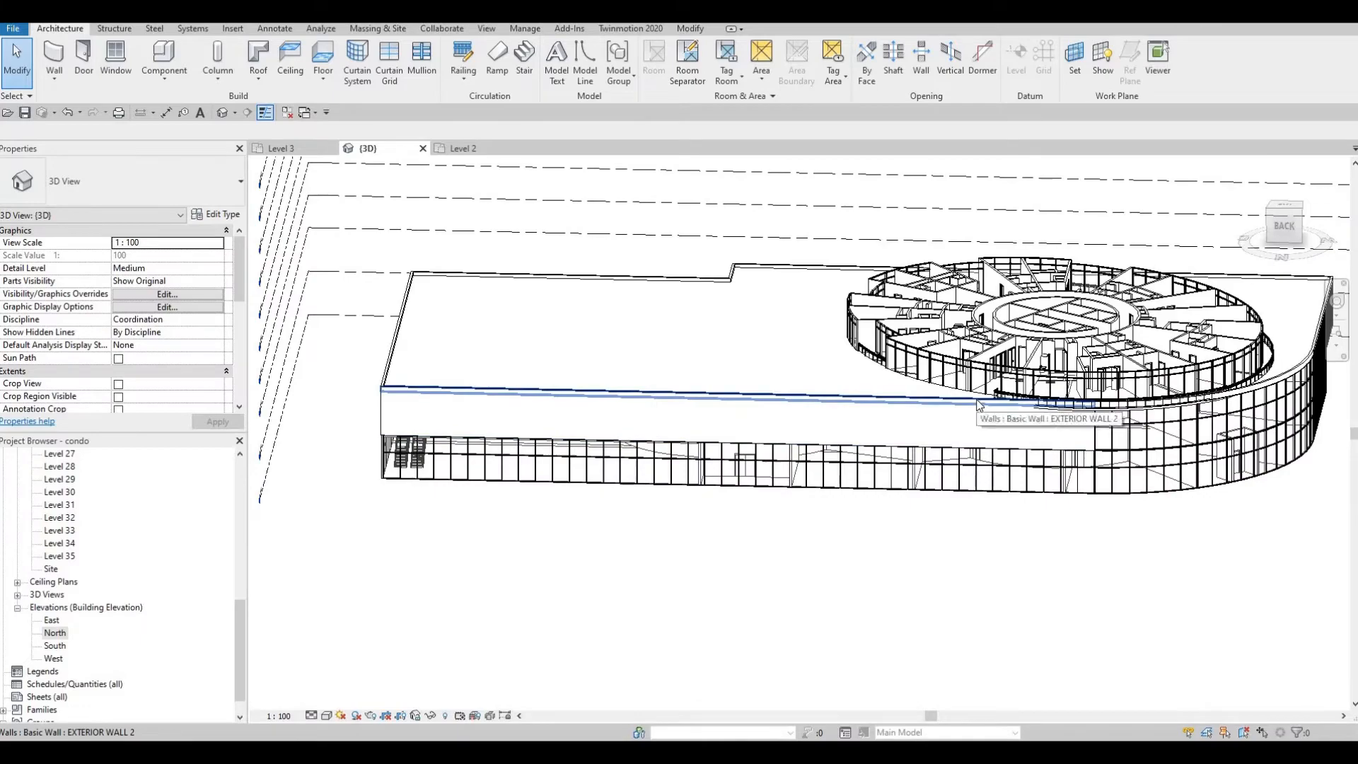
Step: Select the long EXTERIOR WALL 2 parapet at the back and examine how it meets the curved balcony edge
click(1064, 400)
scroll(1112, 439, up, 4)
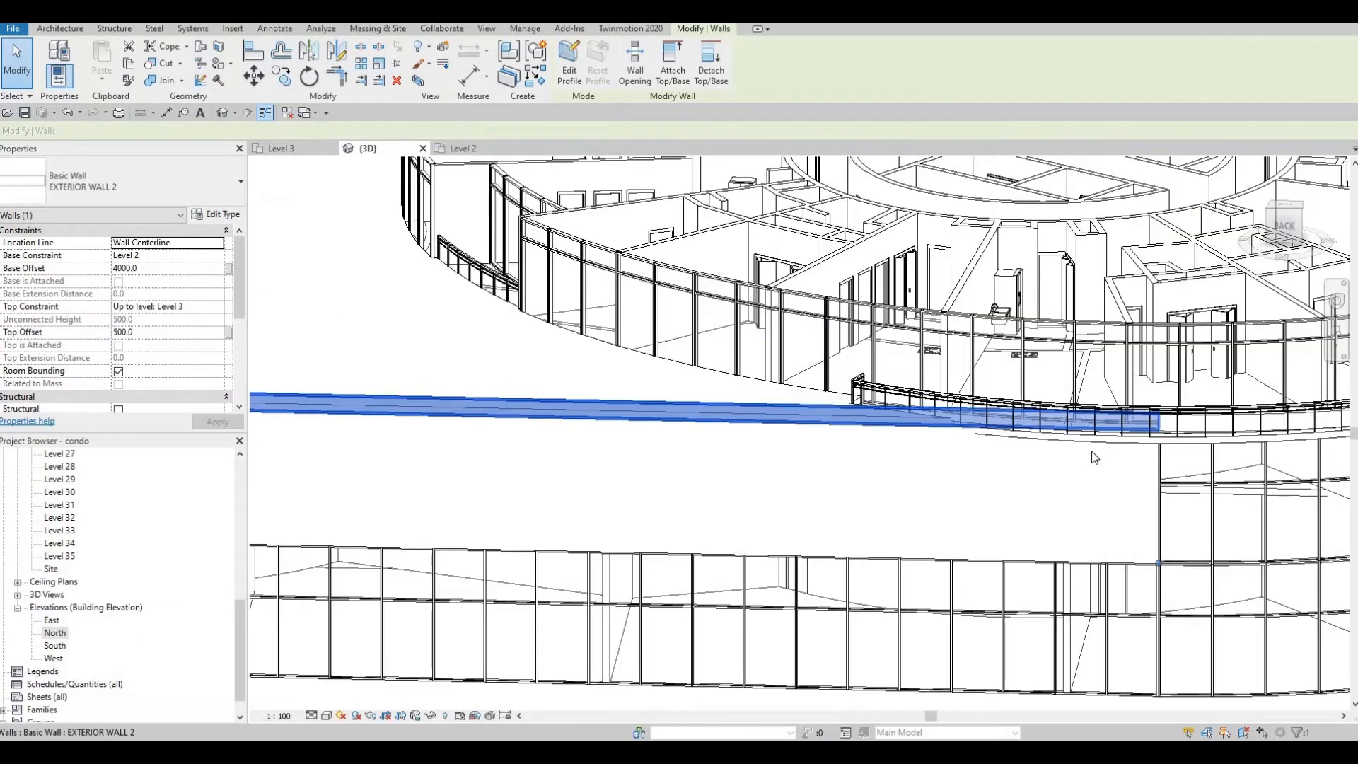
scroll(1107, 424, down, 3)
shift+middle_drag(1097, 385, 707, 382)
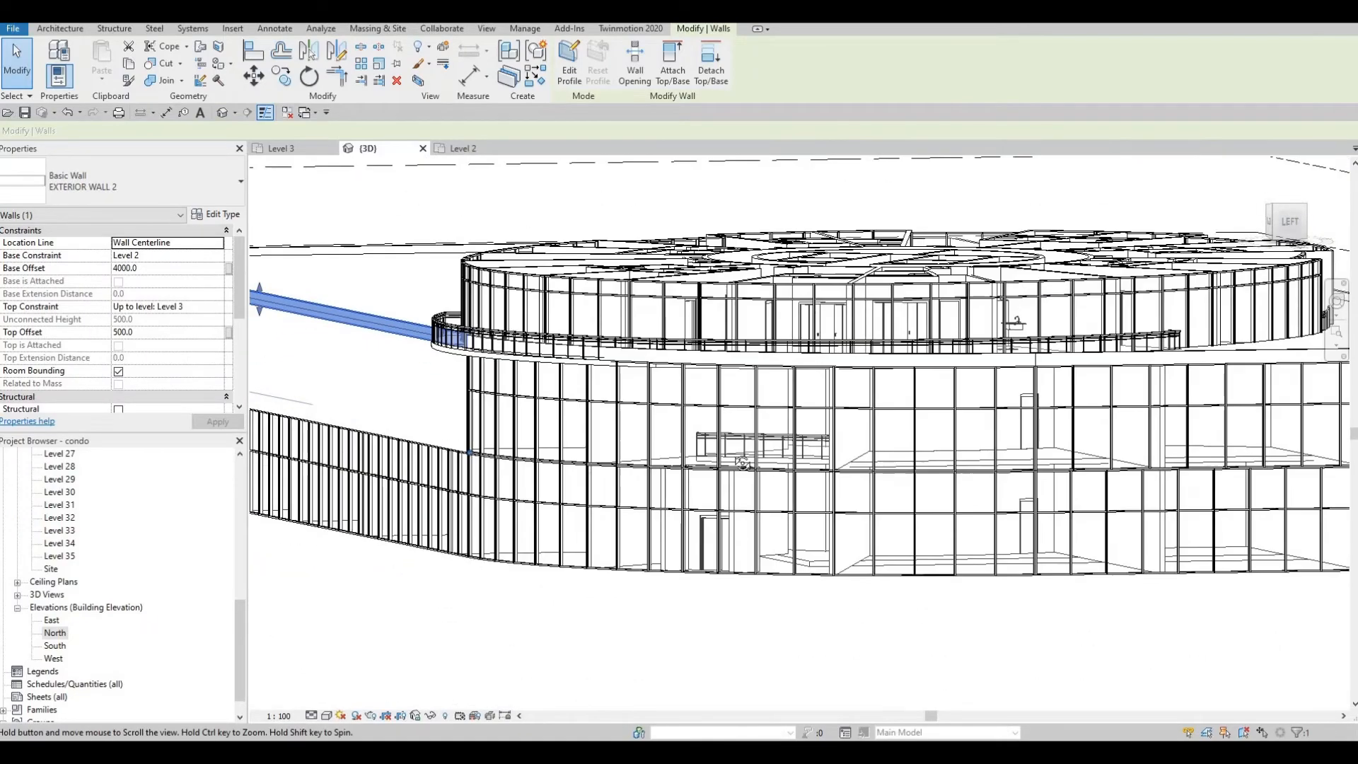
scroll(707, 382, down, 3)
shift+middle_drag(736, 470, 643, 502)
shift+middle_drag(808, 369, 948, 381)
scroll(971, 383, up, 3)
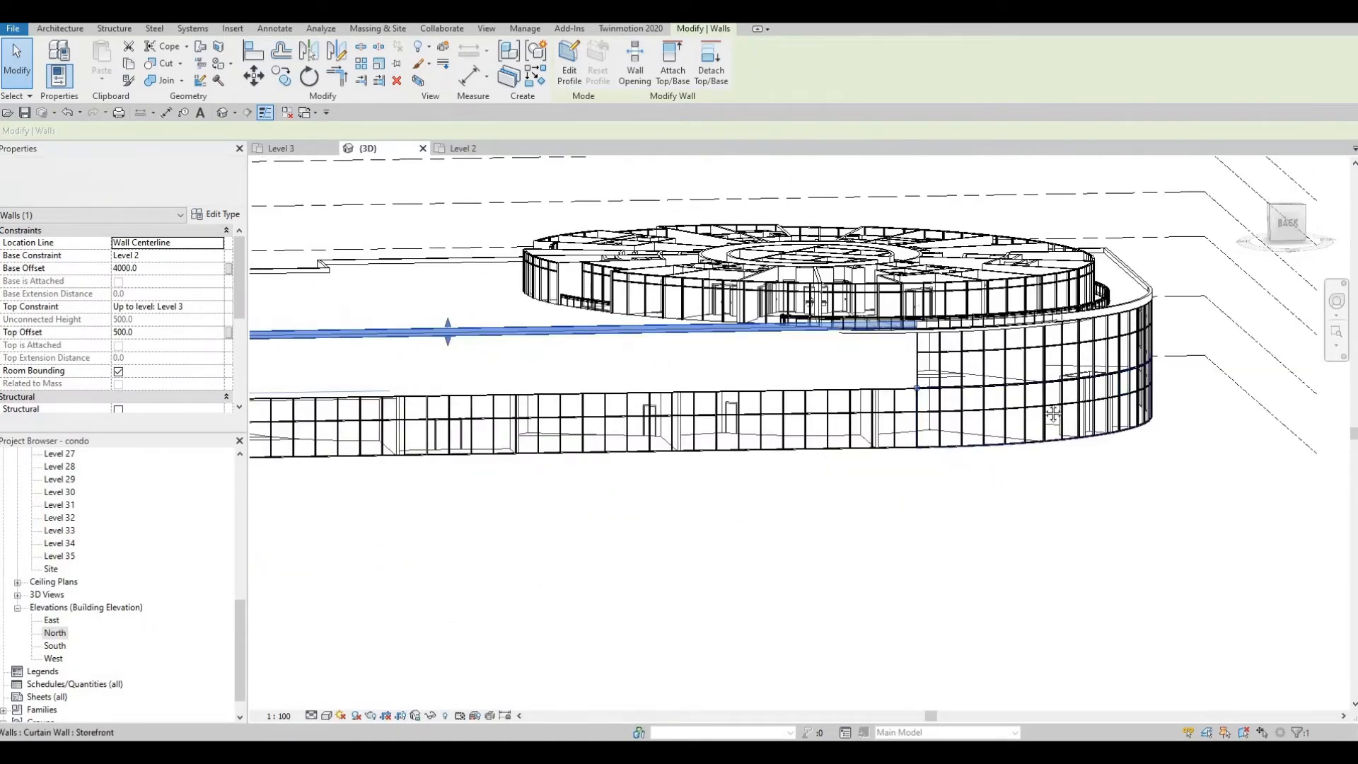
middle_drag(1170, 475, 951, 537)
middle_drag(1111, 417, 1033, 349)
scroll(1033, 348, up, 3)
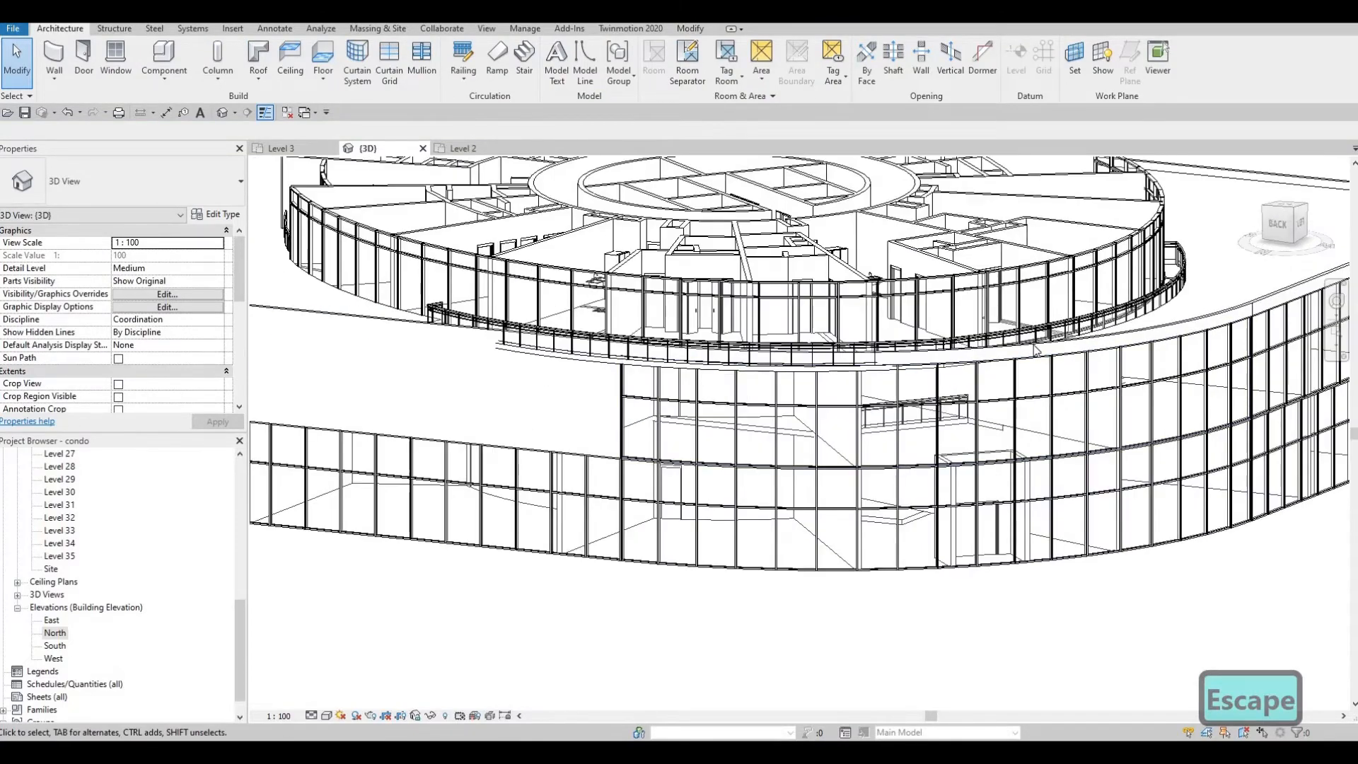
Step: Locate the curved EXTERIOR WALL 2 parapet at the balcony edge and open the West elevation zoomed in on it
click(1006, 359)
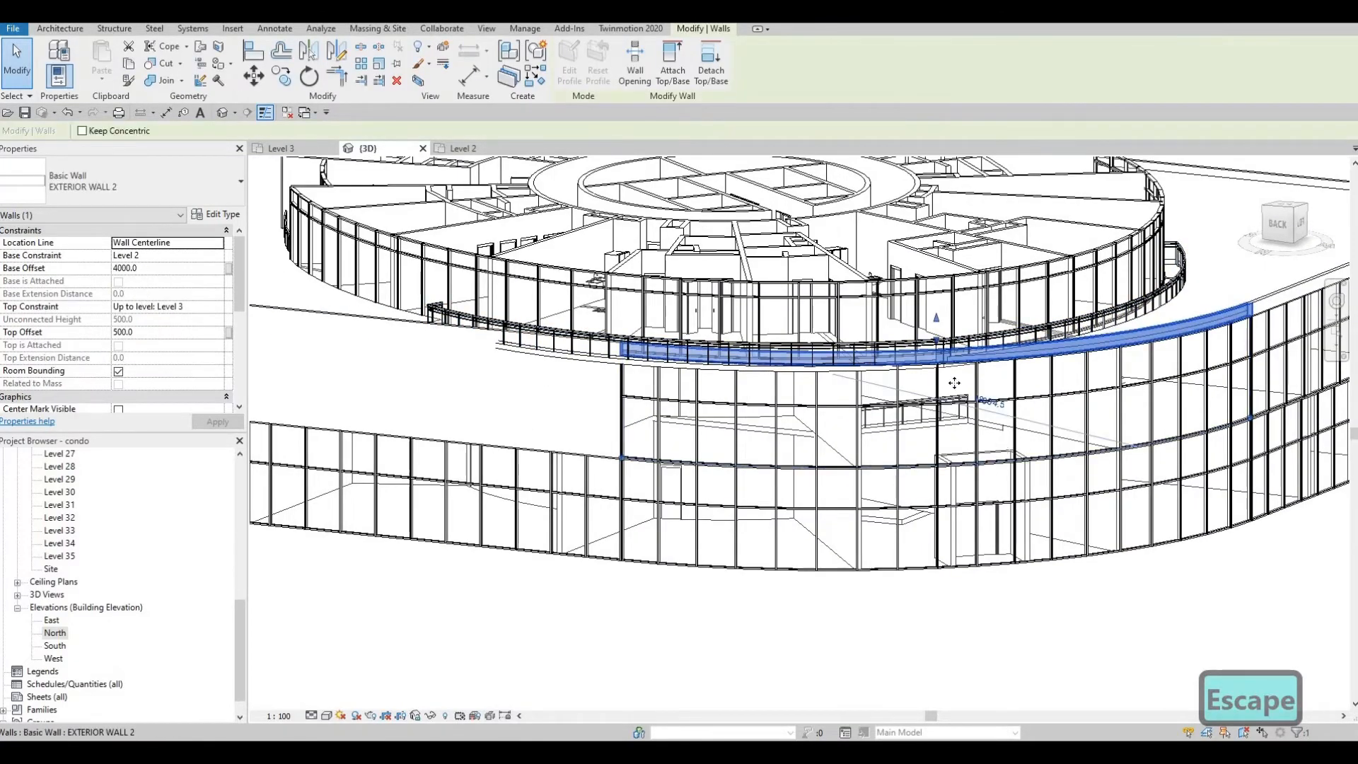
shift+middle_drag(954, 383, 940, 417)
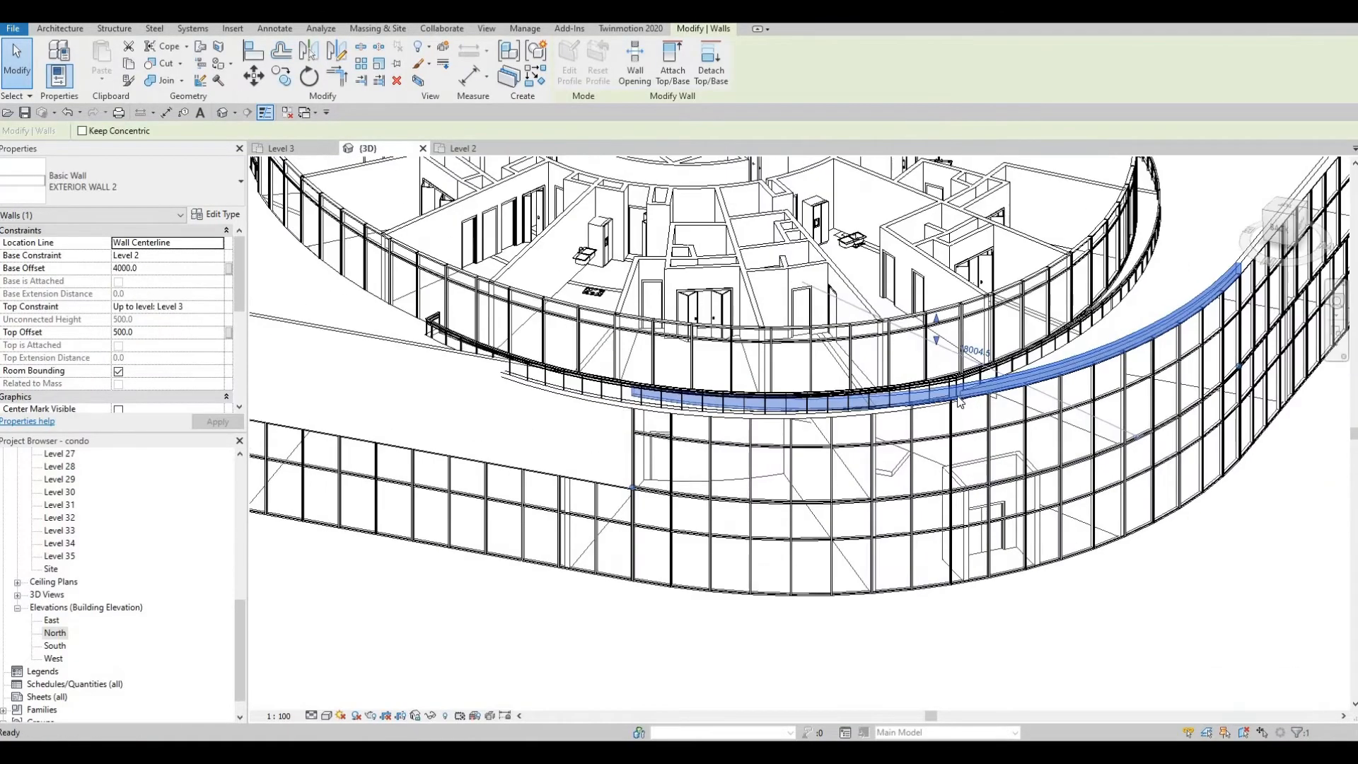
double_click(53, 658)
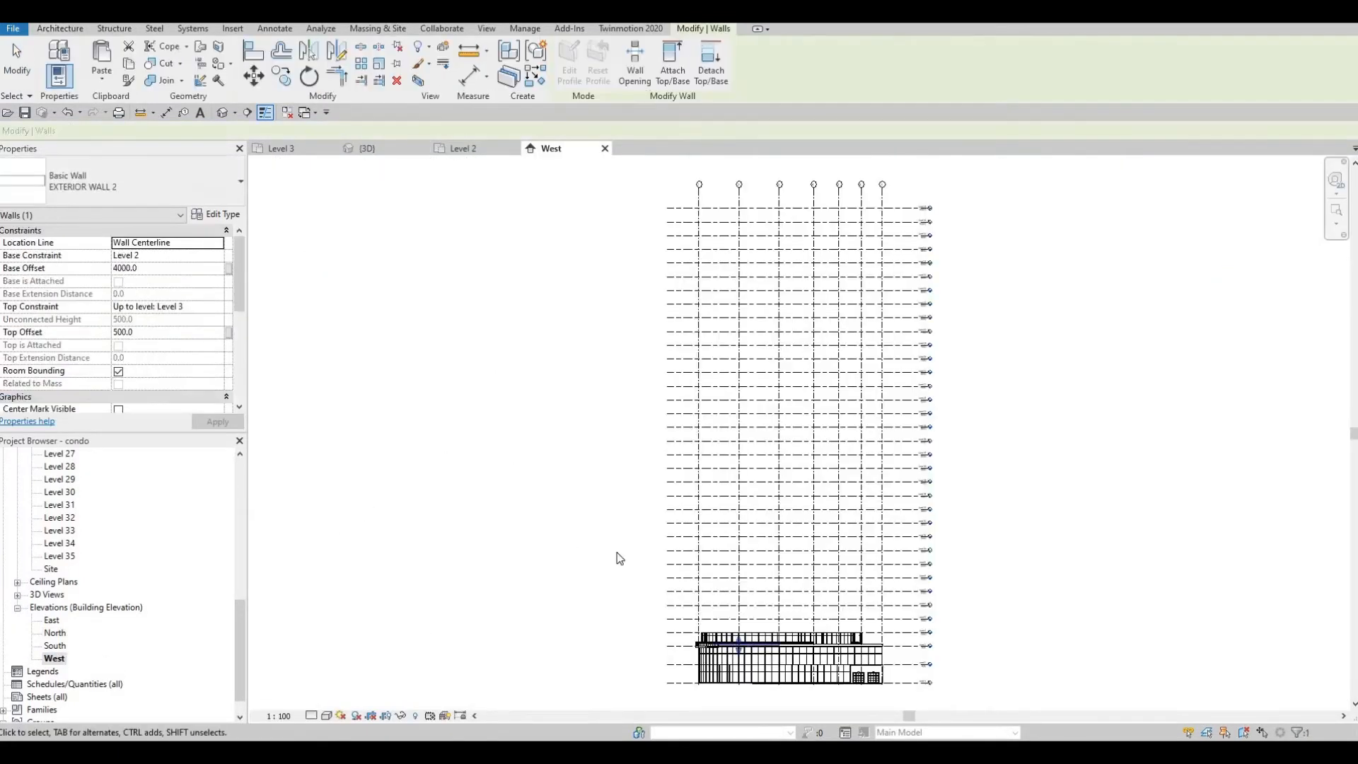
scroll(700, 541, up, 6)
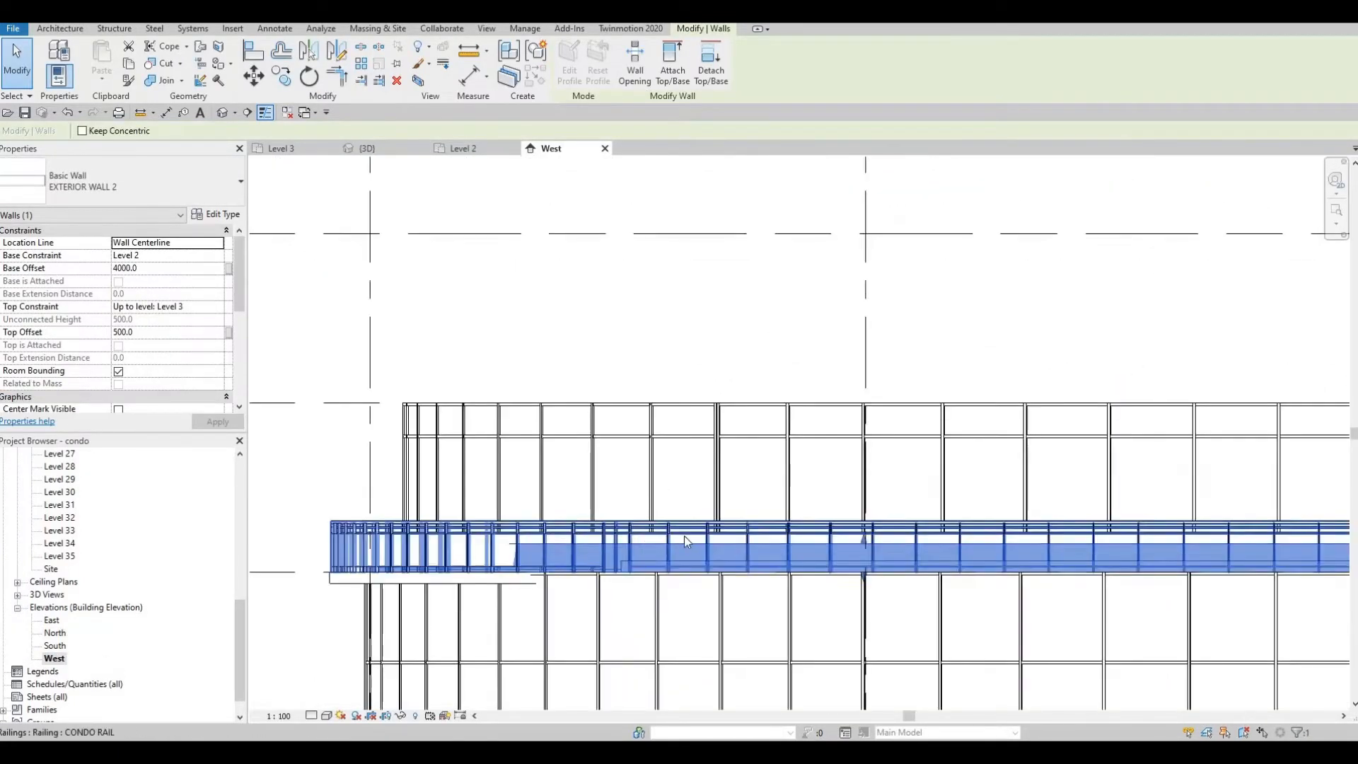
key(Escape)
key(Escape)
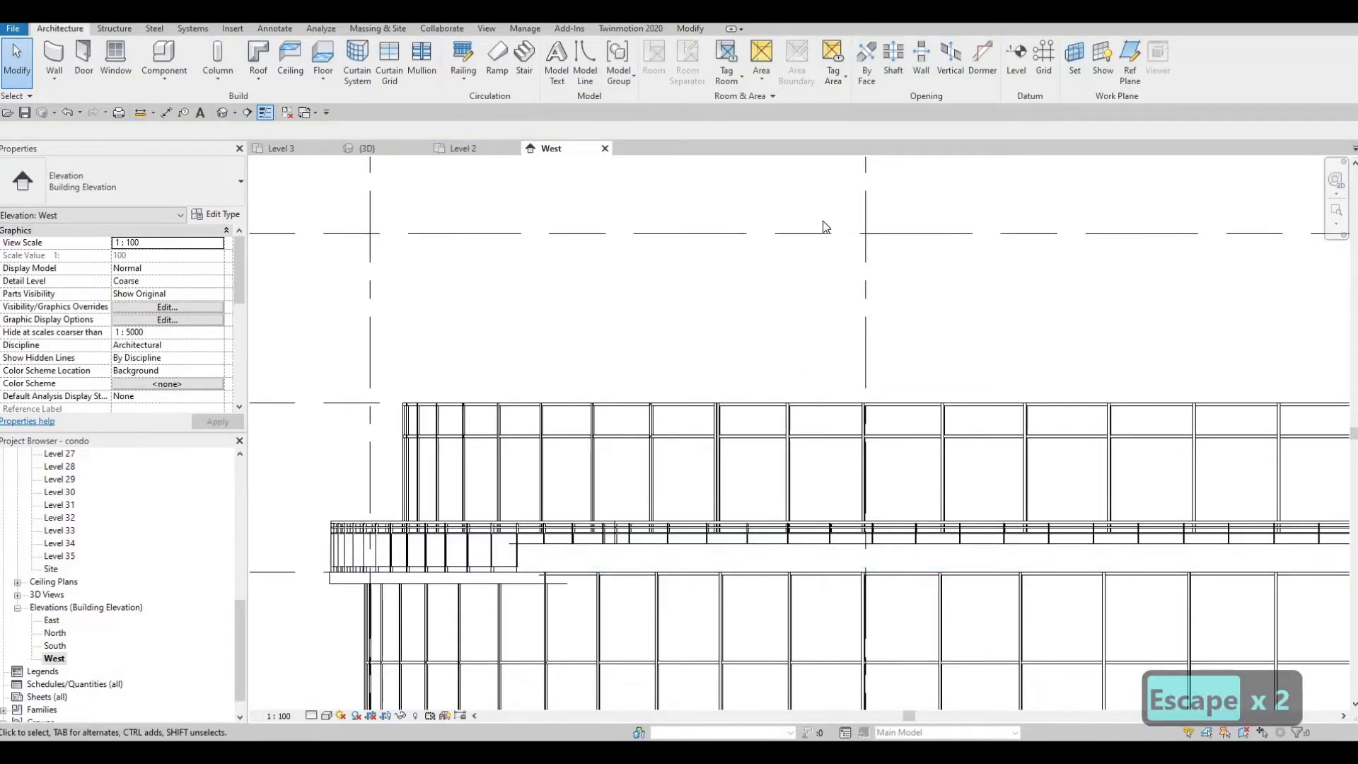
Step: Cut a rectangular wall opening through the full height of the curved parapet near its end by the balcony railing
click(763, 546)
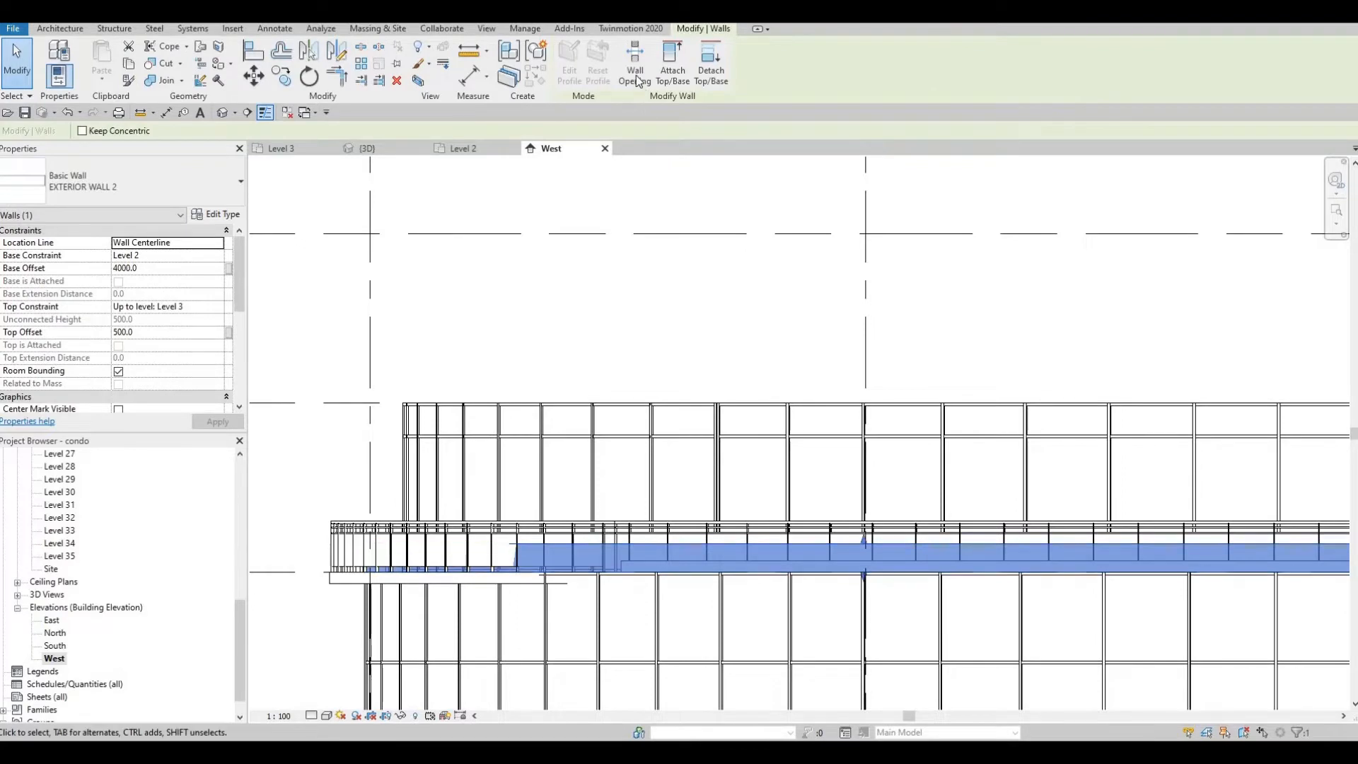
click(623, 563)
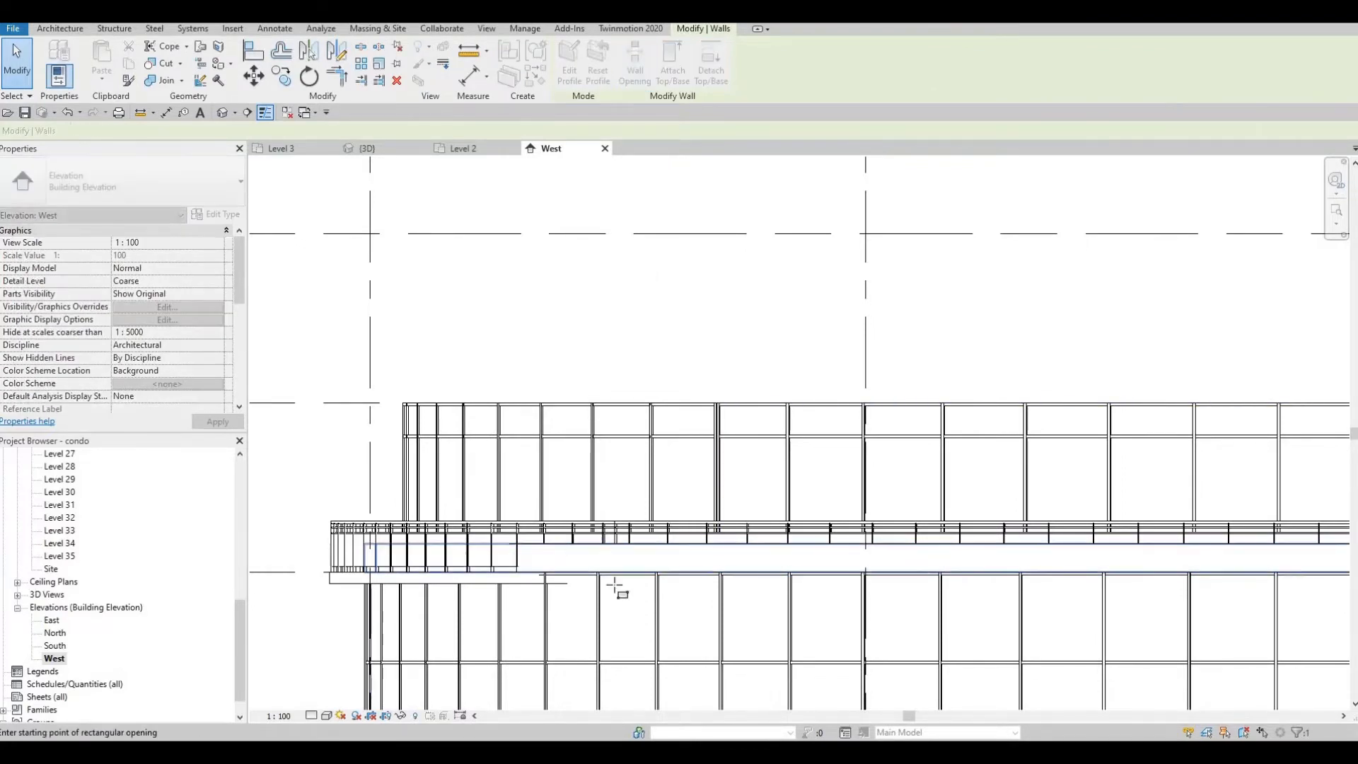
click(711, 570)
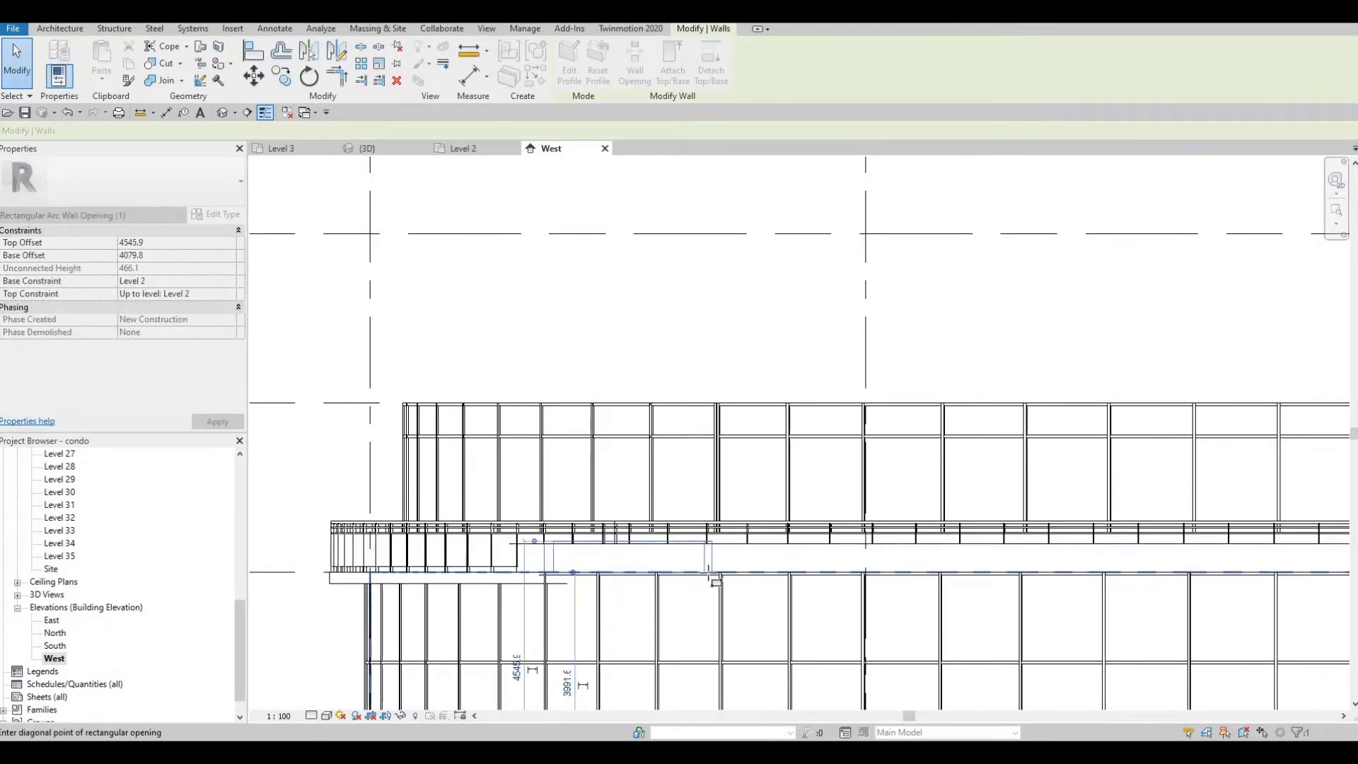
scroll(704, 574, up, 2)
key(Escape)
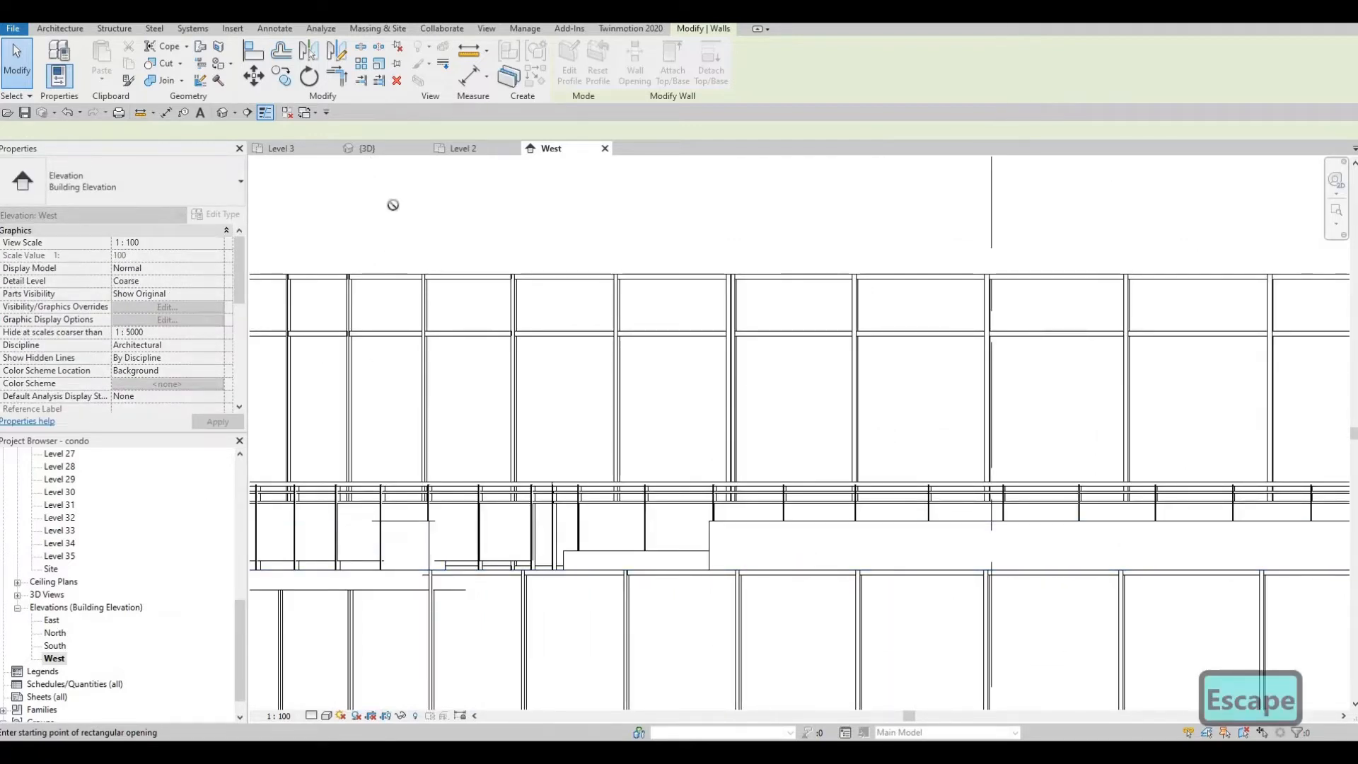
click(458, 150)
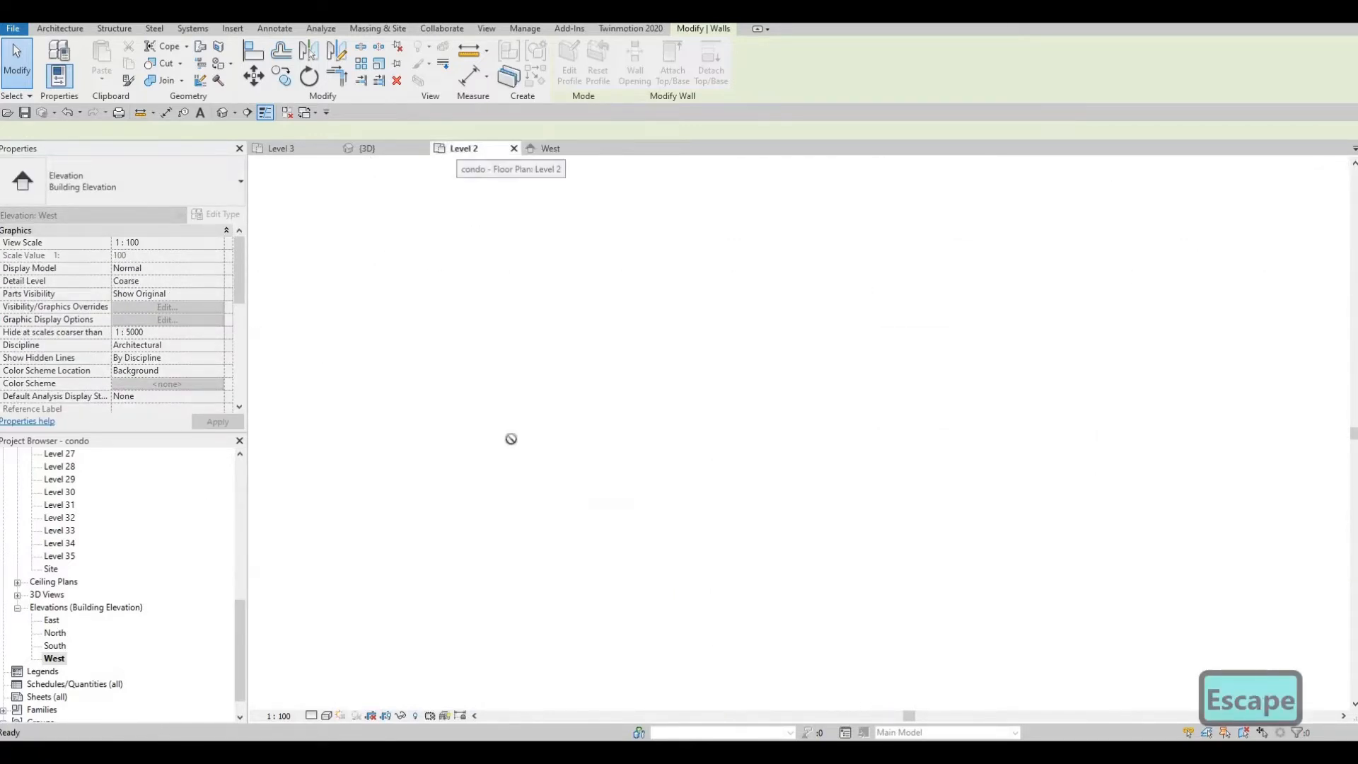
middle_drag(495, 328, 615, 545)
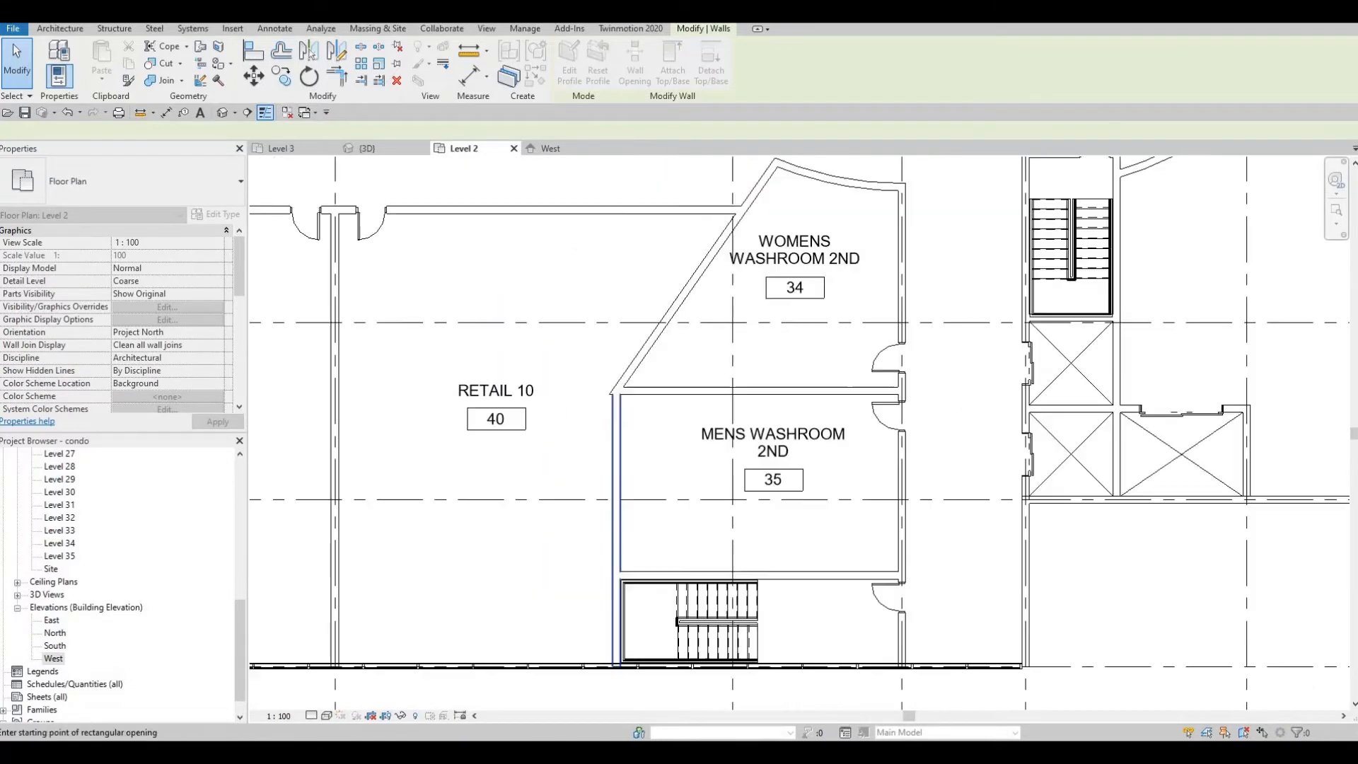
scroll(614, 546, down, 4)
middle_drag(295, 197, 585, 549)
scroll(585, 549, up, 2)
key(Escape)
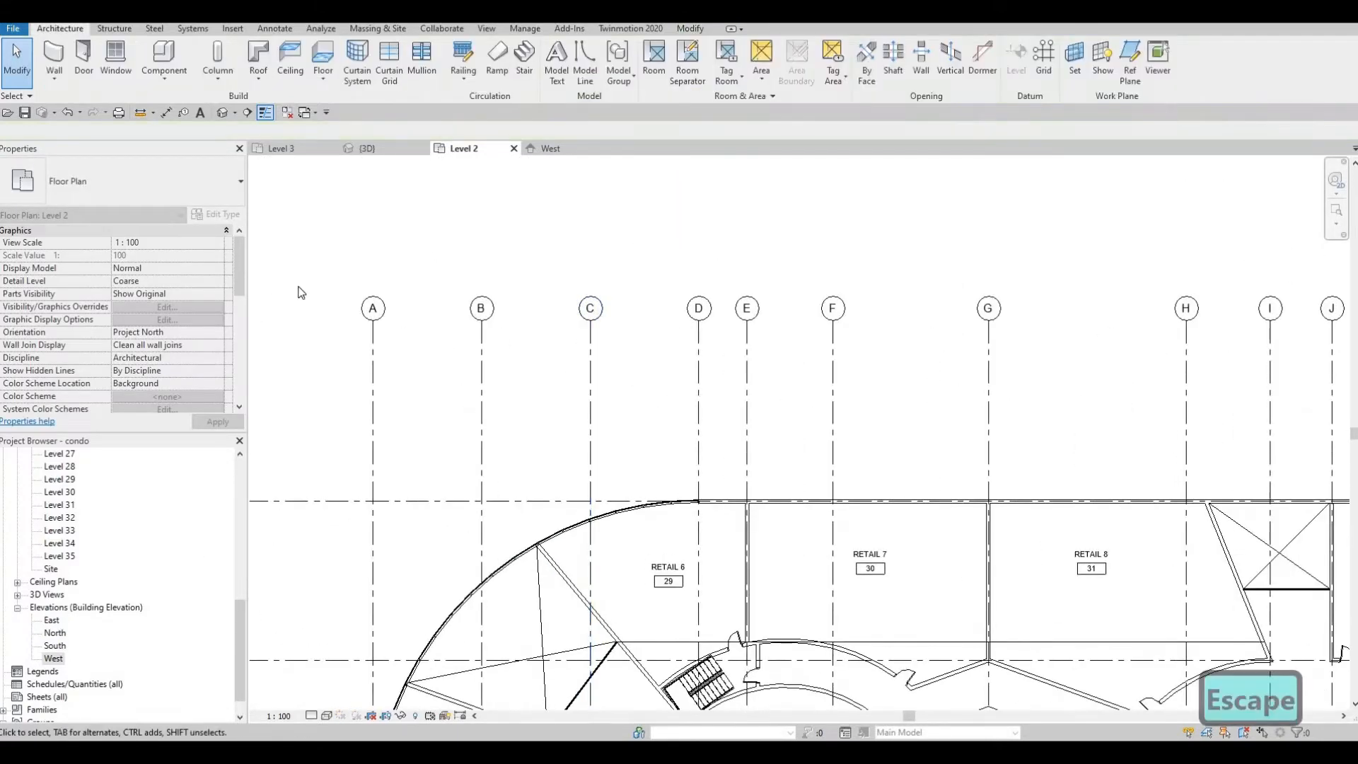
Step: In the Level 3 plan, narrow the curved parapet's opening to about 6.7° by pulling its outer end back toward the balcony railing
click(281, 149)
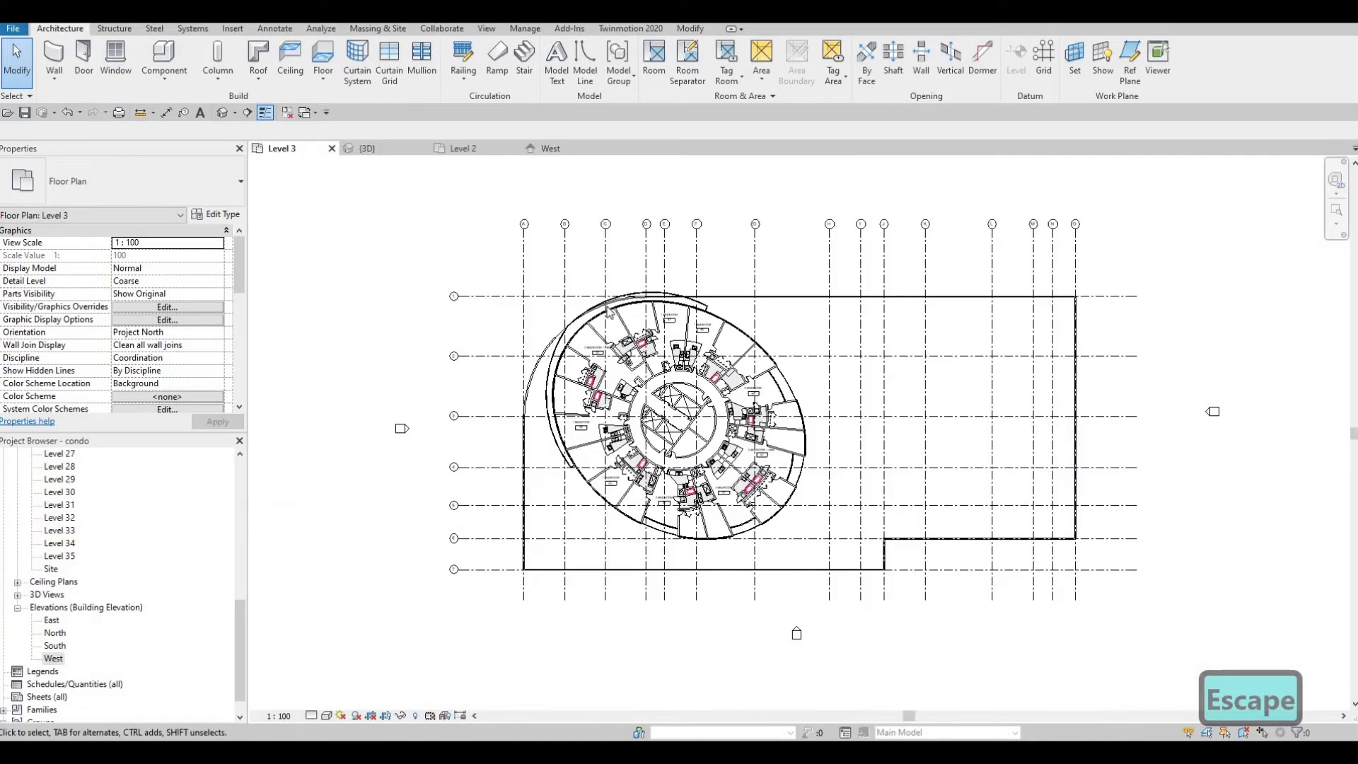
scroll(555, 417, up, 4)
scroll(554, 417, up, 2)
key(Escape)
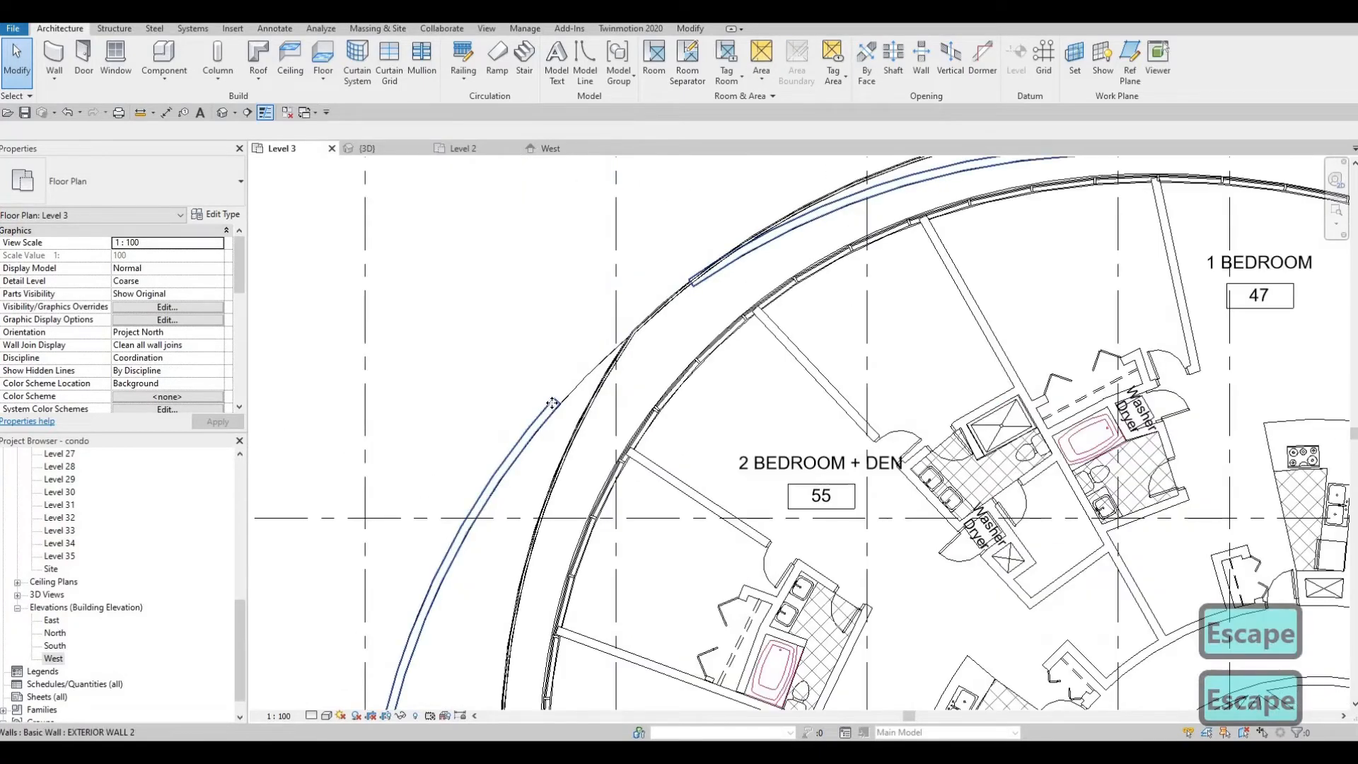
click(552, 403)
key(Escape)
click(556, 402)
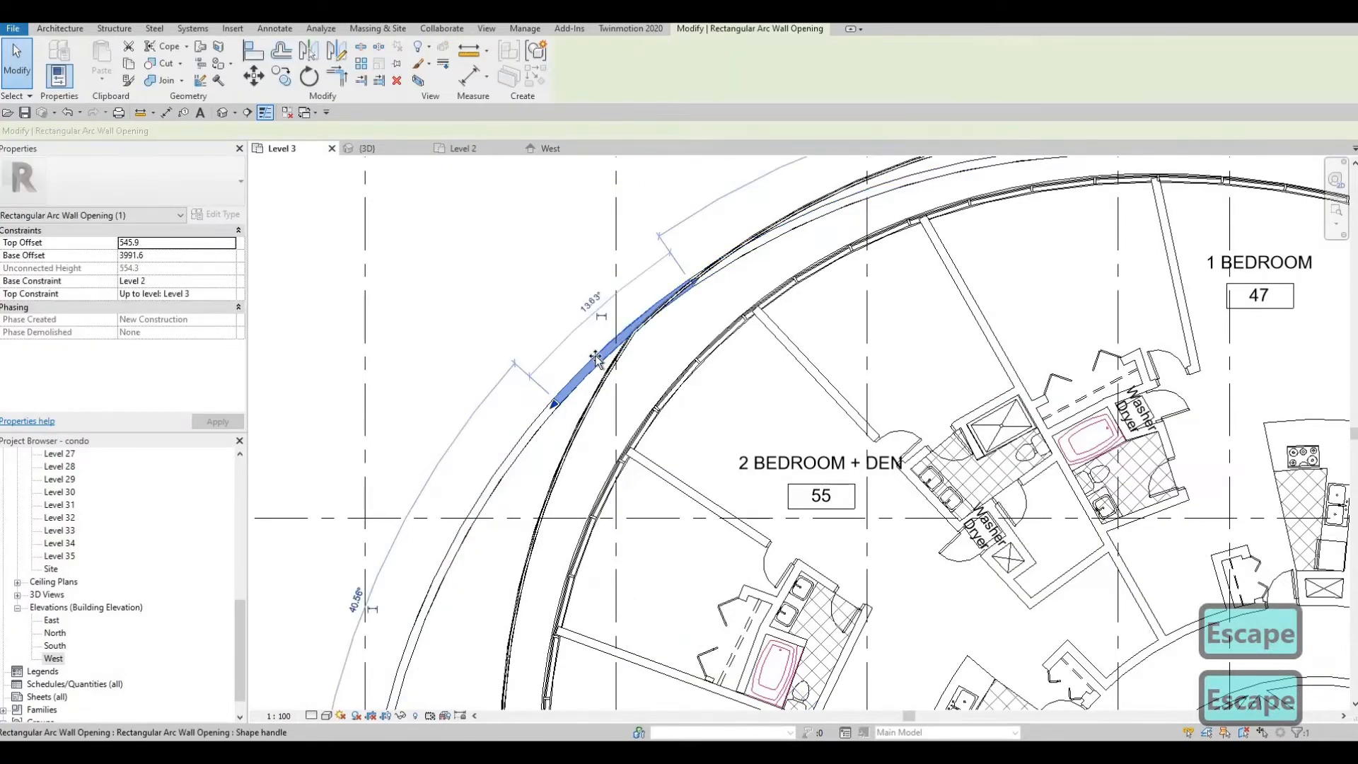
drag(595, 359, 622, 340)
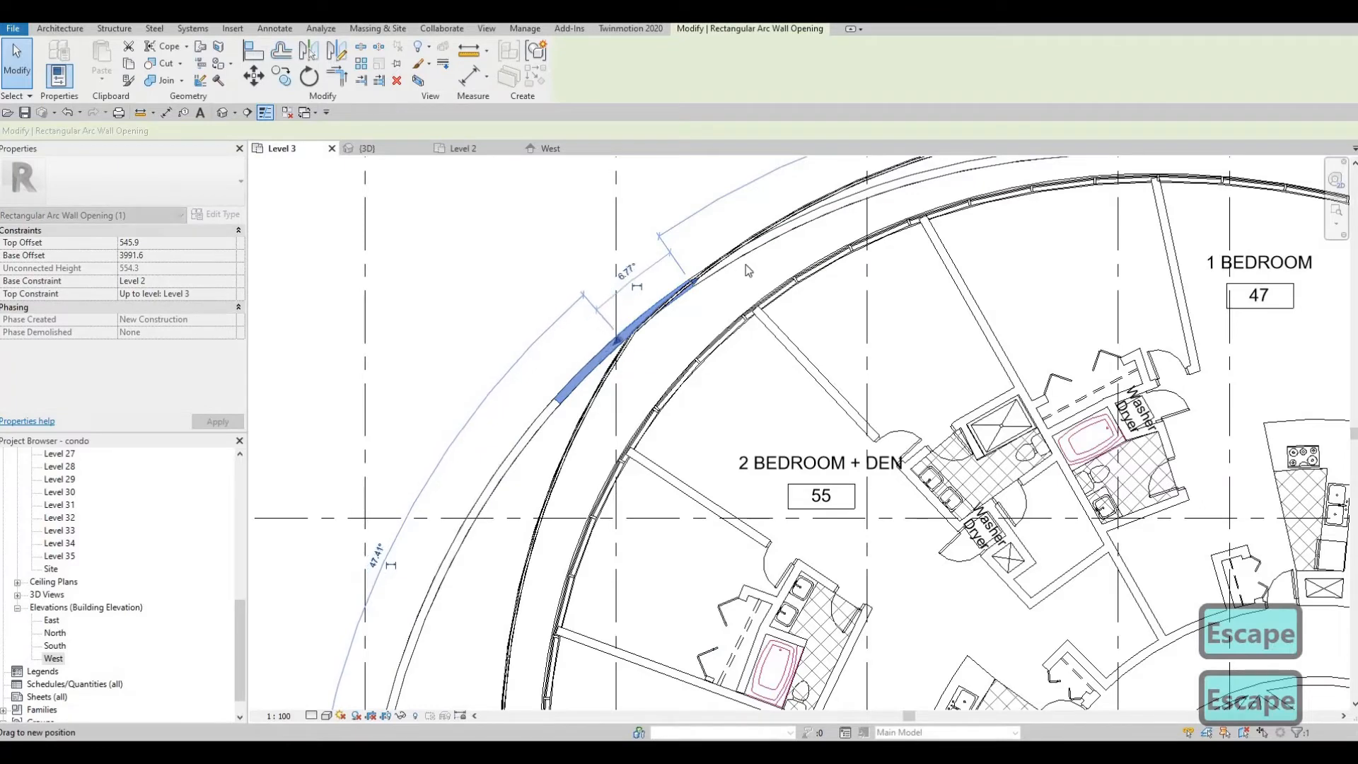
key(Escape)
Step: Extend the opening's other end along the curved parapet to the wall's end, where the straight parapet begins
middle_drag(659, 353, 601, 440)
click(678, 356)
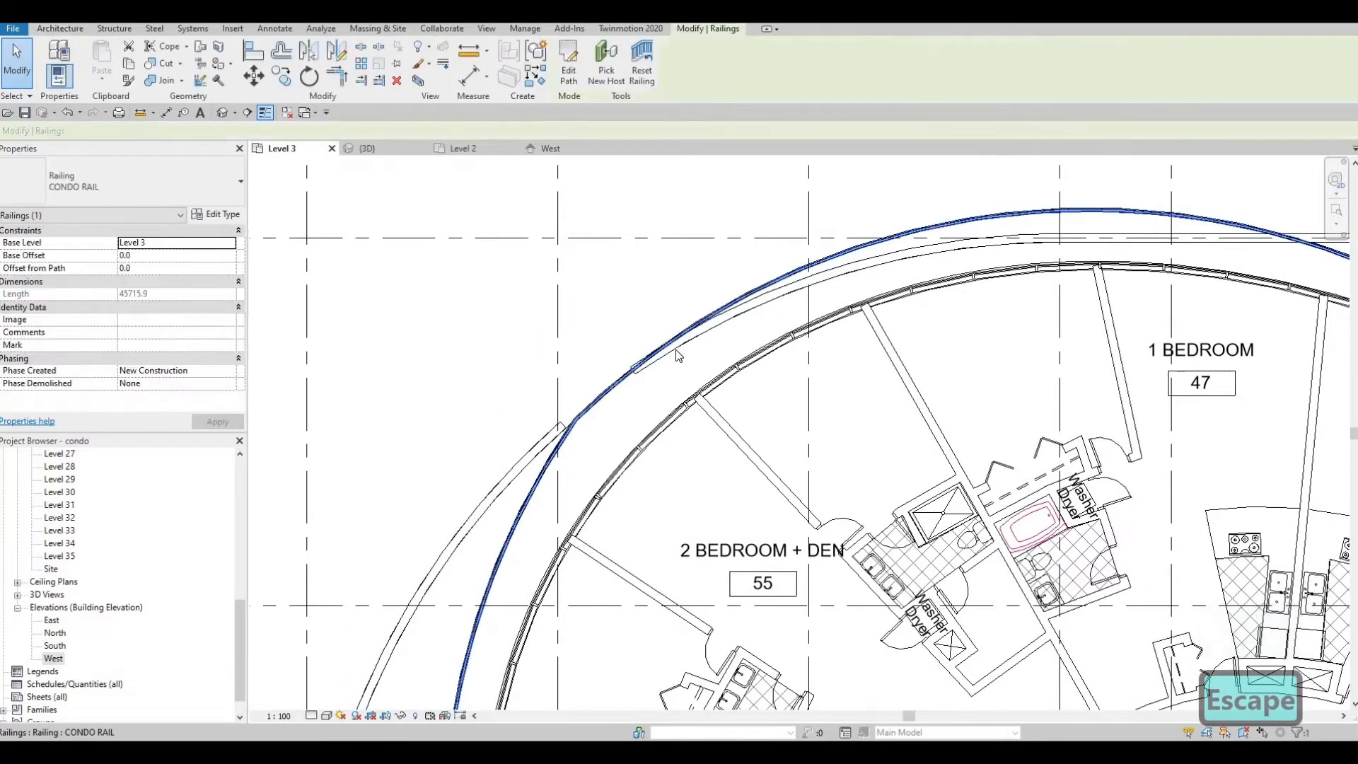
key(Escape)
click(620, 377)
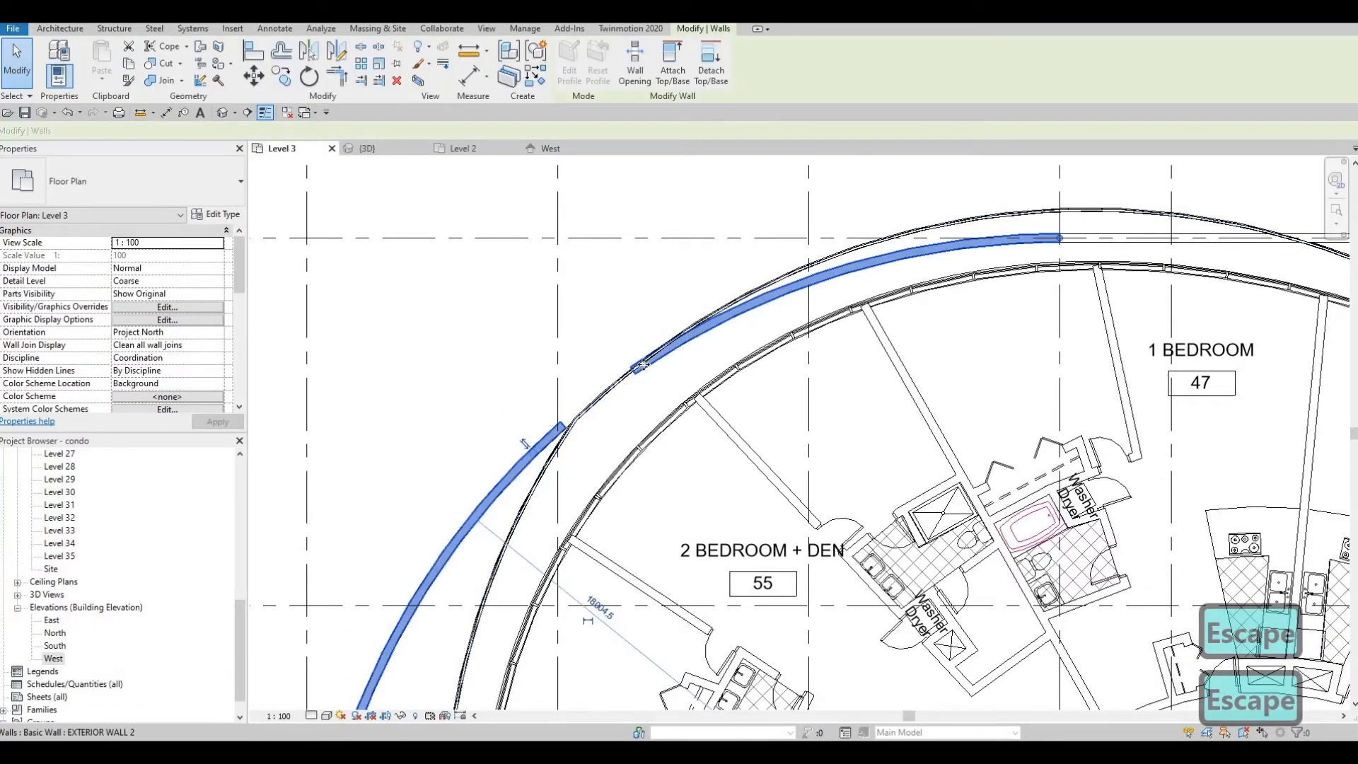
click(612, 379)
scroll(637, 359, up, 2)
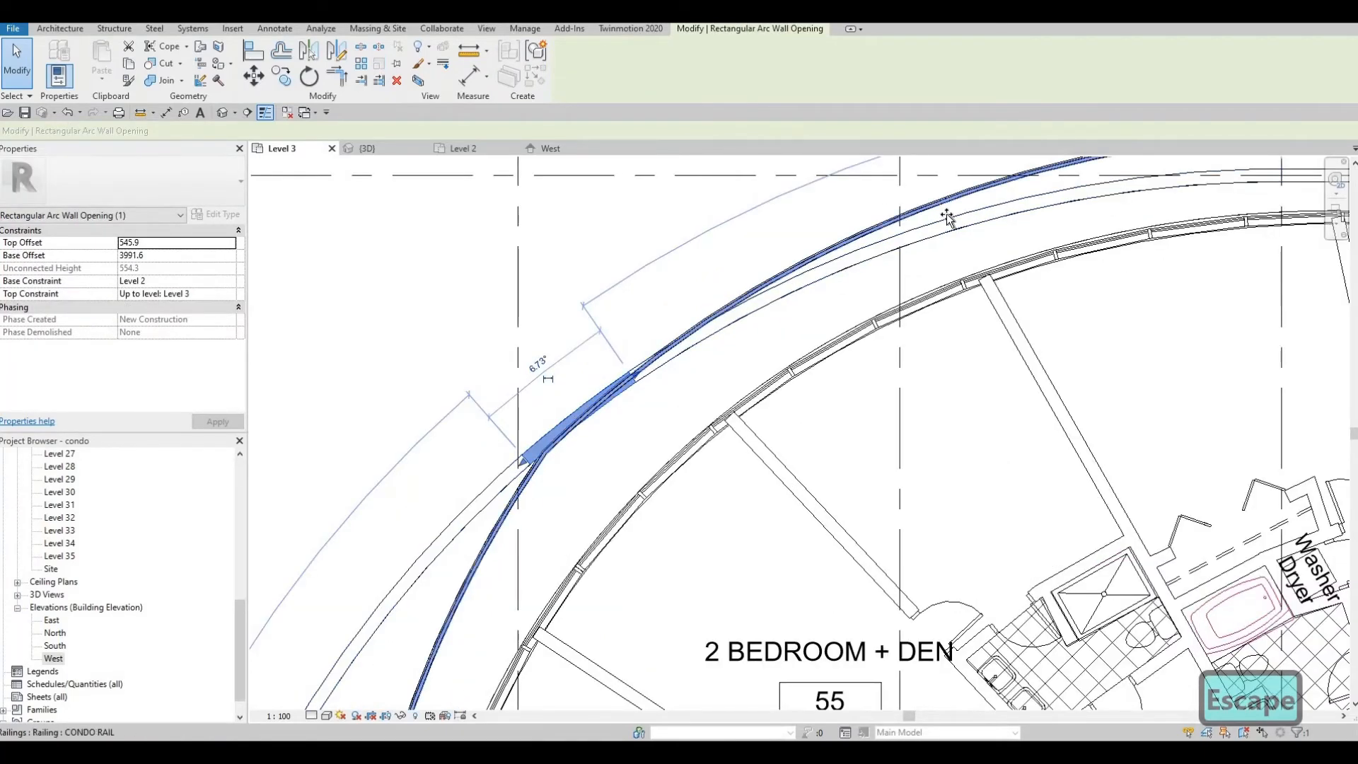
drag(634, 375, 952, 221)
middle_drag(958, 232, 643, 411)
drag(639, 402, 871, 367)
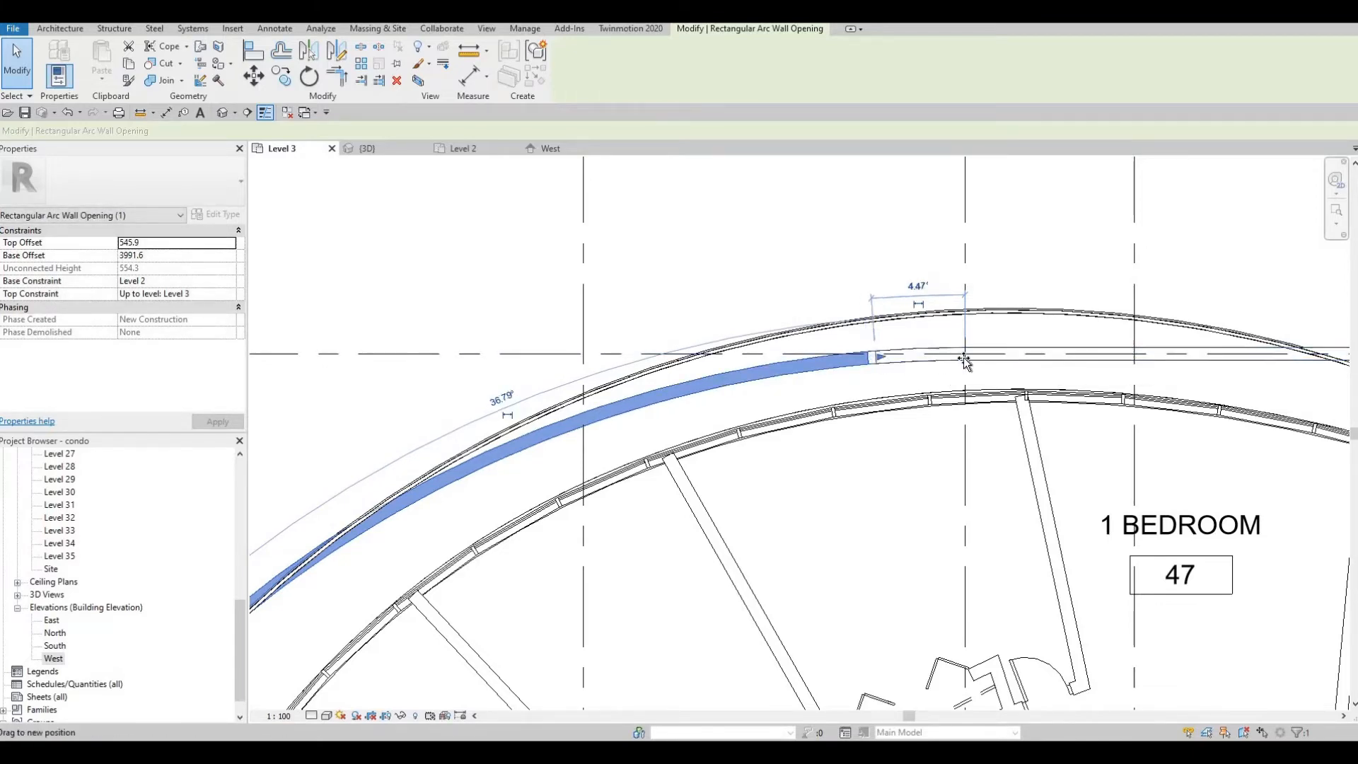
drag(963, 357, 1014, 366)
key(Escape)
Step: Select the straight EXTERIOR WALL 2 parapet crossing the balcony and open the East elevation zoomed in near the Level 3 balcony railing
click(996, 358)
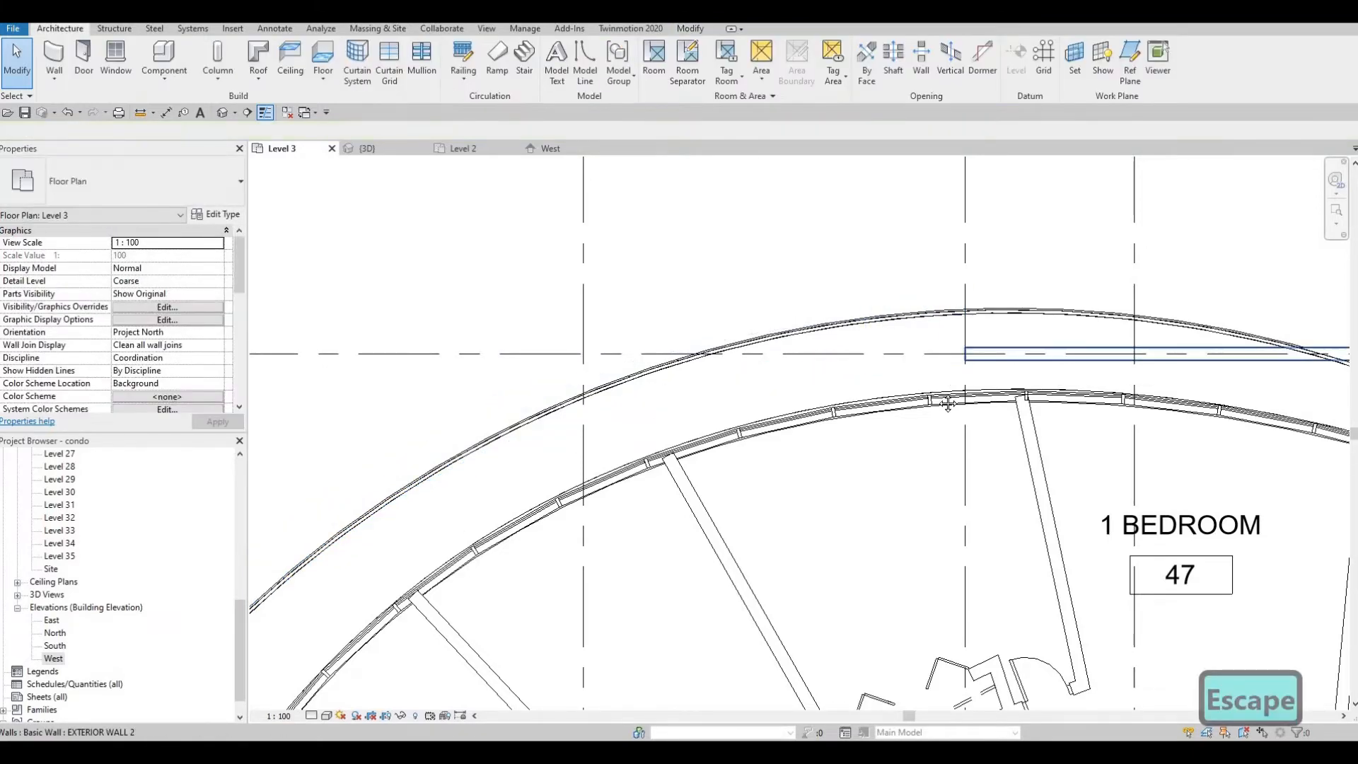
middle_drag(1008, 386, 704, 393)
scroll(704, 393, down, 1)
click(750, 366)
scroll(768, 381, down, 1)
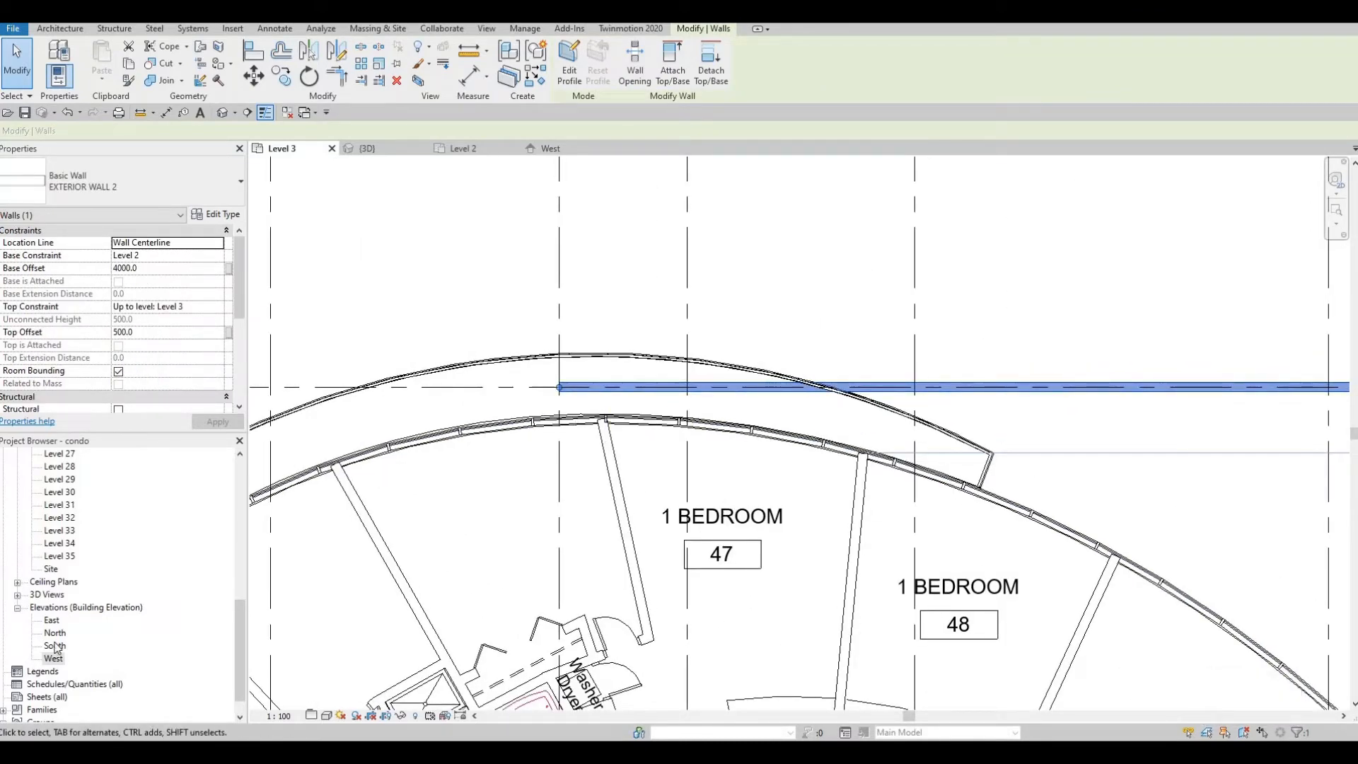
click(52, 620)
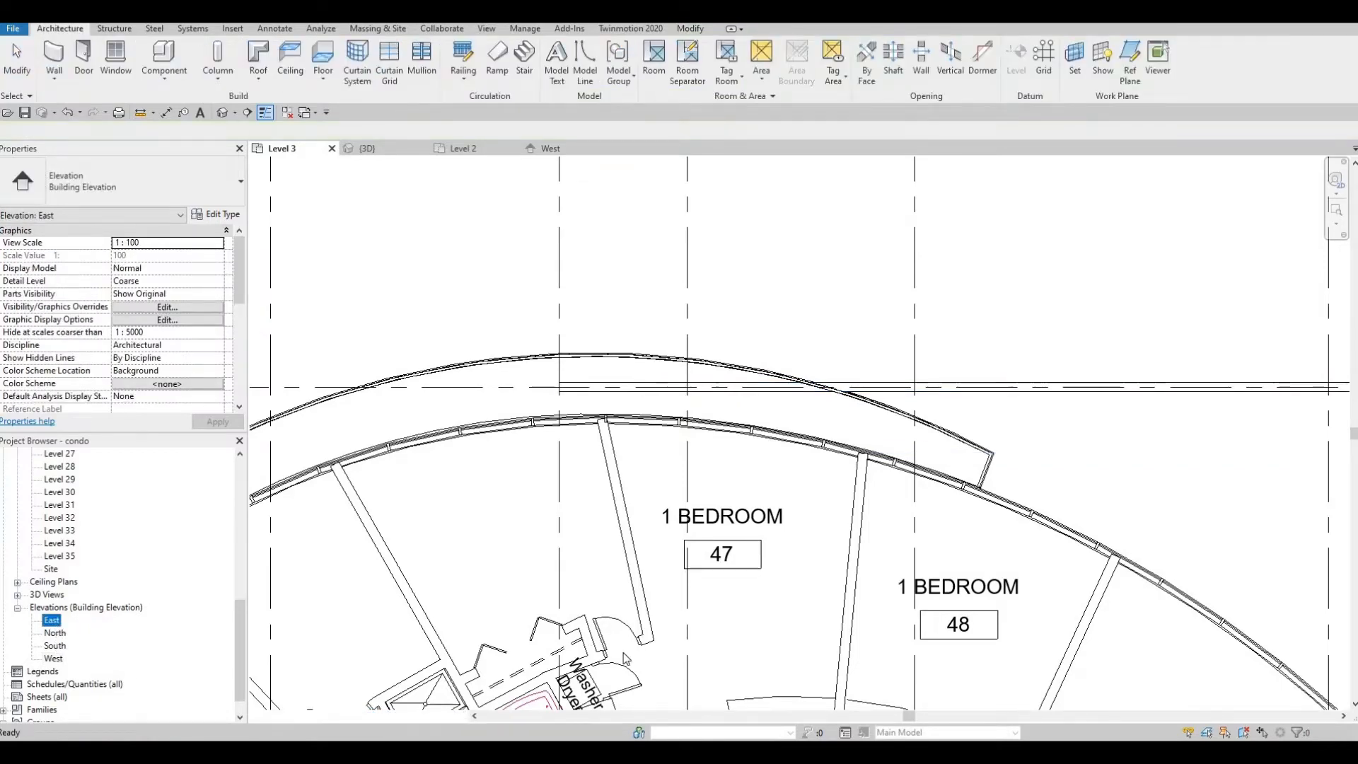
click(880, 673)
scroll(881, 673, up, 5)
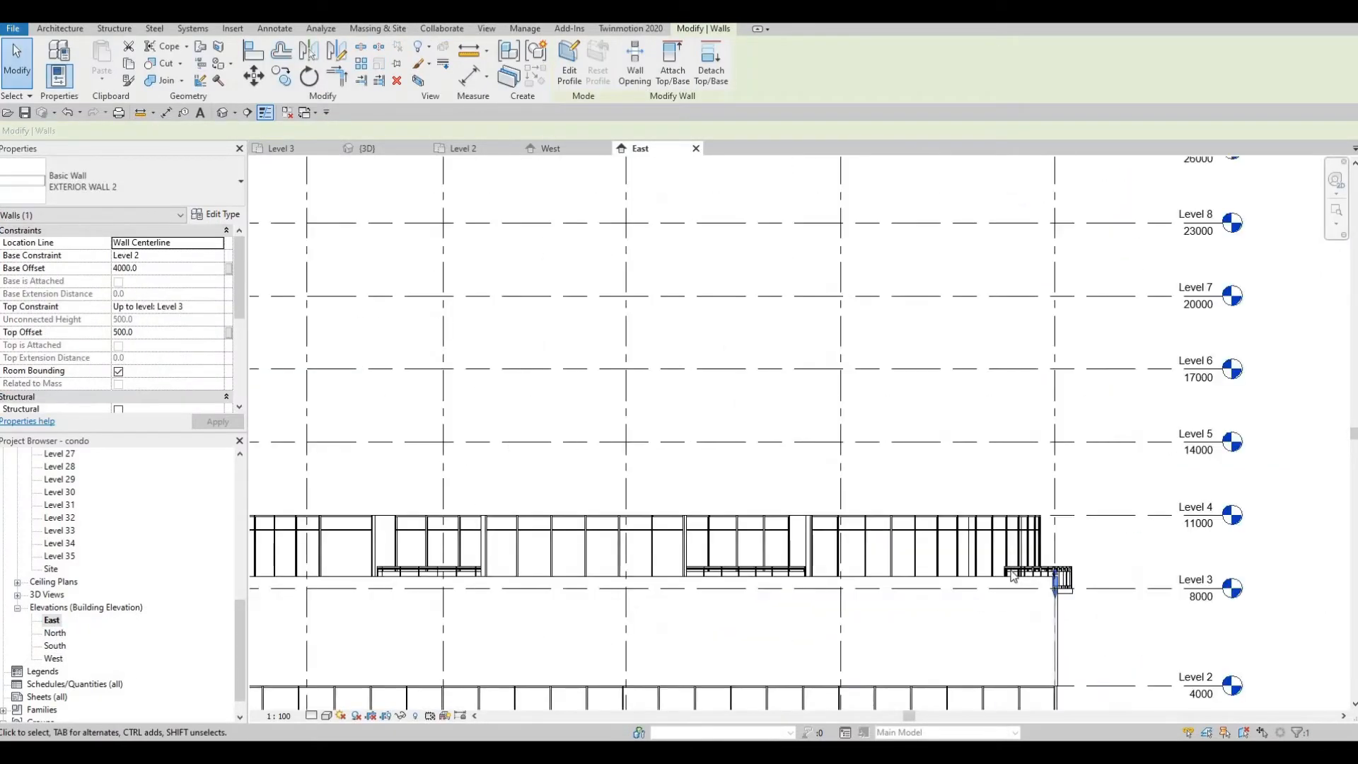
scroll(1015, 563, up, 3)
key(Escape)
Step: Cut a rectangular opening about 2440 mm wide in the parapet wall facing the East elevation, beside the balcony railing
click(755, 531)
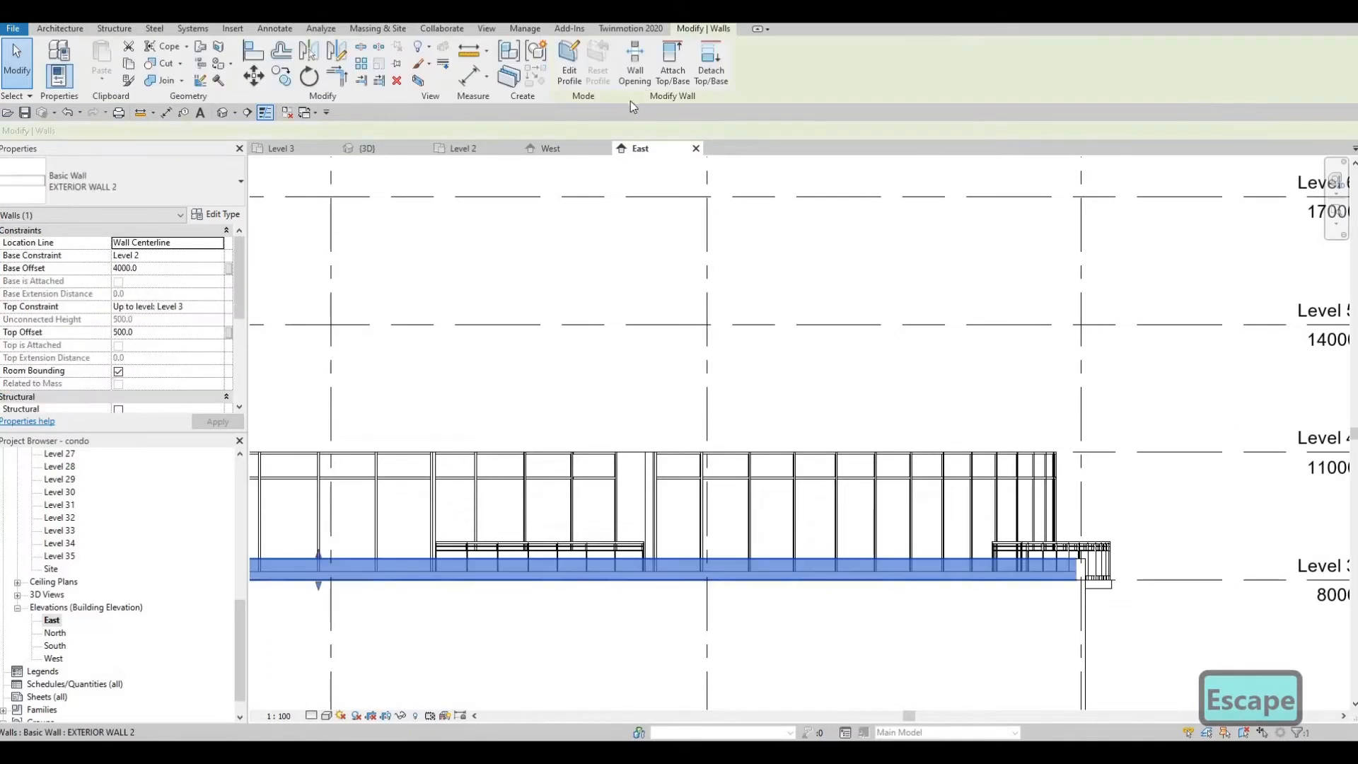
click(635, 67)
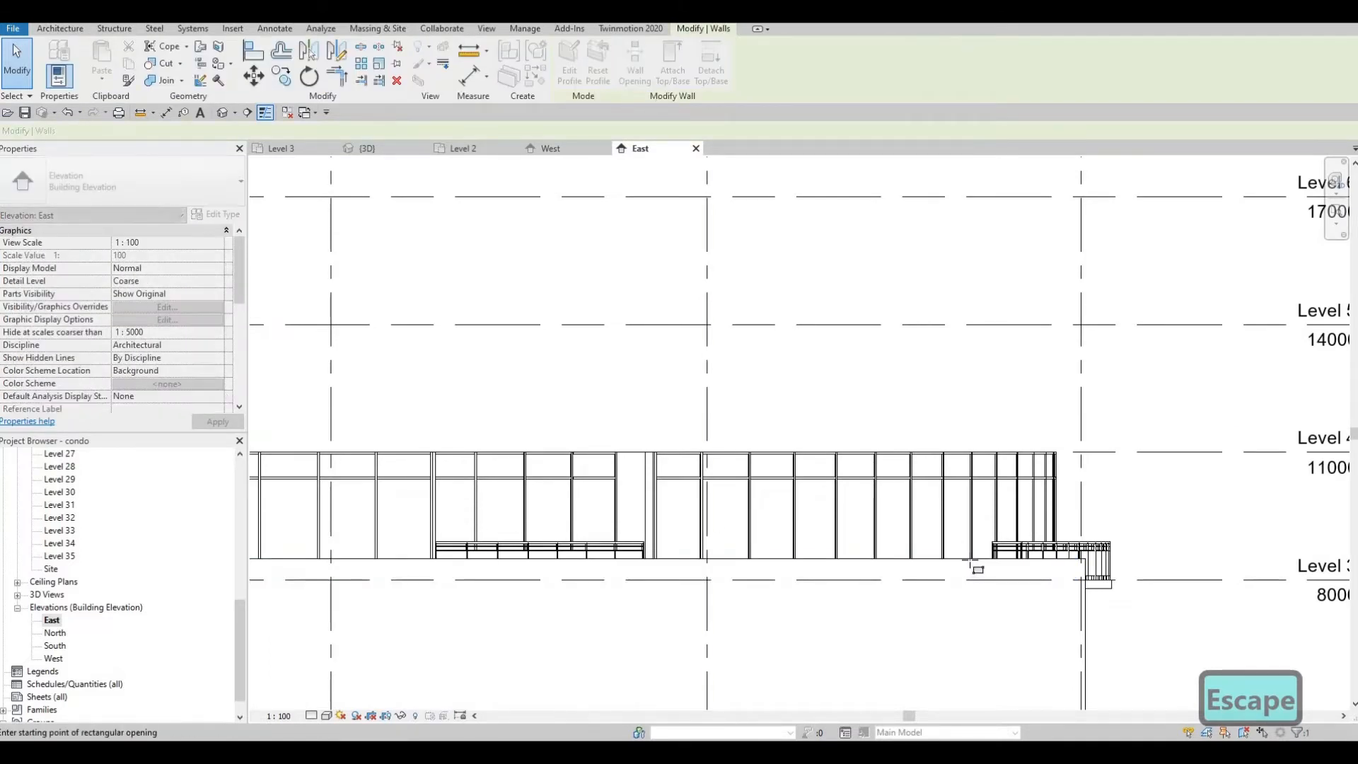
click(1076, 580)
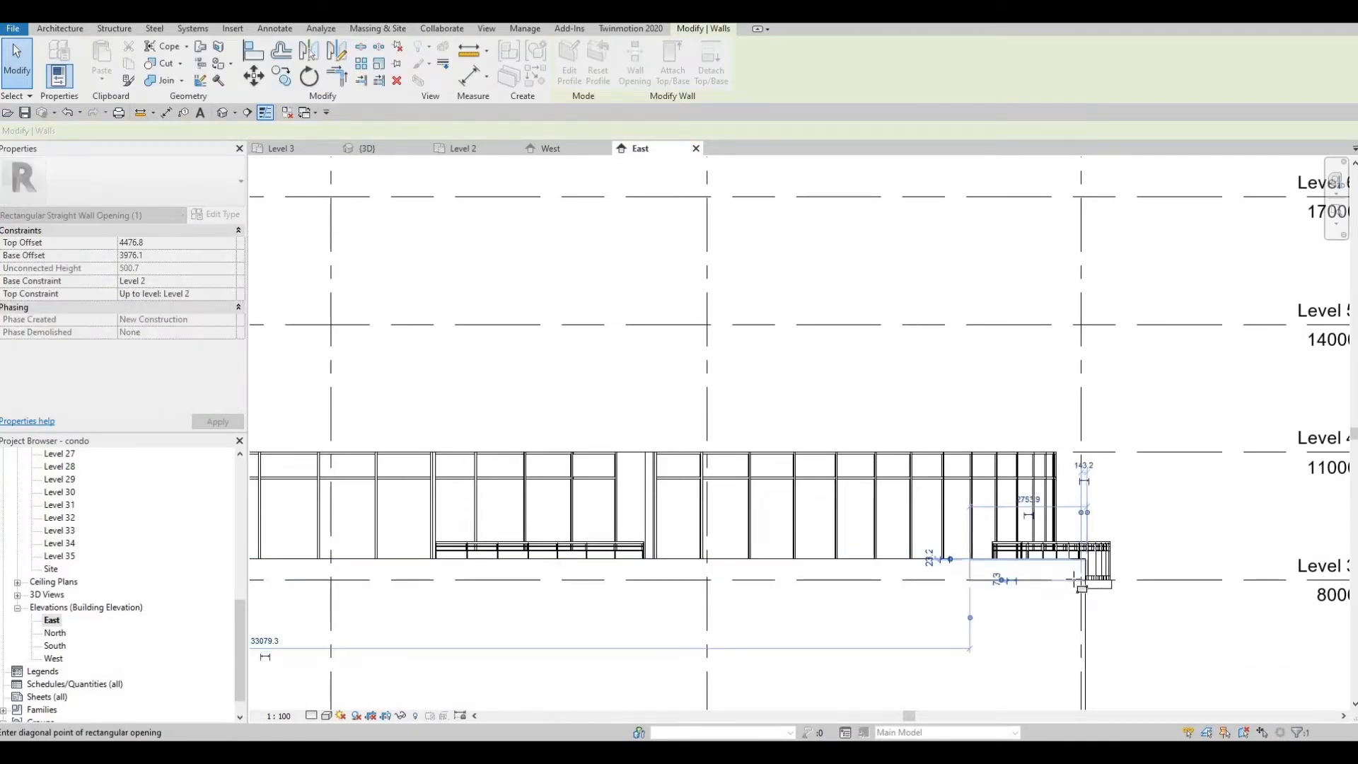
key(Escape)
key(Escape)
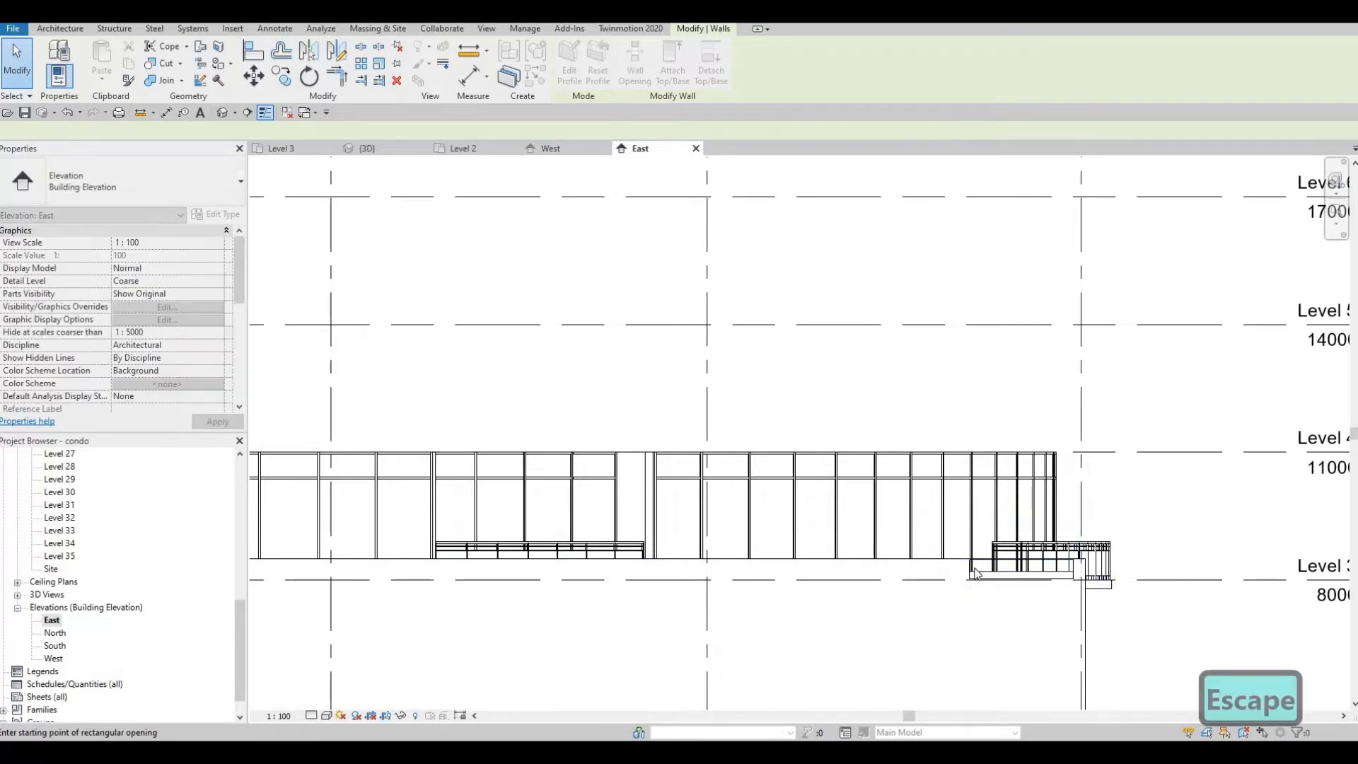
Step: Raise the top edge of the East elevation opening above the parapet, to a top offset of 600
scroll(973, 567, up, 3)
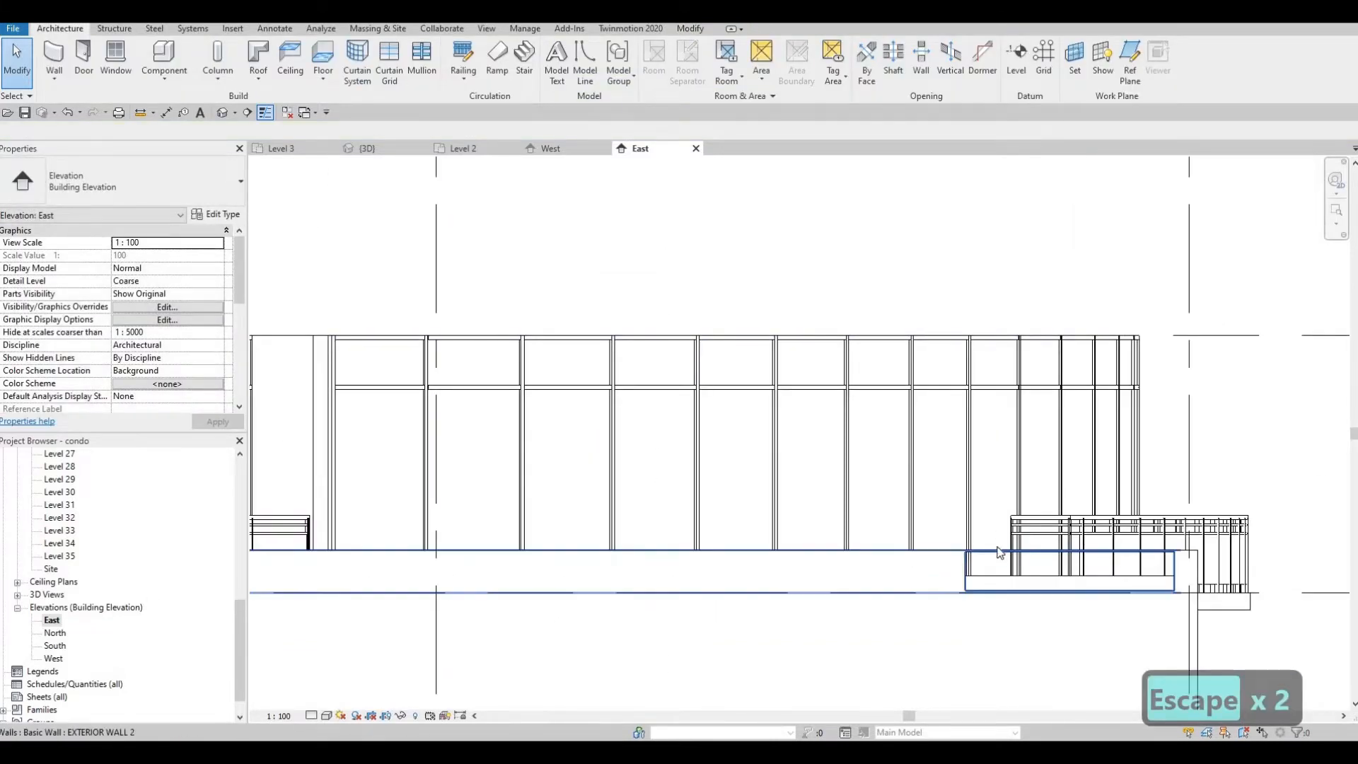
click(1073, 549)
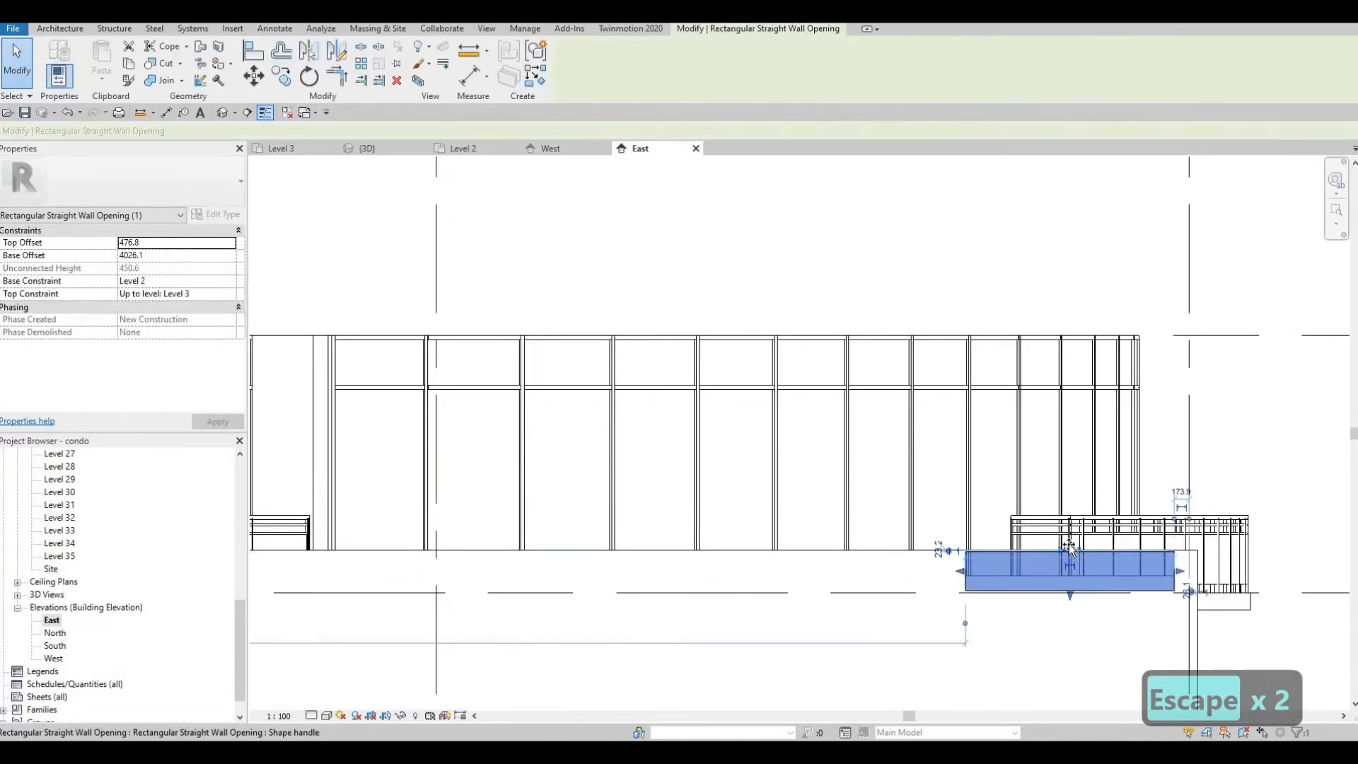
key(Escape)
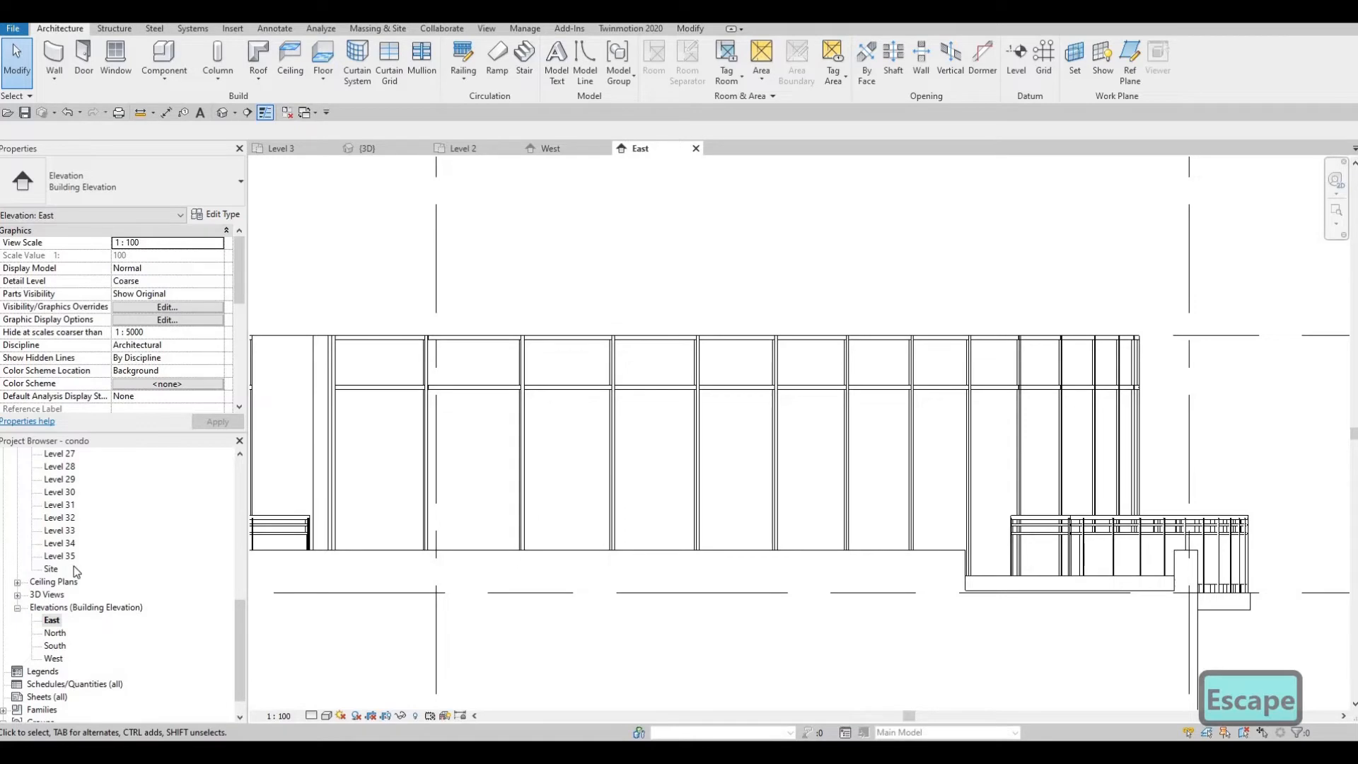
scroll(74, 565, up, 2)
scroll(472, 180, down, 2)
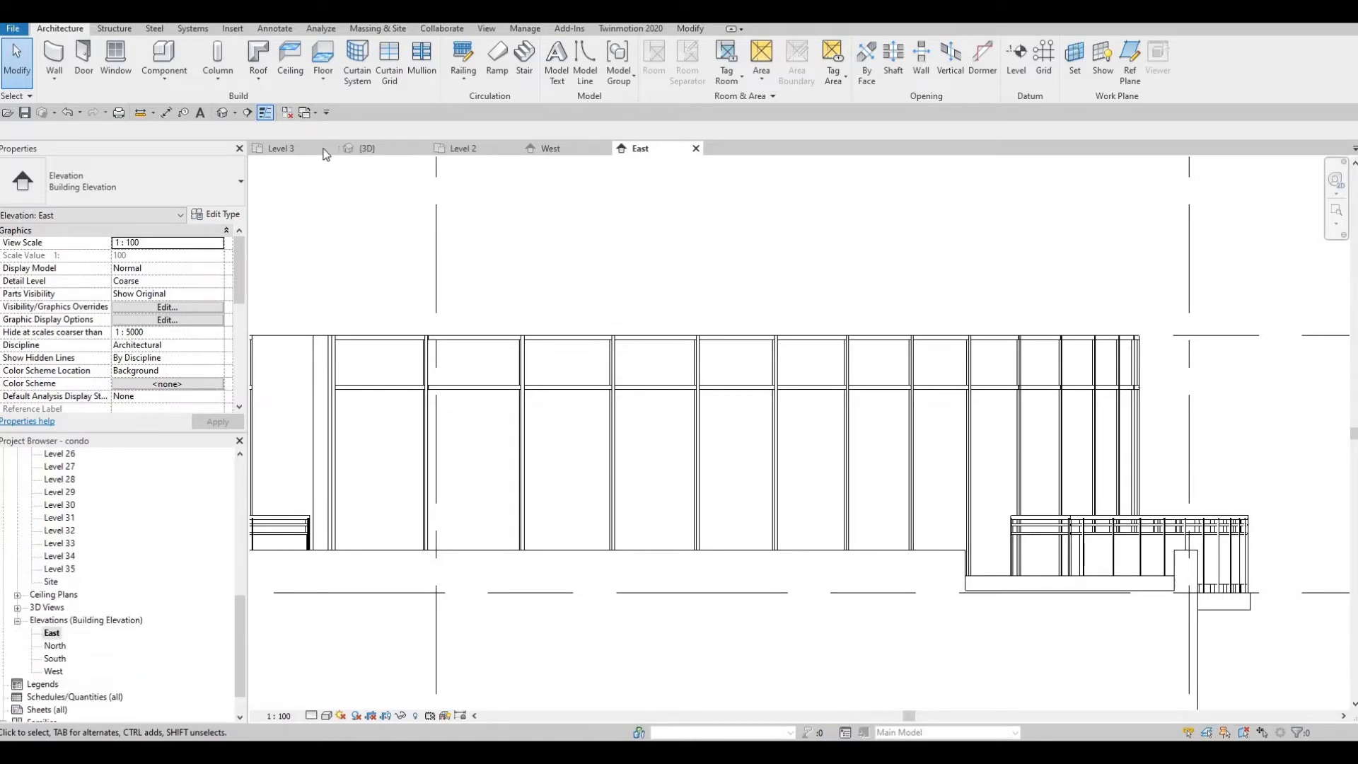
Step: Delete the rectangular wall opening at the podium parapet's far corner in the 3D view
click(397, 147)
scroll(656, 399, down, 3)
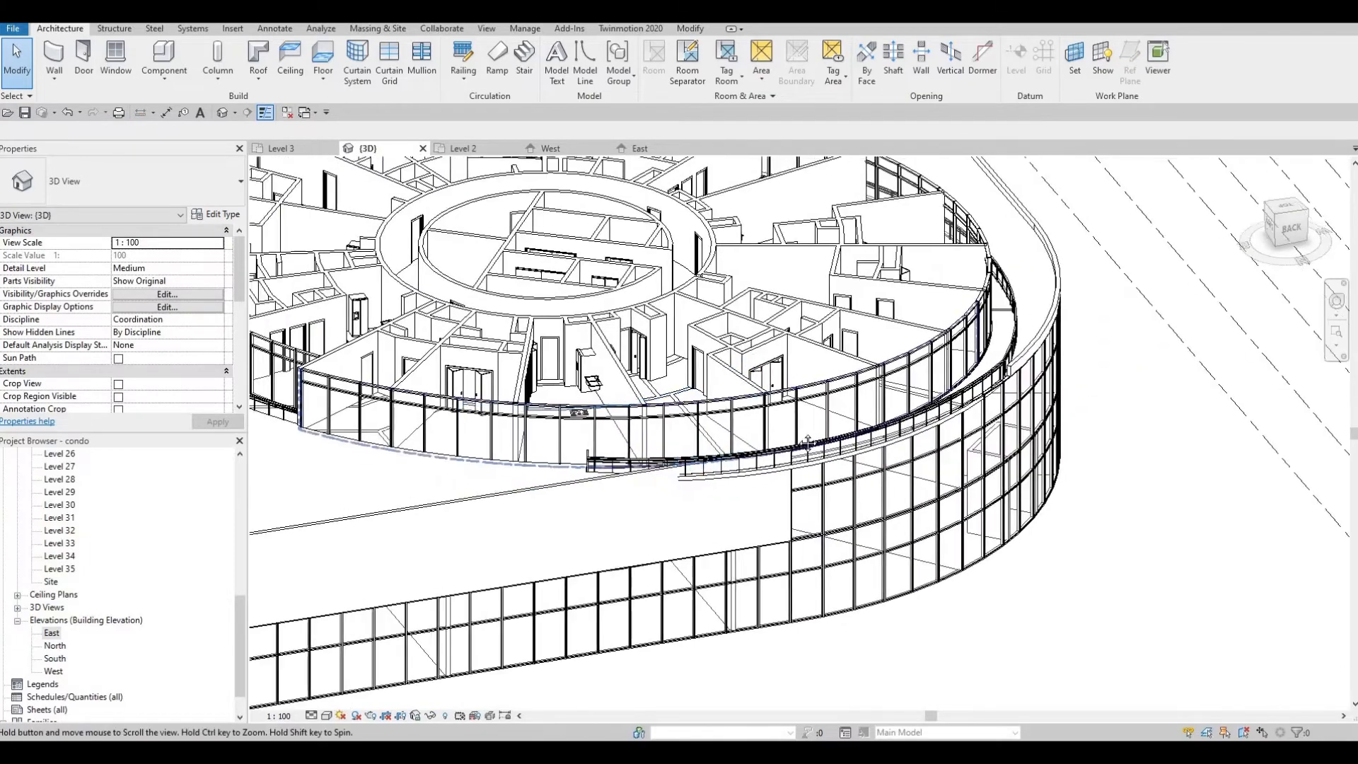
scroll(473, 529, up, 5)
click(477, 530)
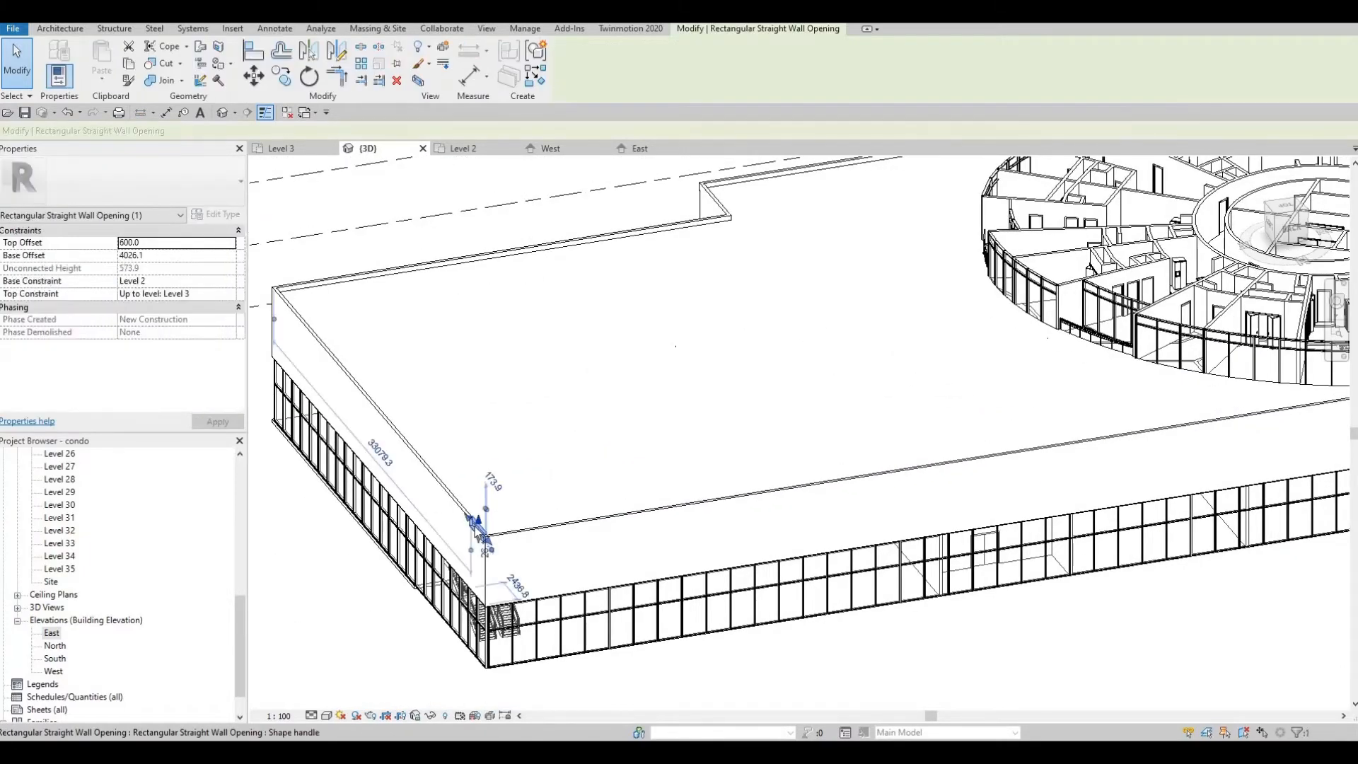
key(Delete)
key(Escape)
key(Escape)
key(Escape)
middle_drag(636, 452, 315, 488)
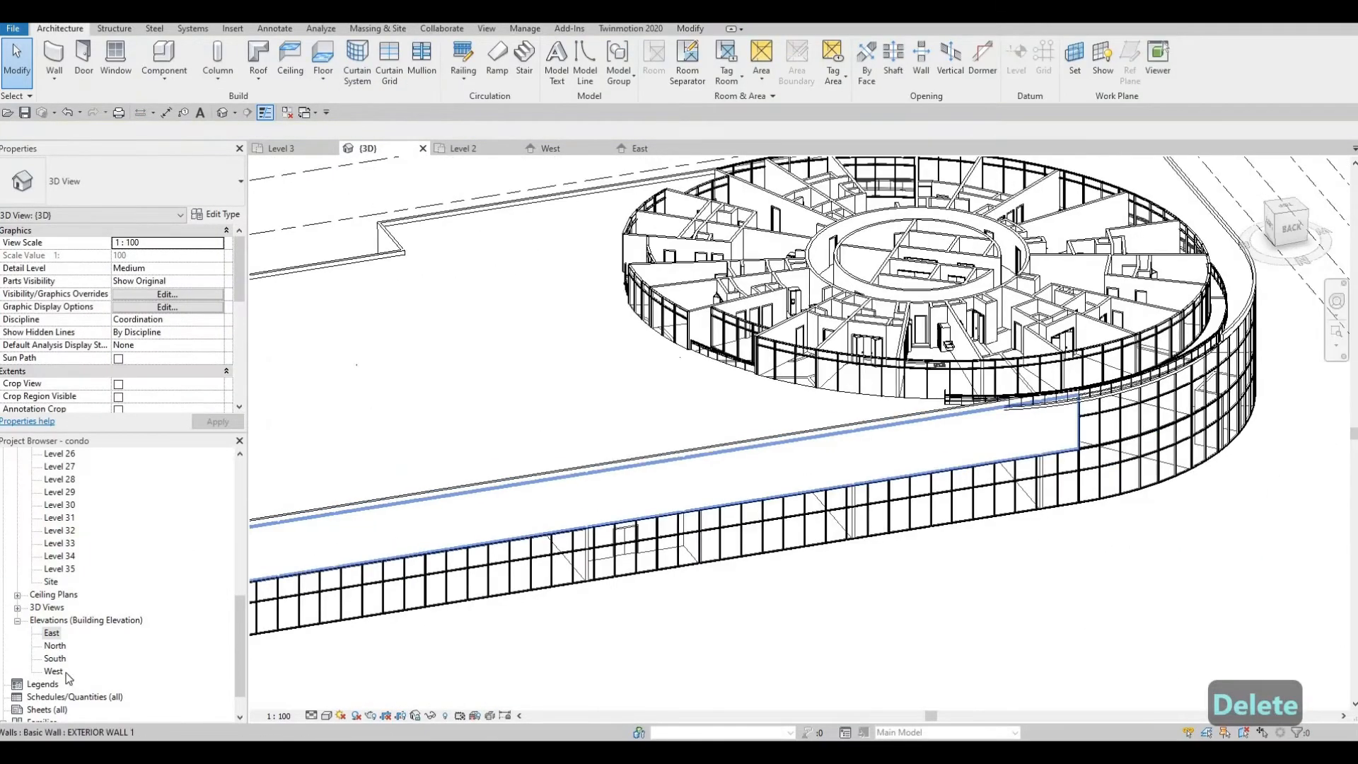
Step: Open the South elevation and examine the parapet below the Level 3 balconies
double_click(55, 659)
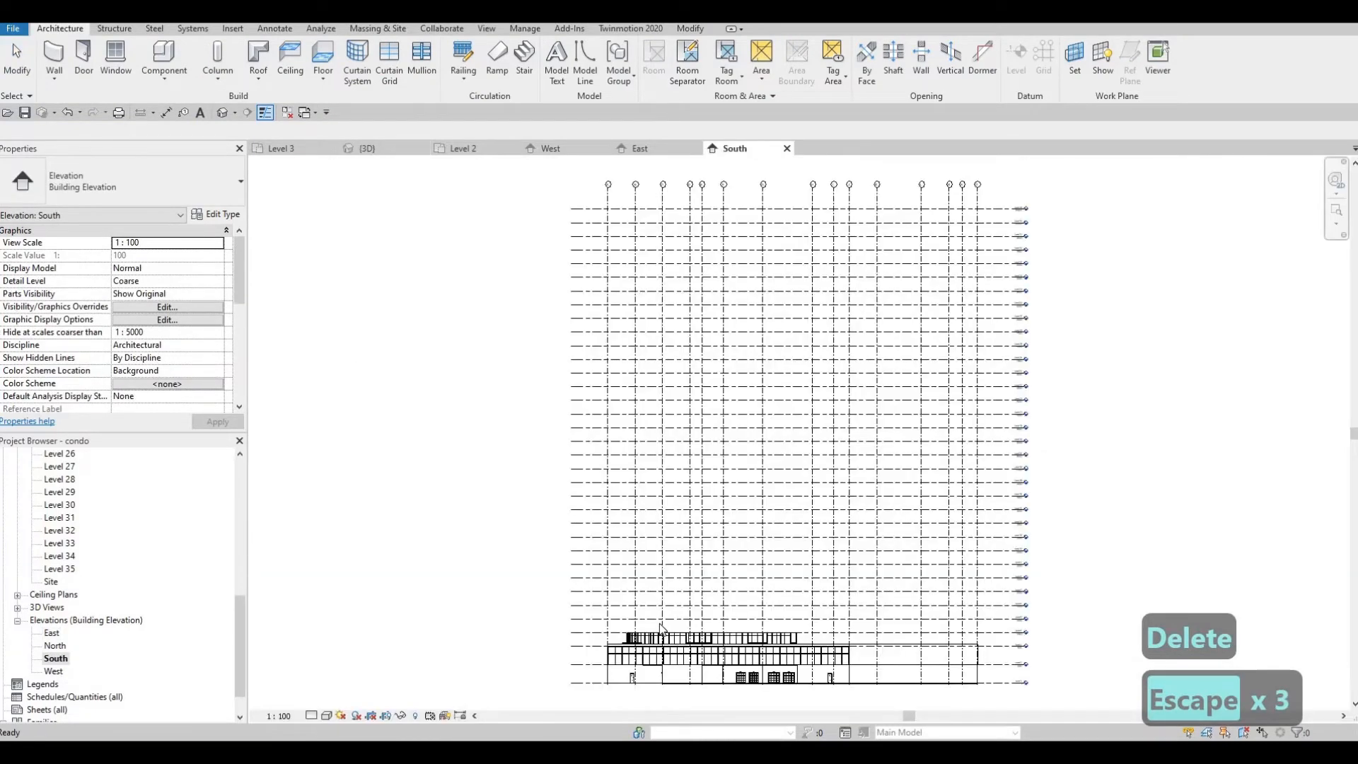
scroll(707, 560, up, 2)
scroll(707, 560, up, 3)
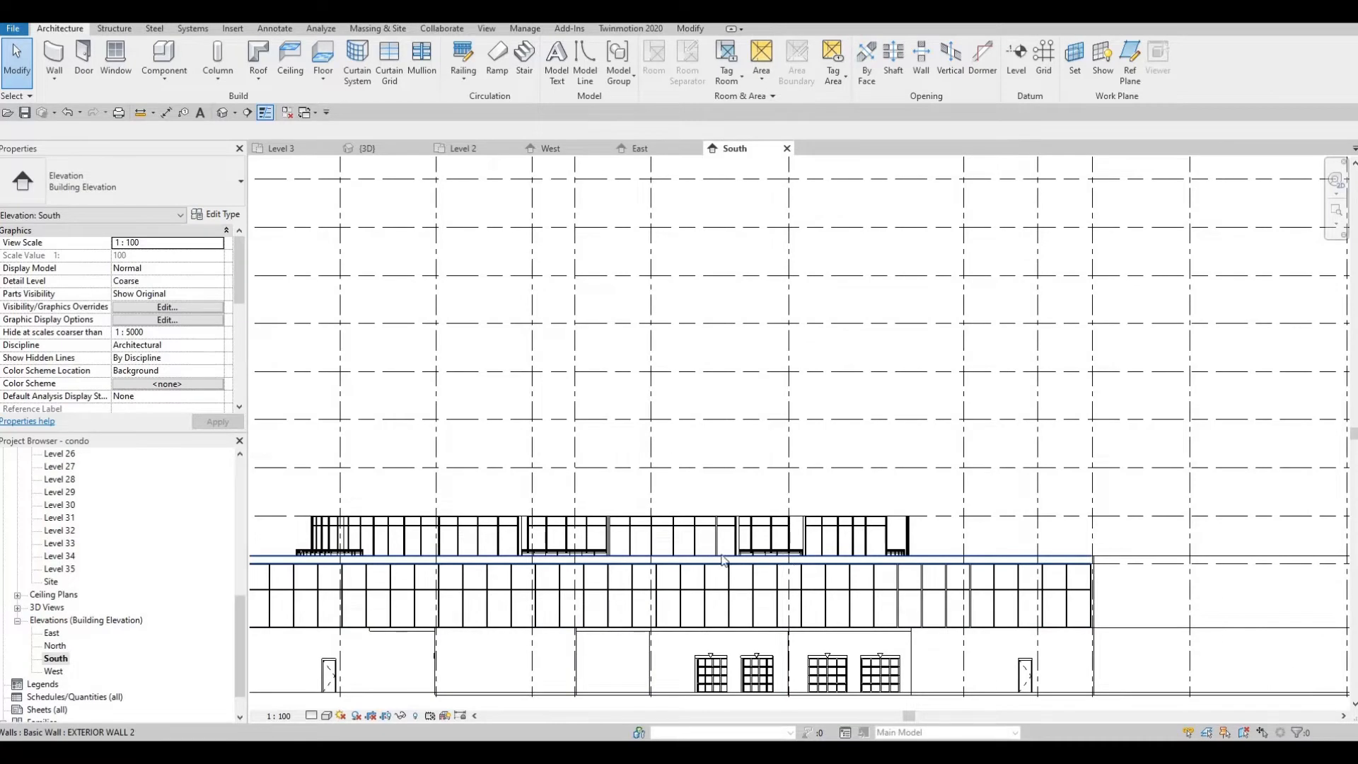
Step: In the North elevation, cut a full-height rectangular opening about 2350 mm wide through the straight parapet where the balcony railing starts
double_click(55, 646)
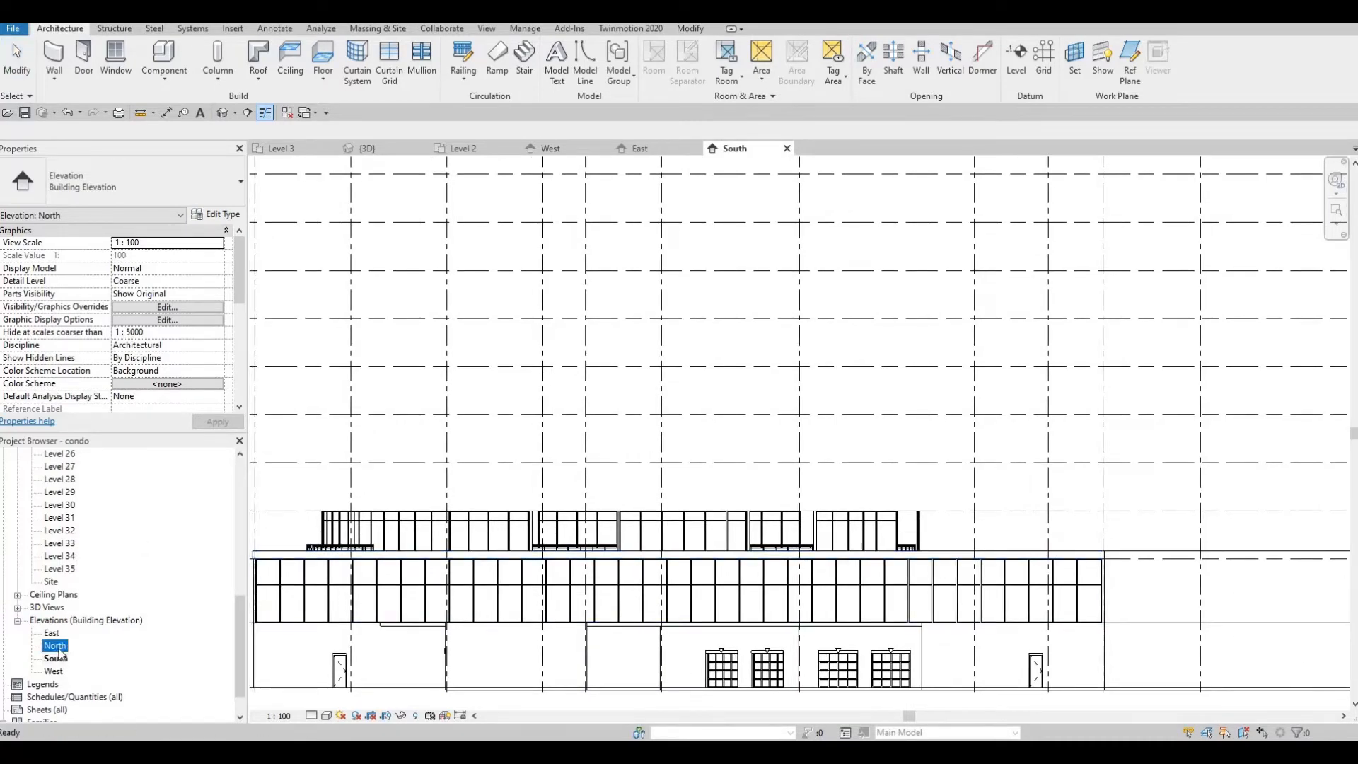
scroll(700, 604, up, 5)
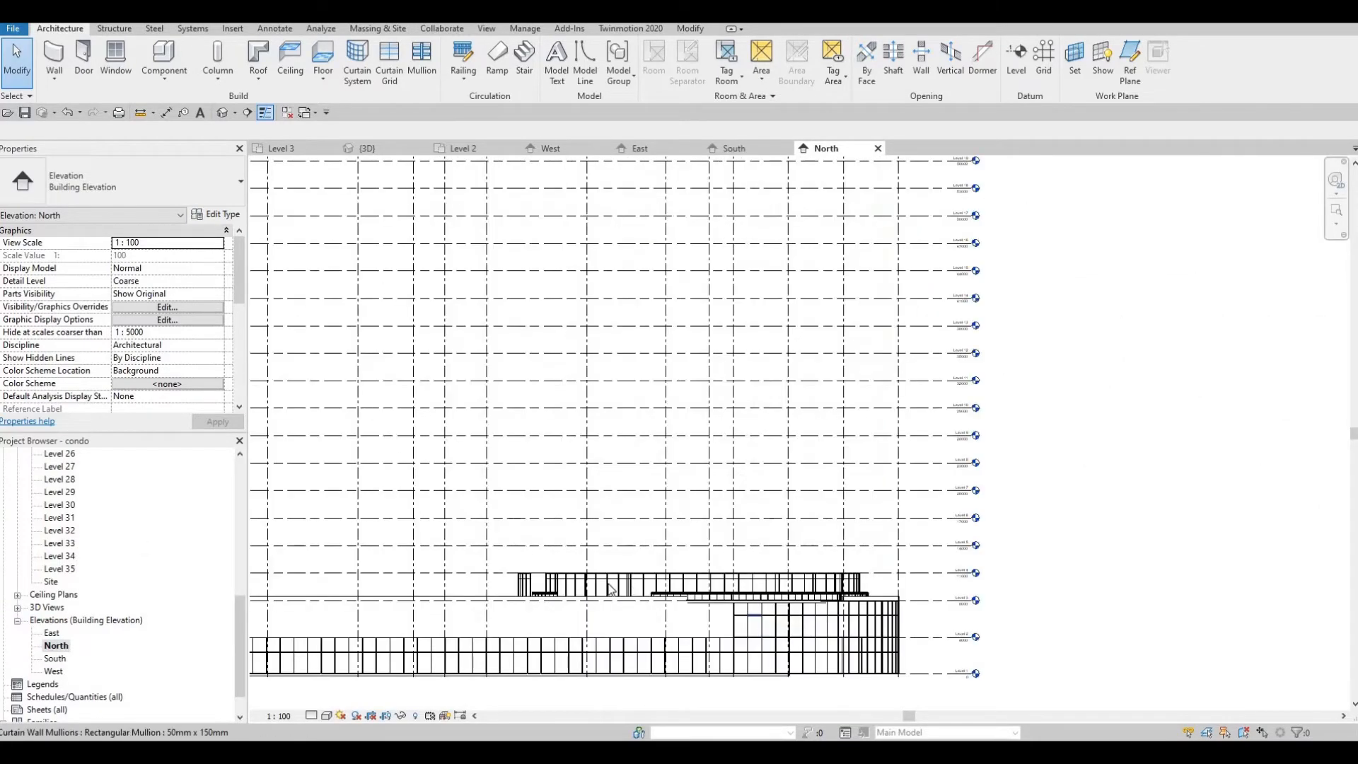
key(Escape)
click(453, 595)
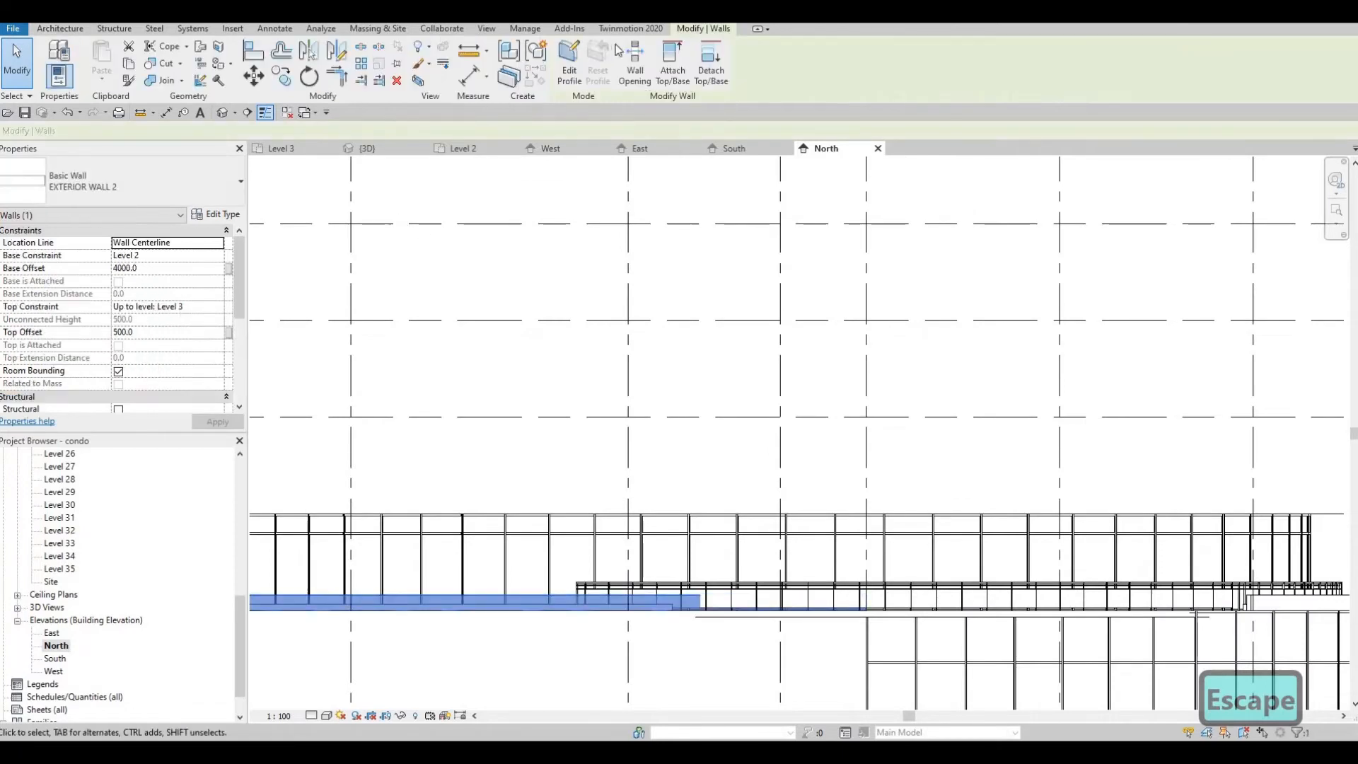
click(616, 601)
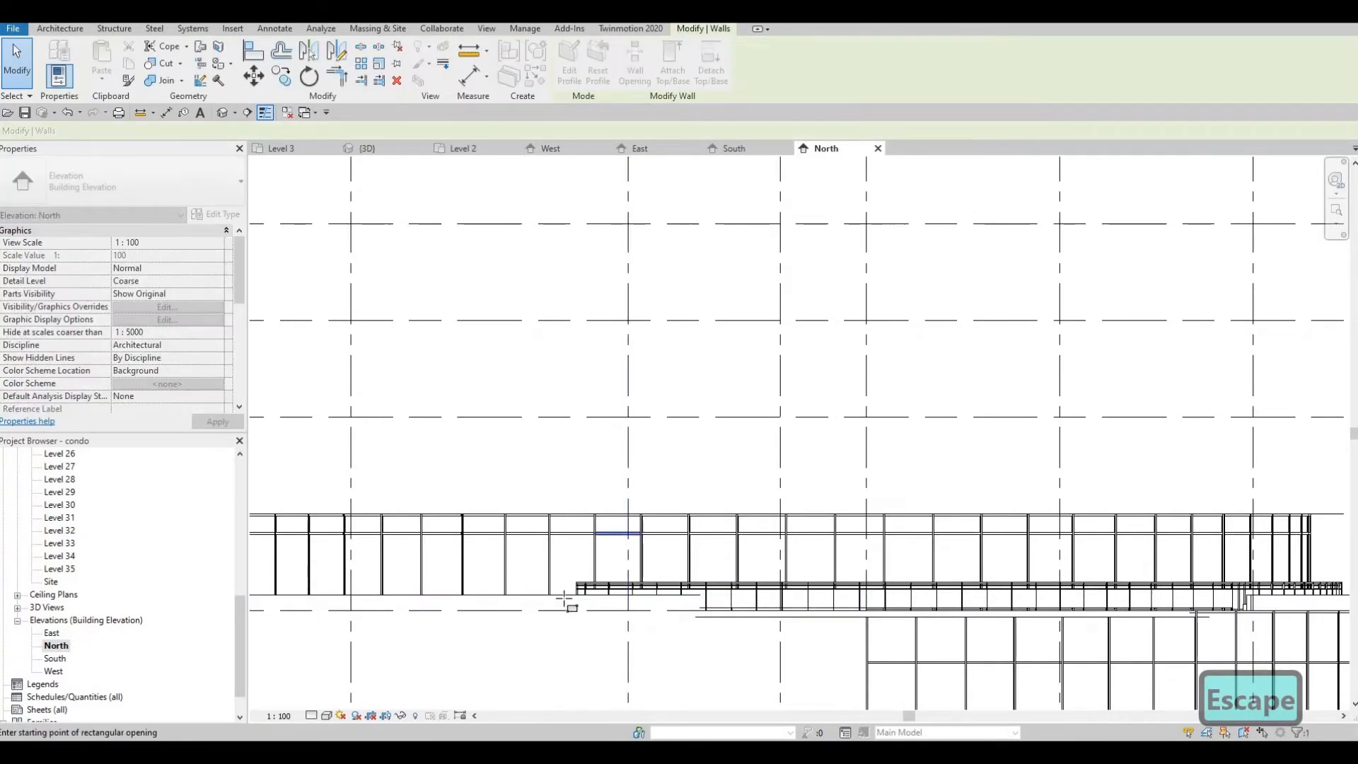
click(654, 616)
scroll(658, 614, up, 3)
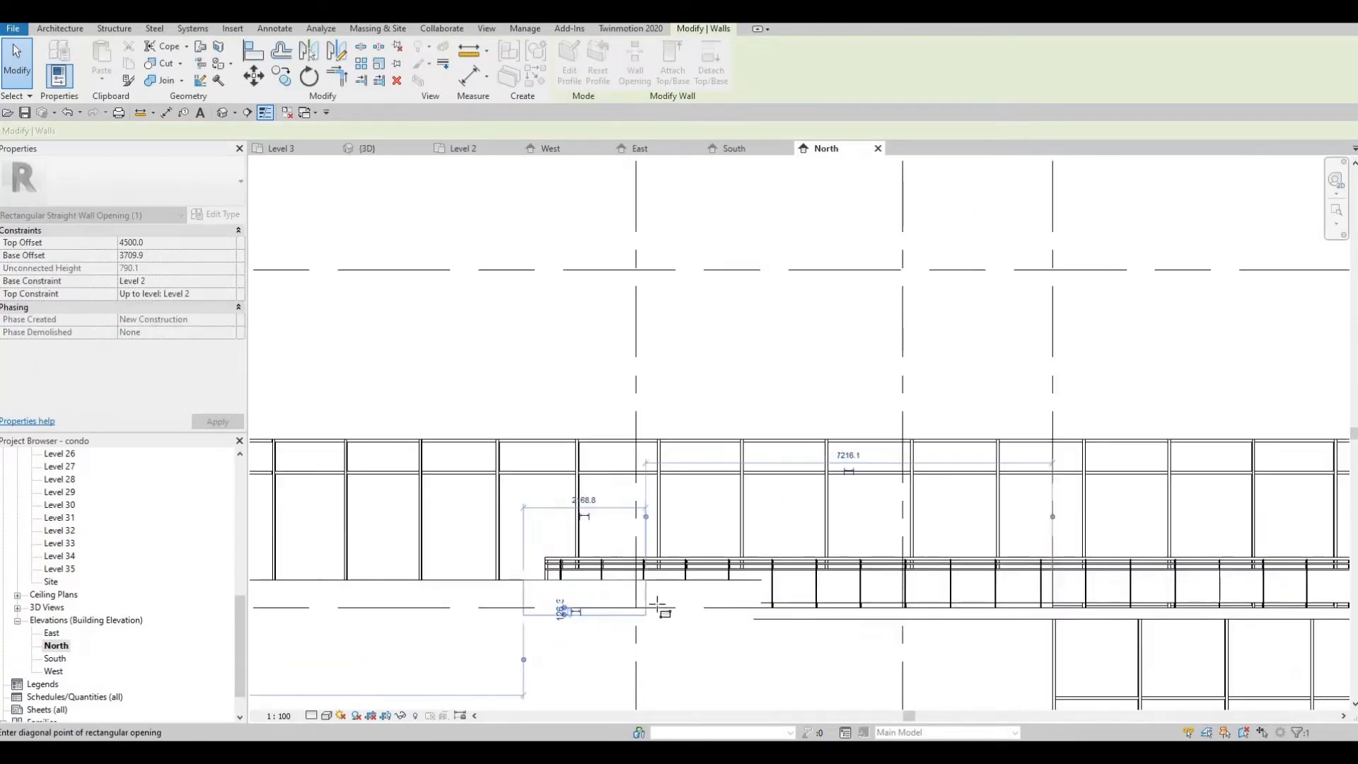
scroll(594, 617, down, 3)
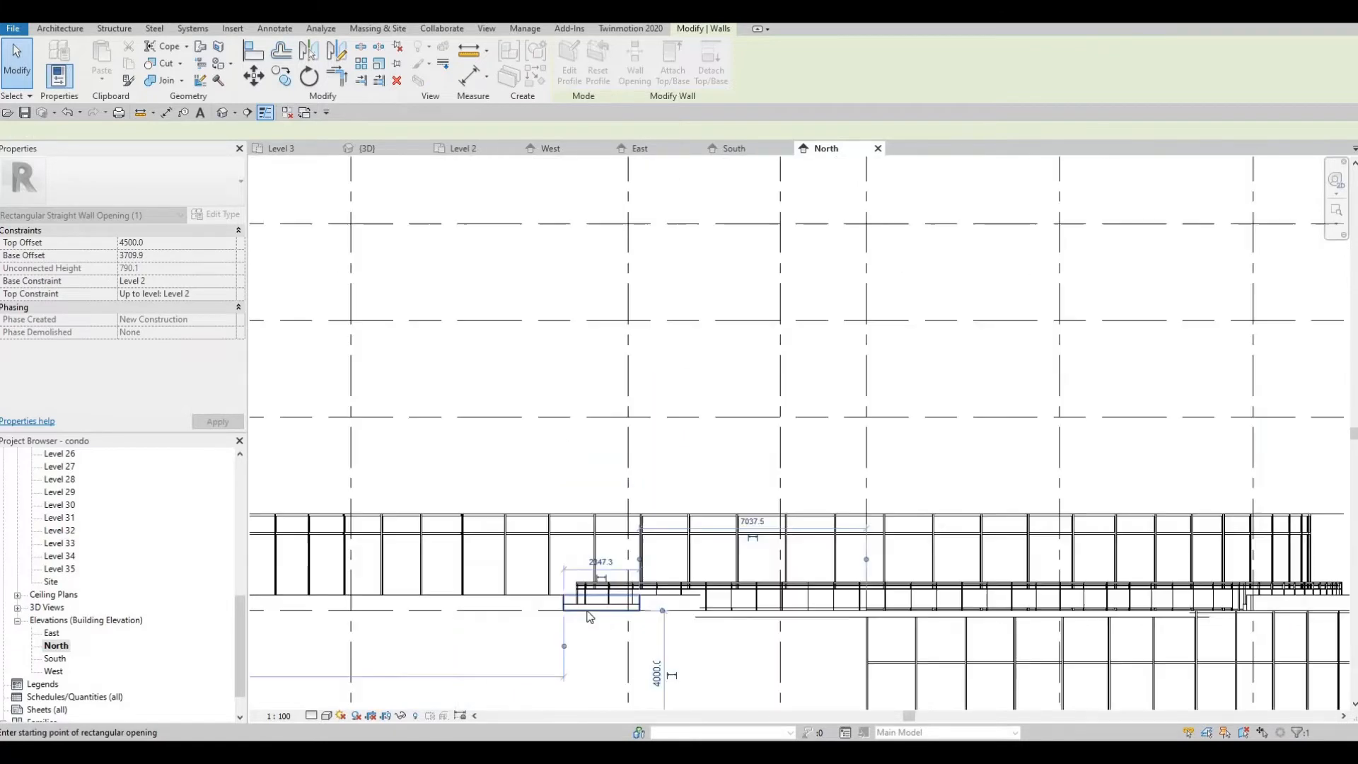
key(Escape)
key(Escape)
key(Escape)
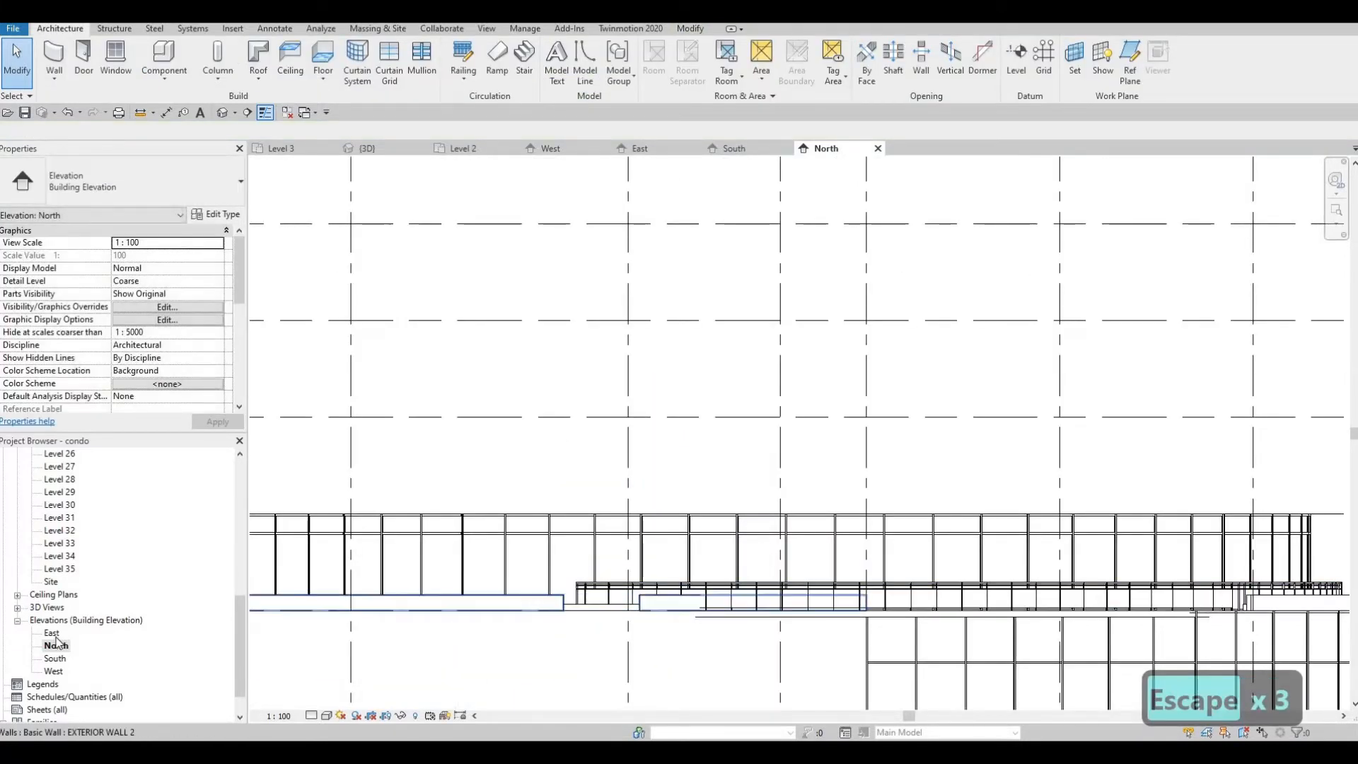
Step: In the Level 3 plan, stretch the parapet opening to the end of the straight parapet, making it about 9400 mm wide
click(296, 146)
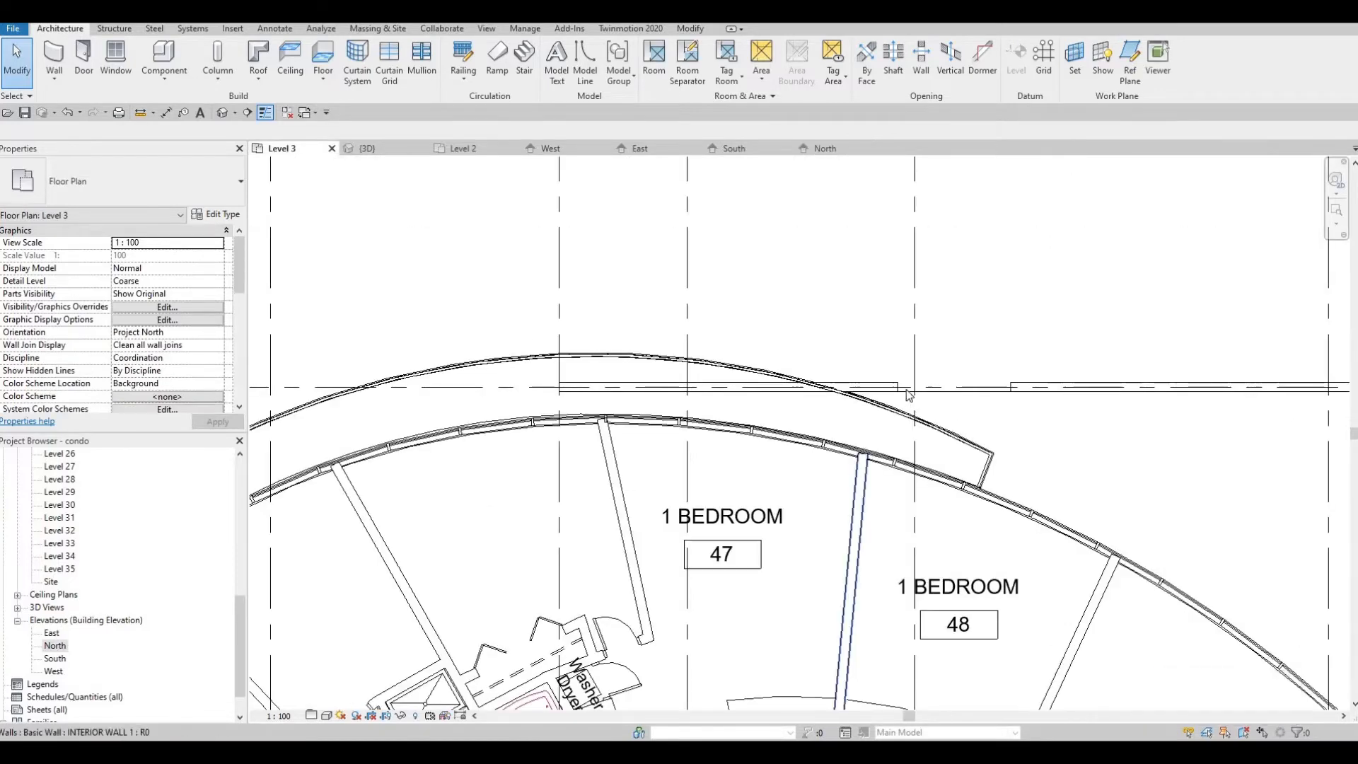
key(Escape)
click(880, 390)
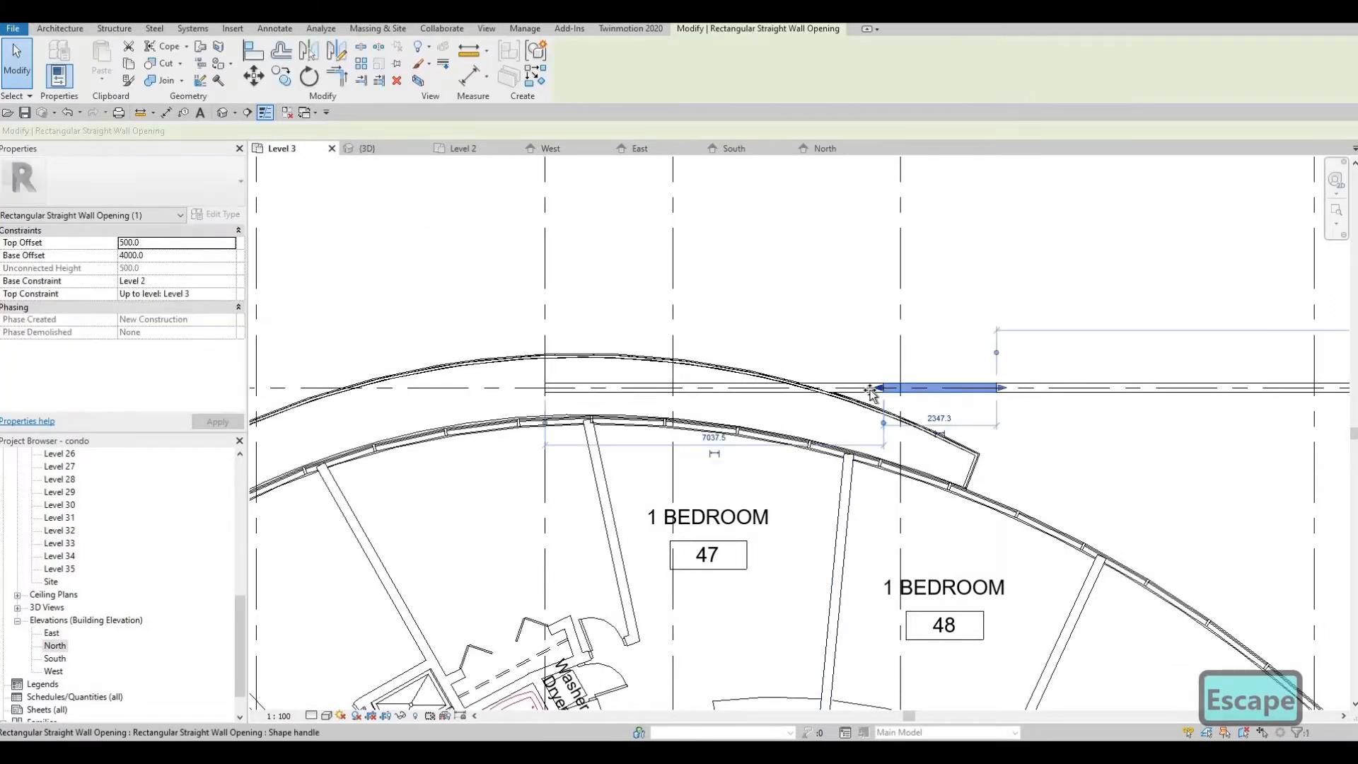
drag(557, 414, 547, 410)
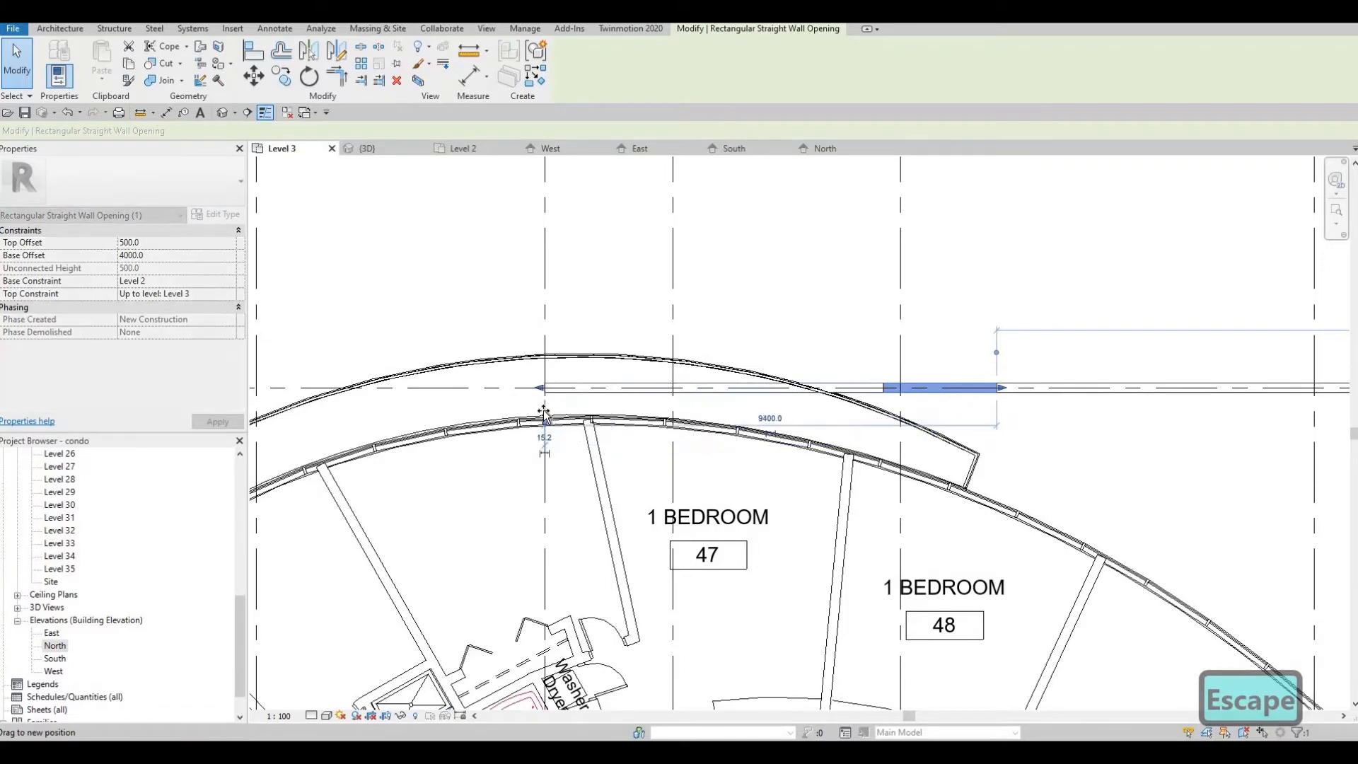
key(Escape)
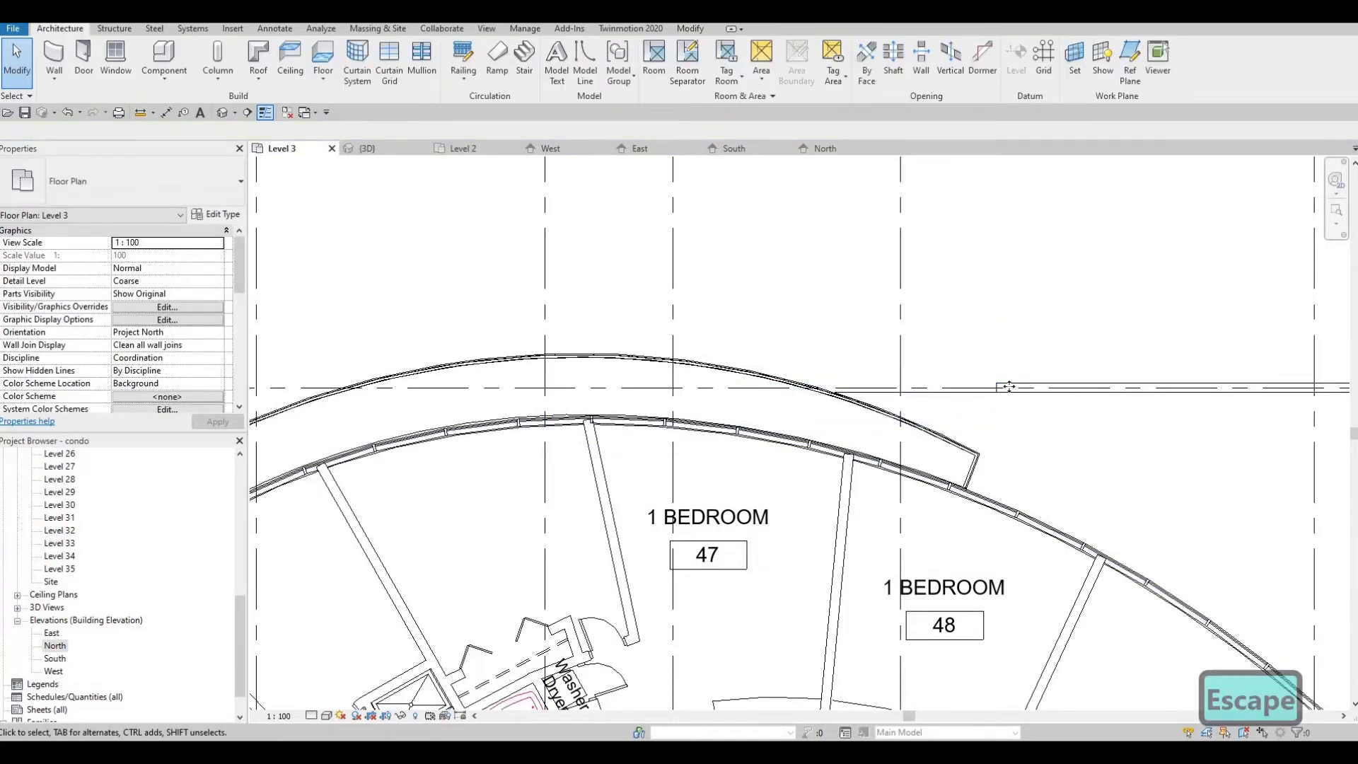
Step: Pull the opening's other end back to where the balcony's curved edge crosses the straight parapet
click(982, 390)
key(Escape)
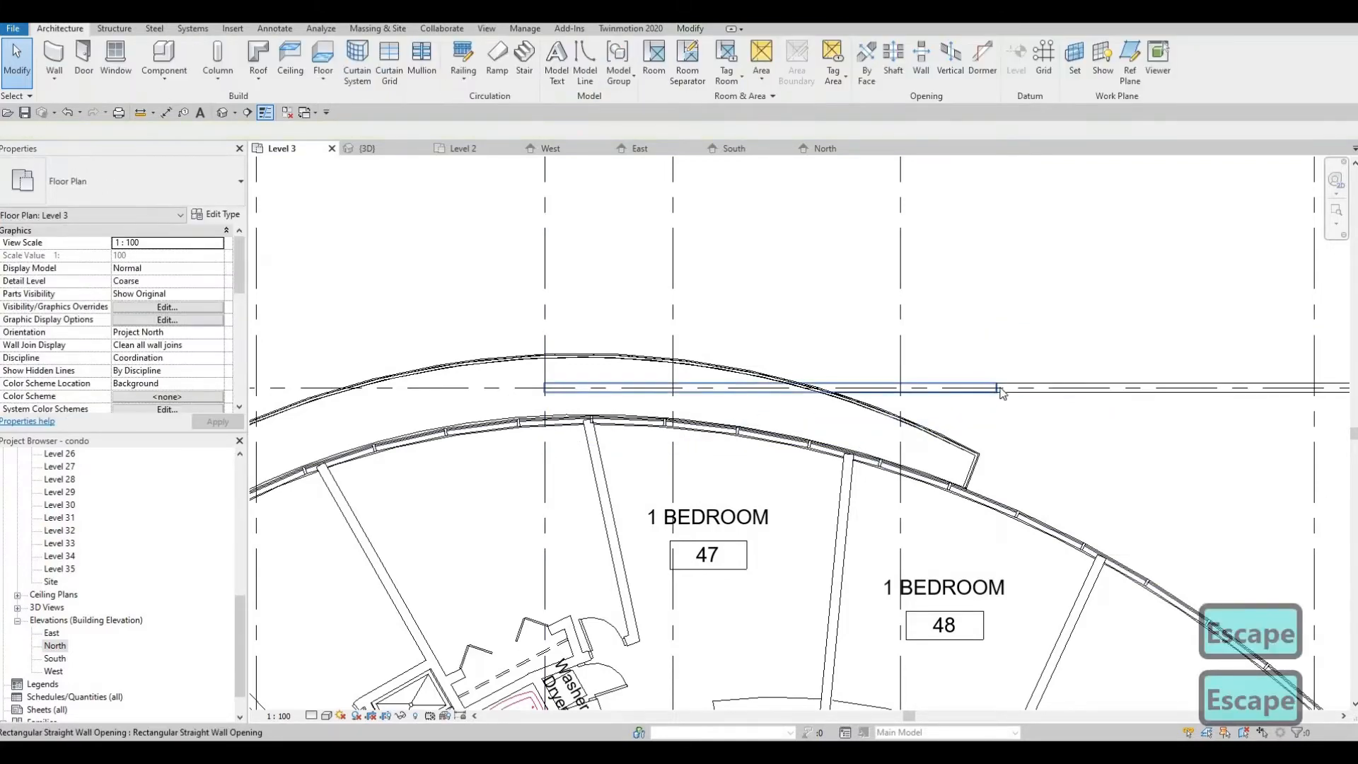
click(989, 389)
drag(841, 389, 812, 423)
key(Escape)
key(Escape)
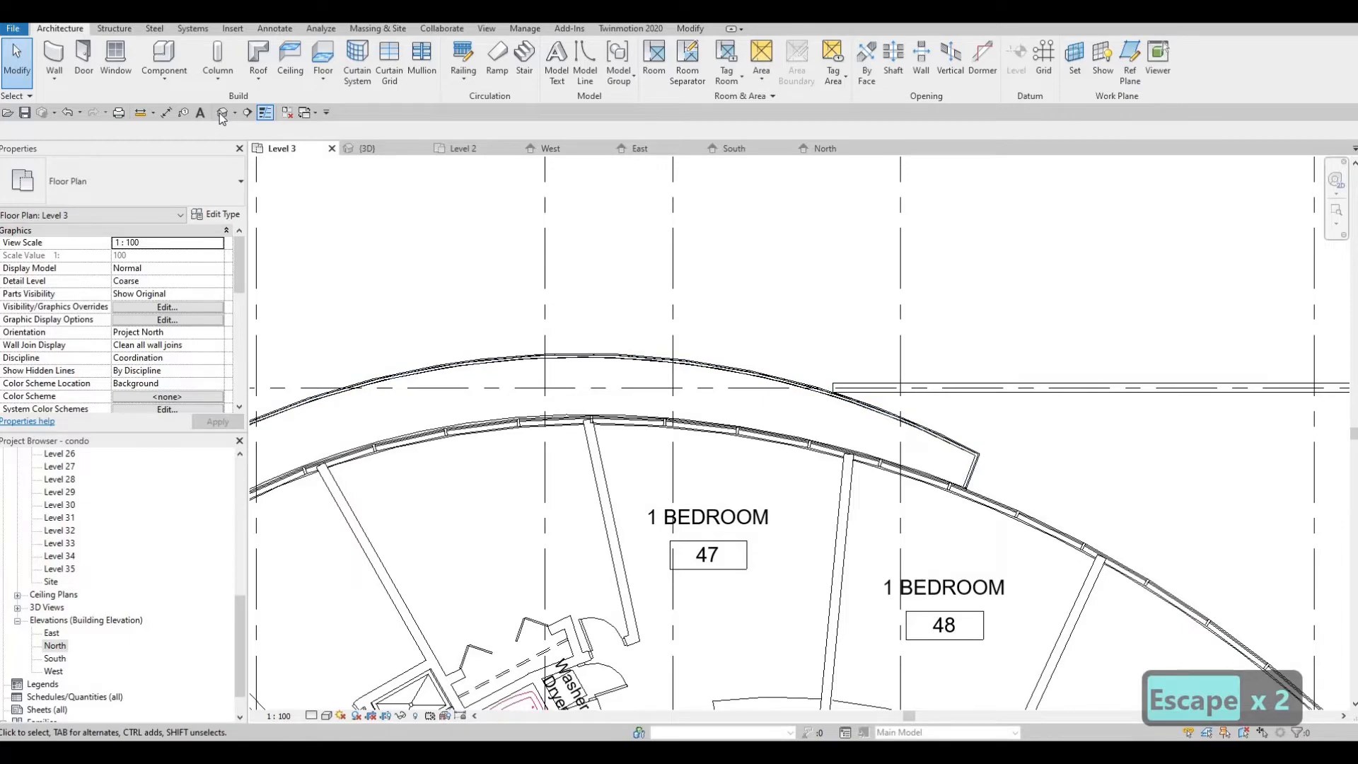
Step: Examine the Level 2 exterior wall below the cut parapet in the 3D view and open the North elevation
key(ctrl+Tab)
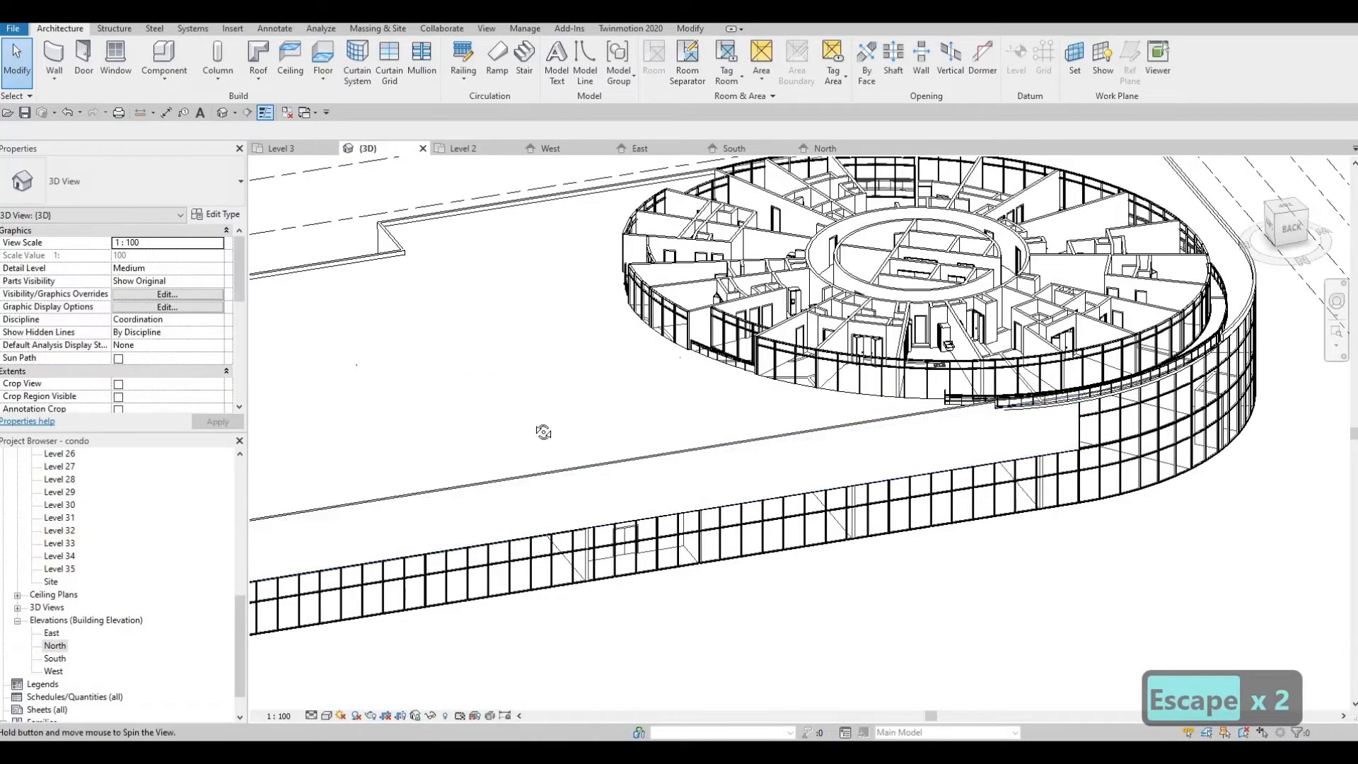
scroll(798, 382, up, 2)
scroll(884, 360, up, 2)
scroll(969, 339, up, 2)
scroll(1024, 335, up, 2)
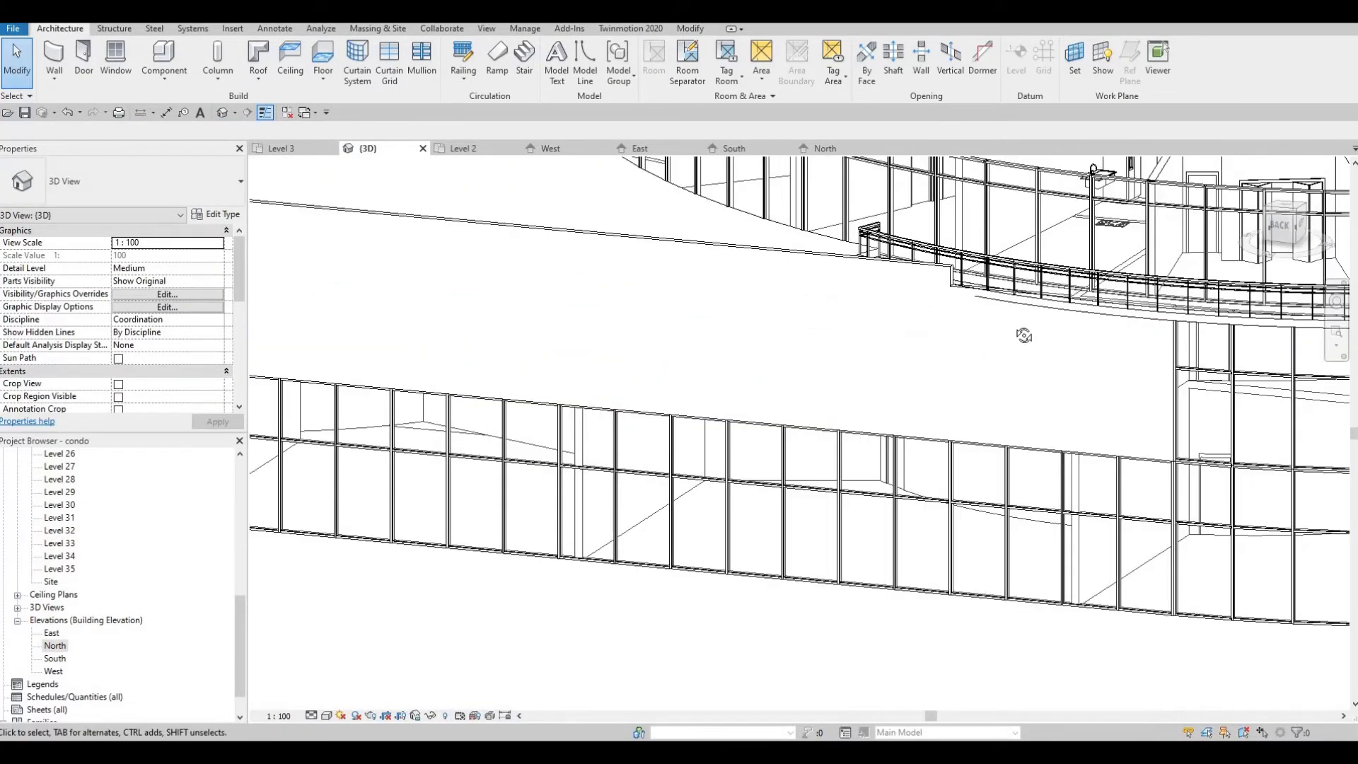
scroll(1024, 335, up, 6)
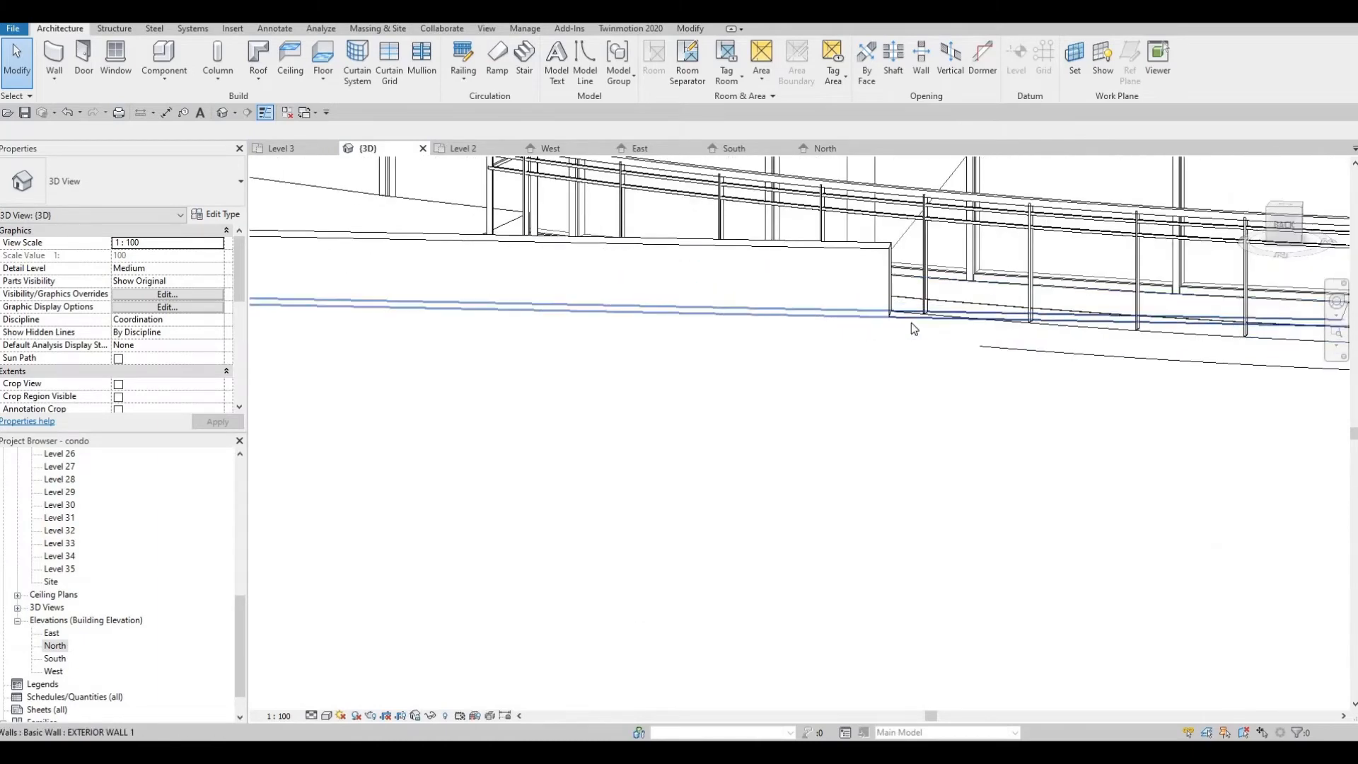
click(879, 332)
scroll(863, 325, down, 5)
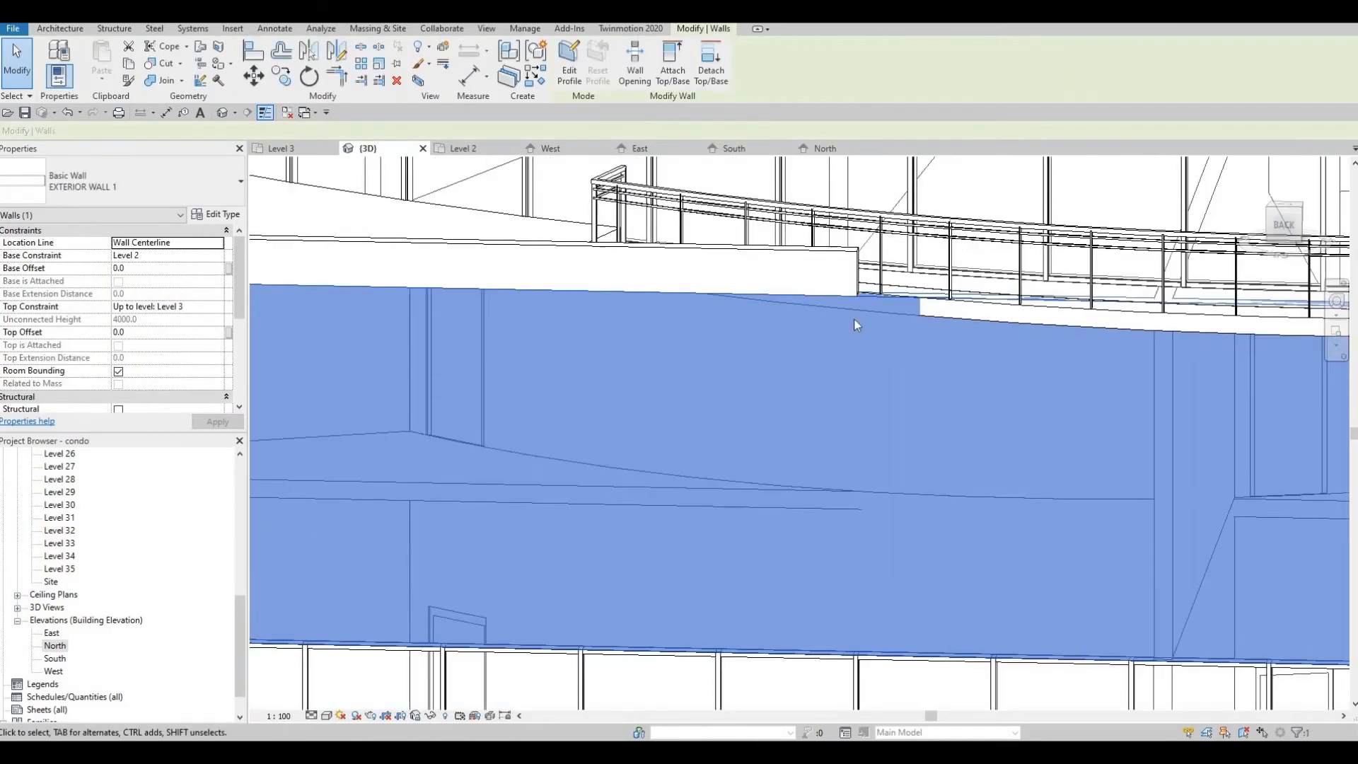
shift+middle_drag(859, 358, 877, 339)
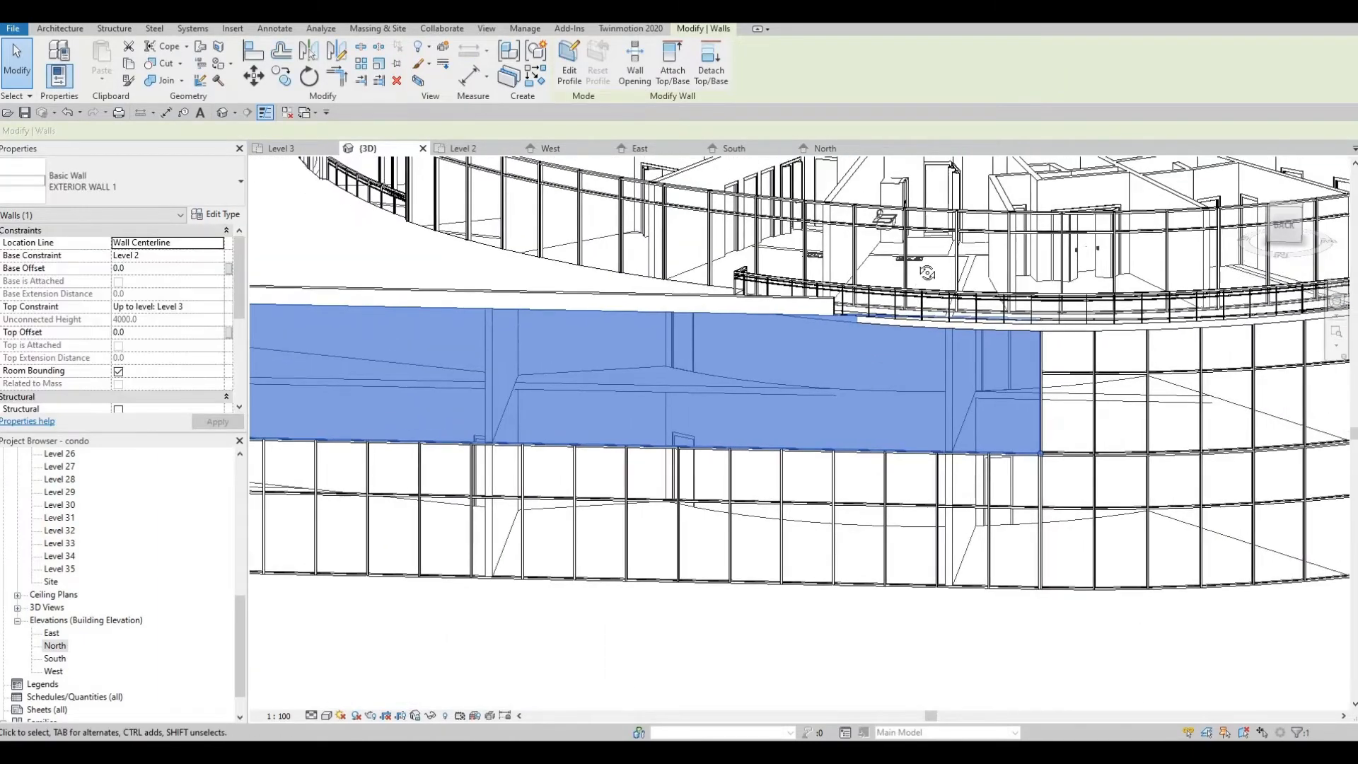
shift+middle_drag(927, 272, 803, 307)
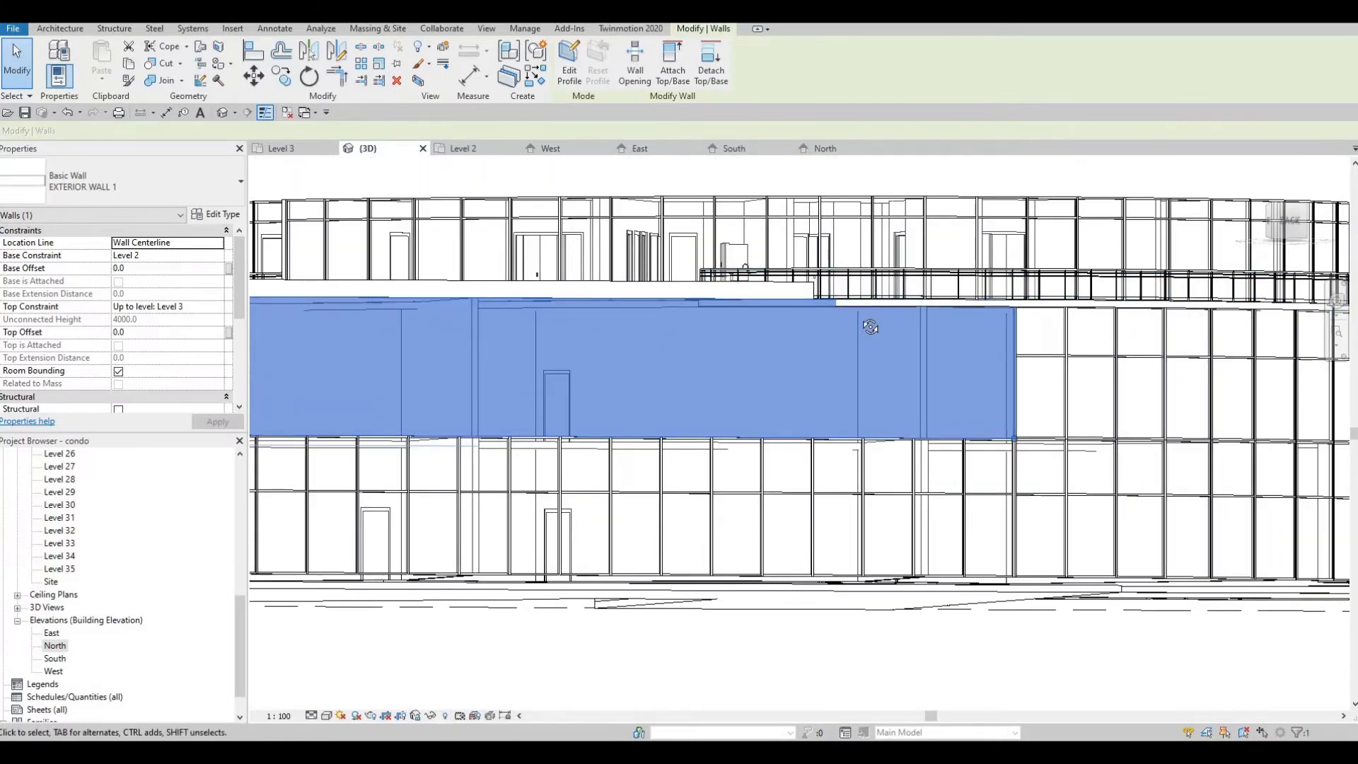
shift+middle_drag(870, 361, 870, 278)
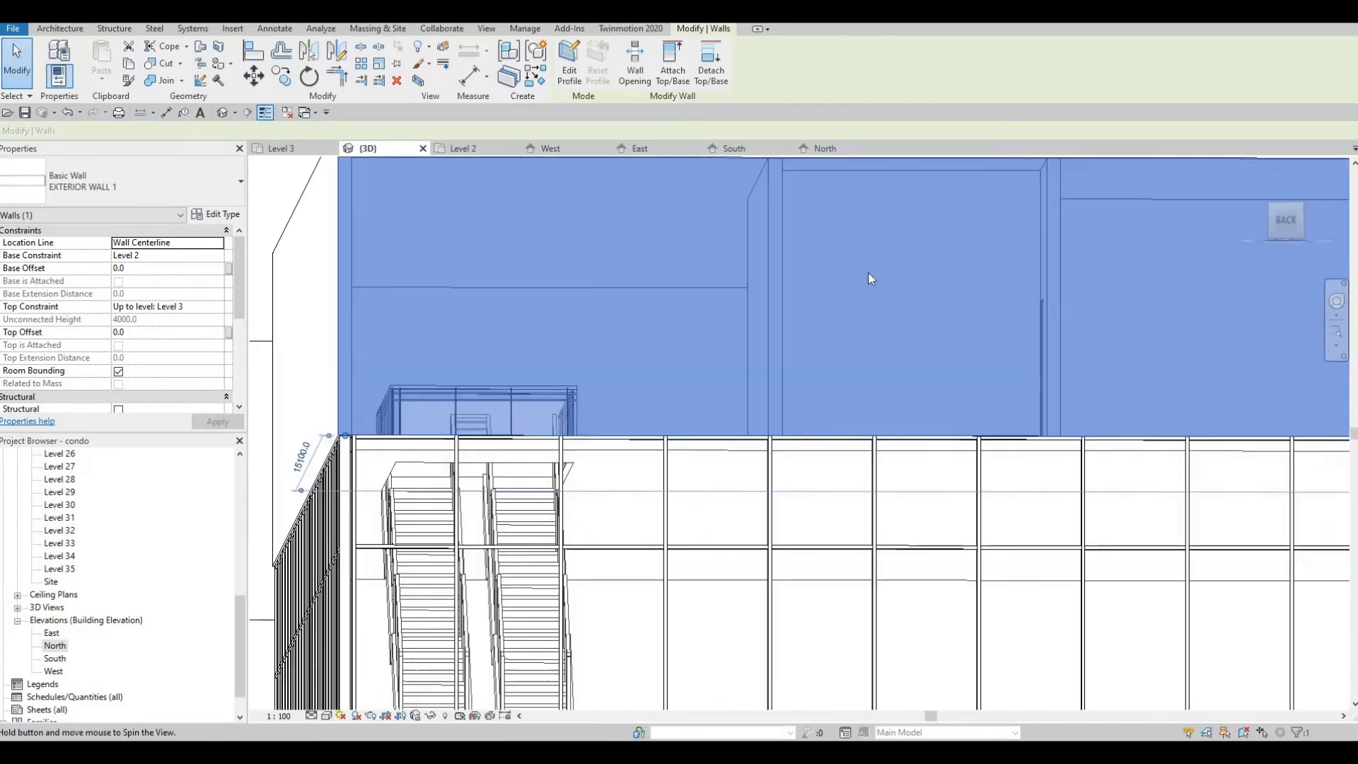
scroll(869, 277, down, 2)
middle_drag(1101, 343, 396, 284)
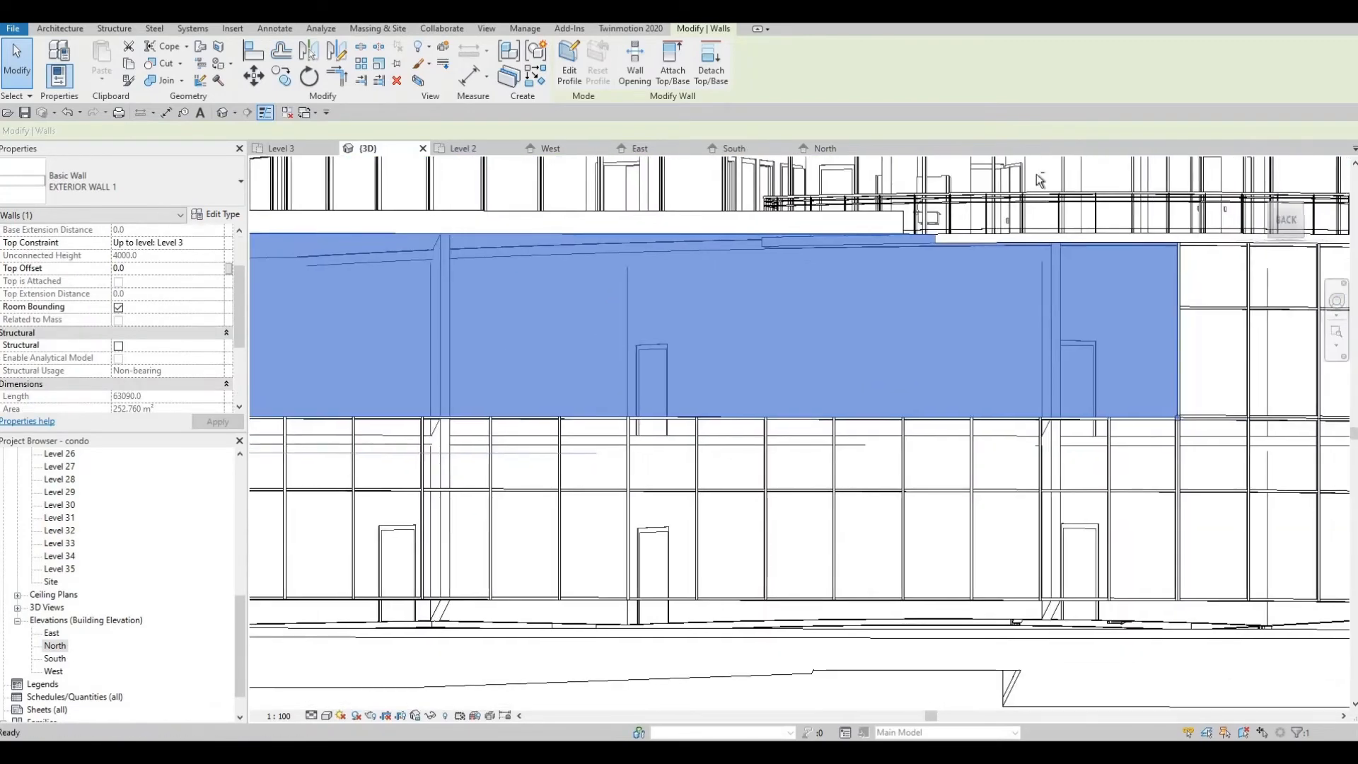
shift+middle_drag(961, 316, 904, 296)
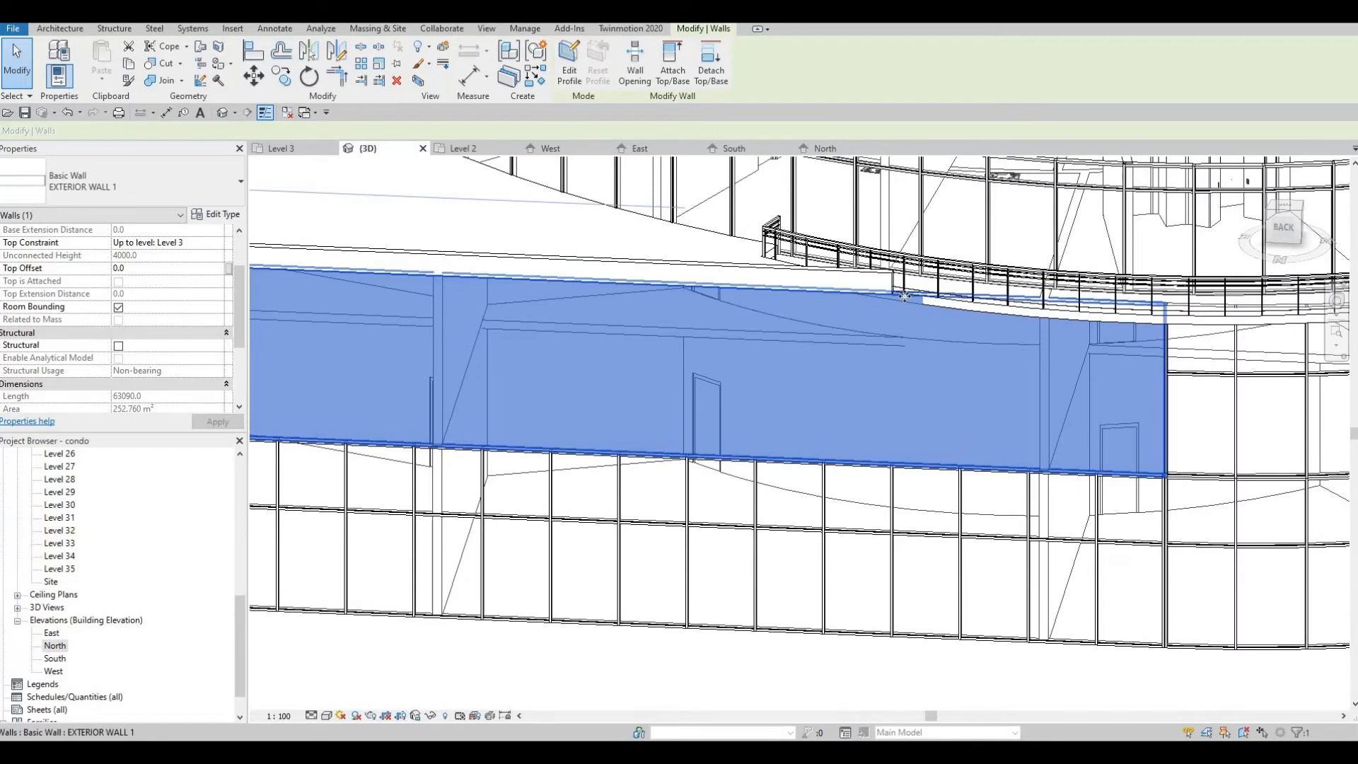
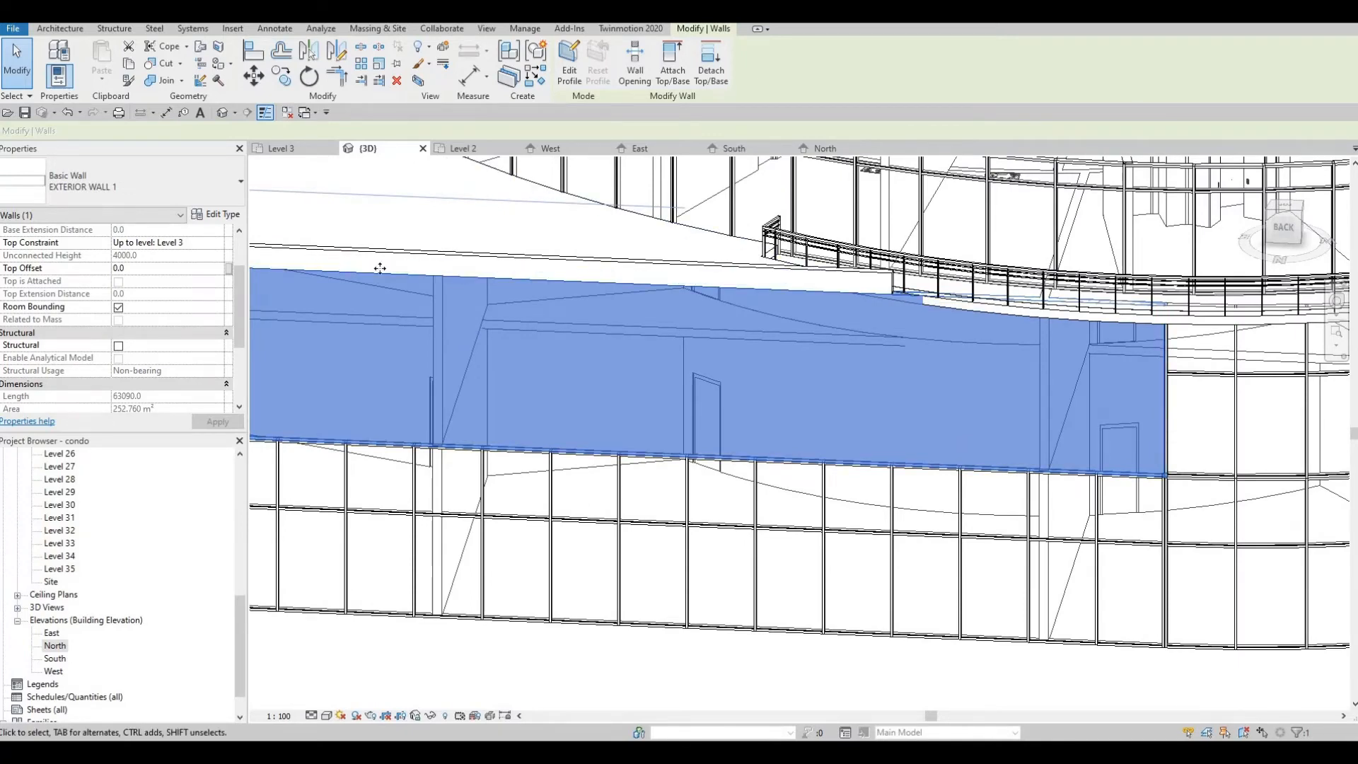
double_click(52, 646)
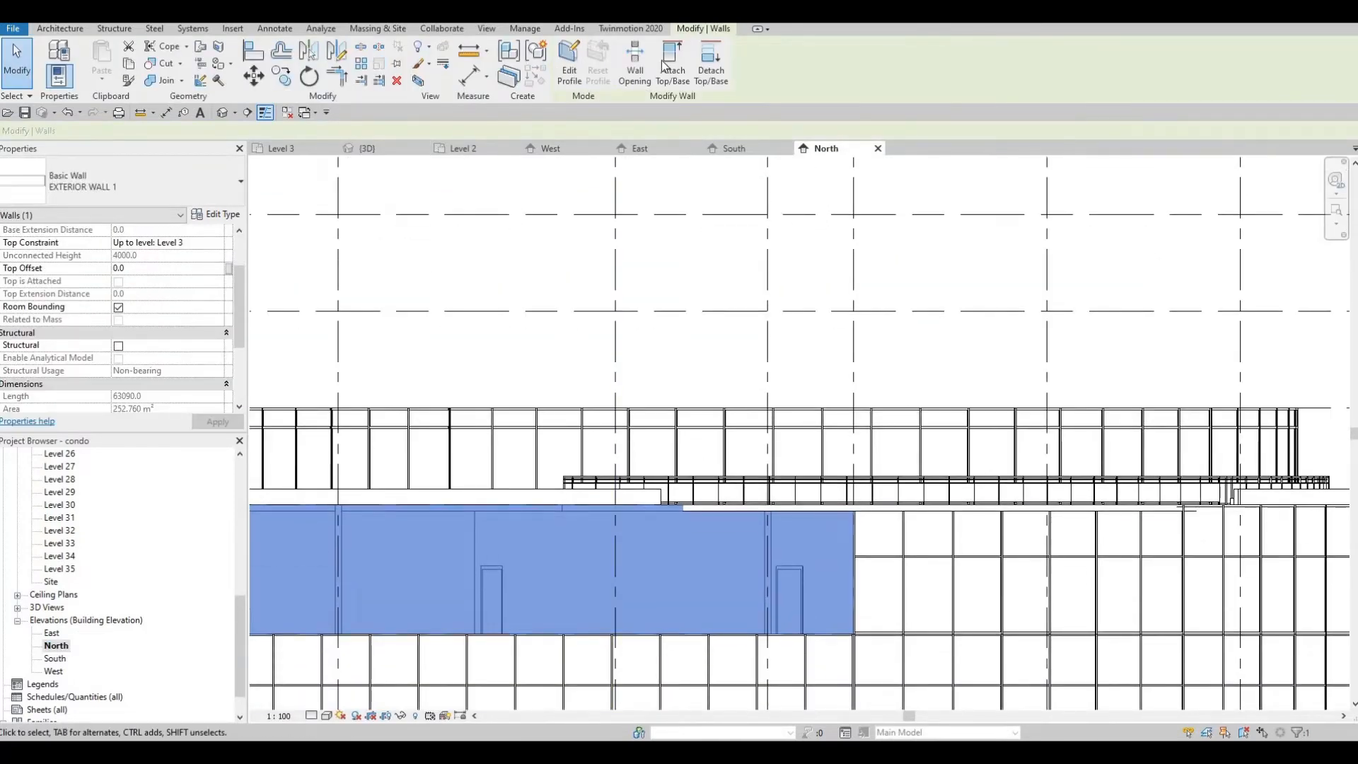
Step: Try to cut a rectangular opening through the selected Level 2 wall beside the balcony slab edge
click(636, 71)
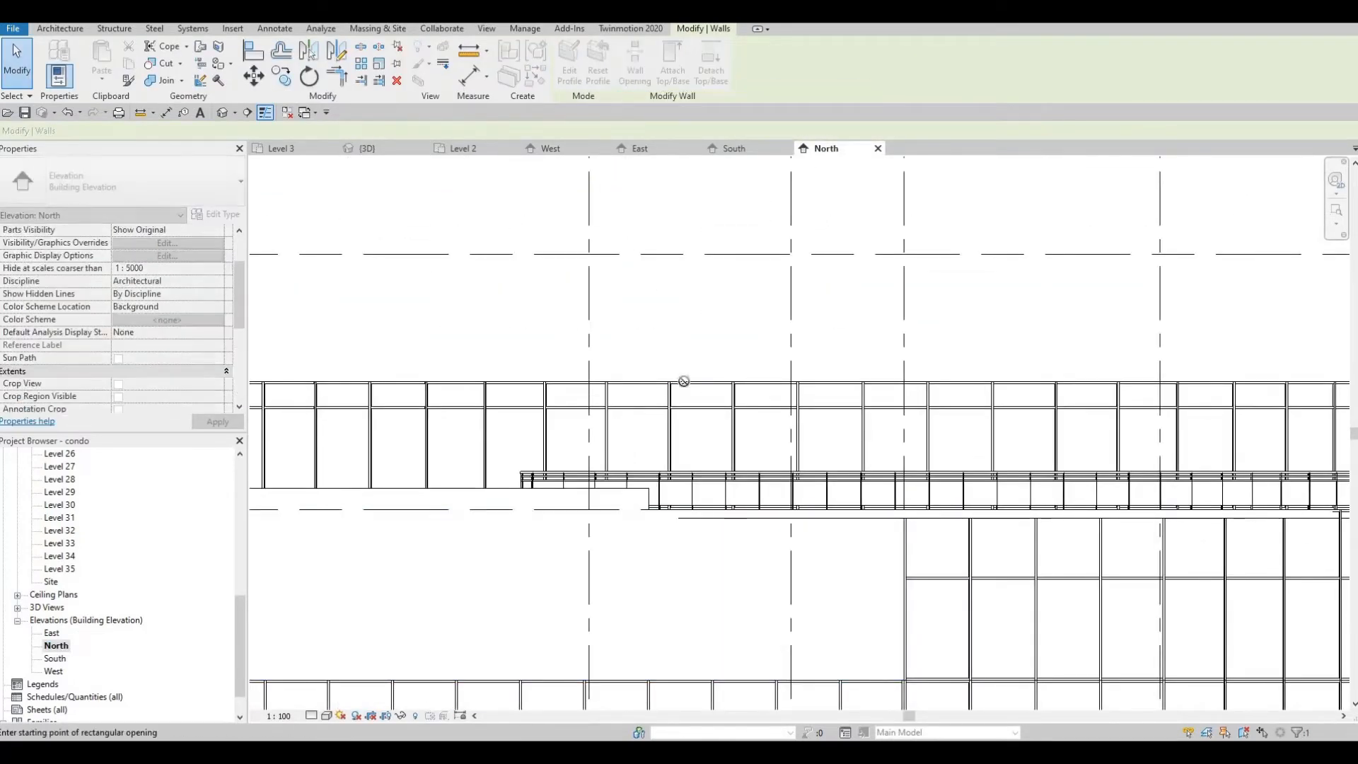
scroll(915, 496, up, 2)
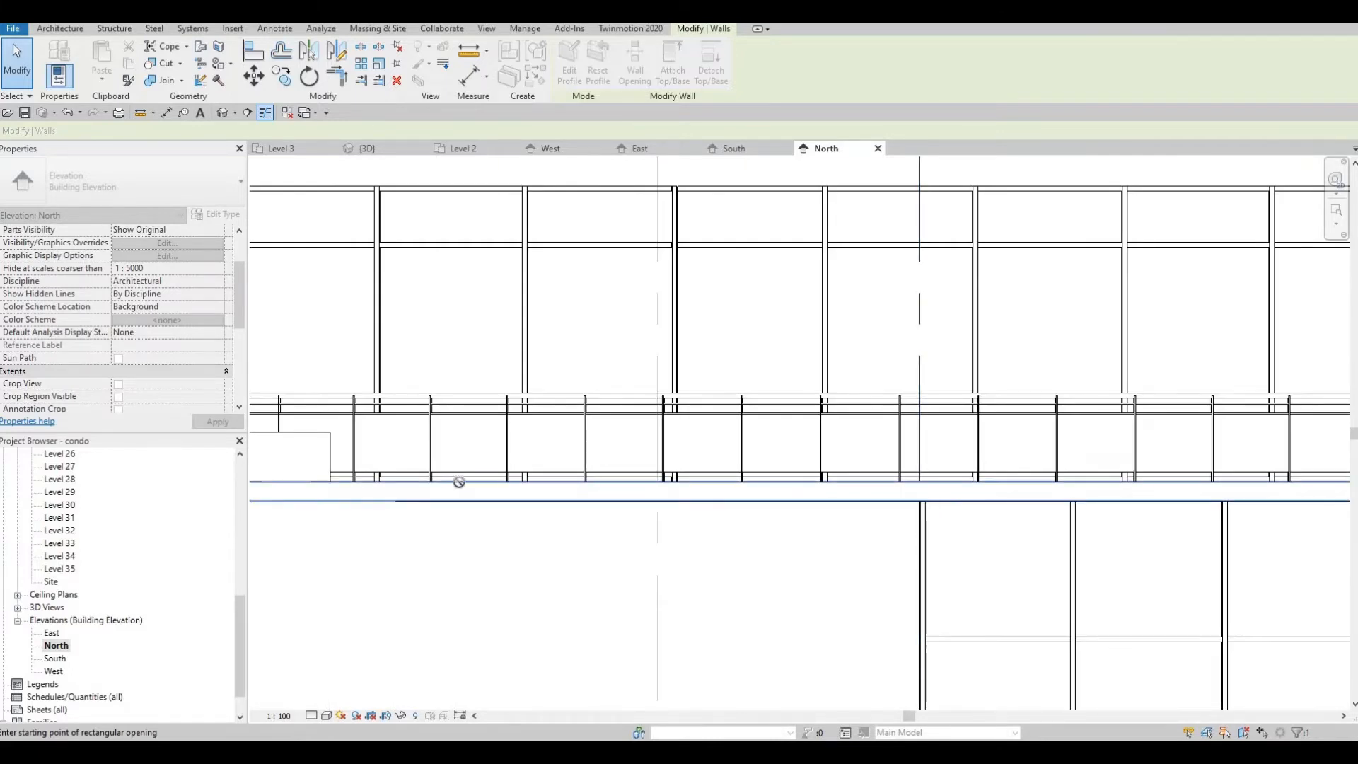
click(335, 476)
scroll(575, 503, down, 3)
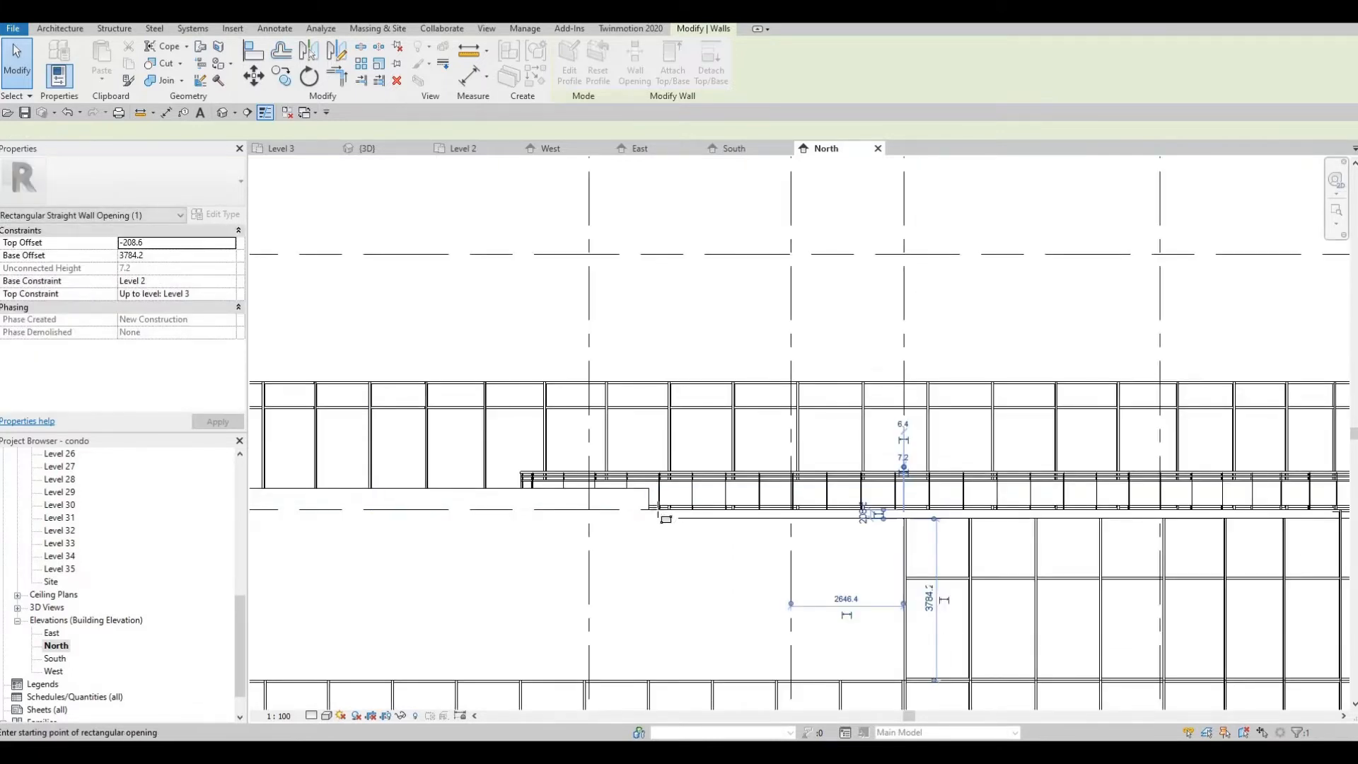
key(Escape)
key(Escape)
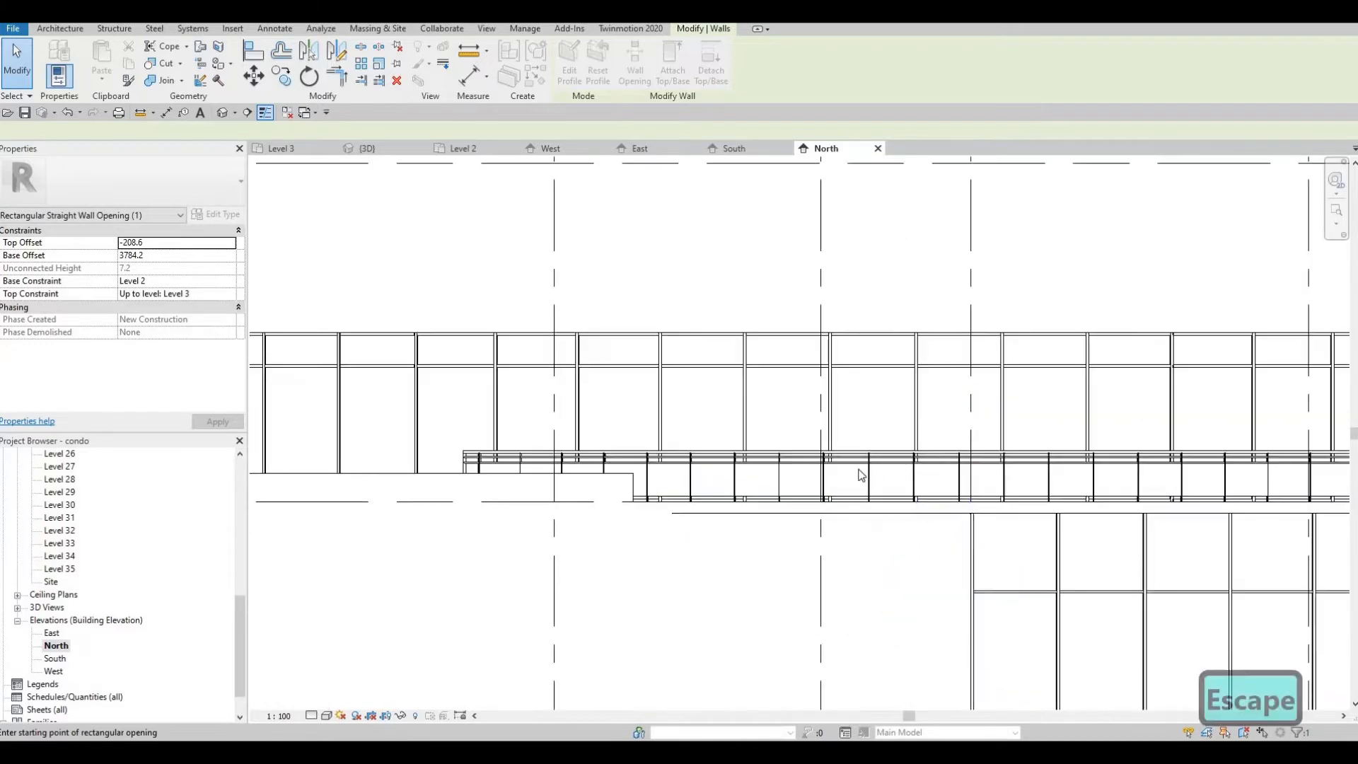
Step: Cut a rectangular opening about 834 mm wide and 164 mm high in the Level 2 wall's top strip, beside the parapet end
key(Tab)
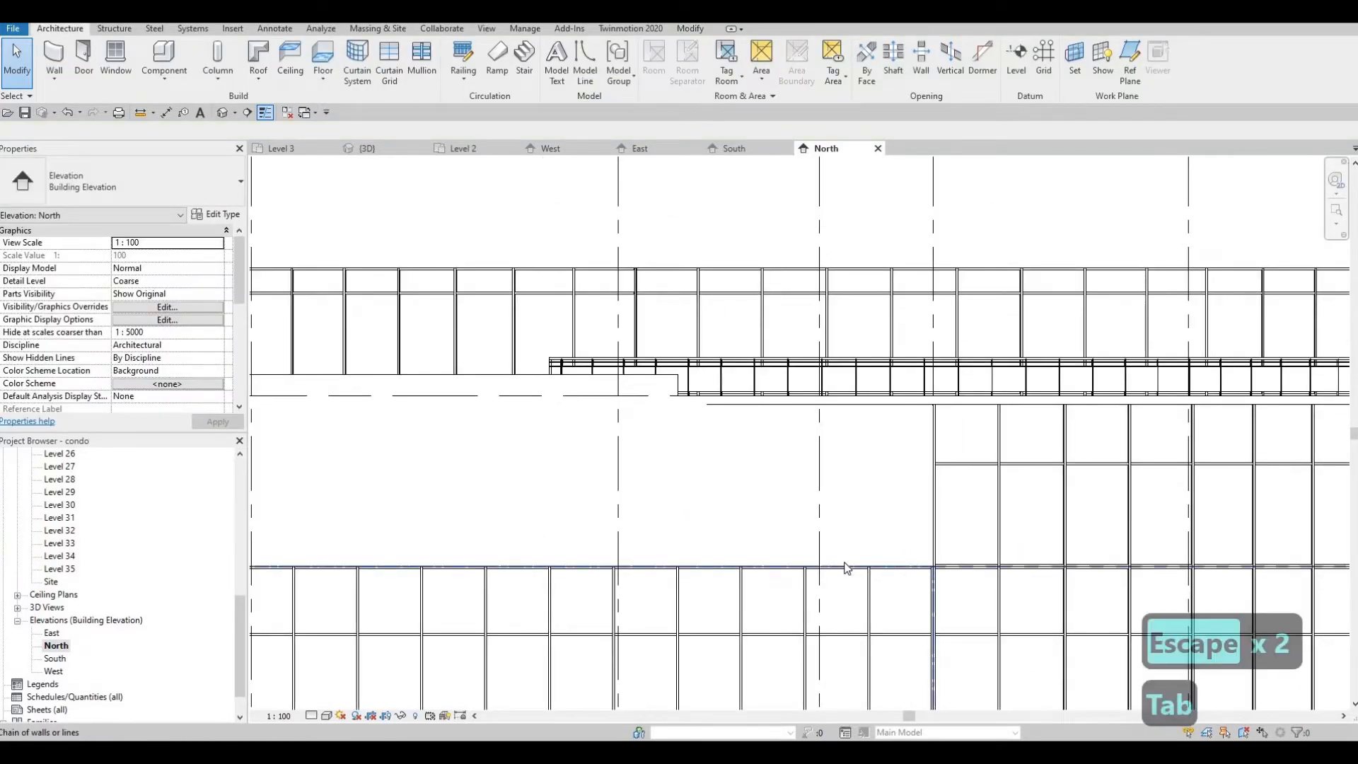
key(Tab)
click(607, 178)
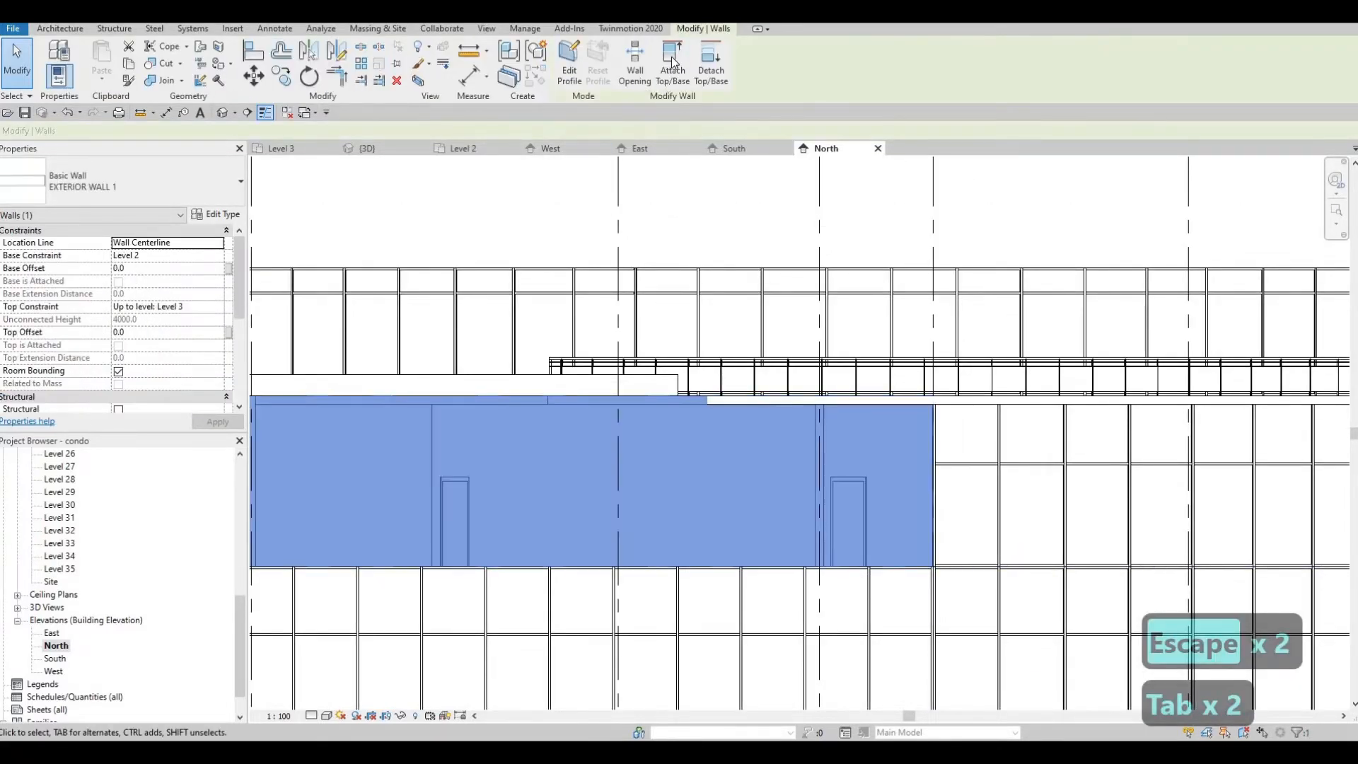
click(634, 62)
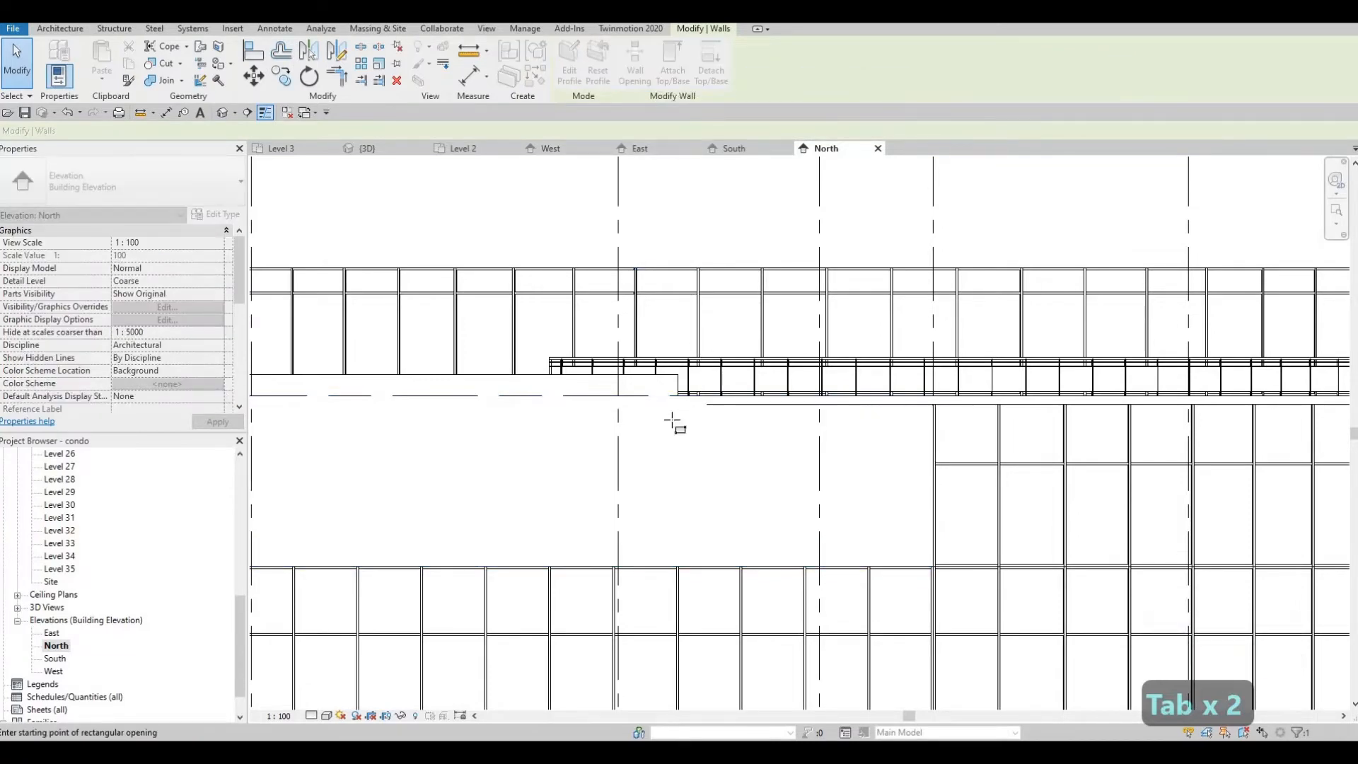
scroll(673, 419, up, 2)
scroll(665, 423, up, 3)
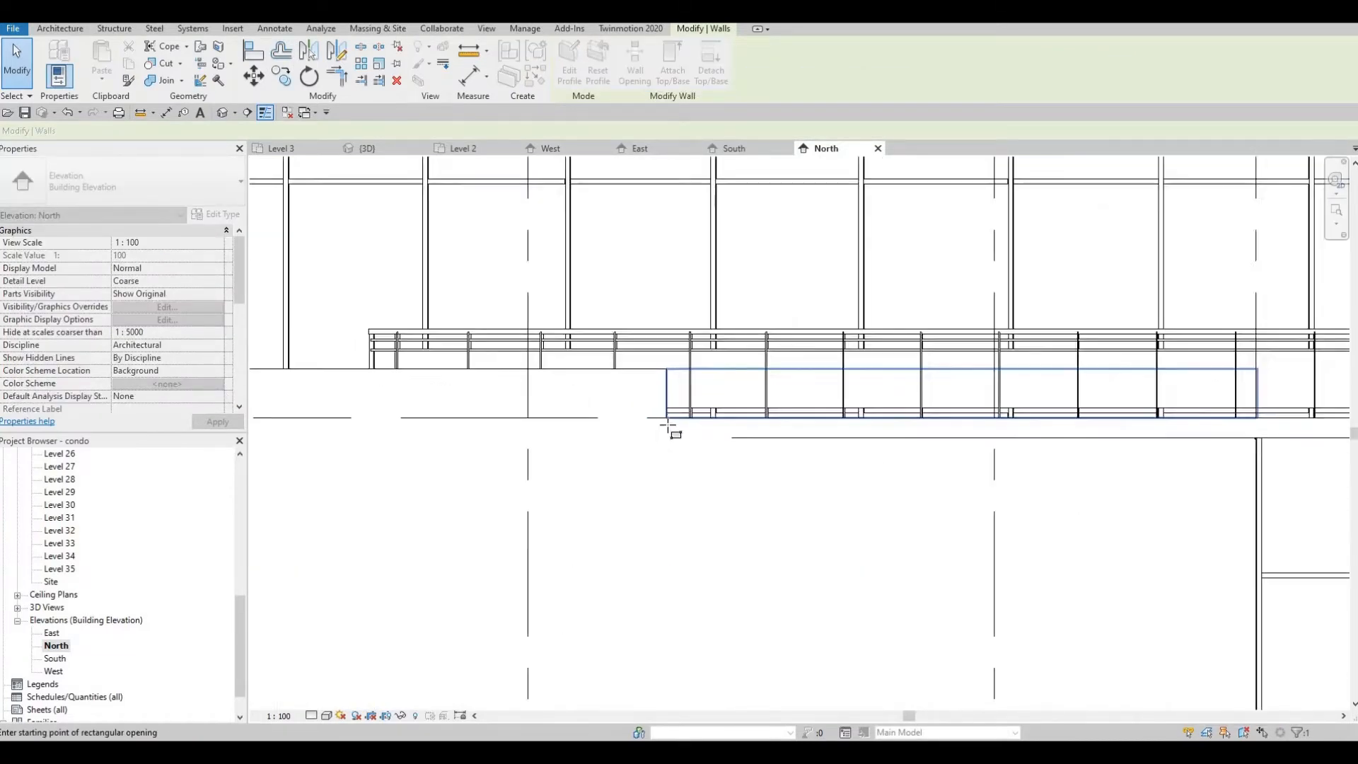
click(775, 447)
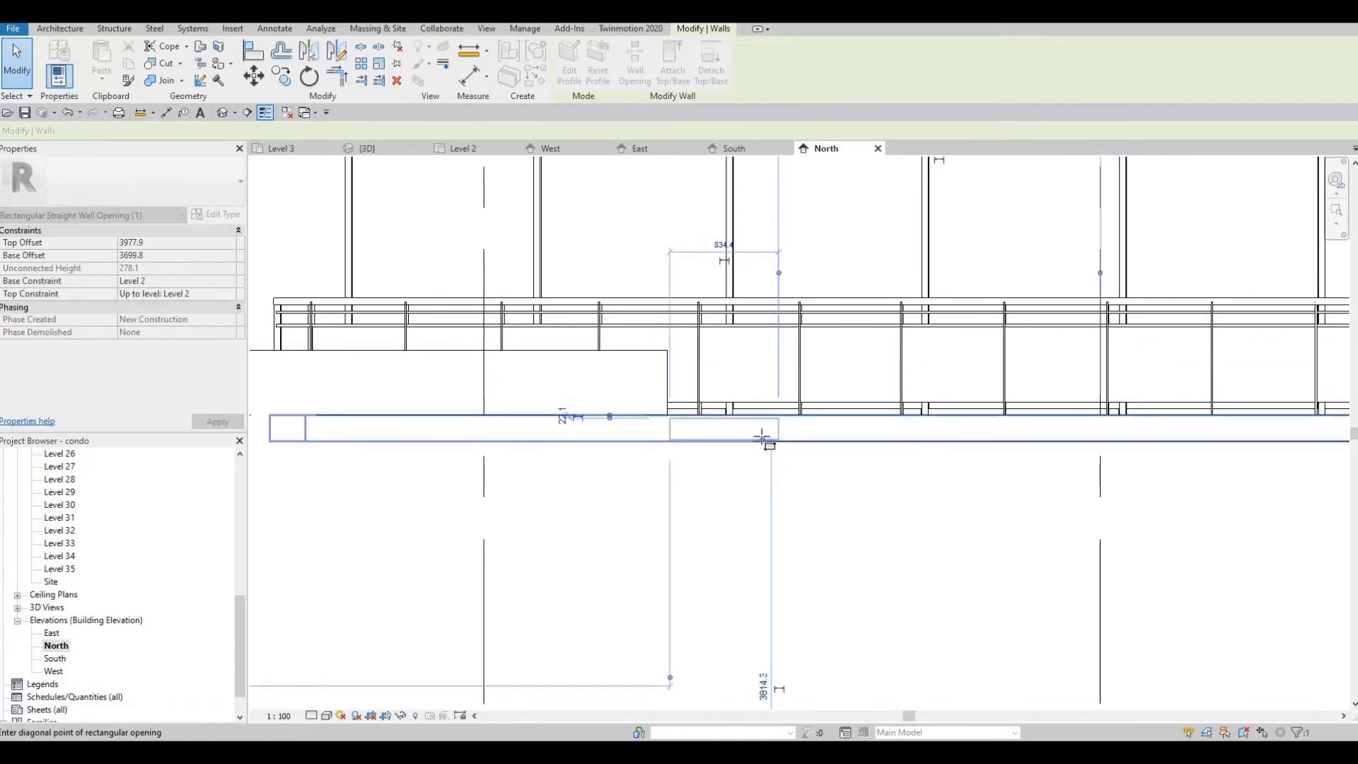
scroll(707, 424, up, 3)
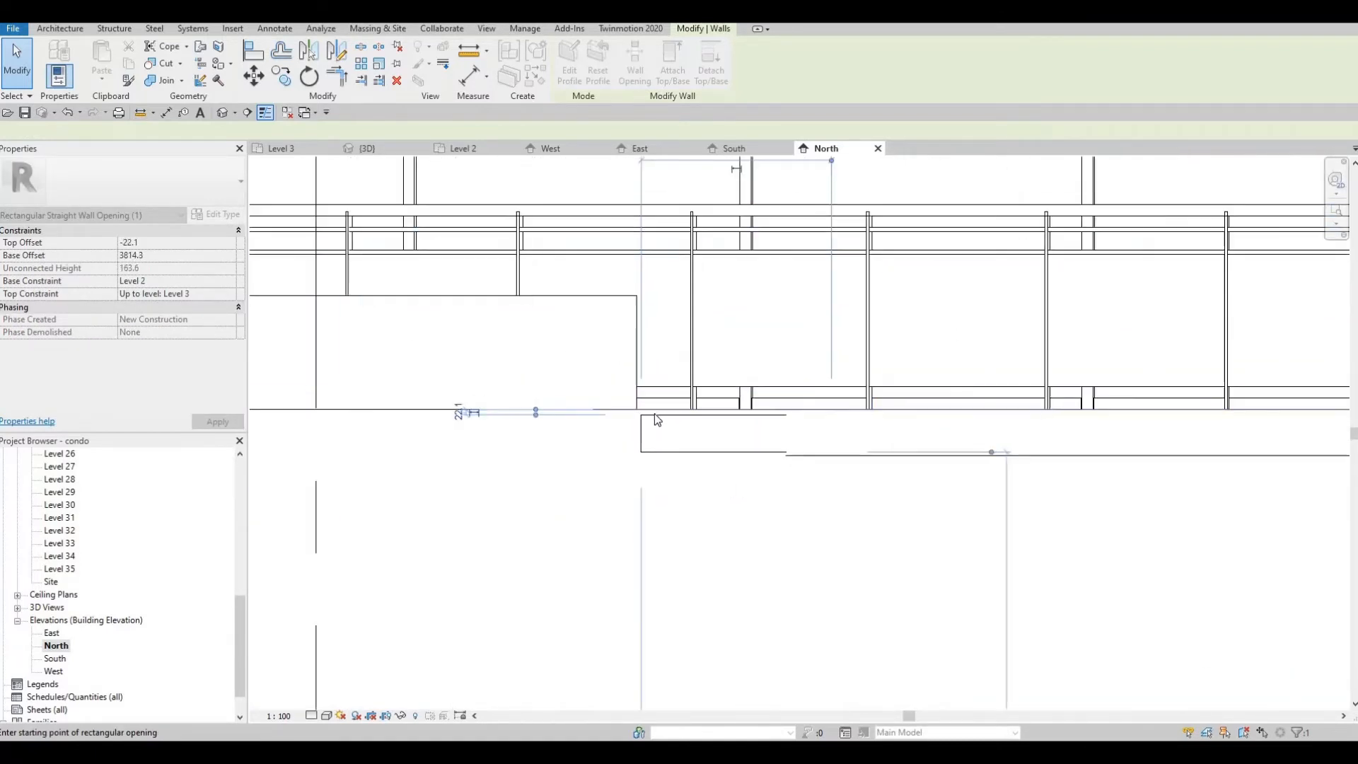
key(Escape)
key(Escape)
Step: Raise the top edge of the new Level 2 wall opening above Level 3, to a top offset of 20
click(731, 413)
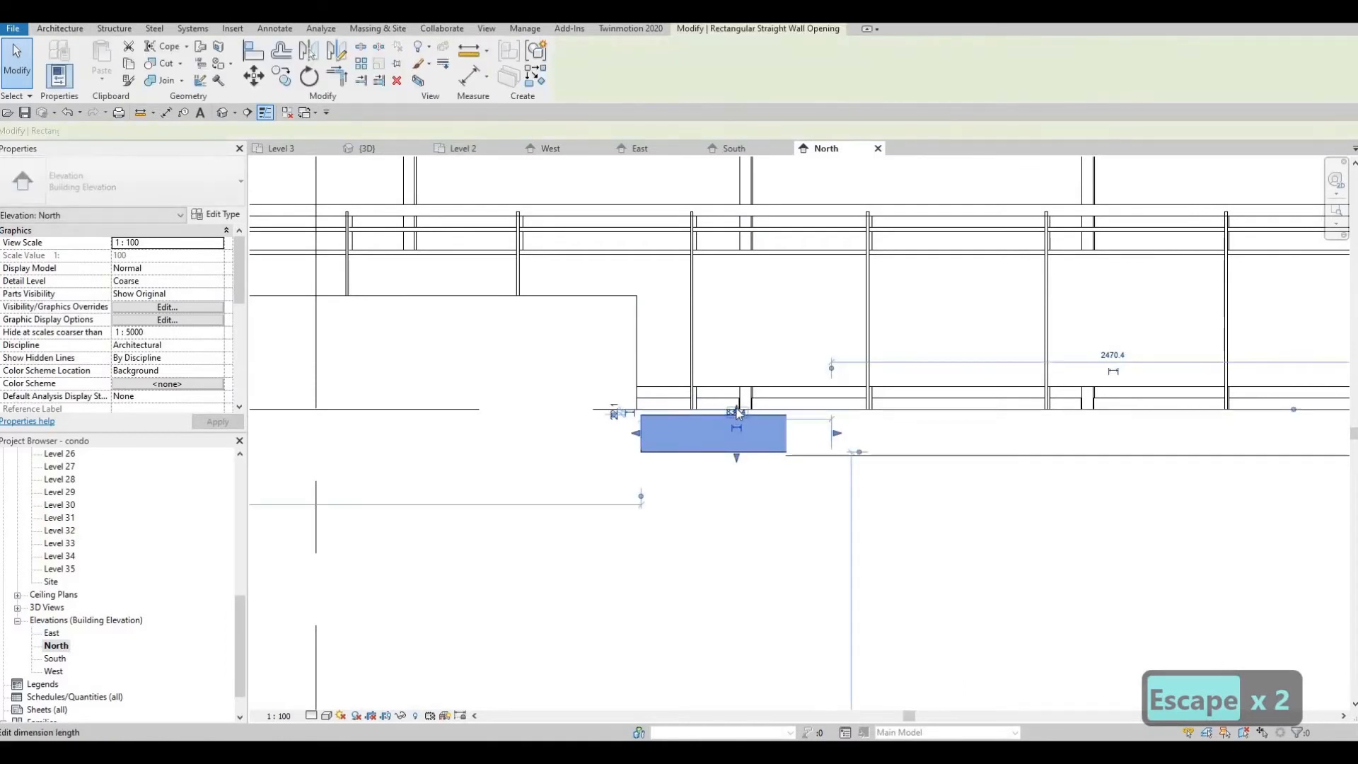
drag(735, 407, 736, 397)
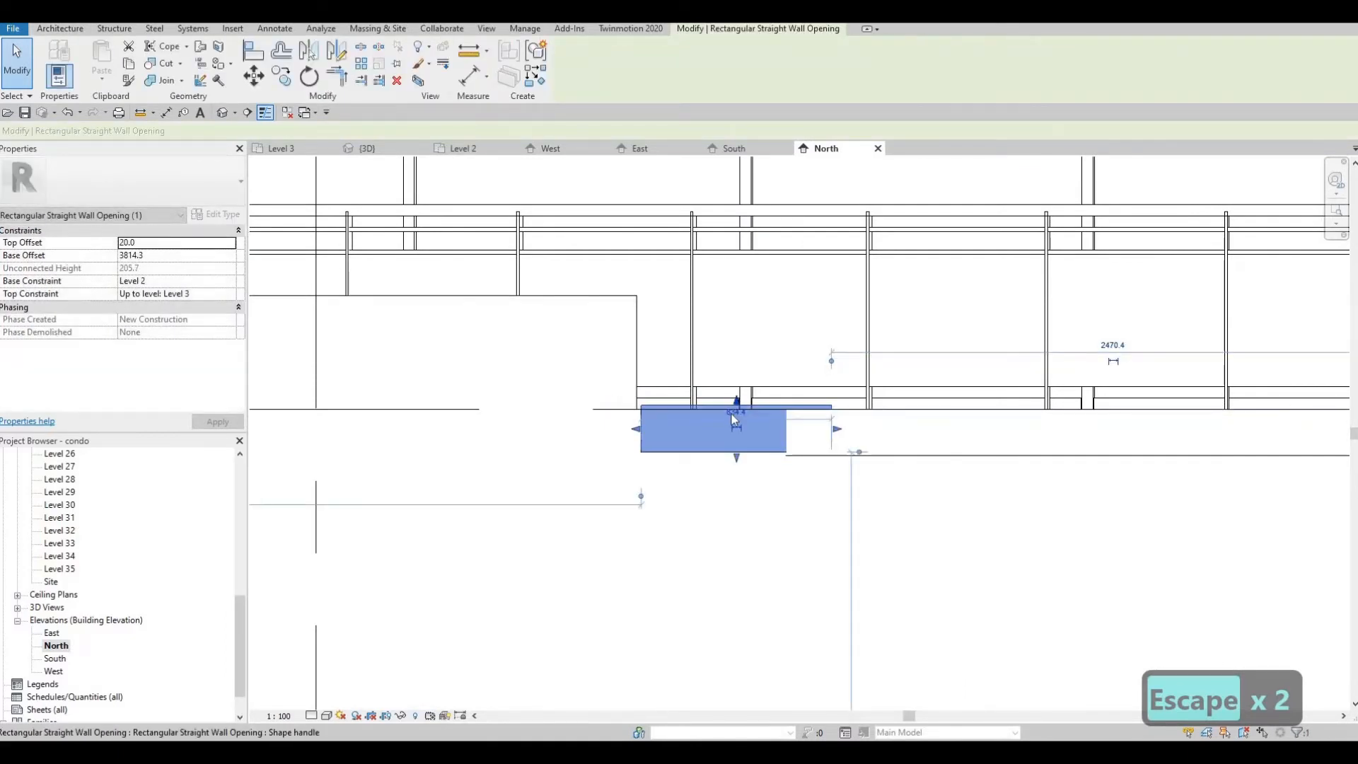
key(Escape)
Step: Stretch the small opening's side edge into line with the parapet's cut end, making it about 855 mm wide
click(637, 431)
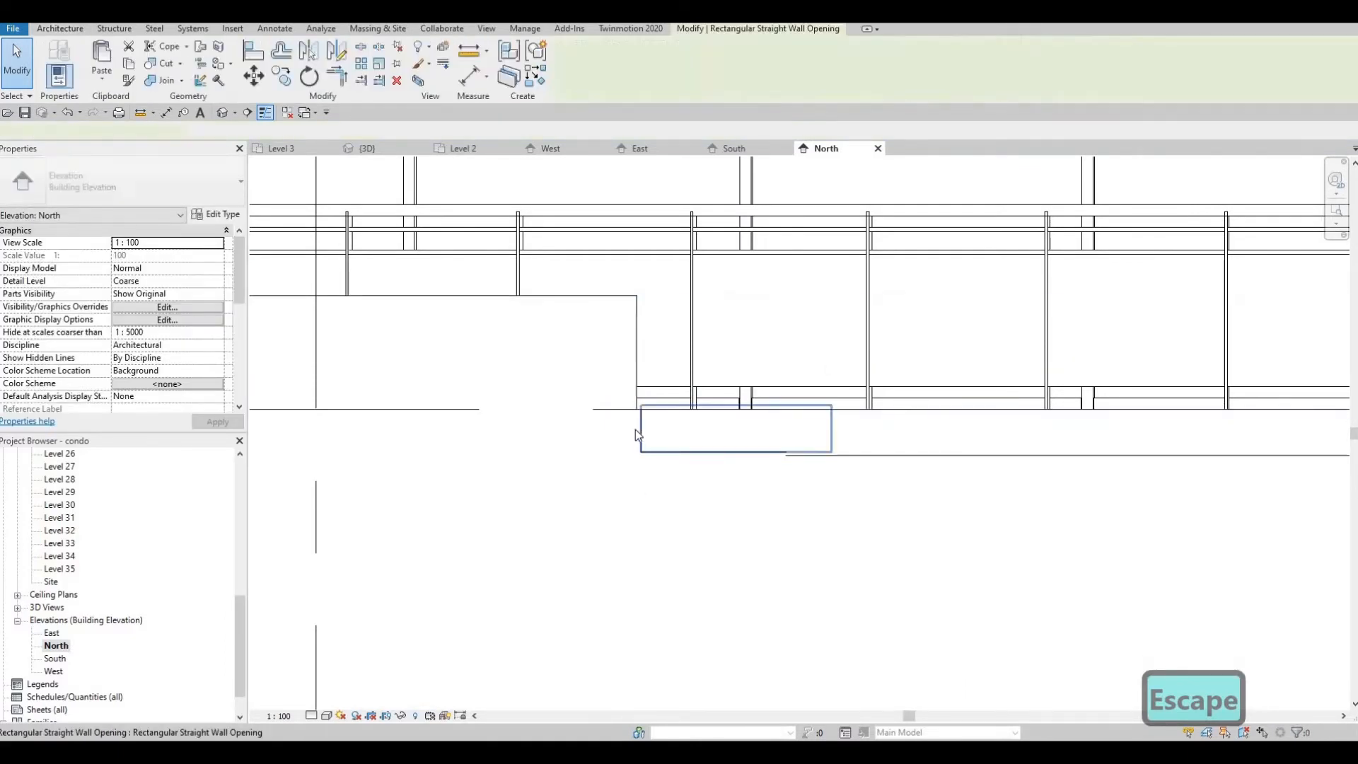
drag(633, 430, 630, 431)
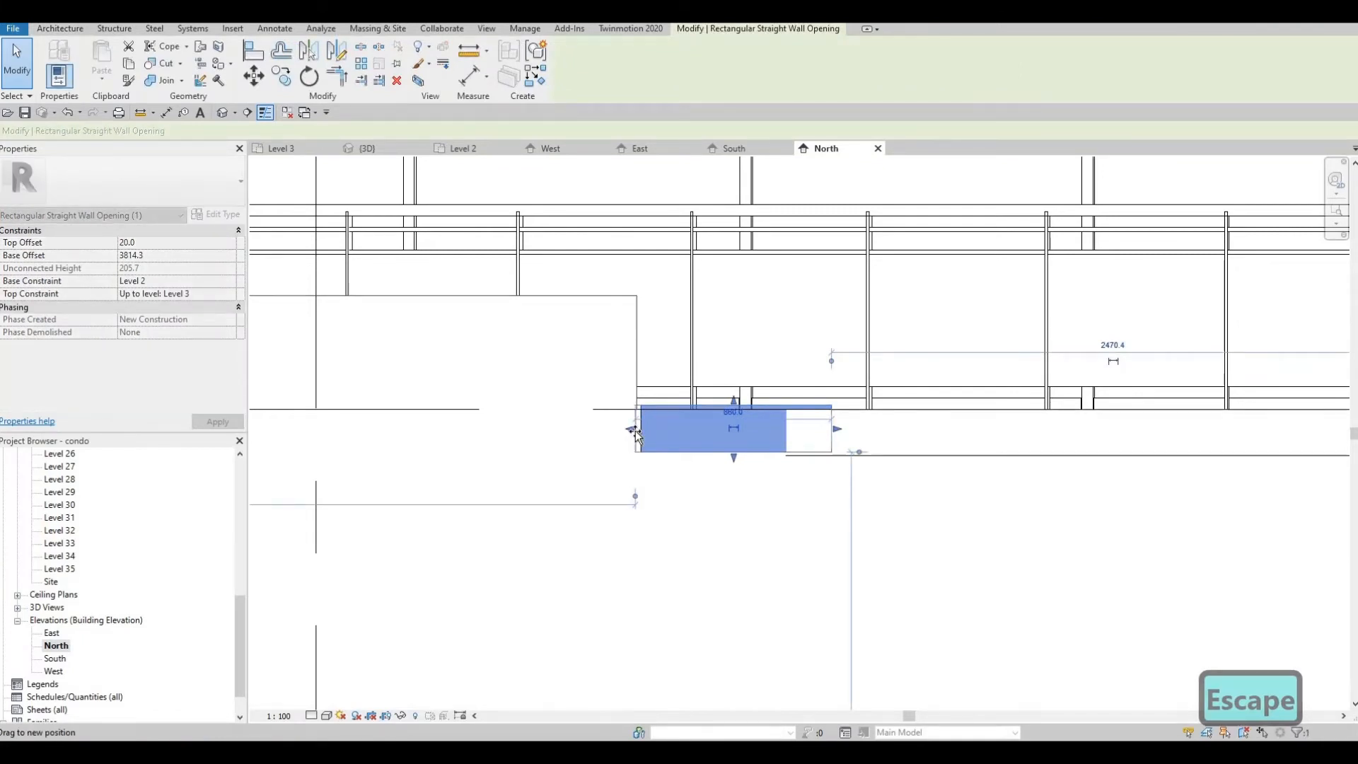
scroll(636, 421, up, 5)
key(Escape)
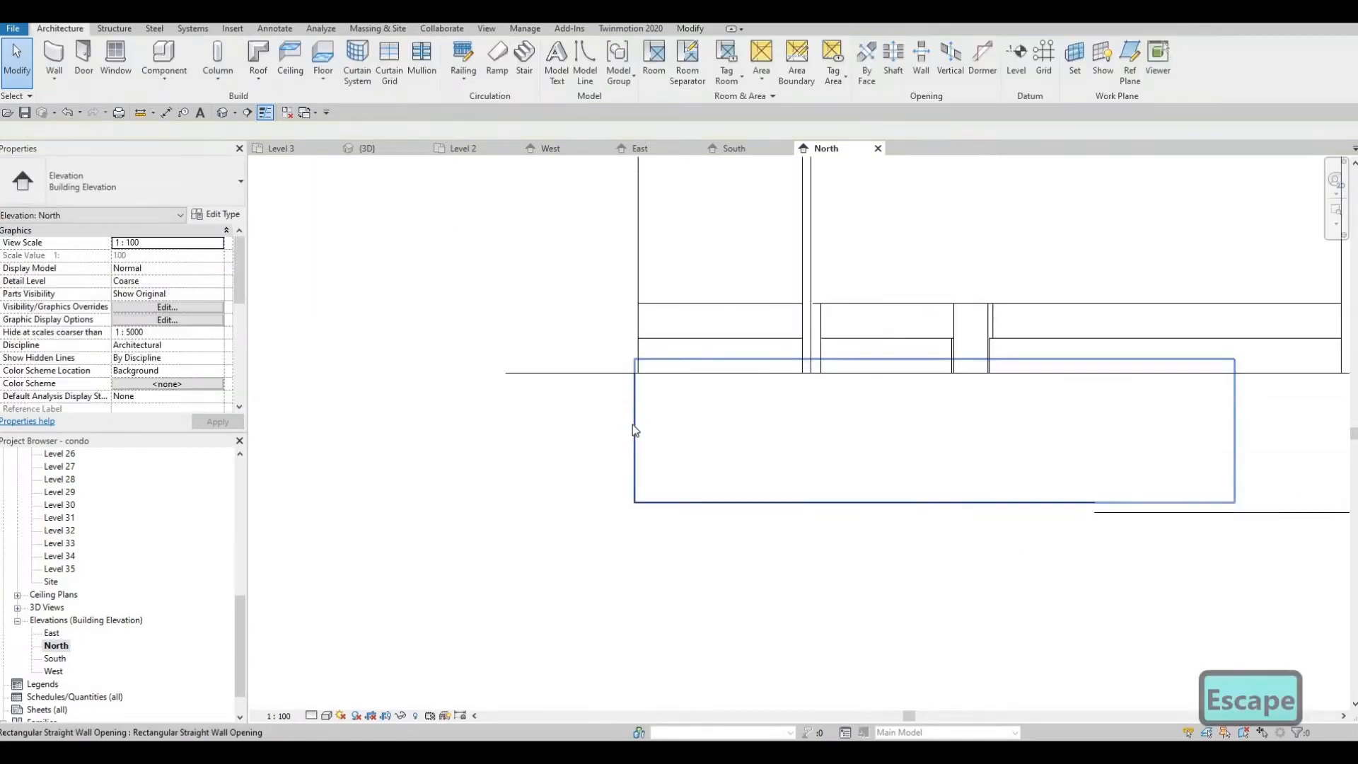
click(627, 431)
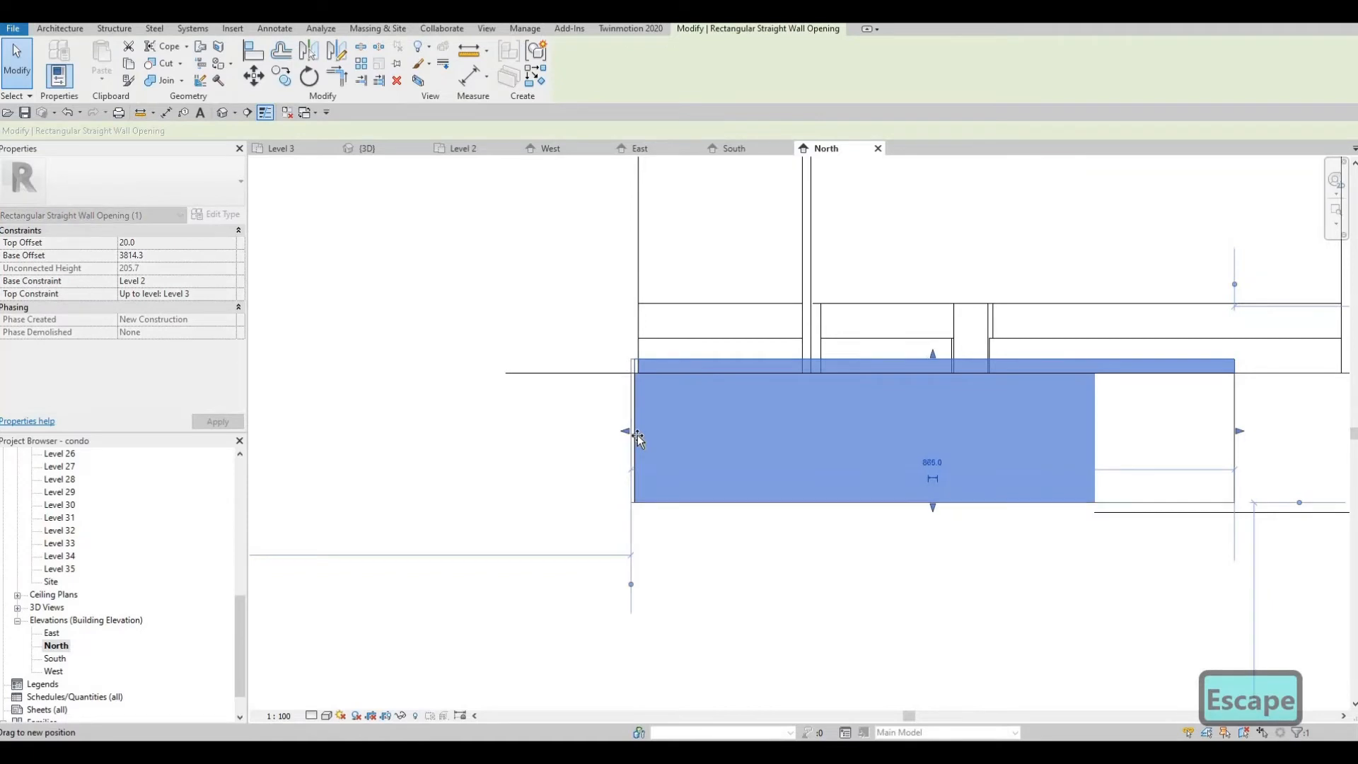
drag(638, 436, 638, 435)
key(Escape)
scroll(639, 427, down, 3)
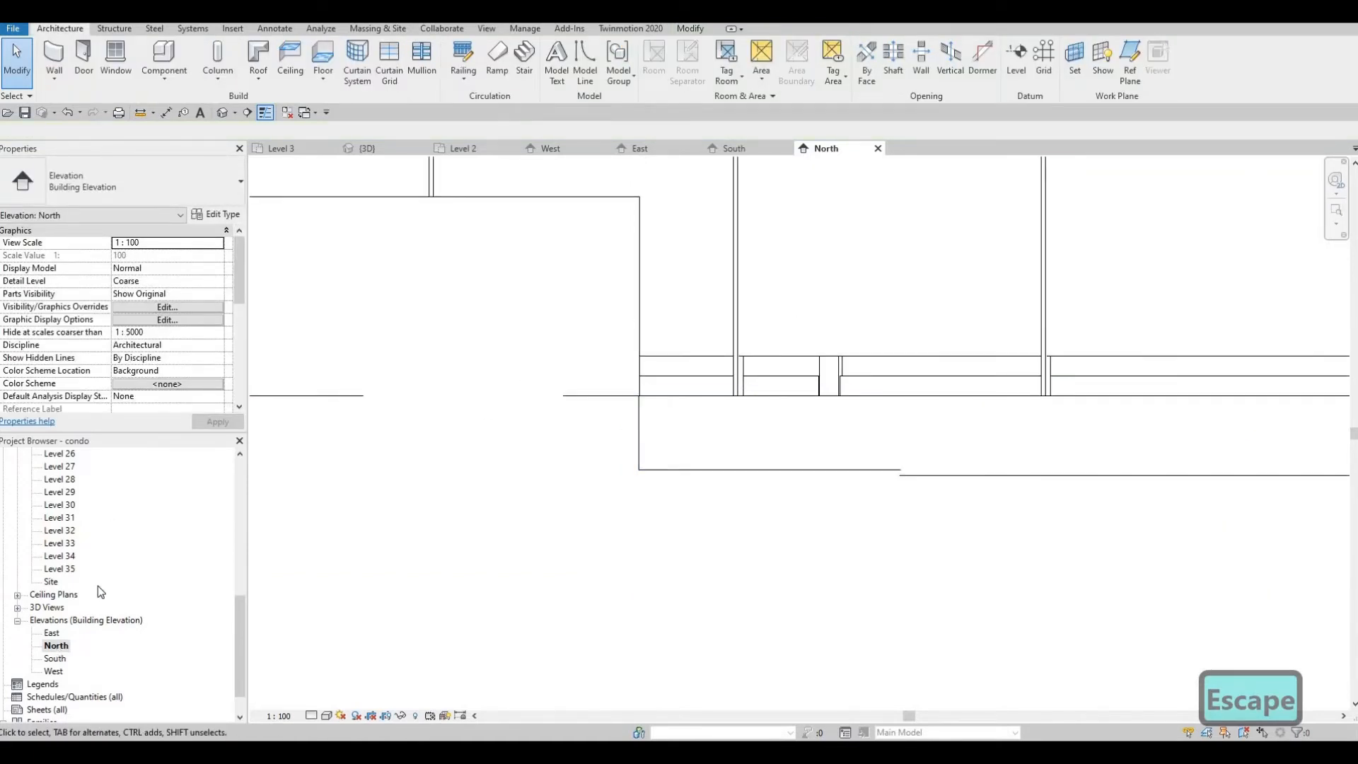
Step: Lower the small Level 2 wall opening's bottom edge to a base offset of 3800 and check the cut beside the balcony in 3D
click(834, 471)
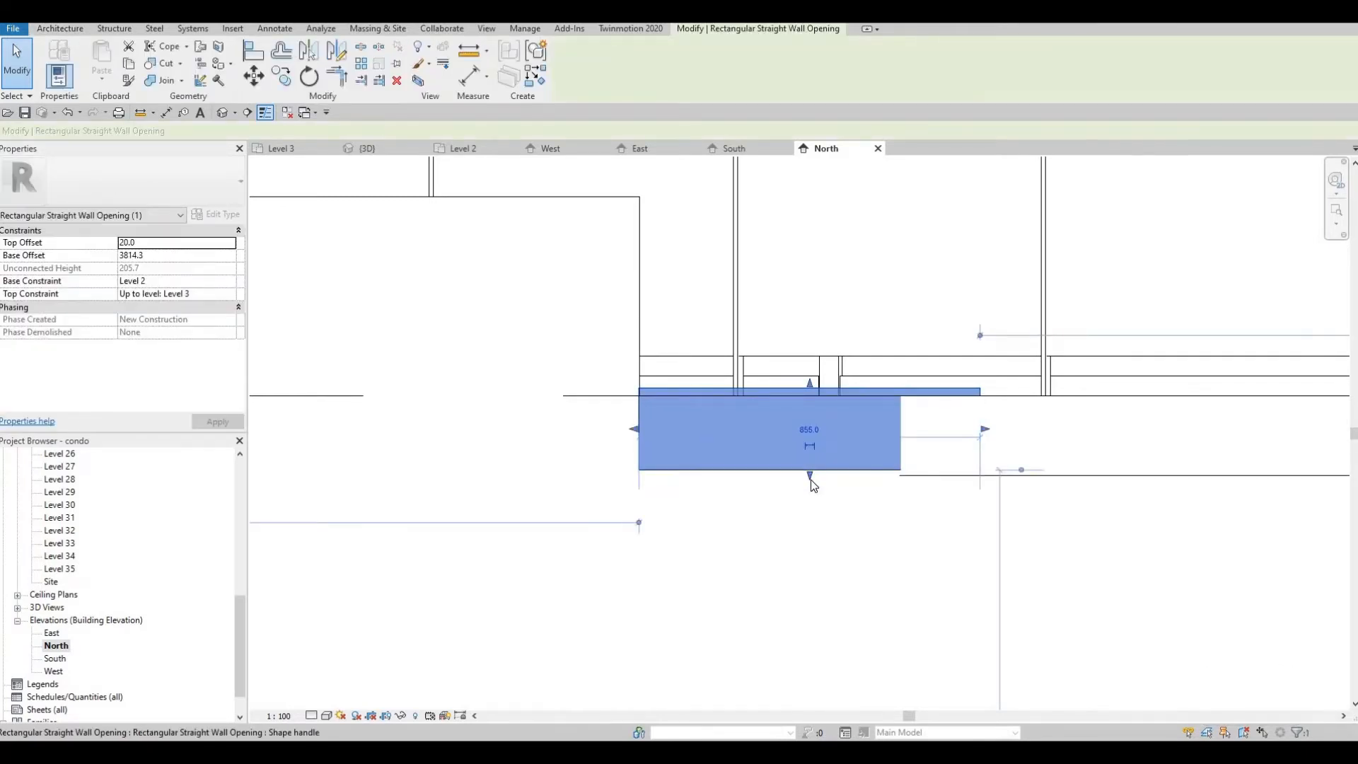
key(Escape)
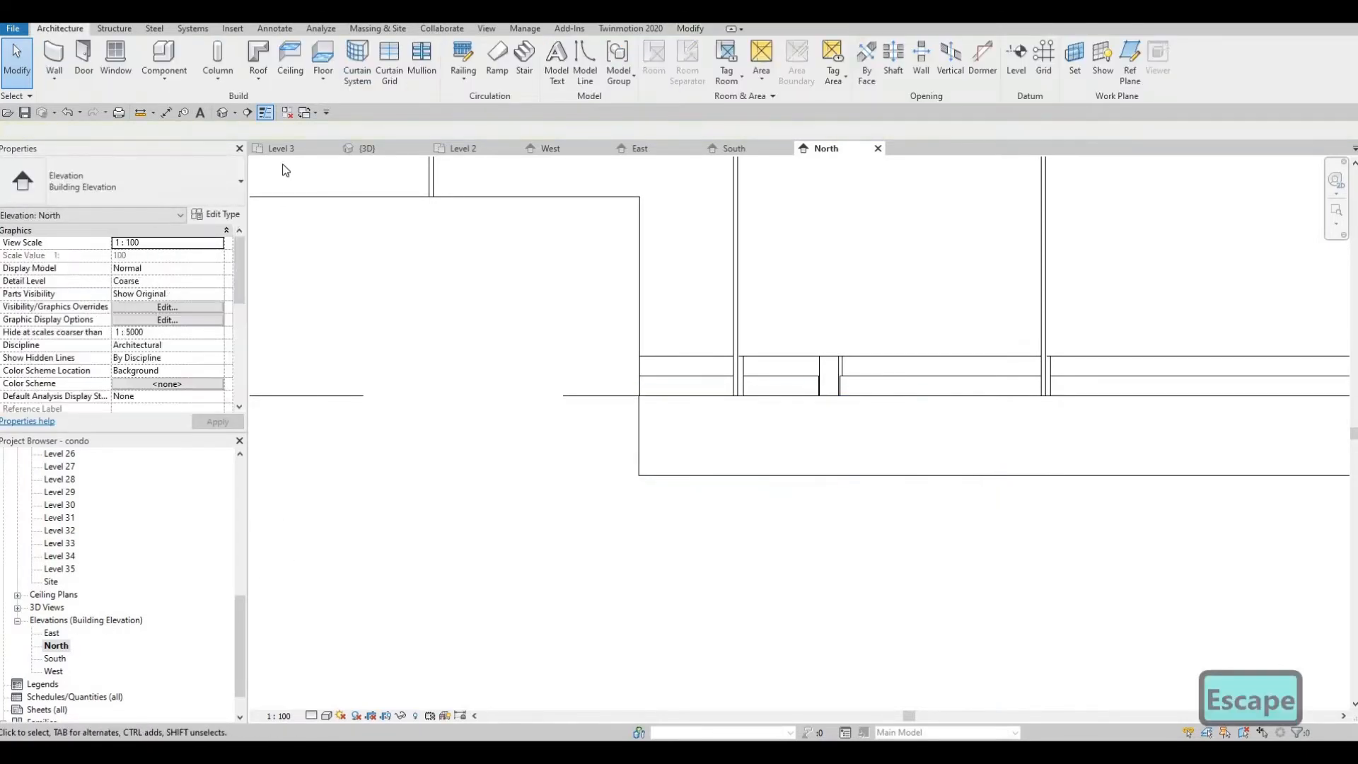
click(287, 150)
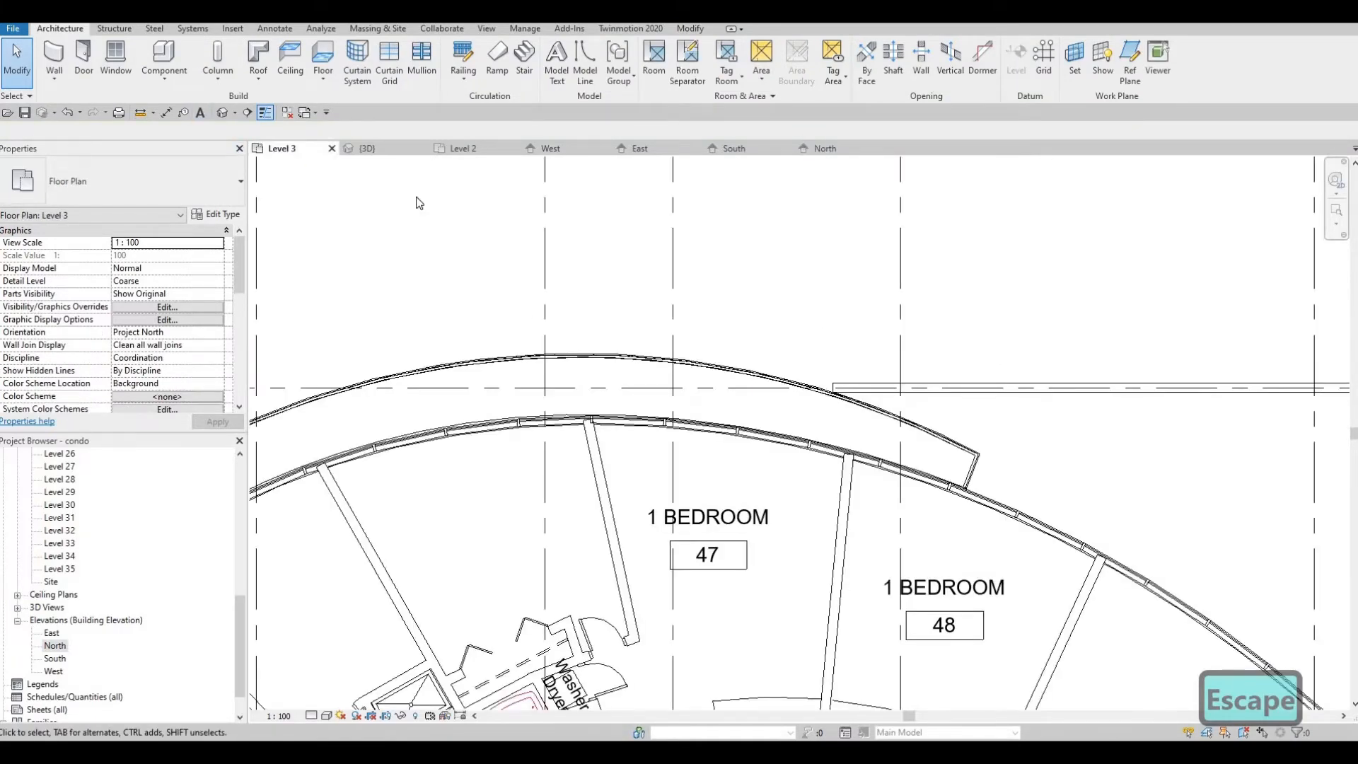
click(382, 149)
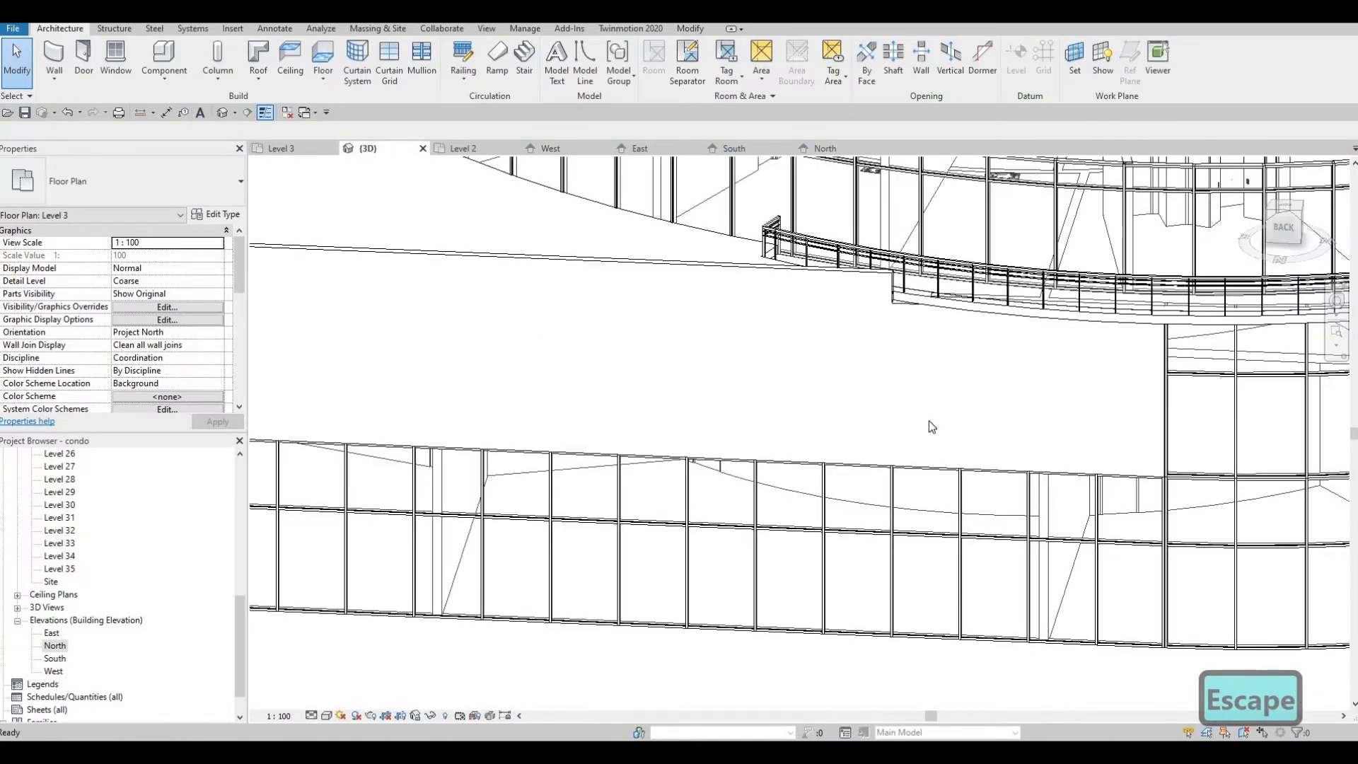
click(910, 304)
scroll(919, 305, up, 1)
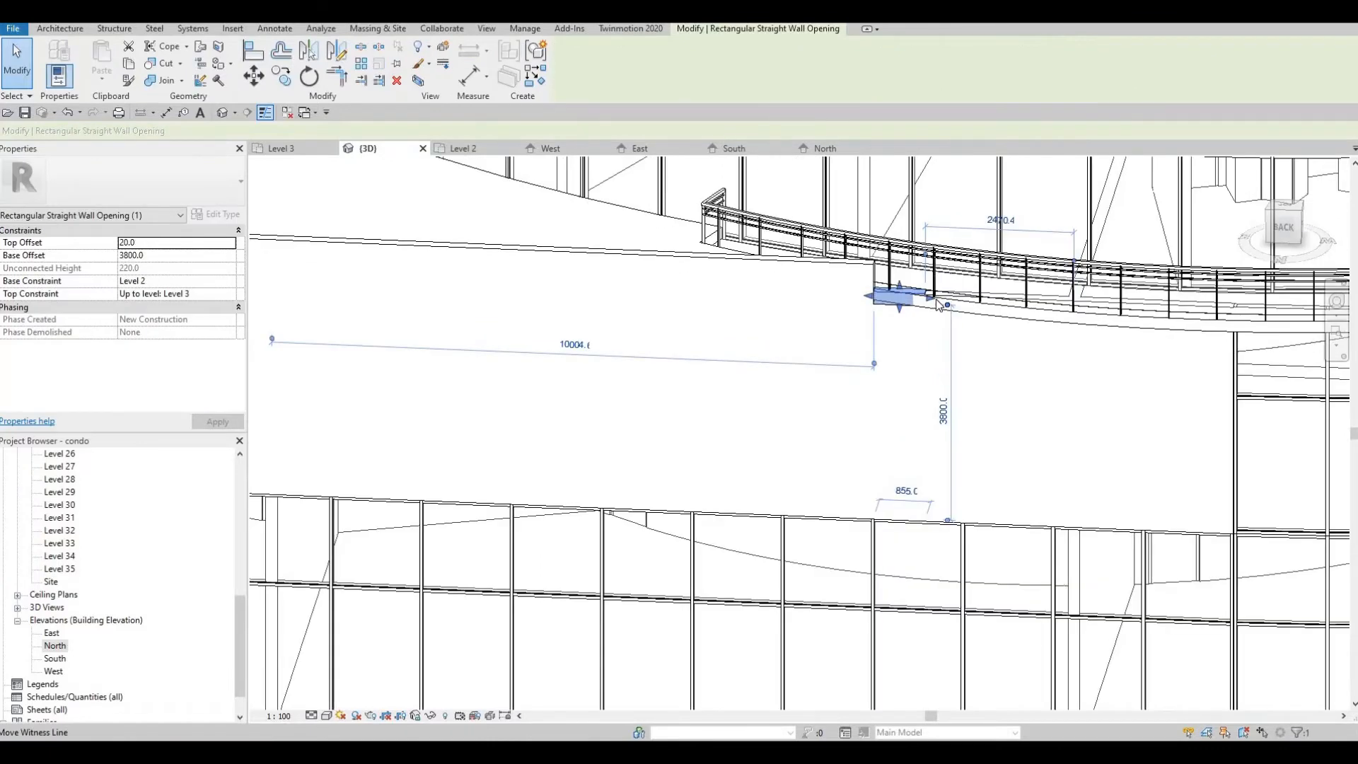
drag(951, 304, 1105, 485)
key(Escape)
scroll(1106, 364, up, 3)
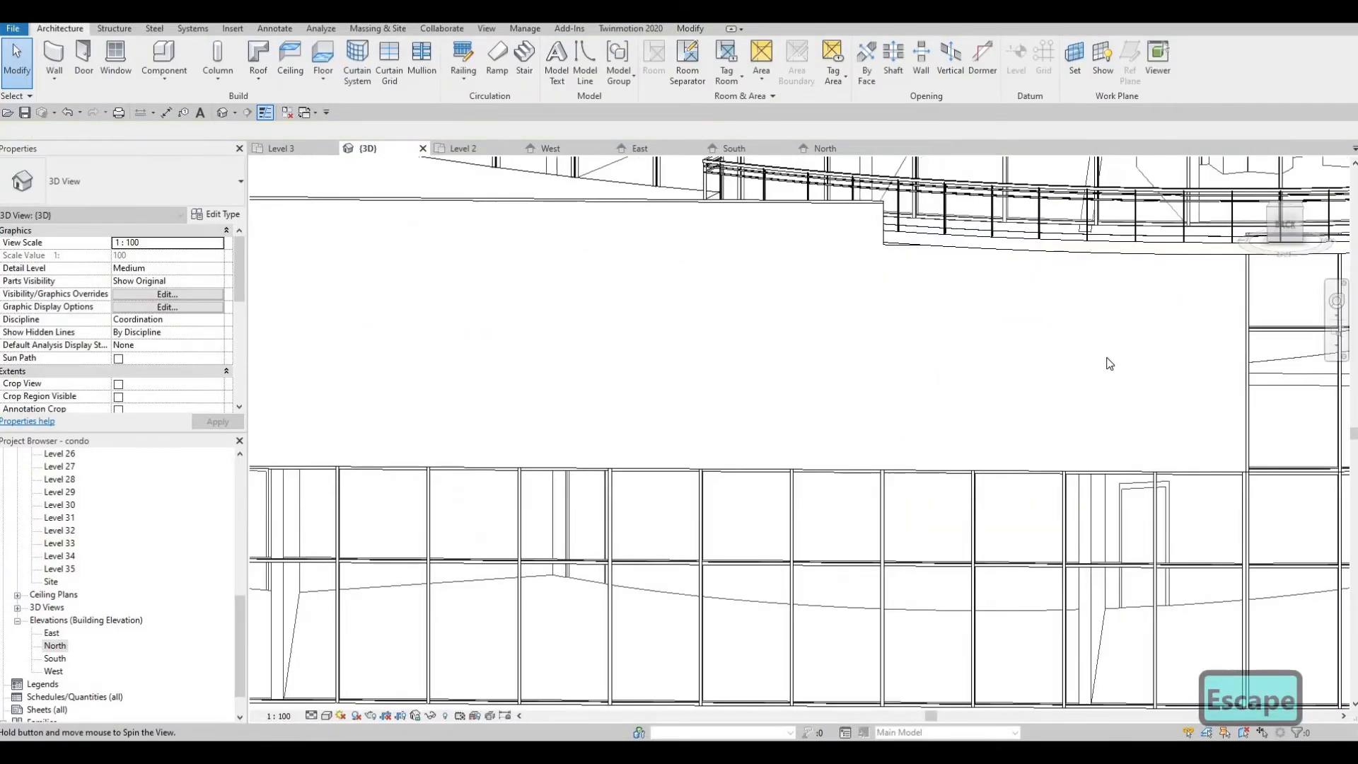
Step: Try to change the long straight Level 2 wall on the building's back side from EXTERIOR WALL 1 to the Storefront curtain wall type
scroll(937, 407, down, 2)
middle_drag(893, 444, 1316, 422)
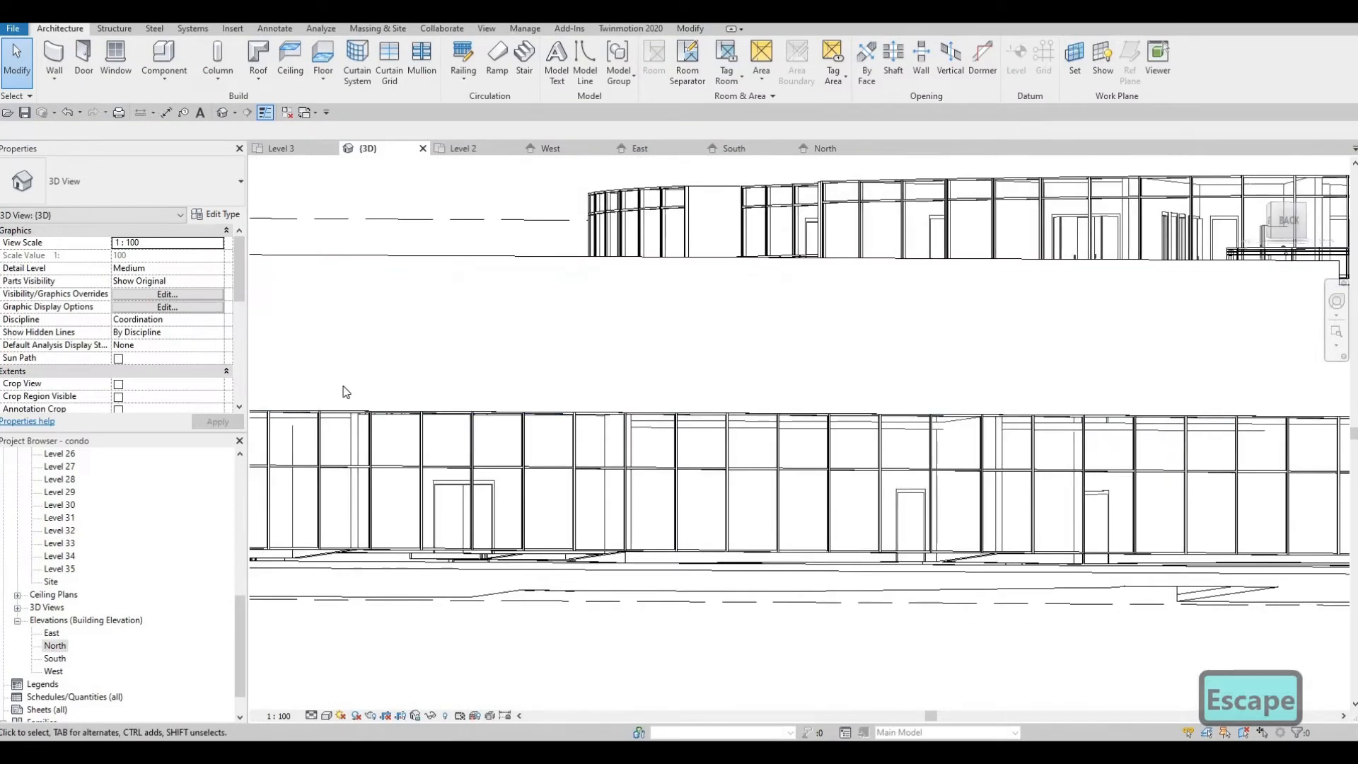
scroll(685, 391, down, 3)
middle_drag(304, 388, 757, 394)
middle_drag(511, 372, 765, 372)
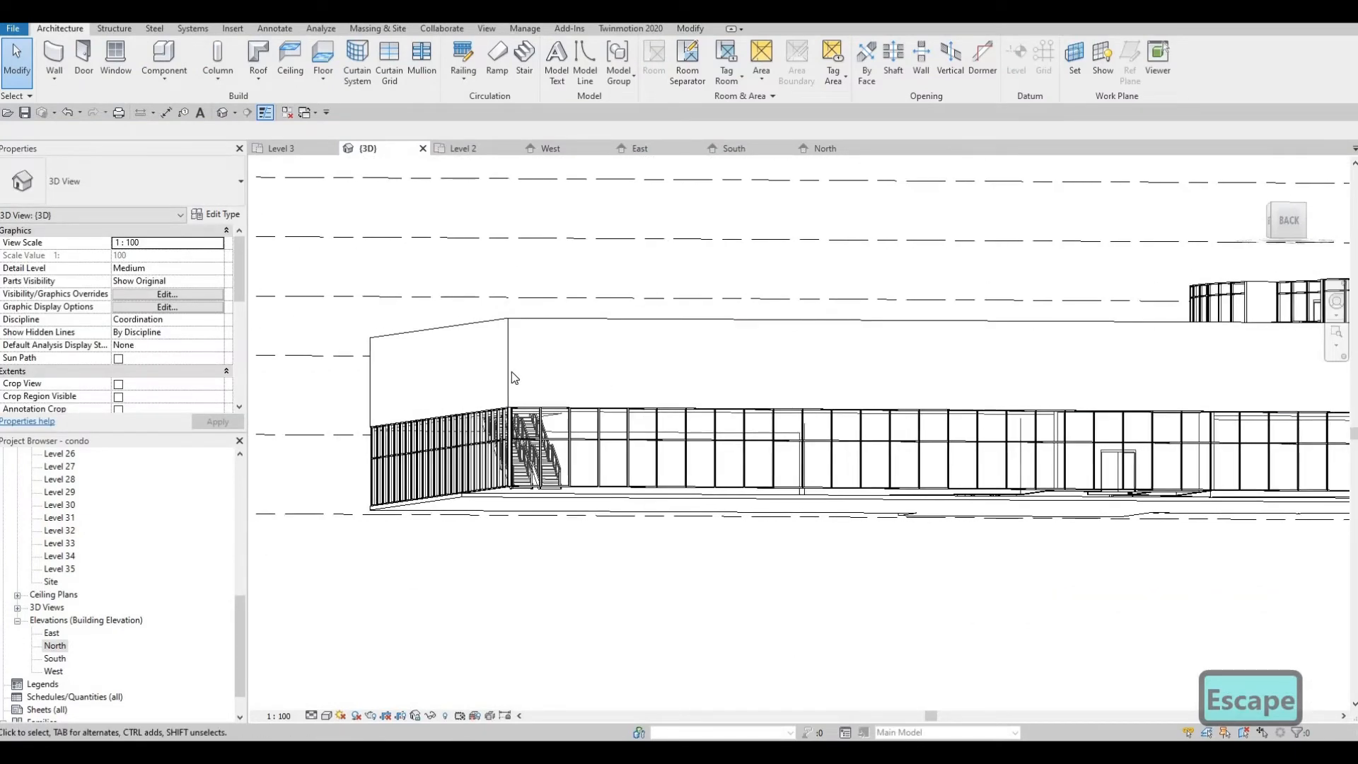
click(511, 373)
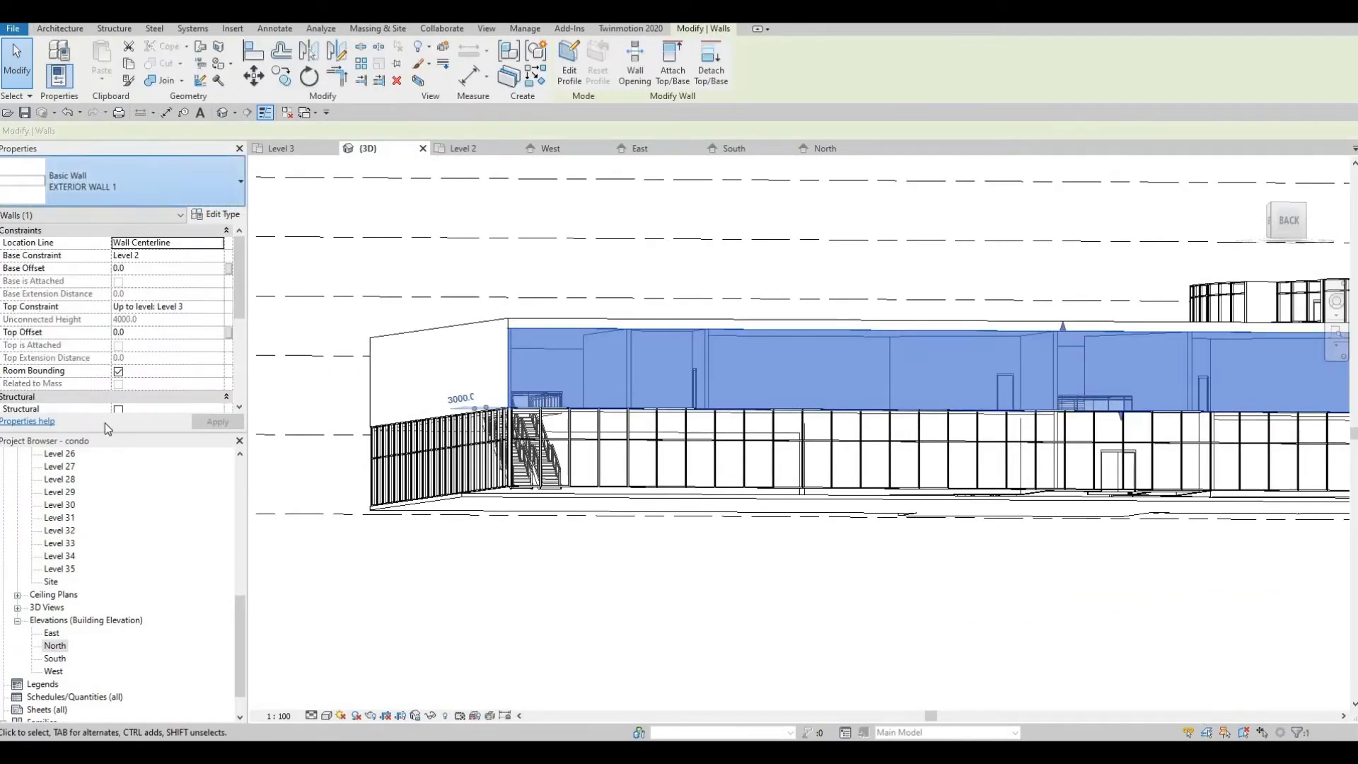
click(148, 185)
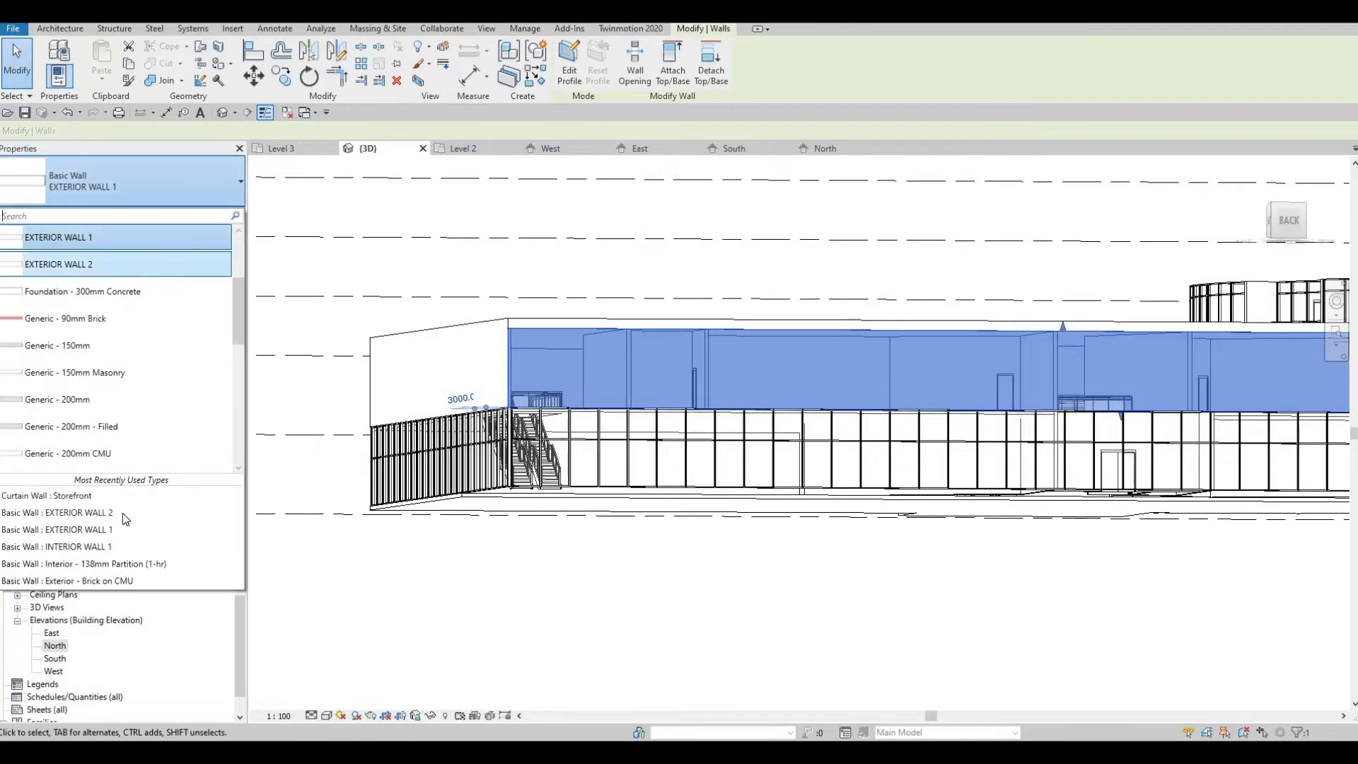
click(214, 501)
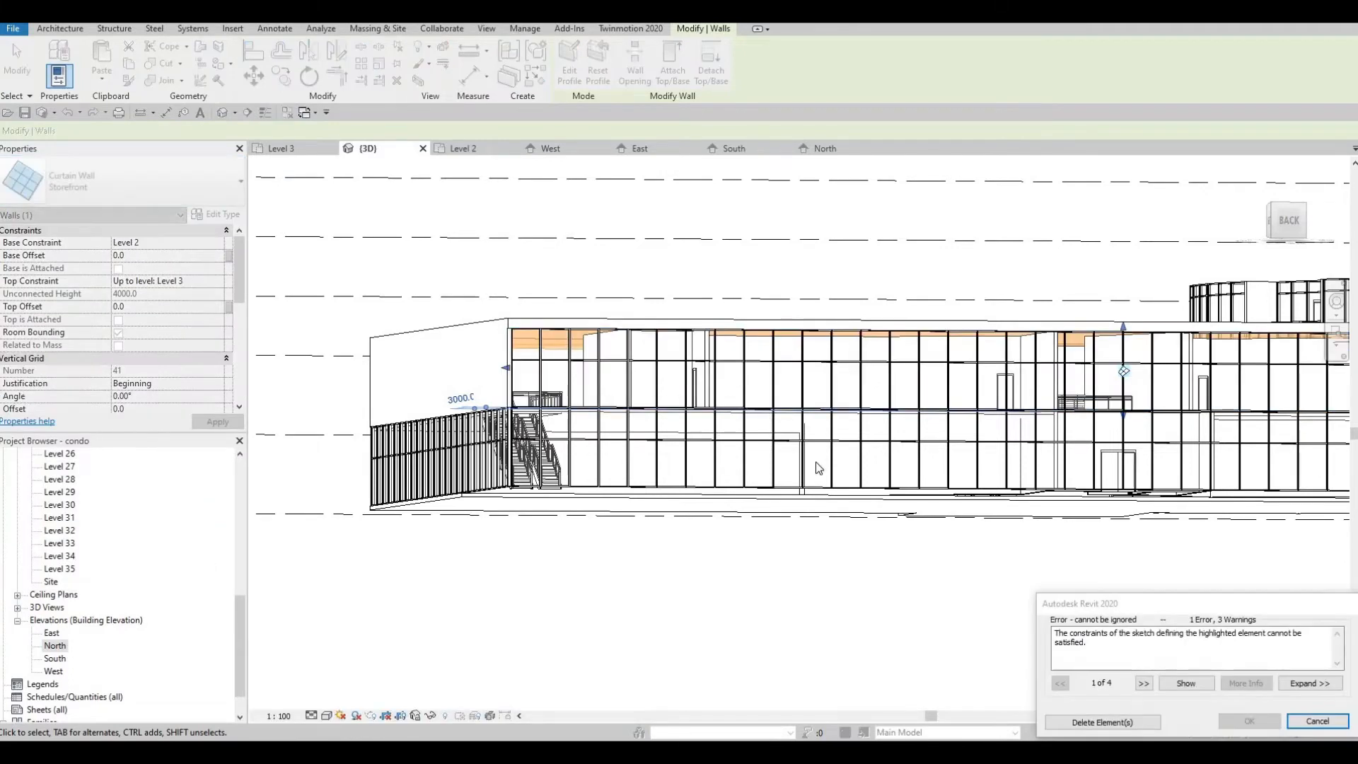
key(Escape)
key(Escape)
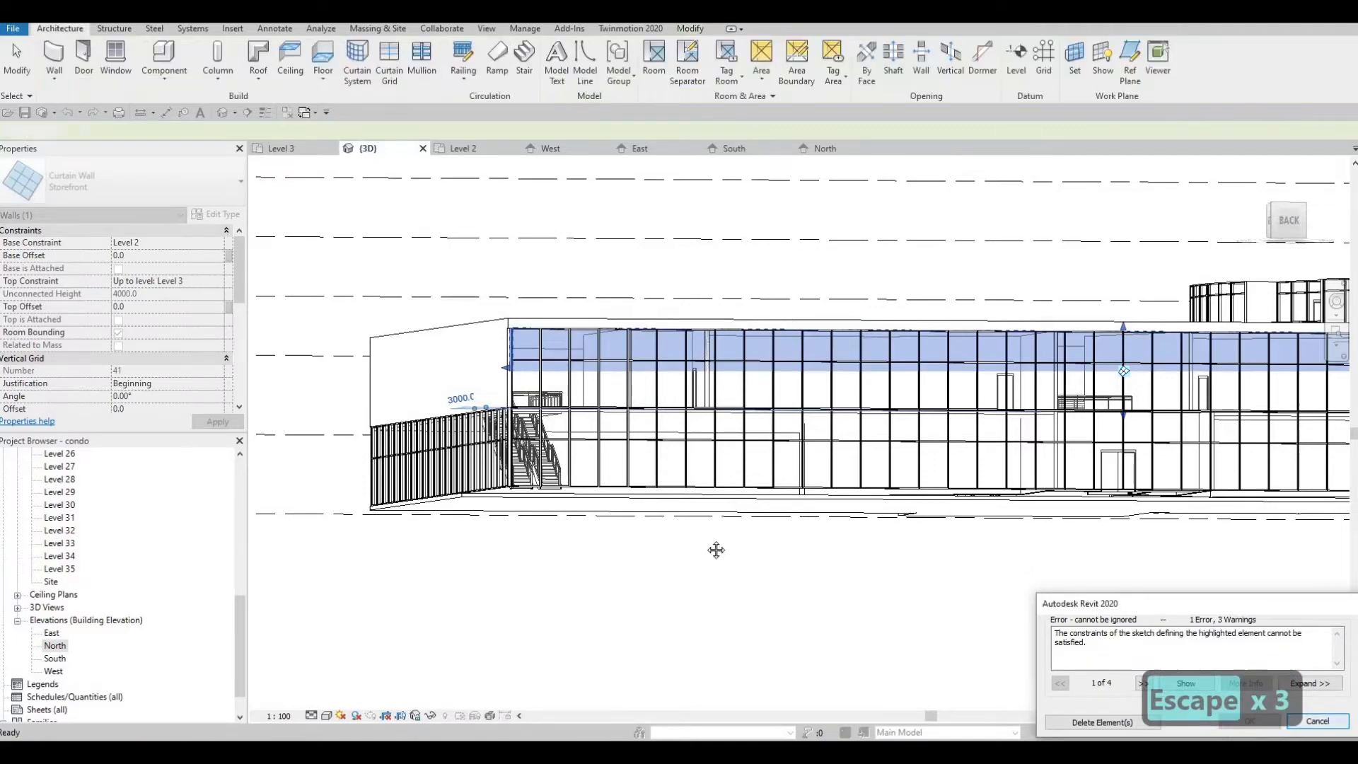
key(Escape)
Step: Examine the curved balcony, its junction with the straight Level 2 wall, and the remaining solid podium walls in 3D
shift+middle_drag(842, 540, 667, 493)
scroll(667, 492, up, 5)
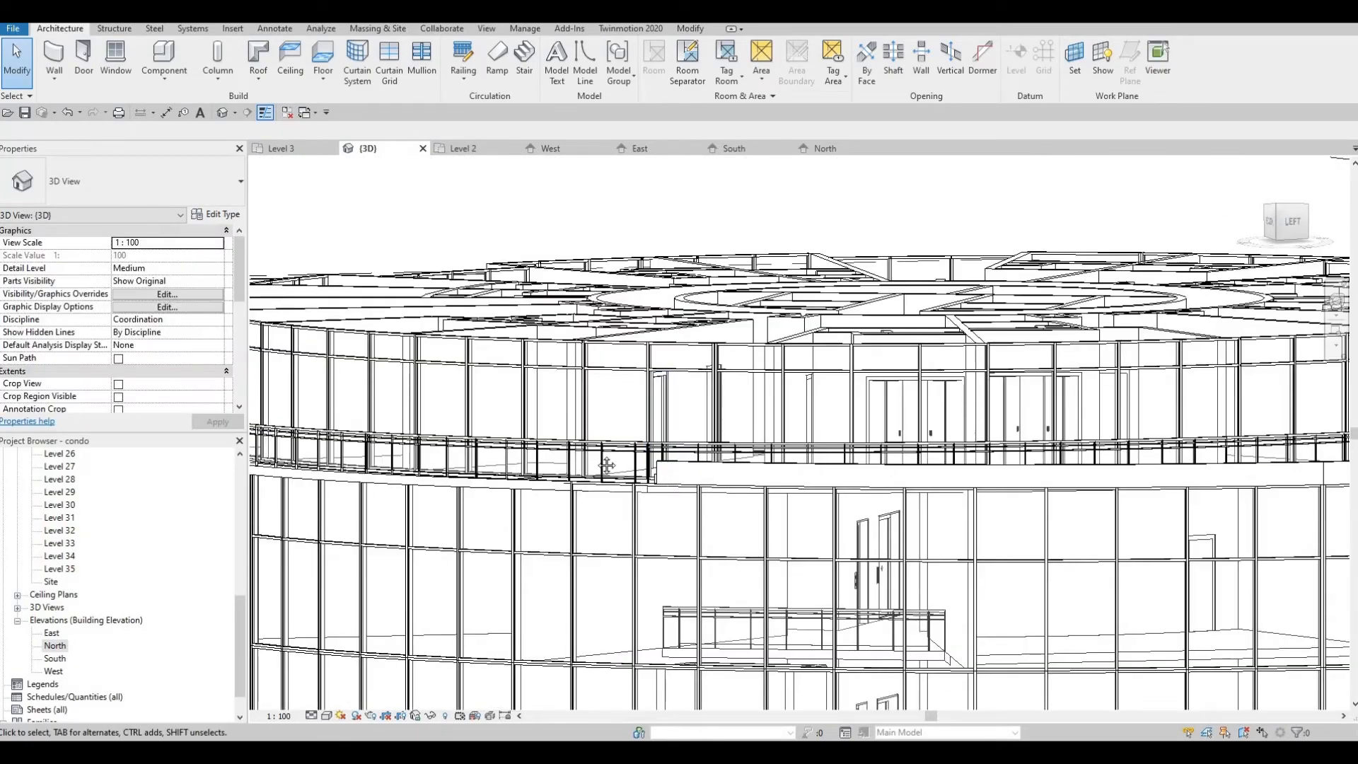
scroll(700, 495, down, 4)
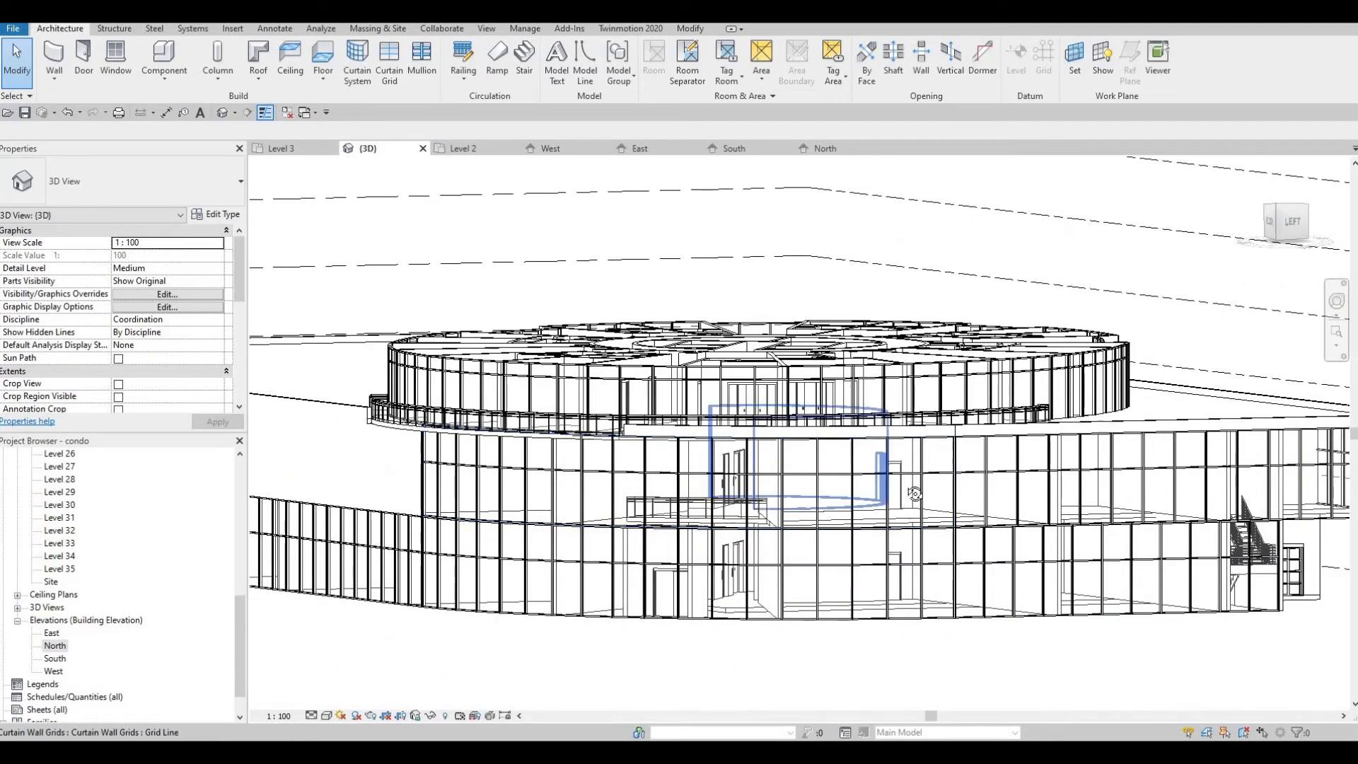
shift+middle_drag(879, 488, 939, 547)
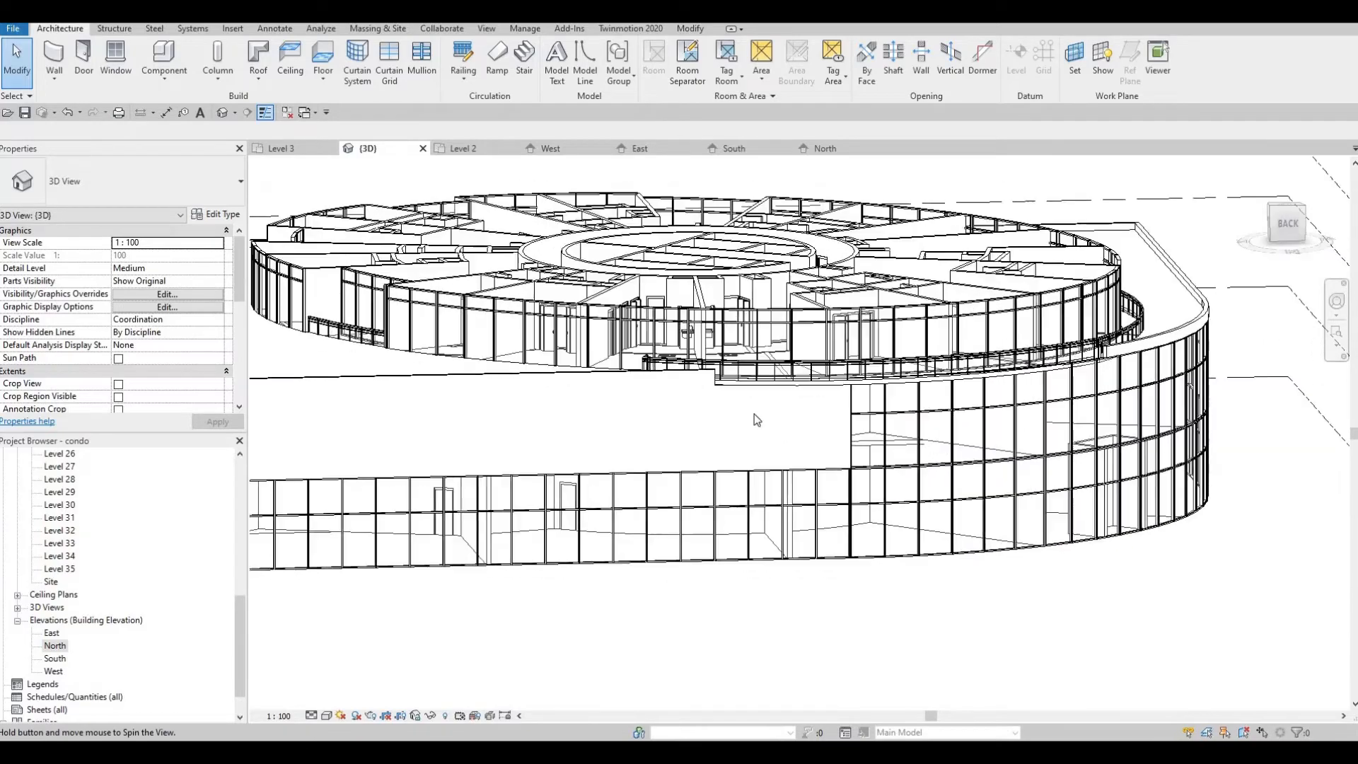
scroll(711, 367, up, 1)
scroll(709, 366, up, 1)
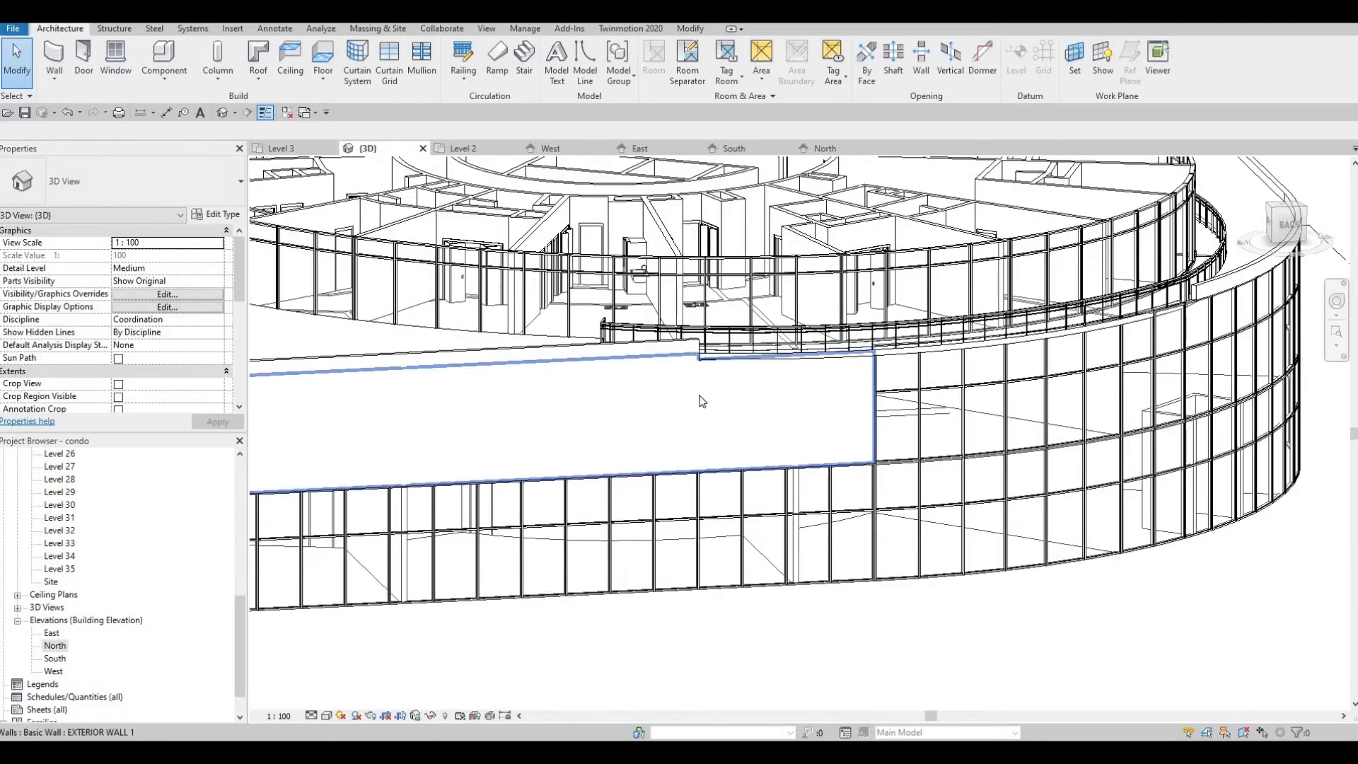
scroll(703, 401, down, 5)
key(Escape)
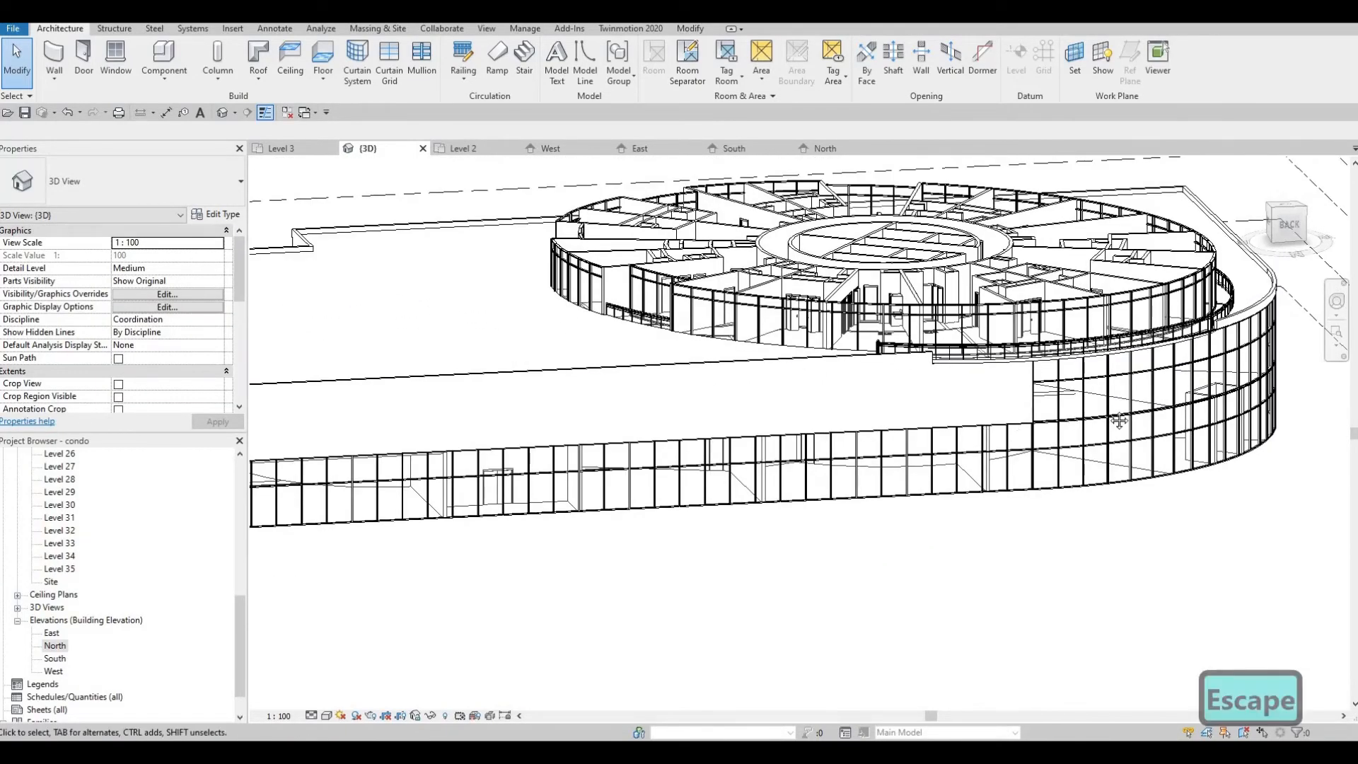
middle_drag(1119, 421, 1291, 425)
scroll(658, 451, down, 2)
middle_drag(658, 452, 967, 425)
shift+middle_drag(452, 434, 504, 435)
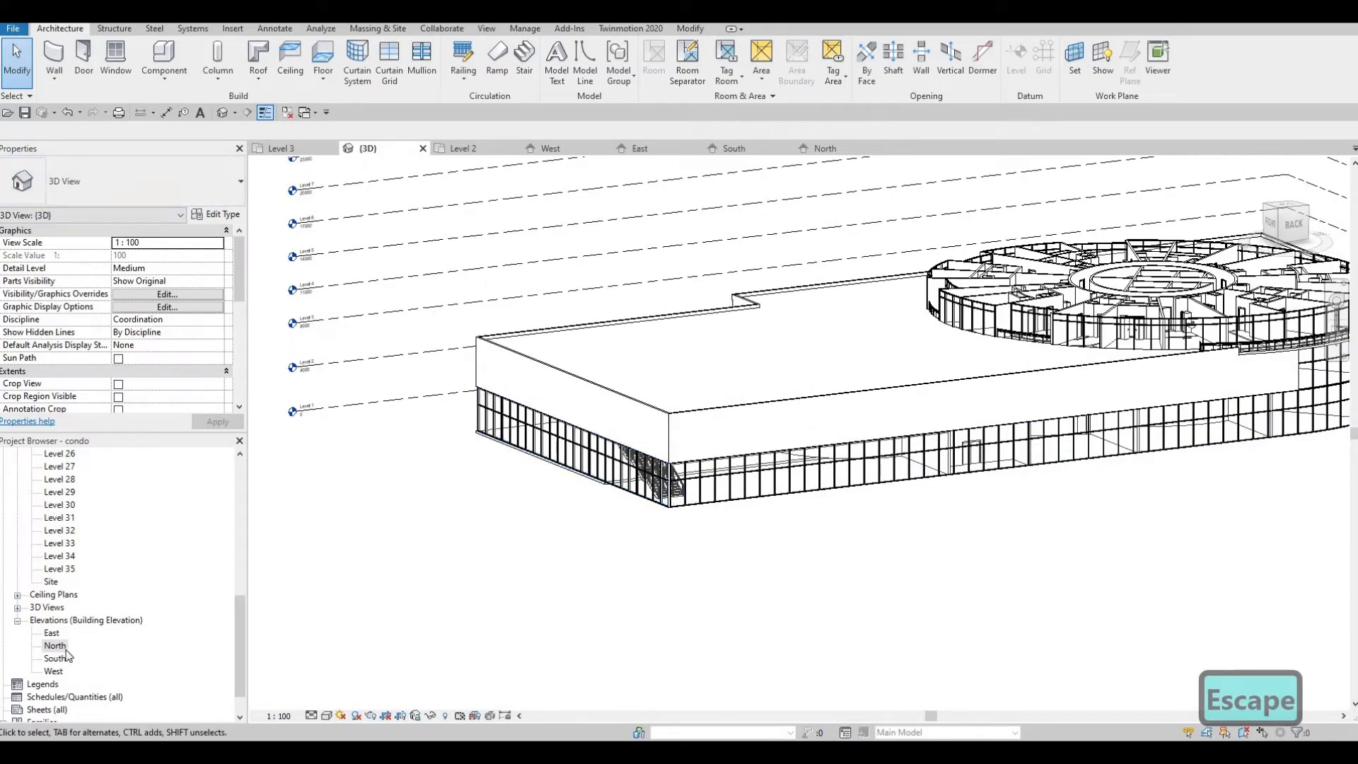
Step: Start an architectural wall in the Level 2 floor plan using the Curtain Wall type
click(463, 149)
scroll(482, 366, down, 2)
middle_drag(482, 366, 331, 342)
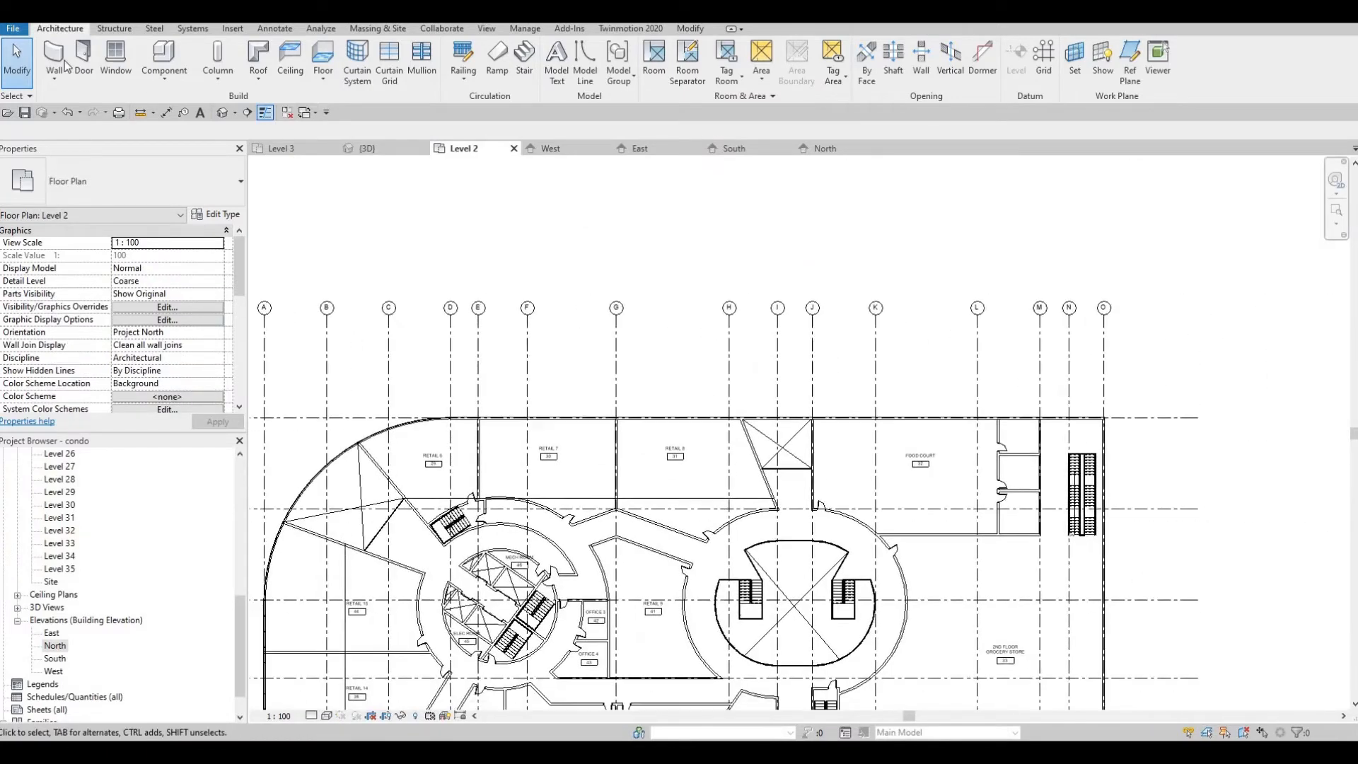
click(54, 79)
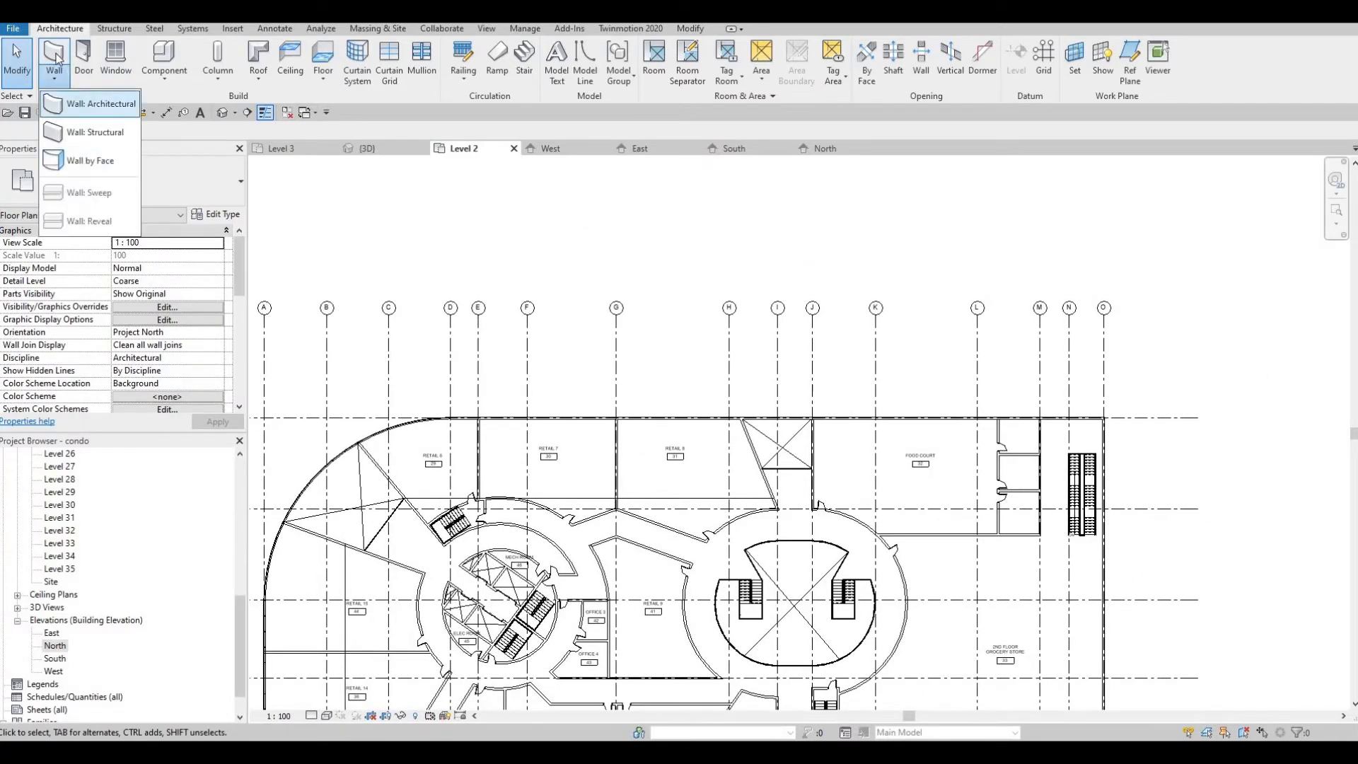
key(Escape)
key(w)
key(a)
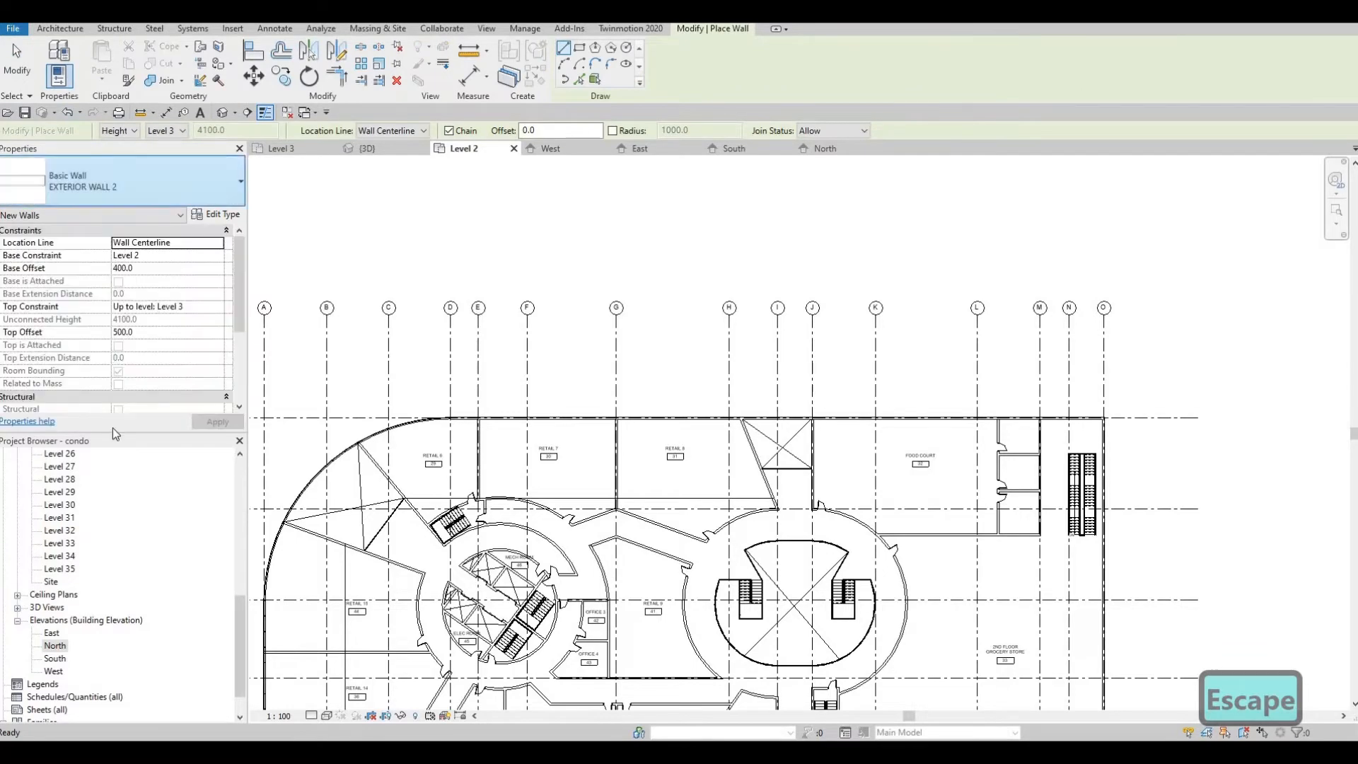
click(124, 183)
scroll(101, 460, down, 6)
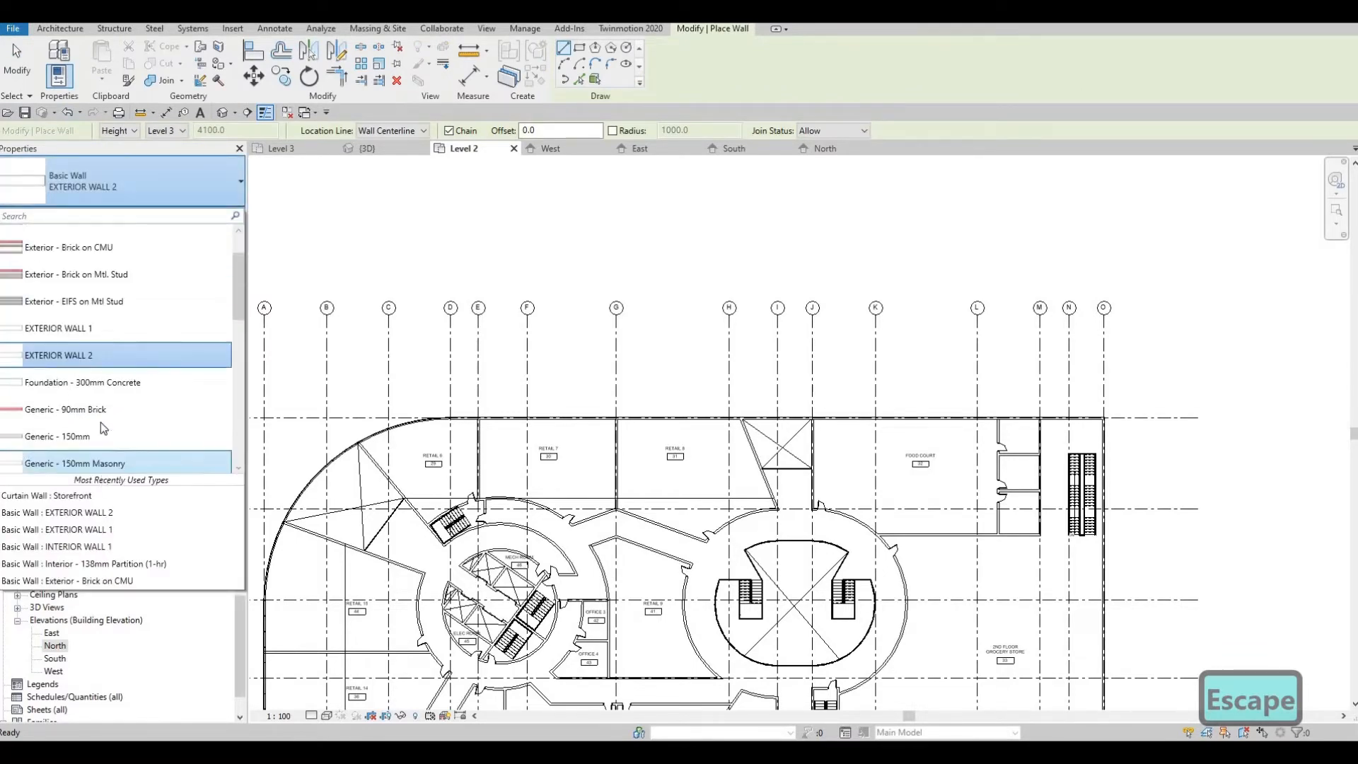
click(61, 406)
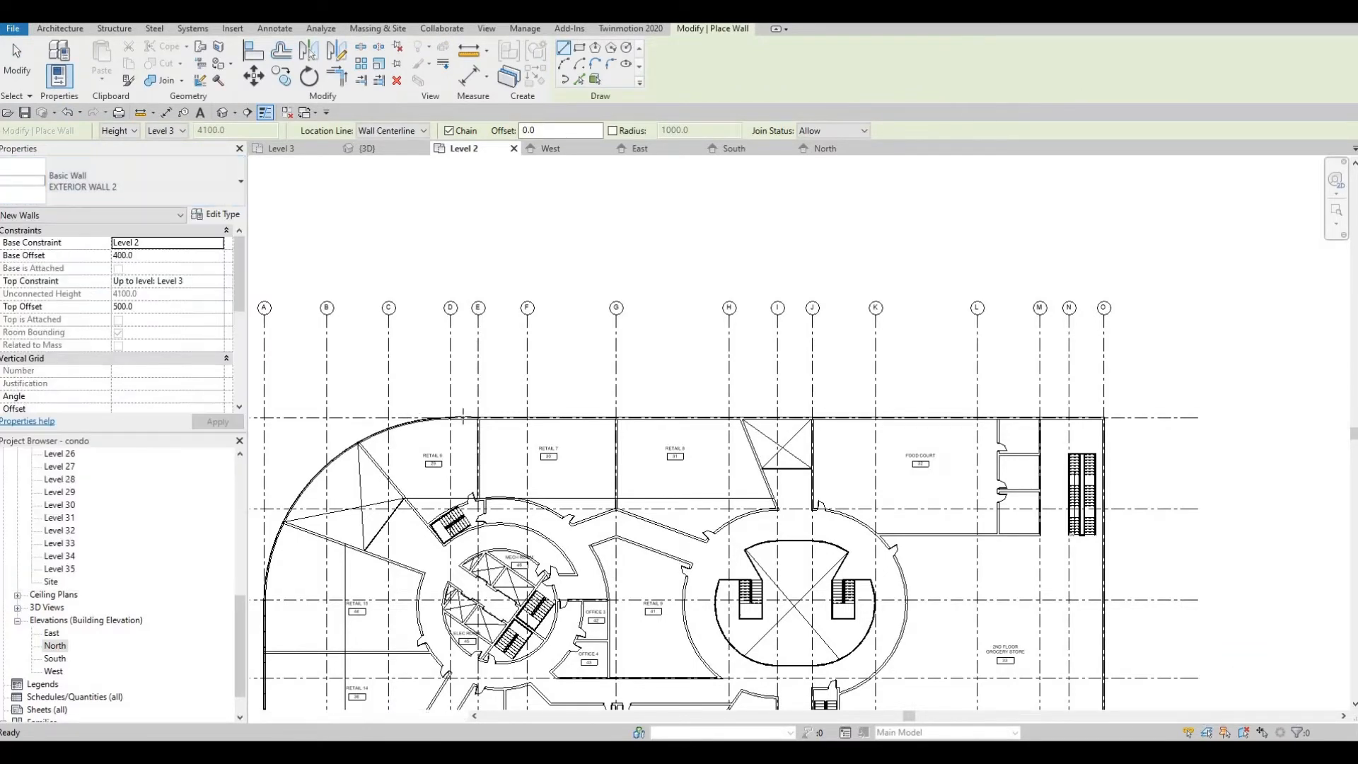
Step: Draw a curtain wall along the straight north exterior wall, from the end of the curved wall near grid D to the corner at grid O
scroll(396, 412, up, 3)
scroll(459, 440, up, 5)
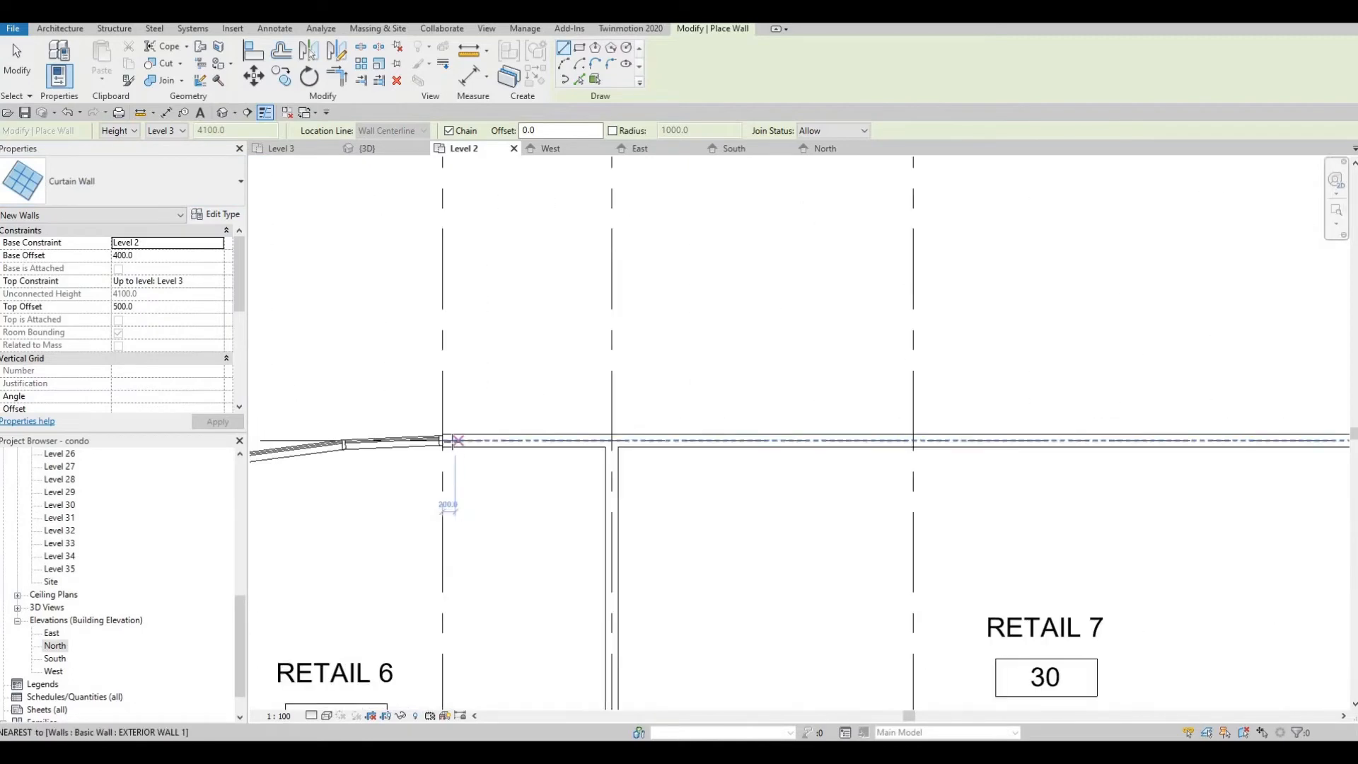
click(450, 440)
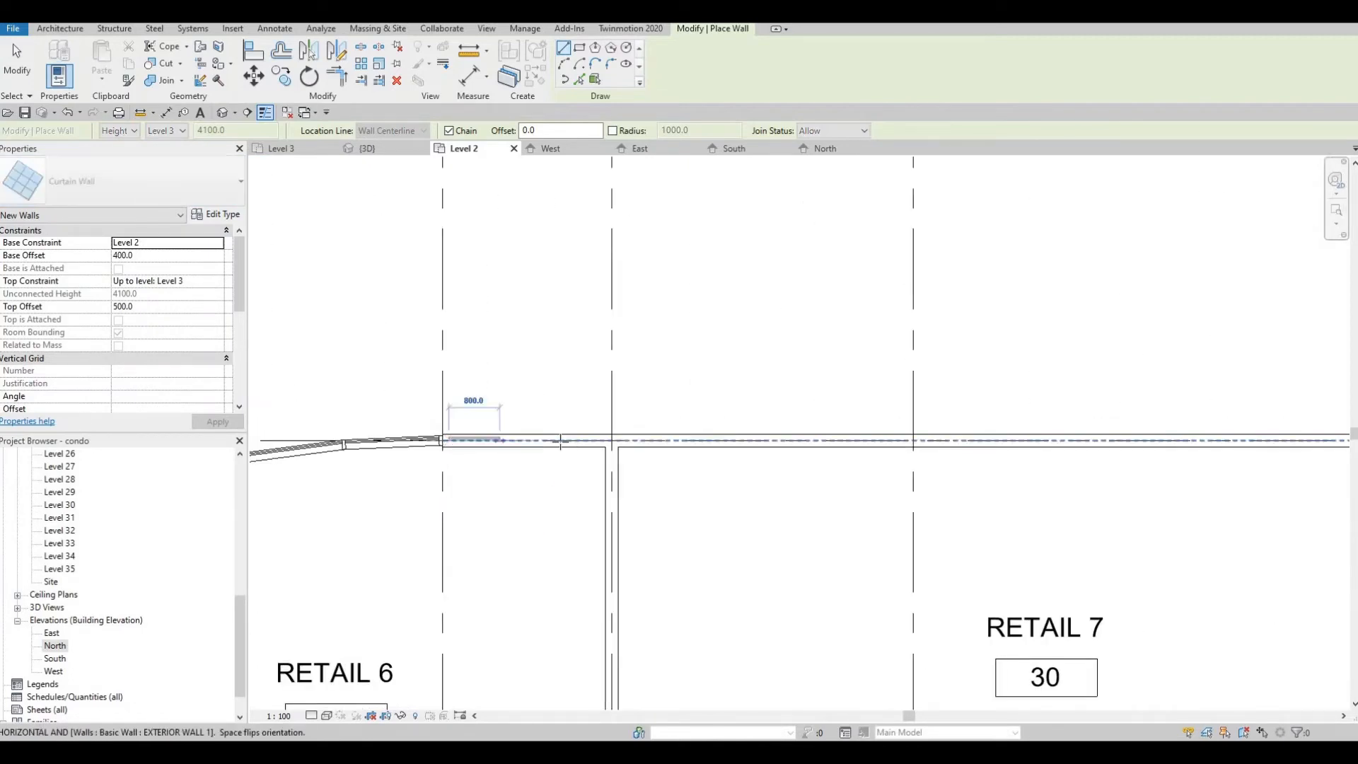
scroll(594, 443, down, 2)
middle_drag(1161, 425, 567, 401)
scroll(809, 424, down, 3)
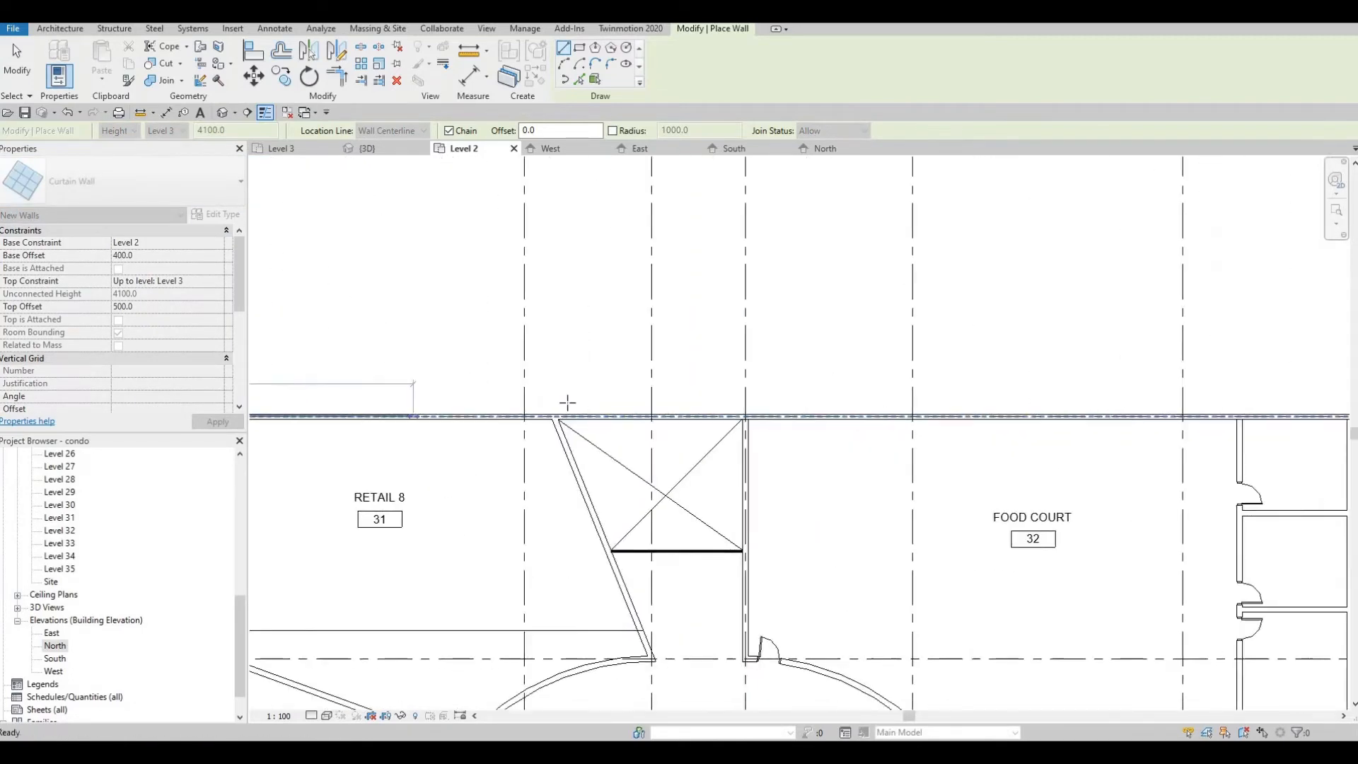
scroll(567, 400, down, 2)
middle_drag(1285, 402, 791, 403)
scroll(791, 403, up, 7)
scroll(1078, 463, up, 2)
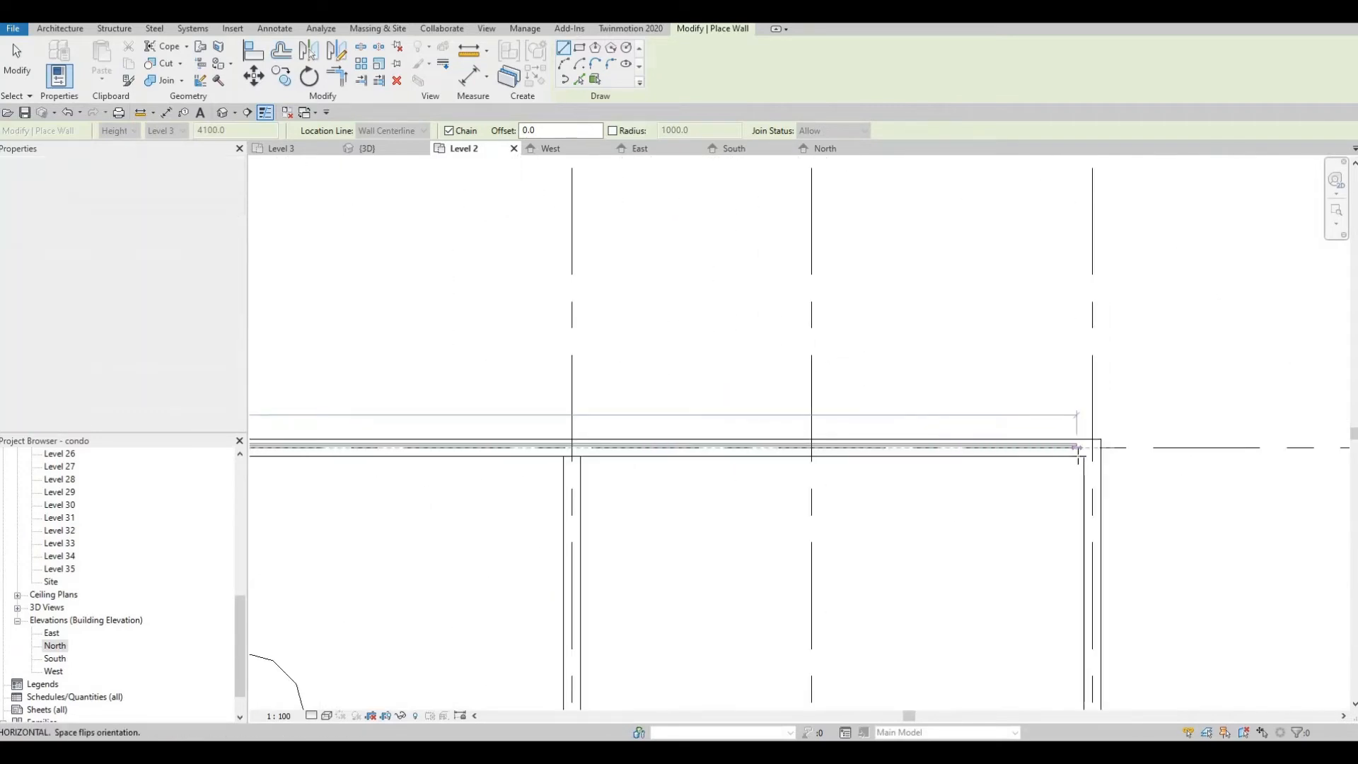
key(Escape)
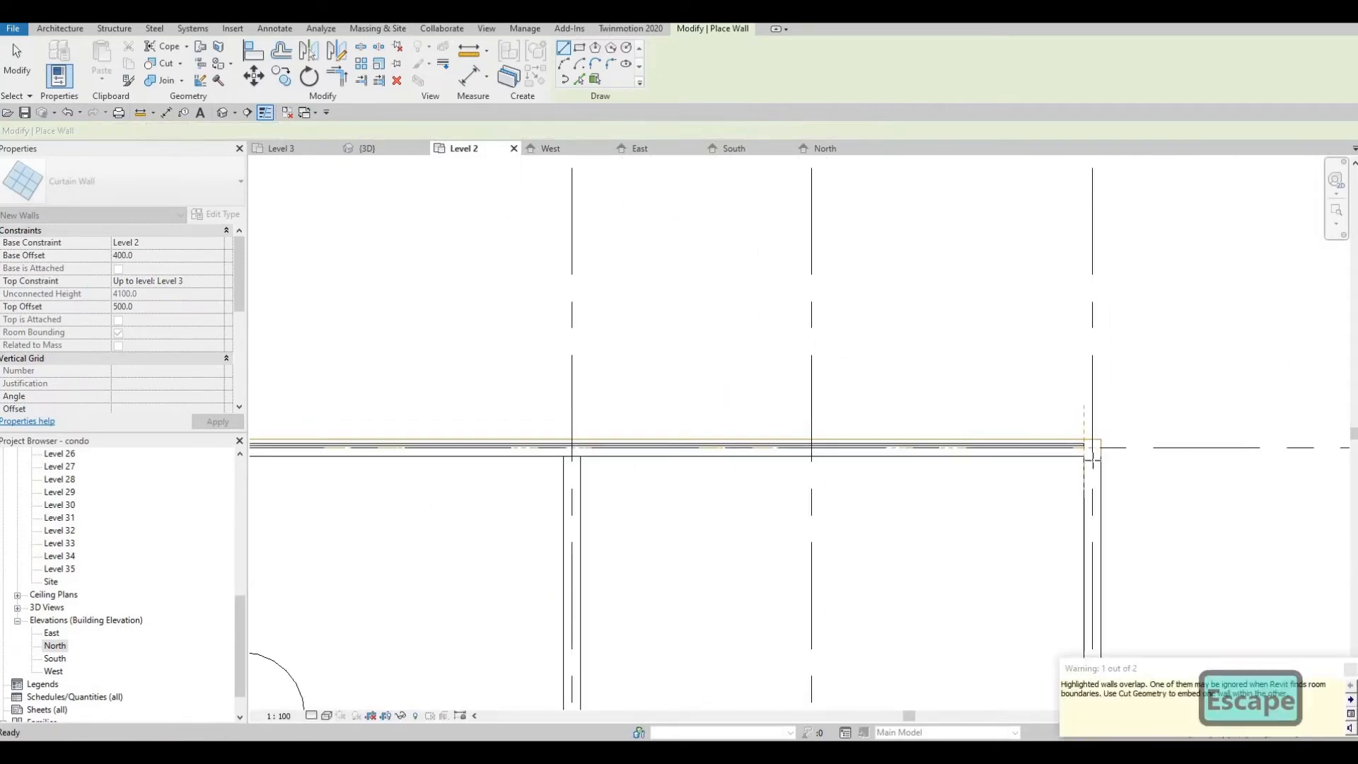
Step: Draw a second curtain wall along the east exterior wall on grid O, from the northeast corner to the southeast corner
click(1093, 442)
scroll(1026, 509, down, 3)
middle_drag(1002, 685, 964, 490)
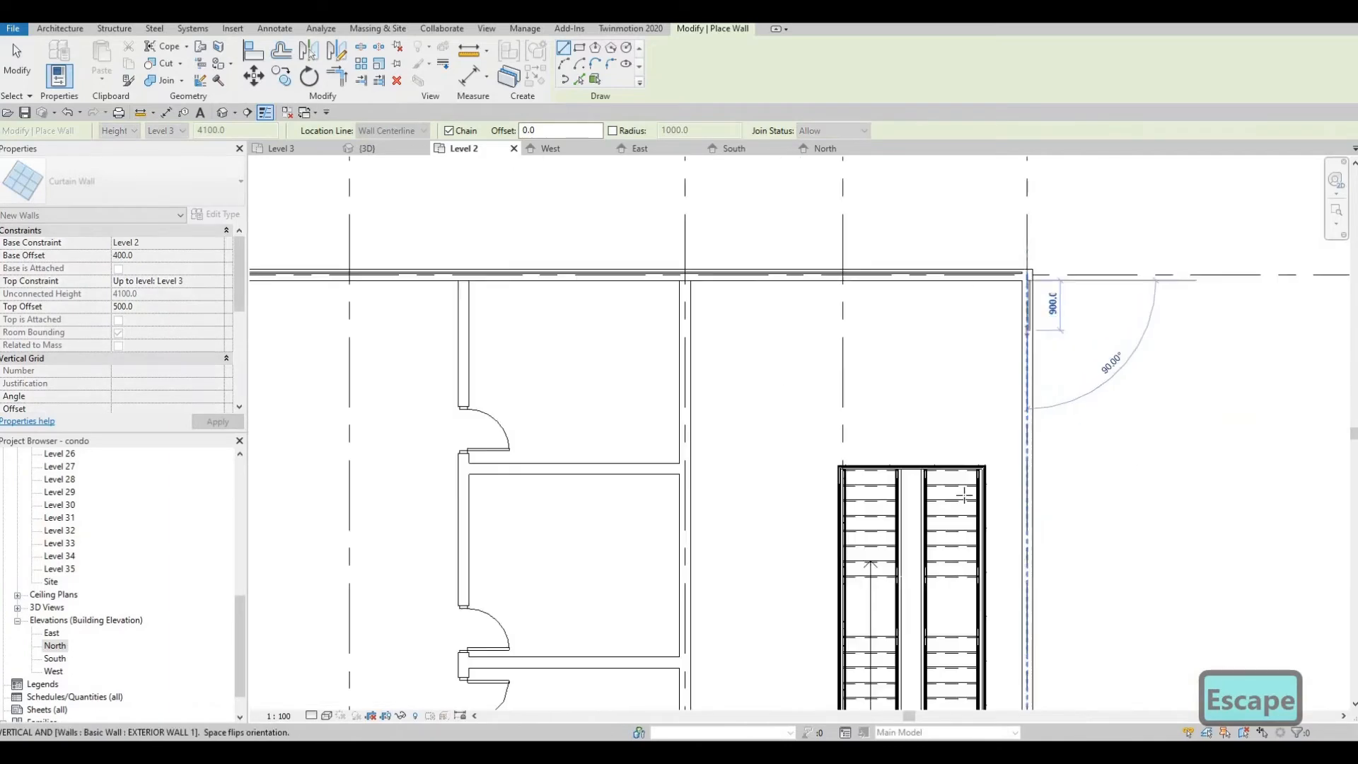
middle_drag(948, 700, 906, 521)
scroll(906, 521, down, 3)
middle_drag(912, 657, 884, 418)
scroll(885, 495, down, 1)
middle_drag(885, 697, 838, 384)
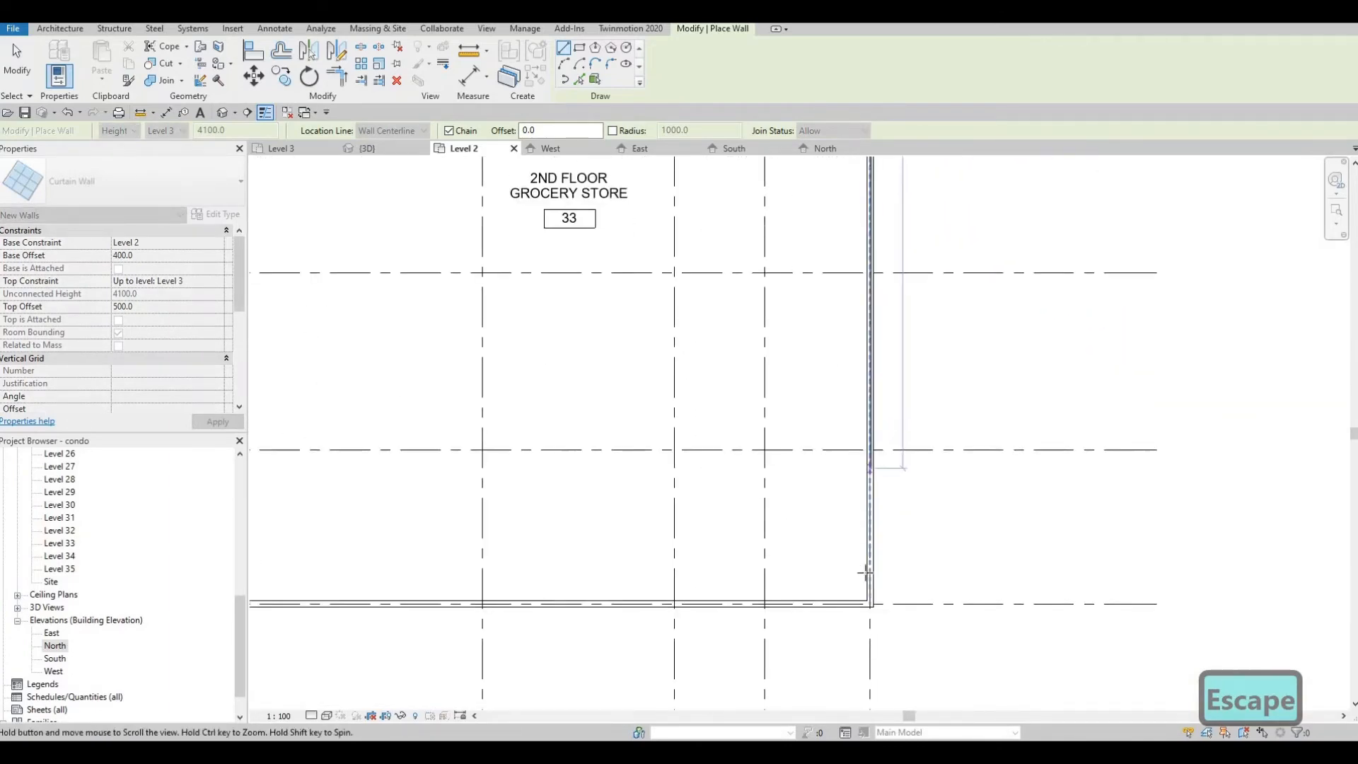
scroll(865, 598, up, 6)
click(865, 594)
key(Escape)
key(Escape)
key(Escape)
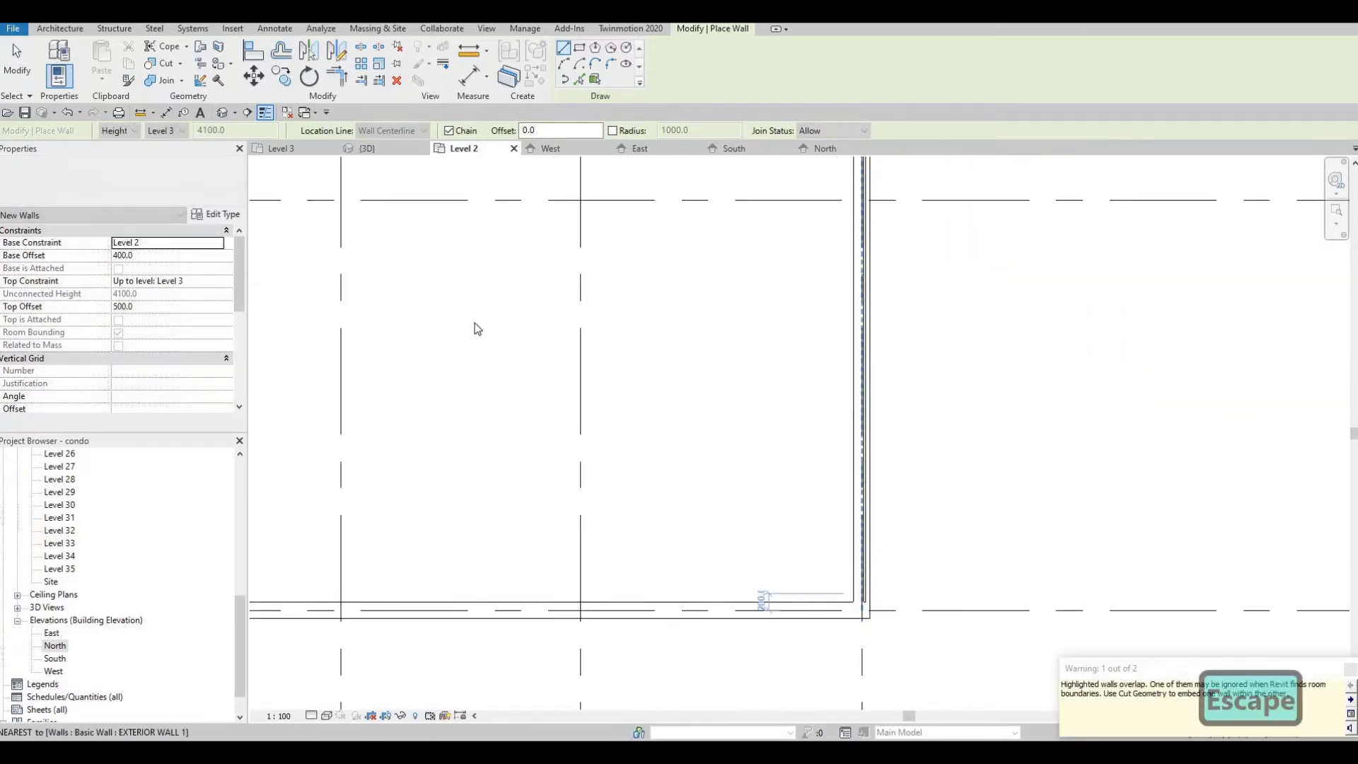
Step: Finish placing walls and cut the Level 2 east exterior wall with its overlapping curtain wall using Cut Geometry
middle_drag(812, 335, 905, 548)
scroll(652, 530, down, 2)
key(Escape)
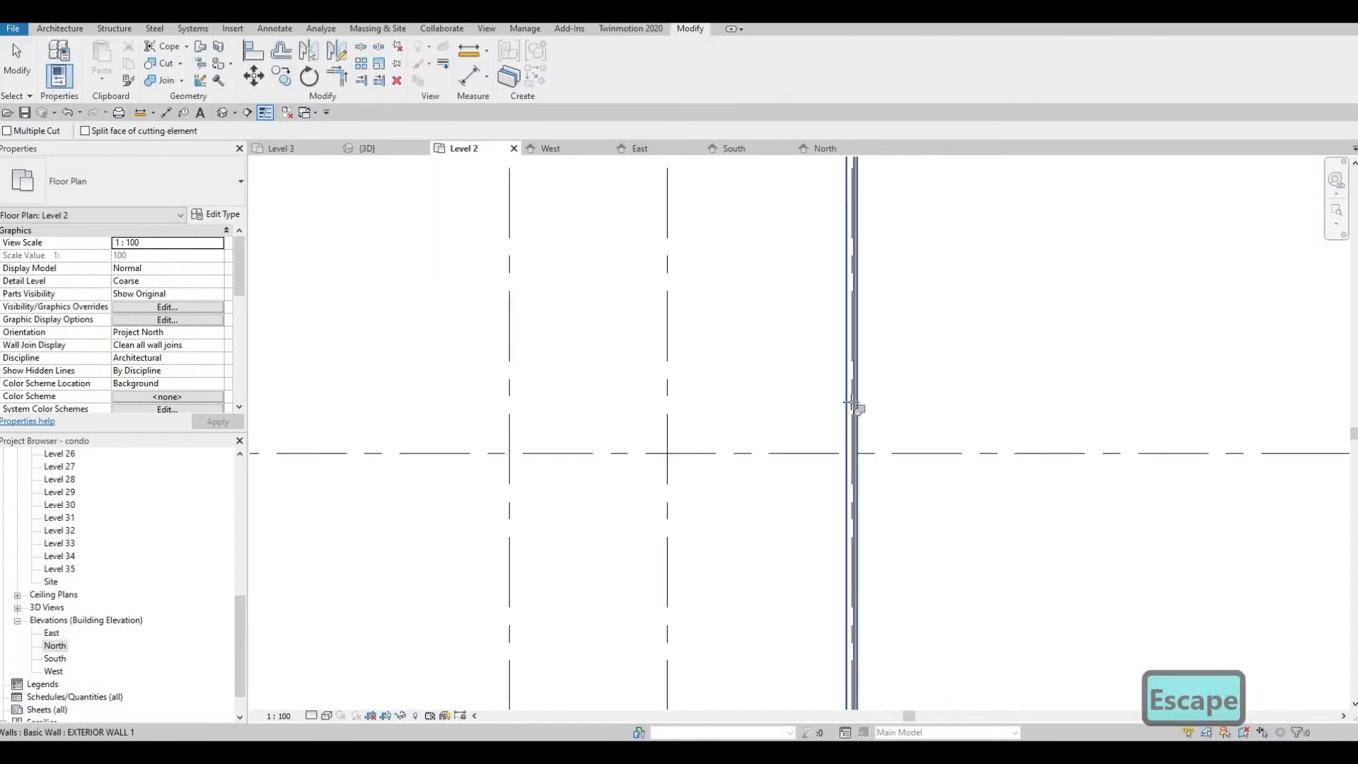
middle_drag(664, 205, 791, 552)
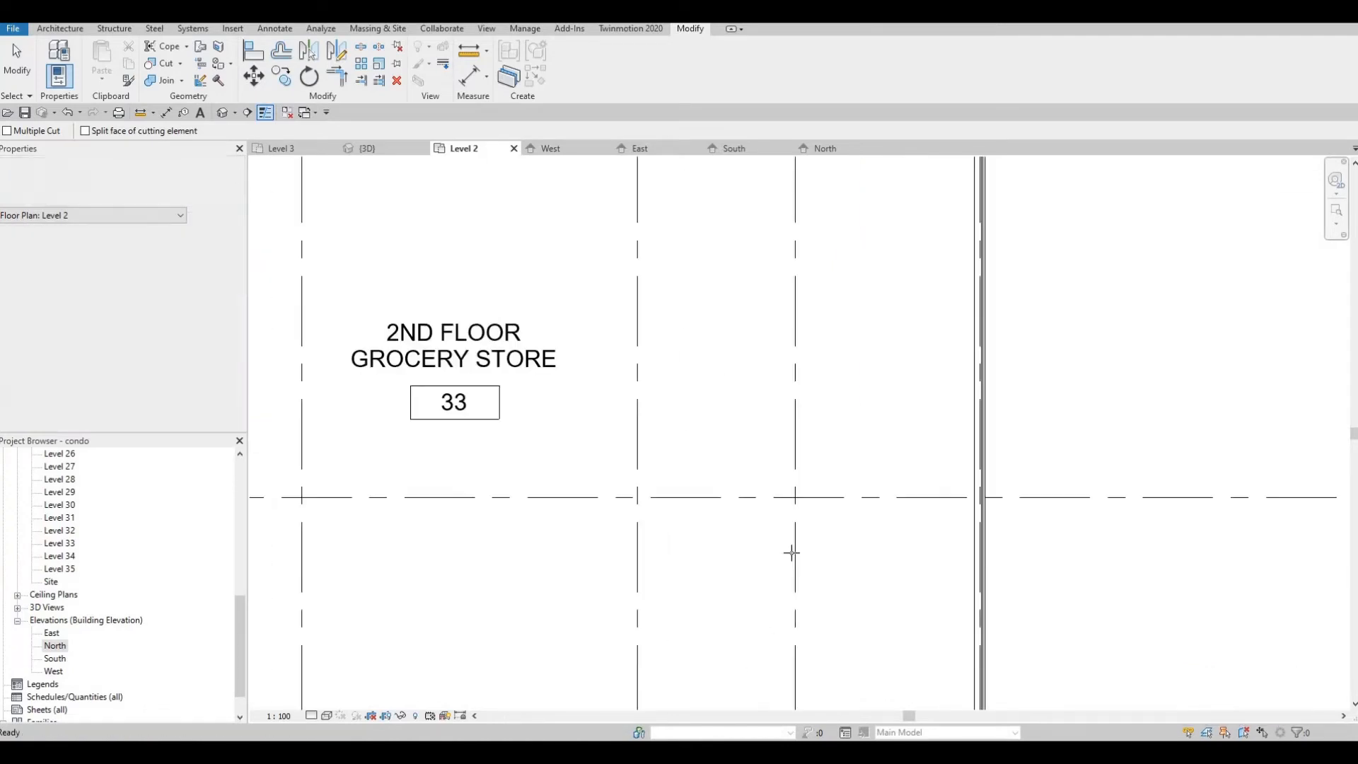
Step: Cut the Level 2 north exterior wall with the curtain wall drawn along it
middle_drag(783, 226, 791, 553)
middle_drag(803, 290, 784, 528)
middle_drag(875, 405, 859, 647)
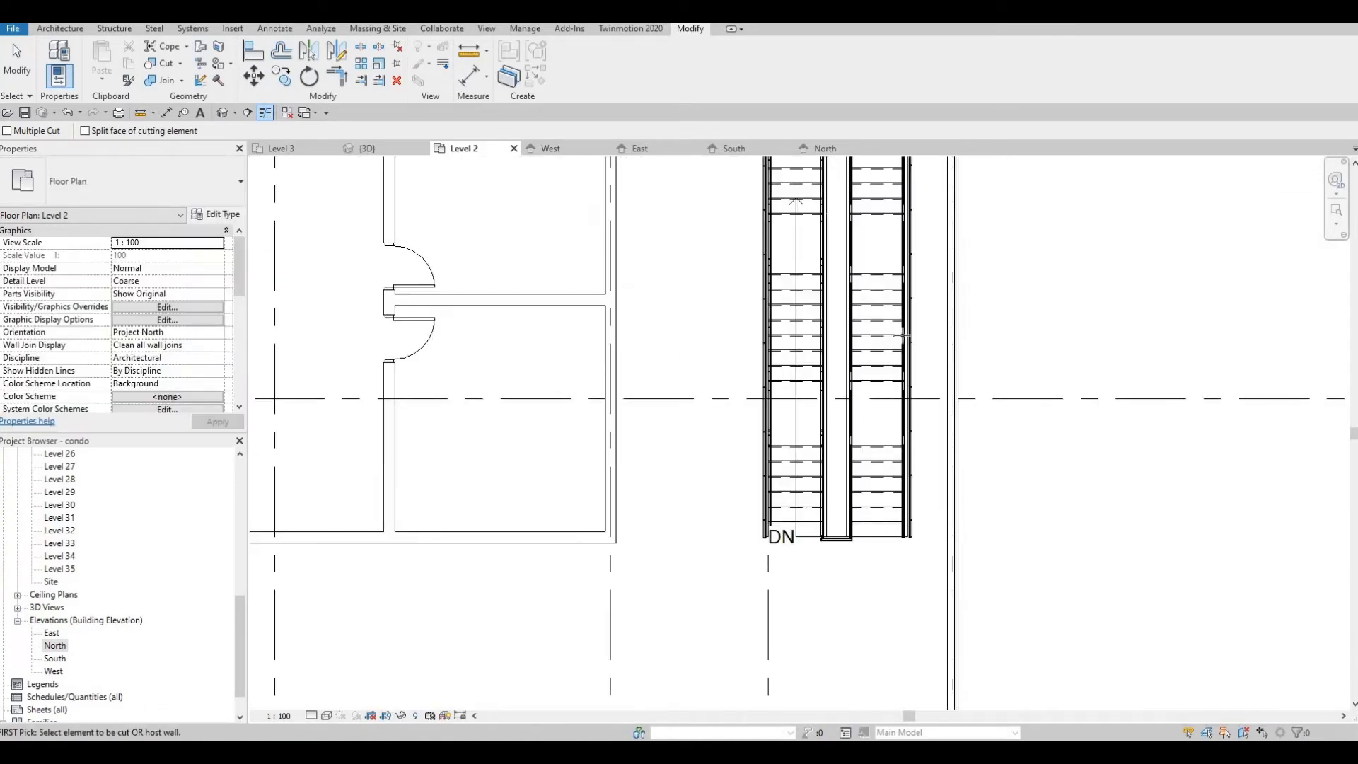
middle_drag(903, 303, 903, 546)
scroll(913, 342, up, 2)
click(917, 345)
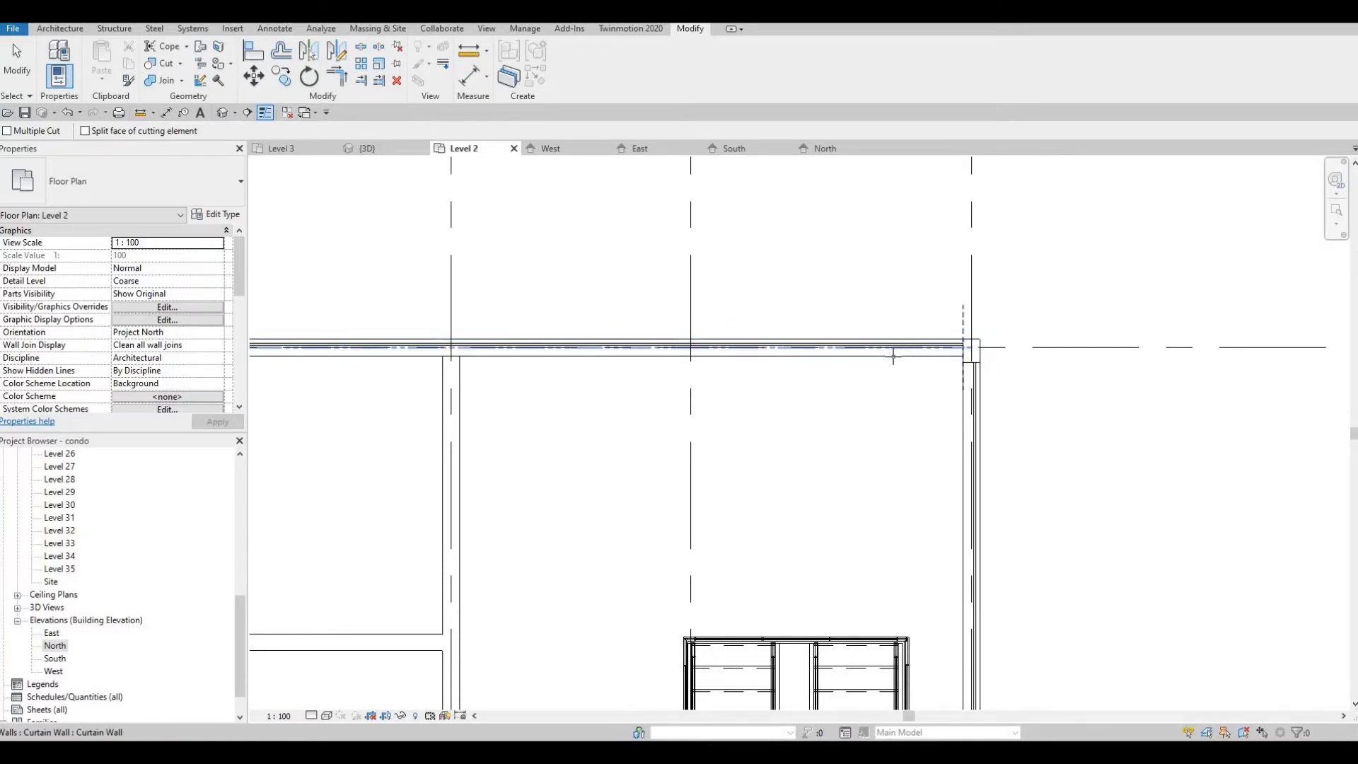
key(Escape)
key(Escape)
key(Escape)
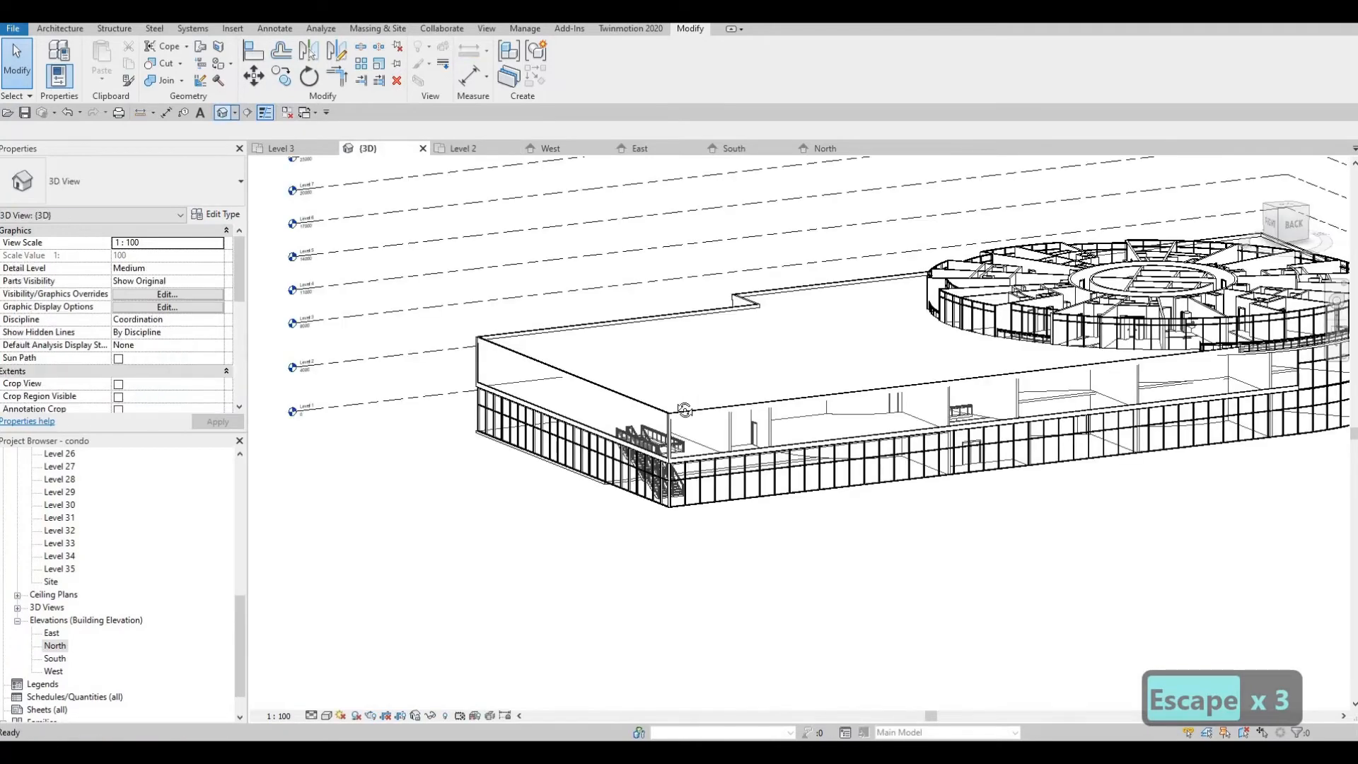
Step: In the 3D view, set the north Level 2 curtain wall's top offset to 0 at Level 3 and its base offset to 0
scroll(665, 417, up, 3)
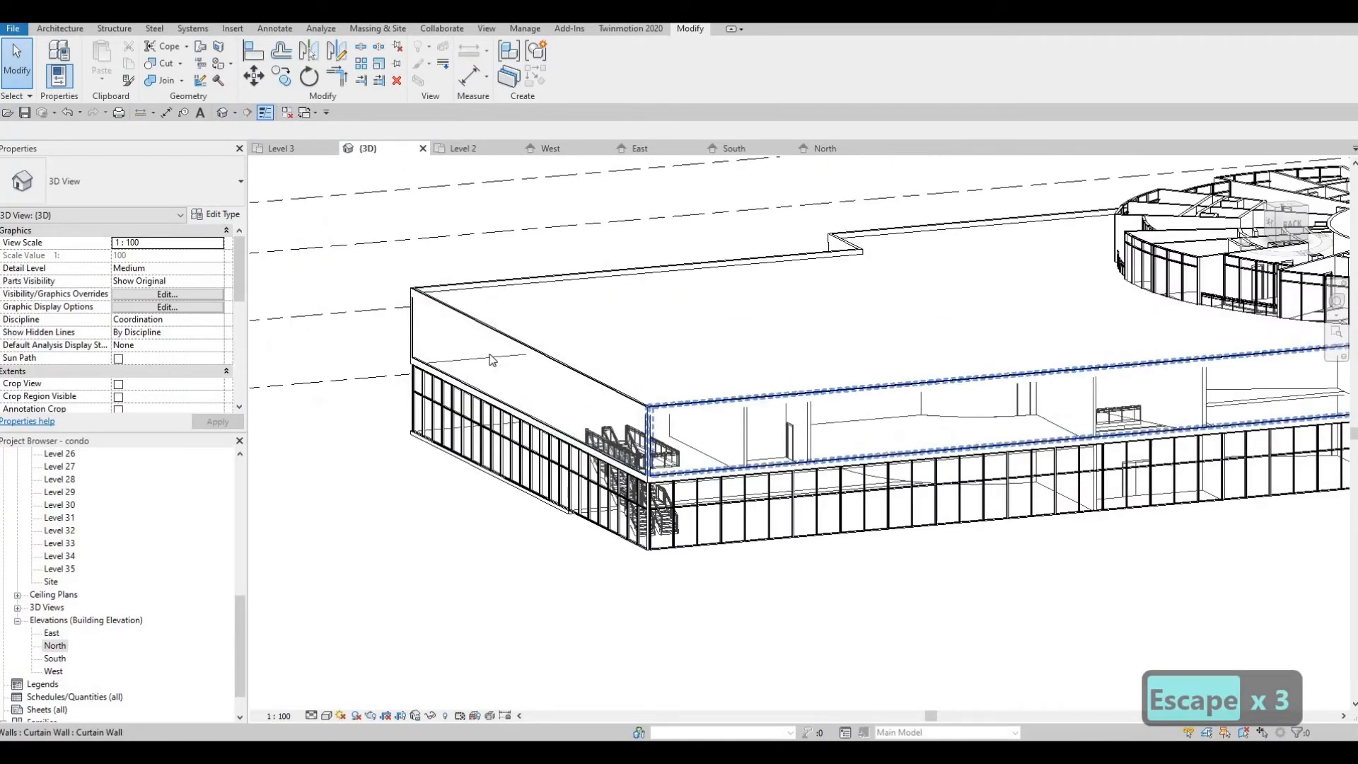
click(976, 382)
scroll(850, 292, up, 5)
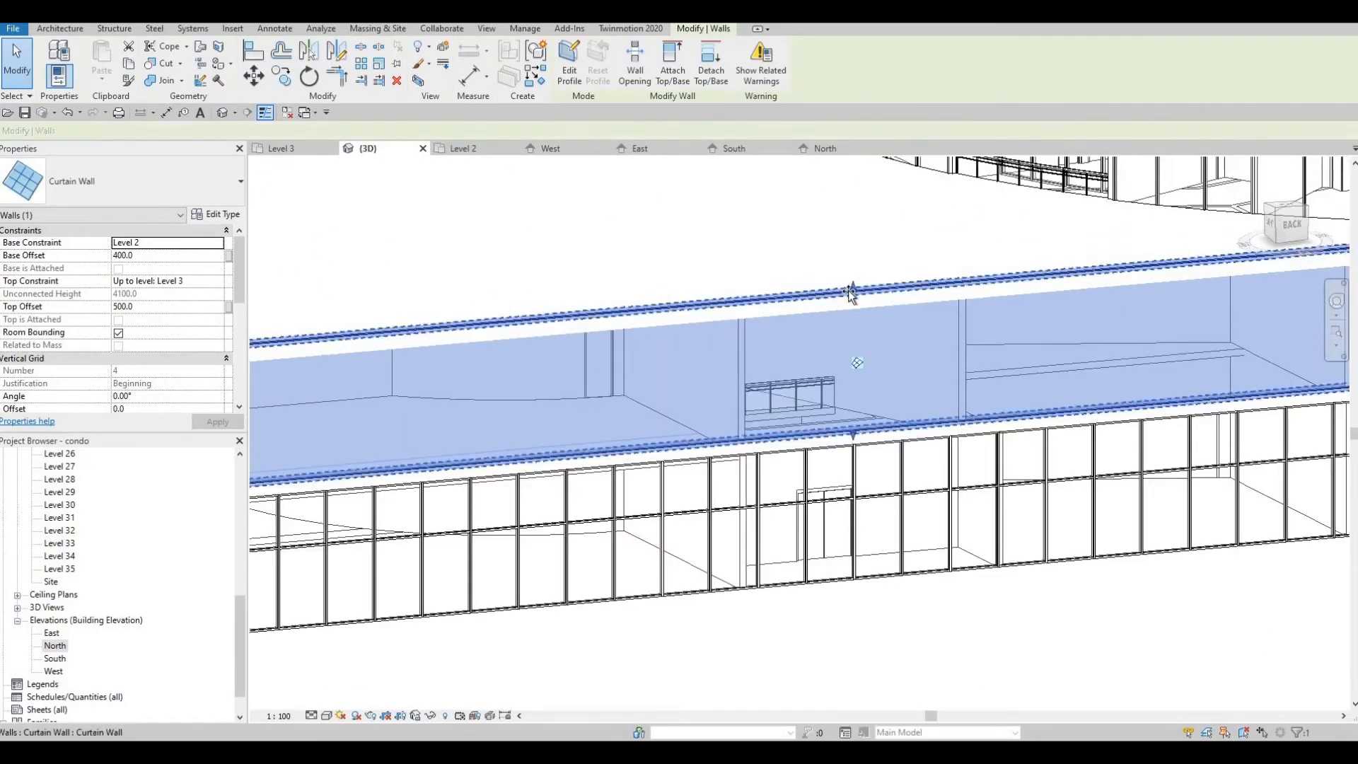
drag(850, 292, 856, 351)
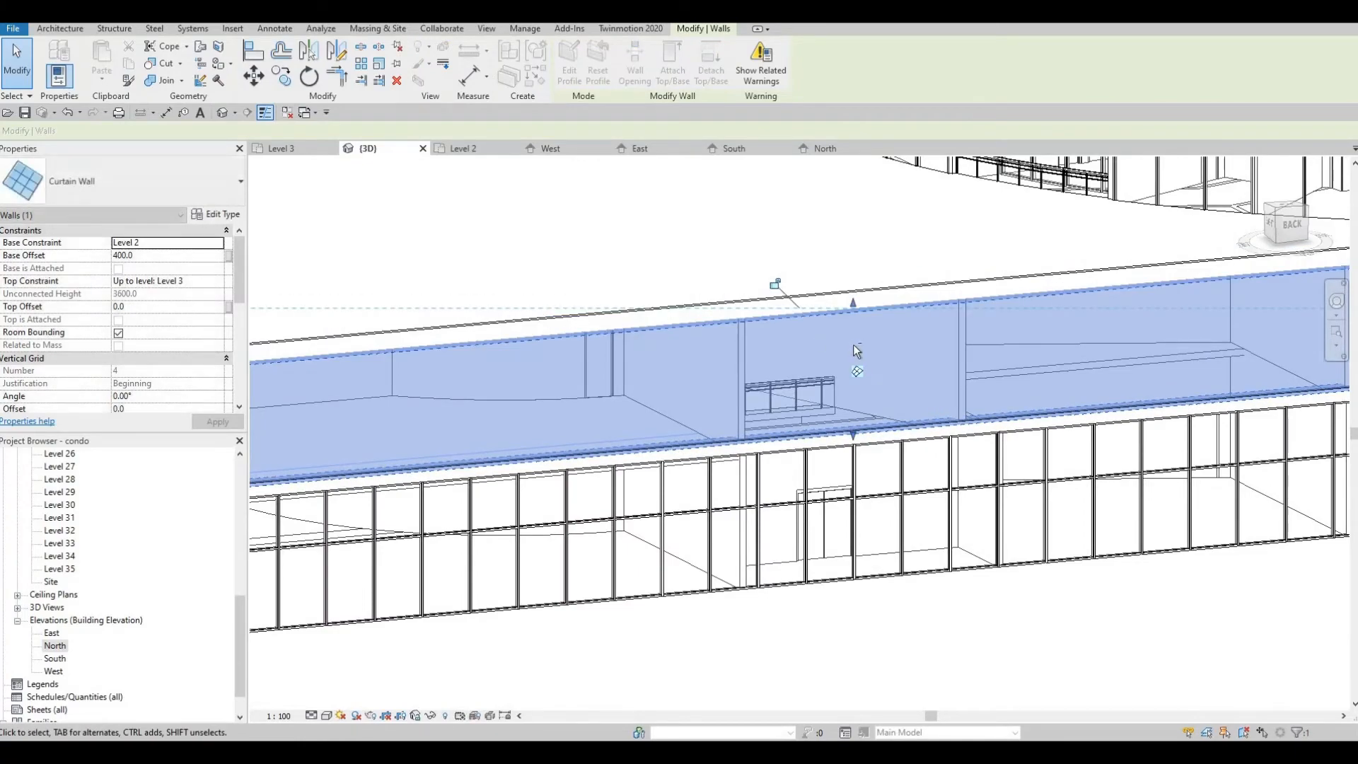
shift+middle_drag(856, 351, 528, 362)
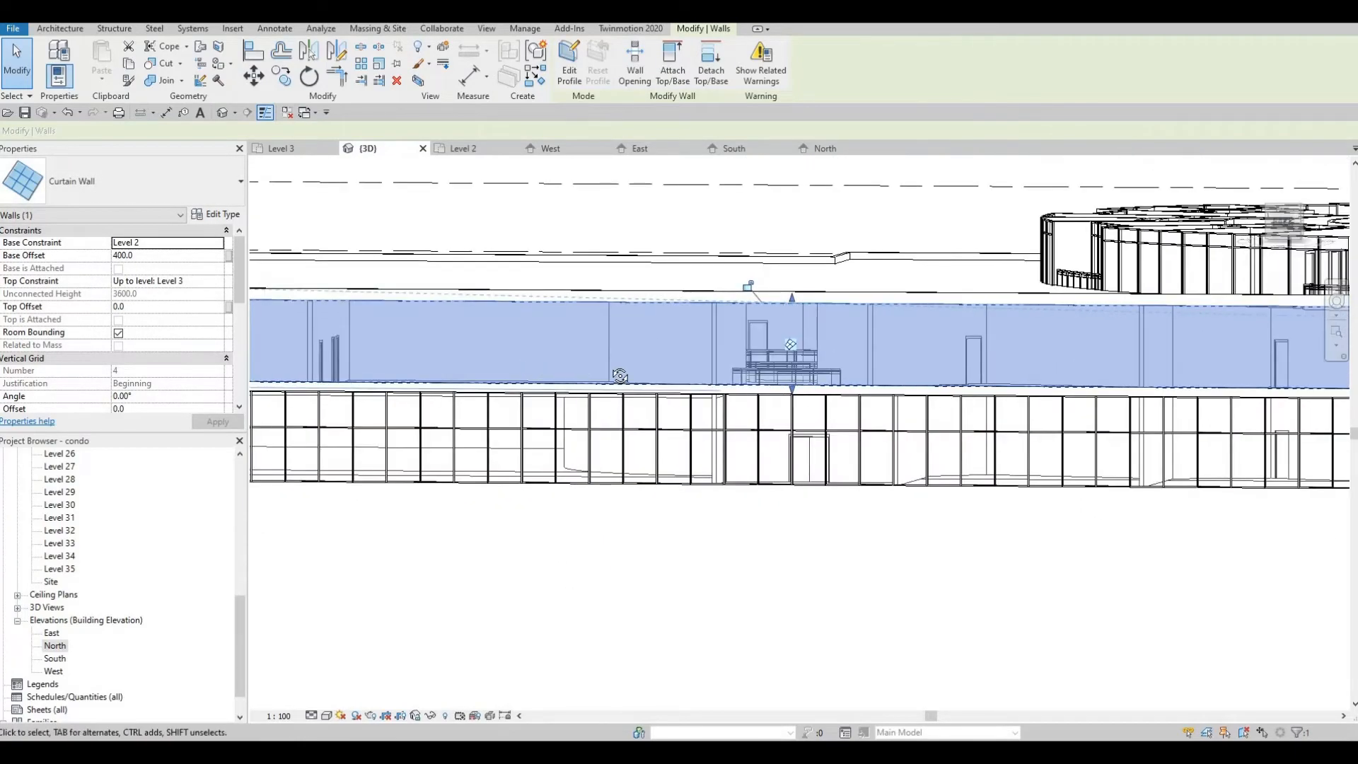
shift+middle_drag(619, 376, 380, 299)
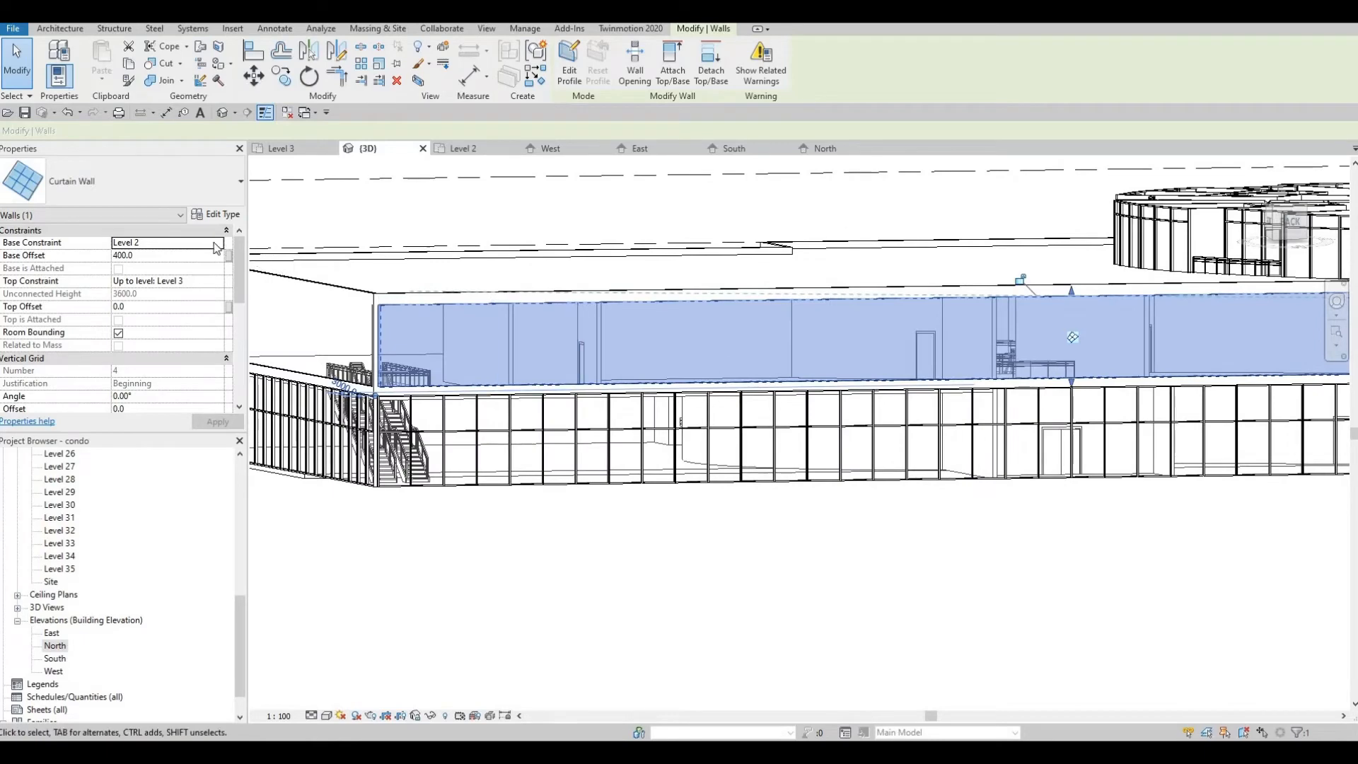
click(153, 256)
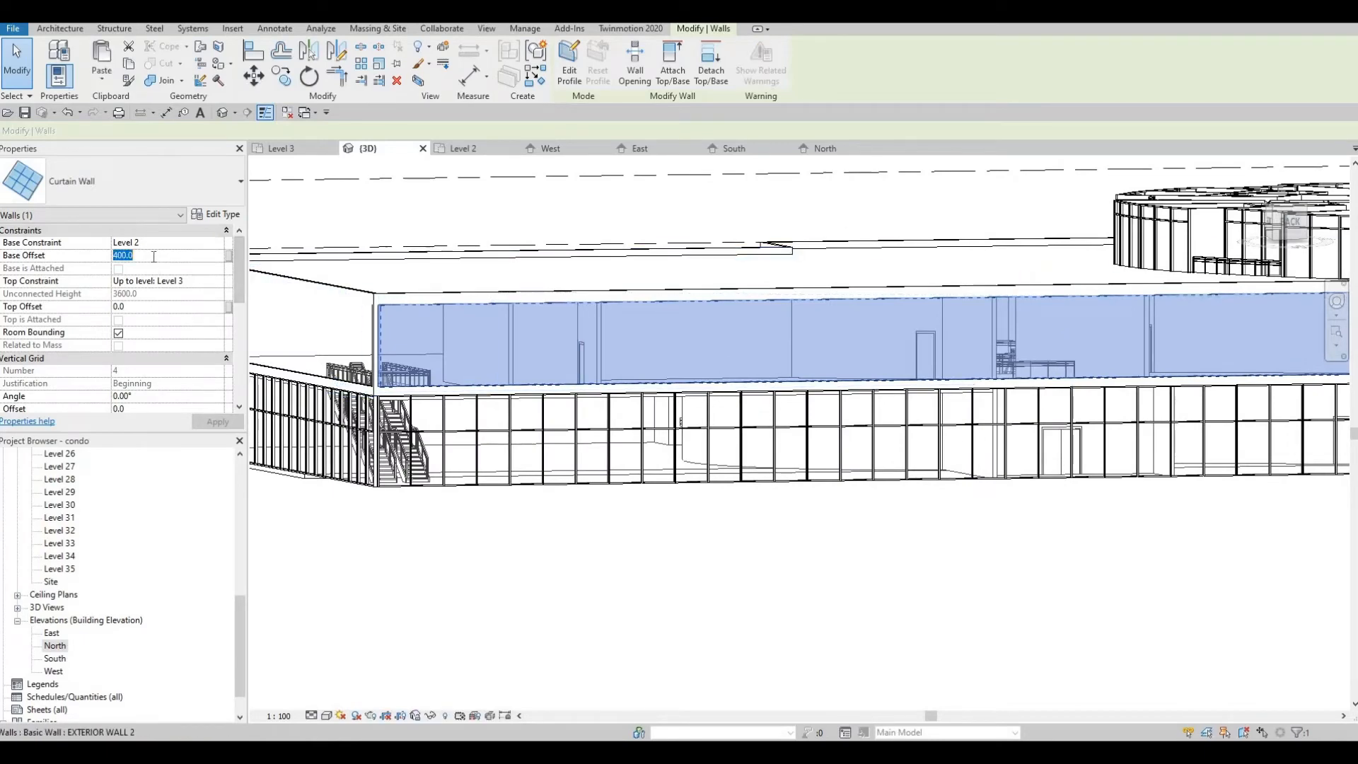
text(0)
key(Return)
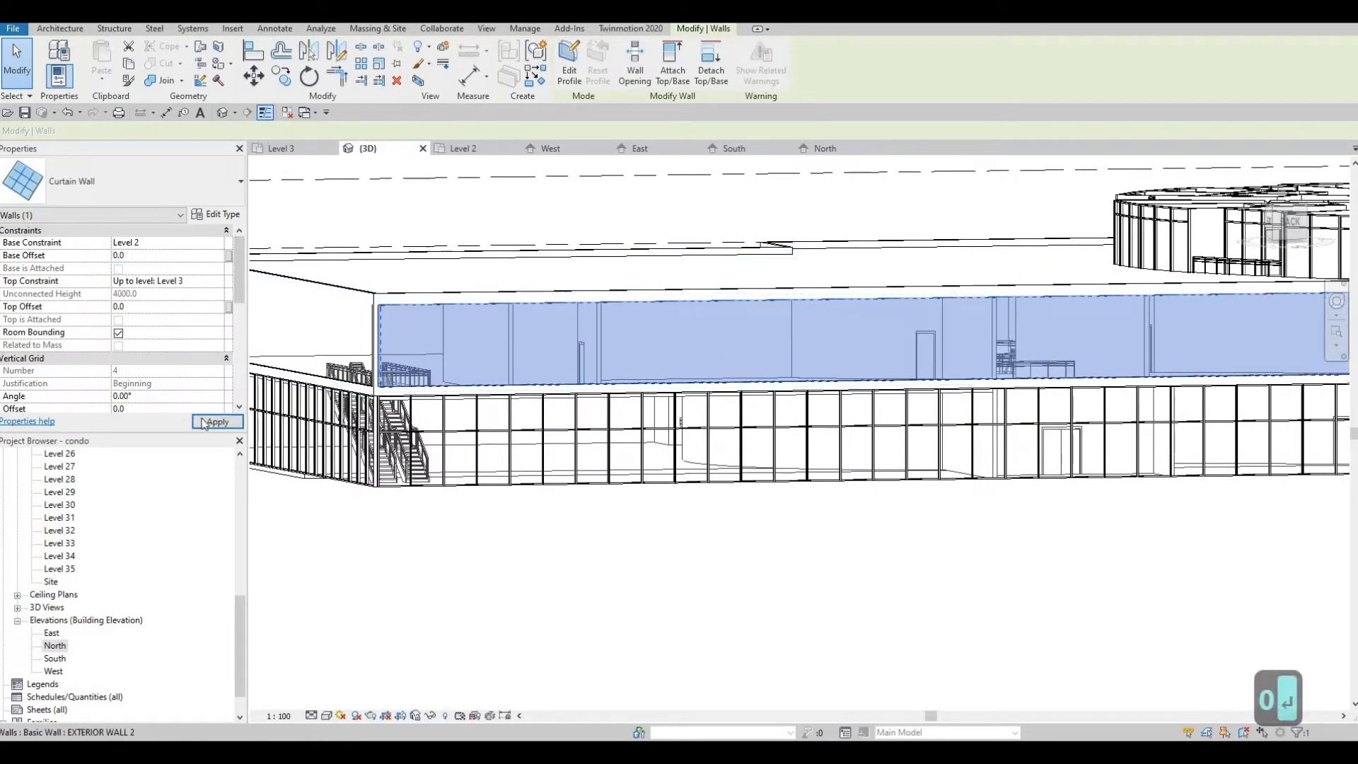
key(Escape)
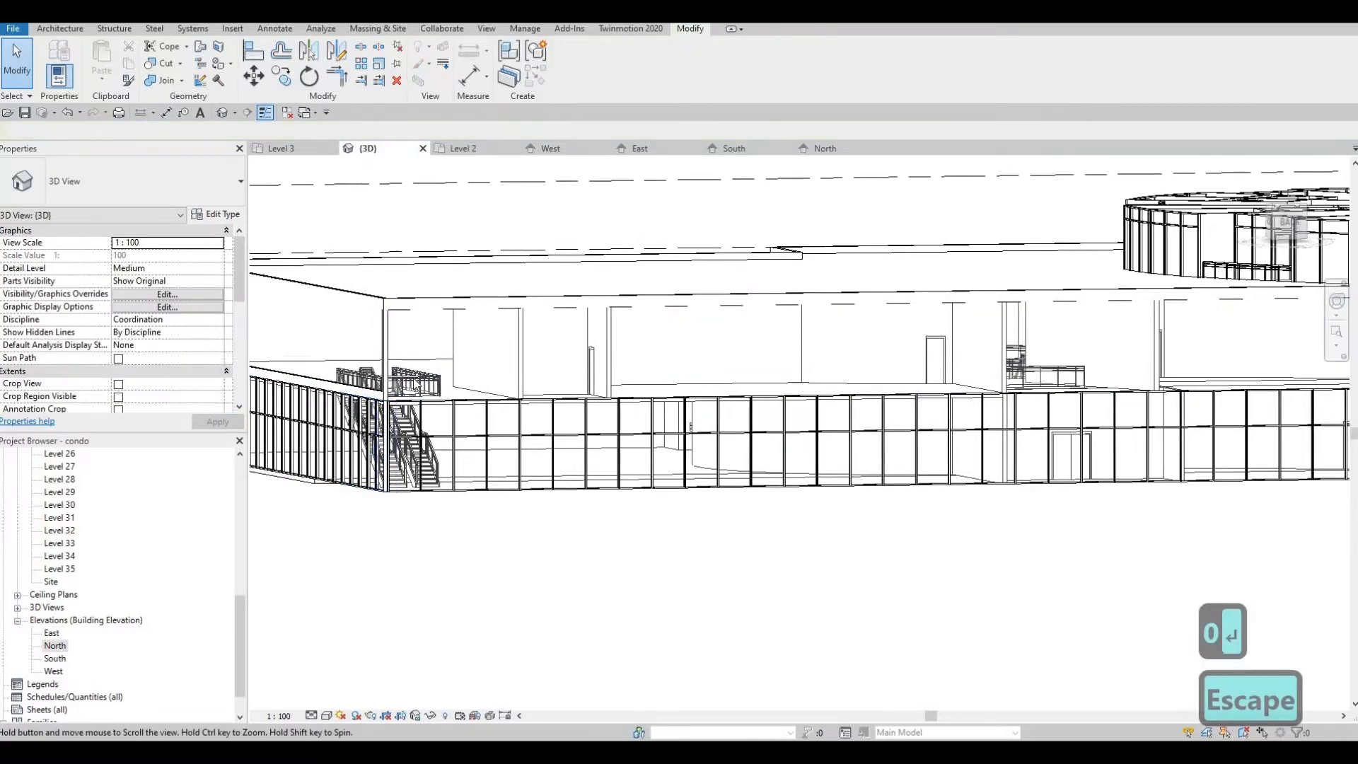
middle_drag(363, 370, 415, 384)
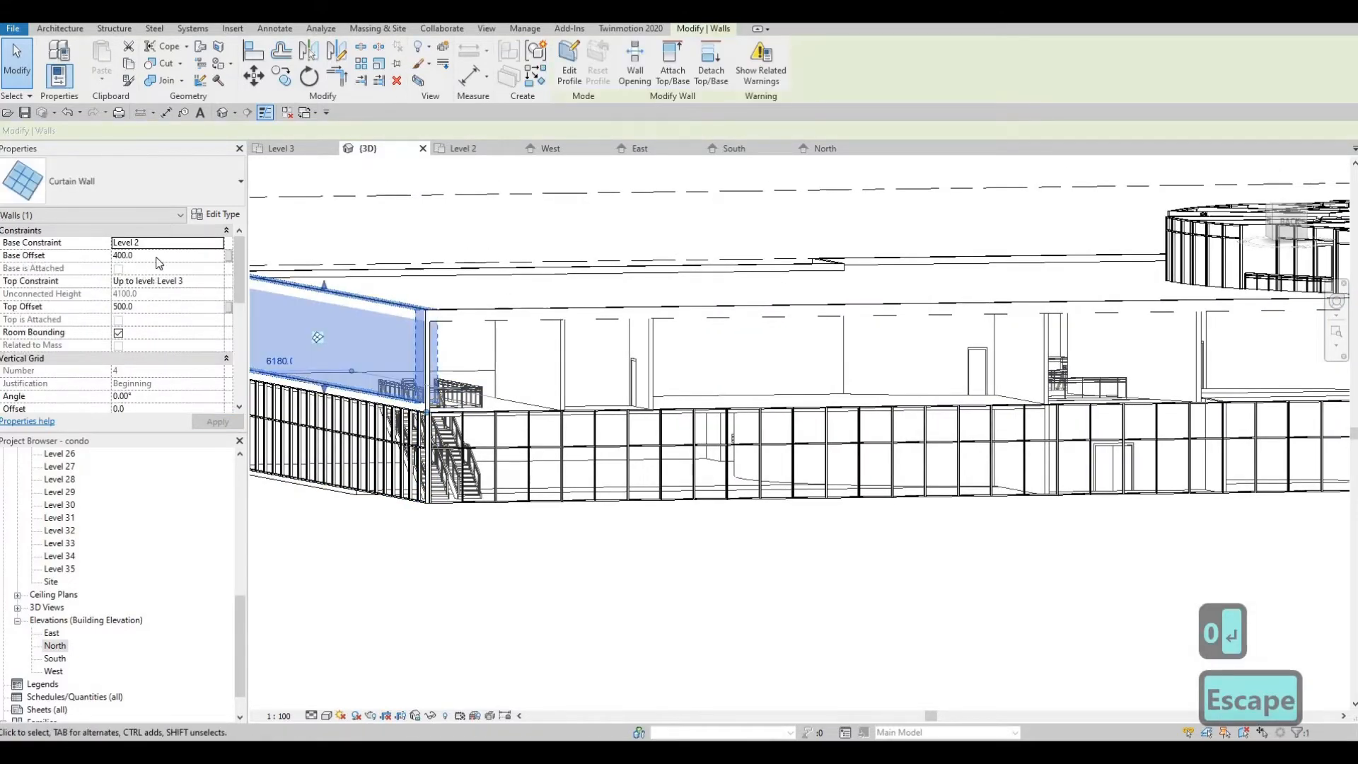
click(156, 258)
text(0)
key(Return)
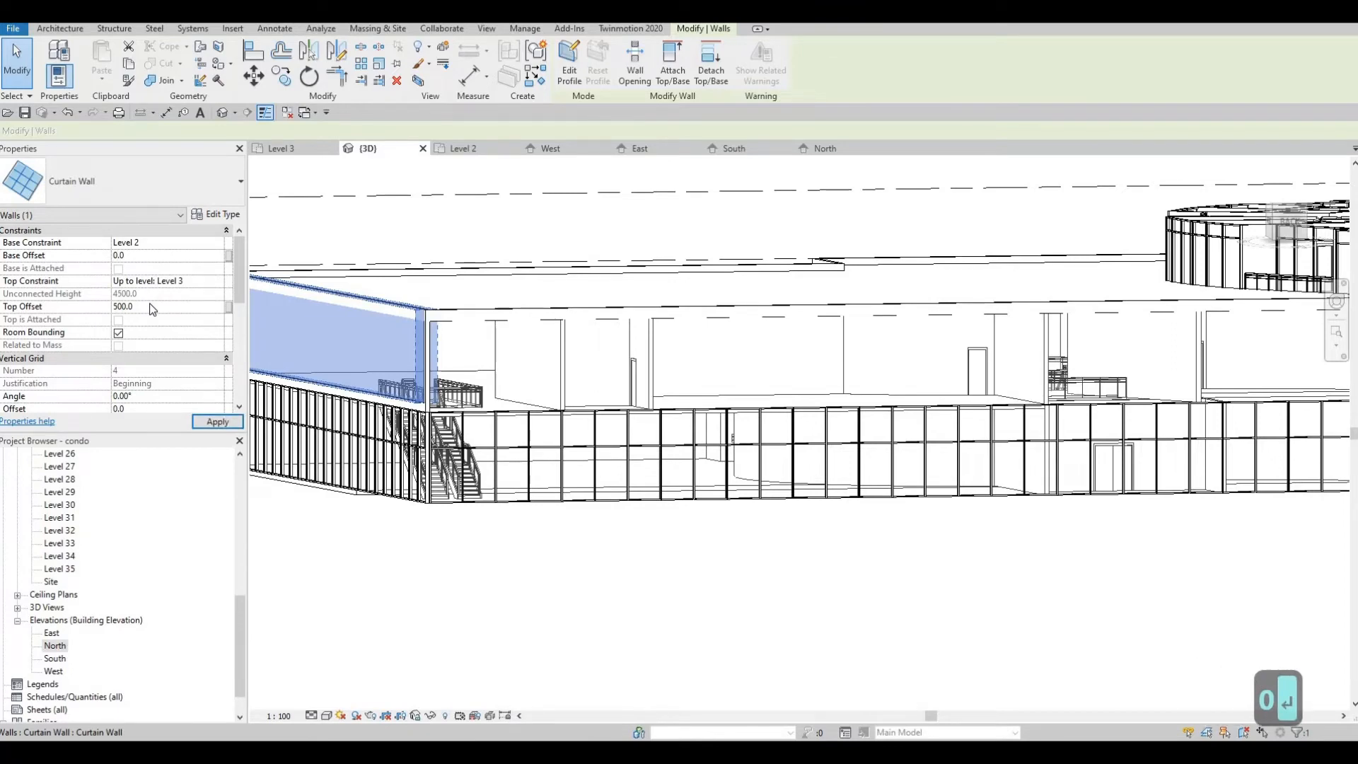
key(Escape)
key(Escape)
Step: Lower the east Level 2 curtain wall's top to a 0 offset at Level 3 and set its base offset to 0
shift+middle_drag(334, 359, 580, 311)
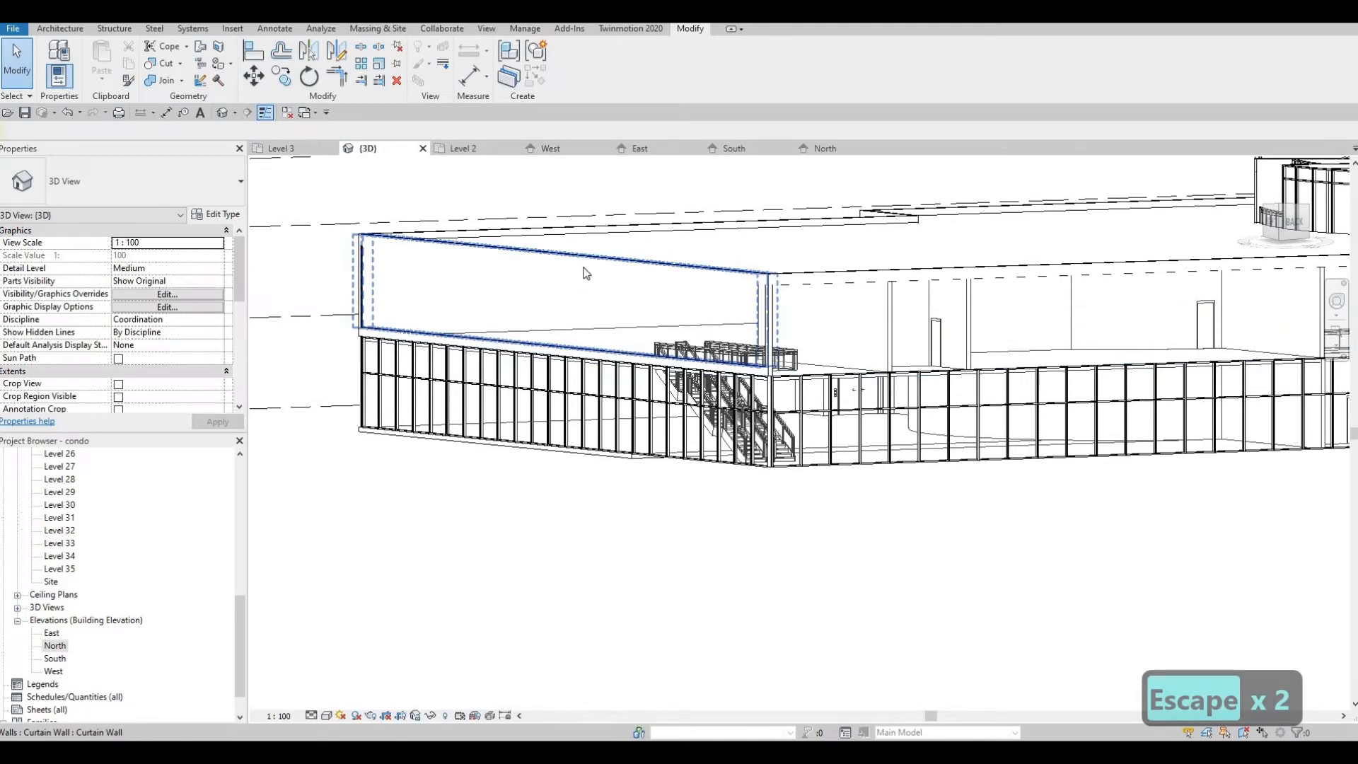
click(562, 254)
drag(558, 268, 505, 294)
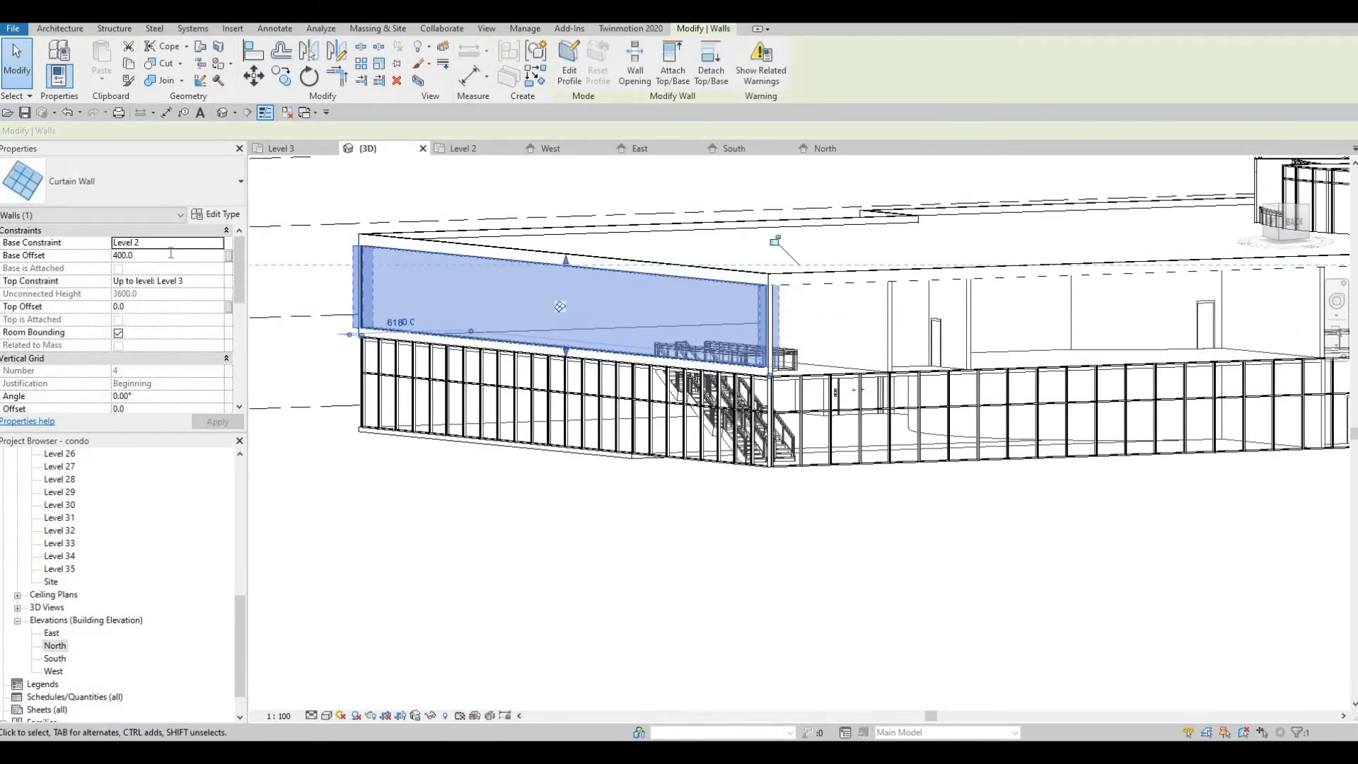
click(172, 258)
text(0)
key(Return)
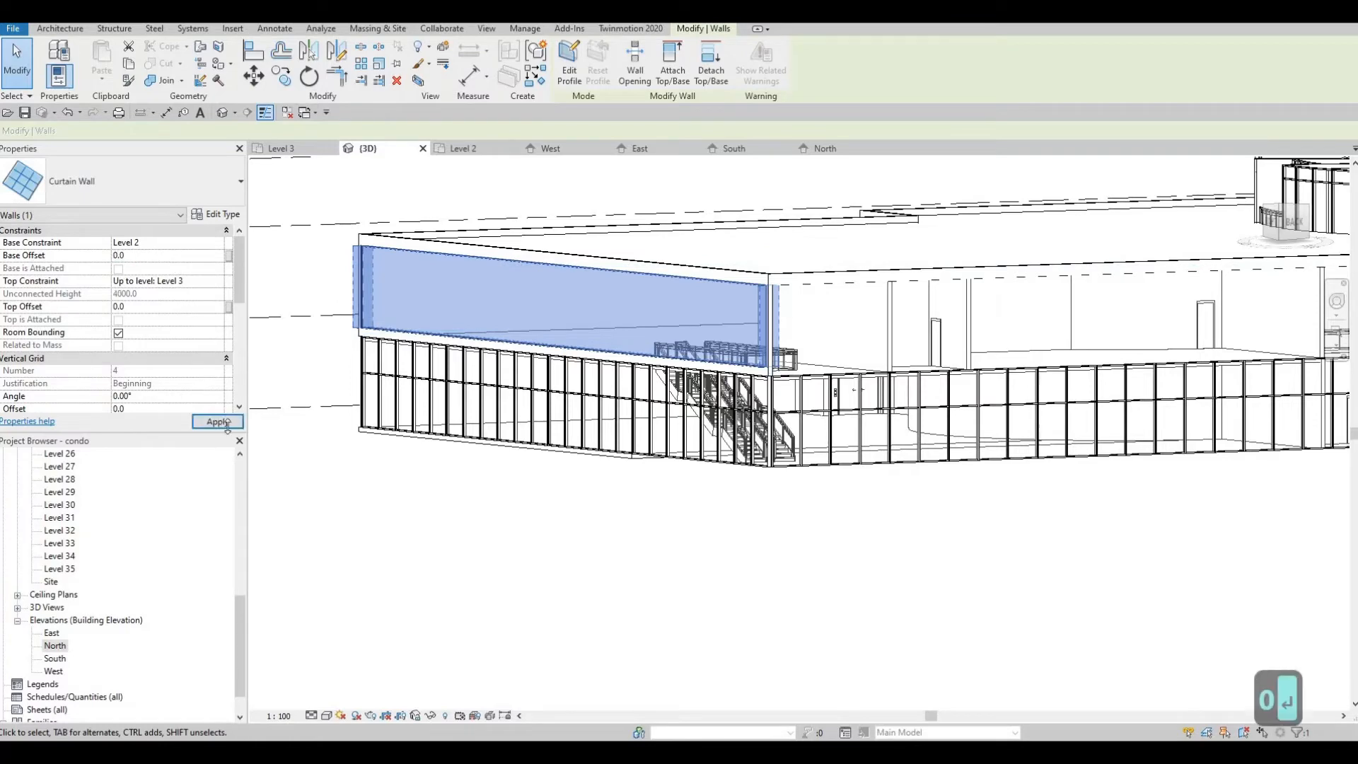
click(230, 428)
key(Escape)
key(Escape)
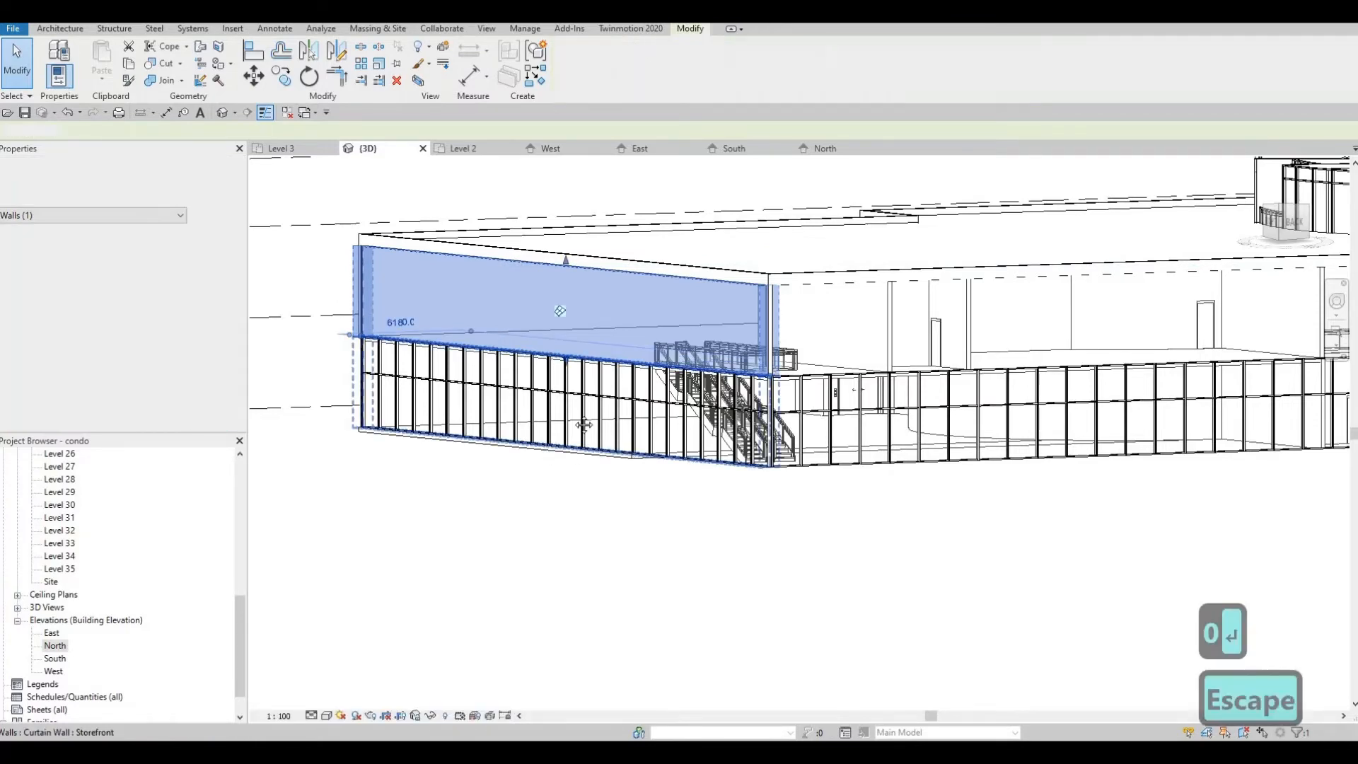
Step: Open the North building elevation to work on the podium's straight Level 2 curtain wall
shift+middle_drag(702, 468, 425, 275)
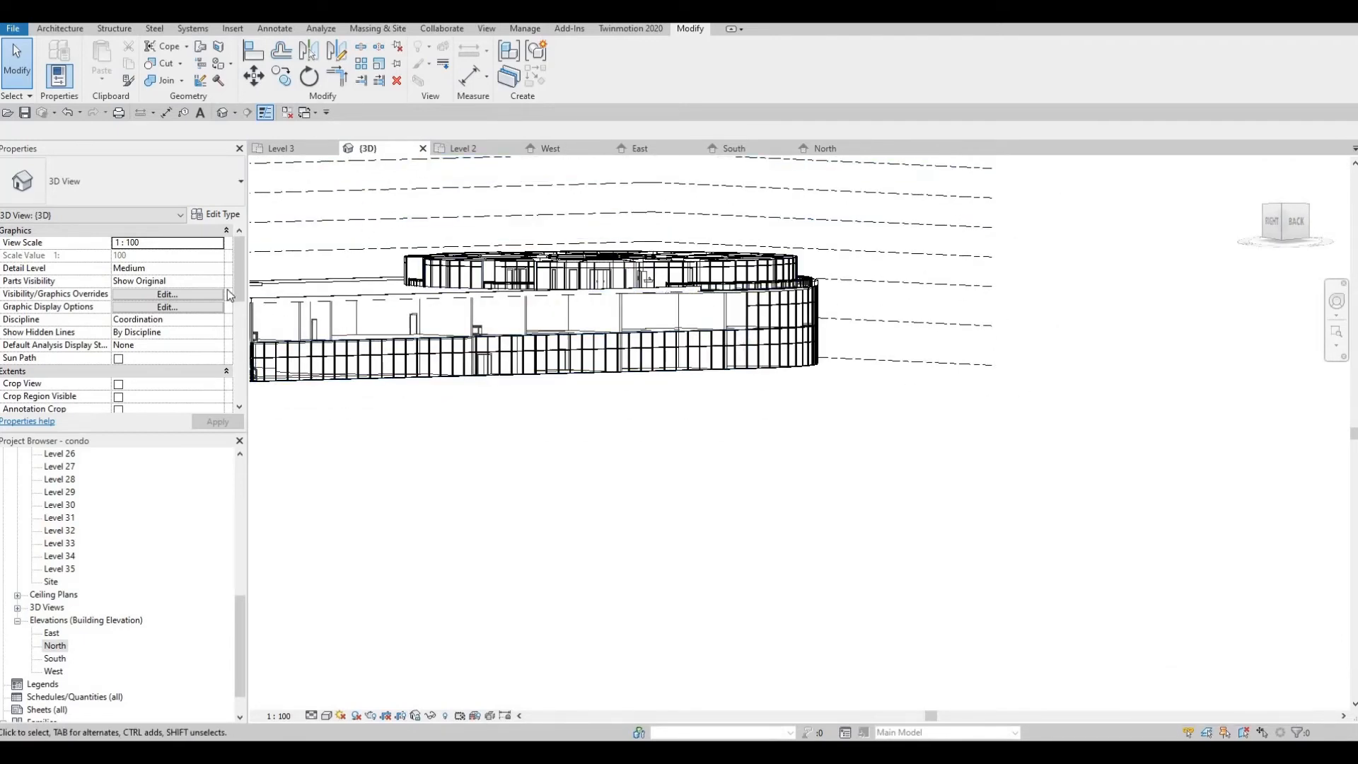
double_click(55, 645)
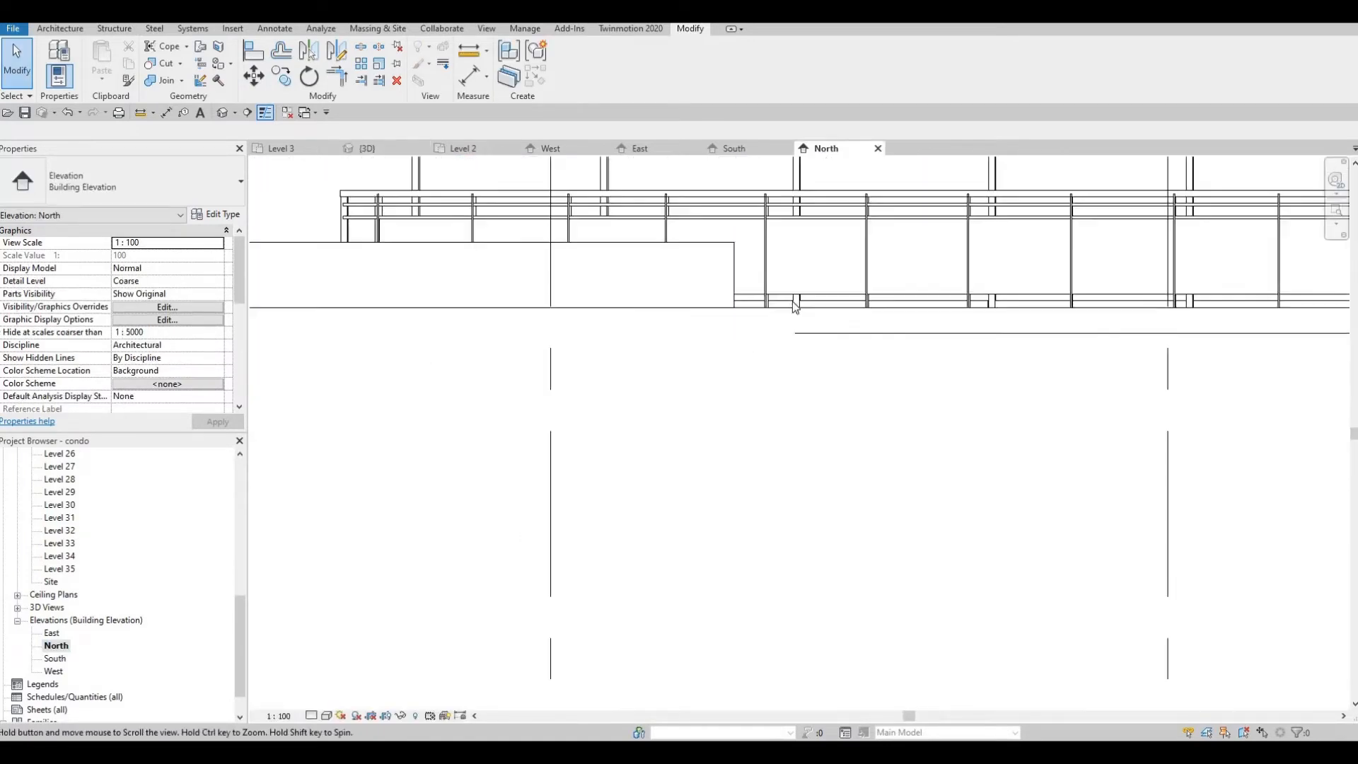
scroll(792, 301, down, 8)
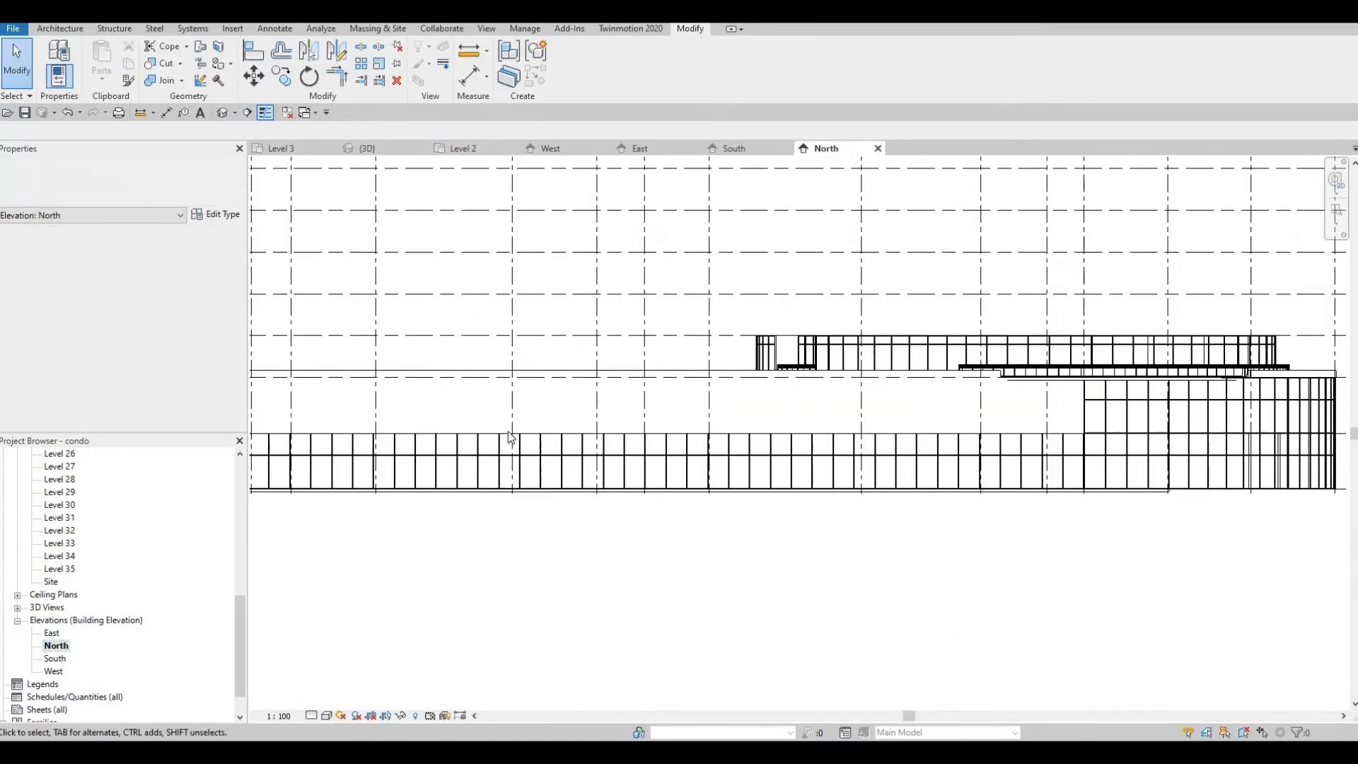
scroll(511, 434, down, 2)
middle_drag(597, 422, 663, 411)
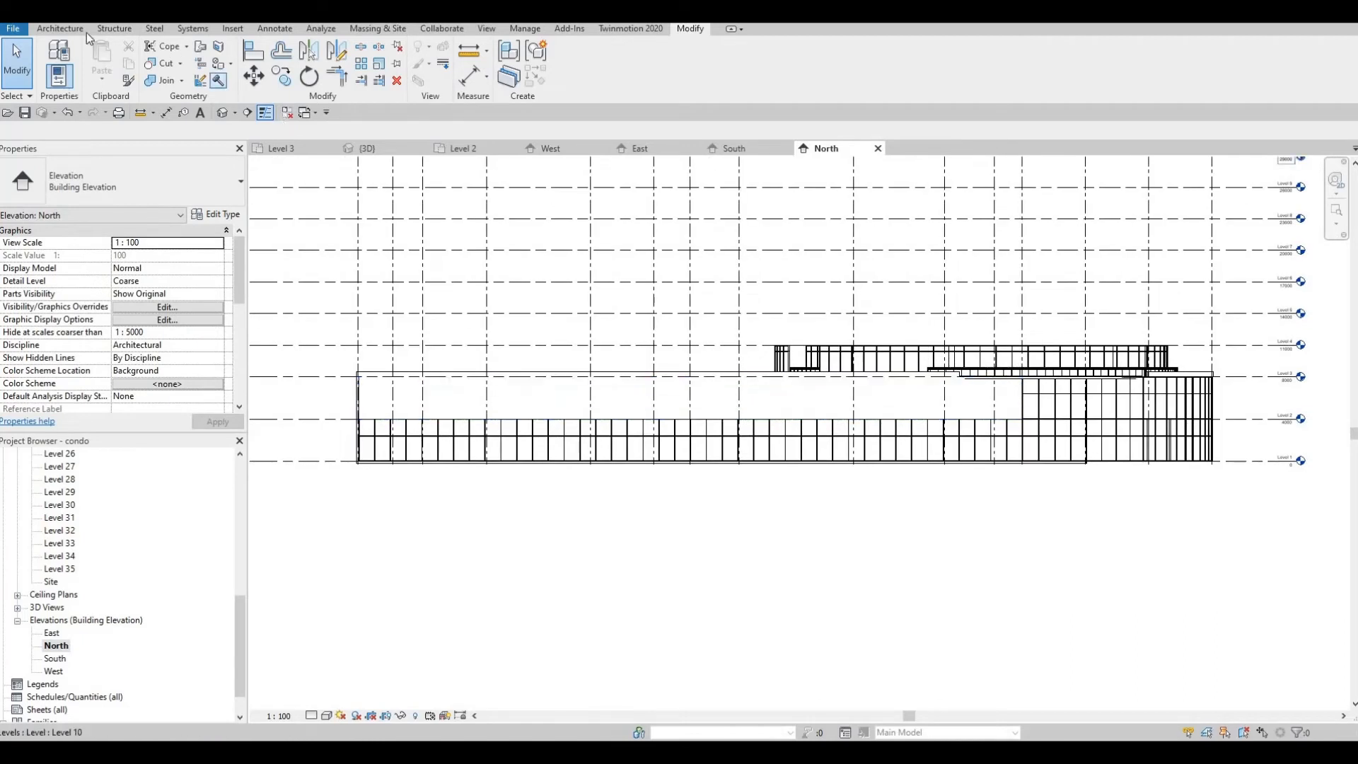
Step: Place a horizontal curtain grid line on the north Level 2 curtain wall, 2400 mm above Level 2, level with the curved wall's horizontal mullion
click(64, 29)
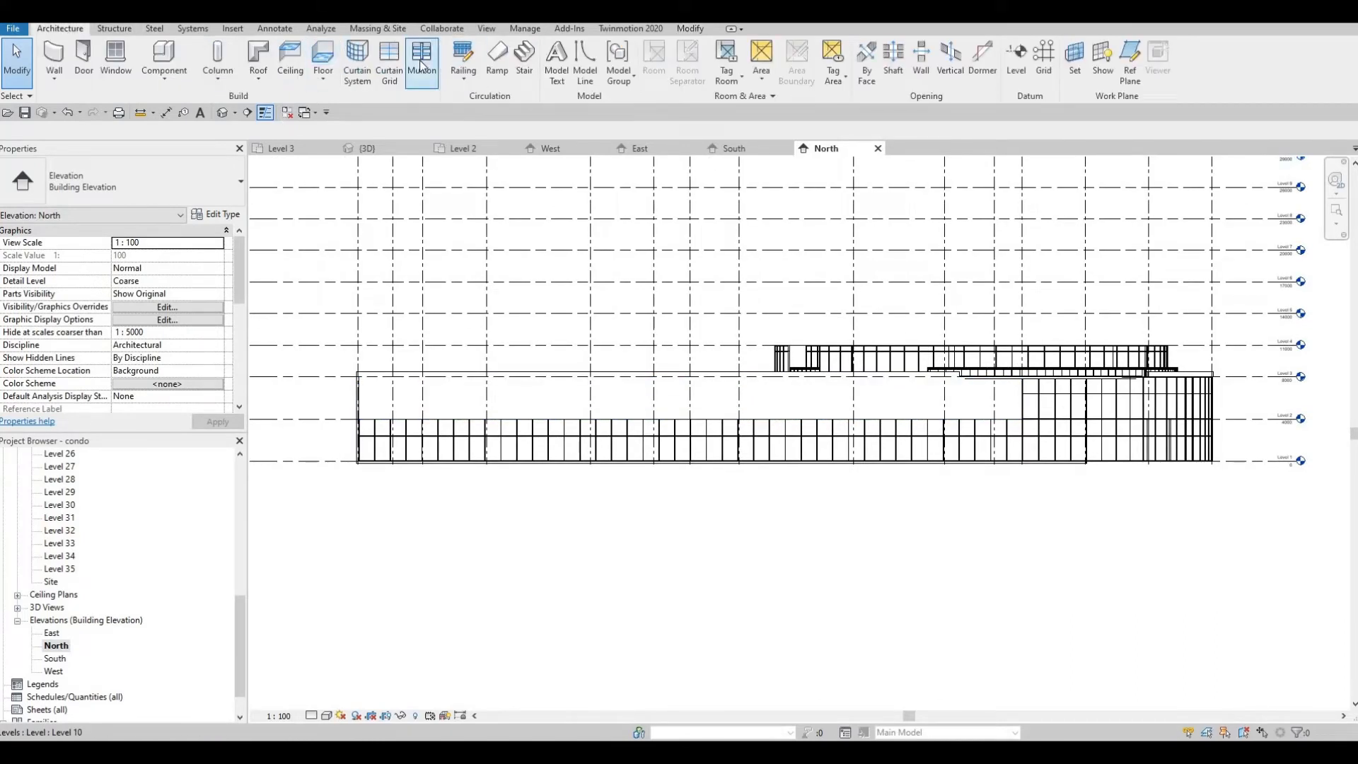
click(389, 63)
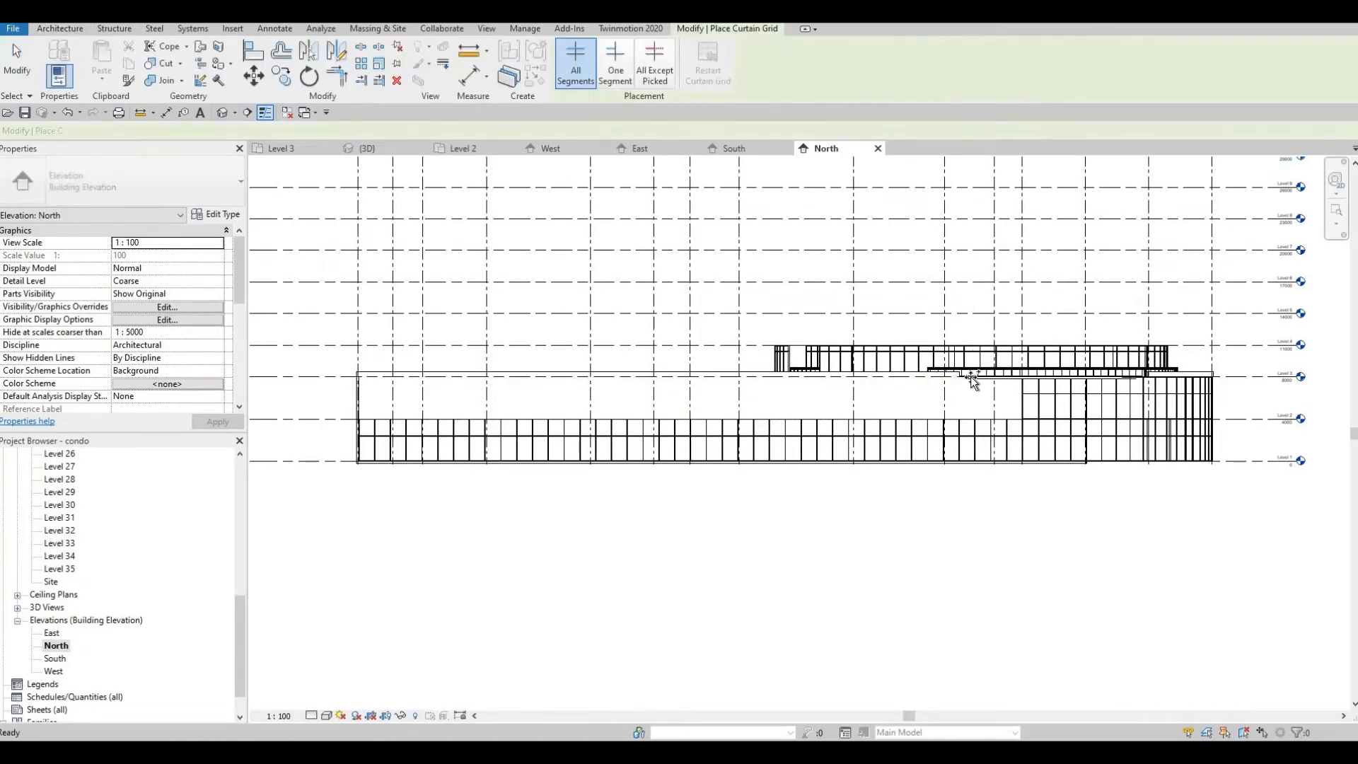
scroll(972, 382, up, 6)
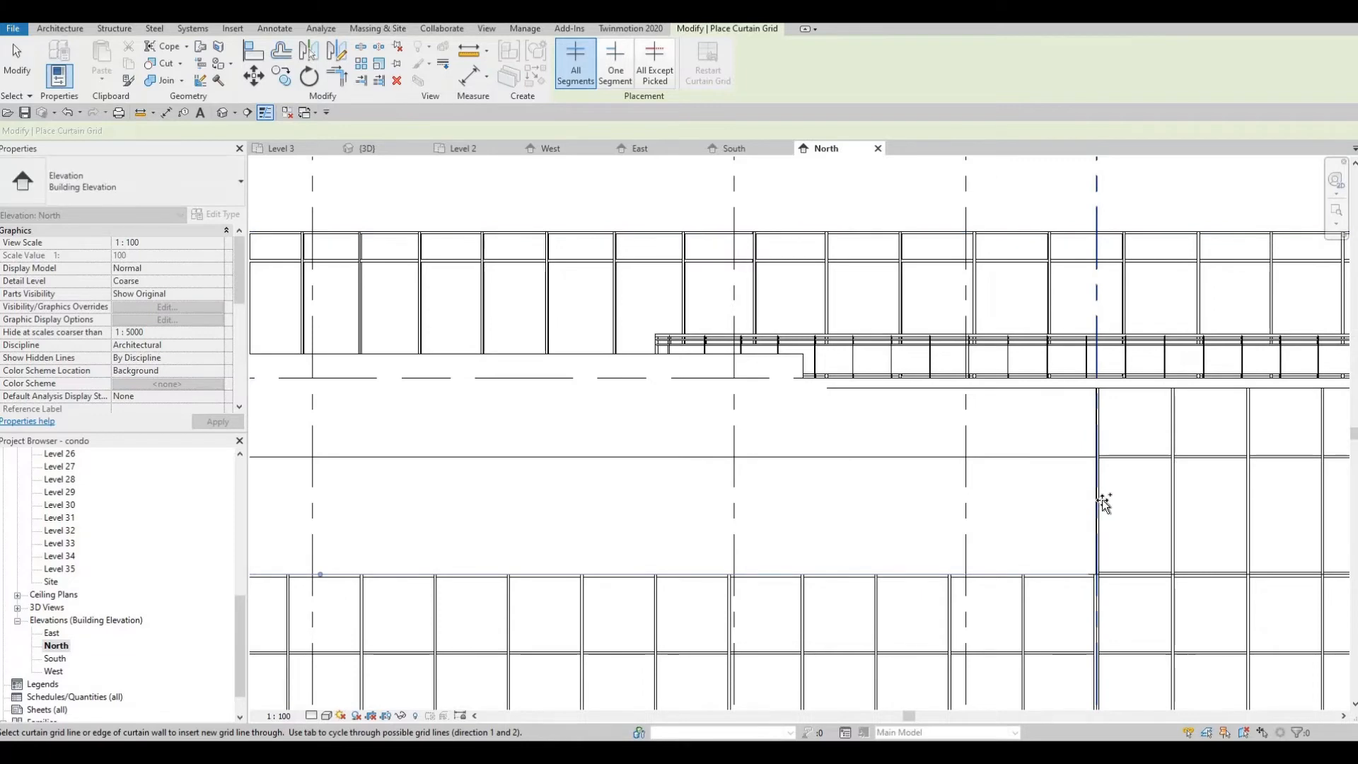
scroll(1089, 495, up, 2)
scroll(1116, 495, up, 4)
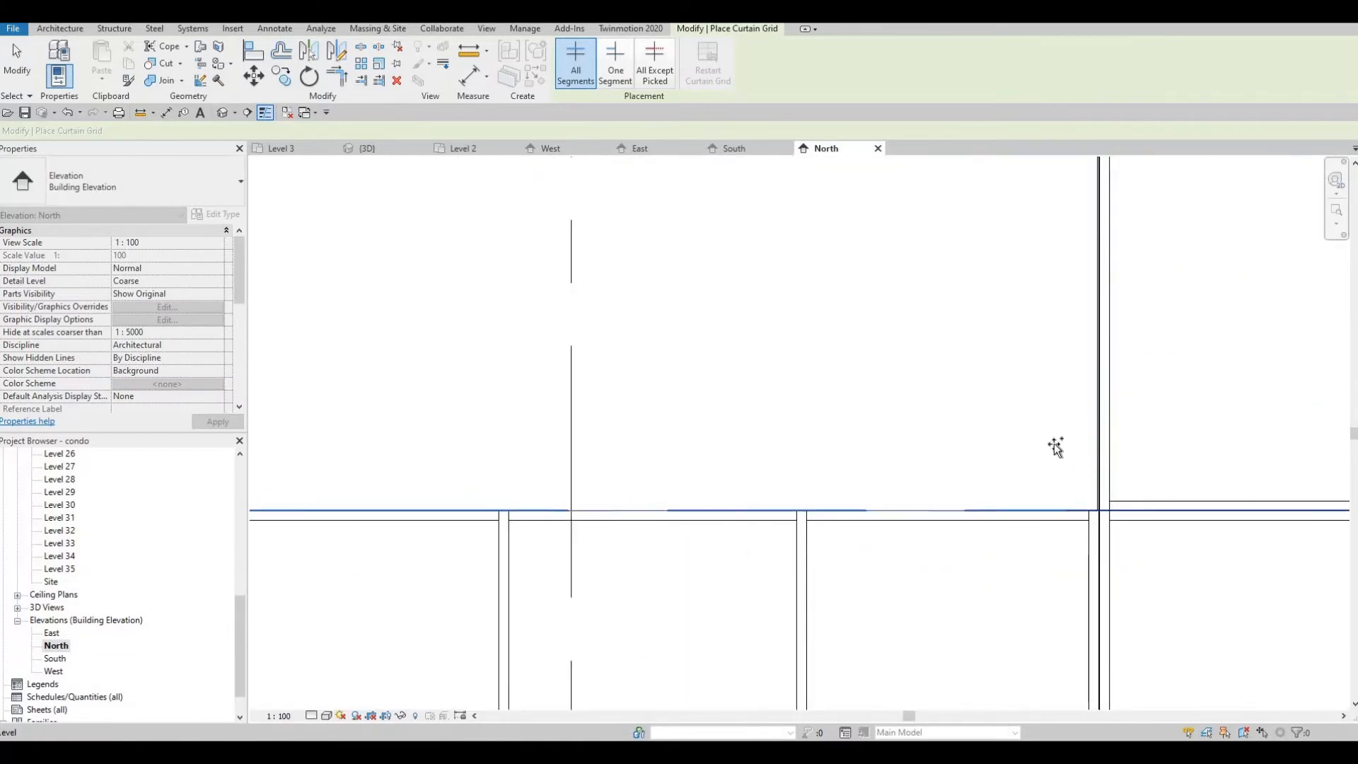
scroll(1054, 443, down, 5)
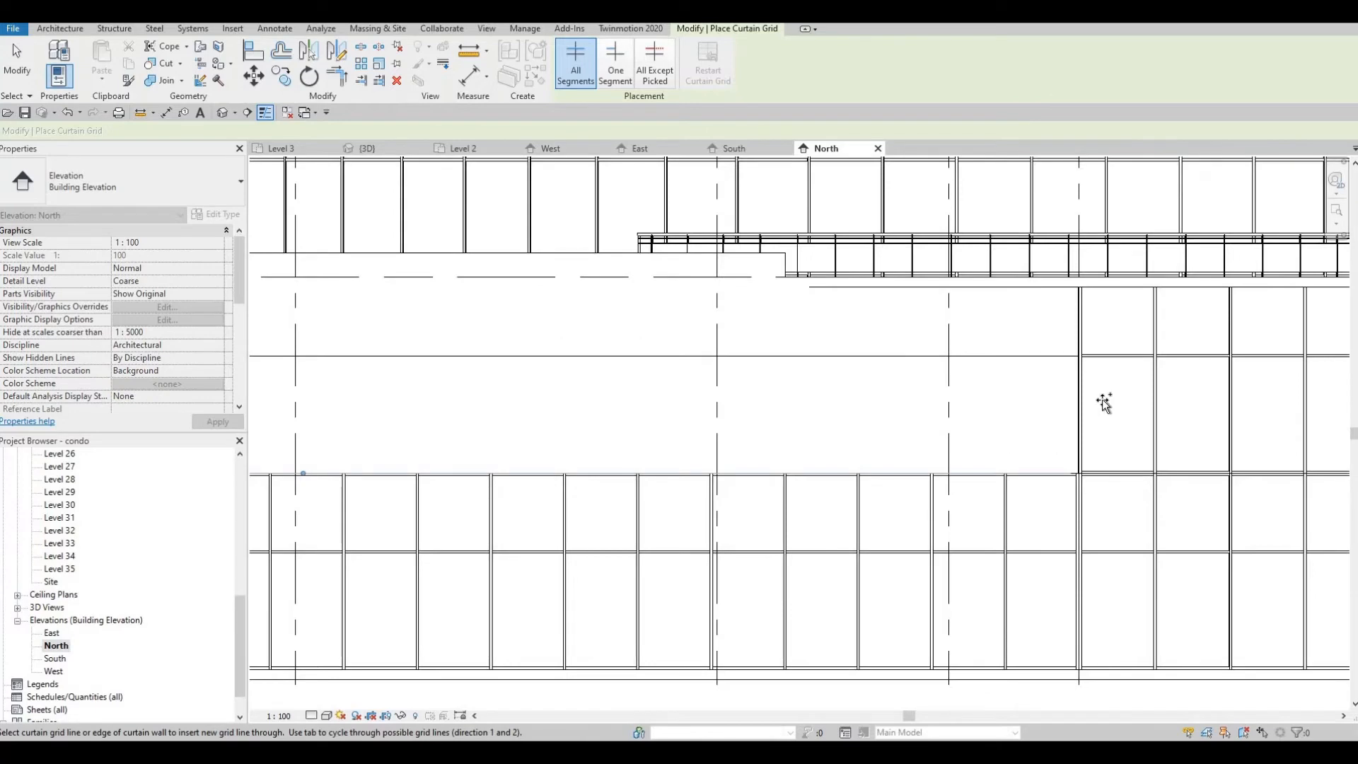
scroll(1100, 425, down, 2)
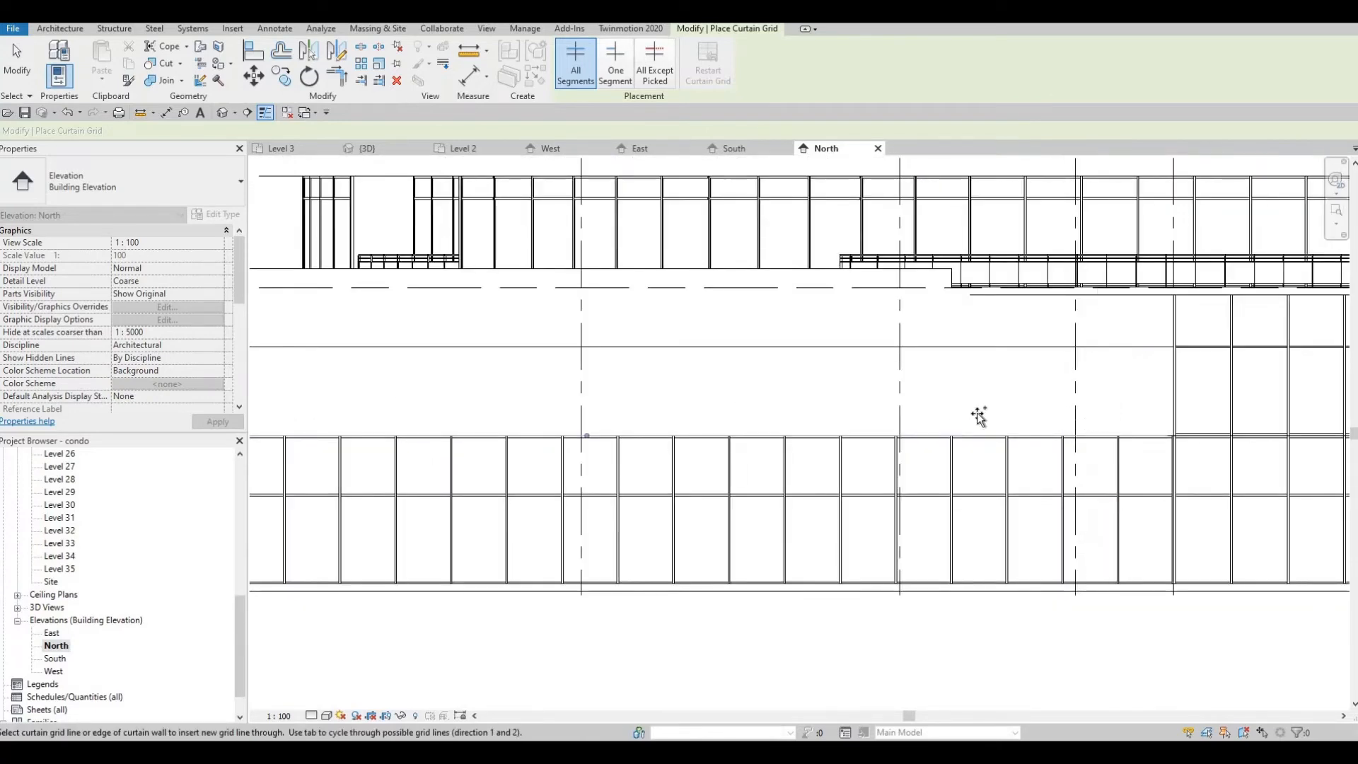
scroll(871, 421, down, 2)
scroll(485, 363, down, 1)
scroll(445, 415, down, 2)
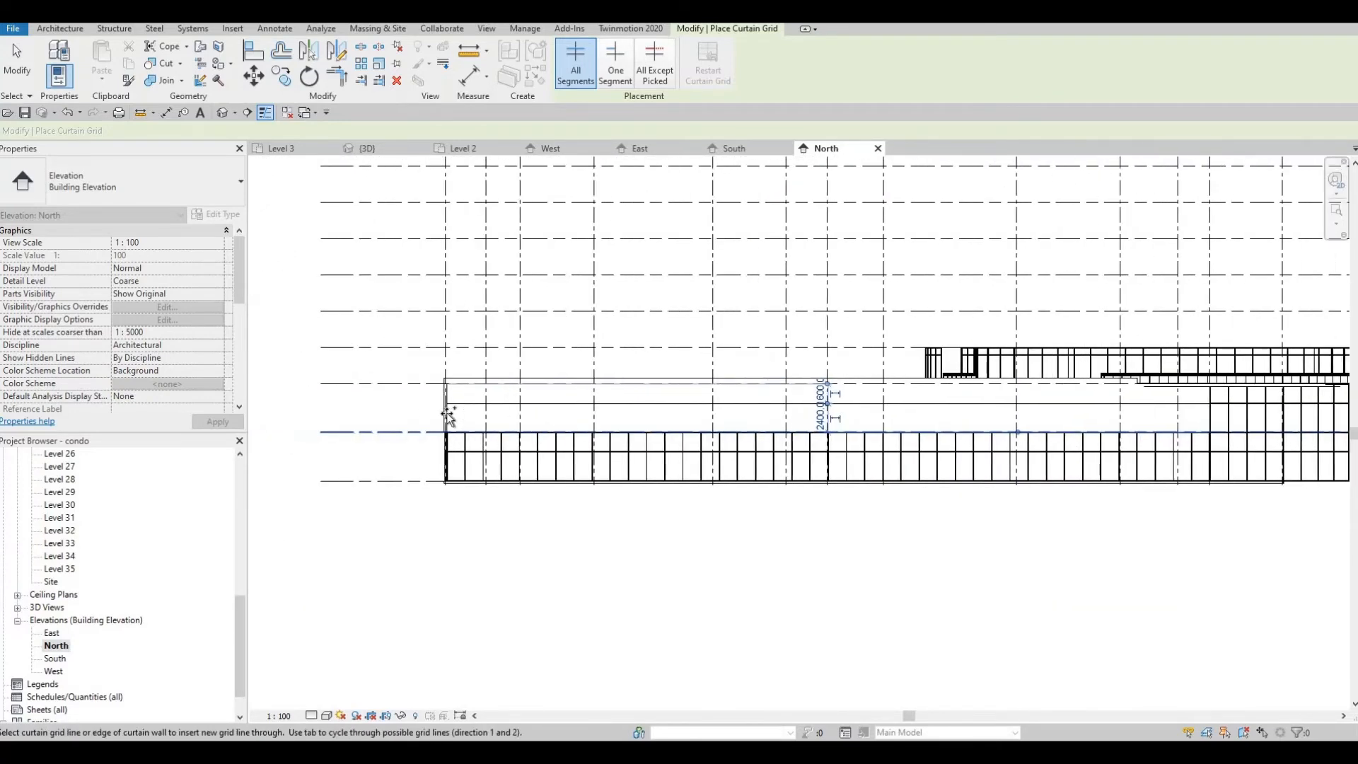
Step: Place a vertical curtain grid line 1500 mm from the north curtain wall's east end, aligned with the first intermediate mullion below
scroll(487, 481, up, 3)
scroll(524, 486, up, 1)
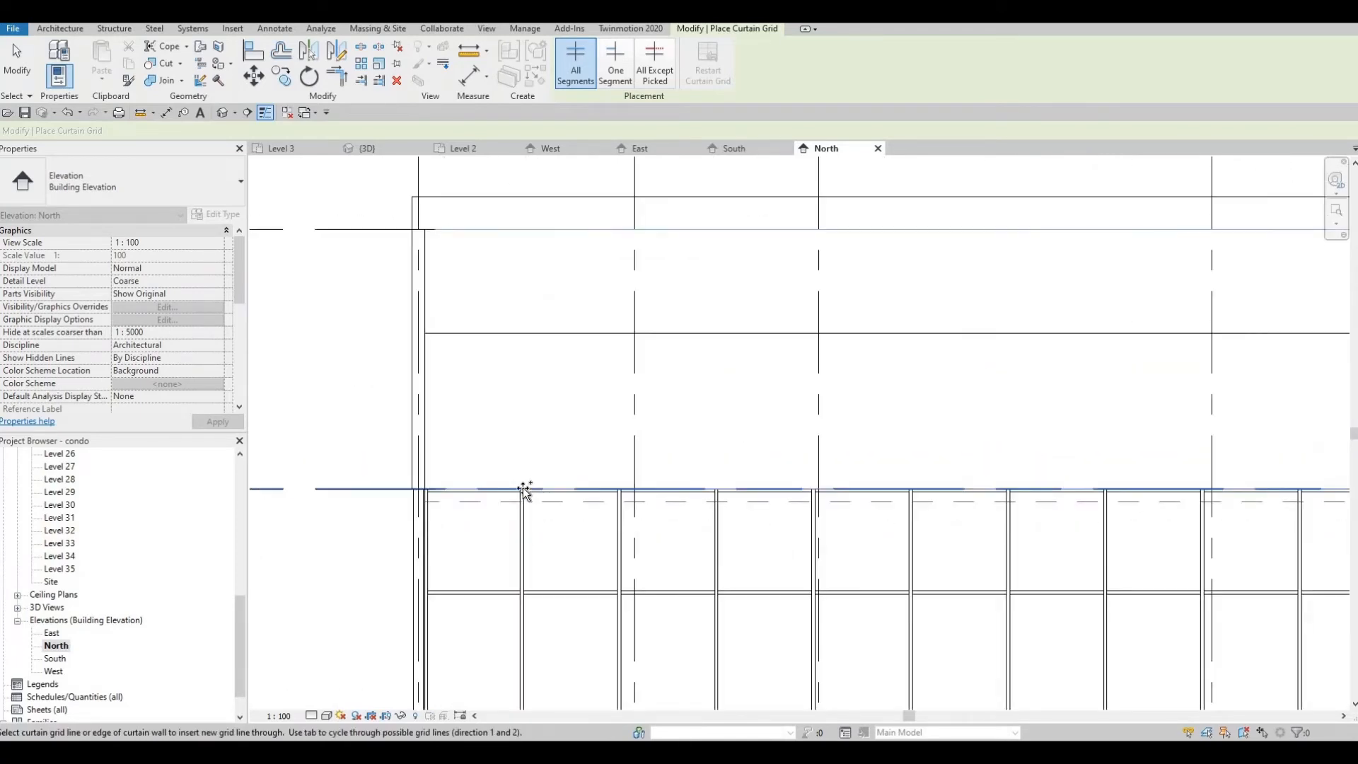
click(523, 488)
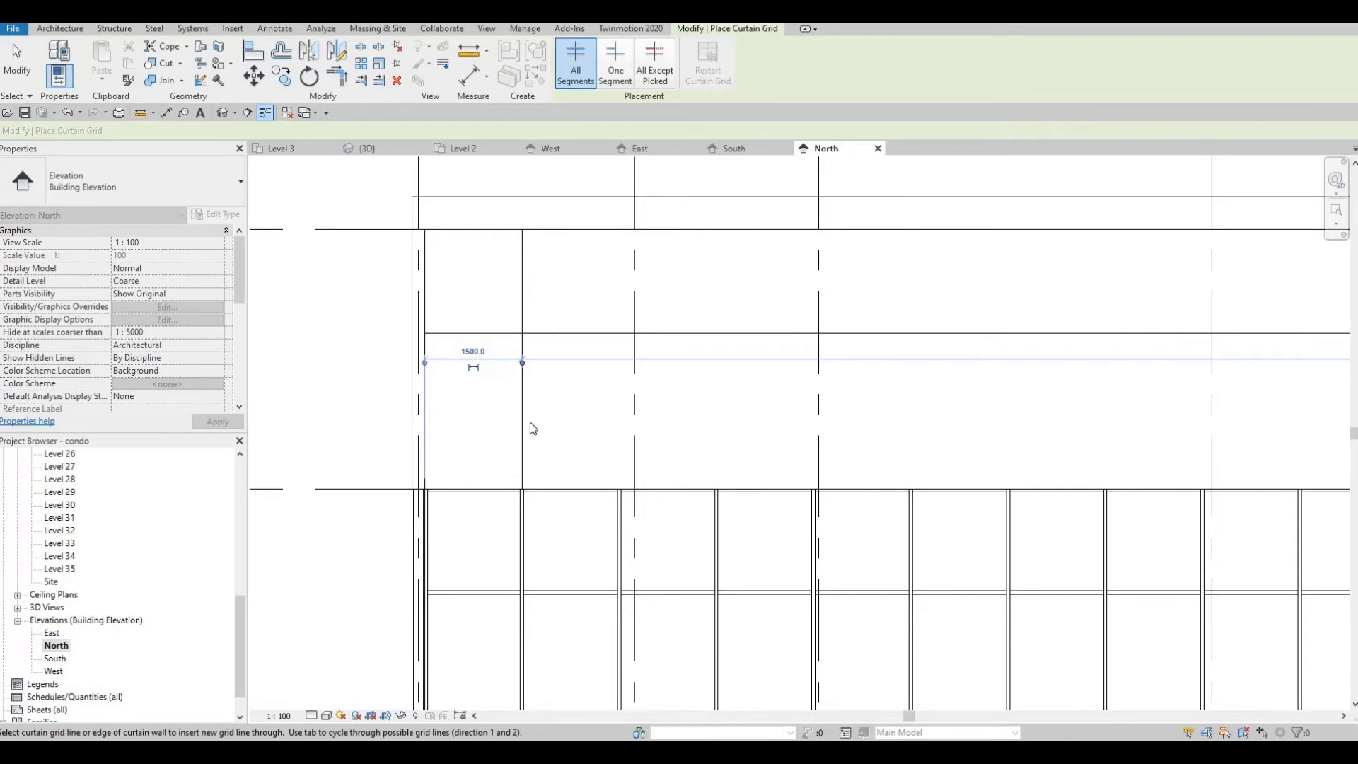
key(Escape)
key(Escape)
click(522, 339)
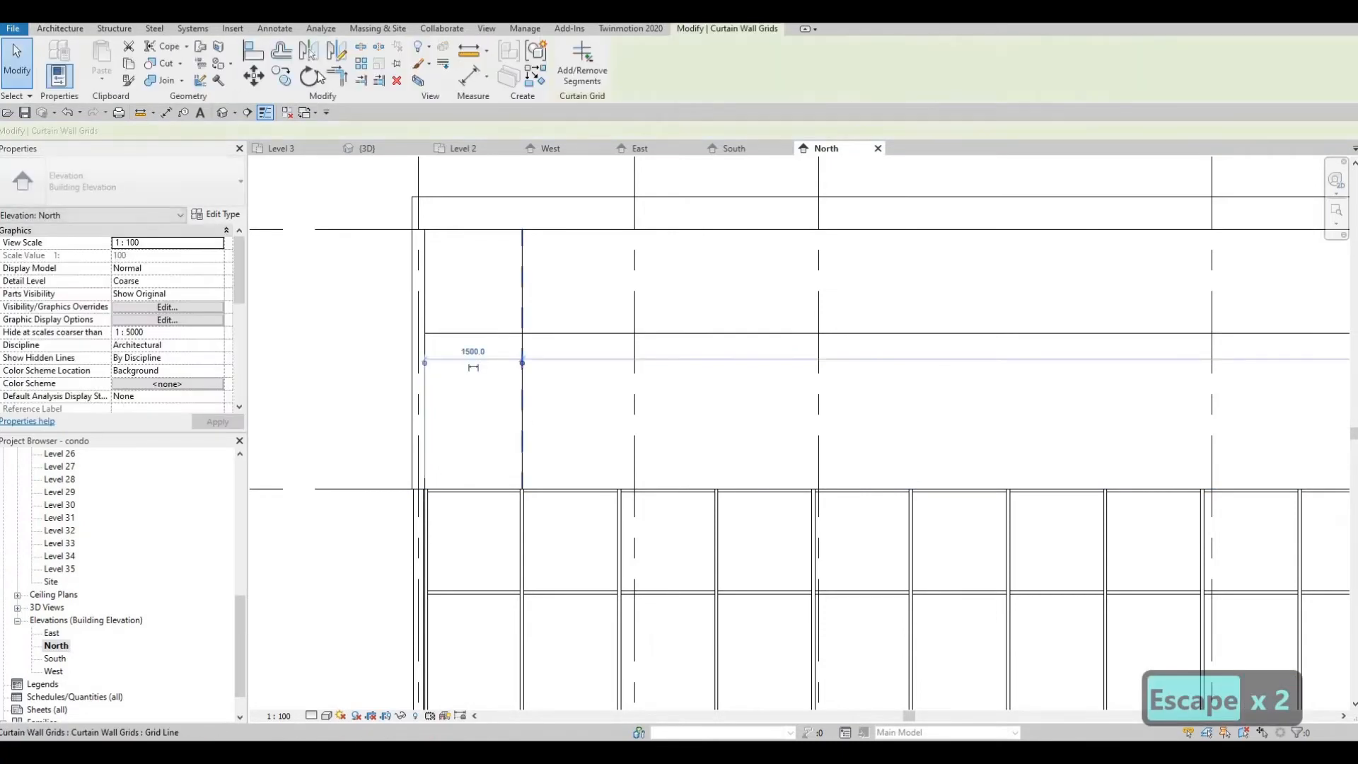
click(280, 76)
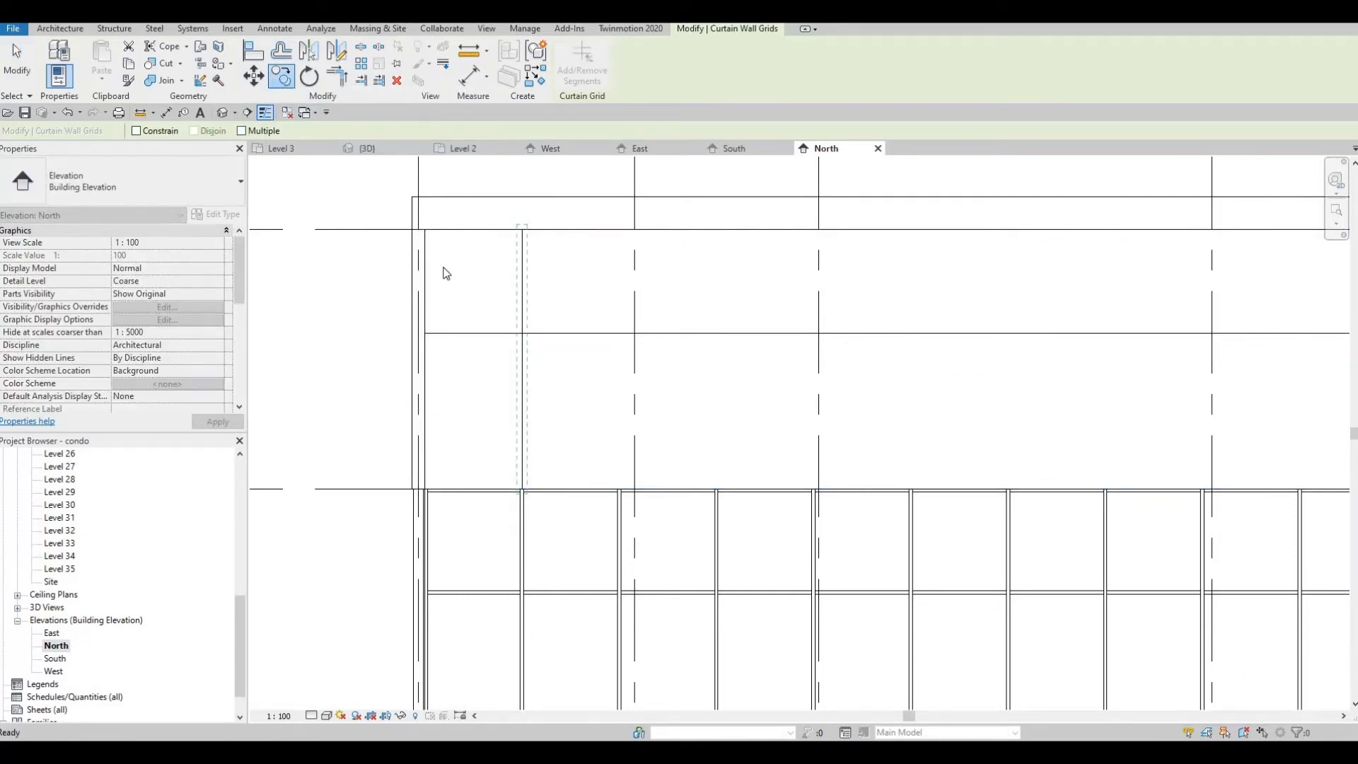
key(Escape)
key(Escape)
key(Escape)
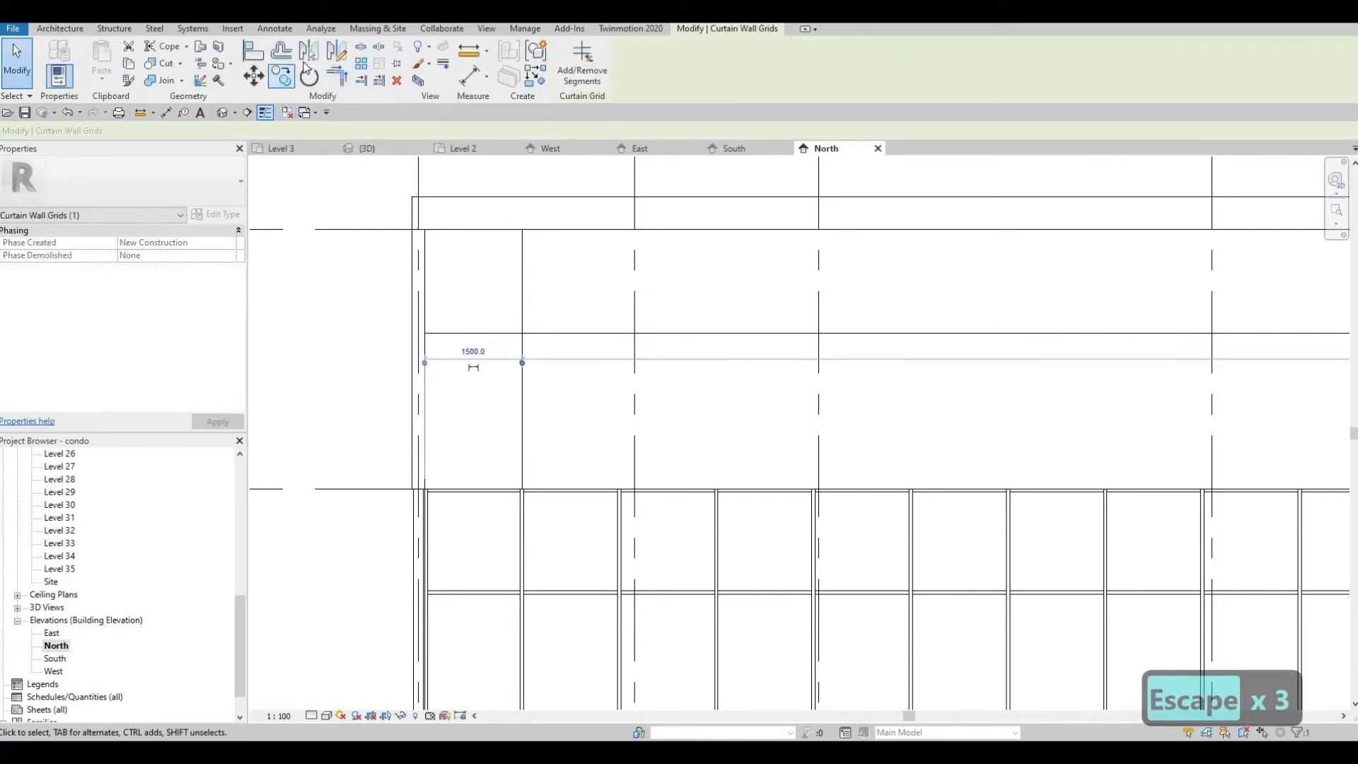
key(o)
key(f)
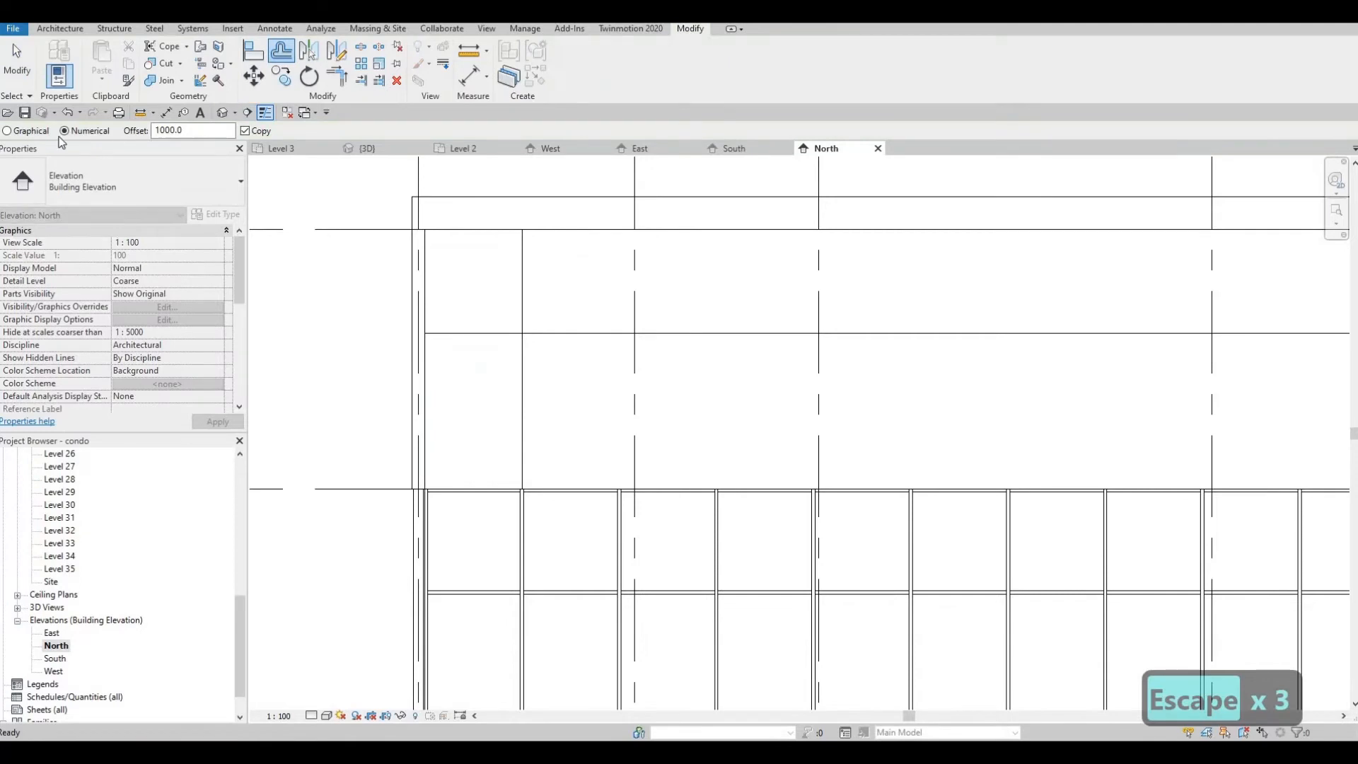
double_click(170, 131)
text(1500)
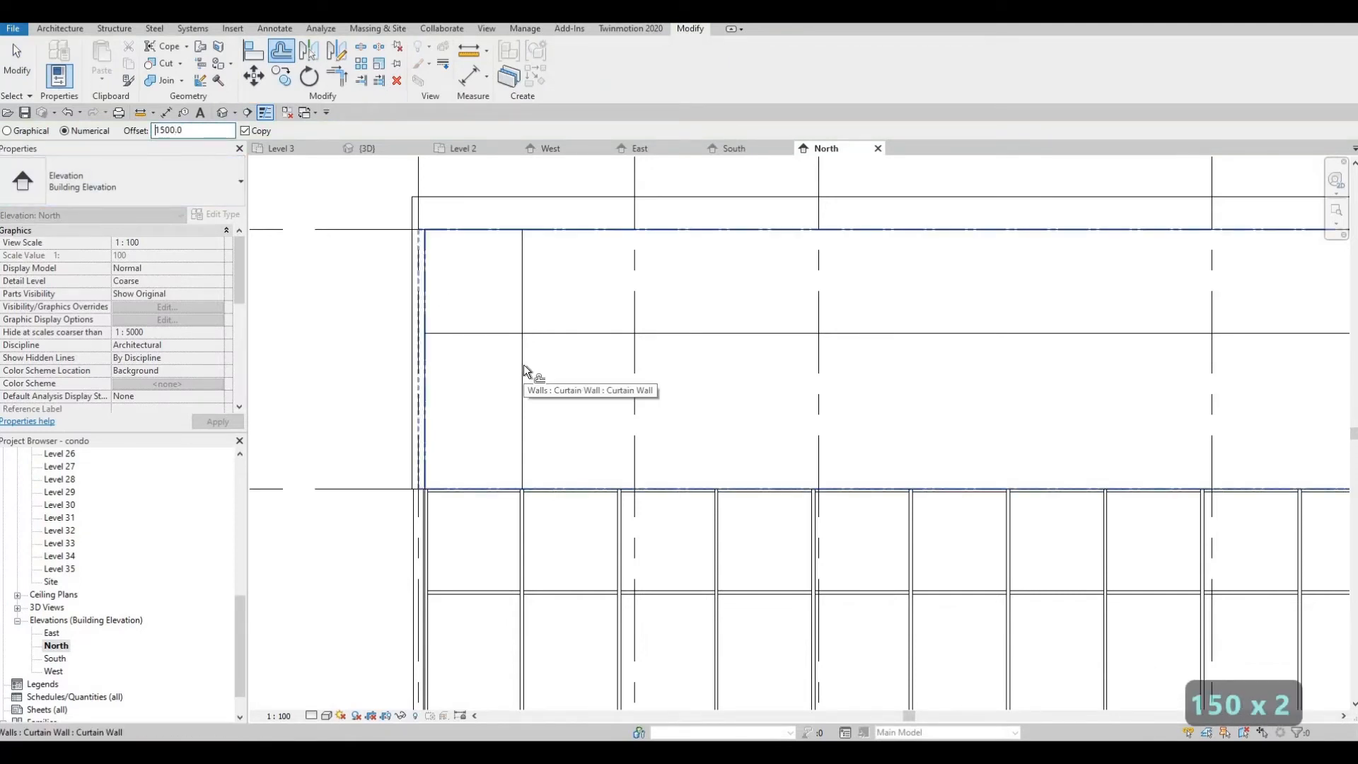
key(Tab)
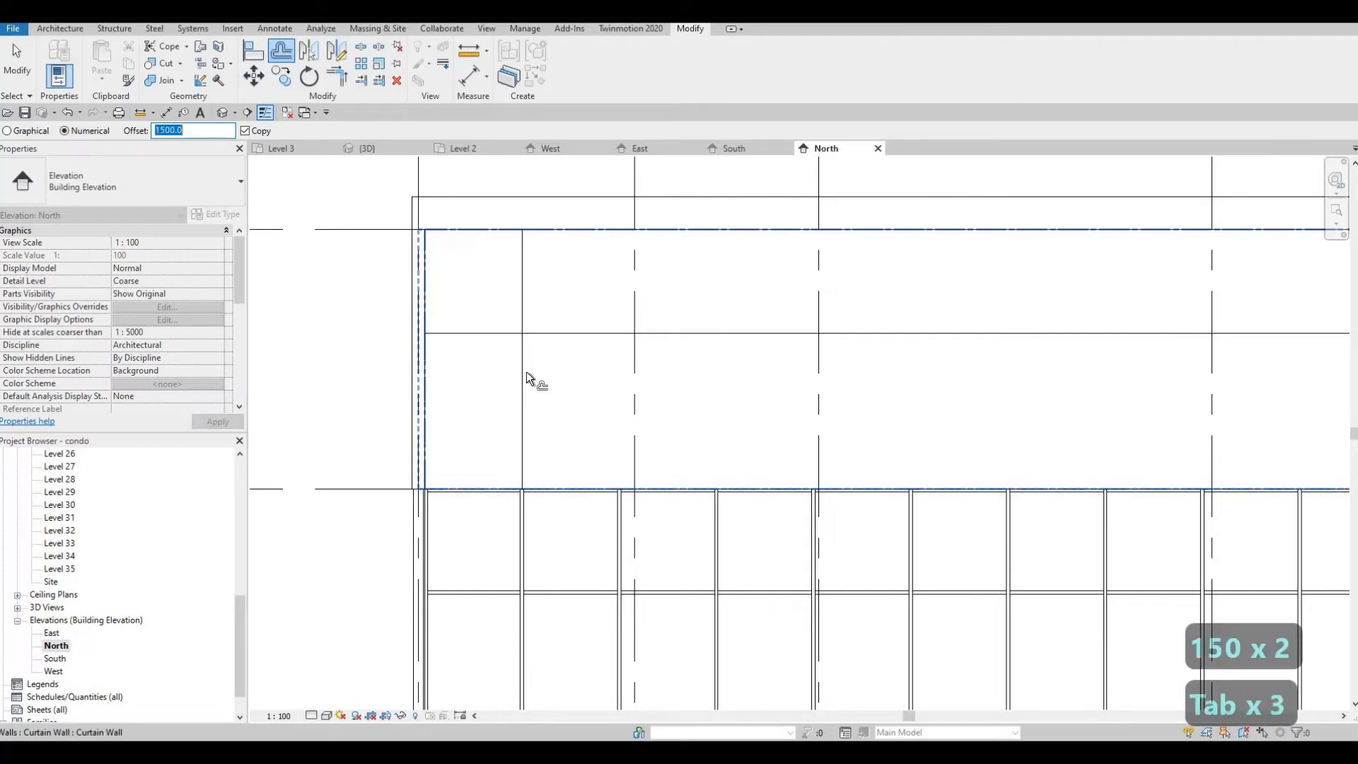
key(Escape)
key(Escape)
key(Escape)
scroll(524, 361, up, 2)
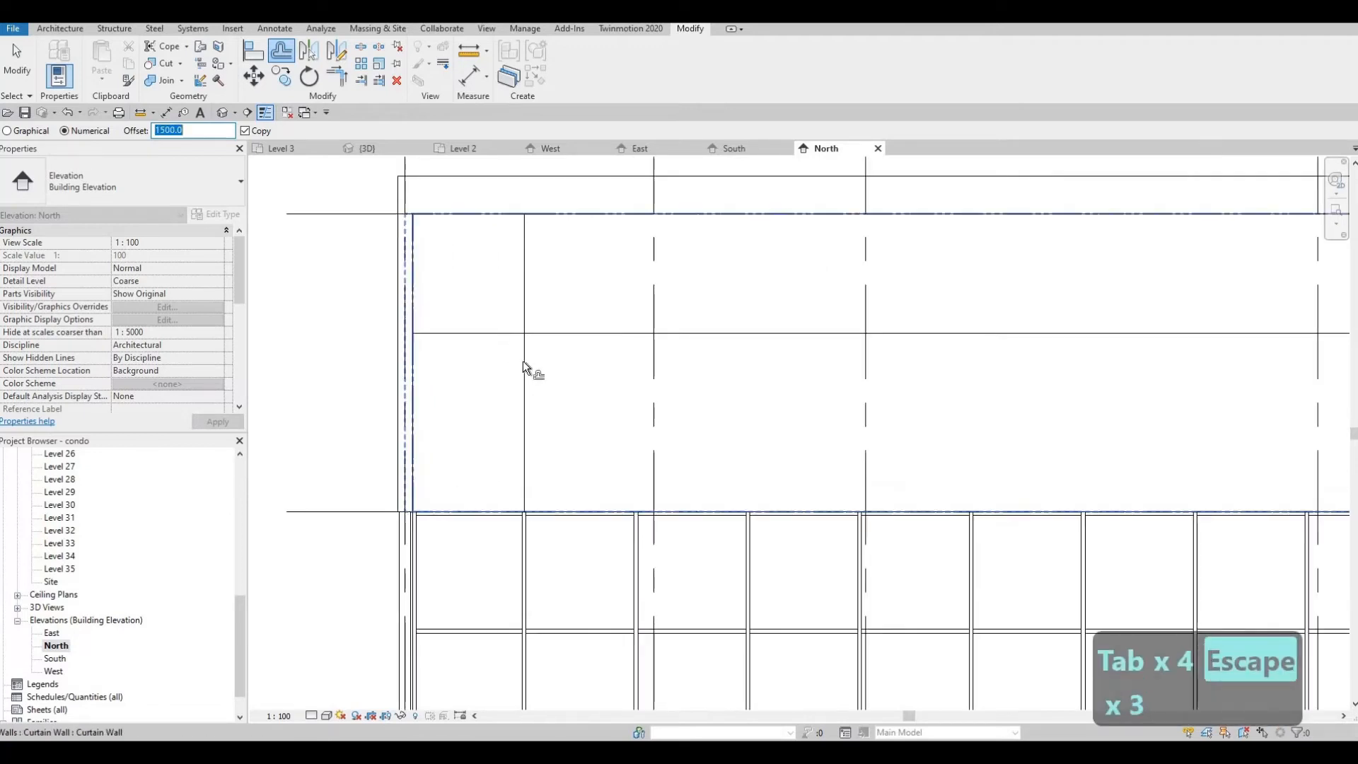
scroll(530, 359, down, 1)
key(Escape)
key(Escape)
key(Escape)
key(Escape)
key(Escape)
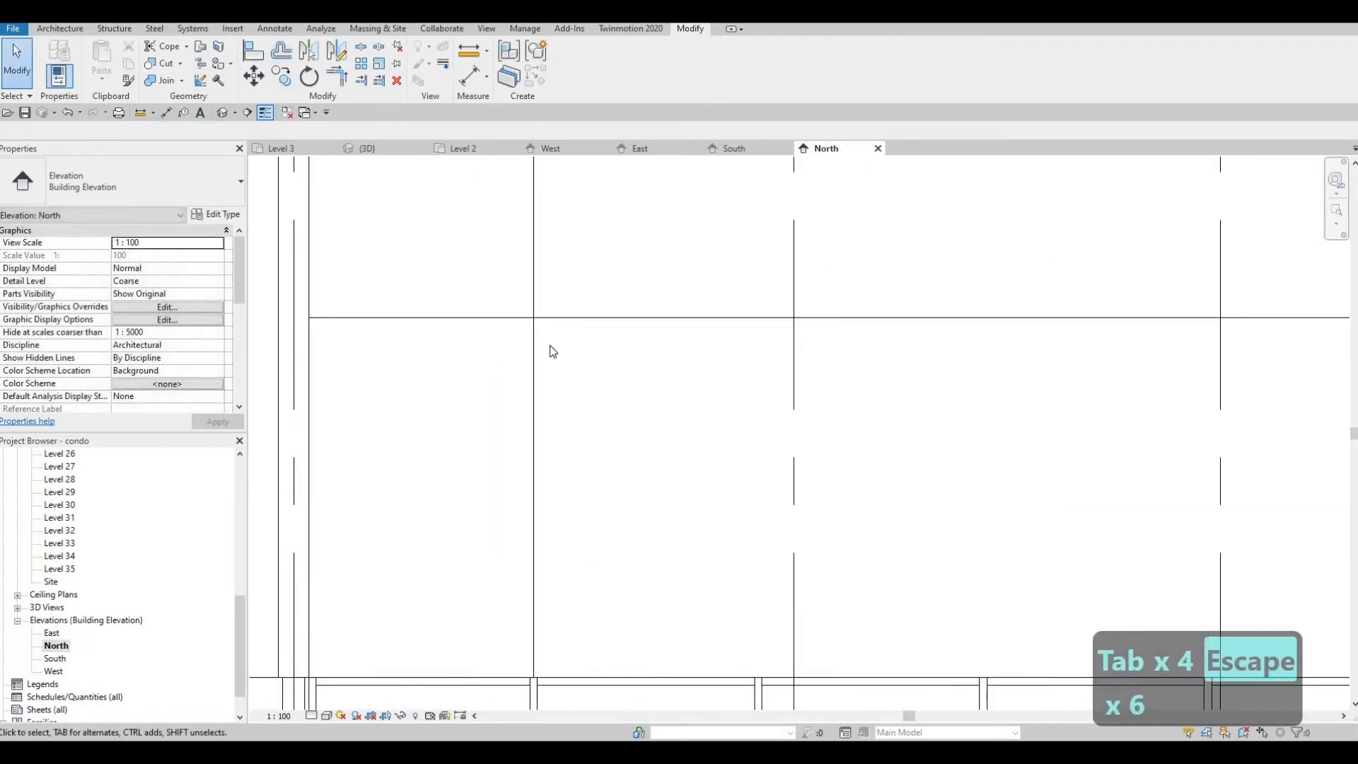
click(571, 279)
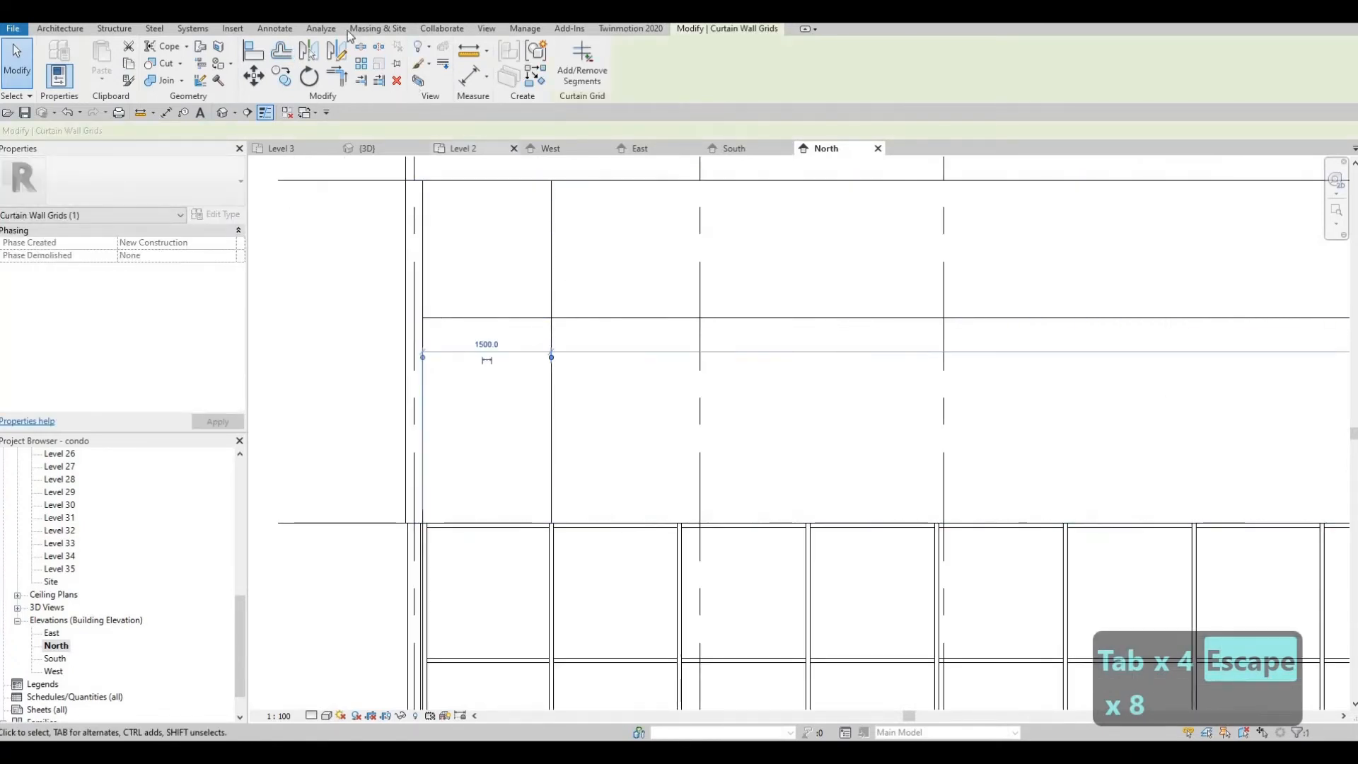
key(Escape)
key(Escape)
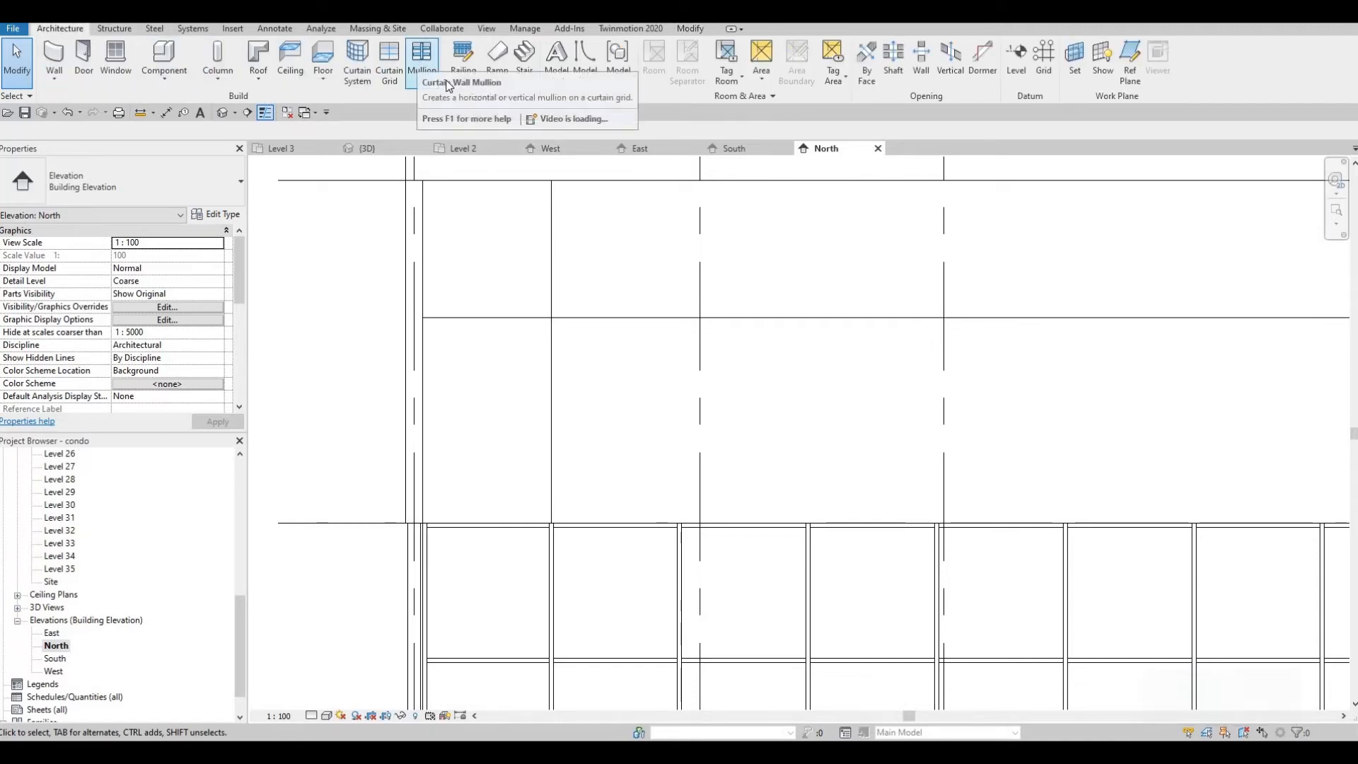
Step: Place three more vertical curtain grid lines on the north Level 2 curtain wall at 1500 mm spacing, centred on the storefront mullions below
click(389, 56)
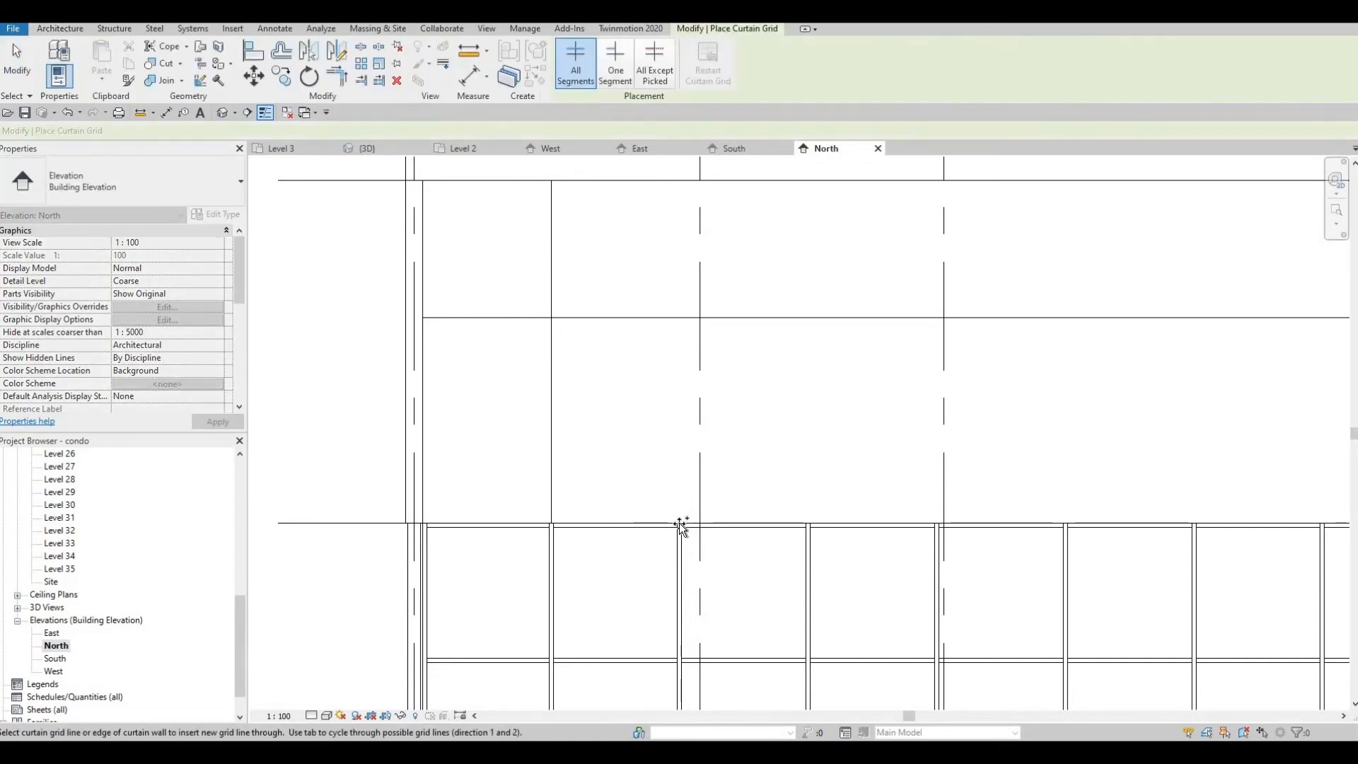
click(812, 530)
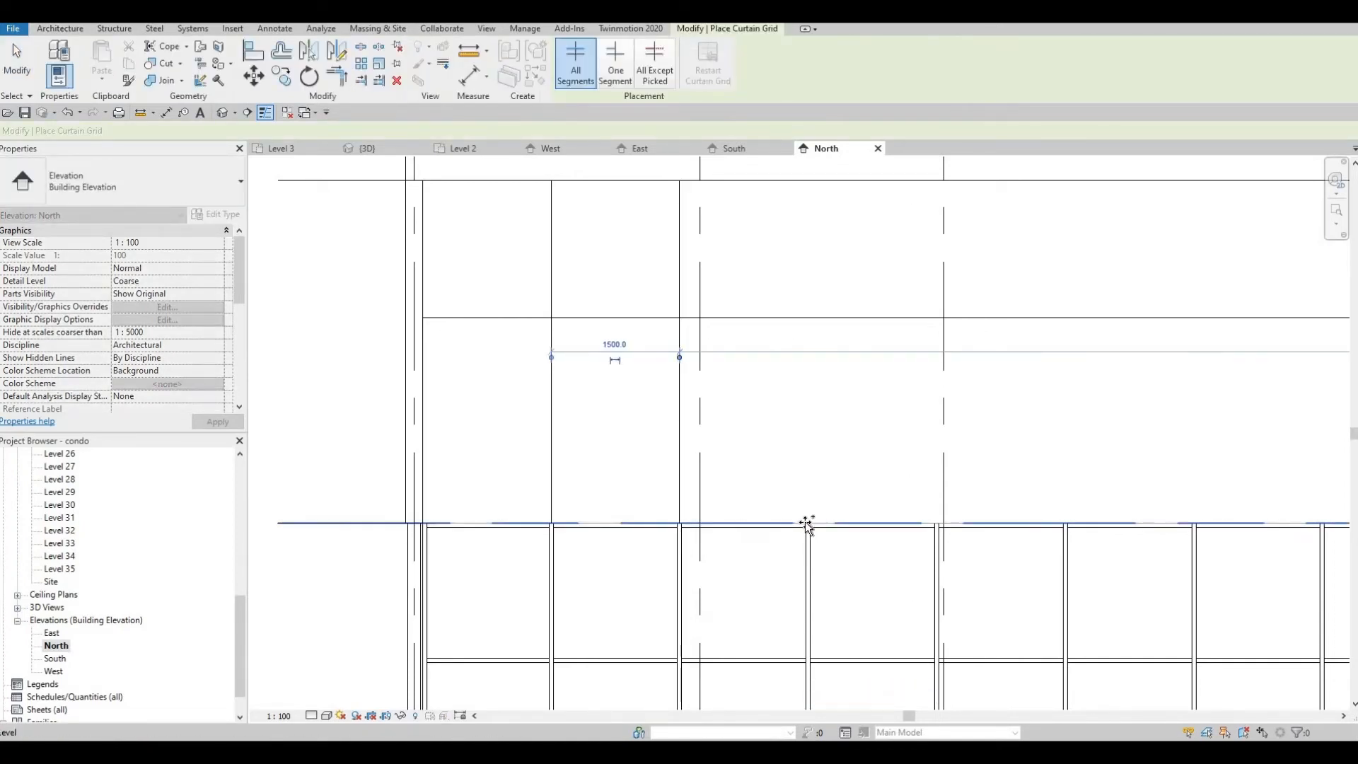
click(933, 523)
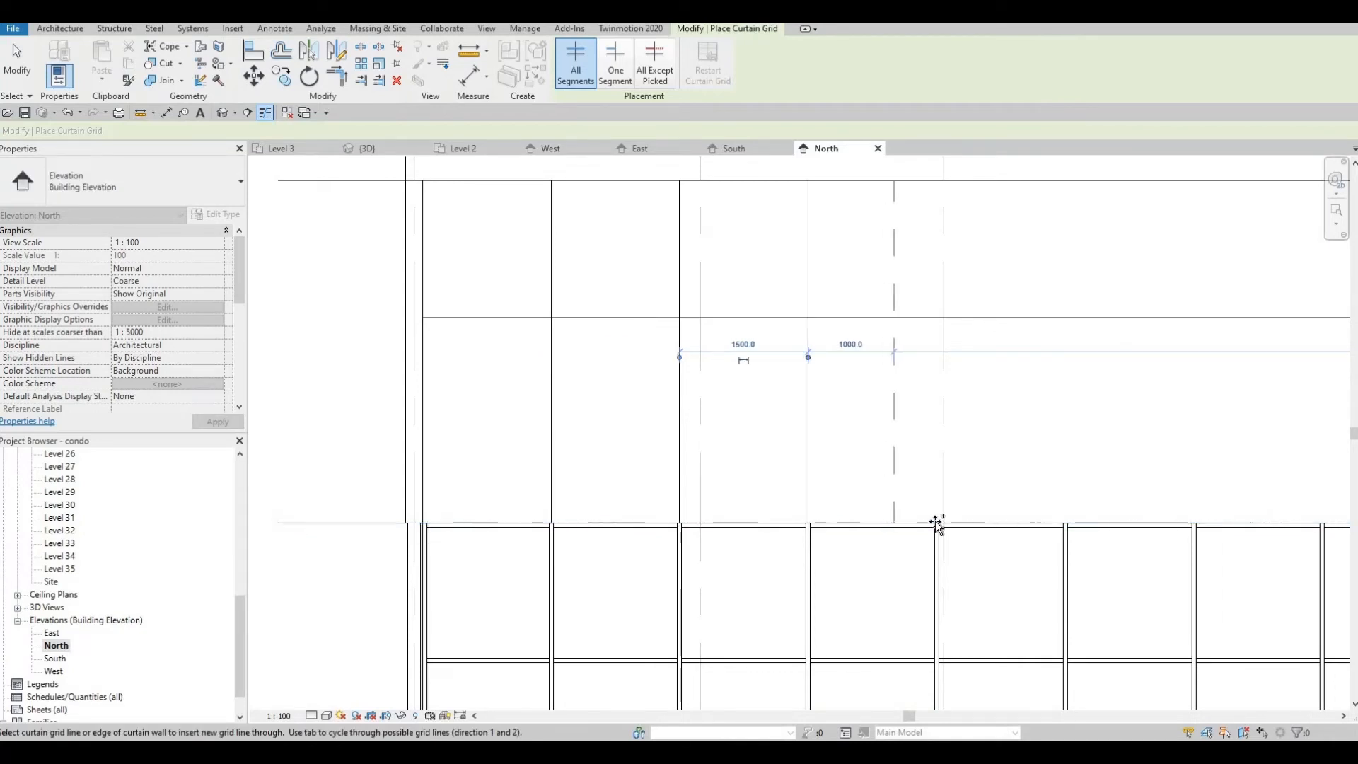
scroll(933, 523, up, 3)
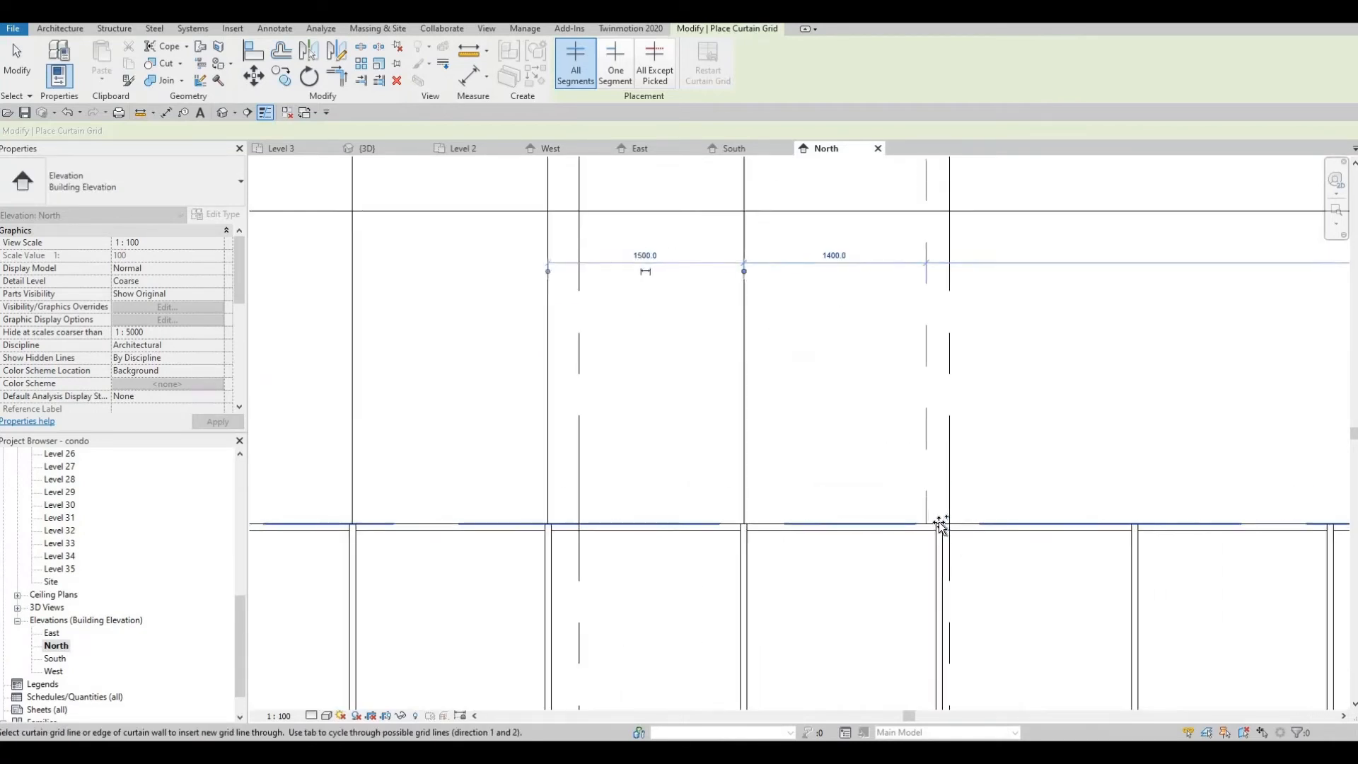
click(940, 524)
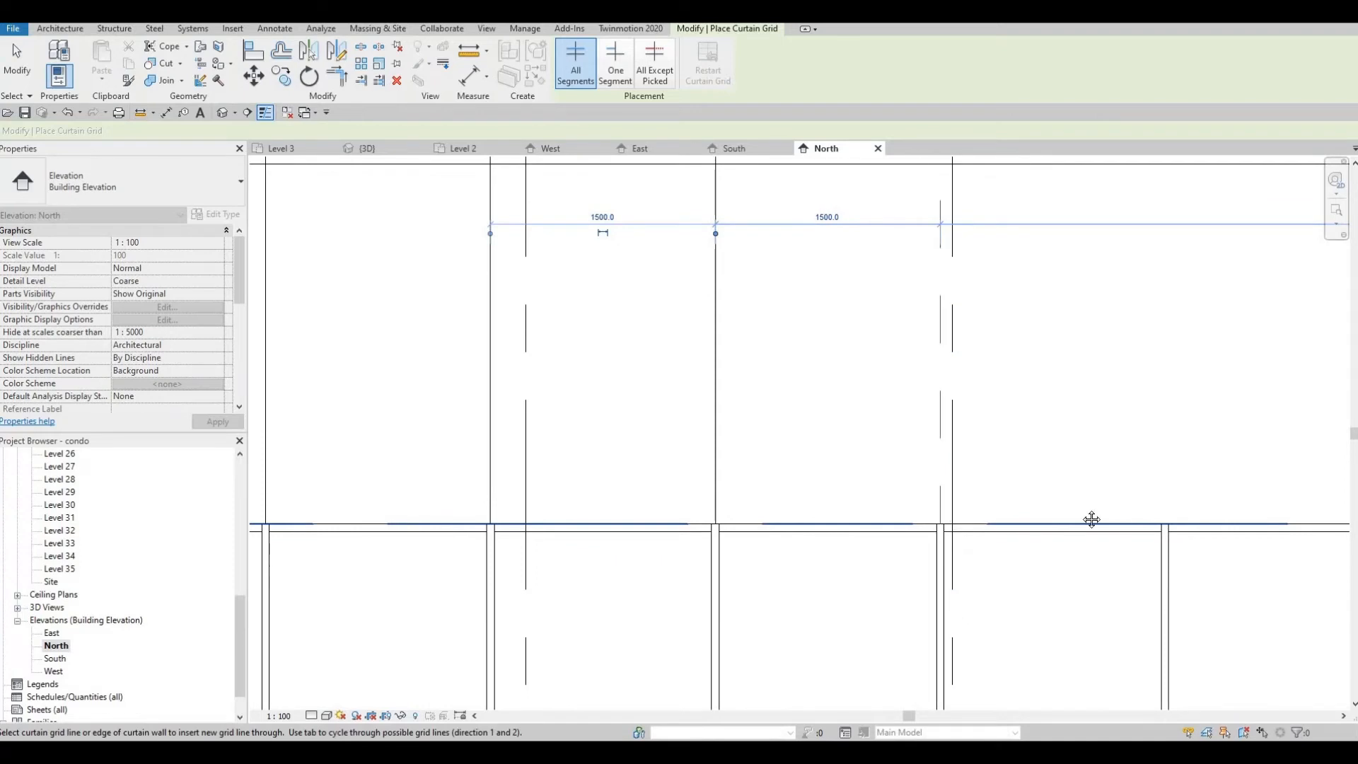
Step: Continue westward with five vertical curtain grid lines at 1500 mm spacing, each above the next Level 1 mullion
middle_drag(1091, 518, 700, 497)
click(775, 506)
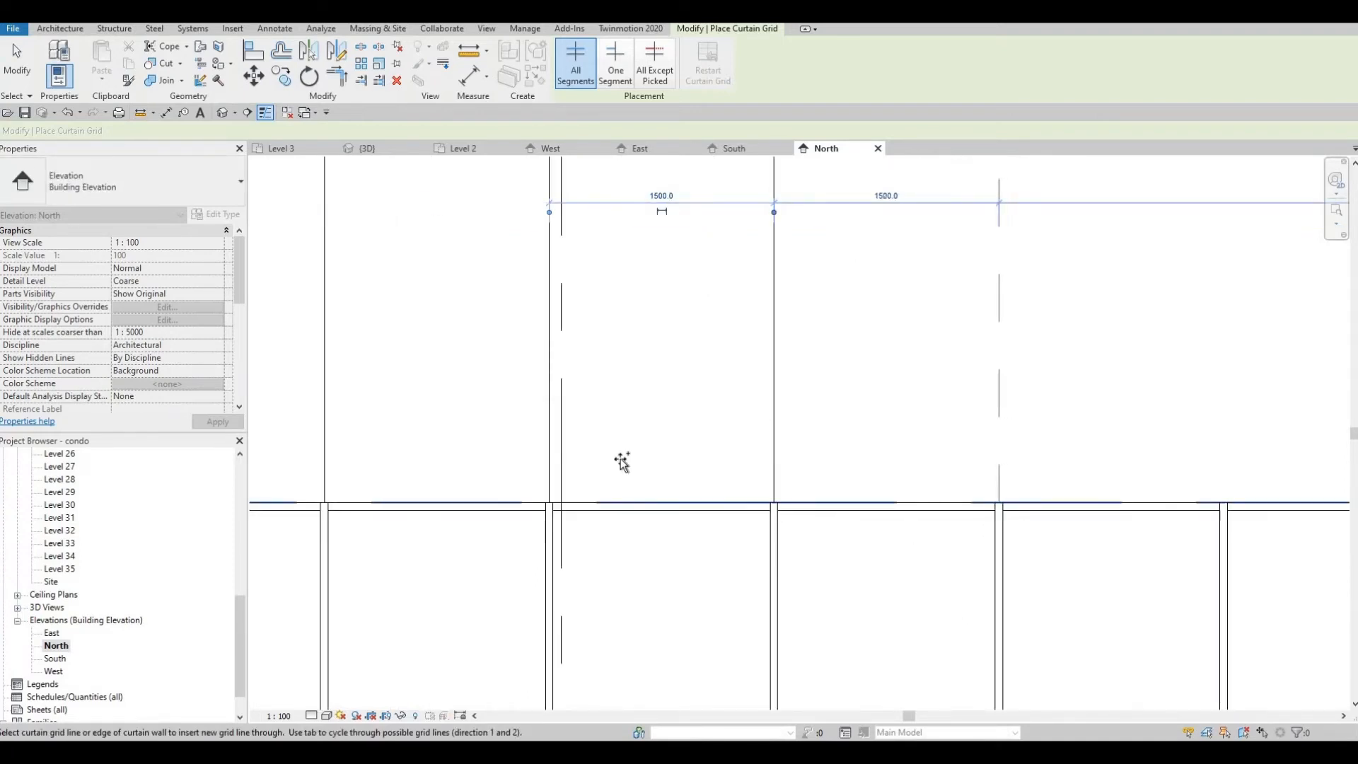
middle_drag(1000, 495, 809, 500)
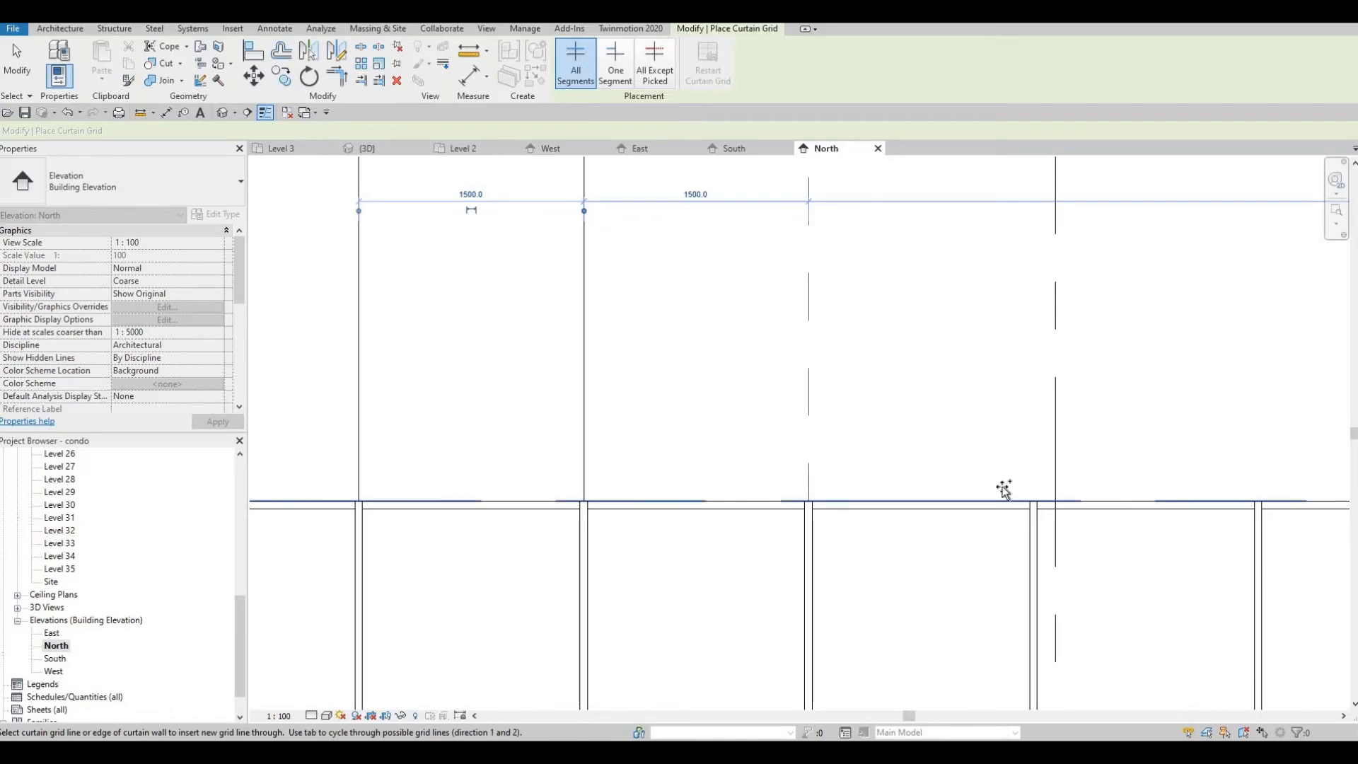
click(808, 500)
middle_drag(1004, 489, 766, 499)
scroll(765, 513, up, 2)
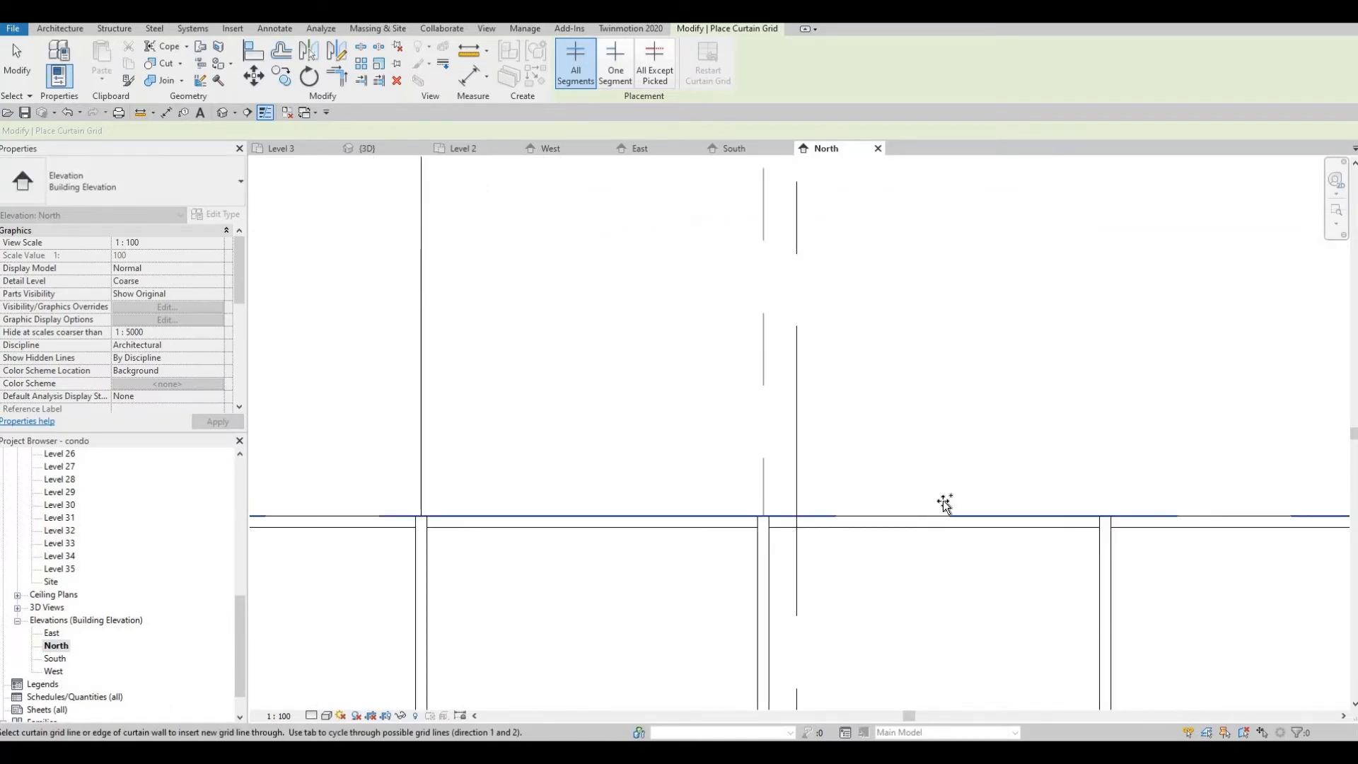
scroll(964, 506, down, 2)
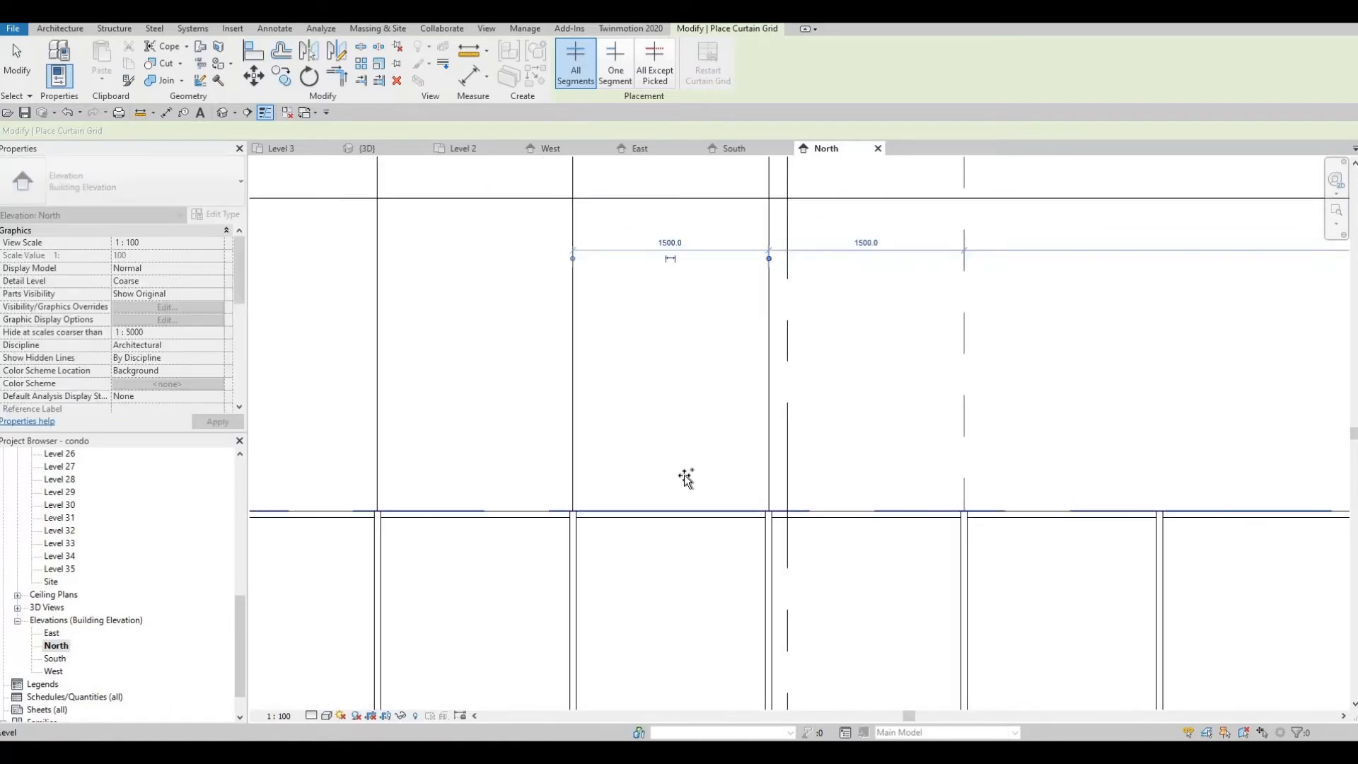
click(964, 509)
Step: Try to place the next vertical curtain grid line 1480 mm from the last one, and undo that placement
middle_drag(1153, 504, 680, 486)
scroll(679, 488, down, 1)
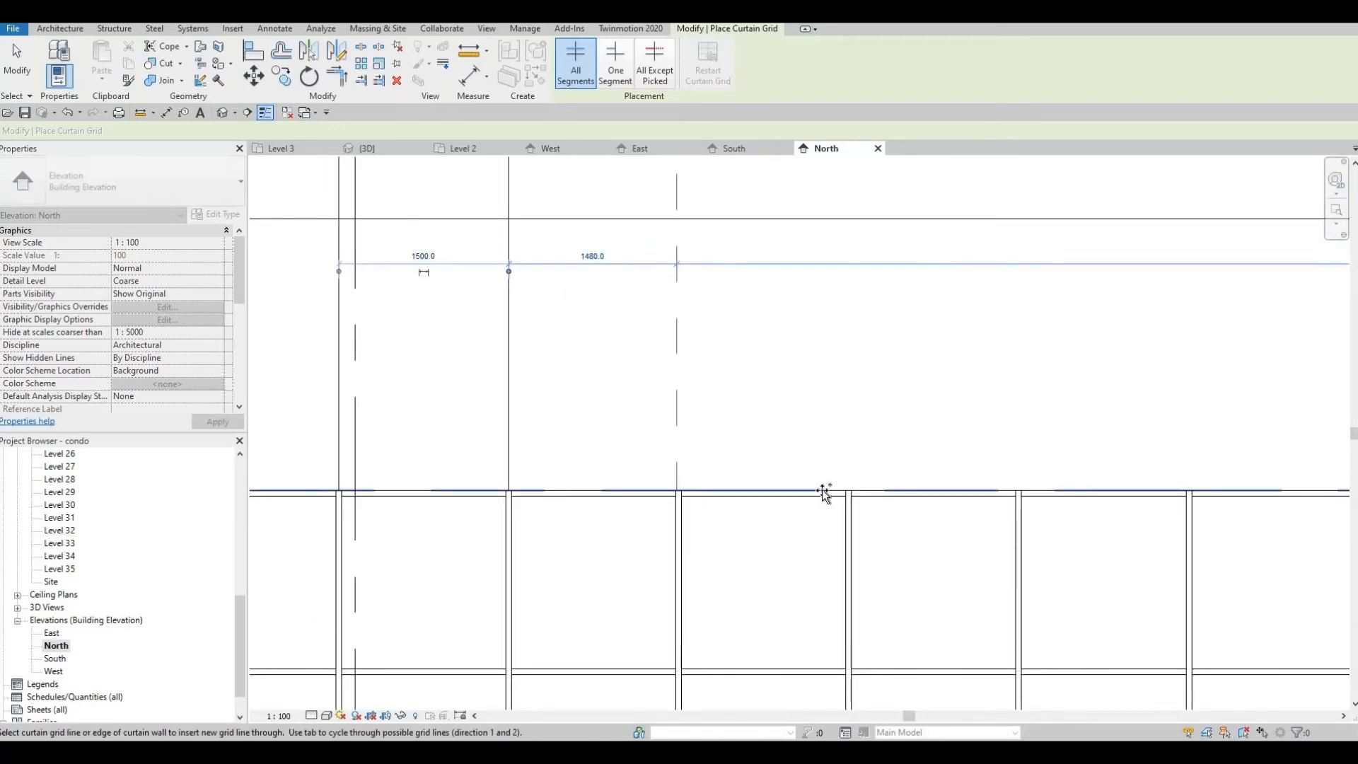
click(707, 481)
key(ctrl+z)
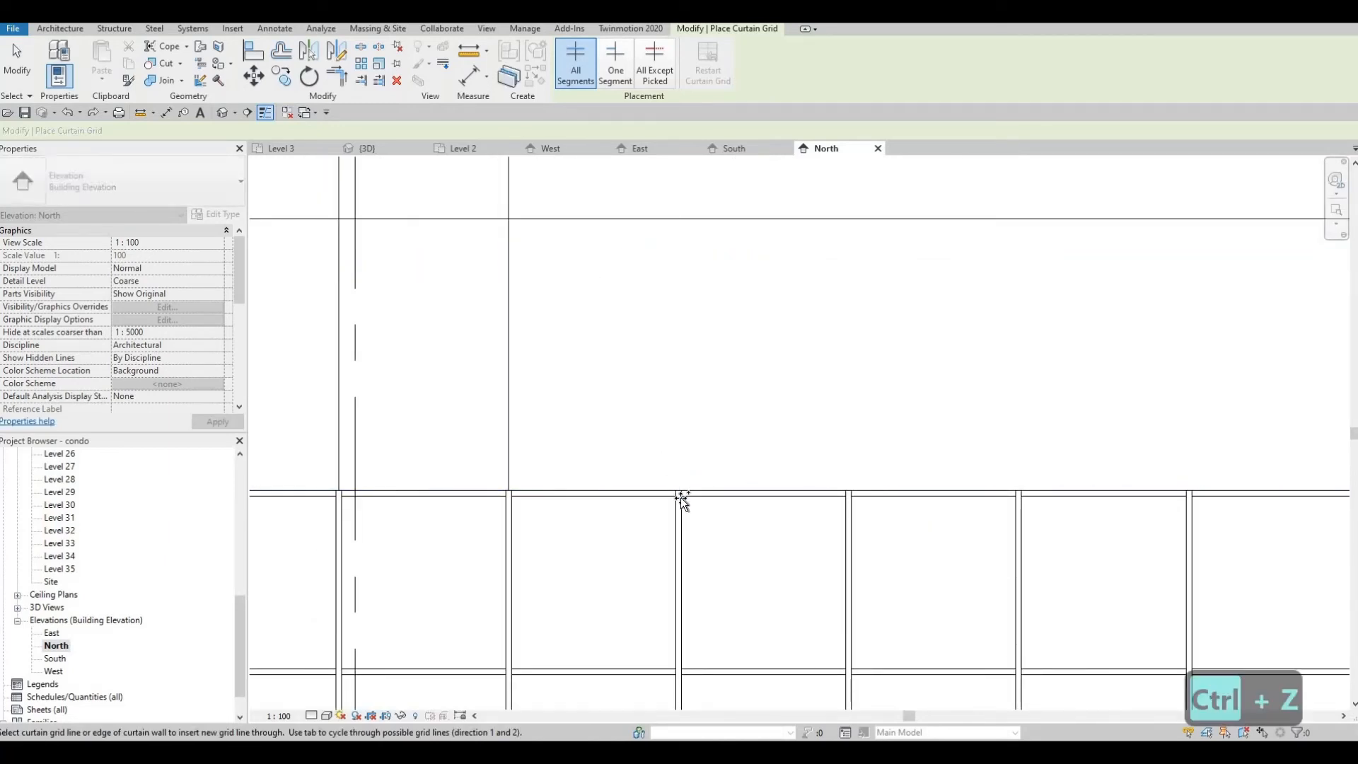
Step: Place the next vertical curtain grid lines precisely on the mullion centres below, 1500 mm apart, until just past the next dashed building grid line
scroll(683, 499, up, 4)
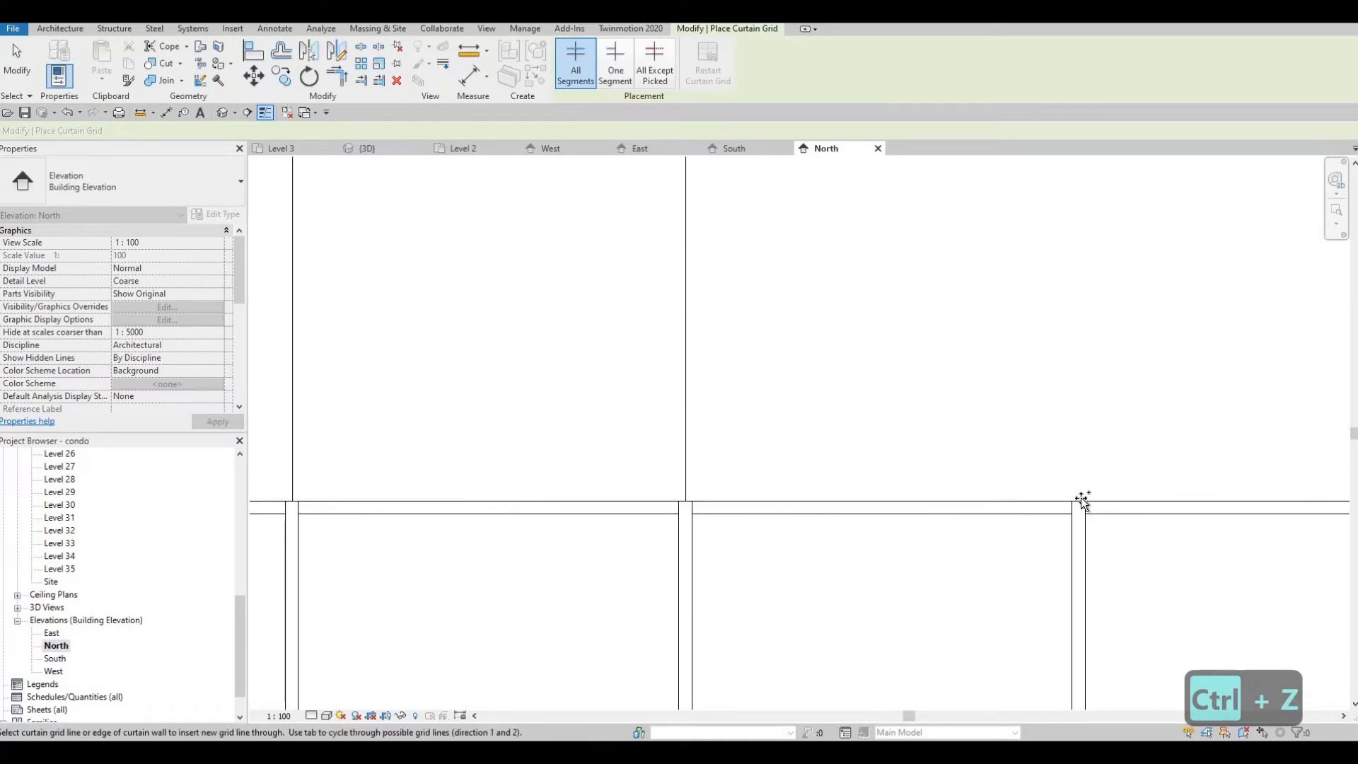
click(1080, 501)
scroll(890, 456, down, 3)
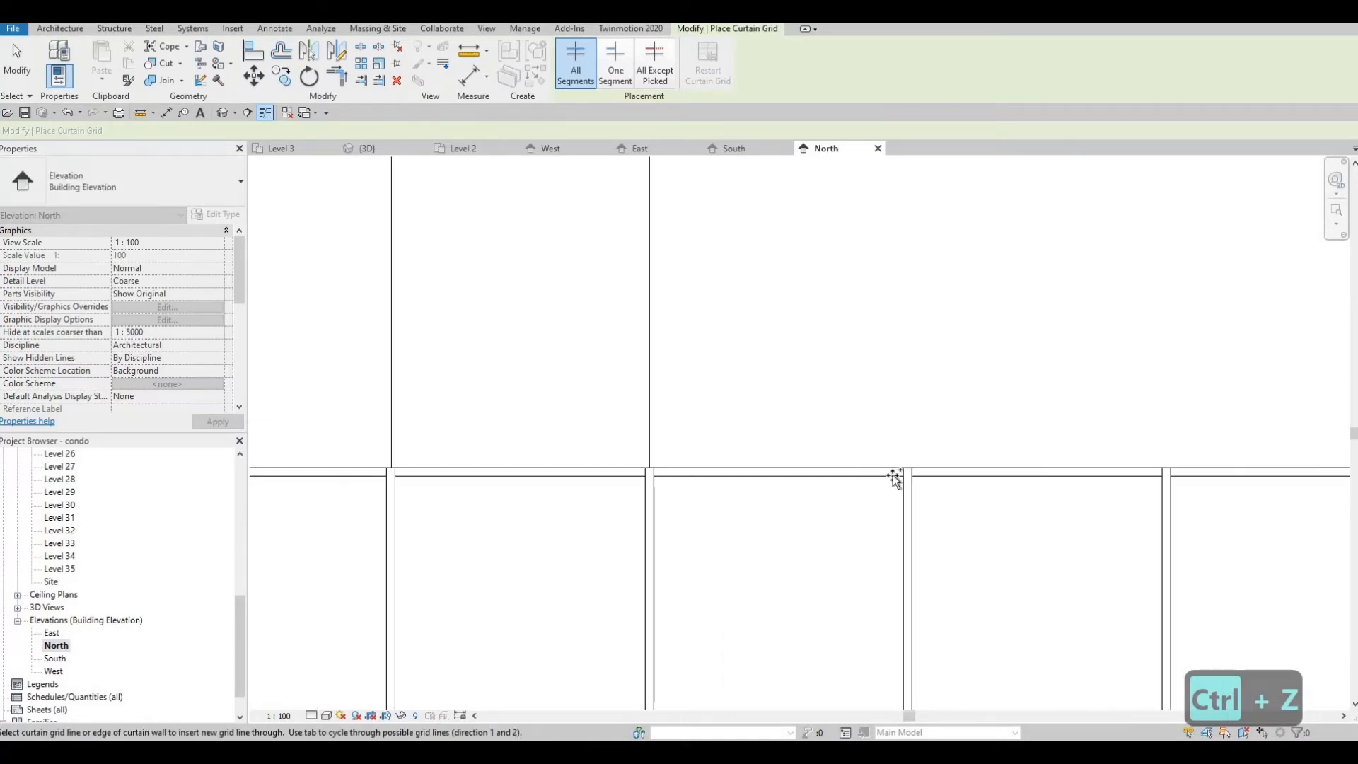
scroll(893, 476, up, 2)
click(893, 485)
scroll(884, 452, down, 3)
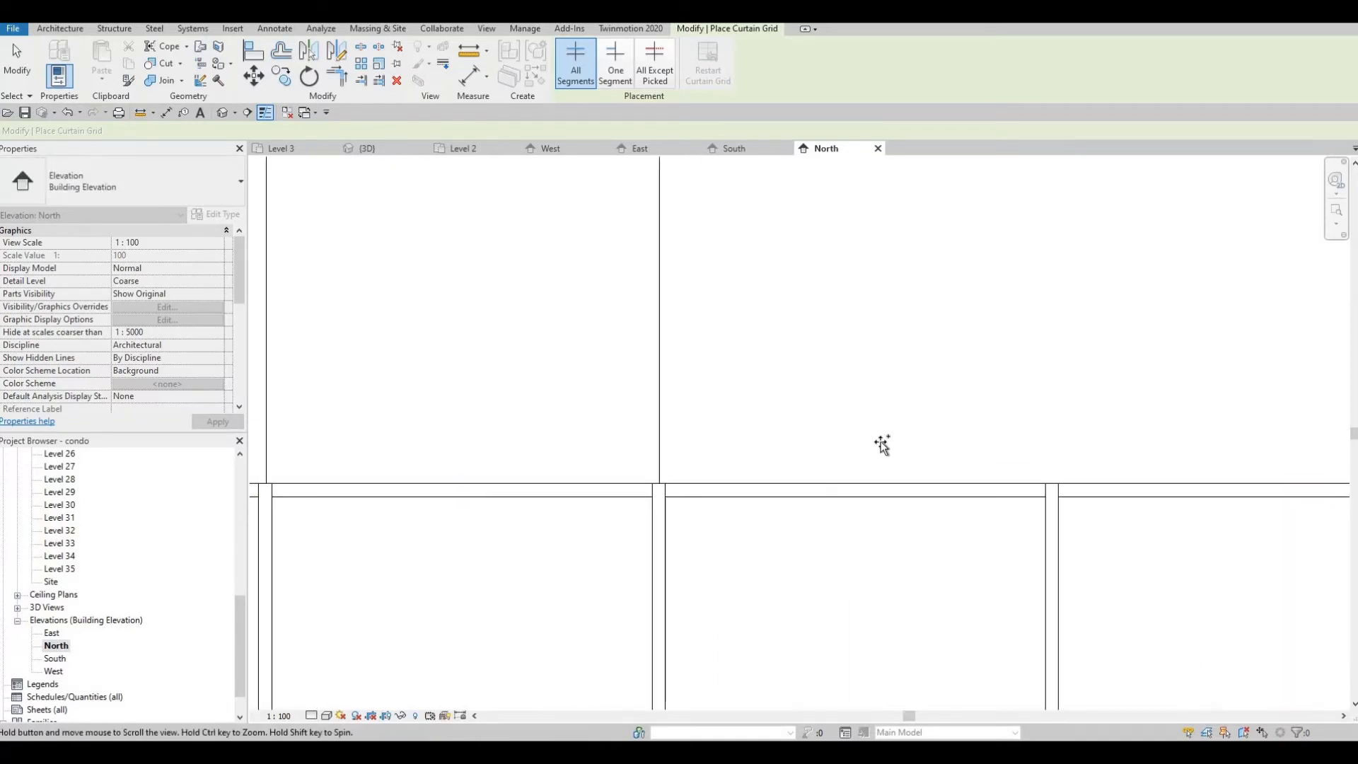
scroll(887, 464, up, 3)
scroll(582, 424, down, 3)
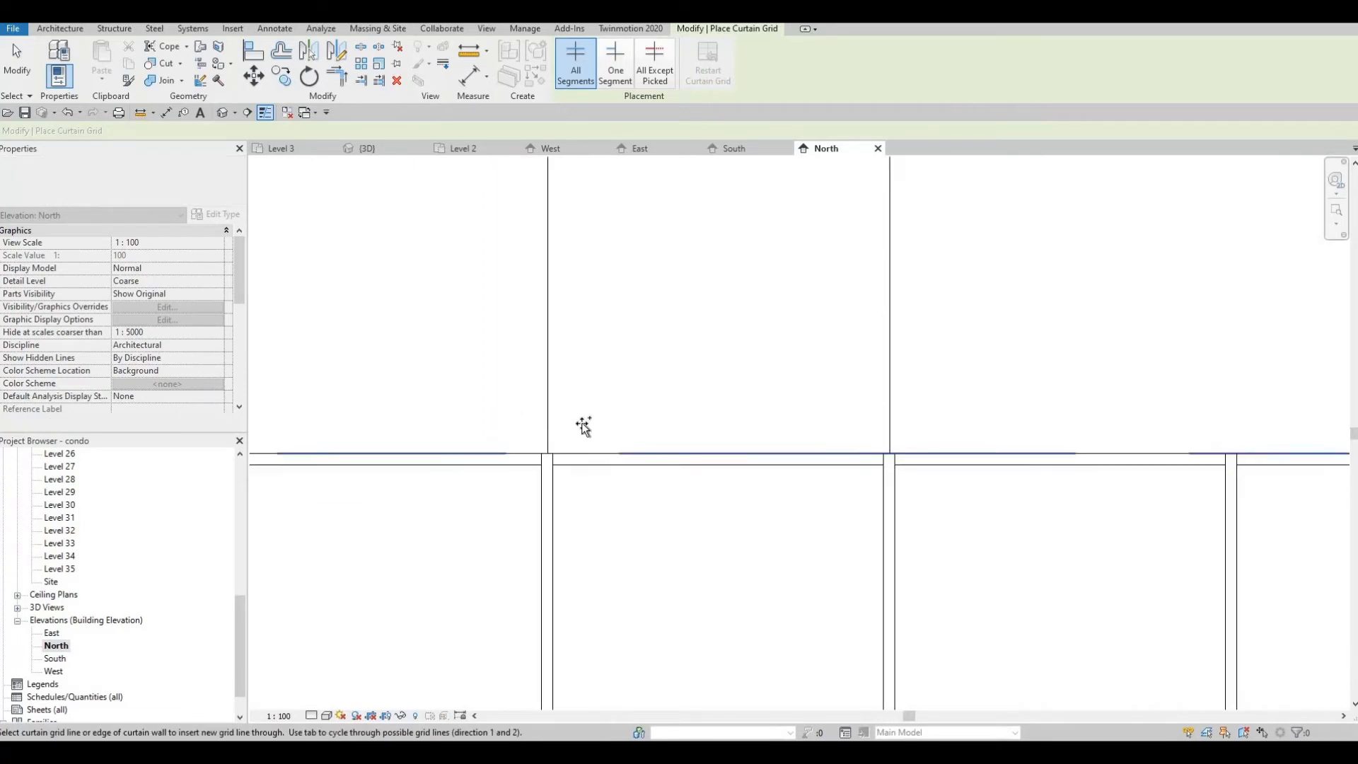
click(799, 421)
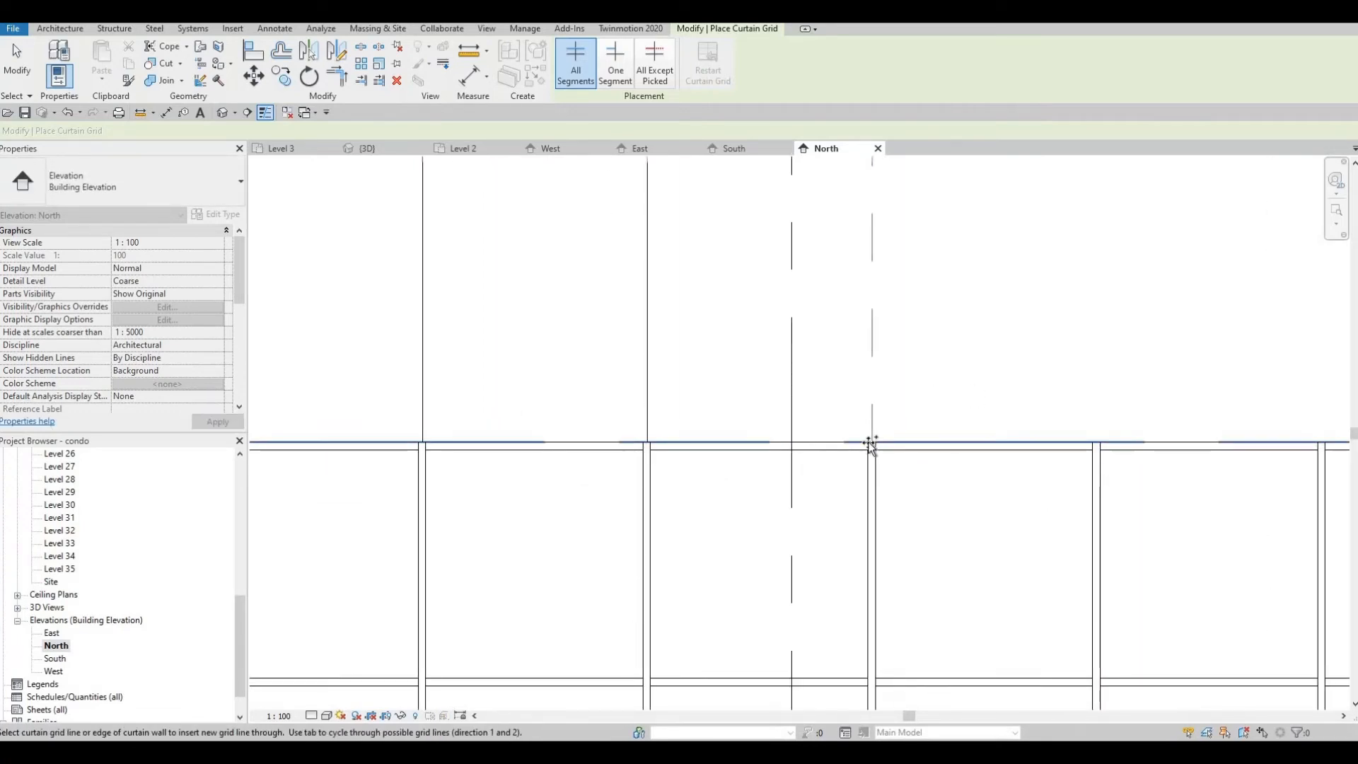
Step: Carry the 1500 mm vertical curtain grid spacing across the following structural bay and slightly beyond, adding five lines above the storefront mullions
scroll(820, 498, down, 2)
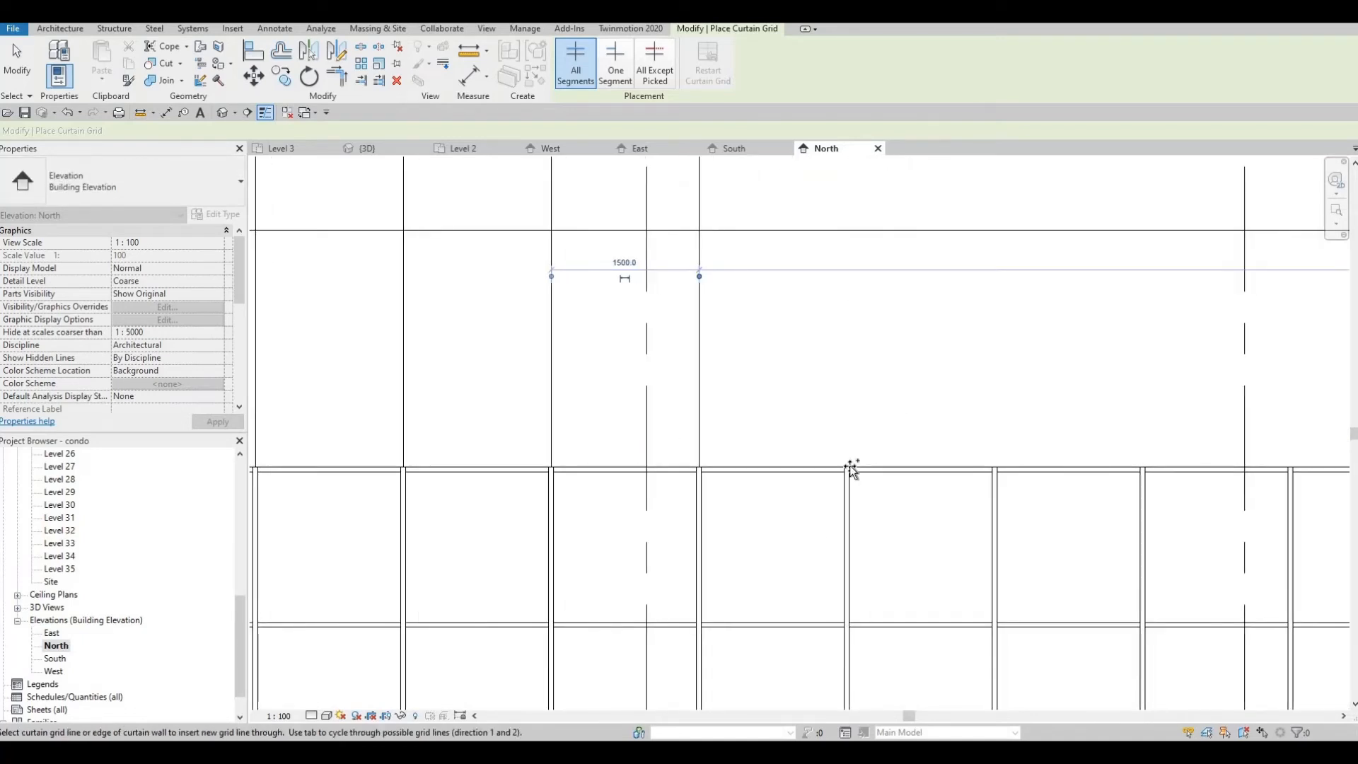
click(879, 482)
middle_drag(996, 465, 882, 485)
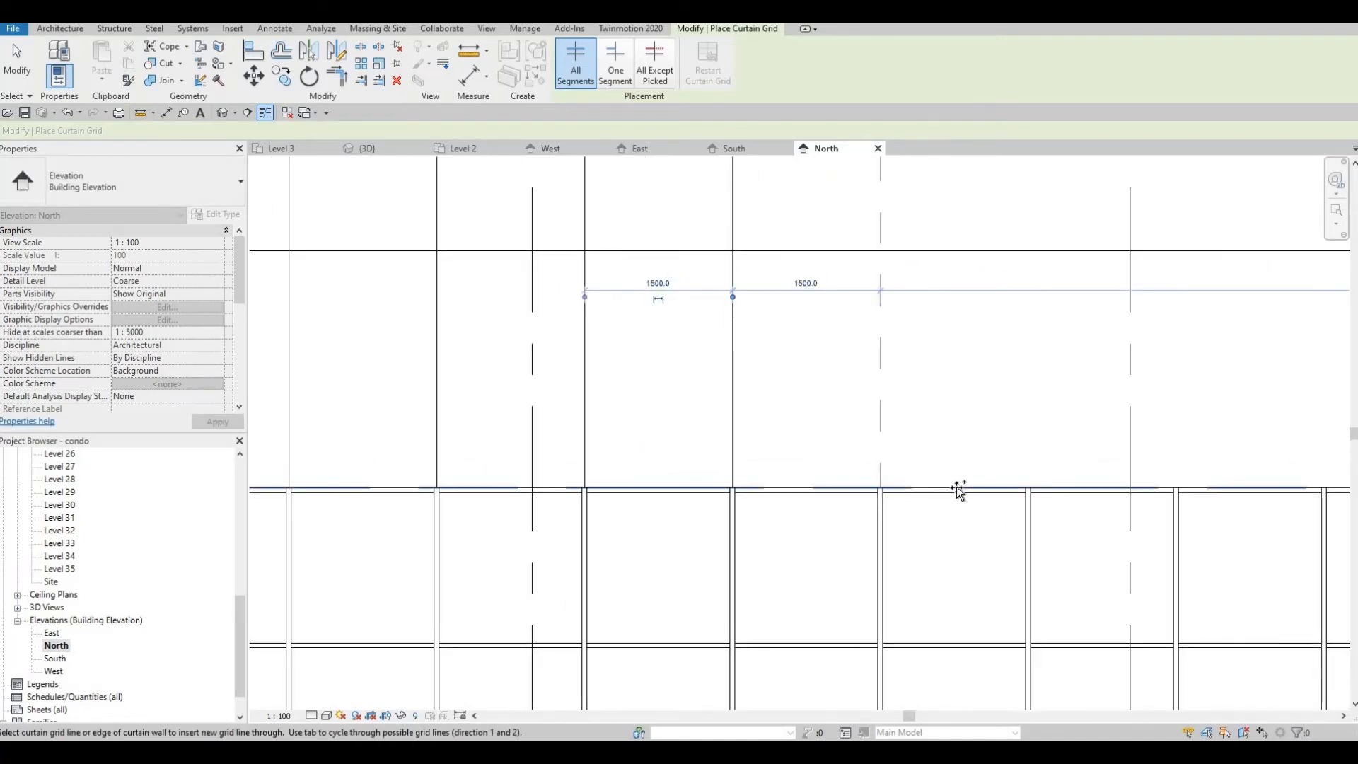
click(1032, 486)
middle_drag(1066, 470, 629, 484)
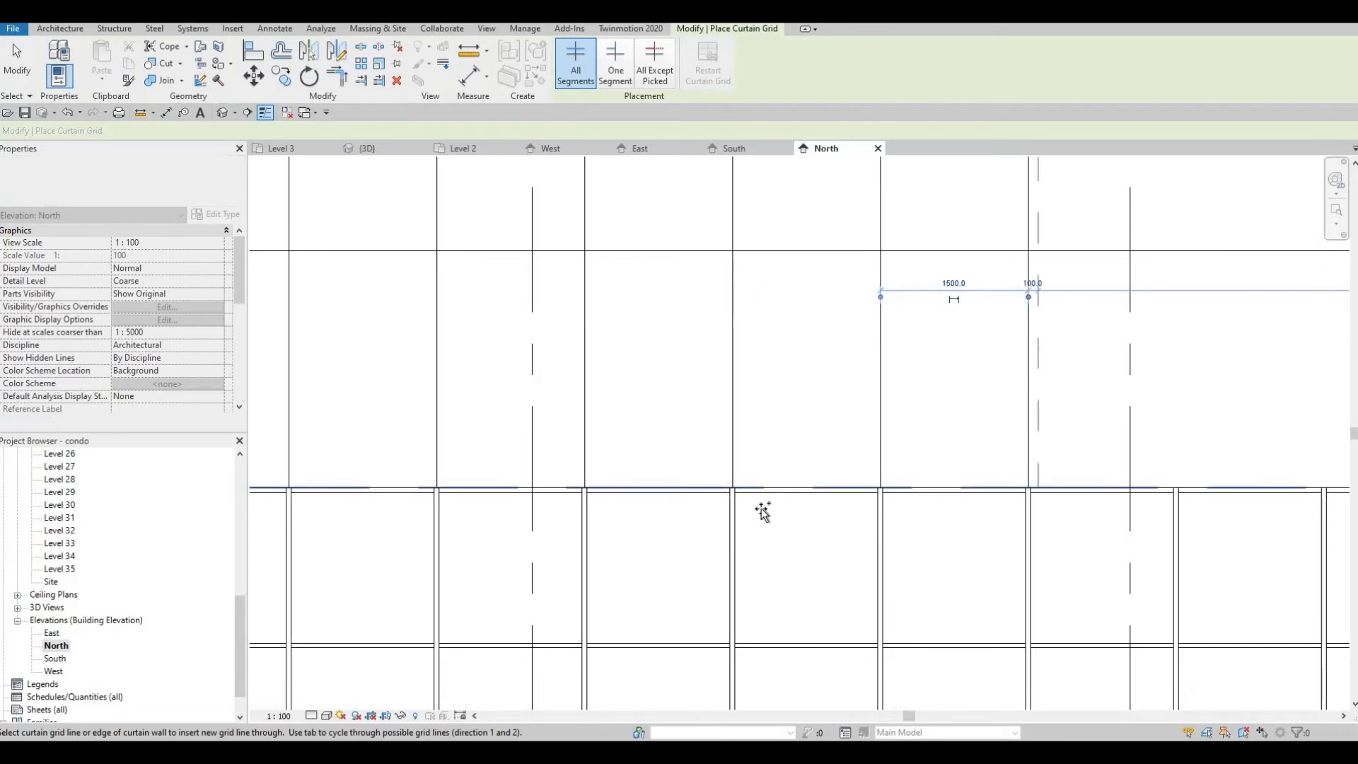
scroll(739, 504, up, 1)
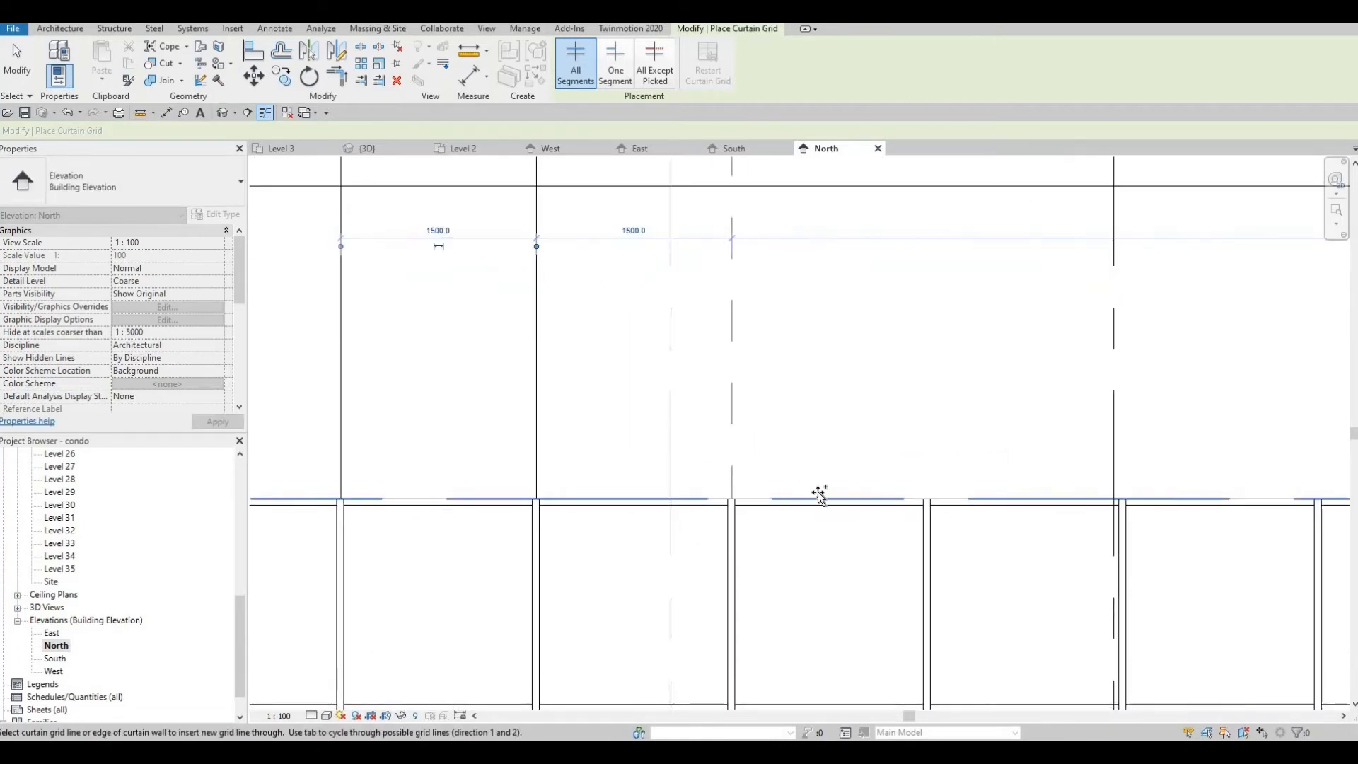
click(734, 500)
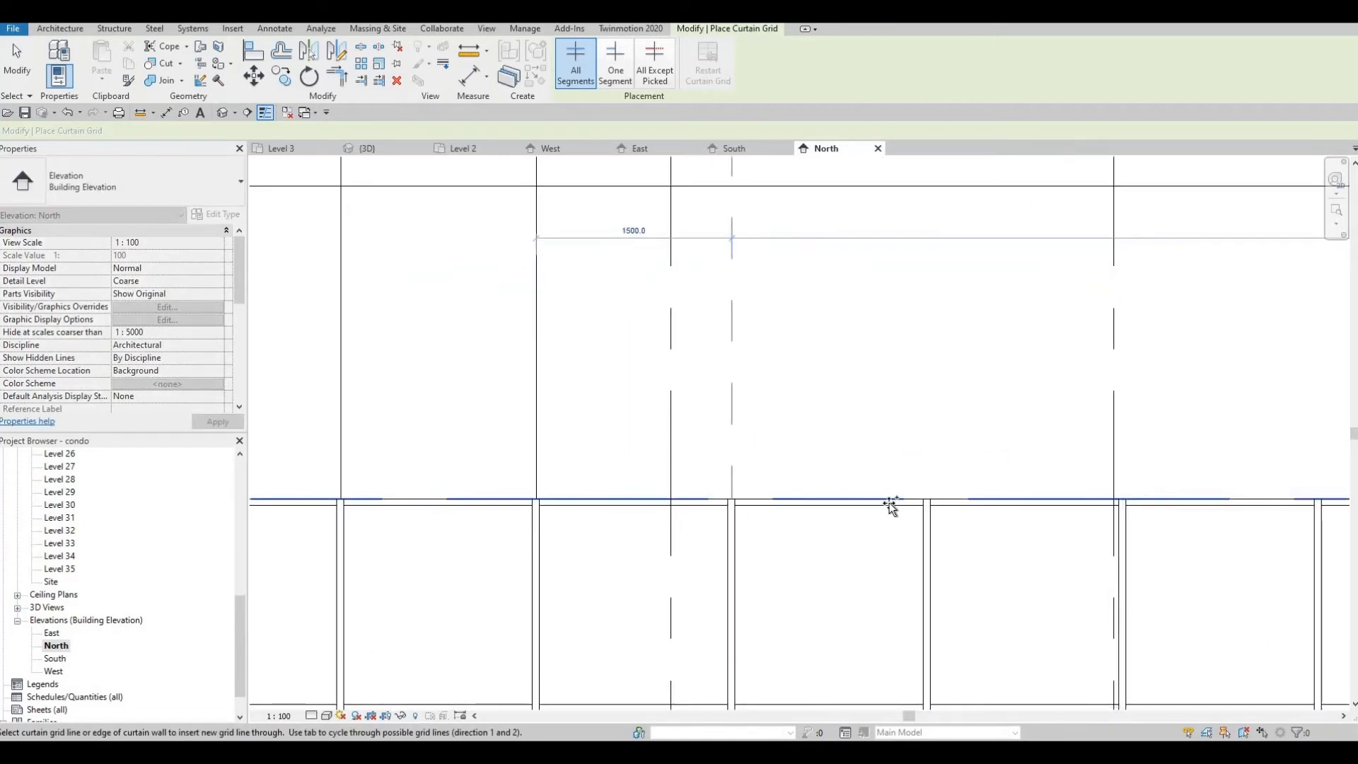
click(927, 500)
Step: Add further vertical curtain grid lines toward the north wall's west end, aligned with the Level 1 mullions at 1500 mm spacing
scroll(707, 508, up, 3)
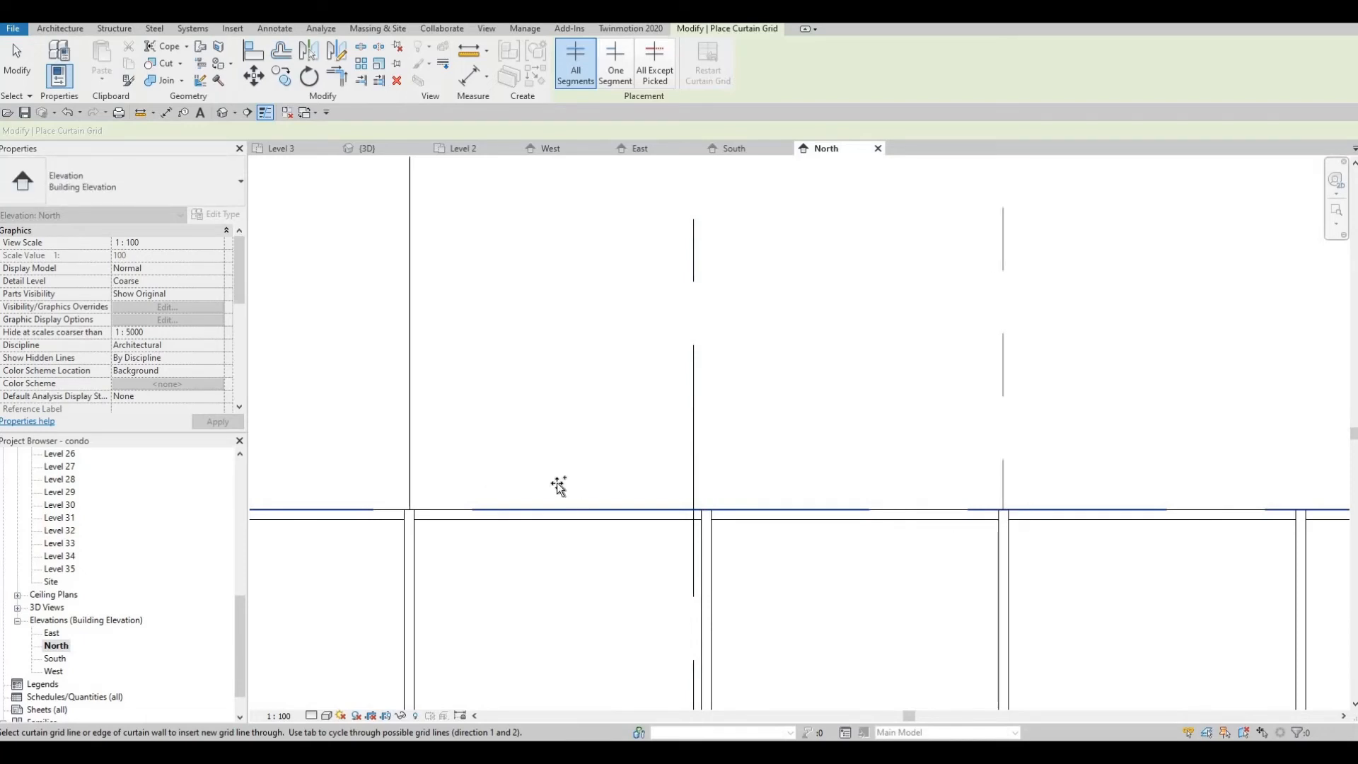
middle_drag(709, 512, 781, 485)
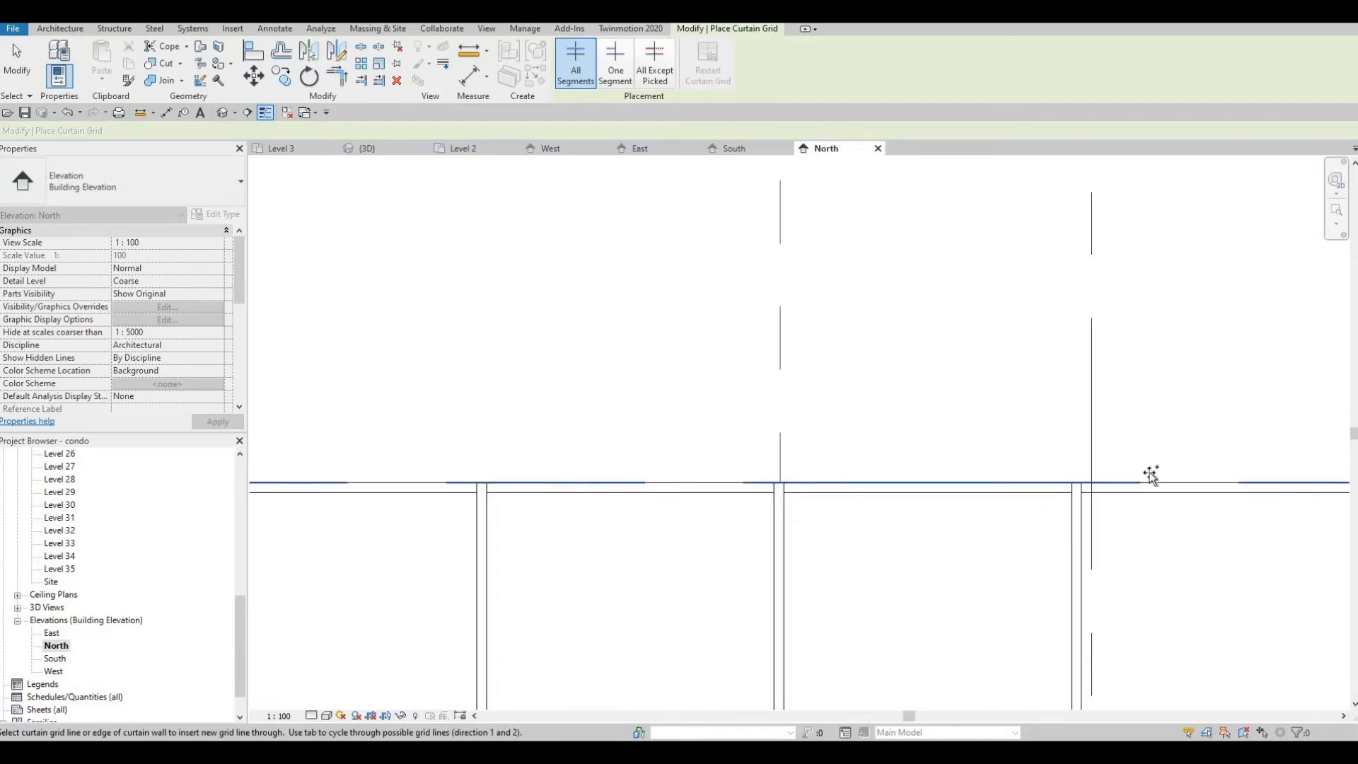
scroll(894, 461, down, 2)
scroll(926, 482, up, 3)
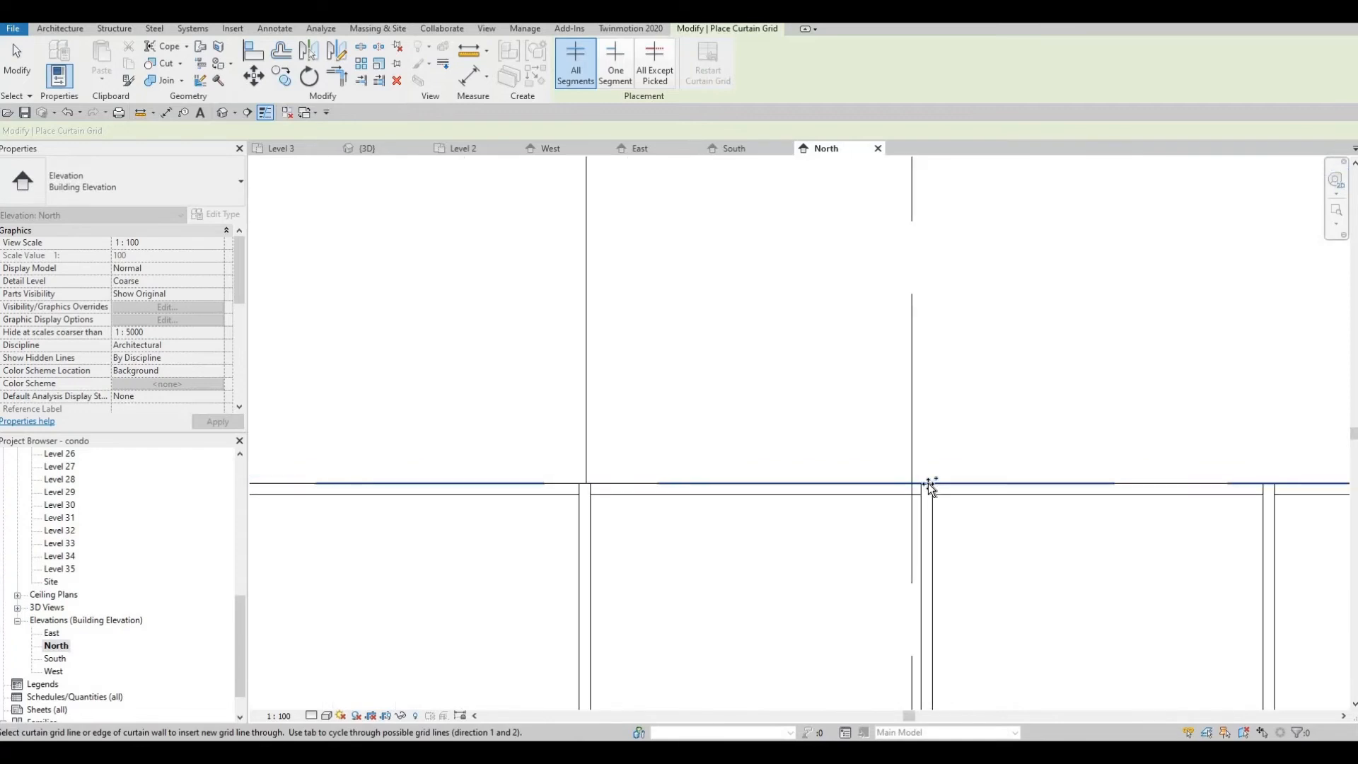
scroll(929, 485, up, 1)
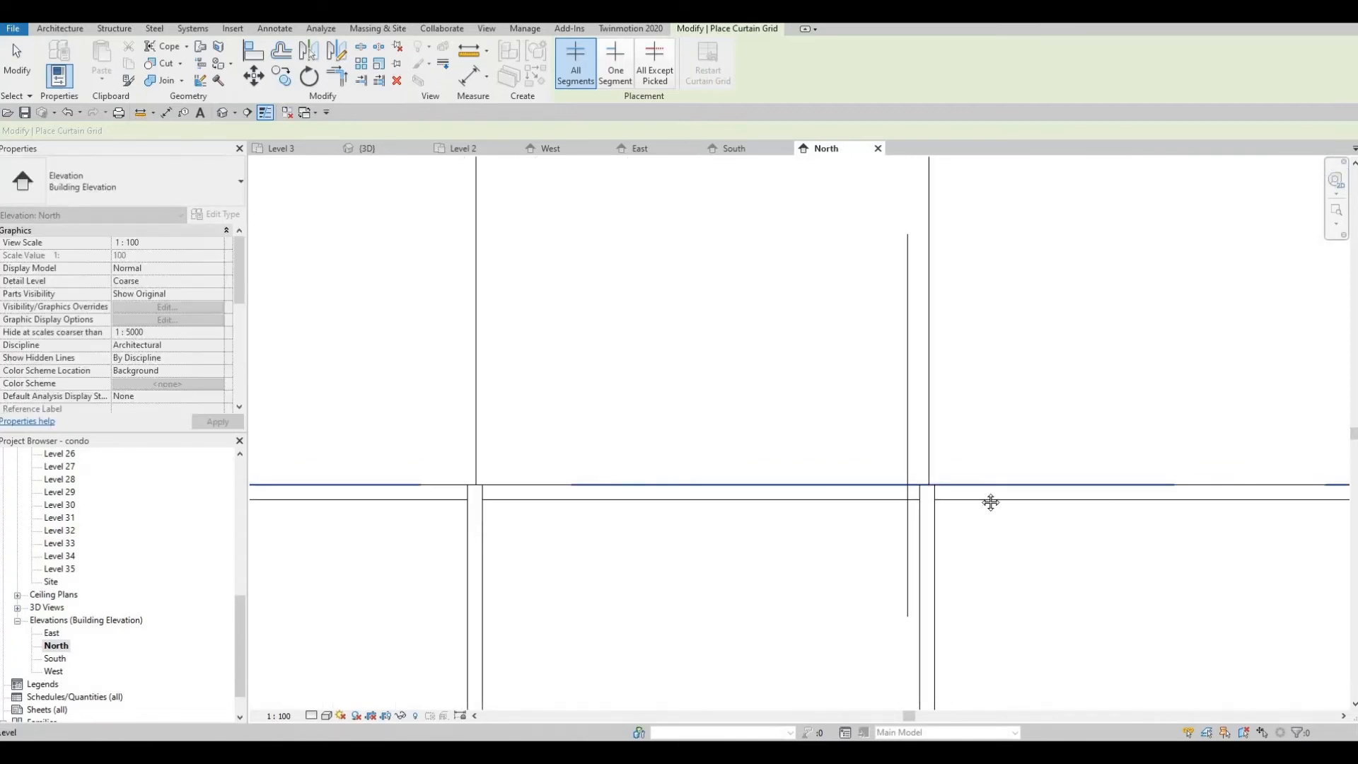
scroll(990, 501, down, 3)
scroll(731, 486, up, 2)
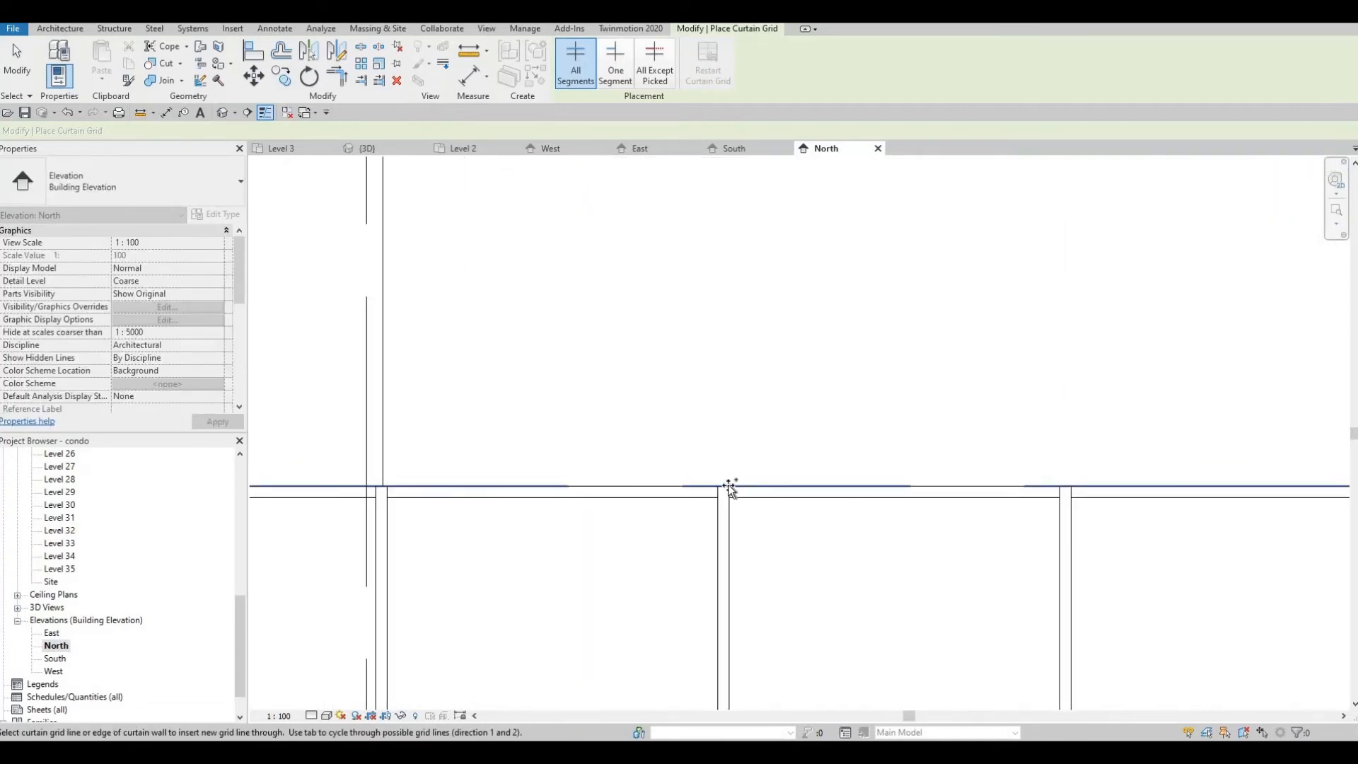
click(778, 488)
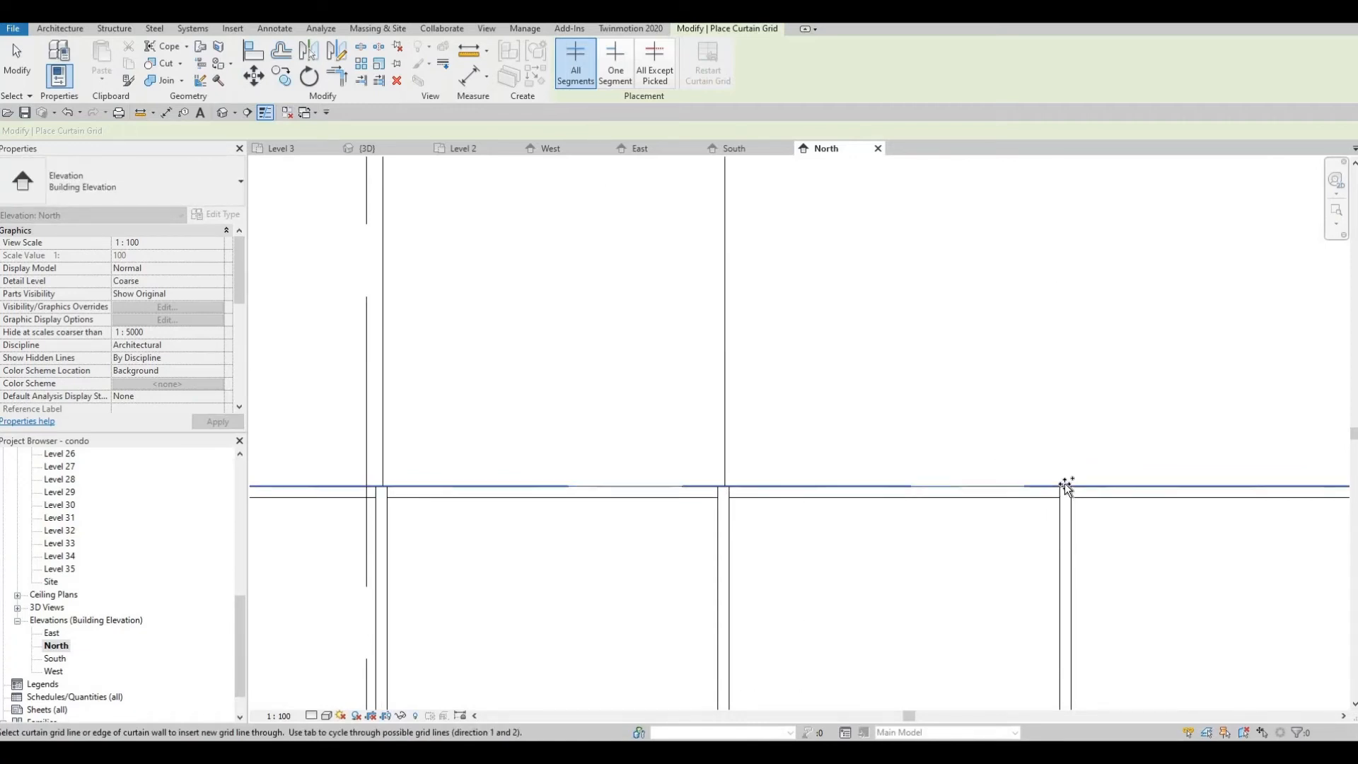
click(1062, 481)
scroll(1032, 452, down, 2)
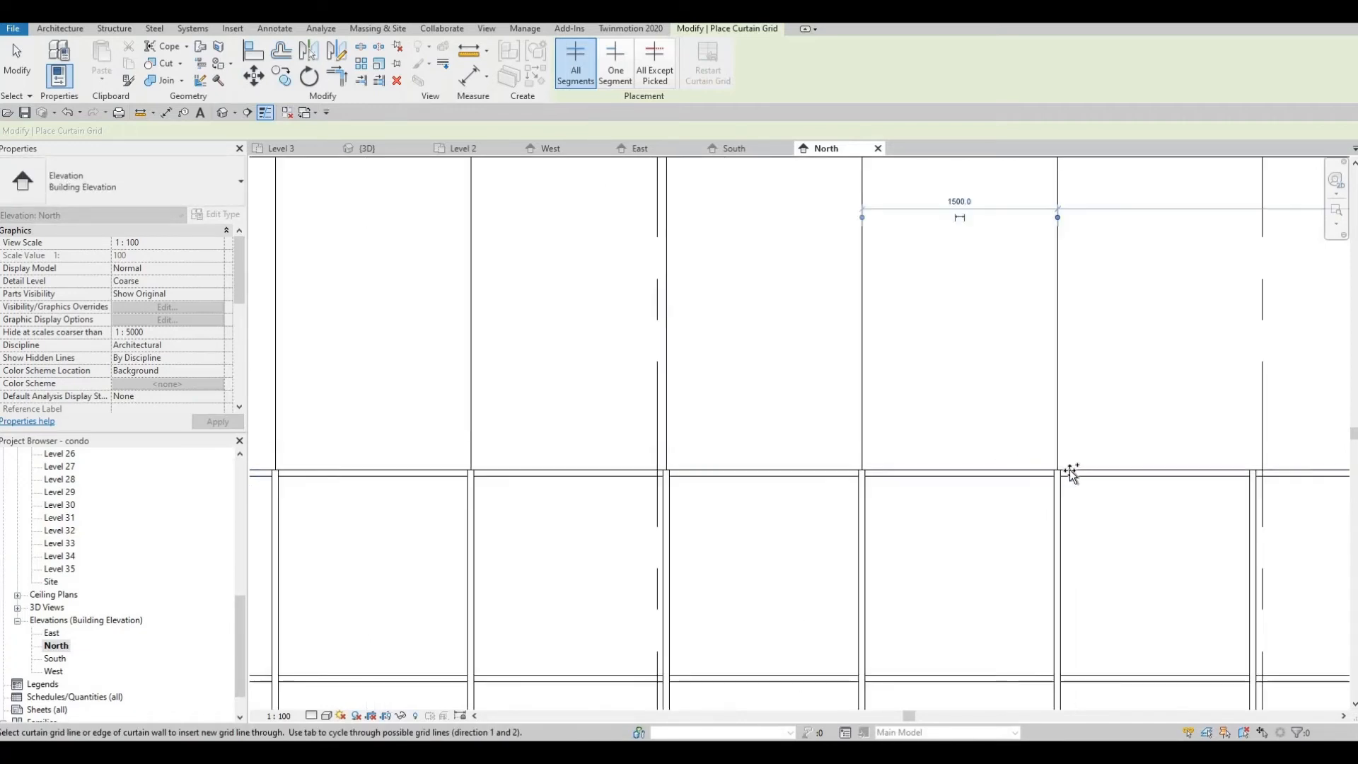
Step: Try to place the next vertical curtain grid line beside the dashed building grid line, and undo that placement
scroll(1018, 460, down, 2)
middle_drag(903, 473, 626, 494)
middle_drag(1006, 464, 836, 506)
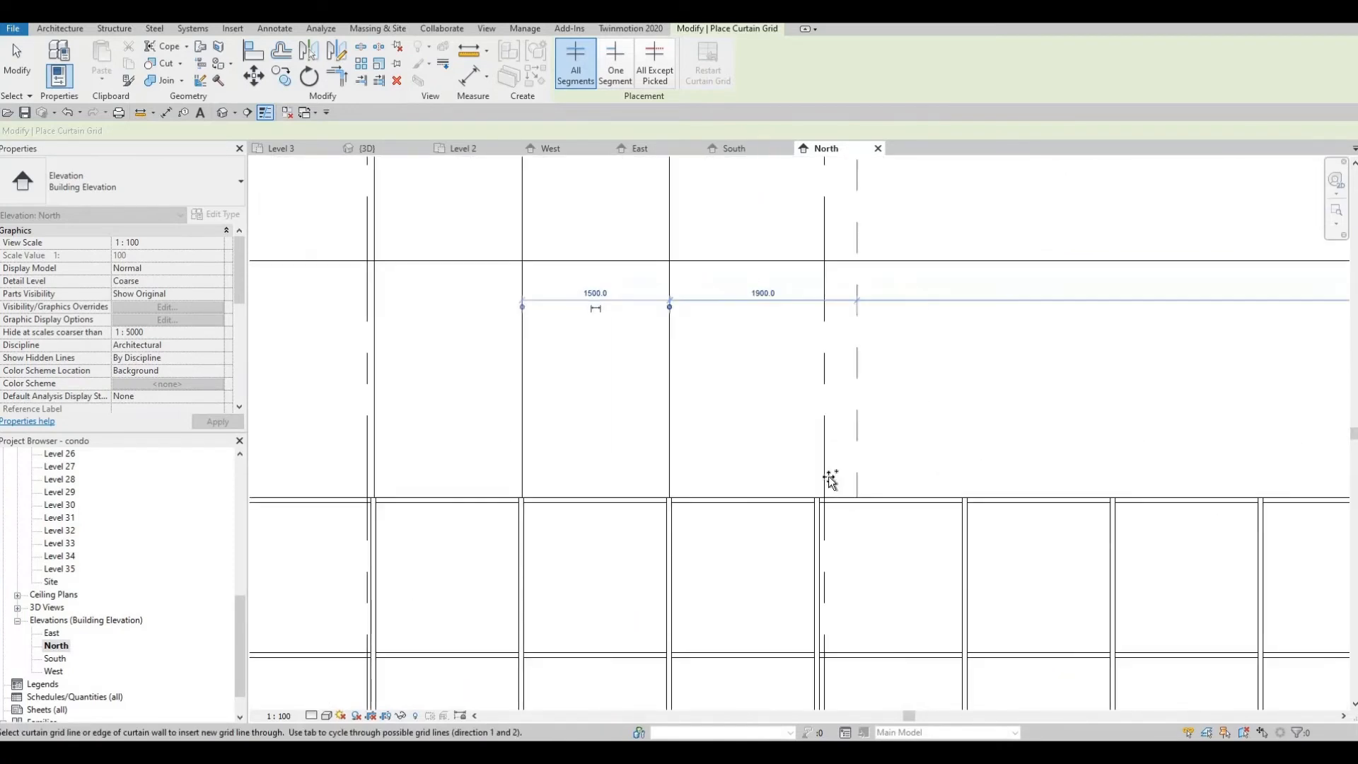
scroll(784, 539, up, 4)
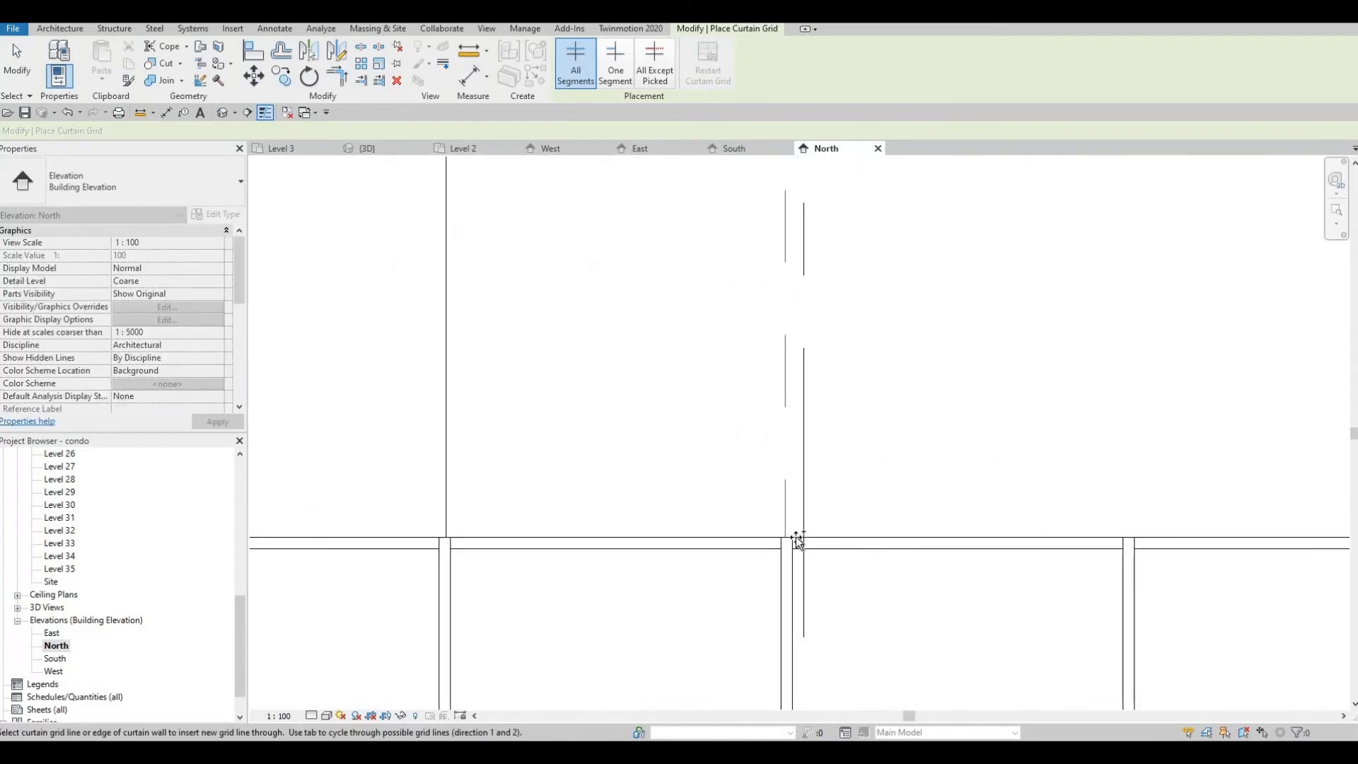
scroll(898, 481, down, 2)
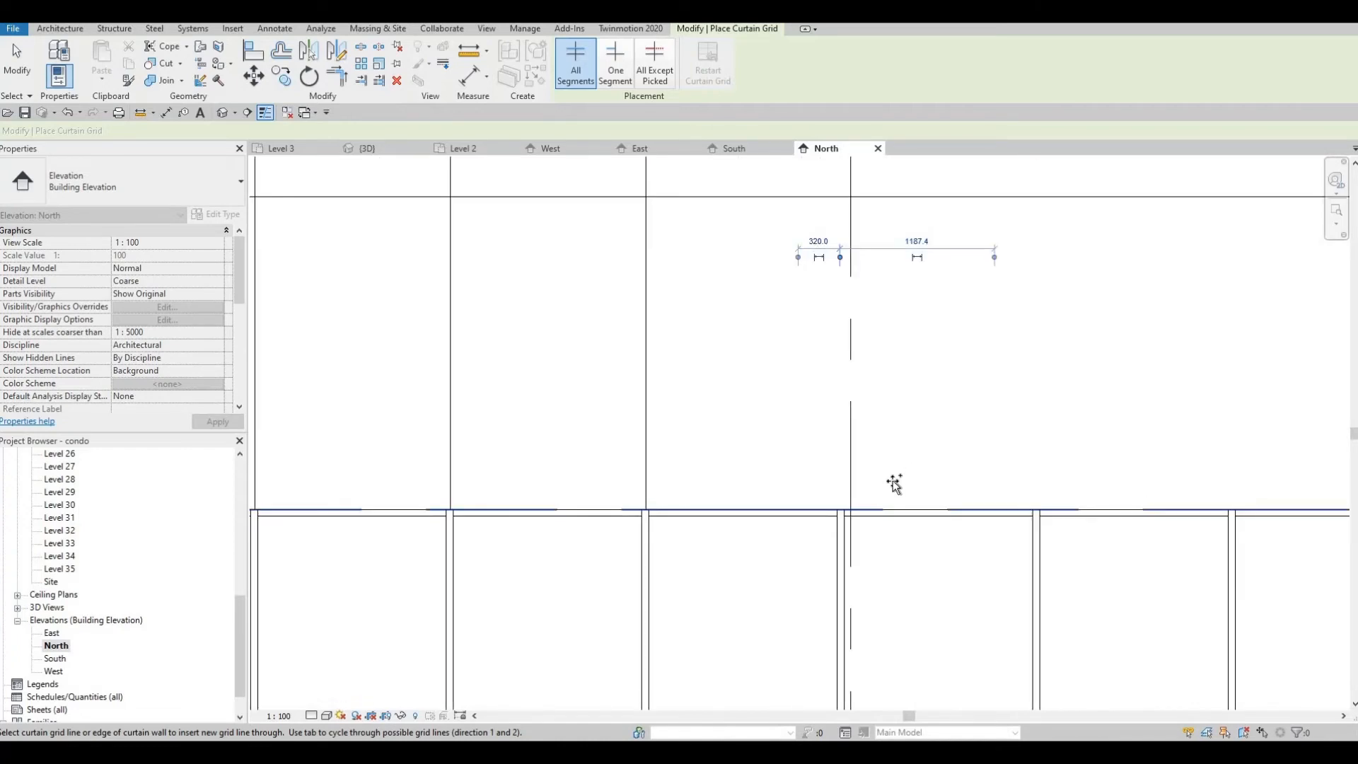
key(ctrl+z)
Step: Place two vertical curtain grid lines 1500 mm apart on the mullion centres on either side of the dashed building grid line
scroll(766, 570, up, 4)
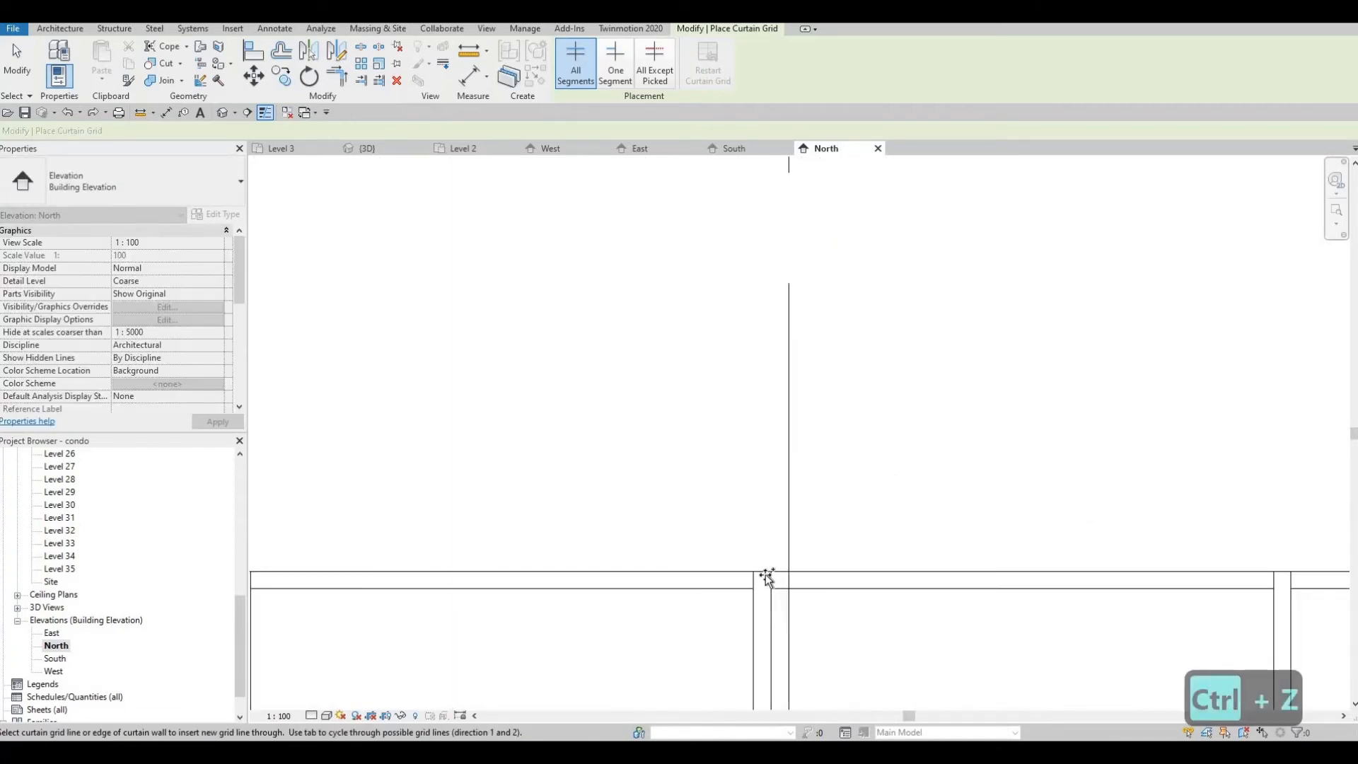
scroll(763, 576, down, 2)
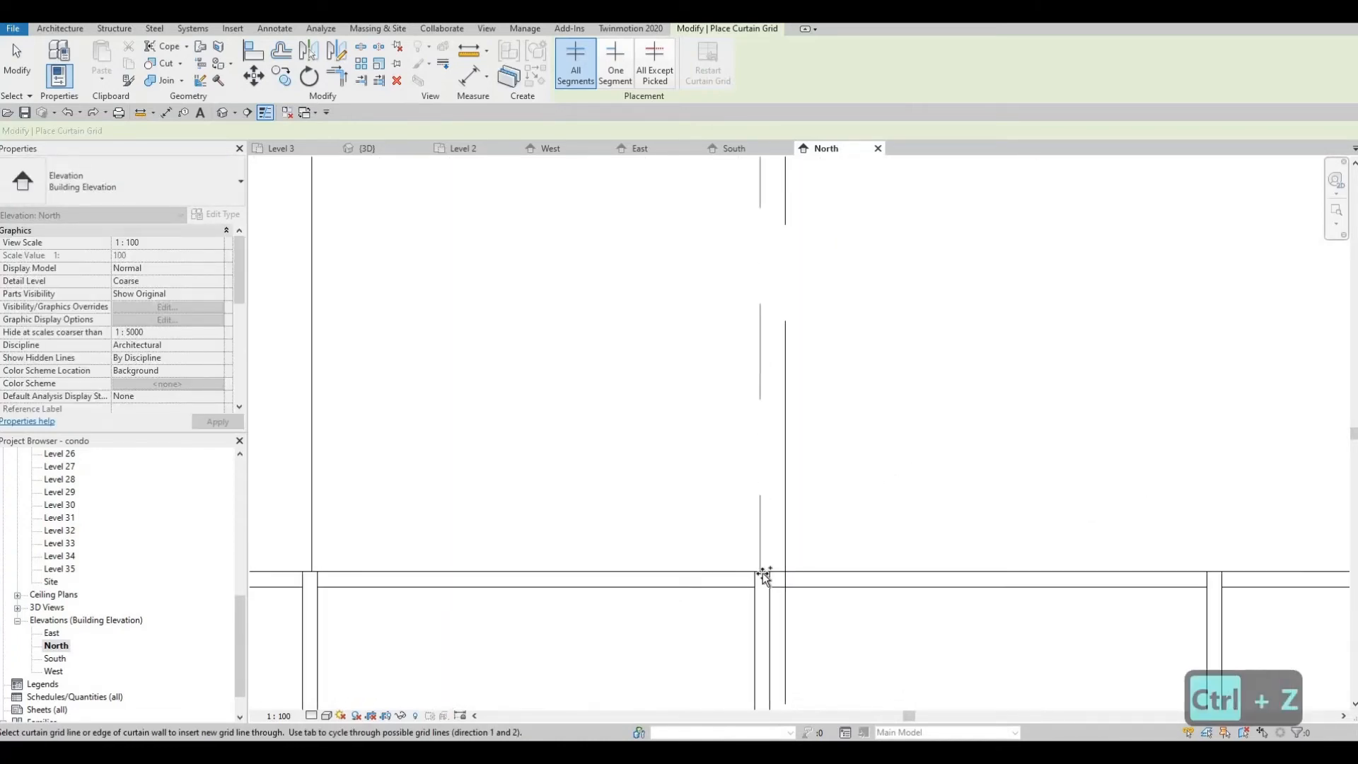
scroll(763, 573, down, 2)
scroll(760, 592, up, 4)
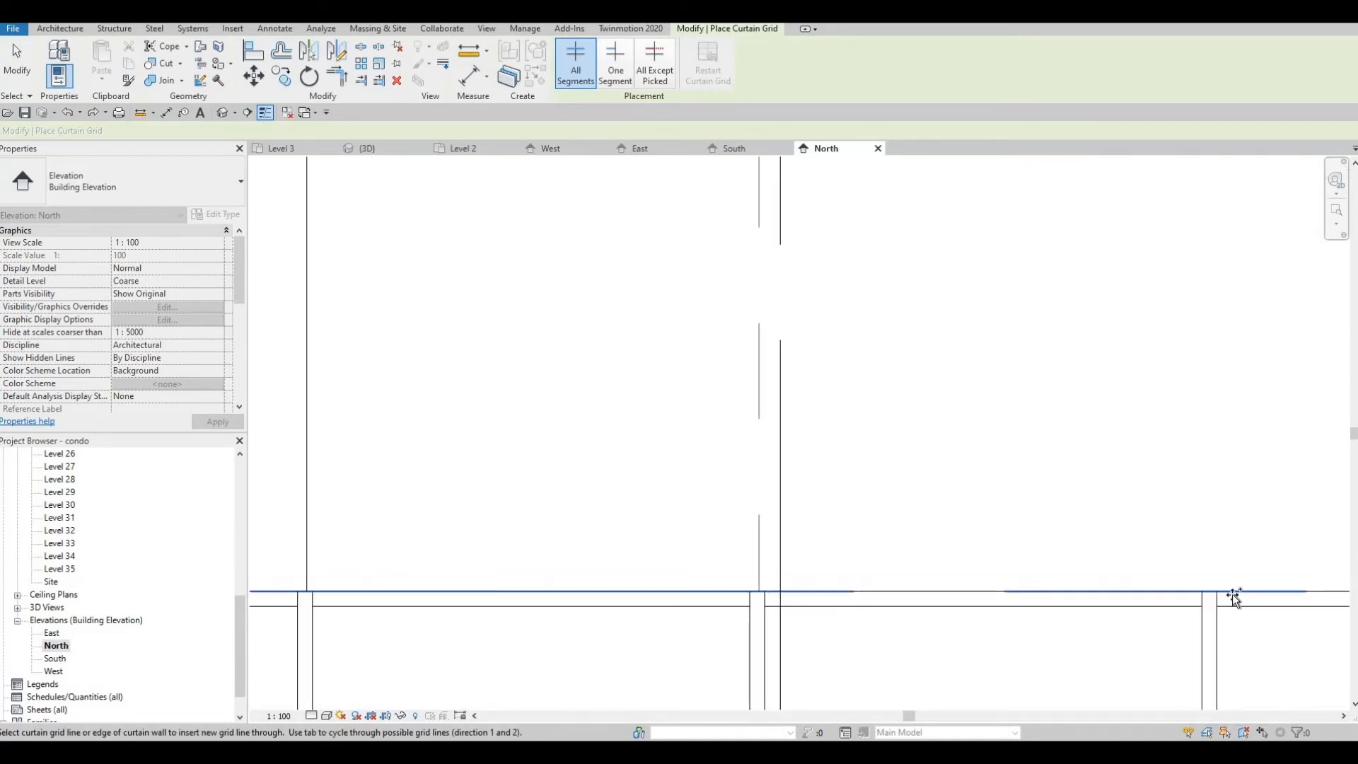
click(1209, 592)
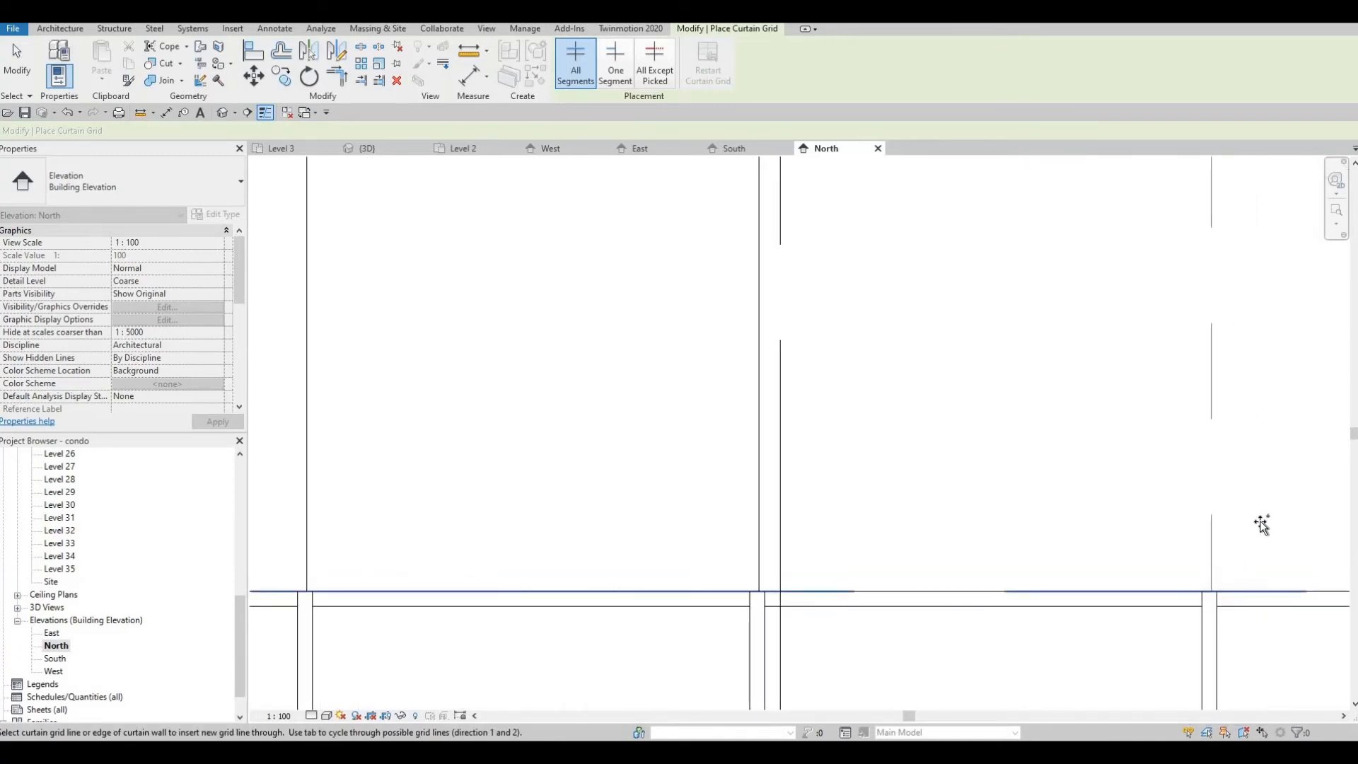
Step: Try to place further vertical curtain grid lines above the next Level 1 storefront mullions to the west
middle_drag(1305, 564, 1085, 567)
scroll(1061, 561, down, 2)
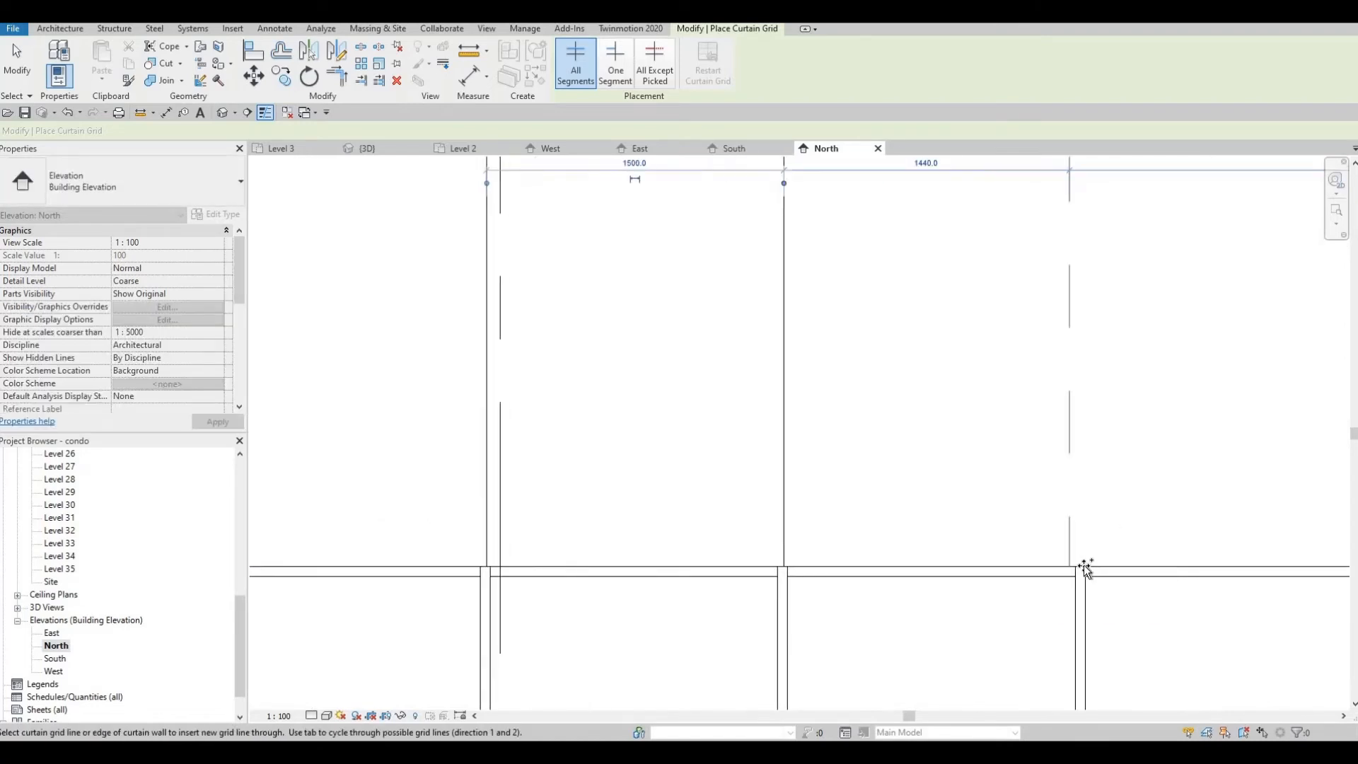
middle_drag(940, 563, 477, 593)
click(914, 597)
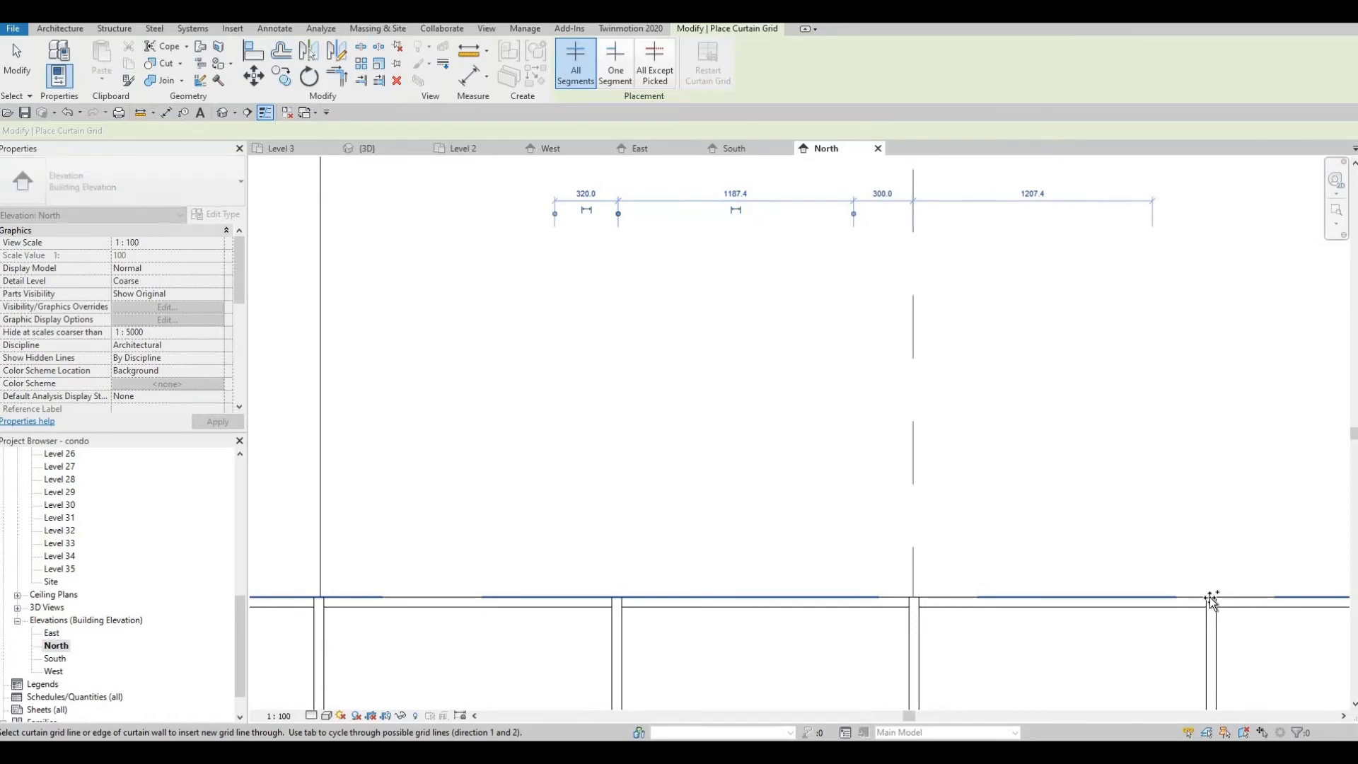
click(1209, 598)
click(1212, 597)
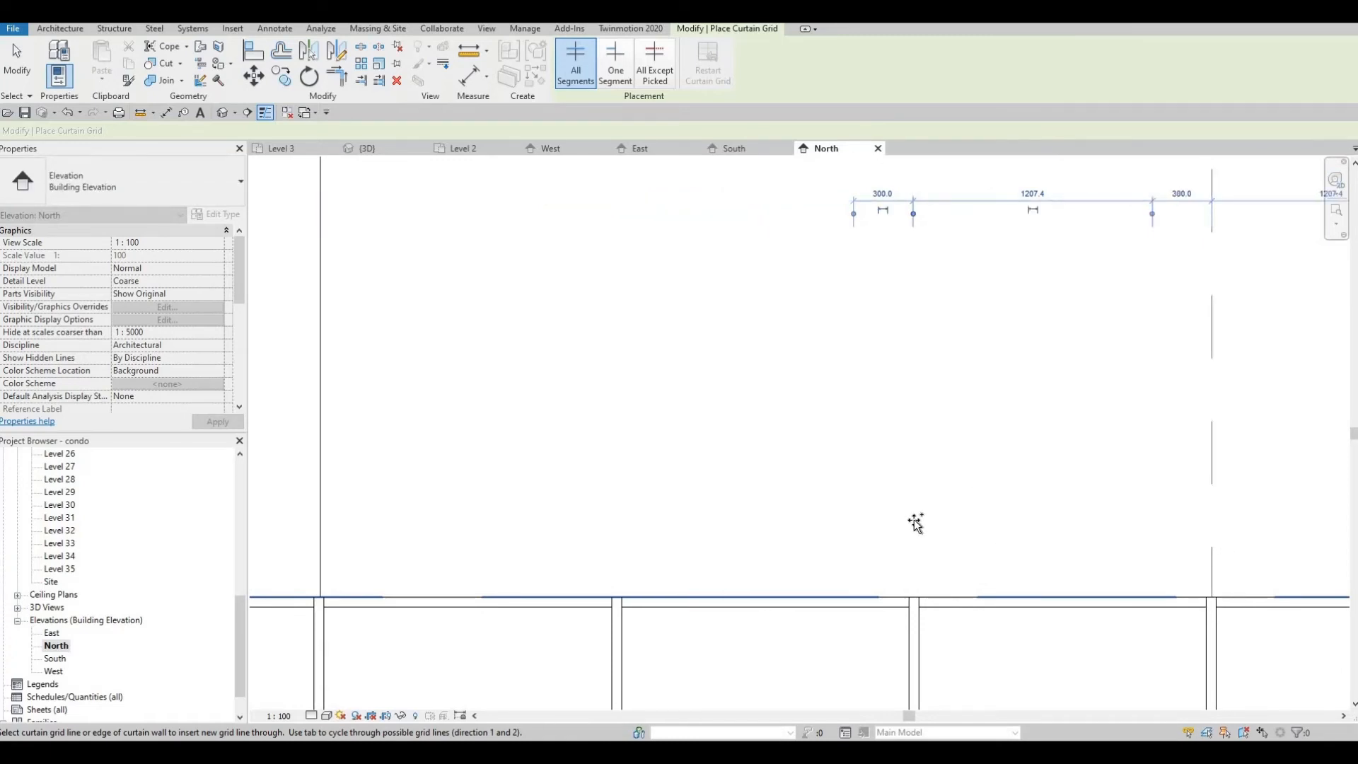
Step: Place a vertical curtain grid line four bays further west and fill the gap back with three lines at 1500 mm spacing
scroll(915, 524, down, 2)
scroll(933, 509, down, 4)
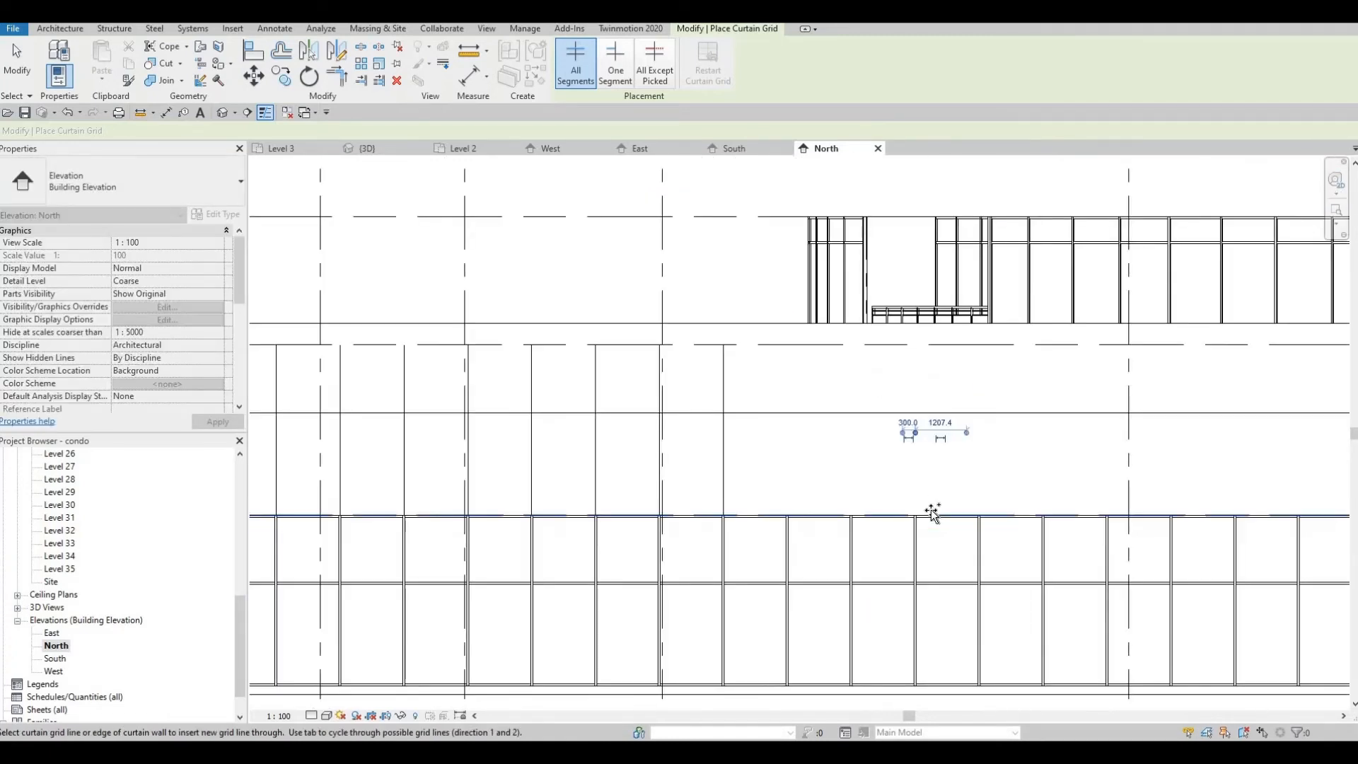
scroll(888, 509, up, 4)
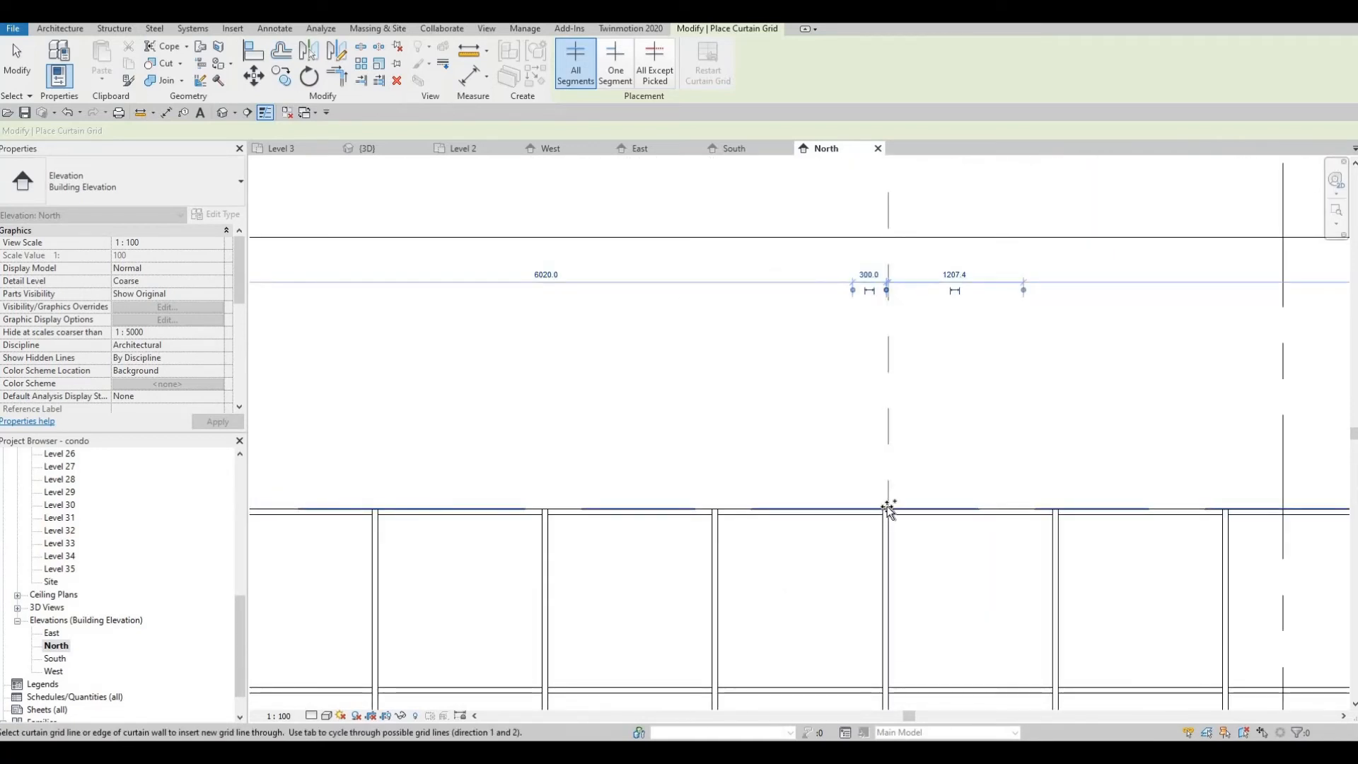
scroll(886, 506, up, 2)
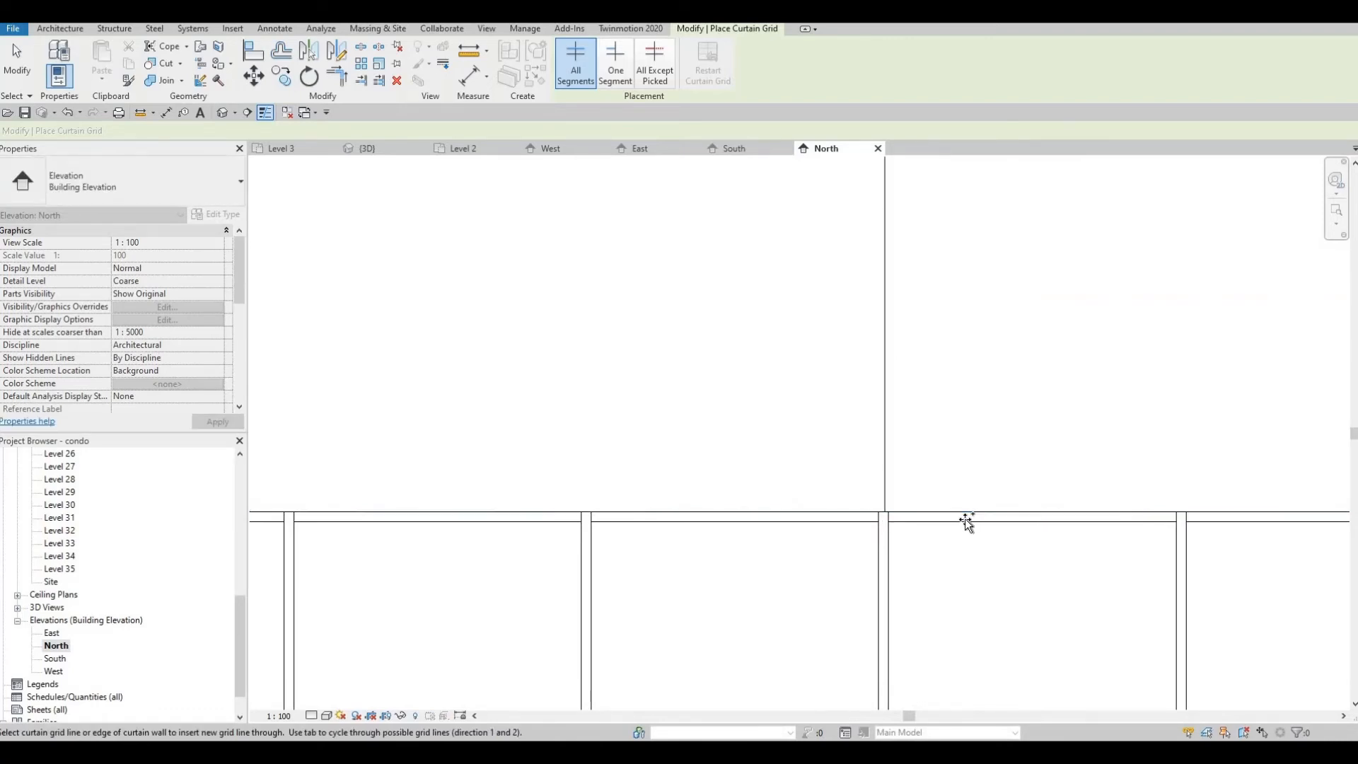
scroll(964, 519, down, 2)
scroll(929, 511, up, 2)
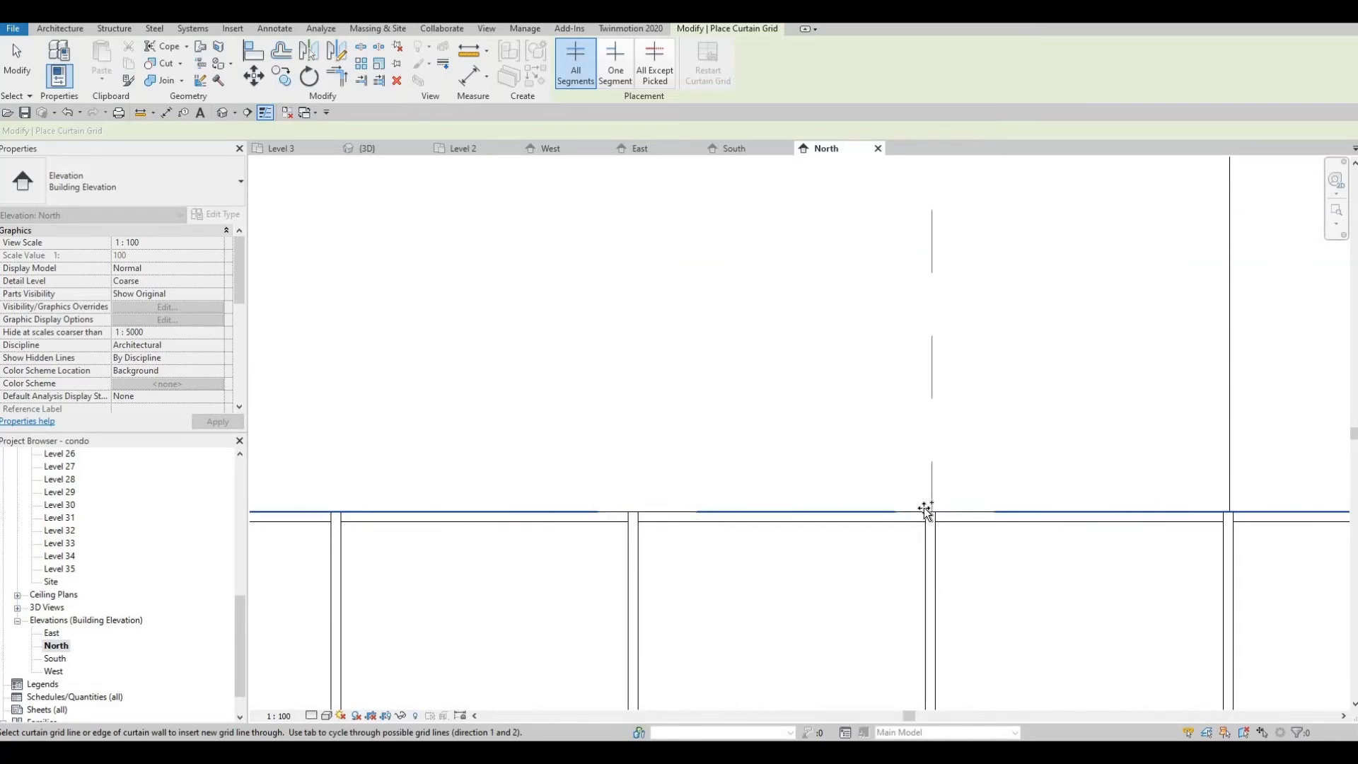
click(634, 512)
middle_drag(427, 461, 919, 527)
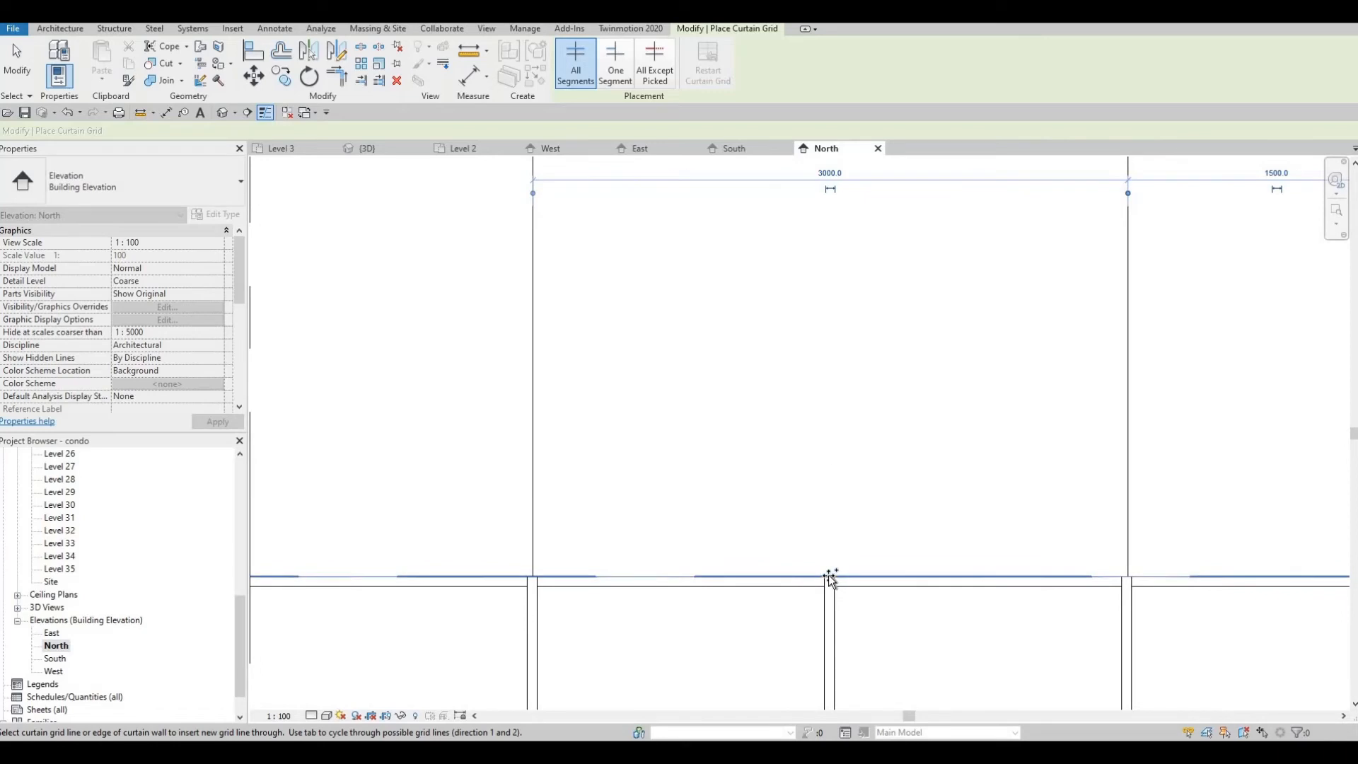
scroll(1101, 509, down, 2)
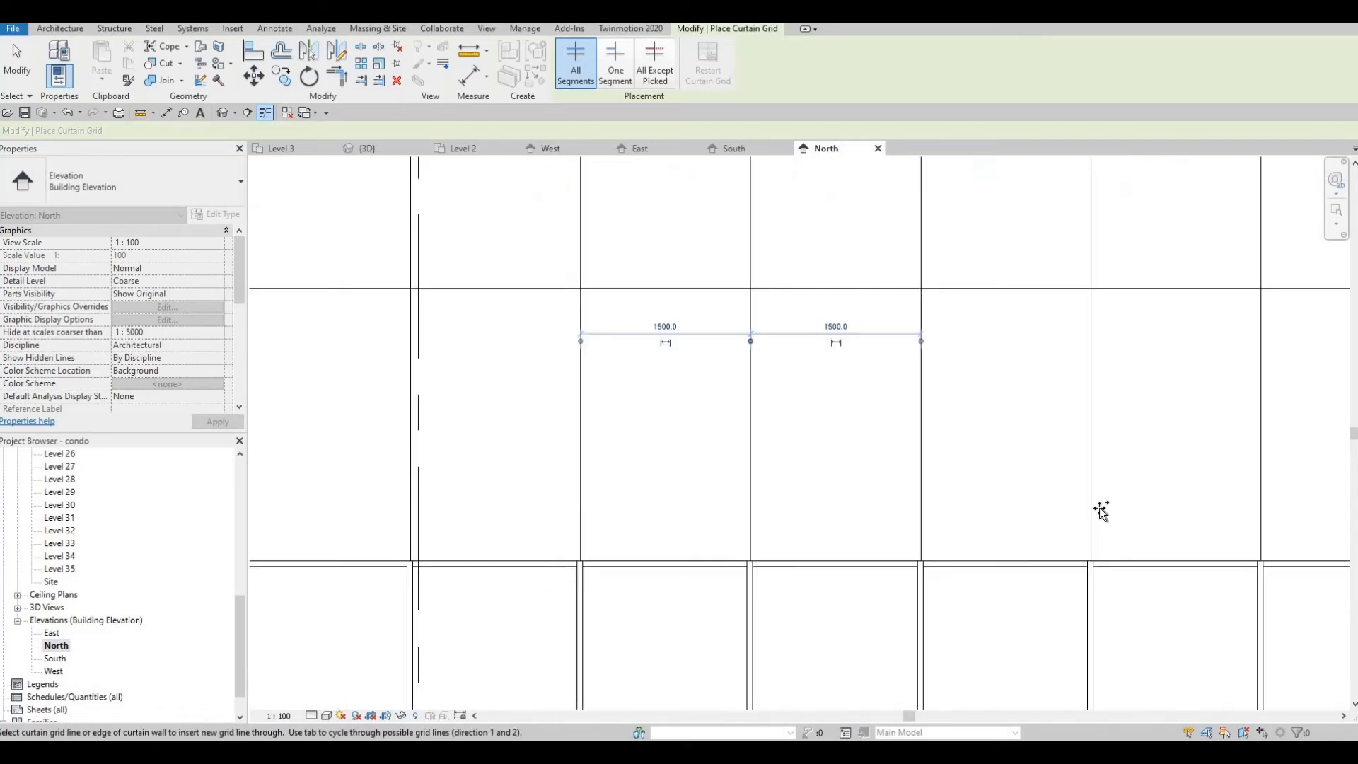
Step: Add two more vertical curtain grid lines at 1500 mm spacing, ending at the last mullion before the next dashed building grid line
scroll(778, 482, down, 2)
scroll(642, 538, up, 5)
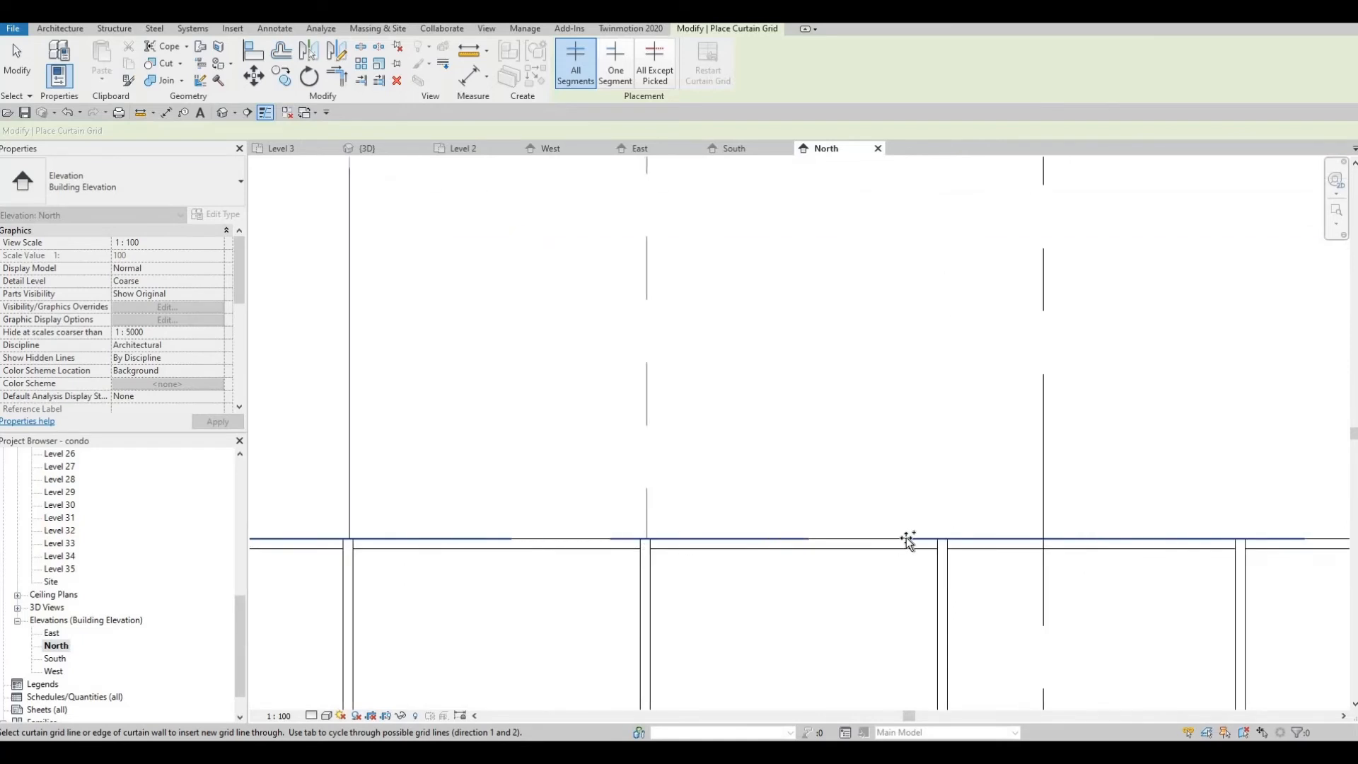
click(943, 539)
middle_drag(1236, 536, 888, 558)
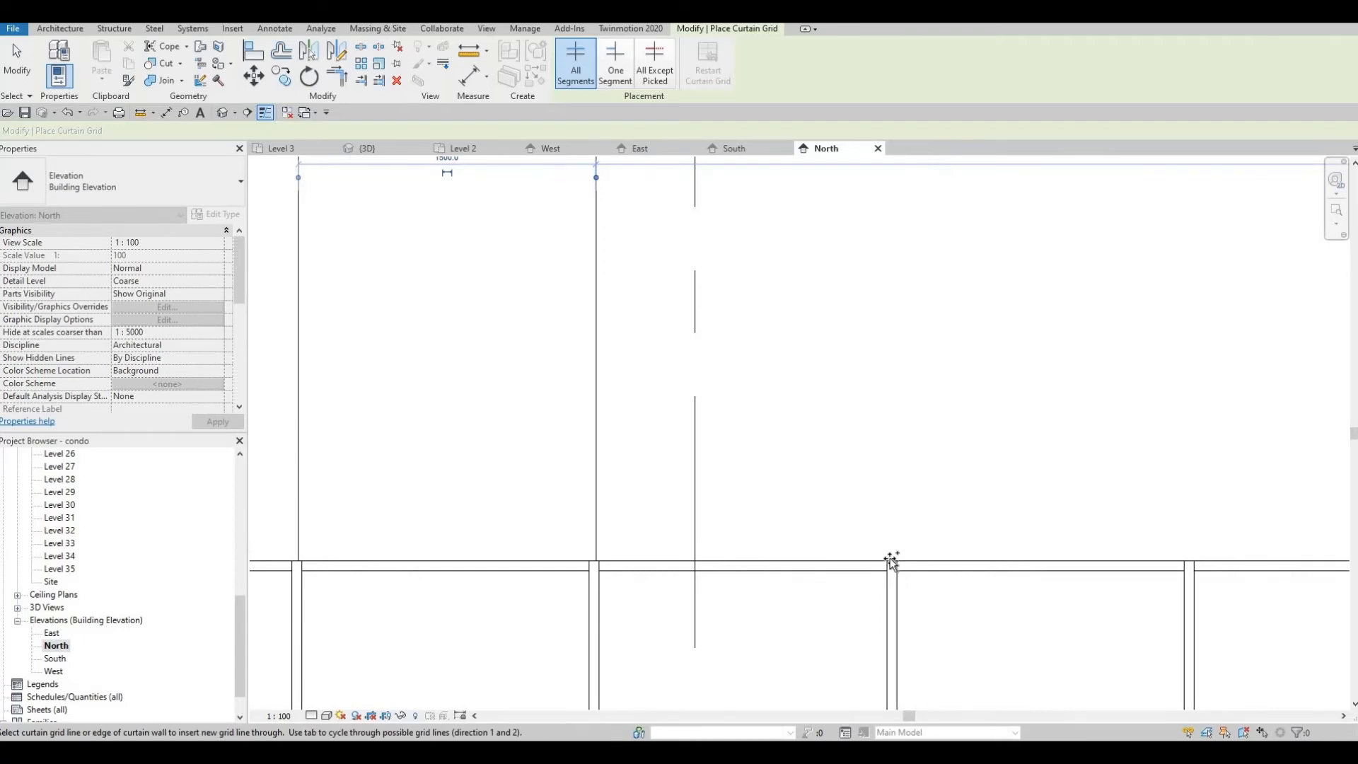
Step: Place the next two vertical curtain grid lines past the dashed building grid line, keeping the 1500 mm mullion spacing
scroll(893, 561, up, 2)
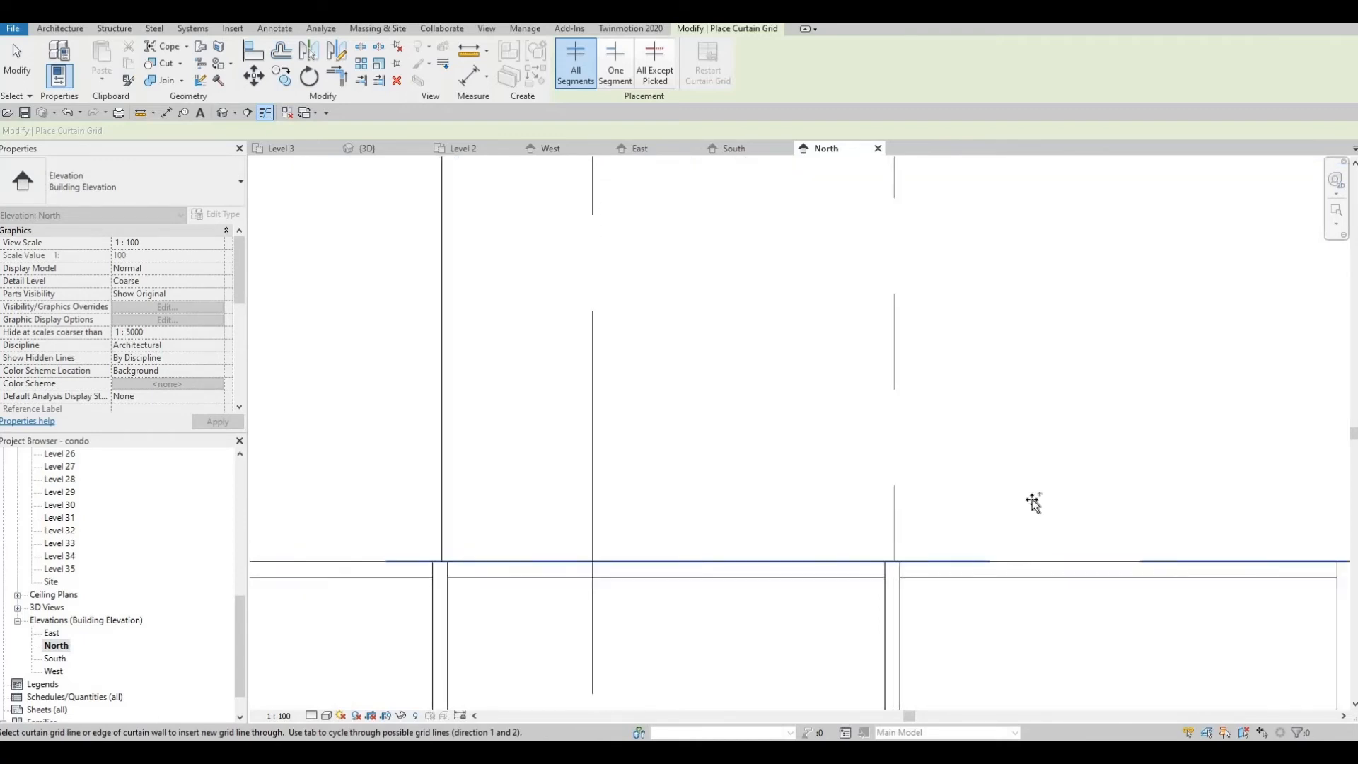
click(895, 560)
middle_drag(1032, 500, 684, 497)
scroll(683, 497, down, 1)
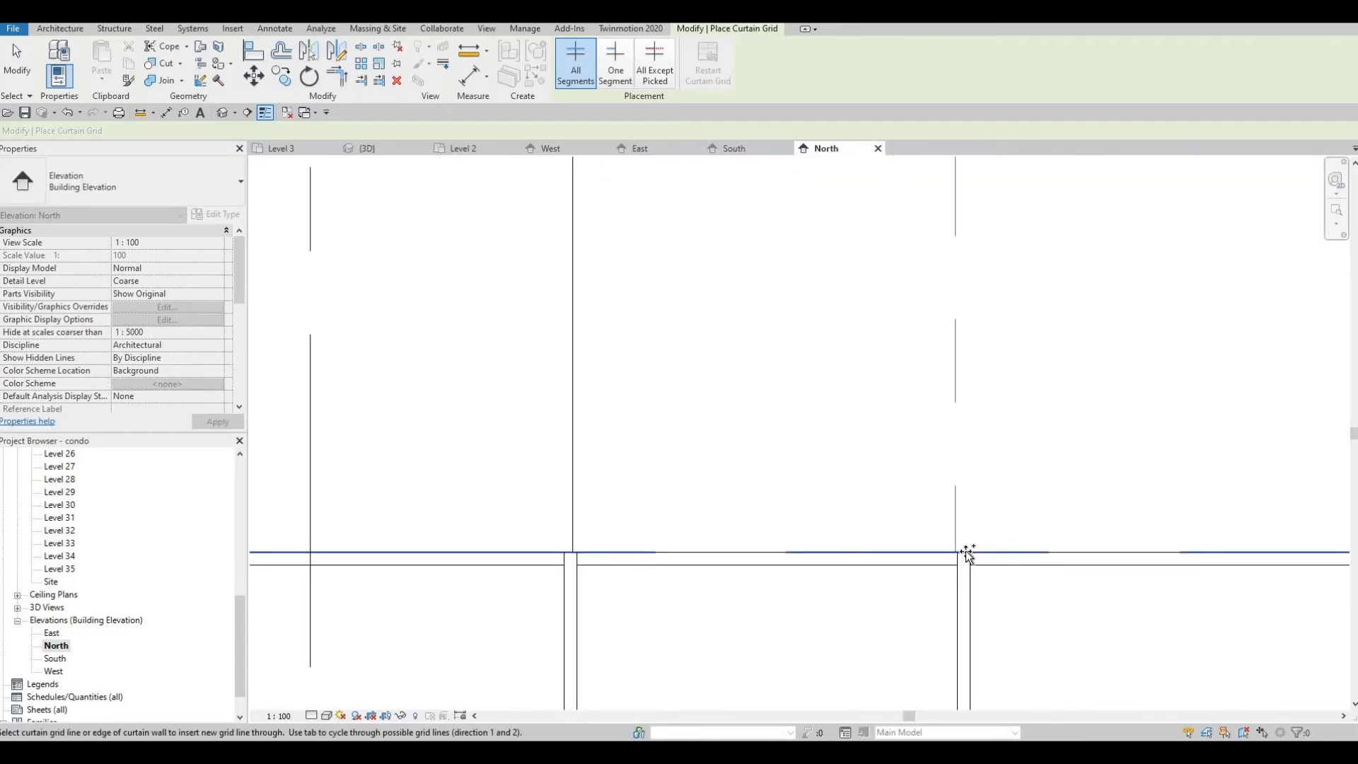
click(965, 551)
Step: Place one more vertical curtain grid line precisely on the centre of the next storefront mullion to the west
scroll(1019, 458, down, 4)
middle_drag(1063, 503, 718, 494)
scroll(719, 494, down, 1)
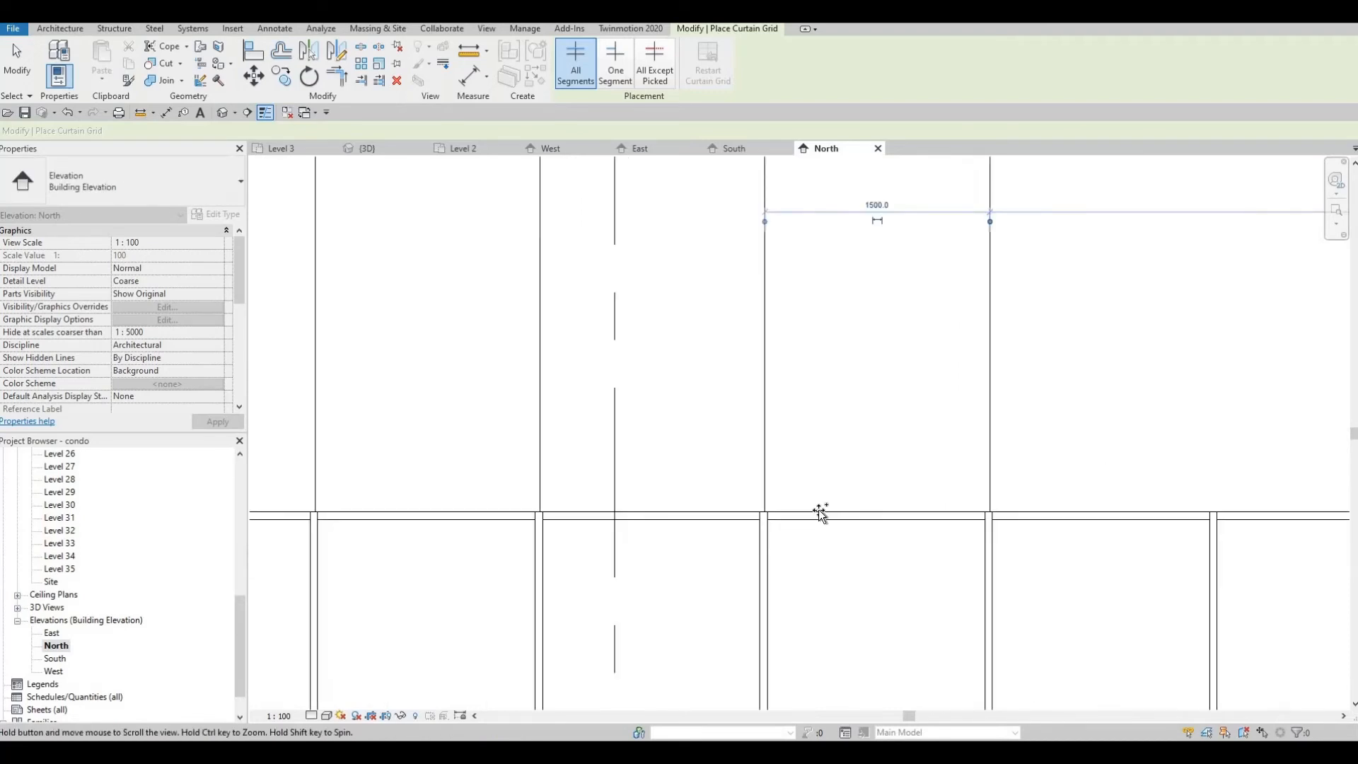
scroll(842, 511, up, 4)
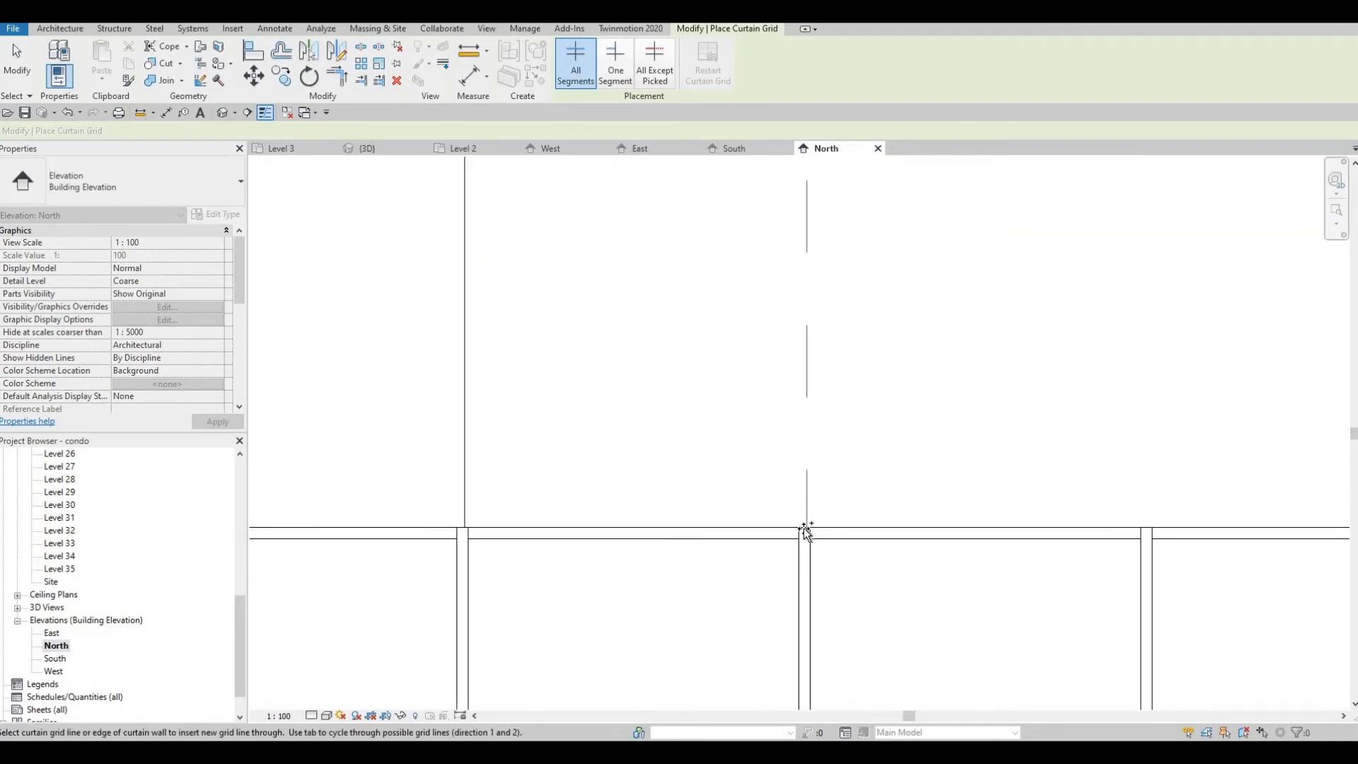
scroll(806, 532, up, 2)
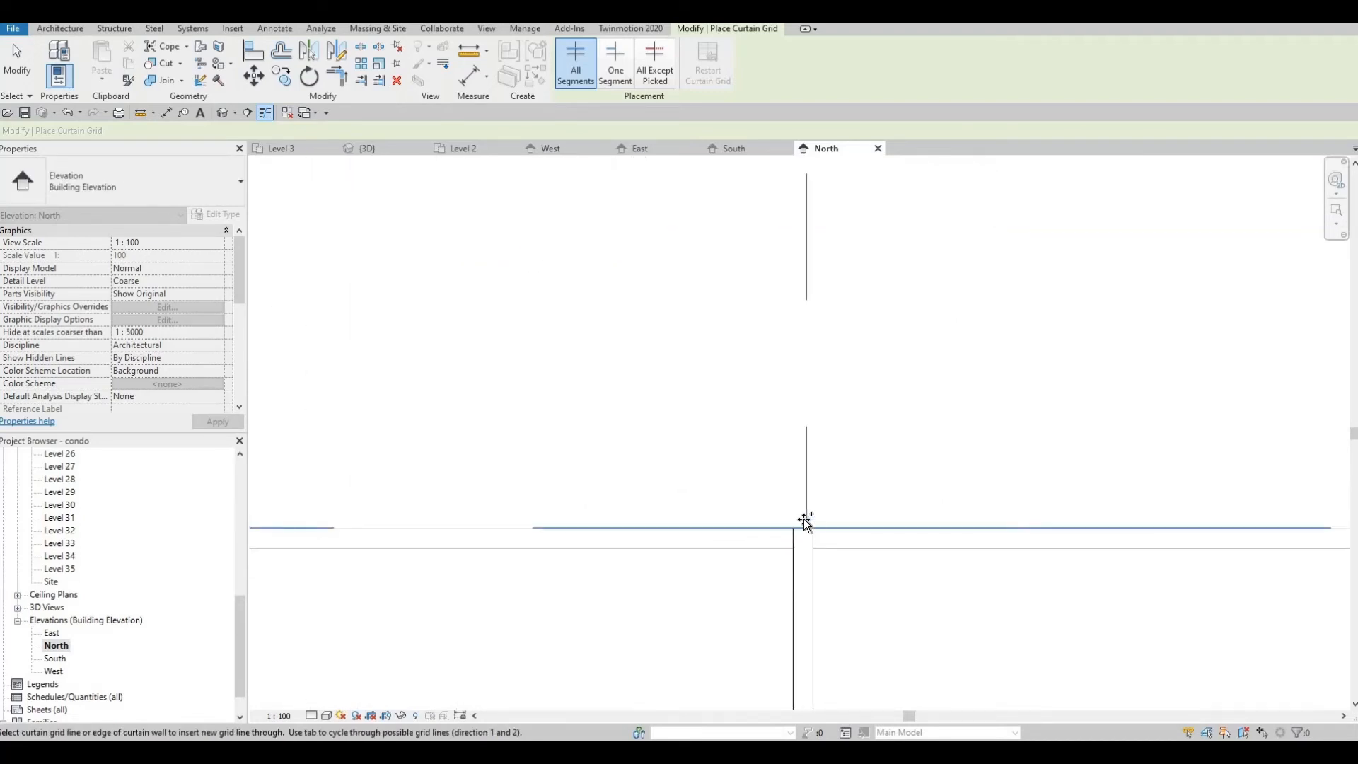
scroll(806, 516, down, 2)
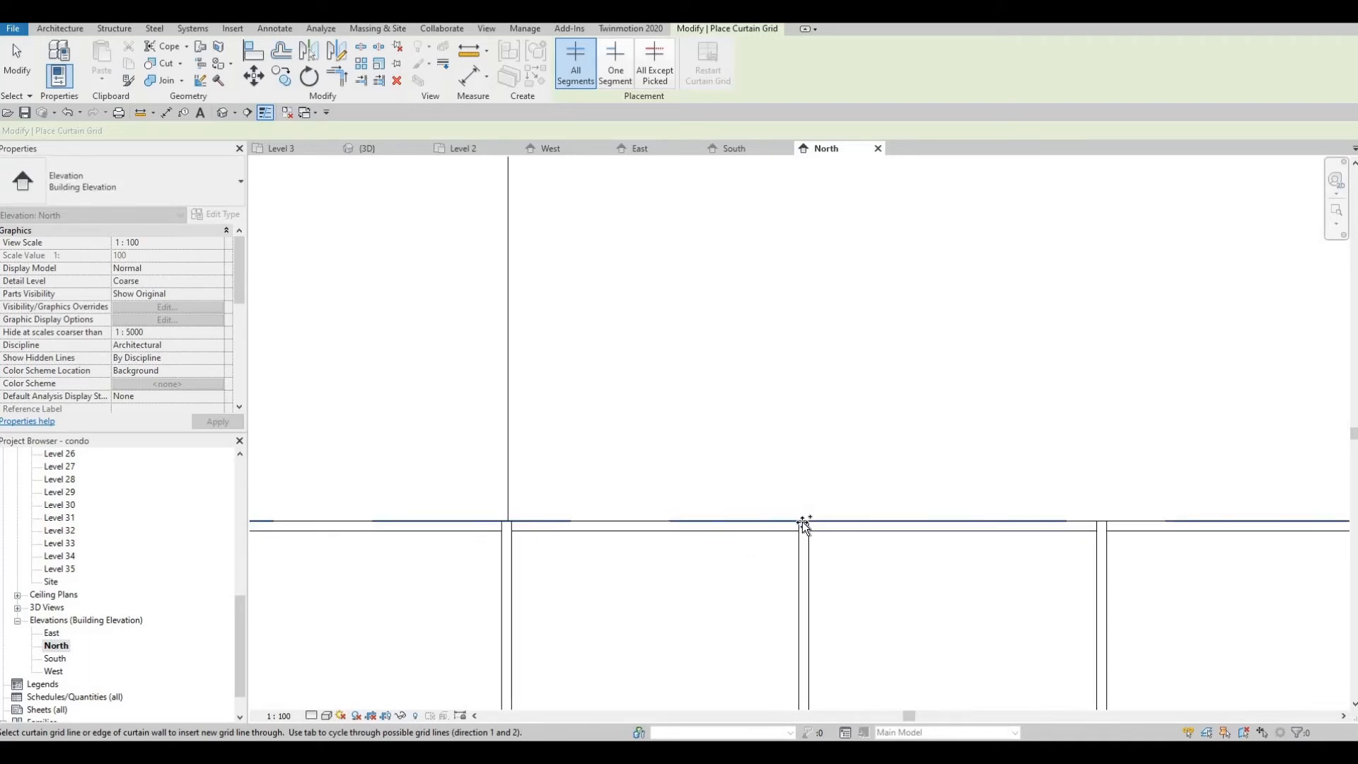
scroll(805, 518, up, 4)
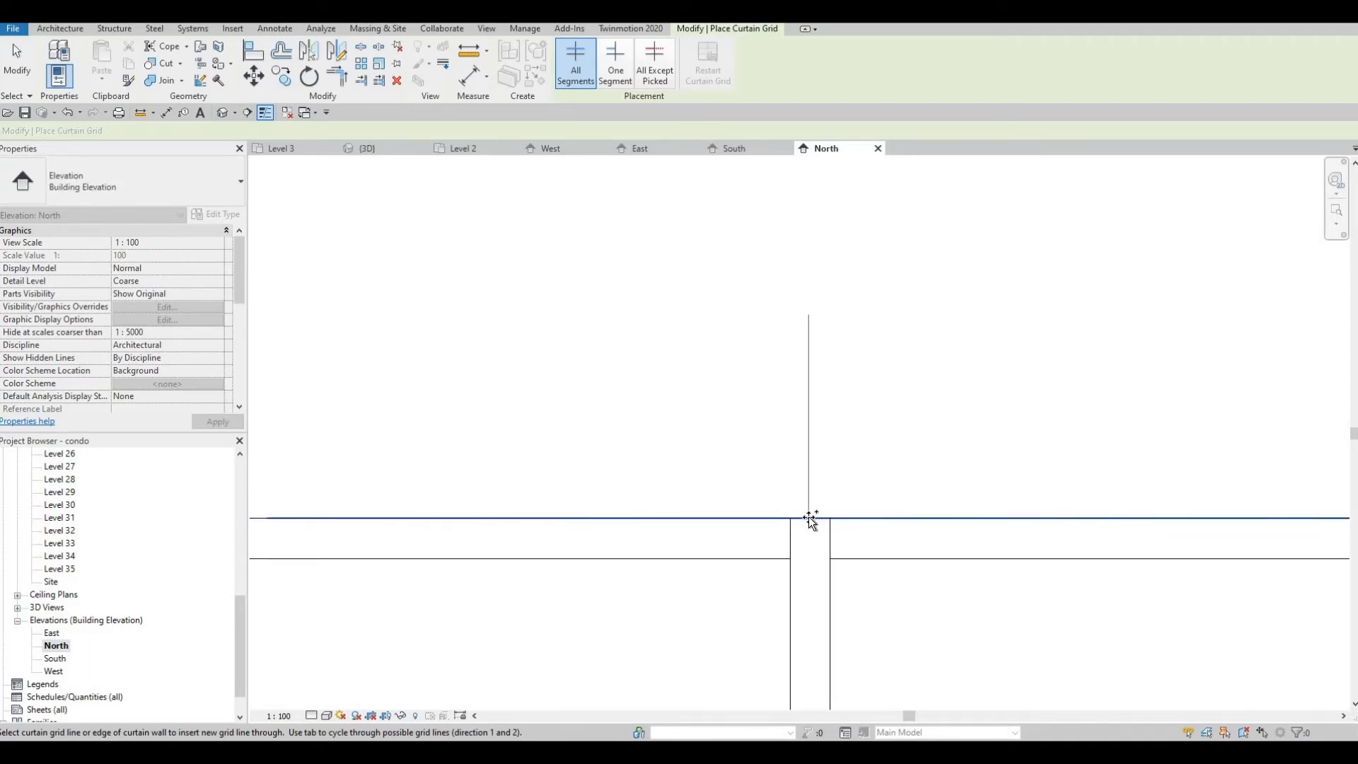
click(809, 506)
Step: Continue the vertical curtain grid lines over the following storefront mullion centres toward the next dashed building grid line
scroll(811, 508, down, 4)
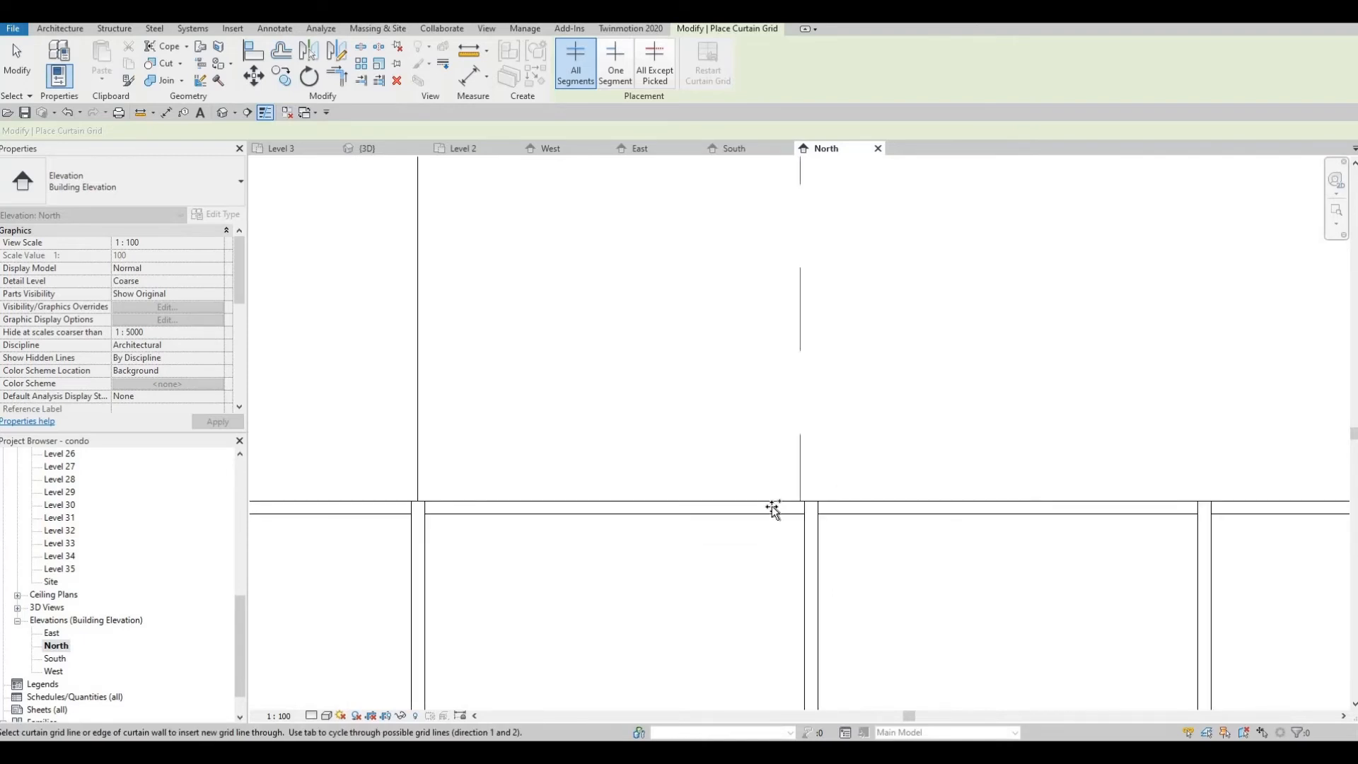
scroll(772, 506, up, 2)
scroll(773, 528, up, 2)
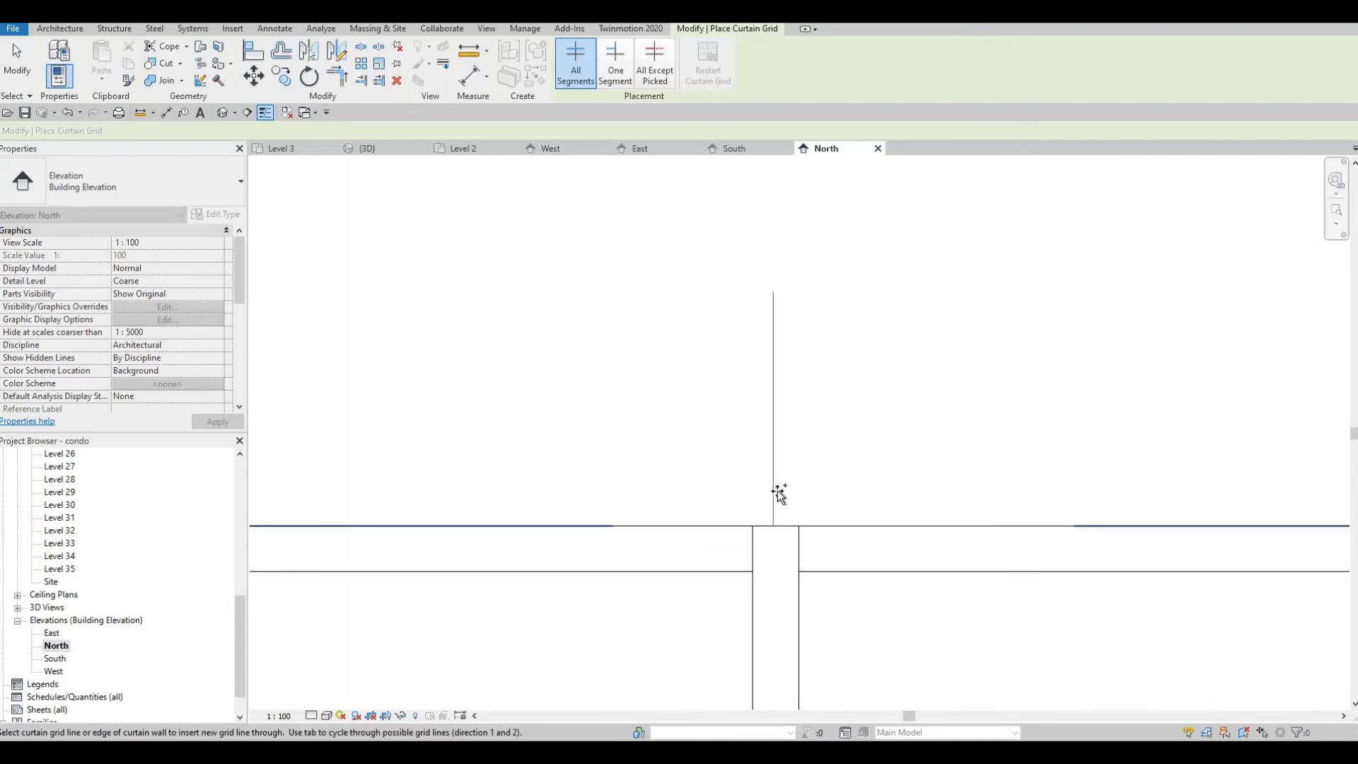
scroll(778, 495, down, 2)
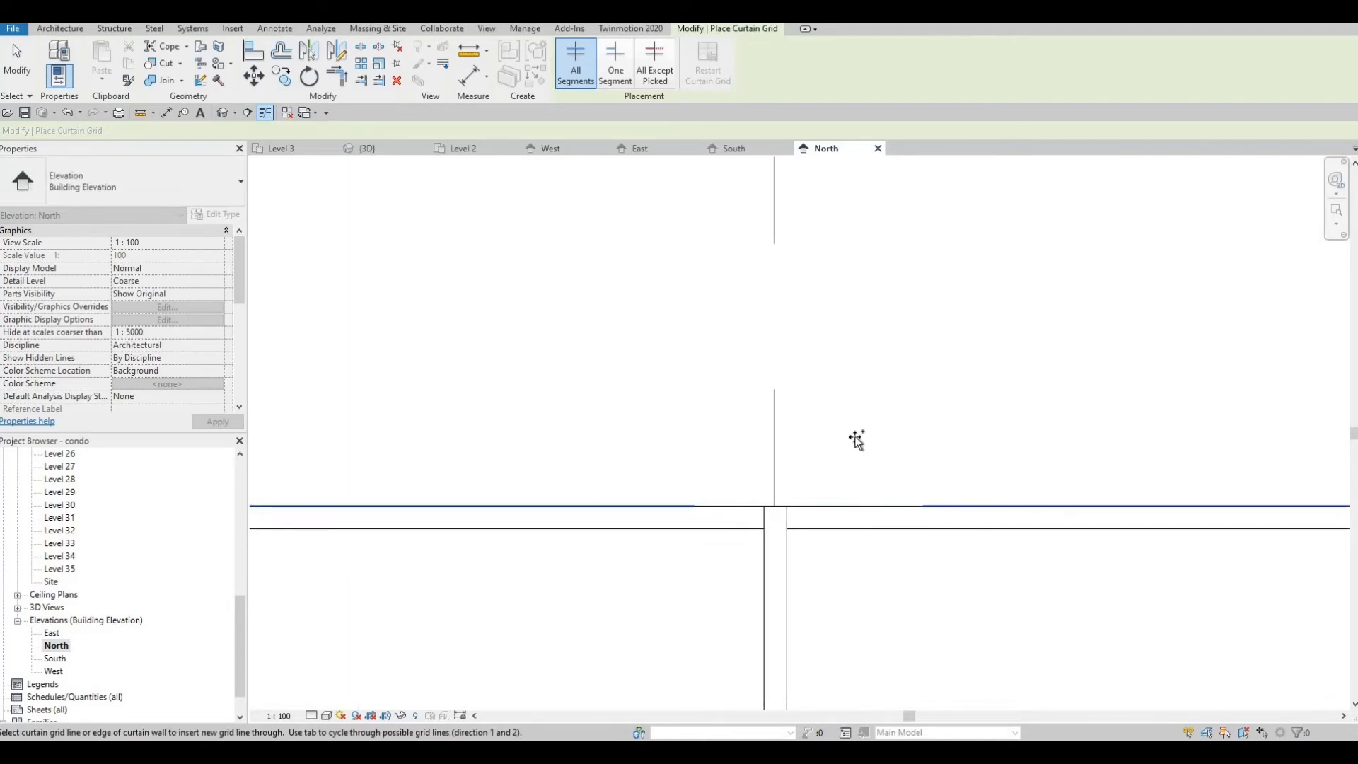
scroll(818, 476, down, 3)
scroll(845, 555, up, 3)
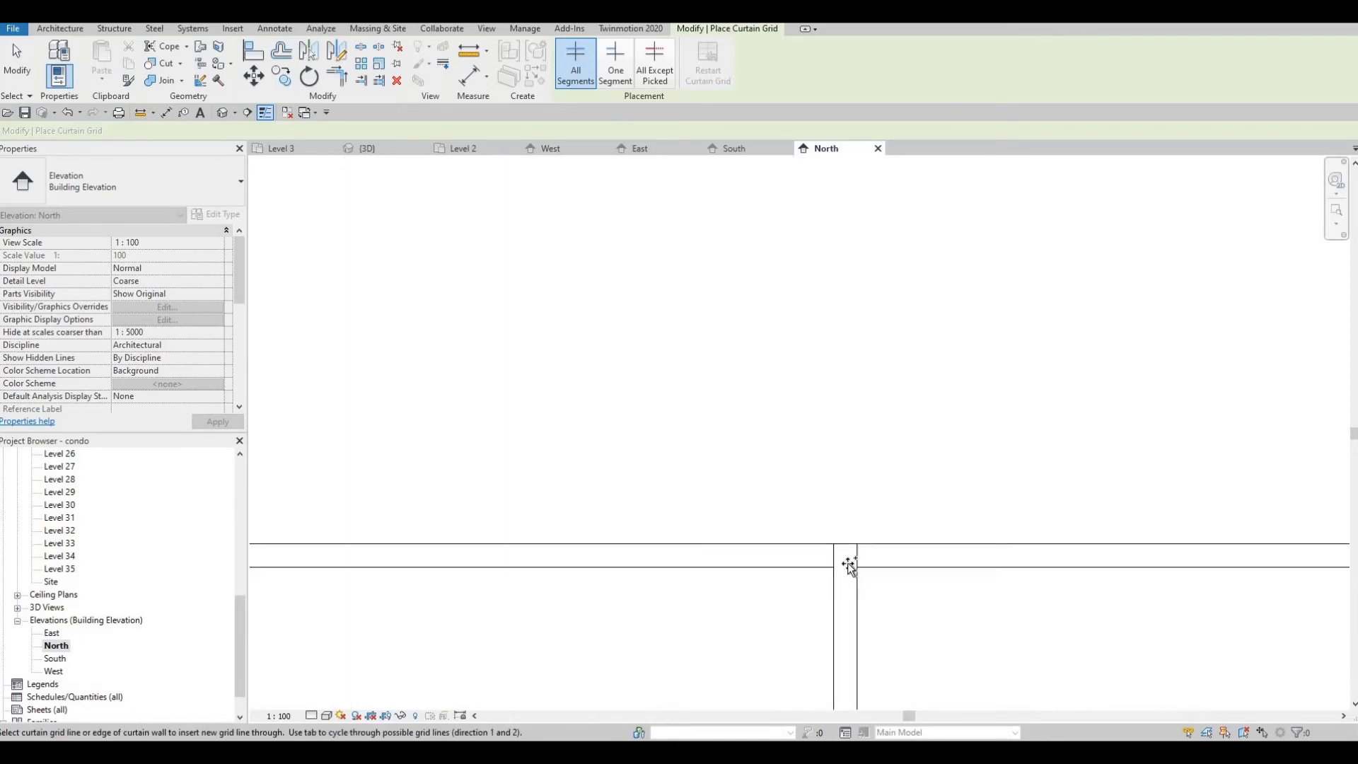
scroll(808, 516, down, 2)
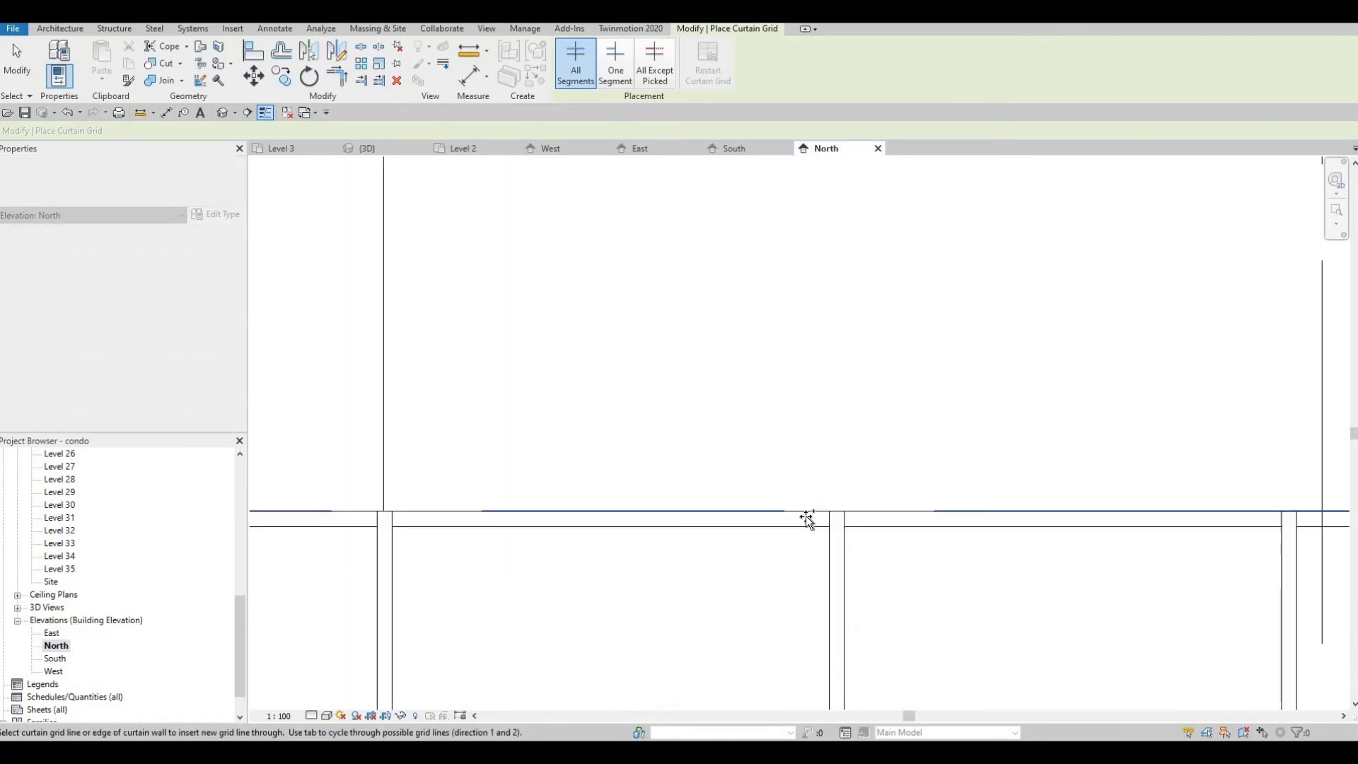
scroll(804, 517, up, 3)
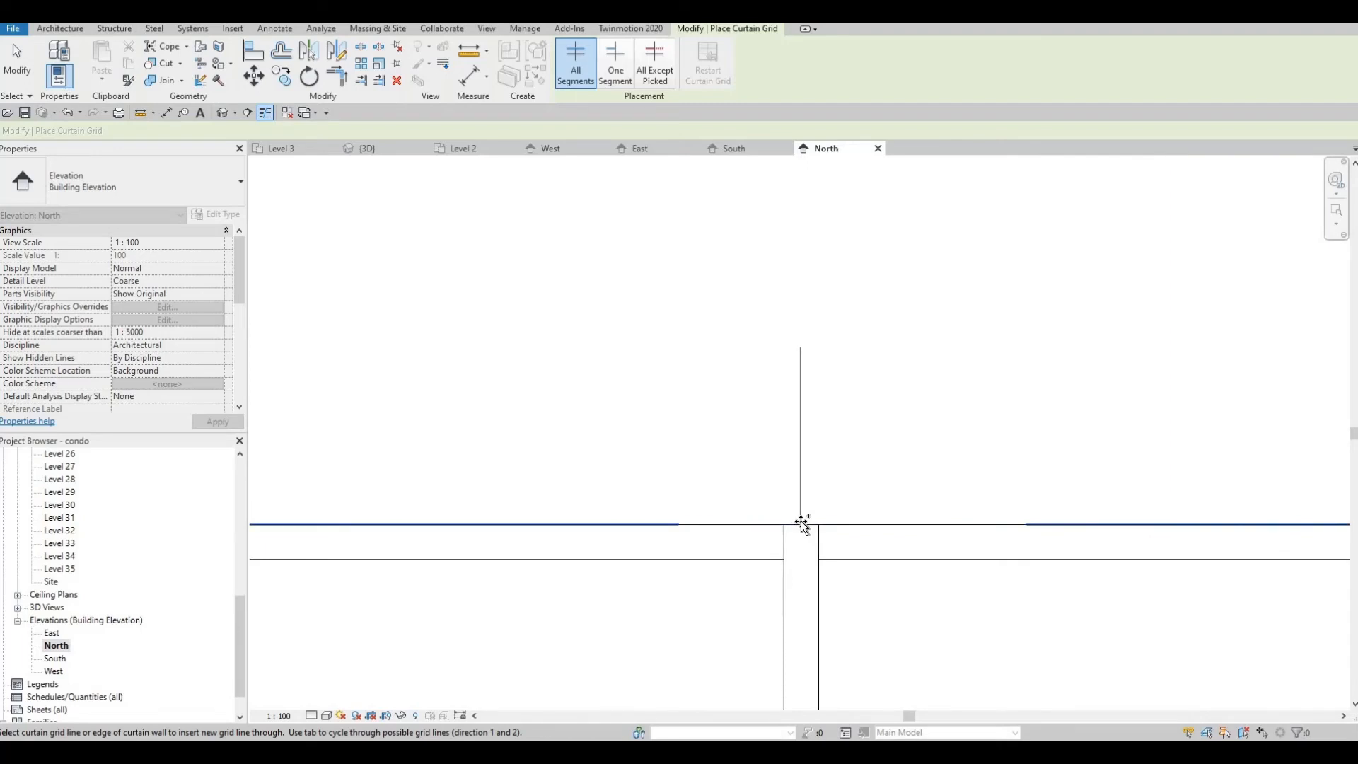
click(800, 522)
Step: Place vertical curtain grid lines on the mullion centres immediately before and after the next dashed building grid line
scroll(782, 491, down, 2)
middle_drag(1140, 506, 679, 508)
scroll(843, 513, up, 5)
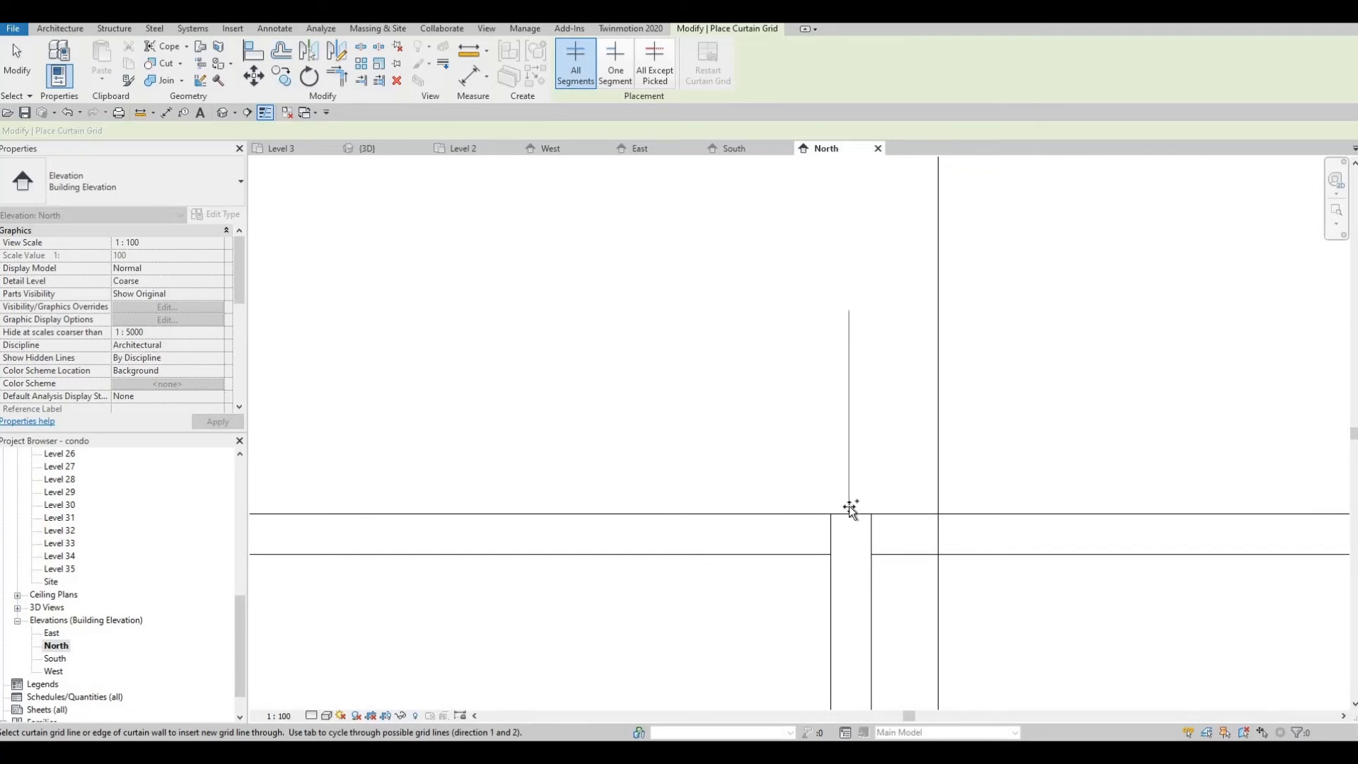
click(850, 502)
scroll(849, 495, down, 2)
scroll(1123, 386, down, 2)
middle_drag(1124, 387, 637, 410)
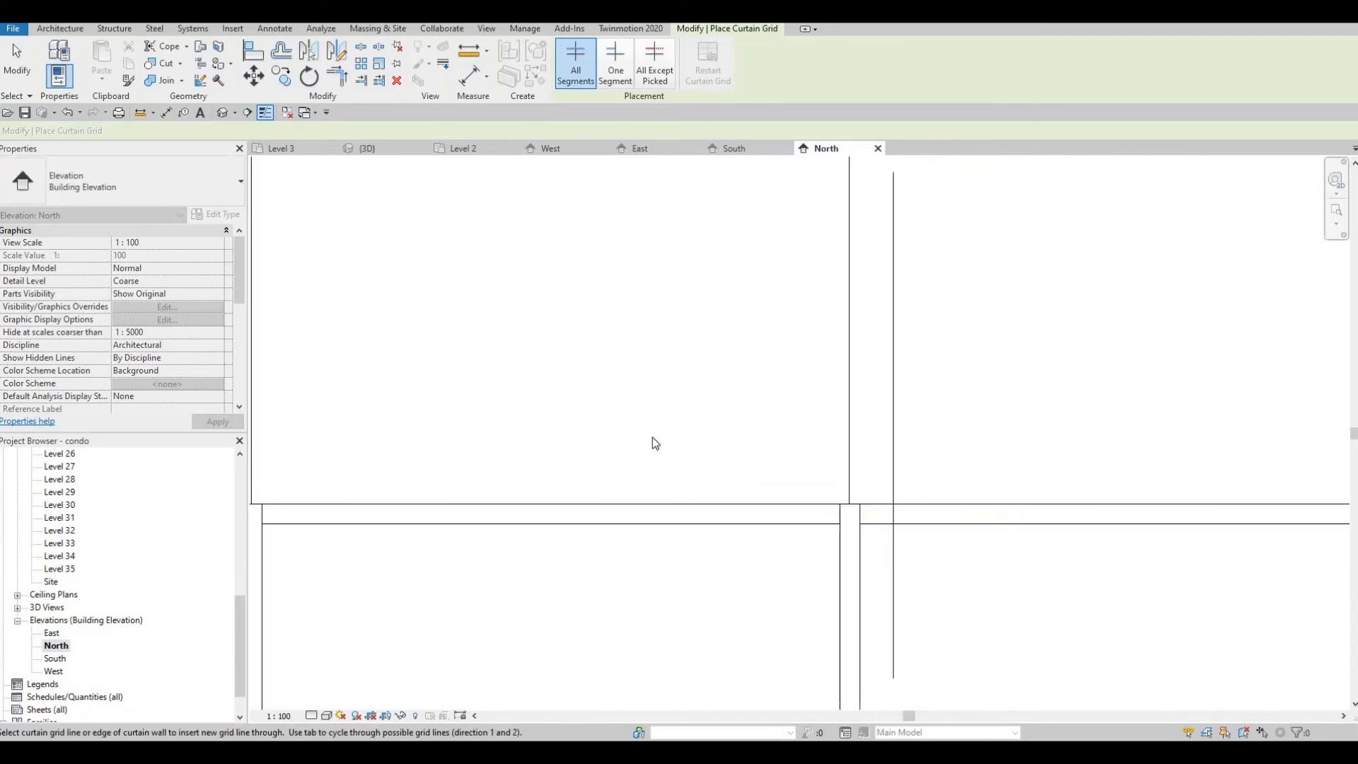
scroll(820, 520, up, 4)
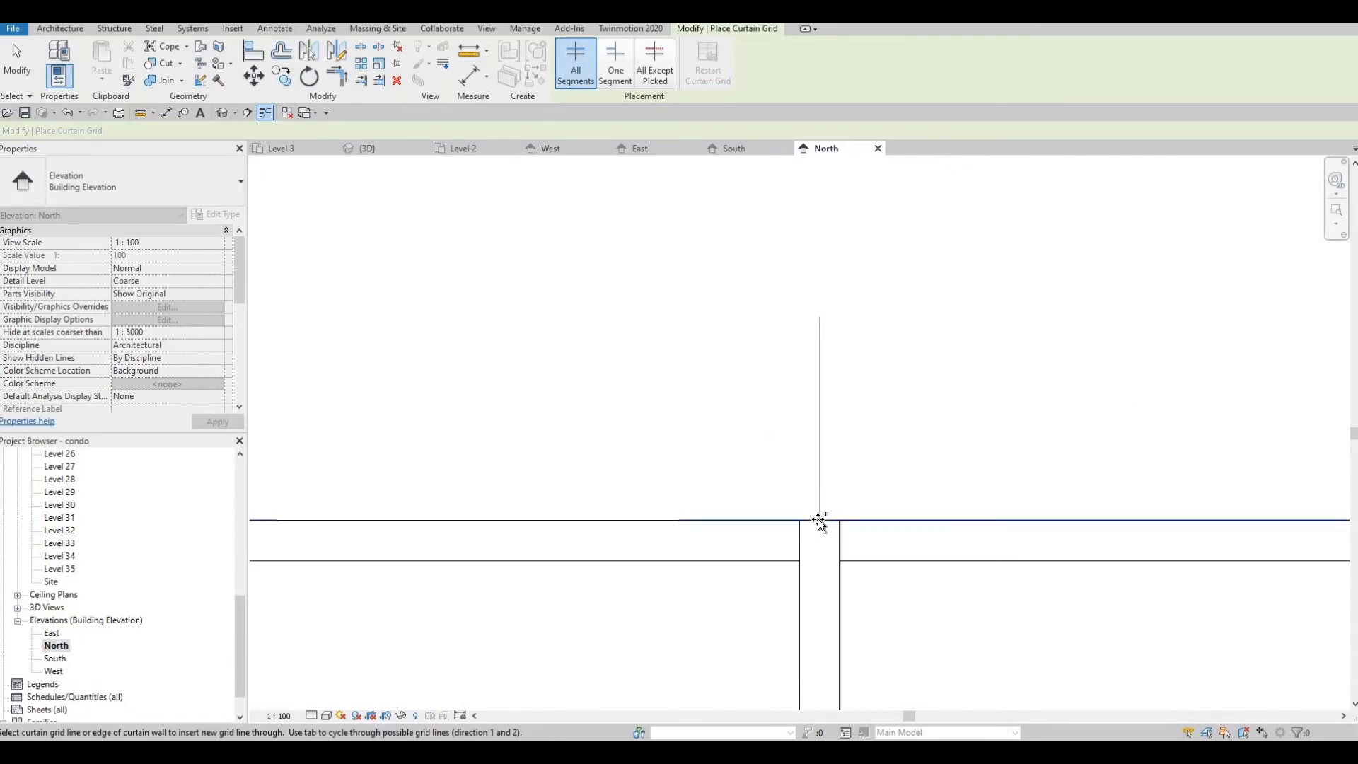
click(818, 519)
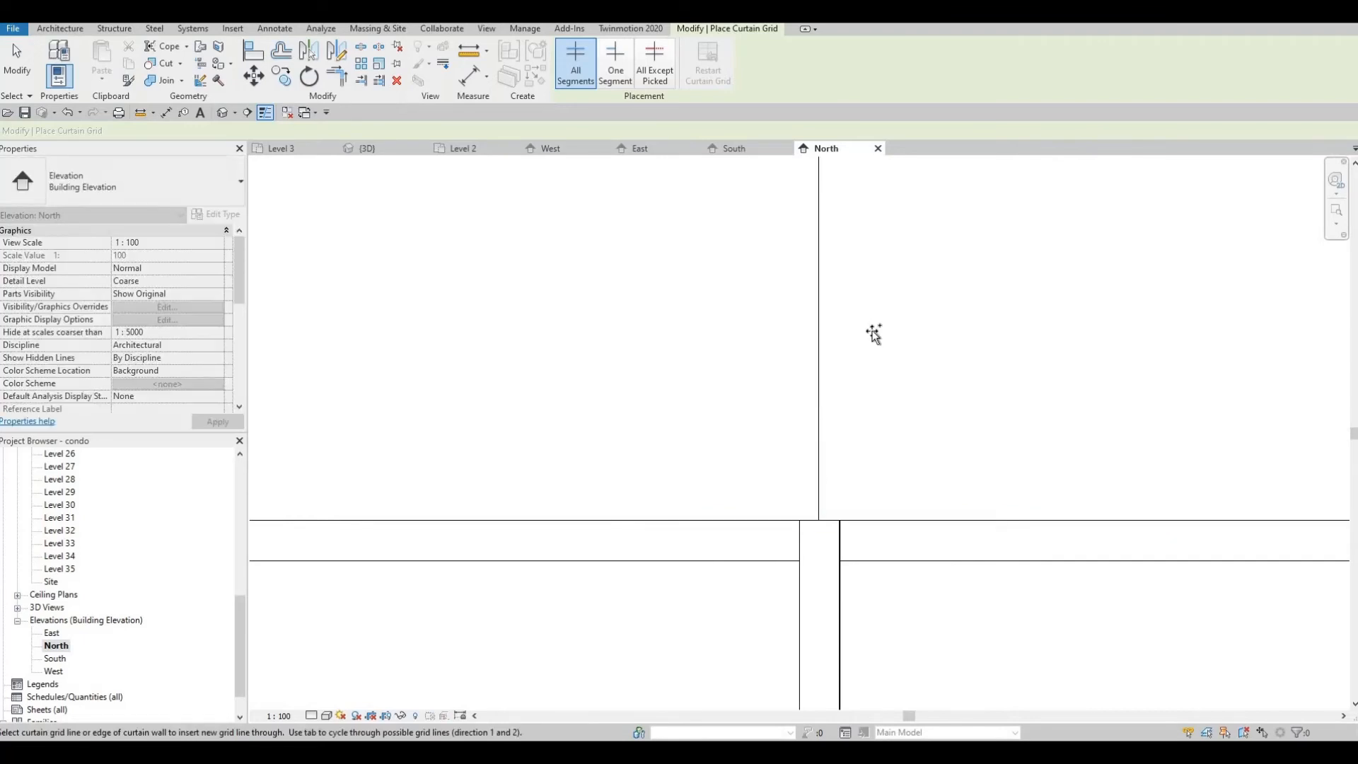
Step: Place the remaining vertical curtain grid lines on the storefront mullion centres, past the last dashed building grid line to the adjoining mullioned wall
scroll(872, 333, down, 5)
scroll(827, 474, down, 2)
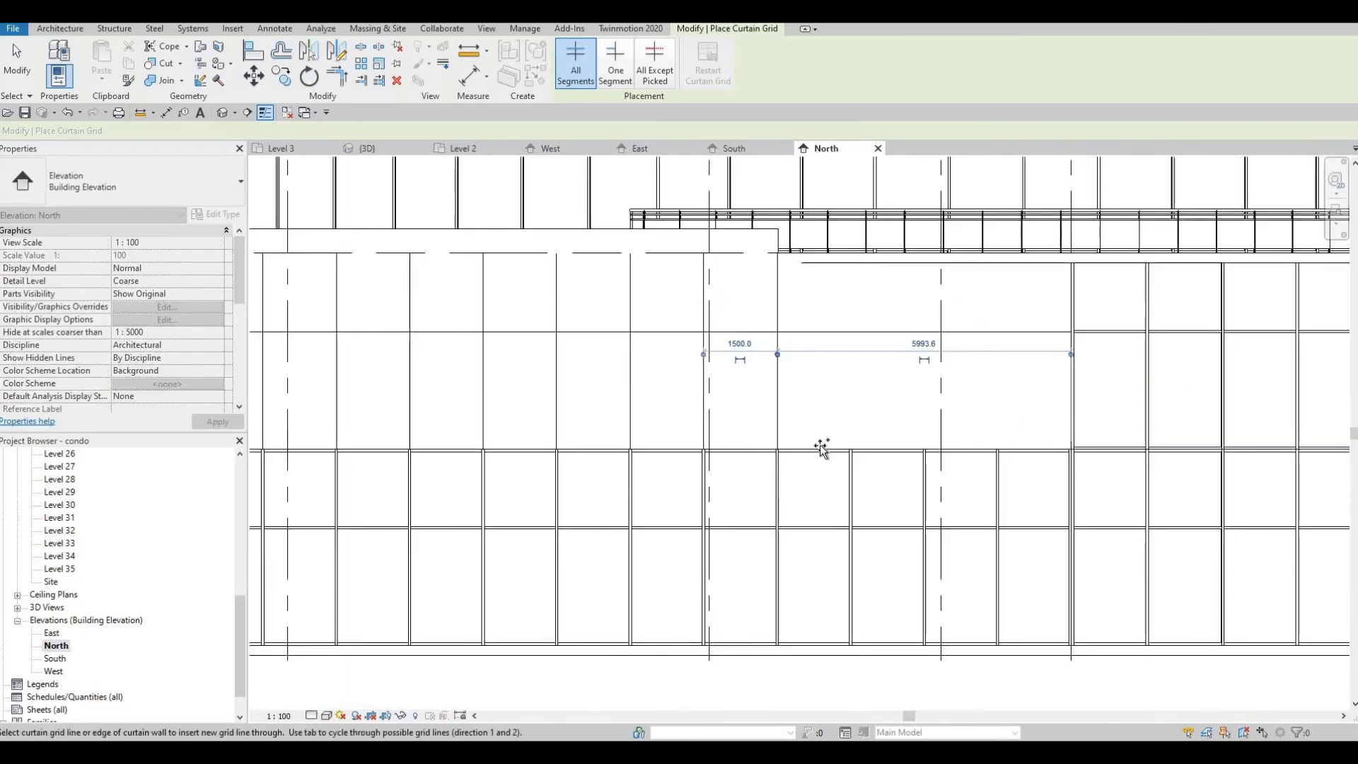
scroll(995, 424, up, 6)
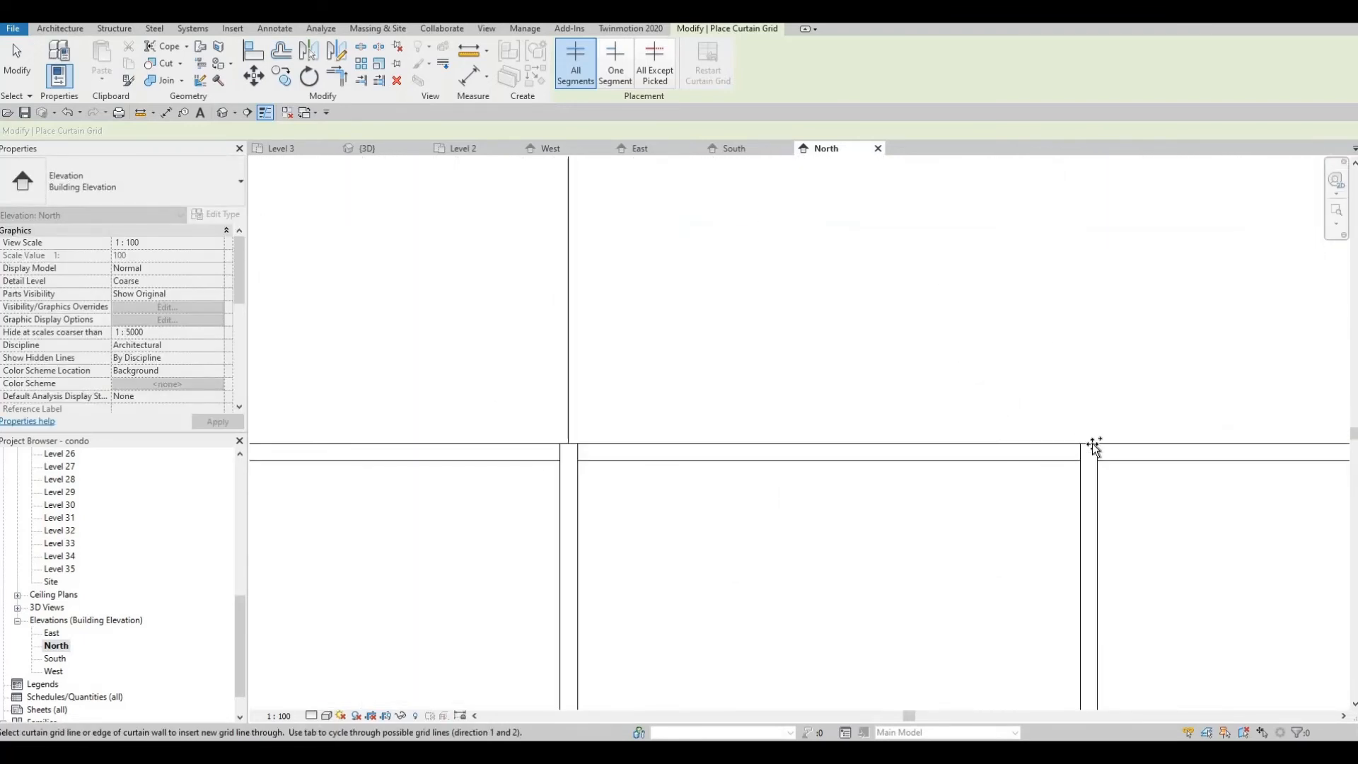
scroll(969, 460, down, 3)
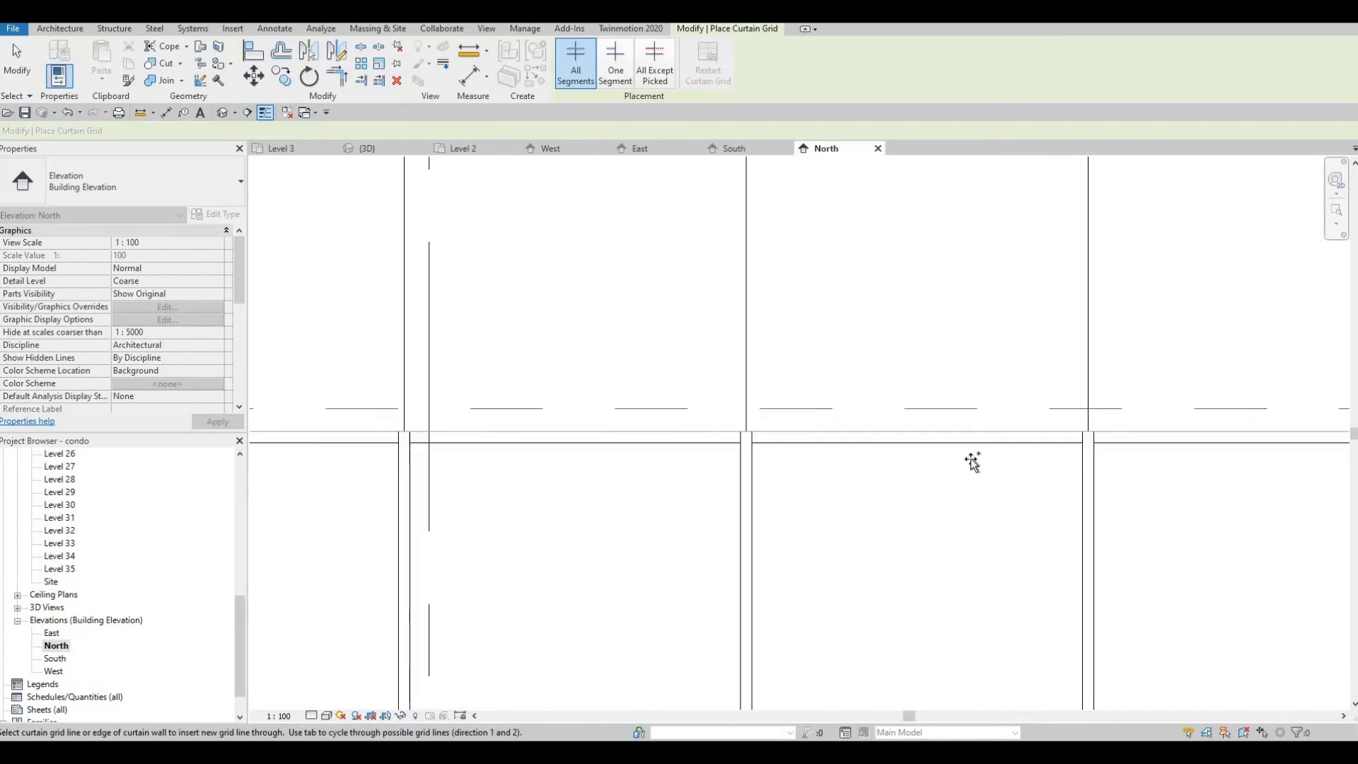
scroll(979, 479, up, 3)
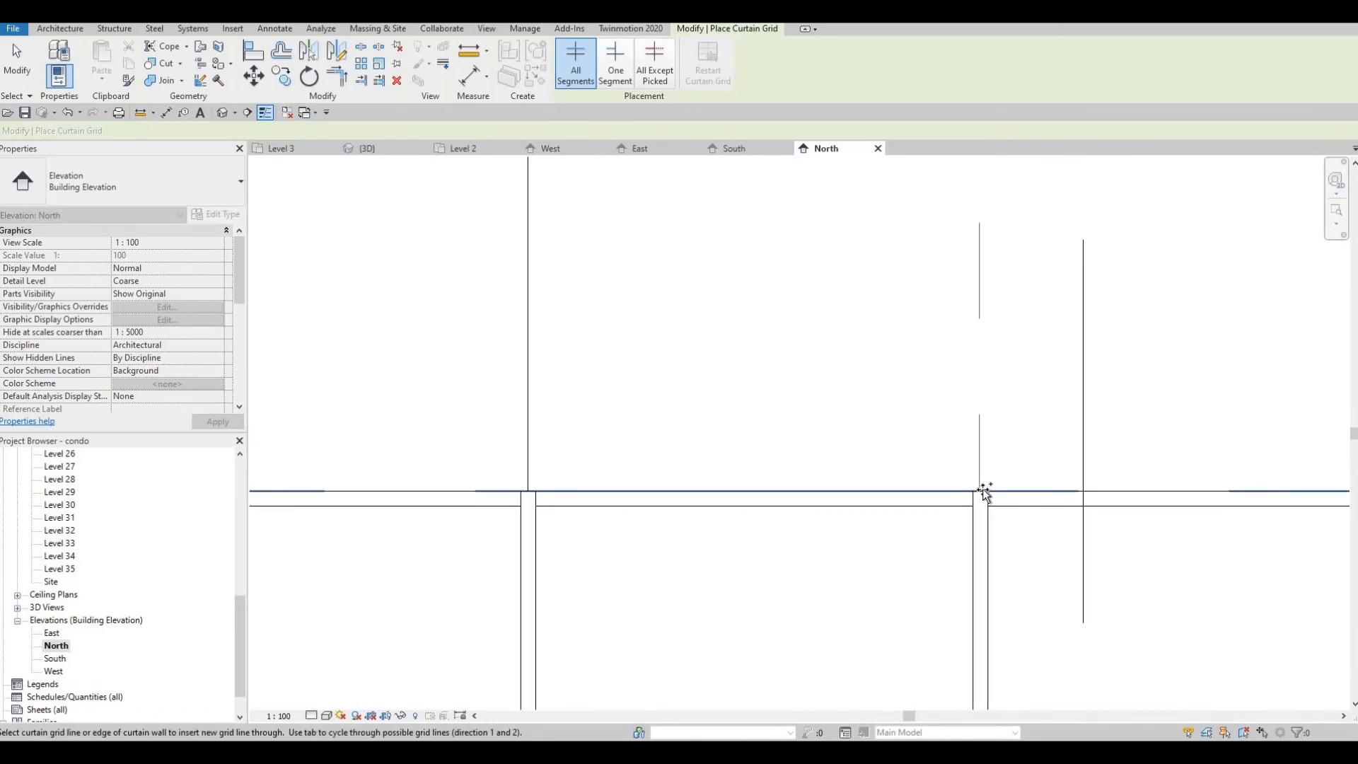
click(982, 489)
scroll(794, 474, down, 3)
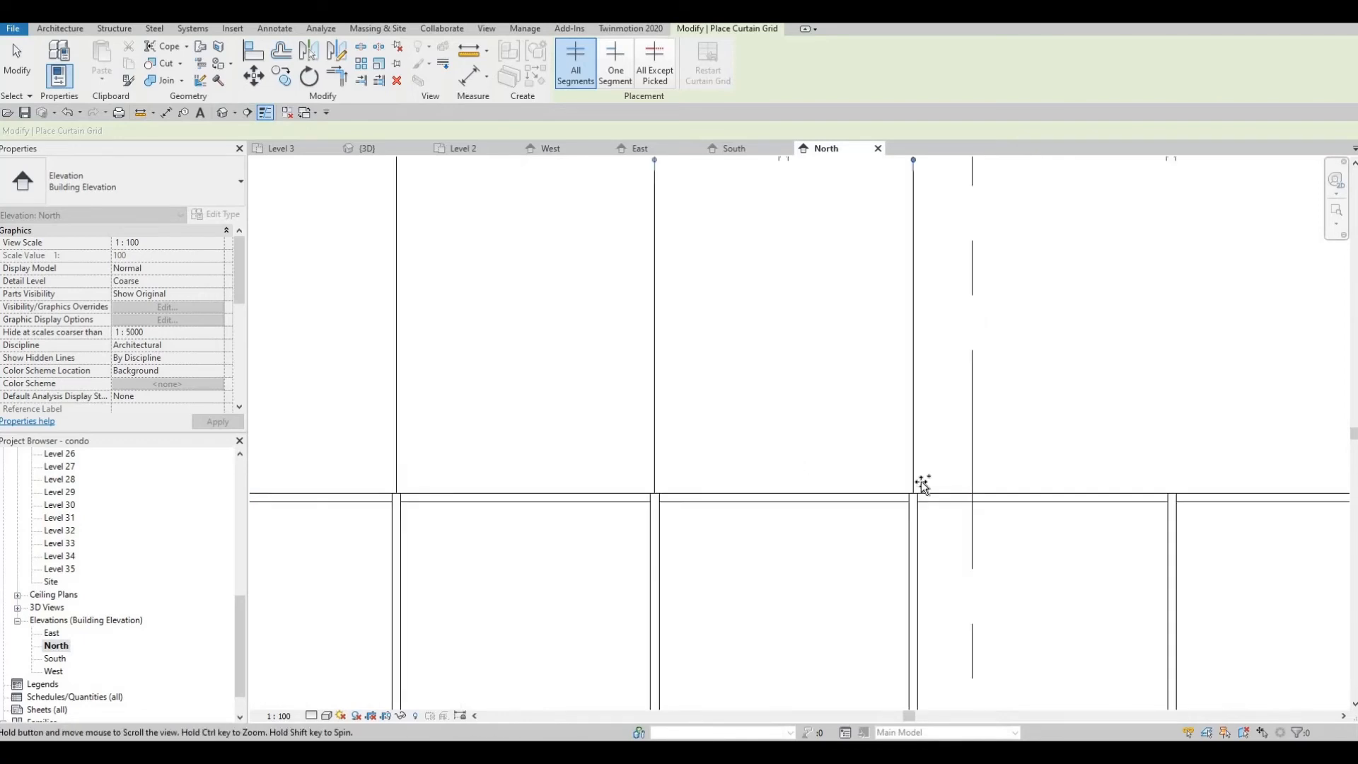
scroll(915, 515, up, 4)
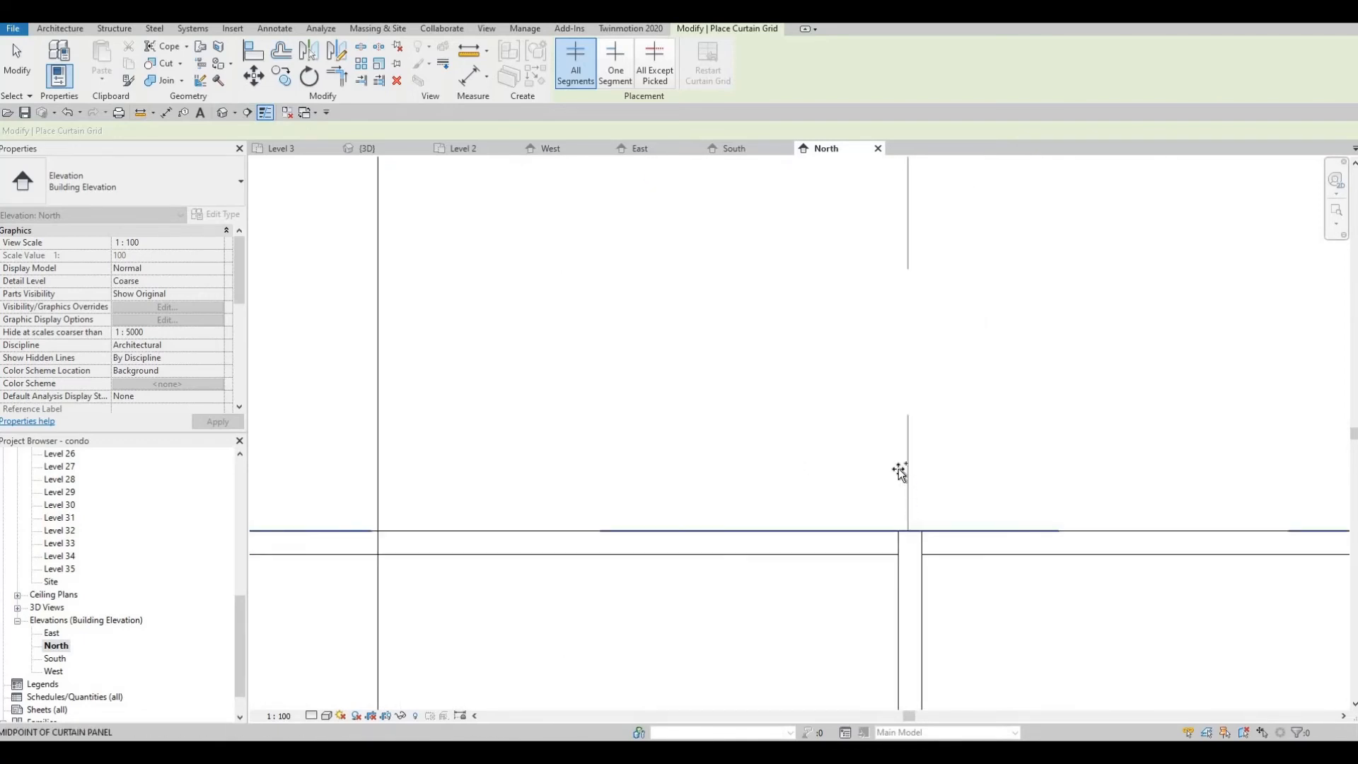
scroll(897, 469, down, 4)
scroll(930, 440, down, 2)
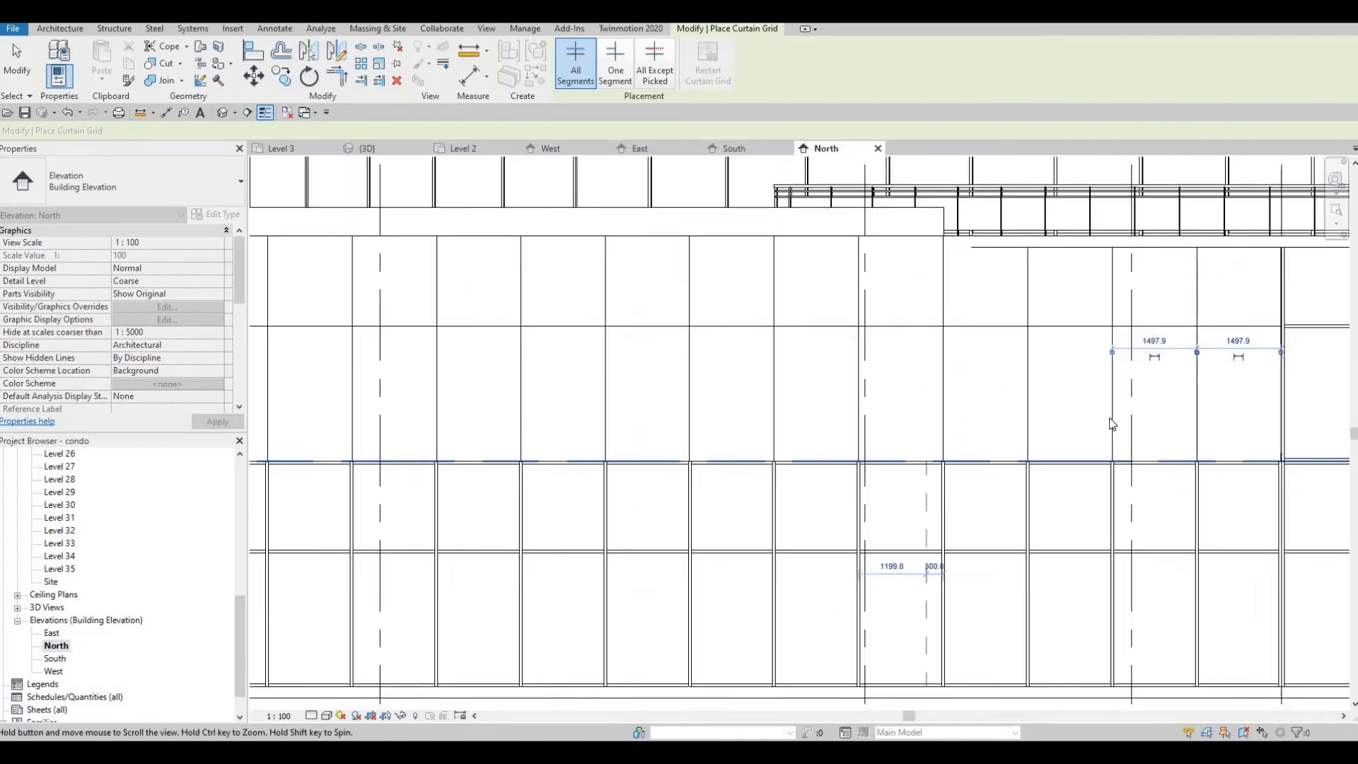
key(Escape)
key(Escape)
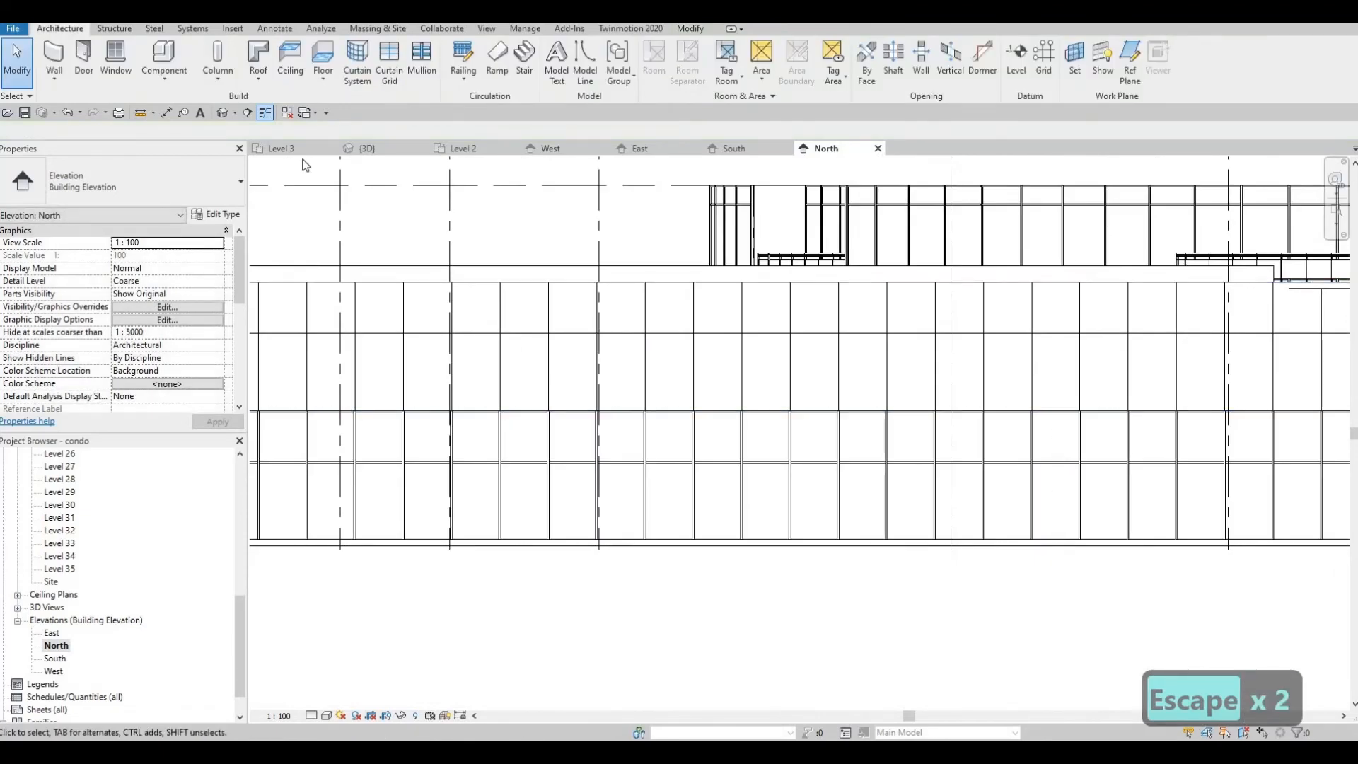
Step: Check the mullion type used on the Level 1 storefront
click(421, 57)
key(Escape)
key(Escape)
scroll(430, 453, up, 2)
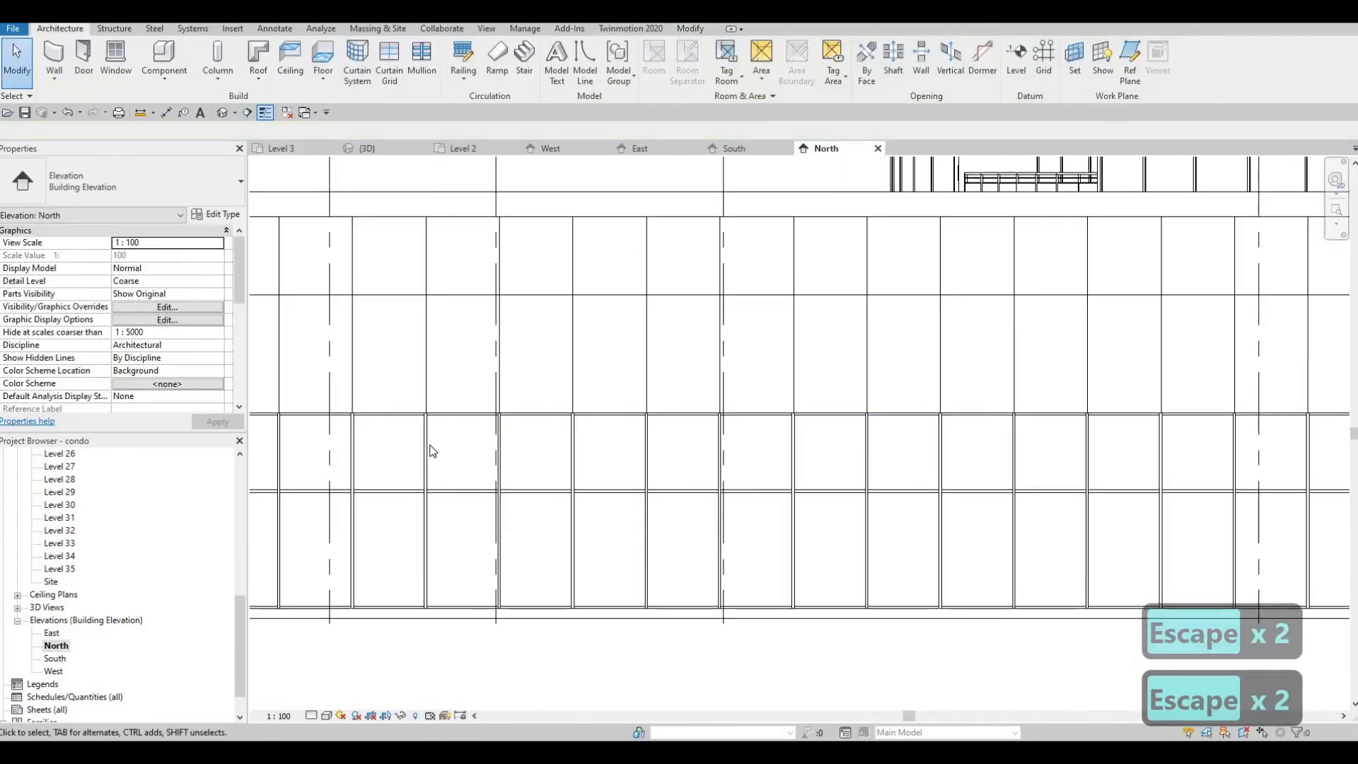
click(431, 450)
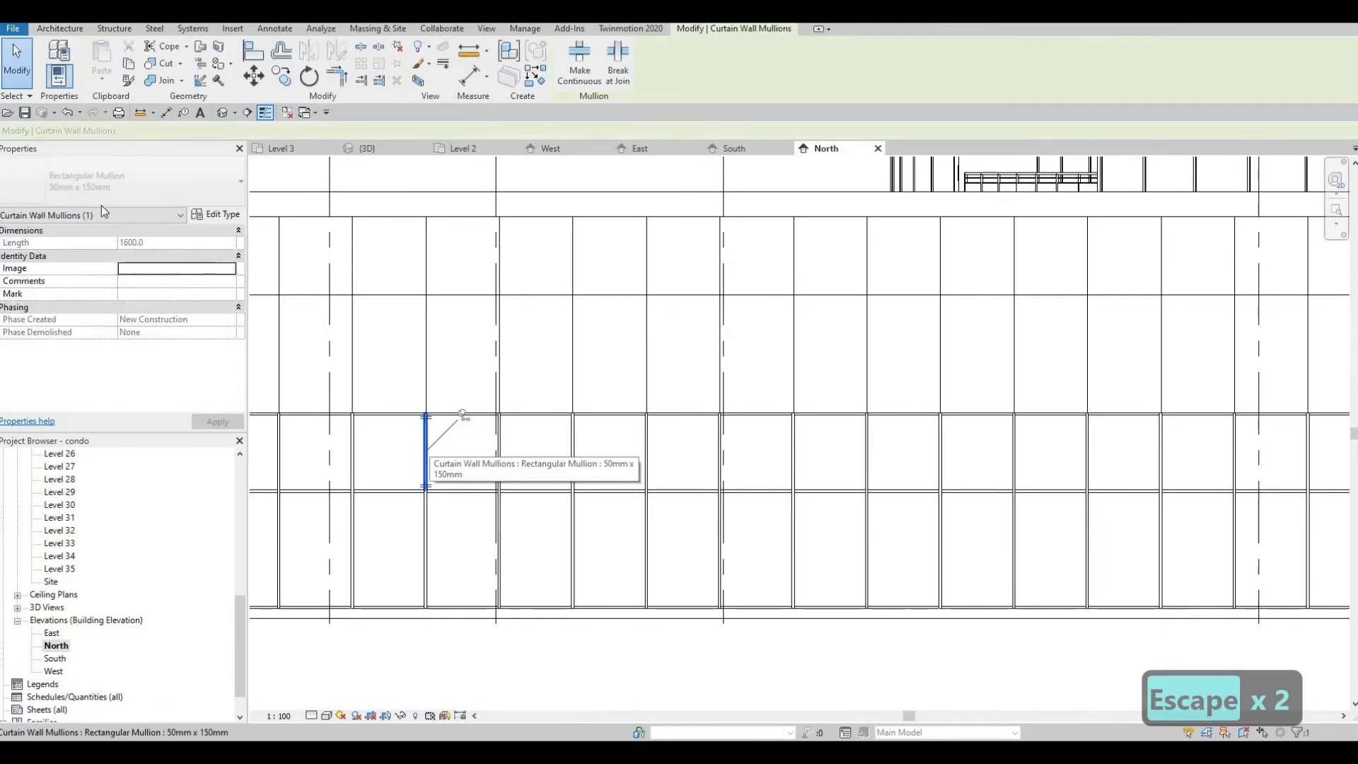
key(Escape)
key(Escape)
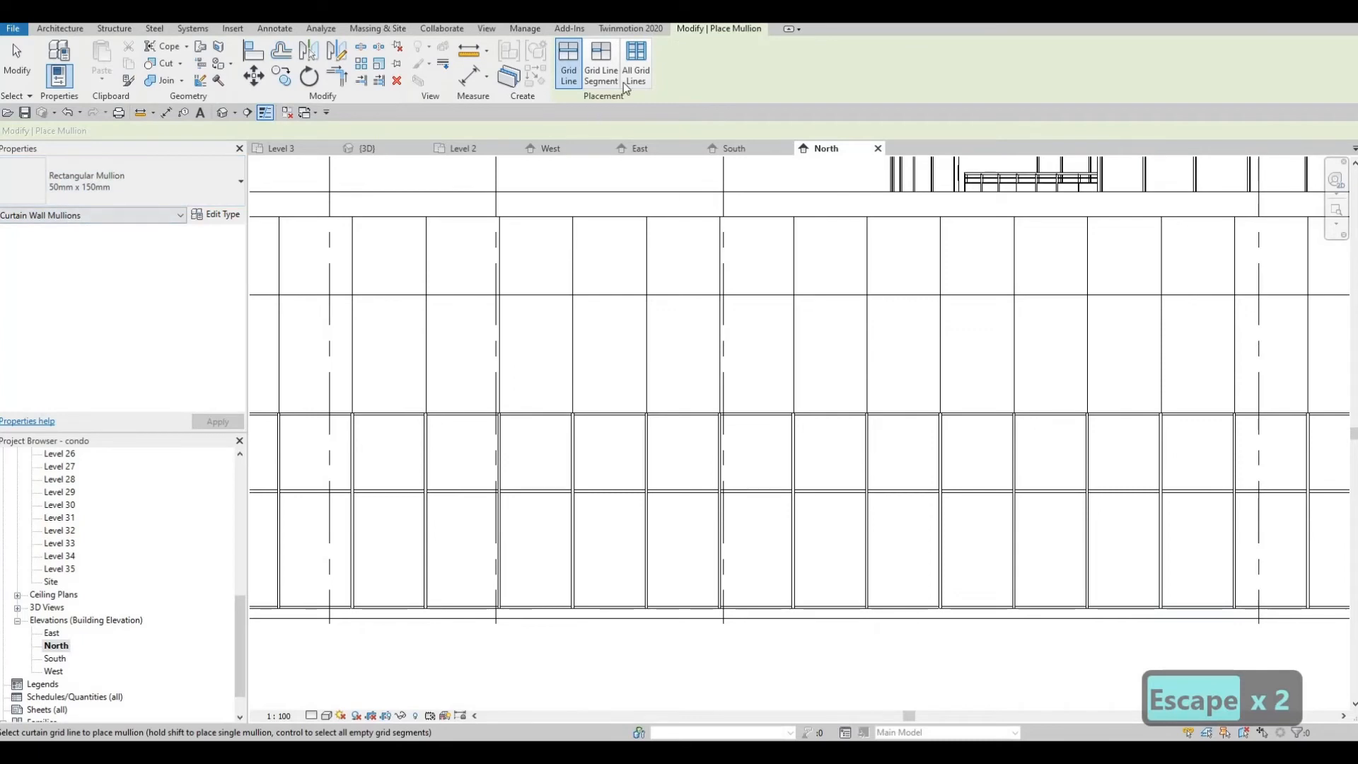
Step: Place 50mm x 150mm rectangular mullions on all grid lines of the north Level 2 curtain wall
click(636, 71)
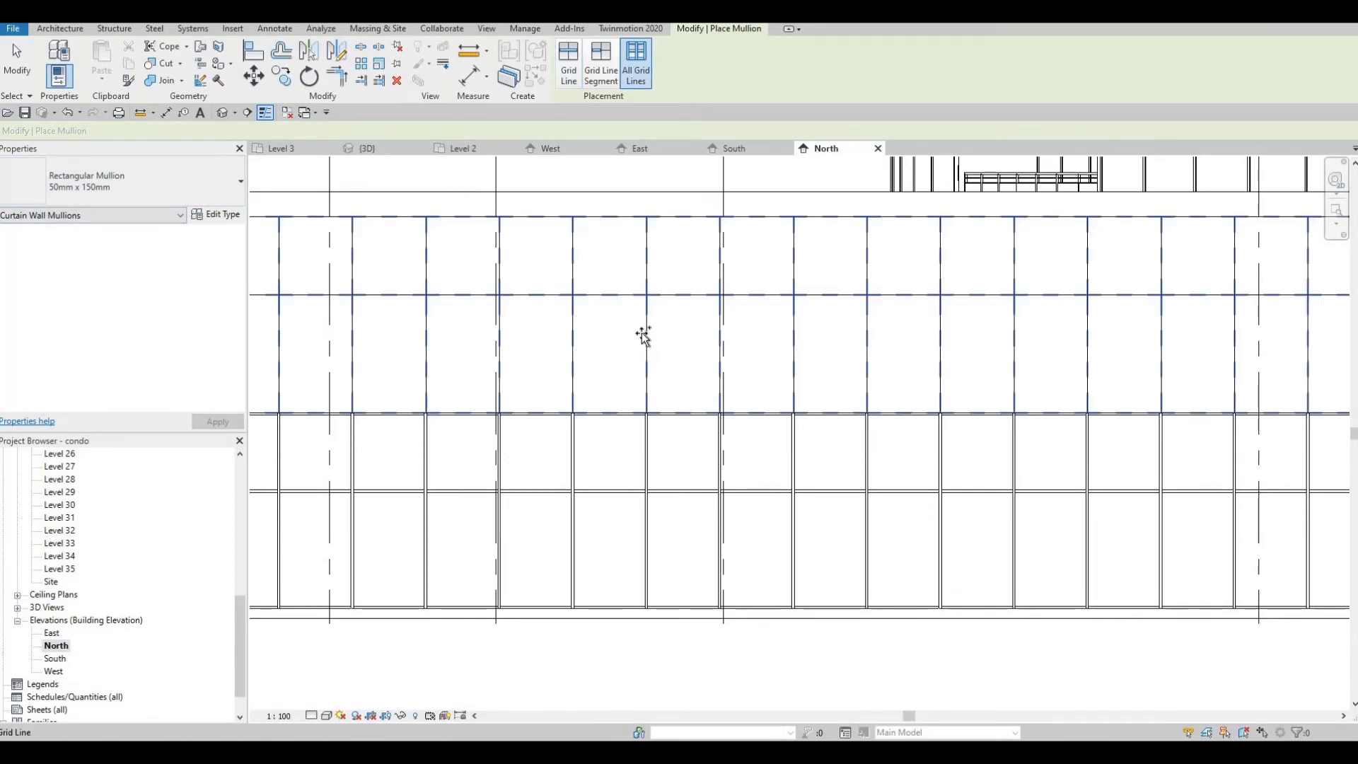
scroll(733, 358, down, 4)
middle_drag(733, 358, 465, 166)
key(Escape)
key(Escape)
key(Escape)
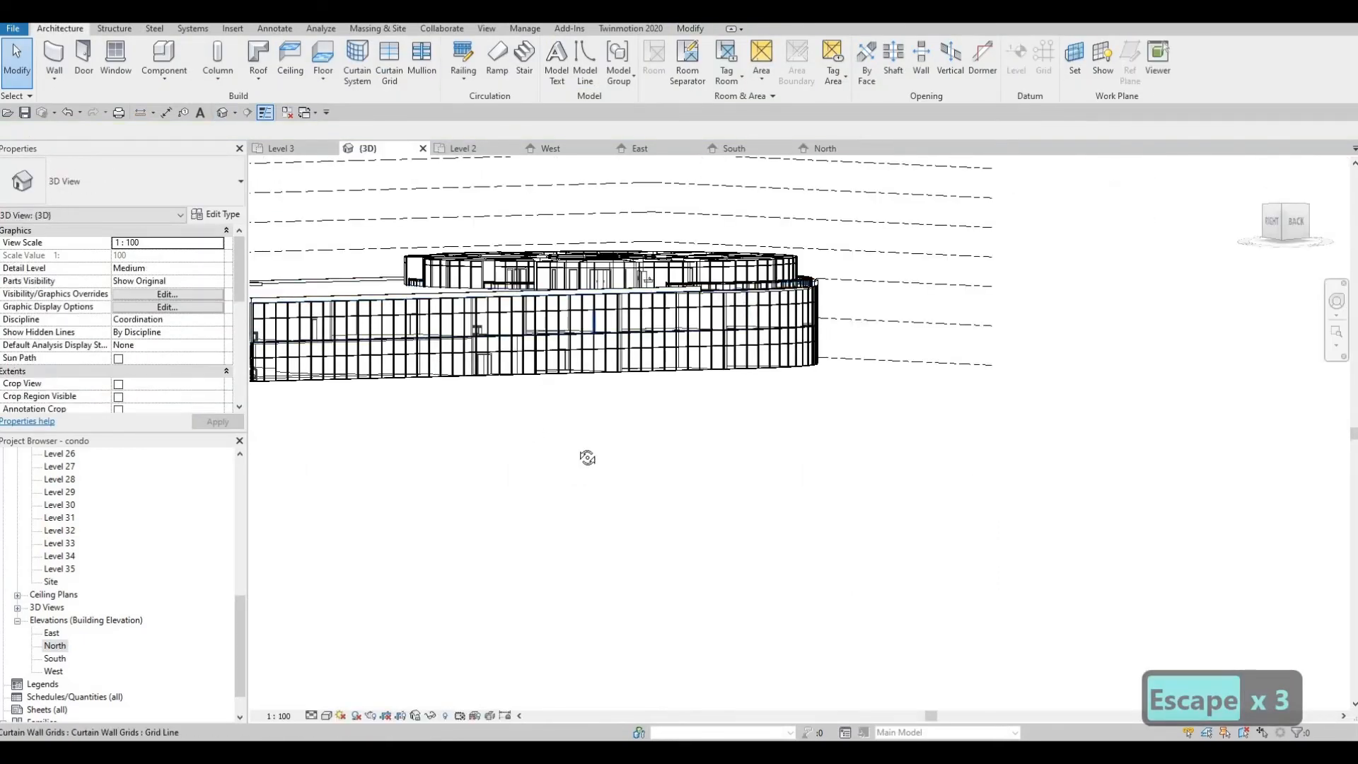
Step: Inspect the podium facades in 3D and in the South, West and East elevations for a Level 2 curtain wall without divisions
scroll(588, 311, up, 2)
shift+middle_drag(501, 447, 778, 403)
shift+middle_drag(533, 450, 71, 622)
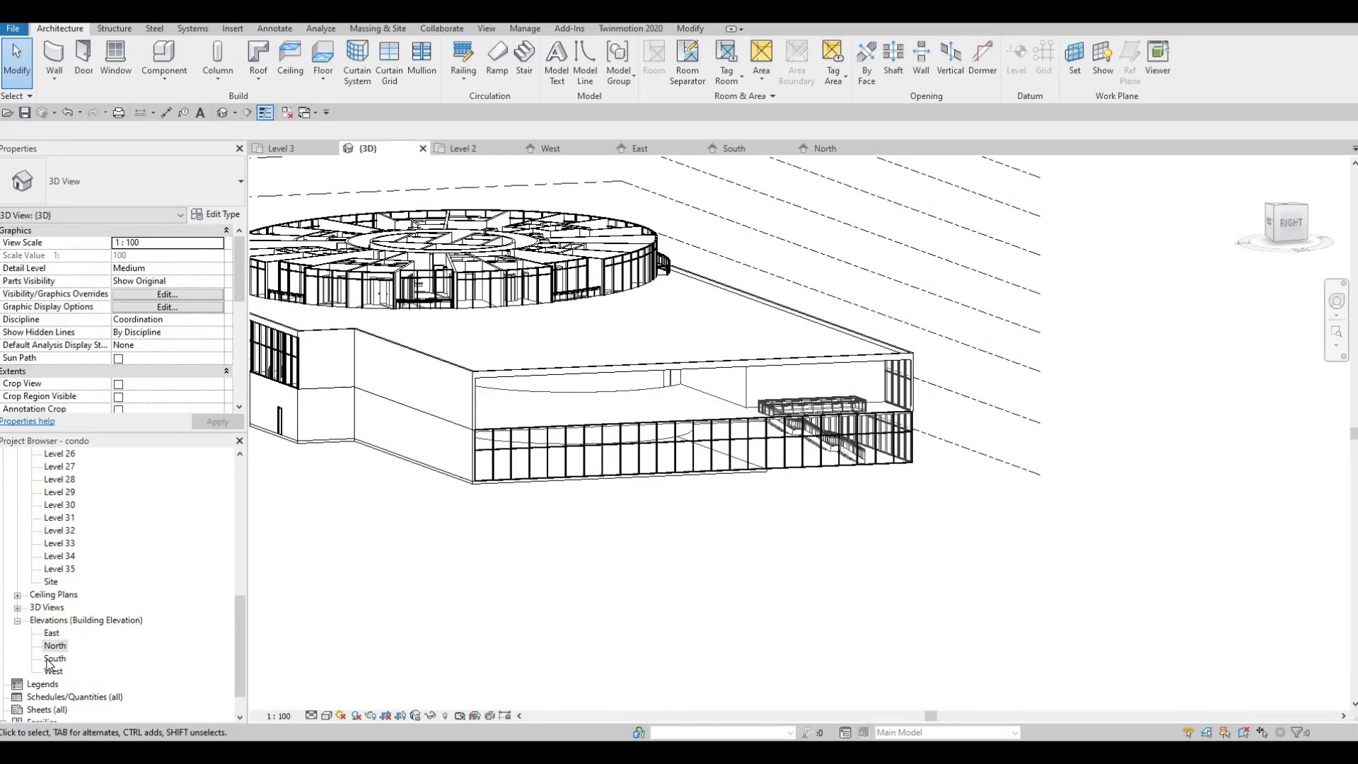
double_click(51, 660)
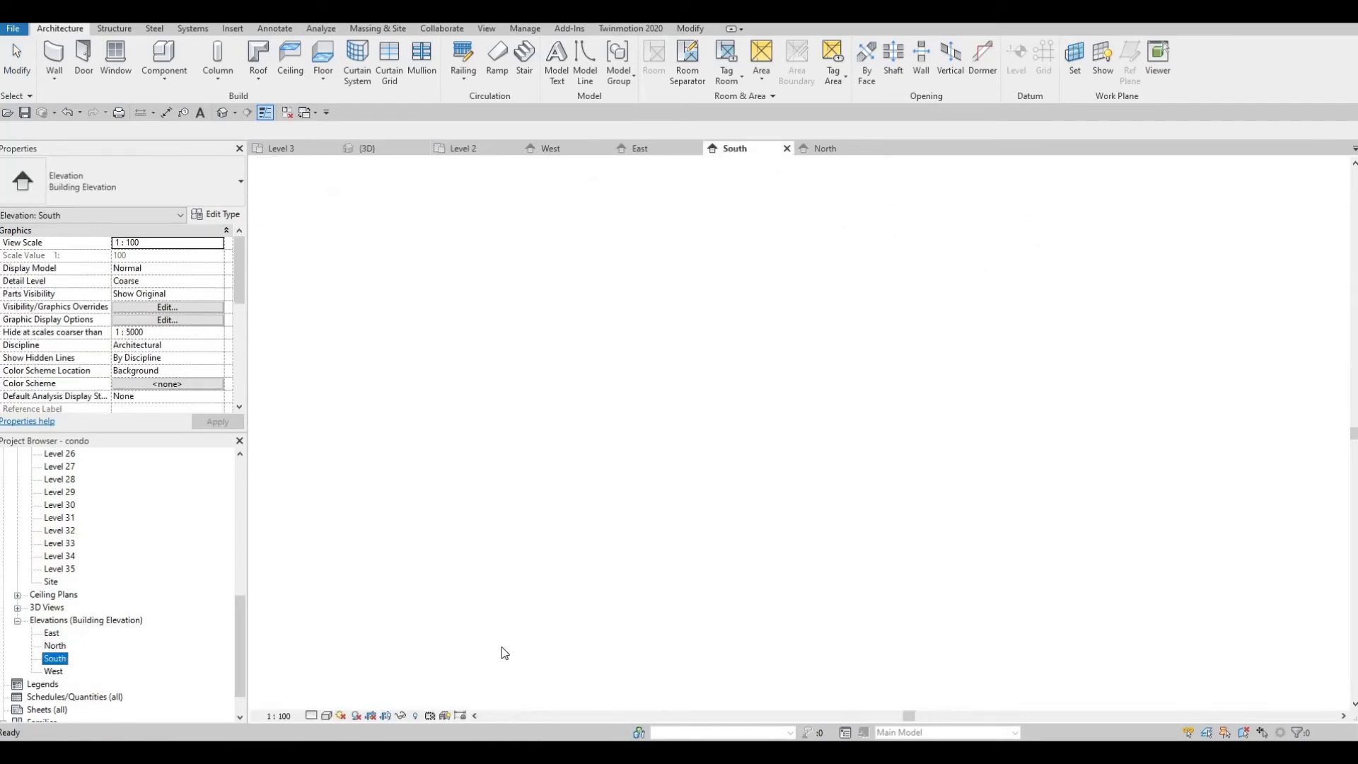
double_click(54, 671)
scroll(597, 599, down, 6)
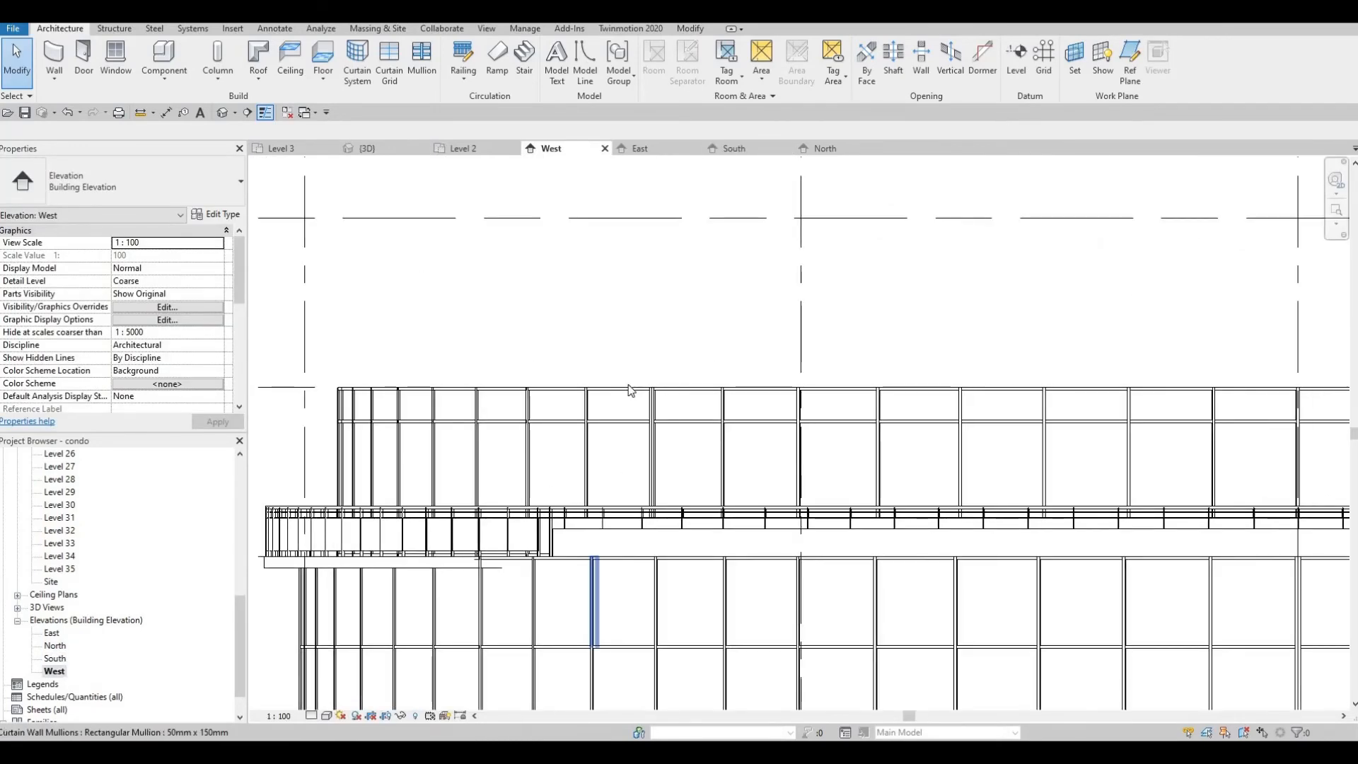
double_click(52, 633)
scroll(752, 286, up, 3)
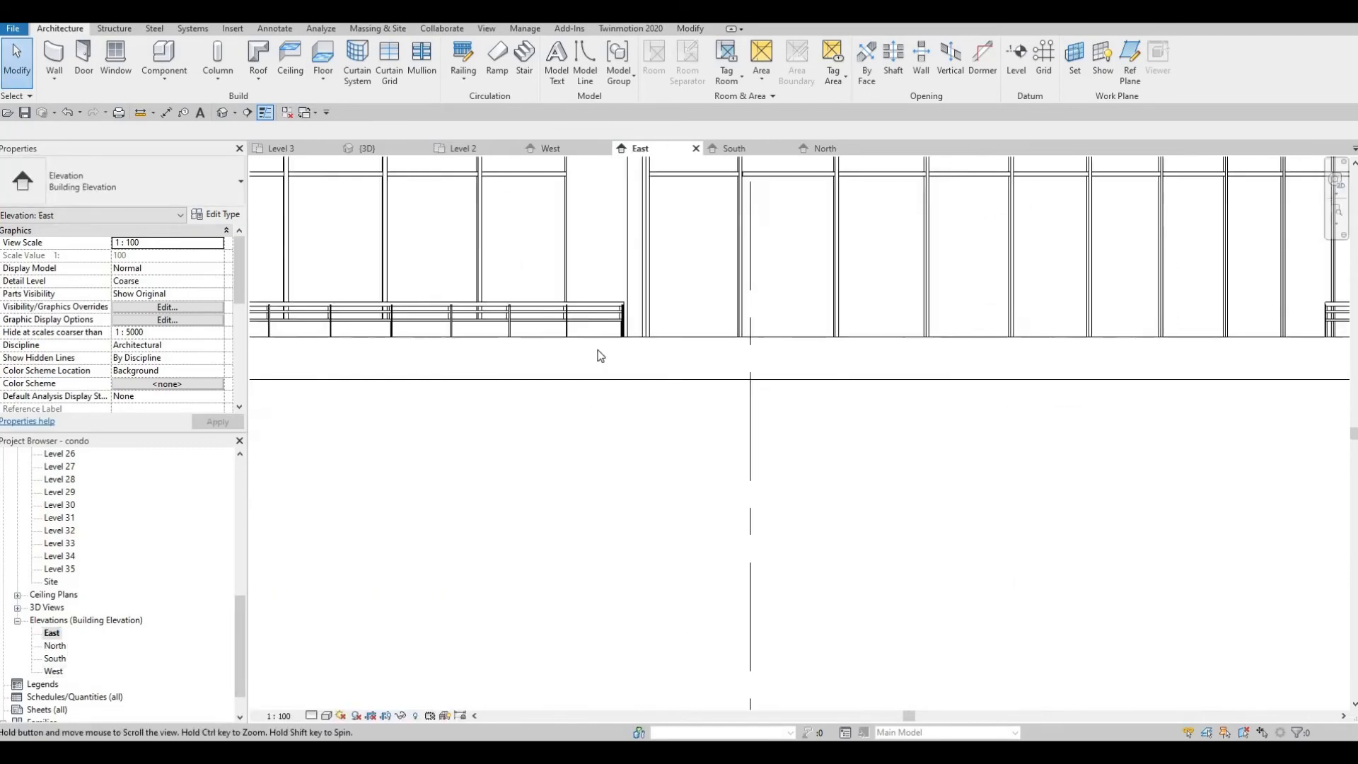
scroll(866, 335, up, 3)
scroll(663, 331, down, 3)
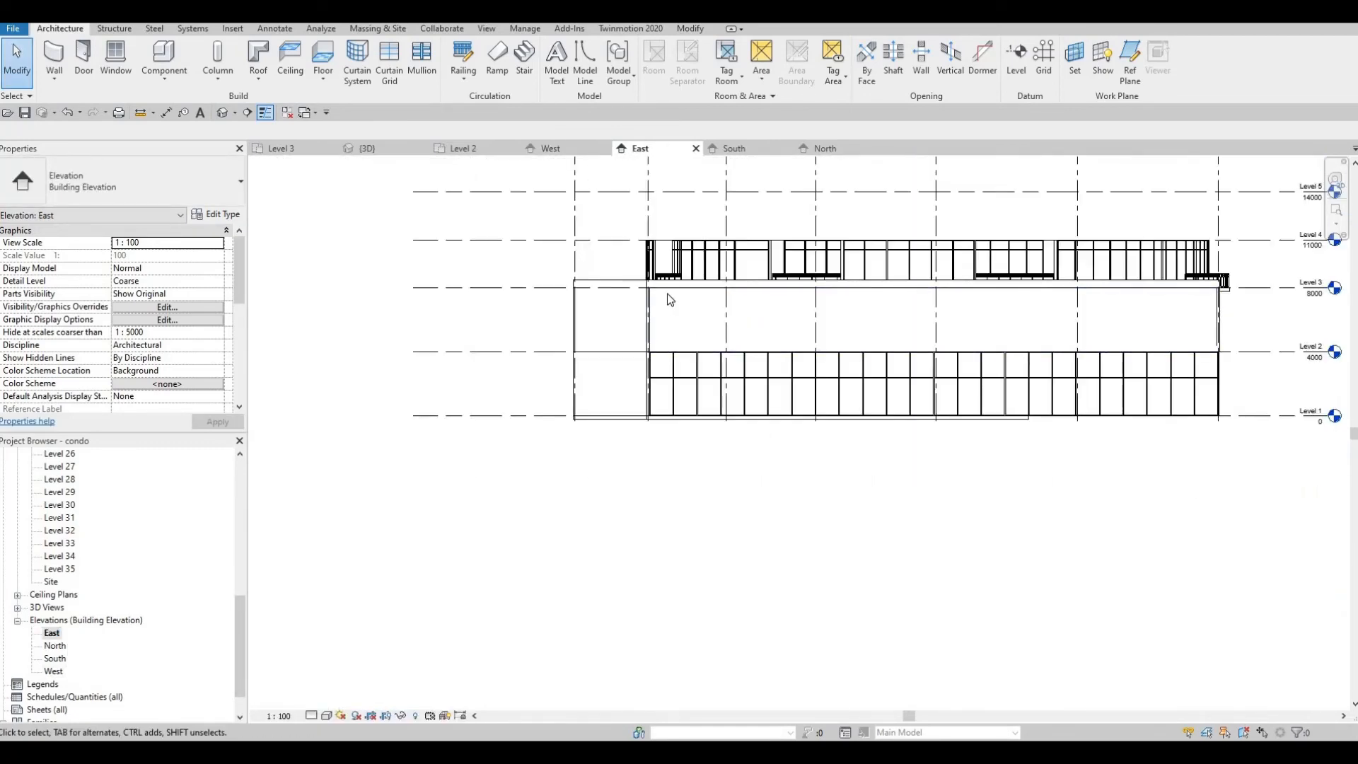
scroll(654, 290, up, 2)
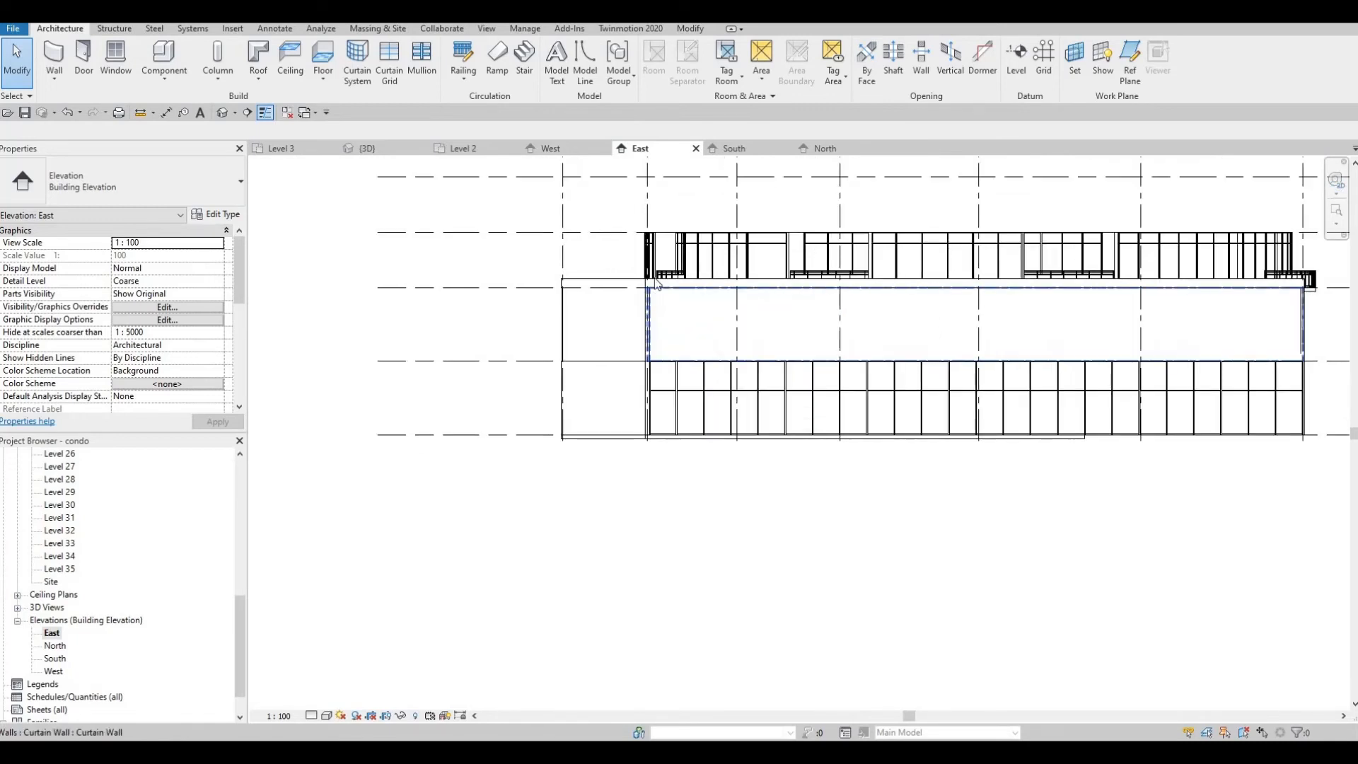
click(425, 62)
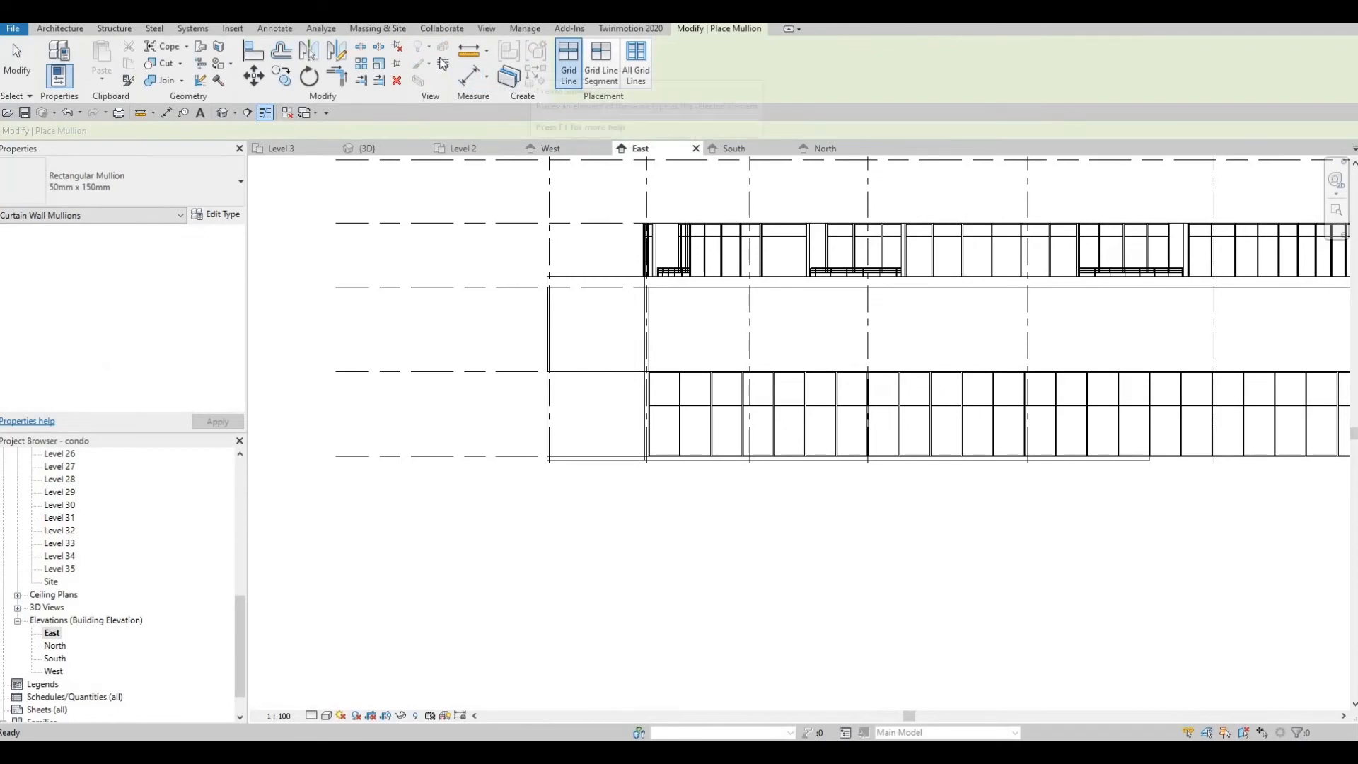
key(Escape)
key(Escape)
middle_drag(990, 289, 479, 330)
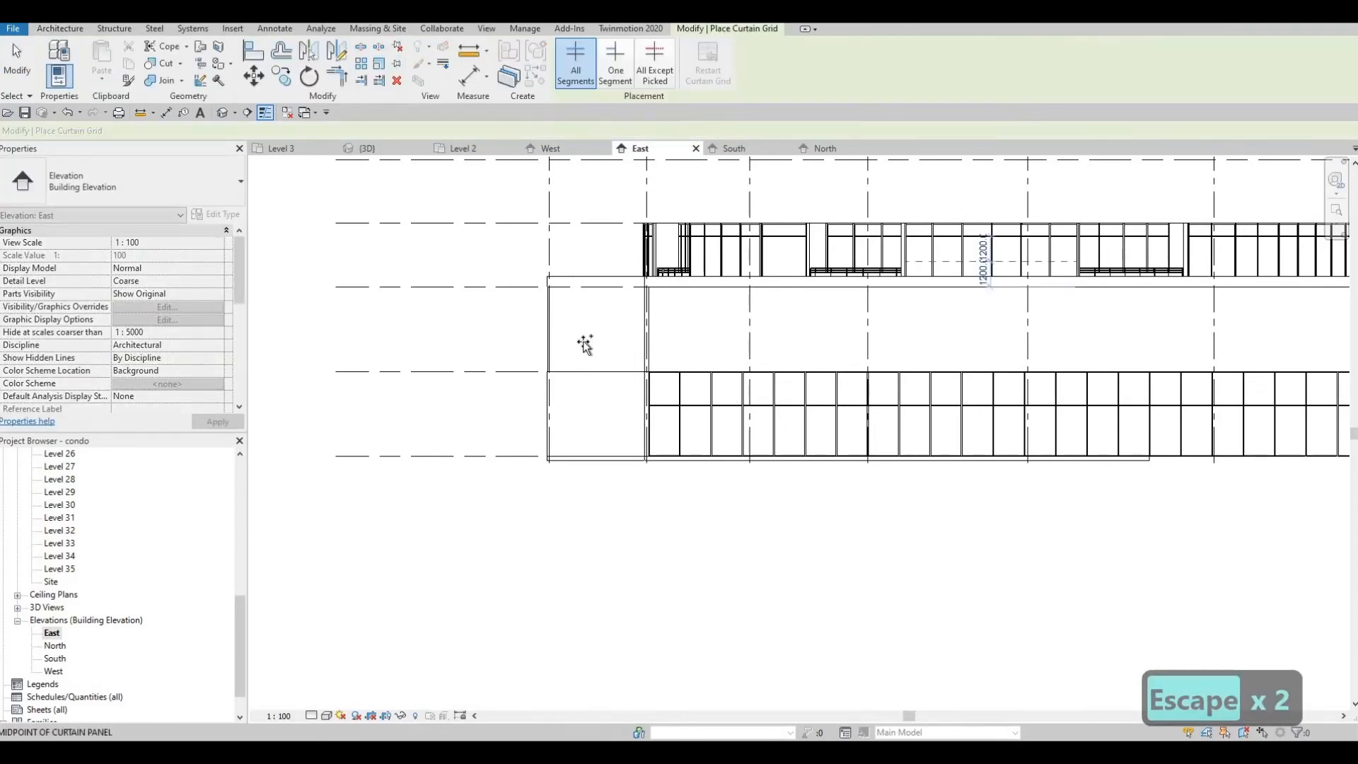
scroll(585, 343, down, 1)
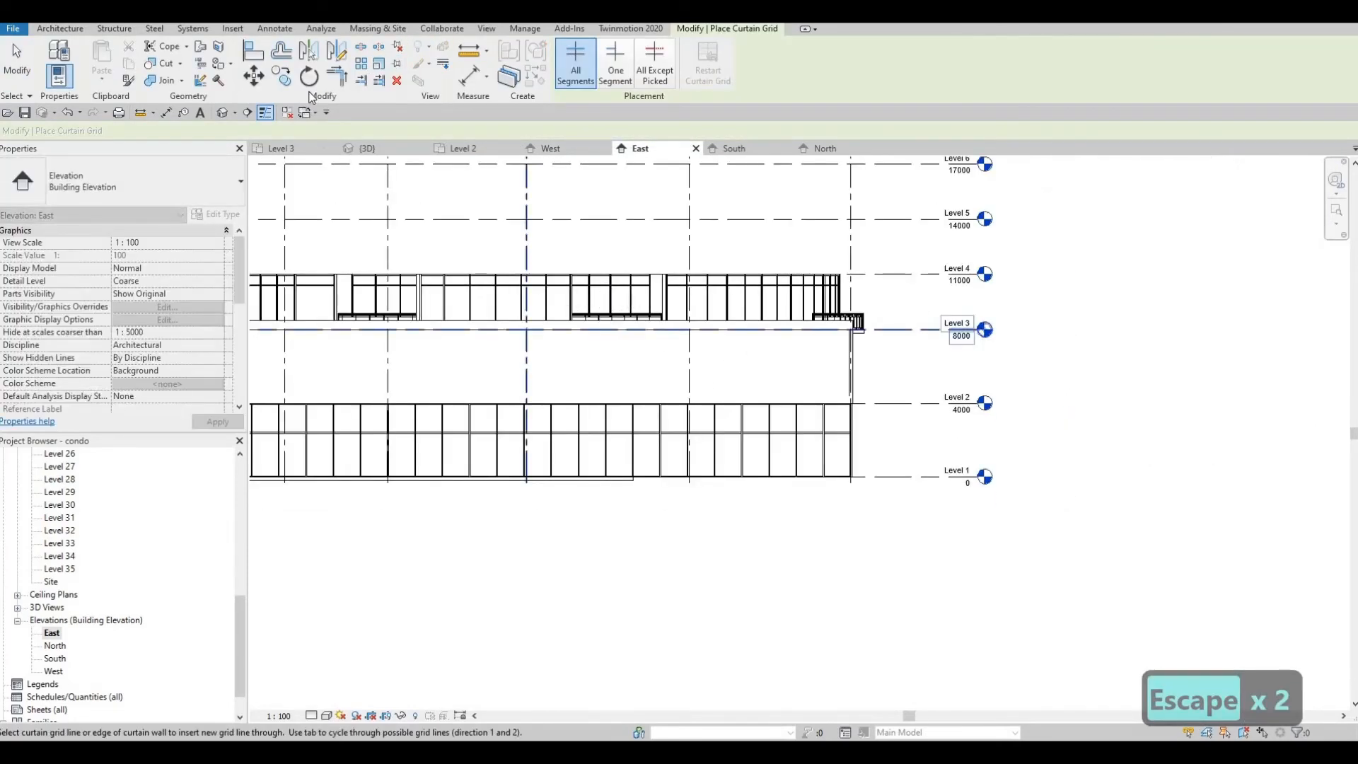
Step: Examine in 3D the corner where the undivided east Level 2 curtain wall meets the mullioned north wall beside the stair
click(378, 149)
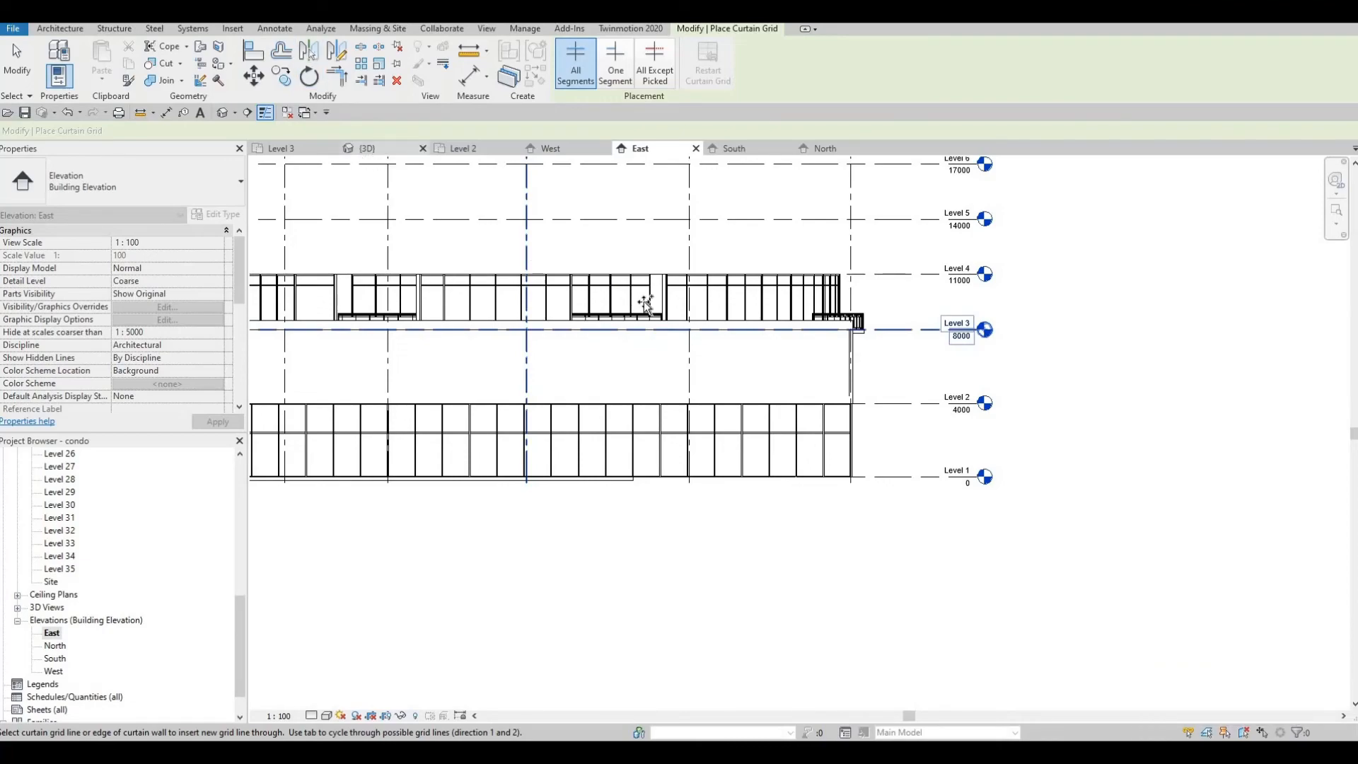
shift+middle_drag(519, 422, 470, 404)
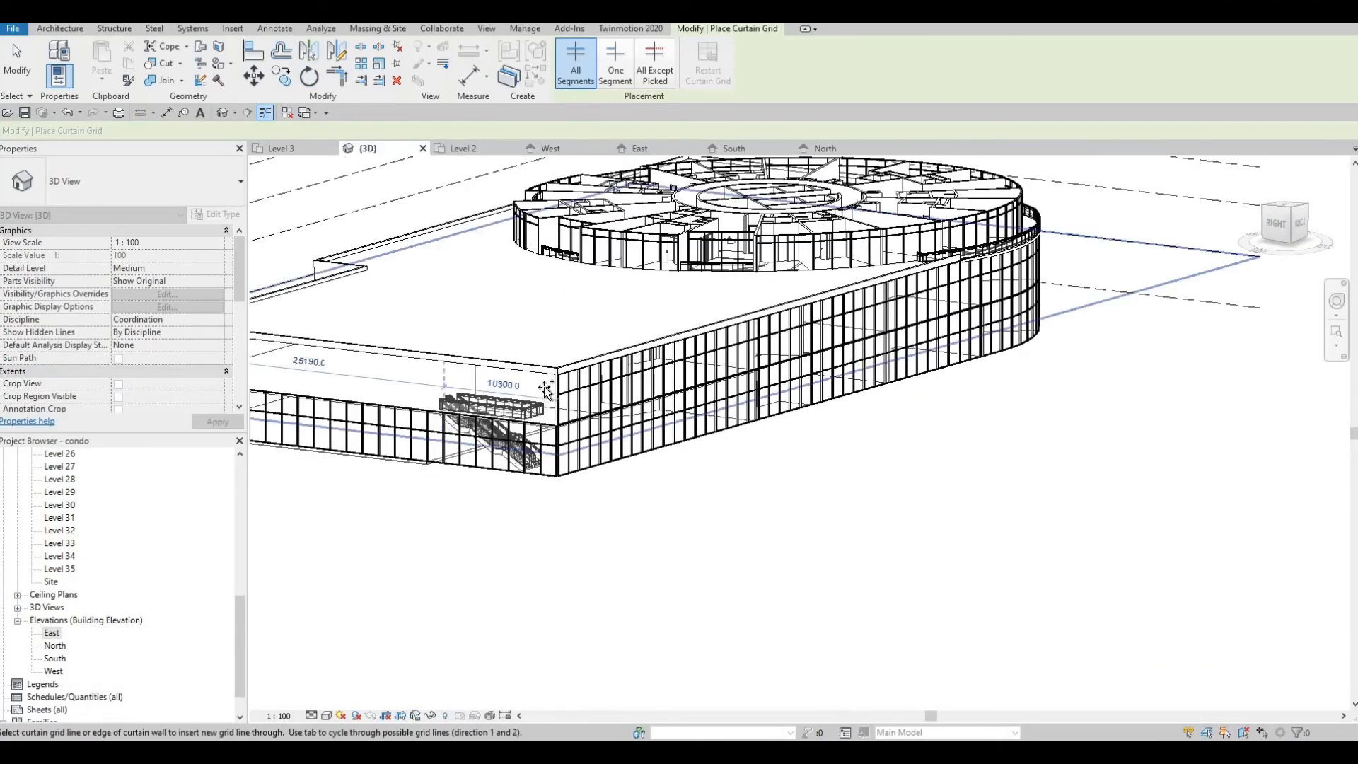
scroll(614, 367, up, 7)
scroll(612, 367, up, 1)
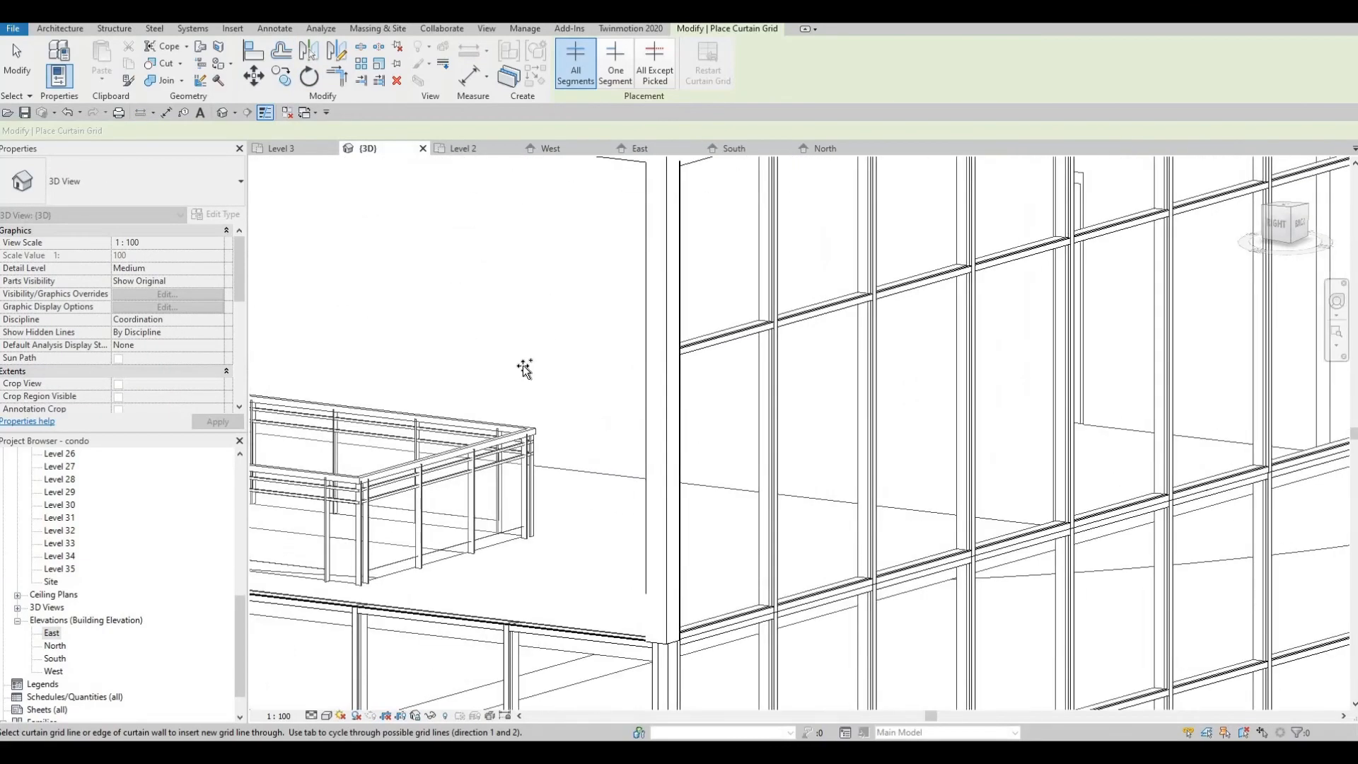
scroll(784, 396, down, 3)
middle_drag(706, 401, 930, 369)
scroll(931, 369, down, 1)
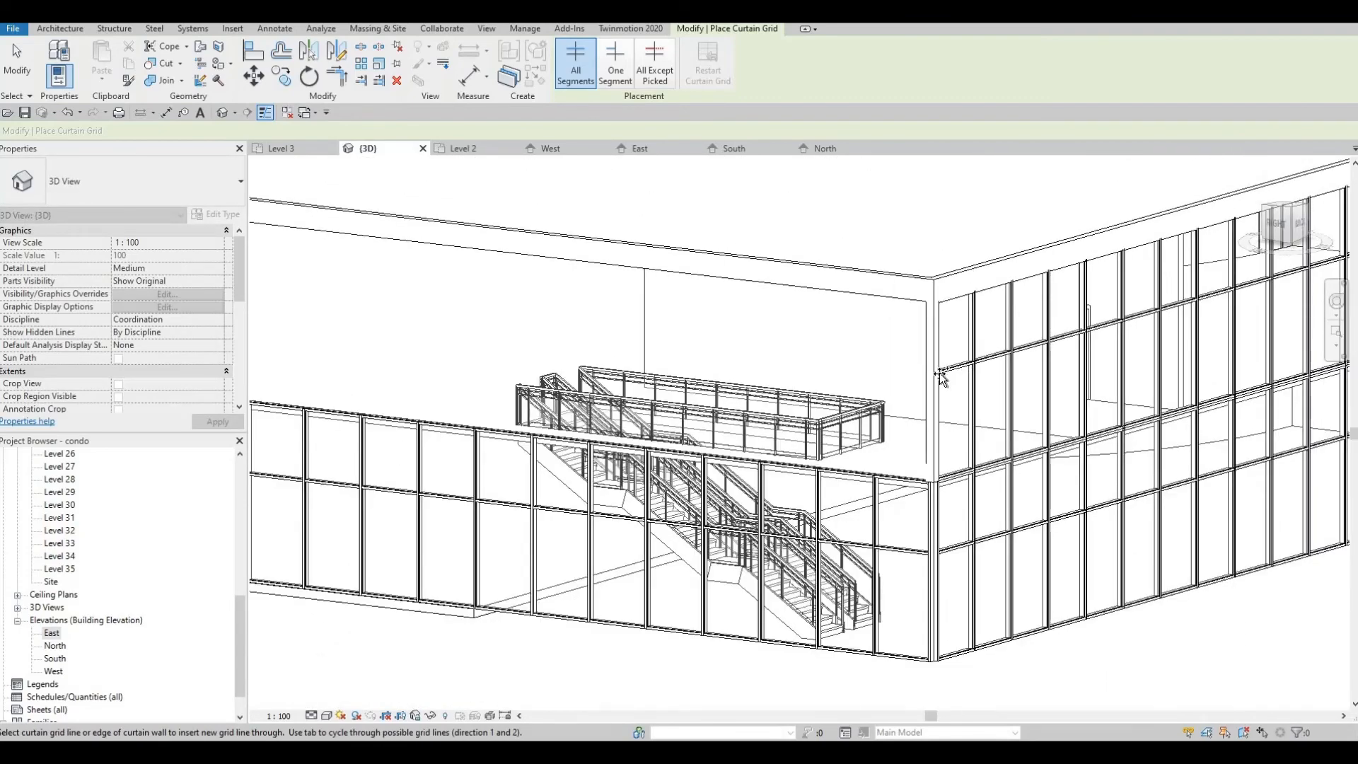
scroll(912, 518, up, 5)
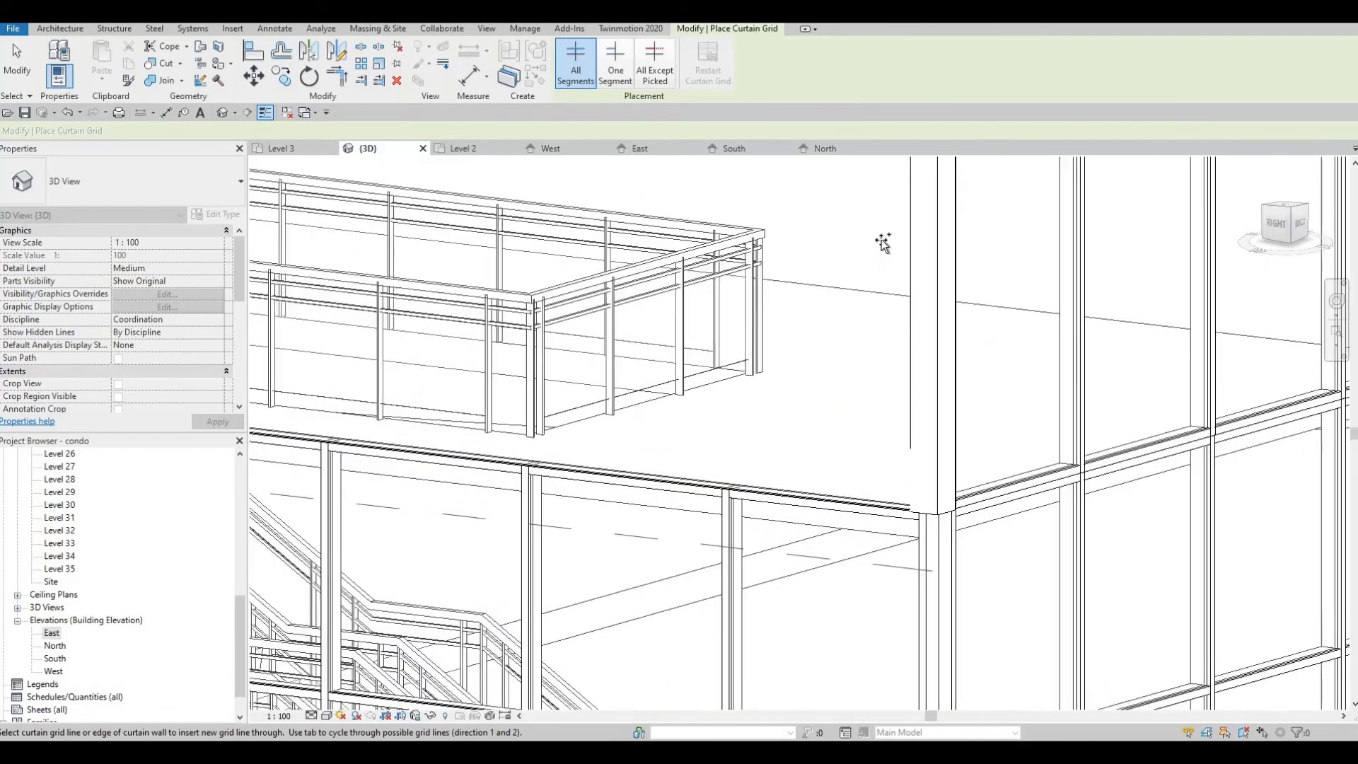
scroll(946, 453, down, 2)
middle_drag(927, 258, 934, 387)
scroll(930, 386, down, 1)
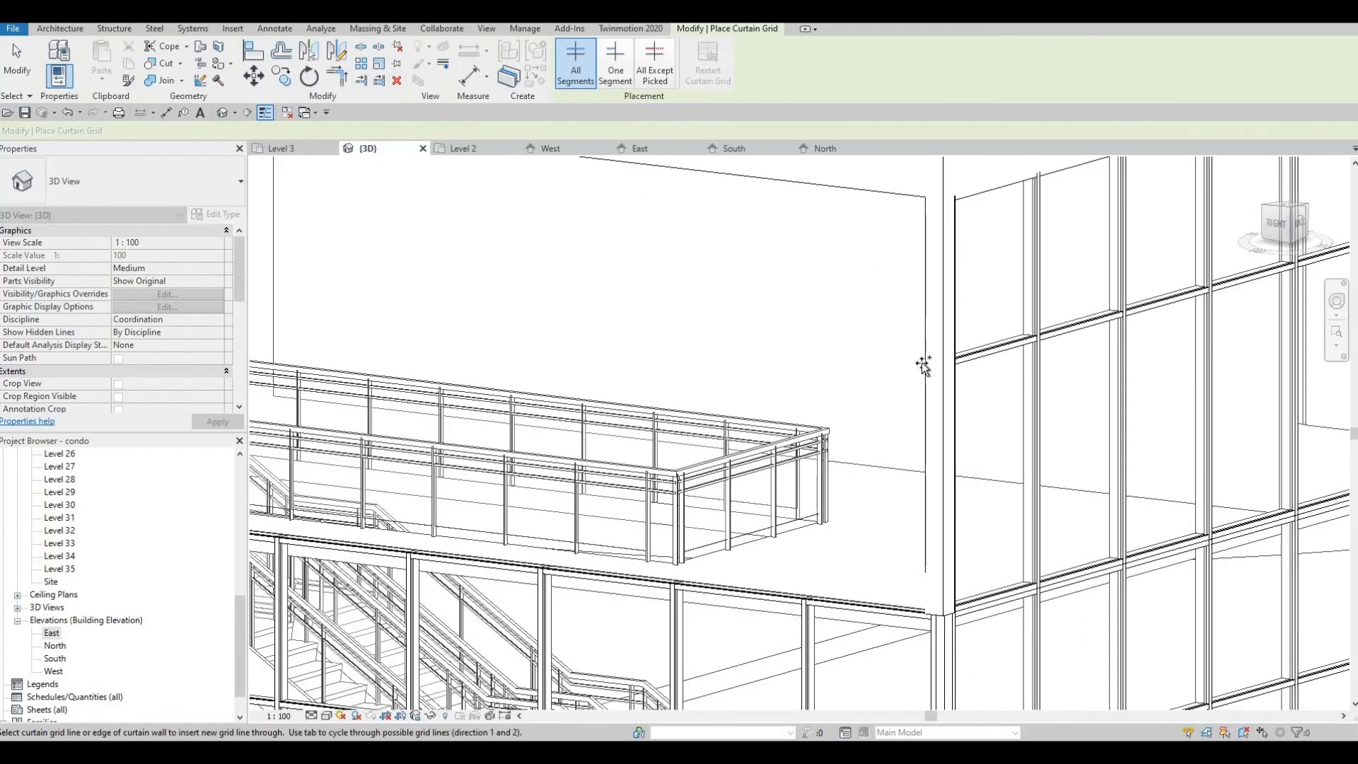
key(Escape)
key(Escape)
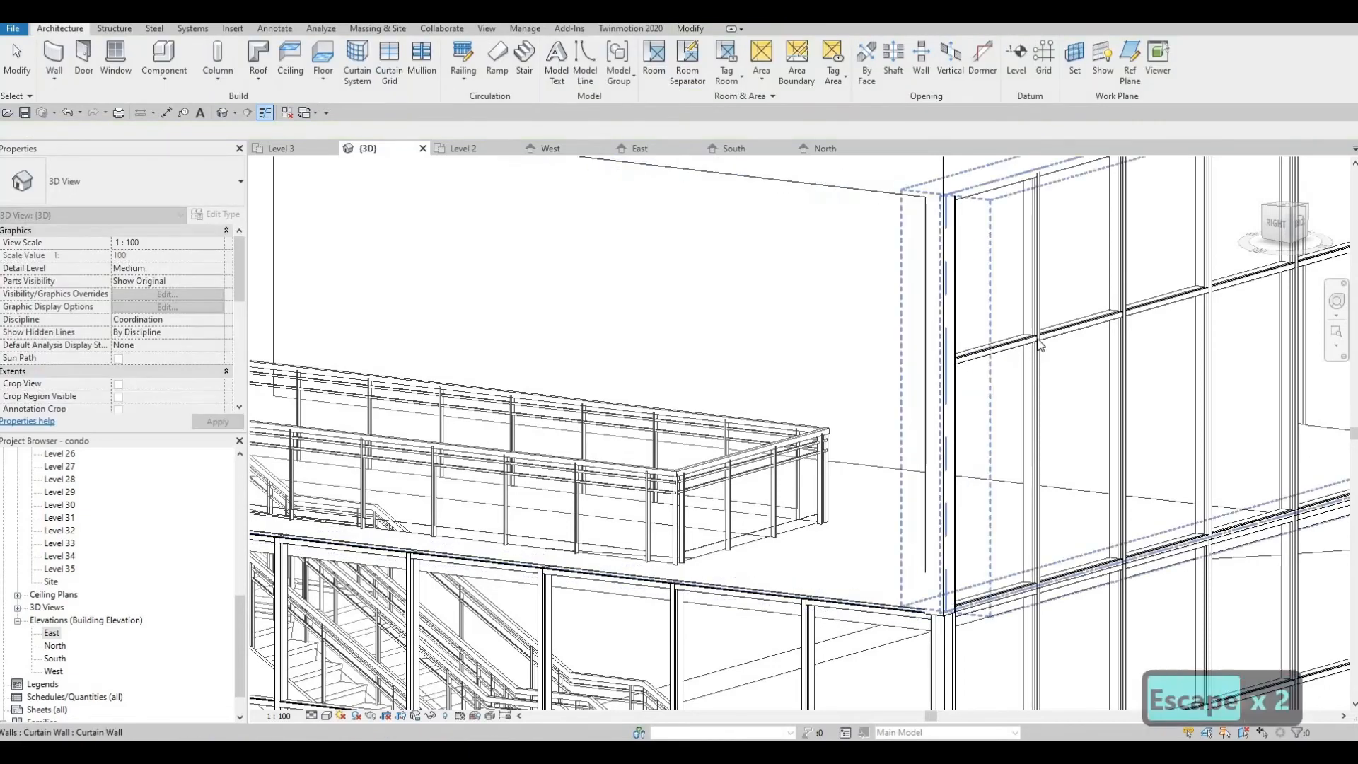
Step: Select the horizontal grid line of the mullioned north Level 2 curtain wall and read its distances to the wall's edges
click(1021, 347)
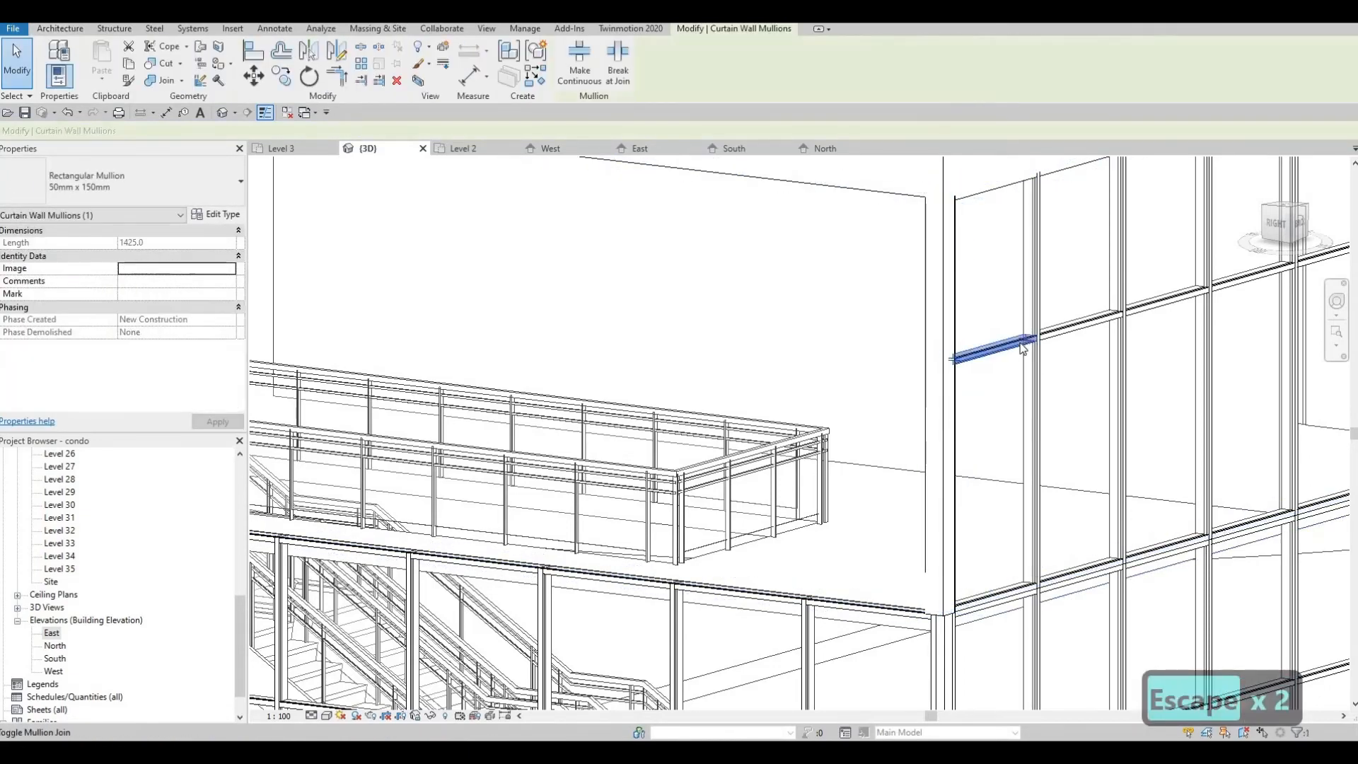
key(Escape)
key(Tab)
key(Tab)
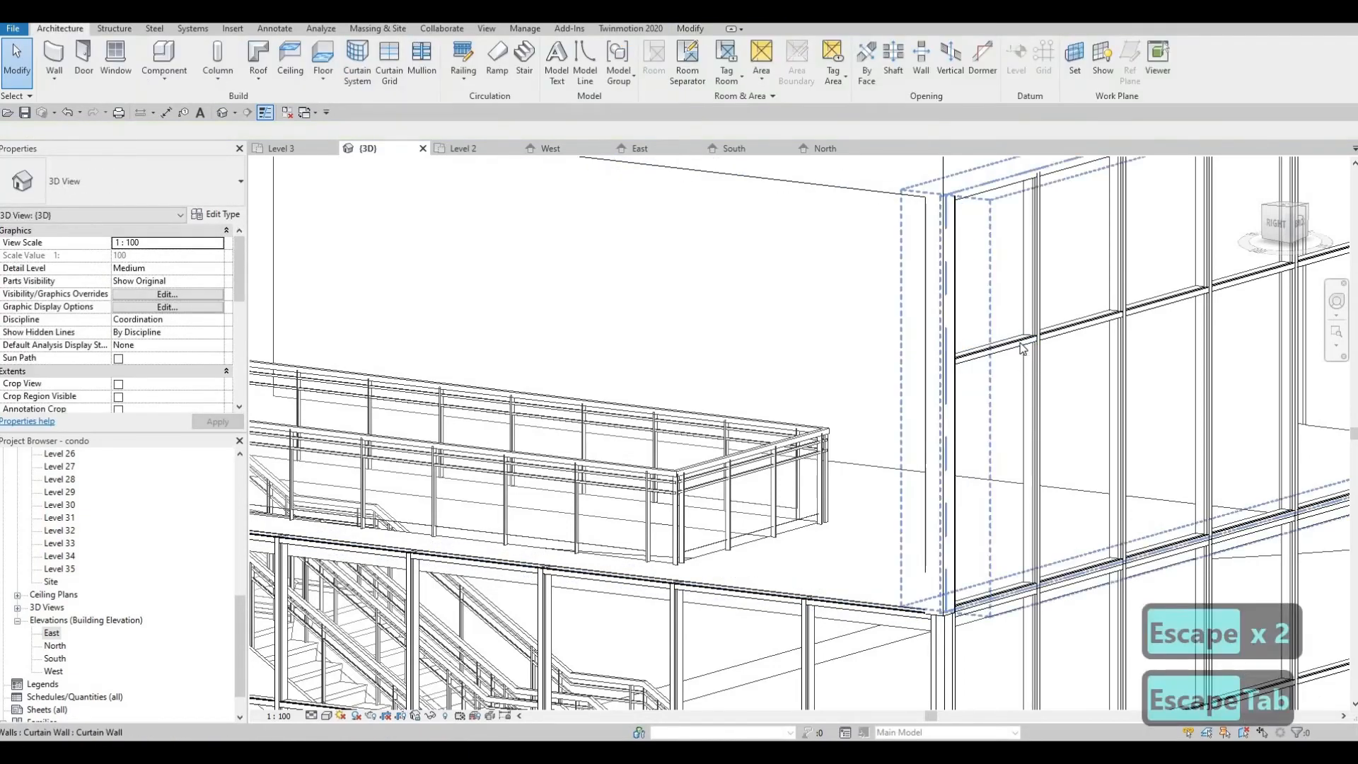
click(1021, 347)
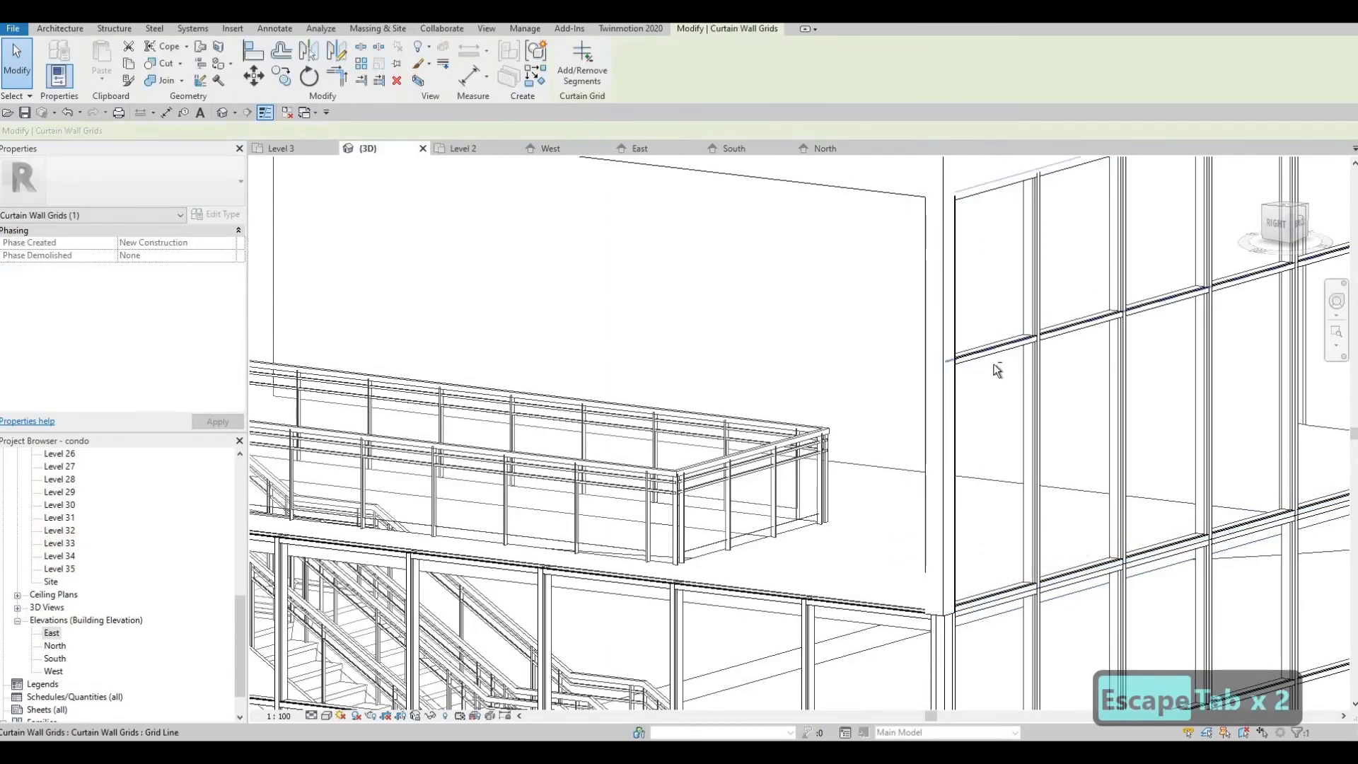
scroll(1025, 361, down, 1)
mouse_move(969, 382)
shift+middle_down()
mouse_move(997, 382)
mouse_move(999, 397)
mouse_move(983, 397)
shift+middle_up()
scroll(717, 396, down, 1)
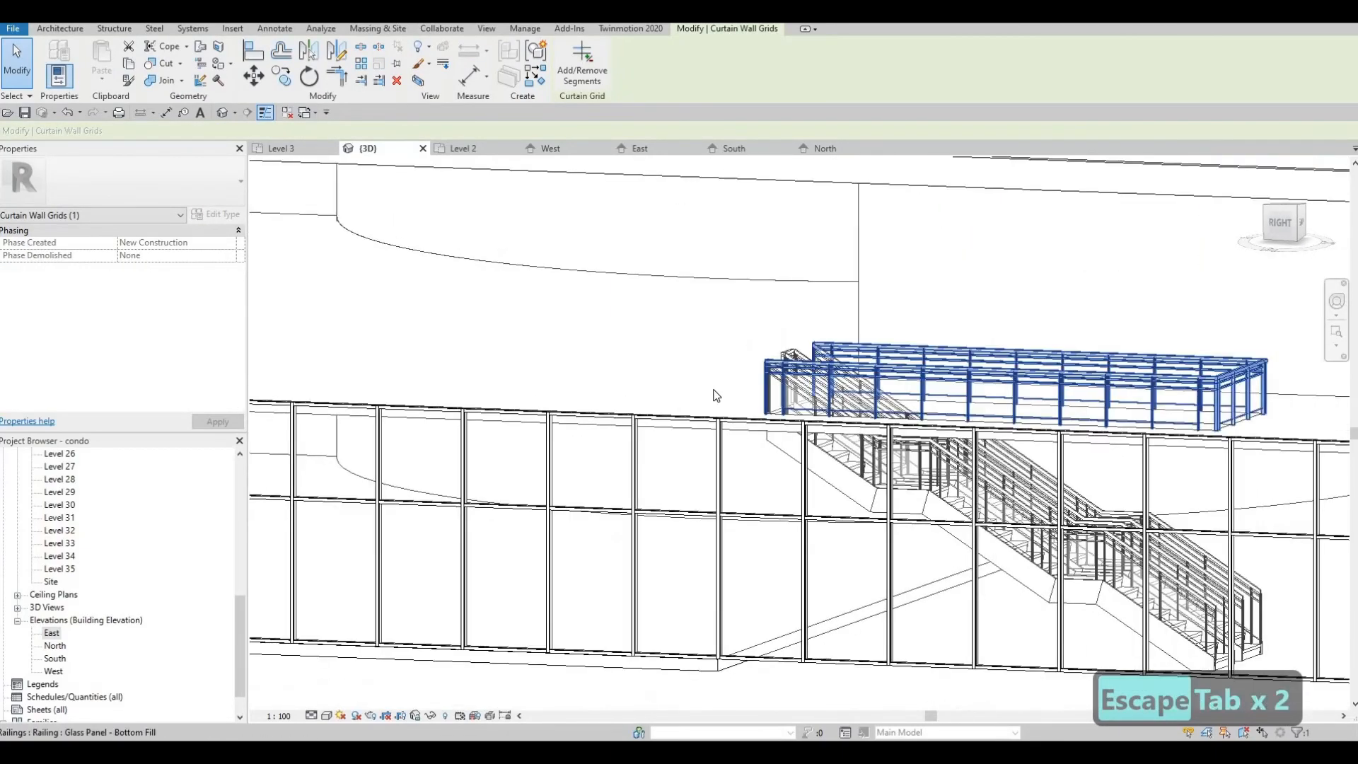
shift+middle_drag(717, 395, 1098, 254)
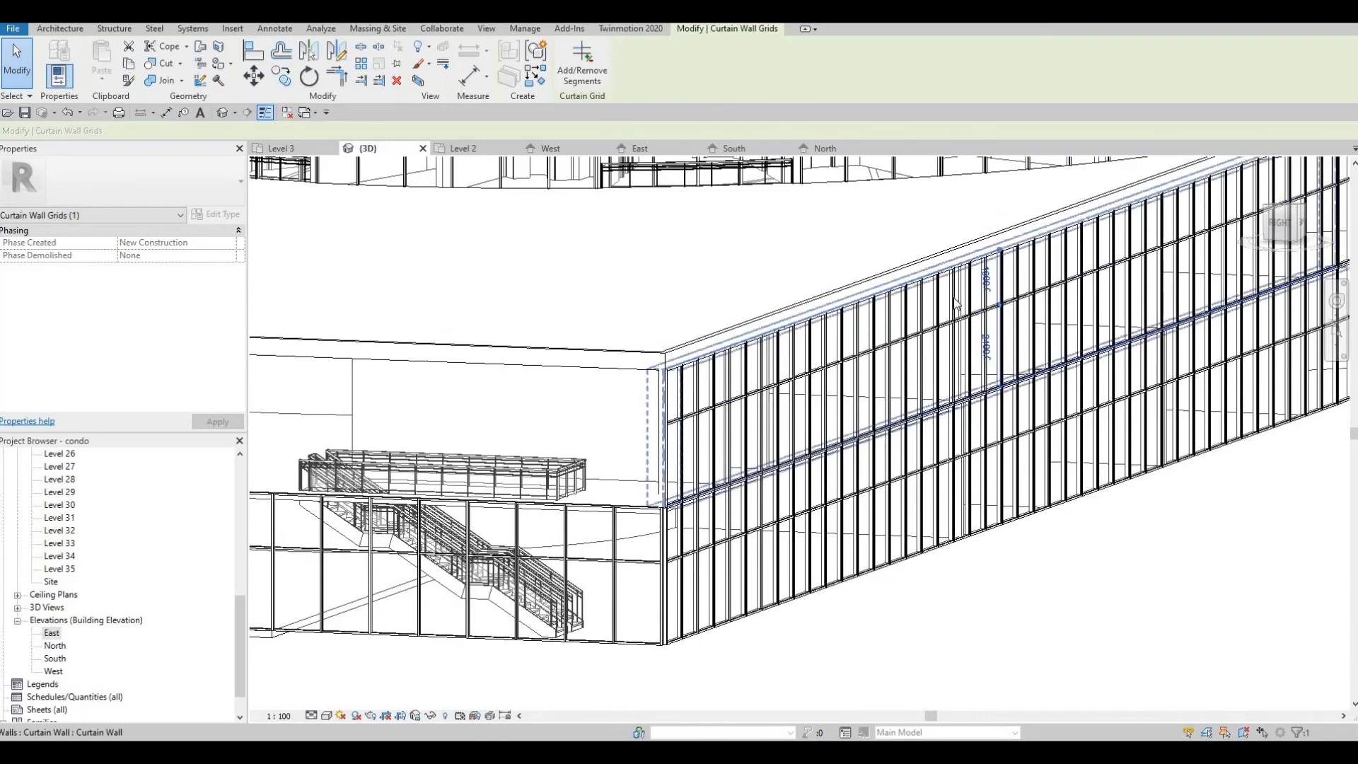
scroll(954, 303, up, 2)
scroll(912, 329, down, 2)
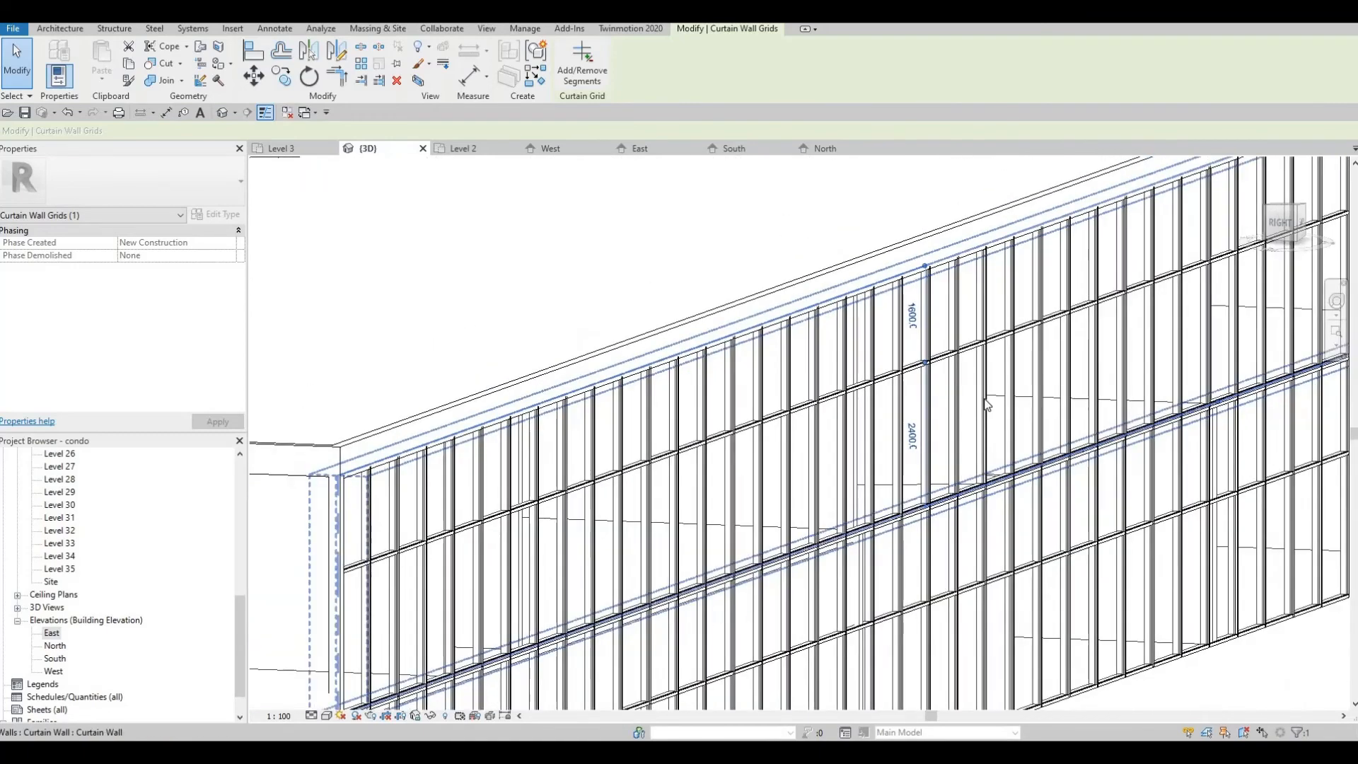
Step: Add a horizontal curtain grid line across the undivided Level 2 curtain wall in the East elevation
shift+middle_drag(986, 405, 884, 396)
key(Escape)
key(Escape)
key(Escape)
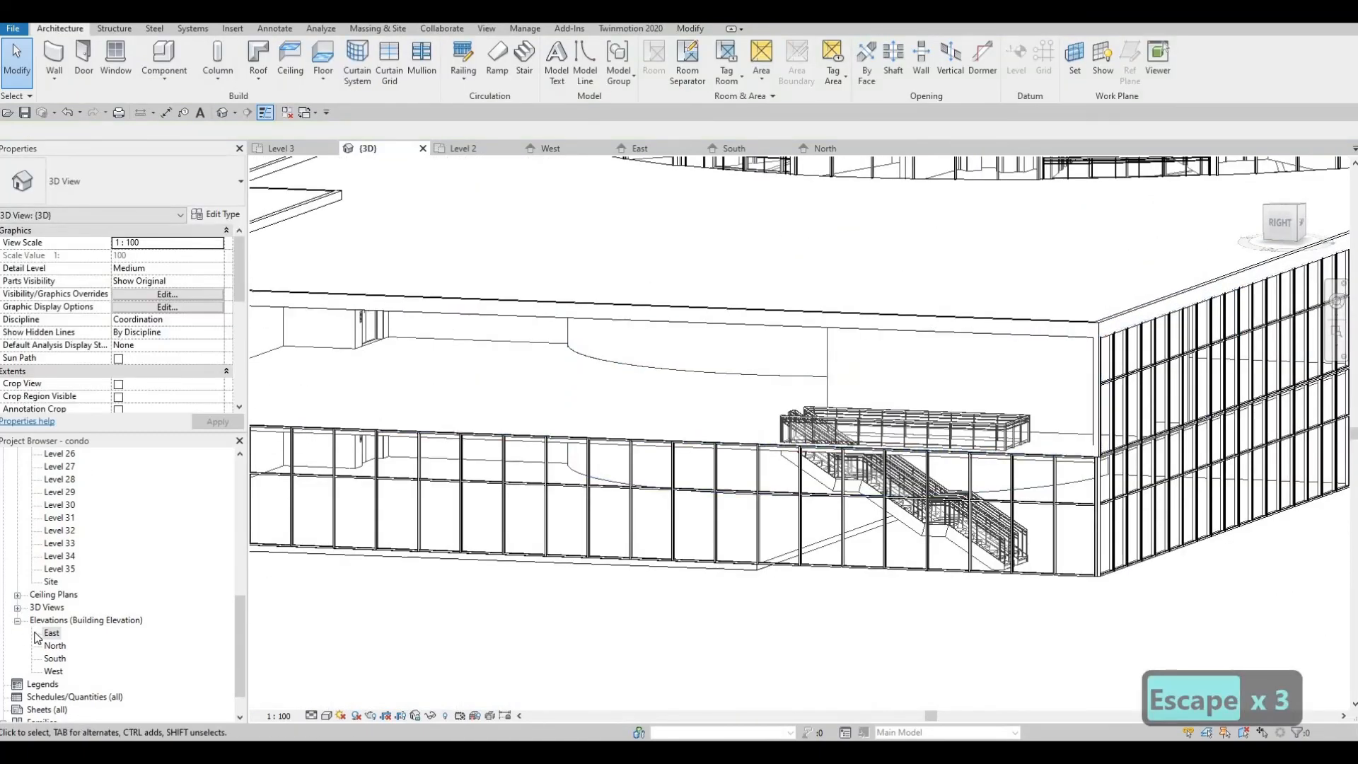
double_click(50, 633)
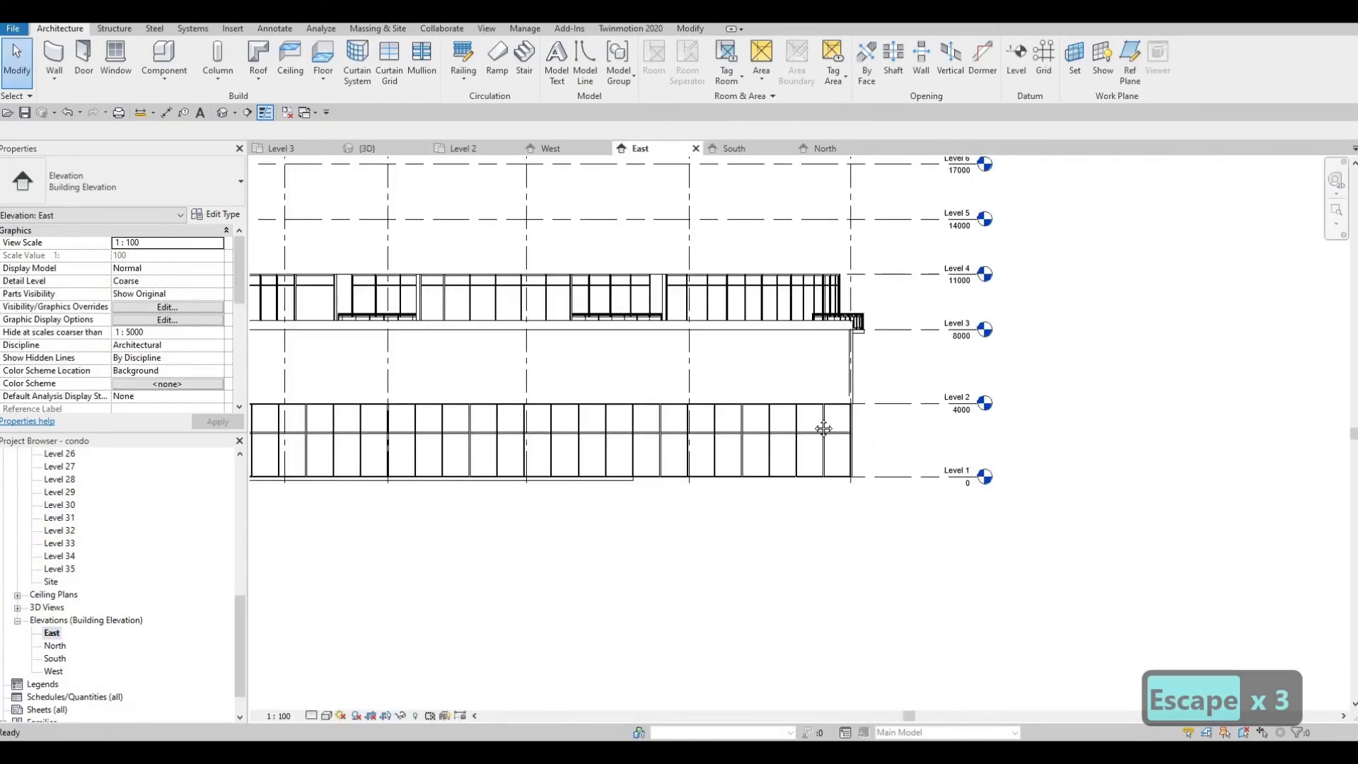
click(390, 70)
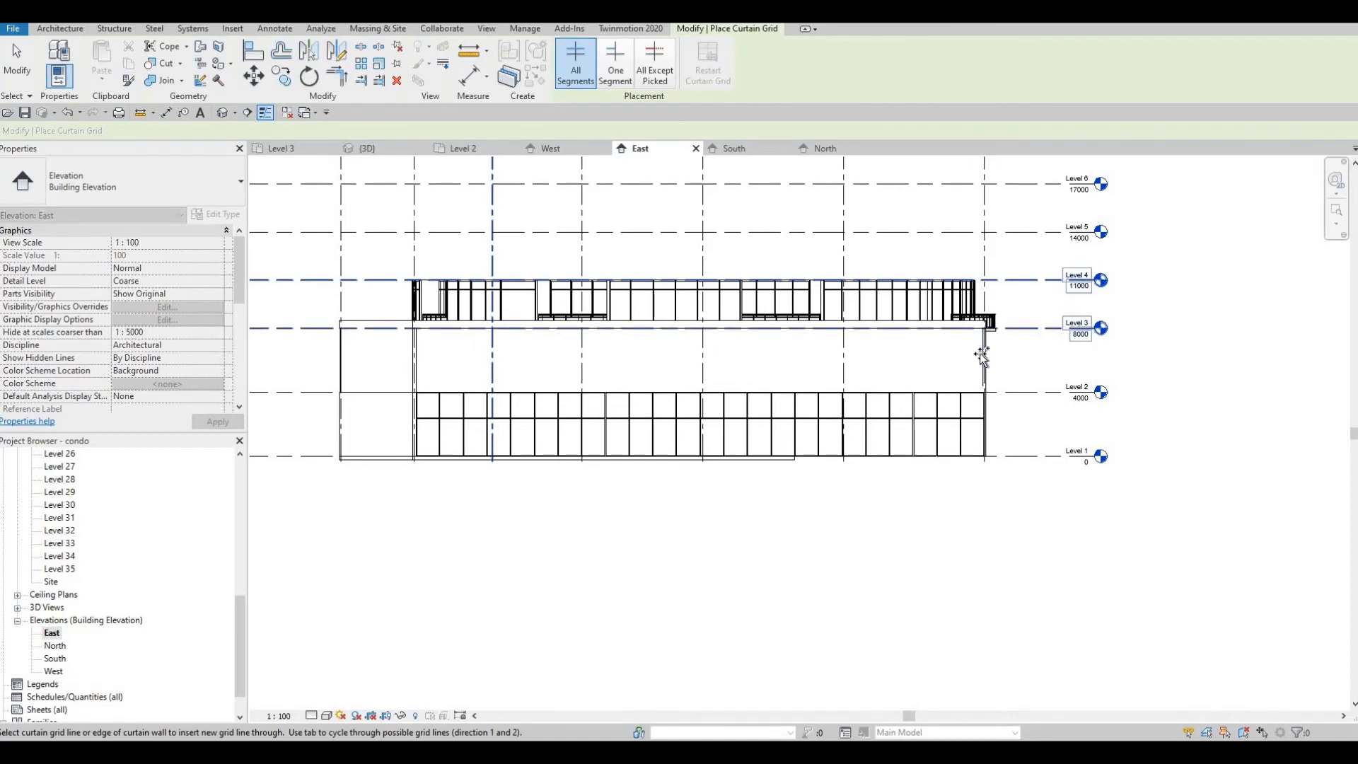
click(735, 351)
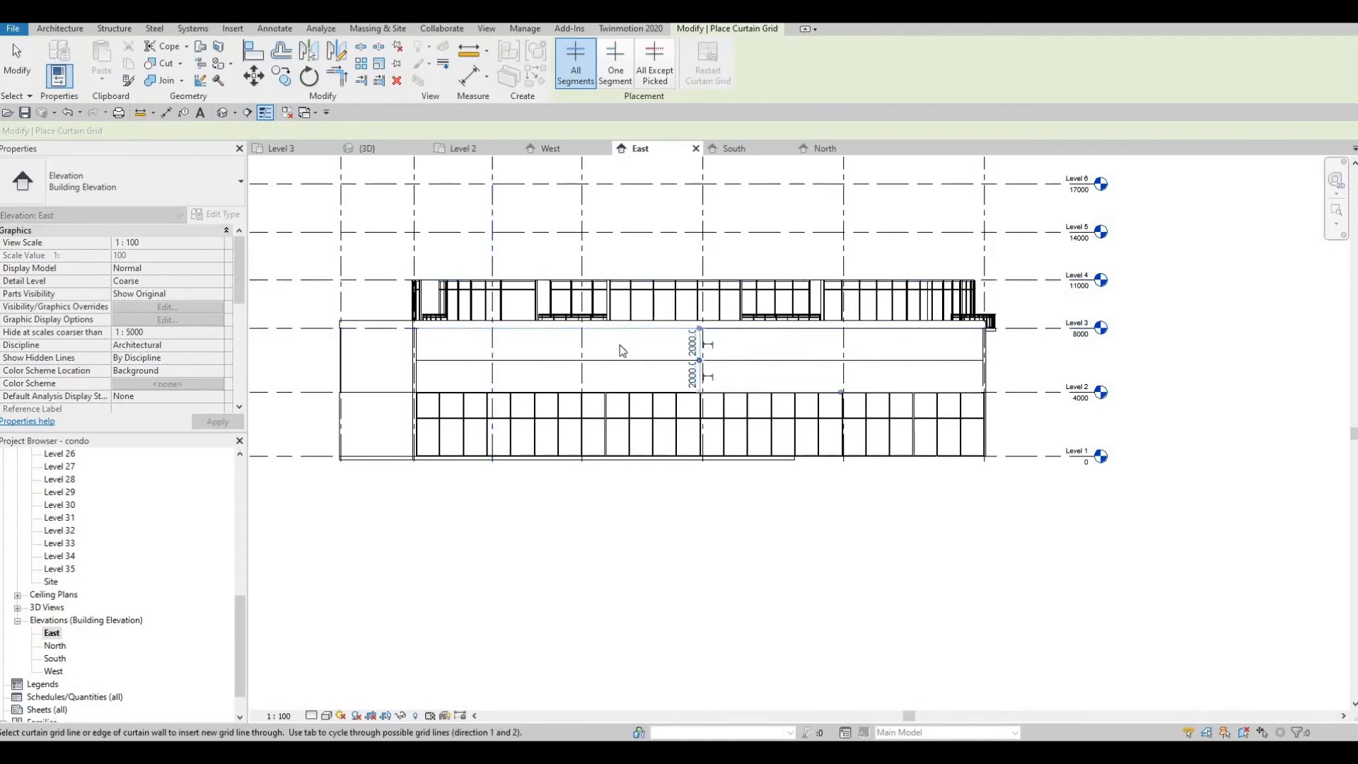
Step: Set the distance between the east Level 2 wall's horizontal grid line and the wall's top edge to 1600 mm
scroll(622, 349, up, 5)
key(Escape)
key(Escape)
key(Escape)
click(591, 346)
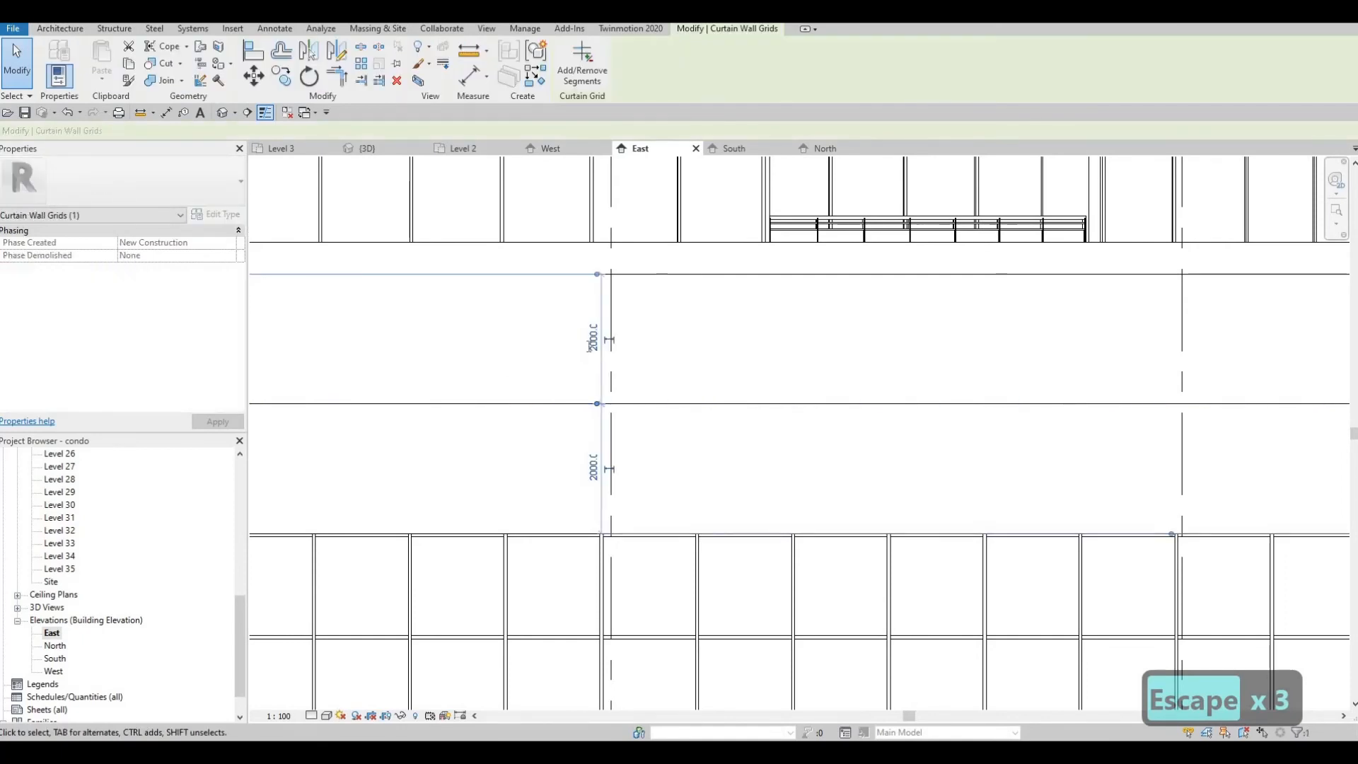
click(592, 338)
text(1600)
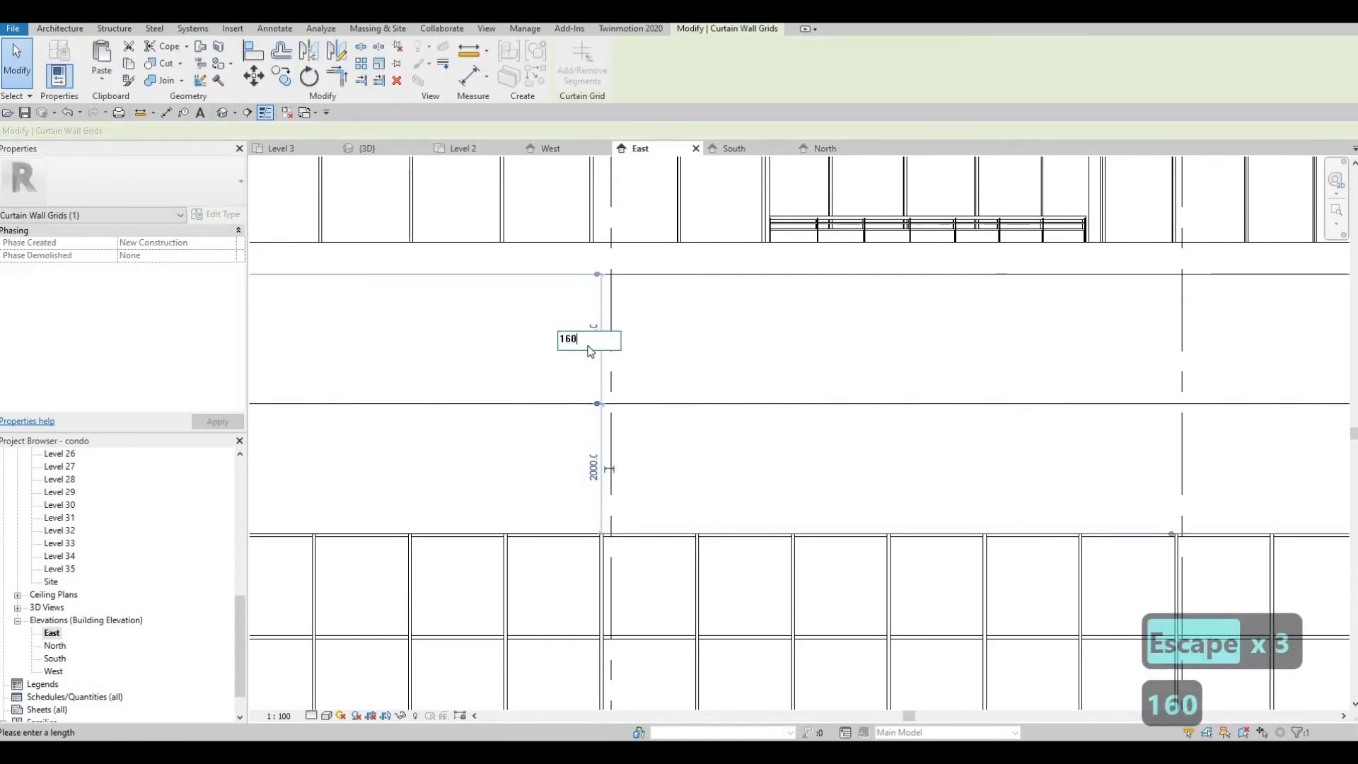
key(Return)
key(Escape)
key(Escape)
Step: Place vertical curtain grid lines along the east Level 2 curtain wall, each centred on a vertical mullion of the Level 1 storefront below
scroll(1020, 436, down, 7)
middle_drag(1050, 449, 995, 390)
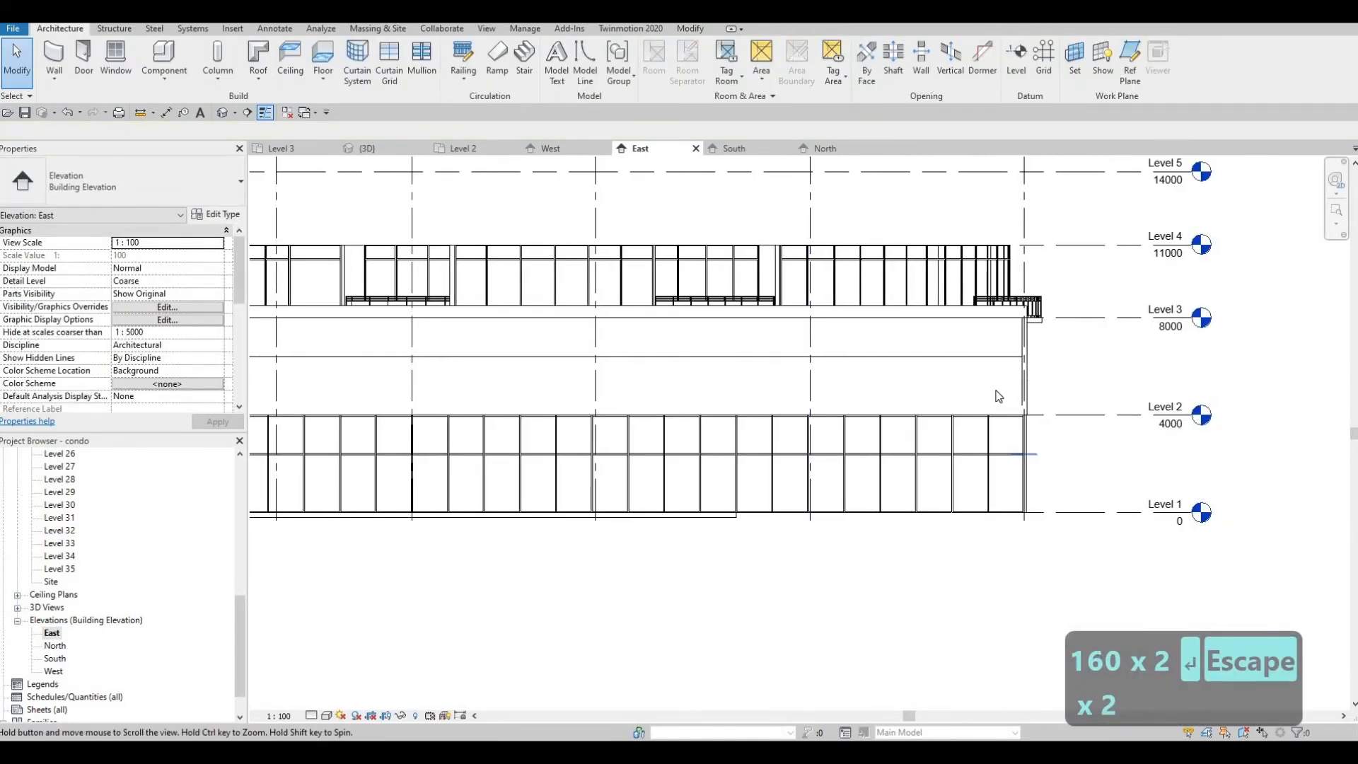
scroll(991, 389, up, 2)
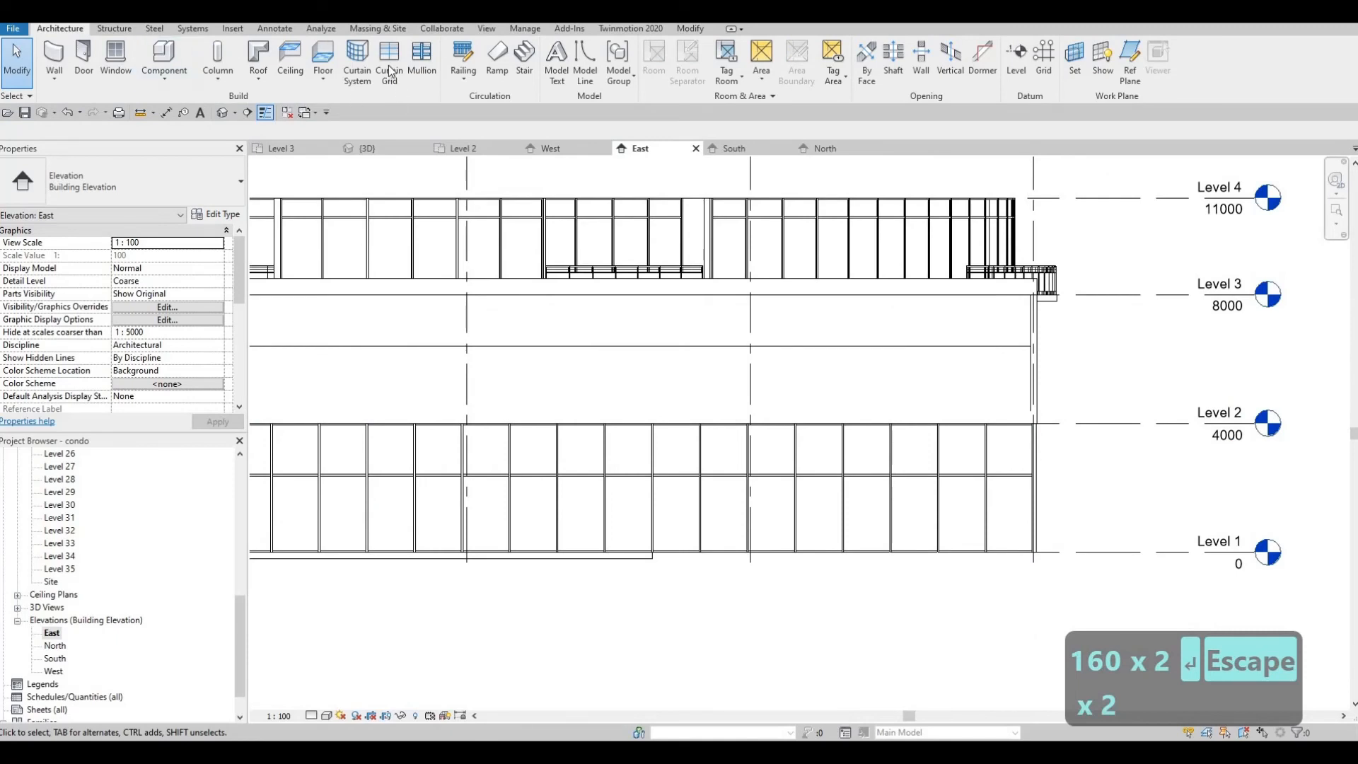
scroll(1029, 435, up, 5)
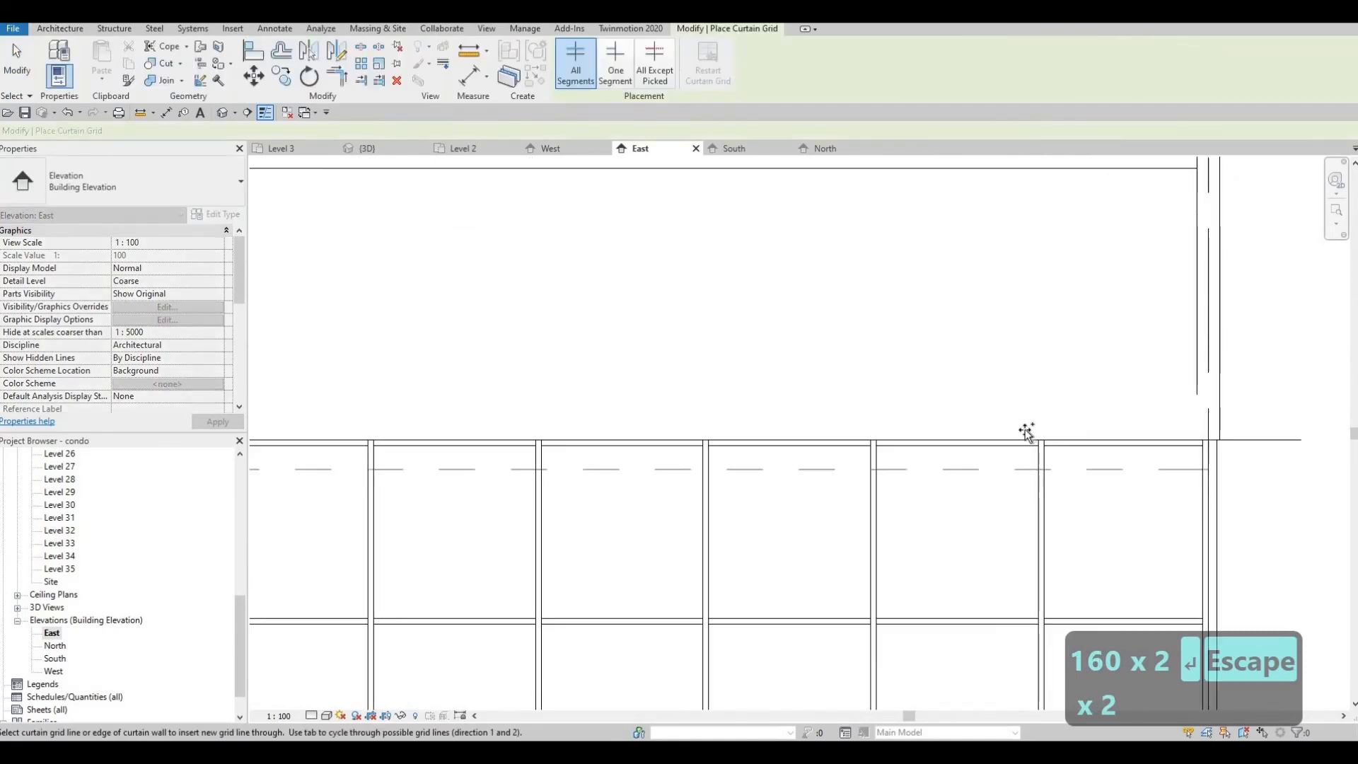
click(1029, 438)
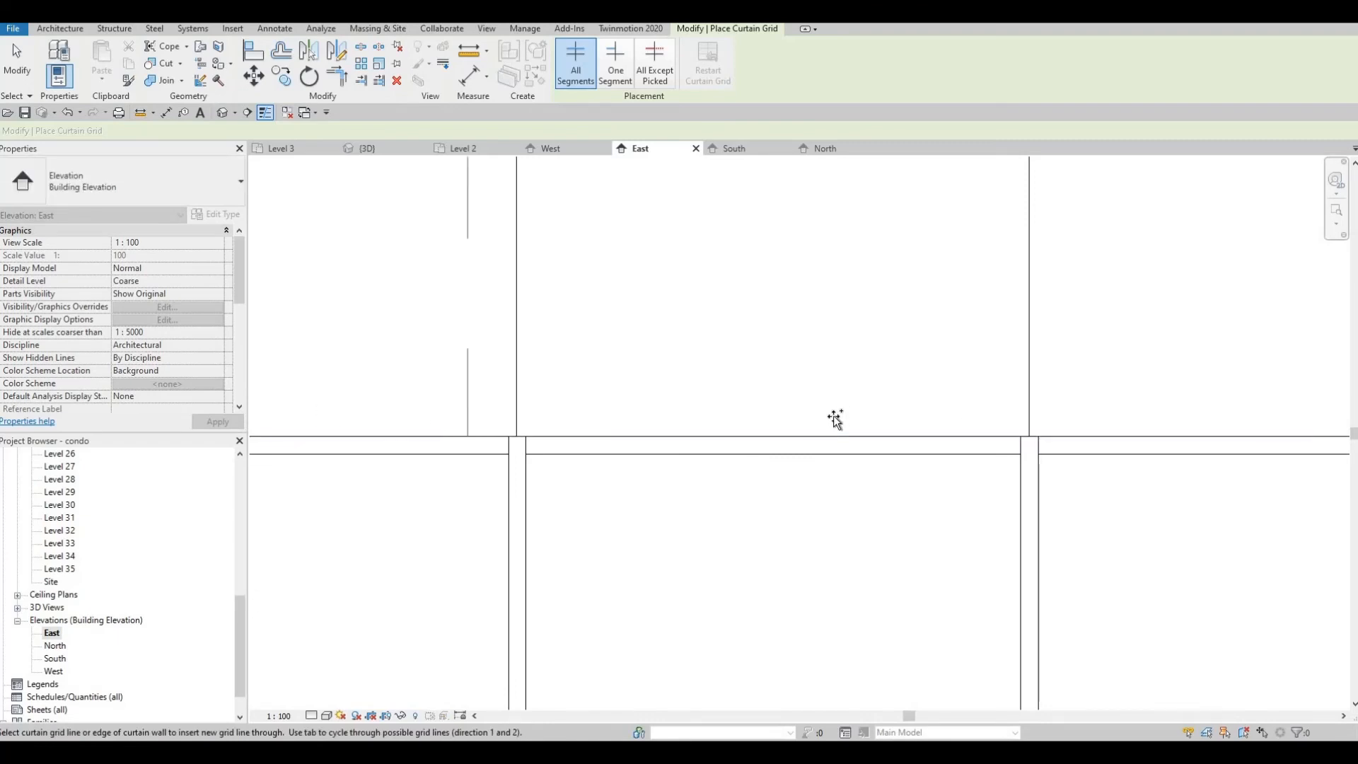
scroll(832, 429, down, 6)
scroll(774, 431, up, 5)
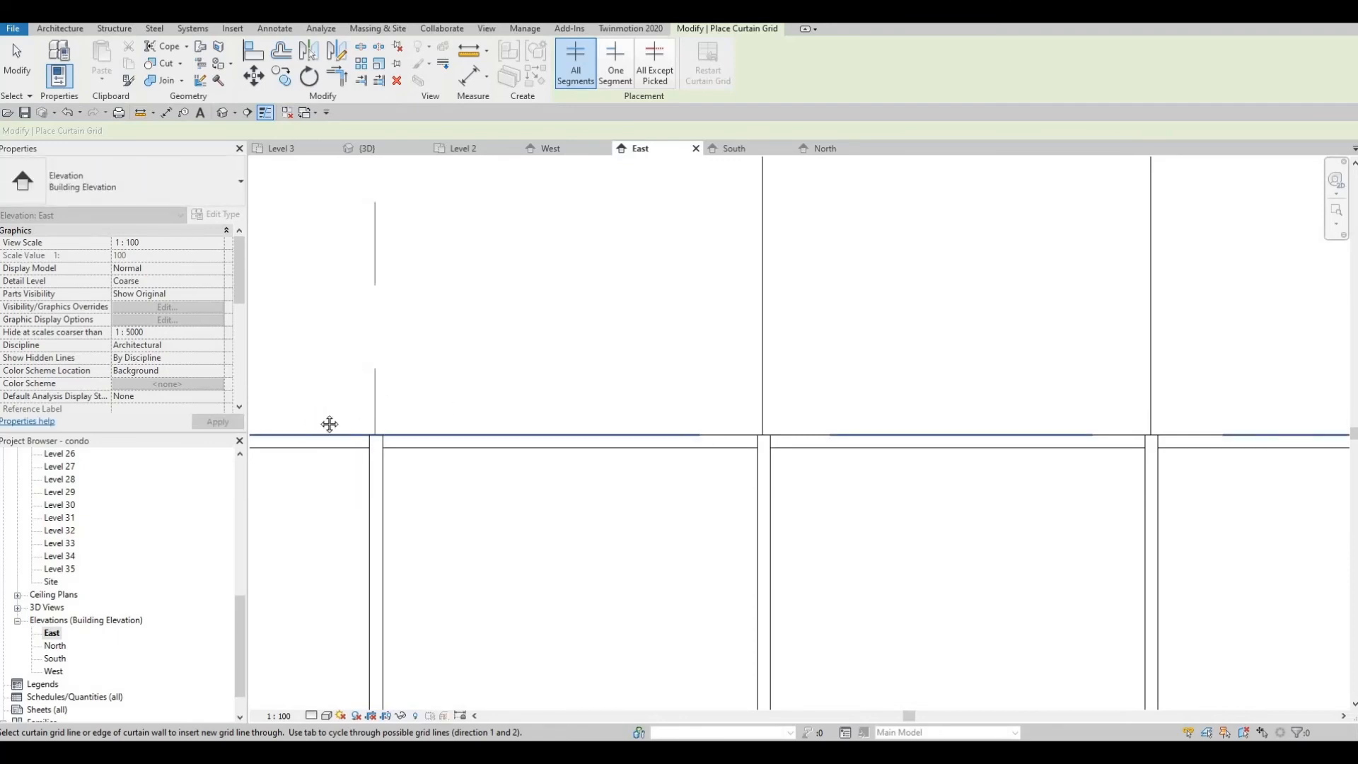
click(375, 423)
scroll(618, 382, up, 1)
scroll(621, 381, down, 3)
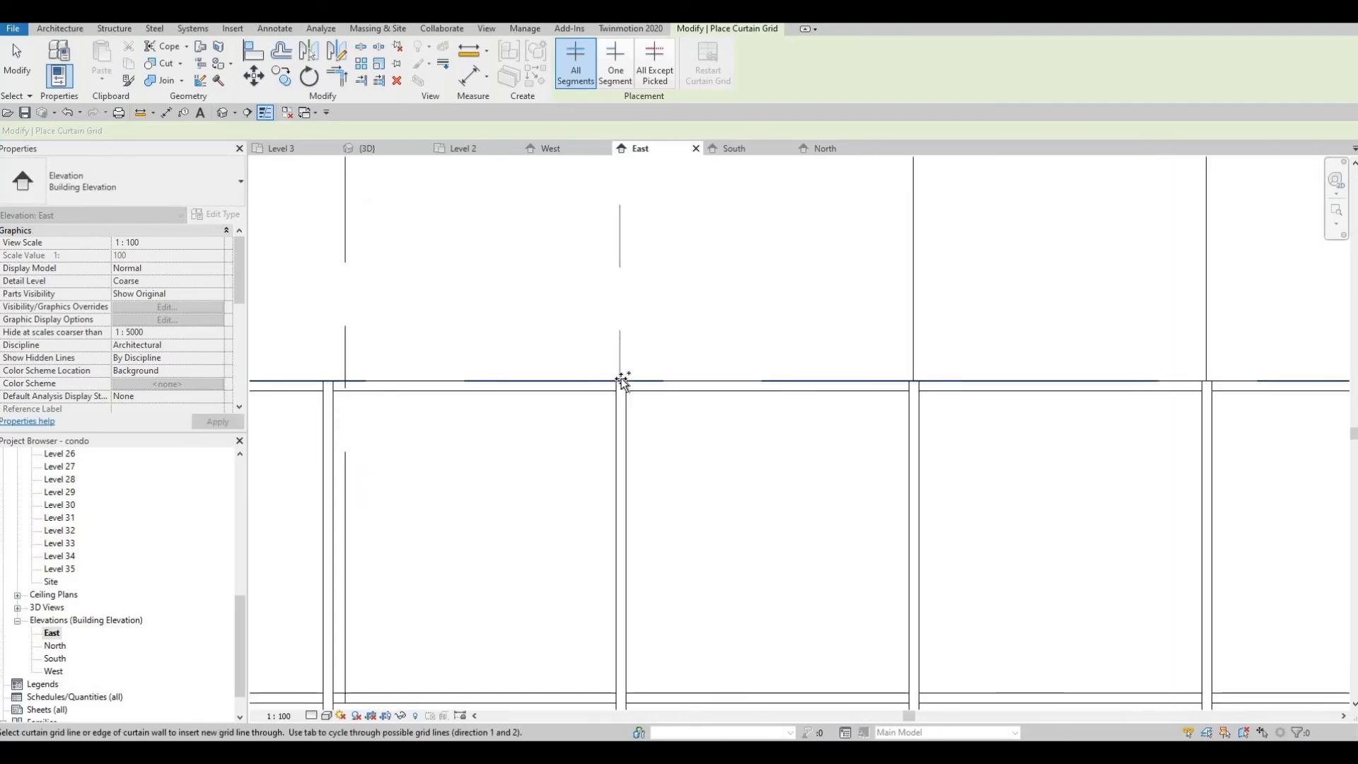
scroll(623, 382, up, 3)
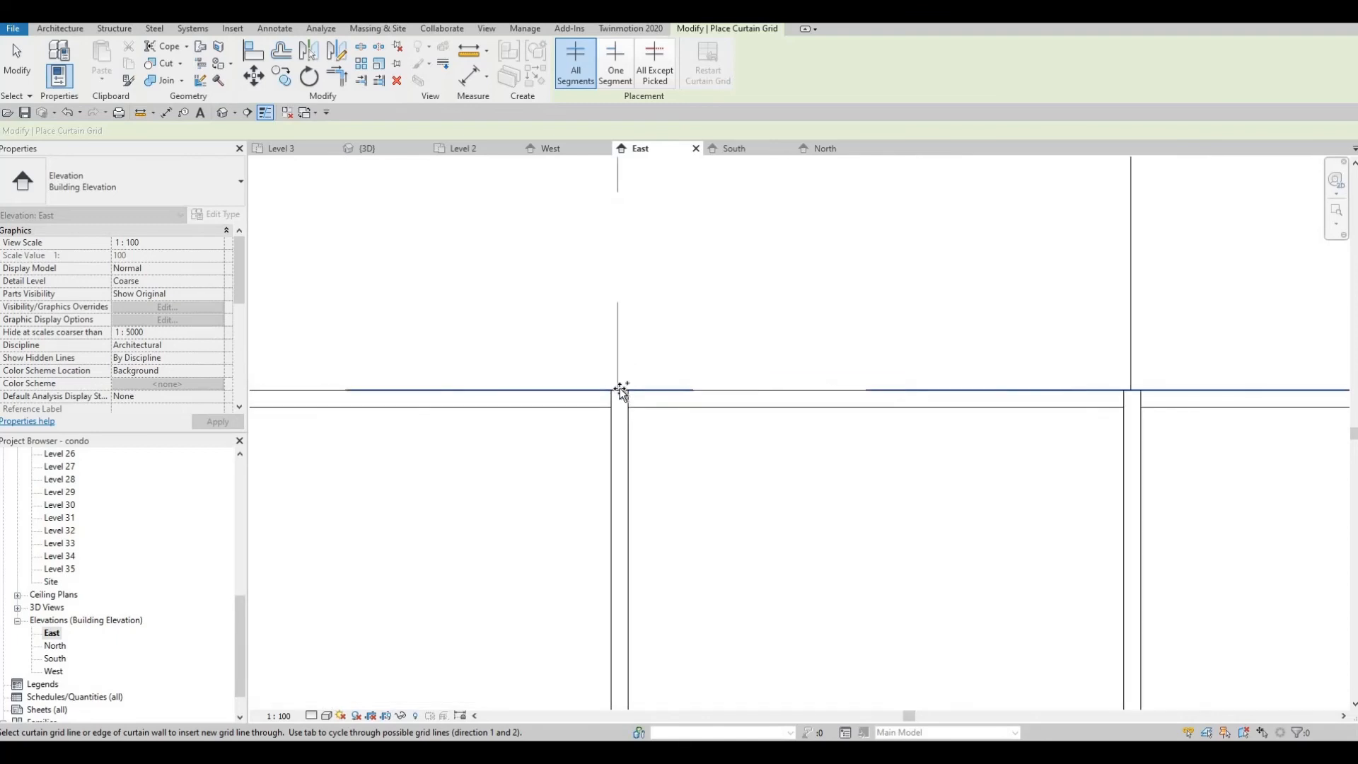
scroll(842, 399, down, 3)
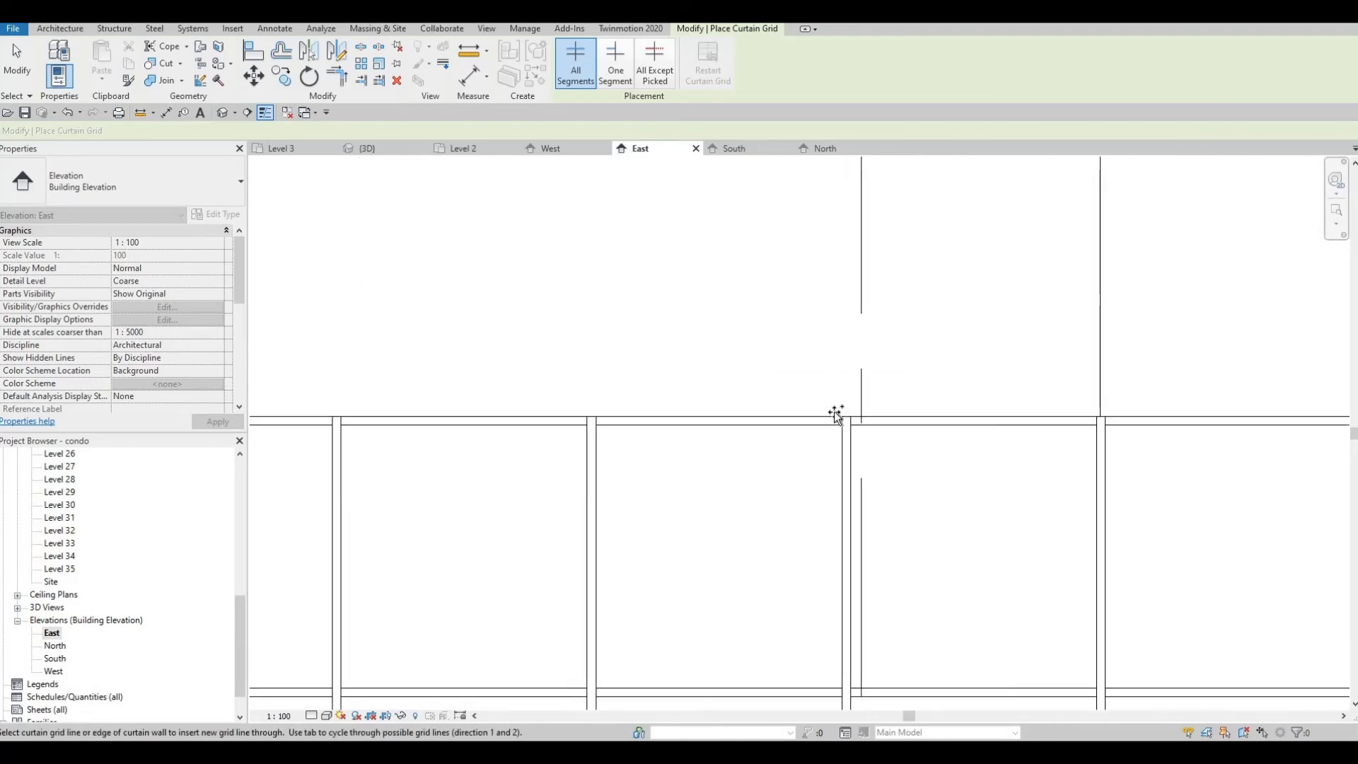
scroll(813, 438, up, 2)
scroll(802, 449, up, 2)
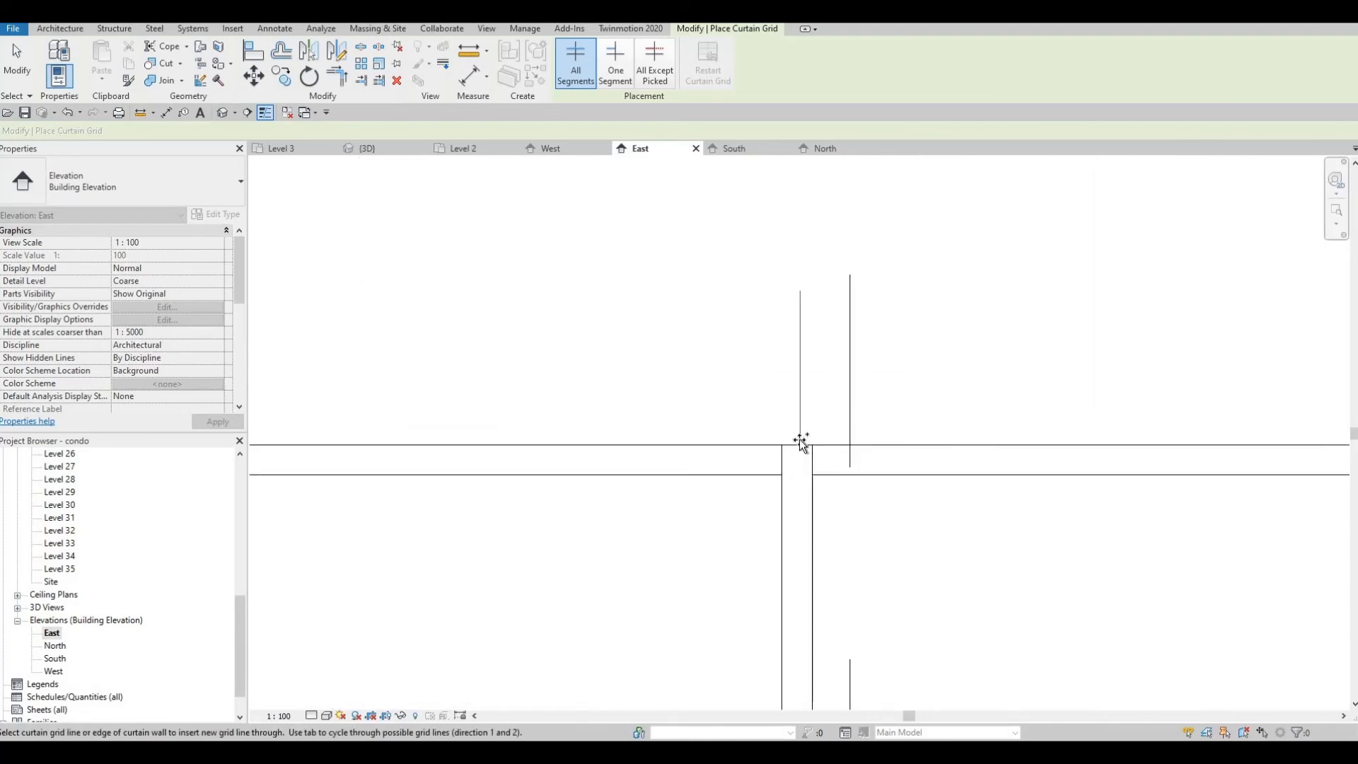
scroll(789, 428, down, 2)
scroll(805, 451, up, 2)
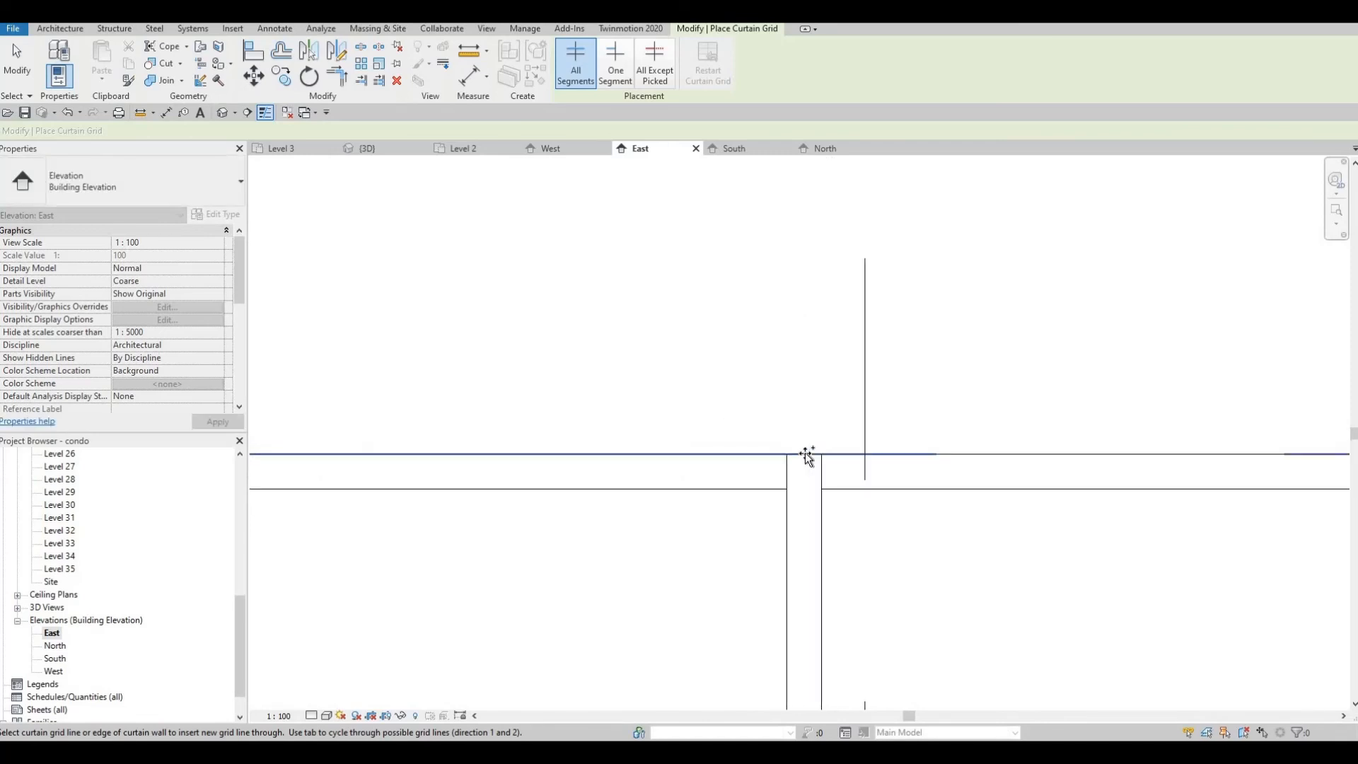
click(805, 454)
scroll(813, 447, down, 3)
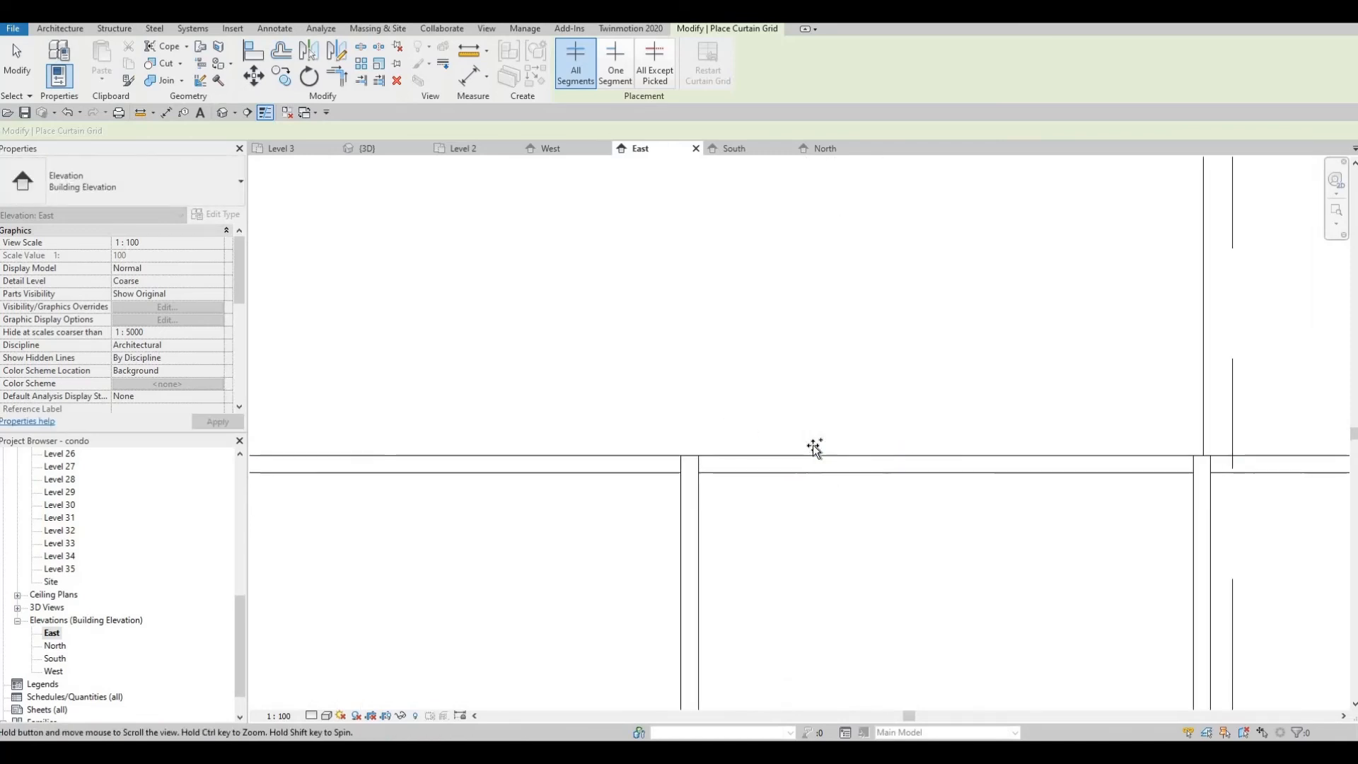
scroll(812, 444, up, 3)
click(812, 444)
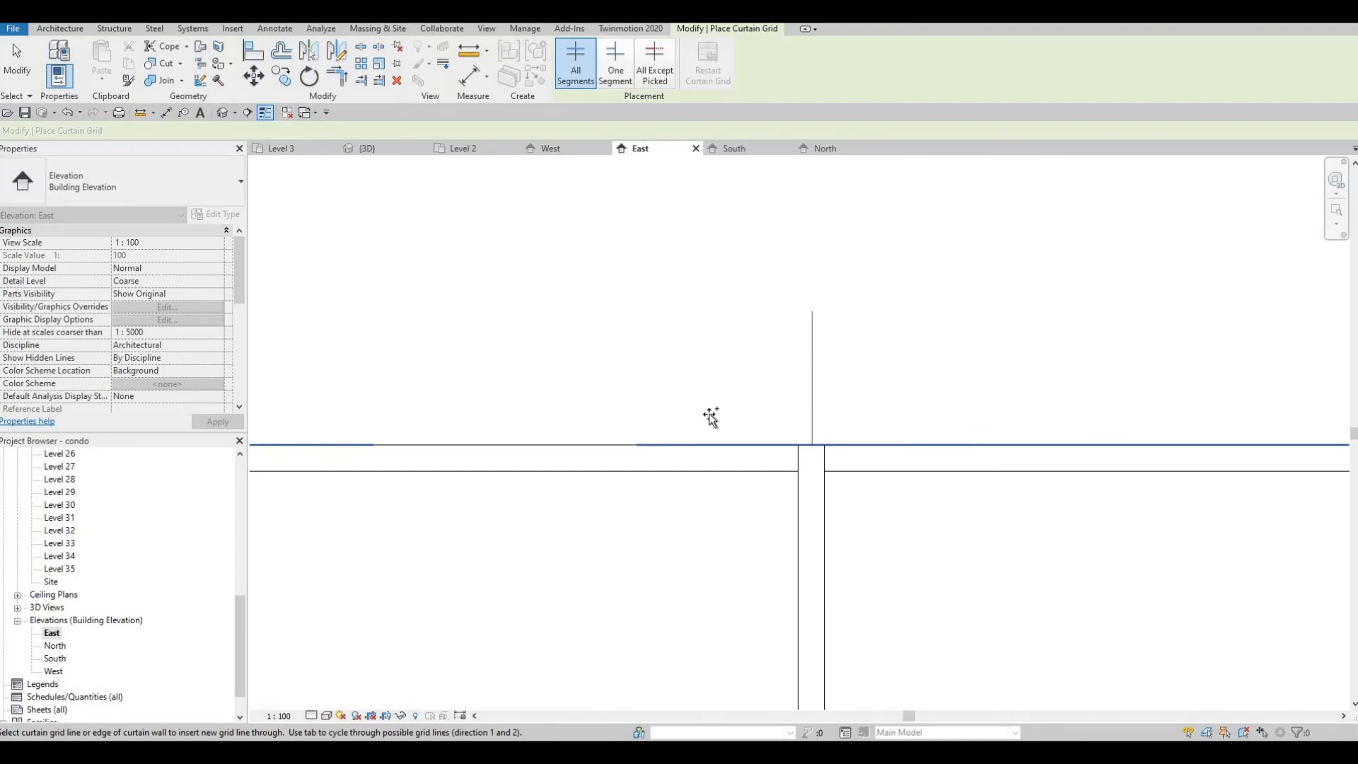
middle_drag(336, 434, 896, 424)
scroll(733, 433, down, 2)
scroll(719, 434, up, 2)
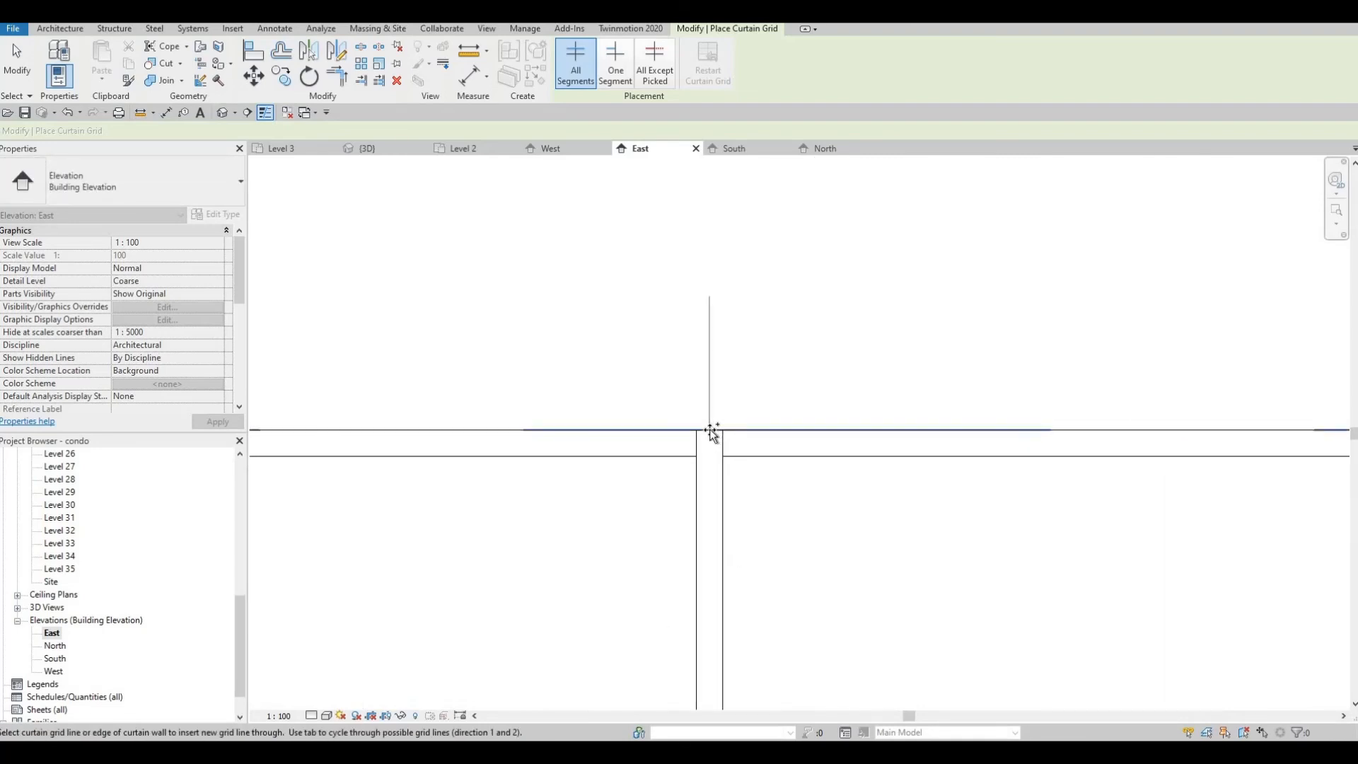
click(709, 429)
scroll(1026, 469, down, 5)
middle_drag(436, 433, 1008, 473)
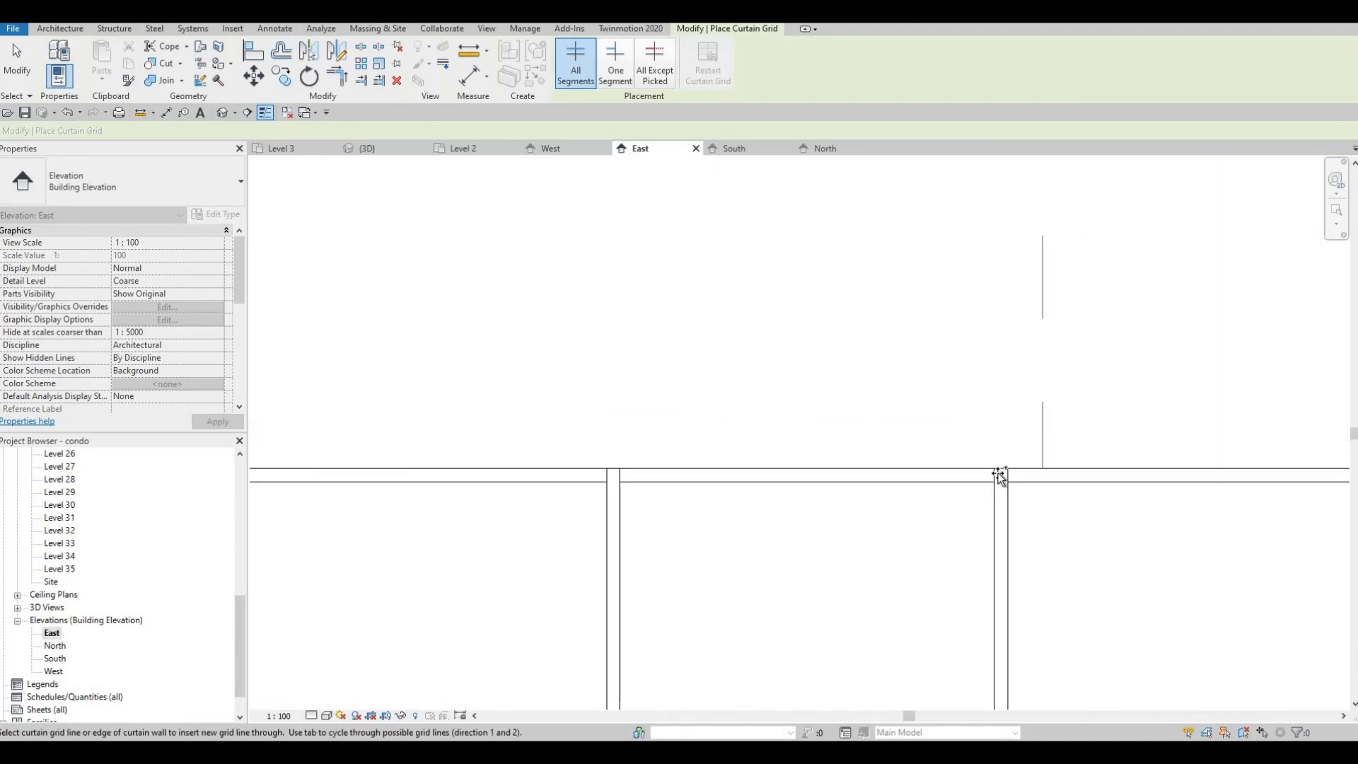
scroll(998, 475, up, 3)
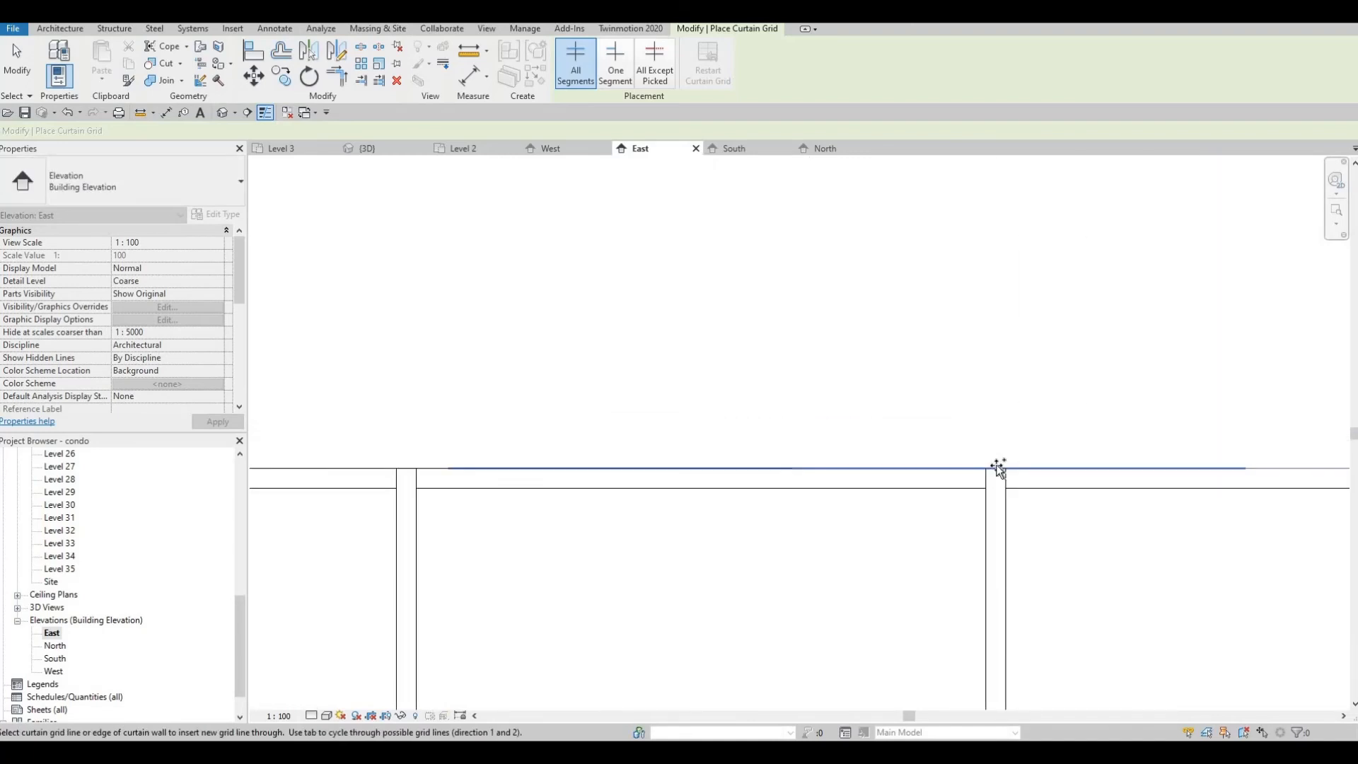
click(818, 461)
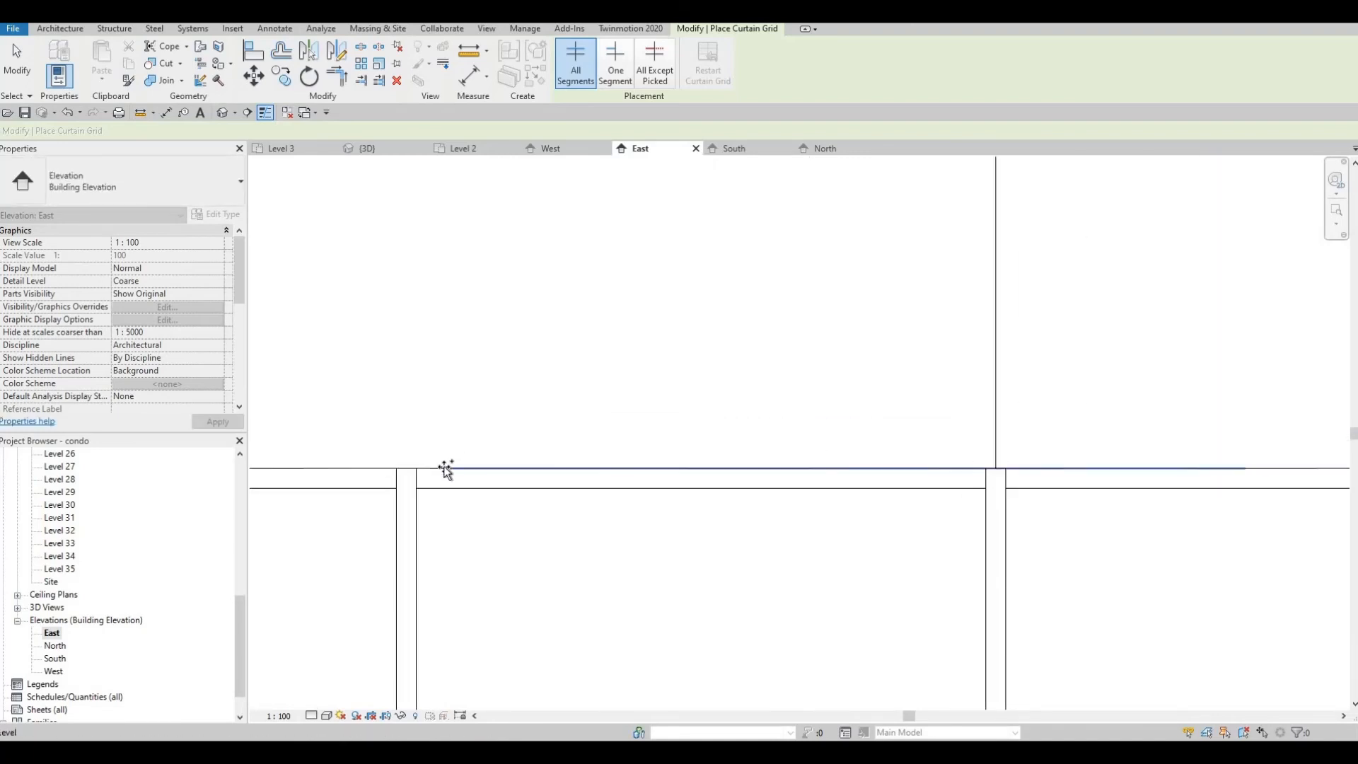
click(407, 466)
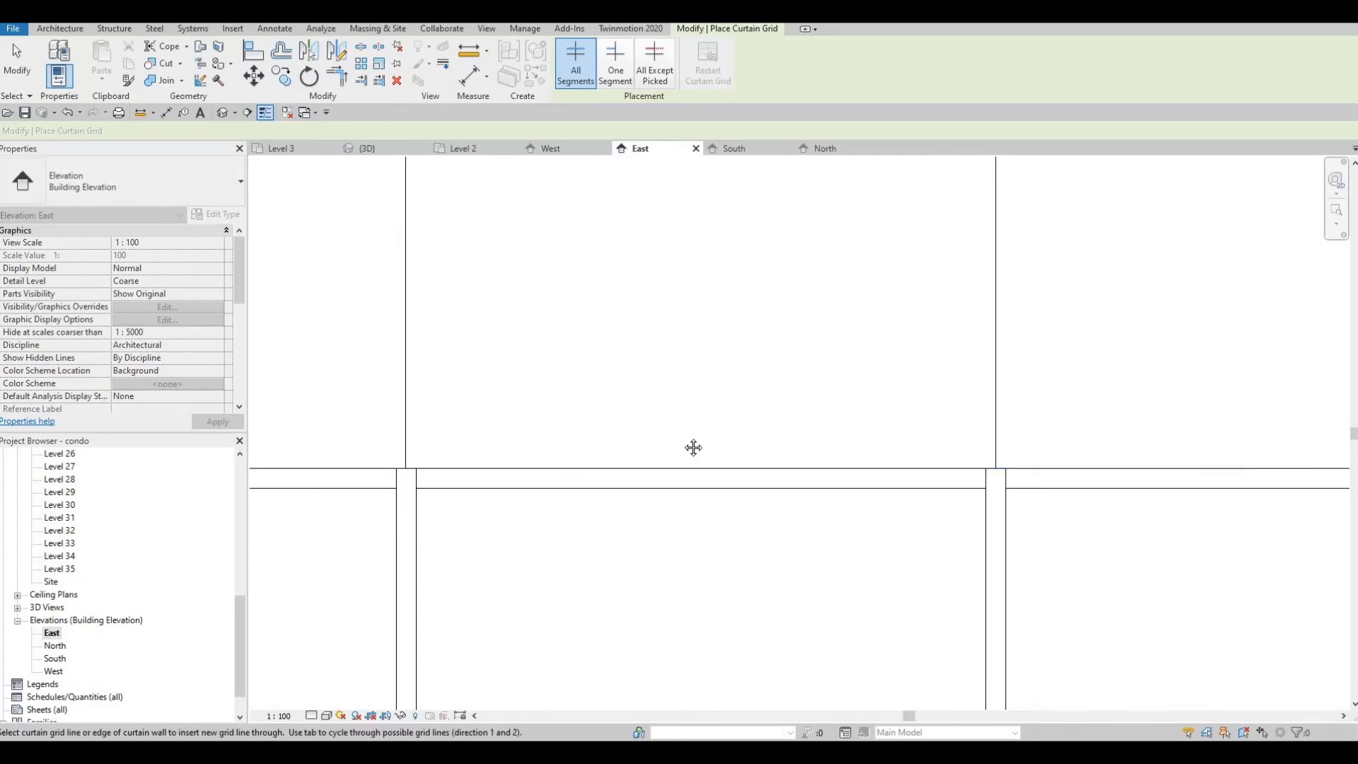
scroll(682, 463, down, 3)
middle_drag(346, 481, 1035, 499)
scroll(793, 487, up, 4)
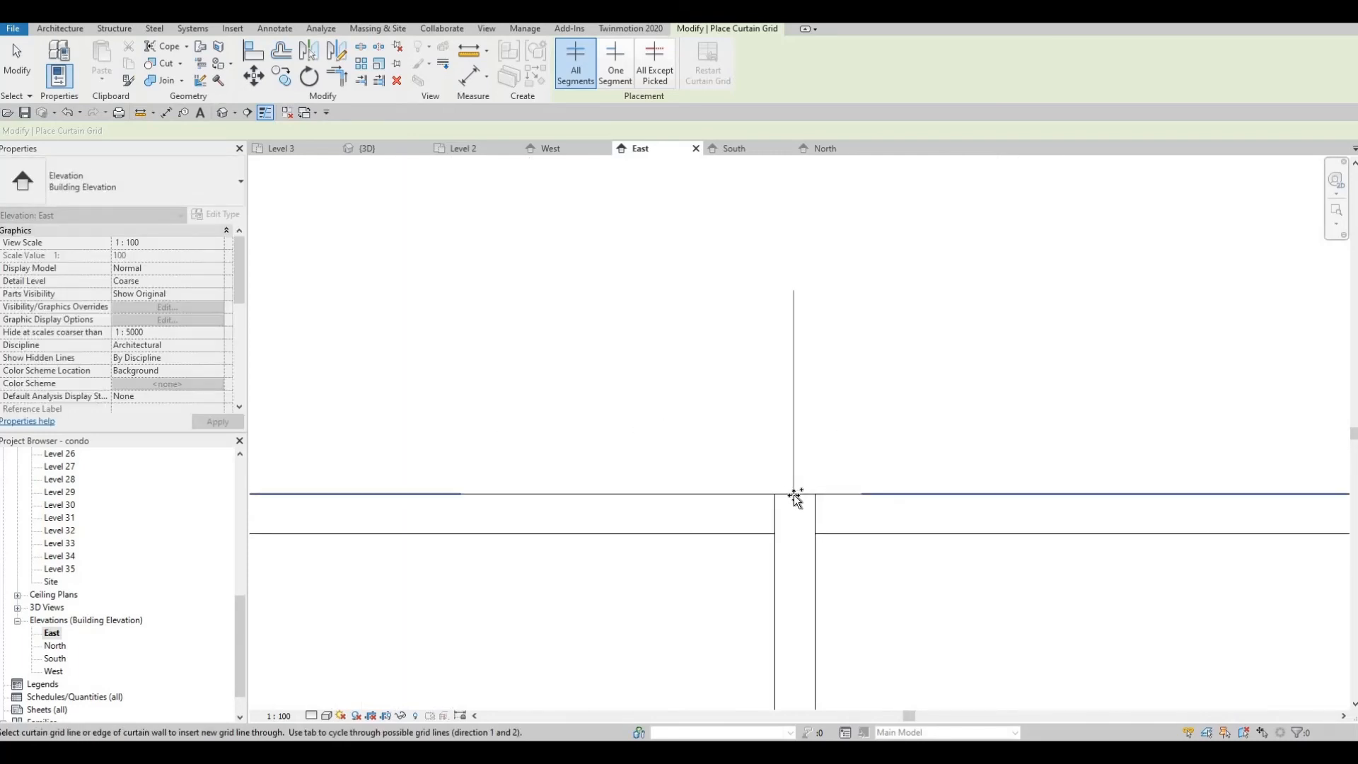
scroll(795, 486, down, 2)
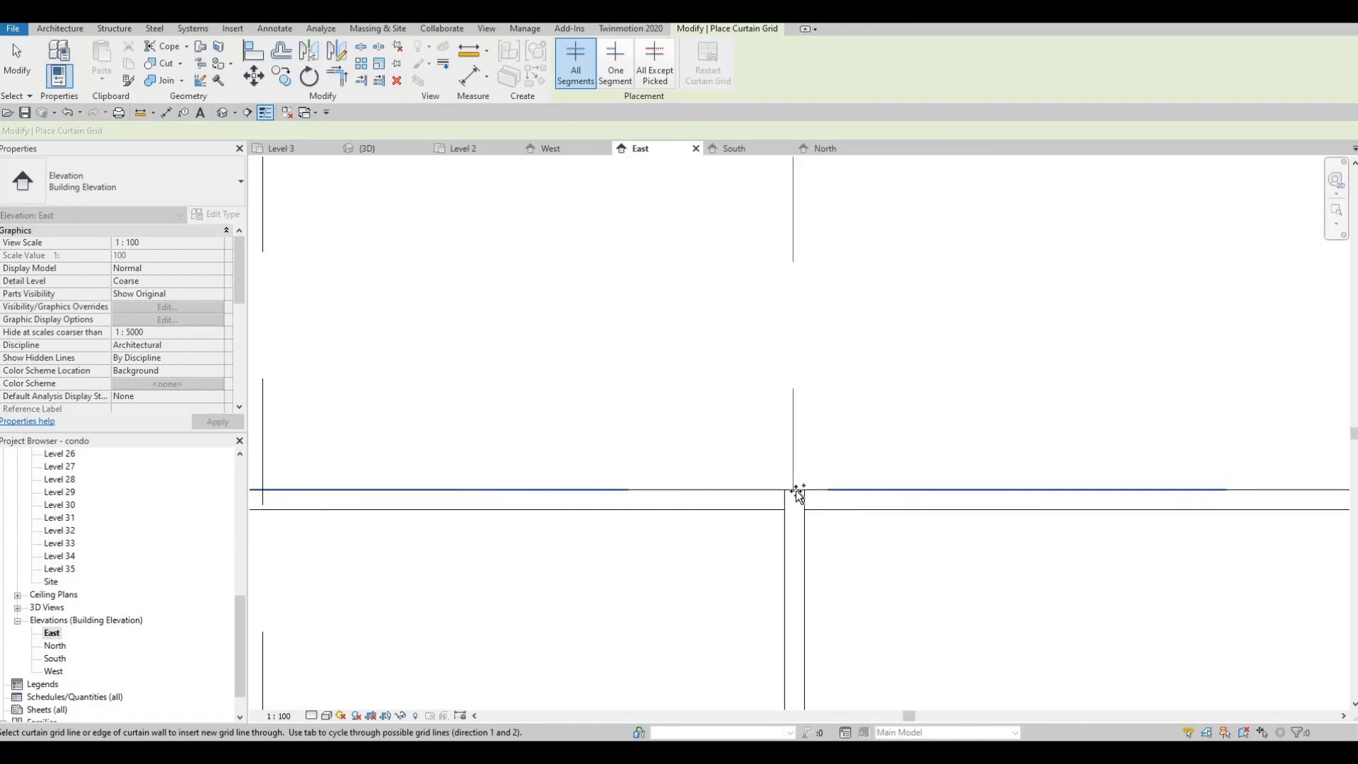
scroll(796, 490, up, 2)
click(796, 490)
scroll(927, 491, down, 3)
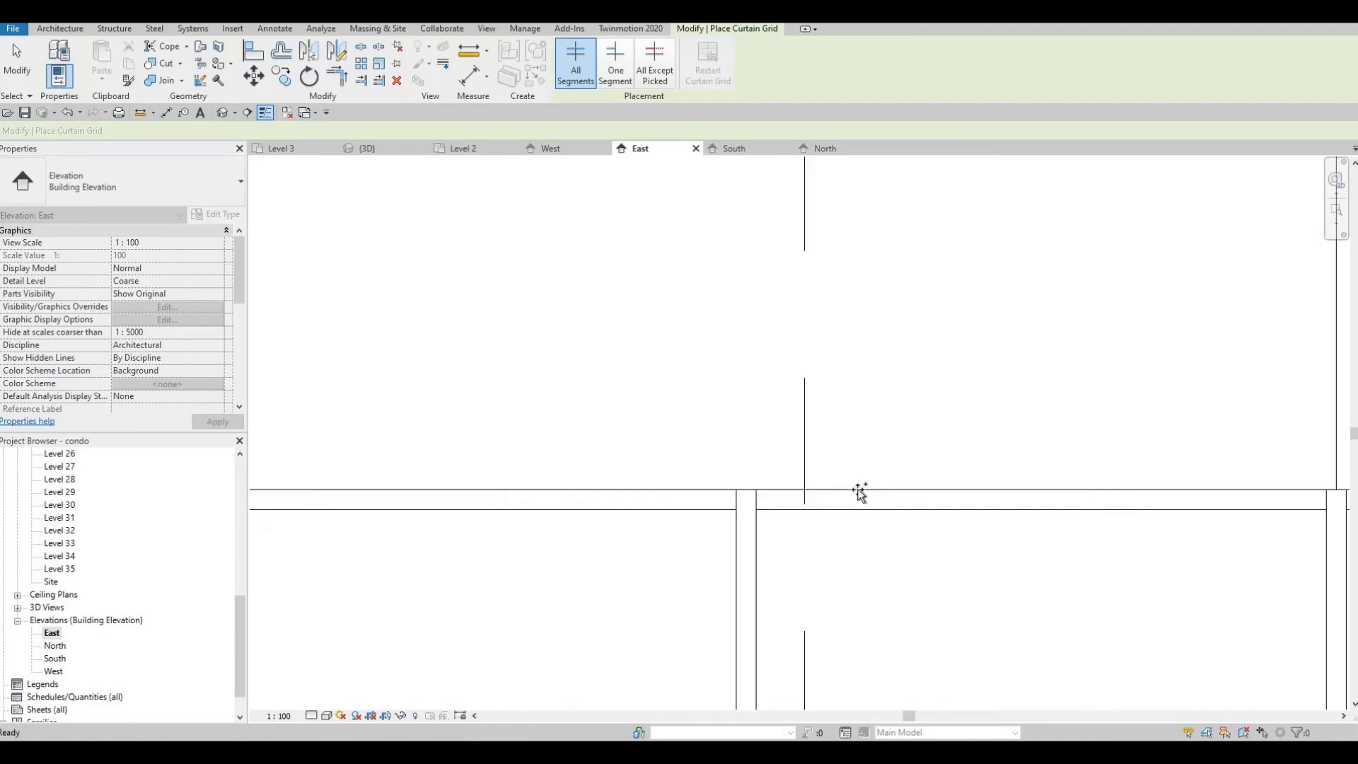
scroll(829, 495, up, 3)
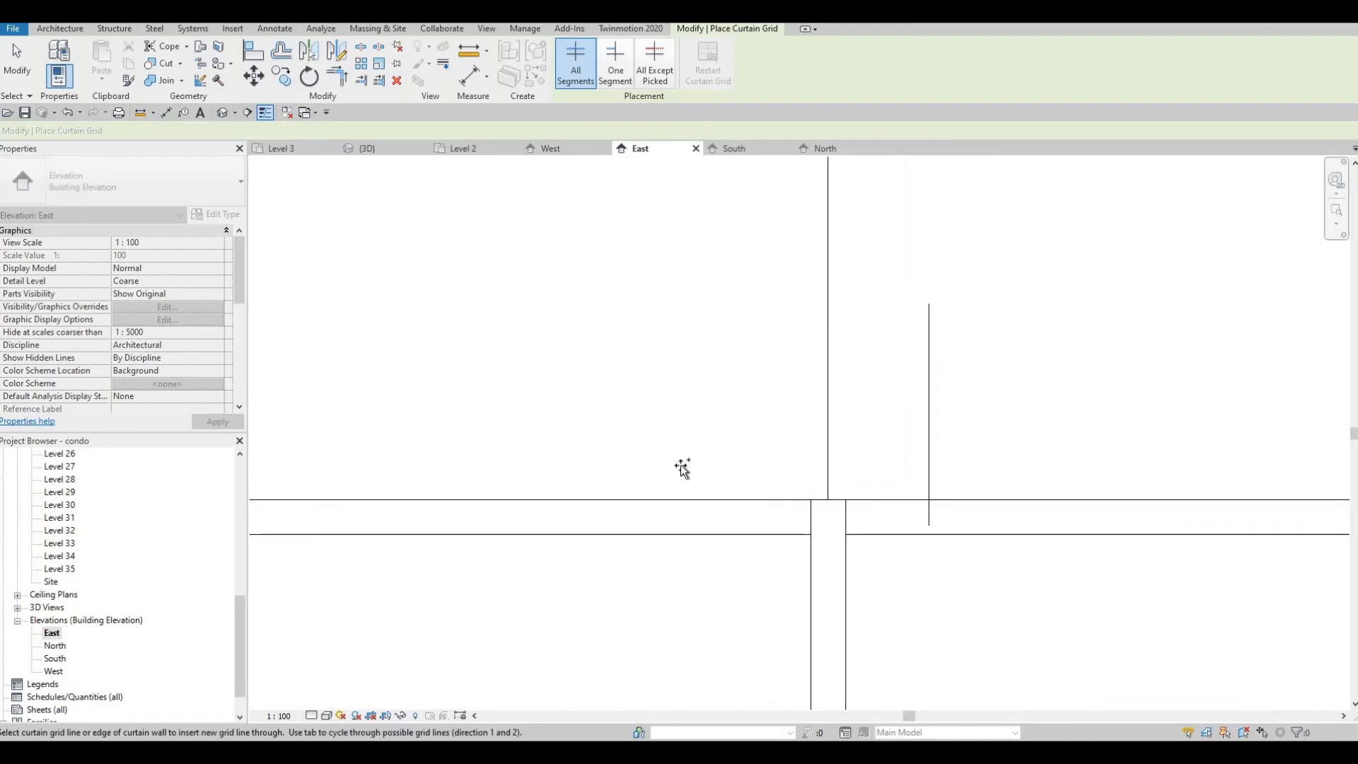
scroll(730, 541, down, 2)
middle_drag(438, 541, 1131, 596)
scroll(1131, 597, down, 1)
scroll(851, 579, up, 2)
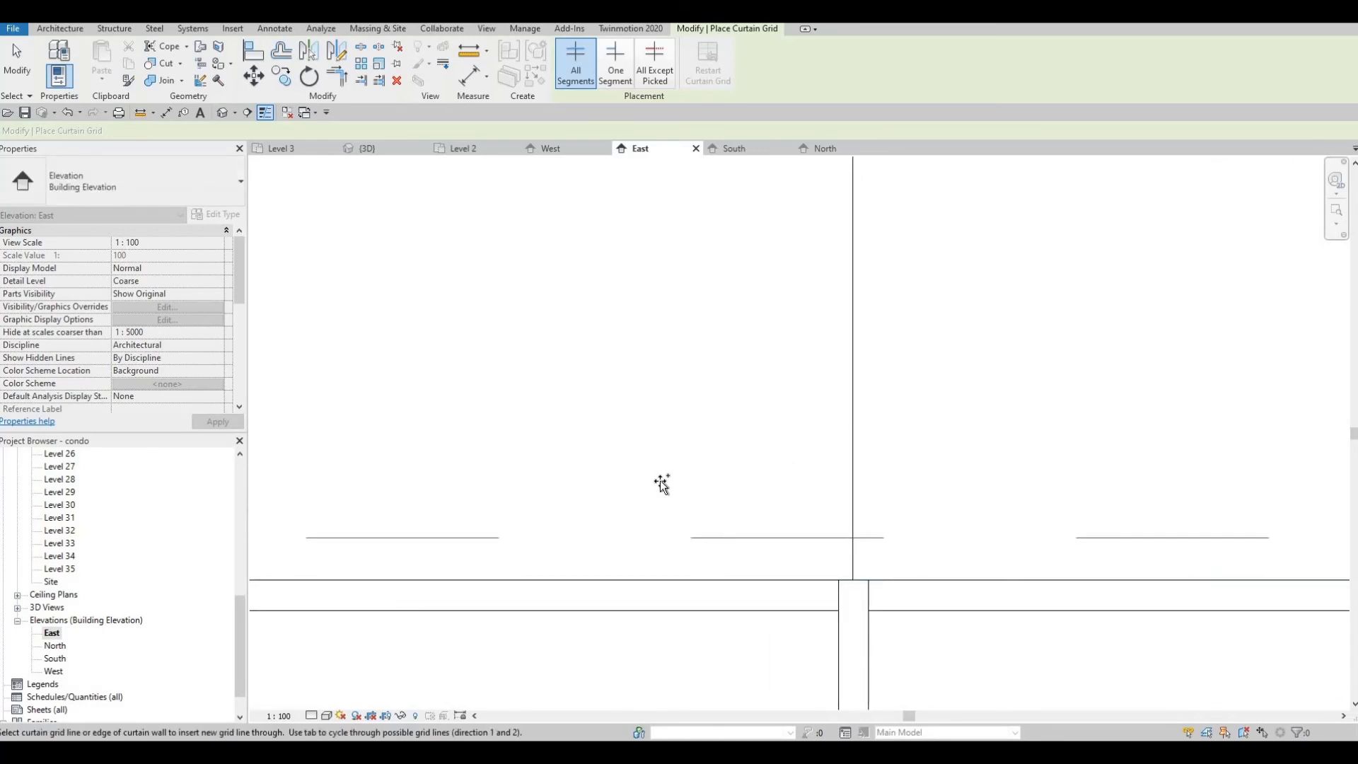
scroll(858, 502, down, 2)
middle_drag(361, 543, 898, 534)
scroll(904, 547, up, 4)
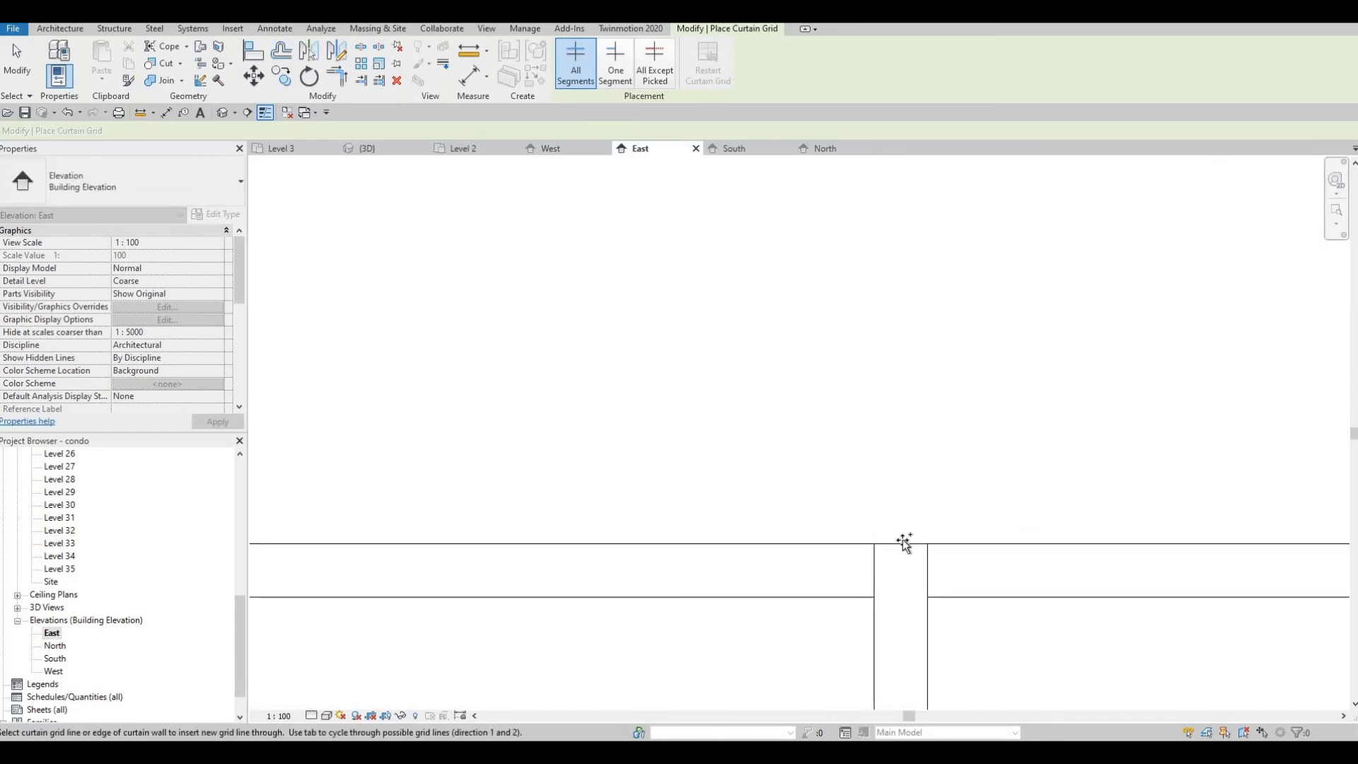
click(899, 514)
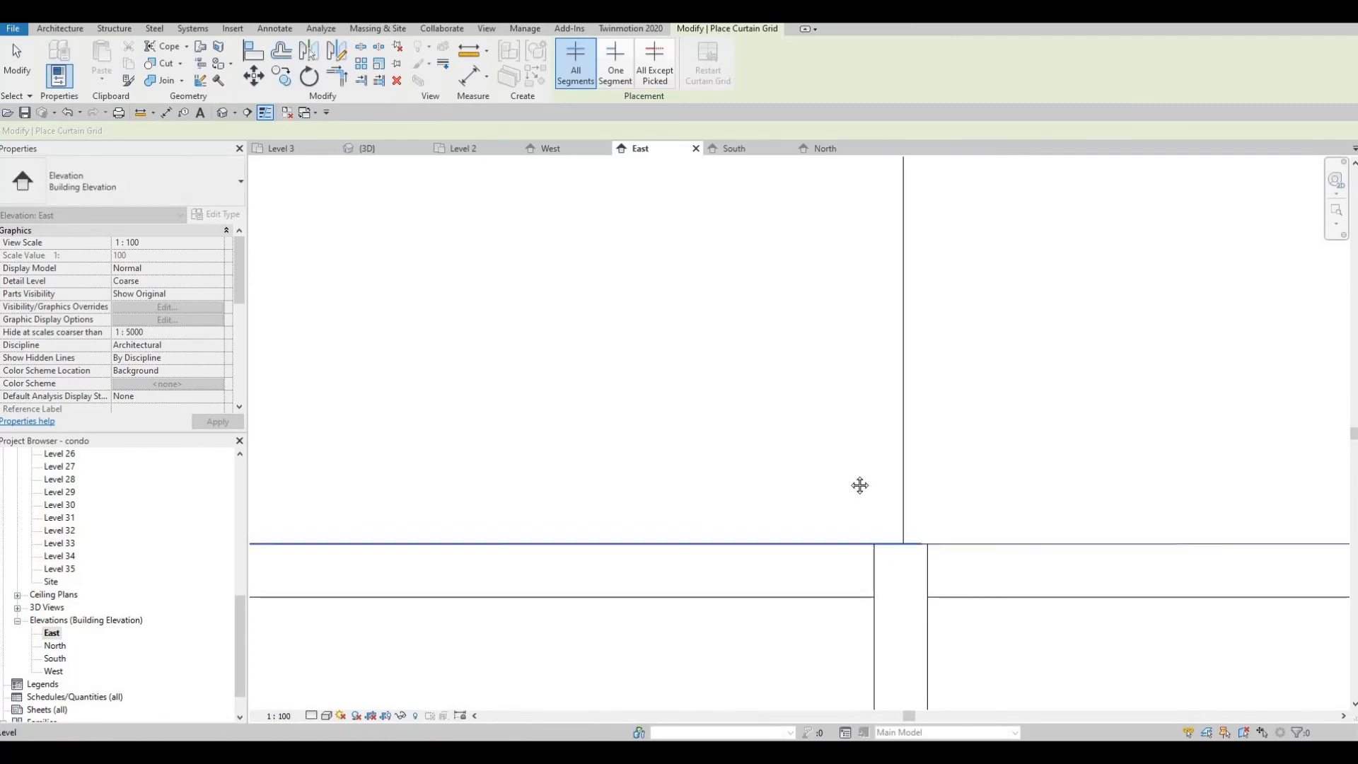
scroll(582, 439, down, 2)
middle_drag(582, 439, 802, 458)
scroll(802, 457, up, 3)
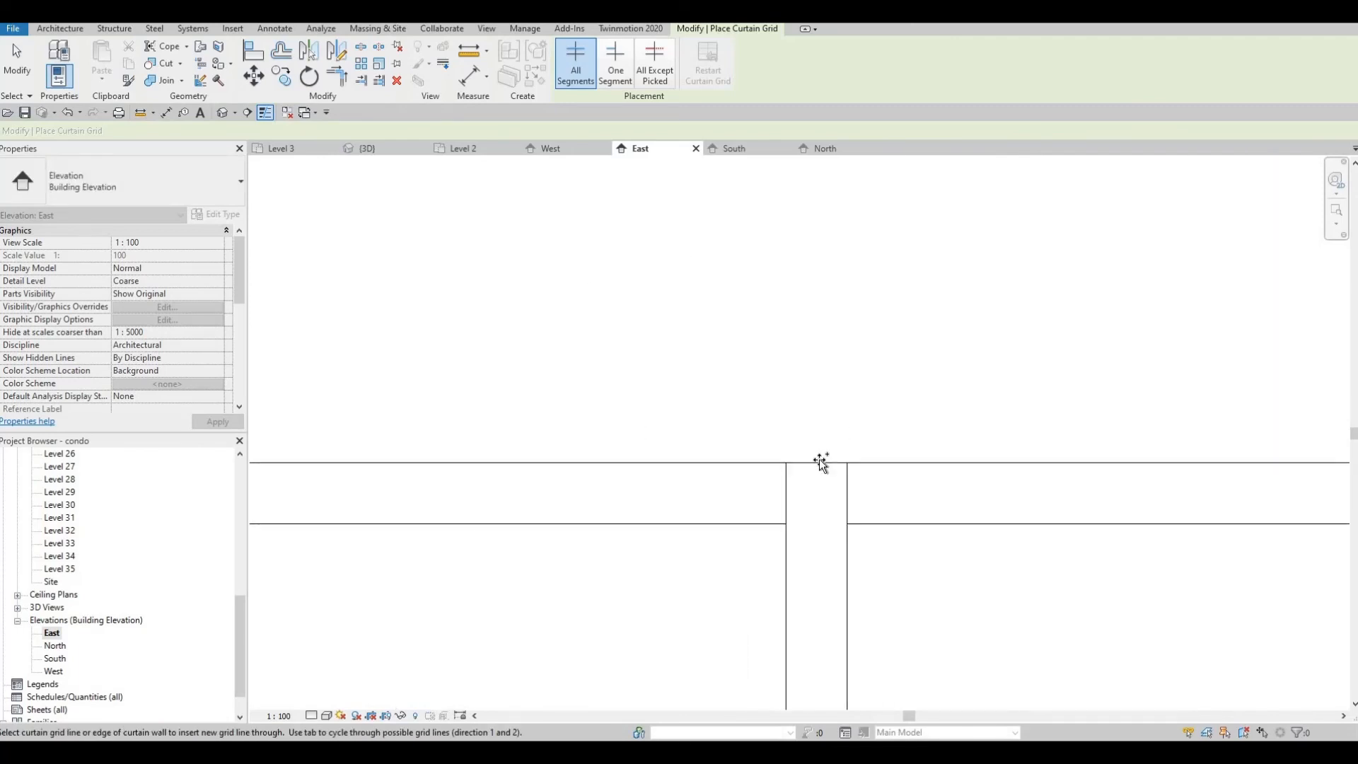
click(819, 460)
scroll(919, 444, down, 3)
middle_drag(1061, 481, 924, 473)
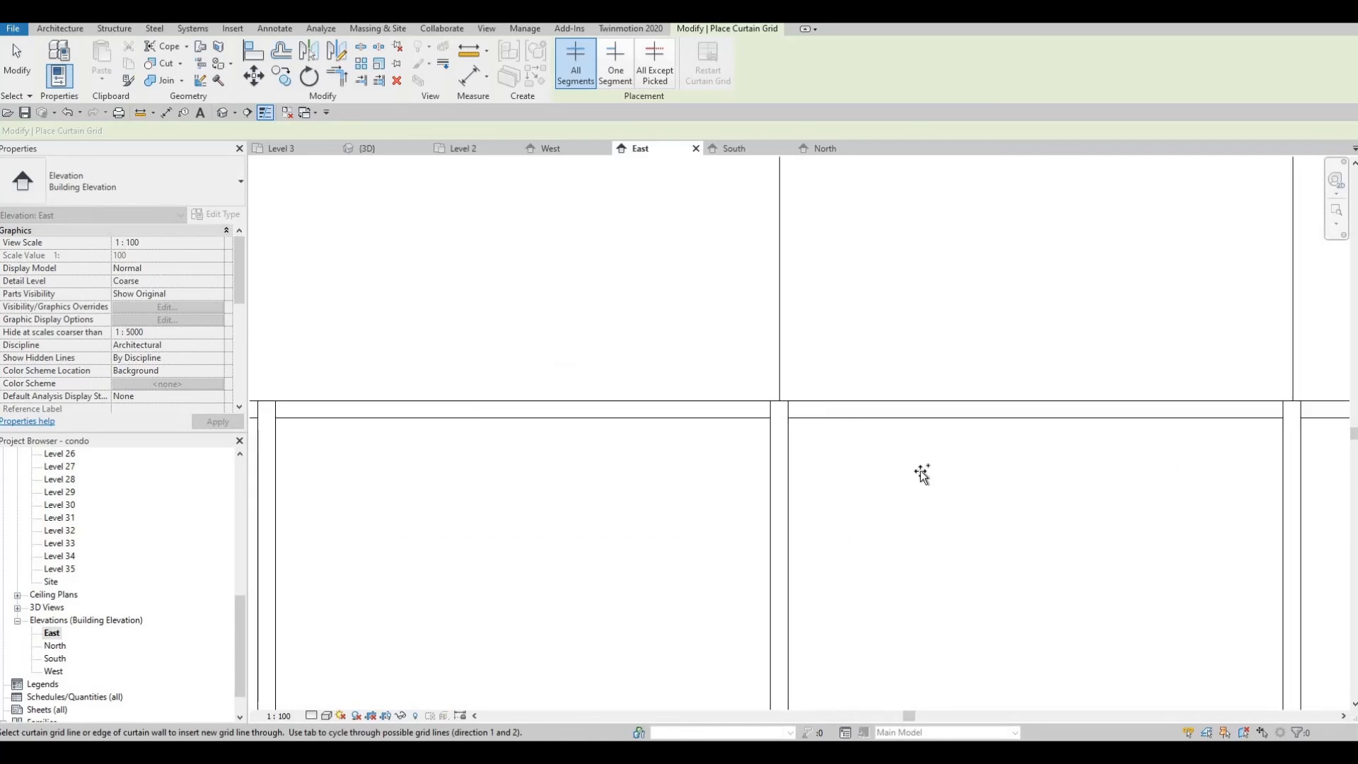
middle_drag(1287, 405, 896, 479)
scroll(877, 477, up, 3)
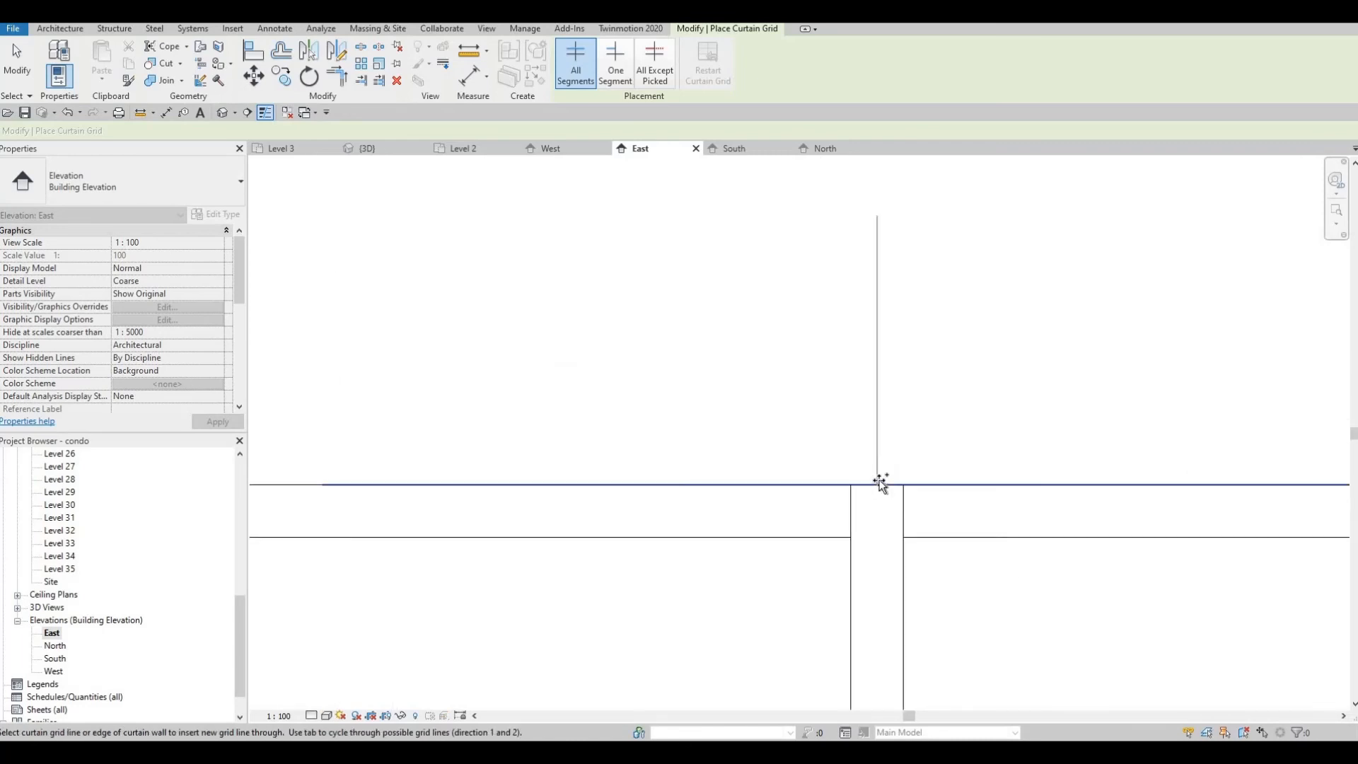
click(879, 482)
scroll(764, 474, down, 2)
middle_drag(787, 488, 839, 470)
scroll(744, 461, down, 2)
scroll(1036, 500, down, 1)
middle_drag(411, 462, 911, 525)
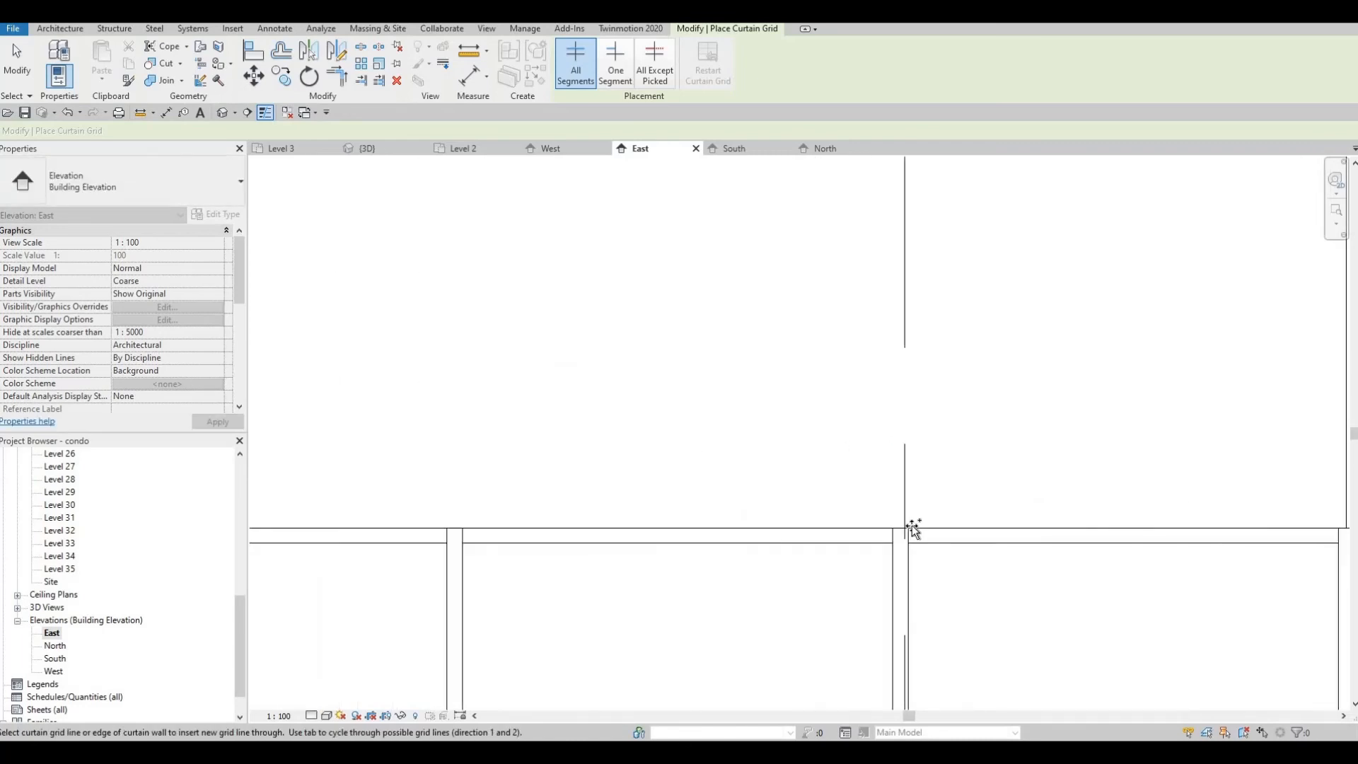
scroll(923, 551, up, 3)
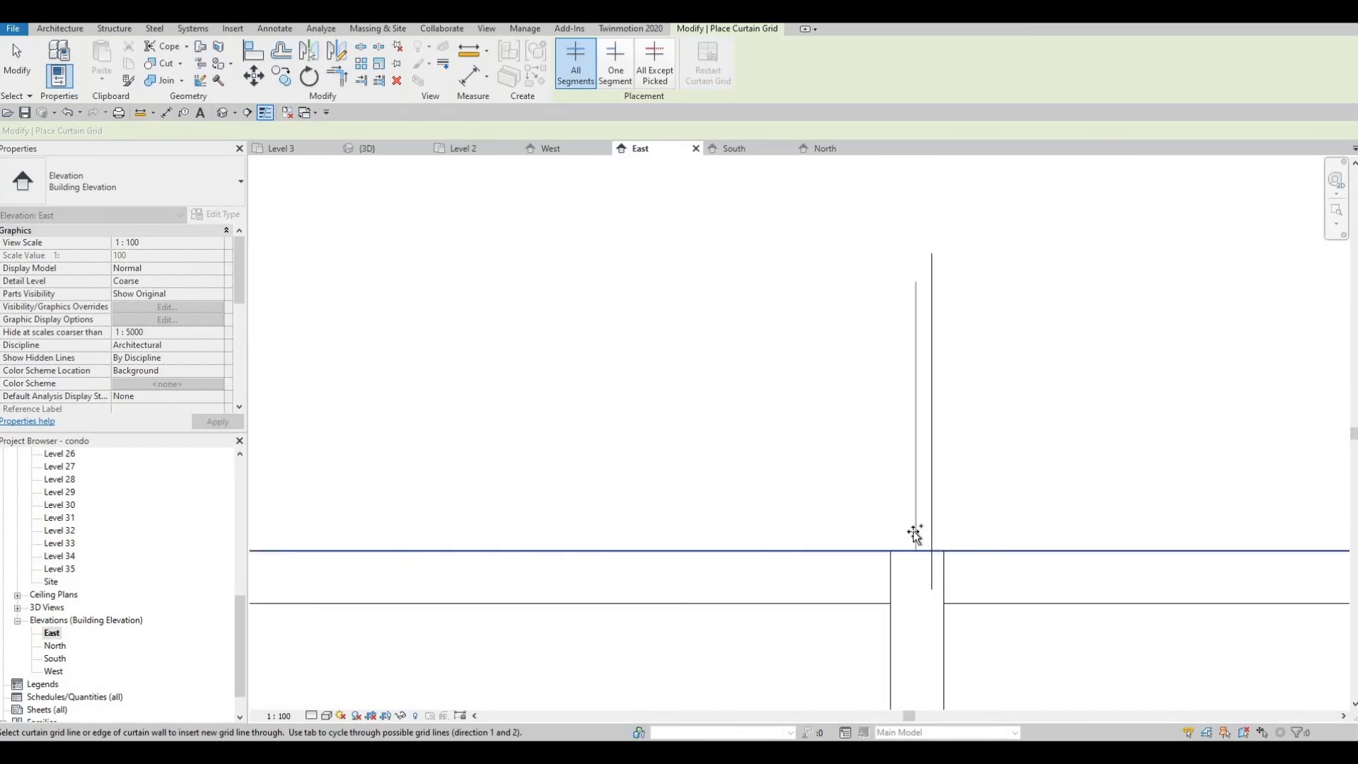
Step: Place the remaining vertical grid lines up to the end of the east Level 2 curtain wall, centred on the Level 1 storefront mullions
scroll(914, 519, down, 5)
middle_drag(467, 517, 758, 530)
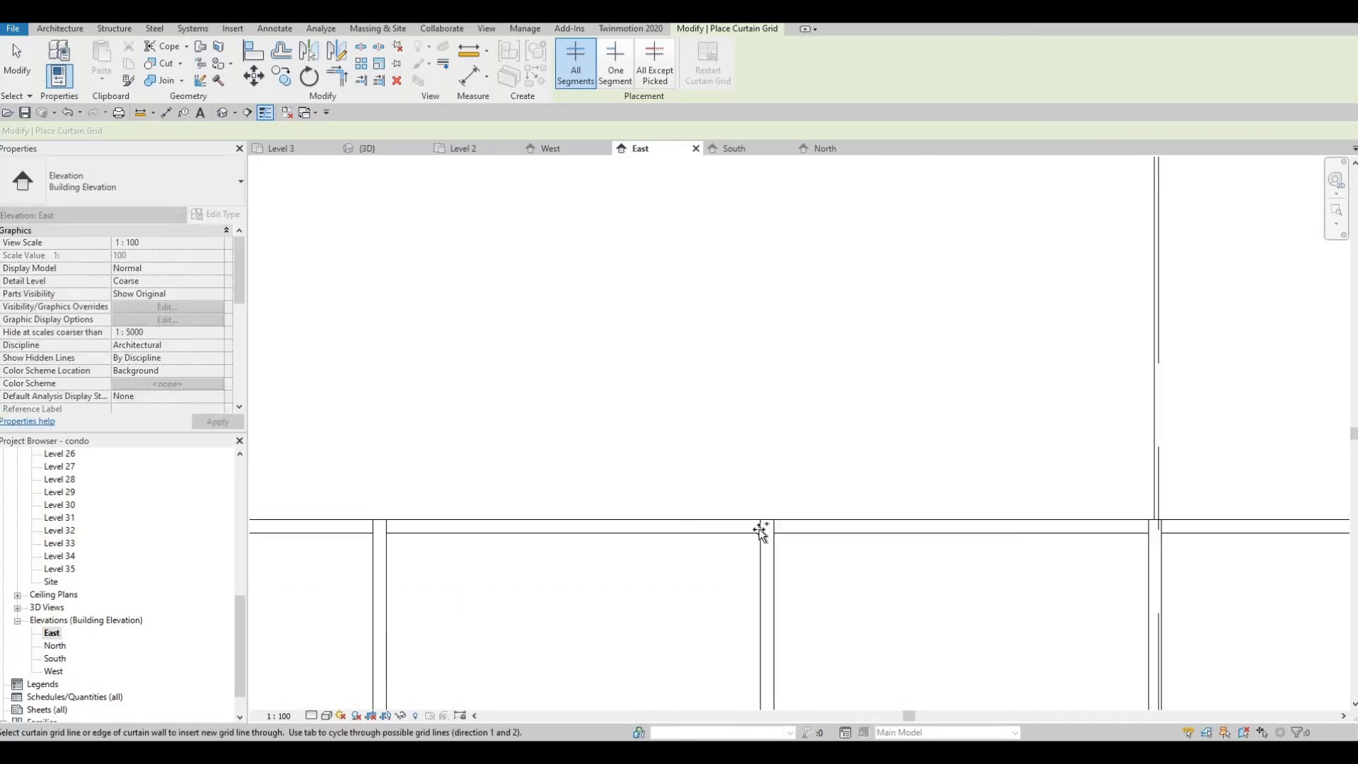
scroll(759, 529, up, 4)
scroll(759, 530, up, 1)
click(759, 516)
scroll(759, 516, down, 5)
middle_drag(566, 492, 942, 479)
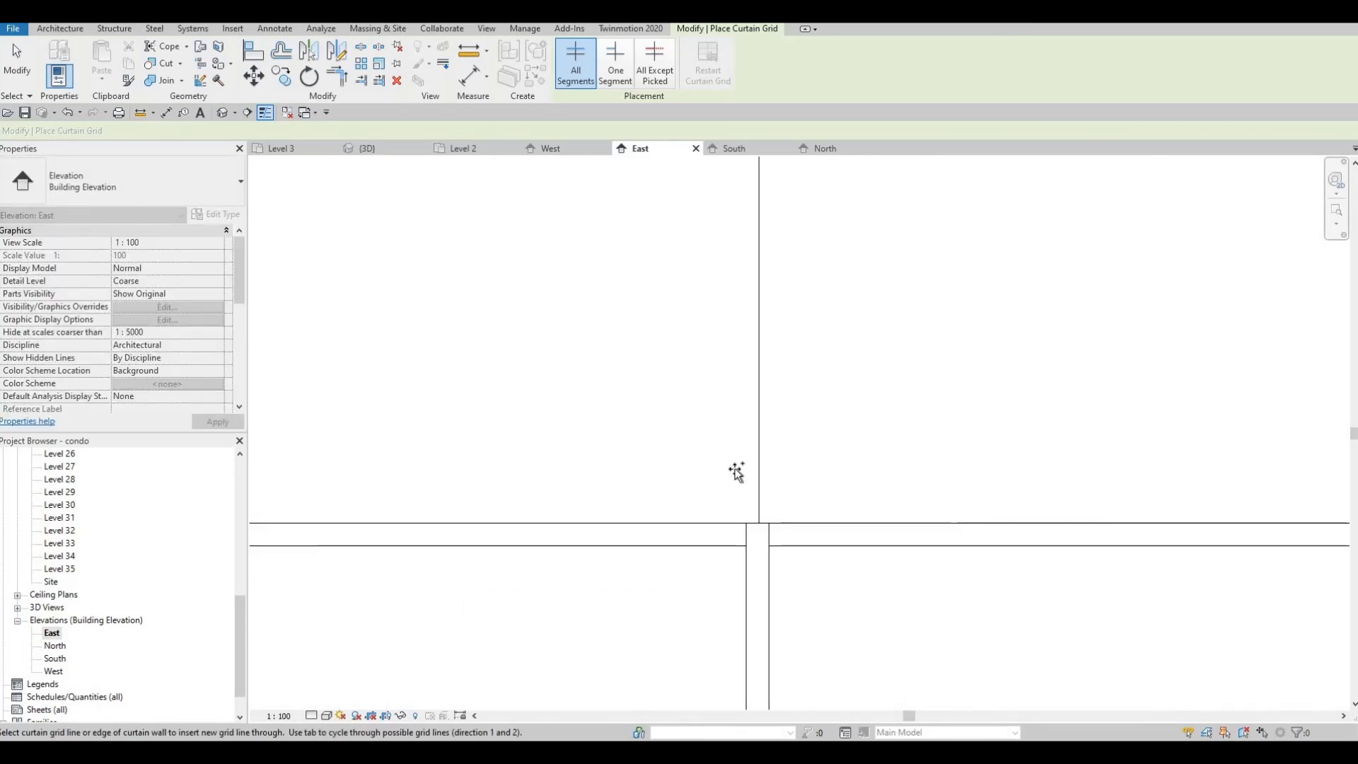
scroll(777, 526, up, 4)
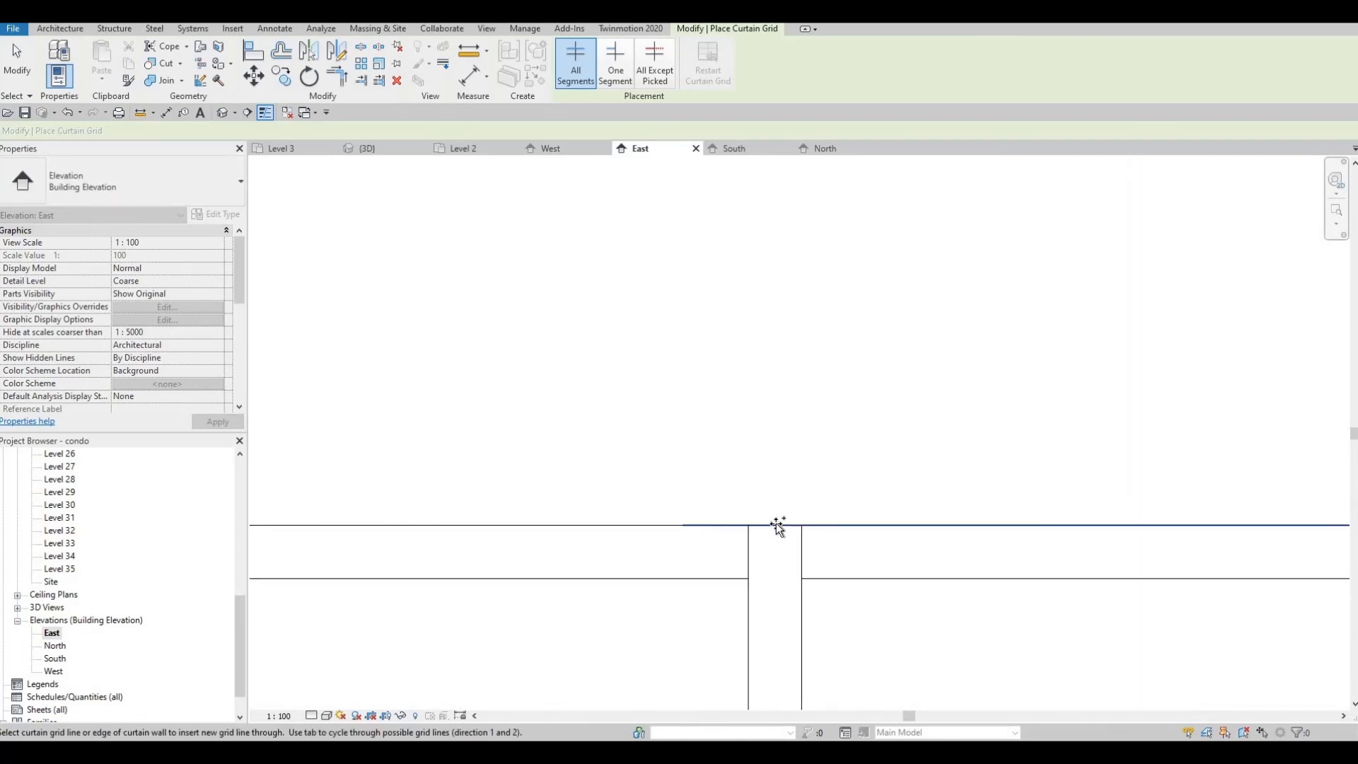
click(775, 523)
scroll(781, 499, down, 3)
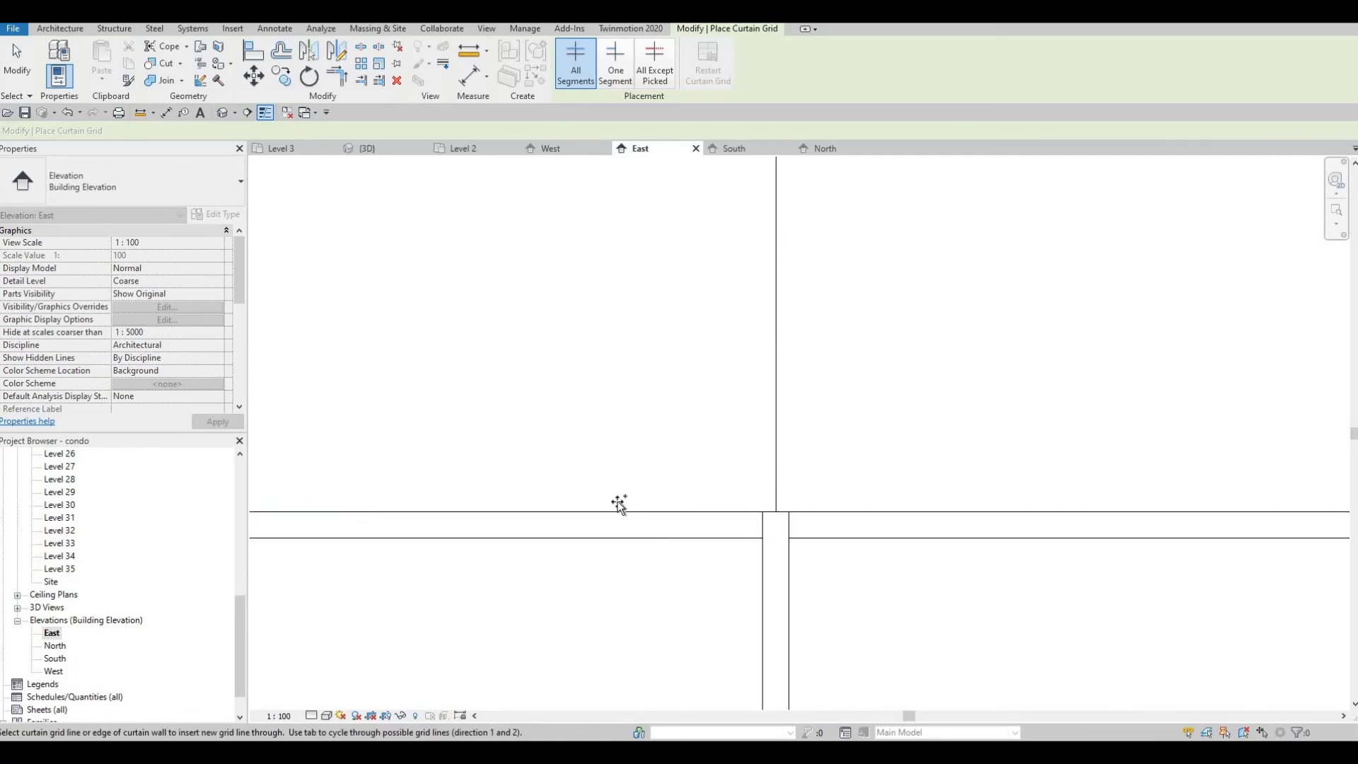
middle_drag(396, 498, 955, 511)
scroll(553, 530, up, 3)
click(547, 536)
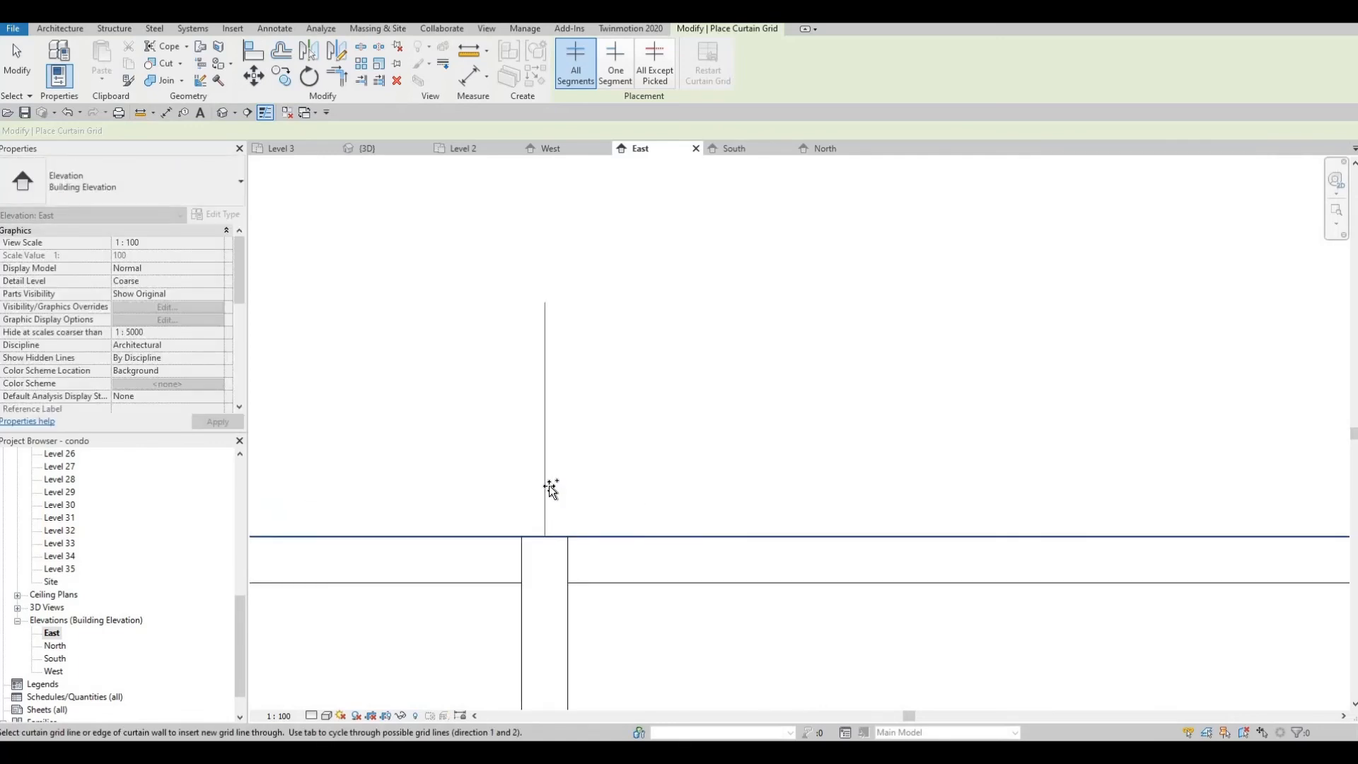
scroll(552, 488, down, 3)
middle_drag(552, 488, 1179, 498)
scroll(740, 517, up, 2)
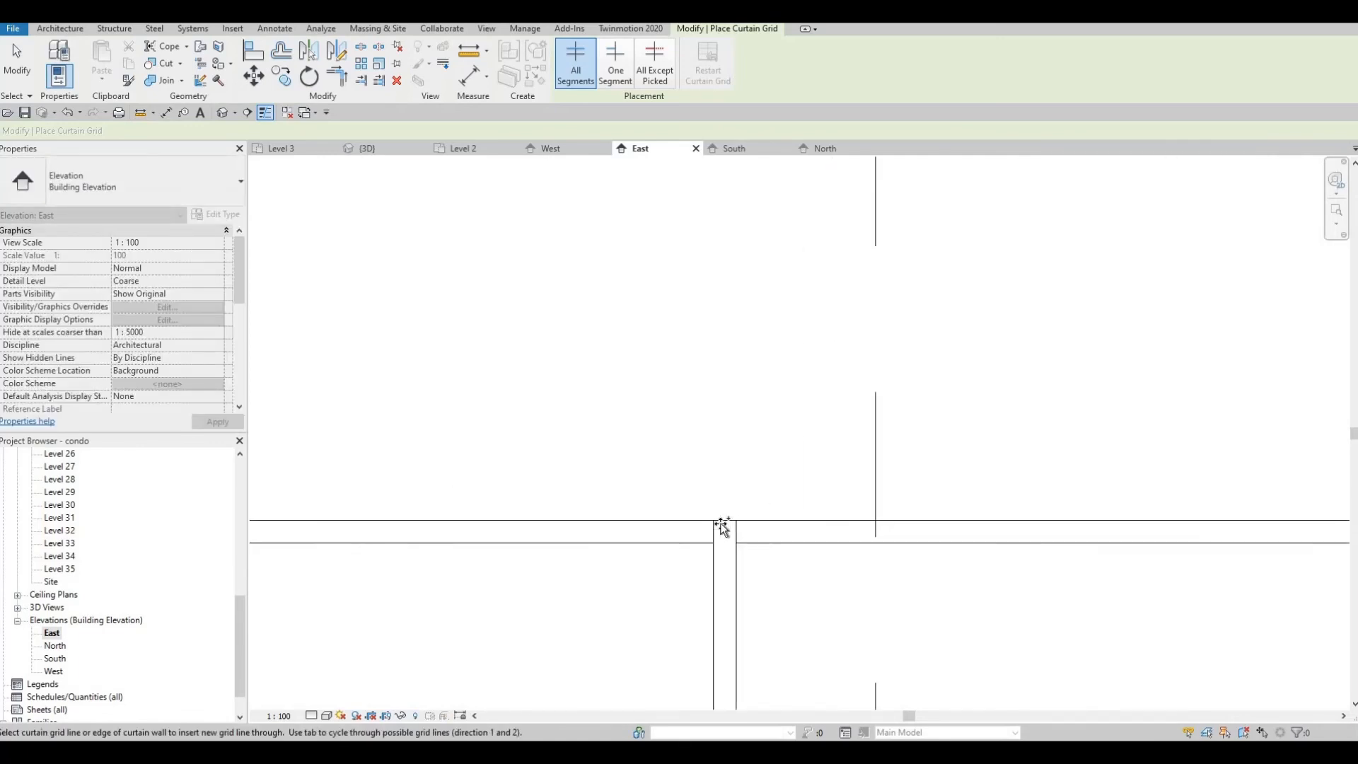
click(722, 522)
scroll(724, 488, down, 4)
middle_drag(876, 503, 1103, 511)
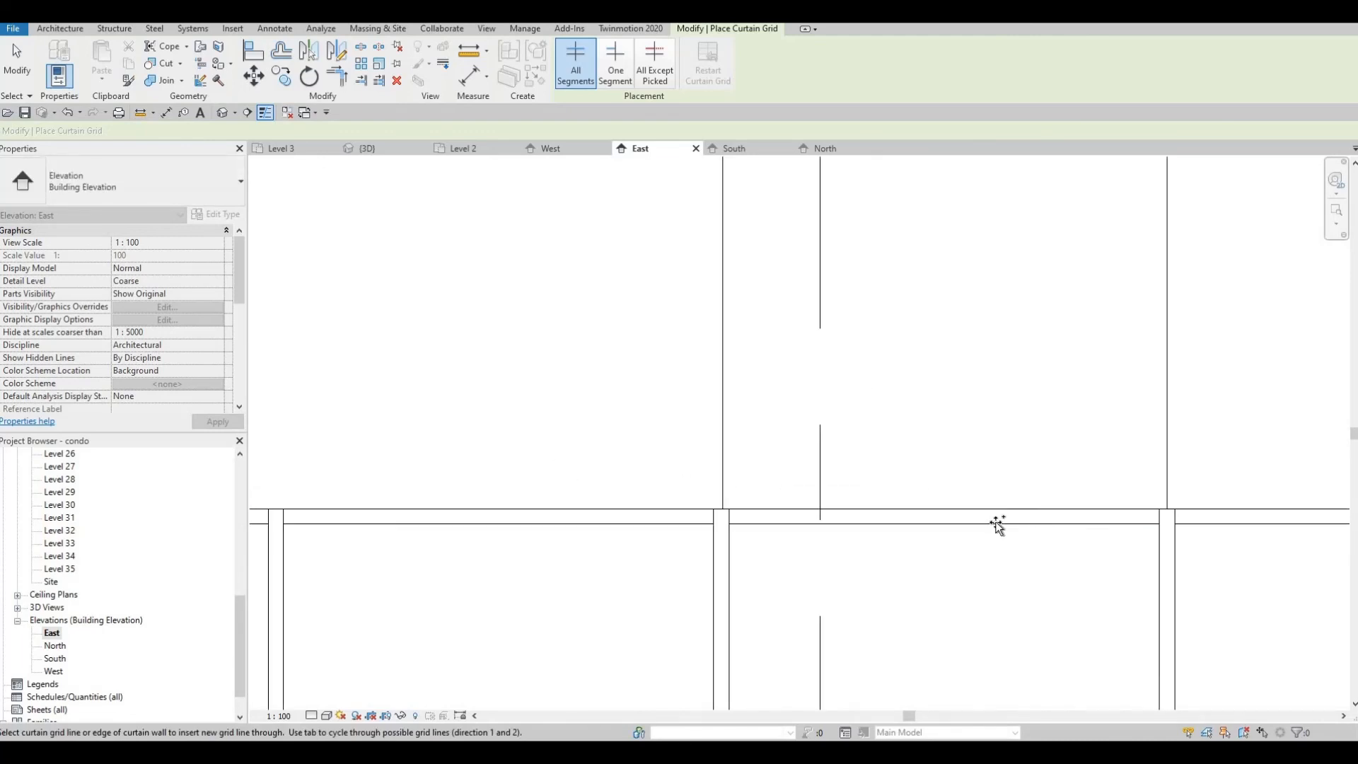
scroll(1022, 546, up, 4)
click(1021, 526)
scroll(1020, 528, down, 4)
middle_drag(785, 515, 1039, 520)
scroll(903, 530, up, 3)
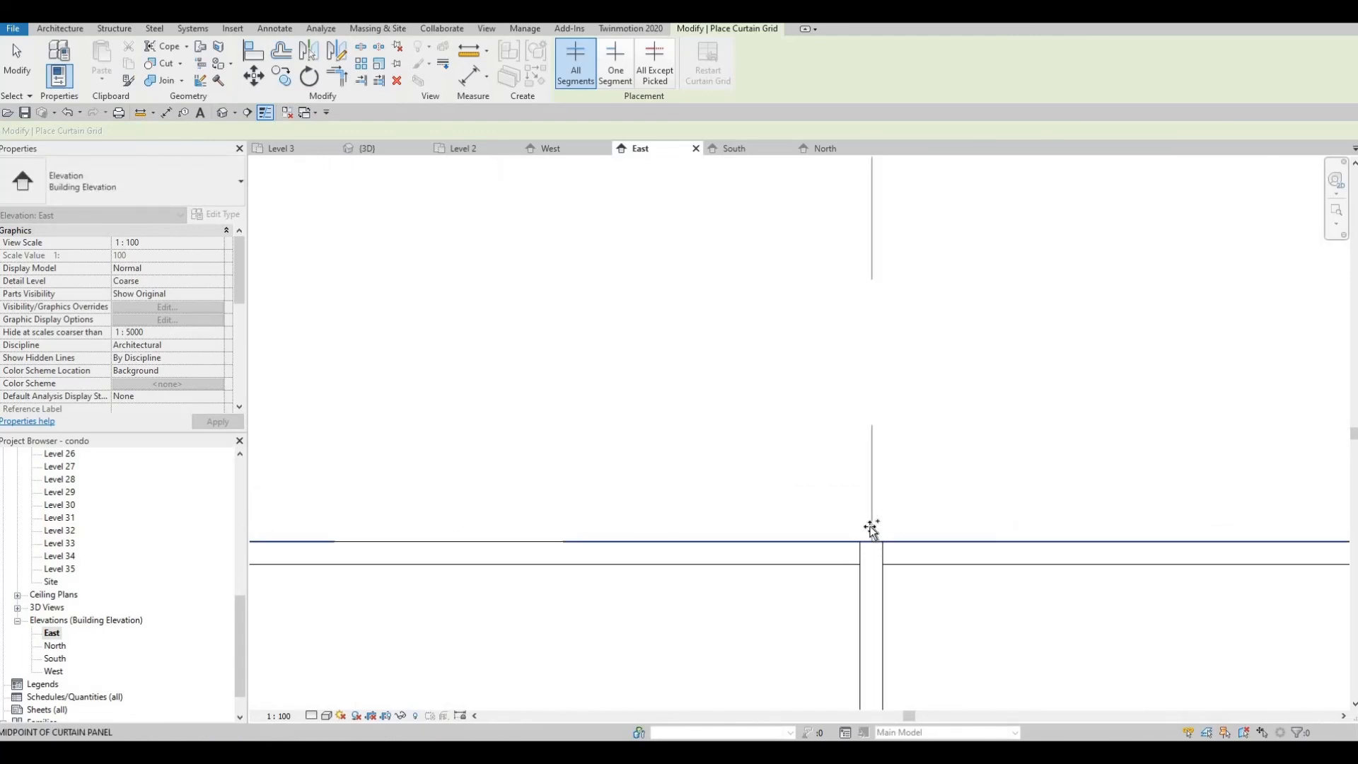
click(766, 494)
scroll(766, 494, down, 2)
scroll(615, 408, down, 5)
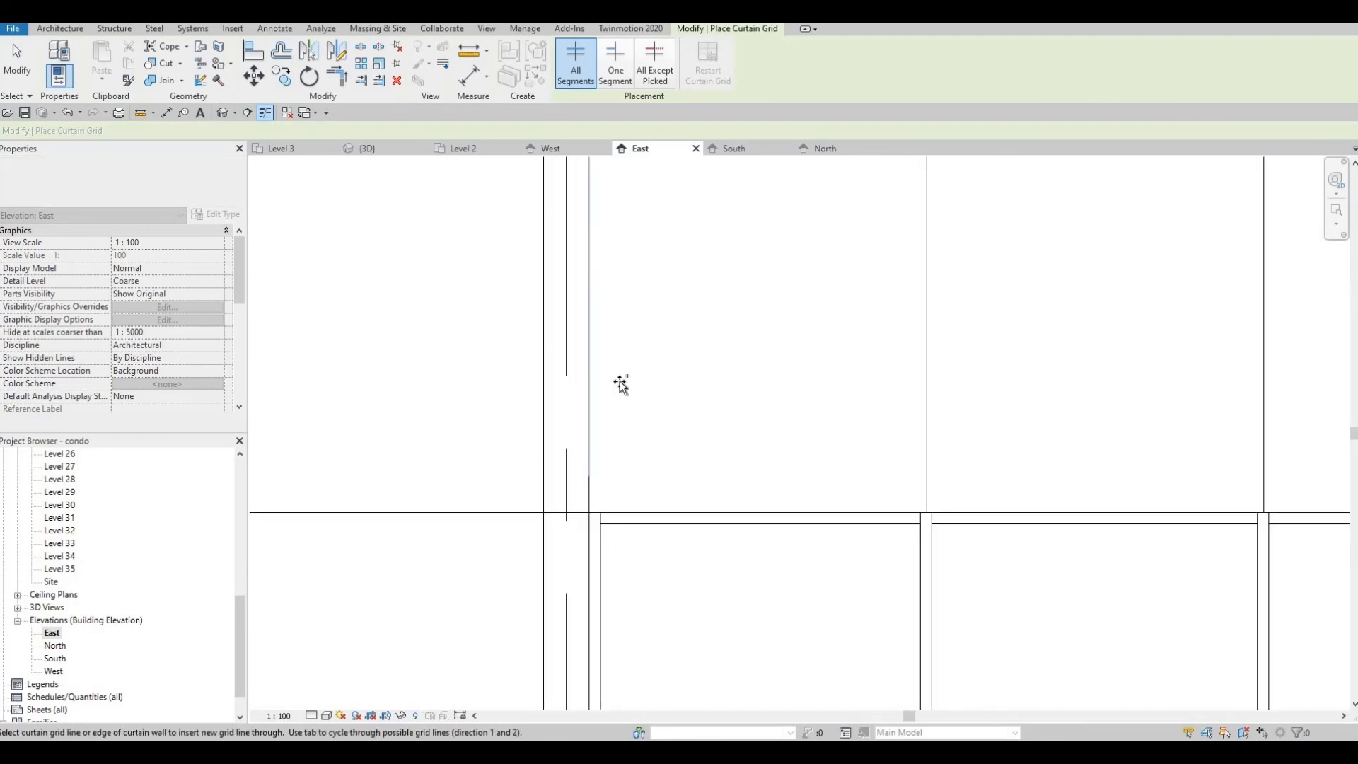
key(Escape)
key(Escape)
key(Escape)
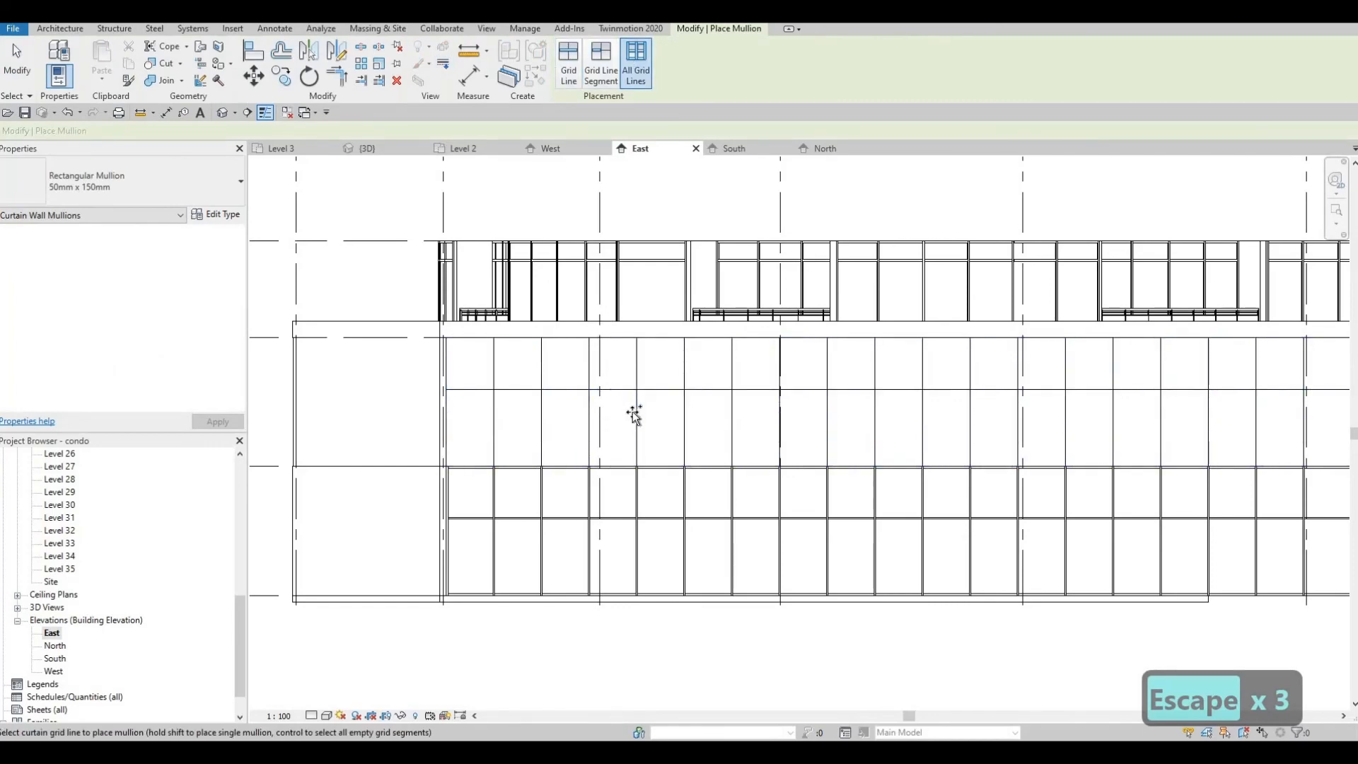
Step: Add 50mm x 150mm rectangular mullions to all grid lines of the east Level 2 curtain wall
click(635, 442)
key(Escape)
scroll(675, 481, up, 5)
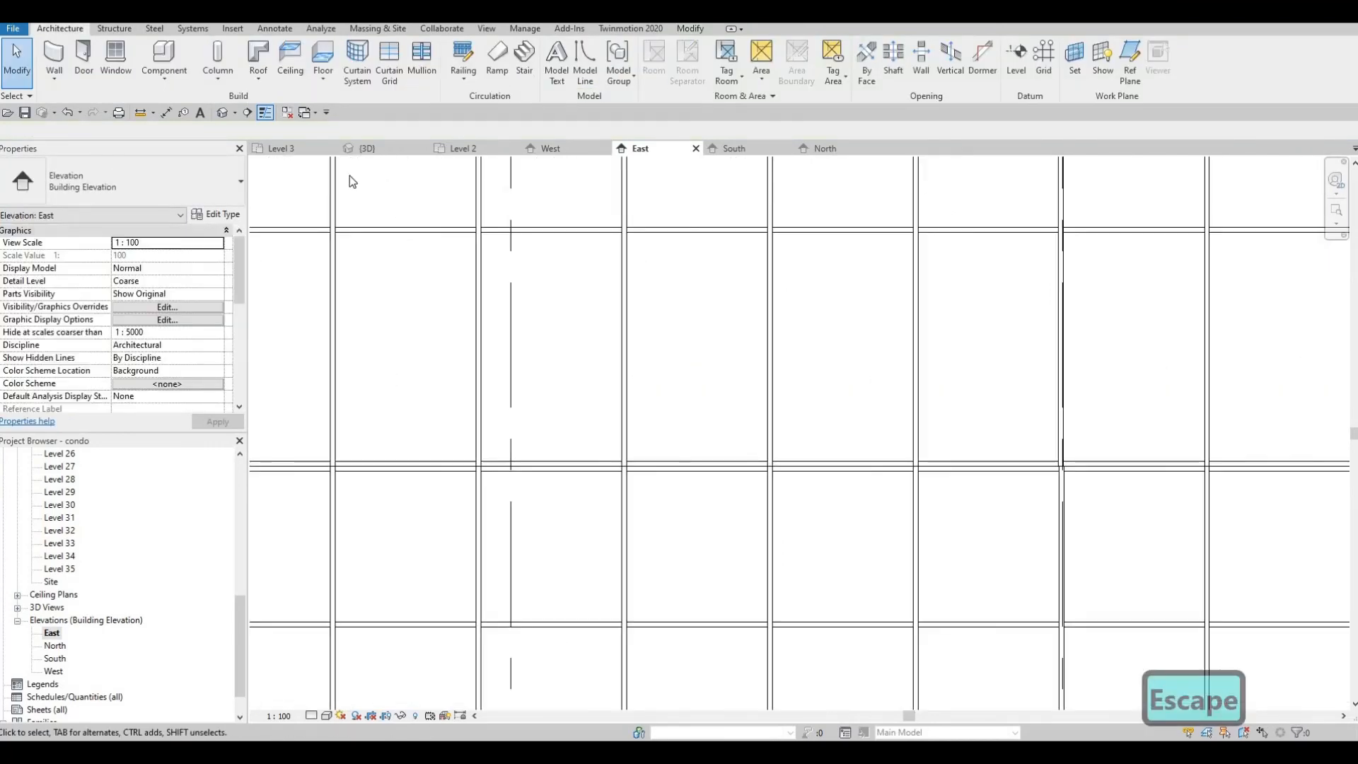
scroll(349, 181, down, 5)
Step: Examine the podium's Level 2 glazing and its corners from several sides in the 3D view
click(223, 113)
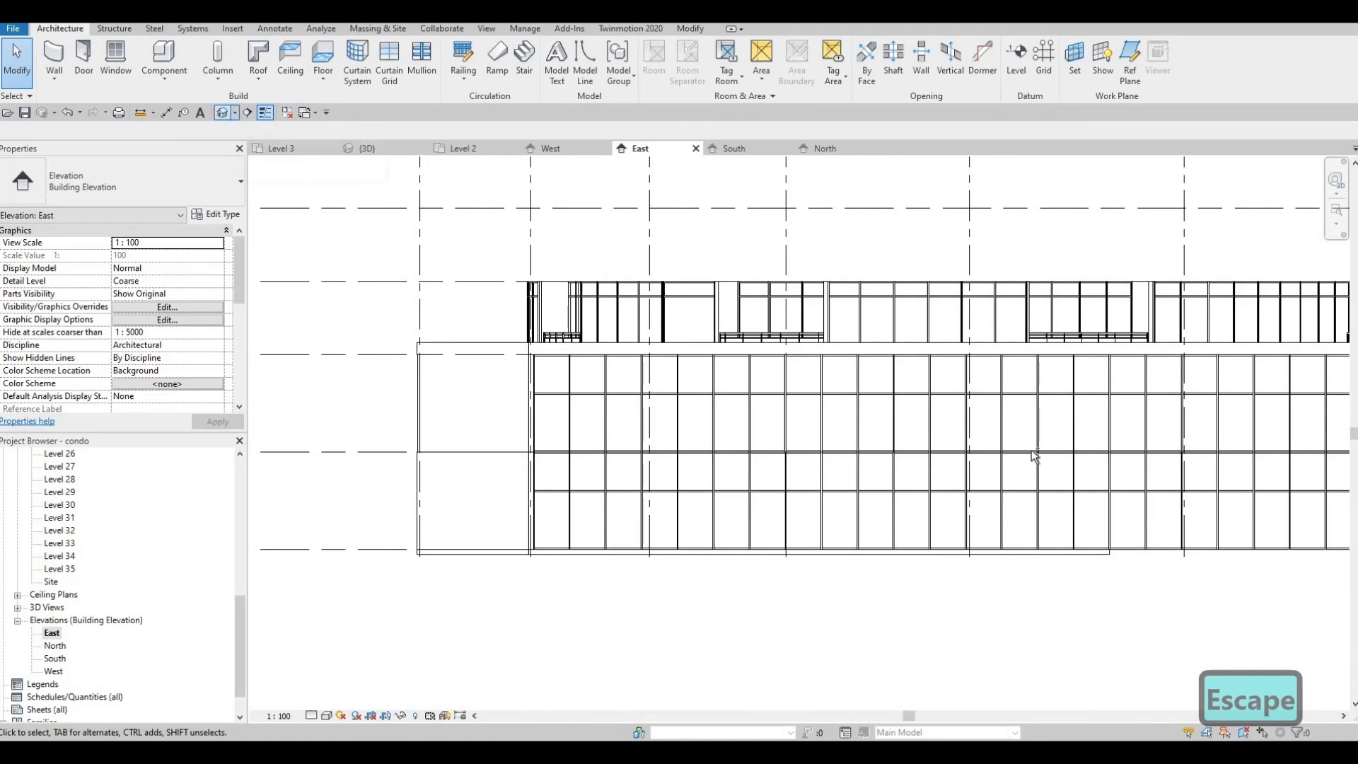
scroll(1032, 488, up, 2)
shift+middle_drag(1033, 488, 1007, 493)
scroll(997, 482, up, 3)
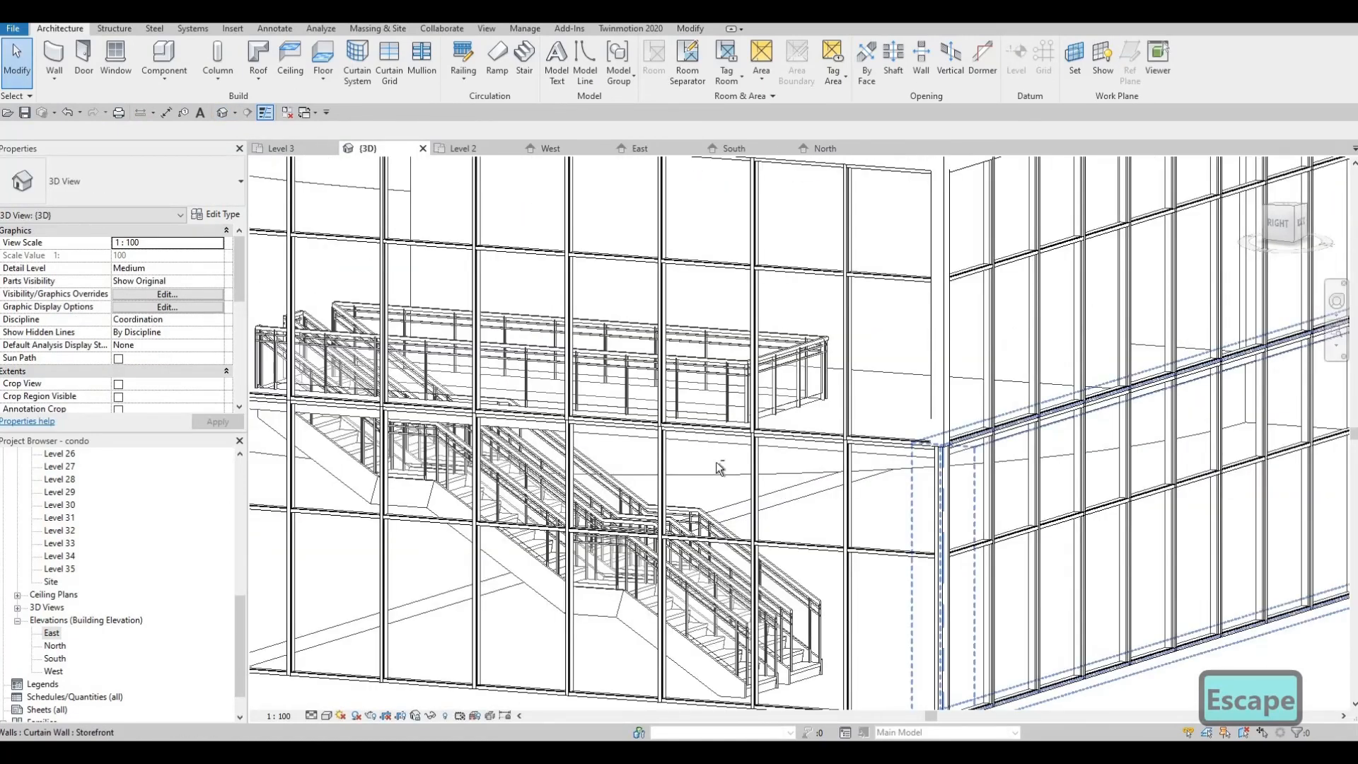
scroll(985, 438, down, 2)
shift+middle_drag(297, 389, 432, 357)
middle_drag(1151, 381, 406, 299)
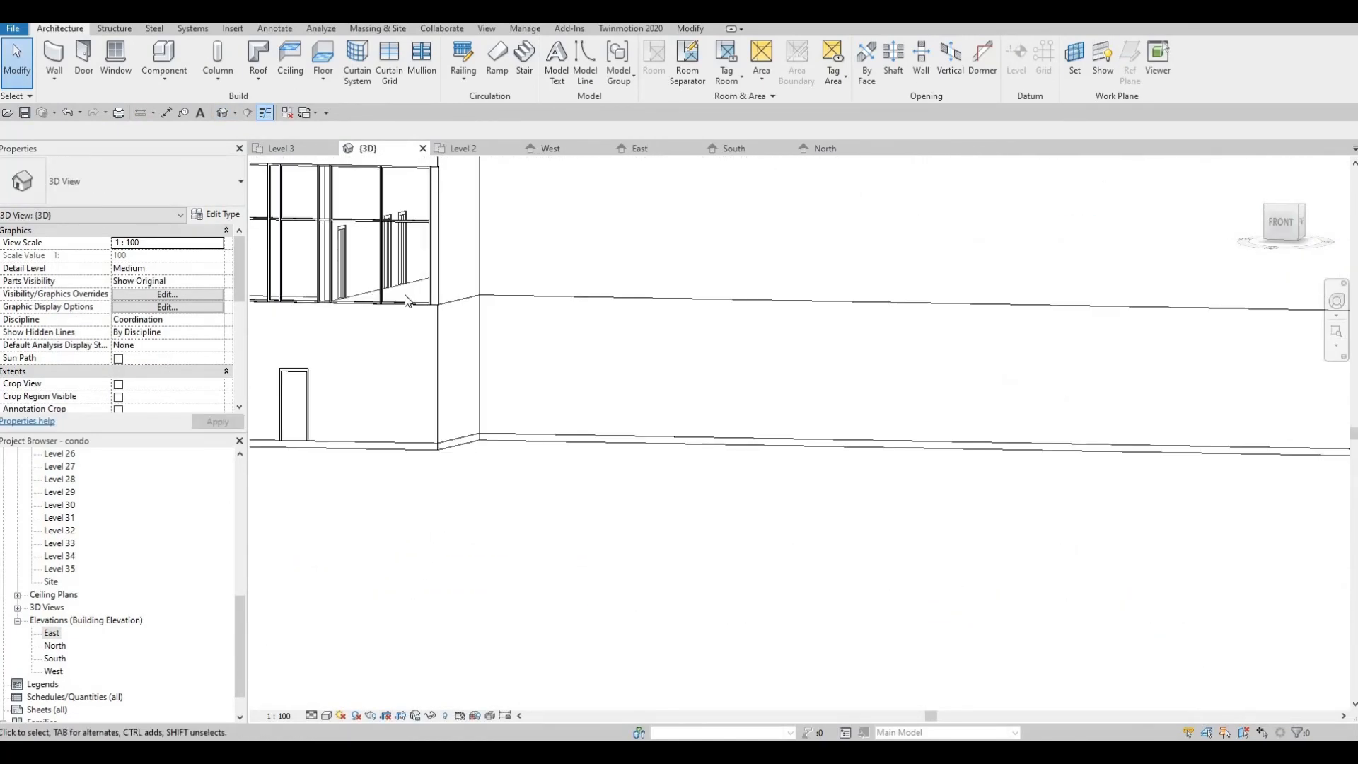
scroll(354, 279, up, 2)
scroll(396, 300, down, 3)
scroll(817, 349, down, 3)
middle_drag(318, 354, 799, 321)
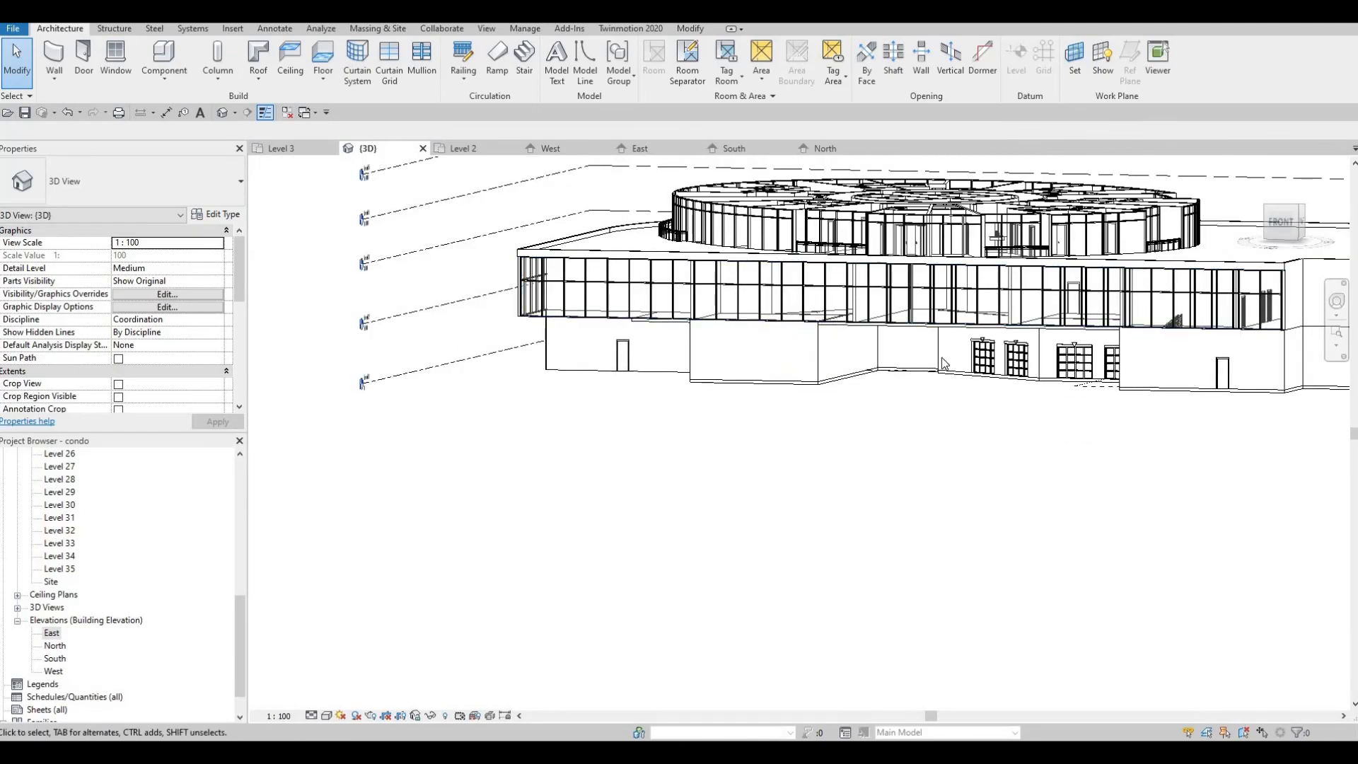
shift+middle_drag(272, 280, 600, 241)
middle_drag(1060, 349, 598, 278)
scroll(598, 277, up, 2)
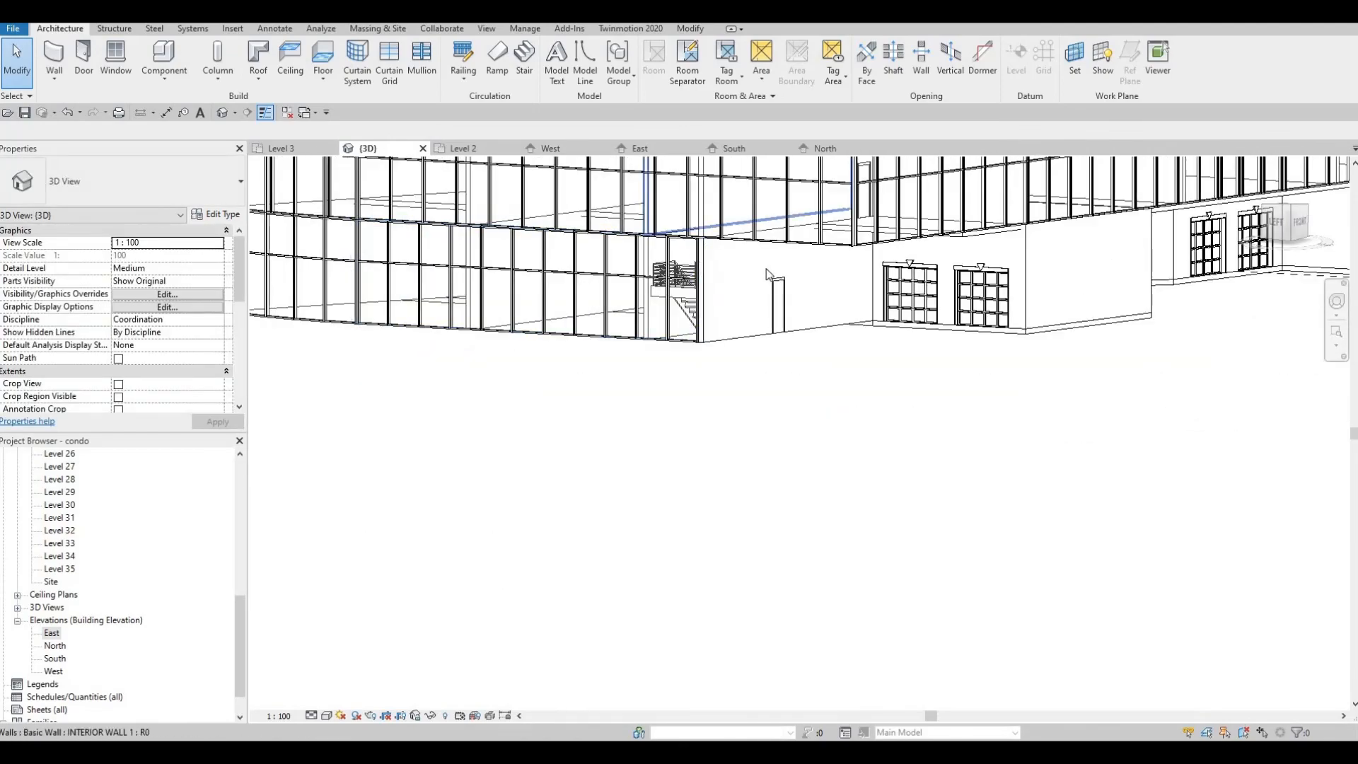
scroll(684, 209, up, 5)
scroll(809, 265, down, 1)
scroll(603, 358, down, 4)
shift+middle_drag(602, 357, 742, 396)
scroll(686, 387, up, 3)
scroll(687, 385, down, 4)
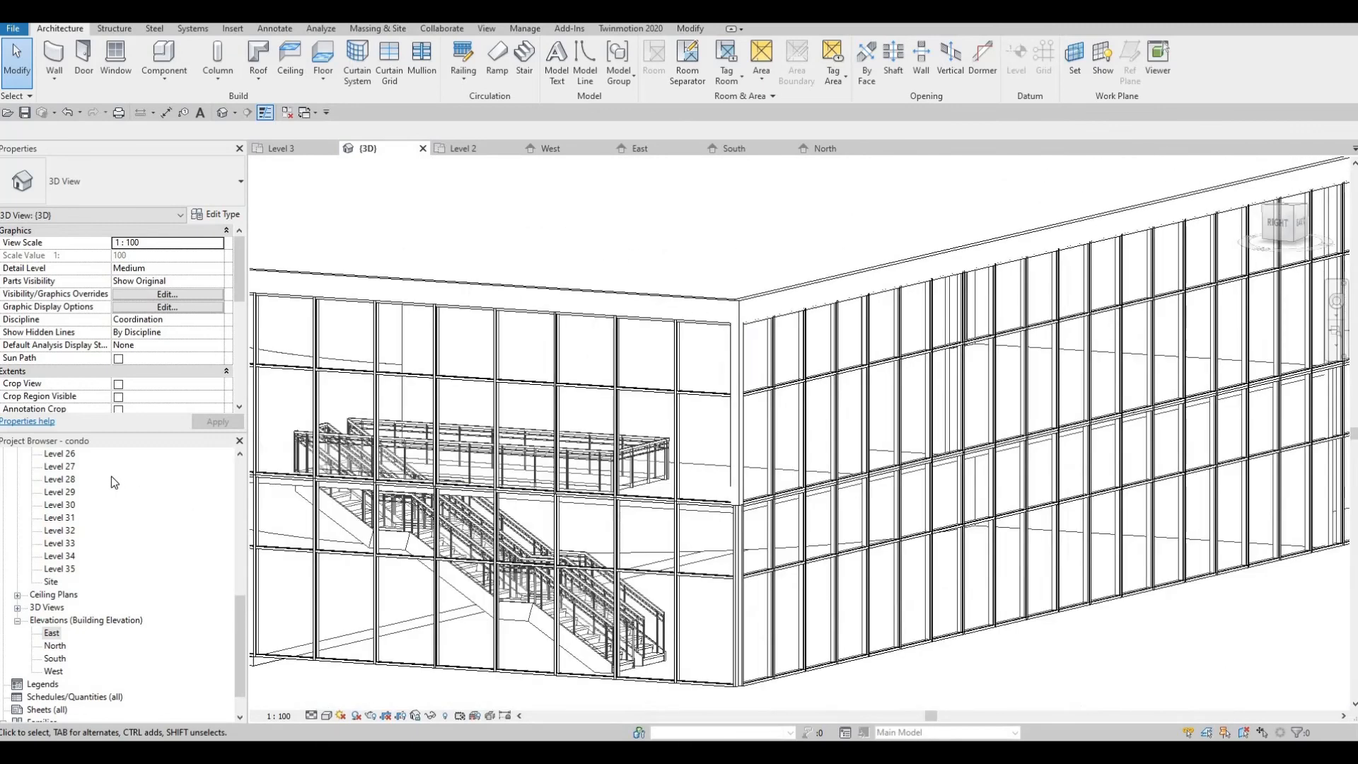
scroll(40, 568, up, 4)
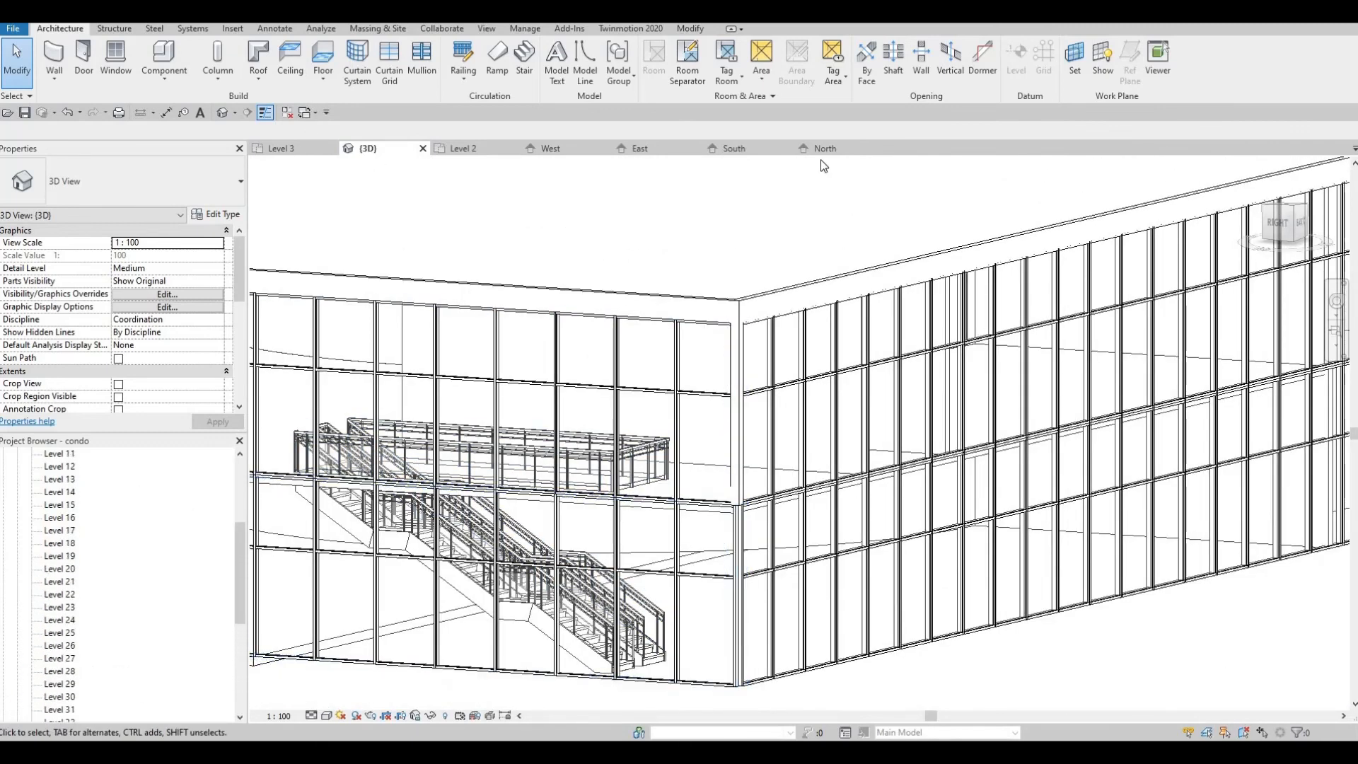
Step: In the Level 2 floor plan, extend the north curtain wall's east end to the outer face of the northeast corner
click(487, 147)
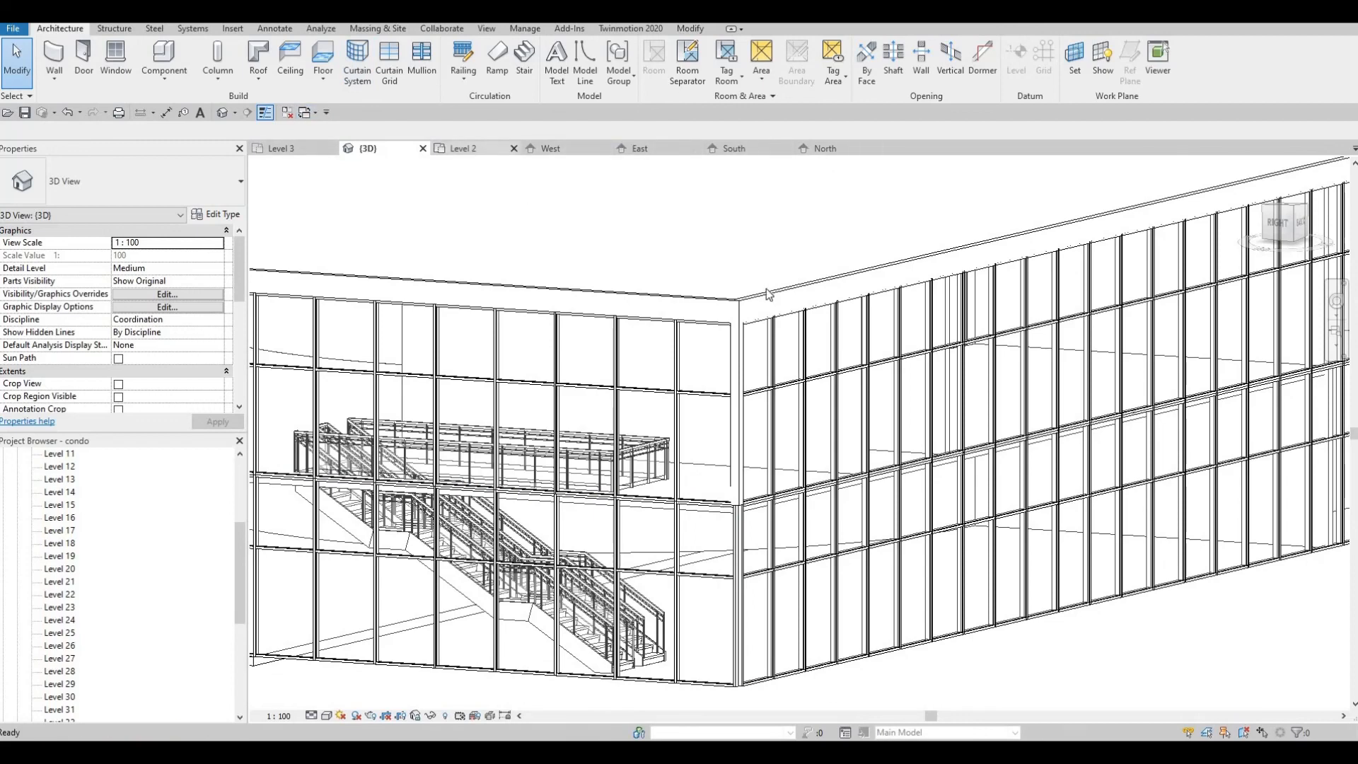
scroll(941, 378, up, 4)
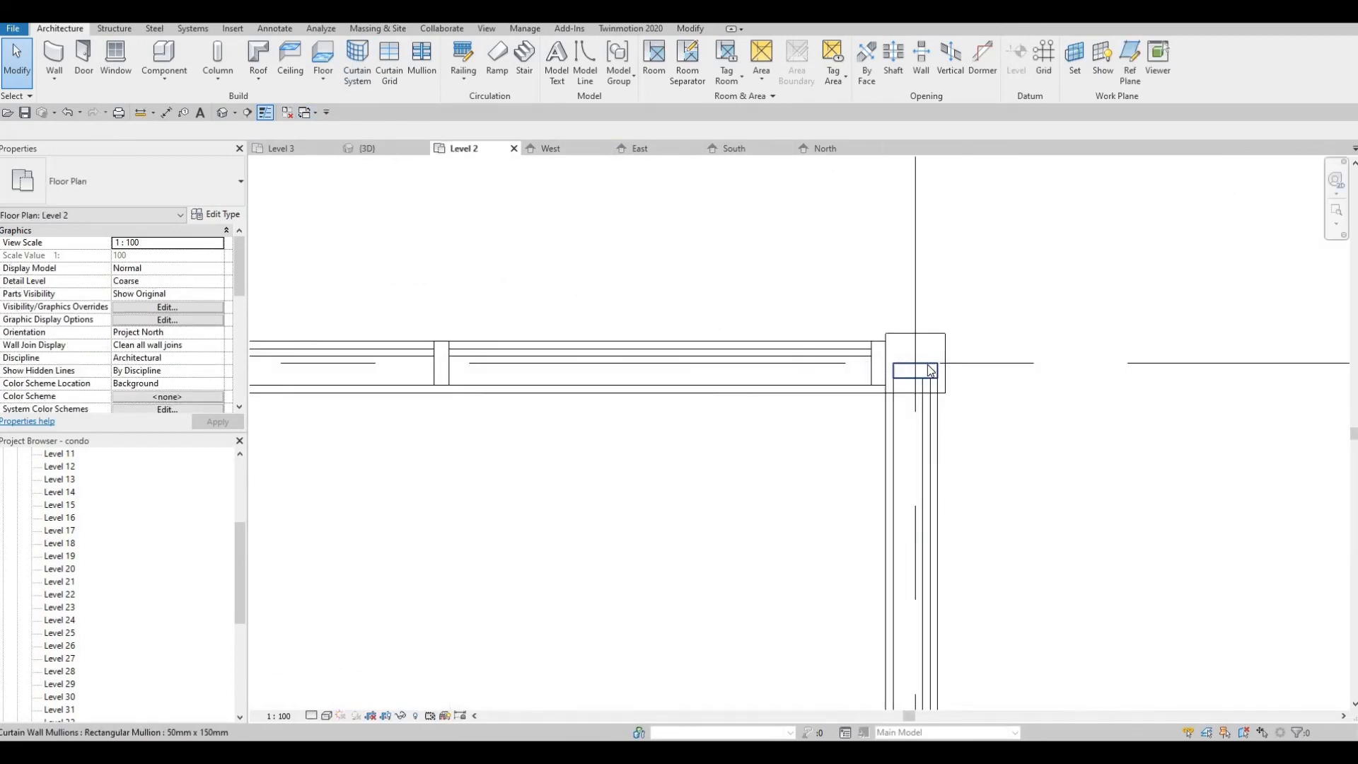
click(914, 353)
drag(914, 351, 911, 353)
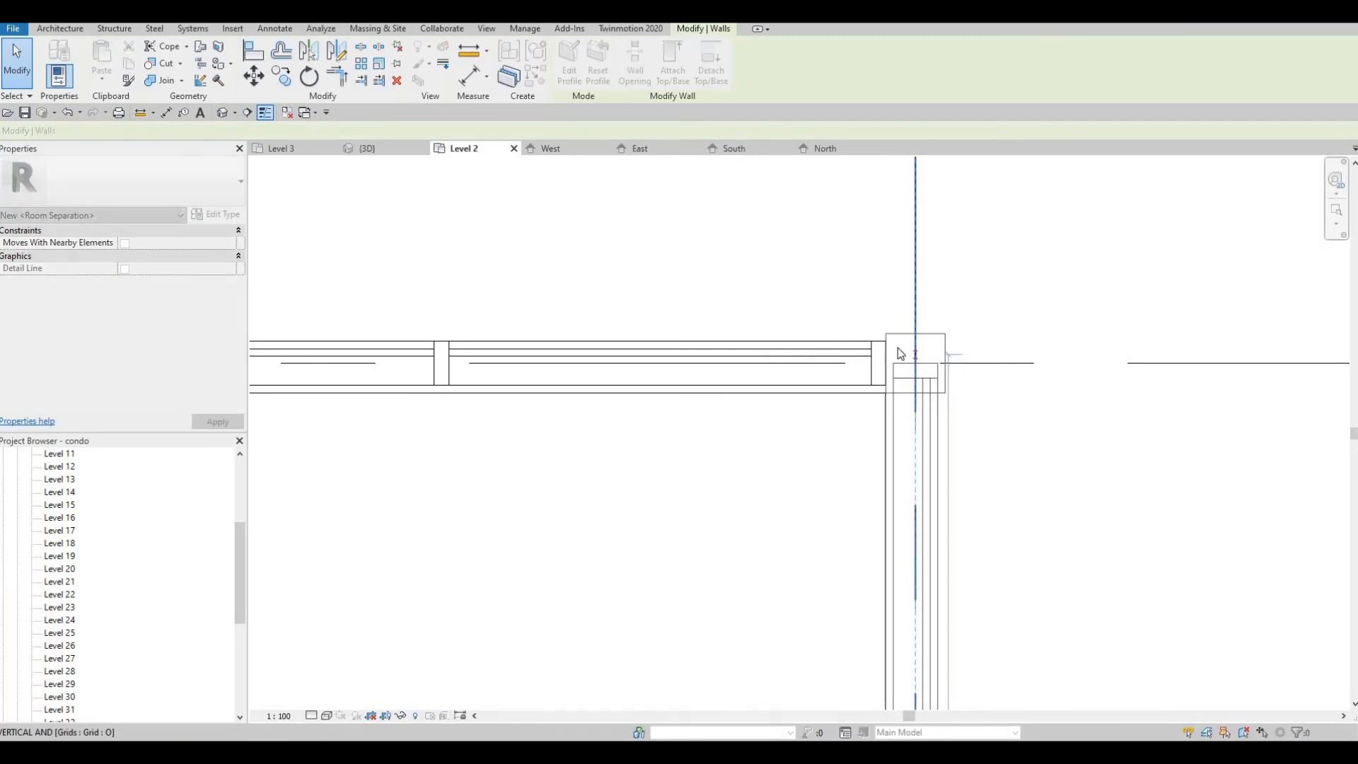
scroll(896, 348, up, 2)
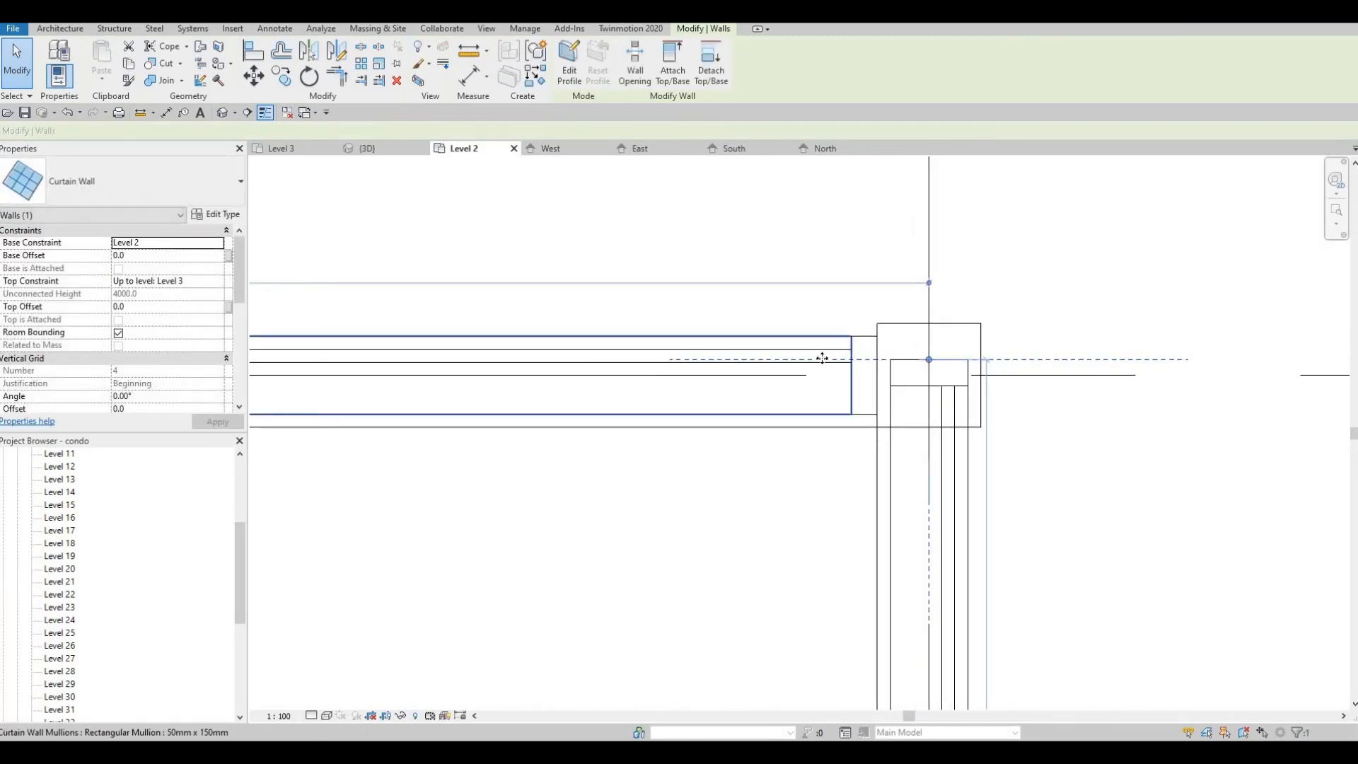
click(799, 359)
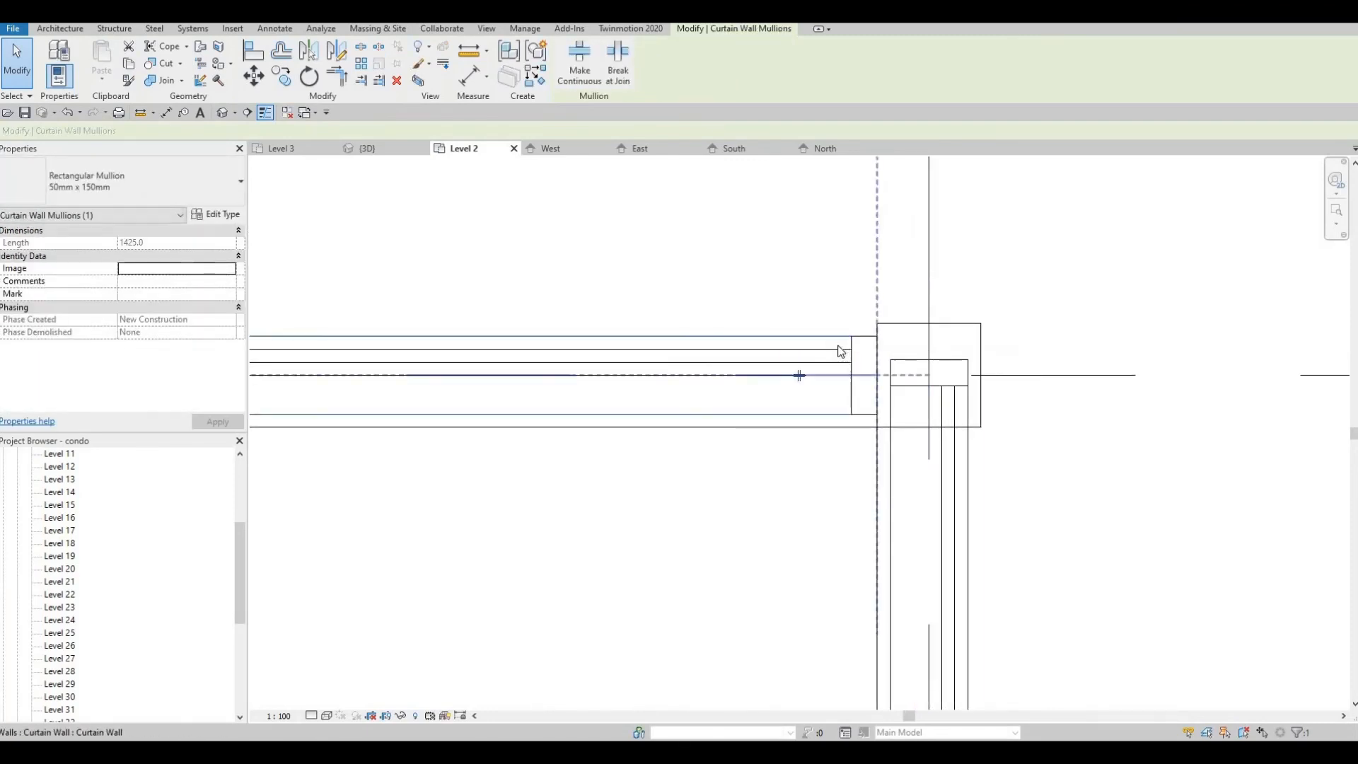
key(Escape)
scroll(785, 362, down, 2)
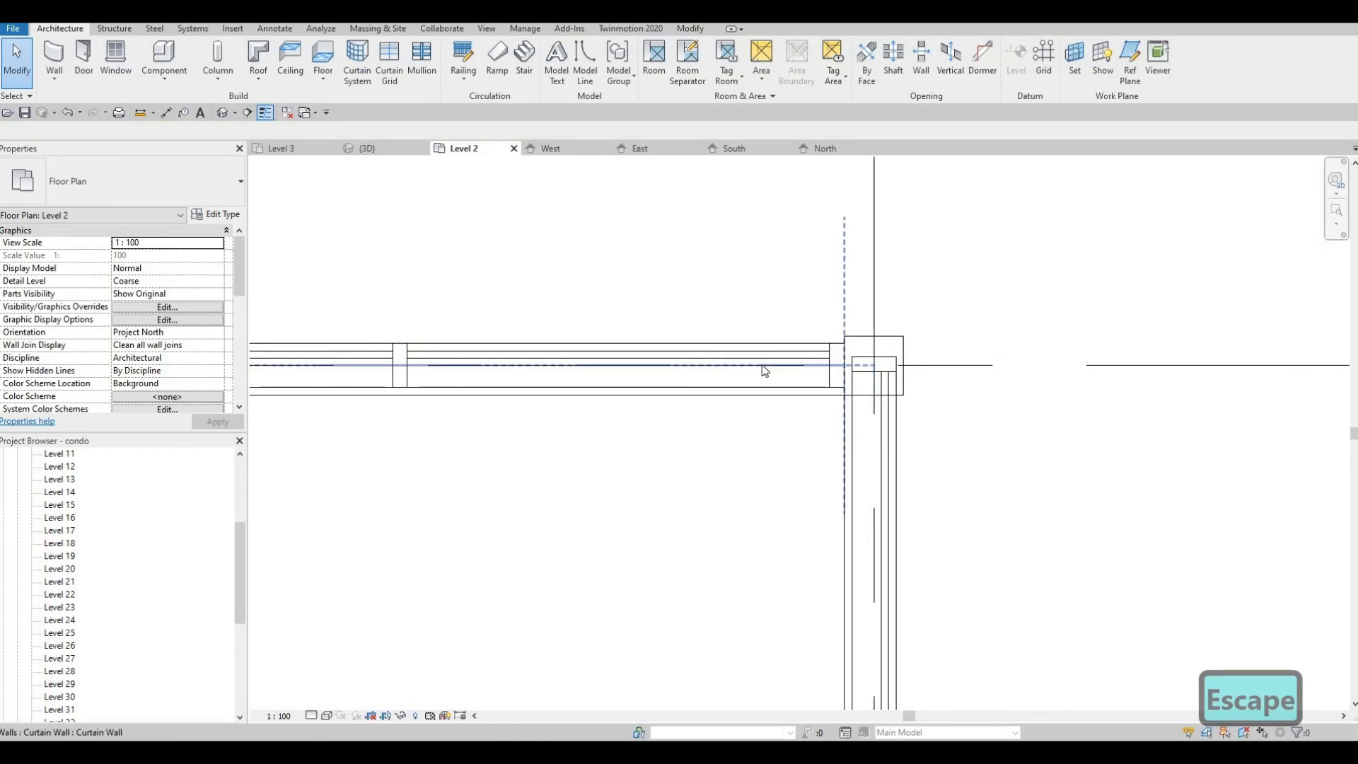
click(875, 369)
scroll(871, 372, up, 1)
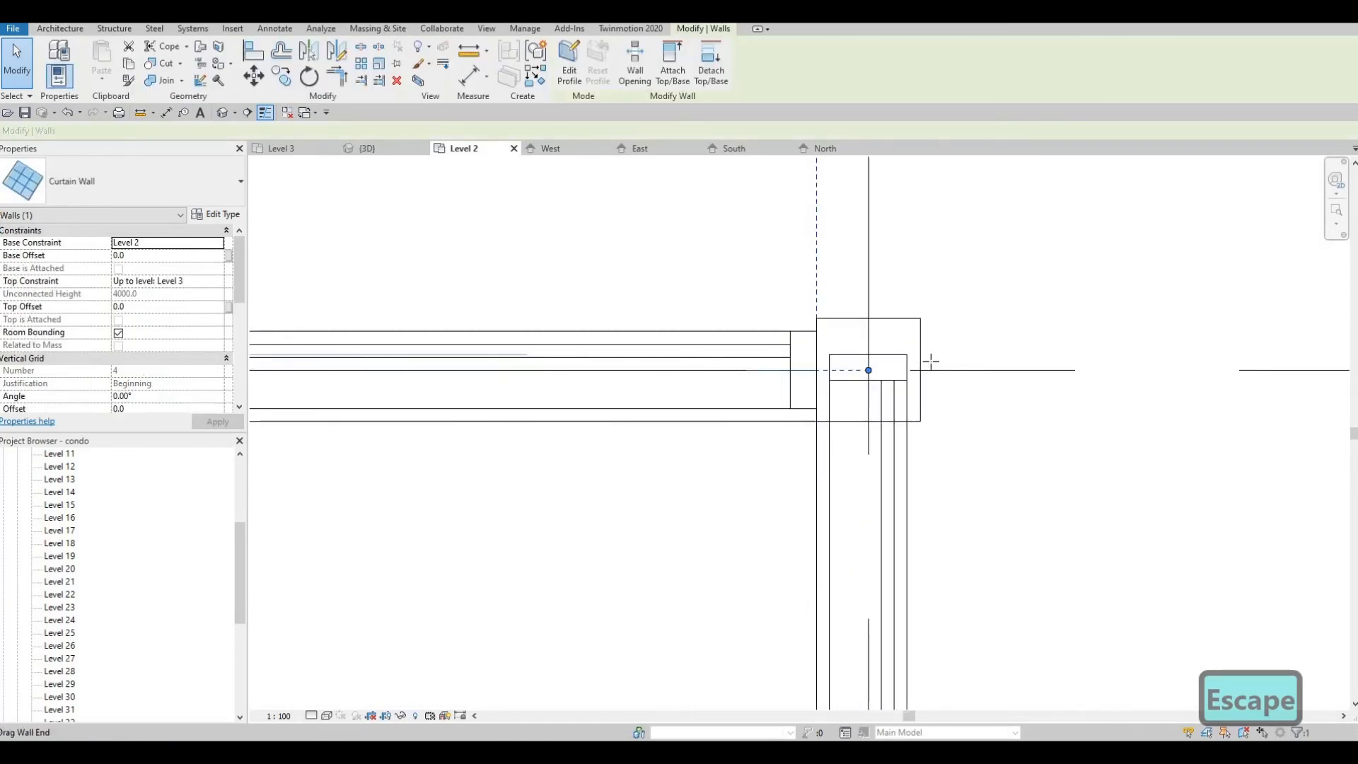
drag(930, 361, 914, 378)
key(Escape)
scroll(872, 303, down, 1)
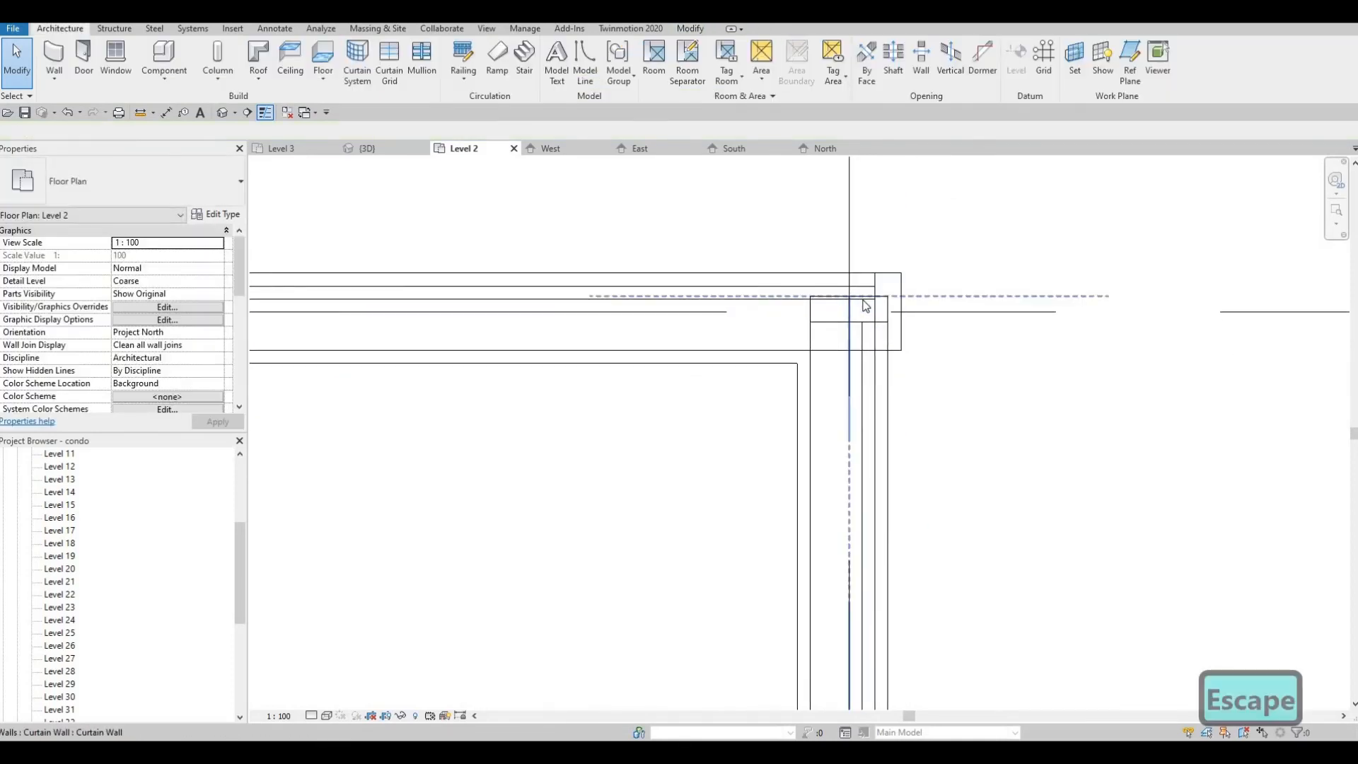
Step: Pull the east Level 2 curtain wall's north end back to the inner face of the north curtain wall
click(848, 302)
drag(849, 295, 893, 347)
key(Escape)
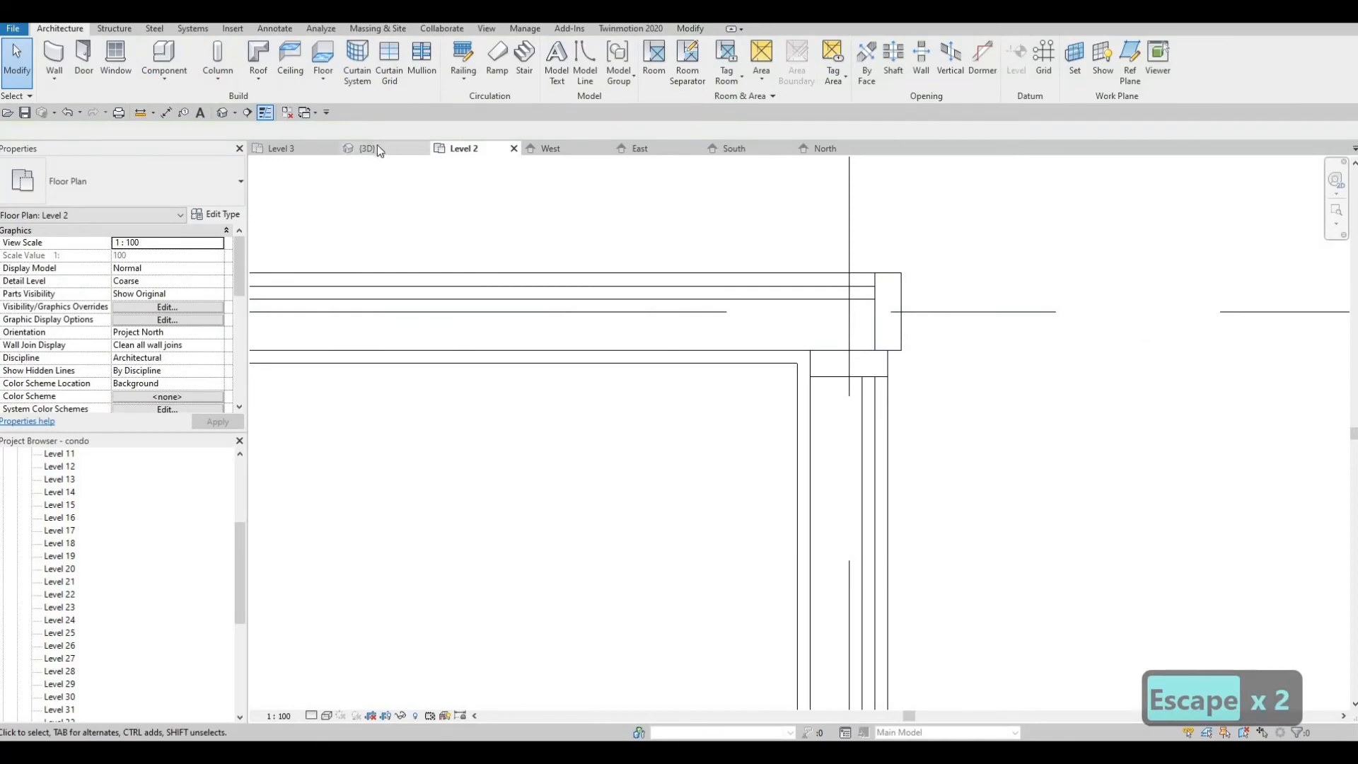
Step: Inspect the joined northeast corner mullions and the podium's glazing as a whole in the 3D view
click(371, 150)
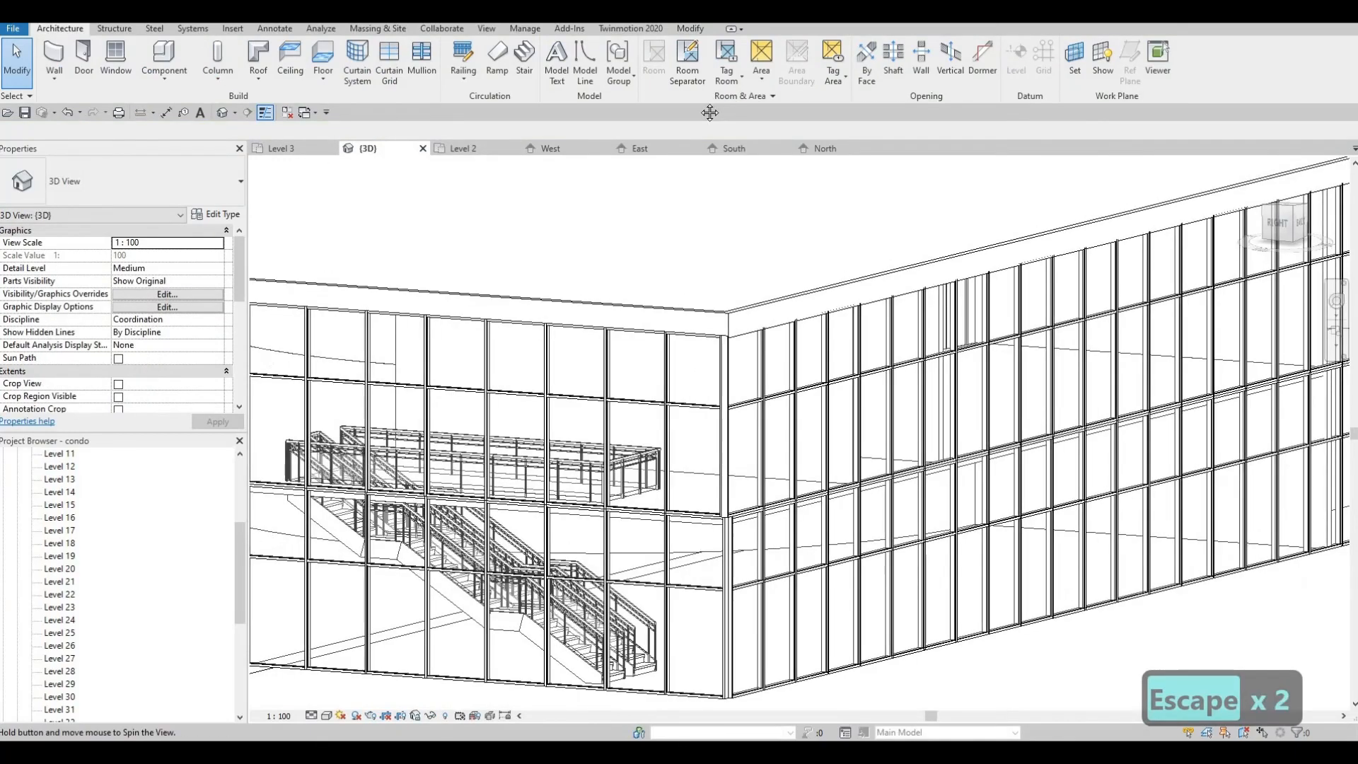
scroll(697, 552, up, 6)
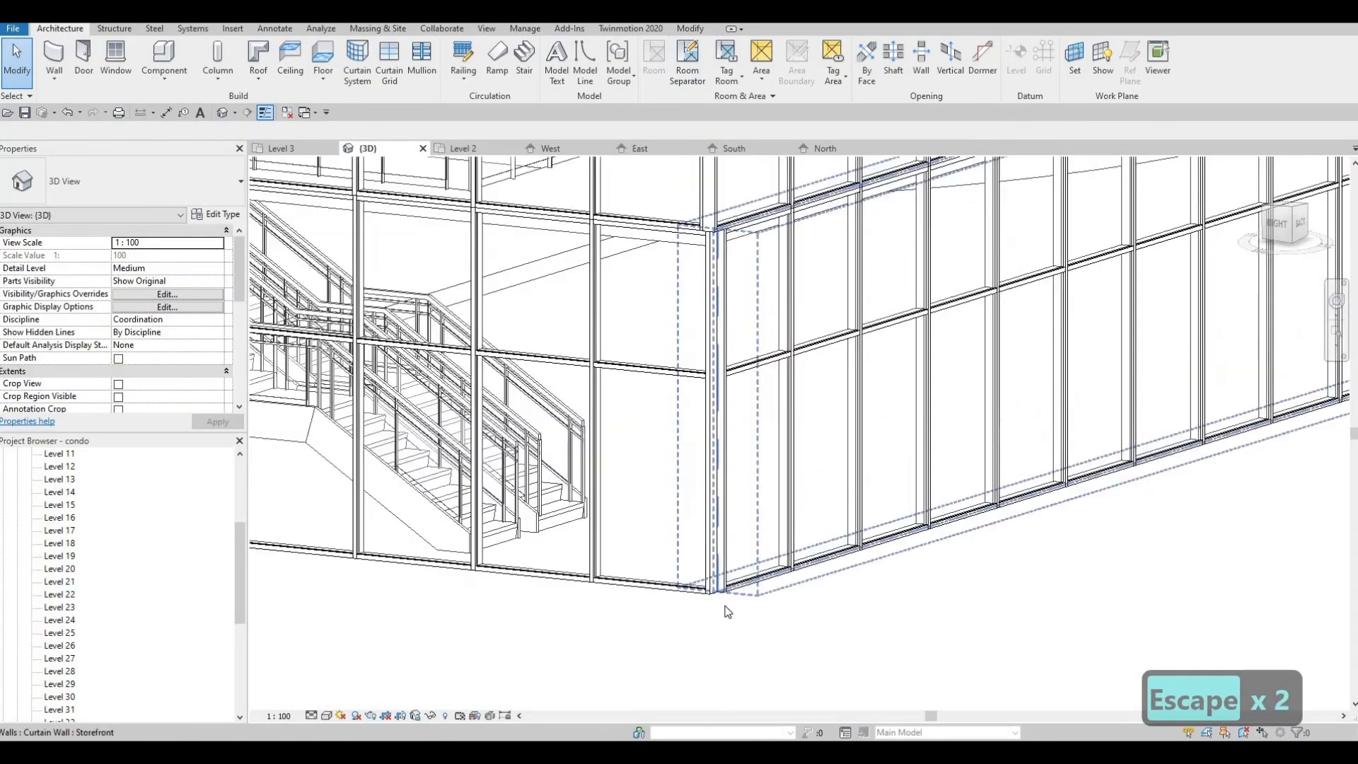
scroll(690, 488, down, 8)
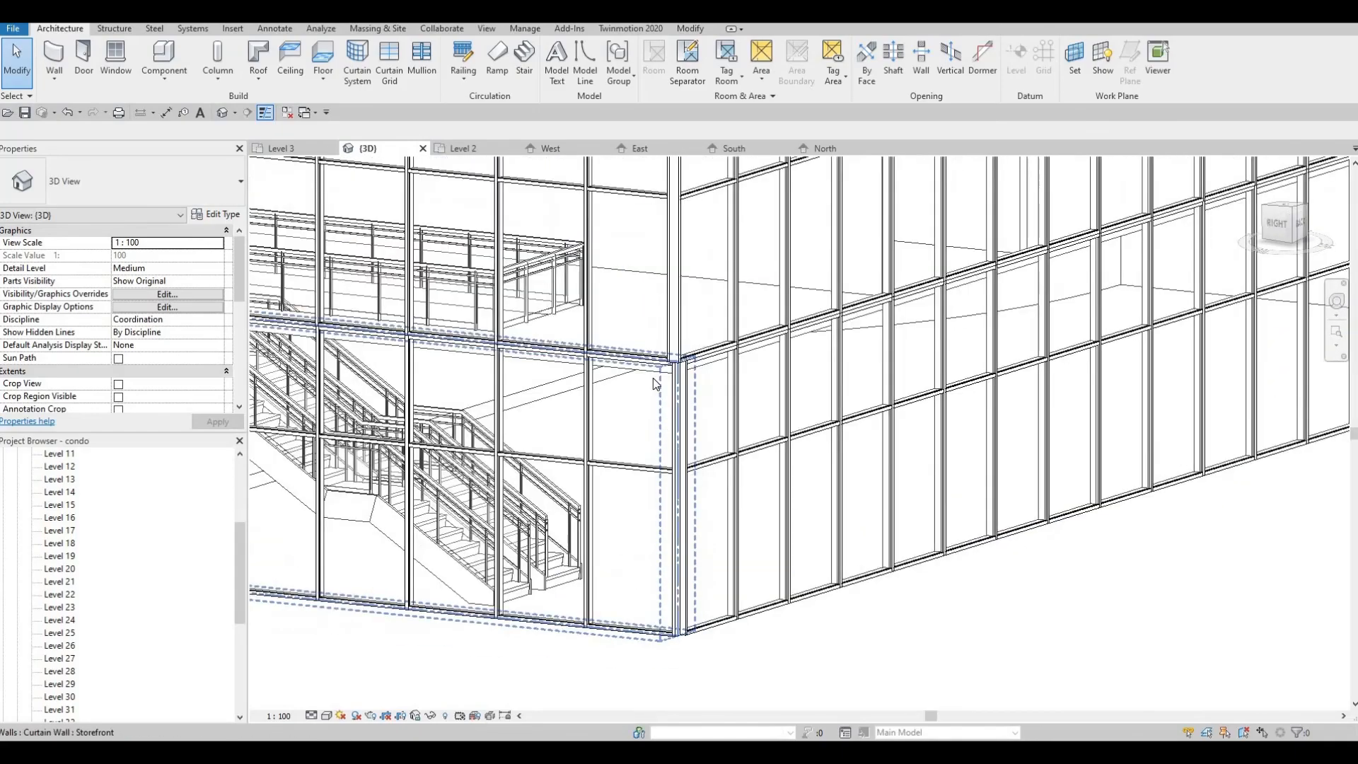
scroll(682, 389, up, 3)
scroll(702, 393, down, 6)
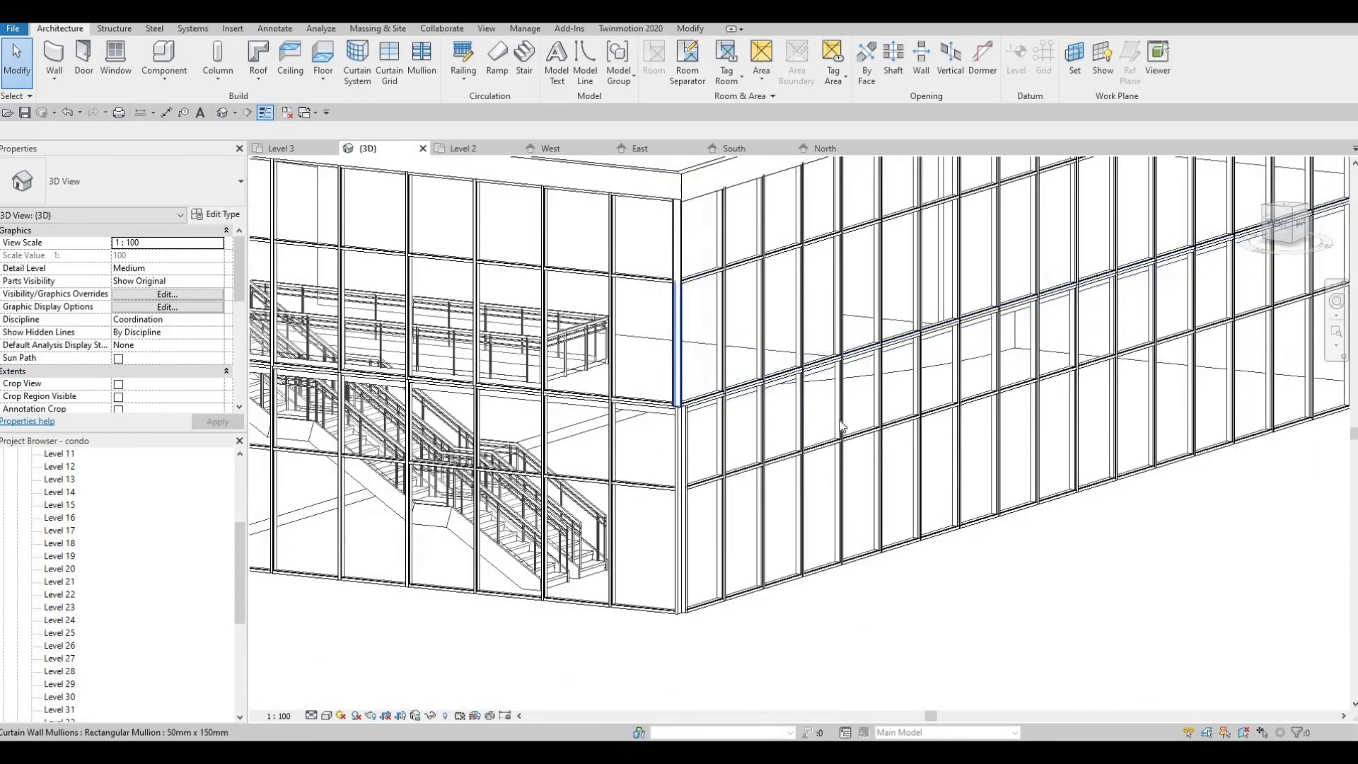
key(Escape)
scroll(835, 460, down, 6)
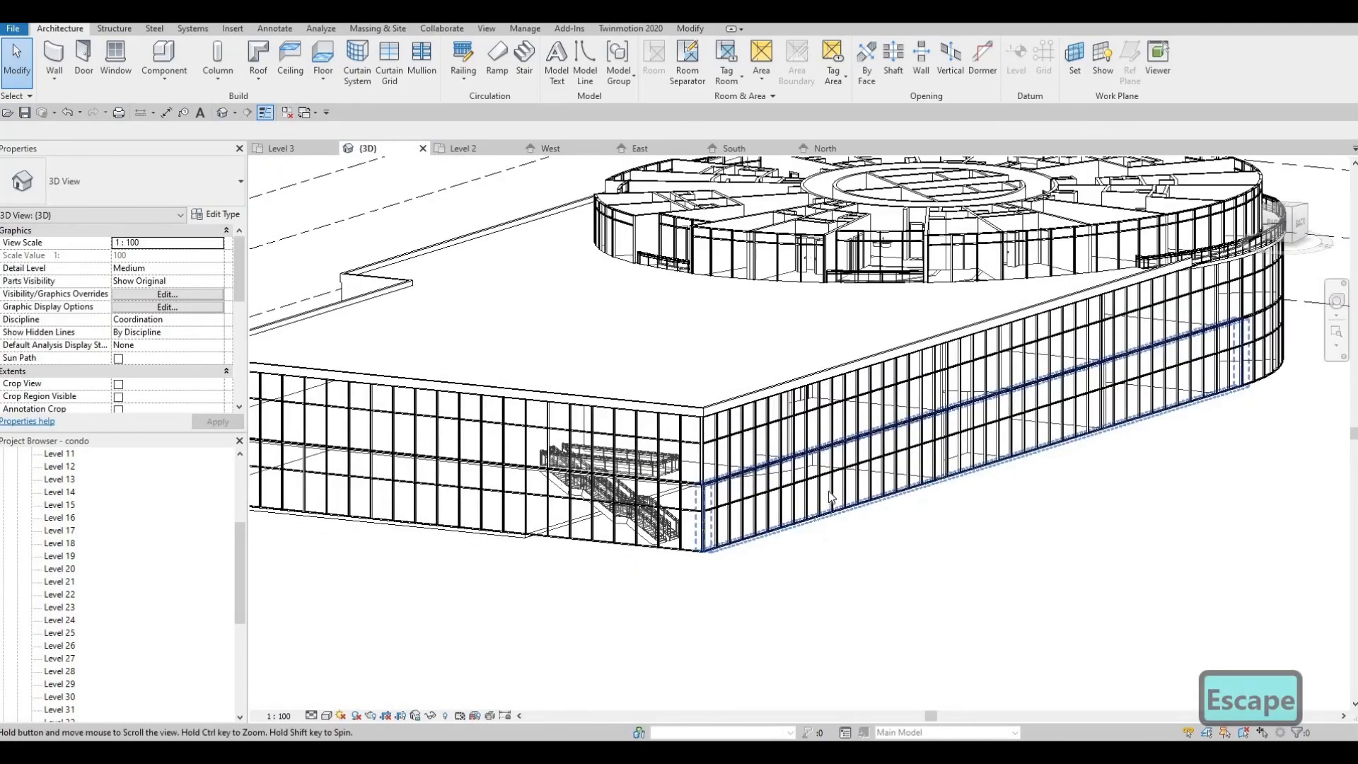
shift+middle_drag(834, 493, 841, 587)
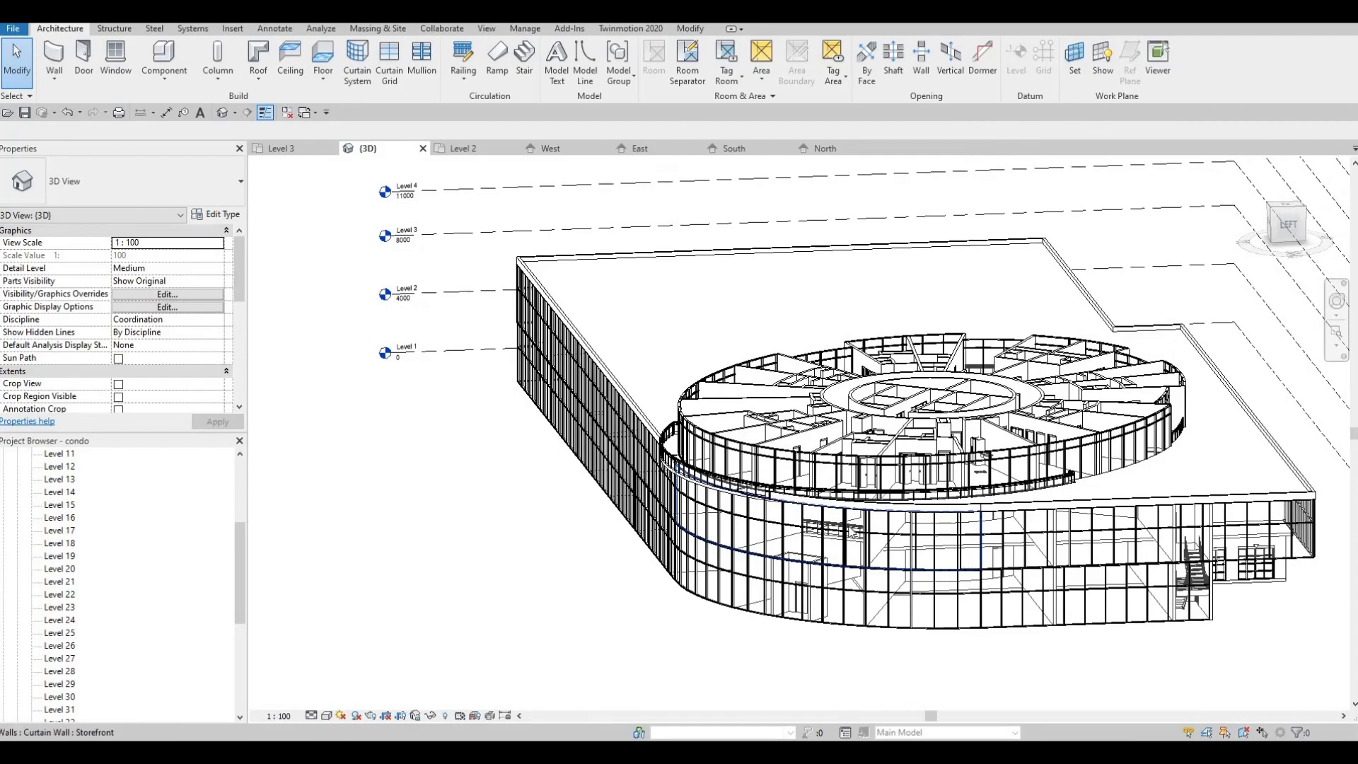